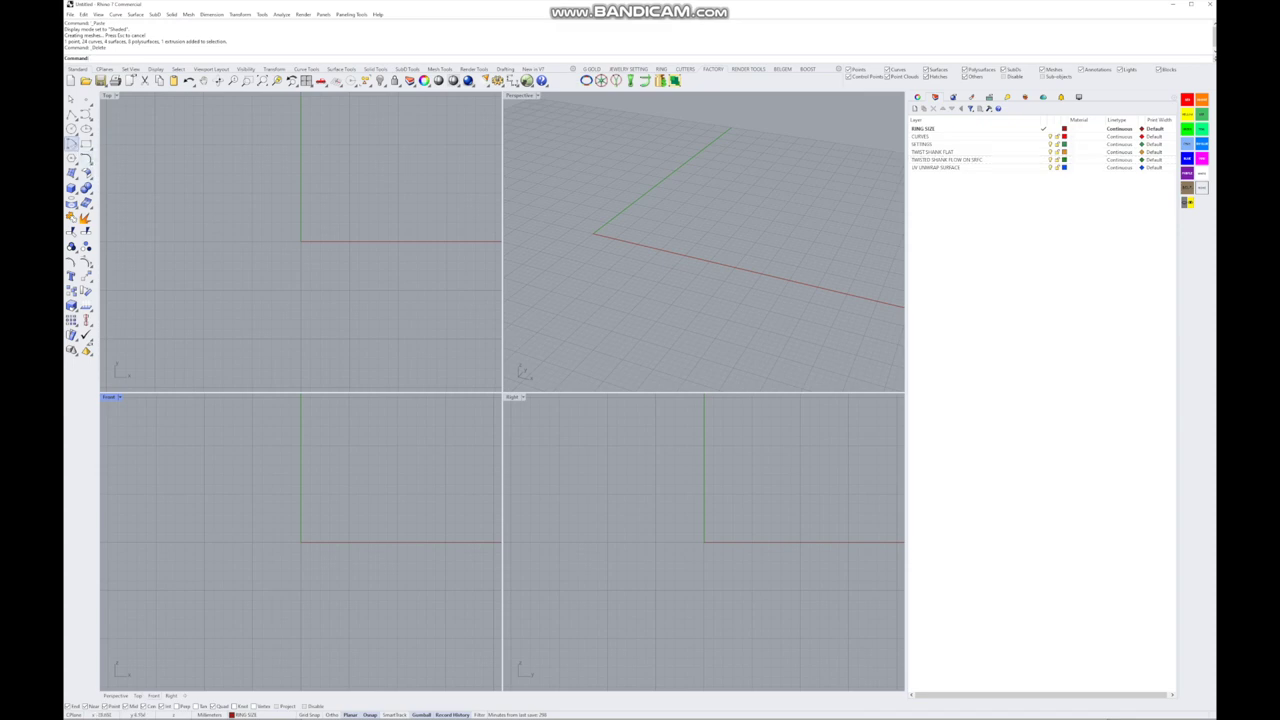
- Draw a circle centred on the origin in the Front view with a circumference of 54 mm
left_click(70, 128)
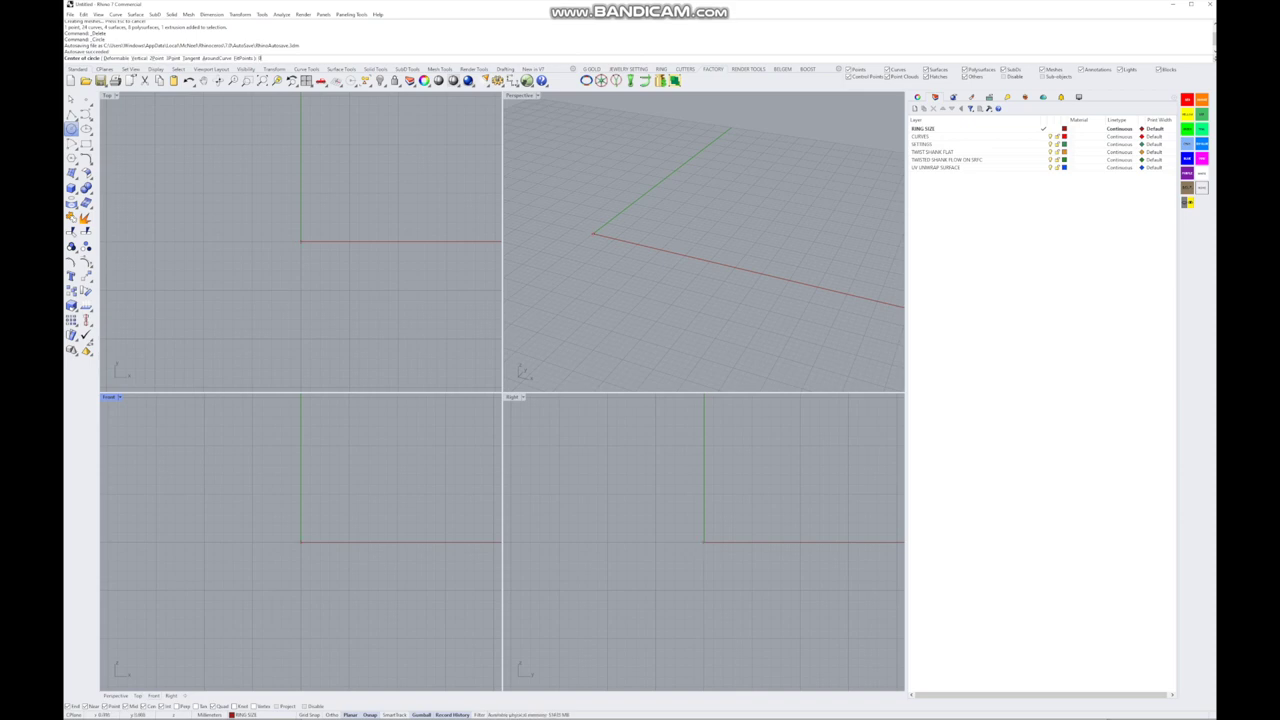
left_click(300, 541)
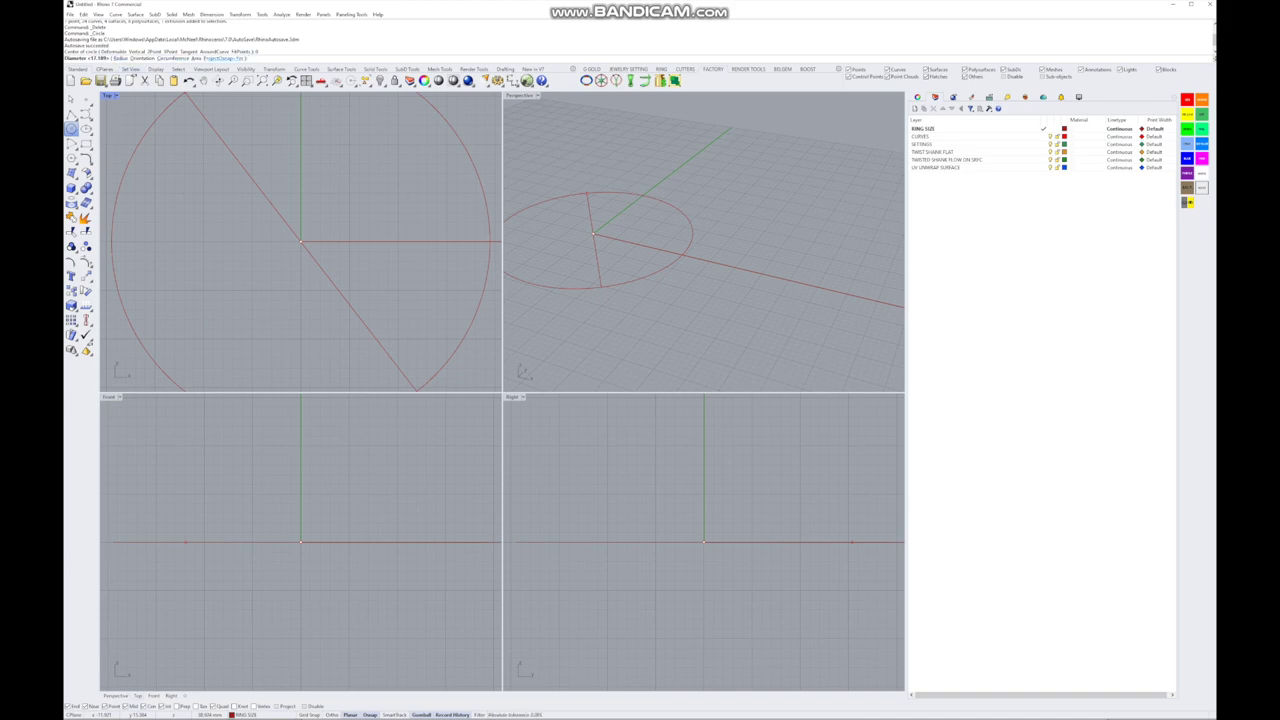
left_click(172, 58)
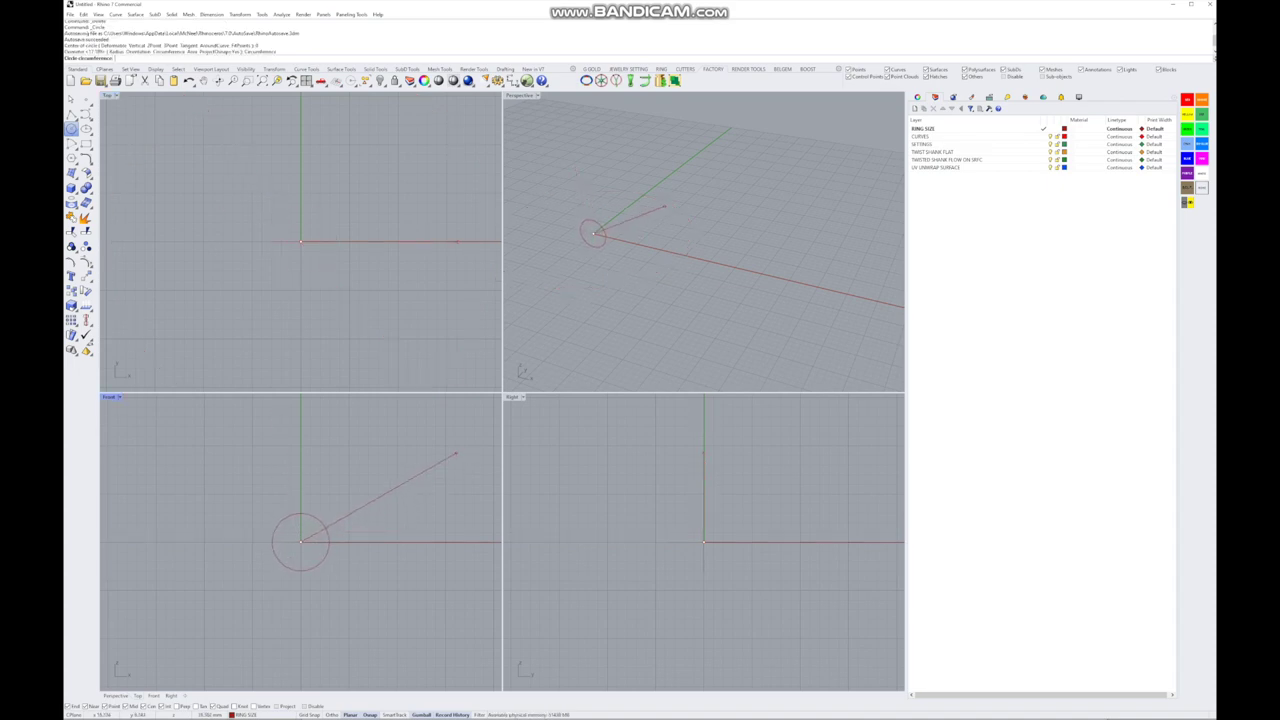
type("14")
key("Return")
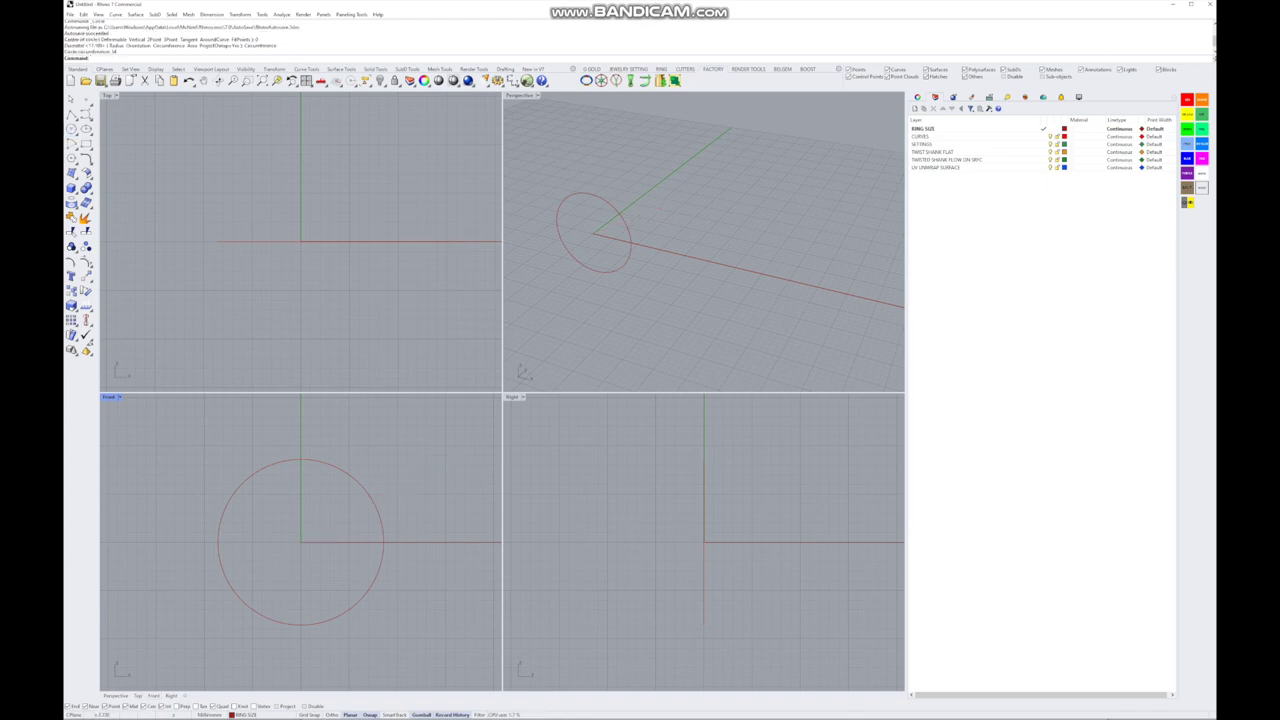
- Make the CURVES layer current and offset the ring-size circle outward by 1 mm
right_click_drag(700, 540, 708, 537)
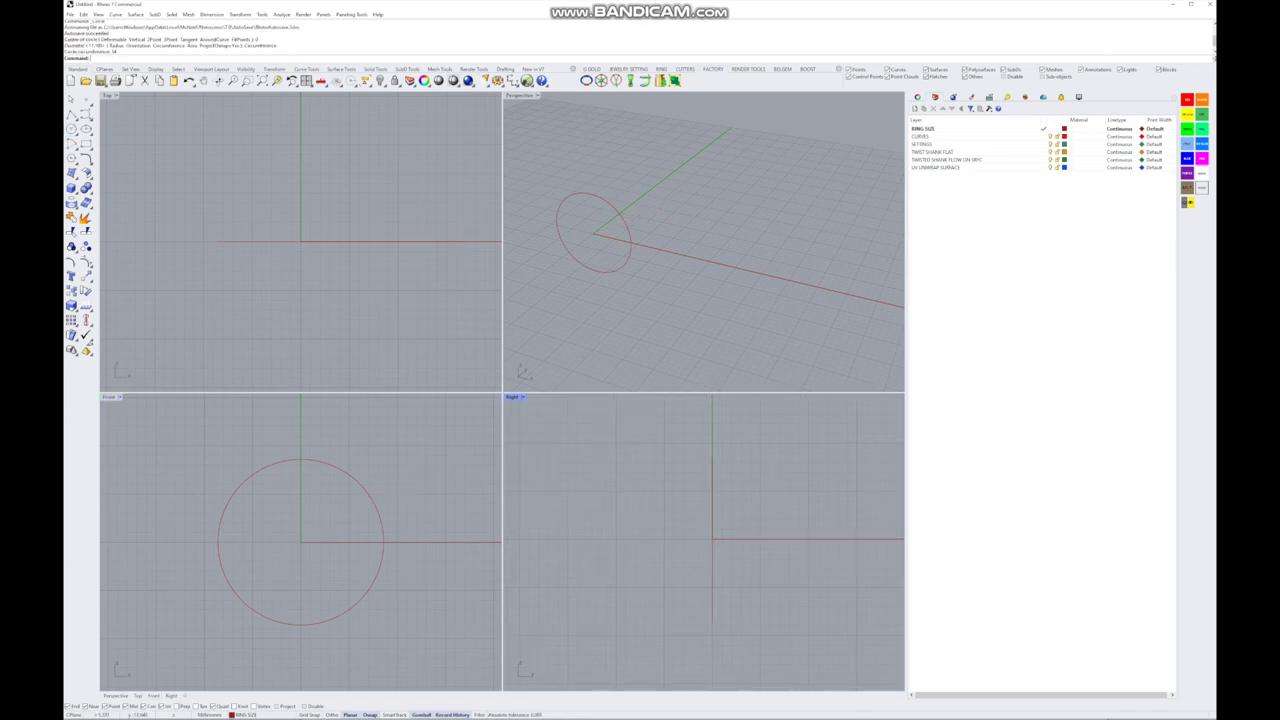
right_click_drag(700, 240, 685, 285)
scroll(703, 240, "down", 2)
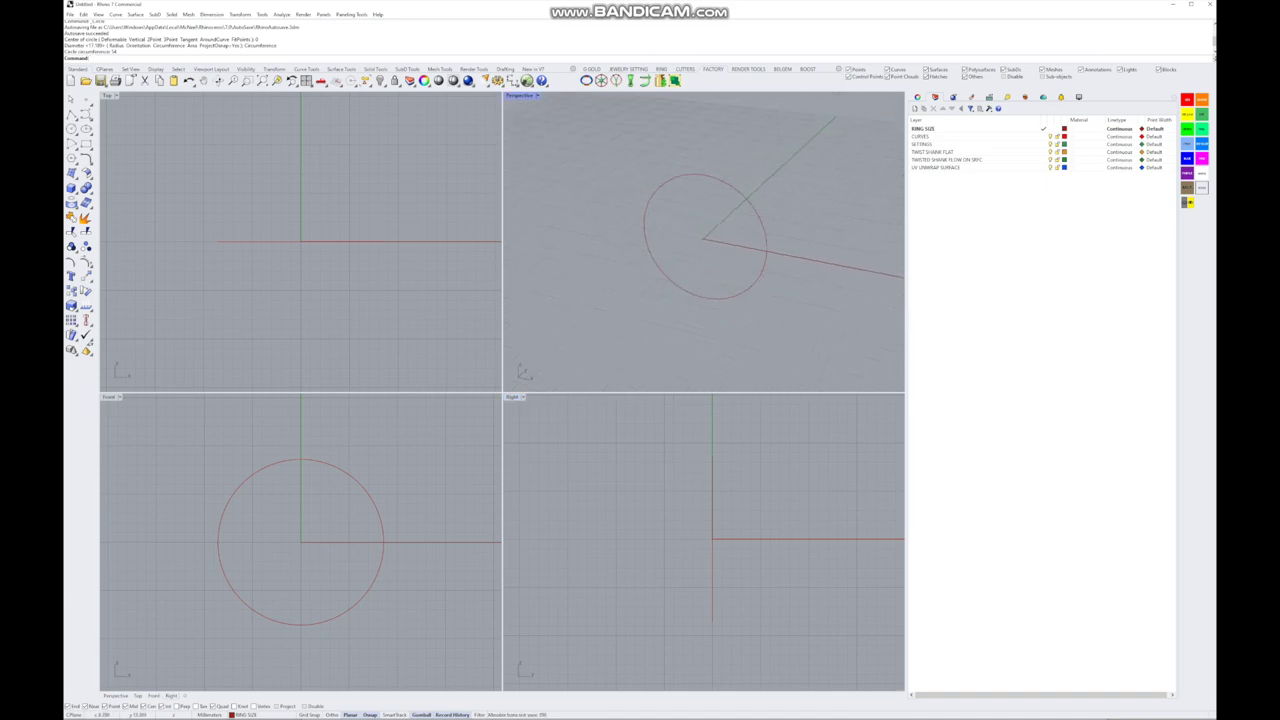
left_click(383, 530)
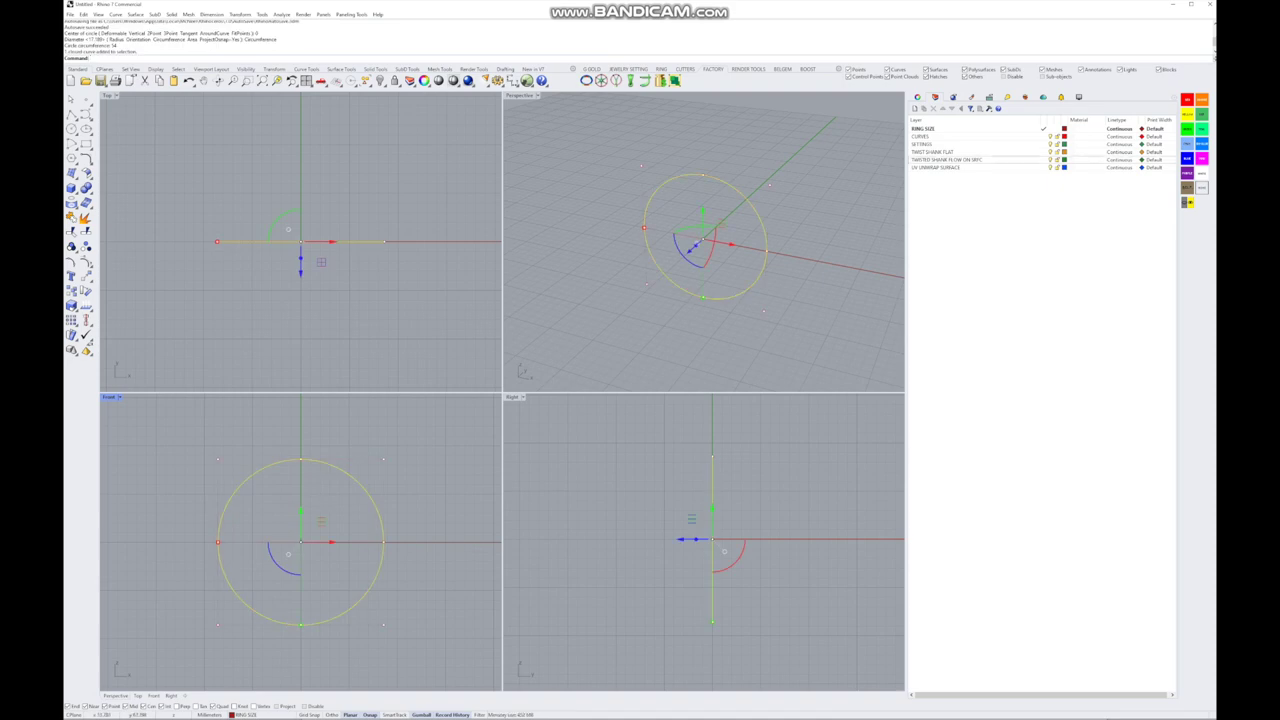
left_click(1044, 136)
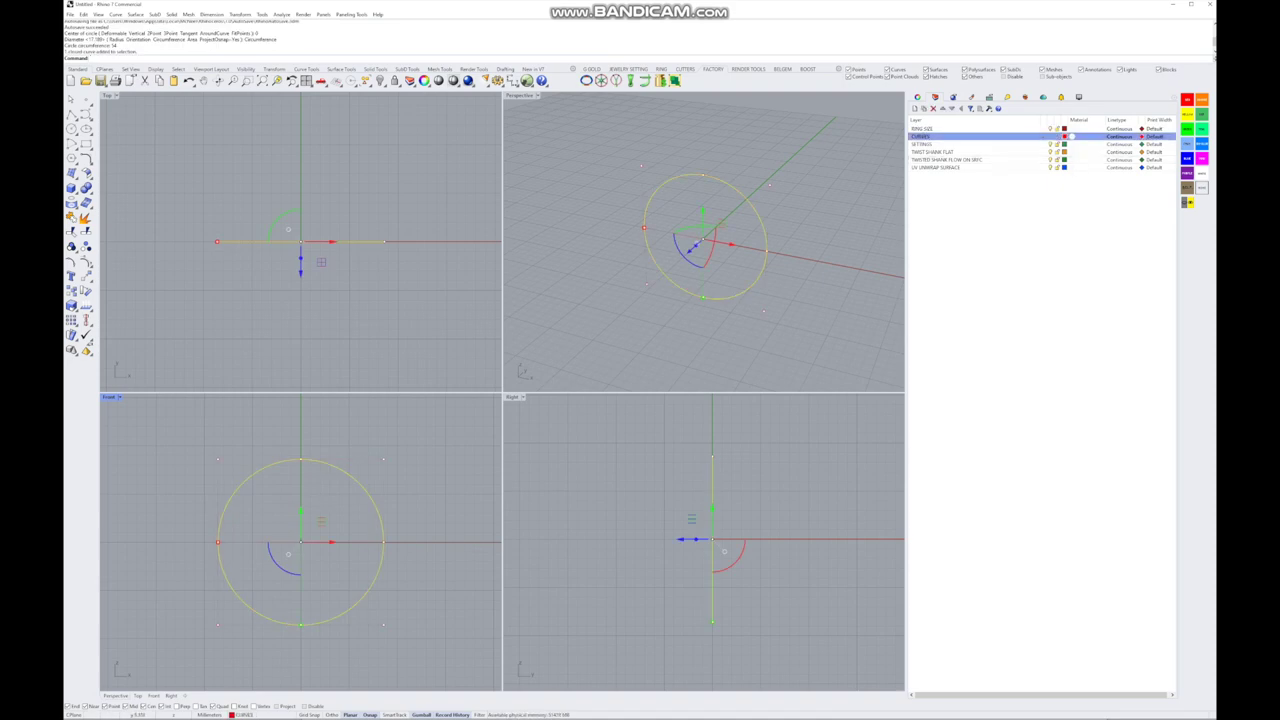
left_click(86, 158)
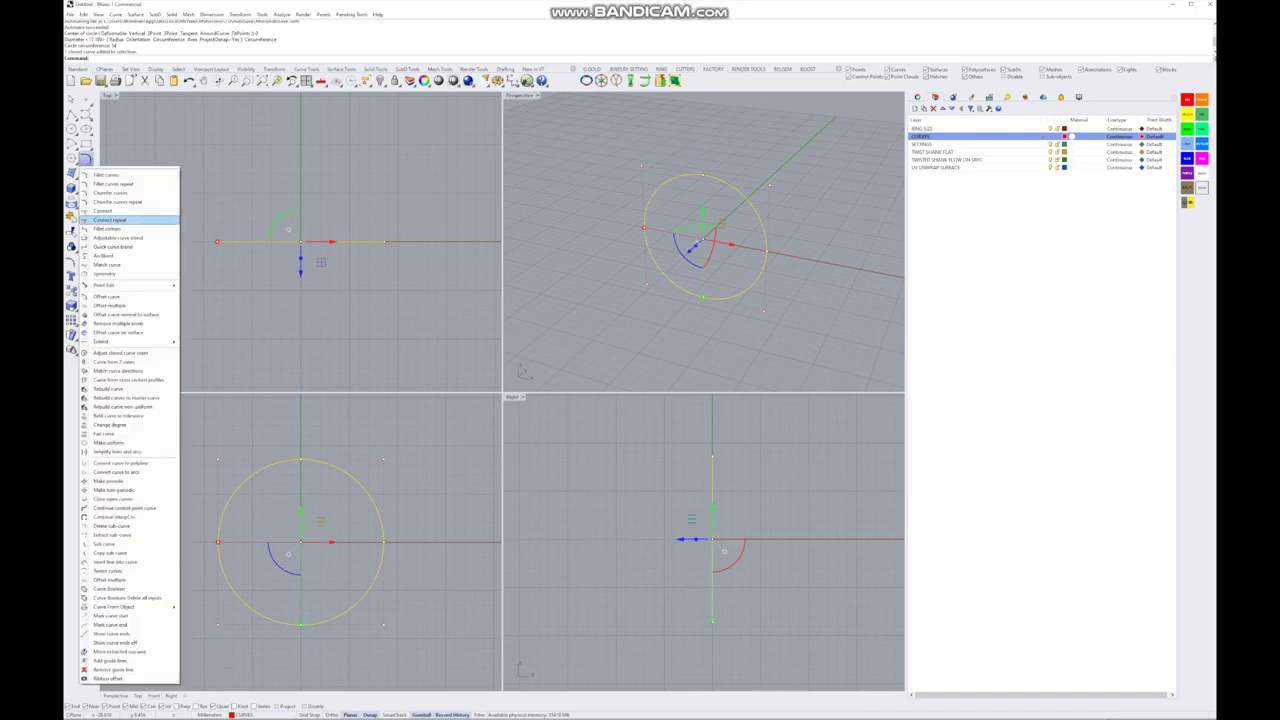
left_click(106, 296)
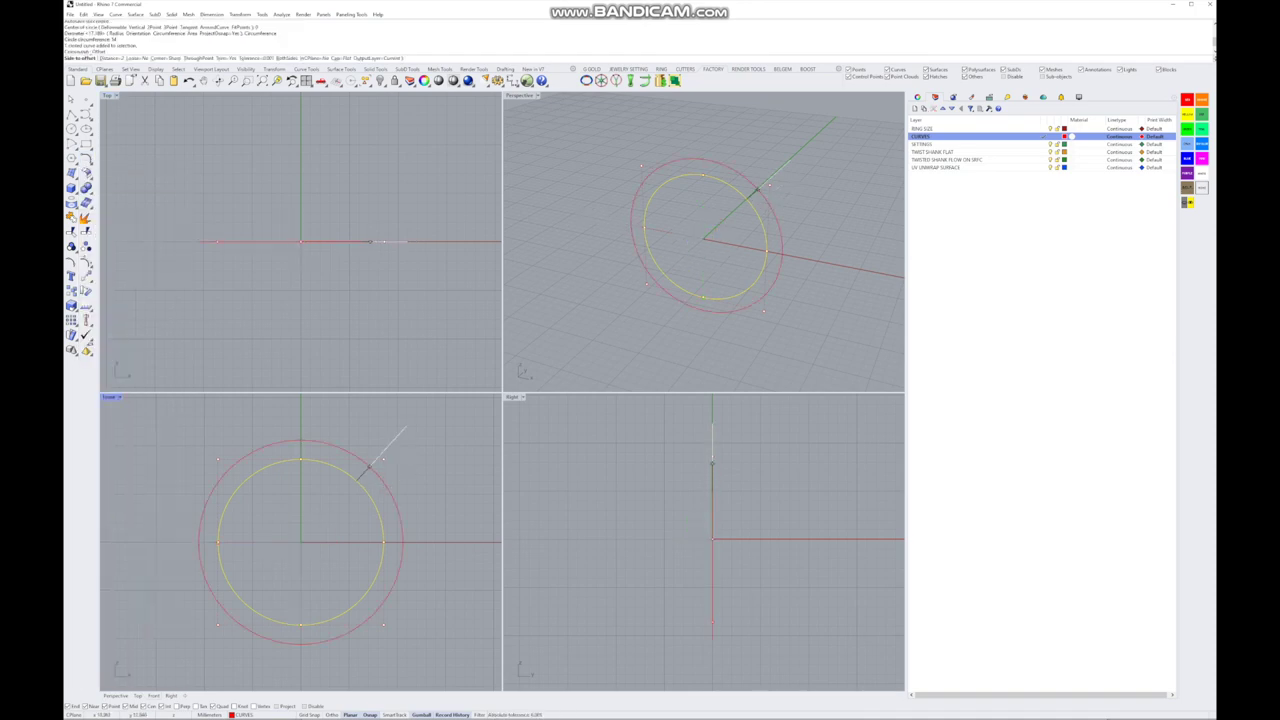
type("1")
key("Return")
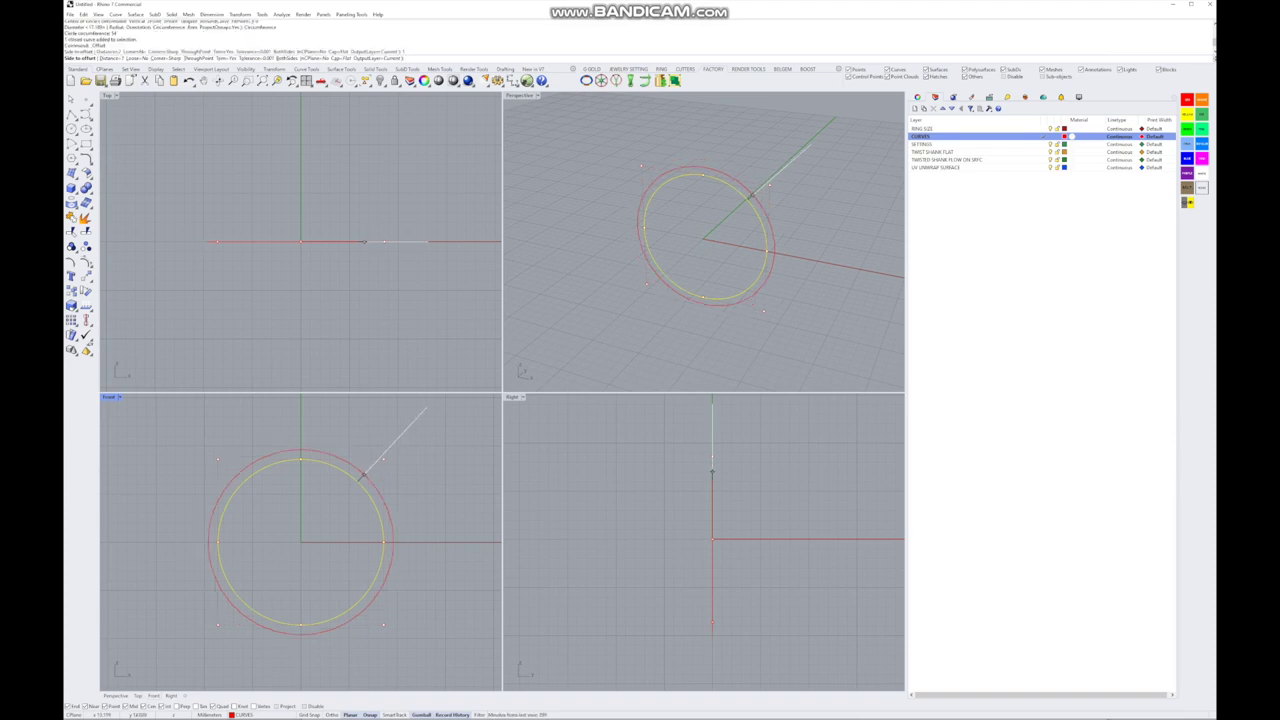
left_click(427, 408)
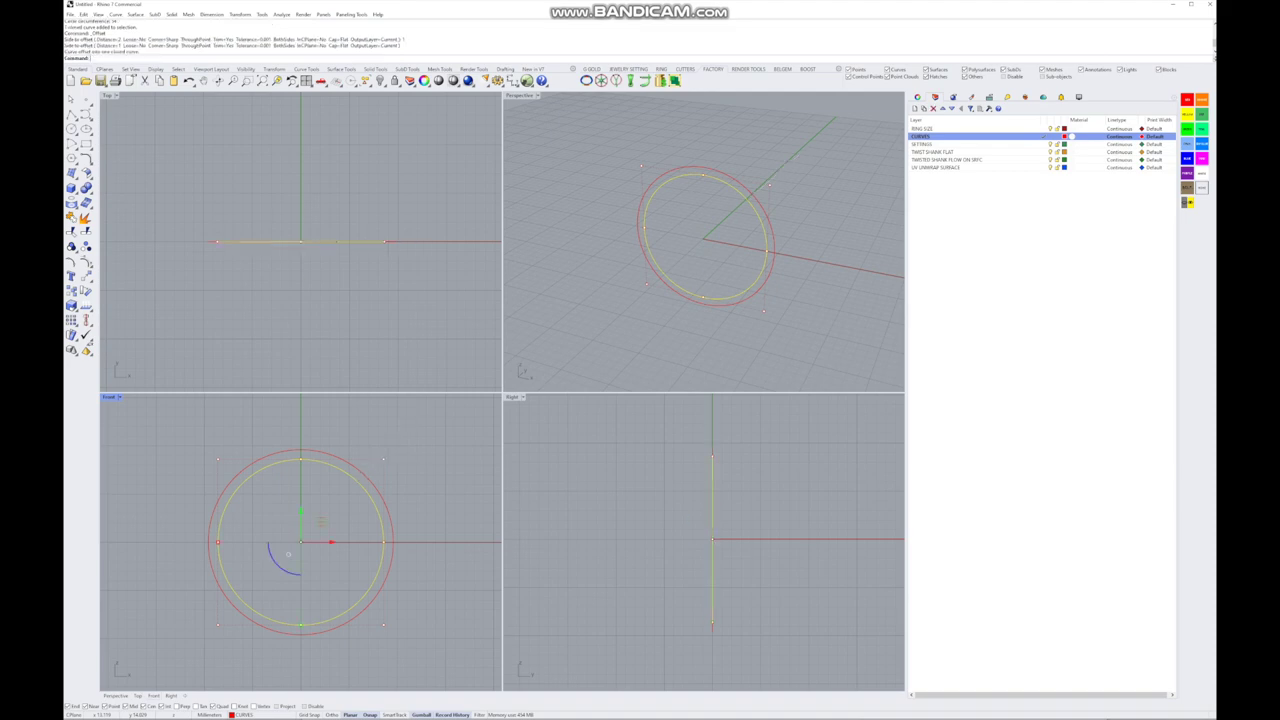
- Offset the innermost ring-size circle outward by 2 mm
key("Return")
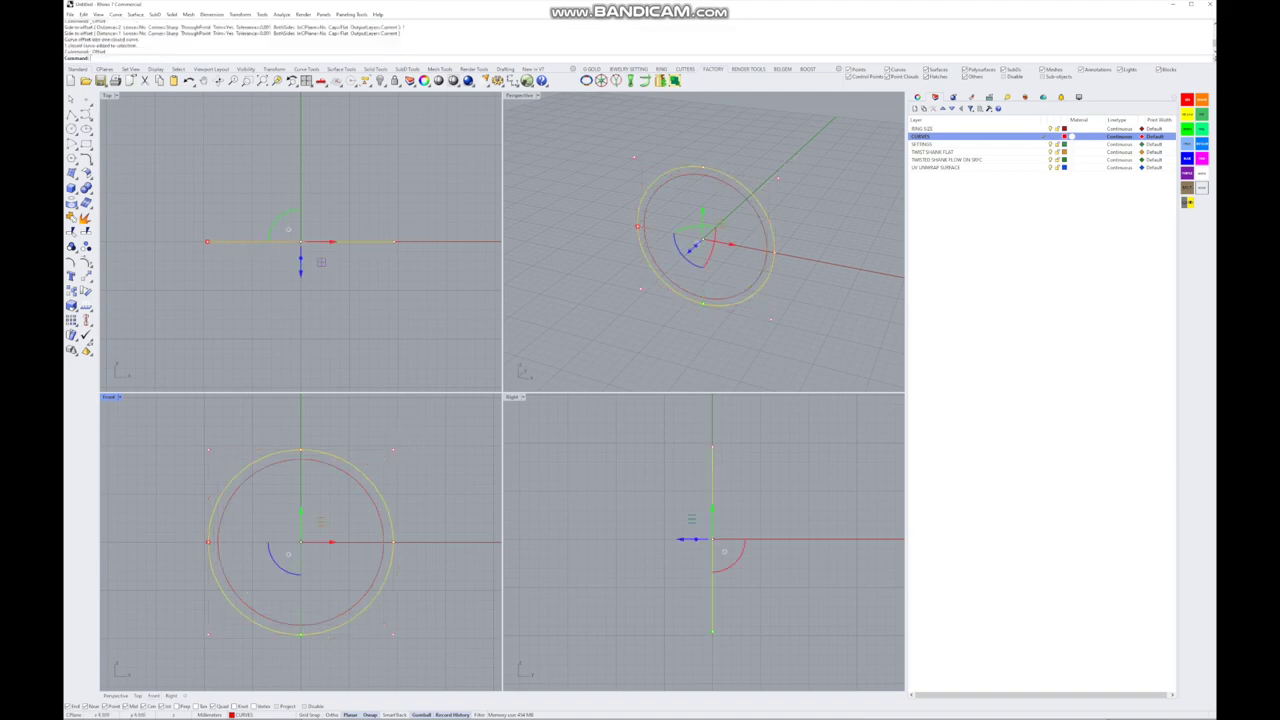
type("2")
key("Return")
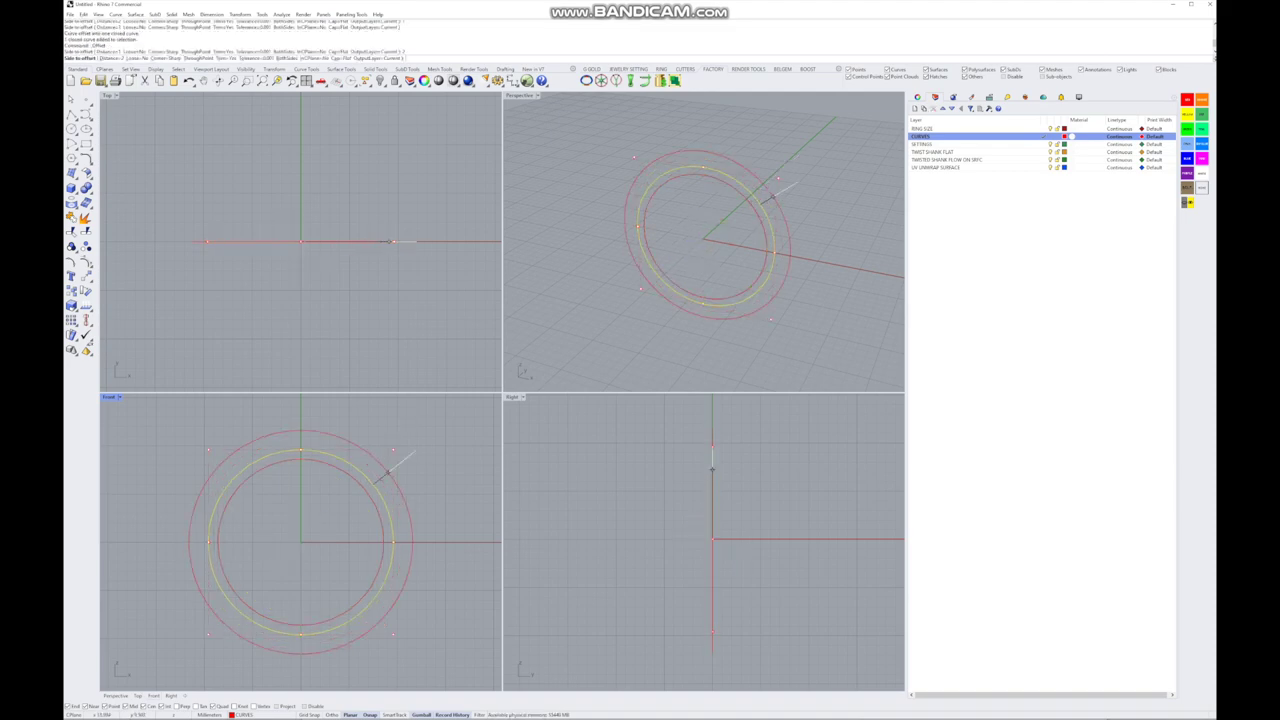
left_click(427, 438)
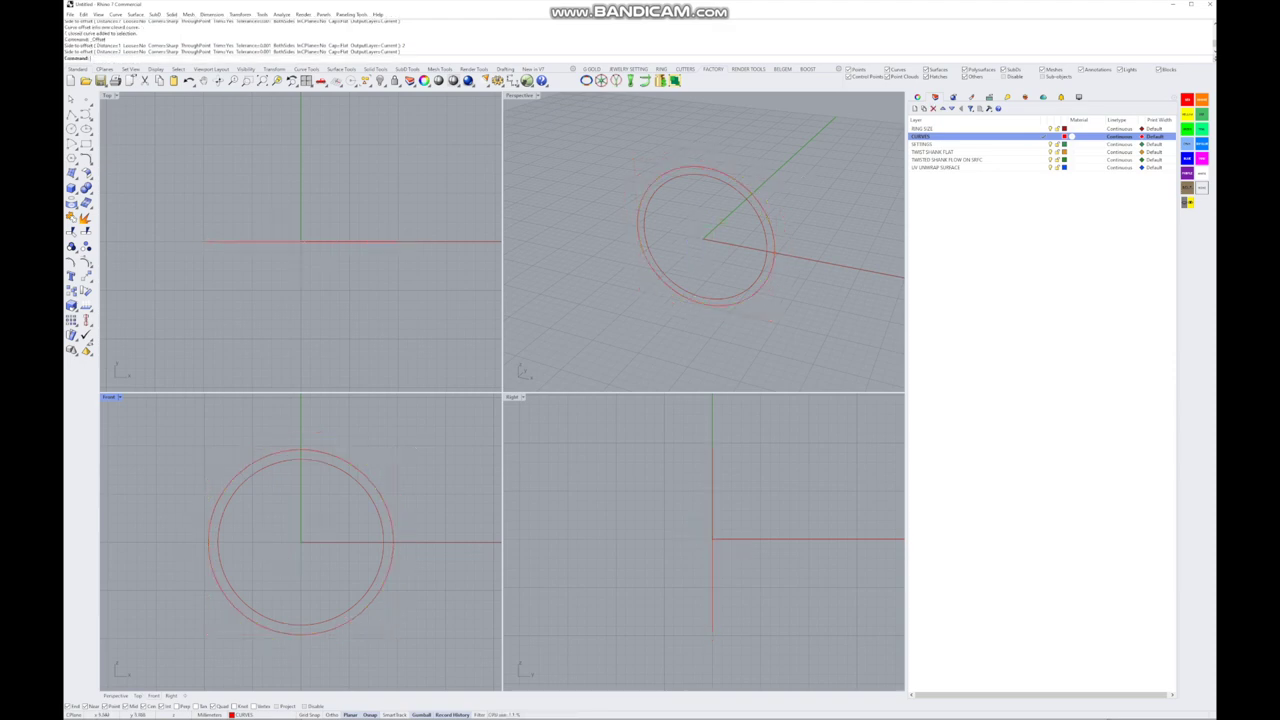
key("Return")
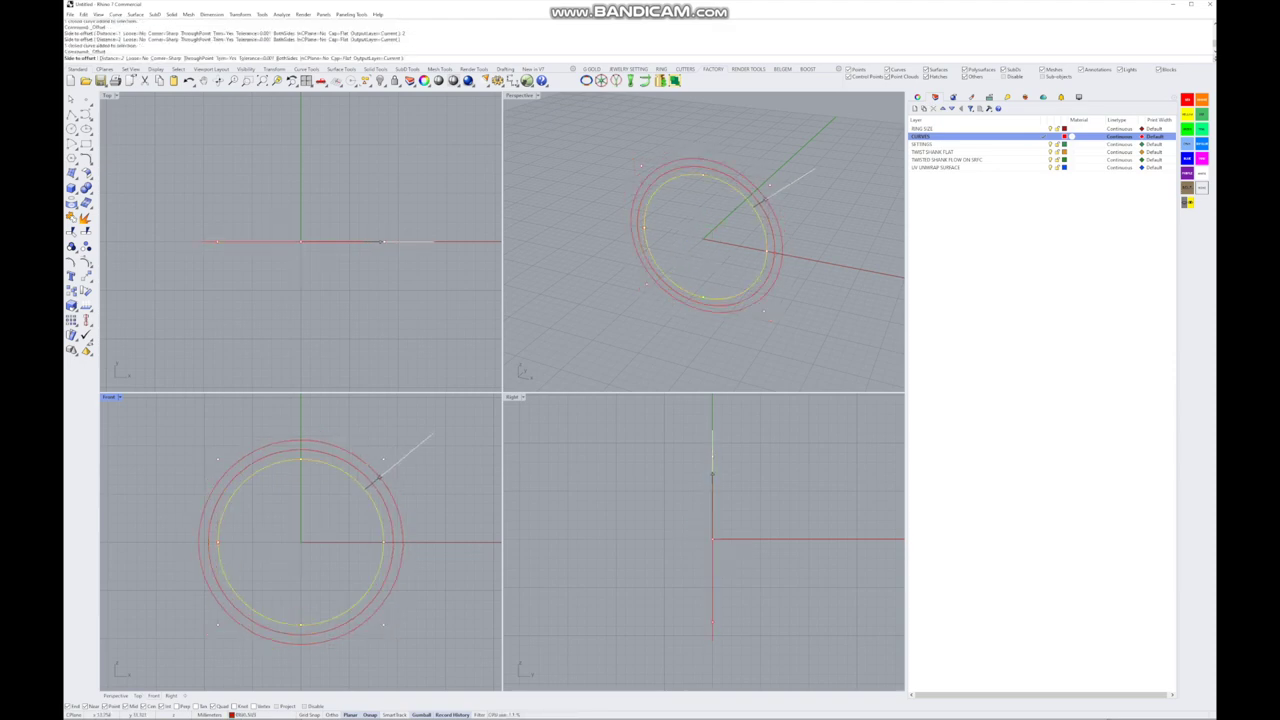
key("Escape")
key("Return")
left_click(423, 445)
key("Escape")
- Create an oval diamond of size 8/6 at the origin
scroll(727, 197, "up", 2)
scroll(298, 452, "up", 4)
scroll(302, 480, "down", 4)
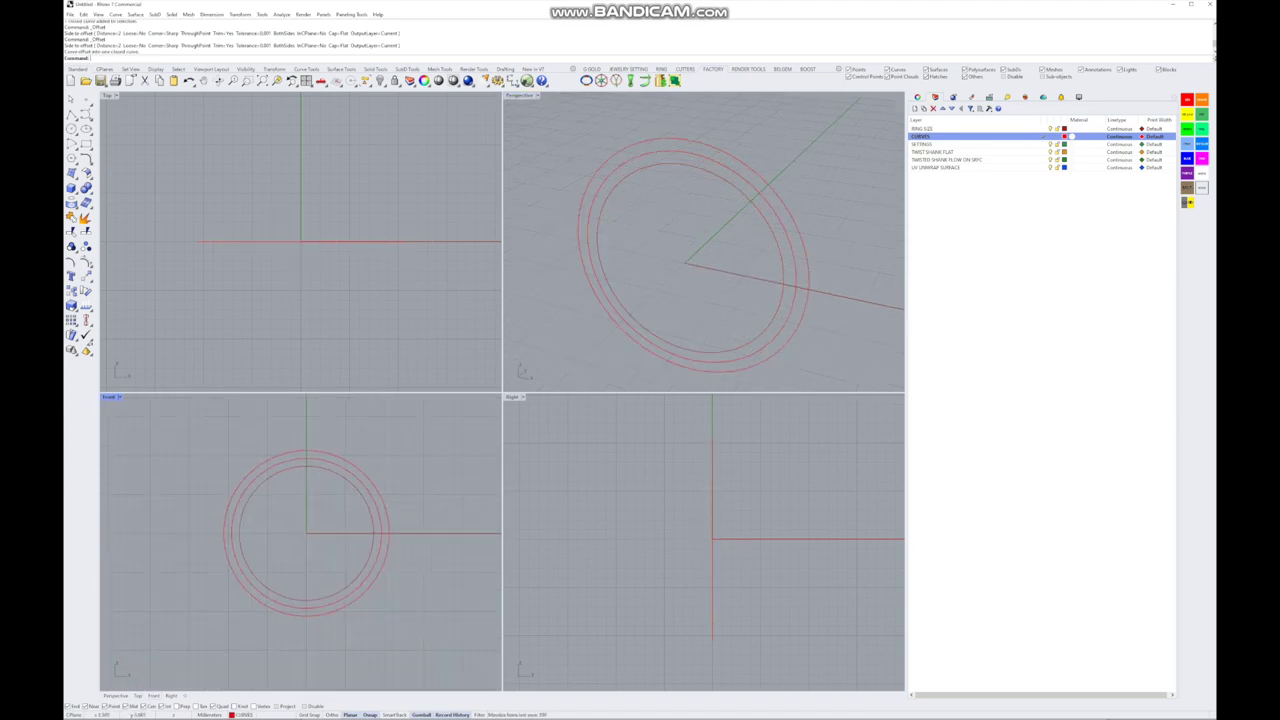
right_click_drag(700, 240, 680, 250)
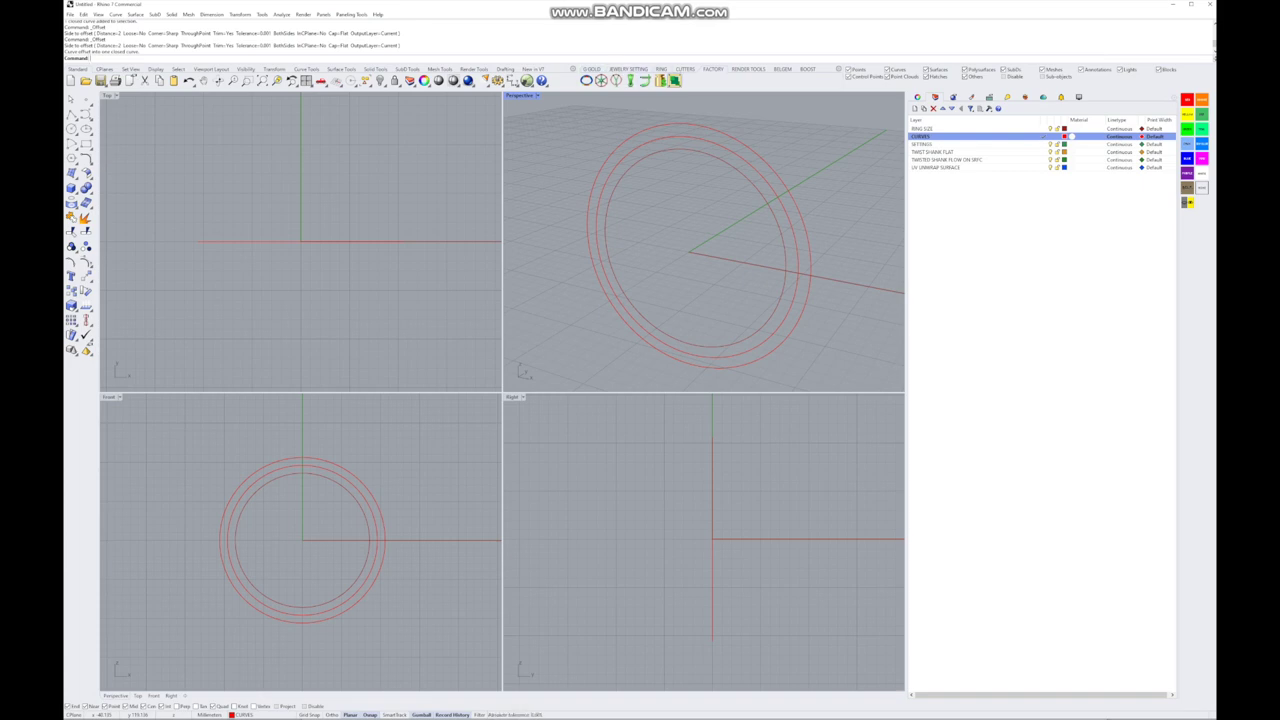
left_click(592, 69)
left_click(592, 69)
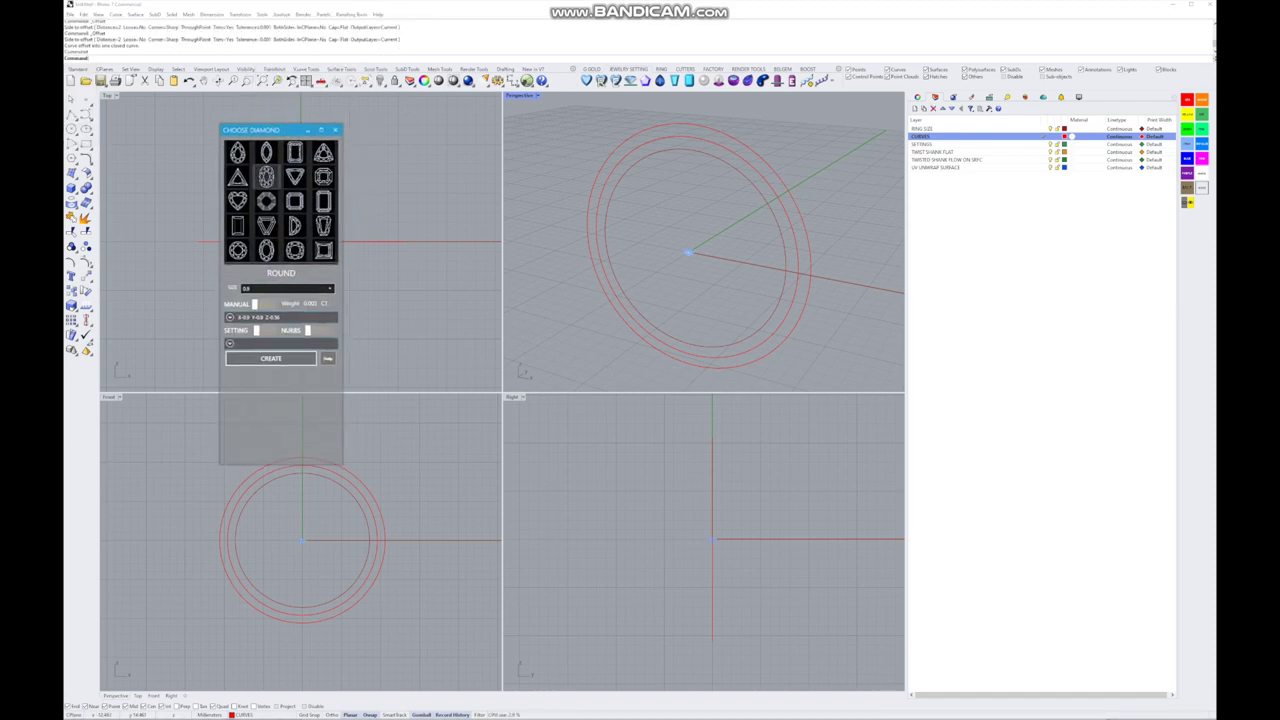
left_click(266, 250)
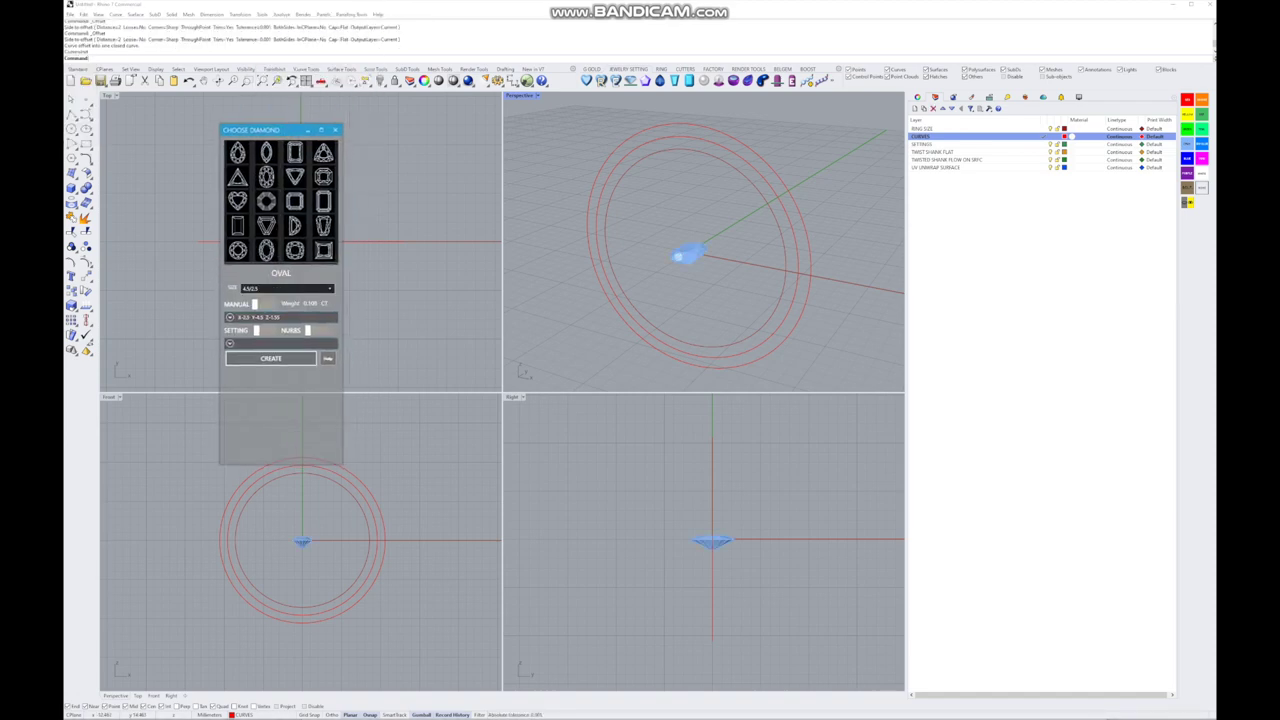
left_click(290, 288)
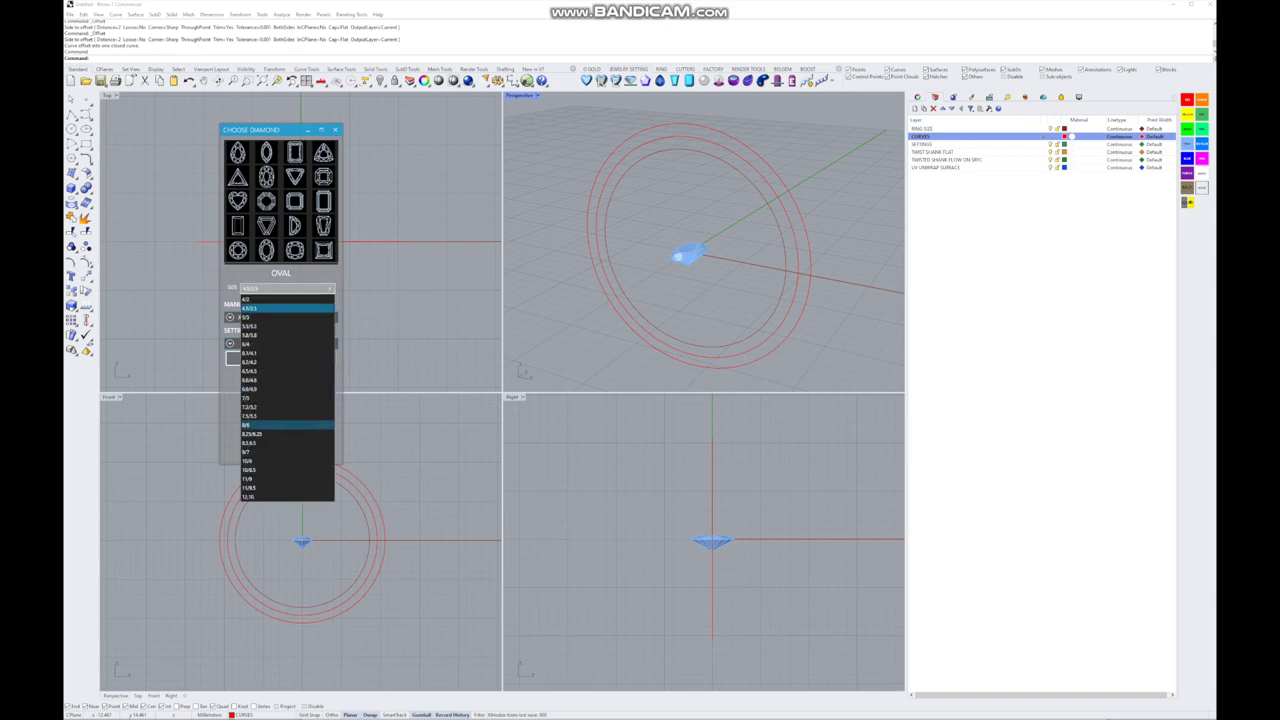
left_click(260, 425)
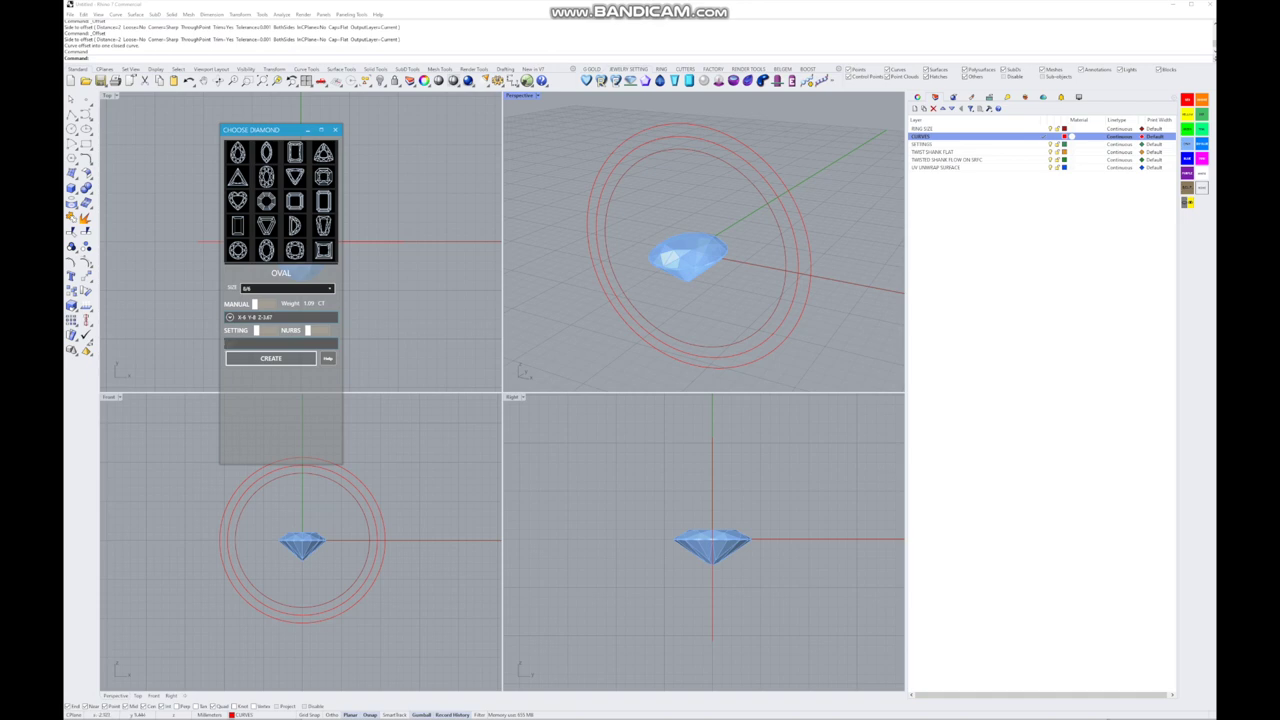
left_click(271, 358)
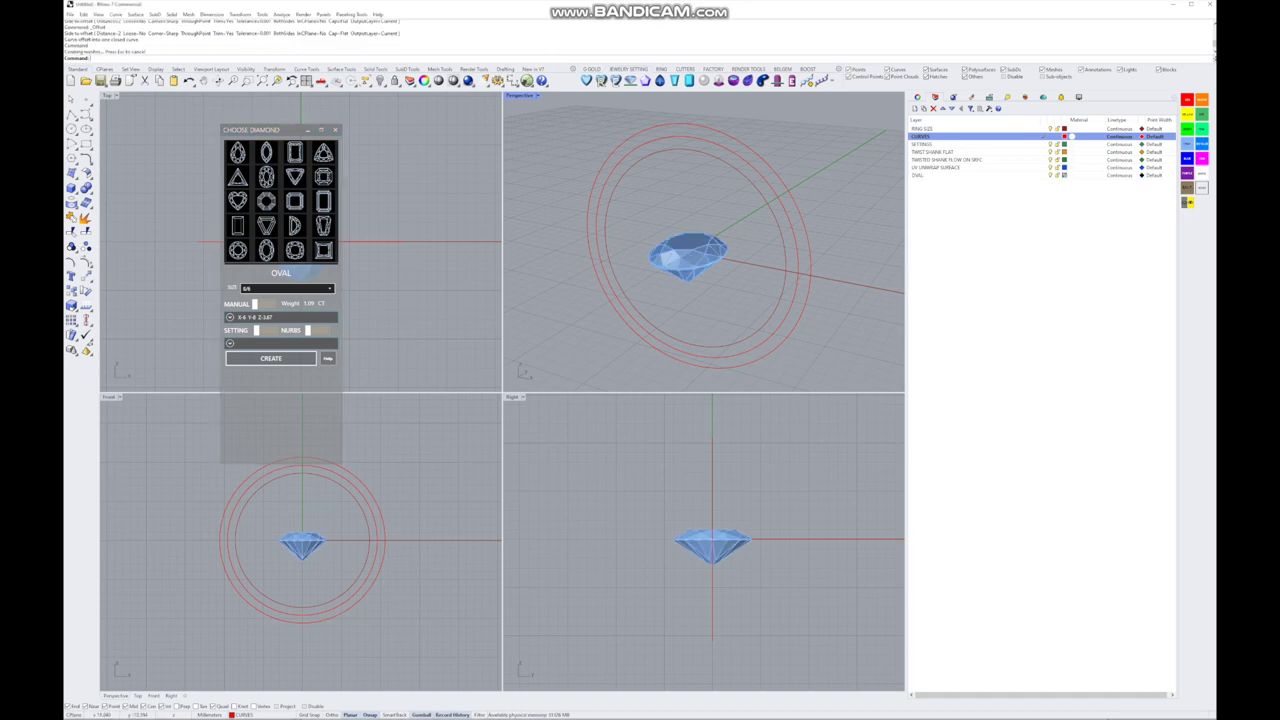
- Create a second oval diamond of size 7/5 at the origin and close the diamond chooser
left_click(290, 288)
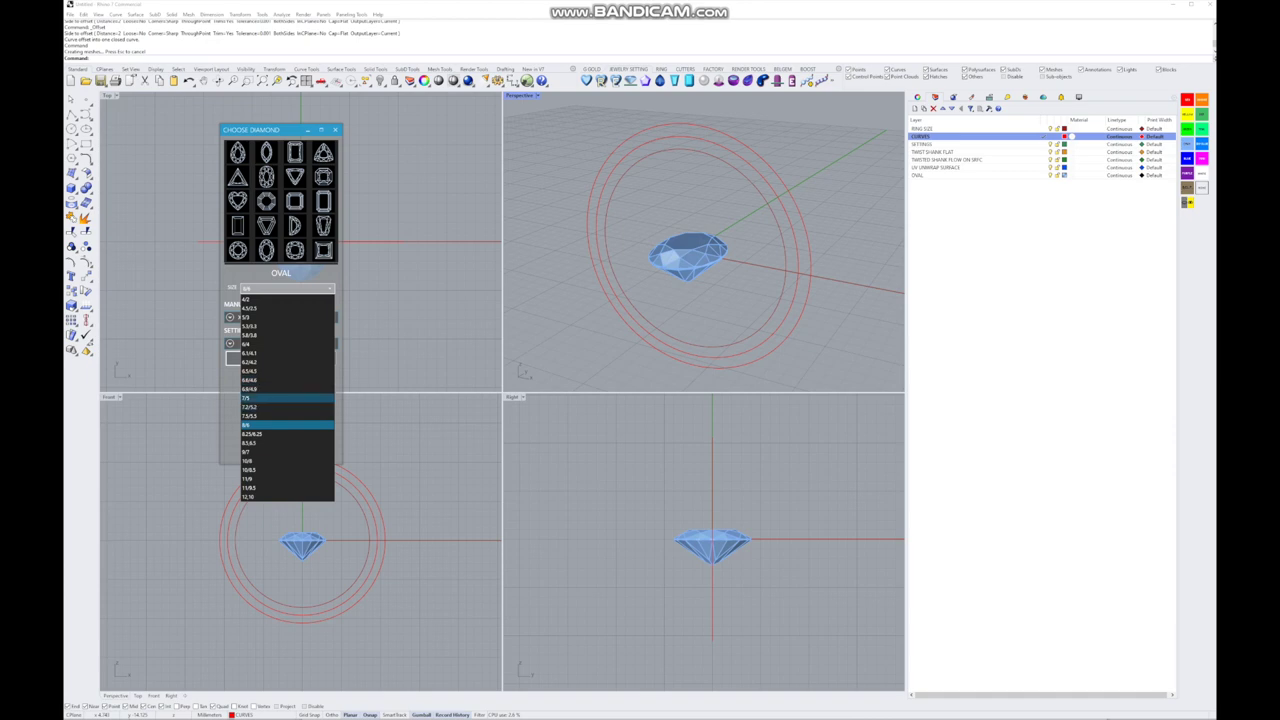
left_click(260, 398)
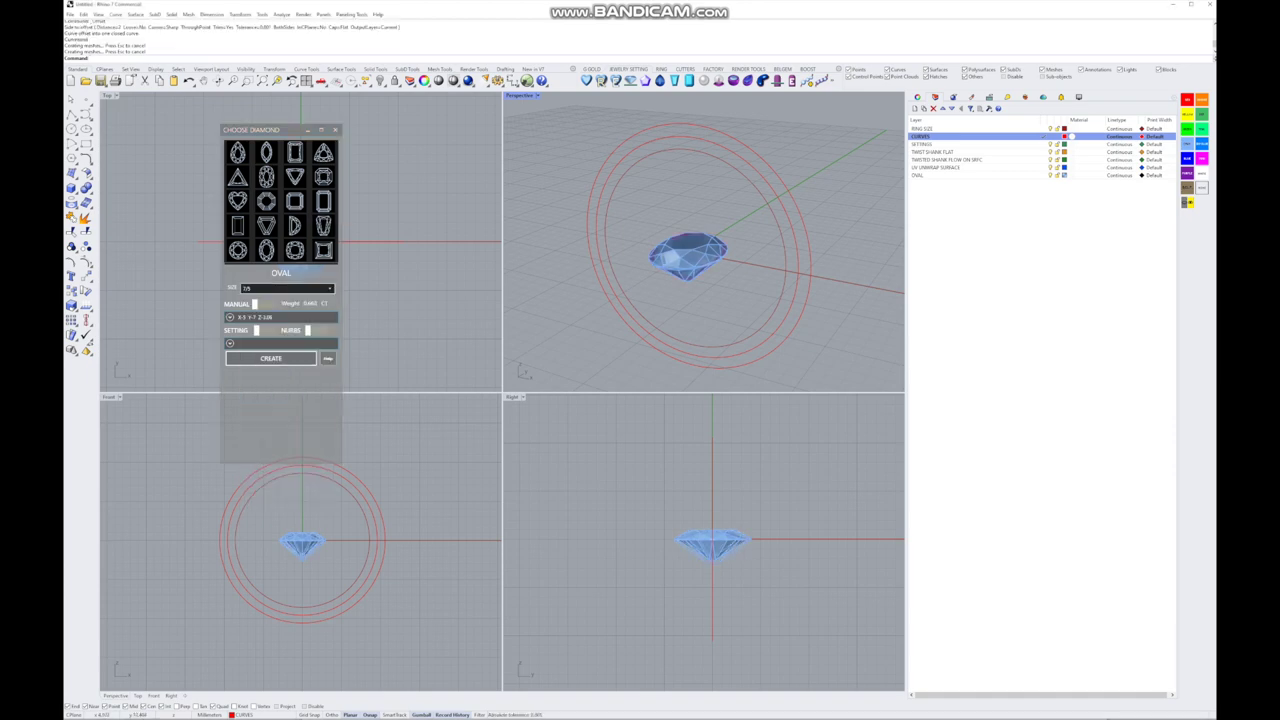
left_click(335, 130)
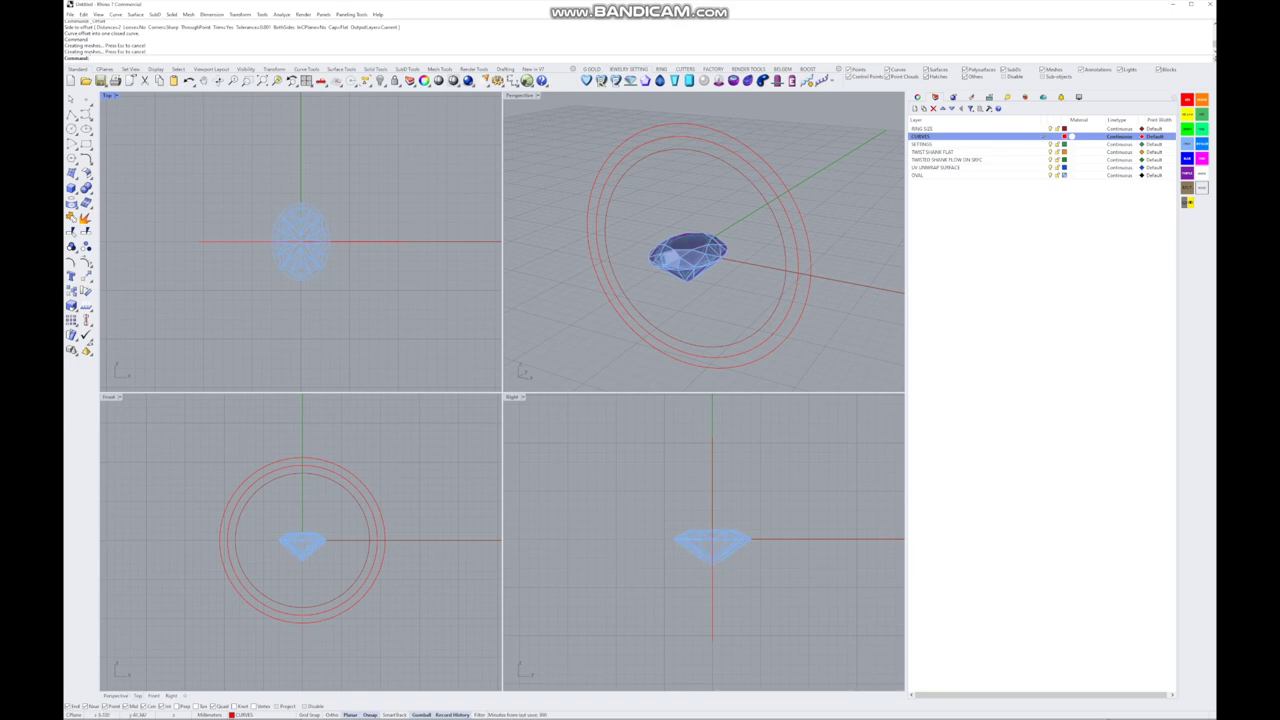
- Move both oval diamonds with their girdle curves up to the ring's top, placing the larger stone's tip on the middle circle
left_click(688, 255)
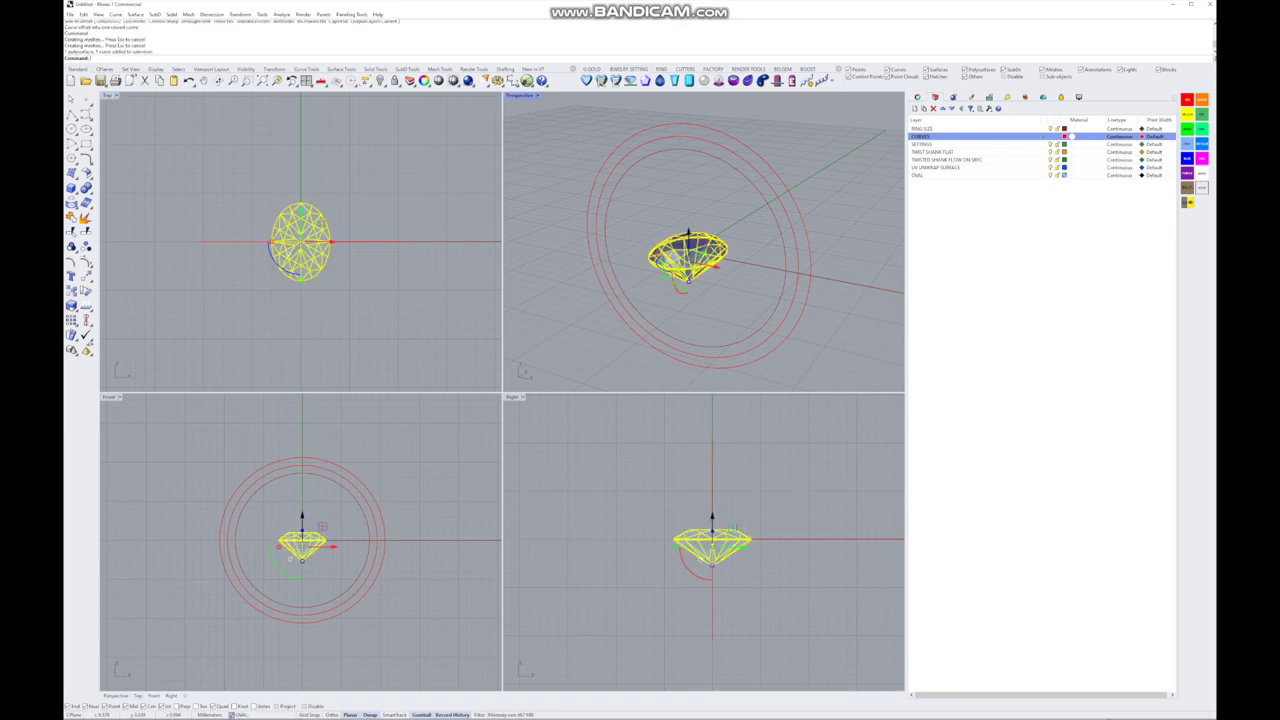
left_click_drag(301, 516, 301, 415, "alt")
scroll(295, 447, "up", 5)
scroll(300, 450, "down", 2)
scroll(300, 450, "up", 3)
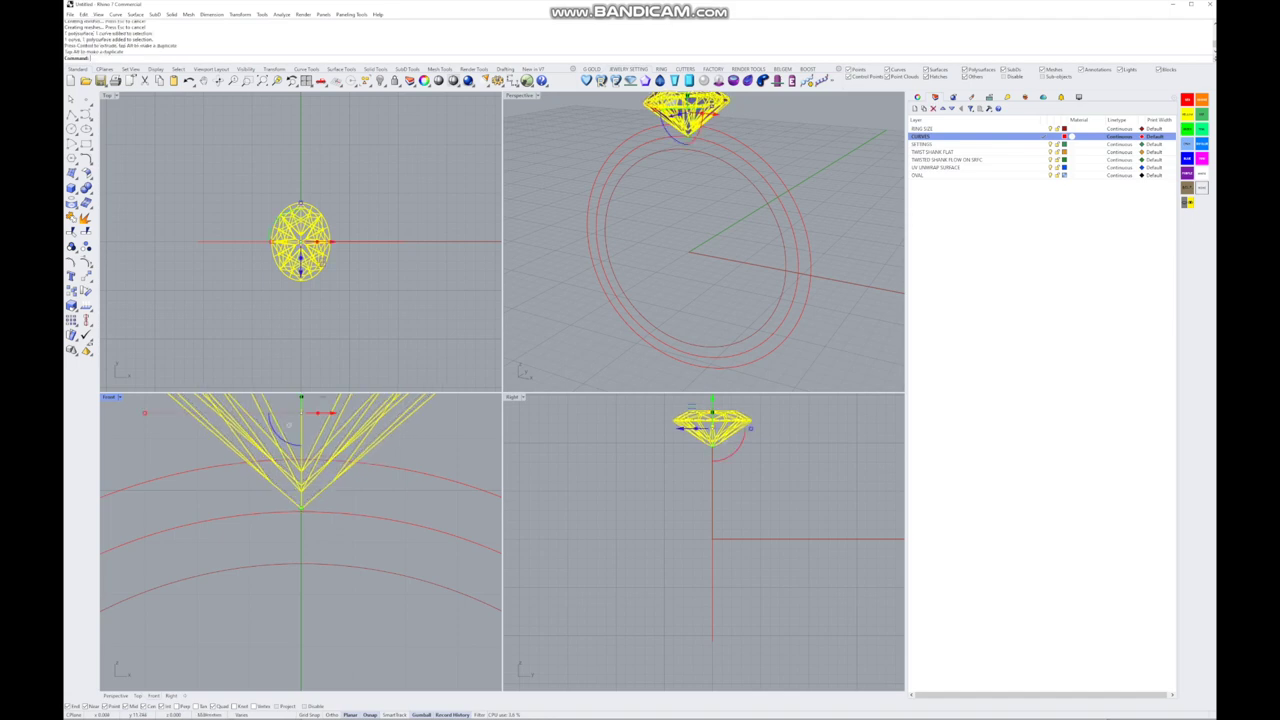
scroll(300, 450, "down", 3)
scroll(321, 440, "up", 4)
scroll(321, 440, "down", 2)
left_click_drag(321, 440, 288, 440)
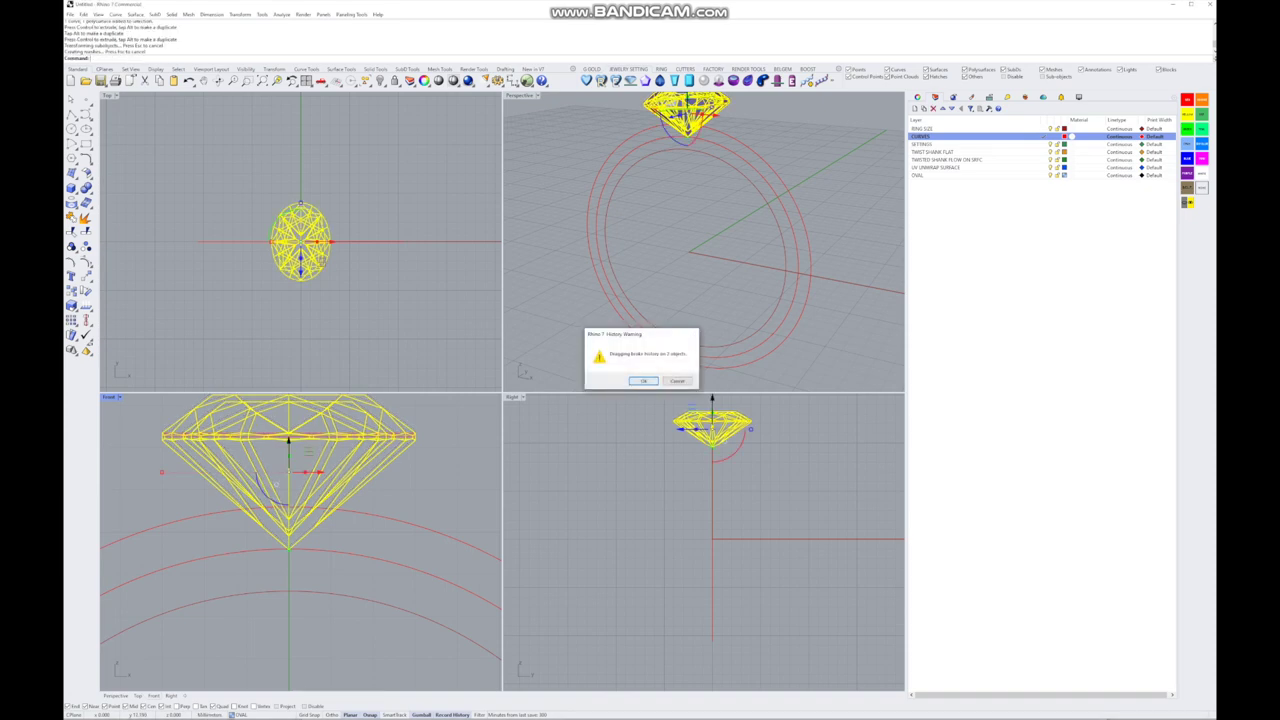
left_click(643, 381)
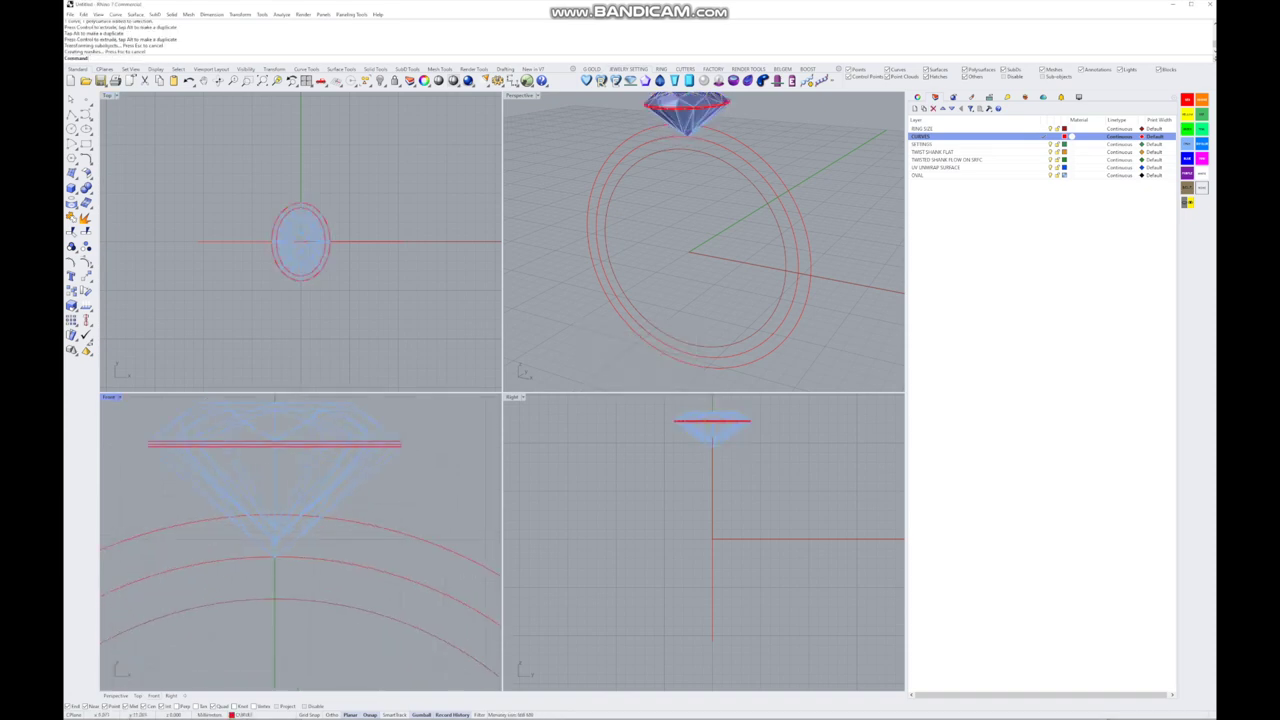
- Lower the smaller oval diamond with its girdle curve until its tip rests on the middle circle
left_click(300, 465)
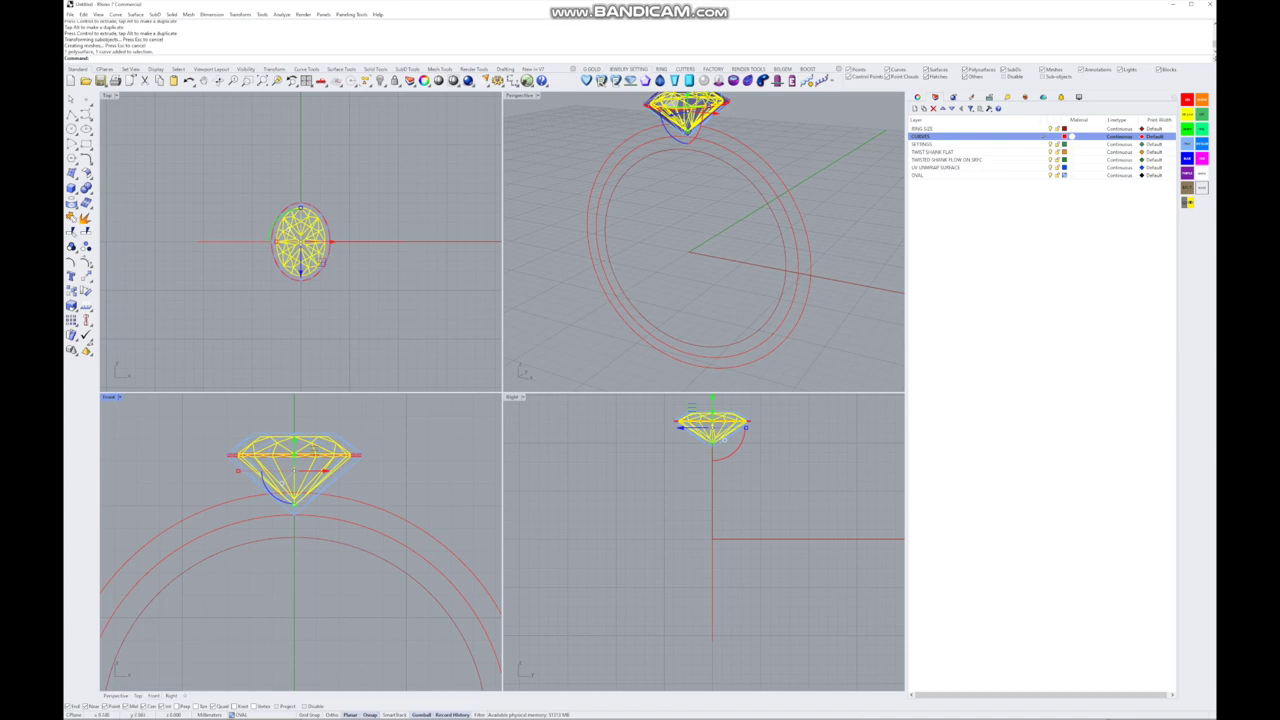
scroll(300, 543, "up", 1)
scroll(300, 543, "up", 1)
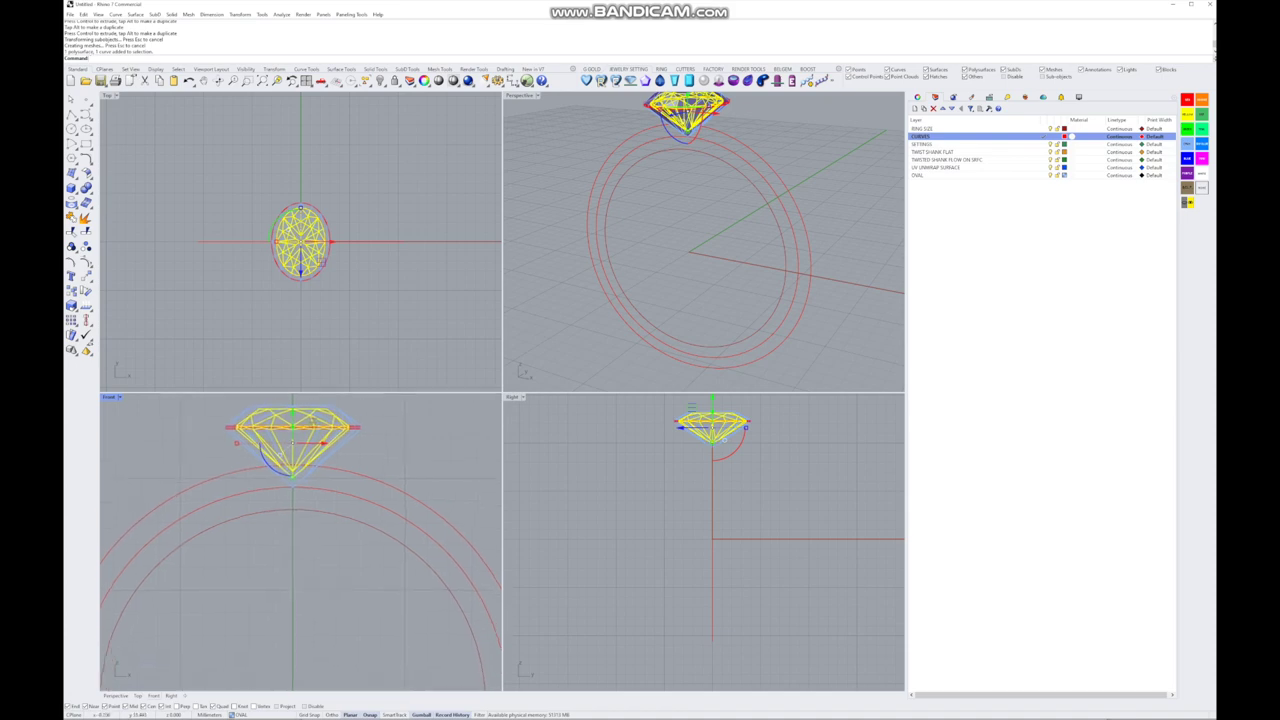
scroll(288, 480, "down", 1)
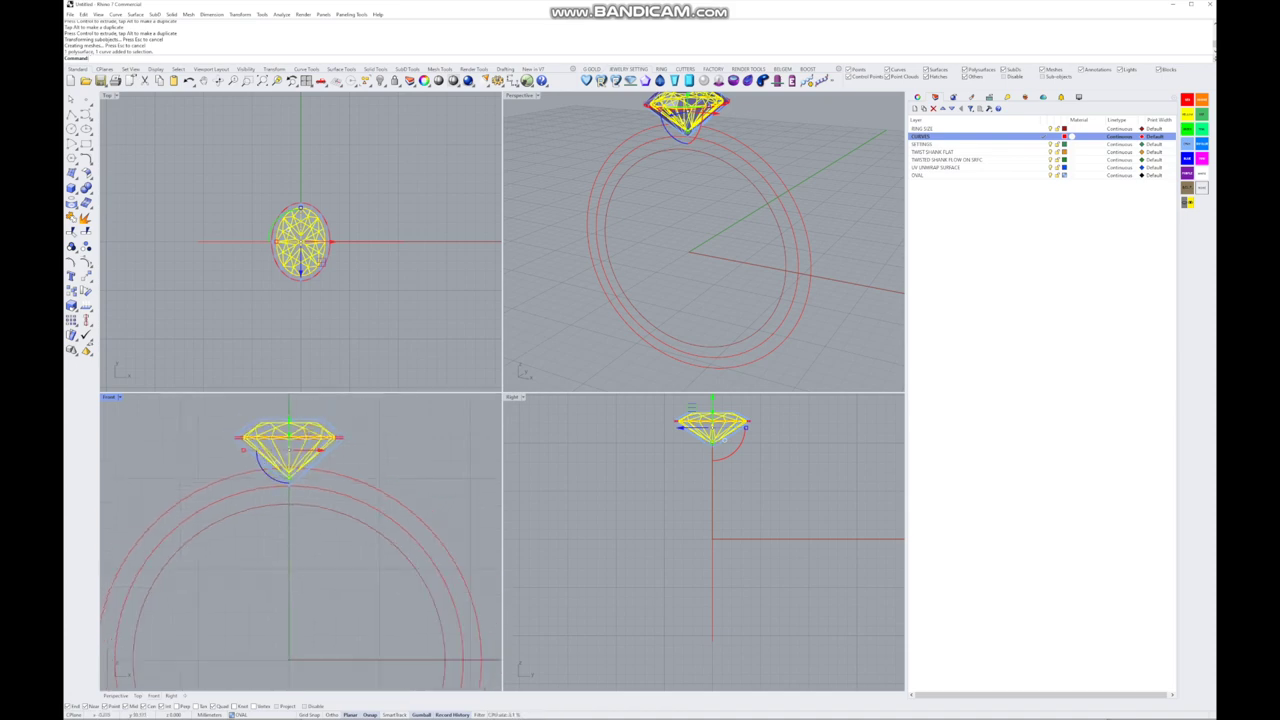
scroll(288, 440, "up", 2)
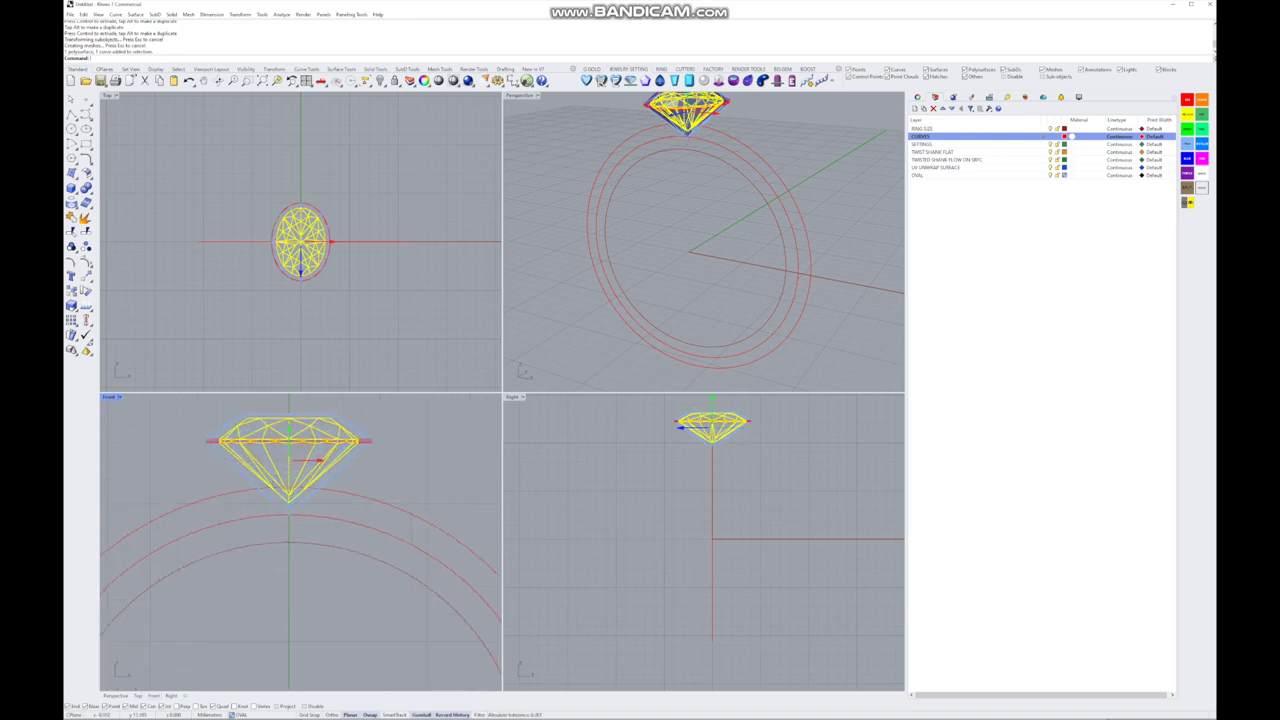
left_click_drag(288, 440, 288, 447)
scroll(288, 447, "down", 2)
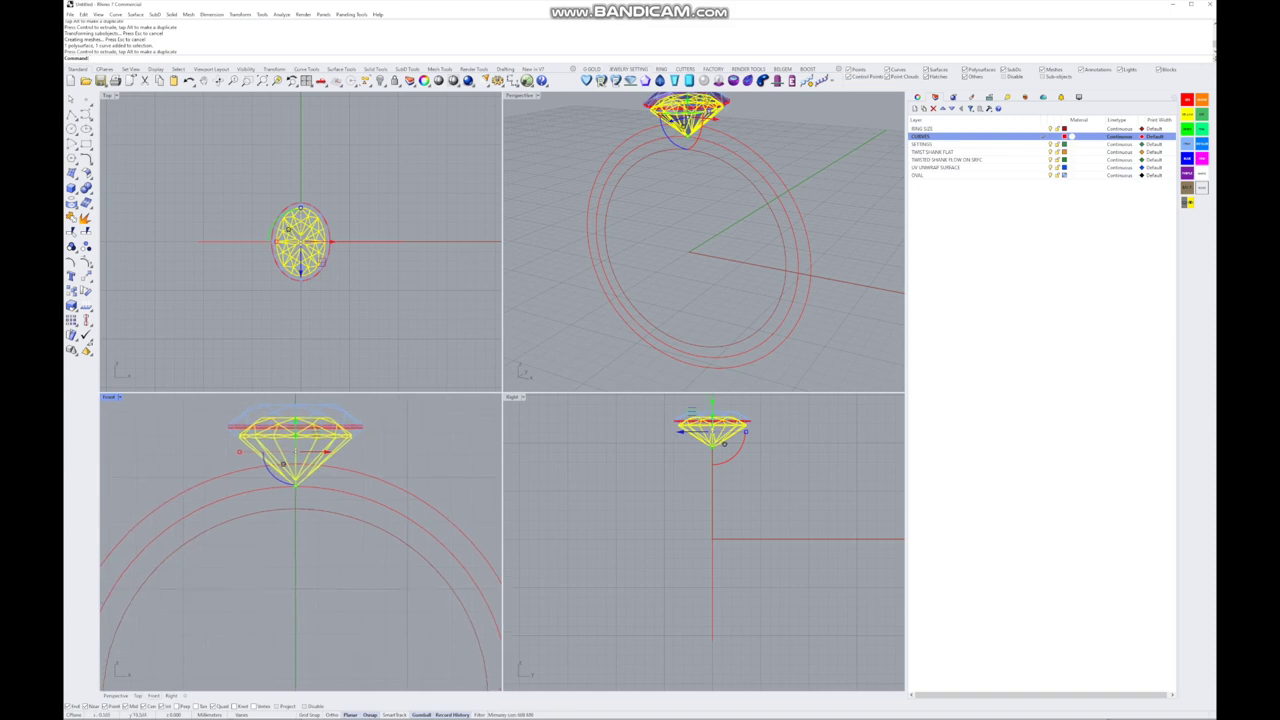
- Relocate the smaller oval diamond's gumball to origin 0 and rotate the stone around the ring centre until it sits beside the larger diamond
left_click(284, 464)
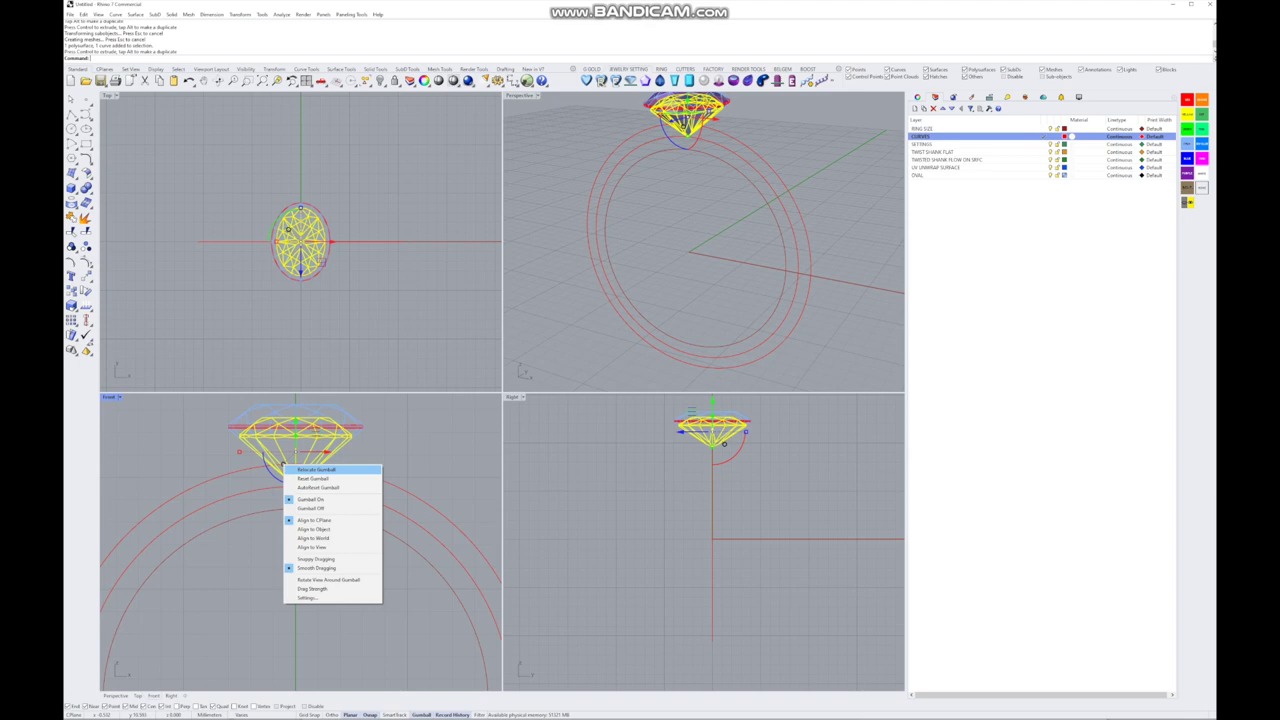
left_click(316, 469)
scroll(315, 420, "down", 2)
type("0")
key("Return")
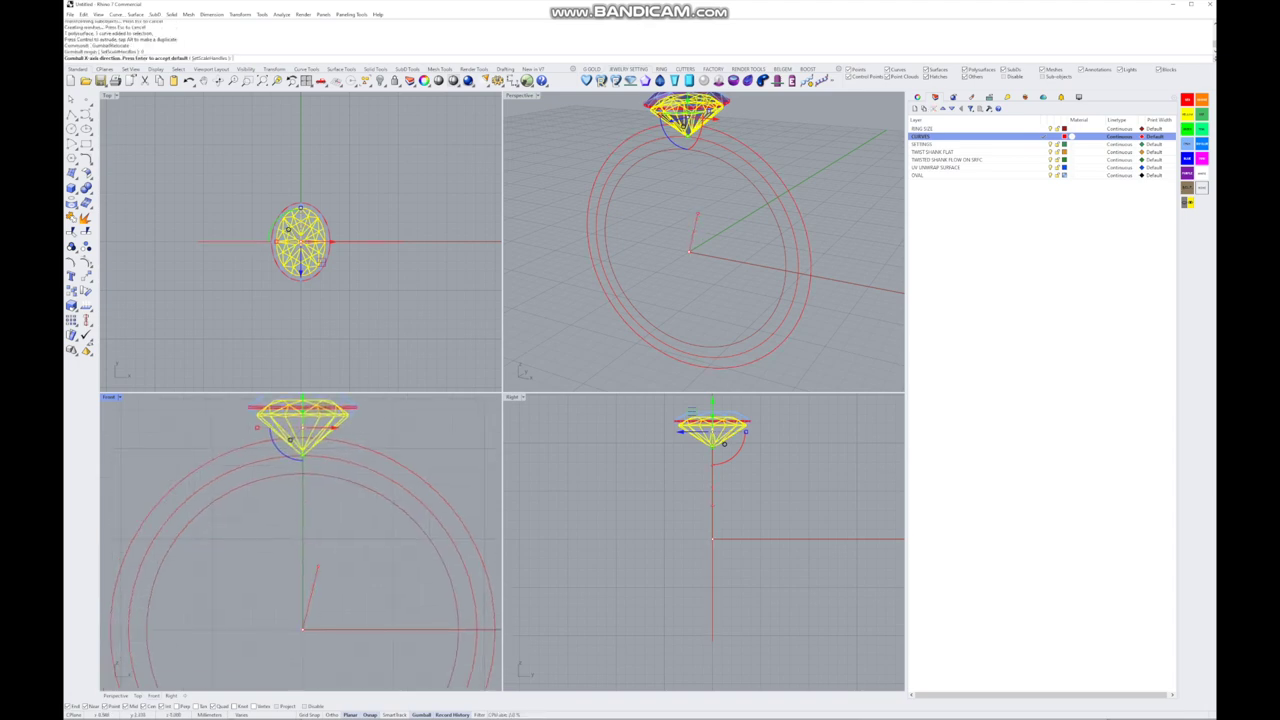
key("Return")
left_click_drag(287, 652, 258, 618)
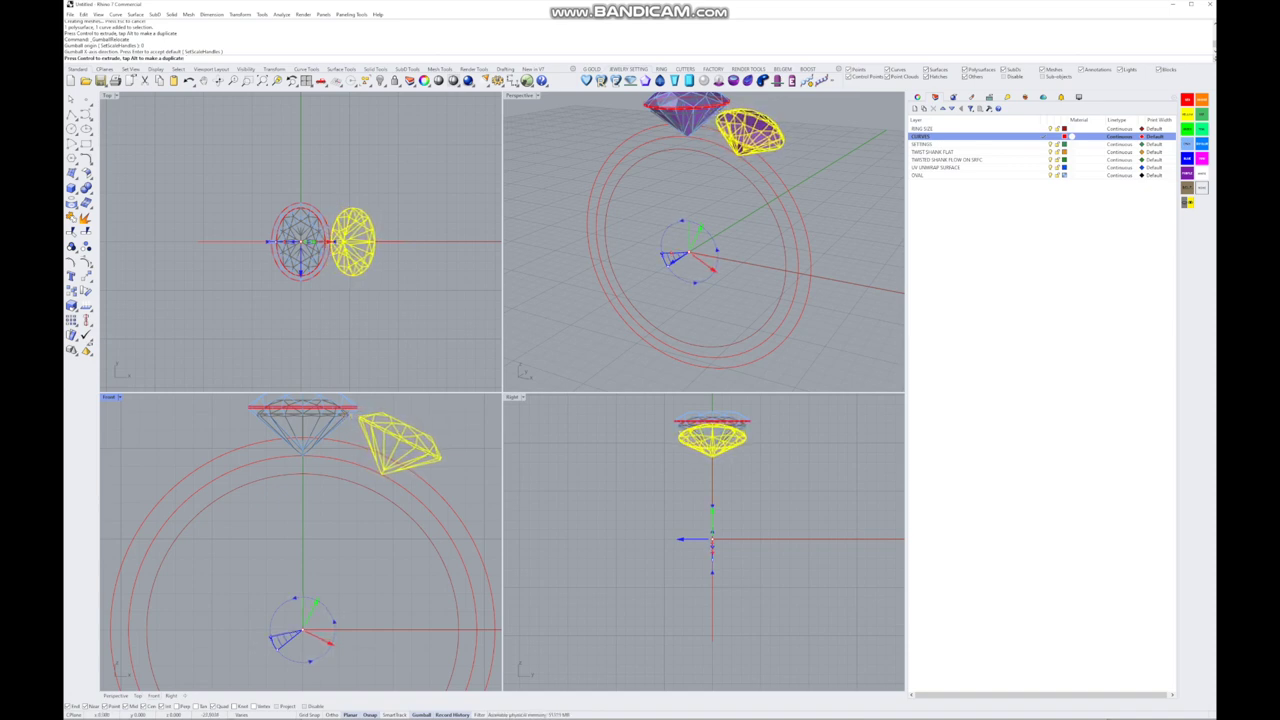
left_click_drag(350, 240, 300, 240)
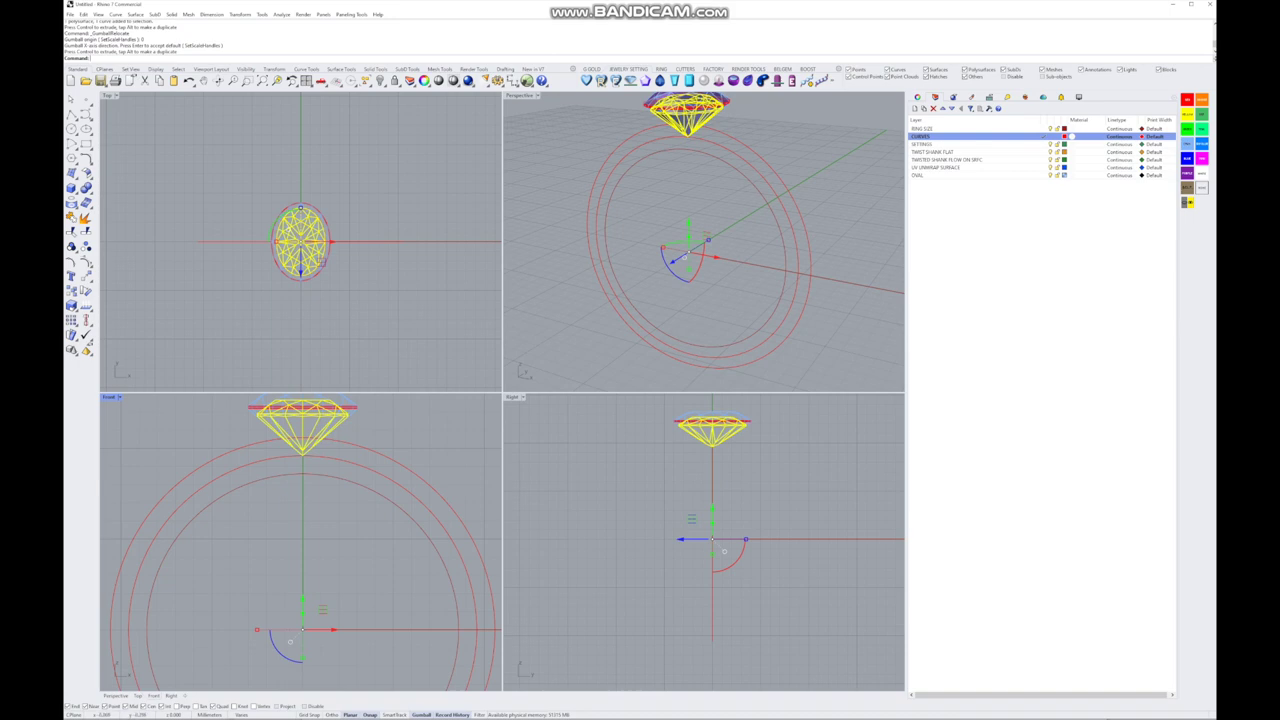
left_click_drag(287, 650, 272, 636)
scroll(323, 233, "up", 6)
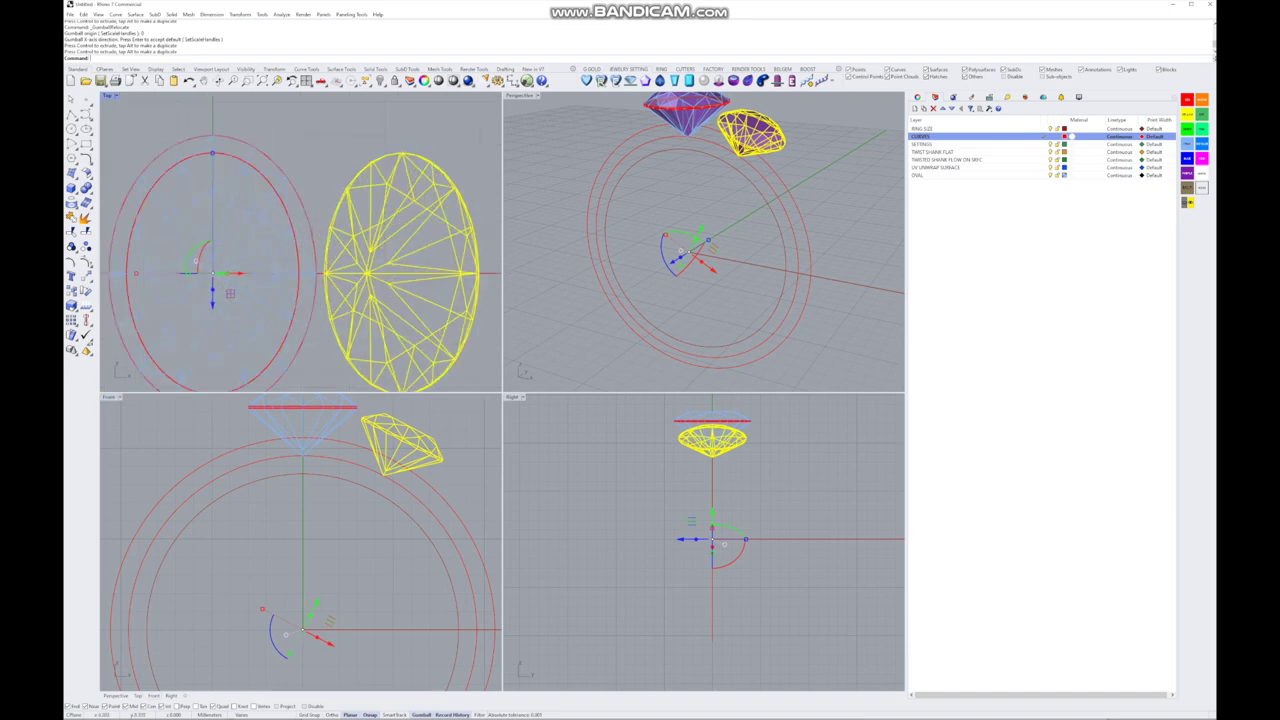
- Set the Top, Front and Right viewports to Shaded display
scroll(323, 276, "down", 2)
left_click(108, 95)
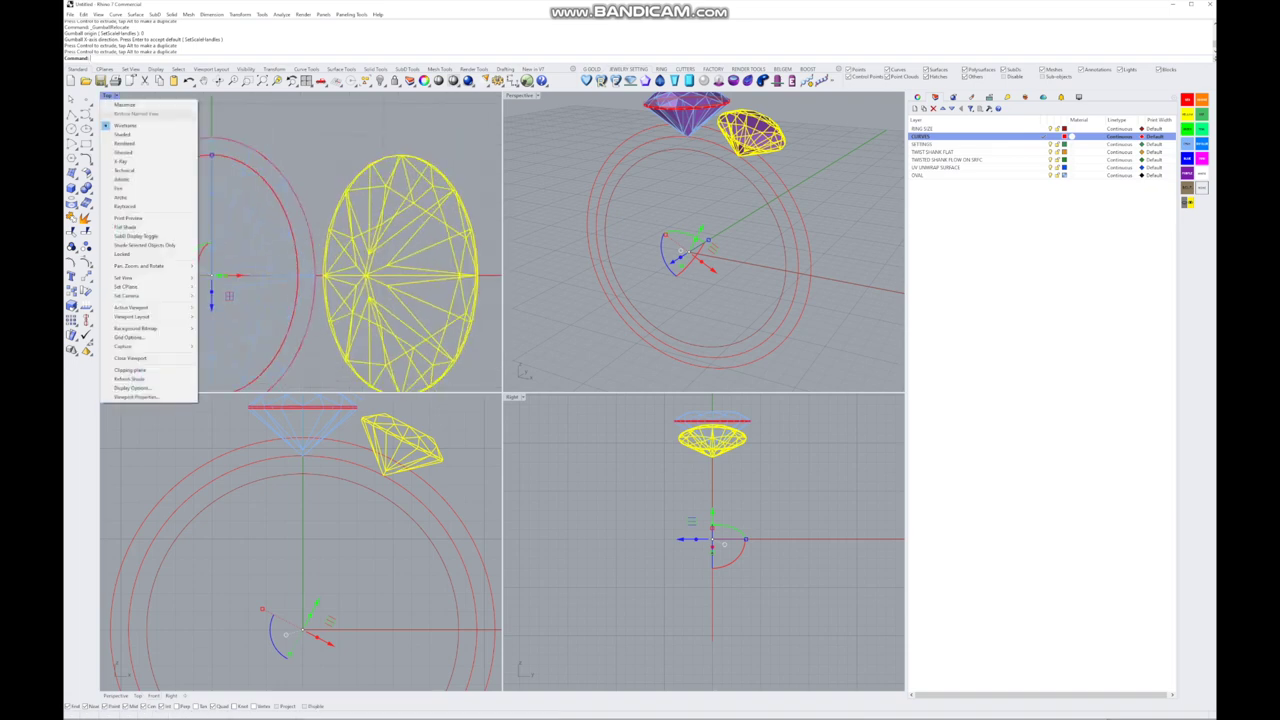
left_click(140, 131)
key("ctrl+Tab")
key("ctrl+alt+s")
key("ctrl+Tab")
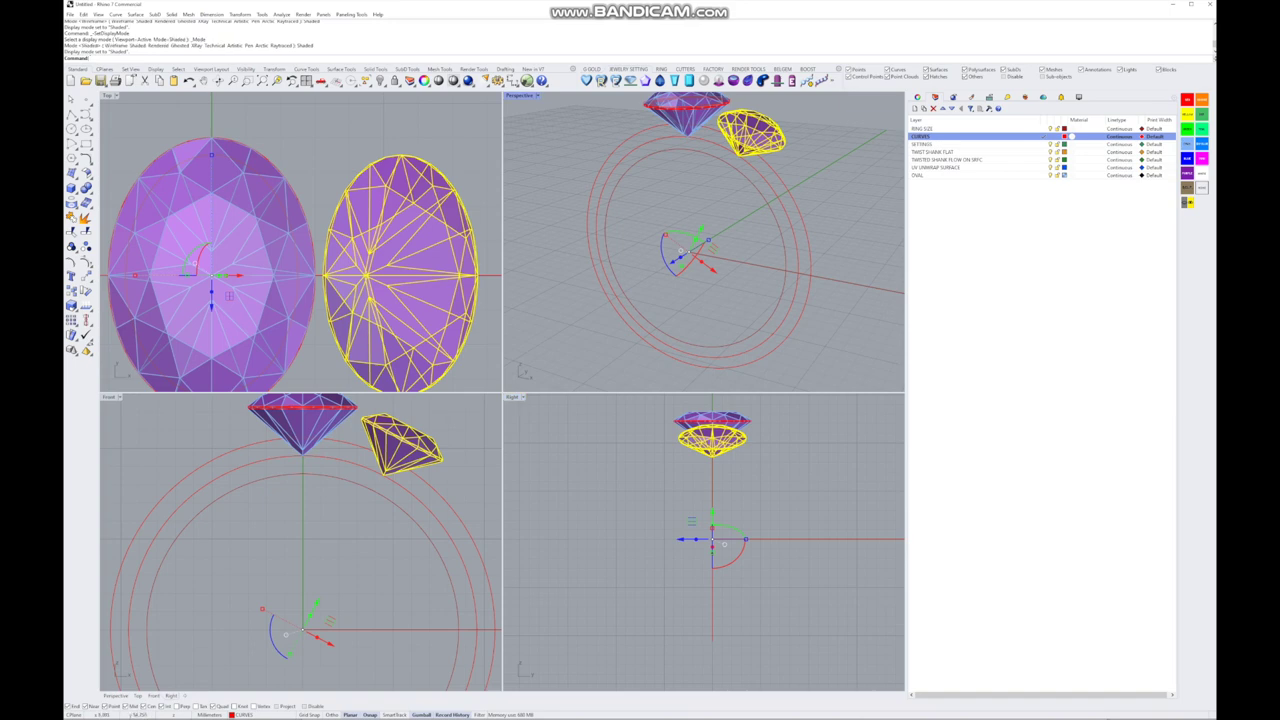
- Make the light blue colour of the OVAL layer opaque and clear the selection
left_click(918, 175)
left_click(1064, 175)
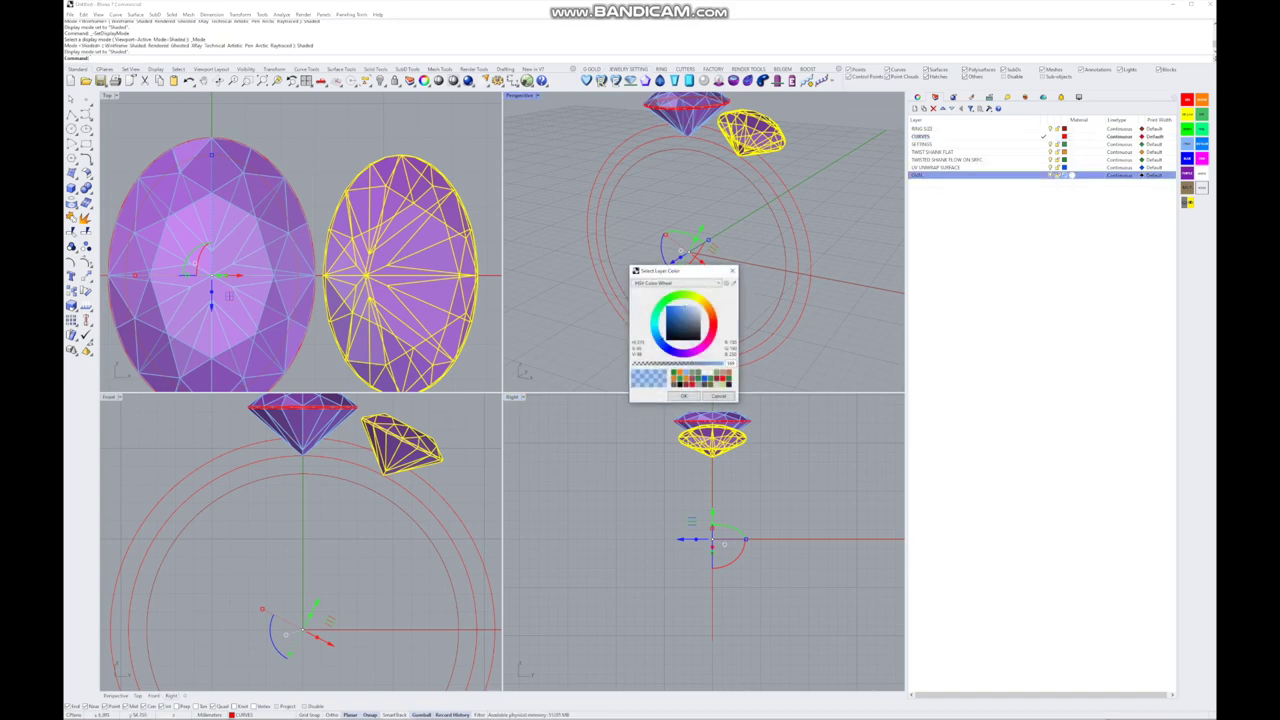
left_click_drag(690, 365, 712, 365)
key("Return")
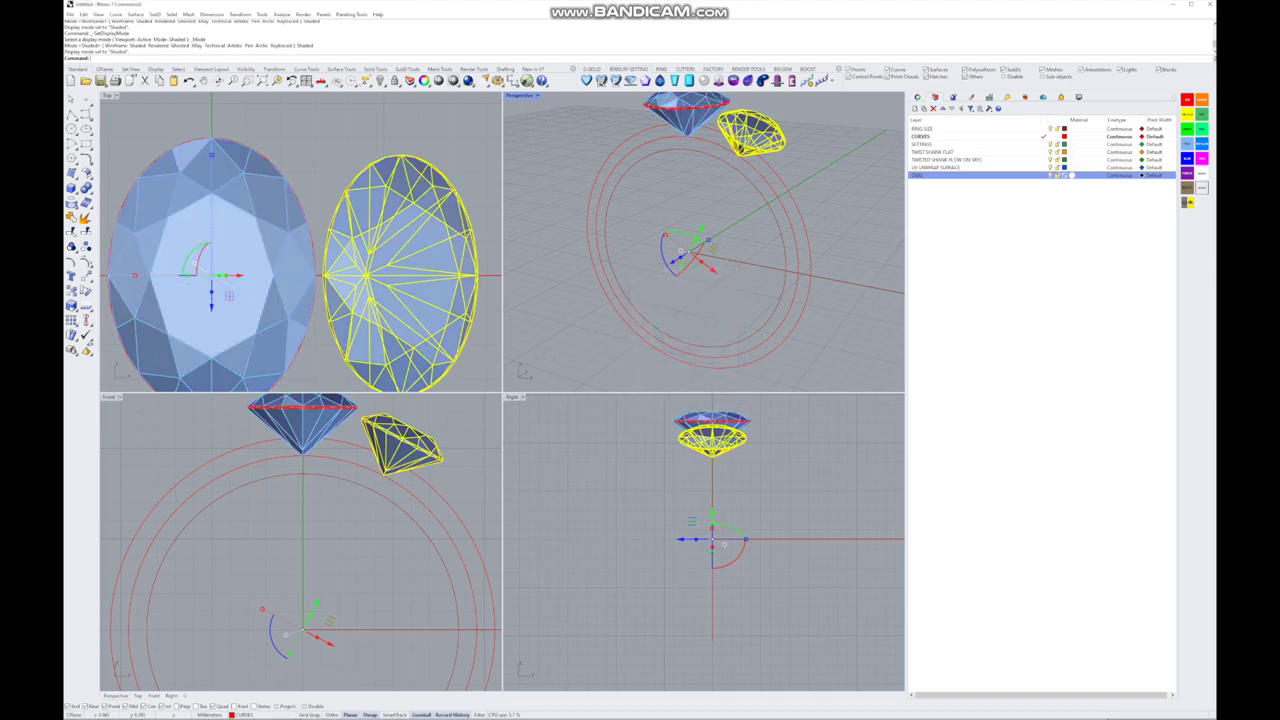
key("Escape")
- Examine the position of the two oval diamonds on the ring circles and the girdle band around the larger stone
scroll(248, 490, "down", 4)
scroll(300, 240, "down", 3)
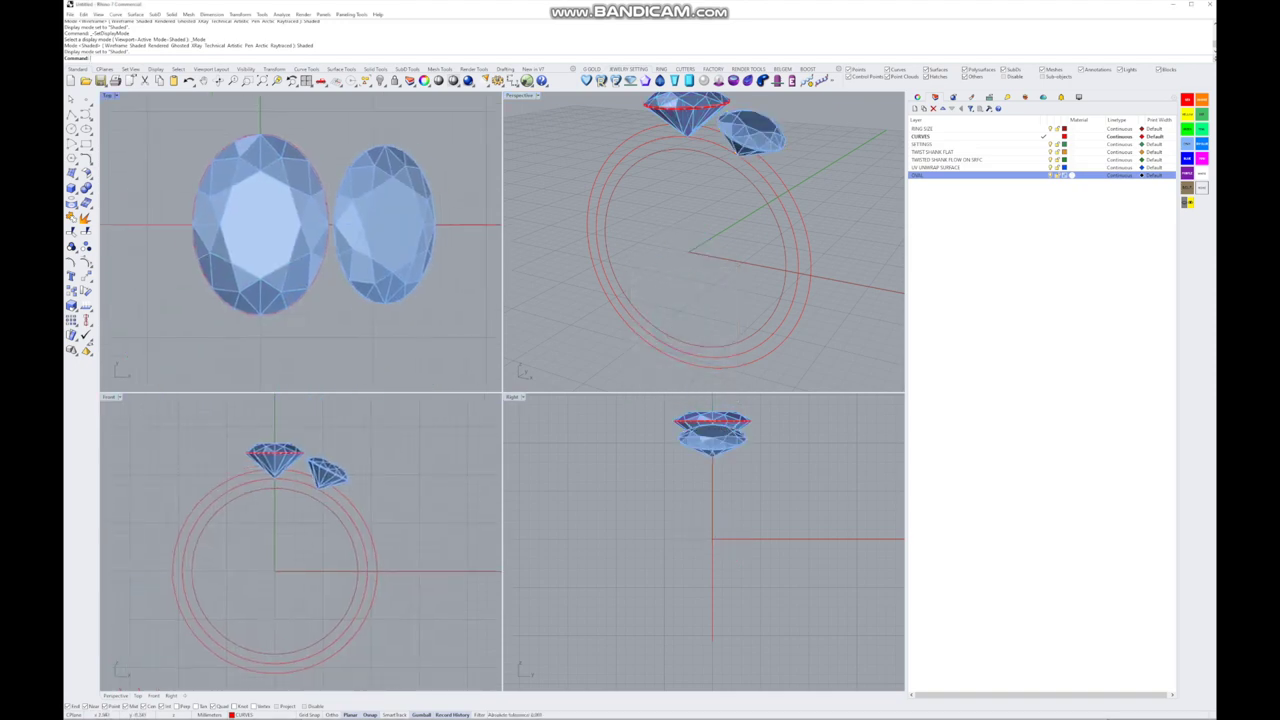
scroll(700, 240, "up", 3)
scroll(700, 200, "up", 3)
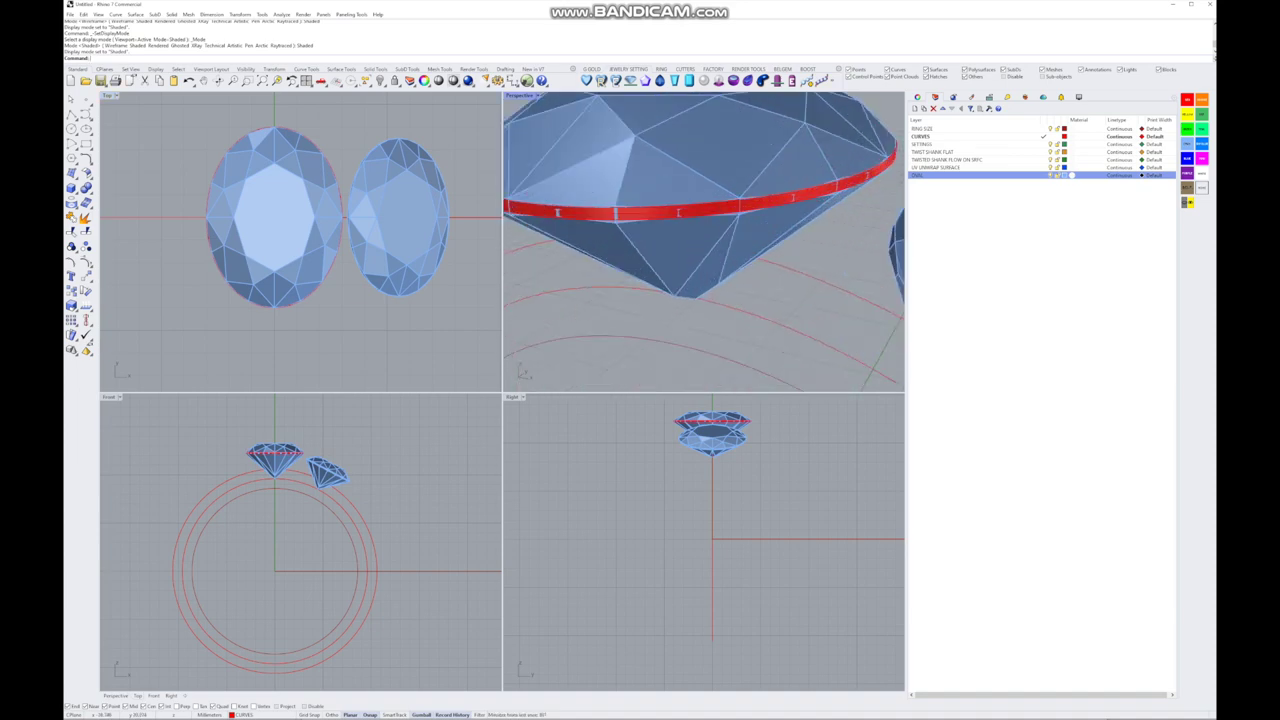
left_click(700, 170)
scroll(700, 200, "down", 2)
key("Escape")
right_click_drag(700, 240, 650, 260)
- Mirror the rotated smaller oval diamond across the vertical axis through origin 0 to the other side of the larger stone
scroll(240, 460, "up", 3)
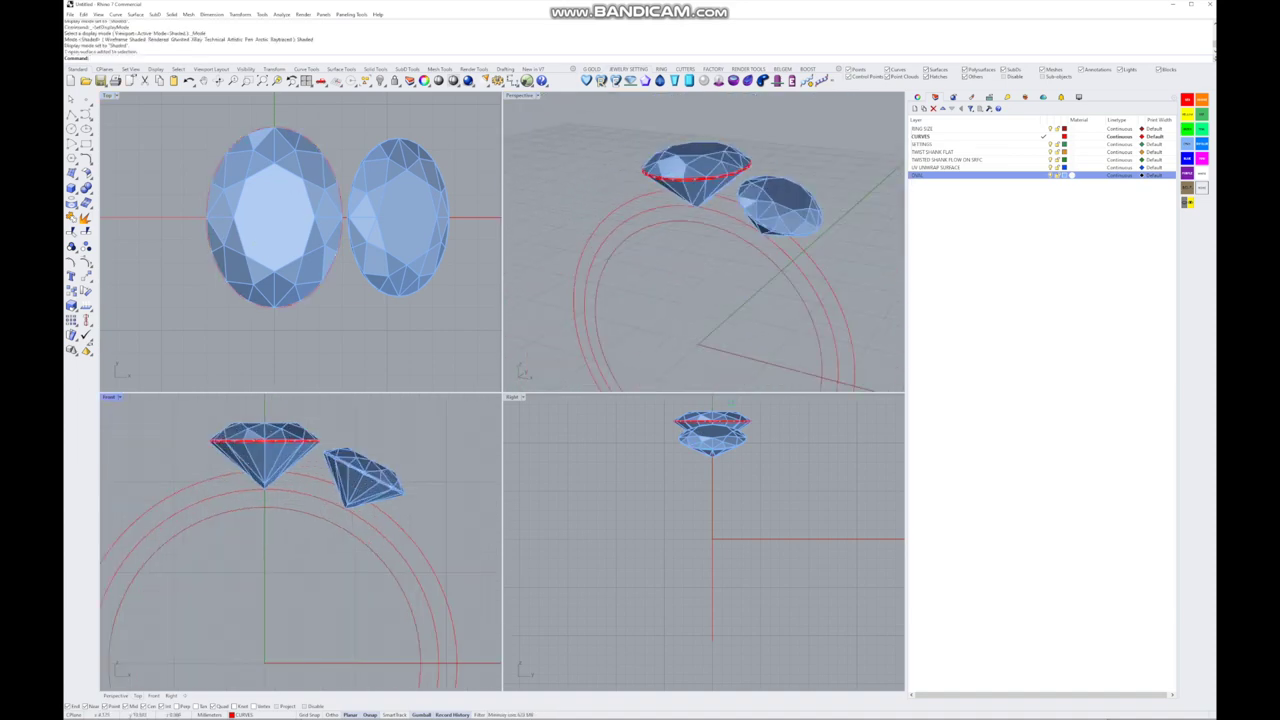
left_click(357, 471)
scroll(380, 460, "up", 2)
type("M")
key("Return")
left_click(274, 215)
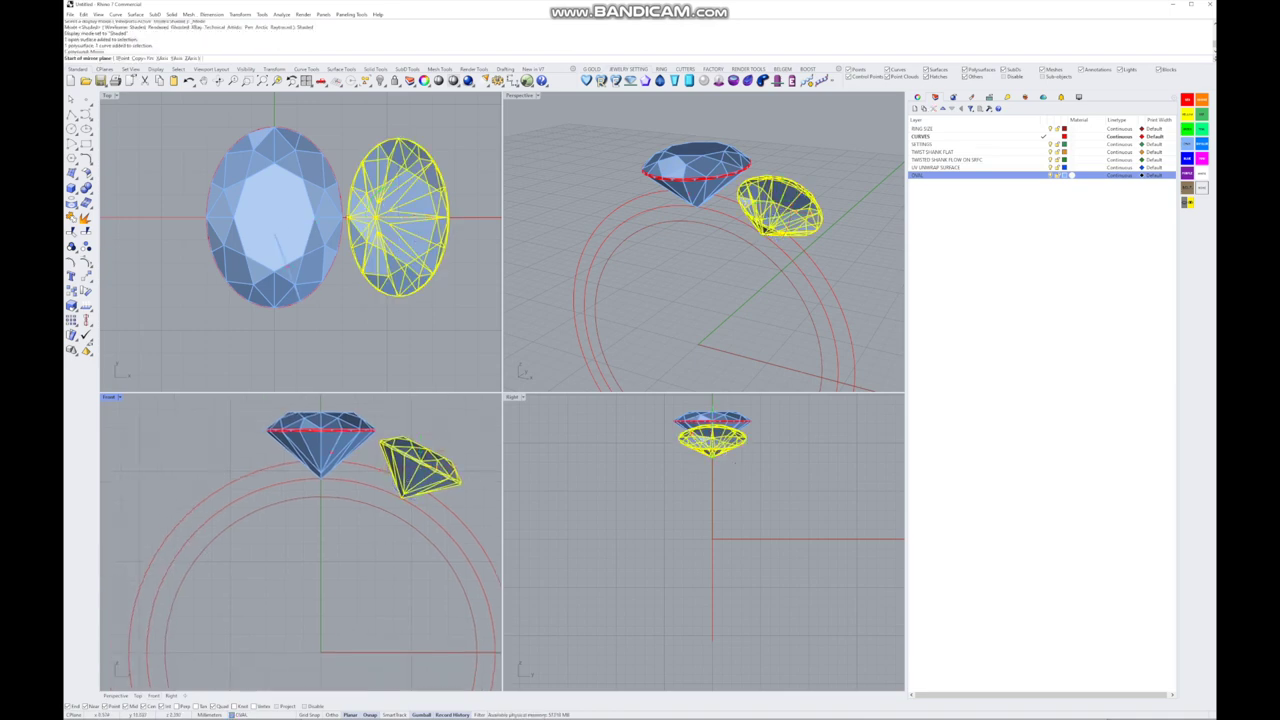
left_click(288, 268)
key("Escape")
scroll(332, 443, "up", 3)
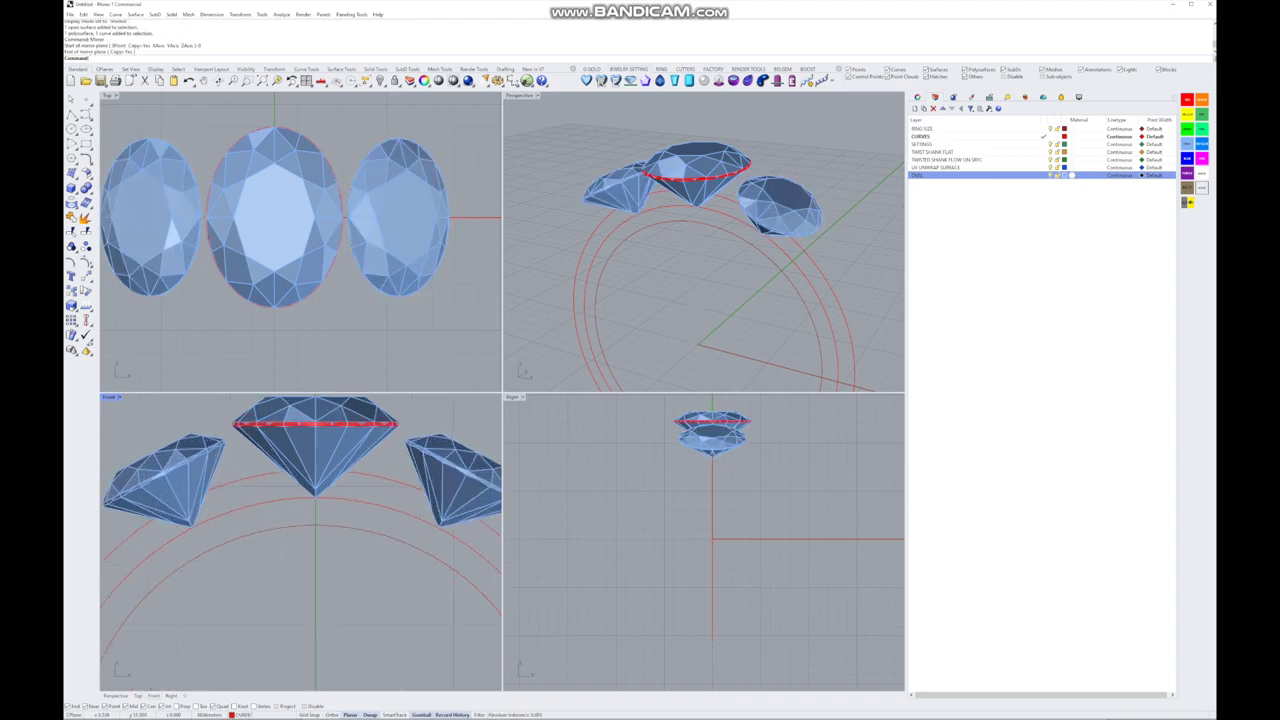
- Make the SETTINGS layer the current layer
scroll(310, 190, "down", 4)
scroll(272, 425, "down", 5)
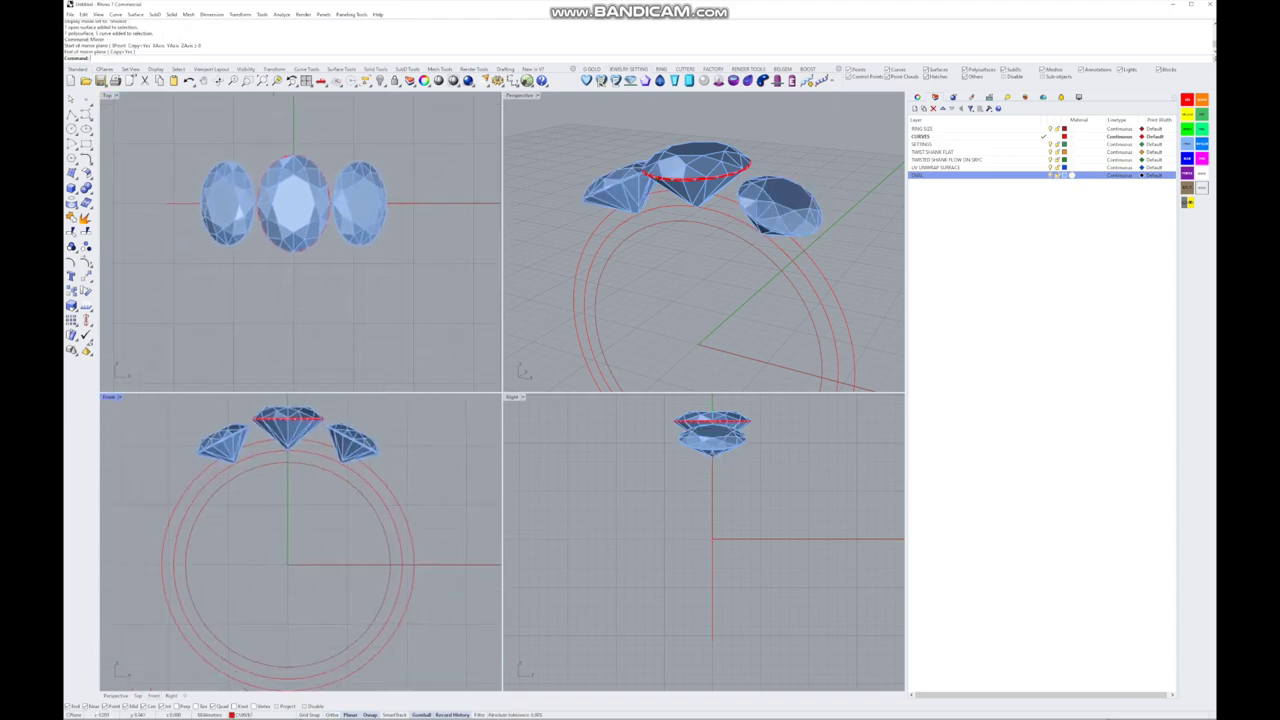
right_click_drag(290, 500, 302, 539)
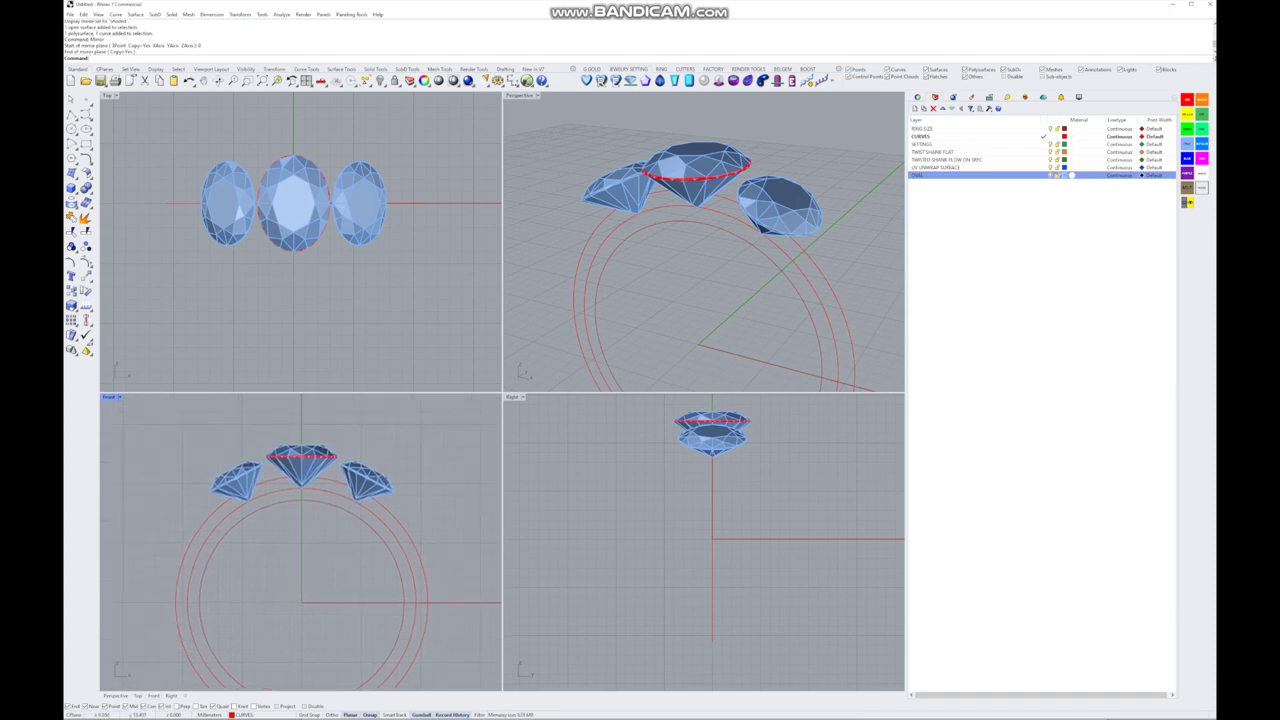
double_click(960, 144)
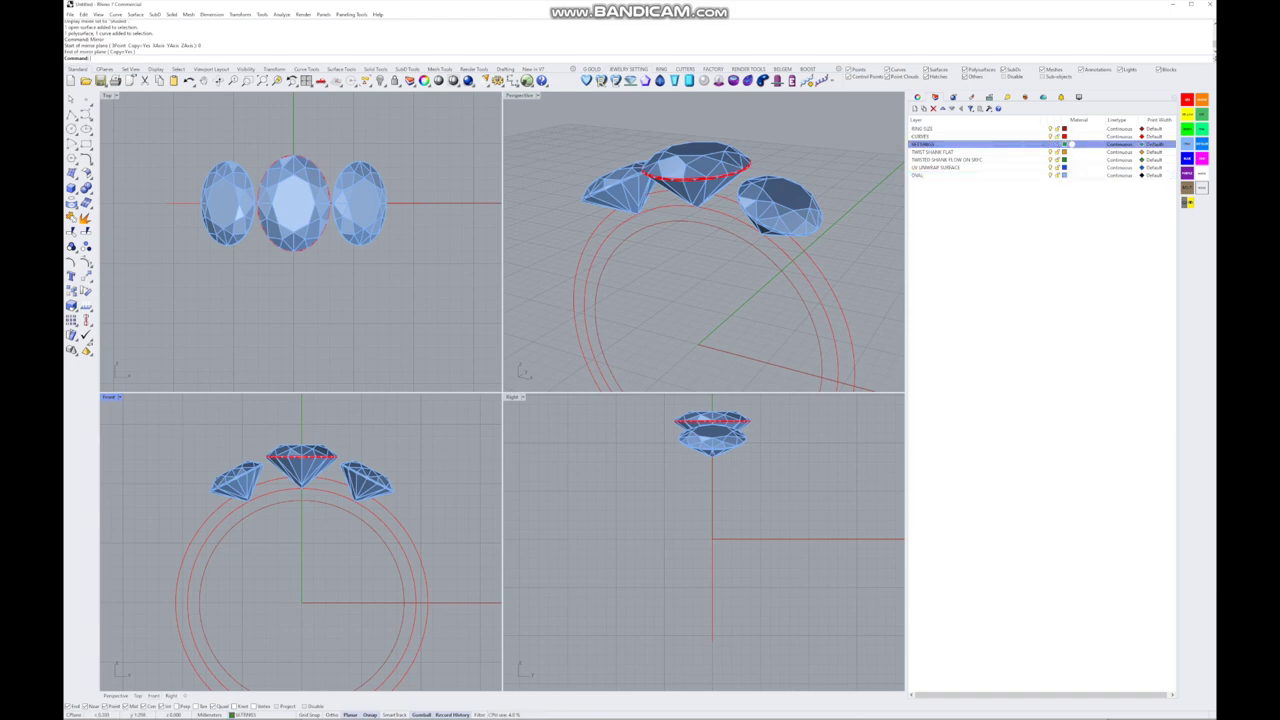
- Delete the girdle band around the larger oval diamond
scroll(297, 190, "up", 3)
scroll(700, 180, "up", 5)
left_click(708, 187)
left_click(725, 204)
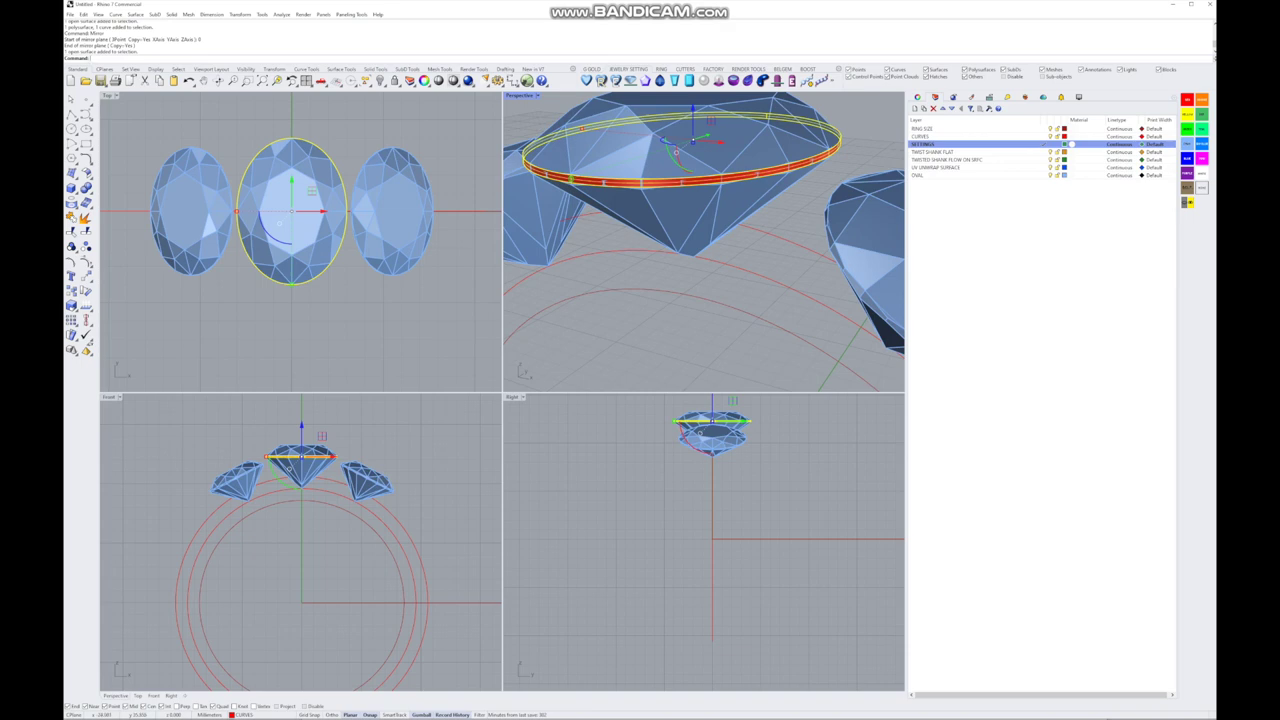
key("Delete")
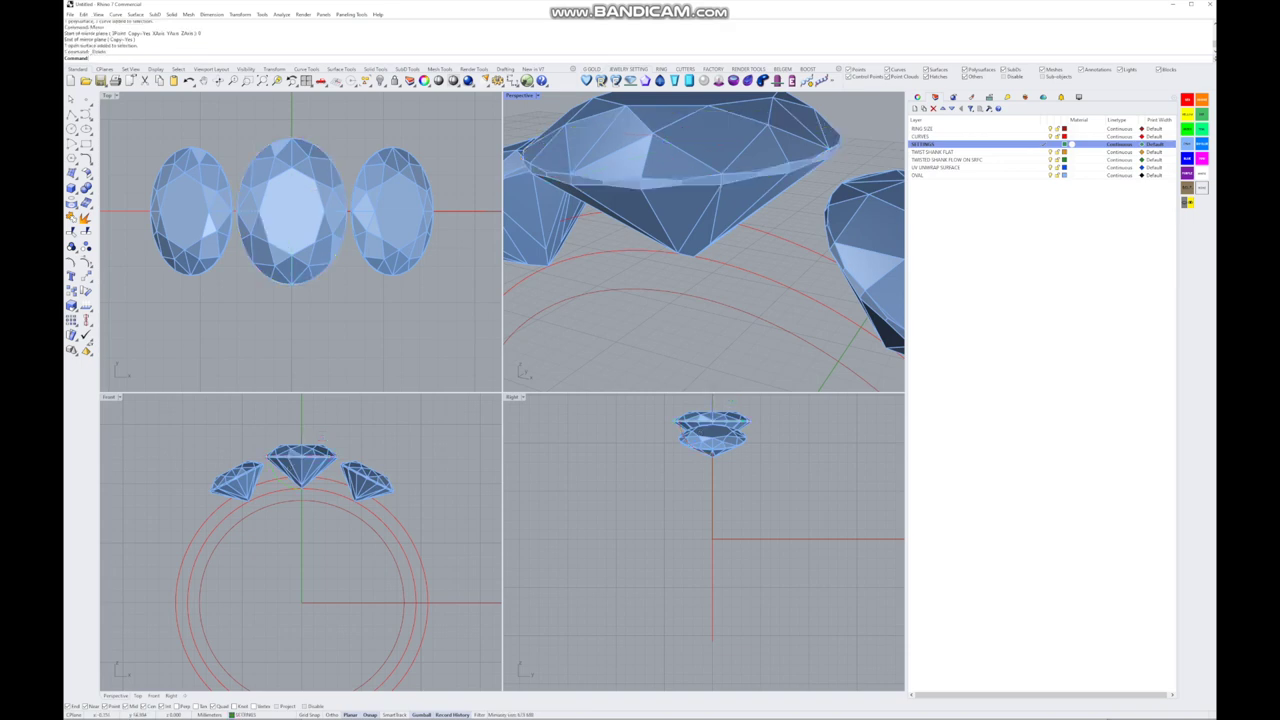
scroll(250, 462, "up", 3)
left_click(393, 480)
key("Escape")
right_click_drag(700, 300, 750, 285)
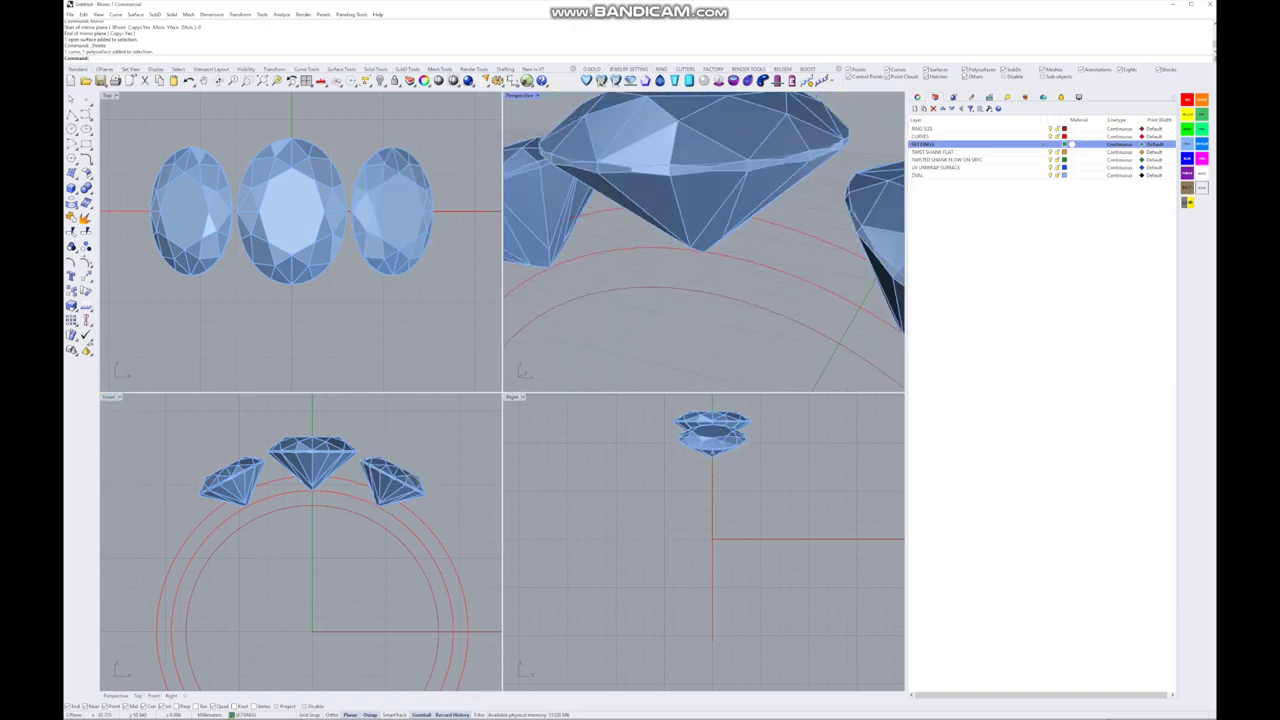
- Hide the OVAL layer to check the remaining girdle band, and undo both the hiding and the girdle band's deletion
left_click(1050, 144)
left_click(1070, 175)
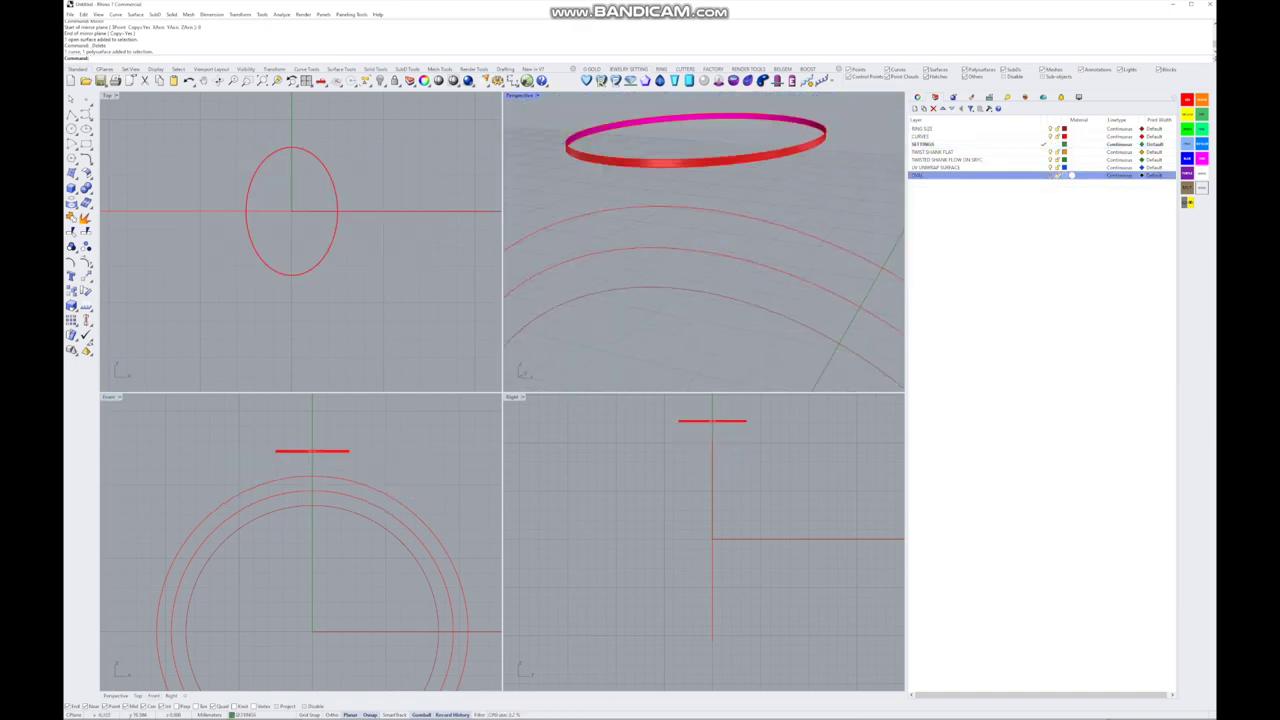
left_click(1065, 175)
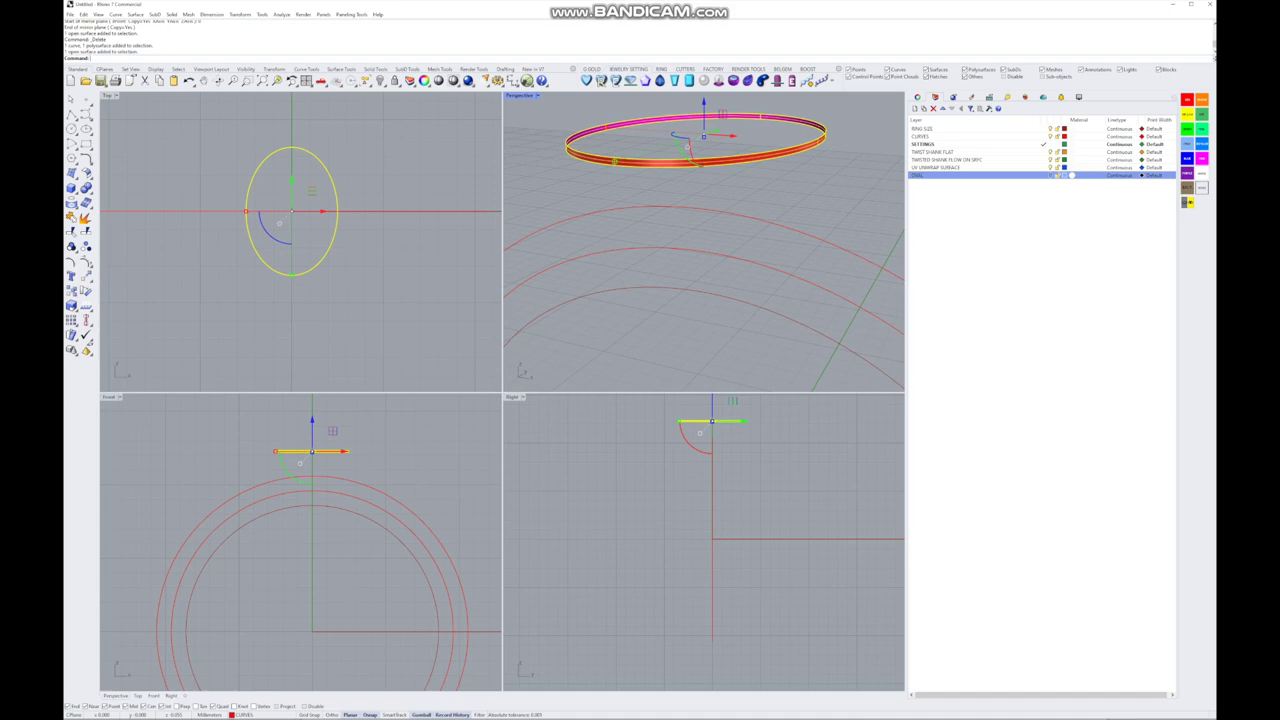
key("ctrl+z")
key("ctrl+z")
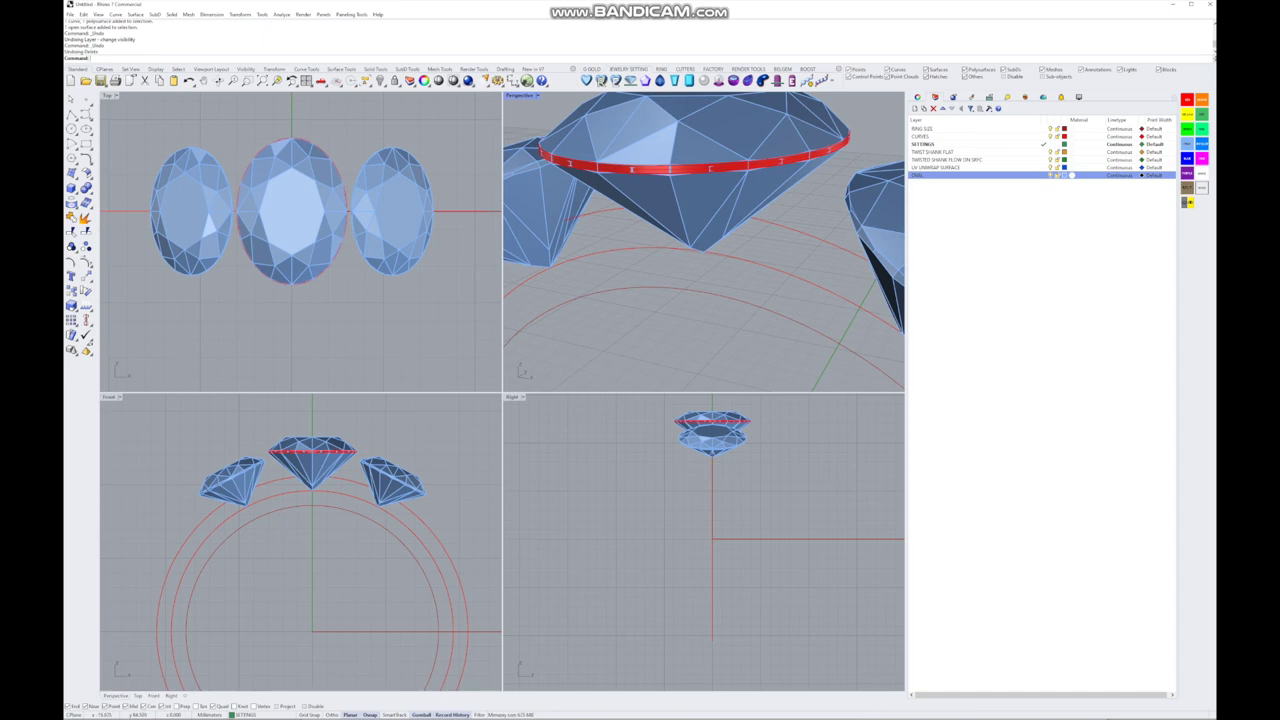
- Set the Perspective viewport to Ghosted display while starting the Mirror command
type("Mirror")
key("Return")
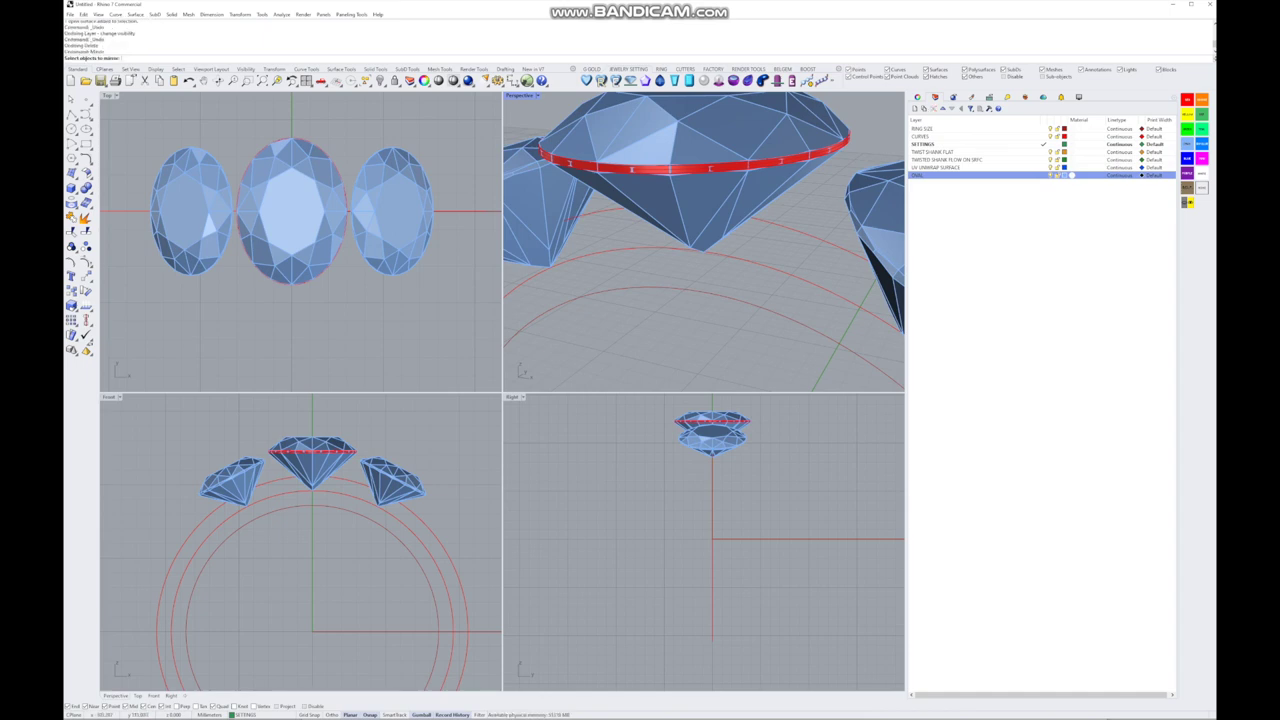
left_click(520, 95)
left_click(530, 153)
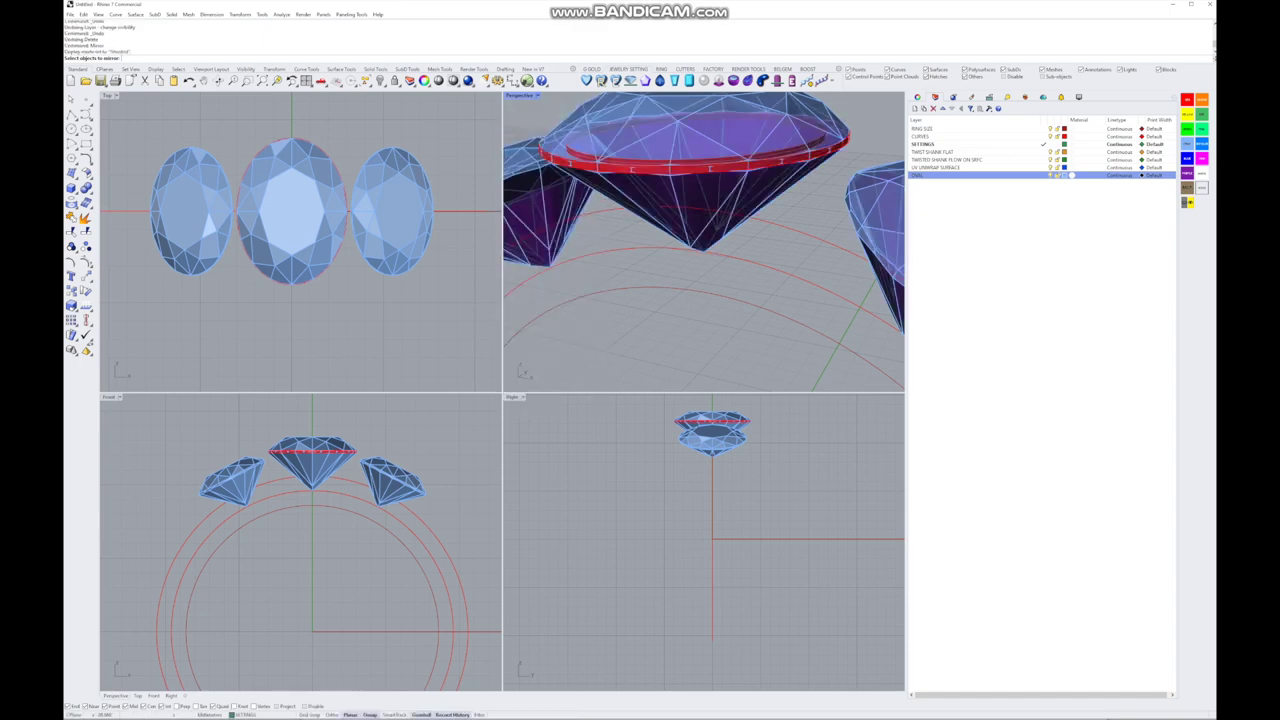
left_click(690, 158)
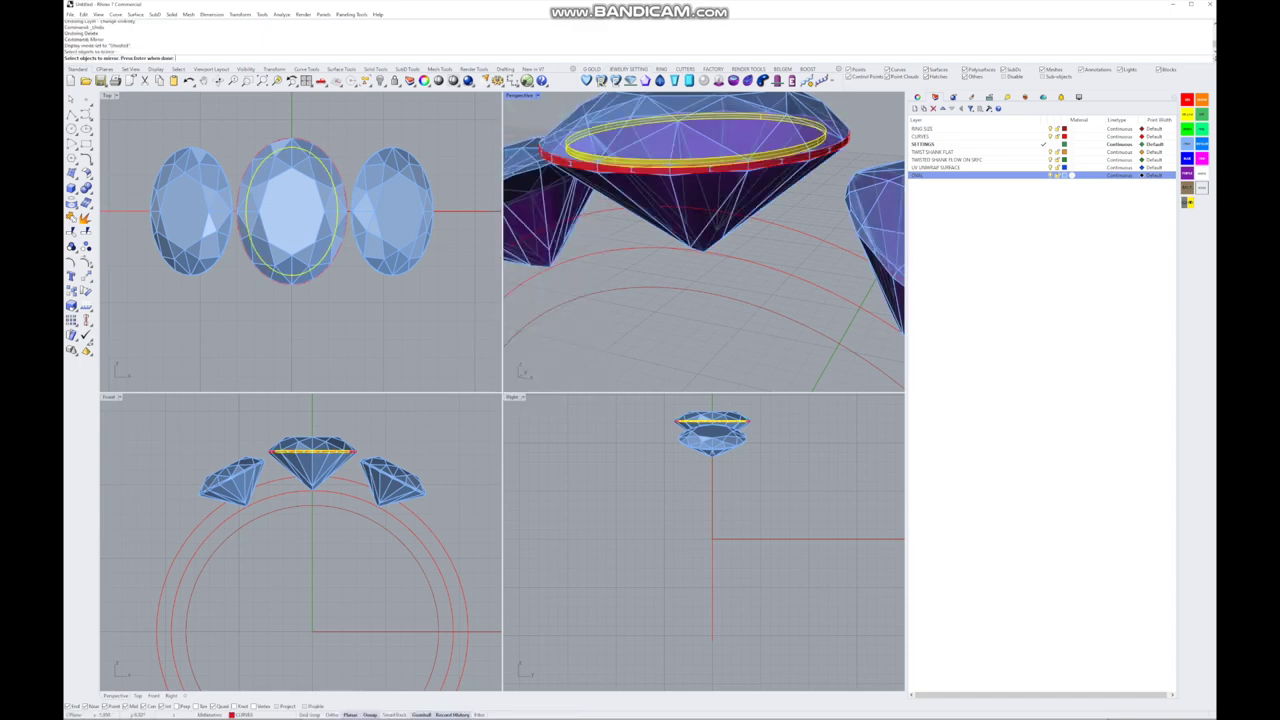
right_click_drag(312, 520, 312, 512)
left_click(110, 397)
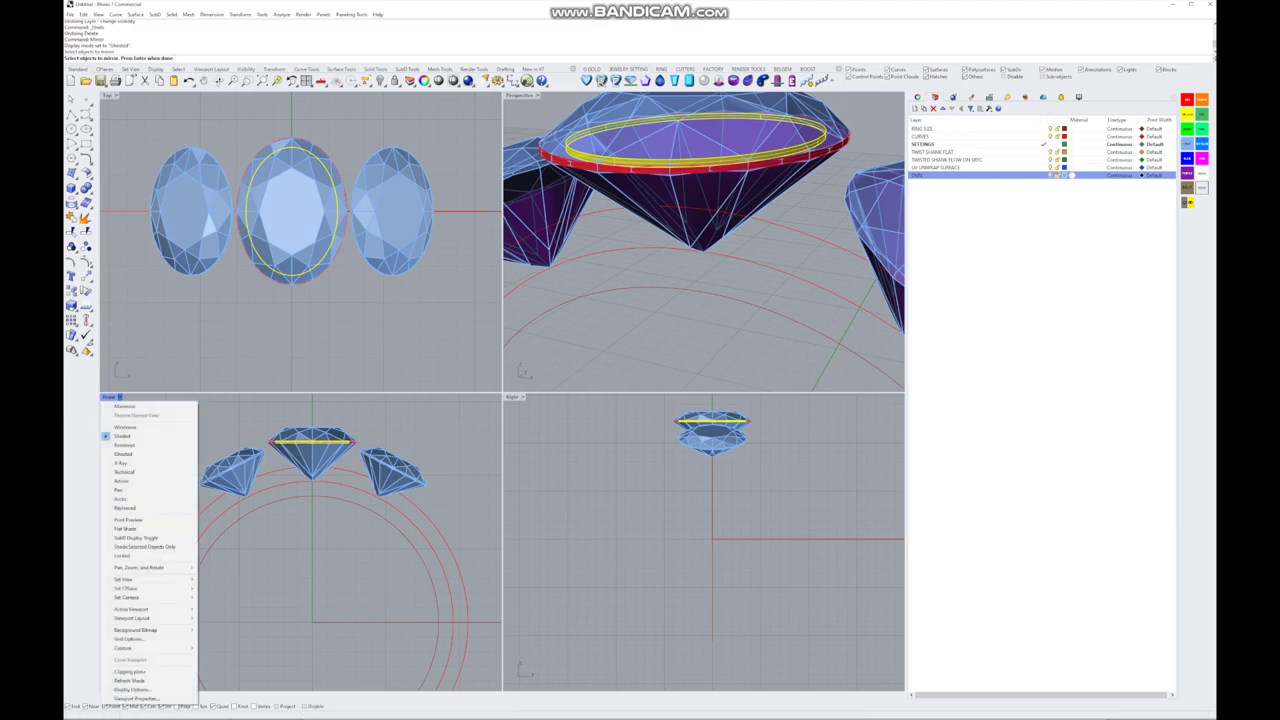
key("Escape")
key("Escape")
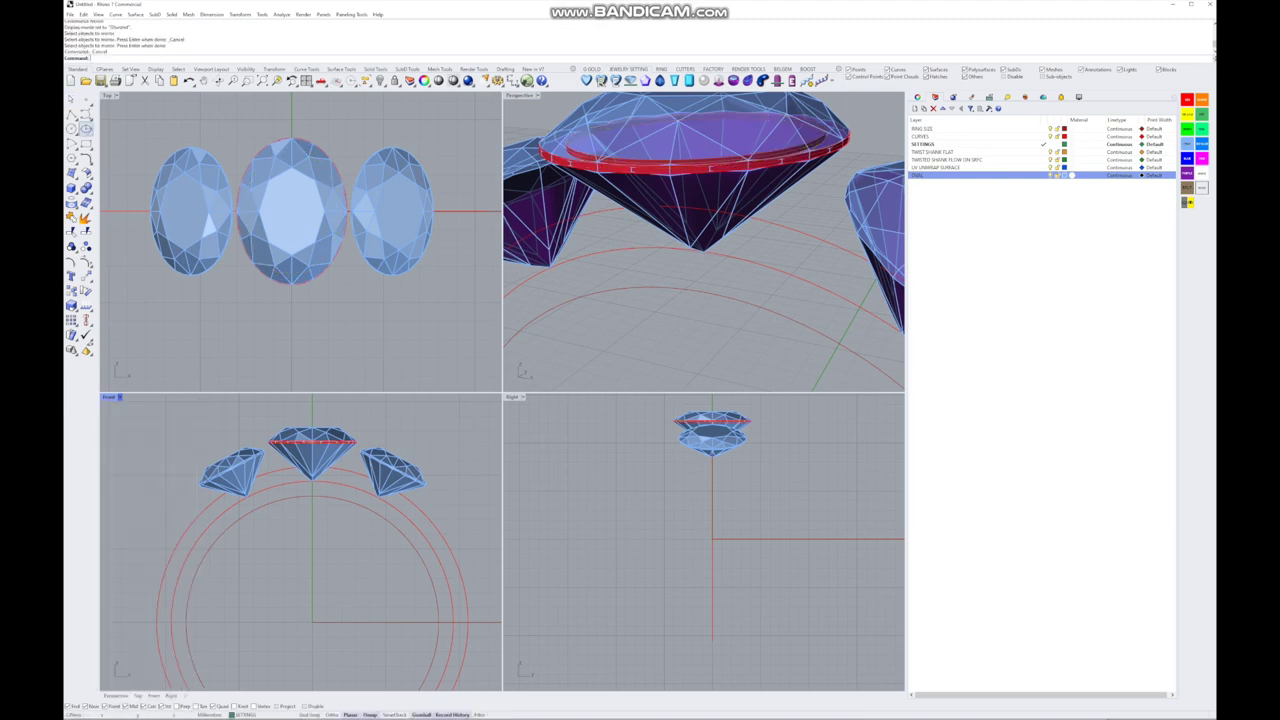
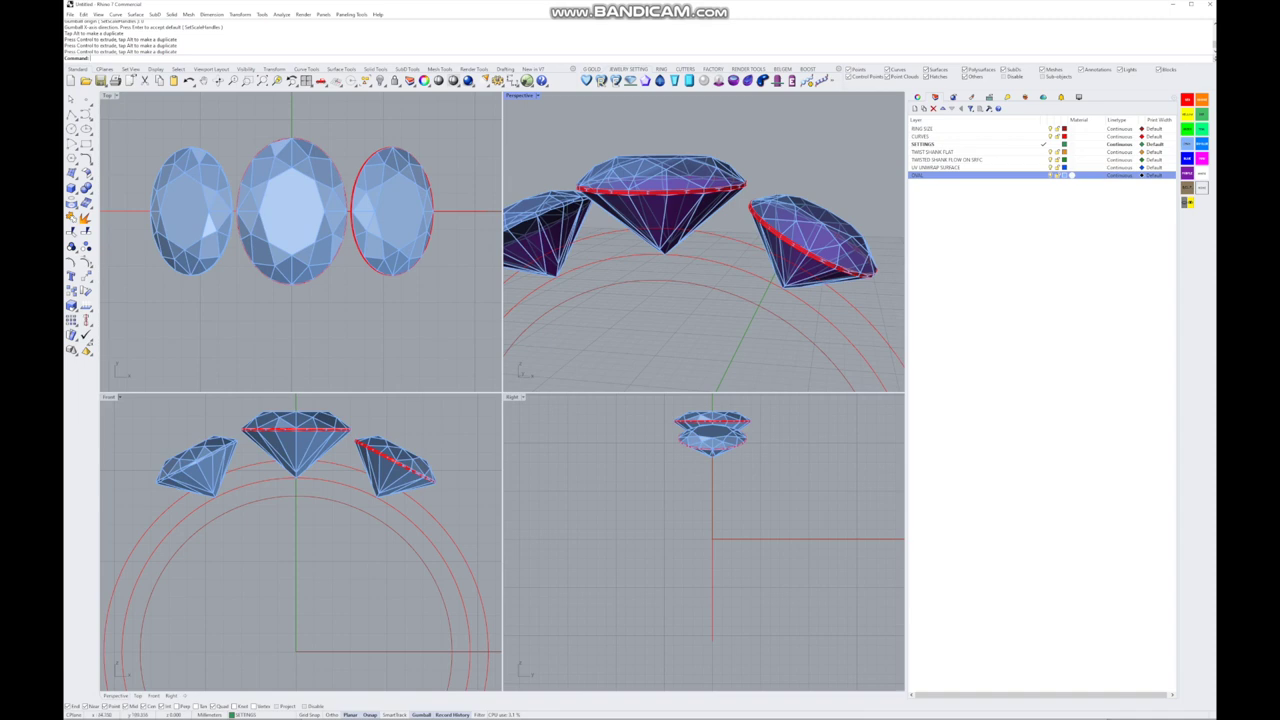
- Mirror the rotated small stone's girdle band across the vertical axis through origin 0 onto the opposite side stone
left_click(782, 240)
left_click(805, 252)
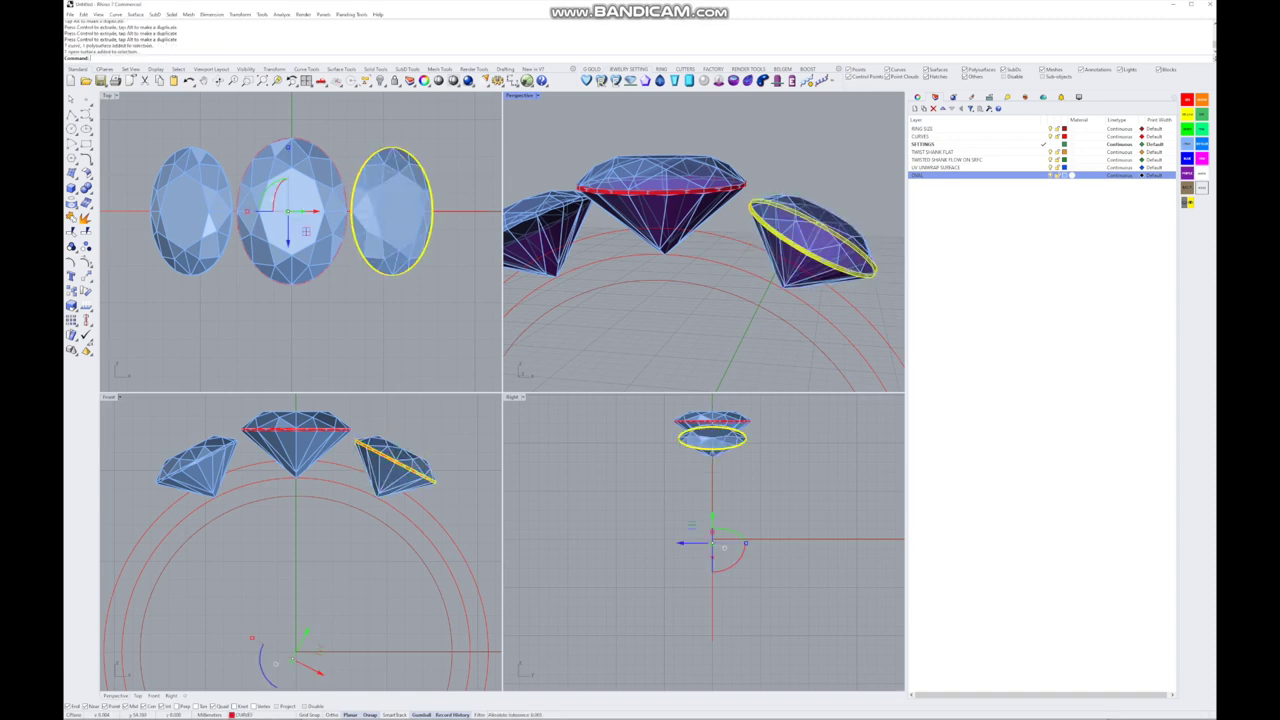
type("m")
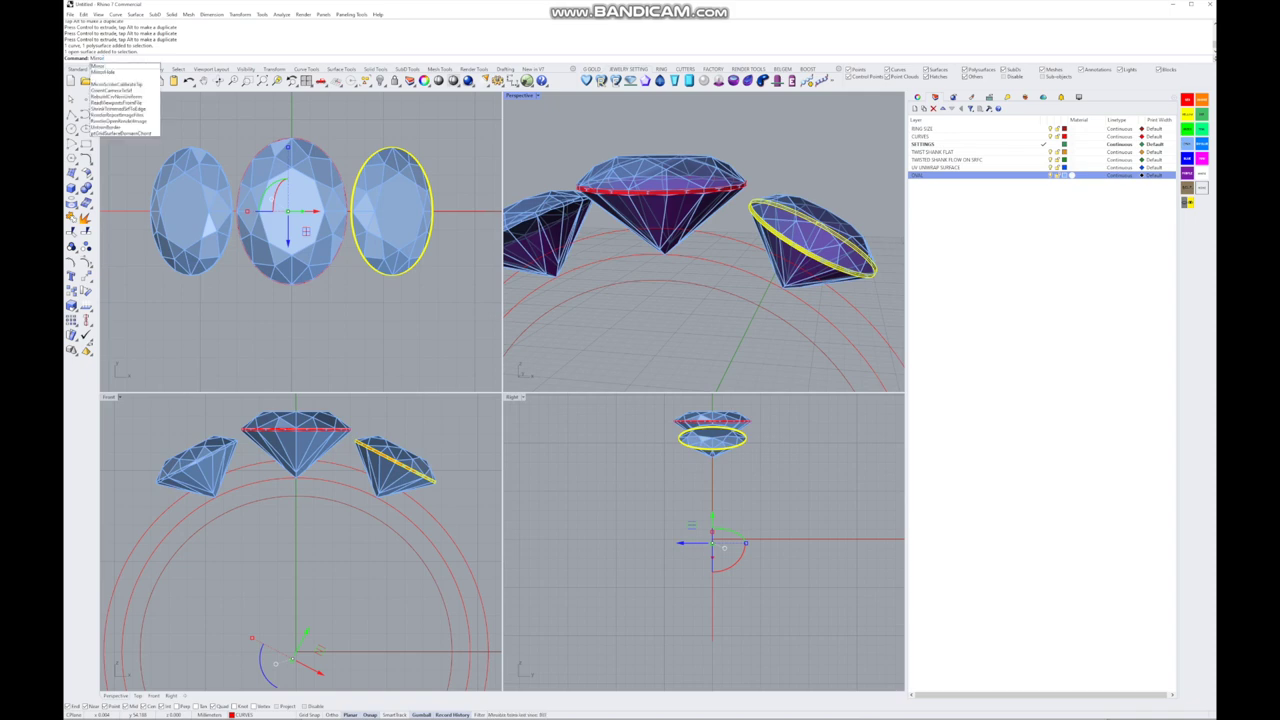
key("Return")
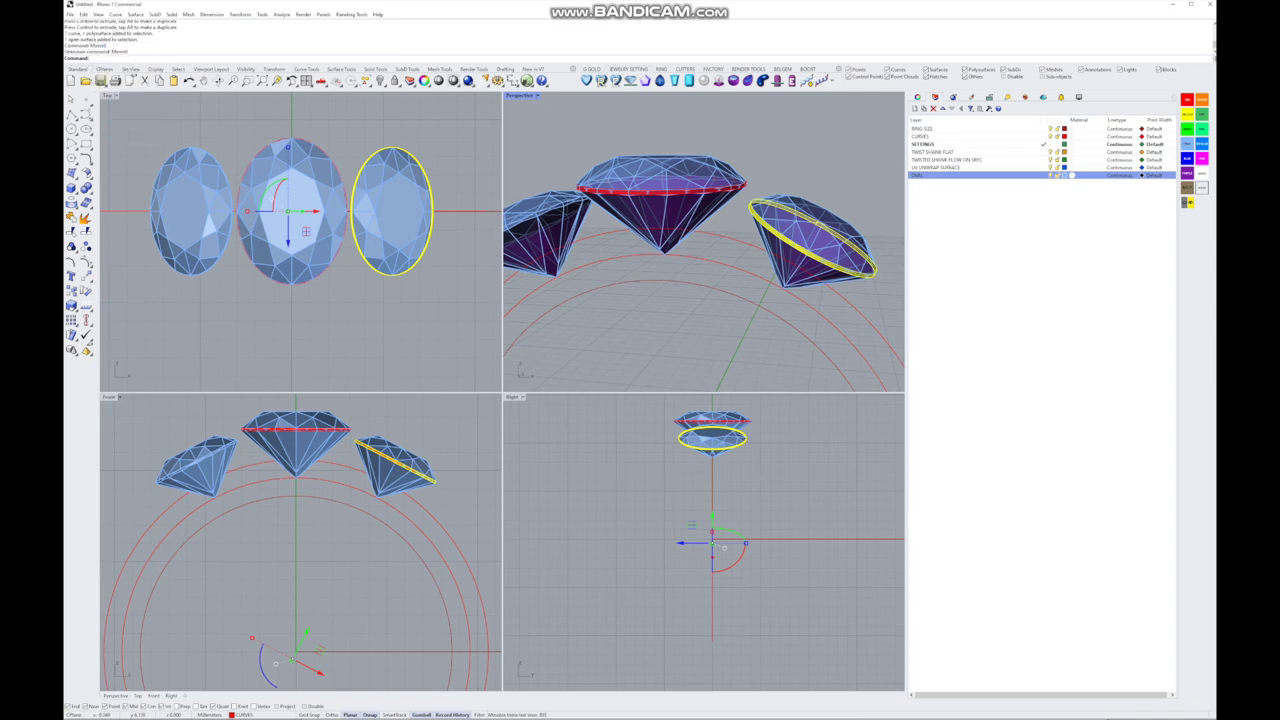
type("Mirror")
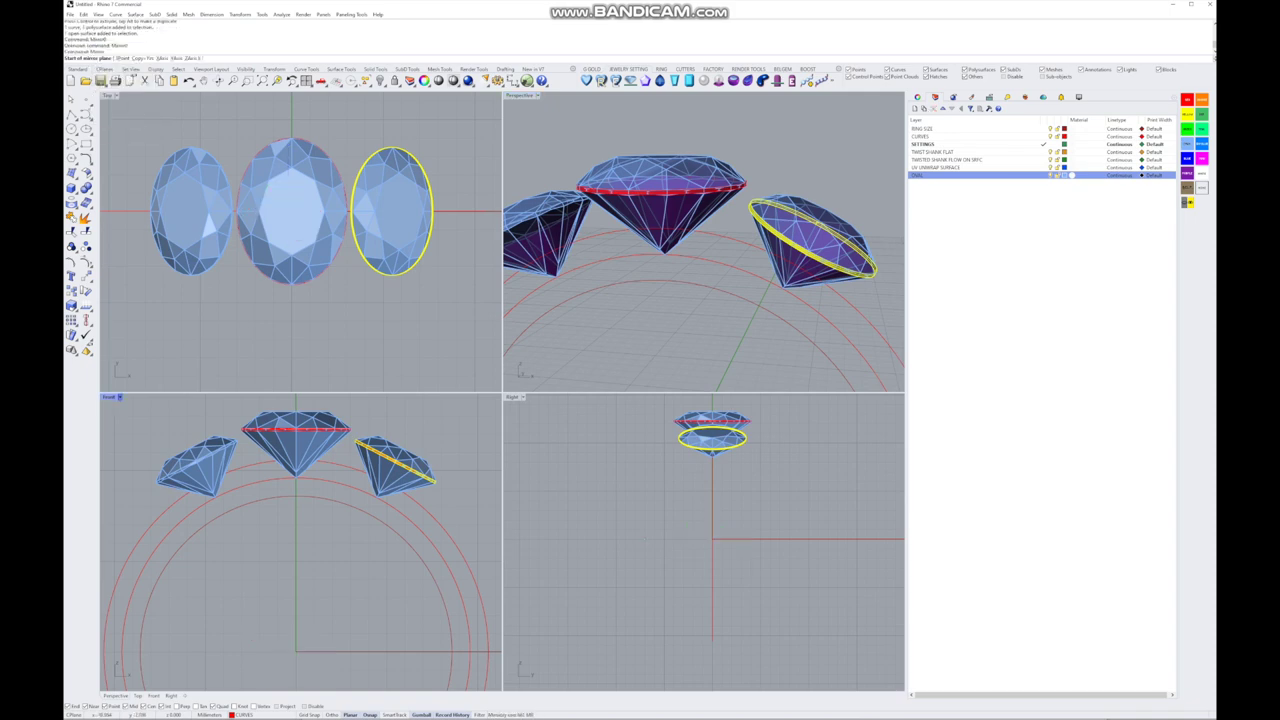
key("Return")
left_click(292, 210)
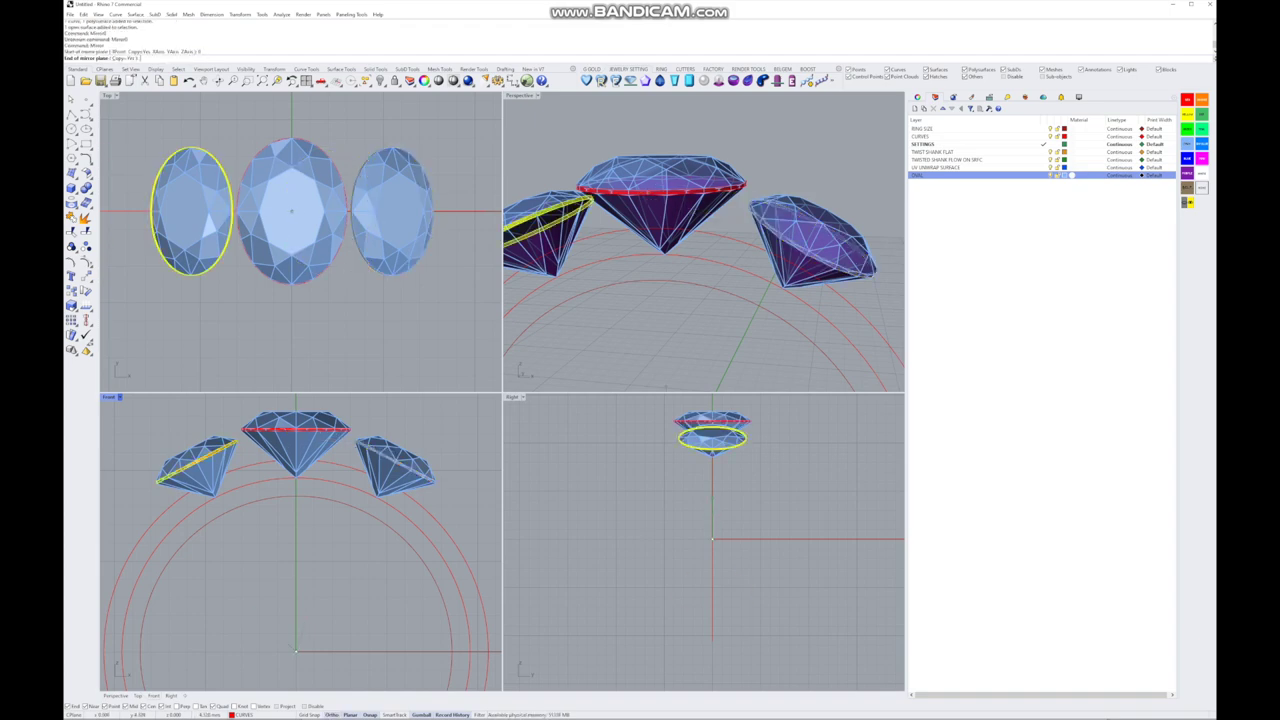
left_click(292, 300)
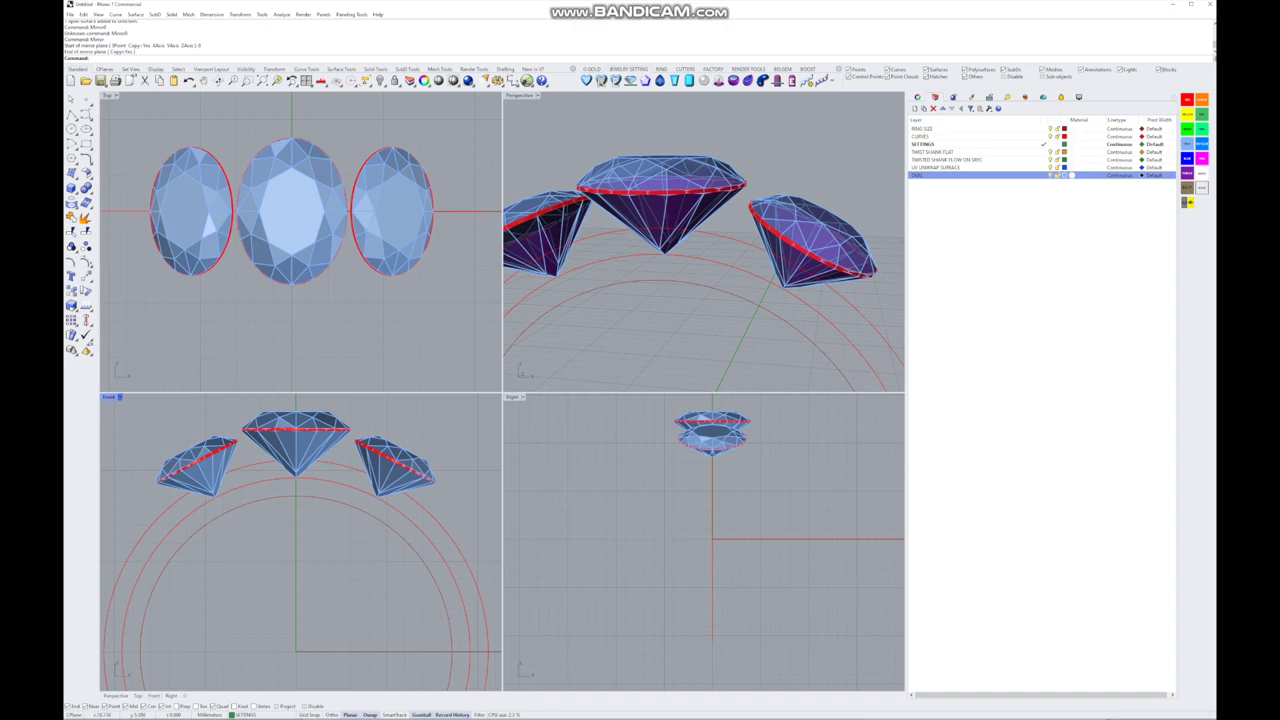
- Hide the OVAL layer and duplicate the upper edge of each of the three girdle bands as curves
double_click(520, 95)
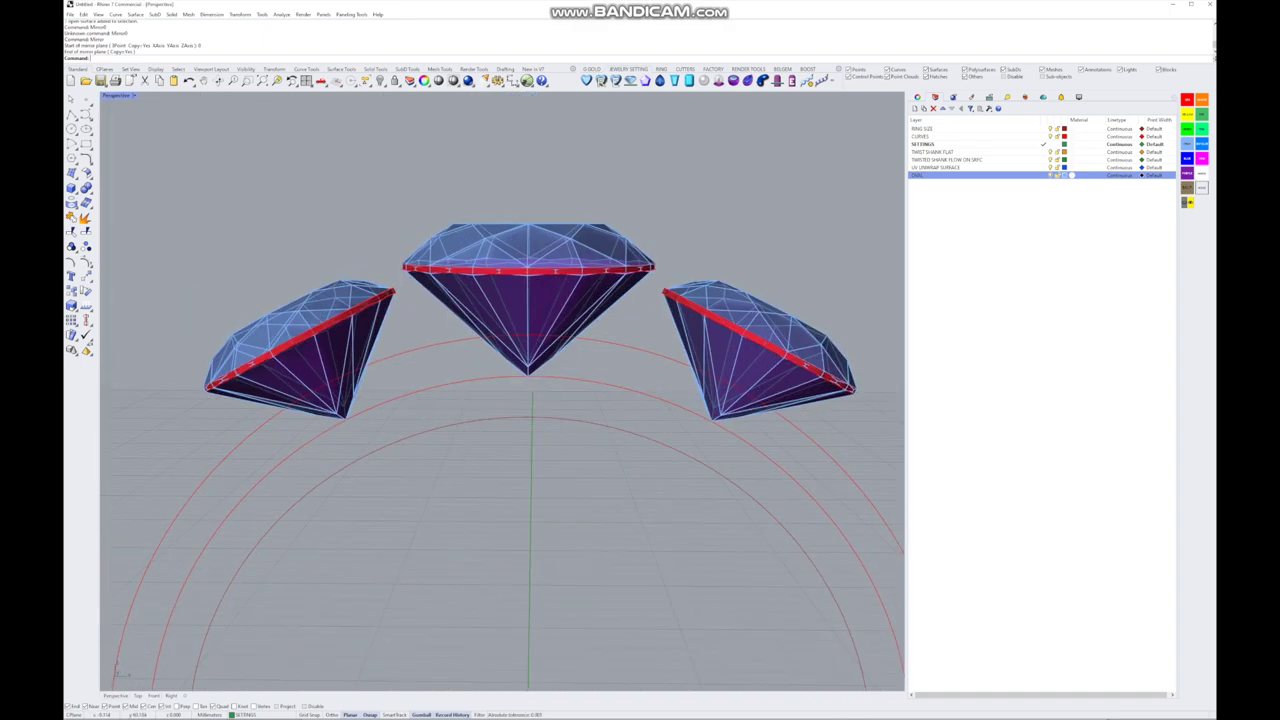
right_click_drag(500, 450, 540, 450)
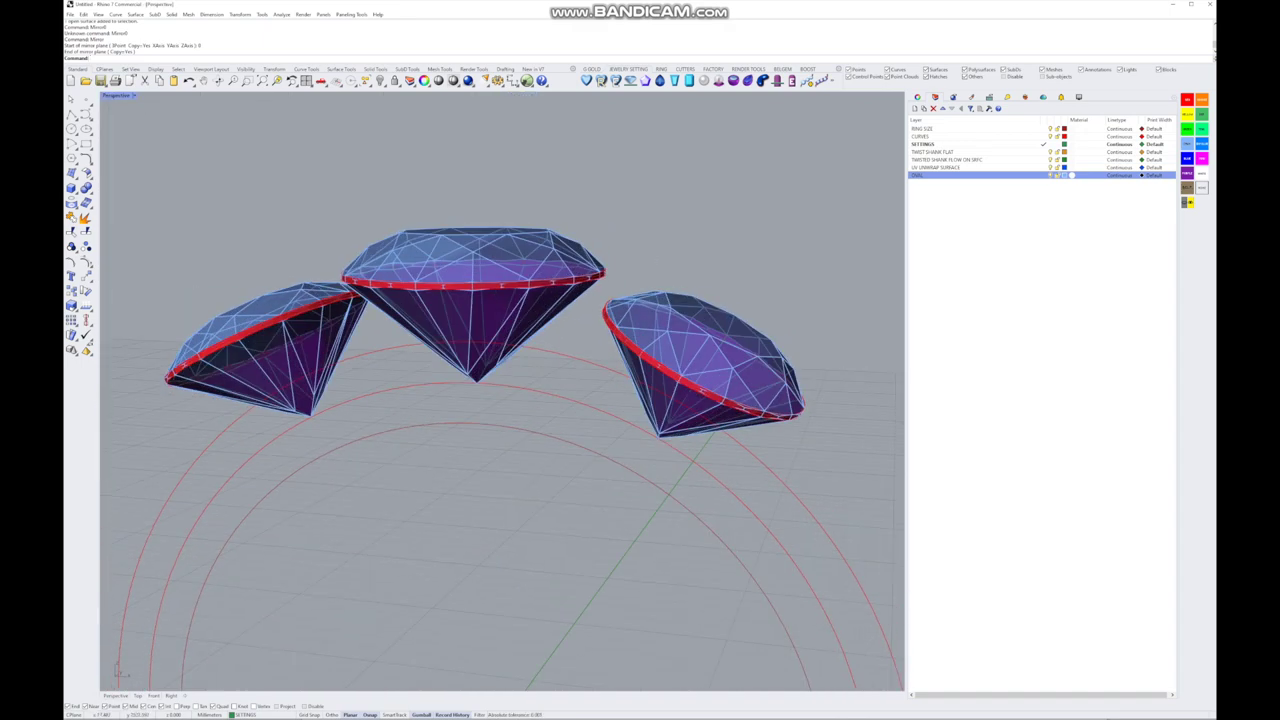
left_click(1051, 175)
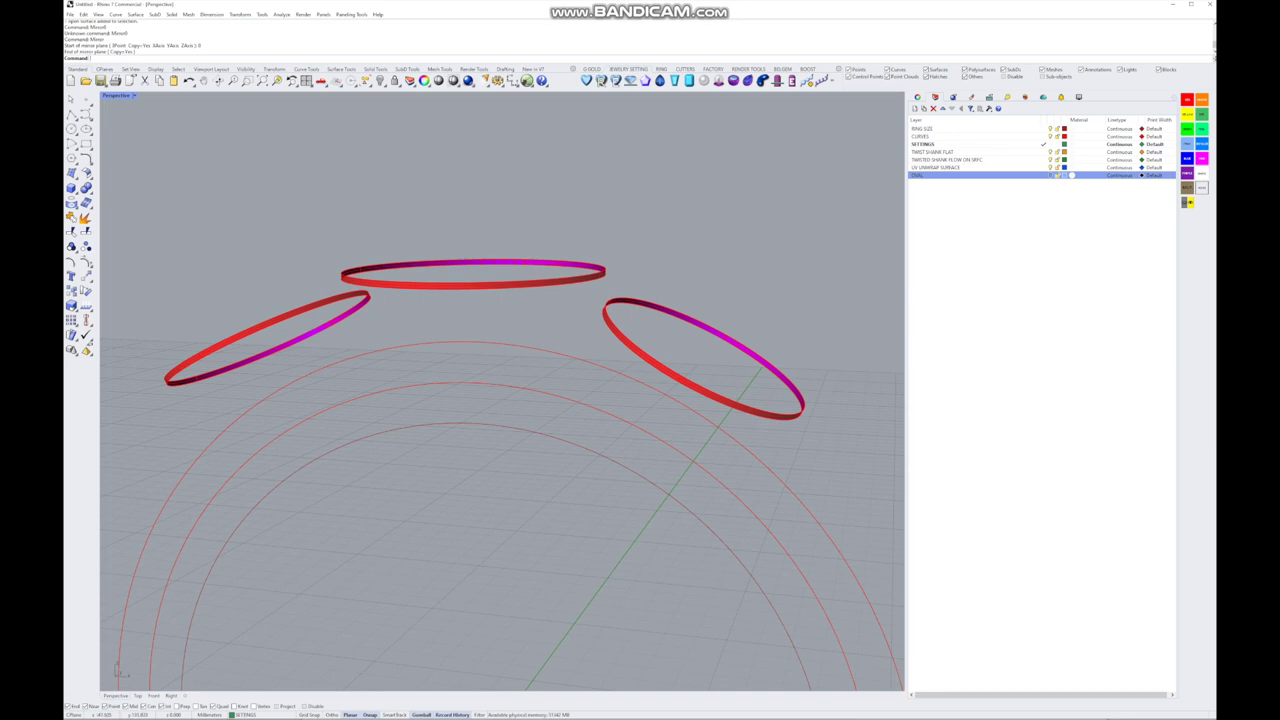
left_click(470, 285)
key("Escape")
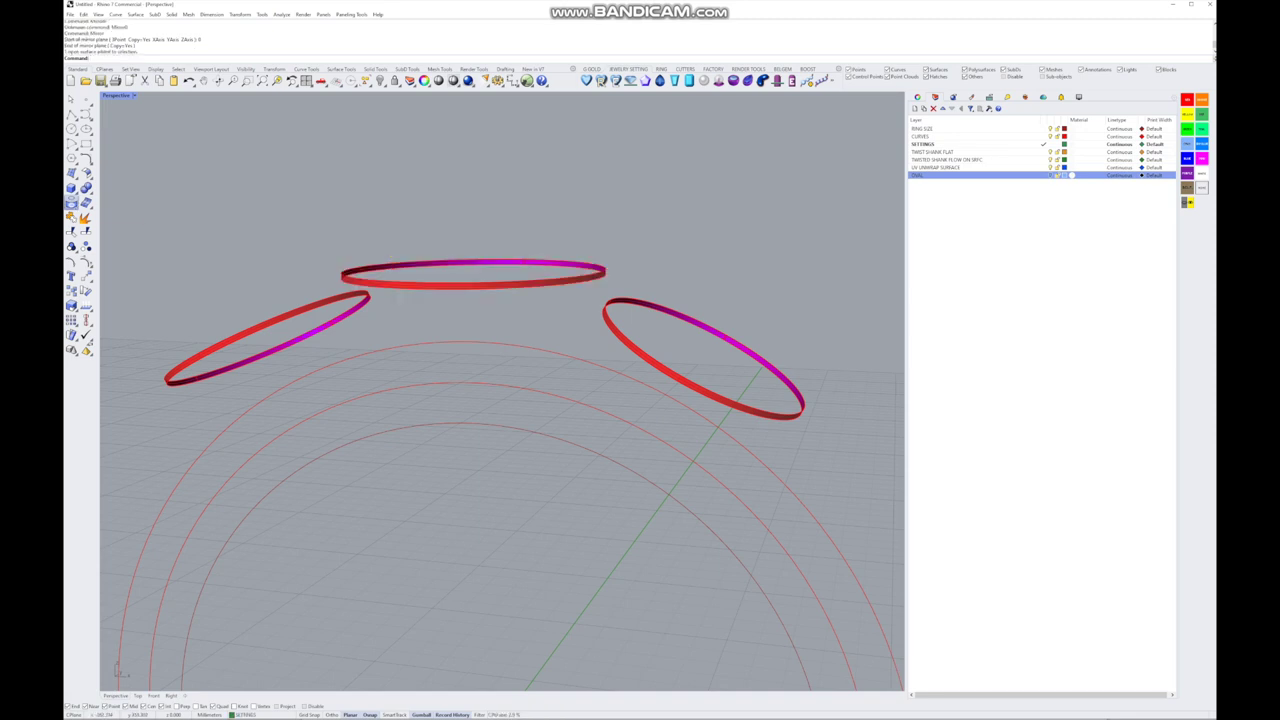
left_click(72, 203)
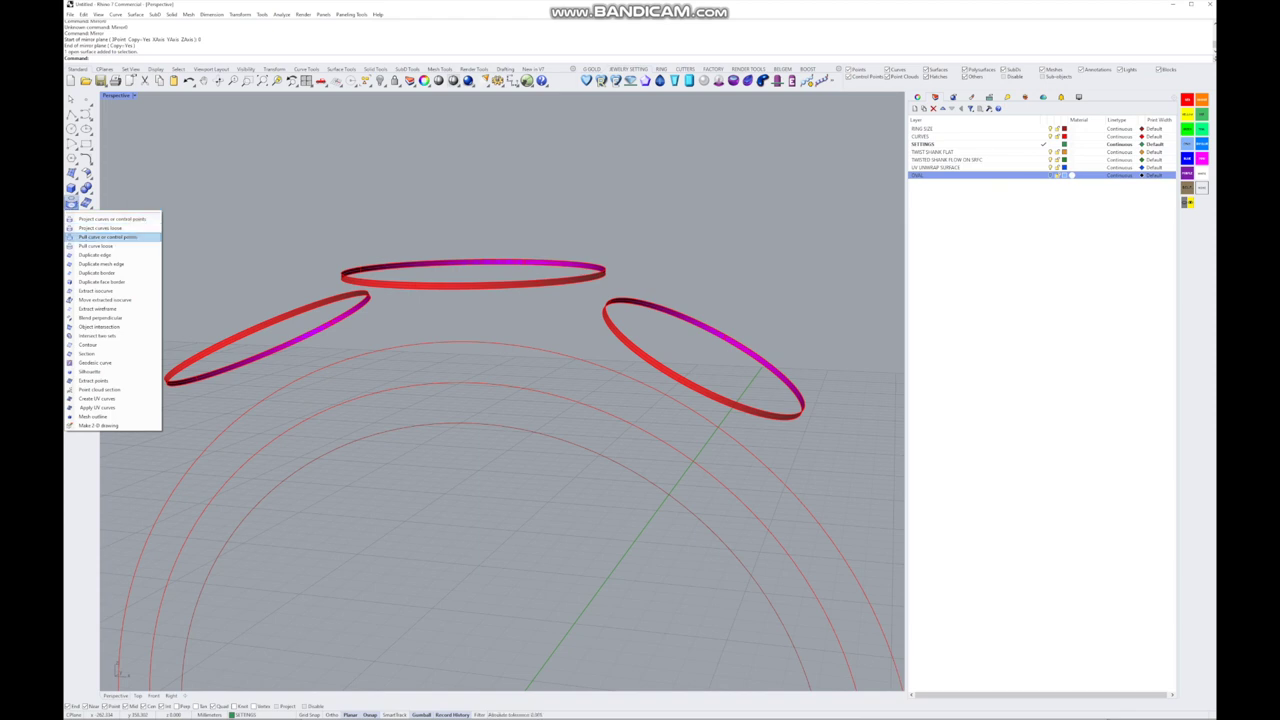
left_click(95, 255)
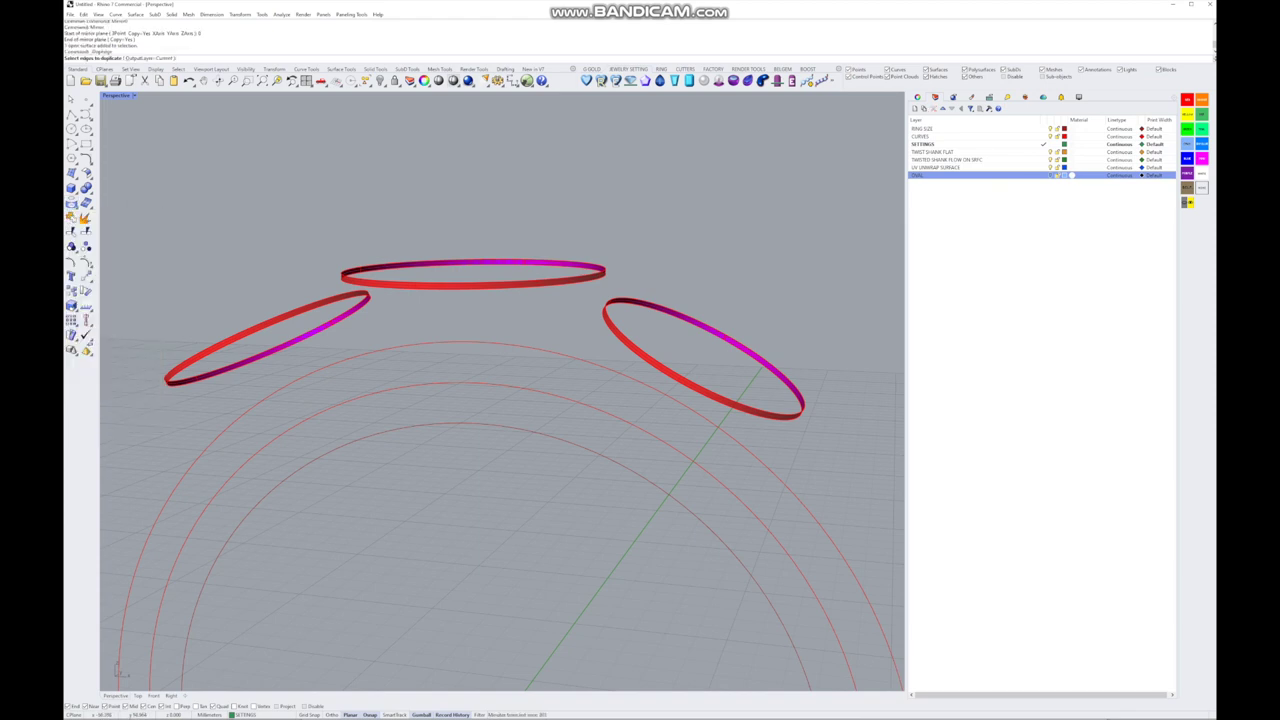
left_click(267, 333)
left_click(473, 262)
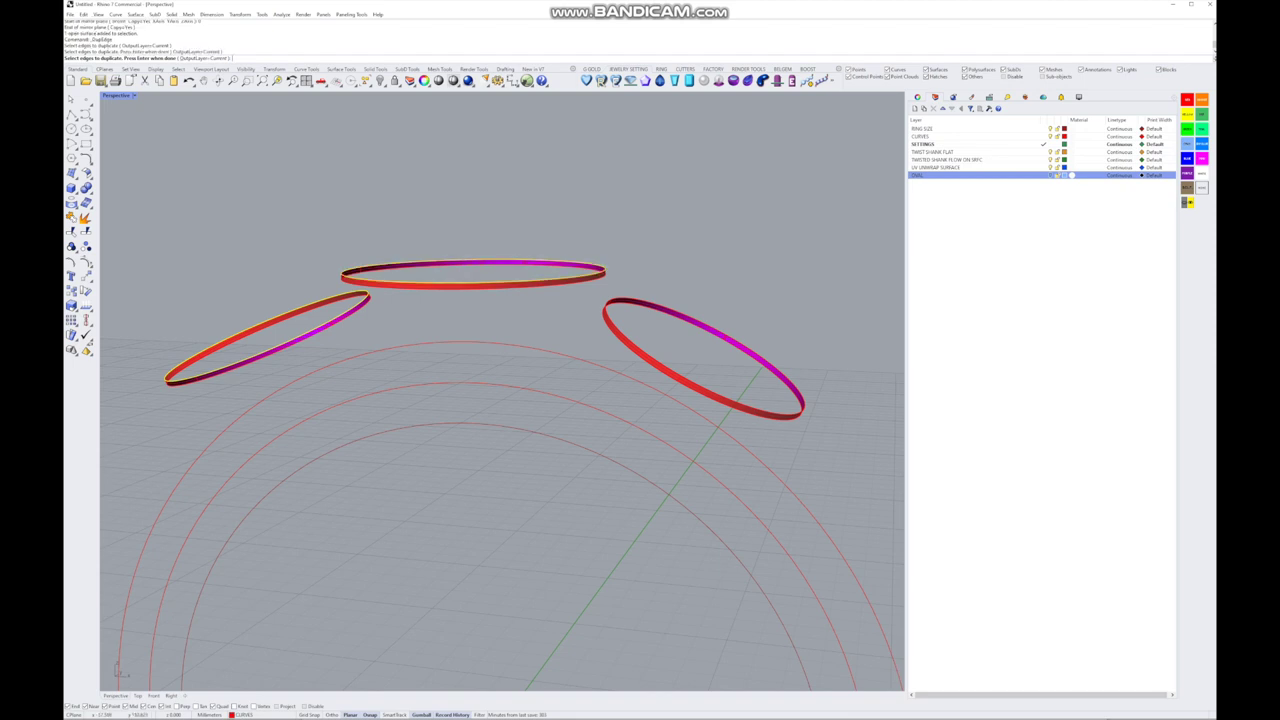
key("Return")
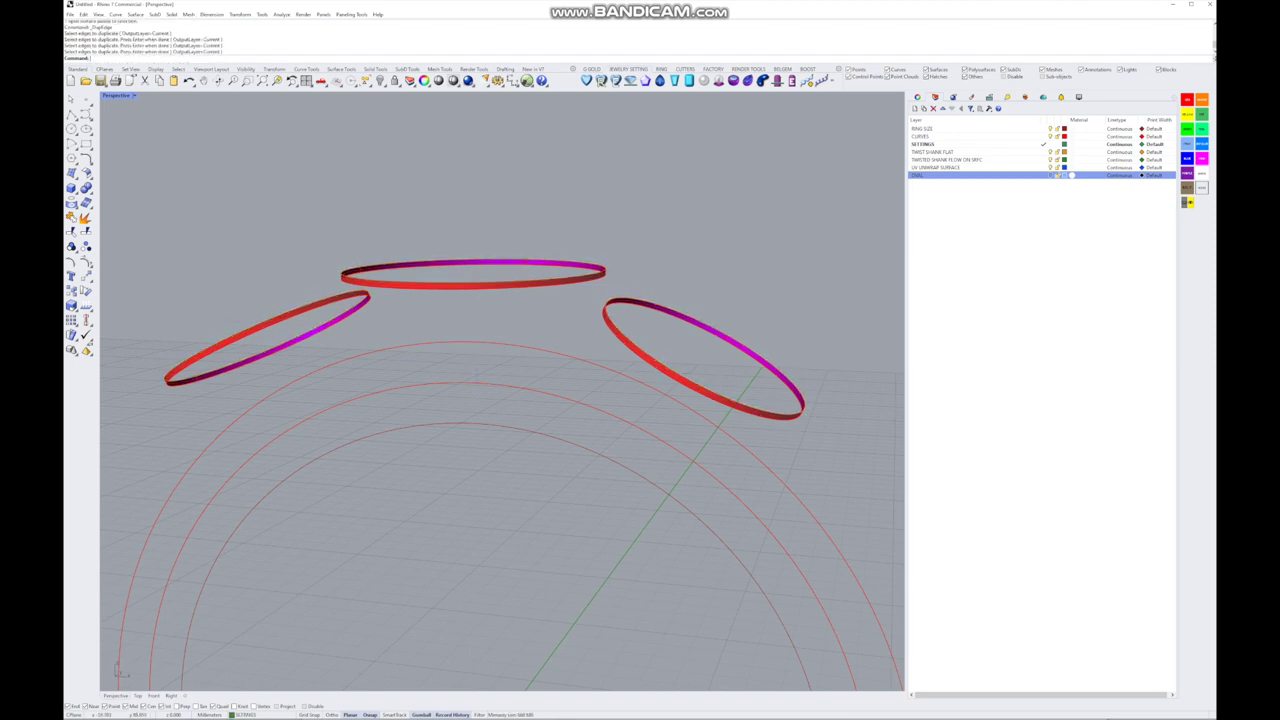
- Delete the three girdle band surfaces, keeping only the duplicated oval edge curves
left_click(700, 342)
key("Delete")
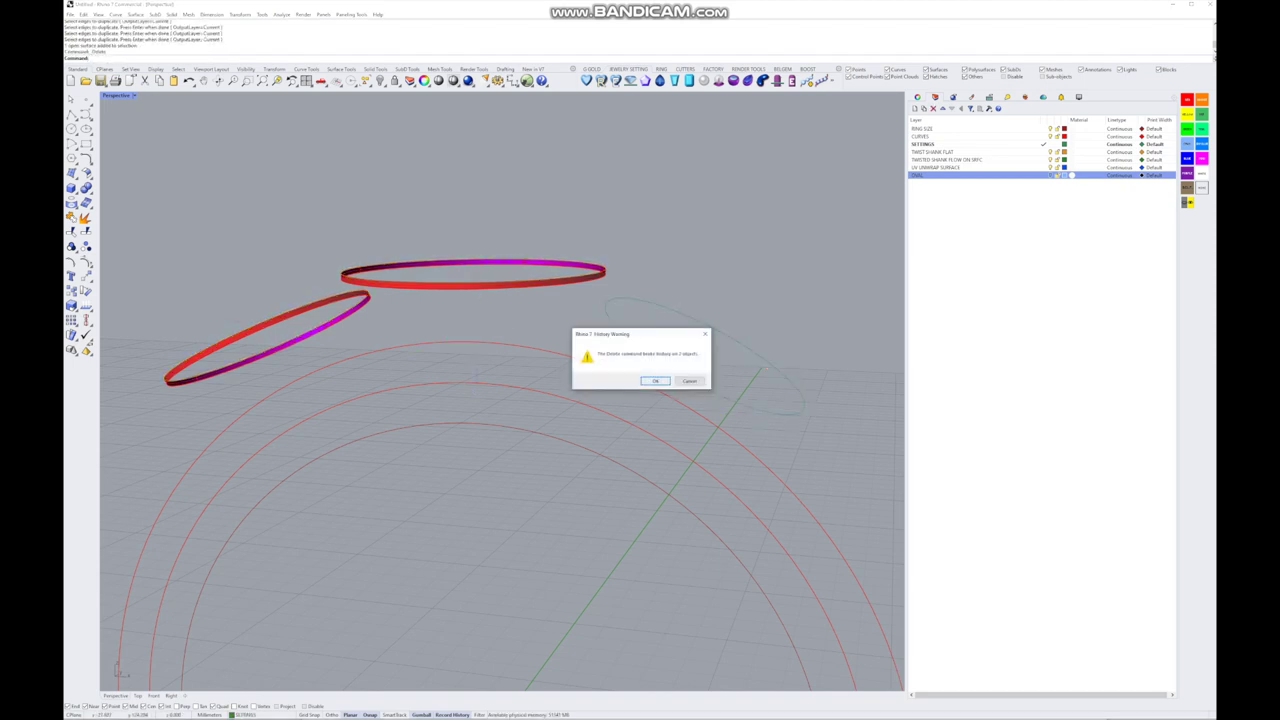
key("Return")
left_click(473, 262)
key("Delete")
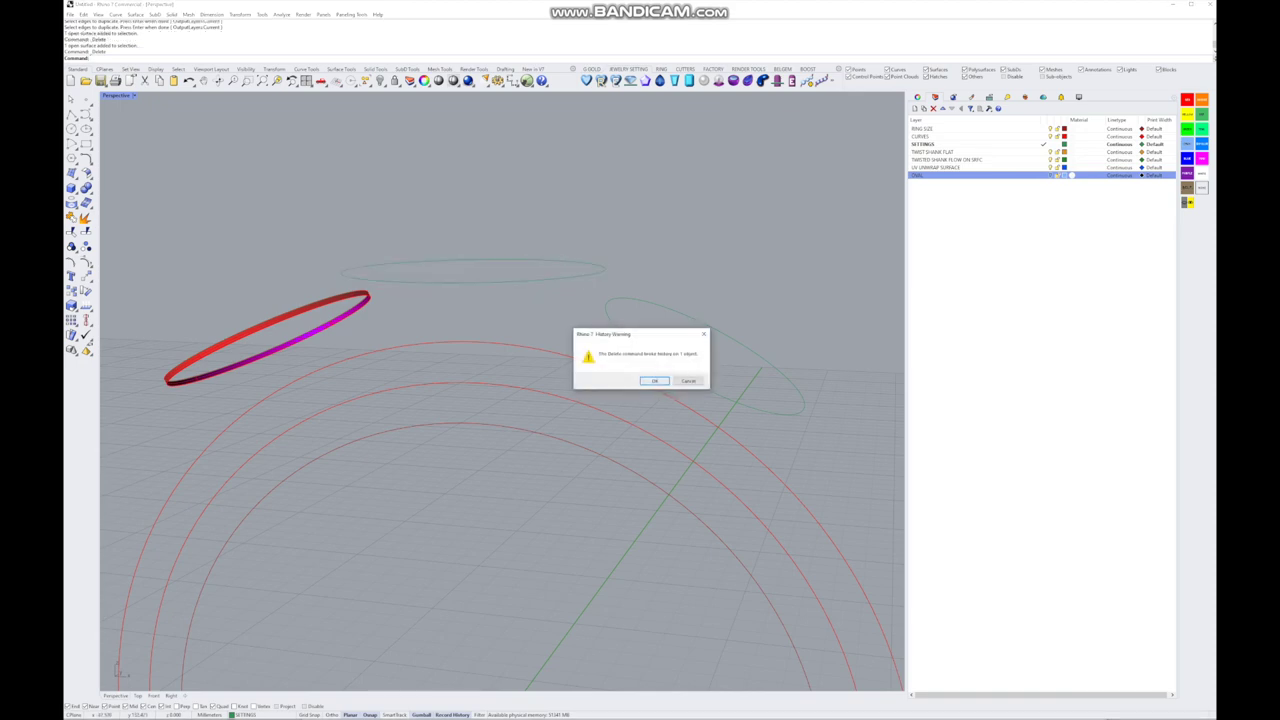
key("Return")
left_click(268, 336)
key("Delete")
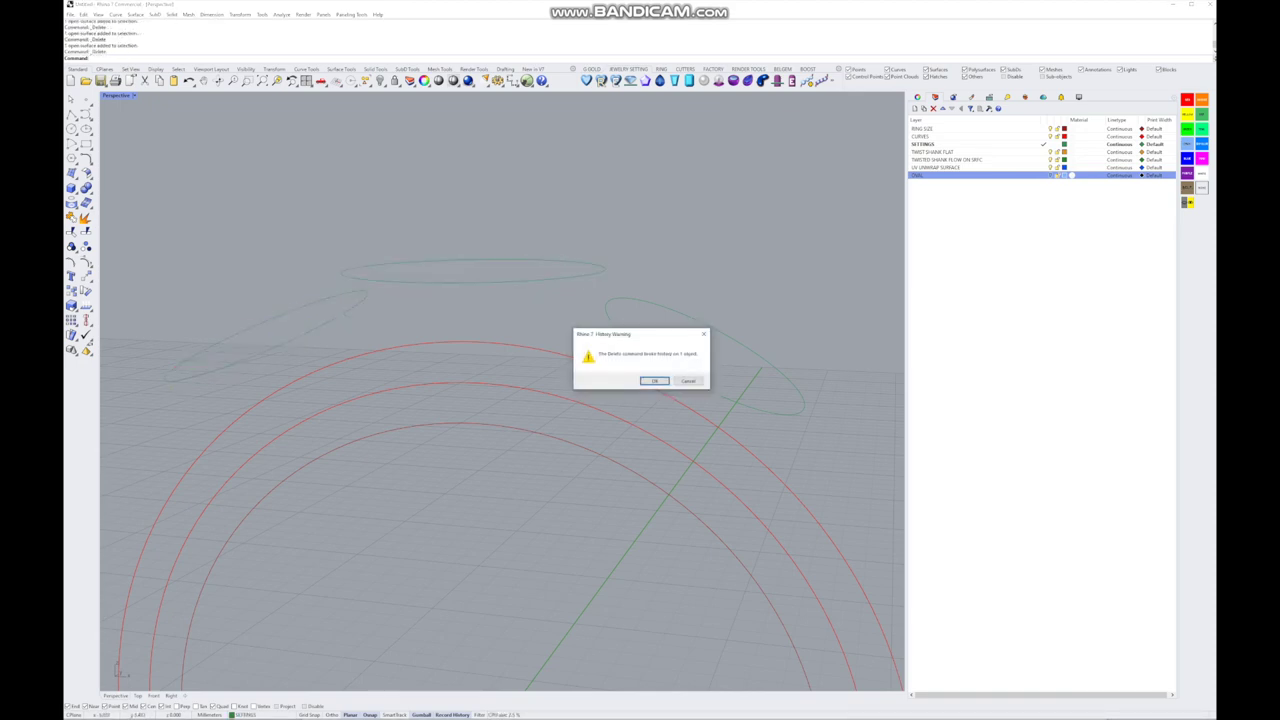
key("Return")
- Move the three duplicated oval curves to the CURVES layer and briefly compare them with the stones on the OVAL layer
key("ctrl+z")
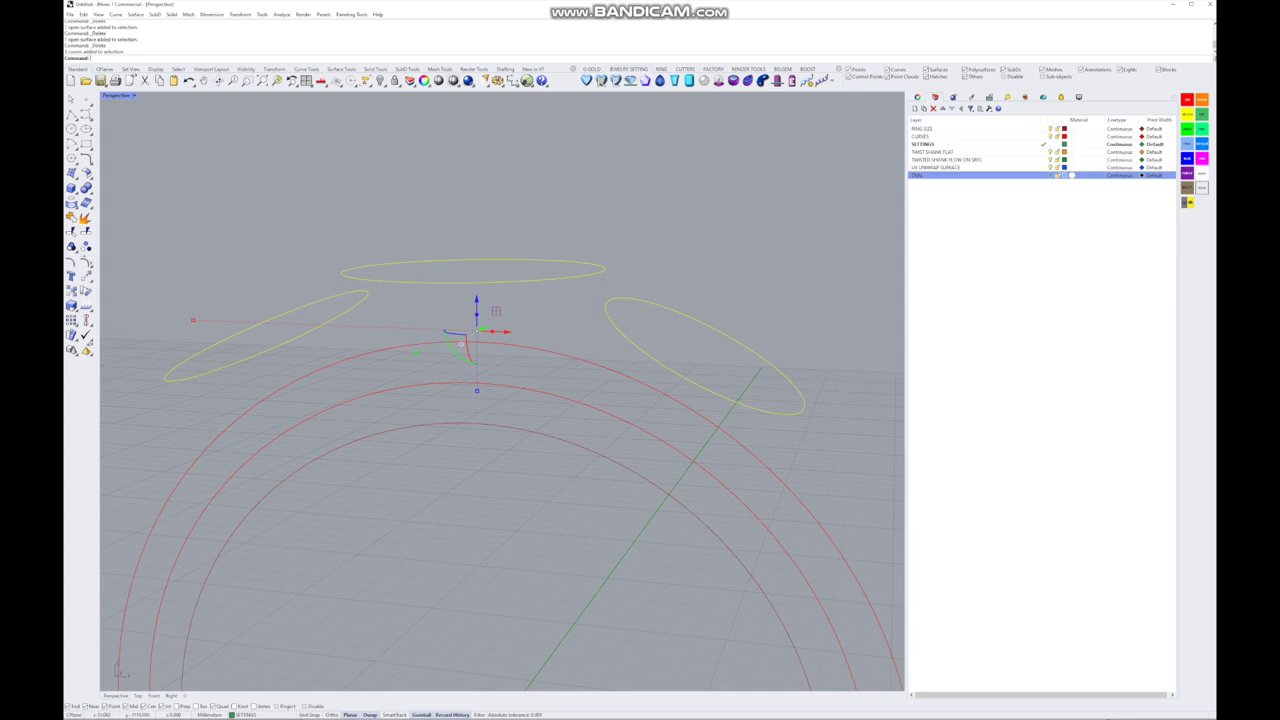
right_click(1016, 135)
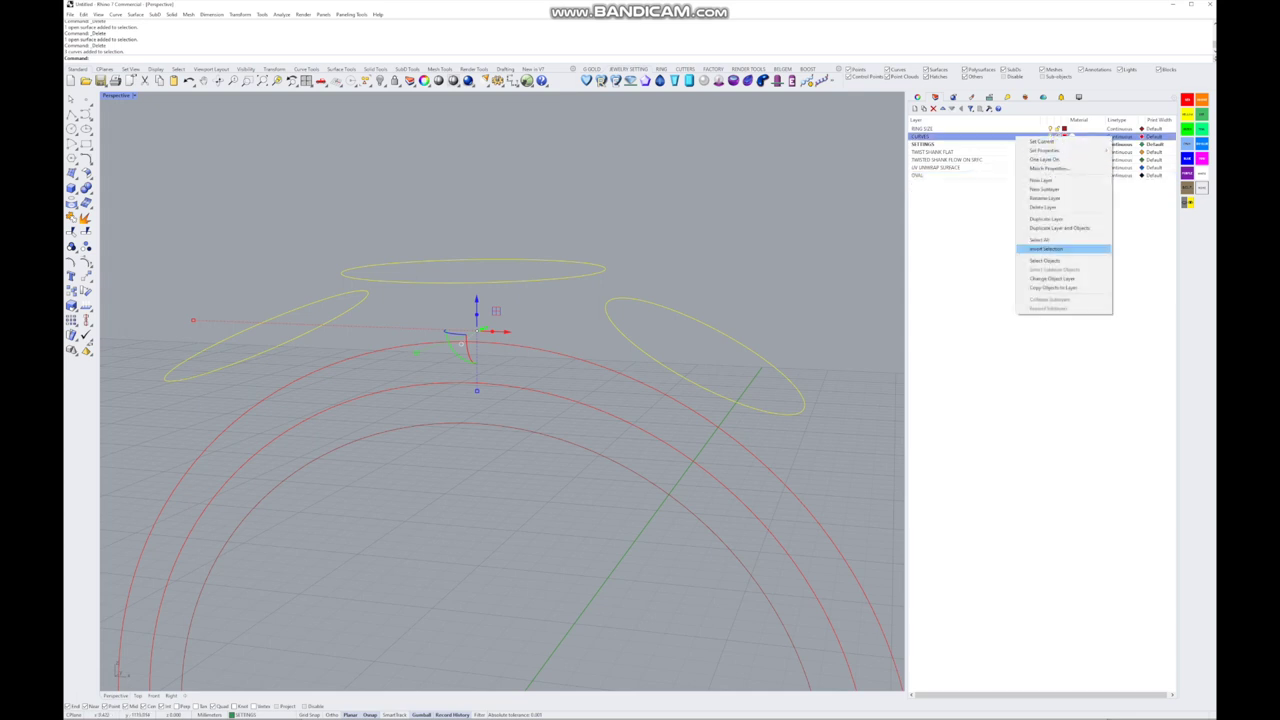
left_click(1063, 280)
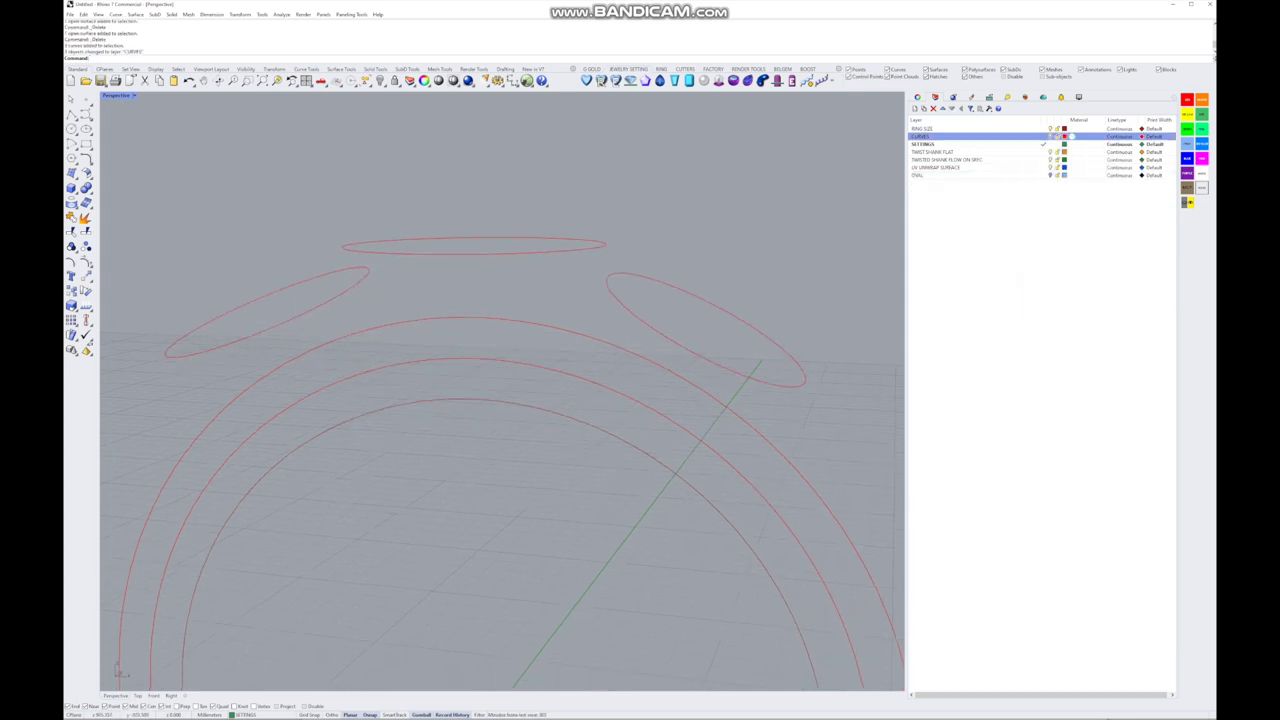
left_click(1050, 175)
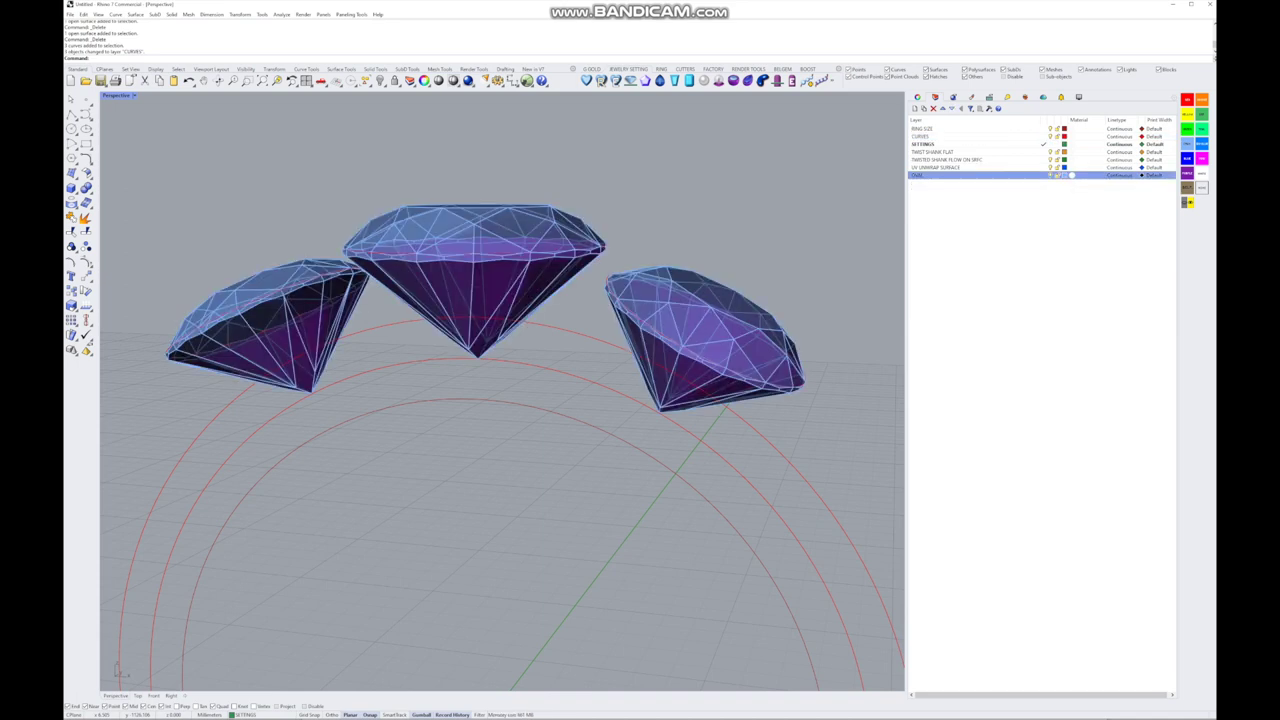
key("ctrl+z")
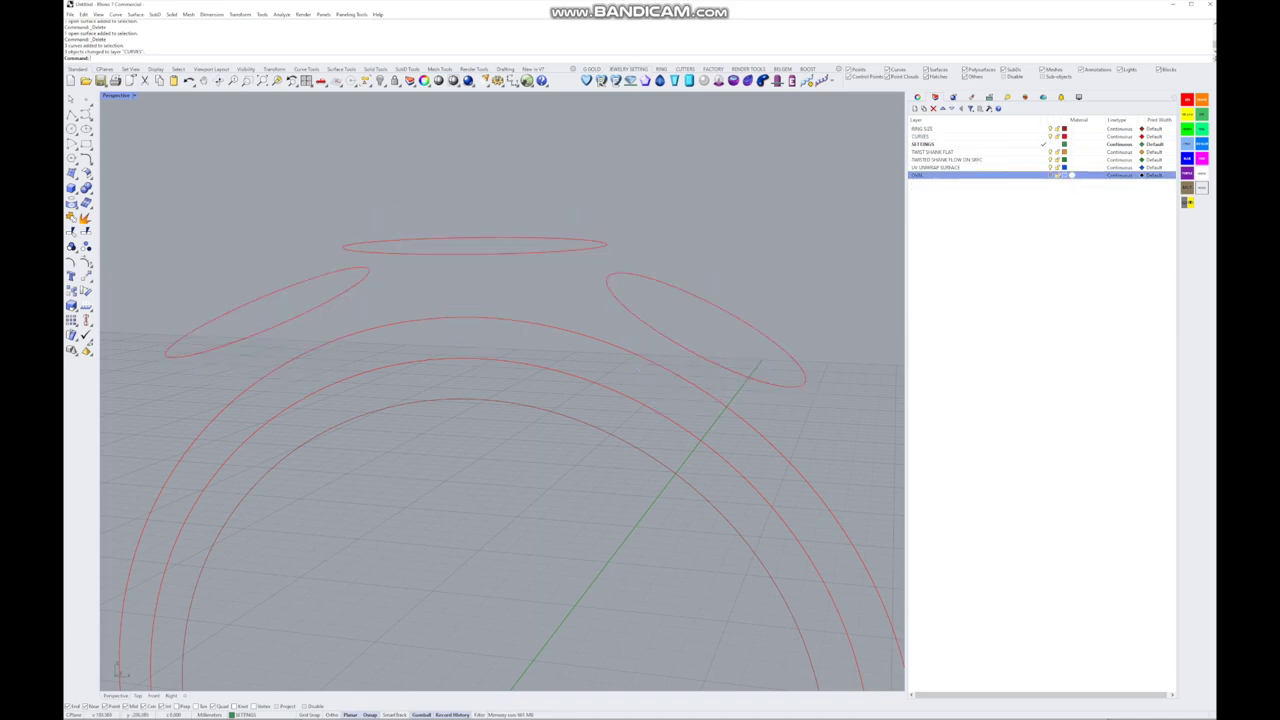
- Extrude the three oval curves to a point at origin 0 as solid cones
key("ctrl+m")
left_click(432, 225)
left_click(346, 190, "shift")
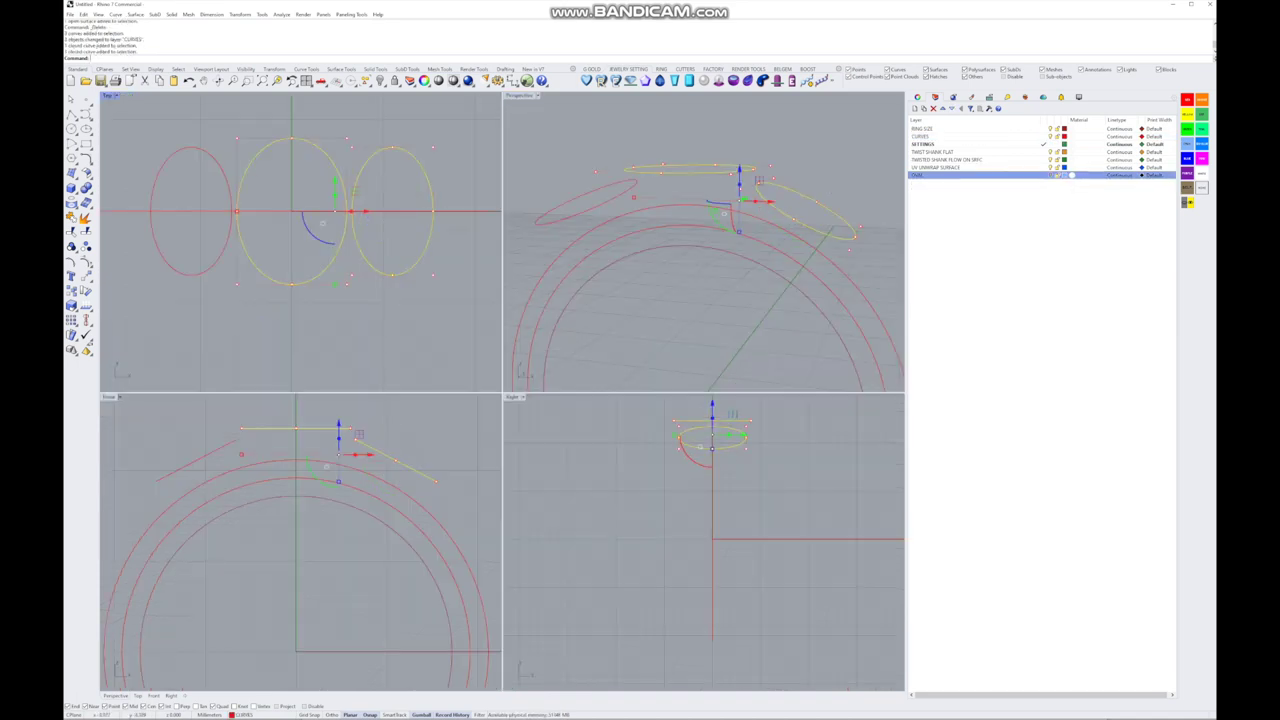
left_click(153, 190, "shift")
right_click_drag(280, 300, 290, 292)
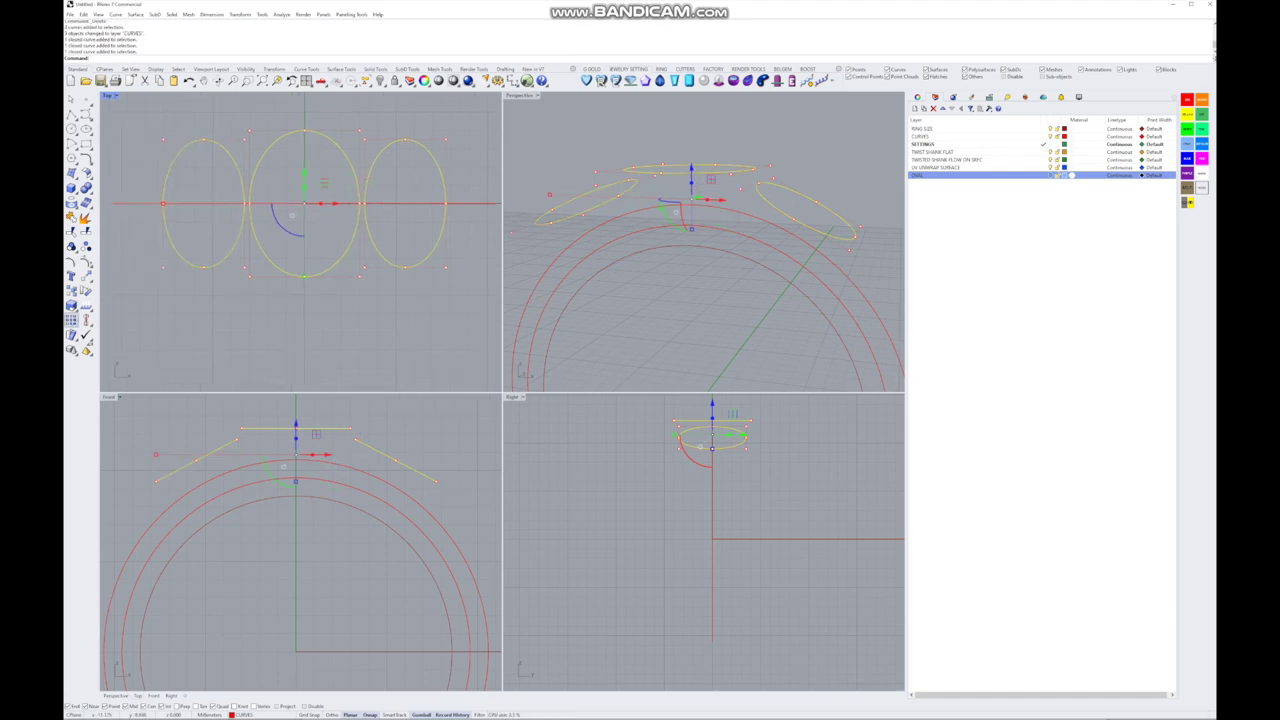
left_click(72, 190)
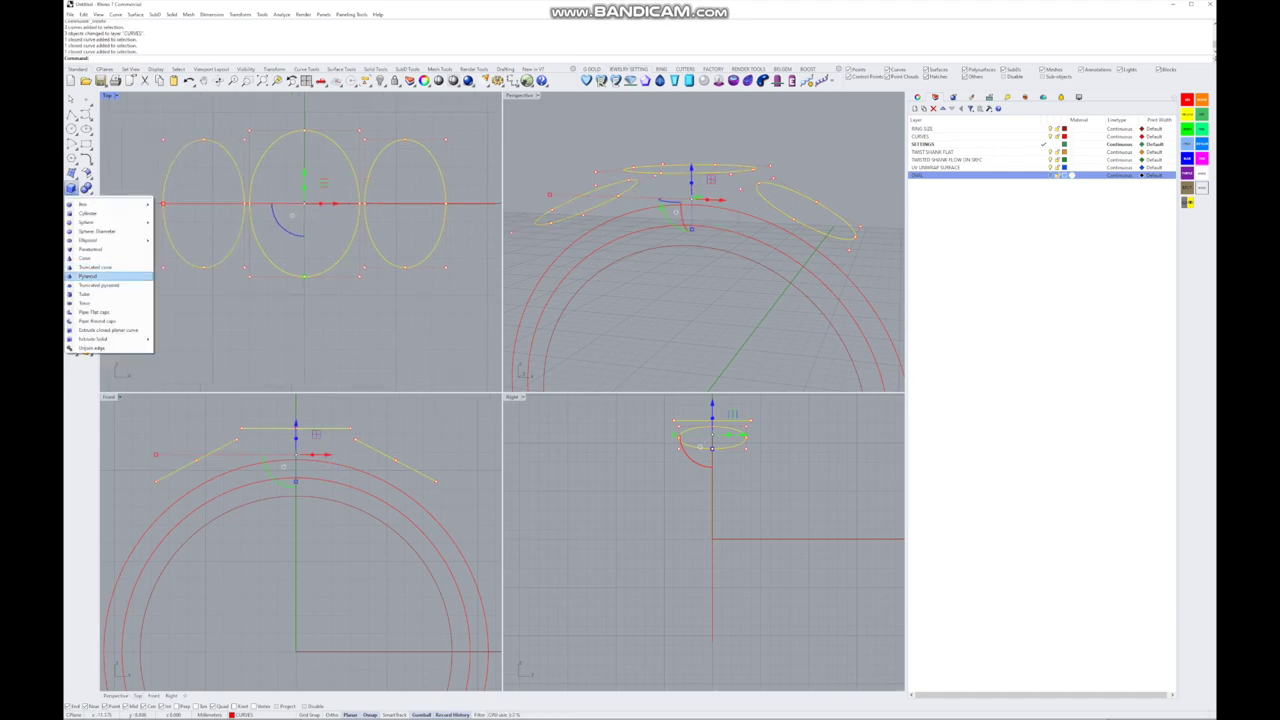
mouse_move(105, 339)
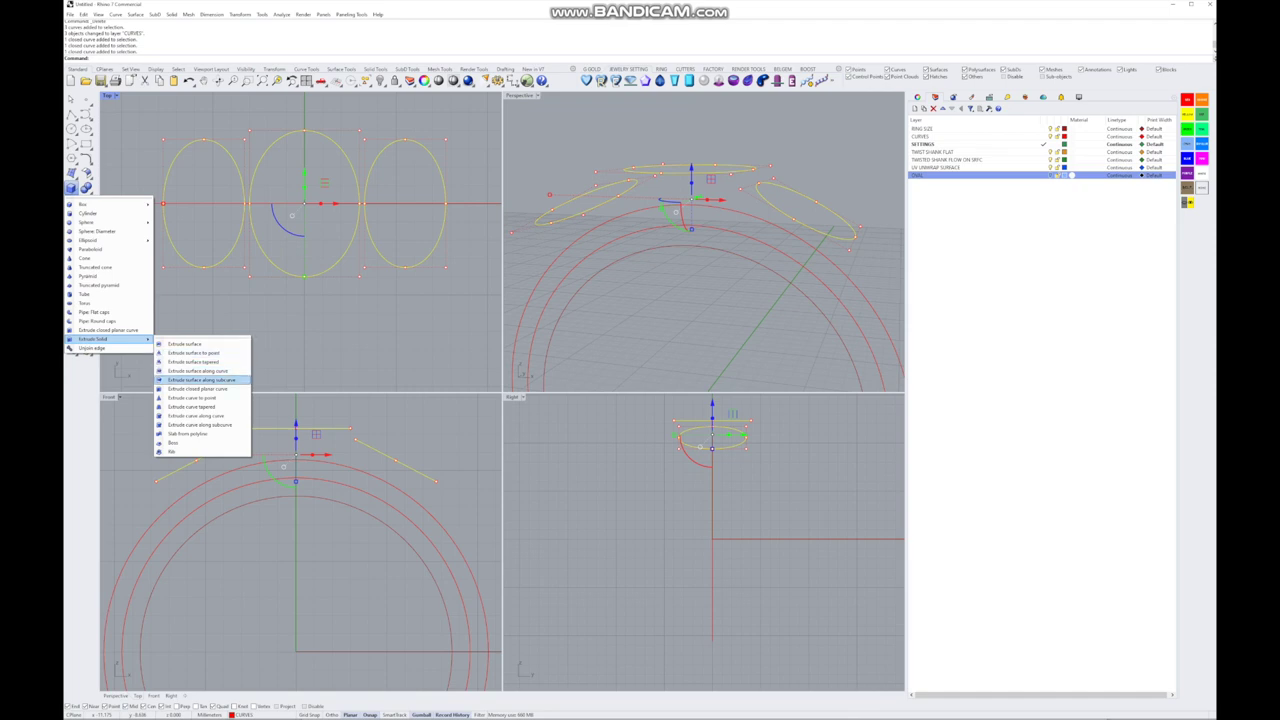
left_click(192, 397)
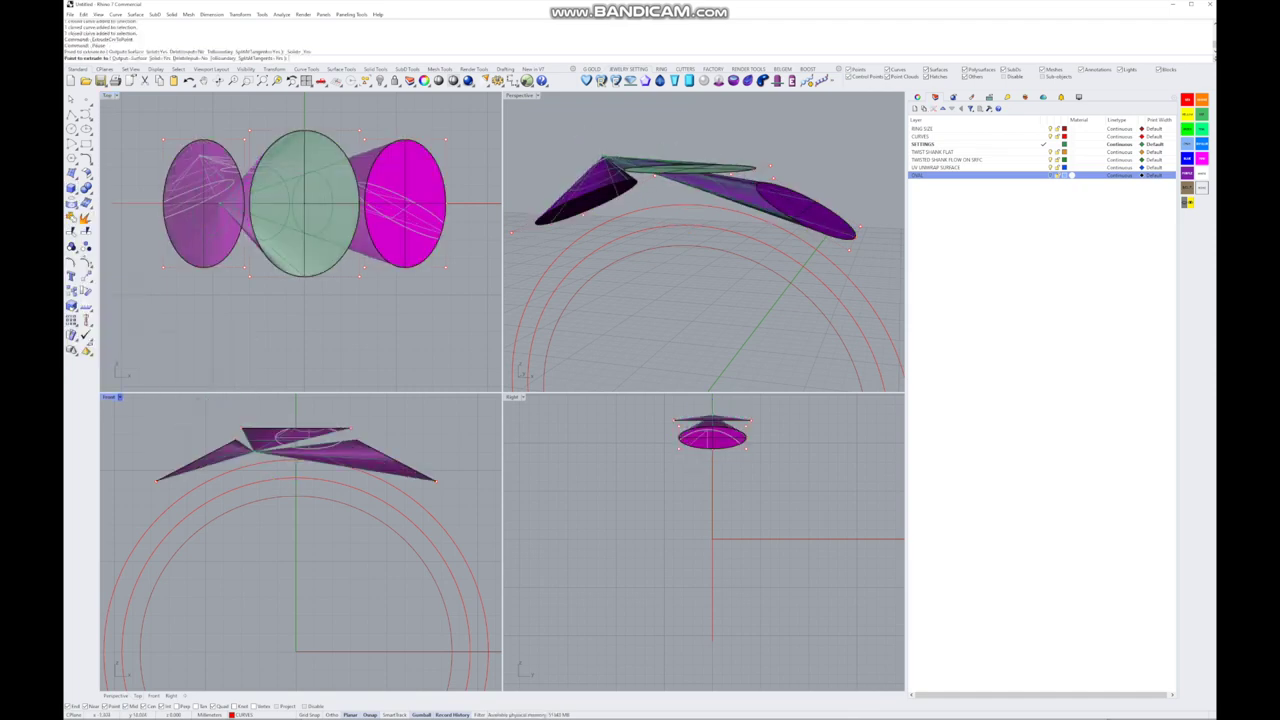
left_click(296, 648)
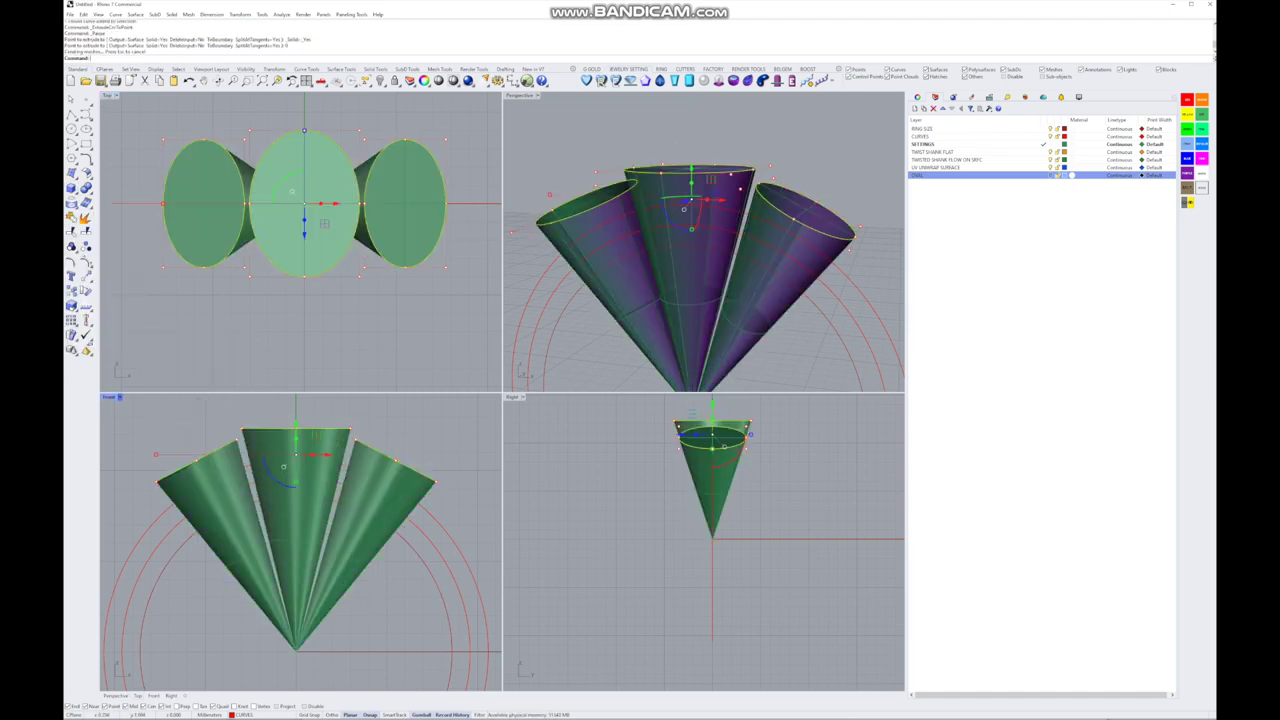
- Show the OVAL layer and examine how the three stones sit on the tapered cones
right_click_drag(700, 250, 755, 315)
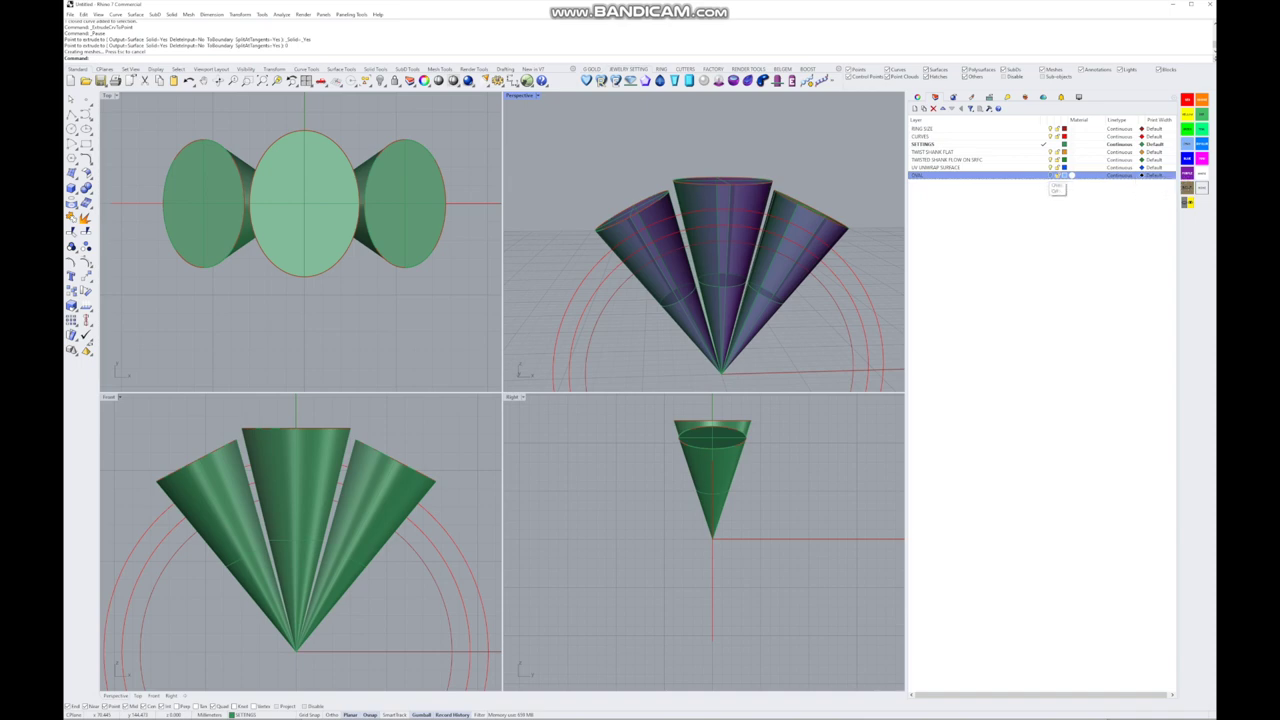
left_click(1057, 176)
scroll(388, 180, "up", 2)
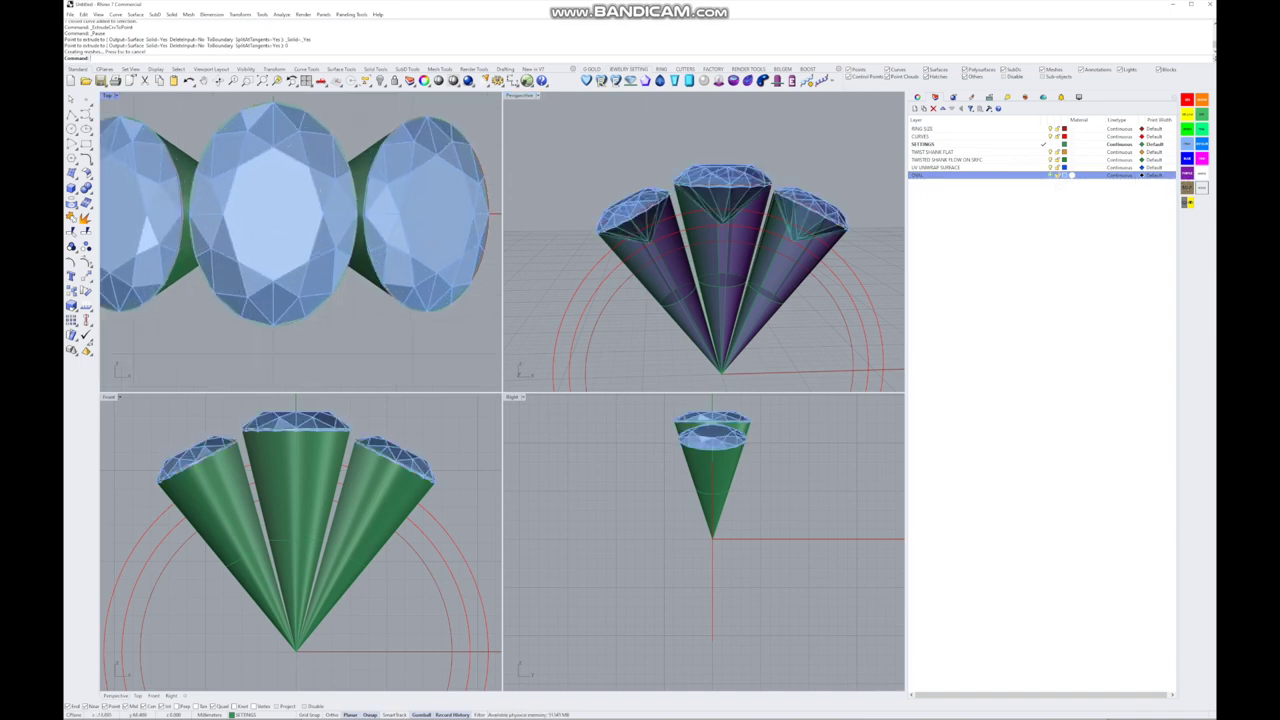
scroll(690, 250, "up", 3)
right_click_drag(690, 250, 701, 284)
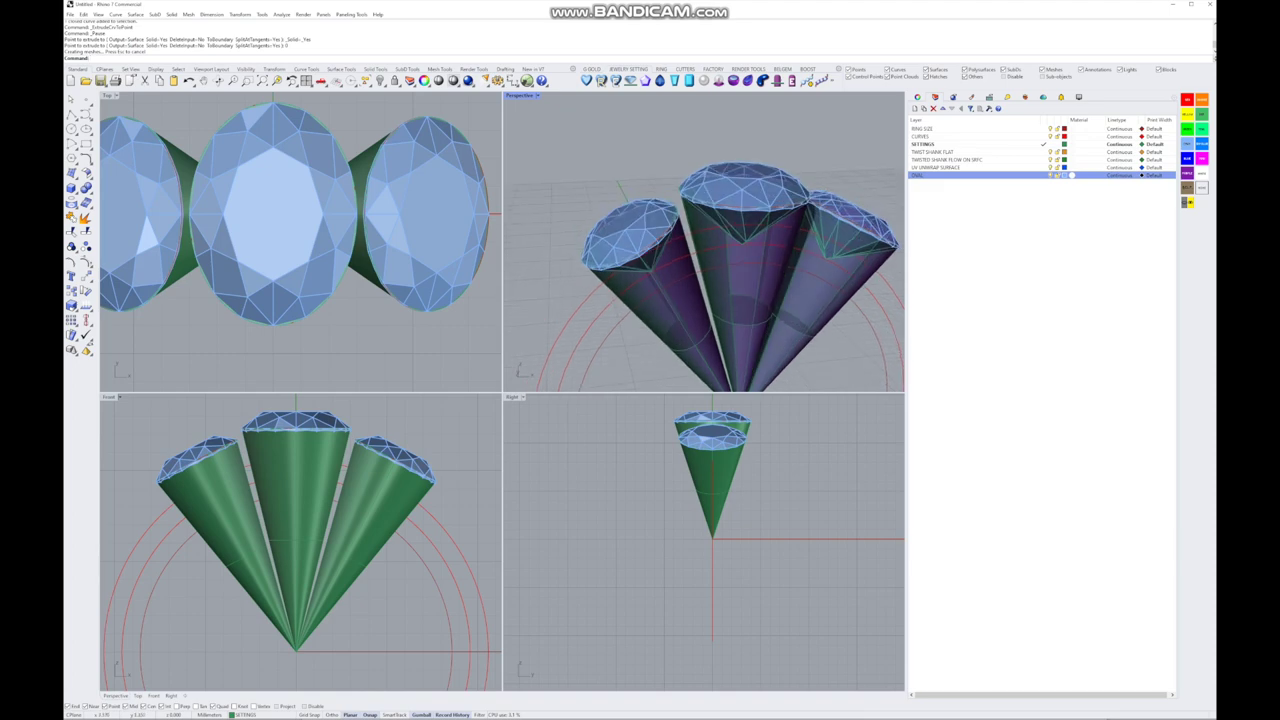
scroll(715, 270, "down", 2)
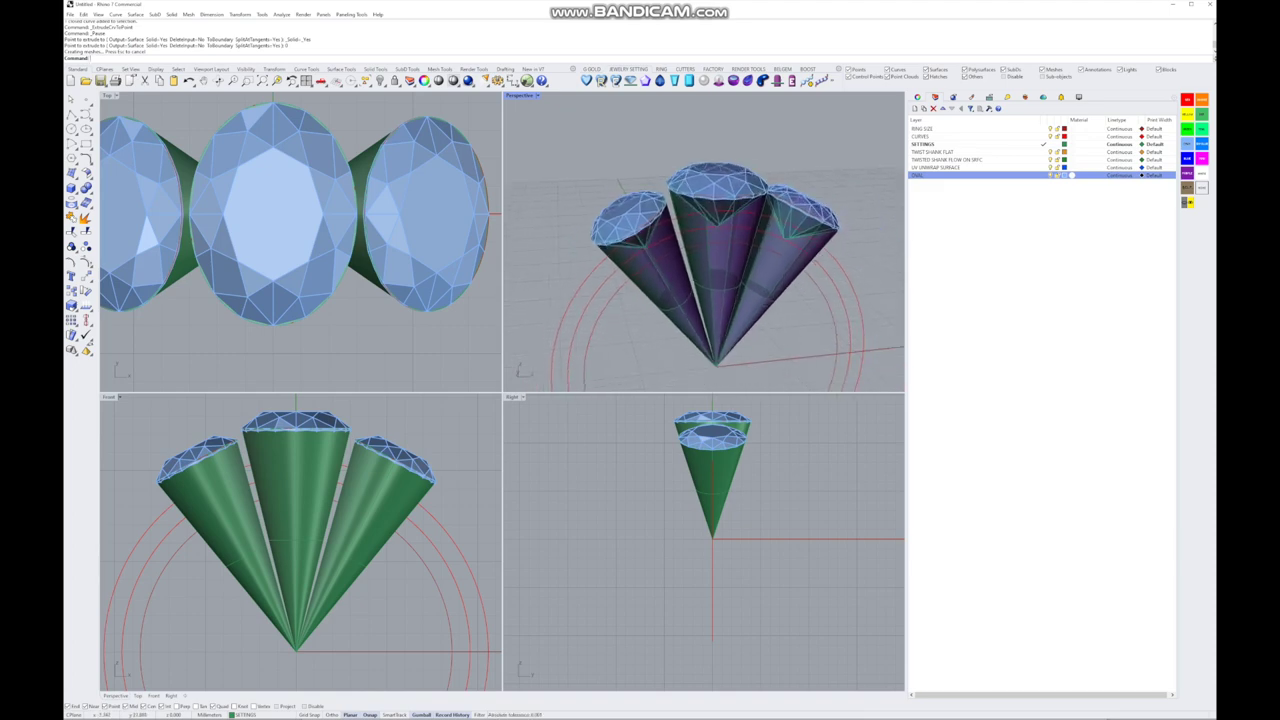
left_click(643, 280)
scroll(643, 282, "up", 2)
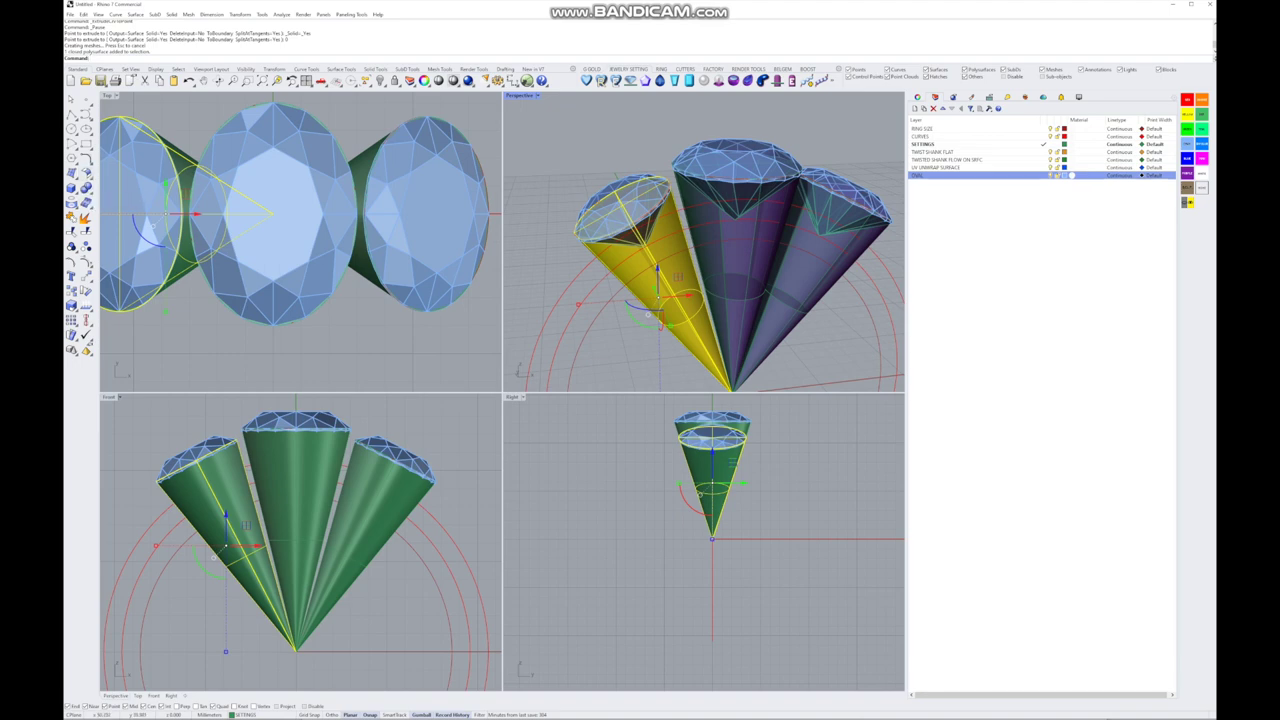
key("Escape")
key("Left")
key("Left")
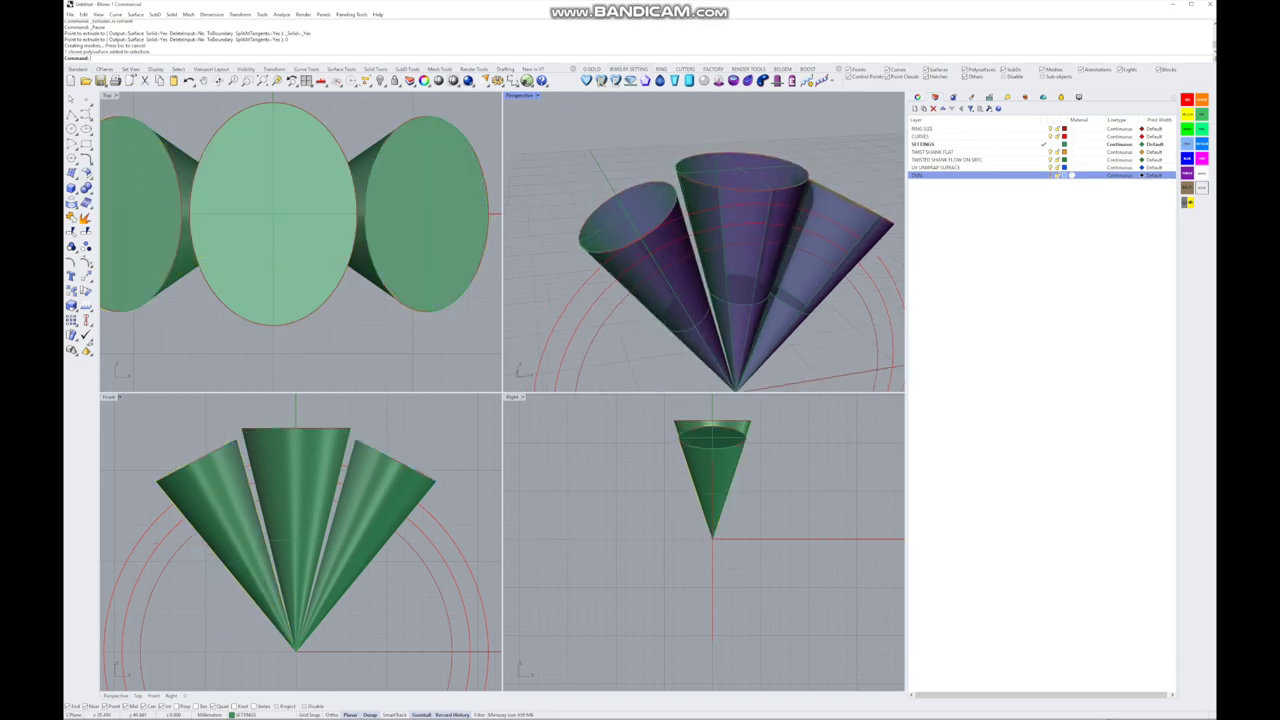
- Set the Perspective viewport to Shaded display with the OVAL layer's stones shown
left_click(520, 95)
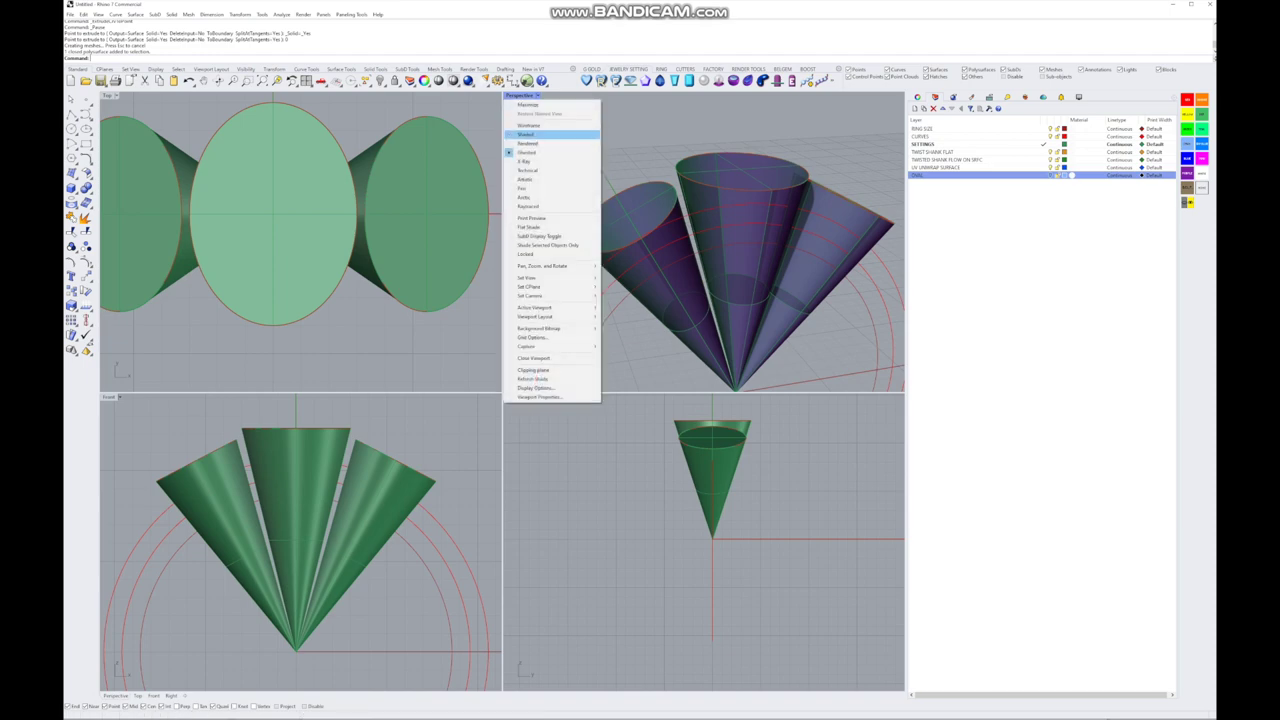
left_click(530, 128)
key("Down")
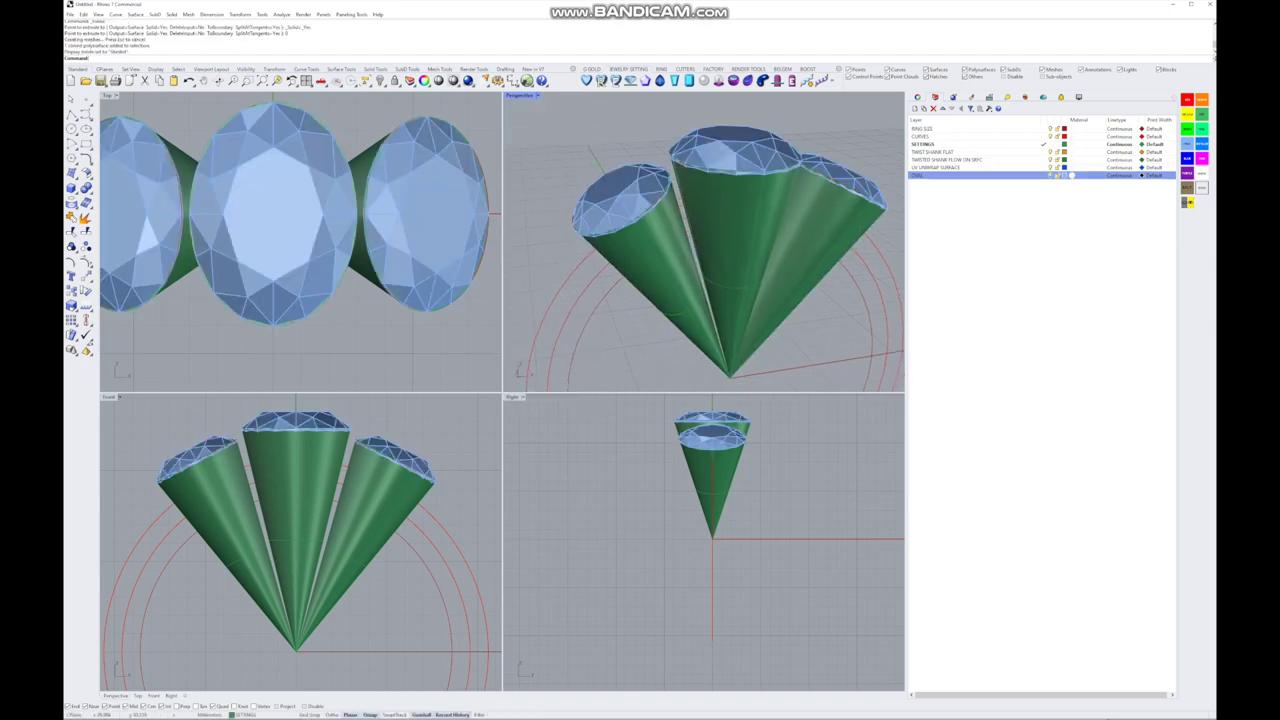
- Offset the surface of the left side stone's cone outward as a solid with sharp corners
left_click(640, 260)
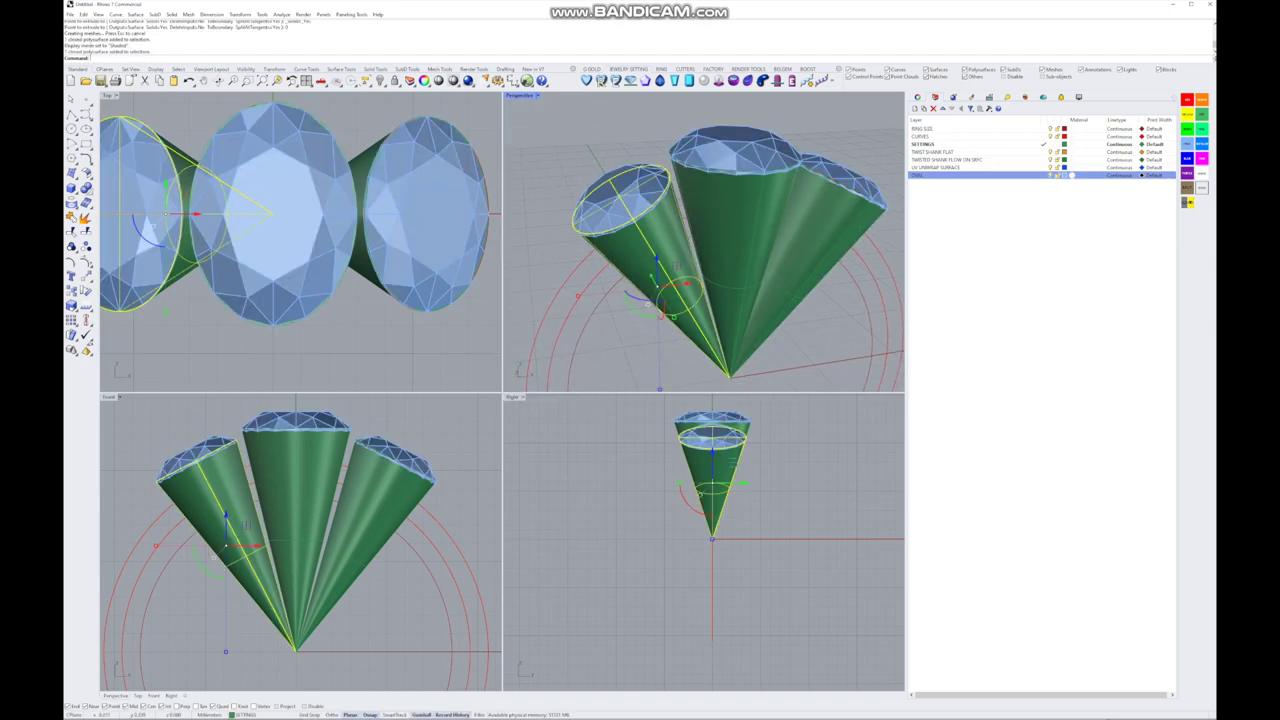
left_click(87, 190)
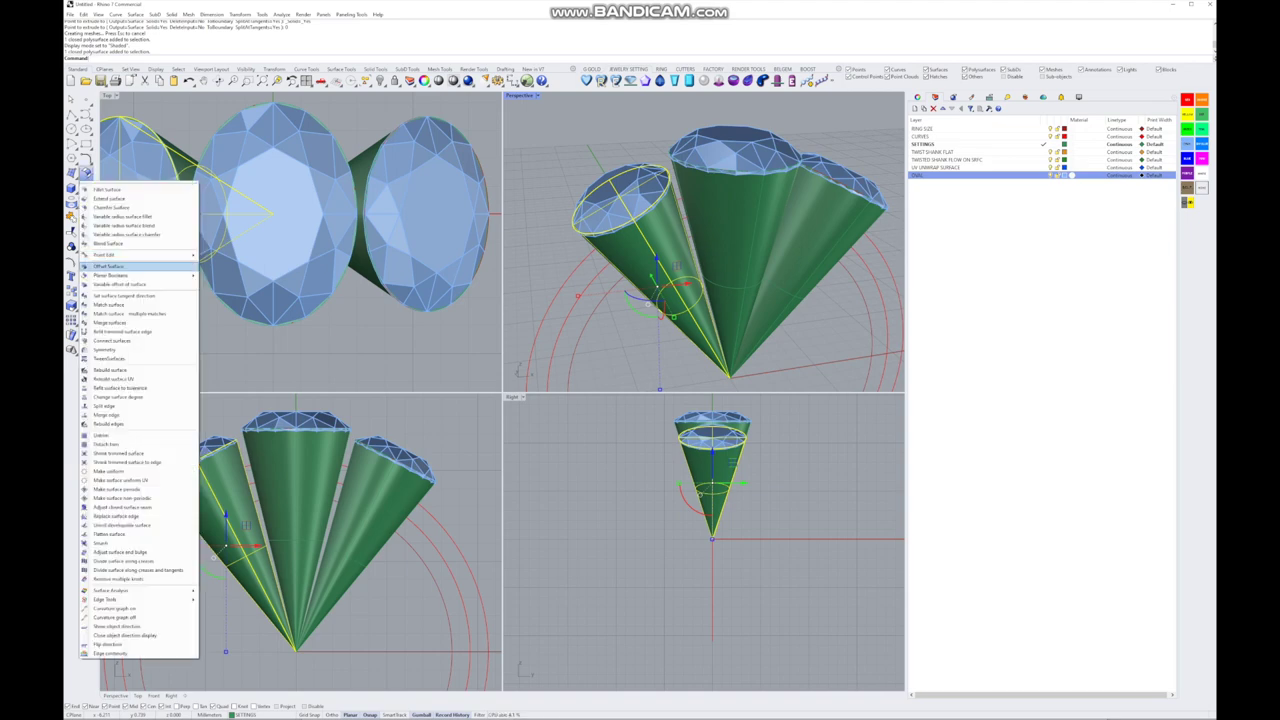
left_click(108, 266)
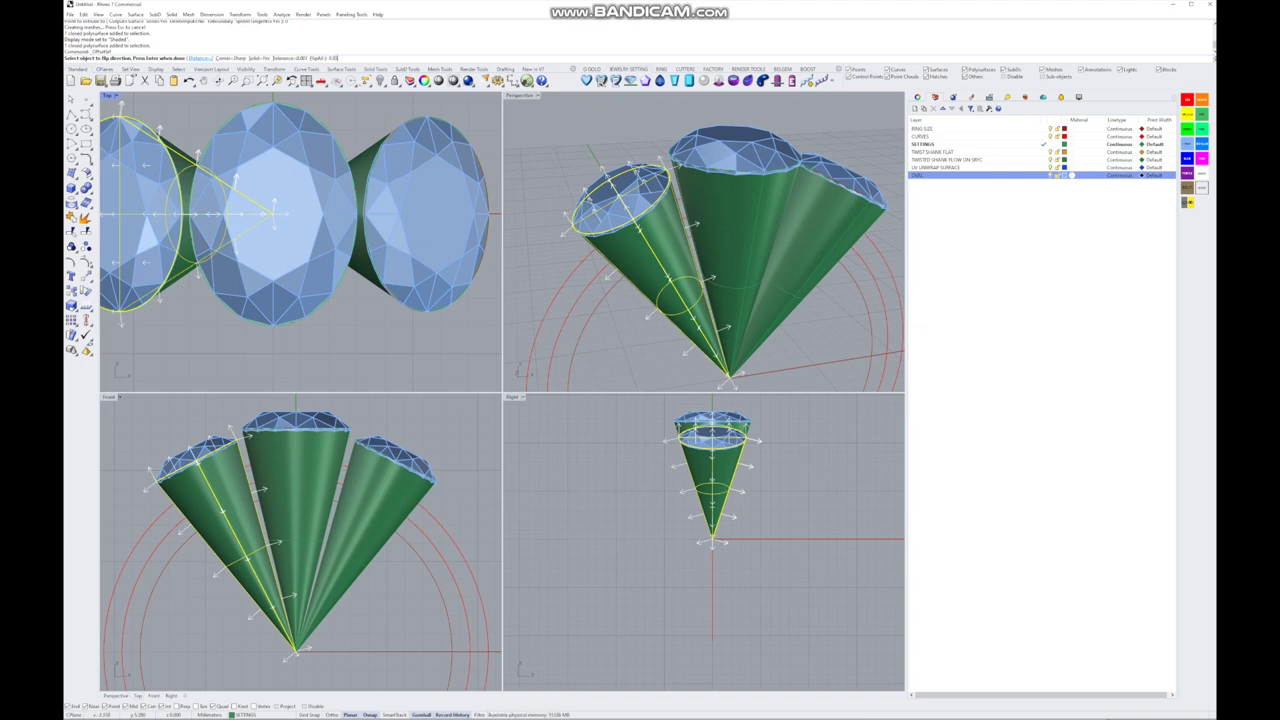
type("0.45")
key("Return")
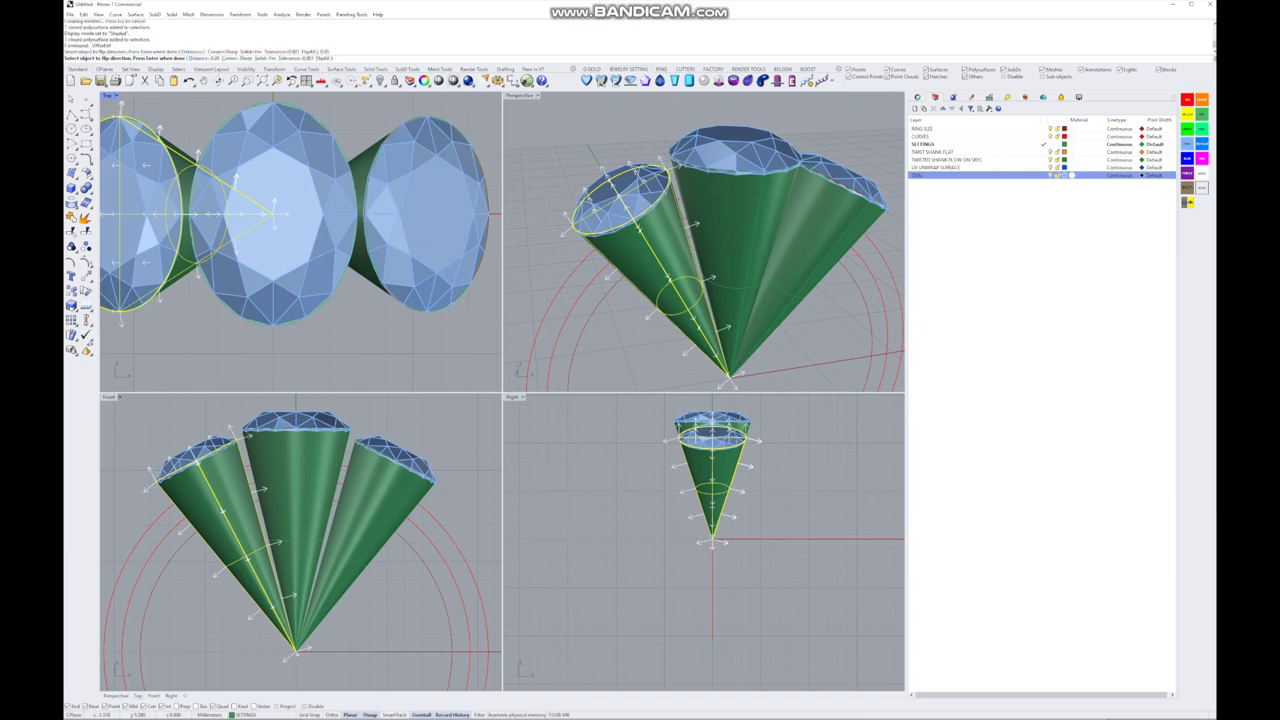
key("Return")
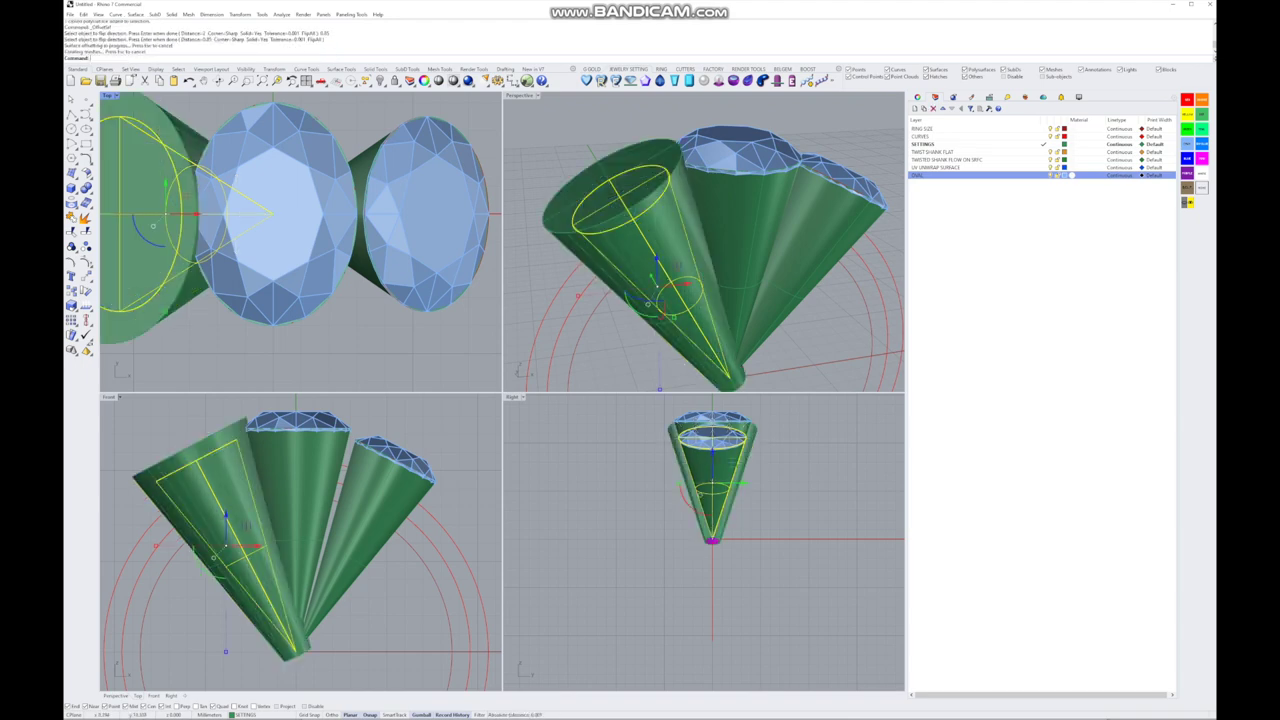
- Offset the surfaces of the centre and right side stones' cones outward as solids with sharp corners
left_click(283, 551)
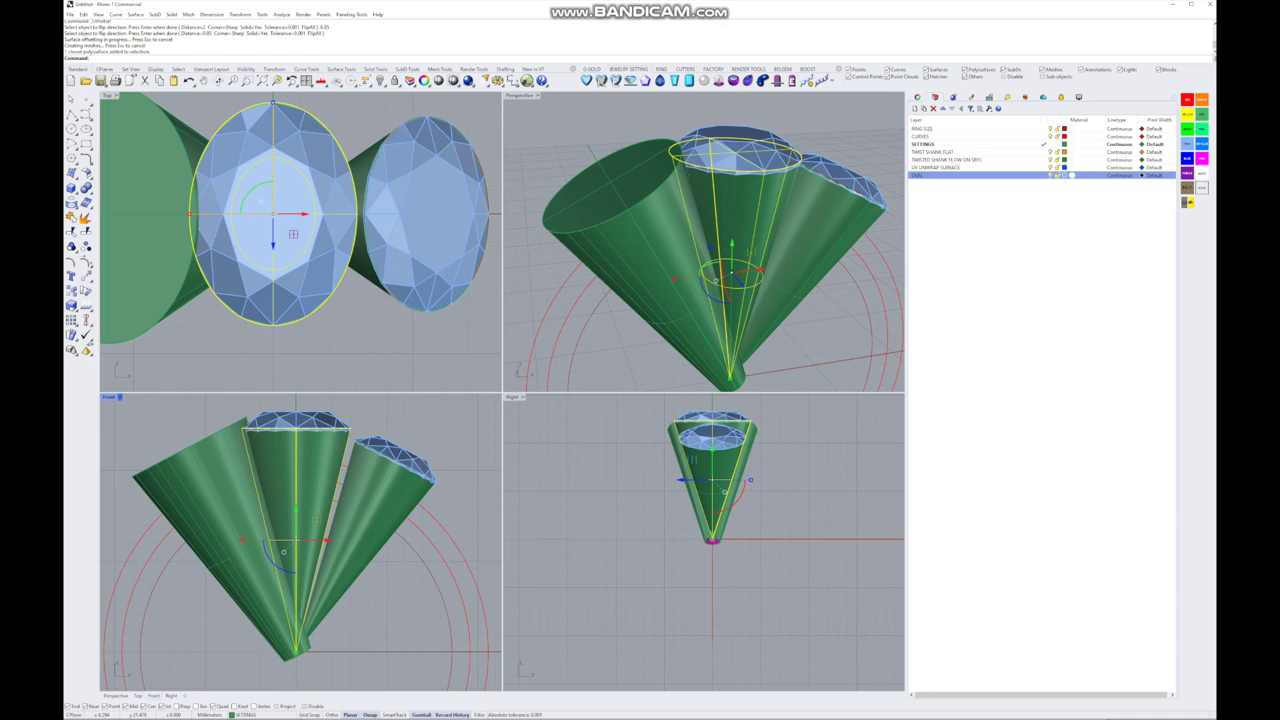
key("ctrl+h")
left_click(840, 230)
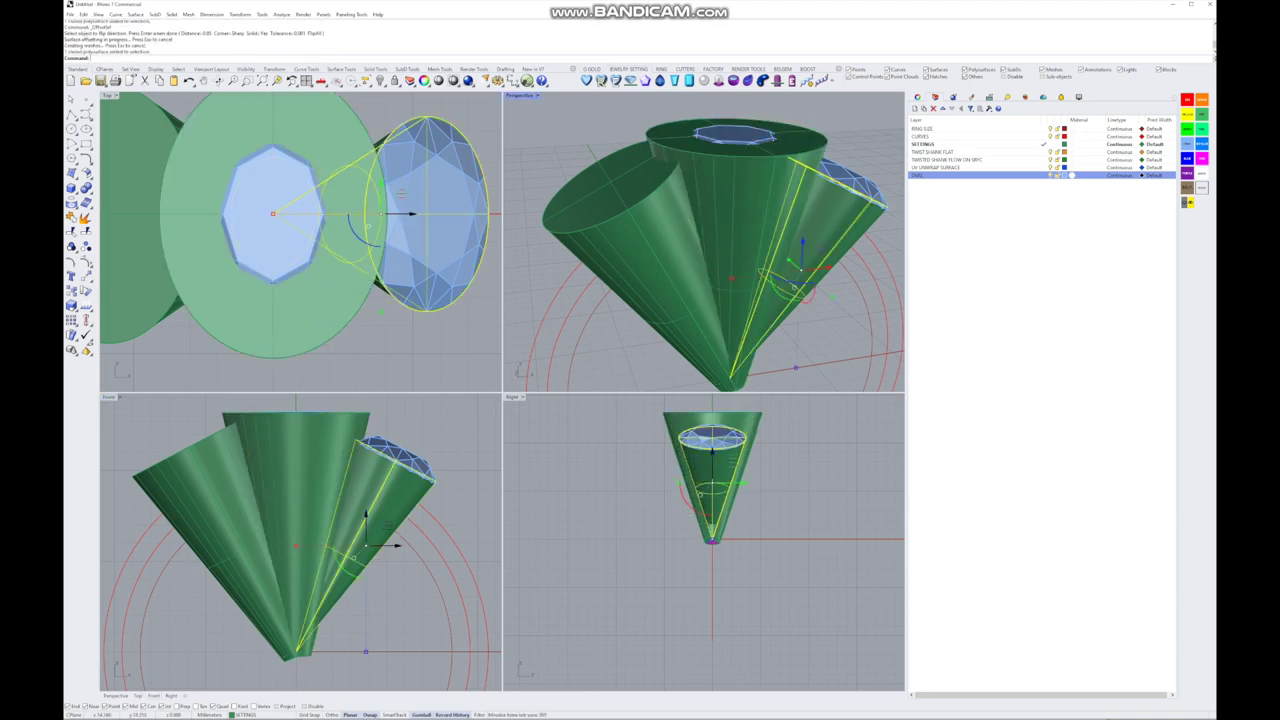
key("Return")
key("Return")
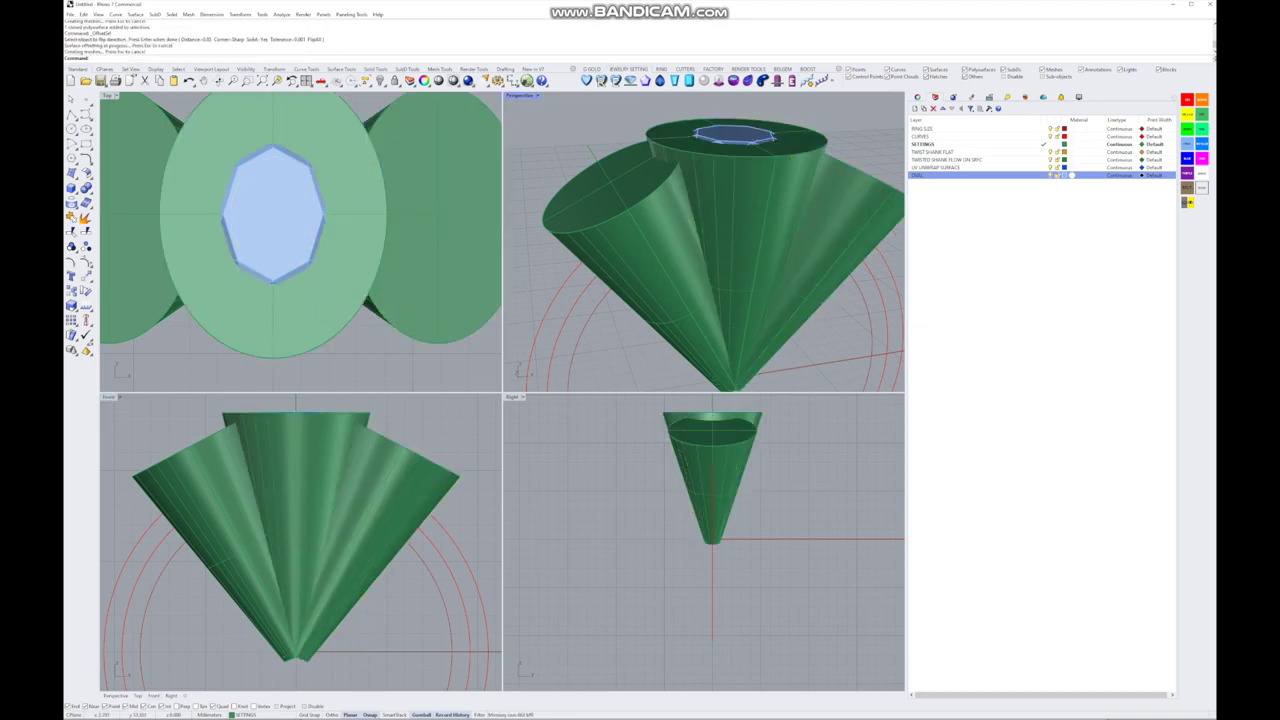
- Delete the offset bodies around the left and right side stones' cones
right_click_drag(700, 260, 676, 186)
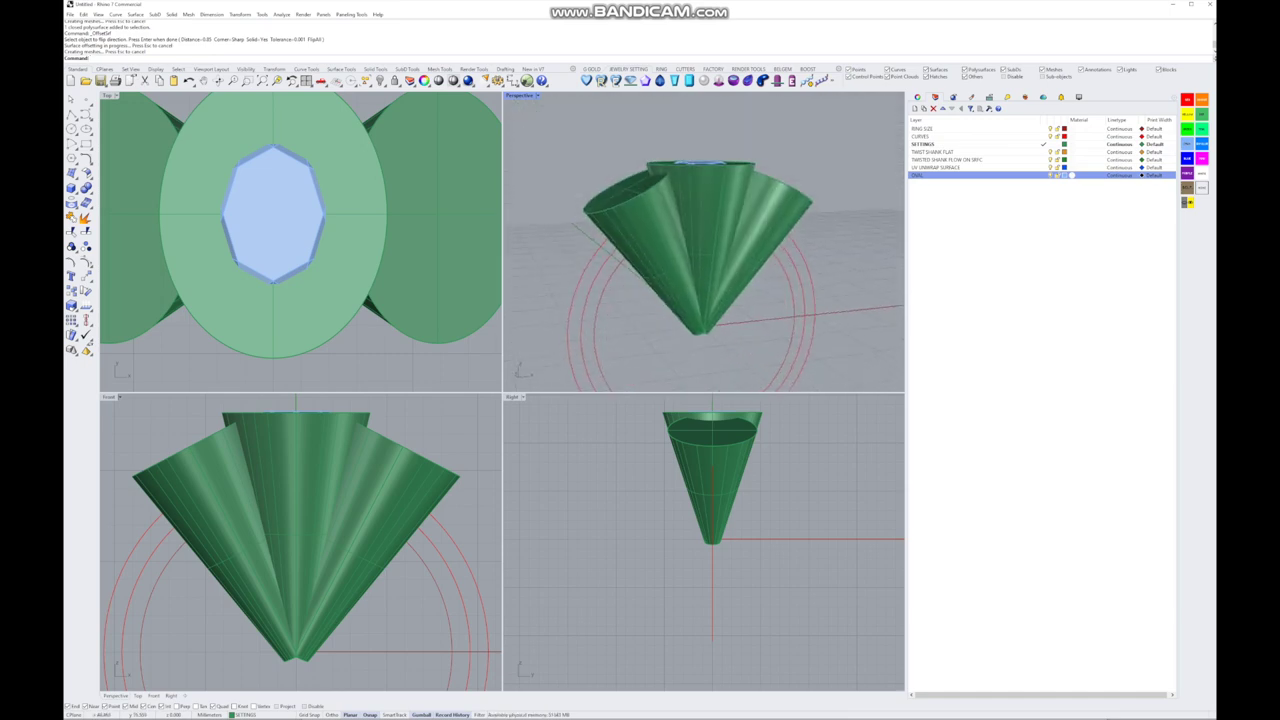
left_click(770, 230)
key("Delete")
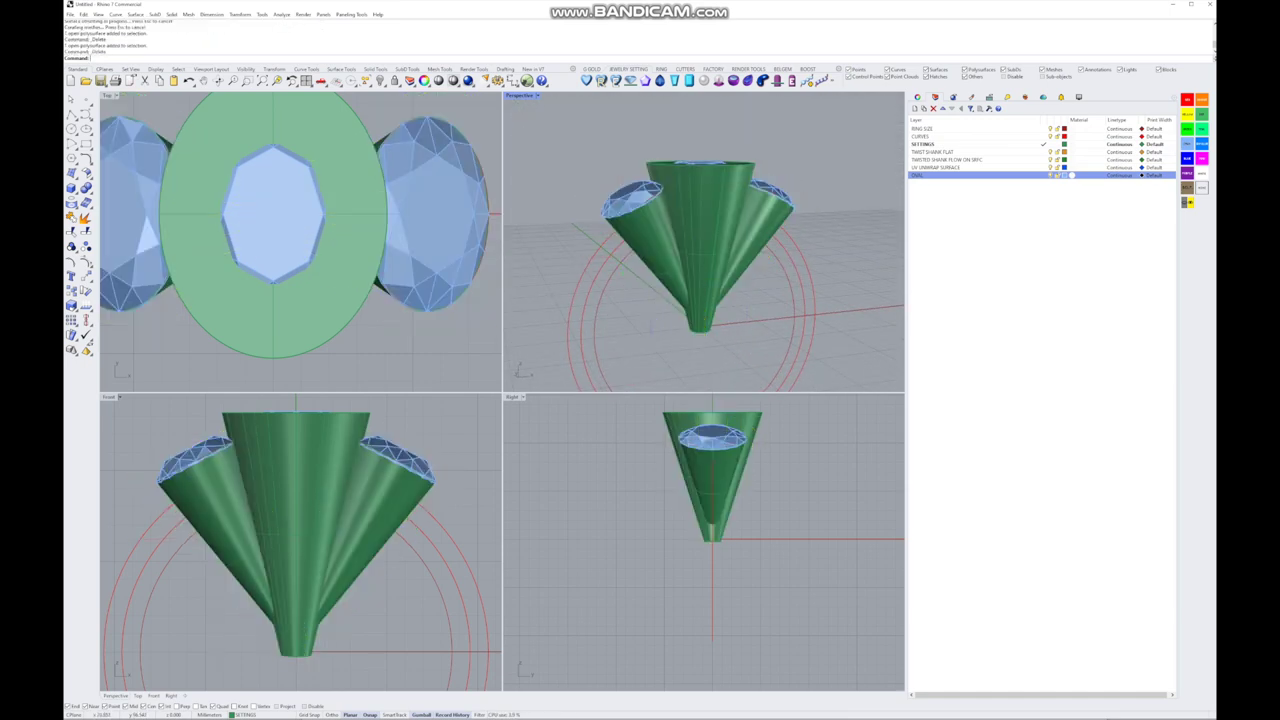
- Offset the surfaces of both side stones' cones outward as solids at a distance of 0.65
left_click(640, 240)
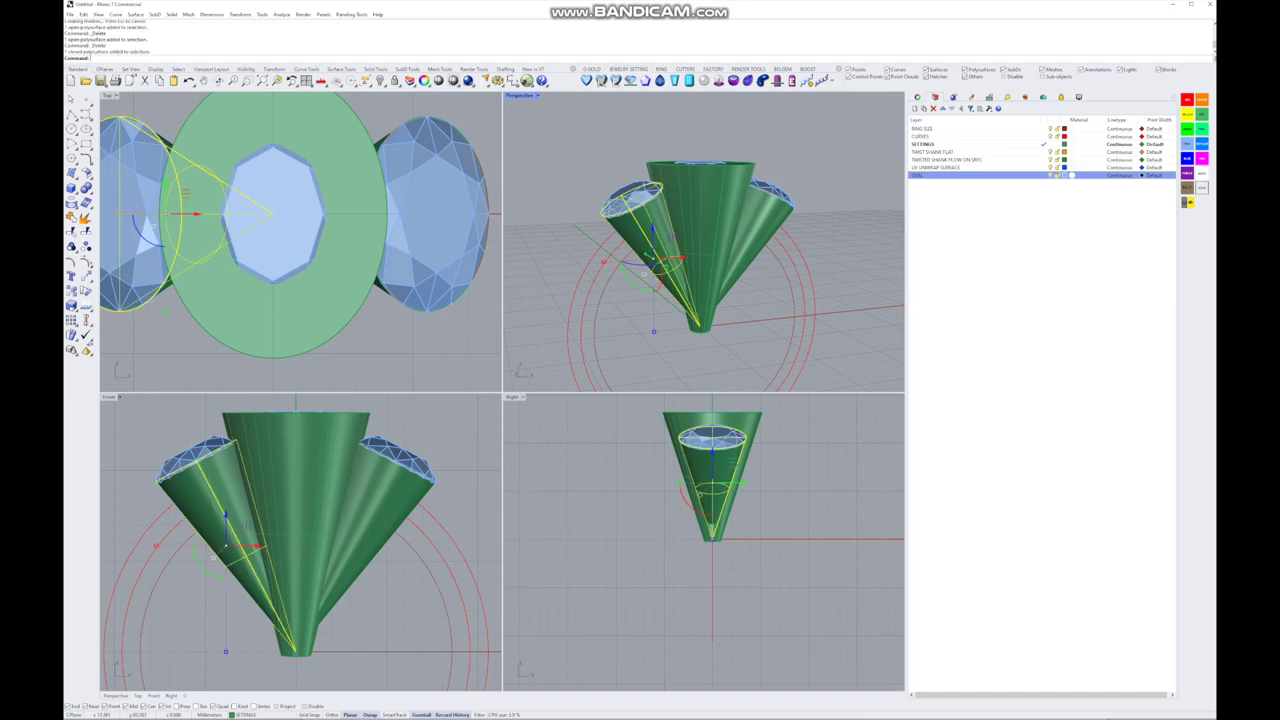
left_click(277, 80)
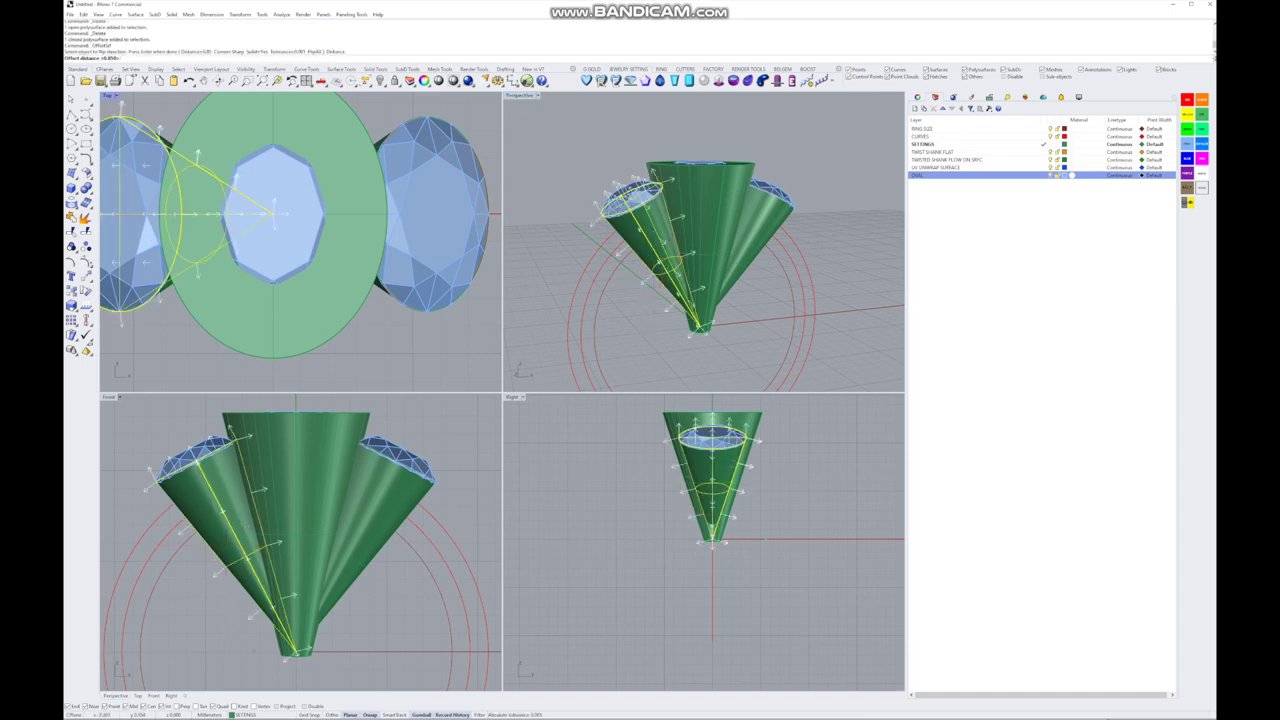
type("0.65")
key("Return")
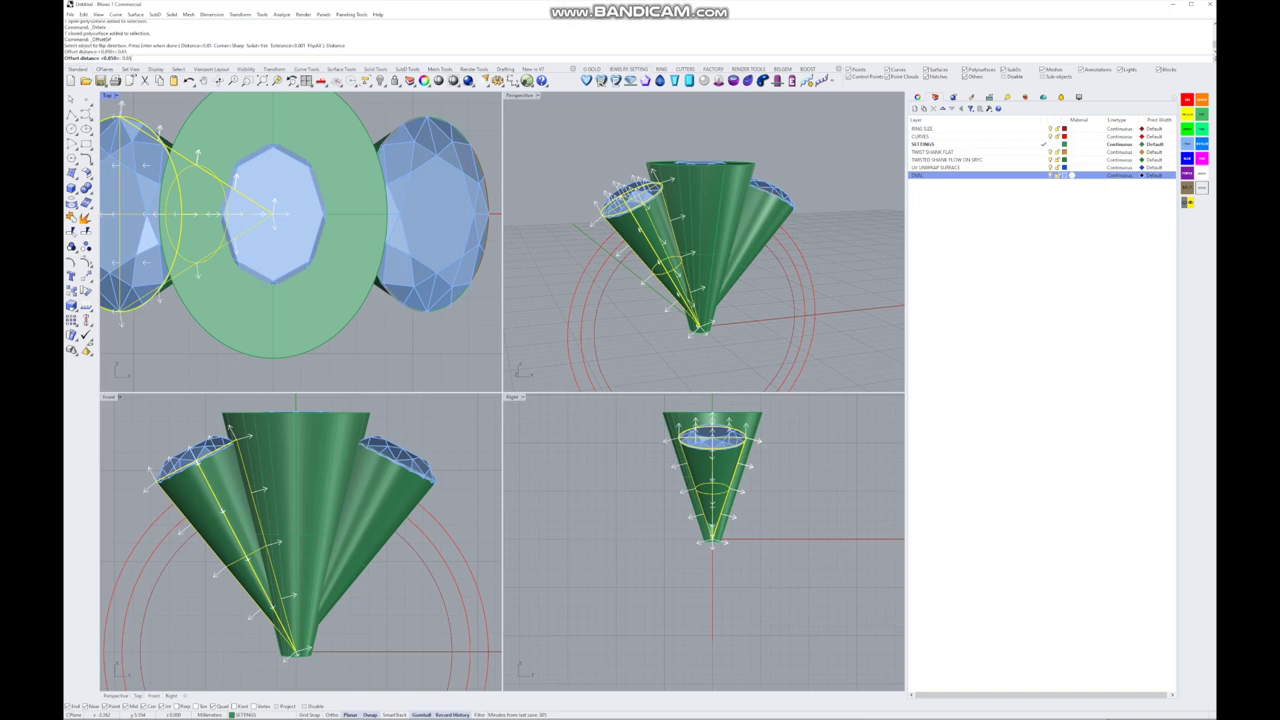
key("Return")
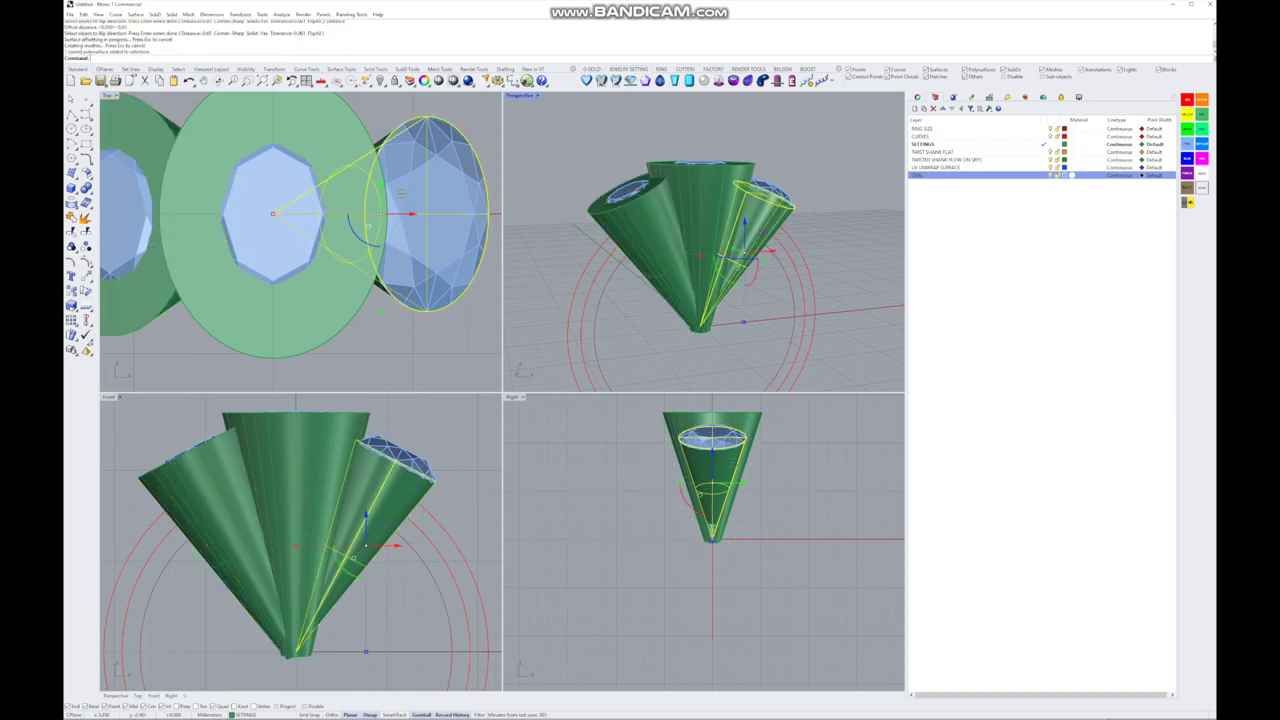
left_click(768, 196)
key("Escape")
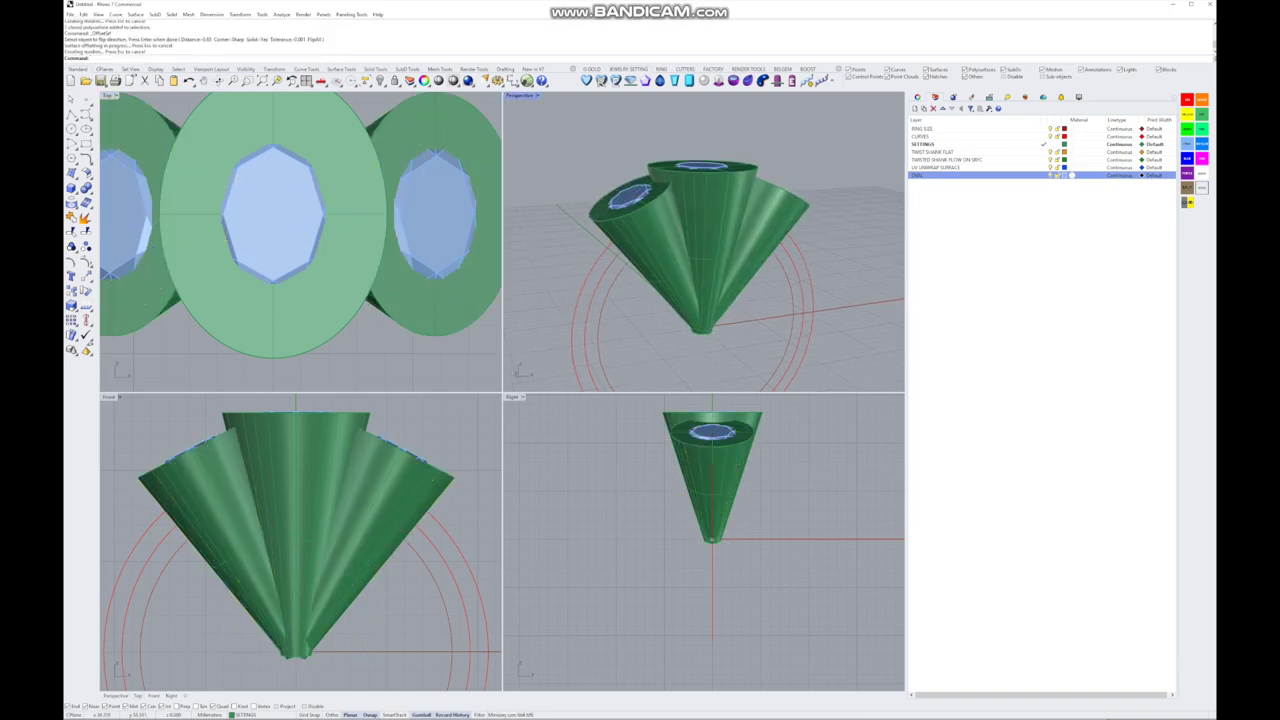
- Show the Perspective viewport maximized in Ghosted display and hide the OVAL layer's stones
left_click(522, 95)
left_click(530, 145)
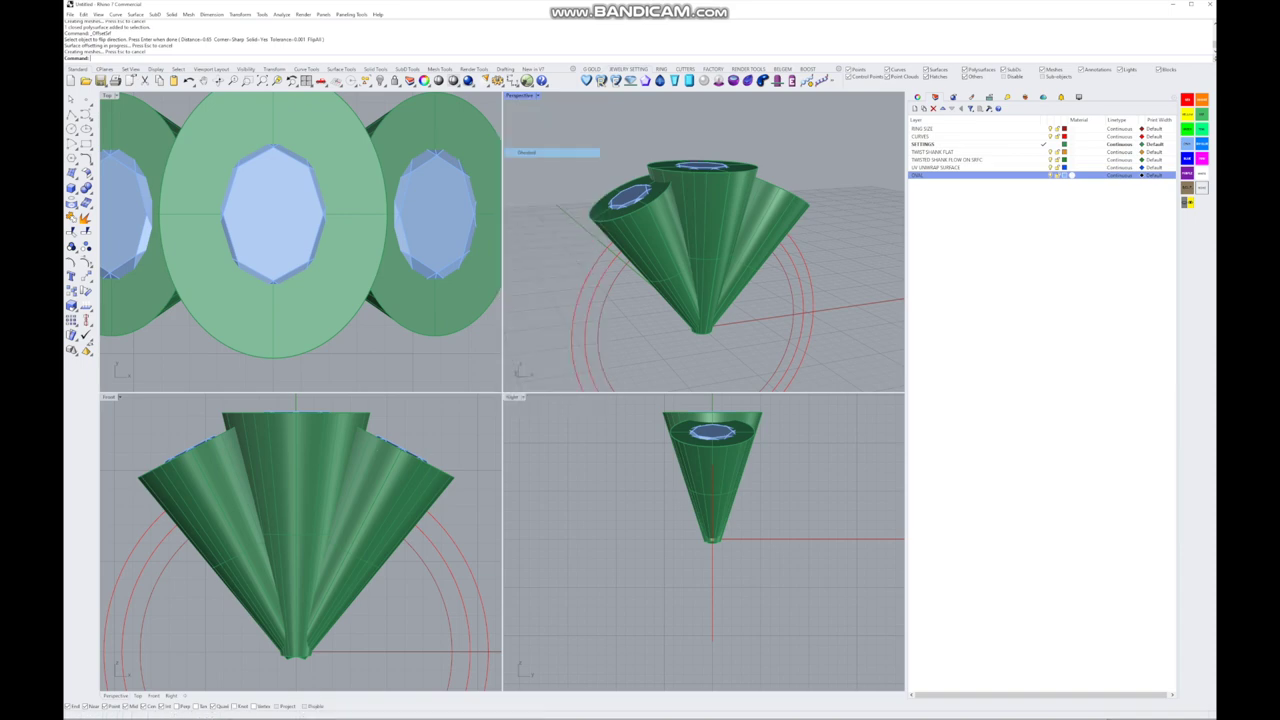
double_click(522, 95)
key("Down")
key("Down")
key("Down")
key("Down")
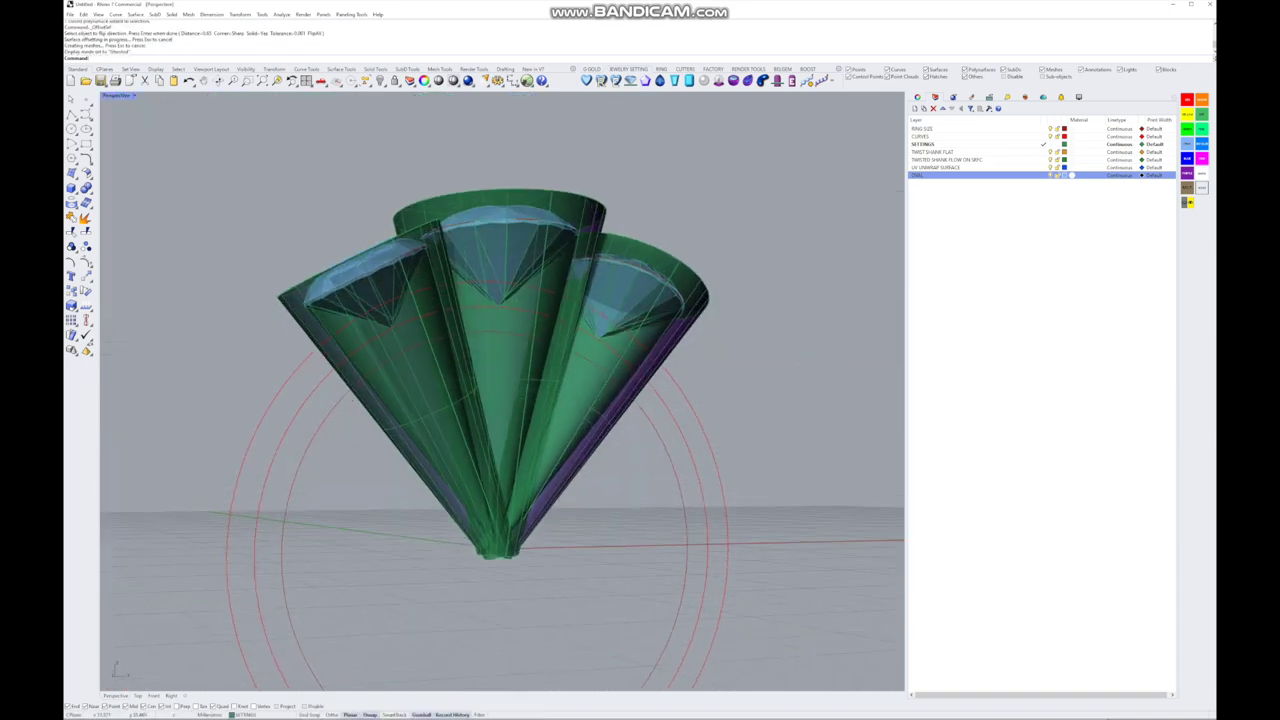
key("Up")
key("Up")
key("Up")
key("Up")
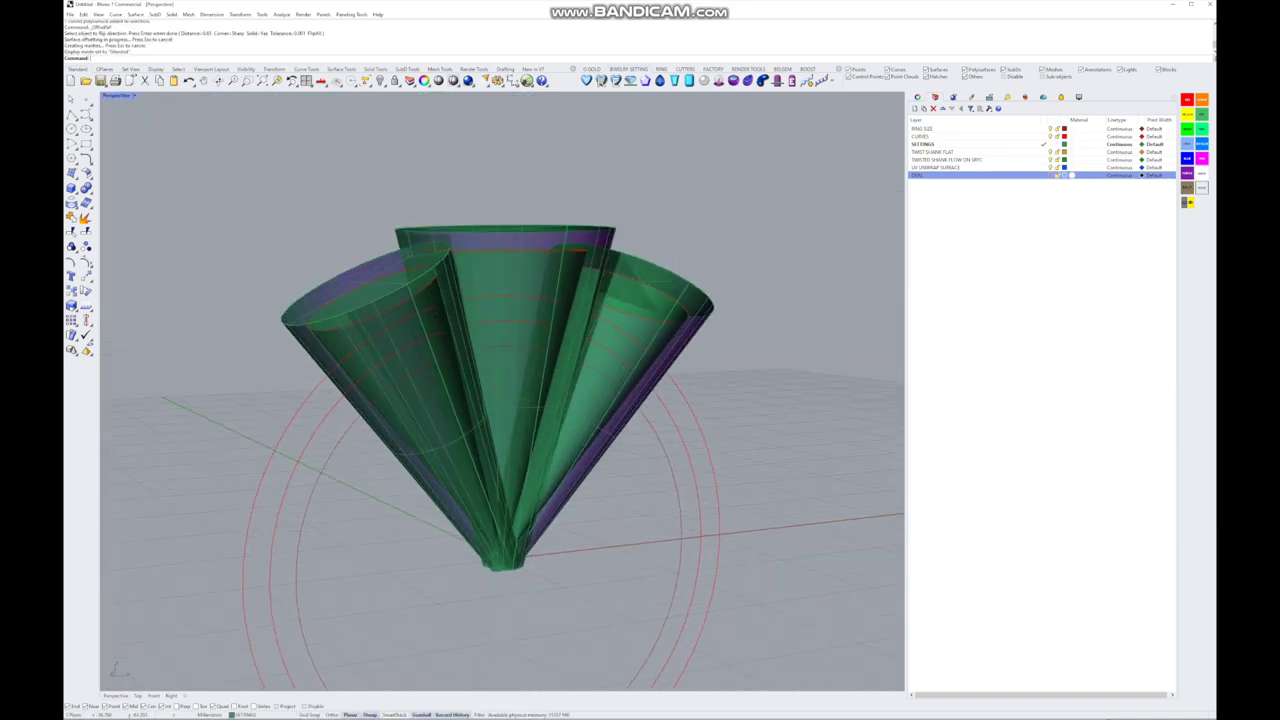
- Delete the three original inner cones, keeping only the offset outer ones
left_click(410, 390)
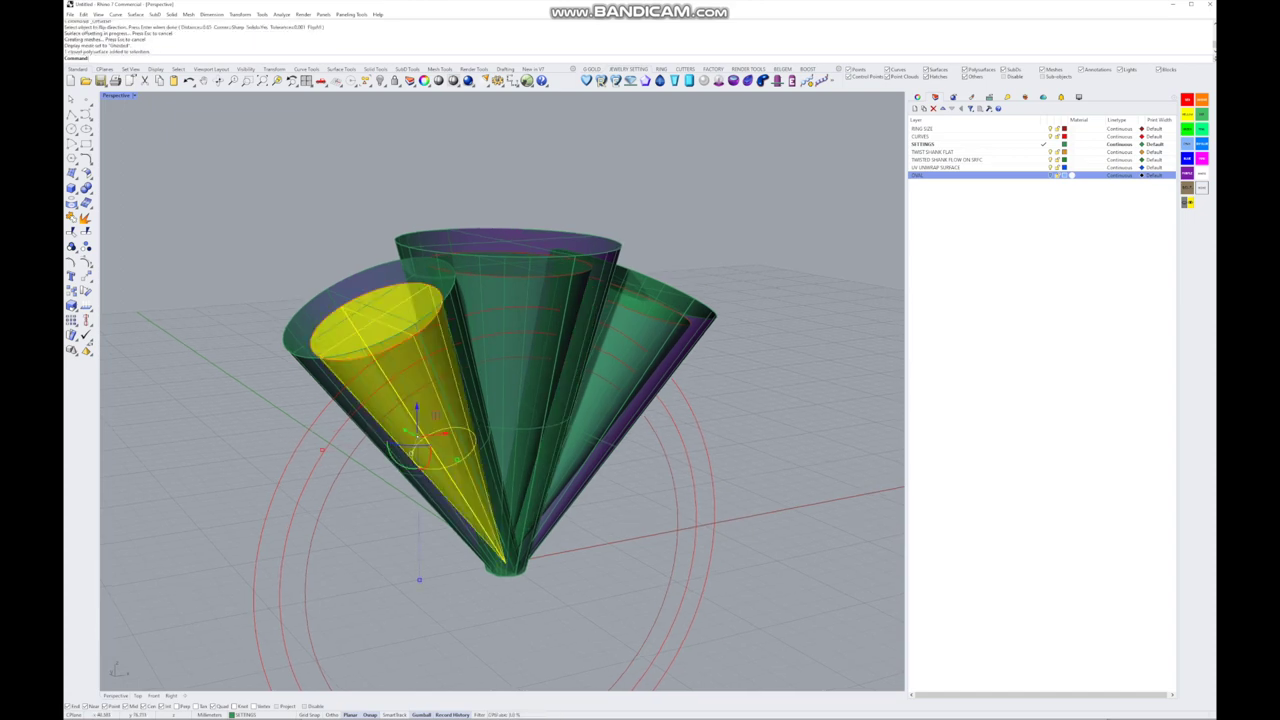
left_click(530, 380, "shift")
left_click(650, 340, "shift")
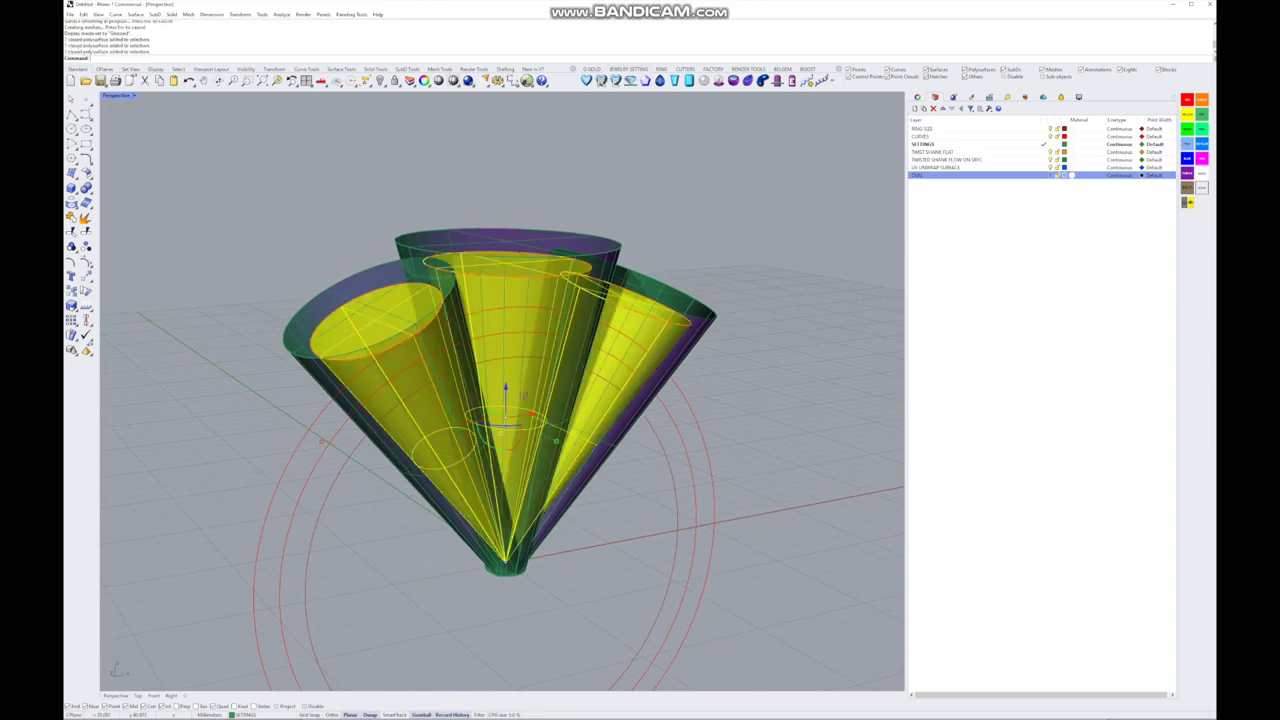
key("Delete")
key("Escape")
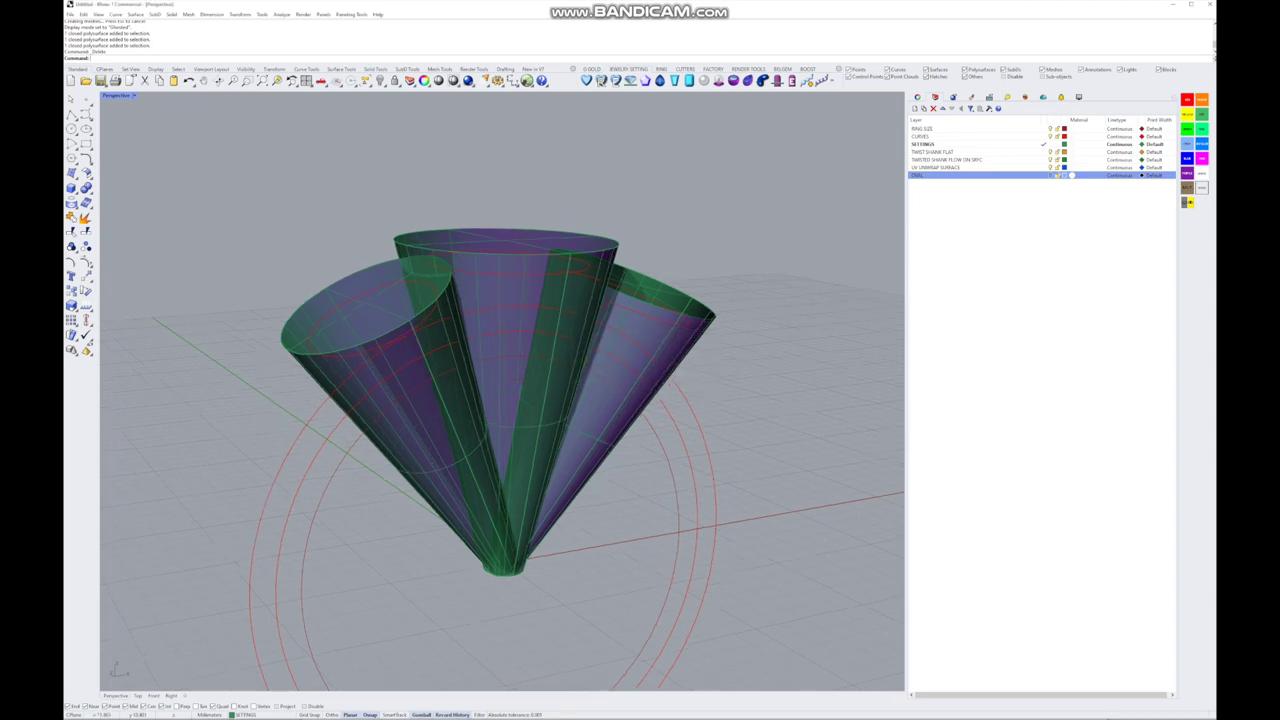
- Wire cut the three outer cones completely through with the innermost ring size circle, working in the Front view
key("Up")
key("Up")
key("Up")
key("ctrl+m")
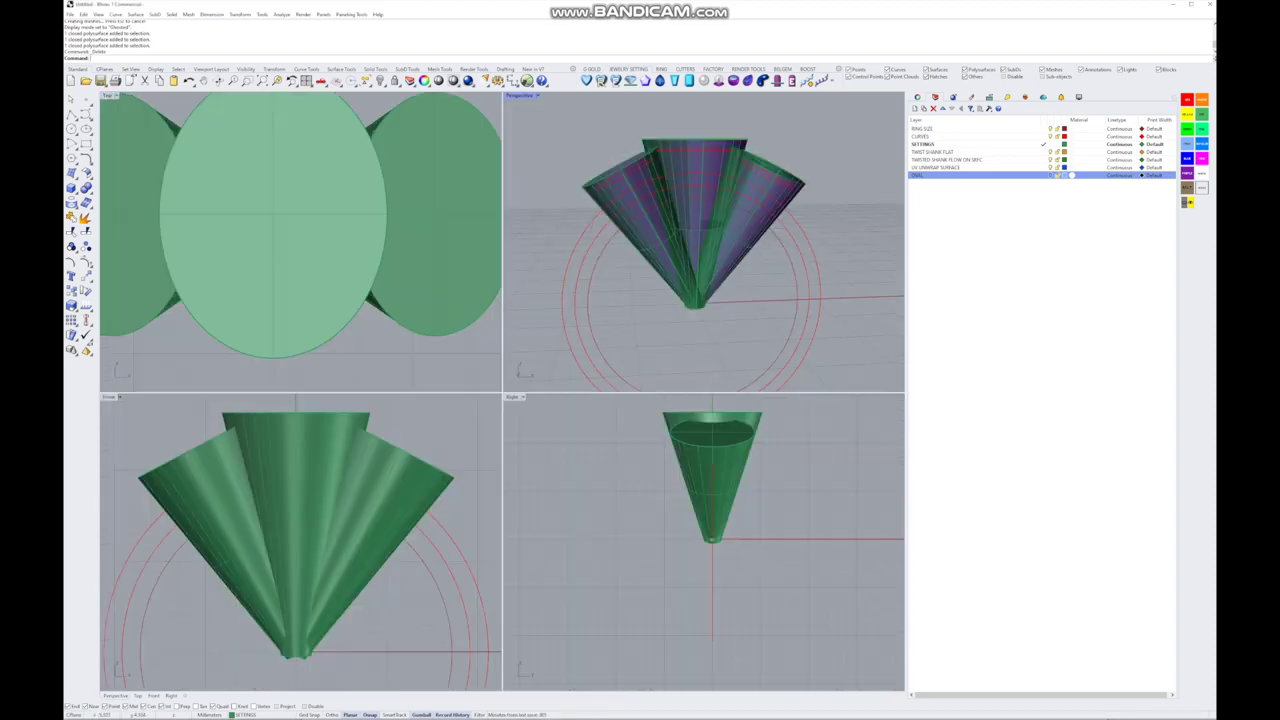
scroll(300, 420, "down", 3)
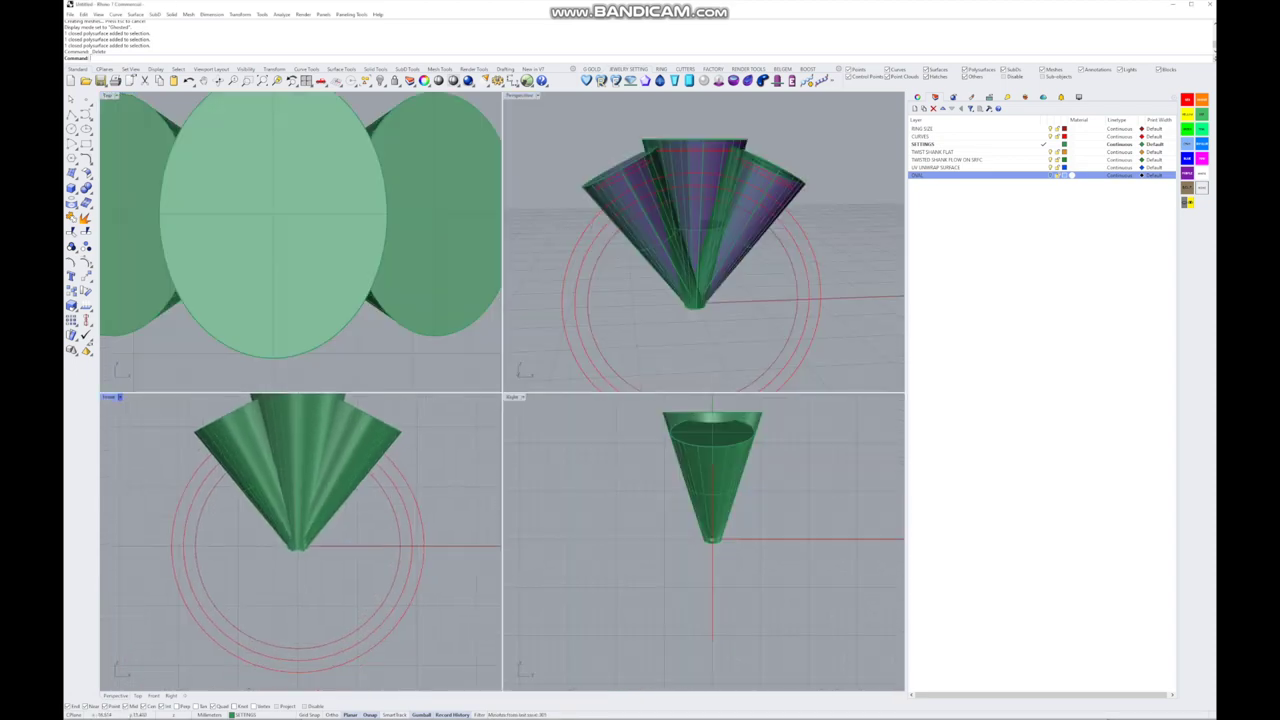
key("ctrl+m")
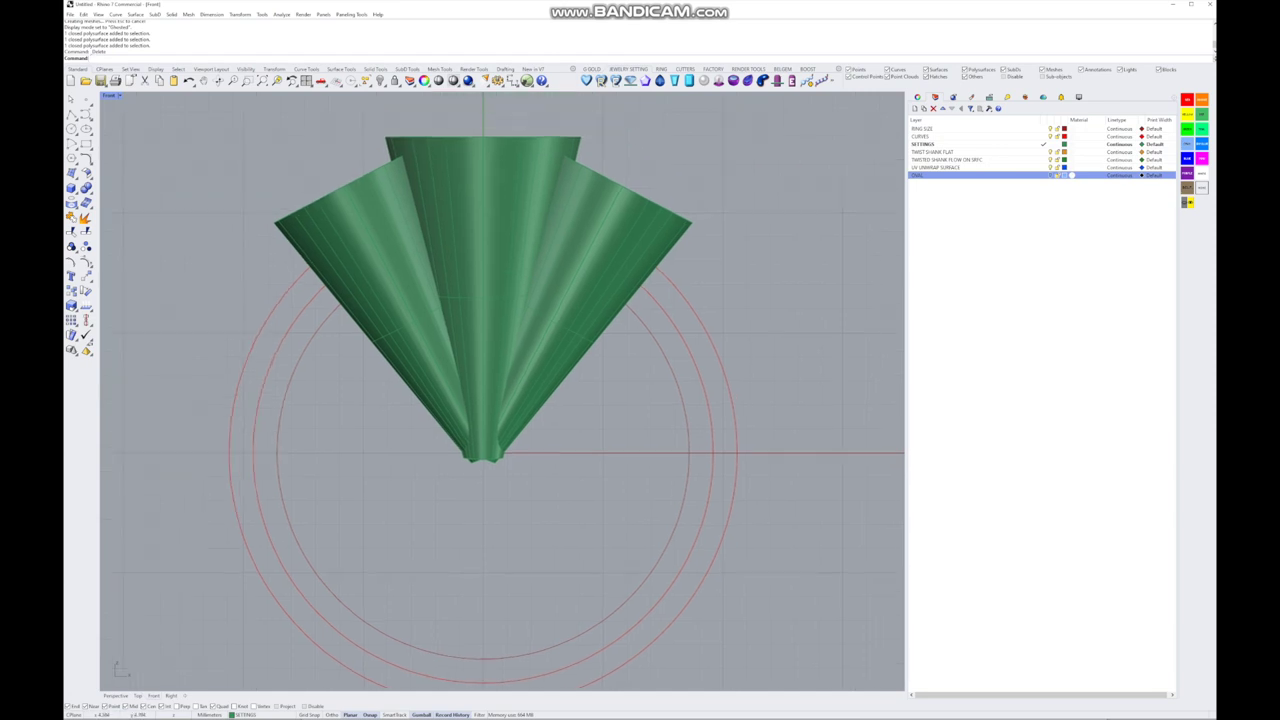
key("ctrl+a")
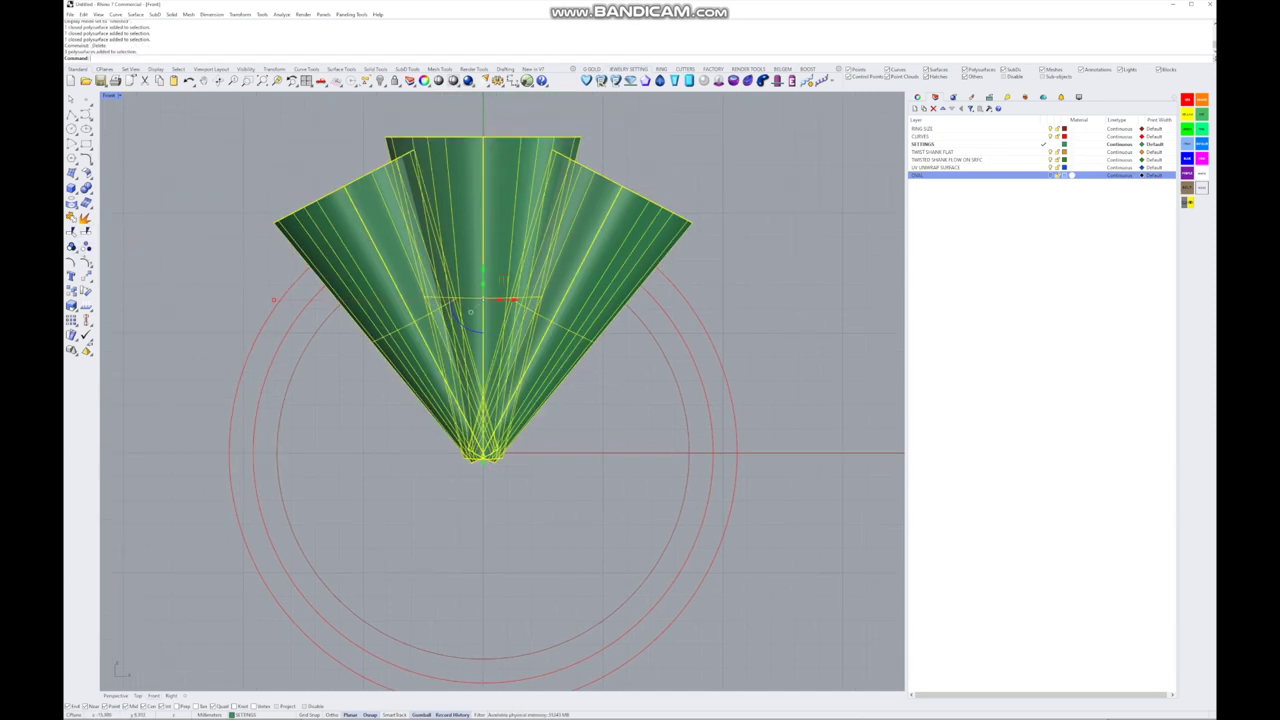
left_click(87, 189)
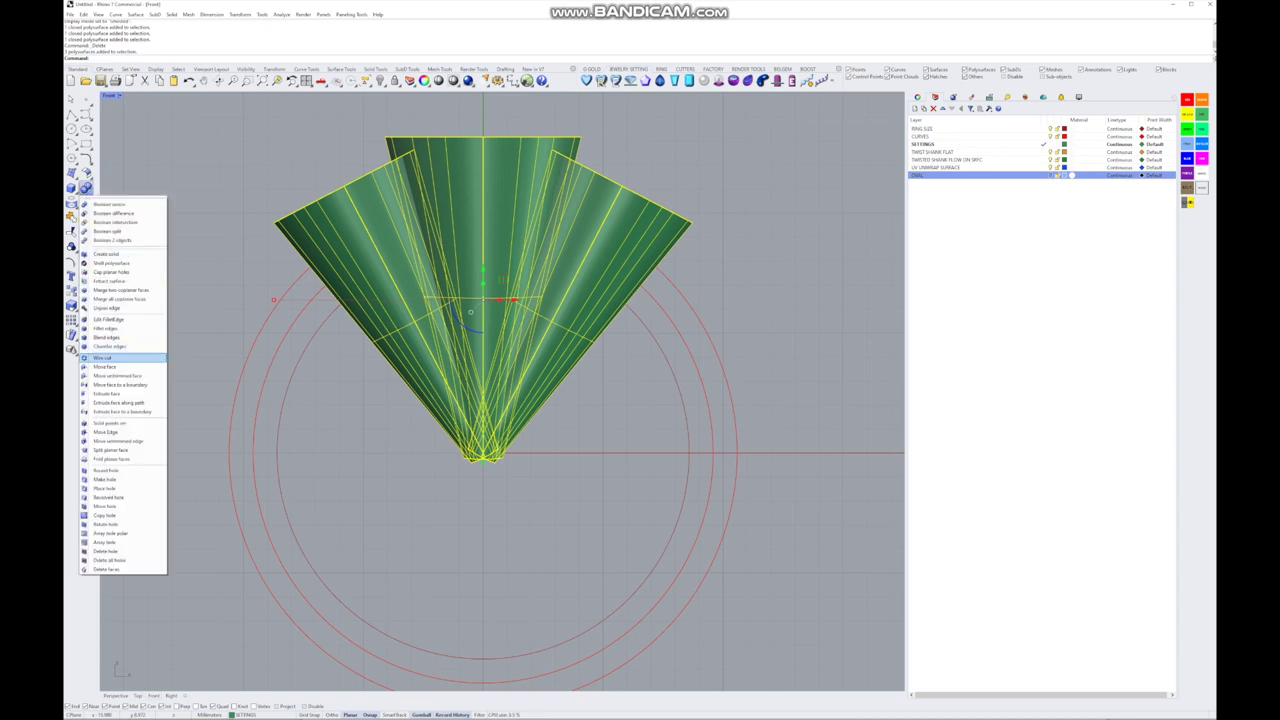
left_click(102, 357)
left_click(278, 453)
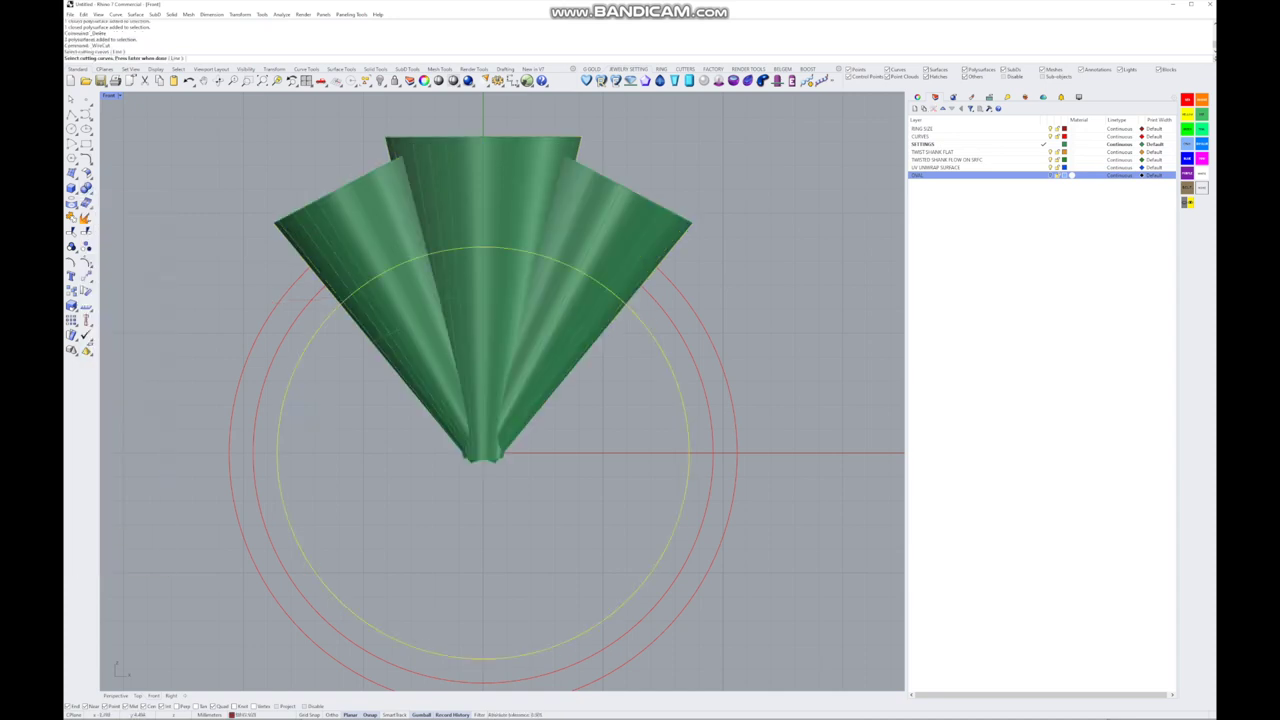
key("Return")
left_click(430, 320)
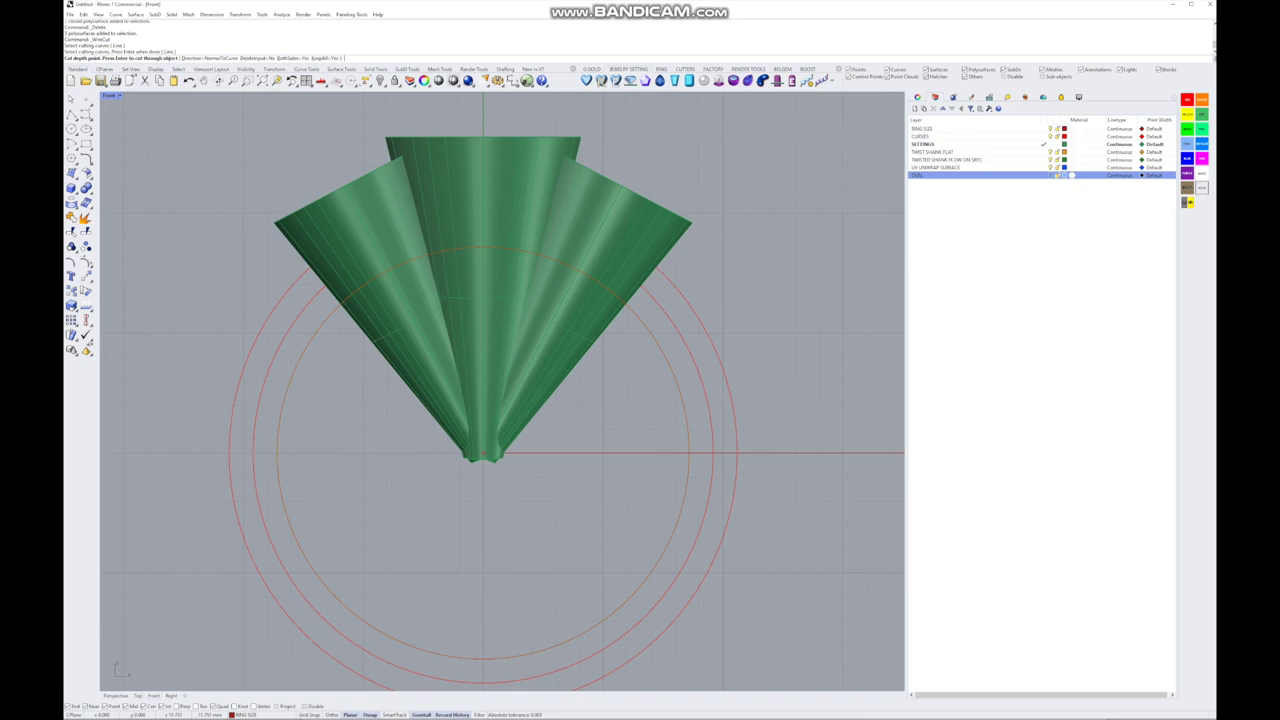
scroll(328, 261, "down", 6)
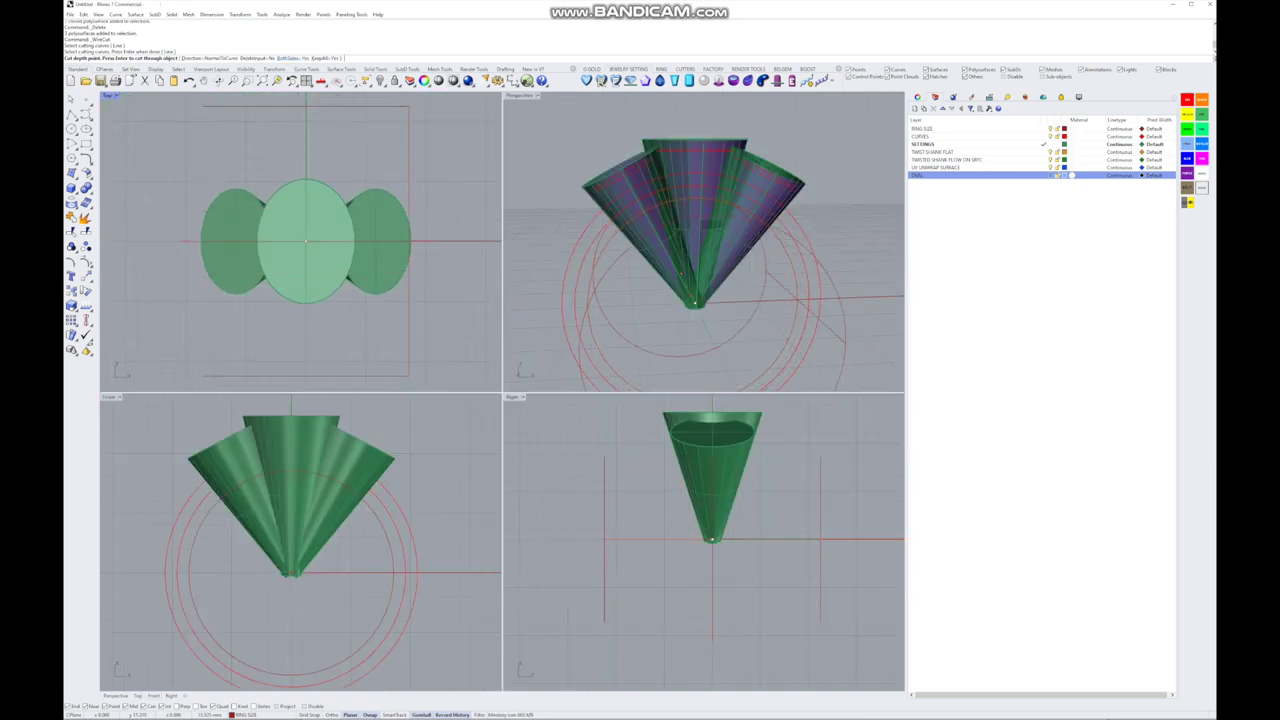
key("Return")
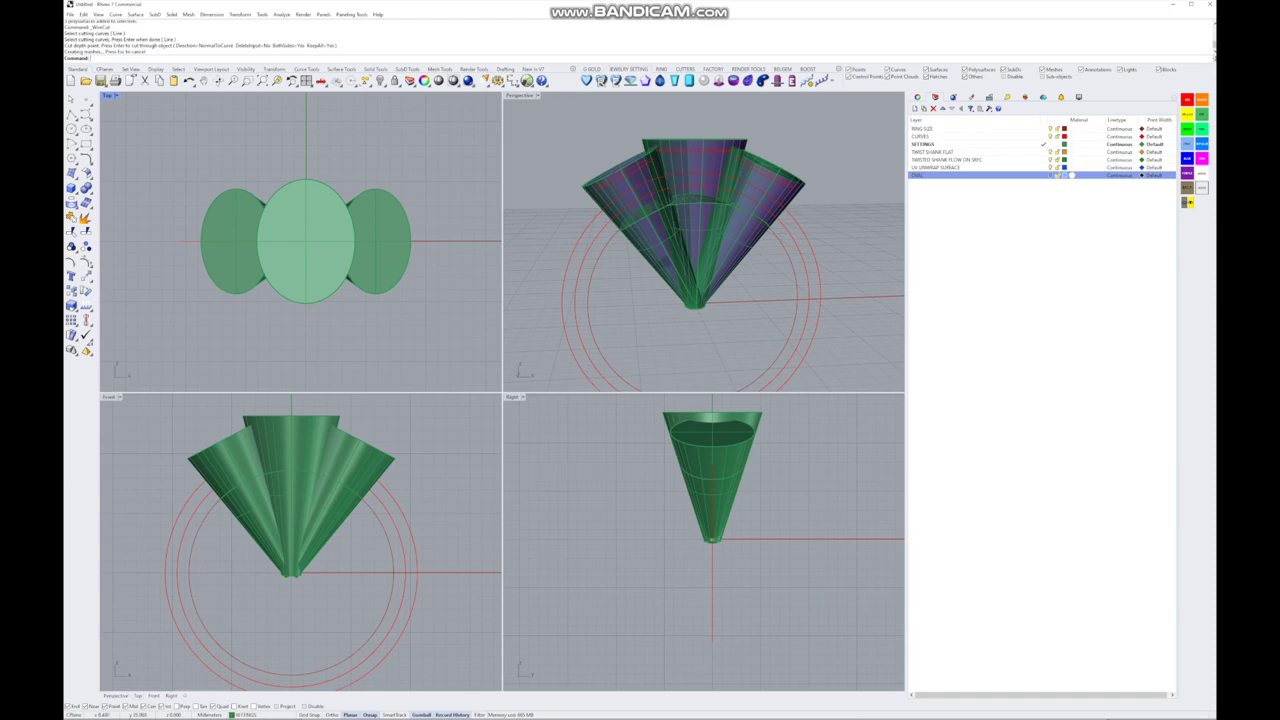
- Delete the three lower cone pieces inside the finger circle
left_click(730, 235)
key("Delete")
left_click(700, 240)
key("Return")
left_click(660, 250)
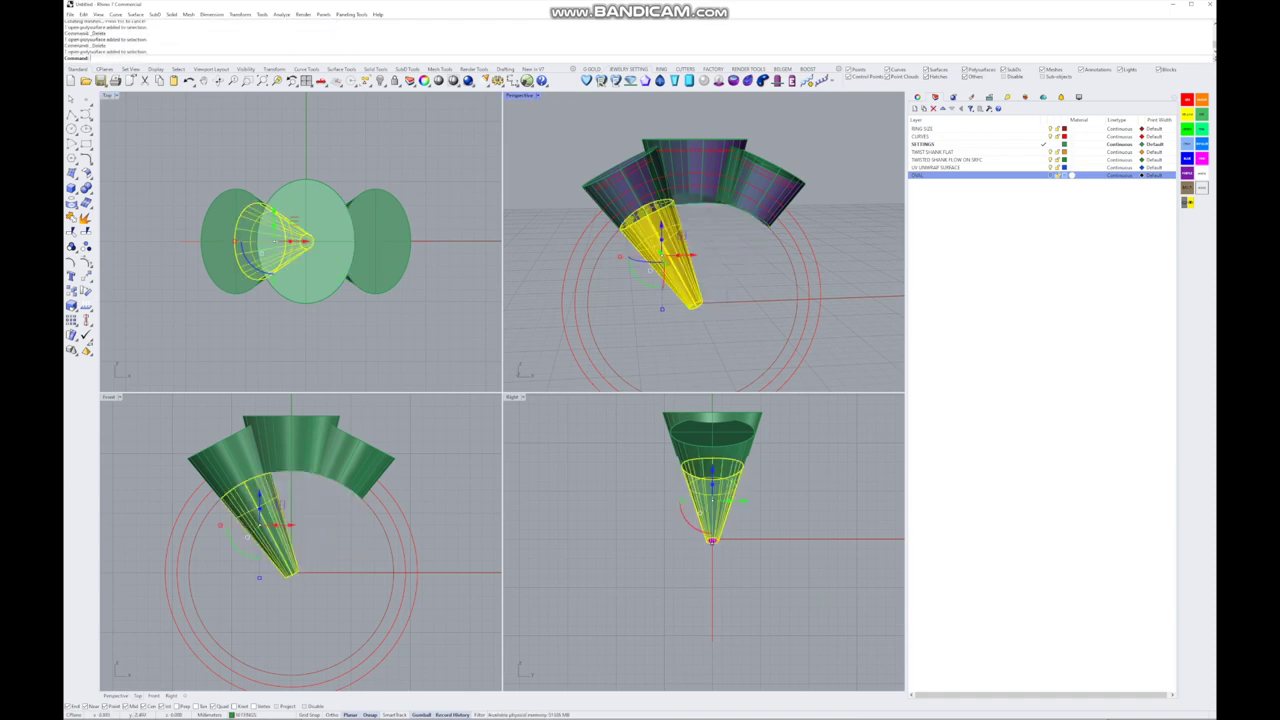
key("Delete")
- Show the OVAL layer again and examine in the maximized Perspective view how the stones sit in the trimmed settings
scroll(690, 200, "up", 5)
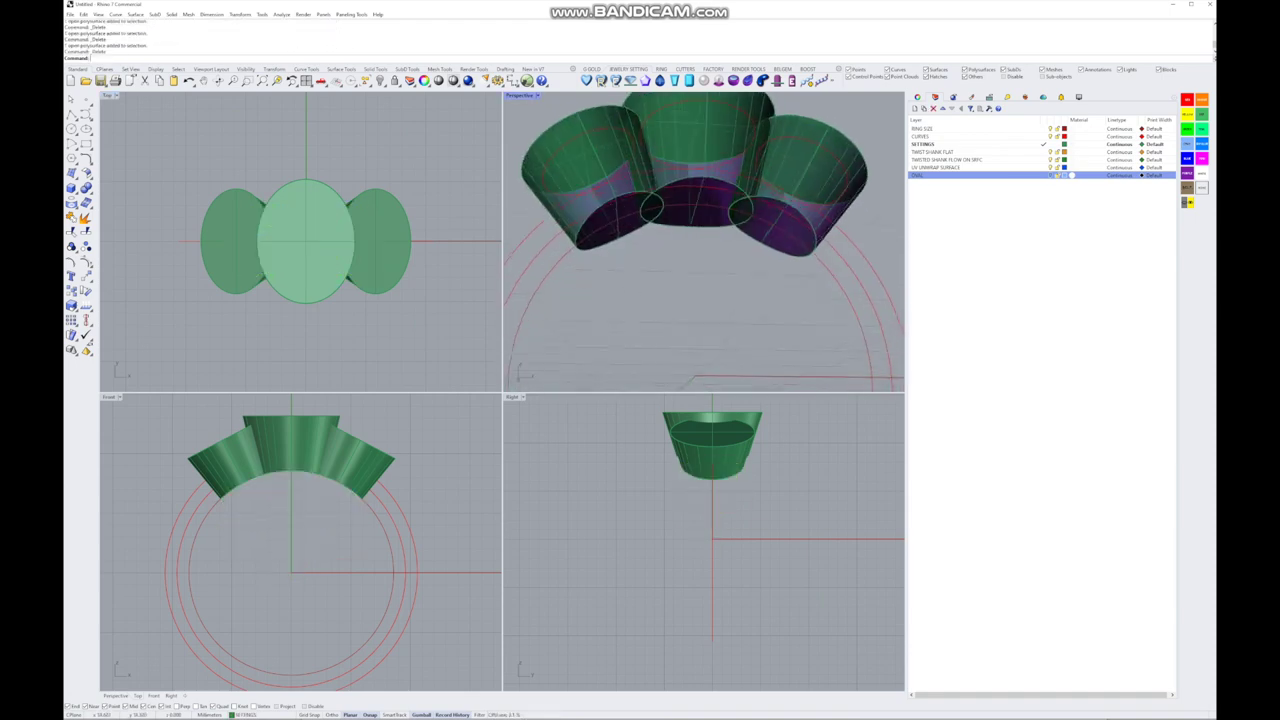
scroll(700, 240, "down", 5)
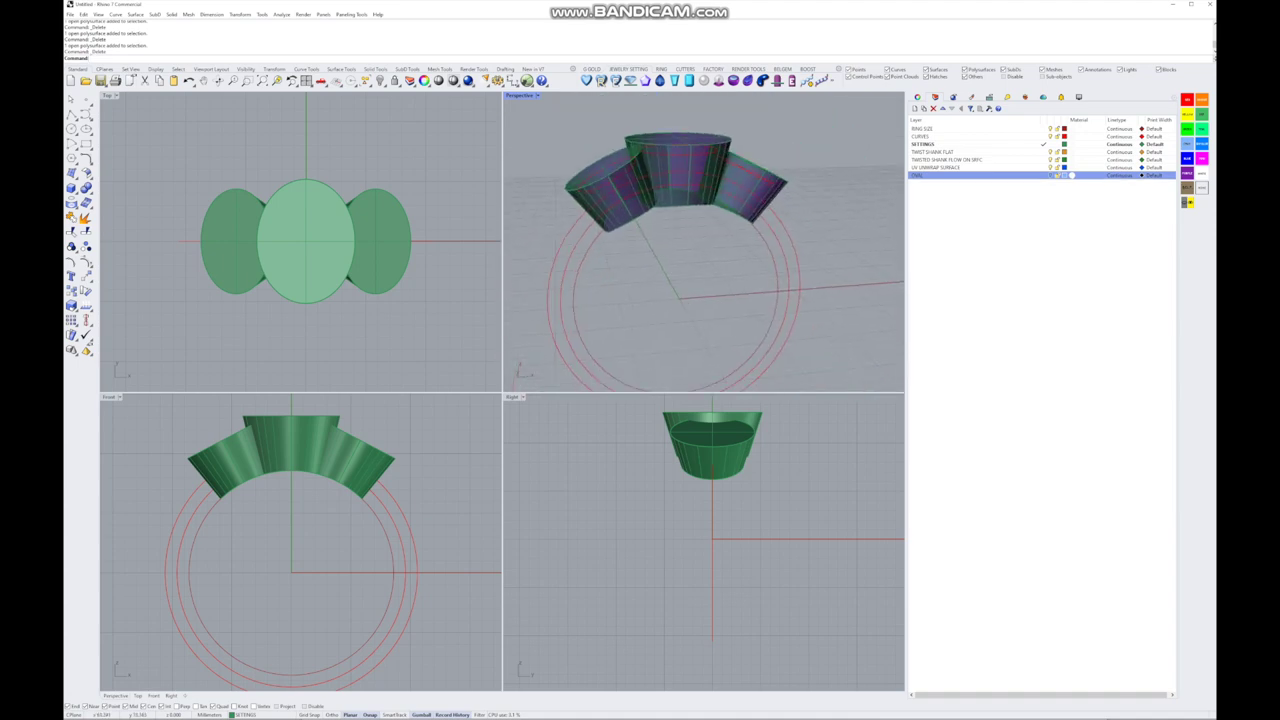
key("ctrl+alt+h")
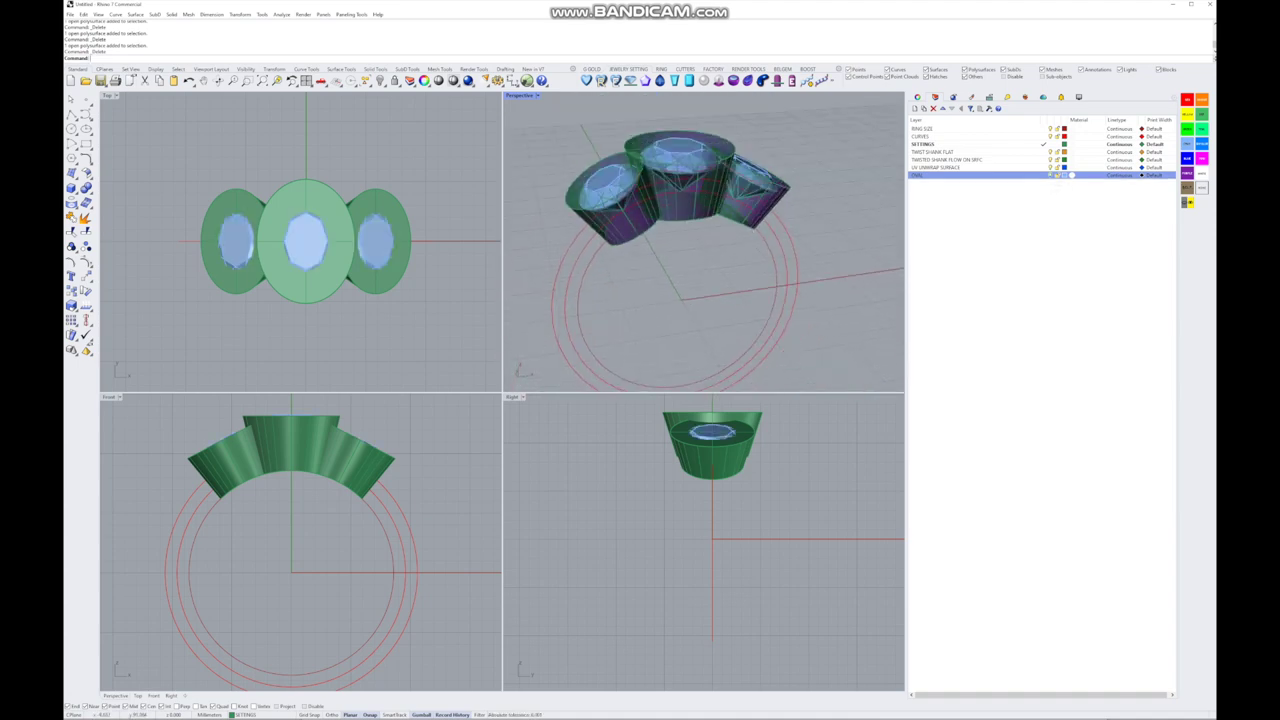
key("ctrl+m")
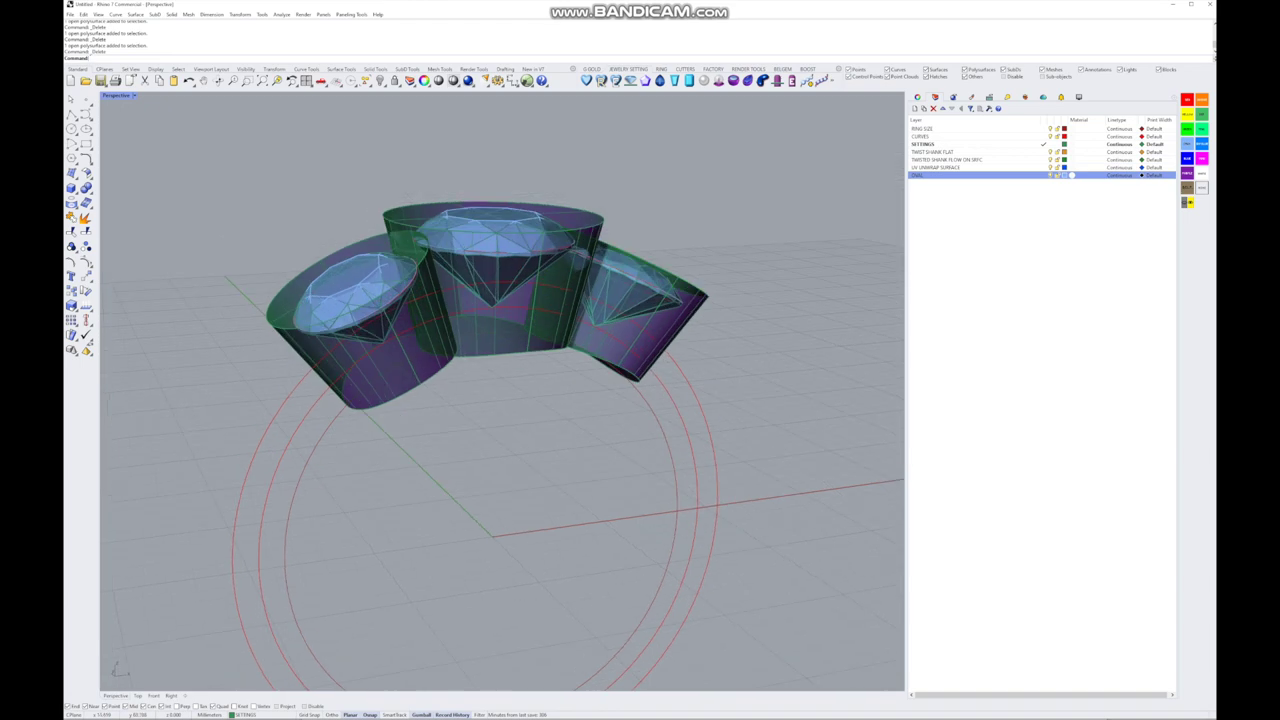
key("Up")
key("Up")
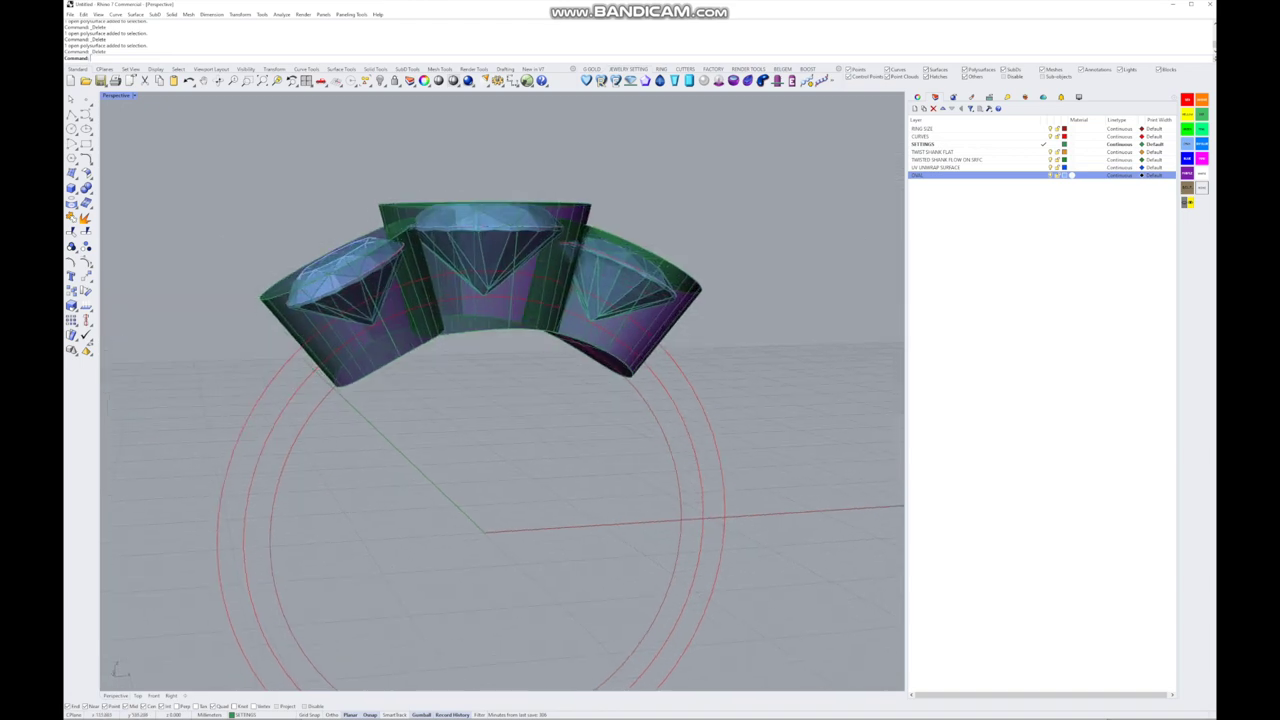
key("Down")
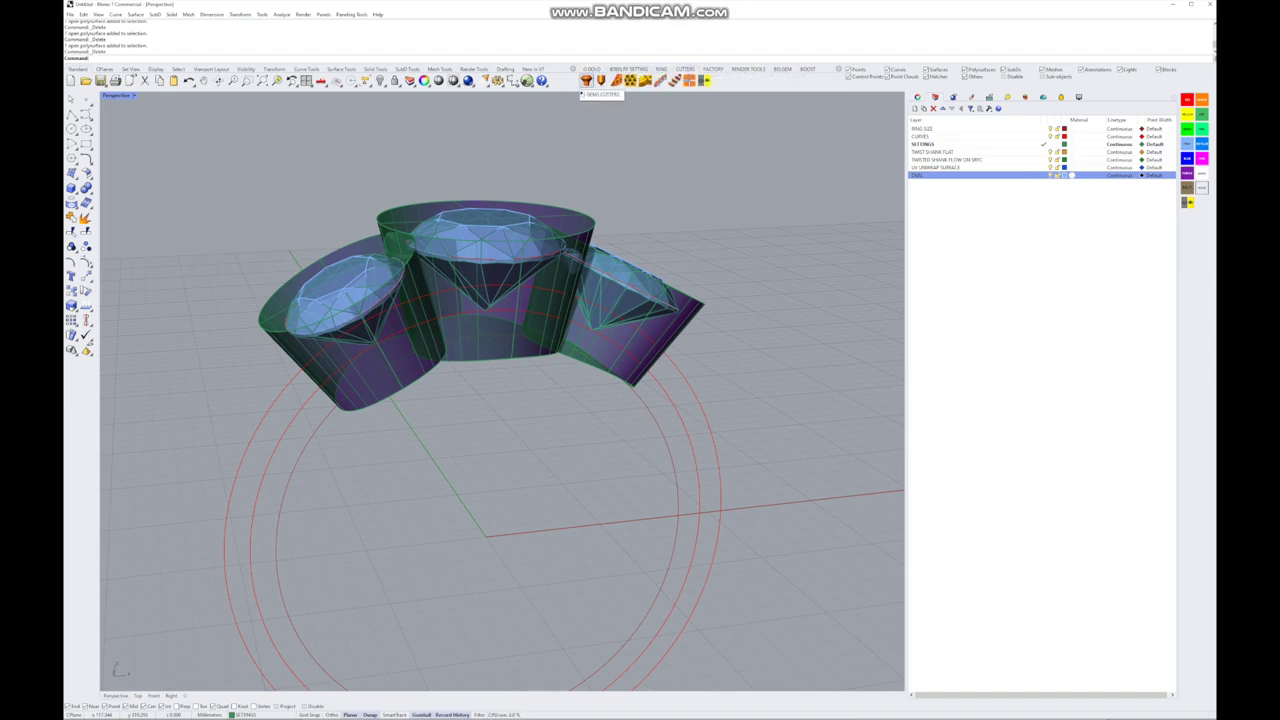
- Start the Gems Cutters tool and select the three oval stones to preview a cutter on each
left_click(586, 80)
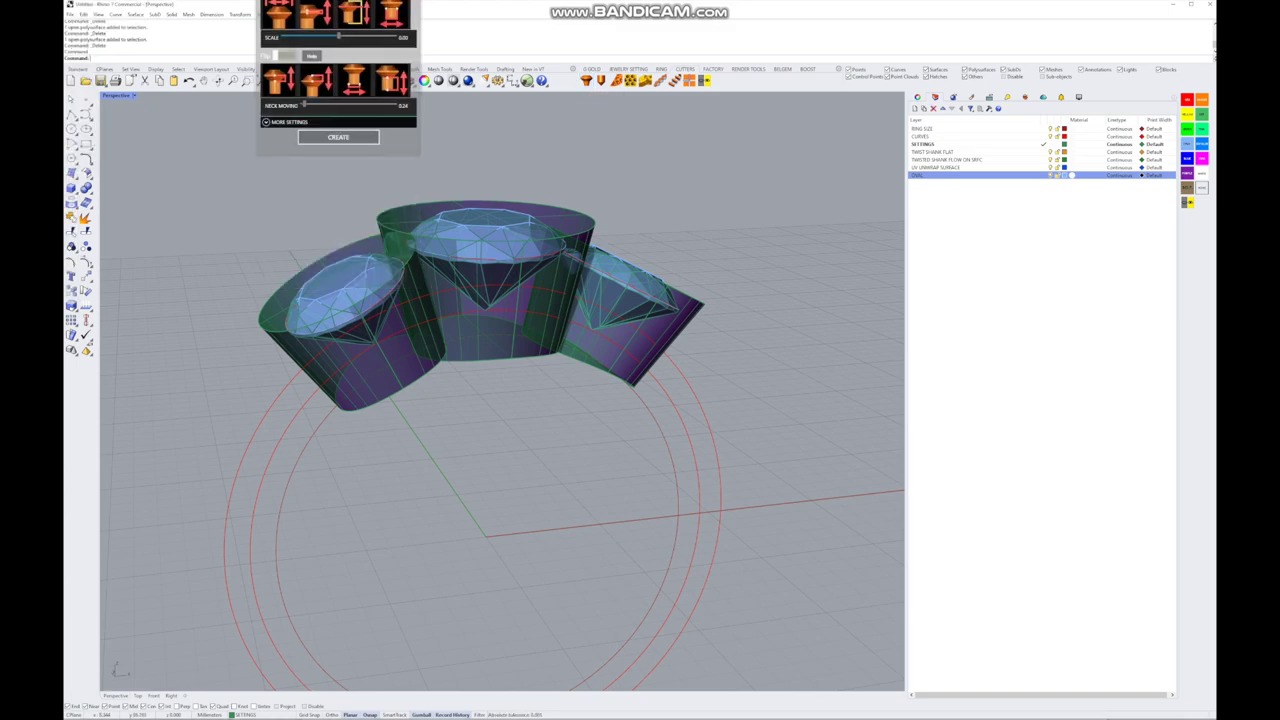
left_click(522, 240)
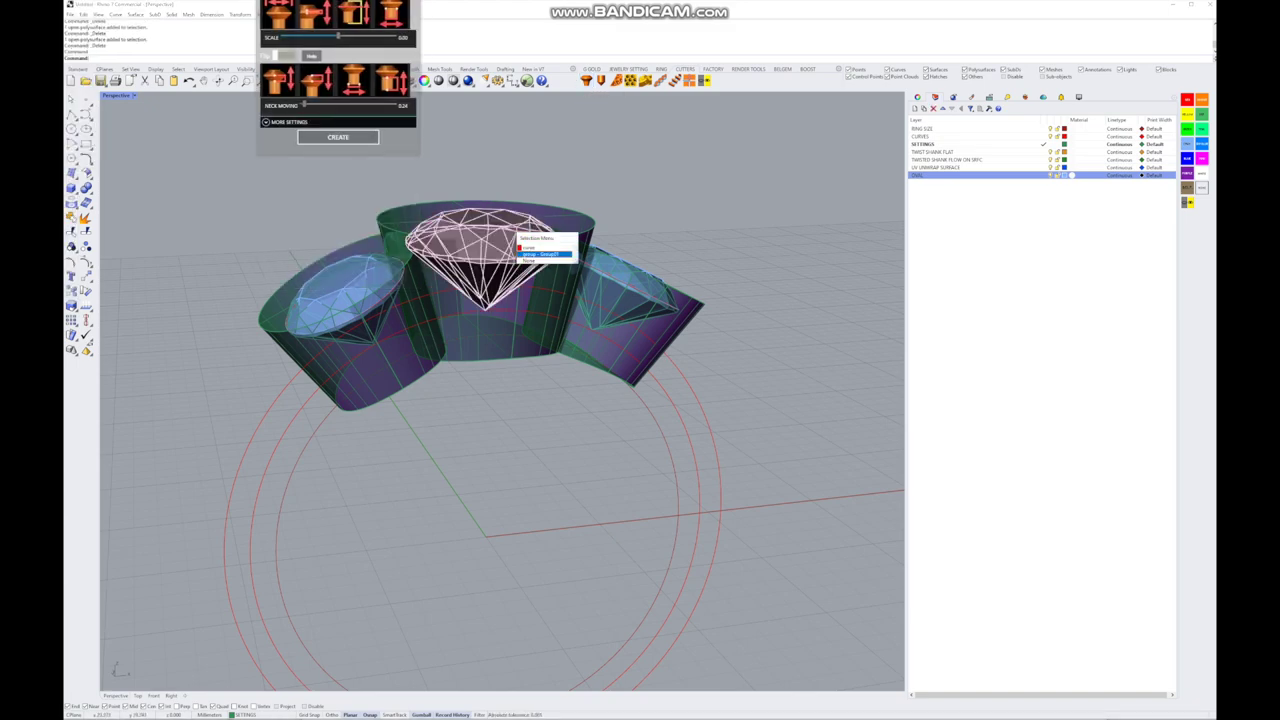
left_click(540, 247)
right_click_drag(540, 247, 570, 255)
left_click(625, 292)
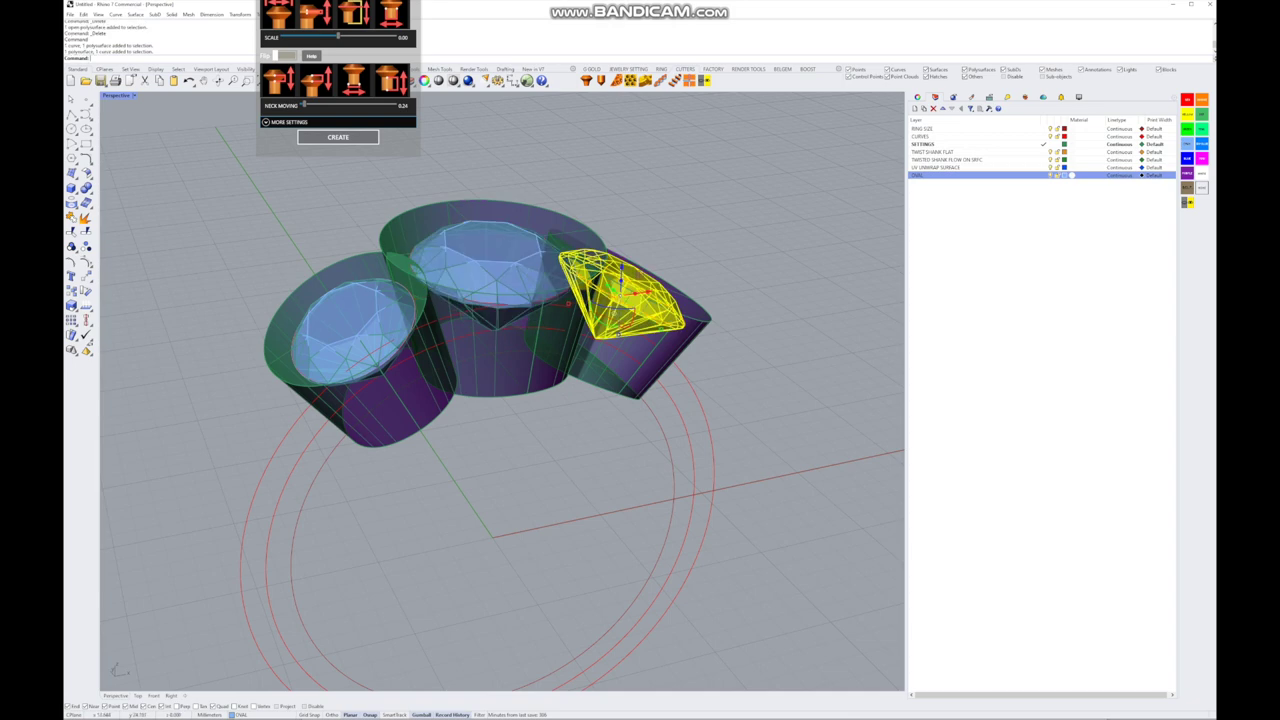
left_click(548, 264, "shift")
left_click(355, 330, "shift")
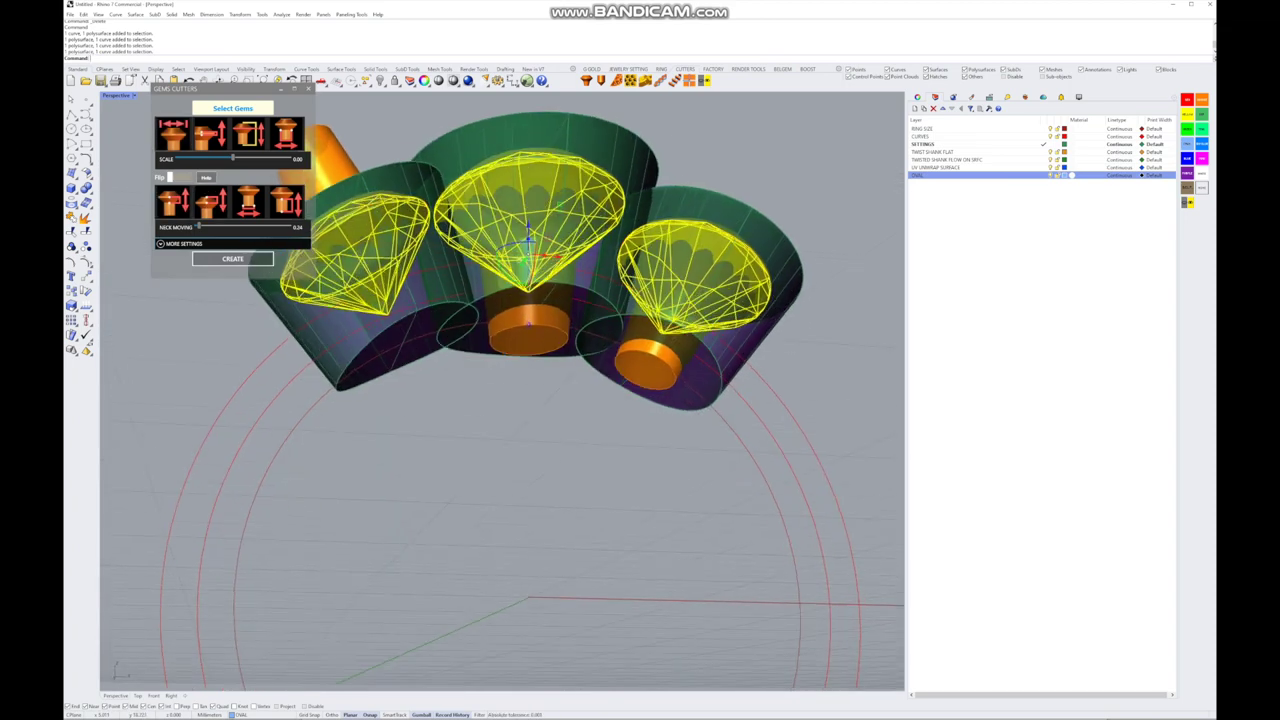
- Make OVAL the current layer and hide the SETTINGS layer to inspect the cutters around the stones
right_click_drag(500, 400, 500, 320)
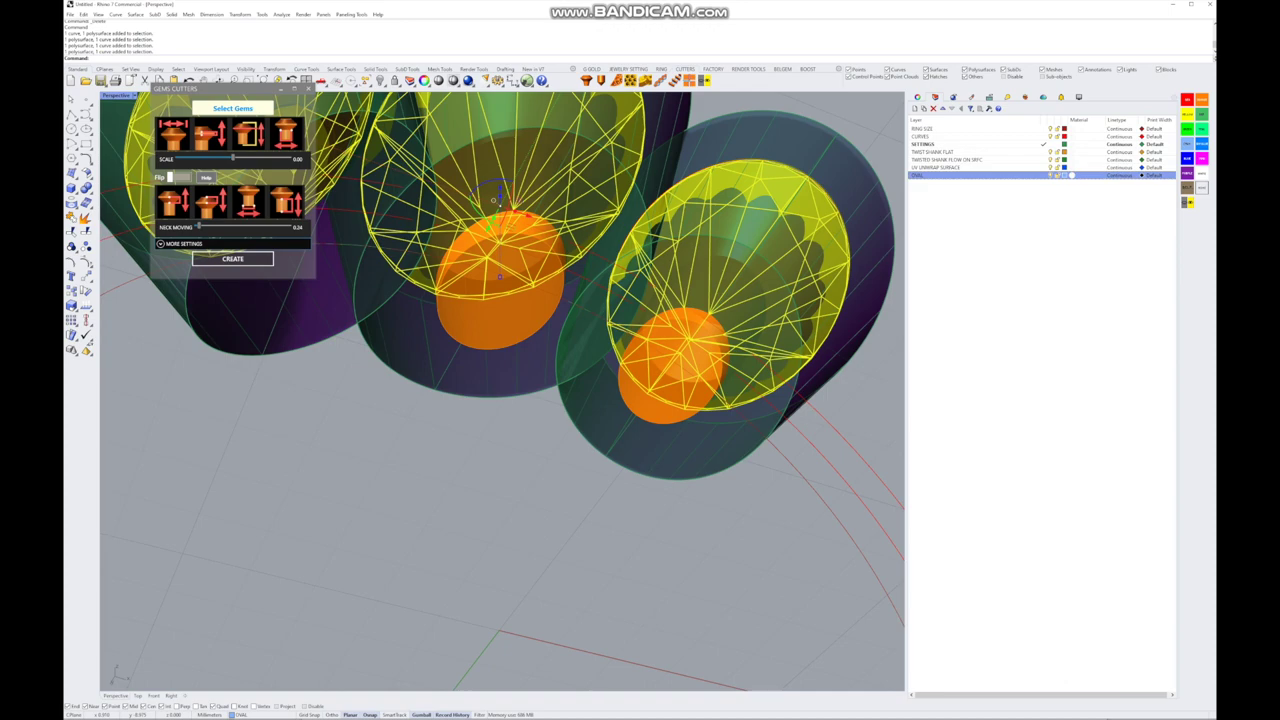
left_click(1050, 175)
right_click_drag(500, 330, 475, 385)
scroll(502, 391, "up", 3)
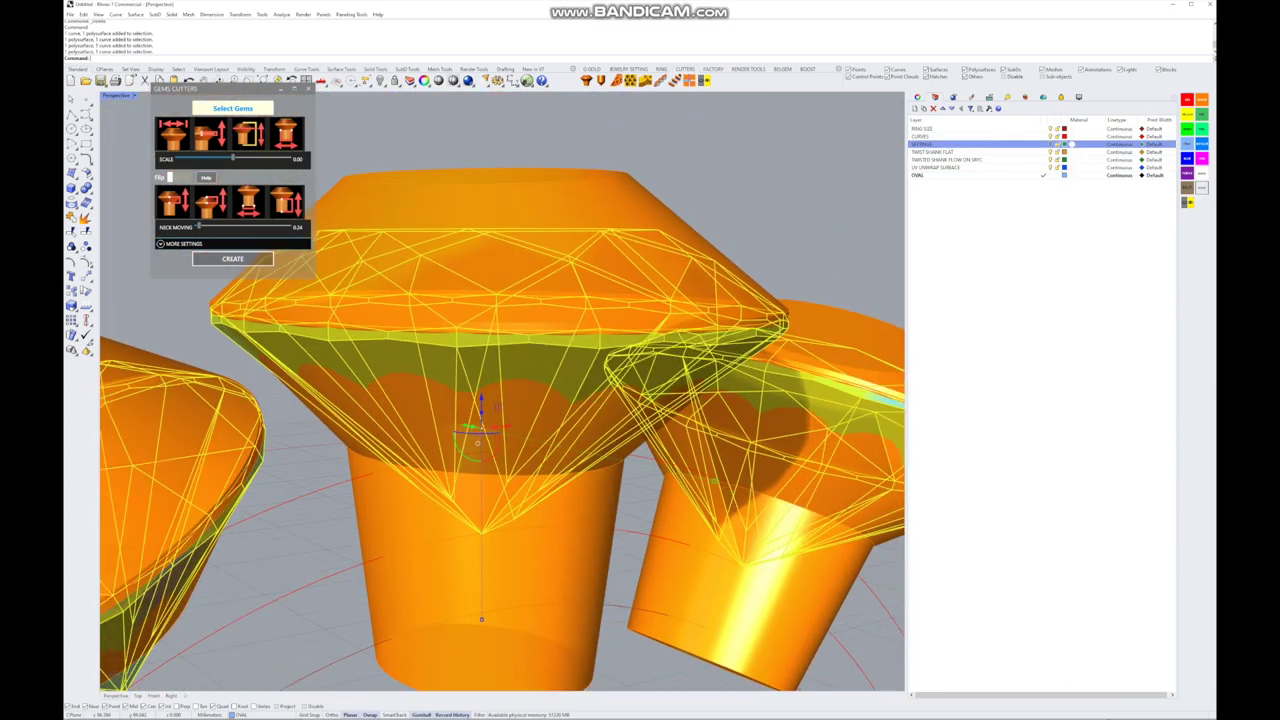
- Set the gem cutters' scale to 0.03 and their Z offset to 0.05
left_click_drag(232, 158, 236, 158)
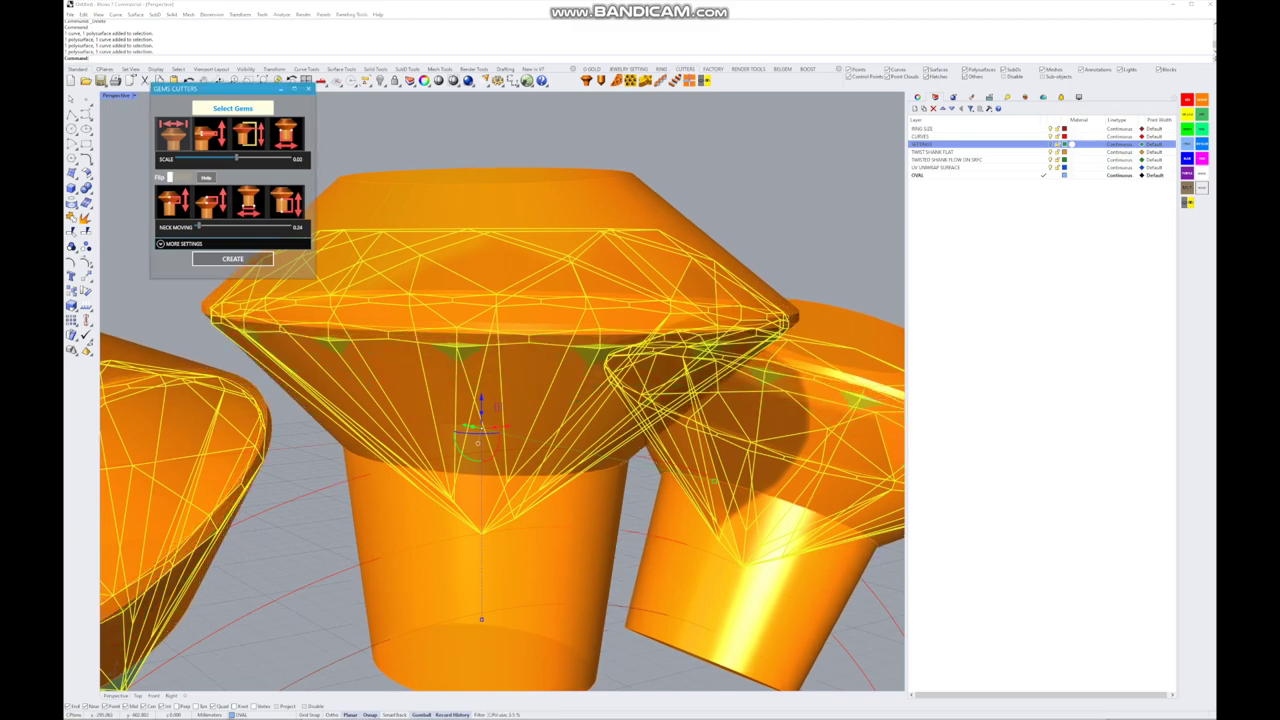
left_click(204, 132)
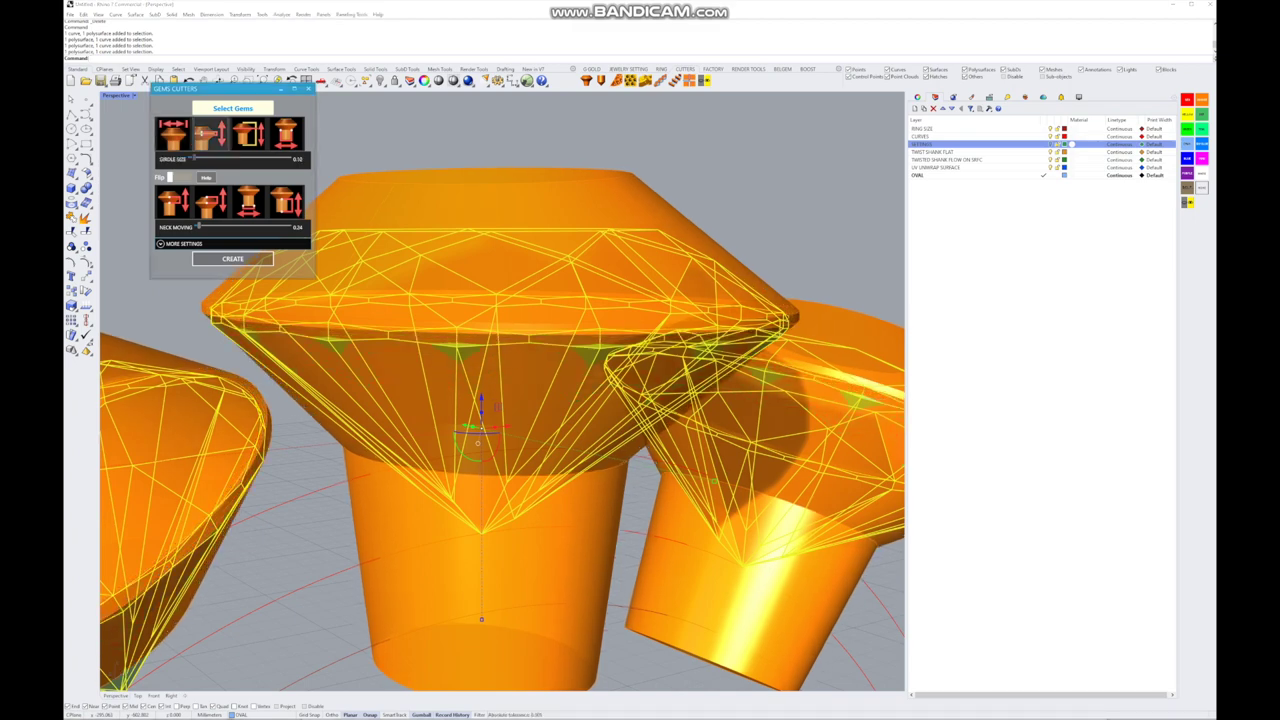
left_click(248, 133)
left_click_drag(213, 158, 217, 158)
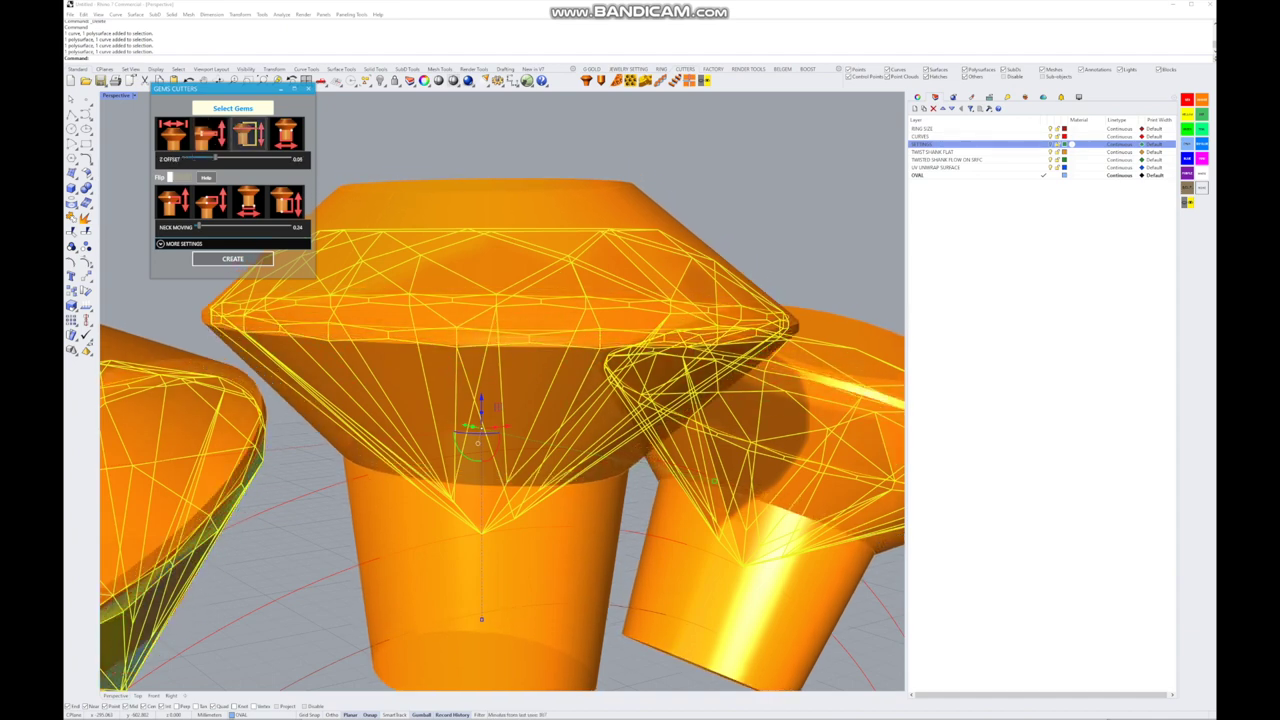
left_click(172, 133)
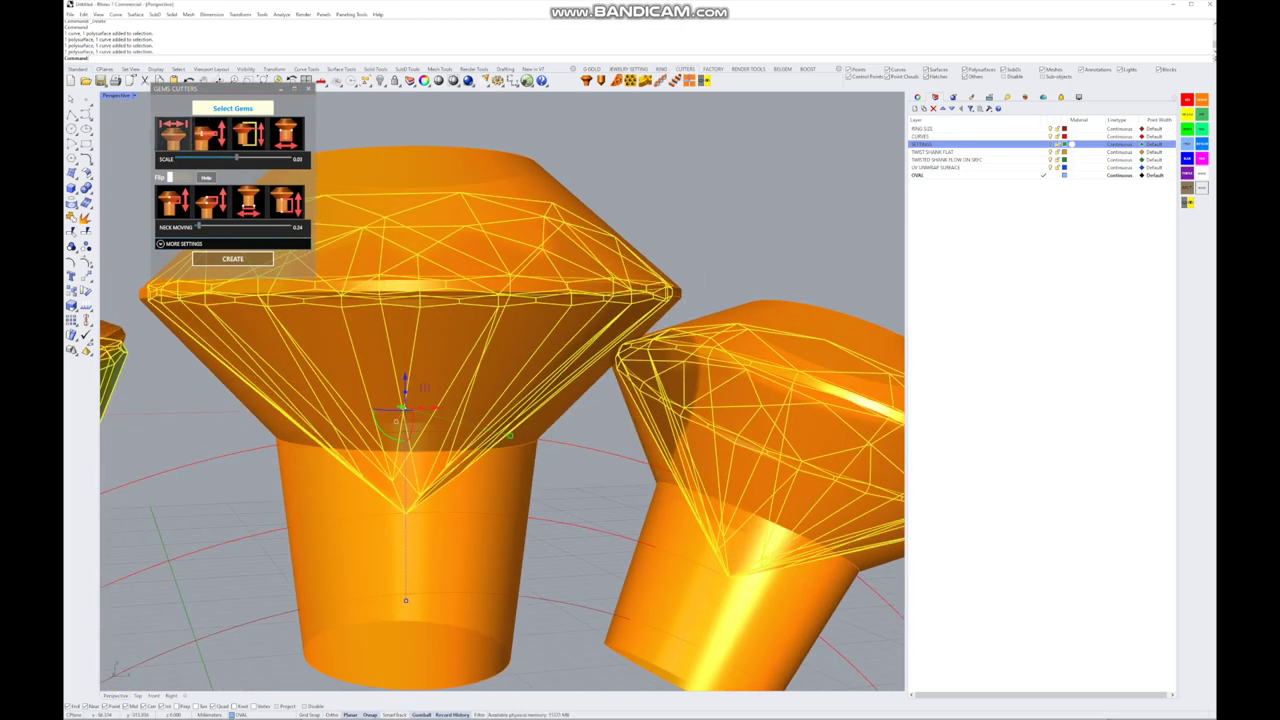
left_click_drag(237, 158, 234, 158)
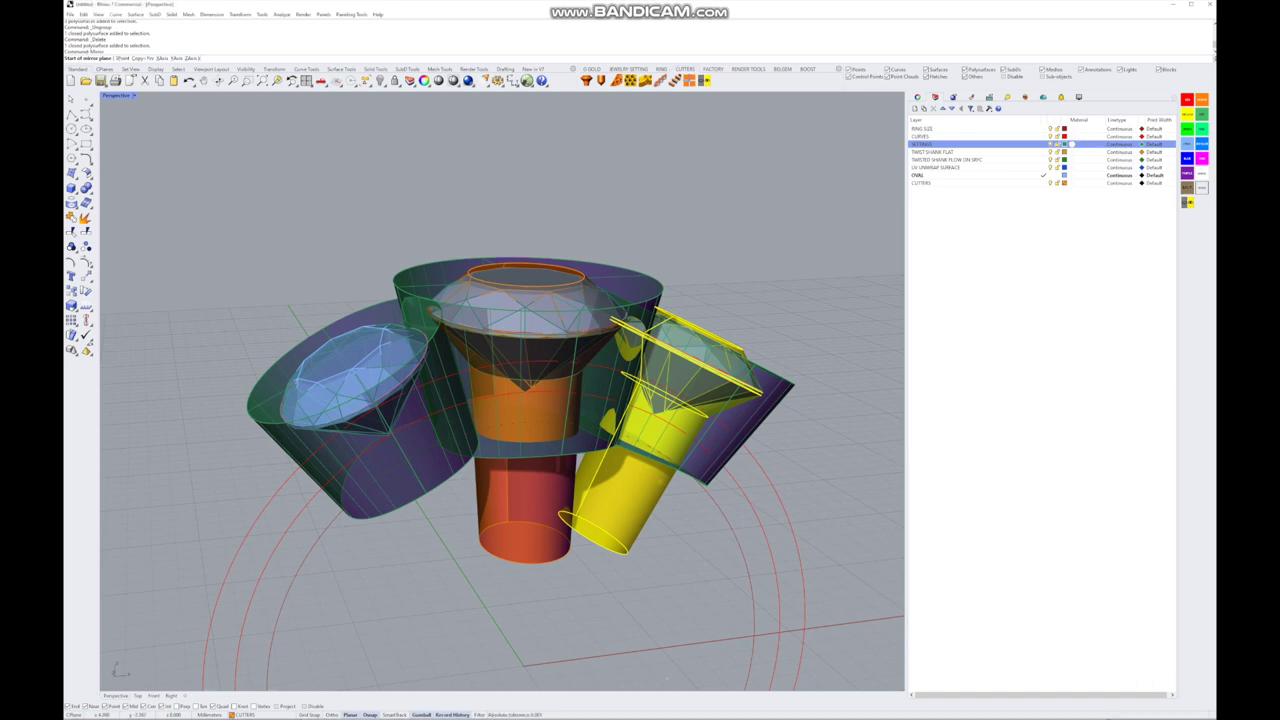
- Mirror the side stone's cutter across the origin onto the opposite side stone
type("0")
key("Return")
left_click(522, 664)
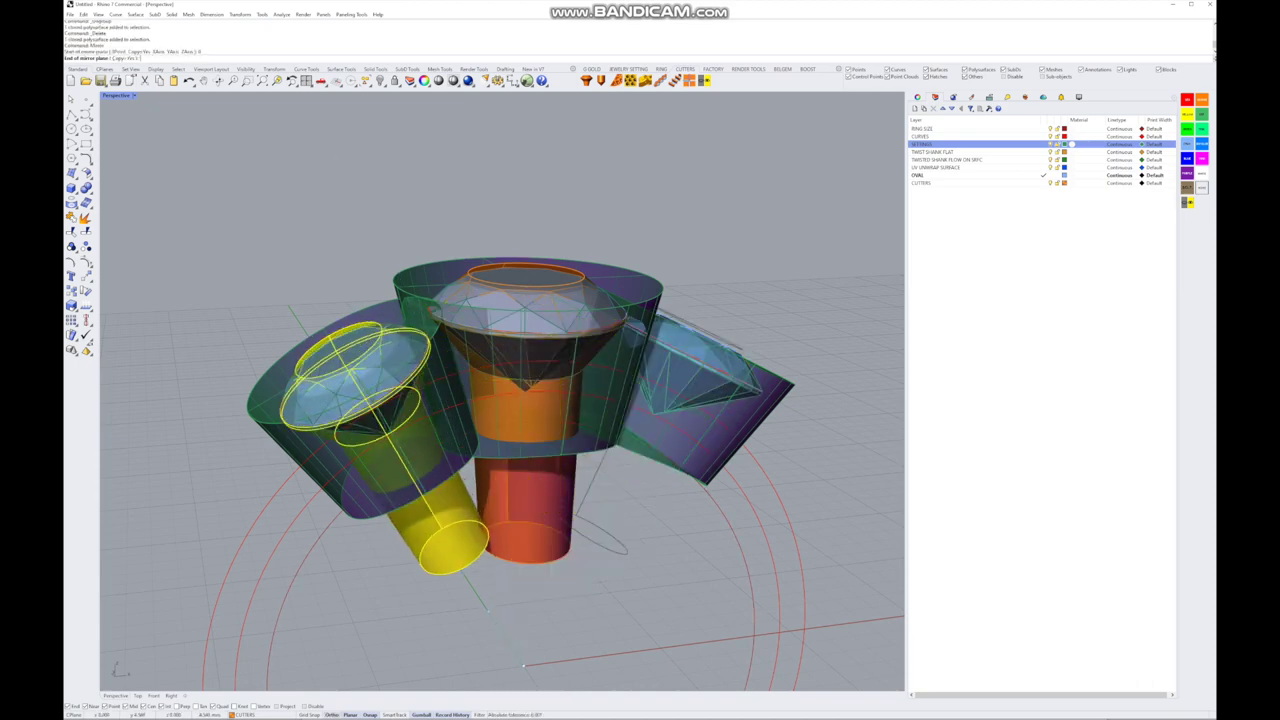
left_click(480, 600)
right_click_drag(480, 600, 500, 570)
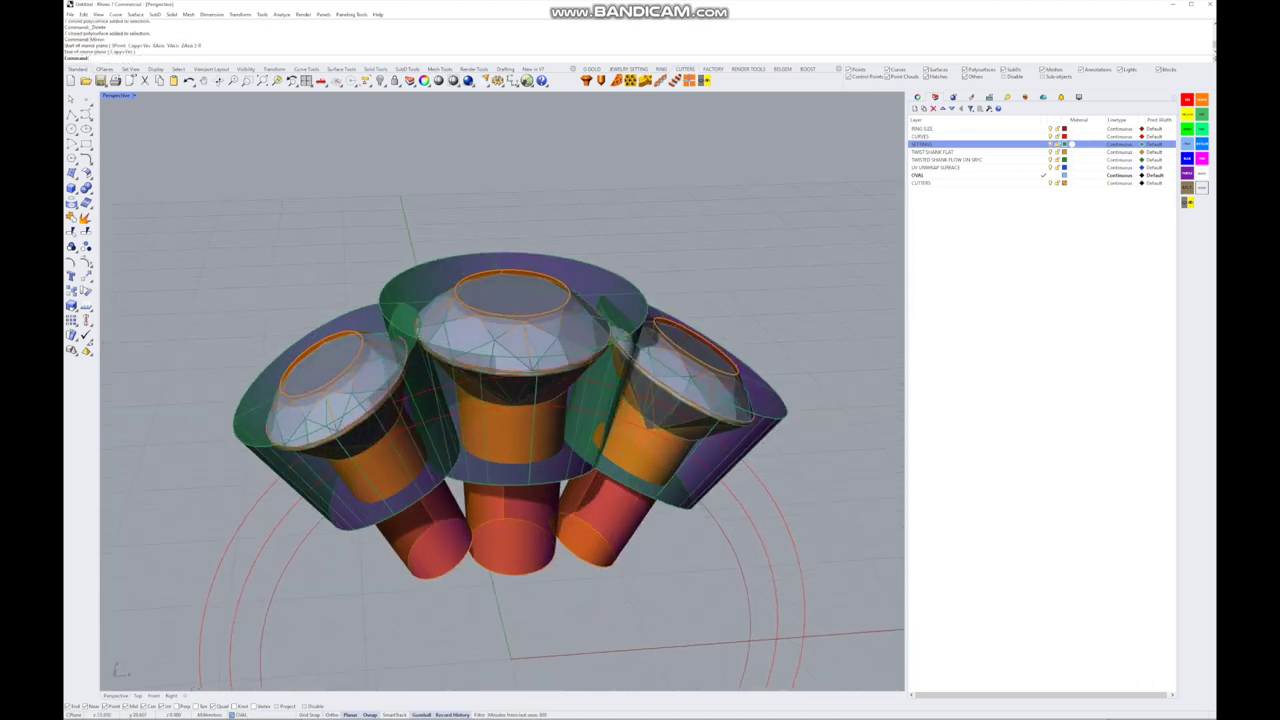
left_click(690, 430)
left_click(86, 190)
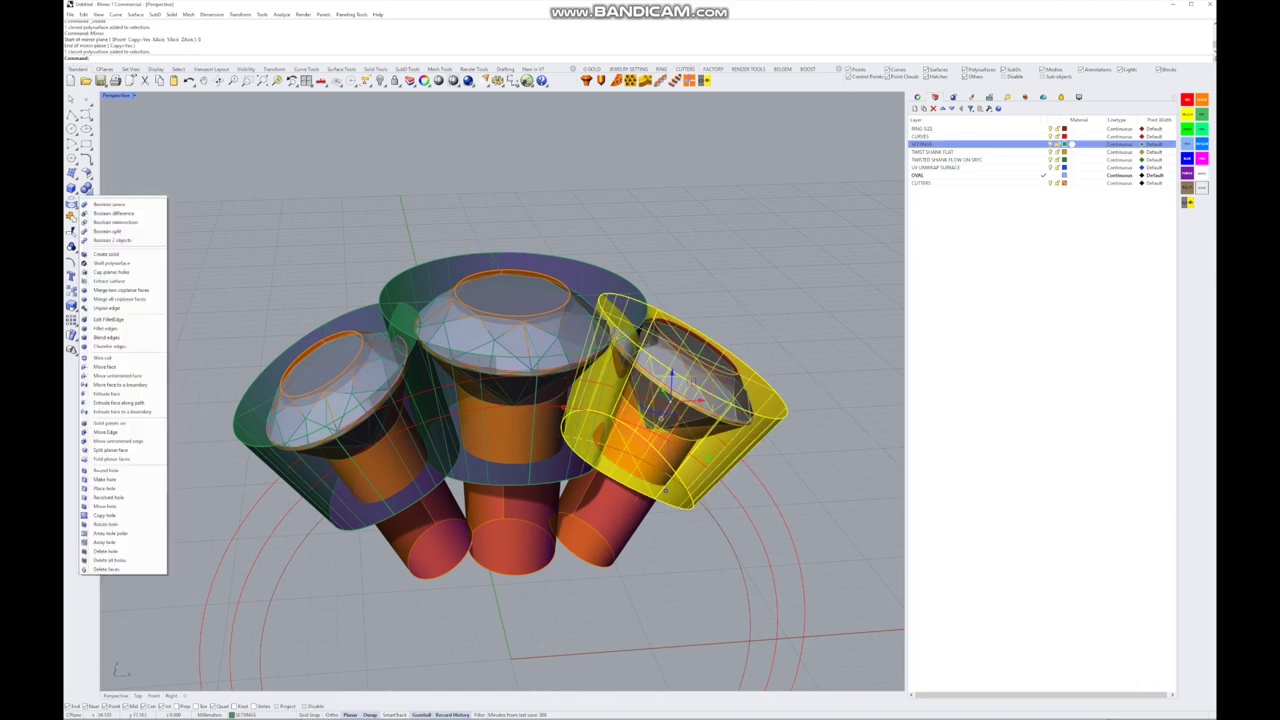
key("Escape")
key("Escape")
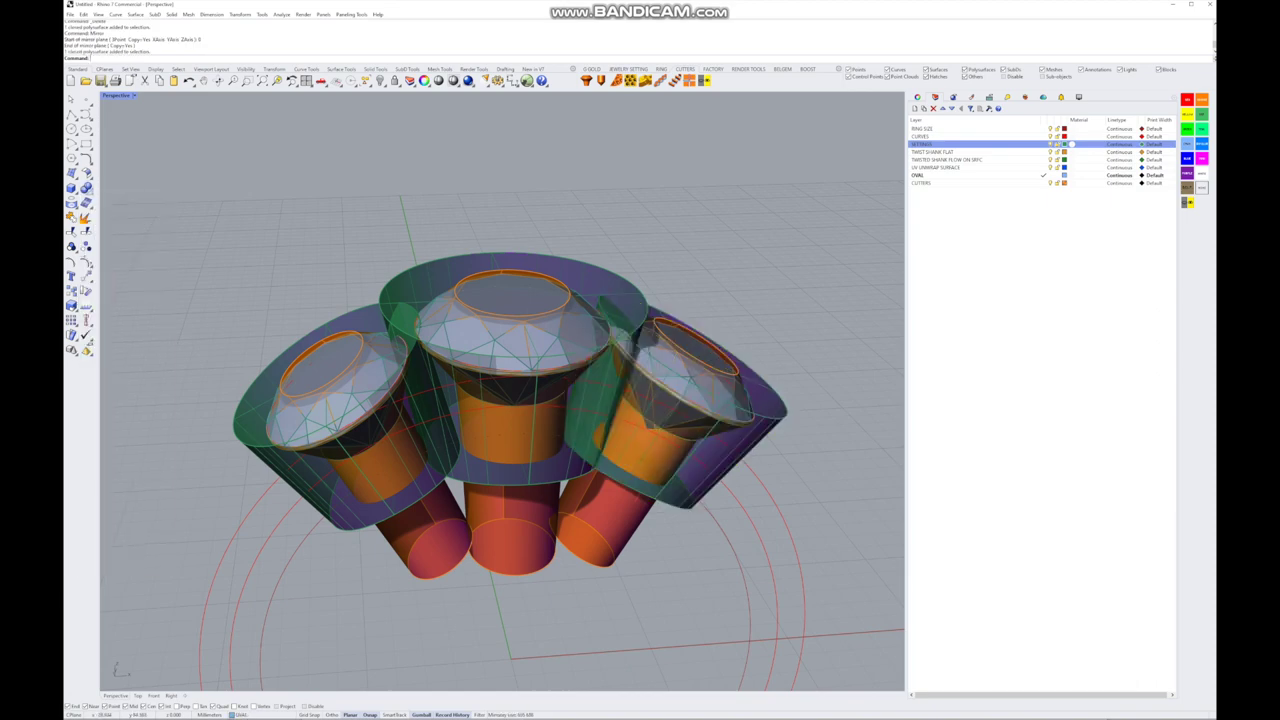
- Subtract the three gem cutters from the three oval settings with Boolean Difference
left_click(86, 188)
left_click(115, 217)
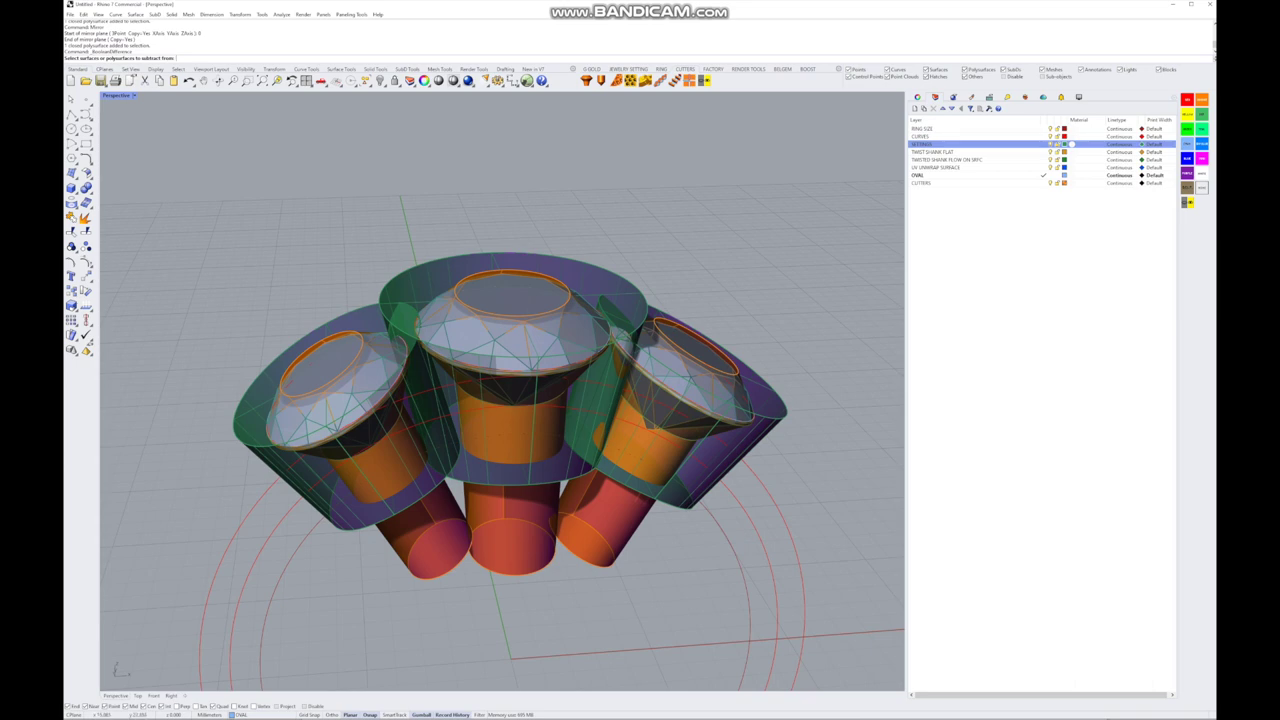
left_click(760, 420)
left_click(600, 280)
left_click(260, 420)
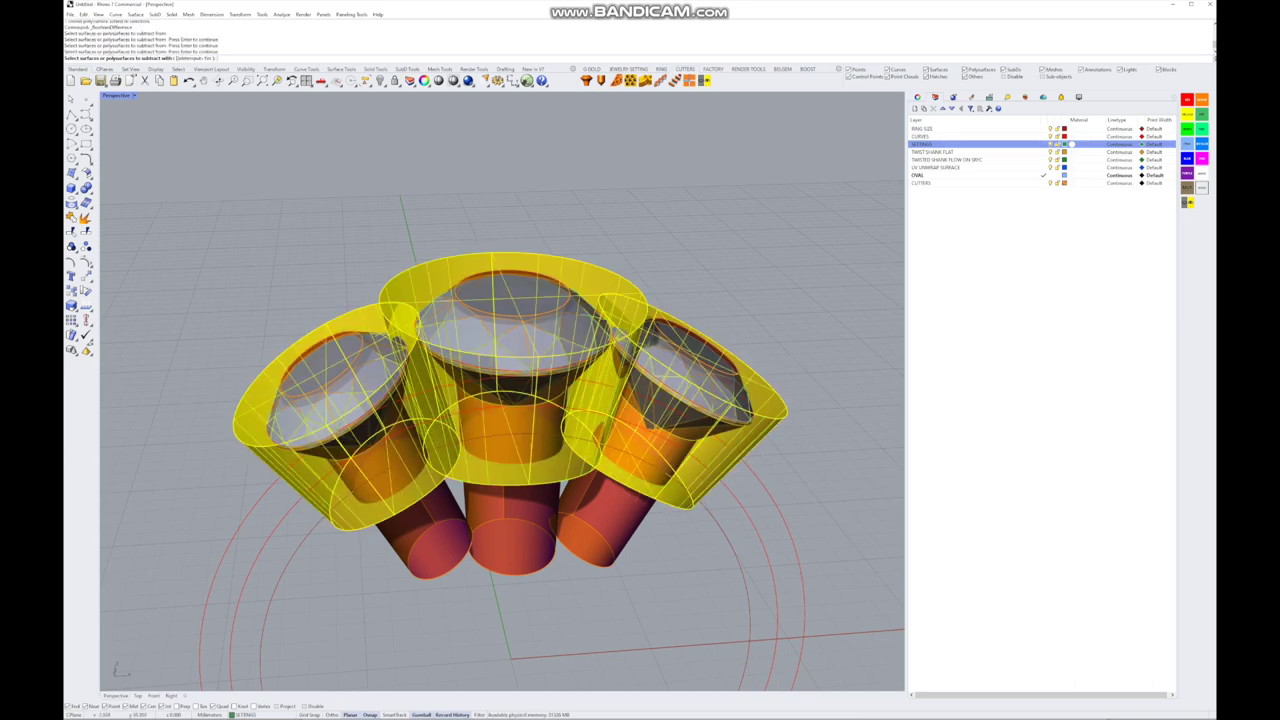
key("Return")
left_click(371, 357)
left_click(400, 355)
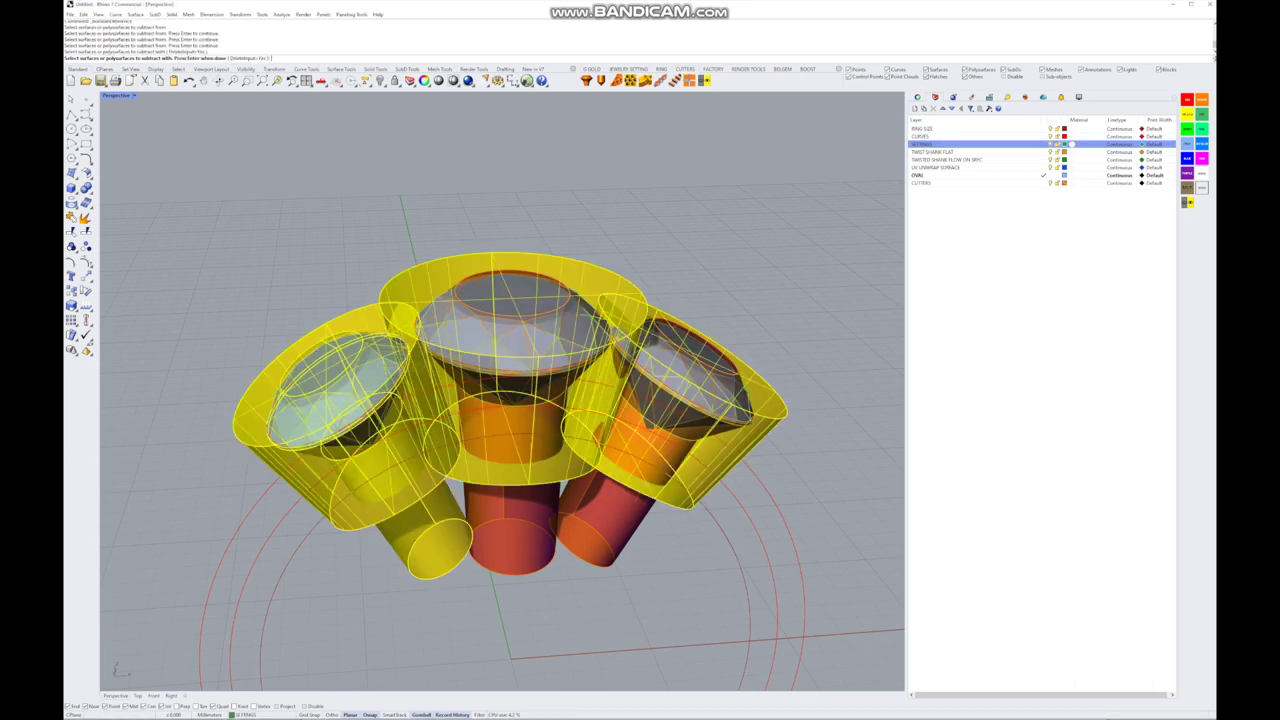
left_click(512, 450)
left_click(482, 316)
left_click(508, 332)
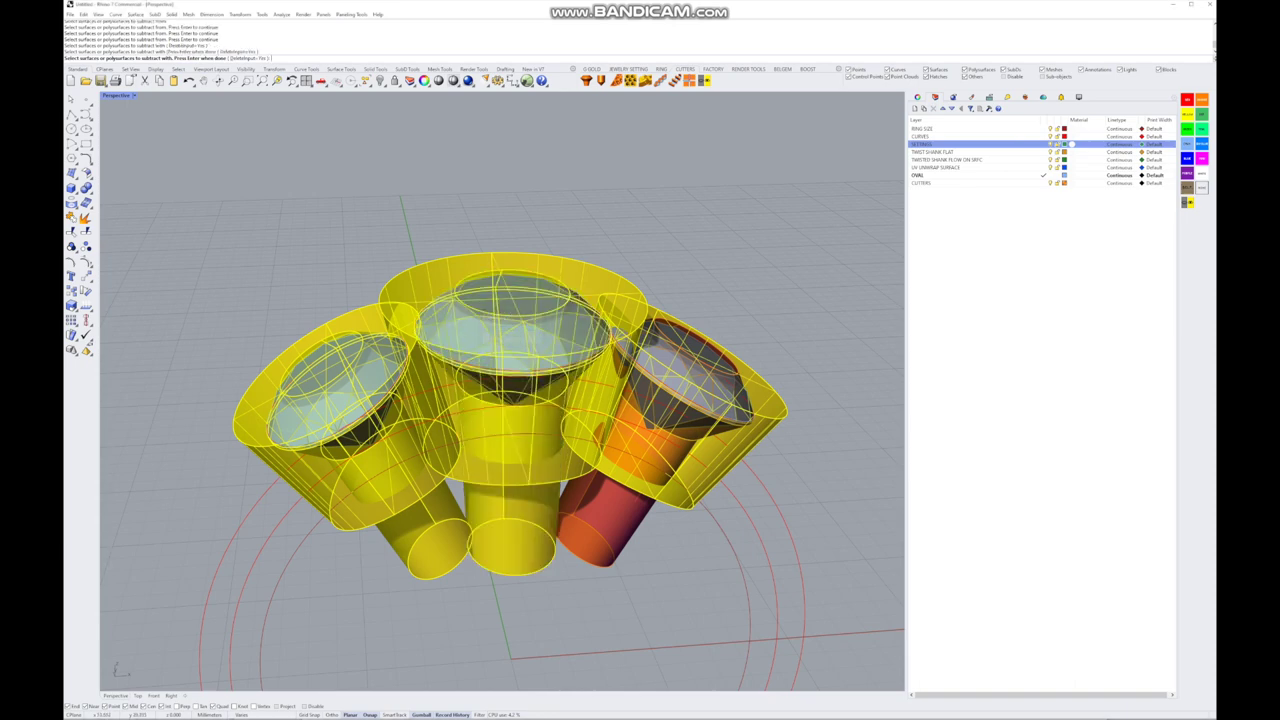
left_click(694, 360)
left_click(716, 380)
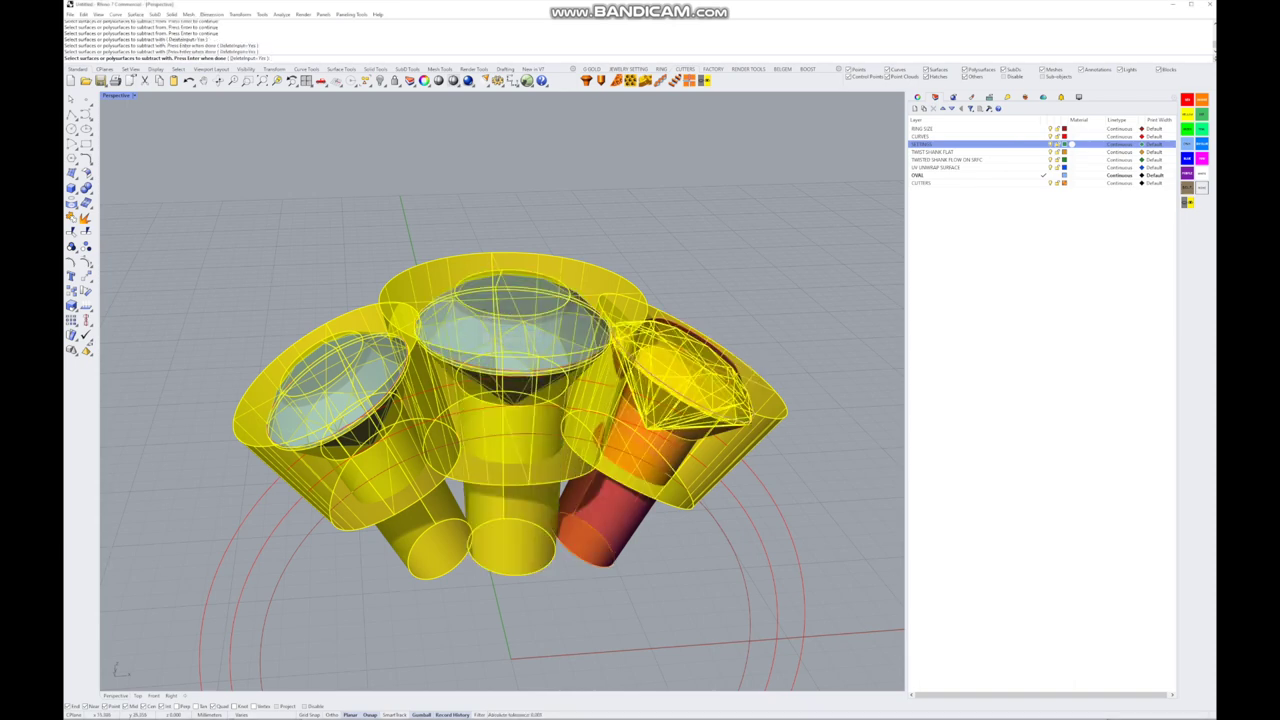
key("Return")
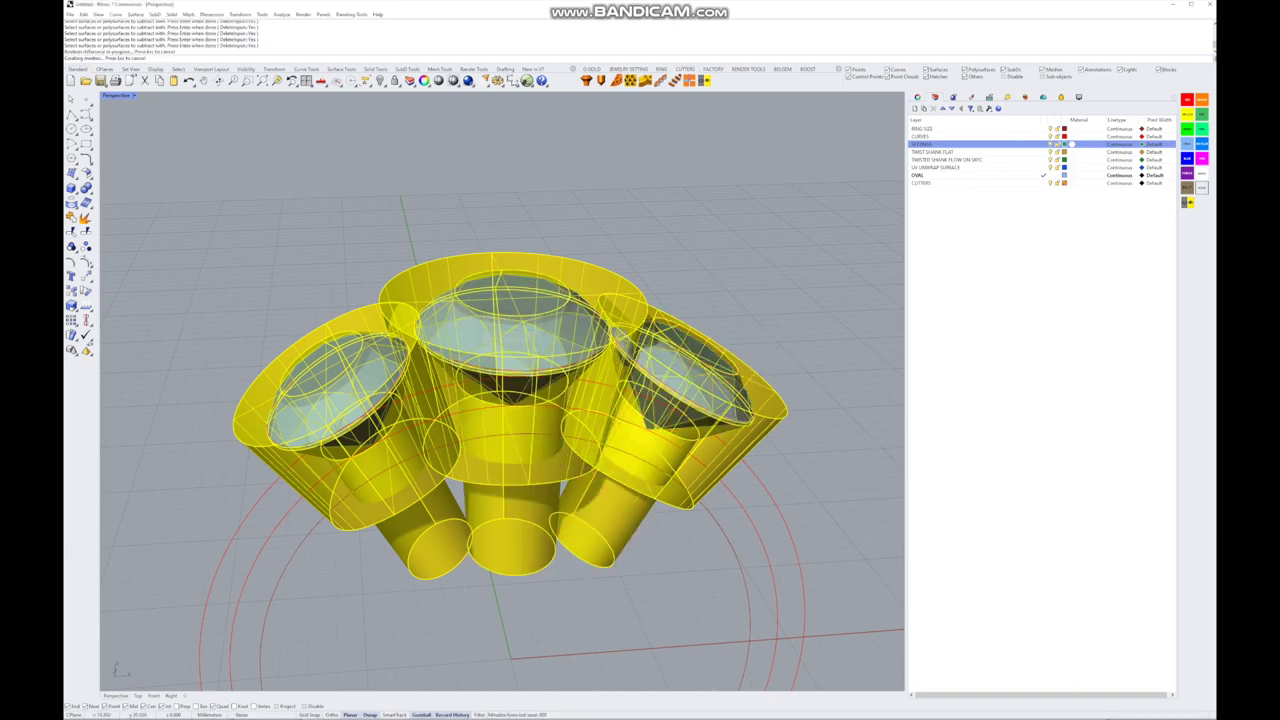
key("Return")
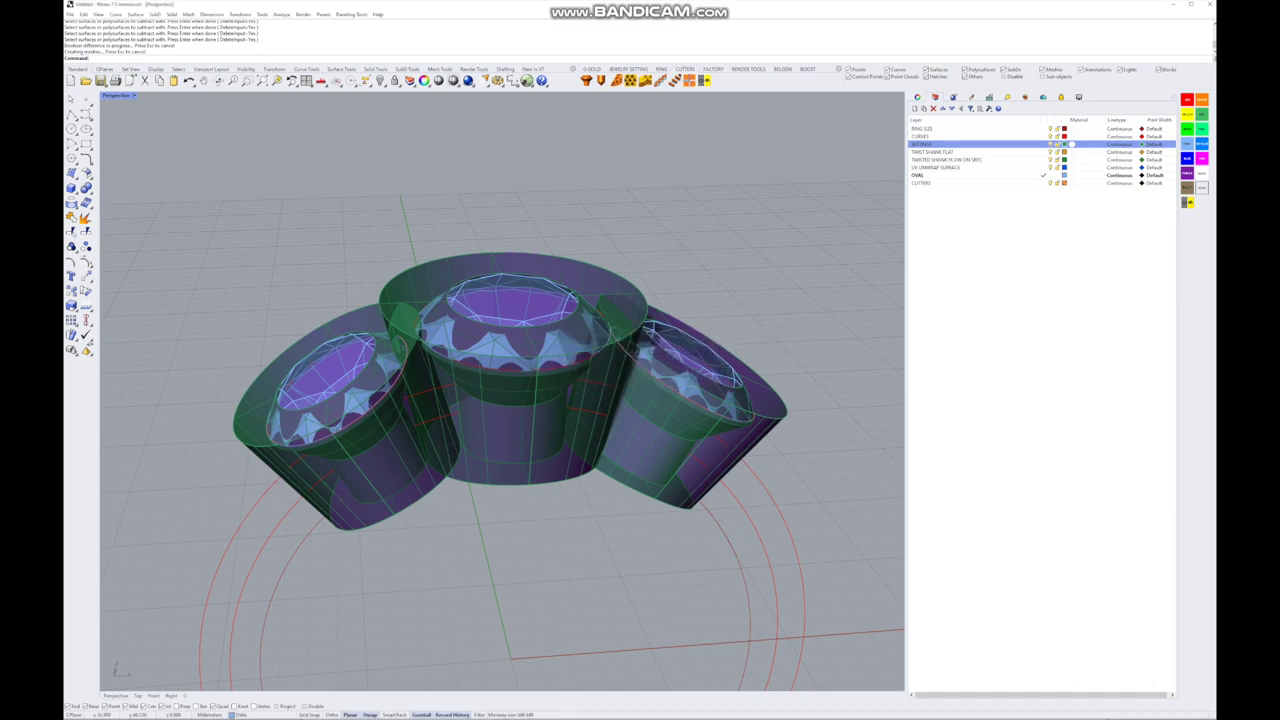
- Switch the Perspective view to Shaded display and inspect the cut settings from above
left_click(134, 95)
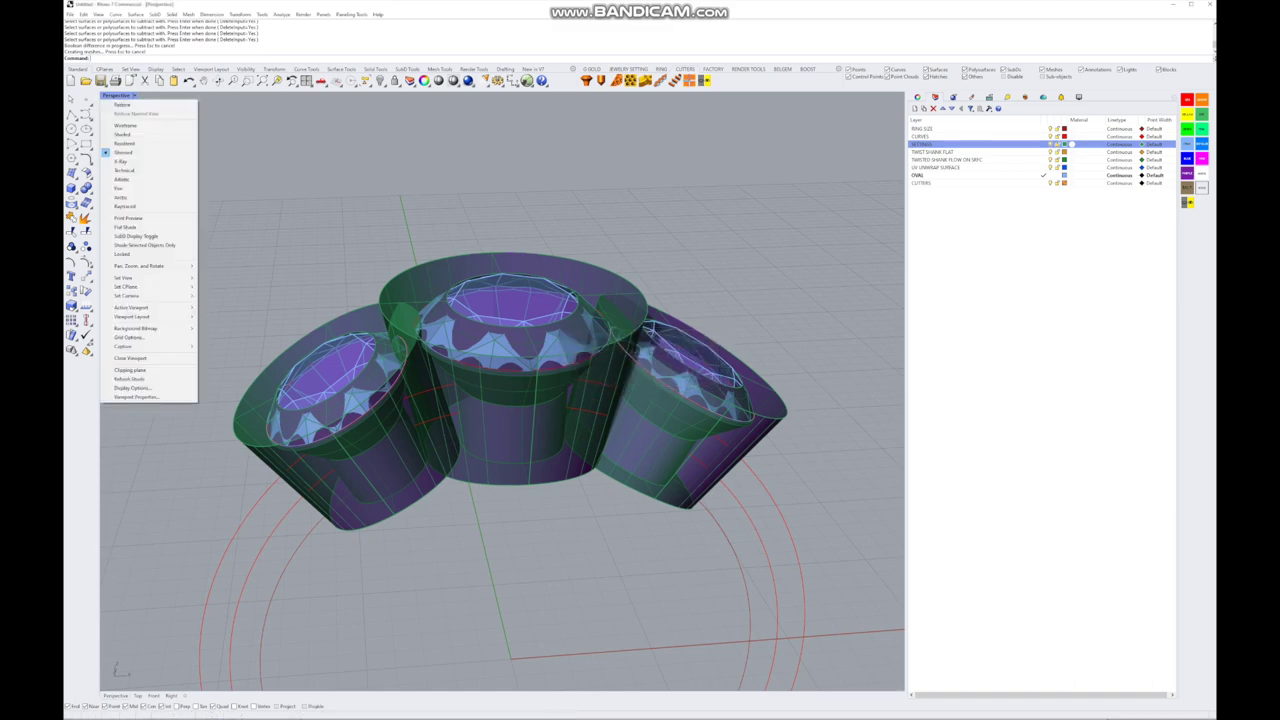
left_click(122, 134)
mouse_move(450, 350)
right_mouse_down()
mouse_move(450, 430)
mouse_move(450, 300)
mouse_move(450, 380)
mouse_move(470, 380)
mouse_move(420, 360)
mouse_move(430, 300)
right_mouse_up()
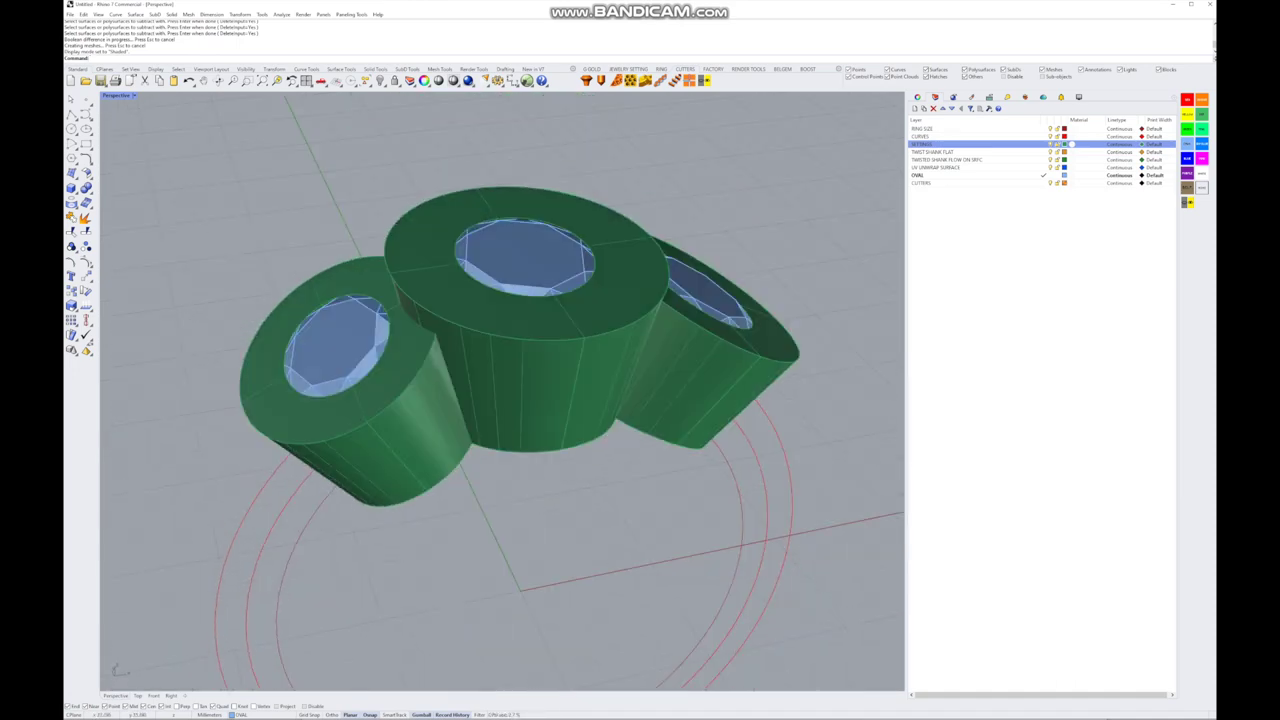
- Make UV UNWRAP SURFACE the current layer and hide the OVAL layer, keeping the CUTTERS layer colour
left_click(1043, 167)
left_click(1050, 175)
left_click(1064, 183)
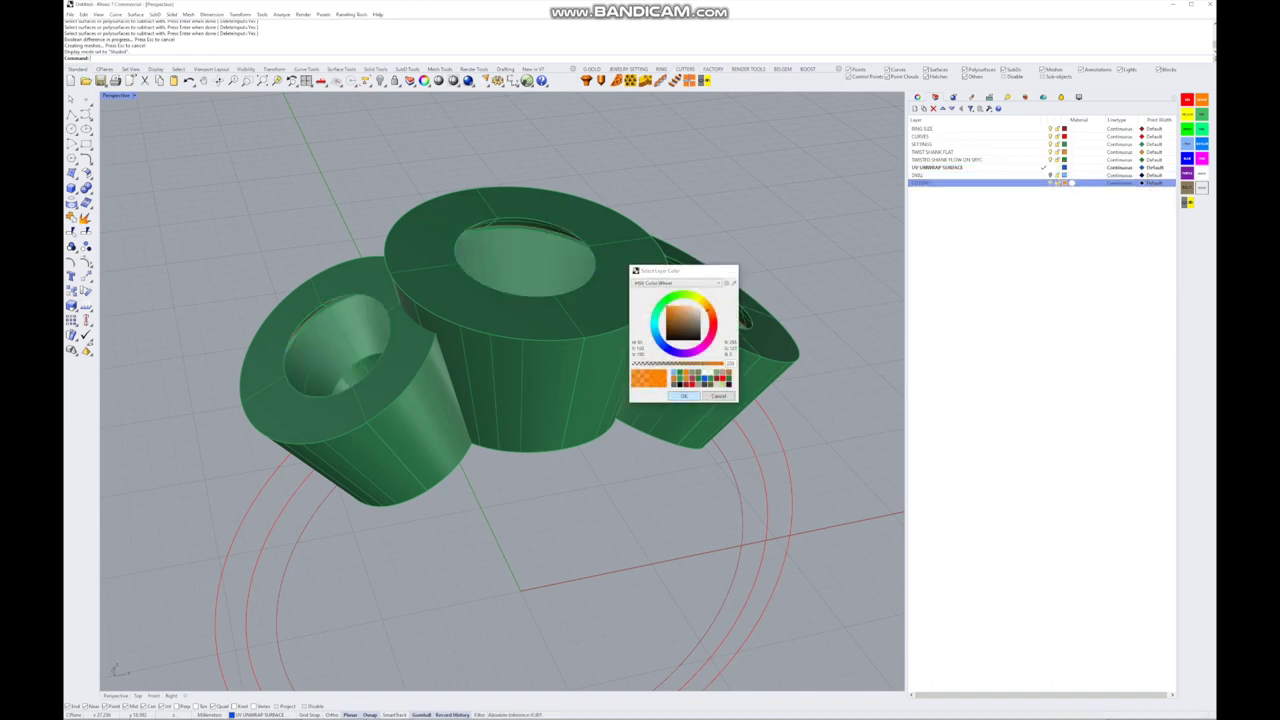
left_click(683, 396)
right_click_drag(683, 396, 700, 362)
- Chamfer the upper inner opening edges of all three settings with a distance of 0.3 mm
left_click(86, 188)
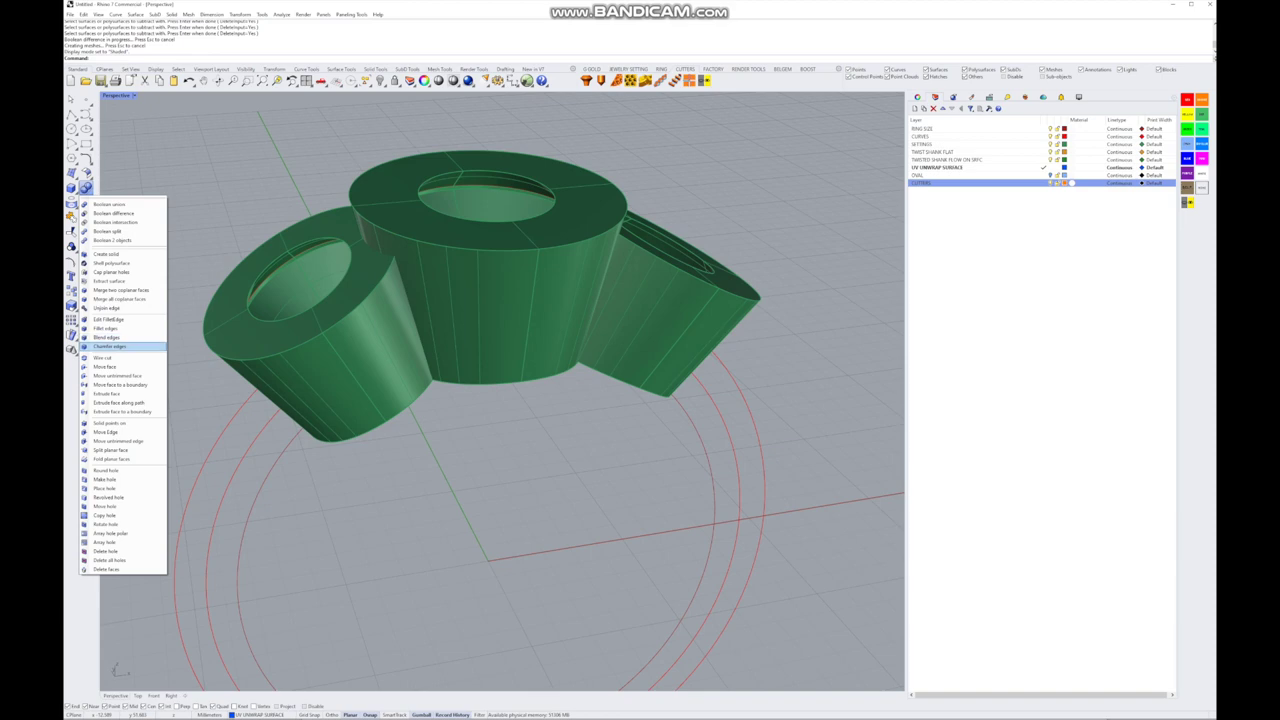
left_click(110, 346)
left_click(300, 245)
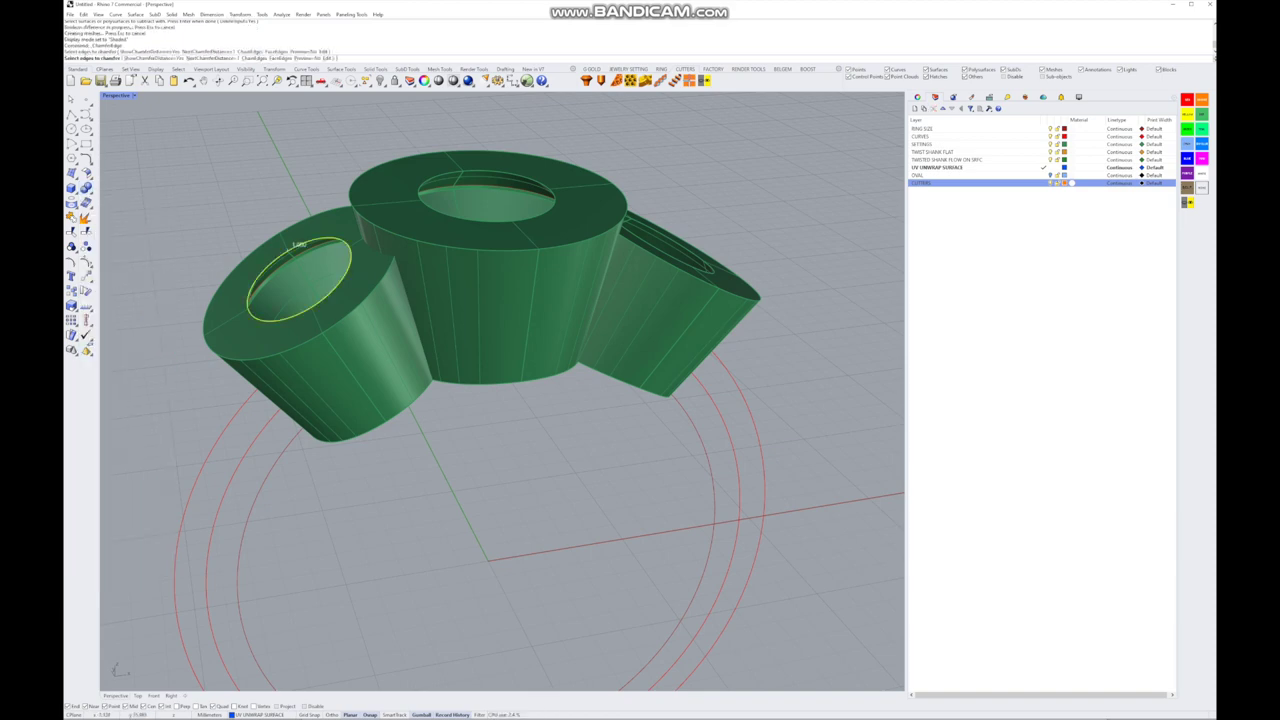
left_click(445, 172)
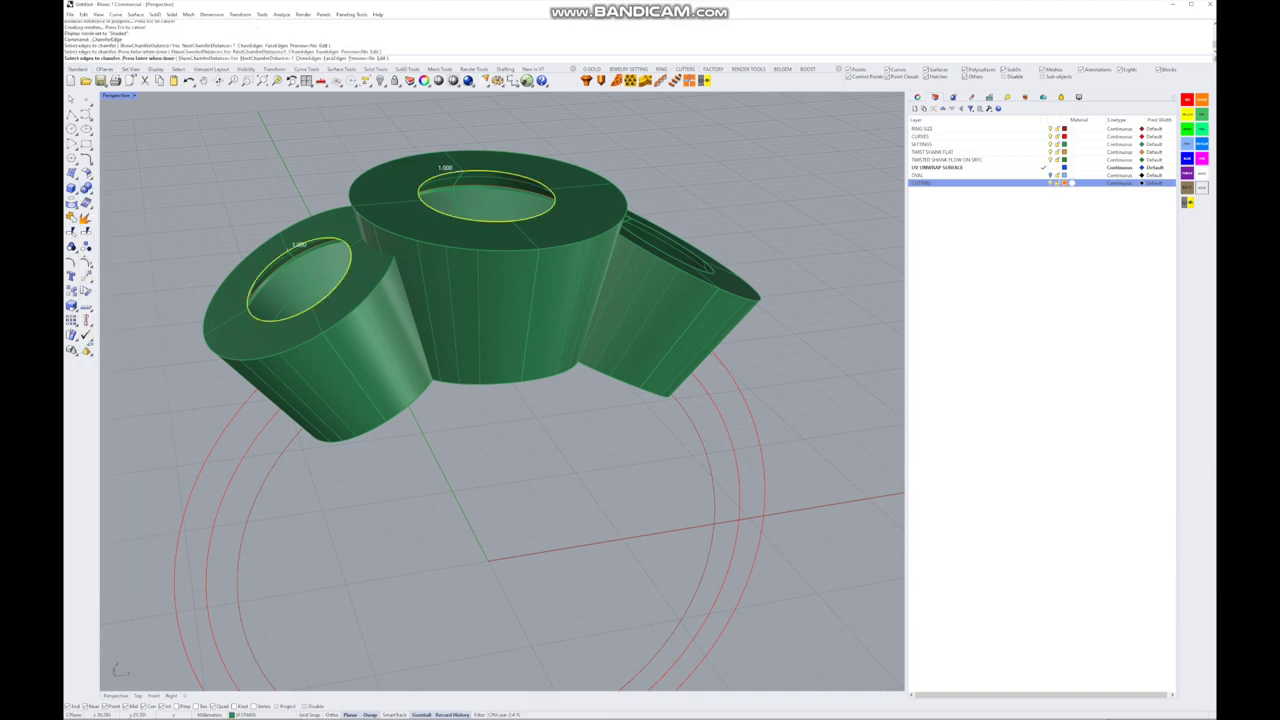
left_click(690, 262)
right_click_drag(690, 262, 400, 330)
key("Return")
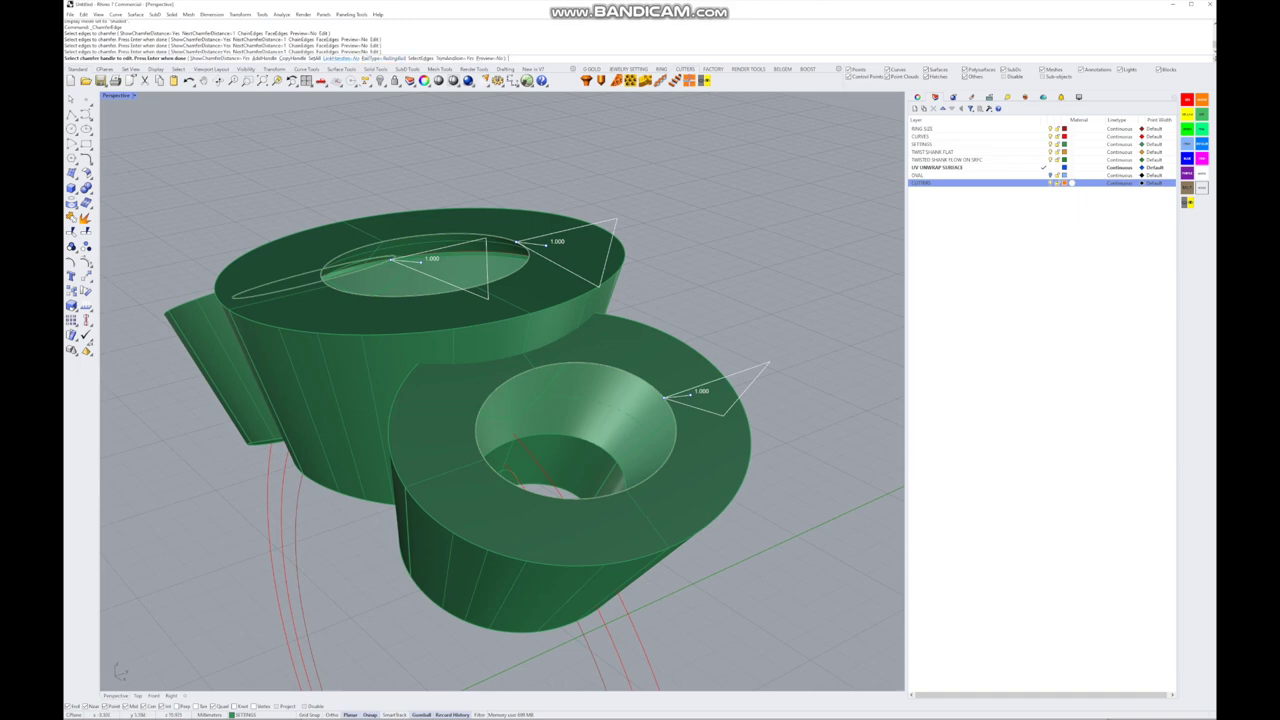
key("s")
key("Return")
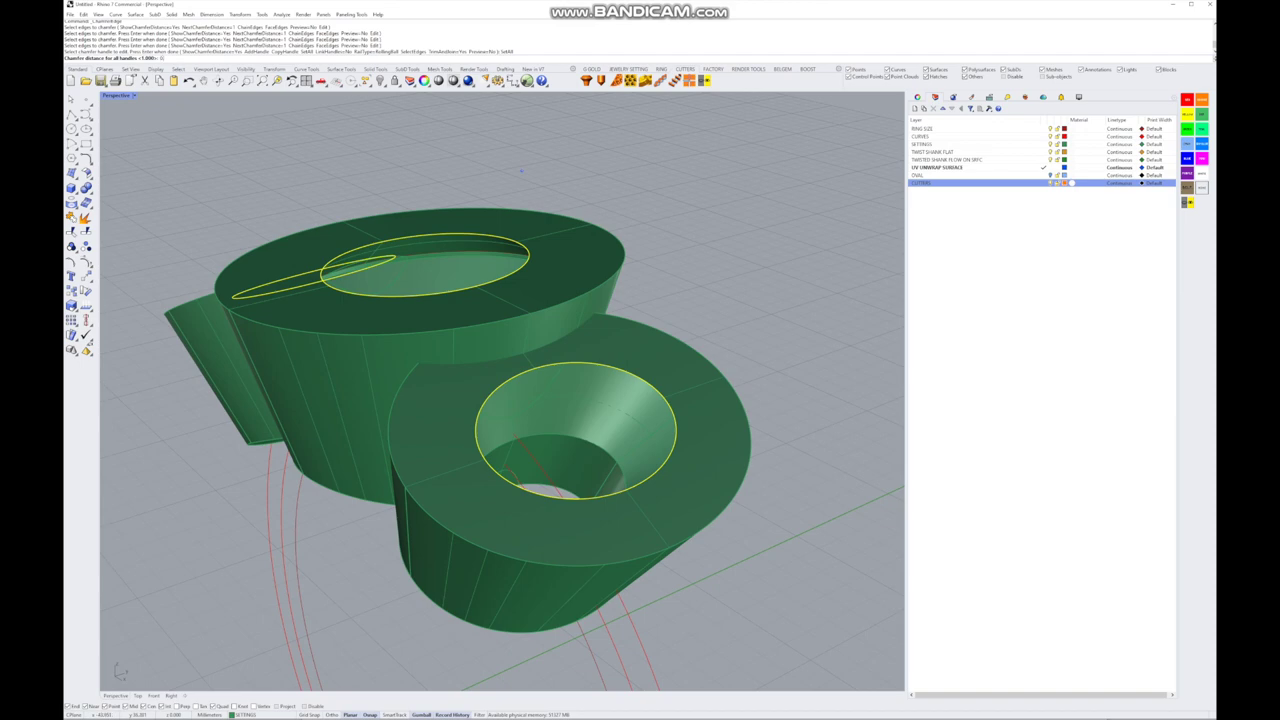
type("0.3")
key("Return")
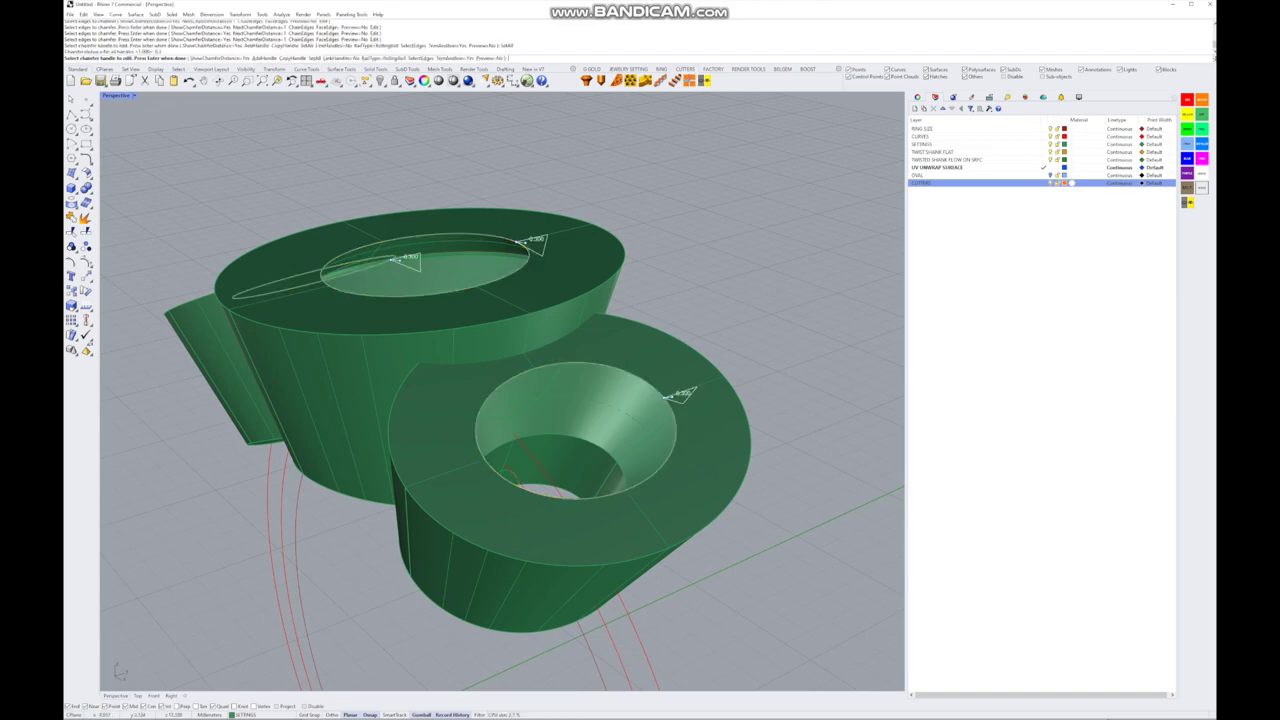
key("Return")
- Show the OVAL layer again and check how the stones sit in the chamfered settings
right_click_drag(500, 400, 630, 368)
scroll(500, 390, "up", 3)
left_click(1050, 175)
left_click(1050, 175)
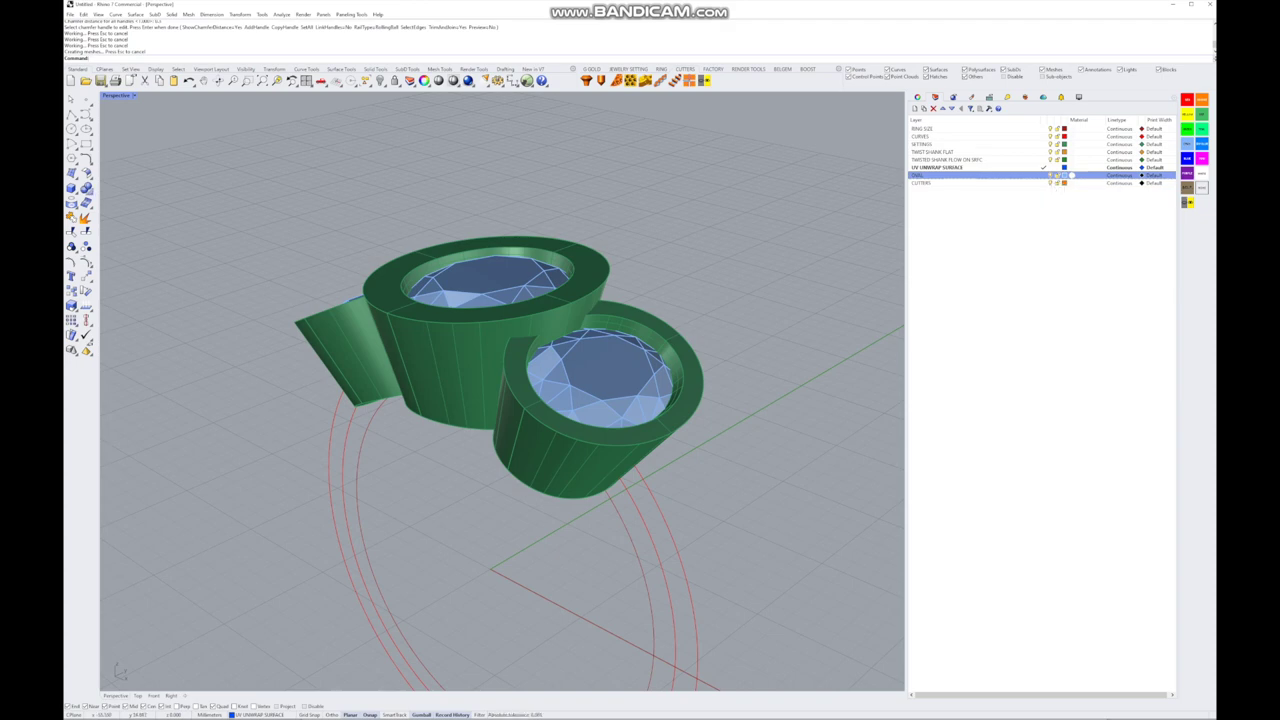
- Try to fillet the outer upper rims of all three settings with a radius of 0.25 mm
left_click(86, 188)
left_click(110, 328)
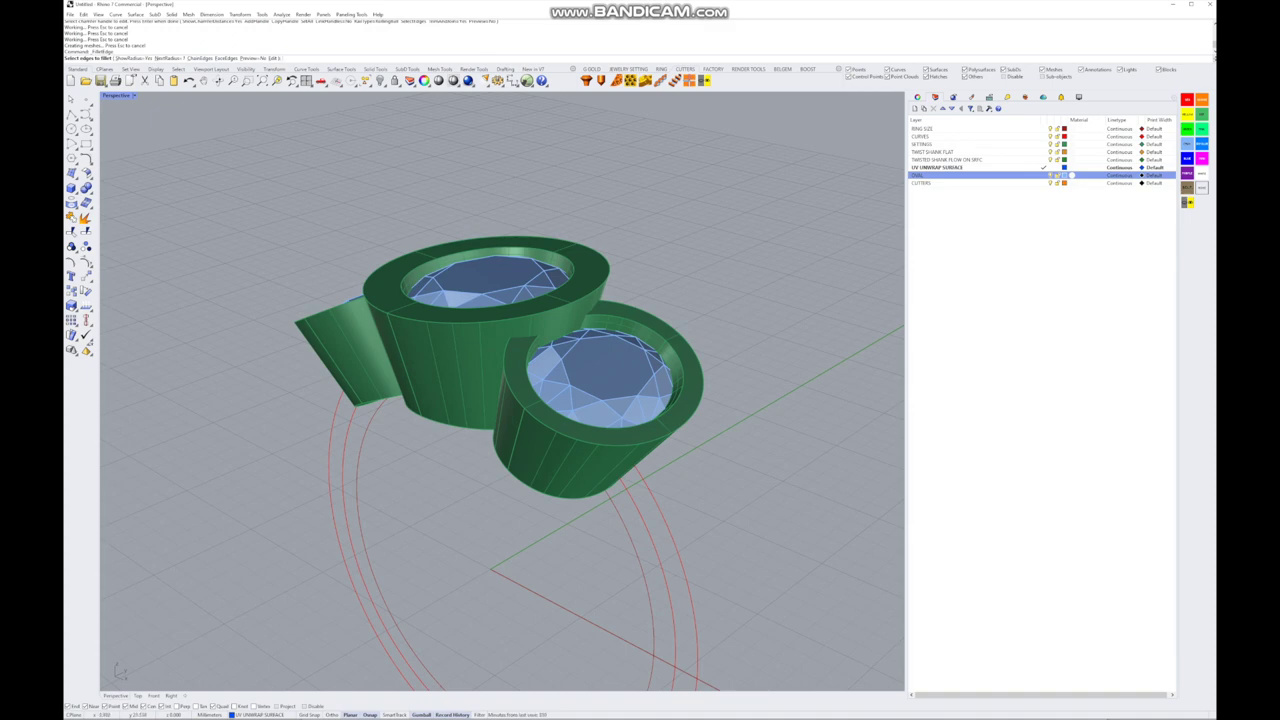
left_click(636, 426)
left_click(545, 312)
left_click(565, 318)
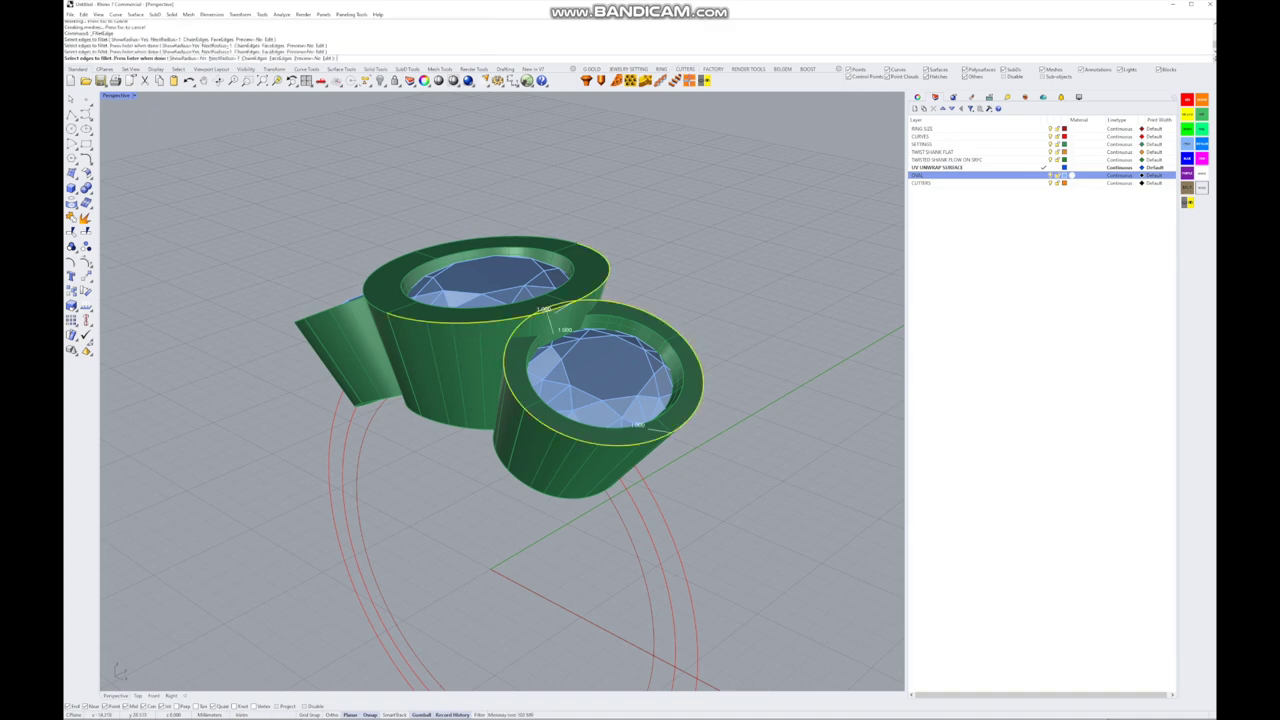
left_click(441, 267)
right_click_drag(600, 450, 390, 450)
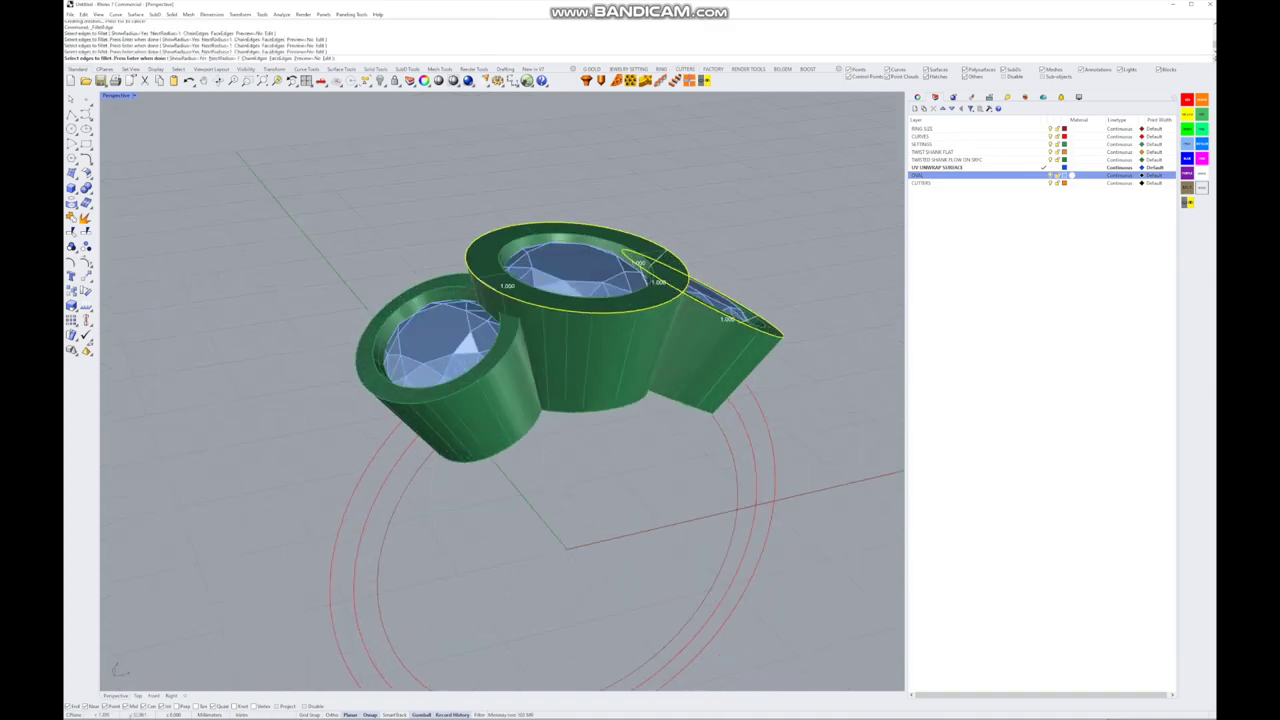
key("Return")
scroll(482, 315, "up", 4)
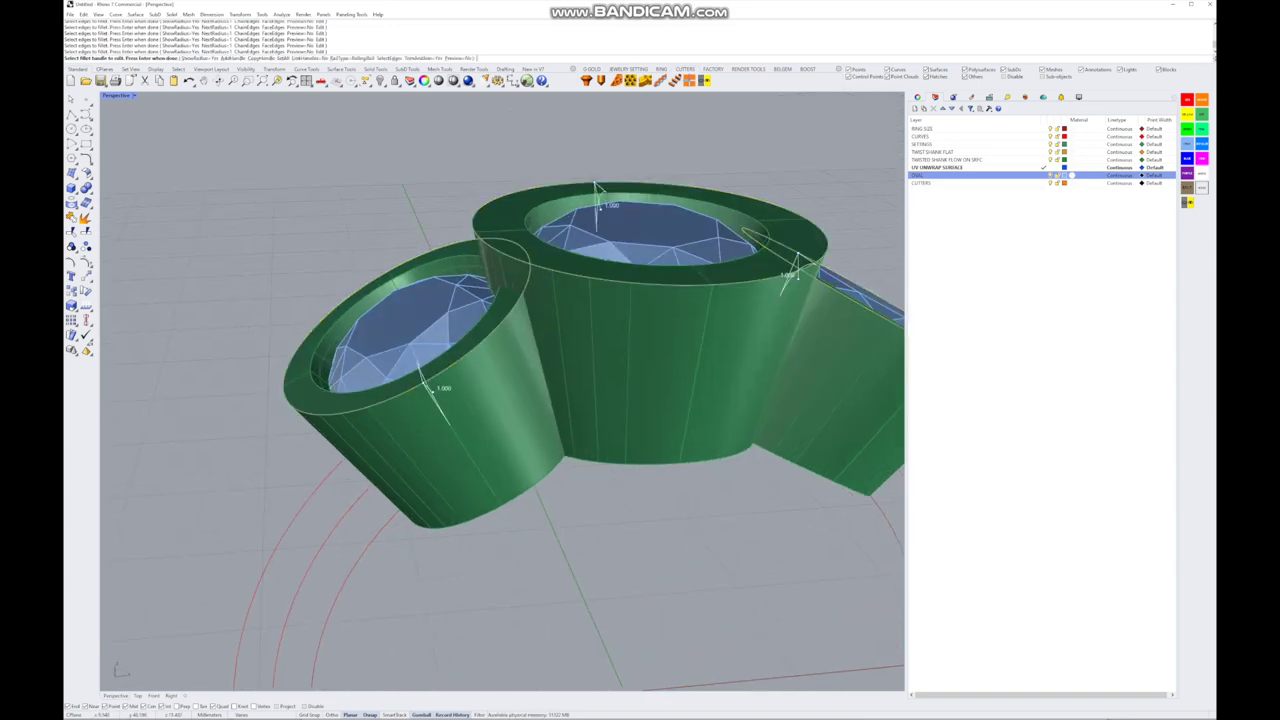
left_click(322, 58)
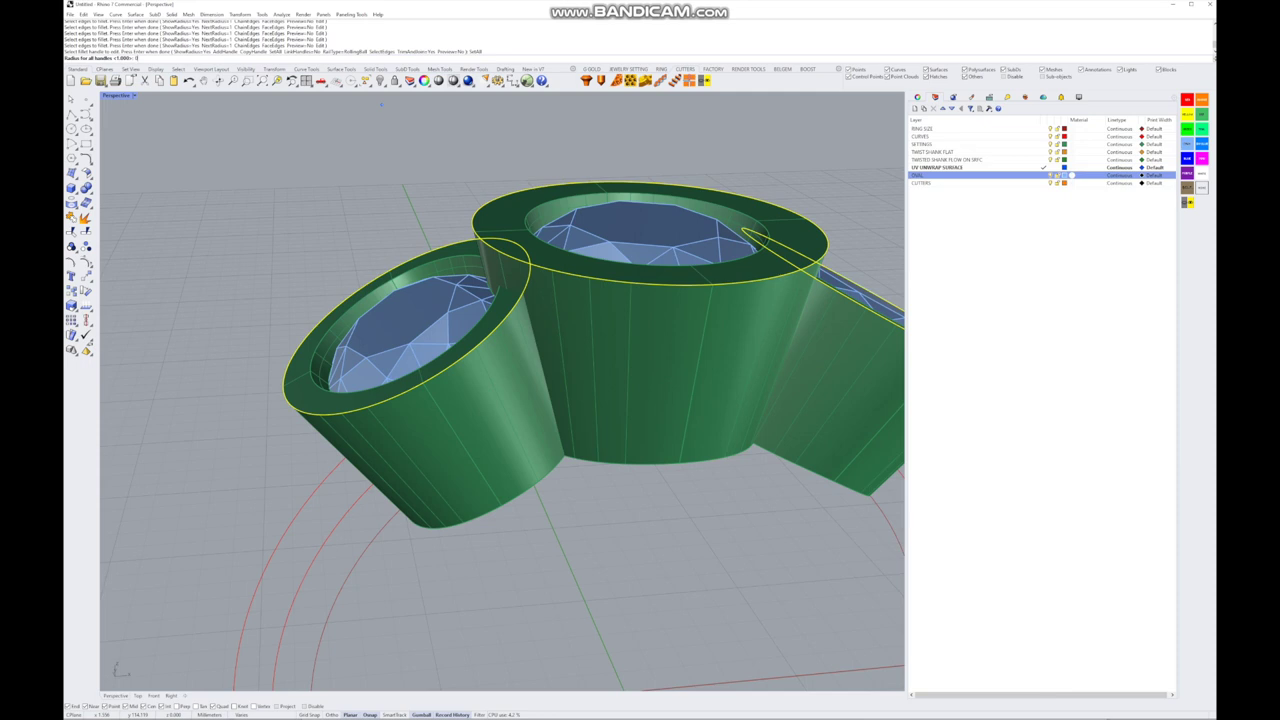
key("Left")
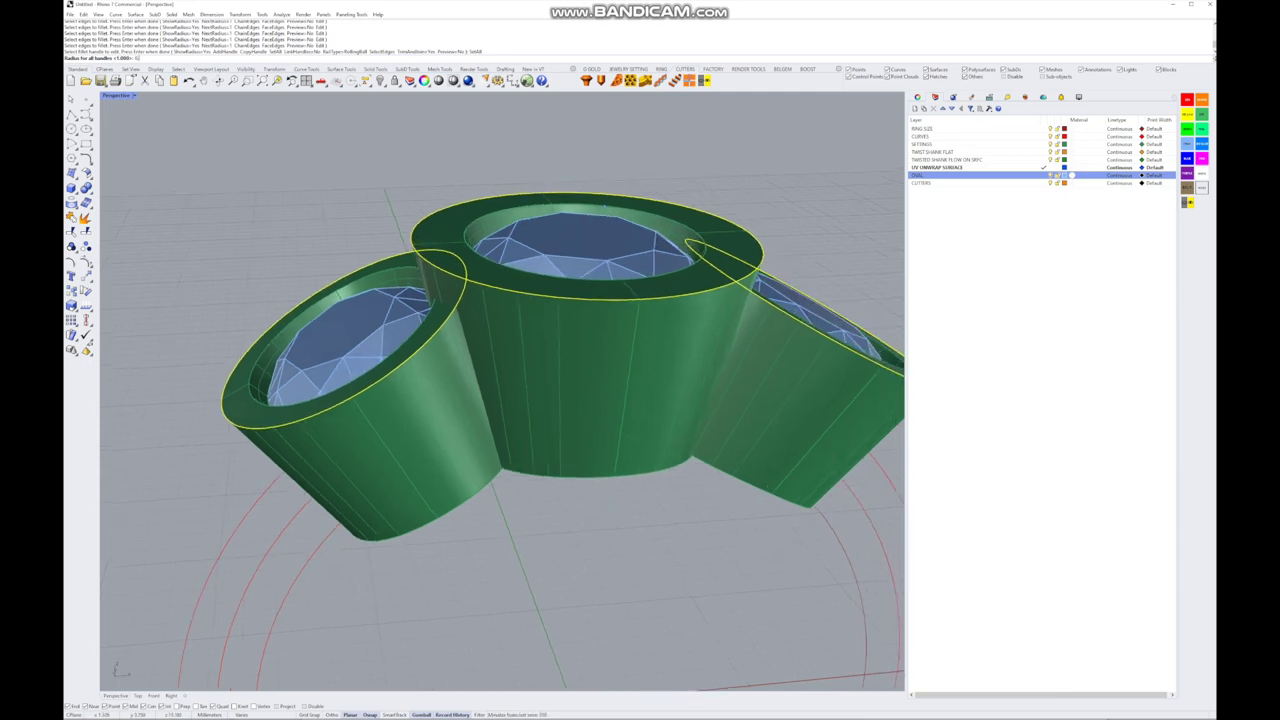
type("0.25")
key("Return")
key("Left")
key("Left")
key("Left")
key("Left")
key("Left")
key("Left")
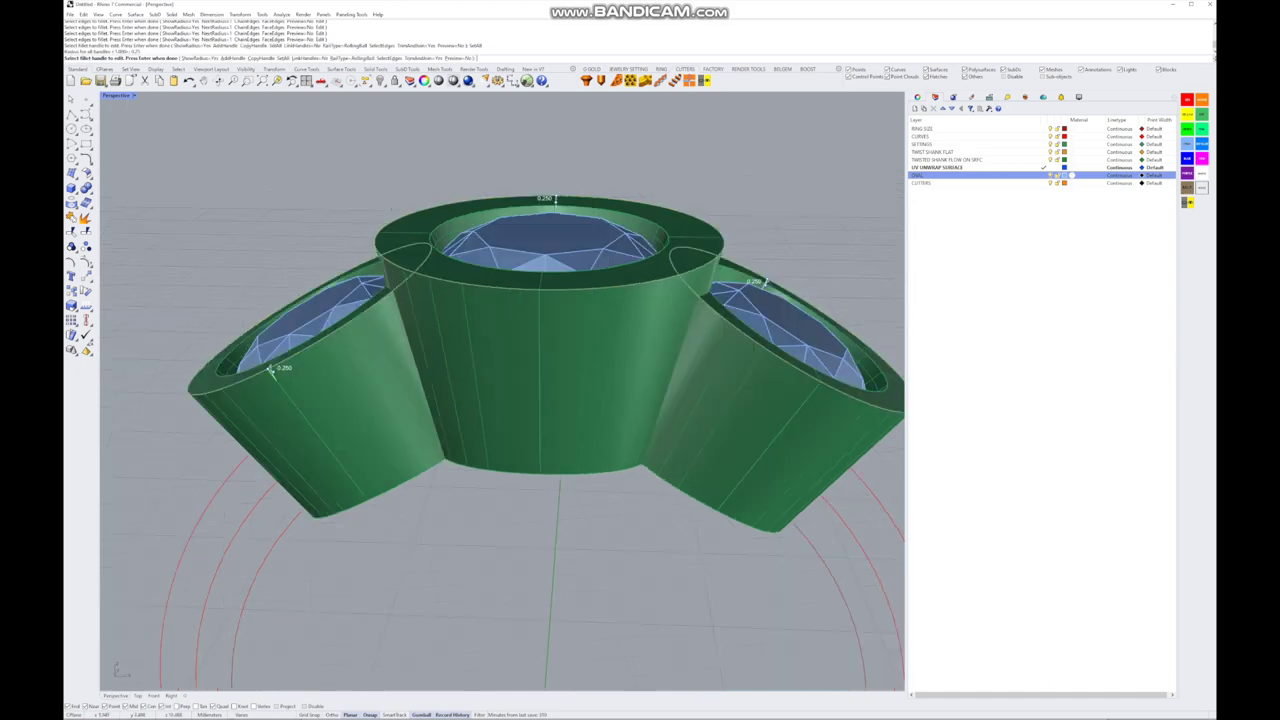
key("Return")
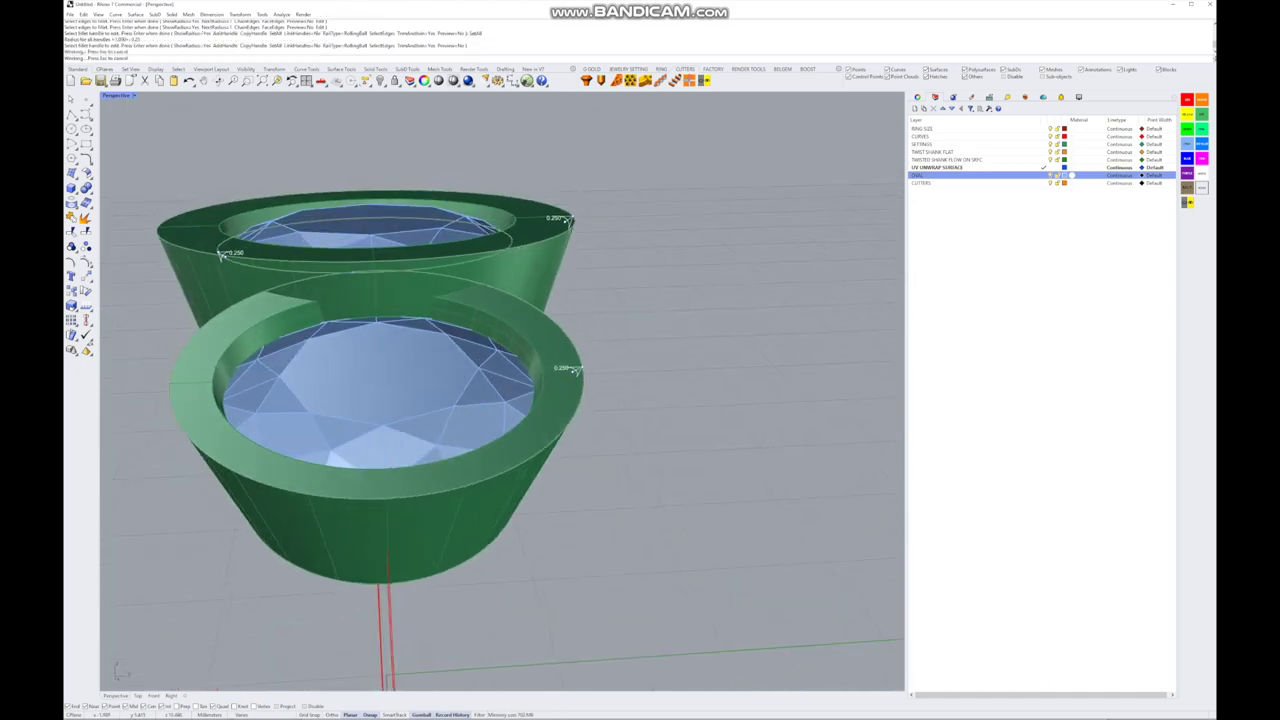
- Examine the filleted rims from all around and undo the fillet on the three settings
key("Left")
key("Left")
key("Left")
key("Left")
key("Left")
key("Left")
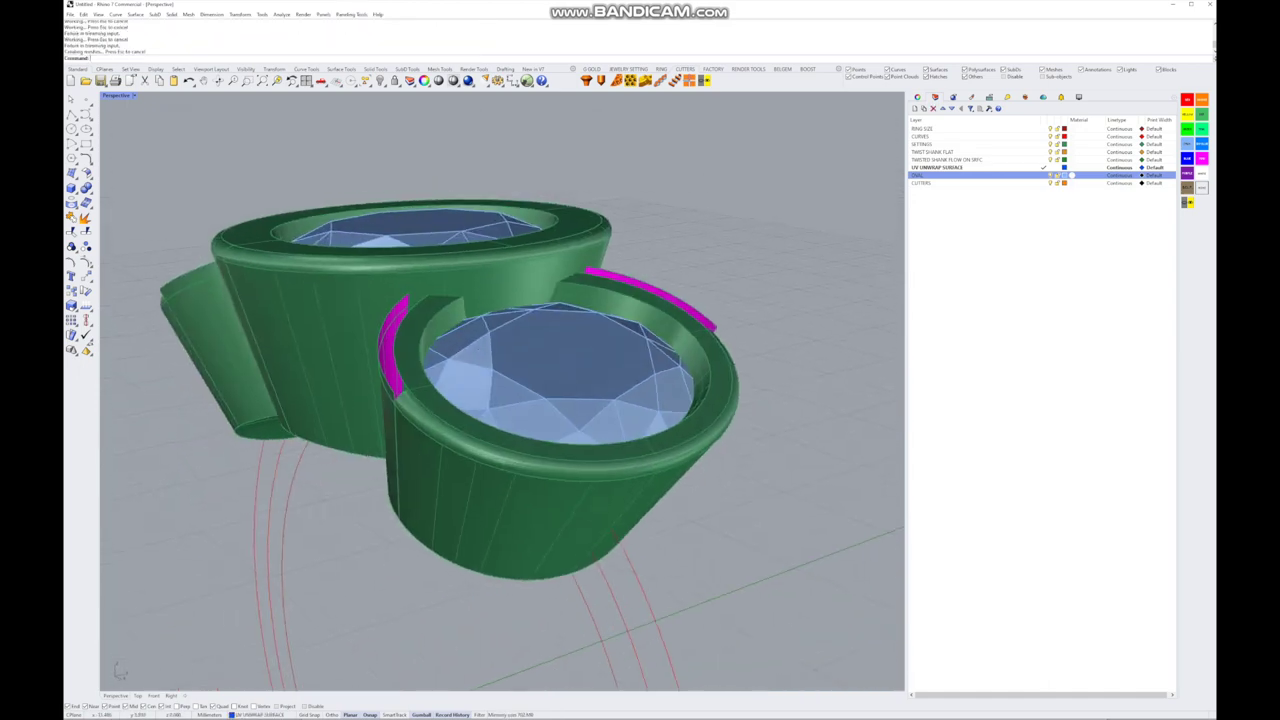
key("Page_Up")
key("Page_Down")
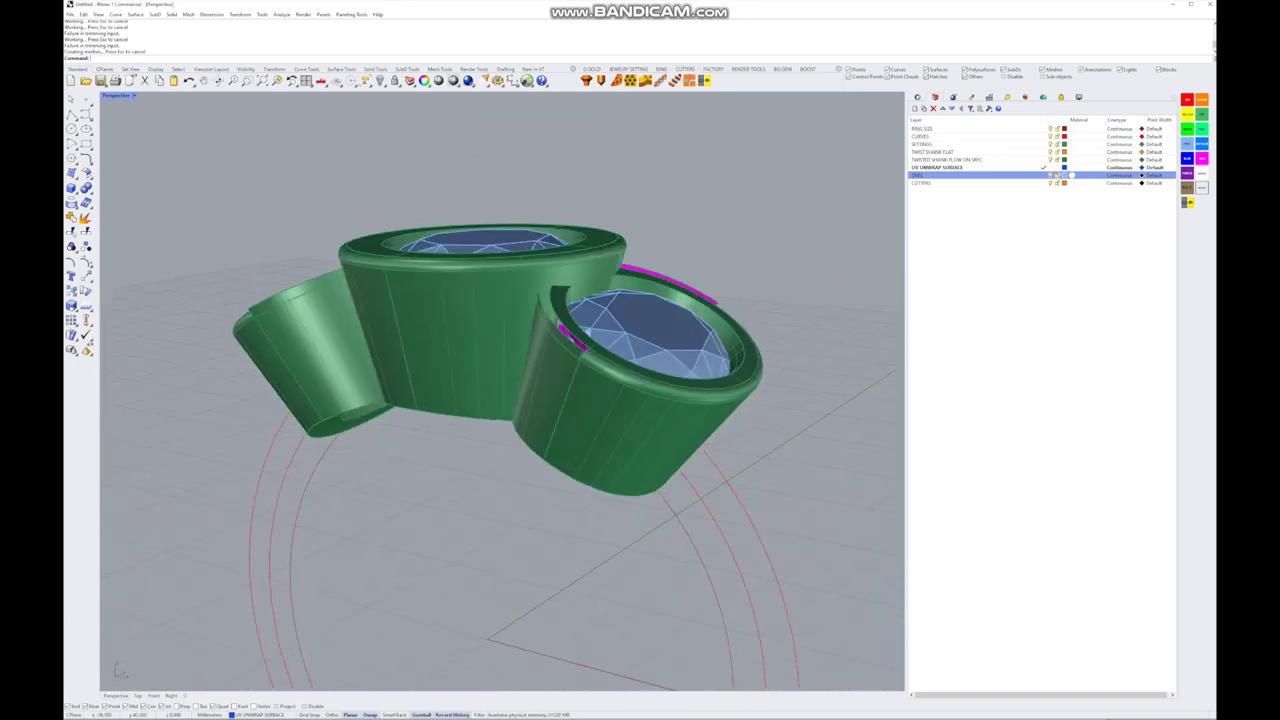
key("Left")
key("Left")
key("Left")
key("Left")
key("Left")
key("Left")
key("Left")
key("Left")
key("Left")
key("Left")
key("Left")
key("Left")
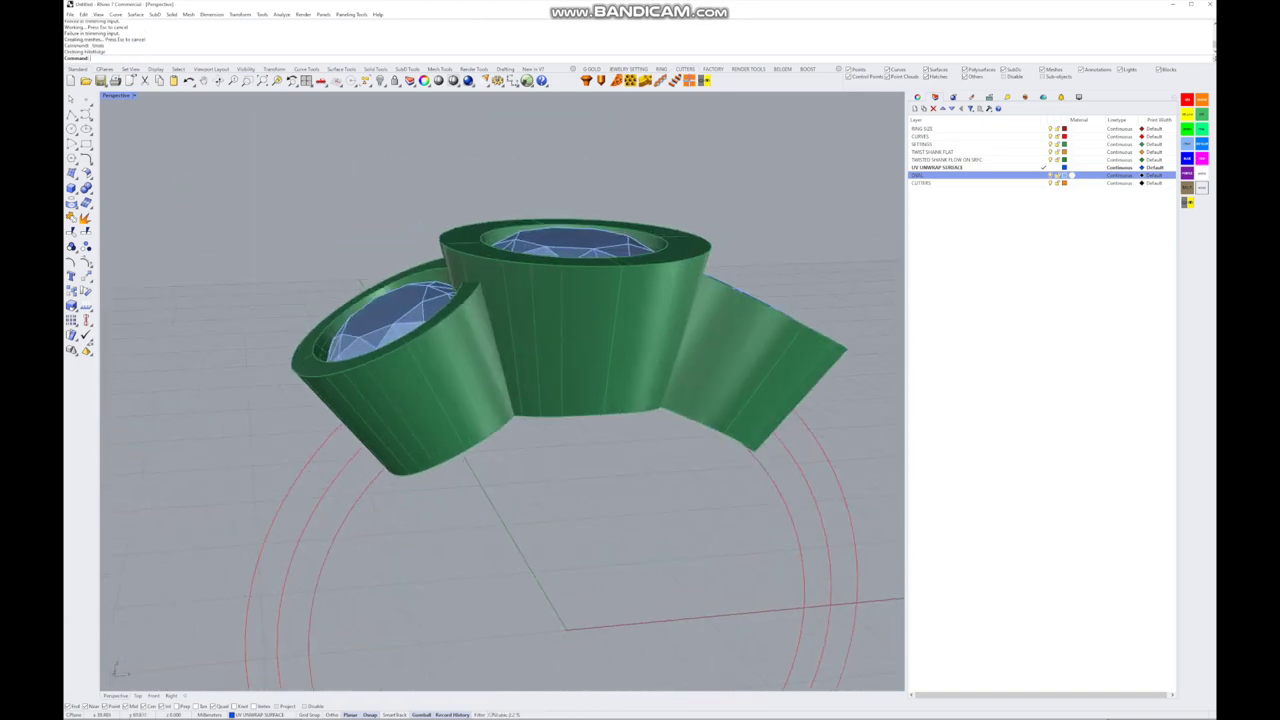
key("ctrl+z")
- Fillet only the centre setting's outer upper rim with a radius of 0.25 mm
key("Return")
key("Return")
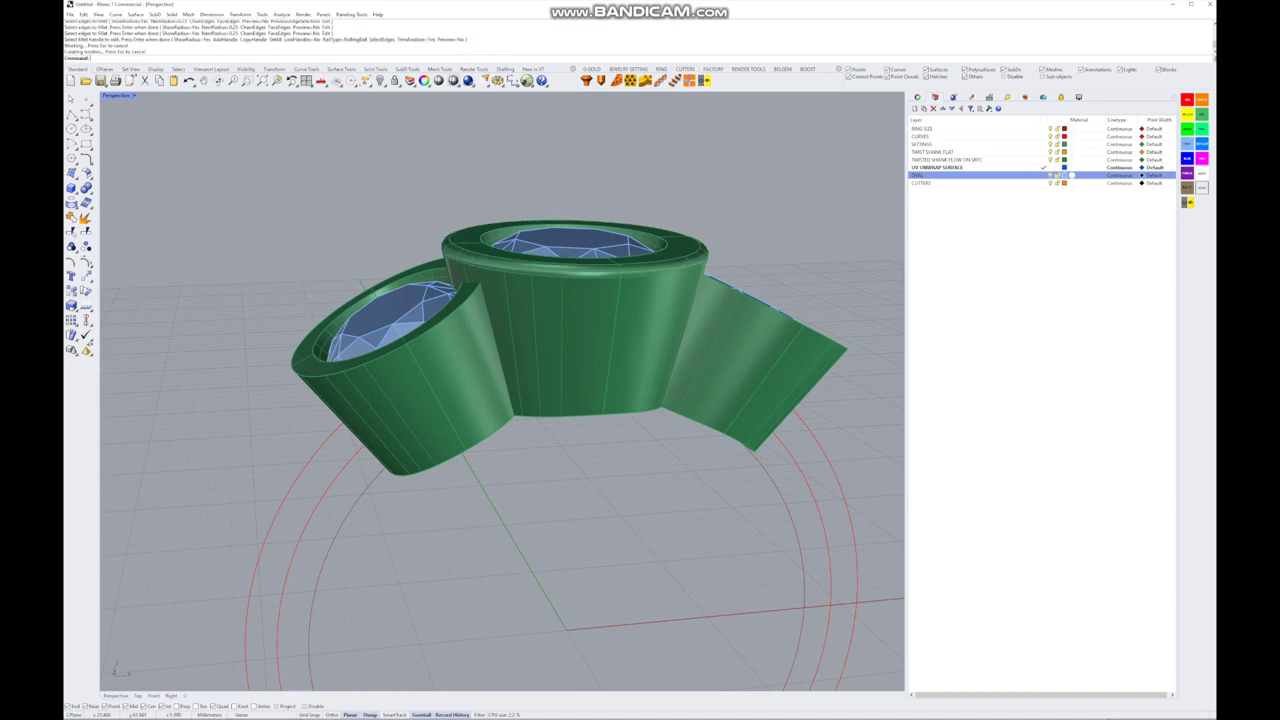
key("Left")
key("Left")
key("Left")
- Try to fillet the outer upper rims of the two side settings with a radius of 0.2 mm
key("Return")
left_click(760, 318)
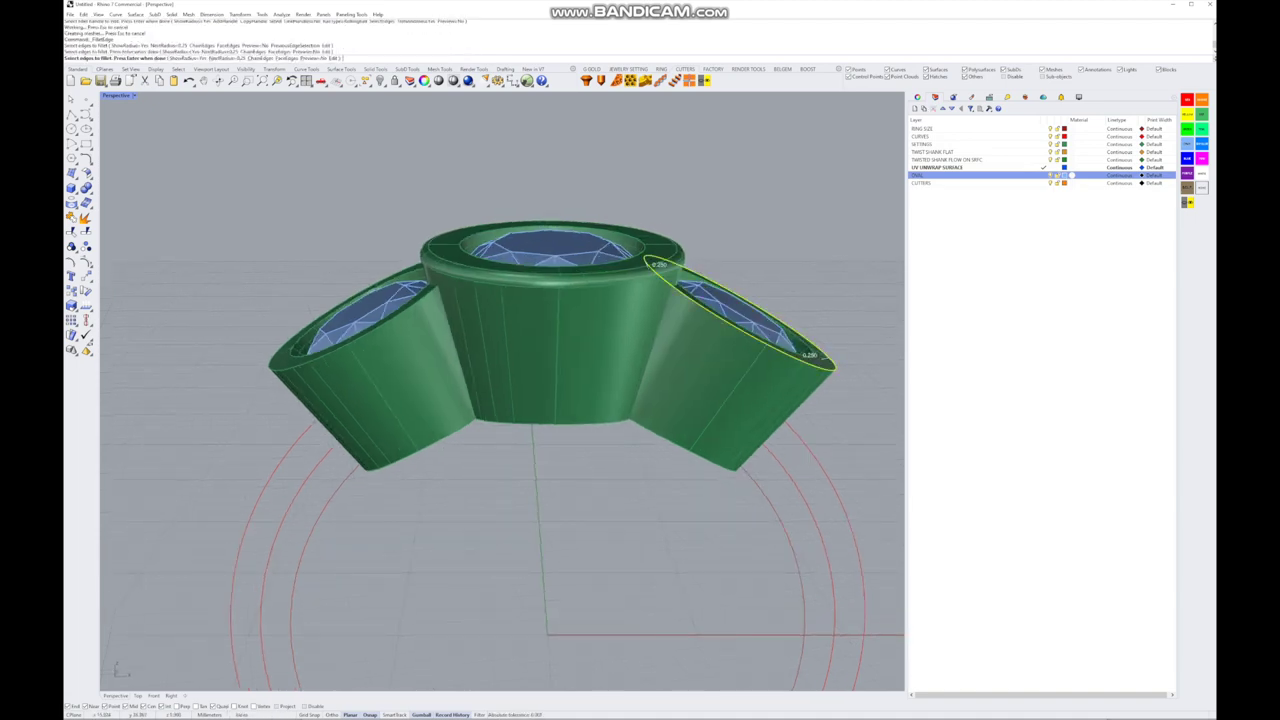
left_click(362, 311)
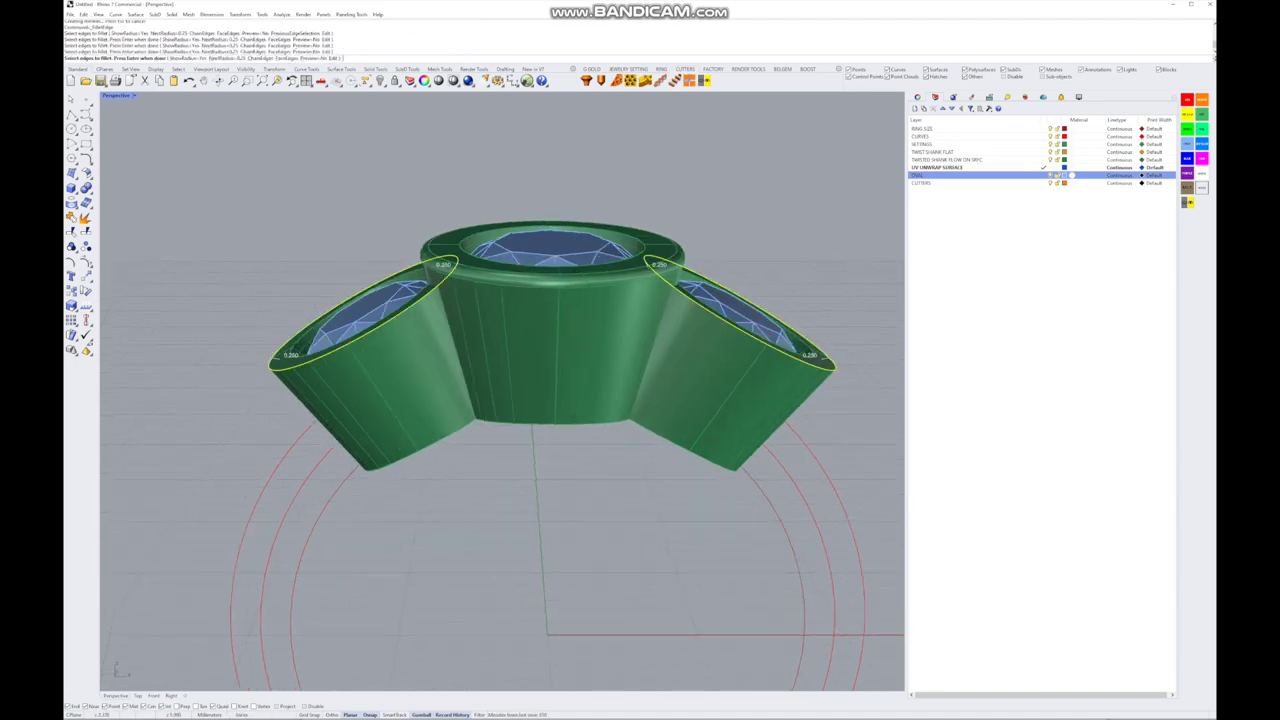
key("Left")
key("Left")
key("Left")
scroll(450, 350, "up", 5)
scroll(450, 350, "down", 5)
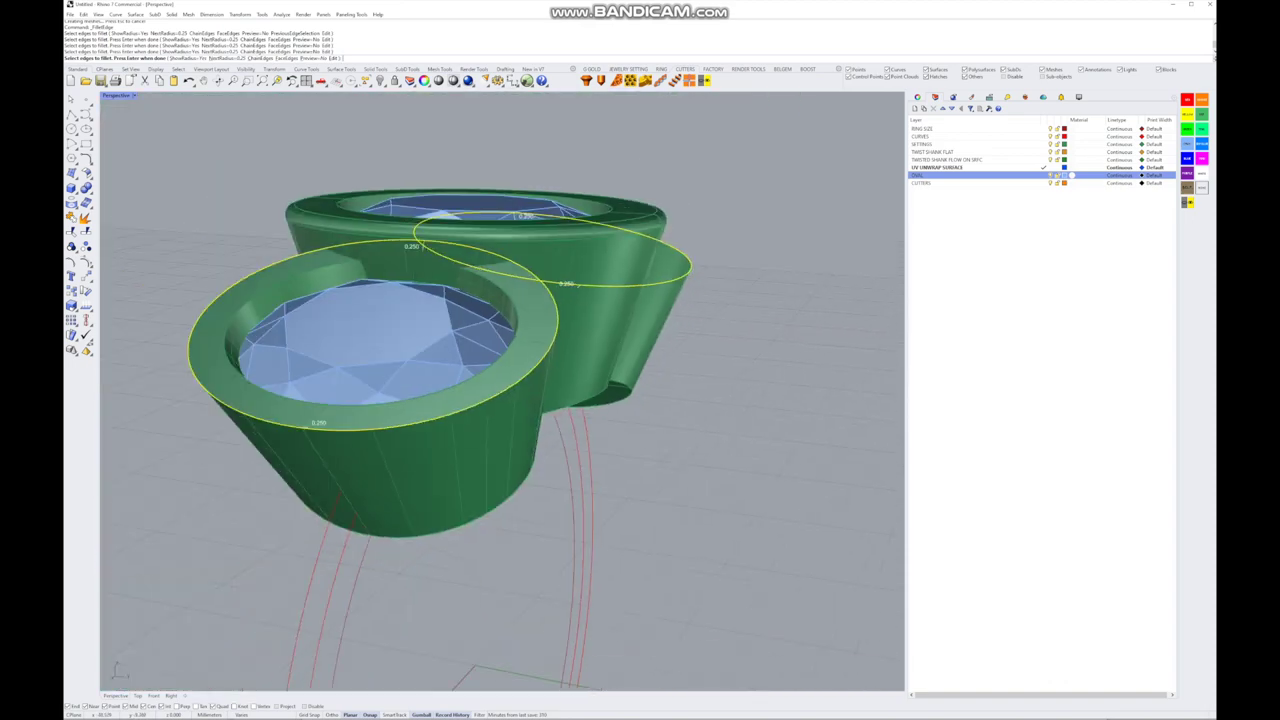
key("Left")
key("Left")
key("Left")
key("Left")
key("Left")
key("Left")
key("Left")
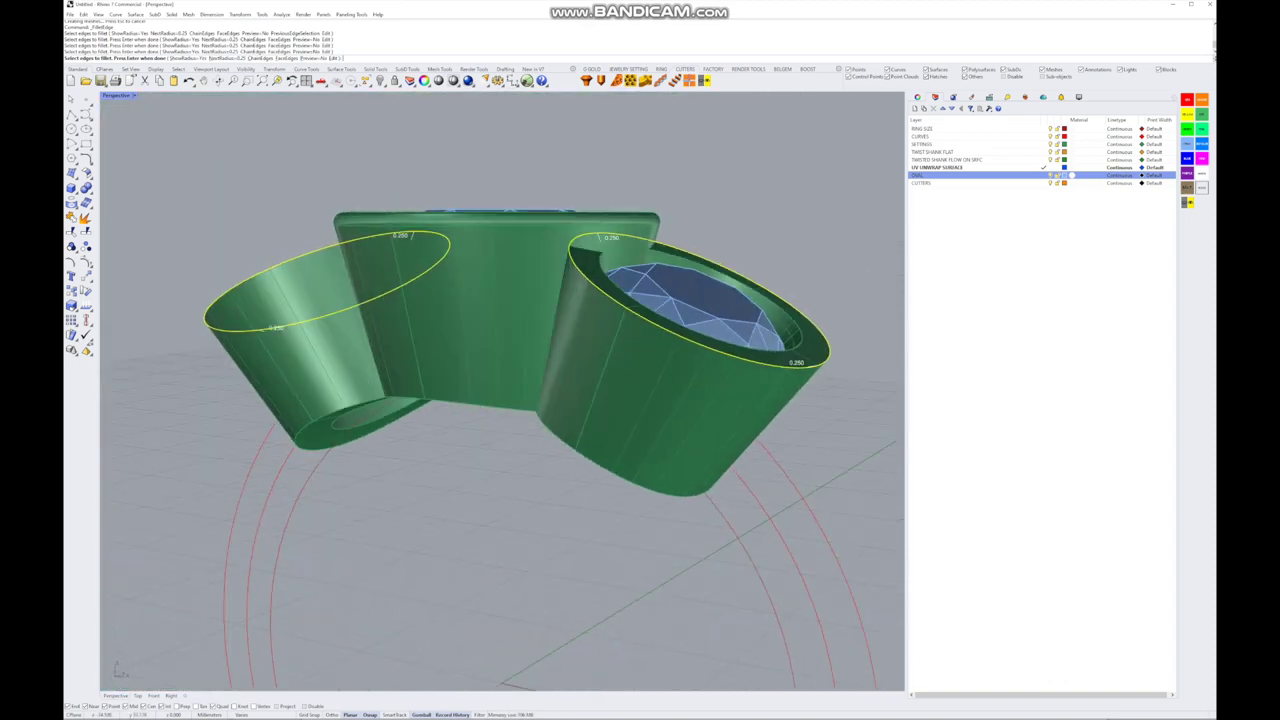
key("Return")
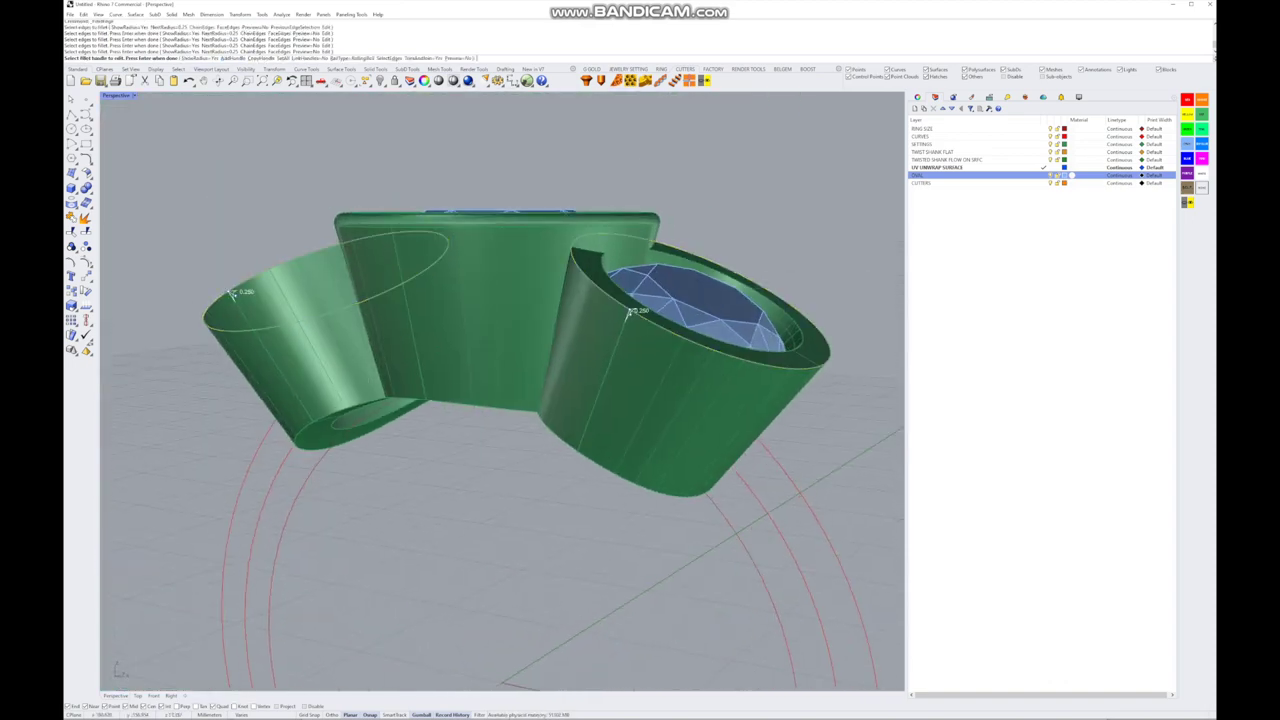
type("s")
key("Return")
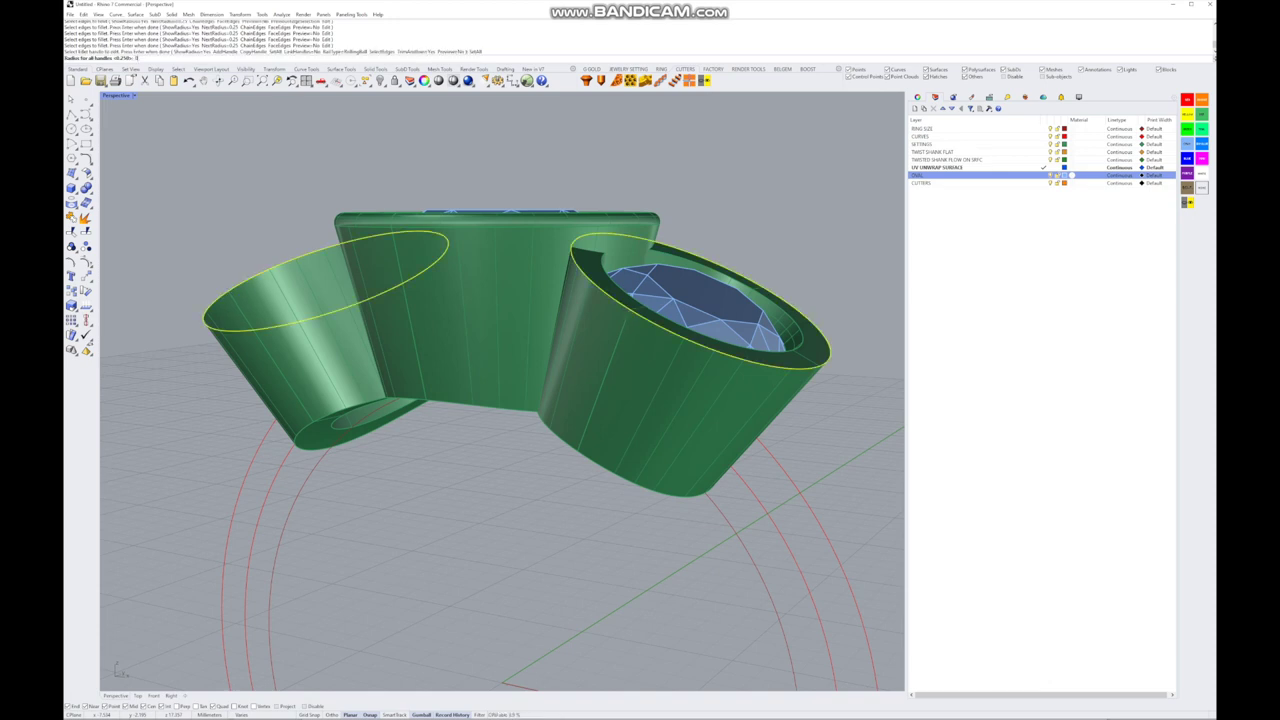
type("0.2")
key("Return")
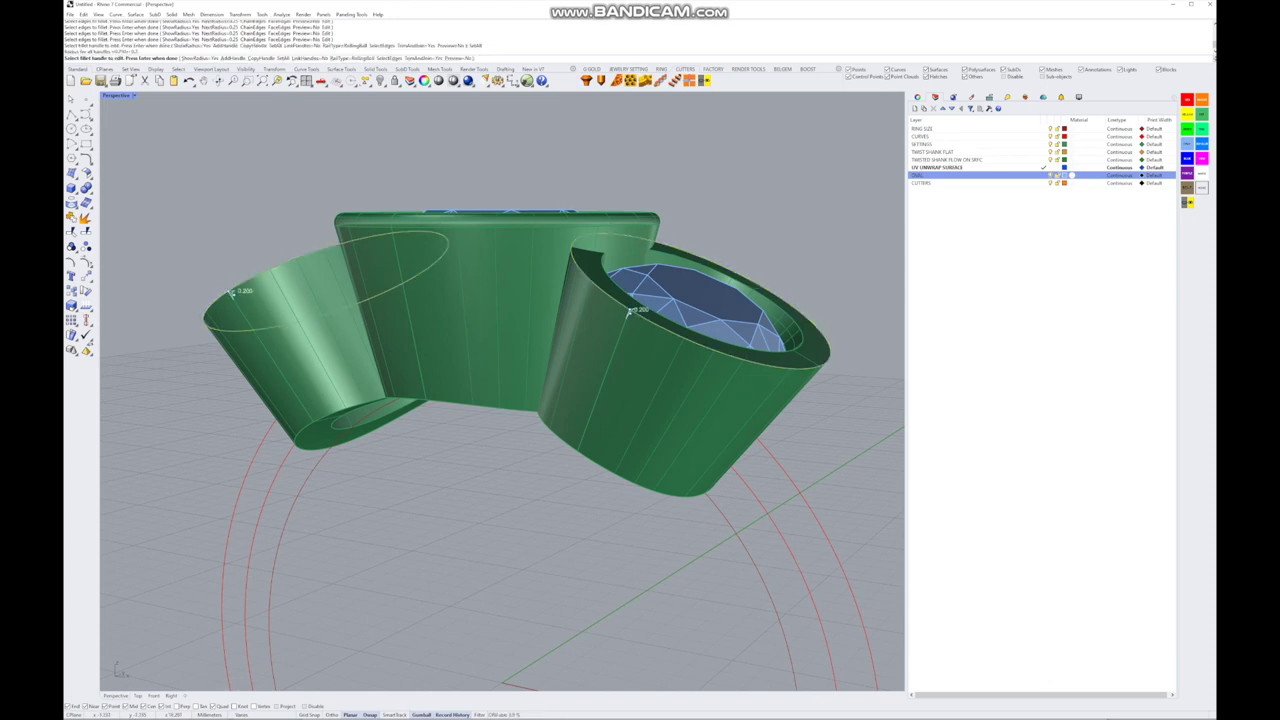
key("Return")
- Examine the side setting's filleted rim close up where it meets the centre setting
scroll(690, 310, "up", 5)
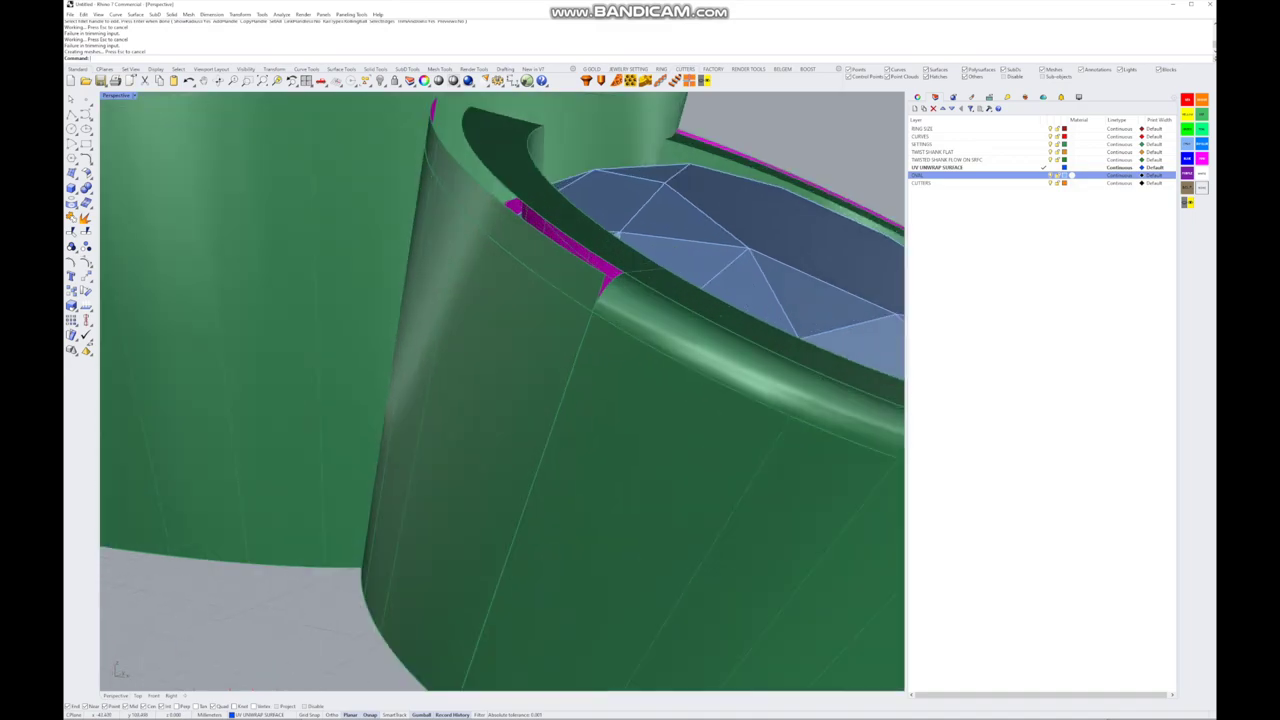
left_click(345, 605)
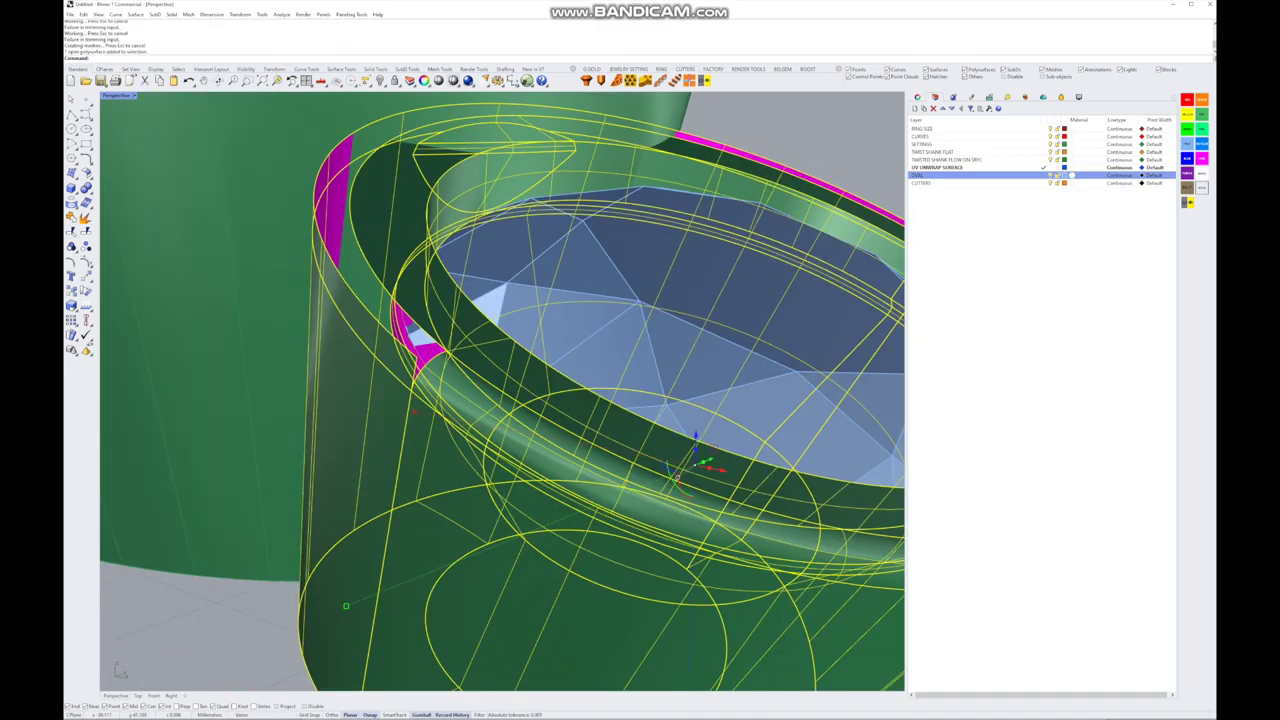
scroll(345, 605, "down", 5)
right_click_drag(345, 605, 408, 473)
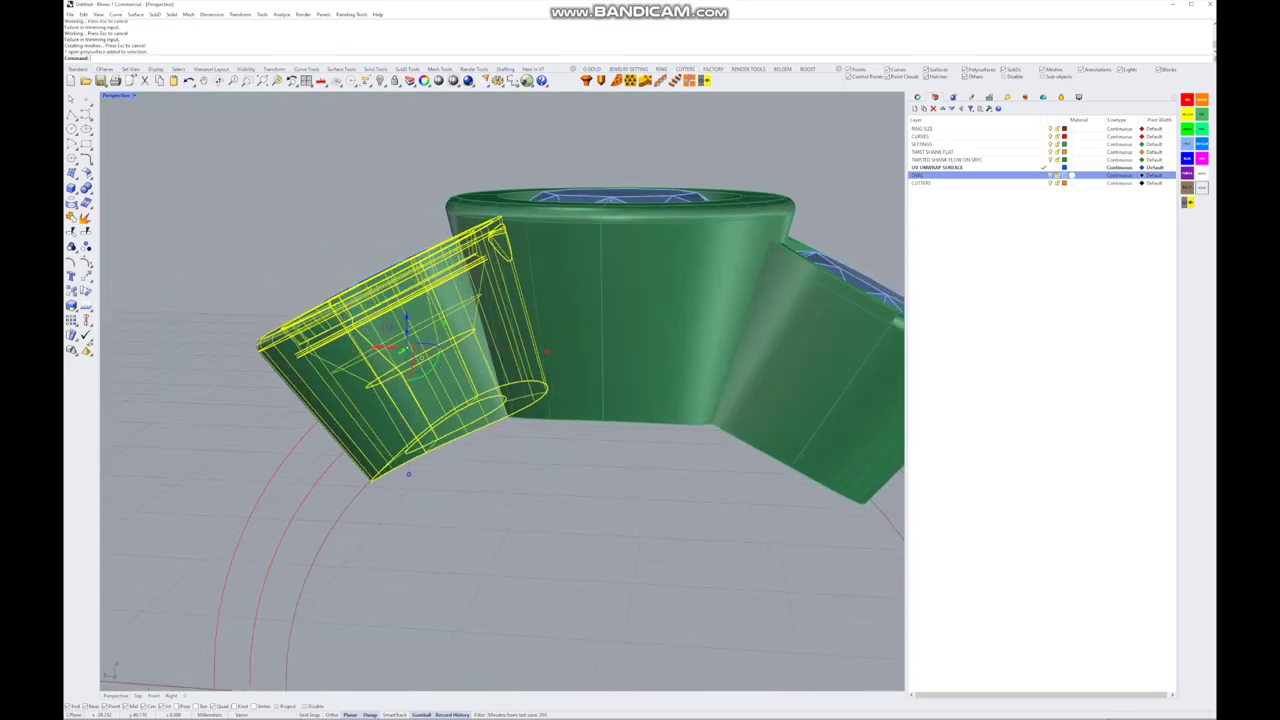
scroll(408, 473, "up", 8)
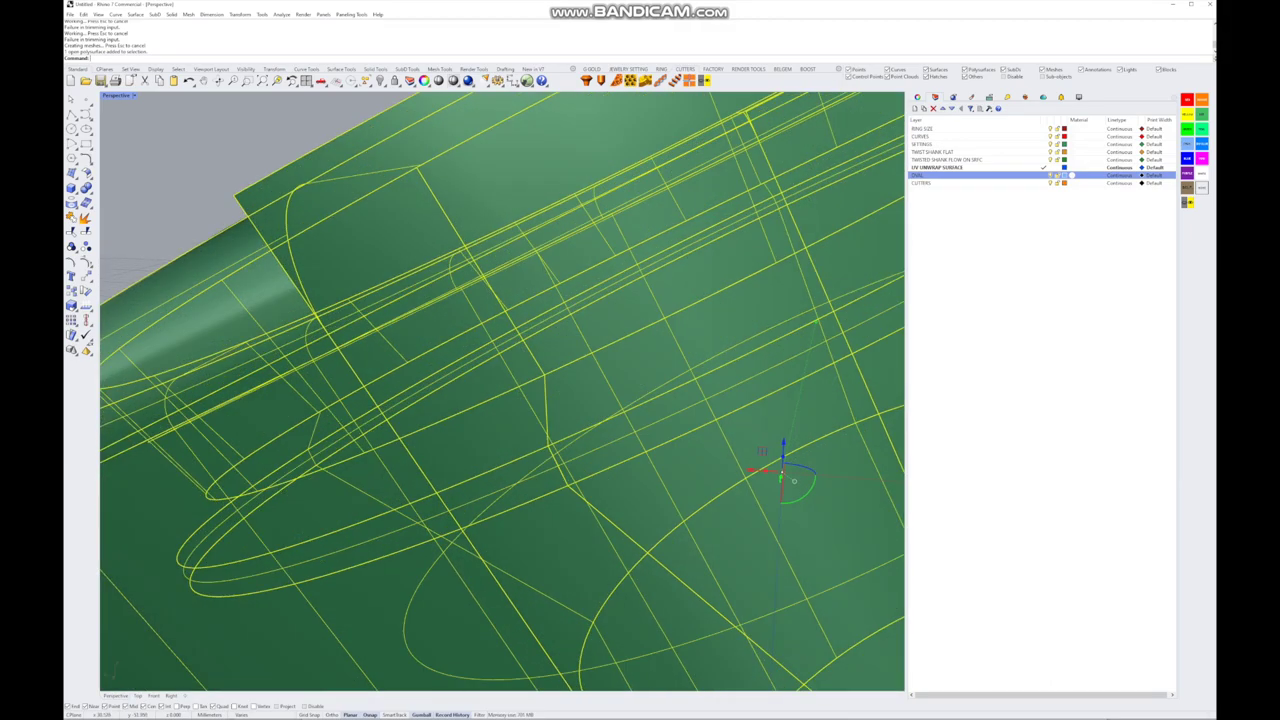
scroll(503, 391, "down", 10)
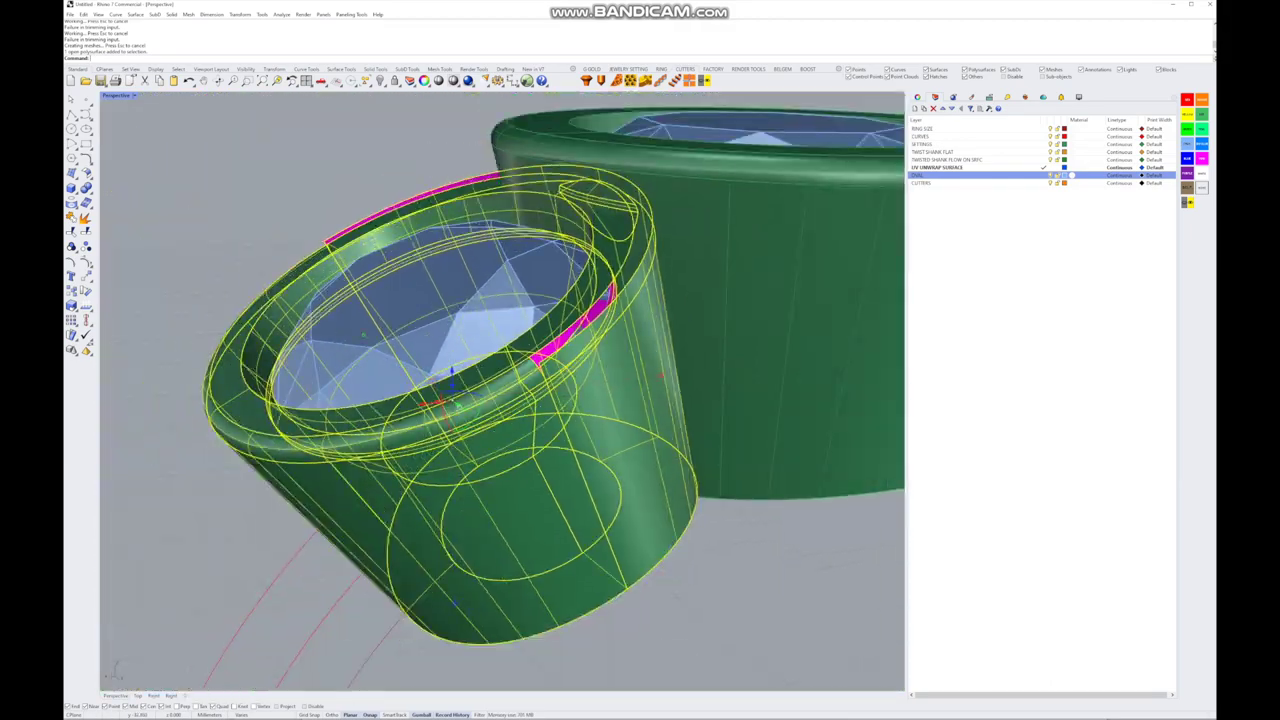
right_click_drag(503, 391, 420, 420)
- Hide the centre setting to examine the part of the side setting's rim behind it
left_click(543, 371)
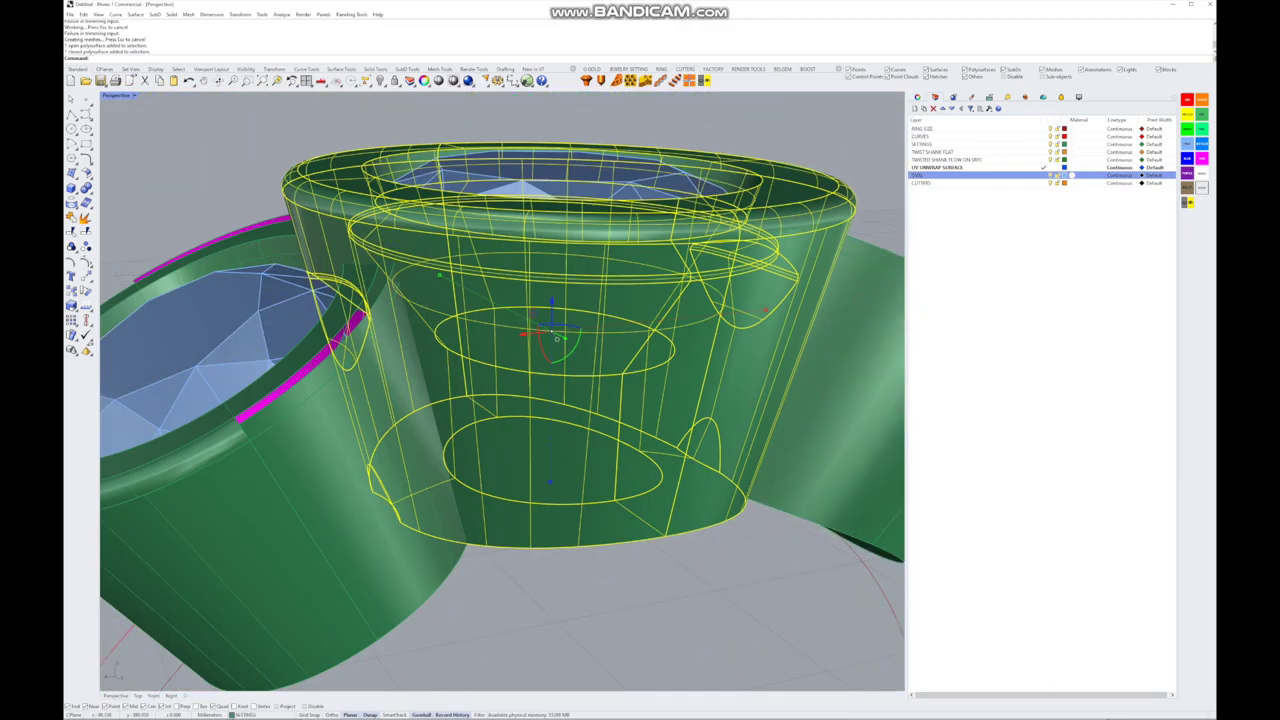
key("ctrl+h")
scroll(500, 390, "down", 4)
scroll(500, 390, "up", 2)
scroll(500, 390, "up", 6)
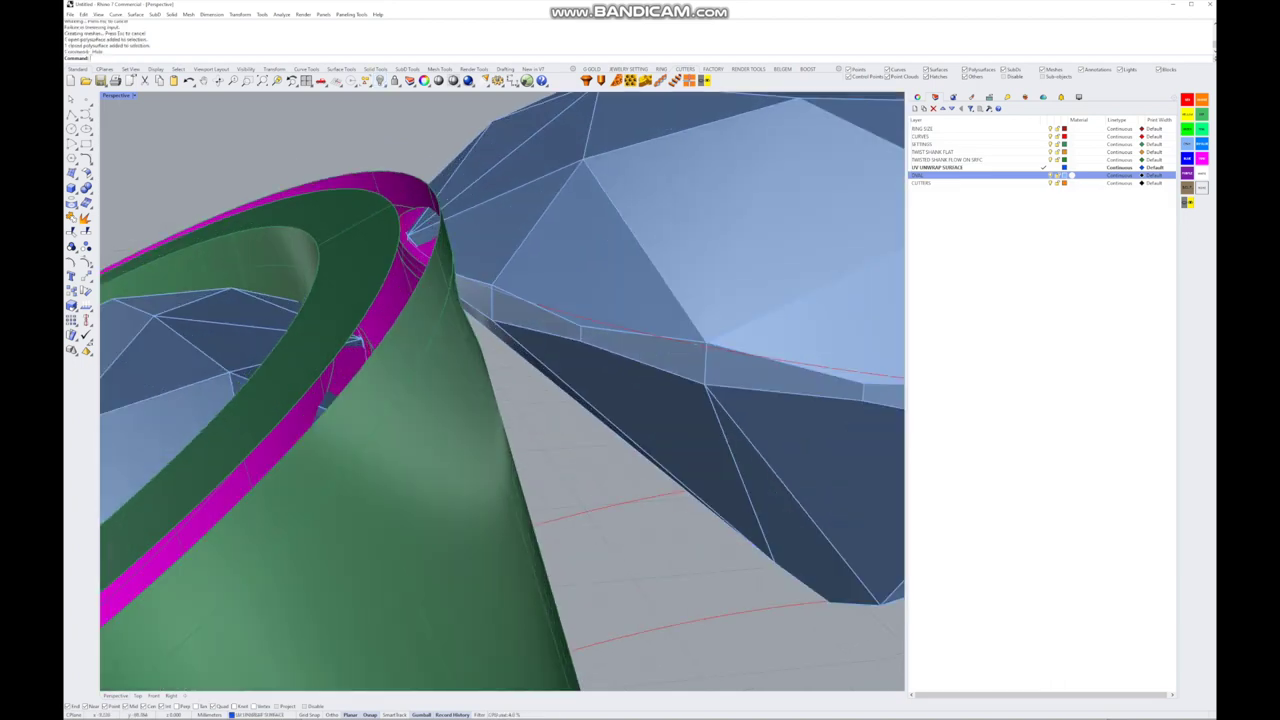
right_click_drag(420, 420, 615, 360)
scroll(500, 390, "up", 4)
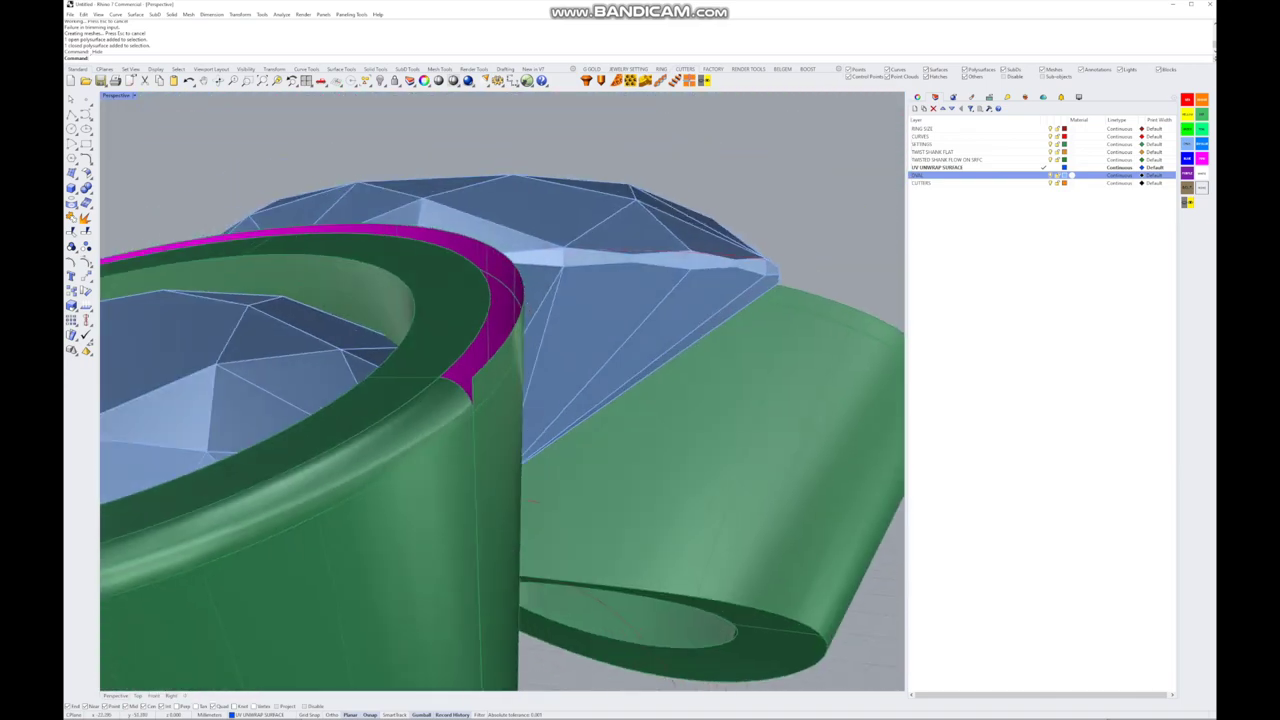
- Hide the OVAL layer's stones to examine the side setting's rim and body on their own
left_click(400, 520)
scroll(500, 400, "down", 3)
right_click_drag(500, 400, 385, 402)
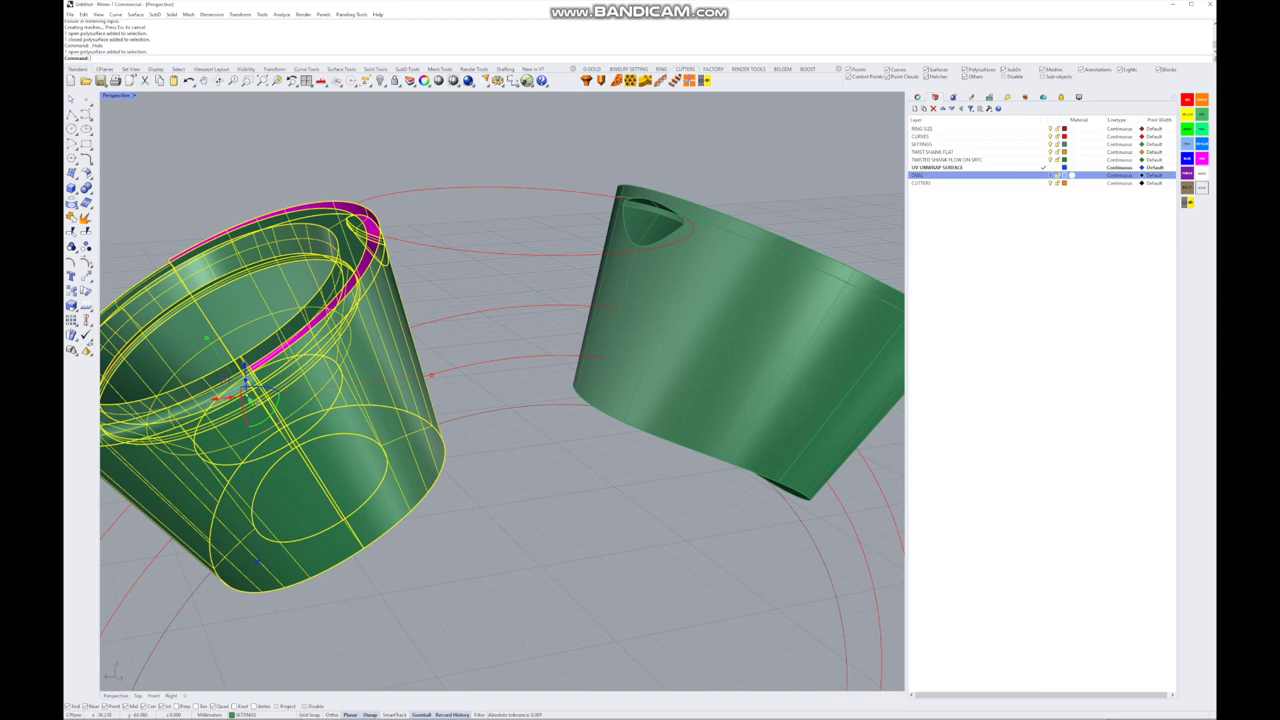
right_click_drag(385, 402, 375, 398)
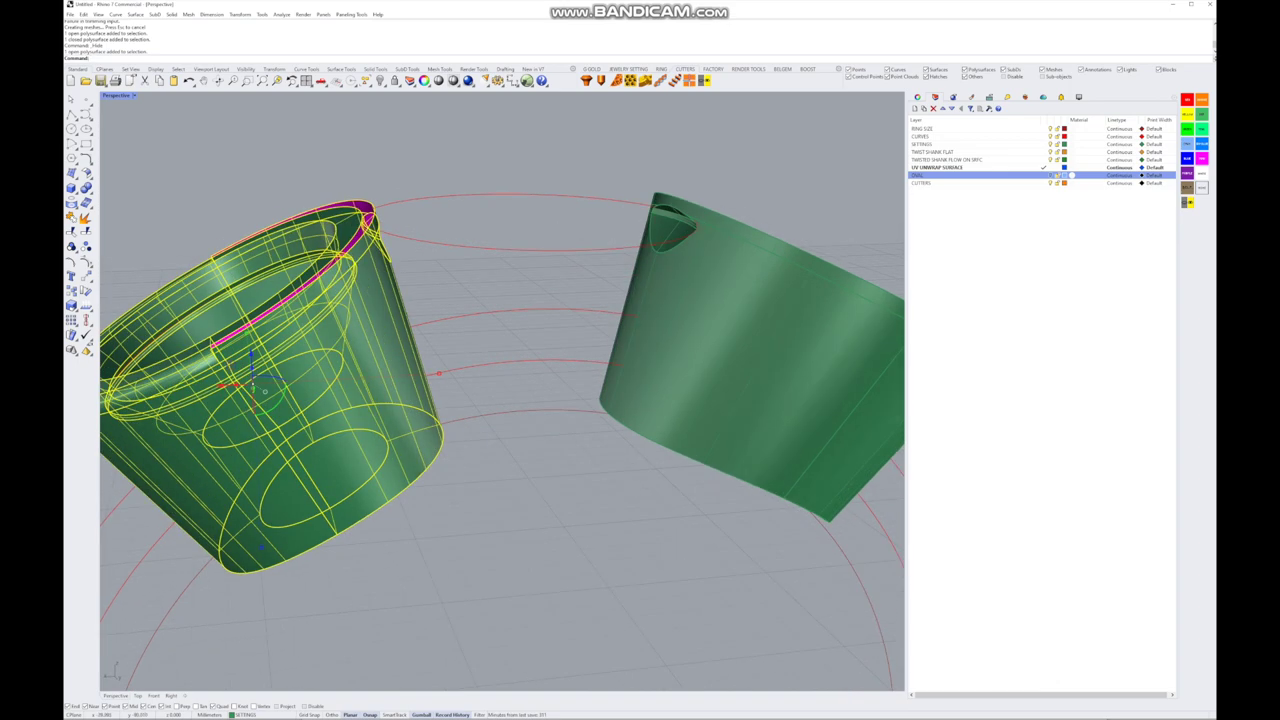
left_click(1051, 175)
- Undo the hiding of the OVAL layer and centre setting, and the fillet on the side settings' rims
key("ctrl+z")
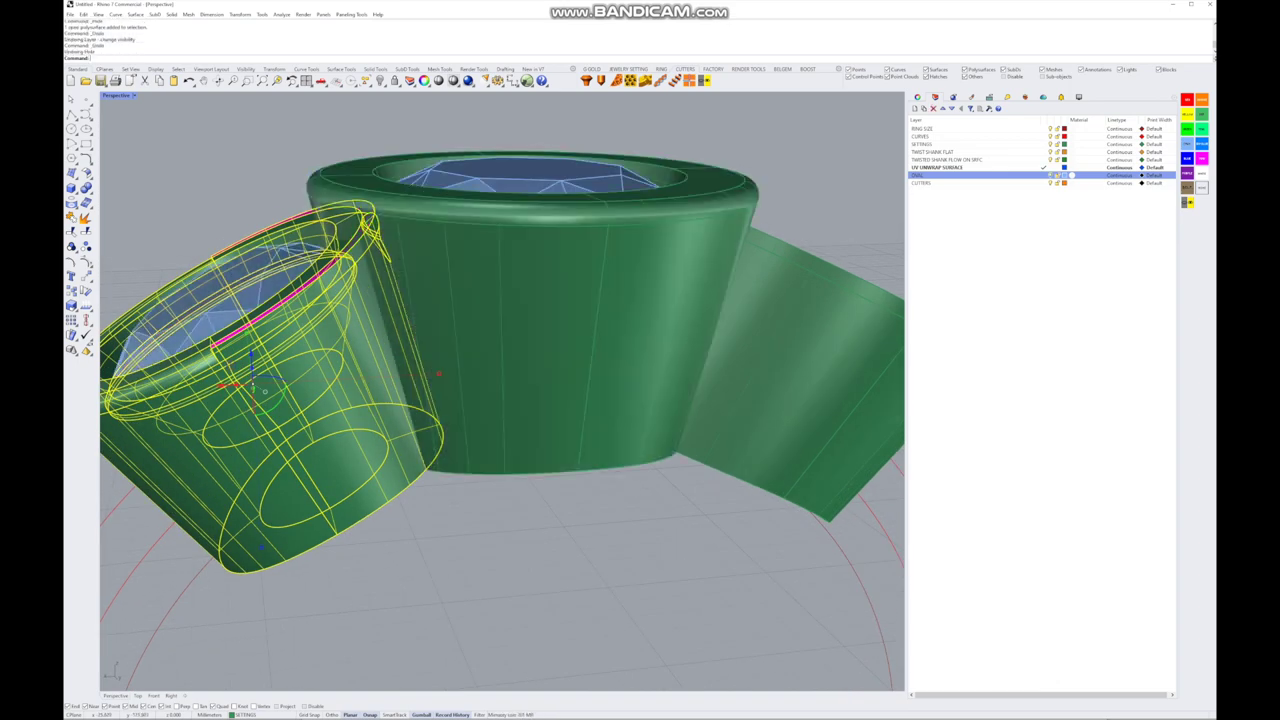
key("ctrl+z")
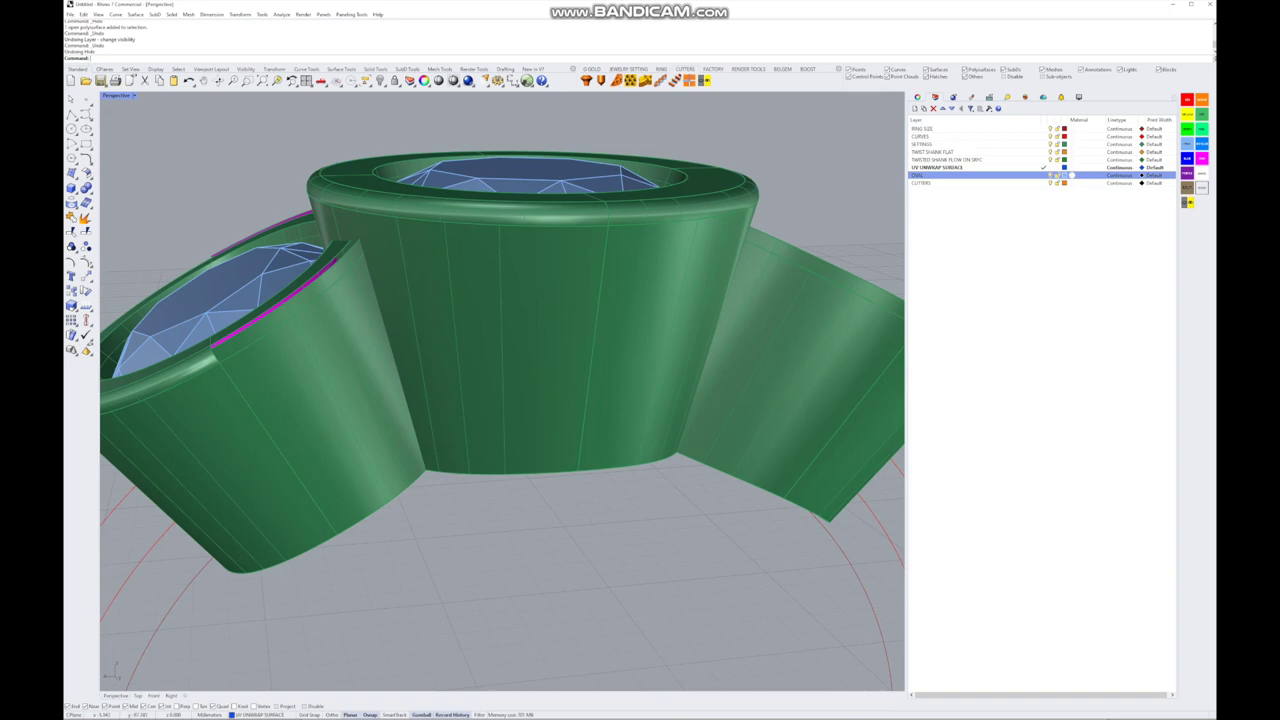
key("ctrl+z")
- Hide one side setting to look at the centre setting beside it, and undo the hide
right_click_drag(500, 400, 560, 392)
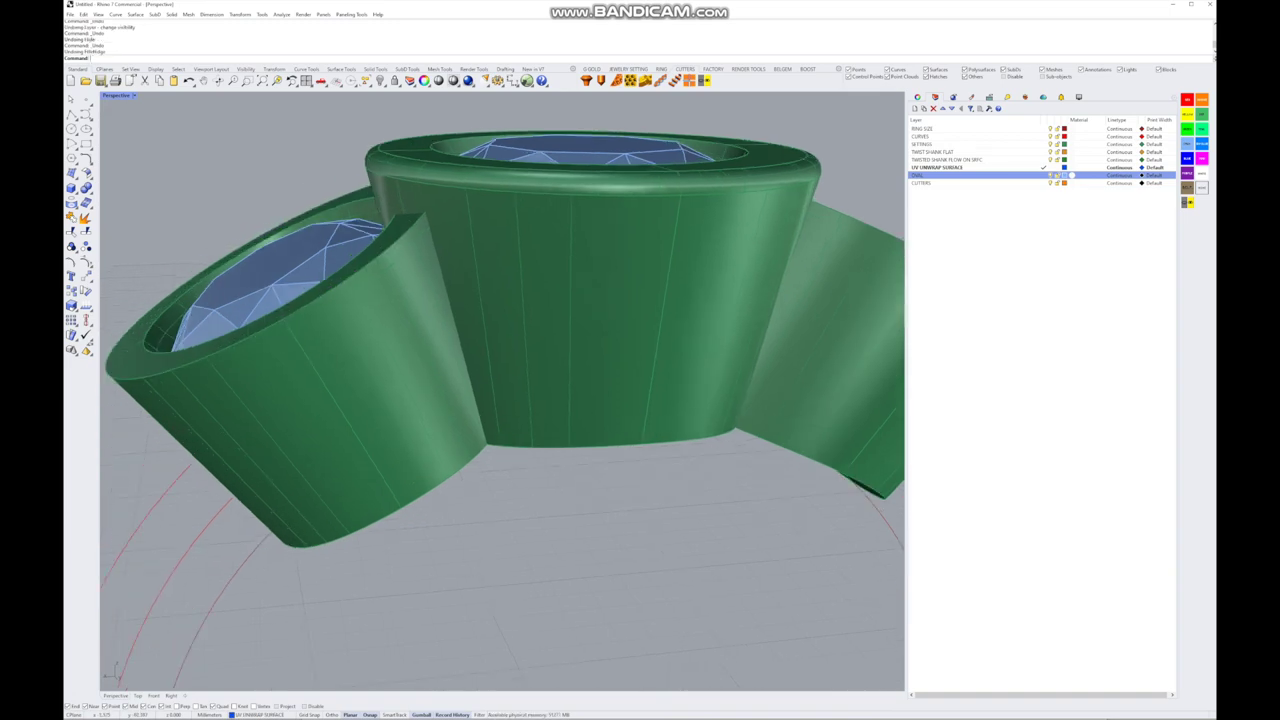
key("ctrl+h")
left_click(330, 430)
key("Return")
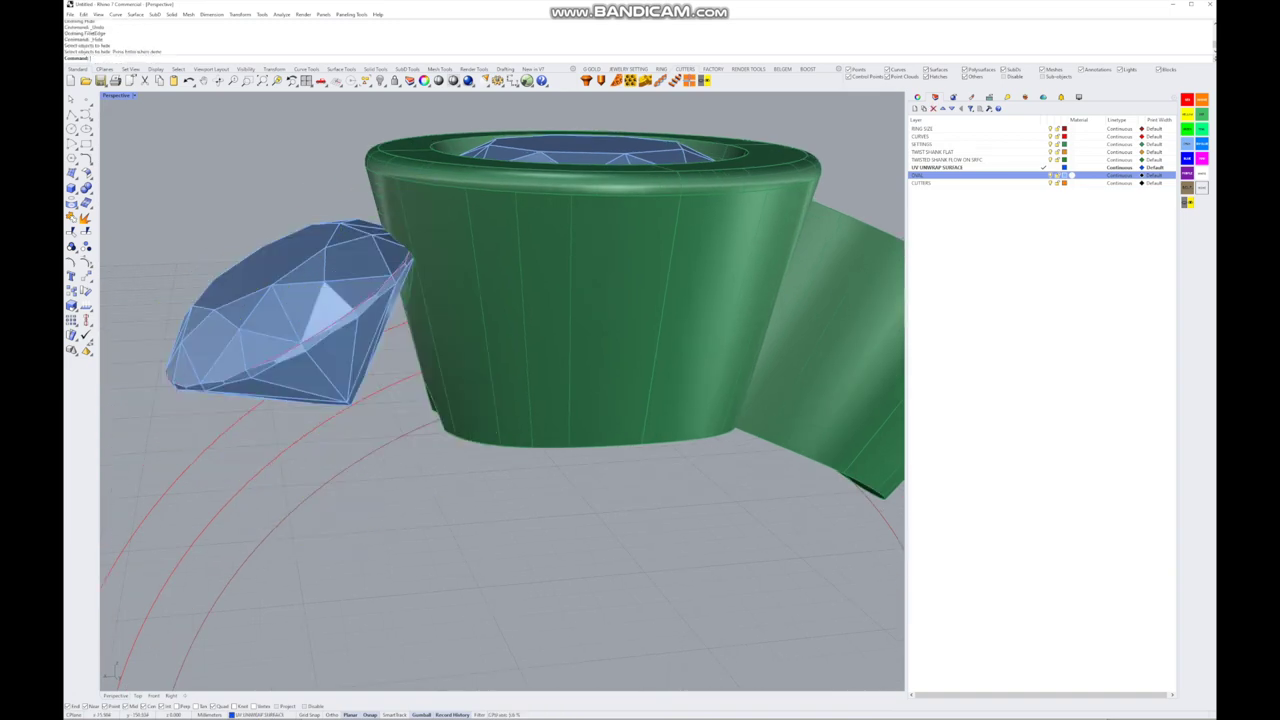
key("ctrl+z")
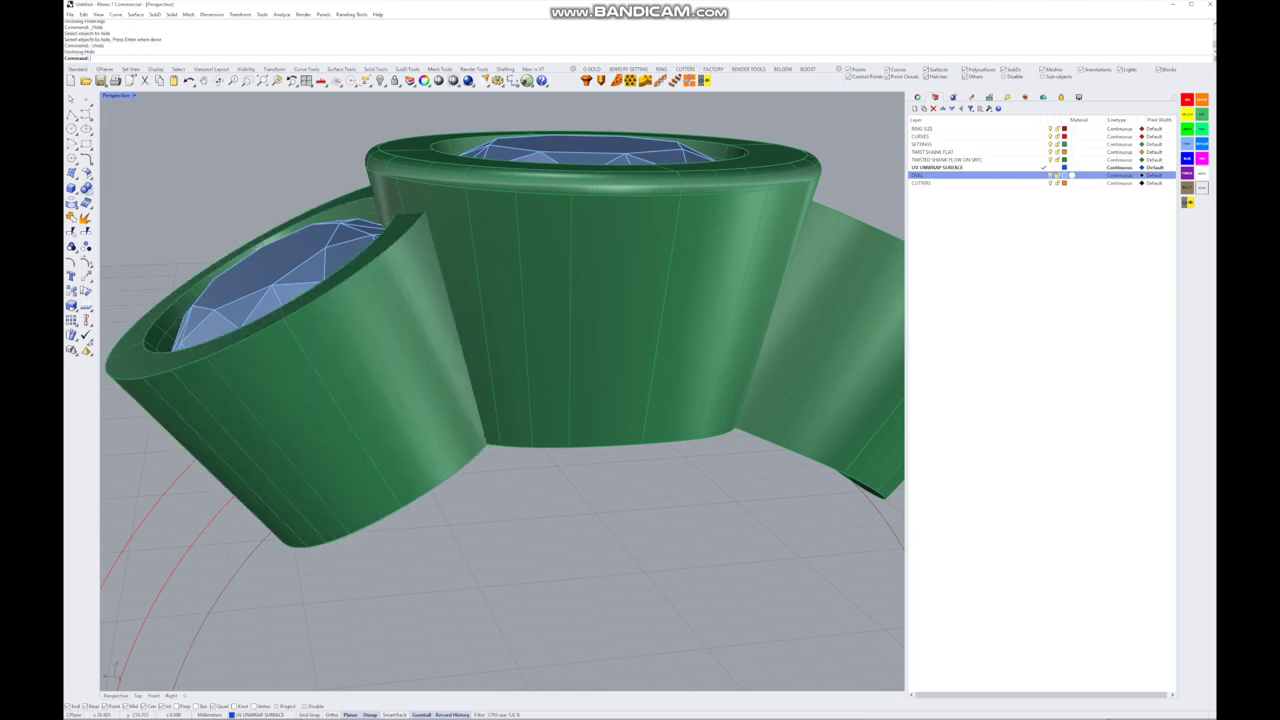
- Fillet the outer top rims of both side settings with a 0.15 mm radius
left_click(87, 188)
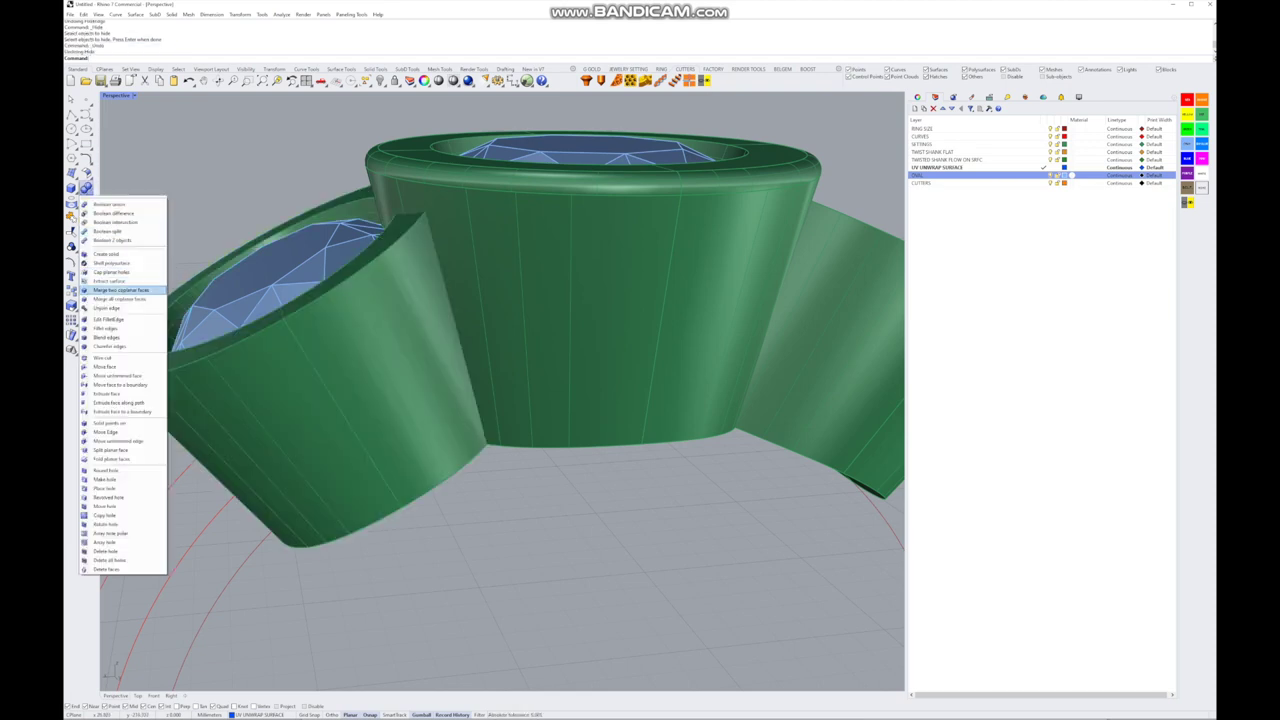
left_click(105, 328)
left_click(130, 362)
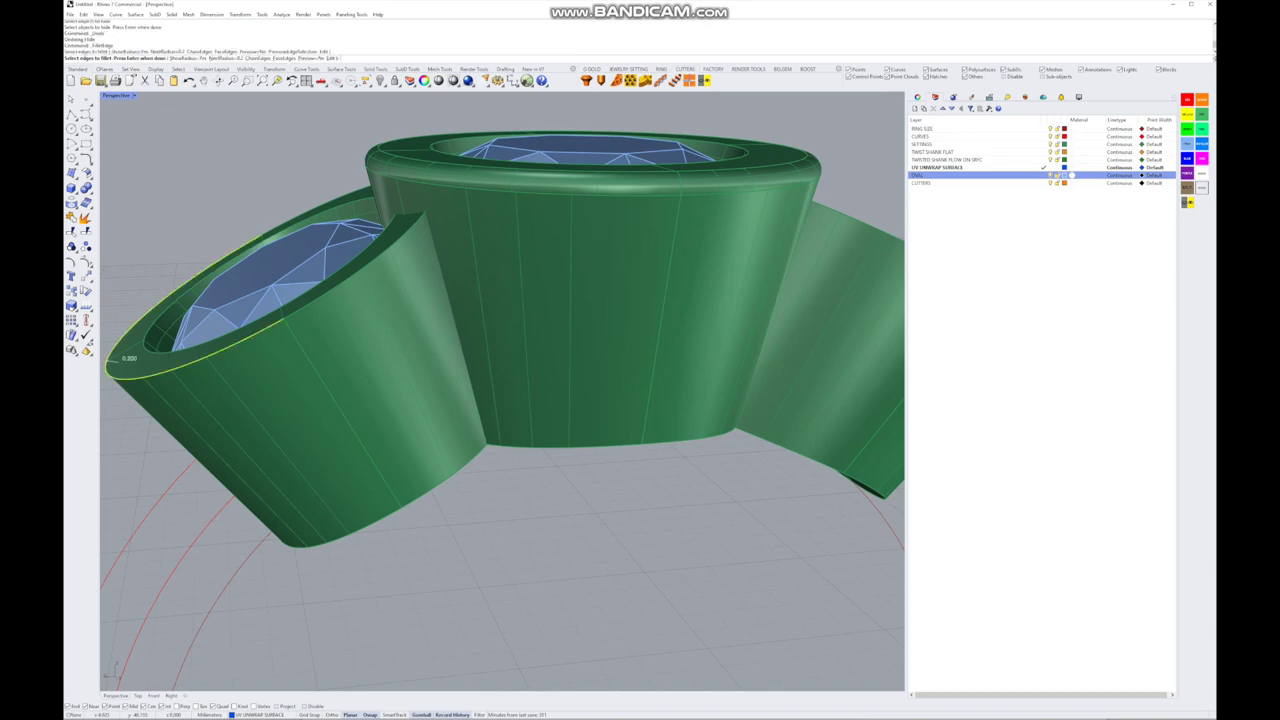
left_click(400, 198)
left_click(745, 205)
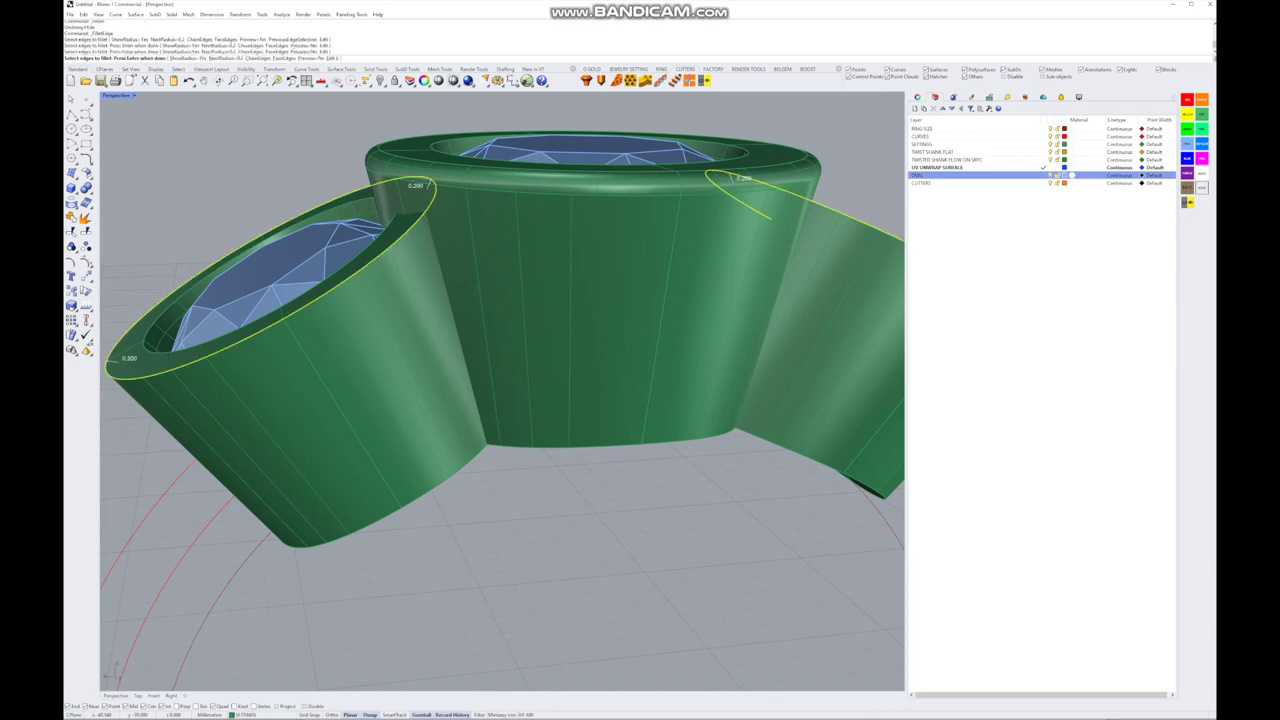
scroll(500, 400, "down", 5)
right_click_drag(500, 400, 764, 236)
key("Return")
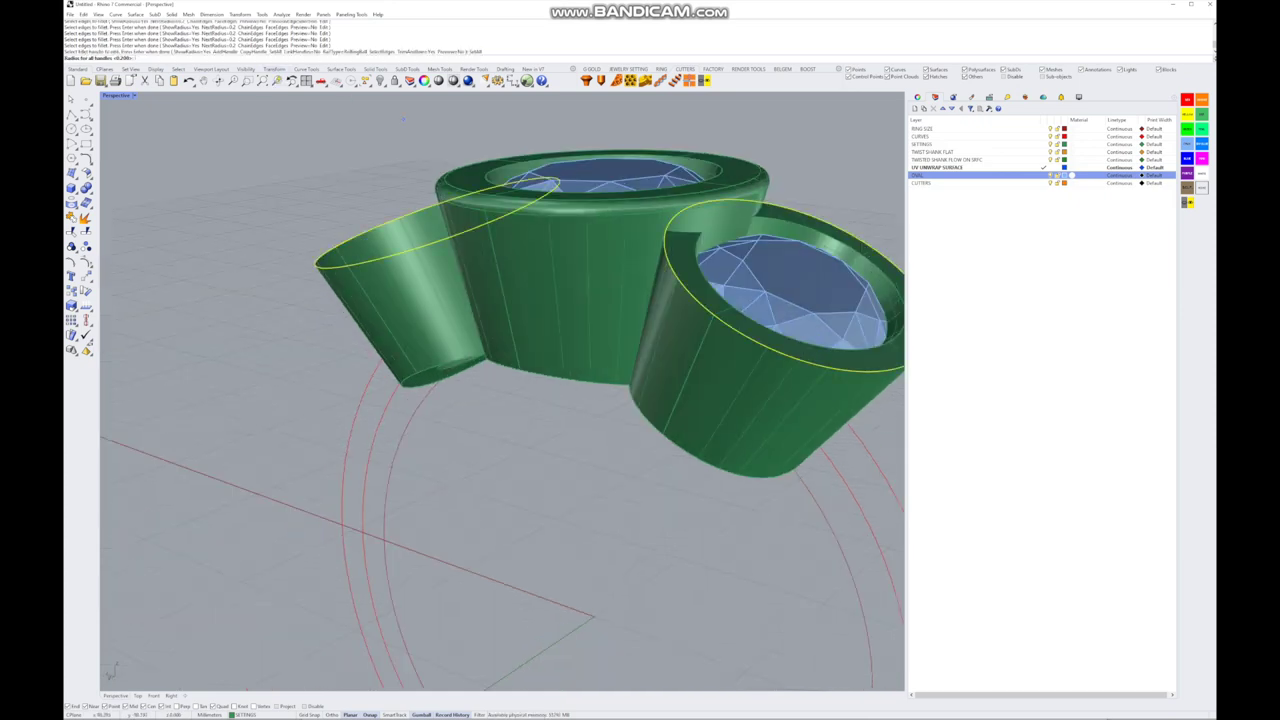
key("Return")
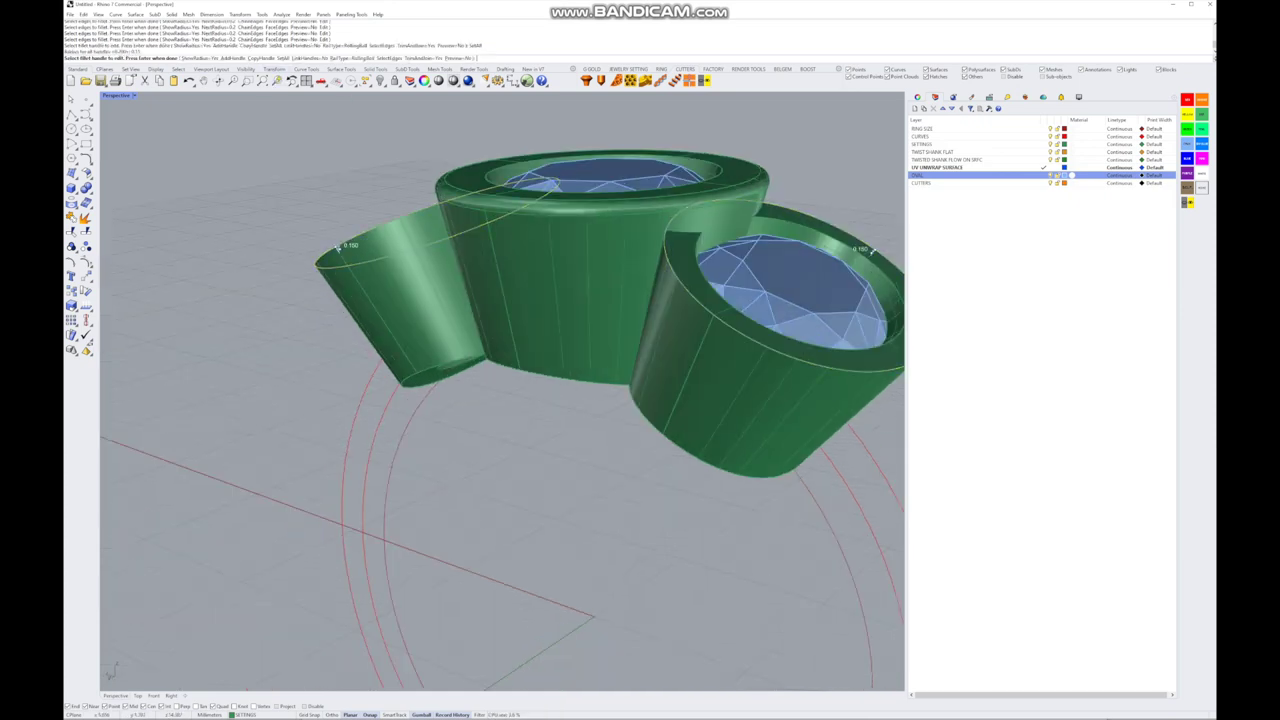
key("Return")
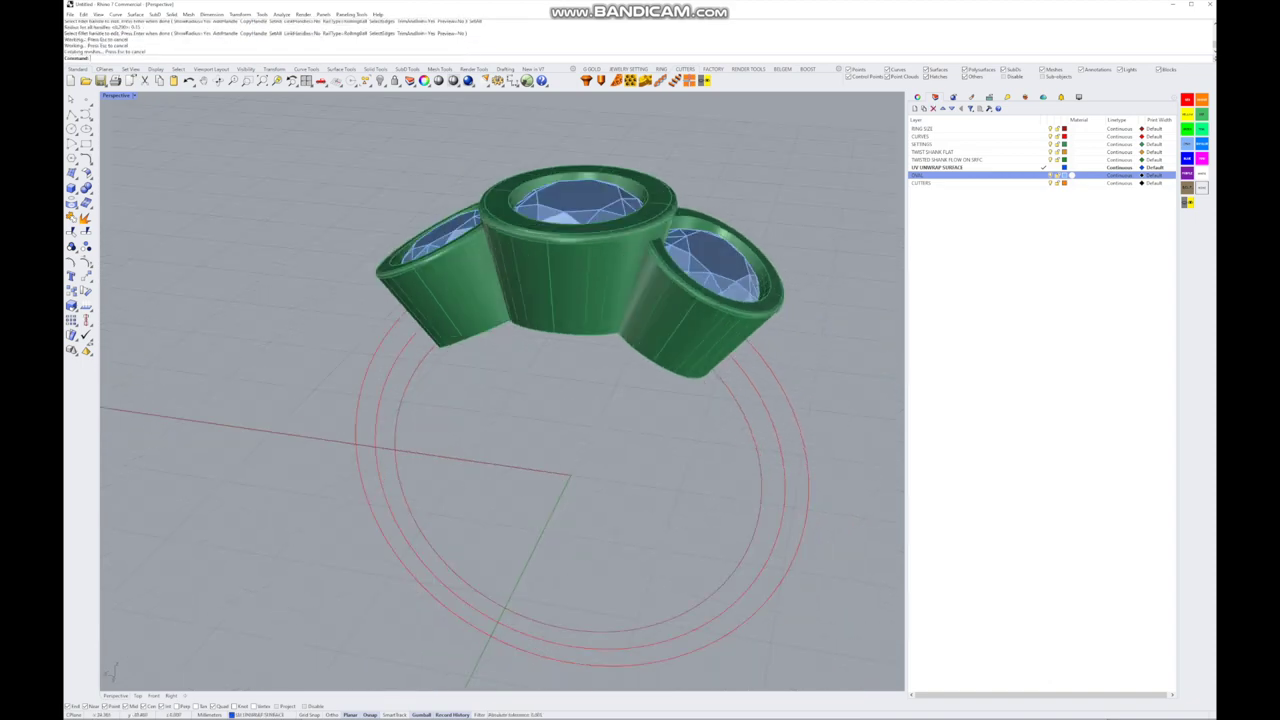
- Make CUTTERS the current layer
right_click_drag(500, 390, 570, 375)
key("ctrl+m")
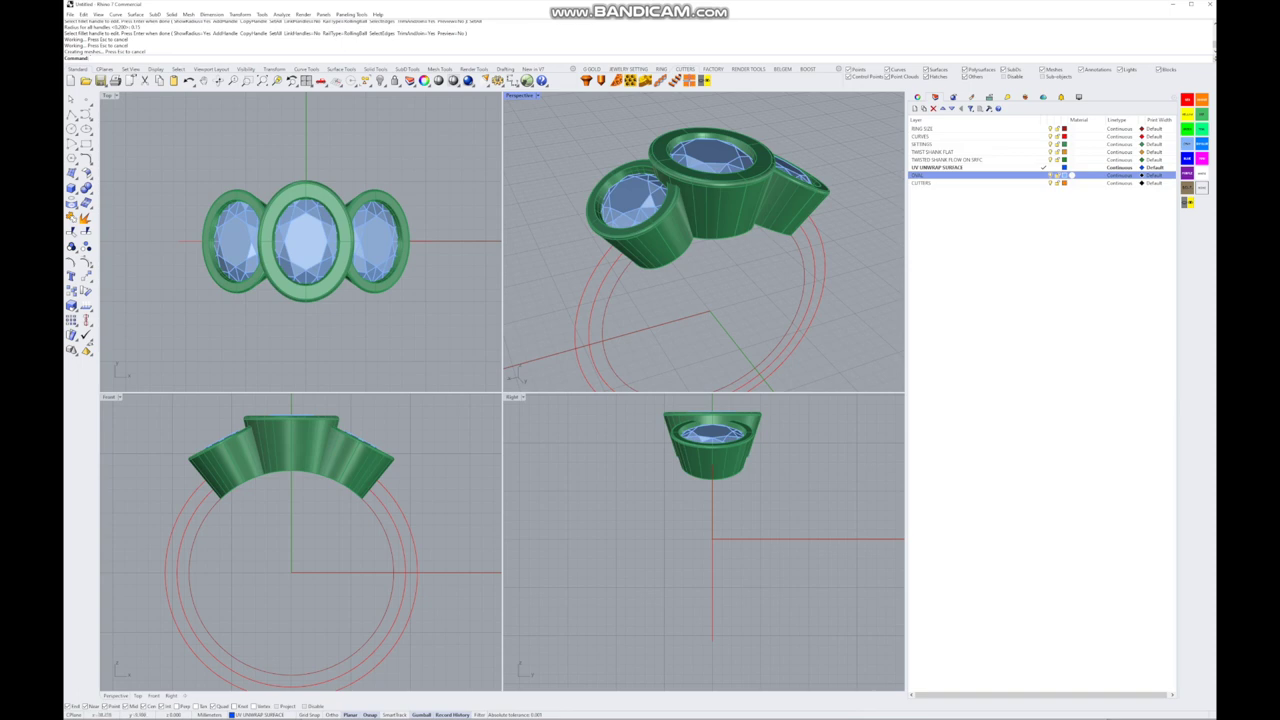
left_click(1071, 183)
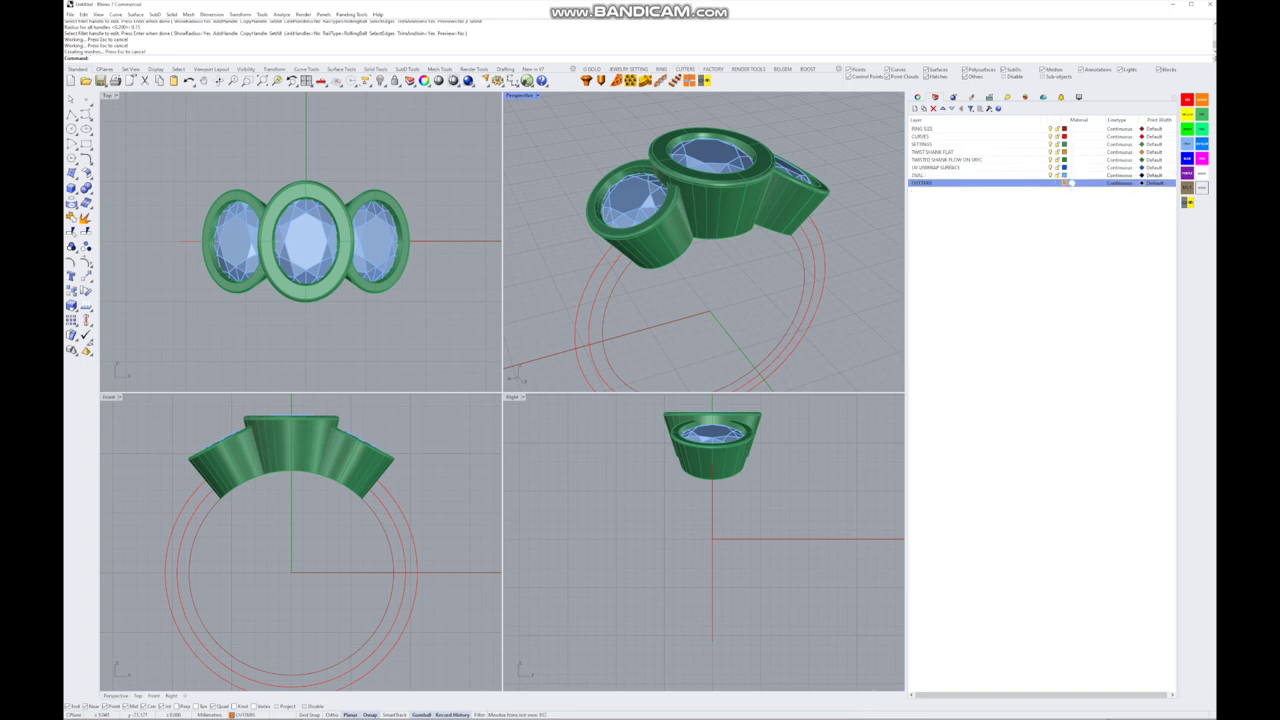
scroll(280, 410, "up", 5)
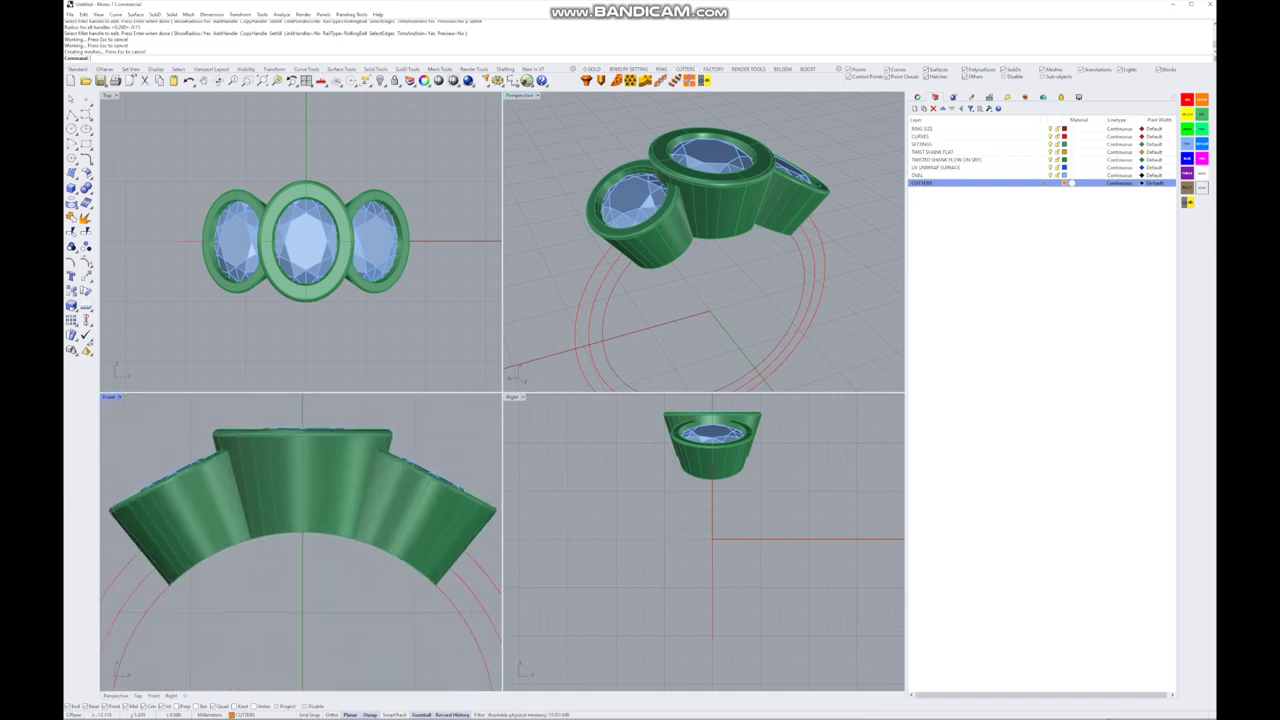
left_click(72, 188)
scroll(300, 540, "up", 4)
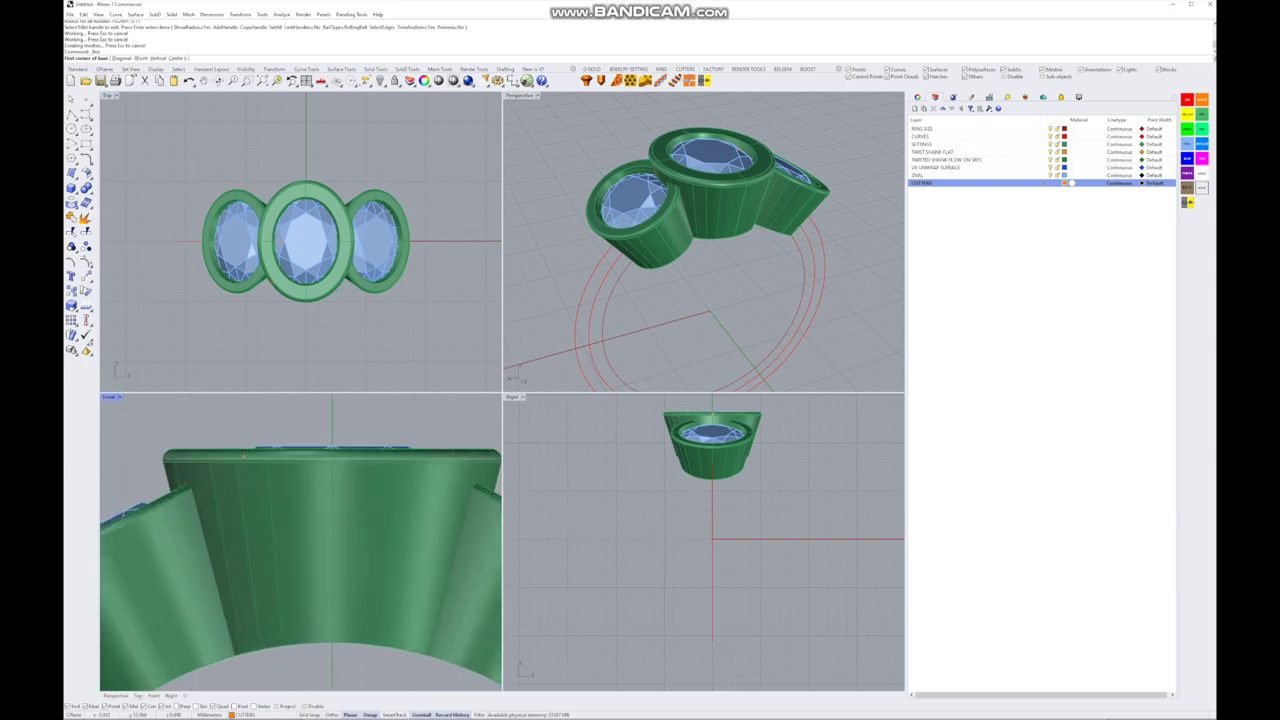
left_click(245, 453)
scroll(250, 450, "down", 3)
scroll(255, 446, "up", 3)
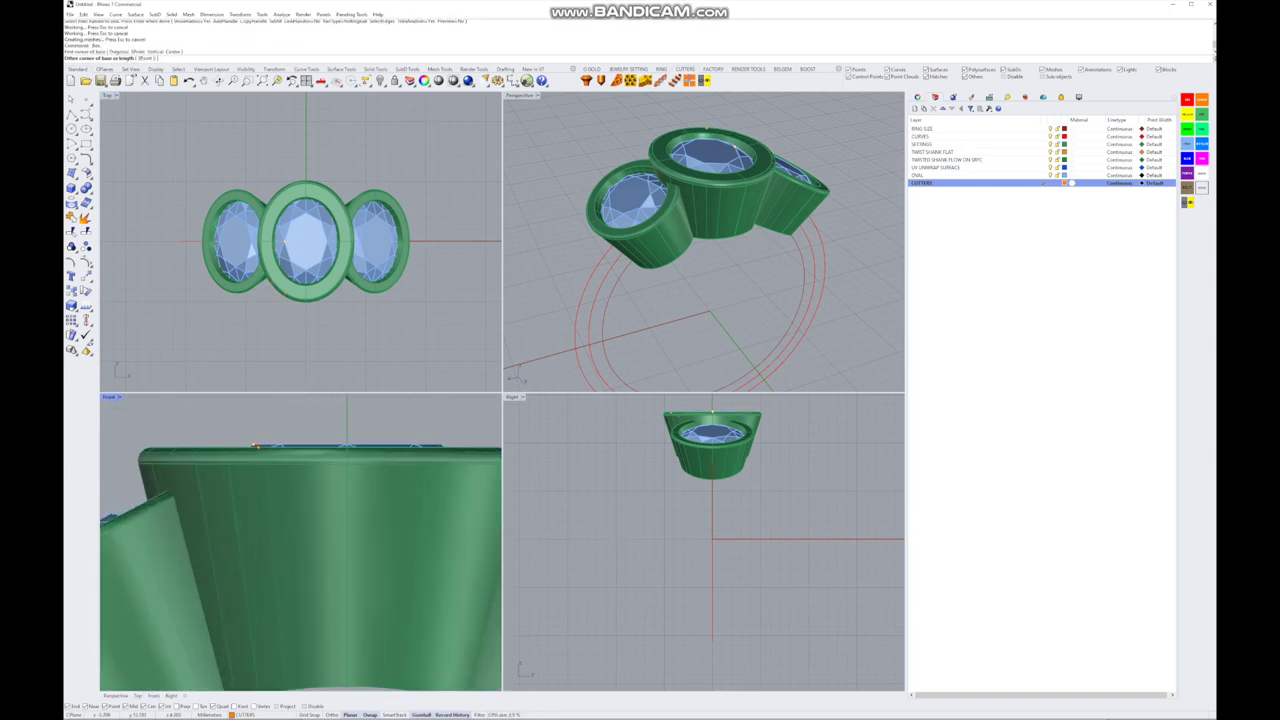
left_click(440, 446)
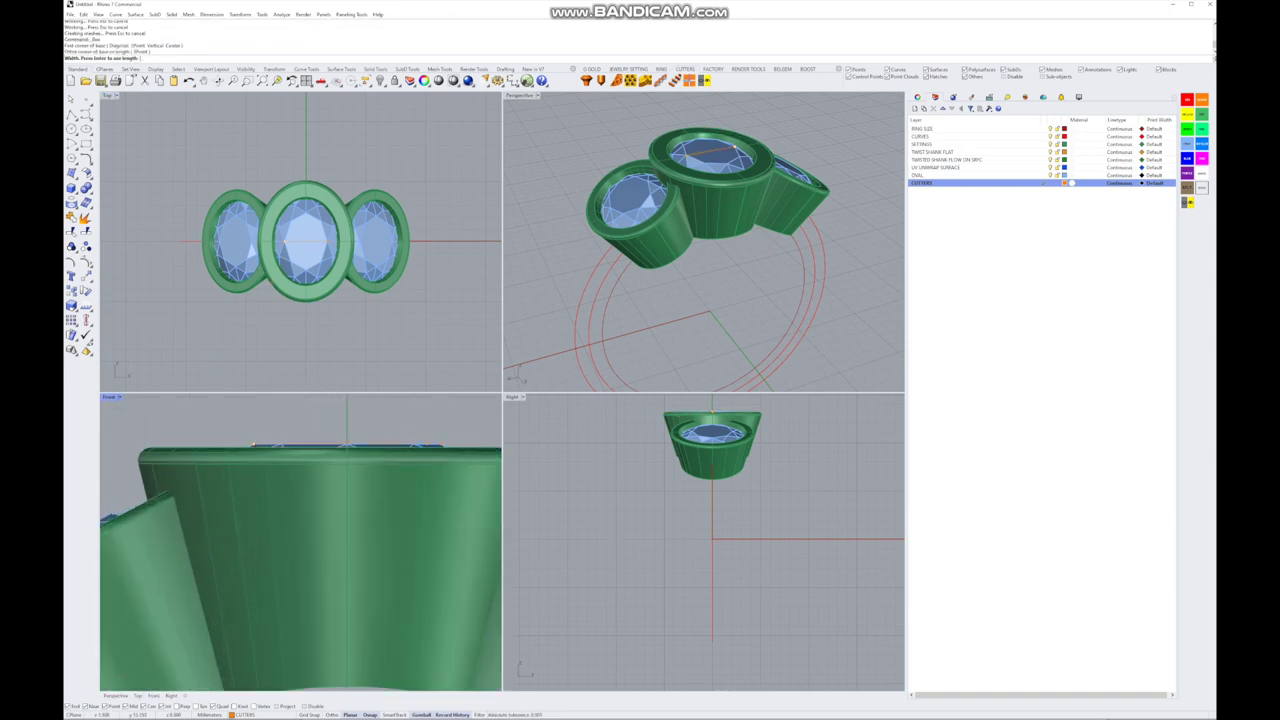
scroll(440, 450, "down", 3)
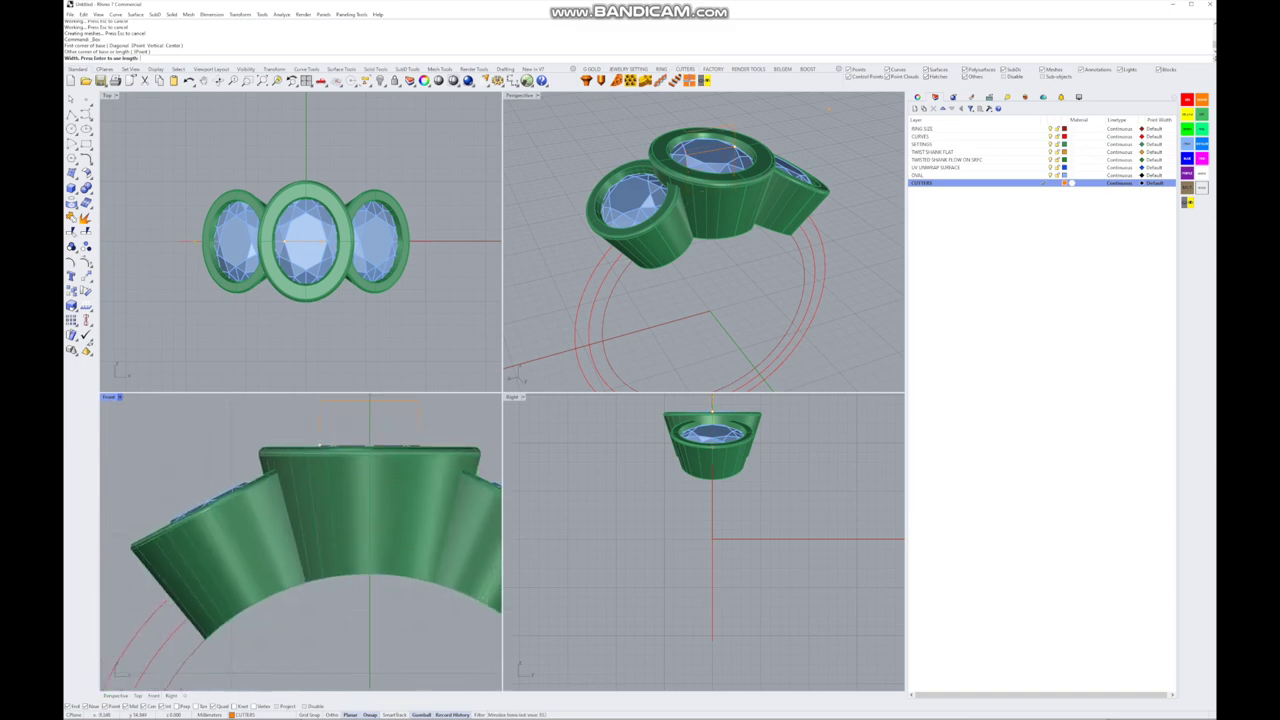
key("Return")
- Set the Front view's display mode to Ghosted and leave the unfinished box
left_click(109, 397)
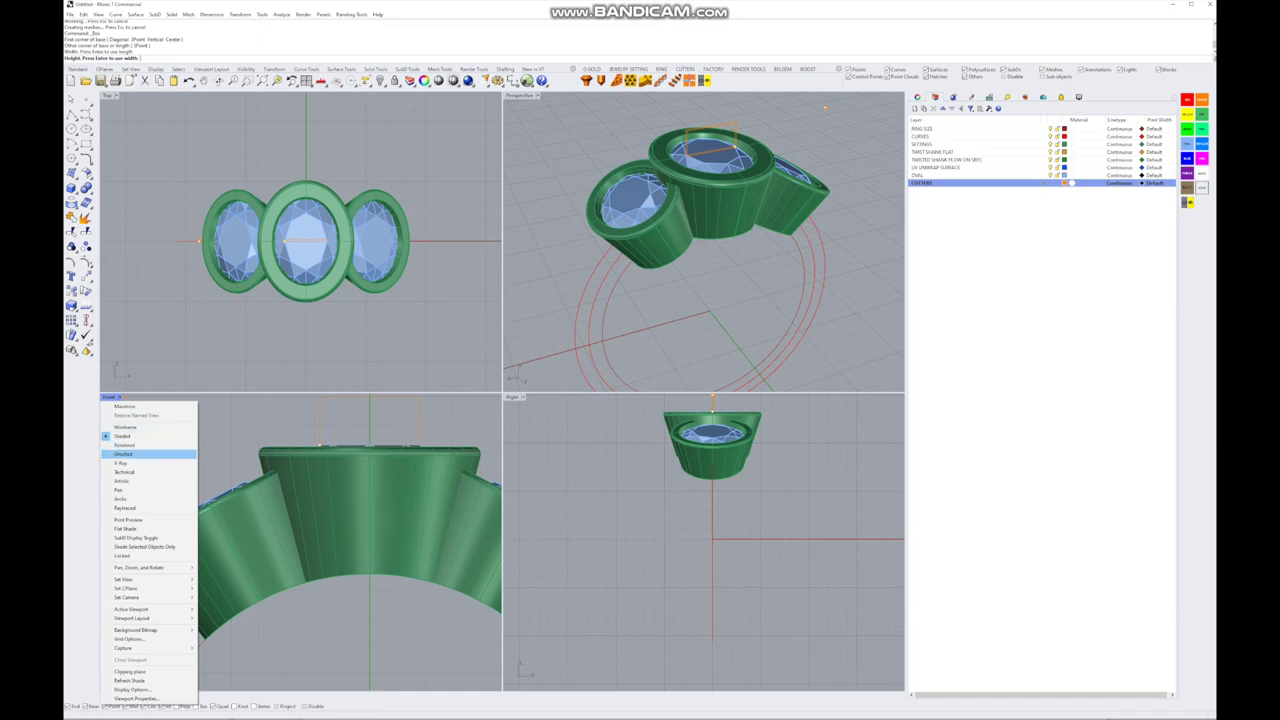
left_click(125, 454)
key("Escape")
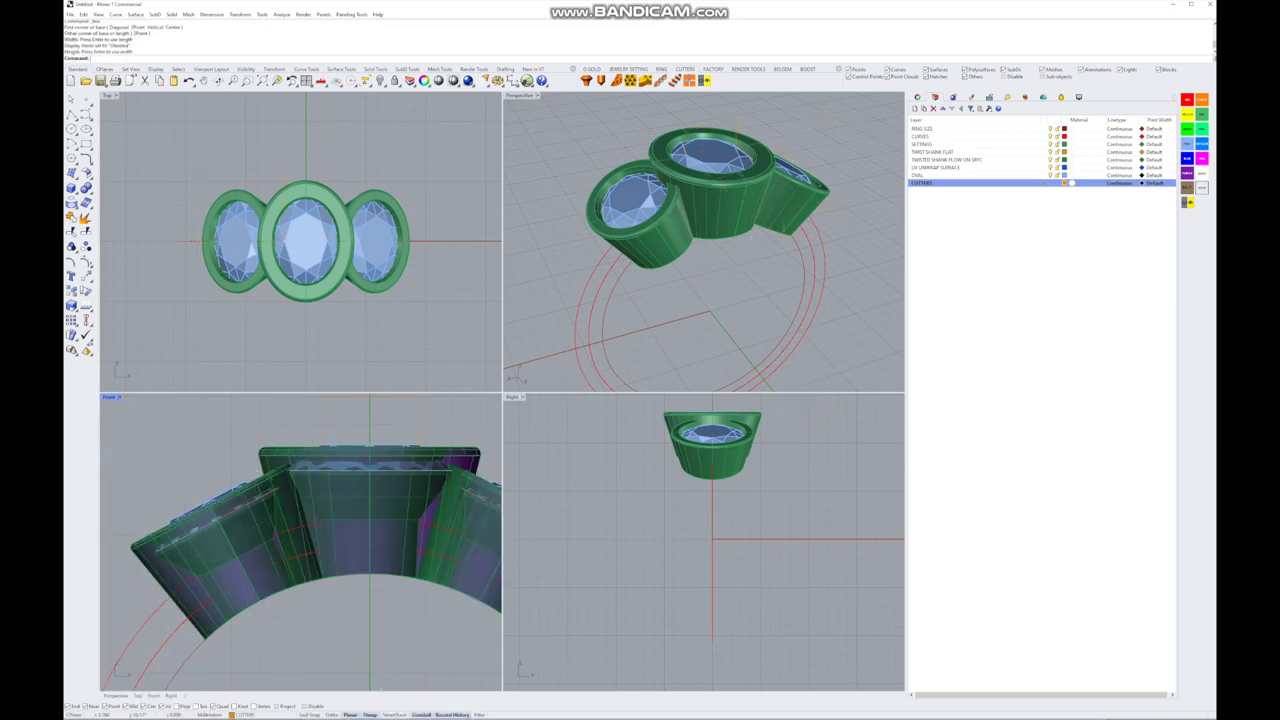
- Draw a box as wide as the centre stone's table, reaching down to the middle ring curve and extruded out past the setting's side
key("Return")
left_click(413, 448)
scroll(413, 448, "up", 3)
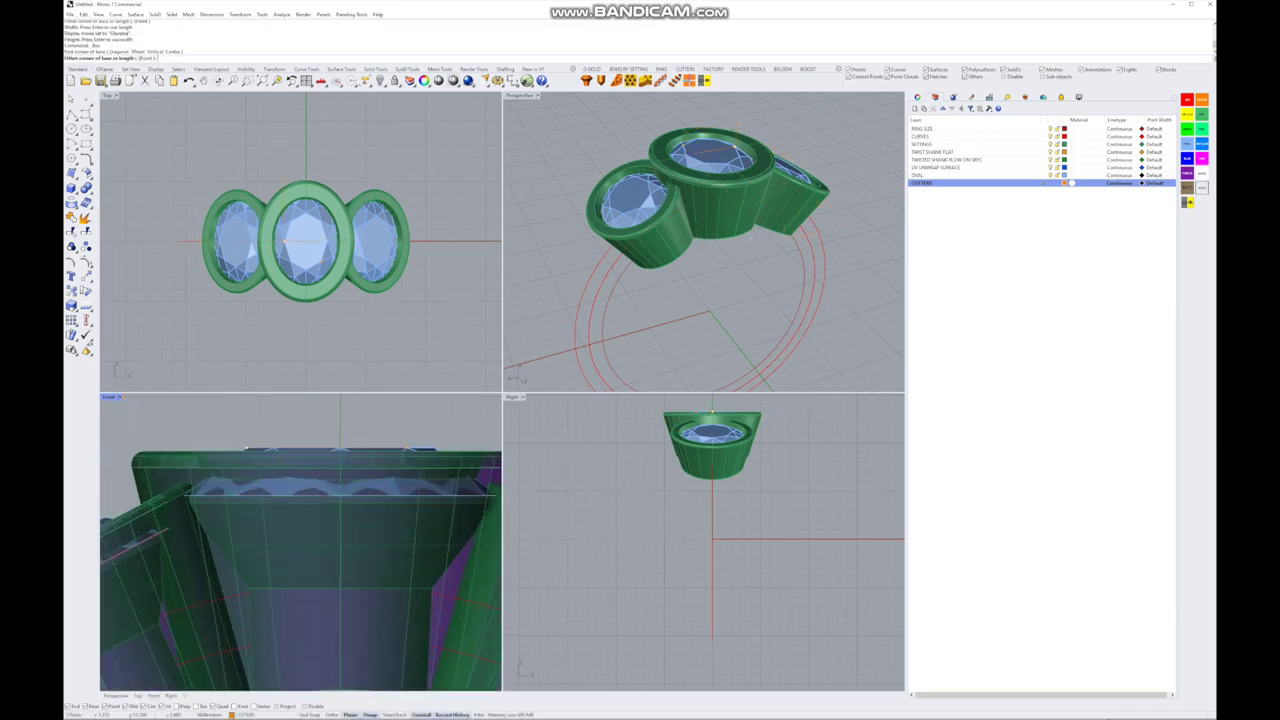
left_click(436, 449)
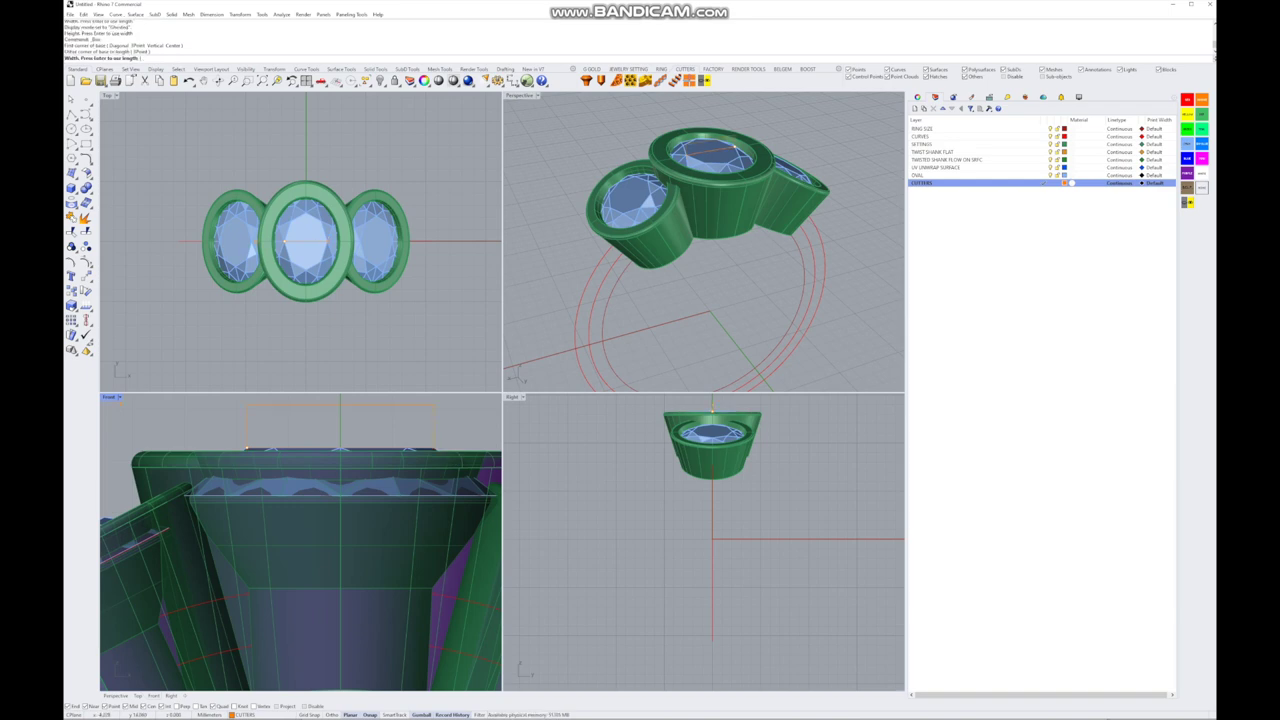
key("ctrl+m")
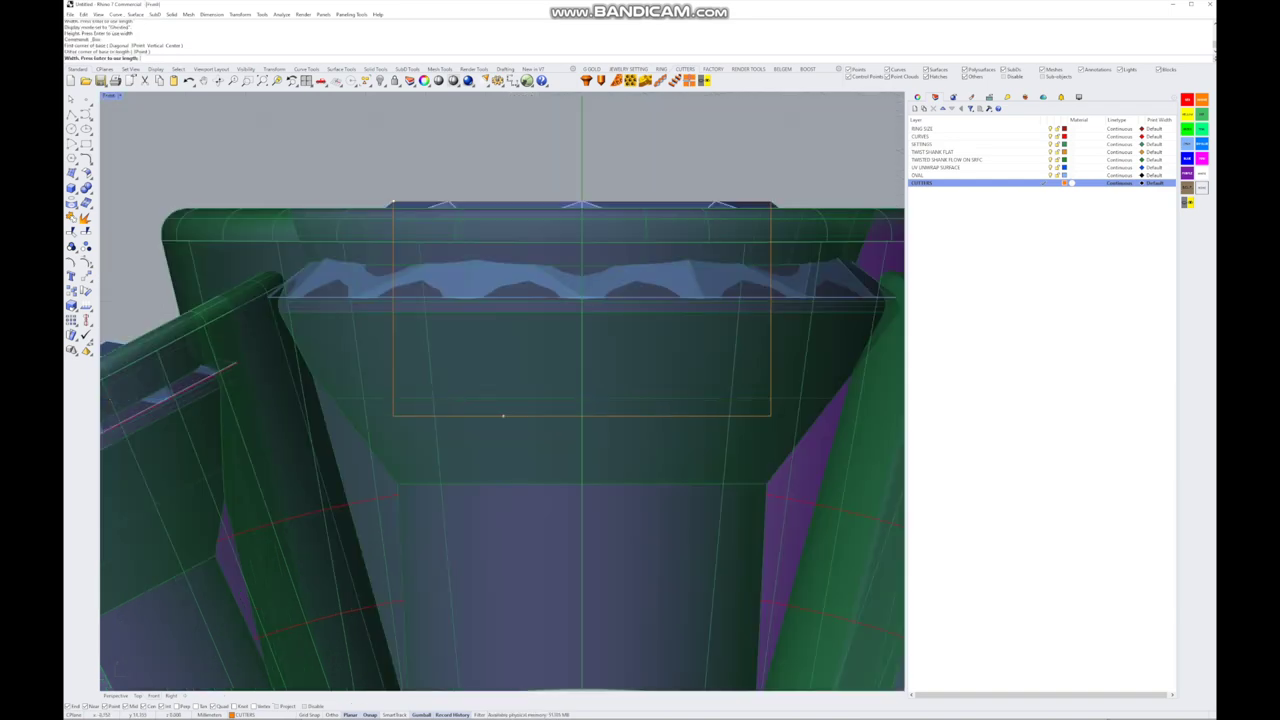
scroll(551, 429, "down", 3)
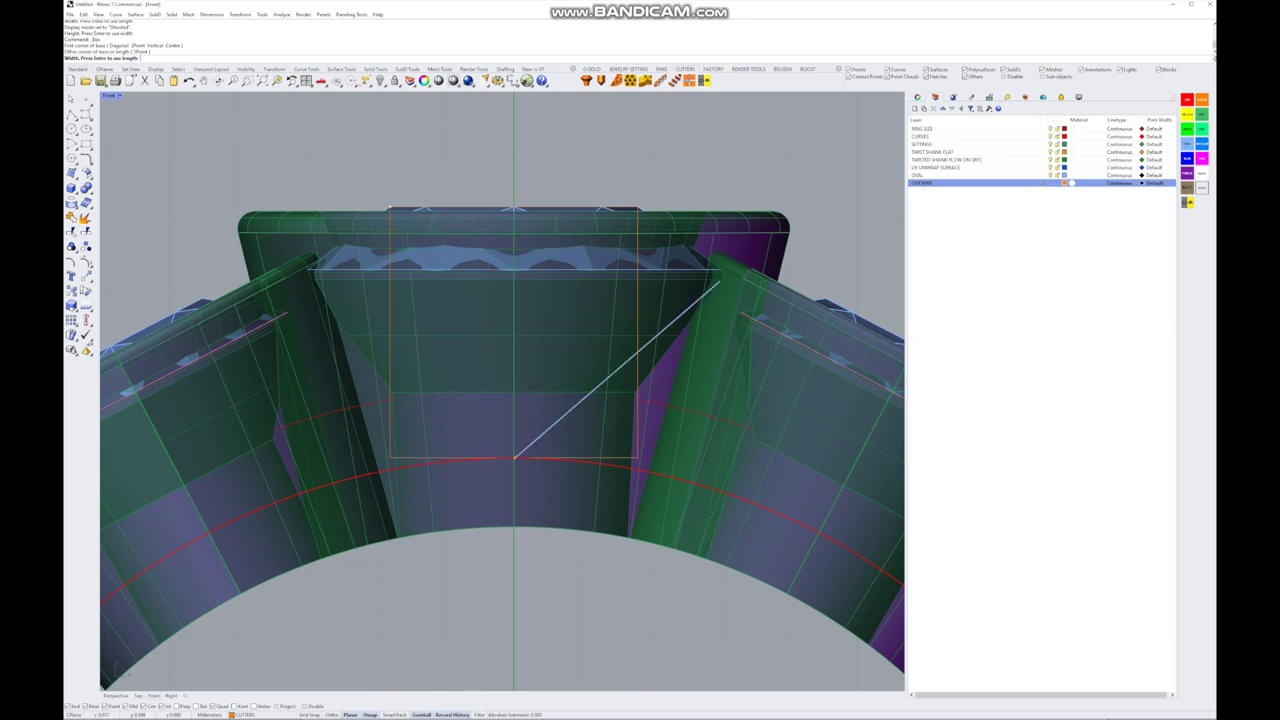
left_click(700, 268)
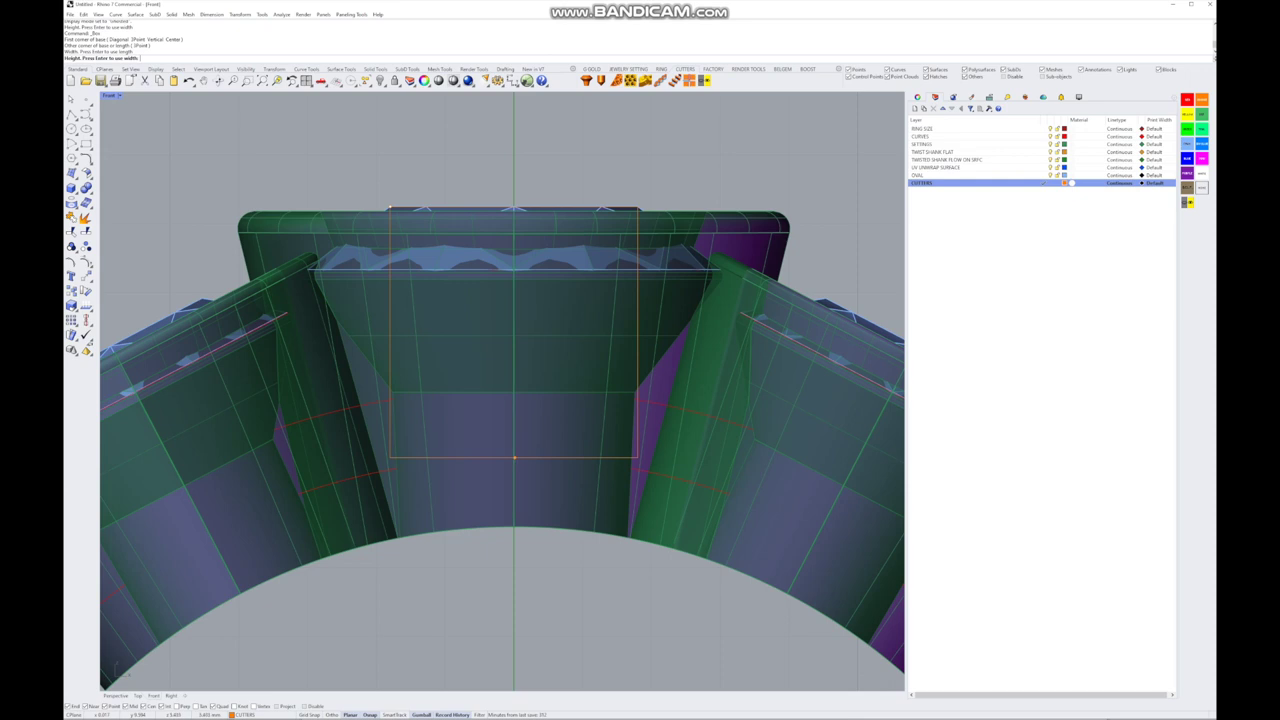
key("ctrl+m")
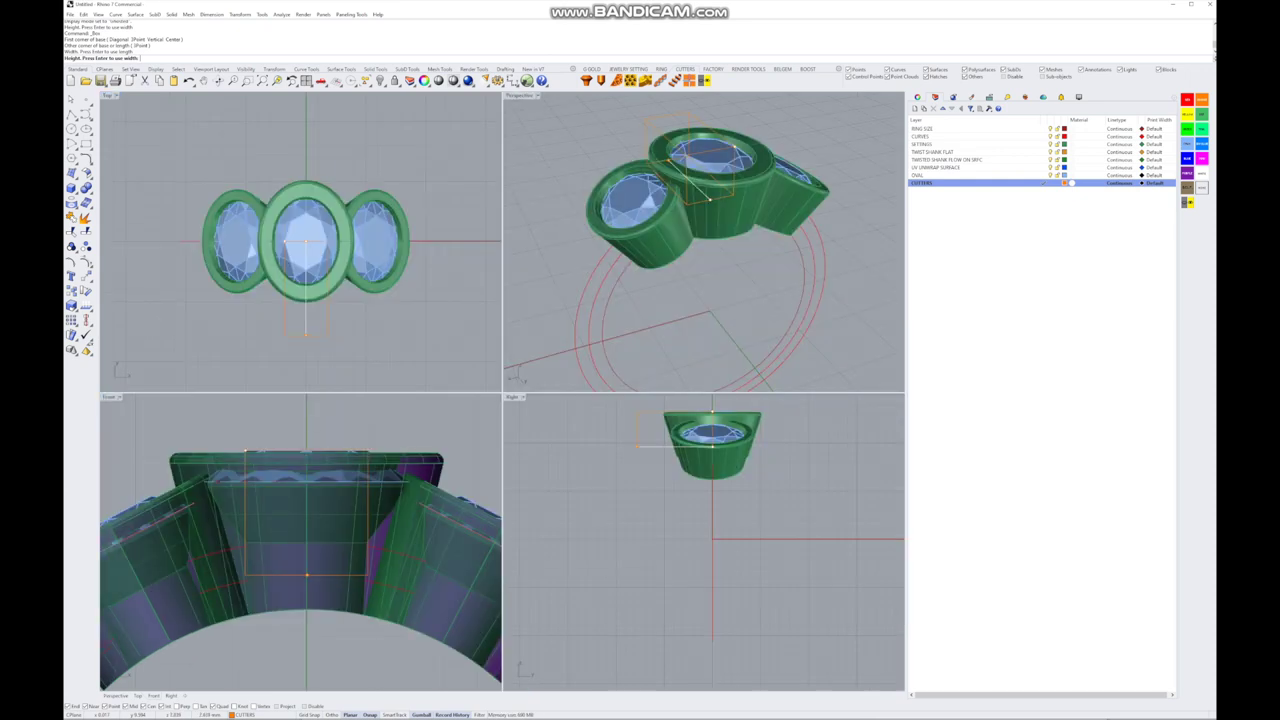
right_click_drag(305, 180, 317, 260)
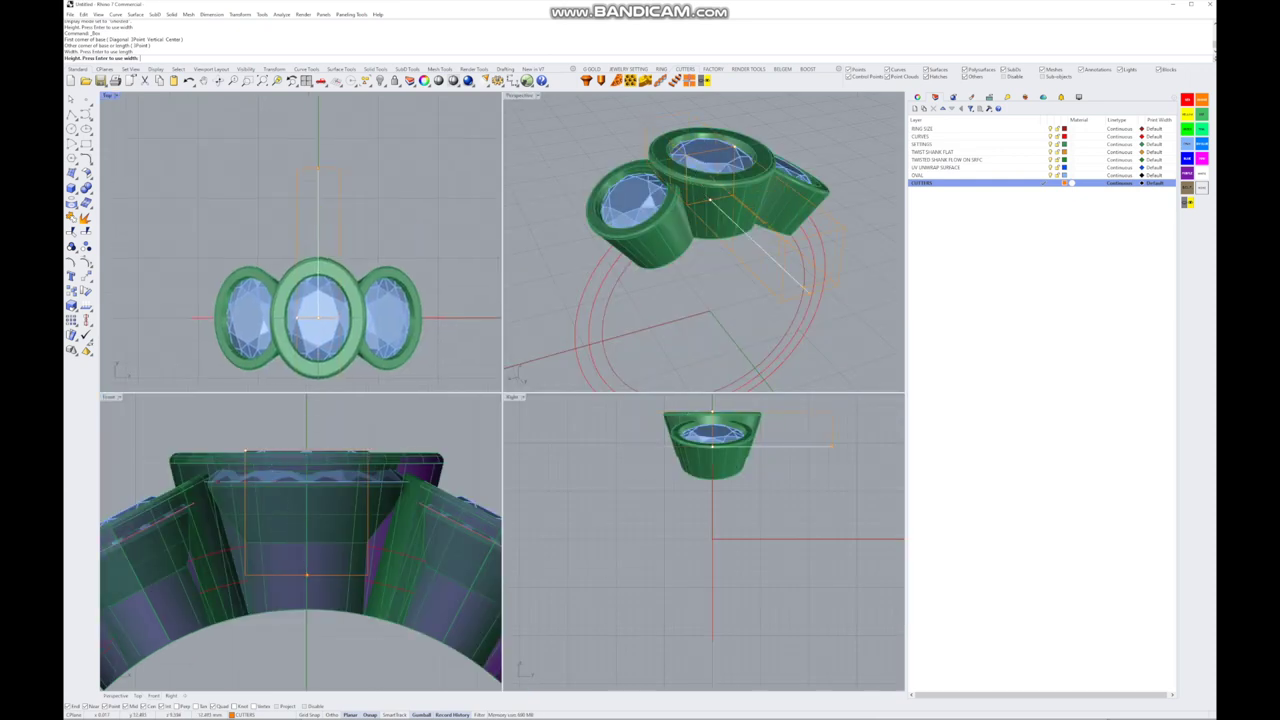
left_click(318, 158)
- Move the box crosswise so it is centred on the centre setting and extends past both of its sides
right_click_drag(318, 210, 308, 183)
left_click_drag(308, 183, 307, 264)
scroll(320, 289, "up", 6)
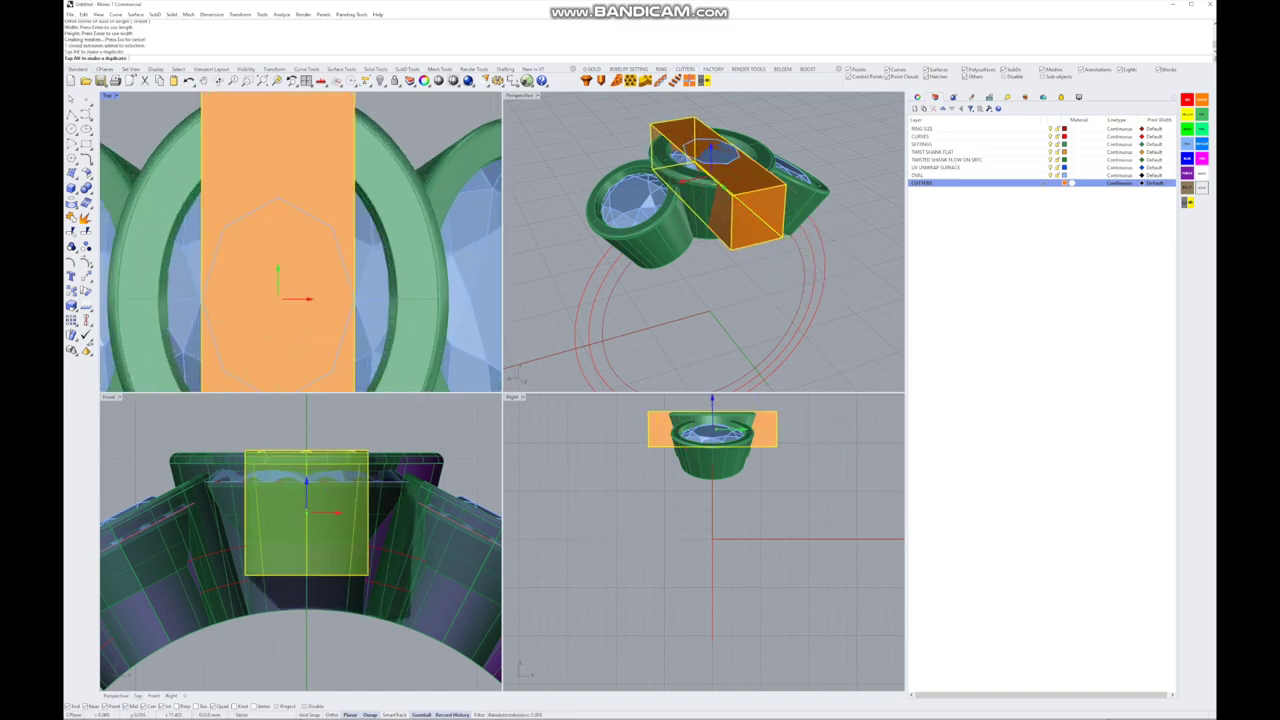
scroll(278, 280, "down", 5)
key("Escape")
- Scale the box's top face wider along the ring so the cutter tapers inward towards its bottom
right_click_drag(700, 250, 680, 290)
key("ctrl+m")
scroll(500, 390, "up", 6)
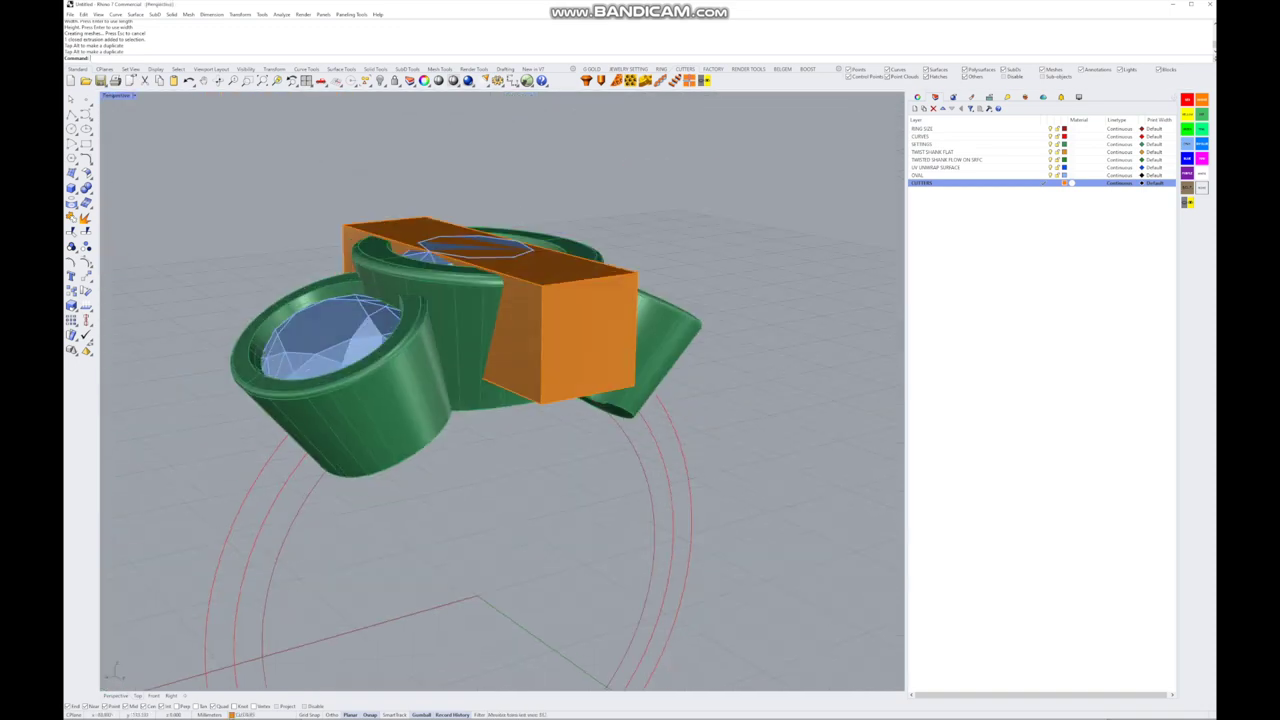
left_click(450, 255, "ctrl+shift")
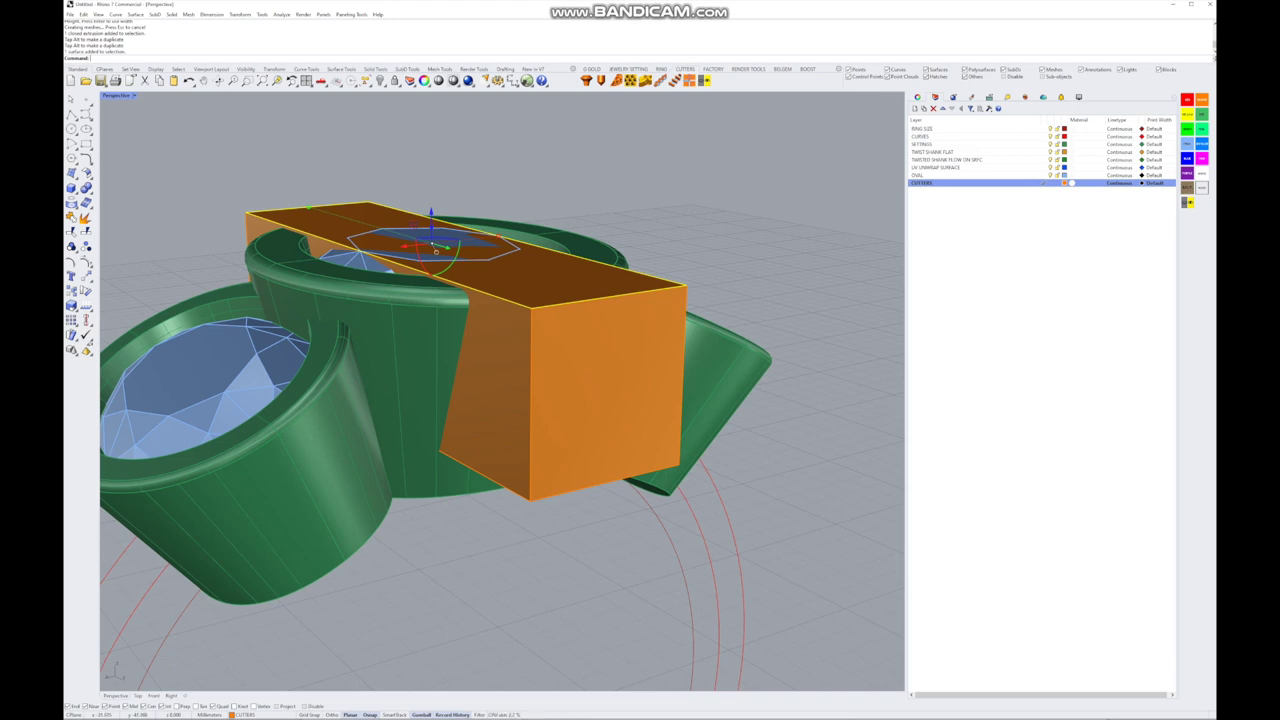
key("Escape")
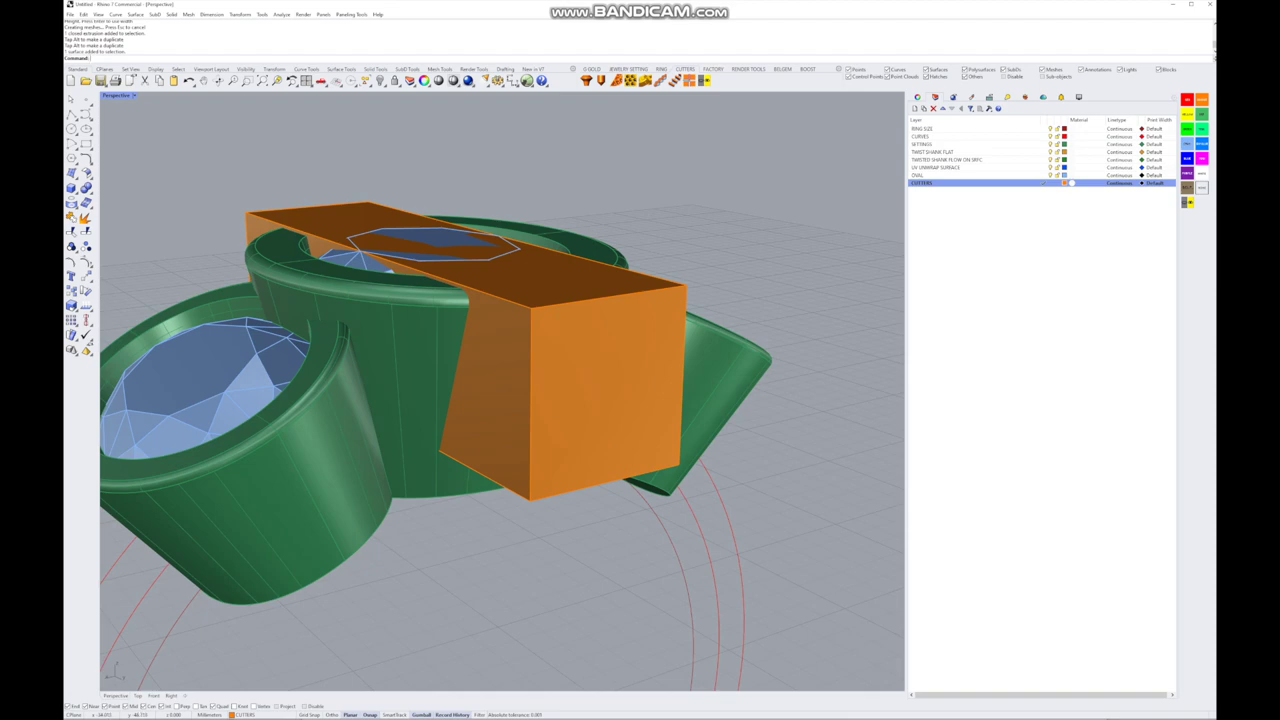
left_click(440, 251)
right_click_drag(460, 250, 440, 251)
left_click_drag(440, 251, 522, 236)
mouse_move(522, 236)
right_mouse_down()
mouse_move(518, 290)
mouse_move(515, 250)
right_mouse_up()
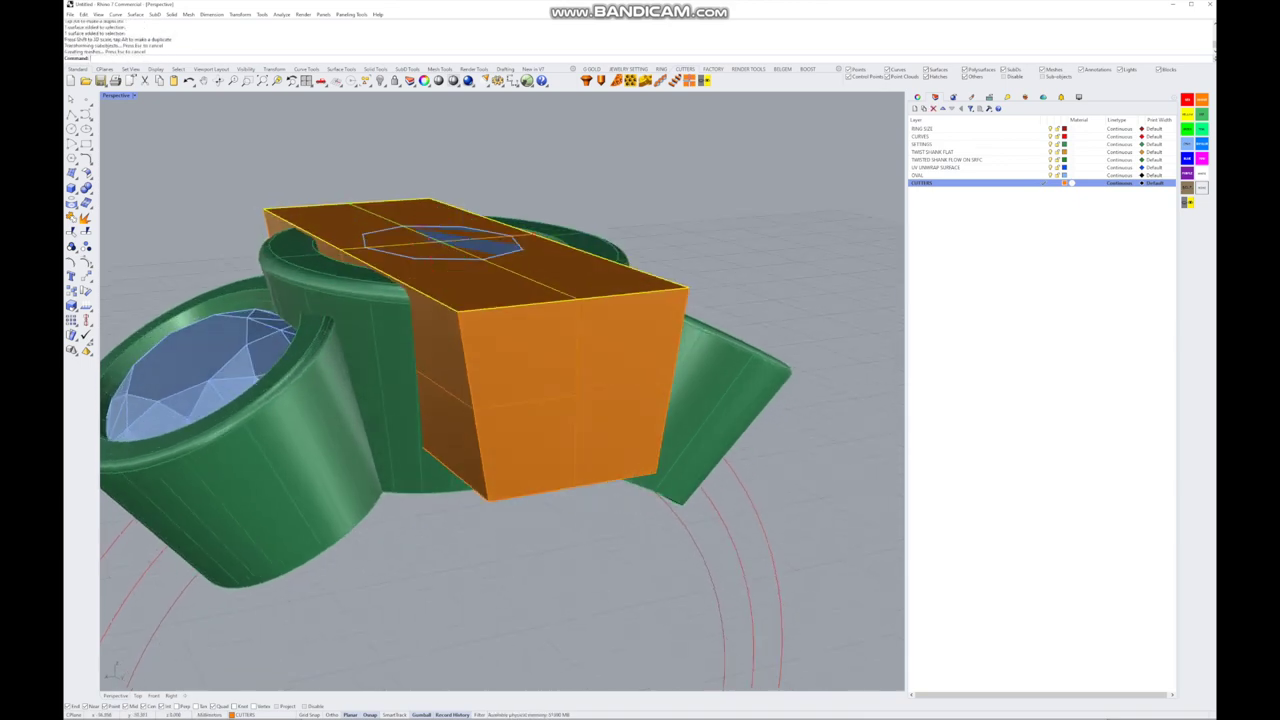
left_click_drag(532, 234, 529, 233)
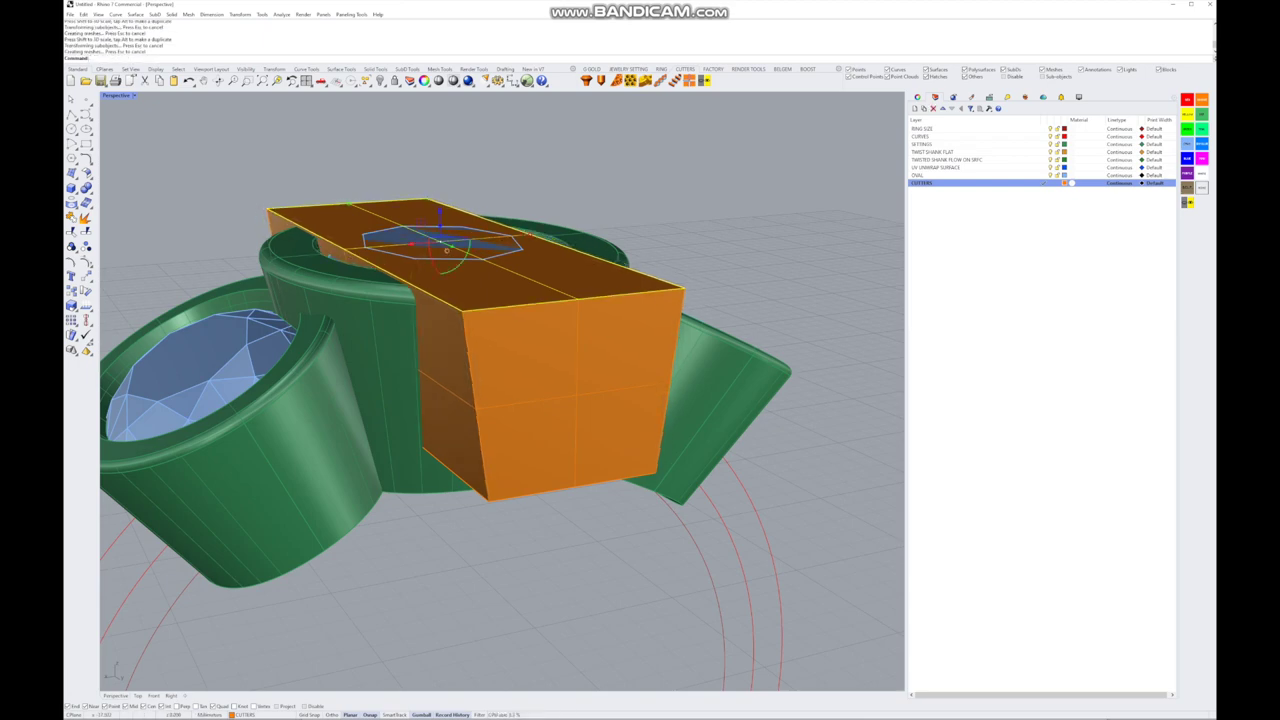
- Fillet the two lengthwise bottom edges of the box cutter with a radius of 1.7 mm
right_click_drag(447, 249, 441, 292)
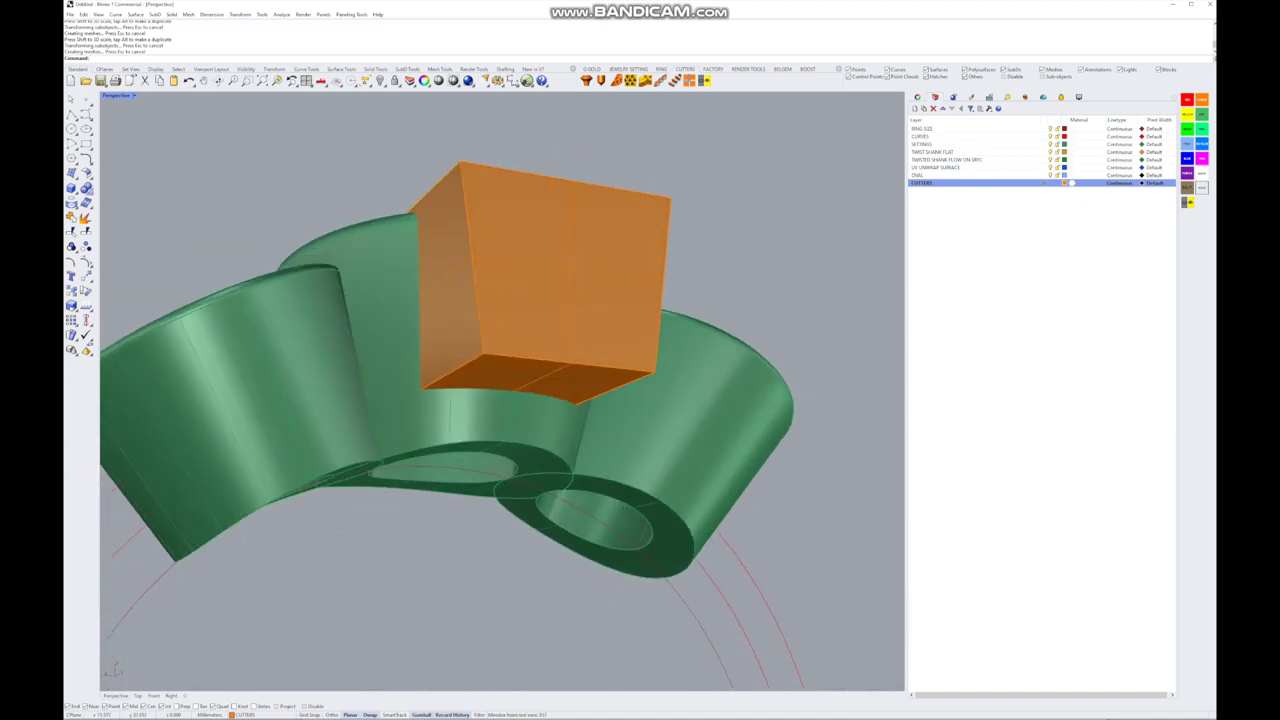
left_click(86, 188)
left_click(104, 328)
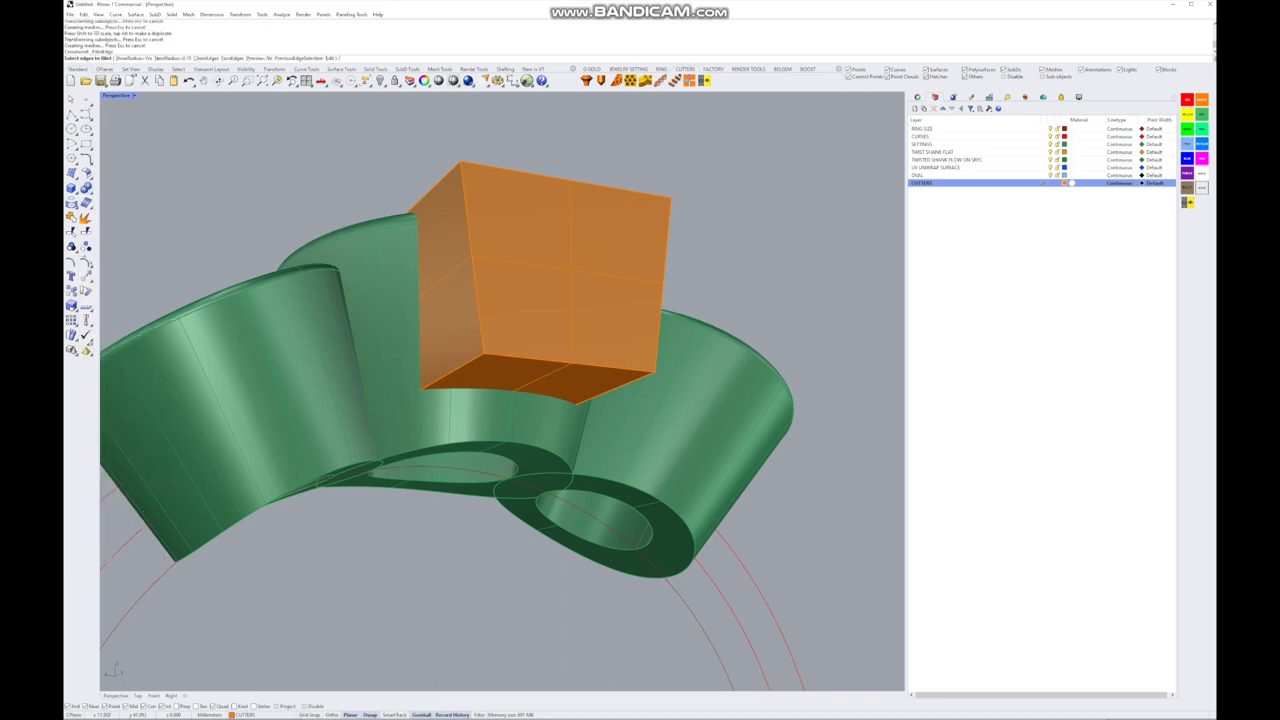
left_click(384, 408)
left_click(497, 435)
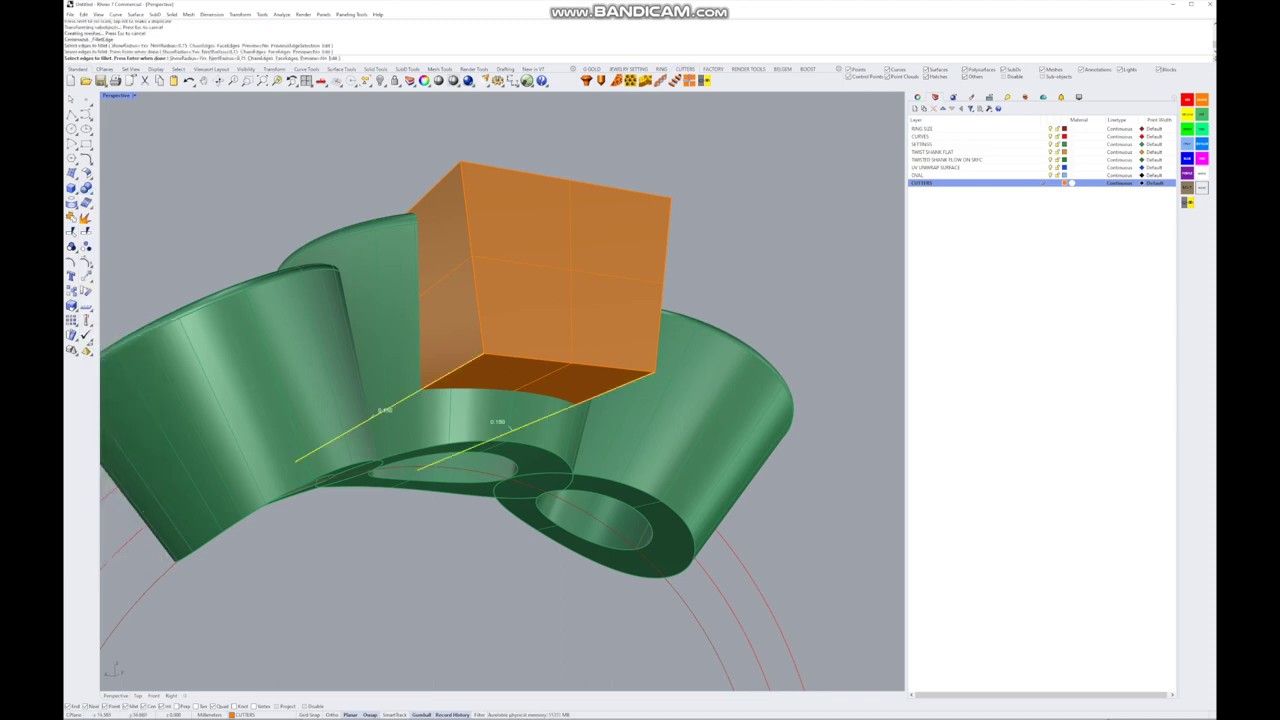
key("Return")
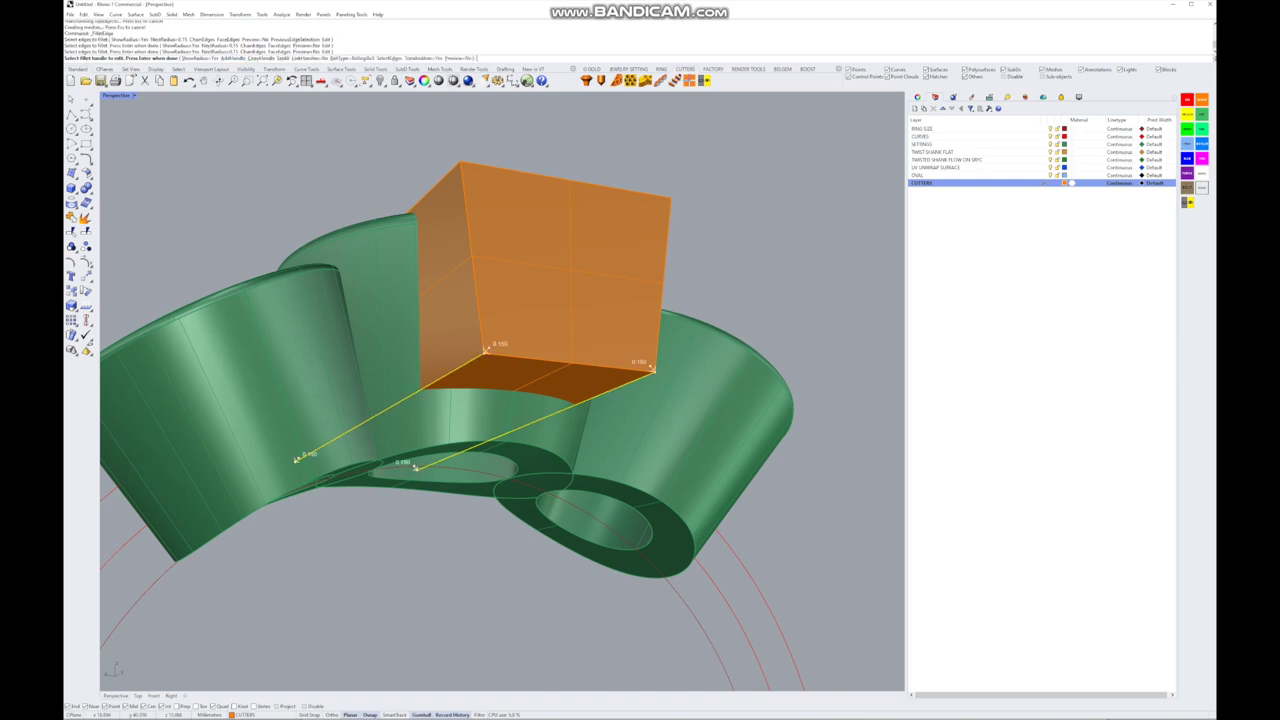
right_click_drag(455, 300, 455, 420)
scroll(455, 420, "up", 5)
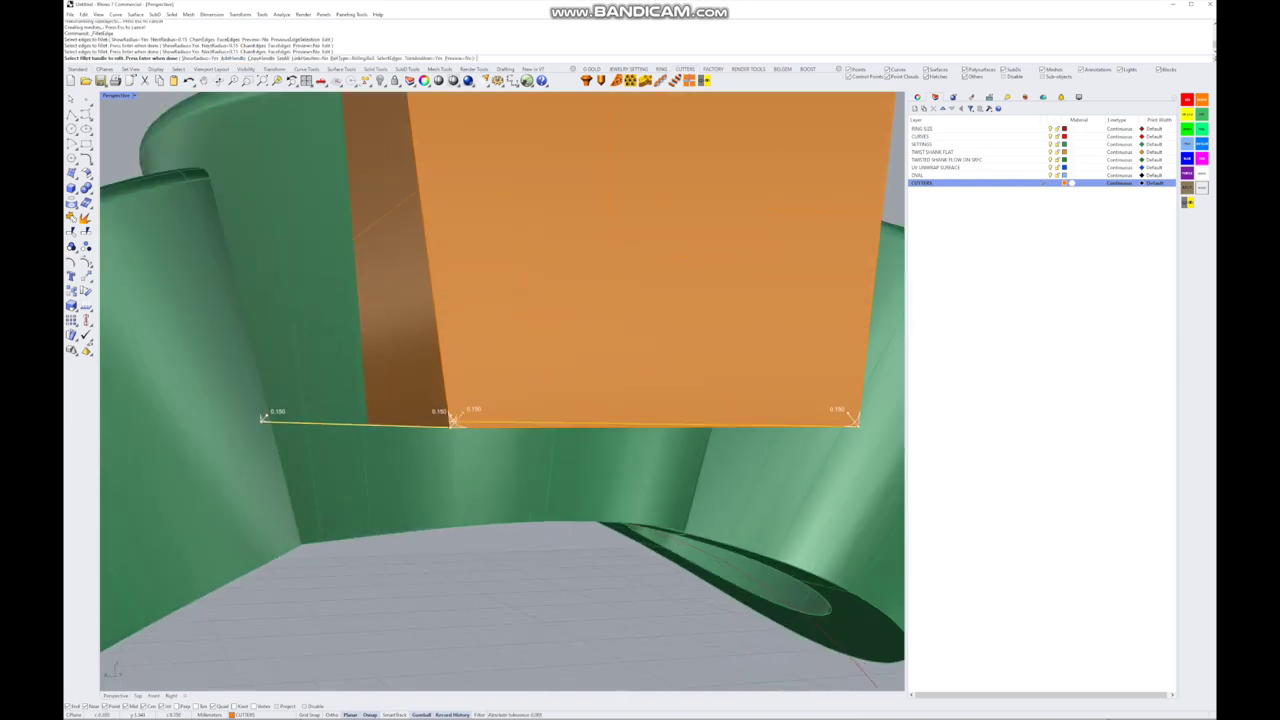
left_click(282, 58)
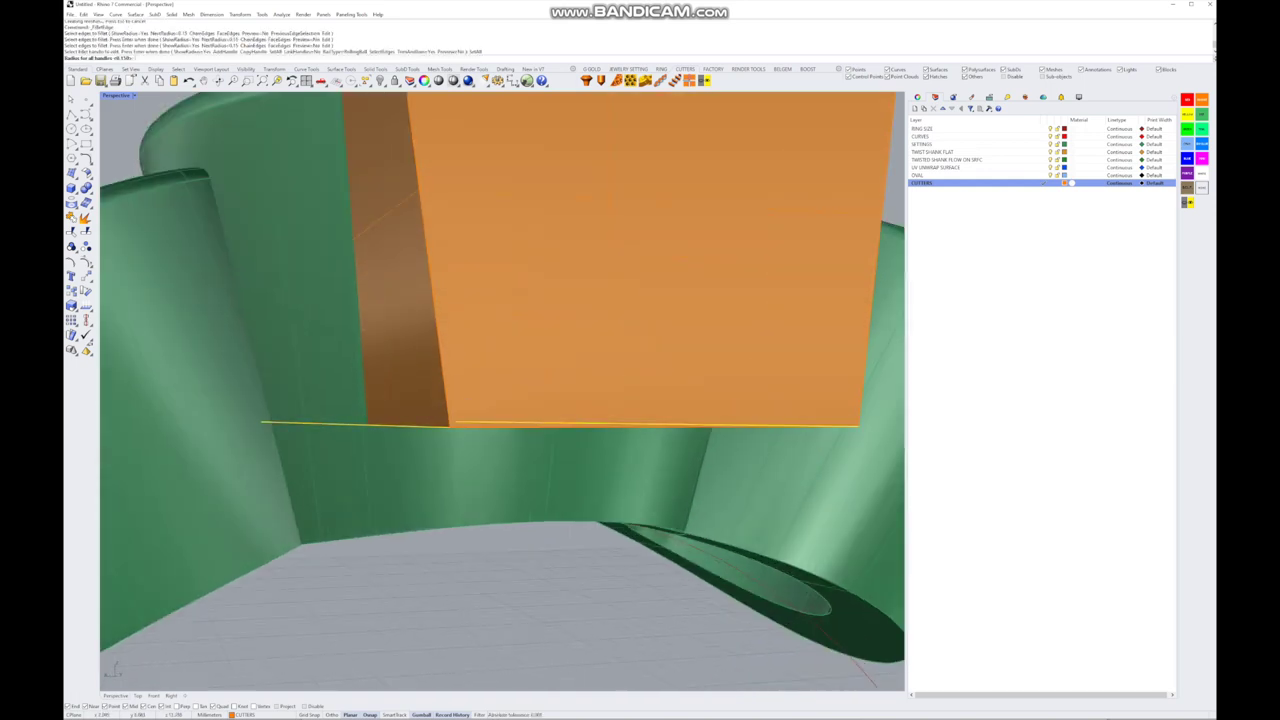
type("1.7")
key("Return")
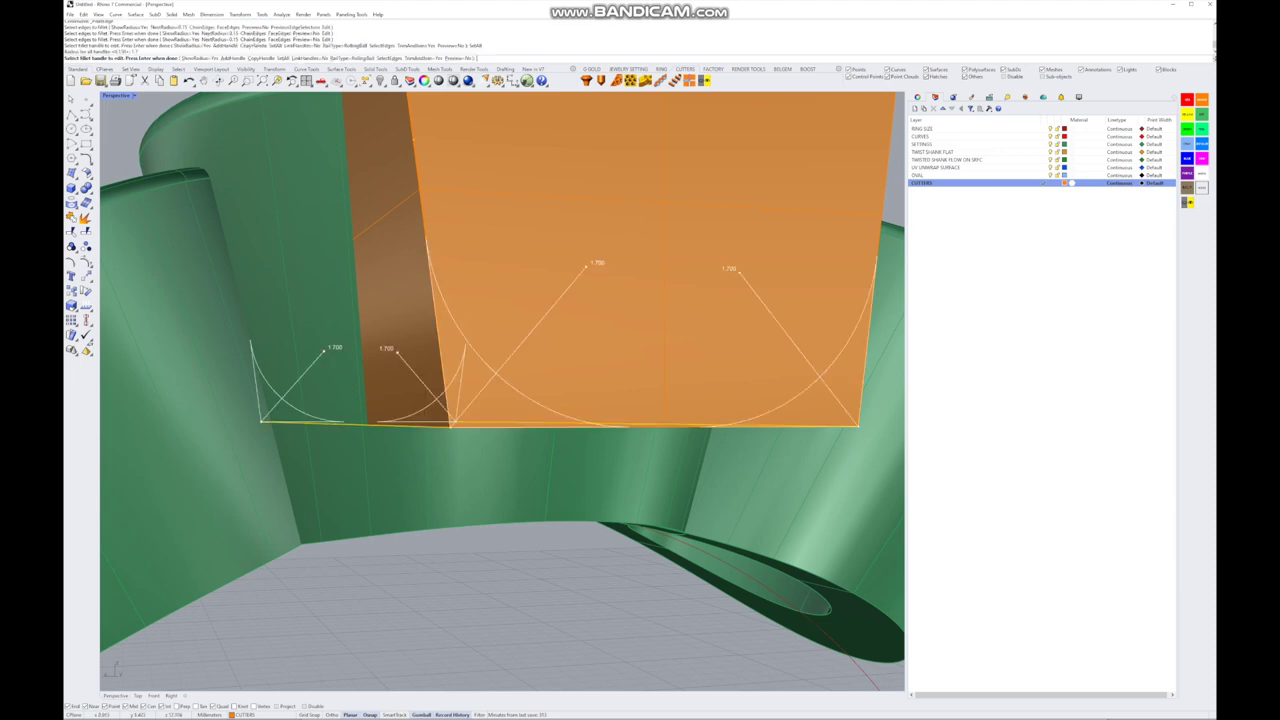
right_click_drag(500, 400, 440, 430)
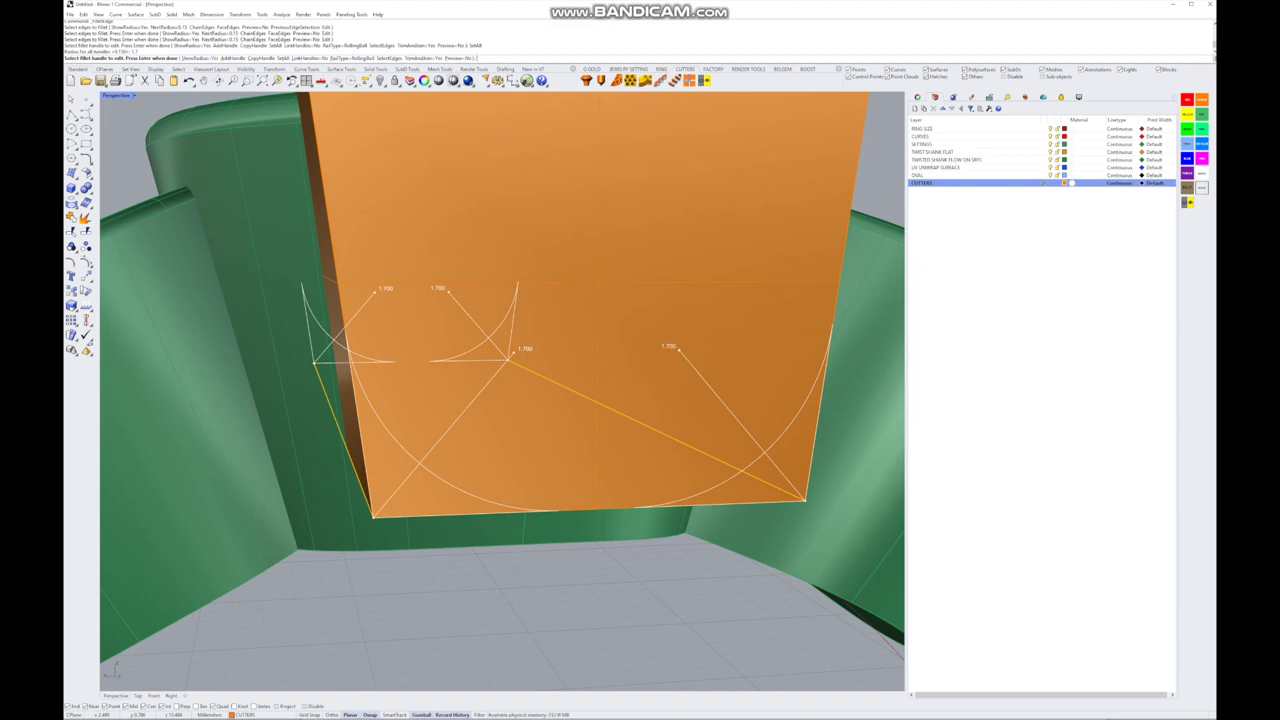
key("Return")
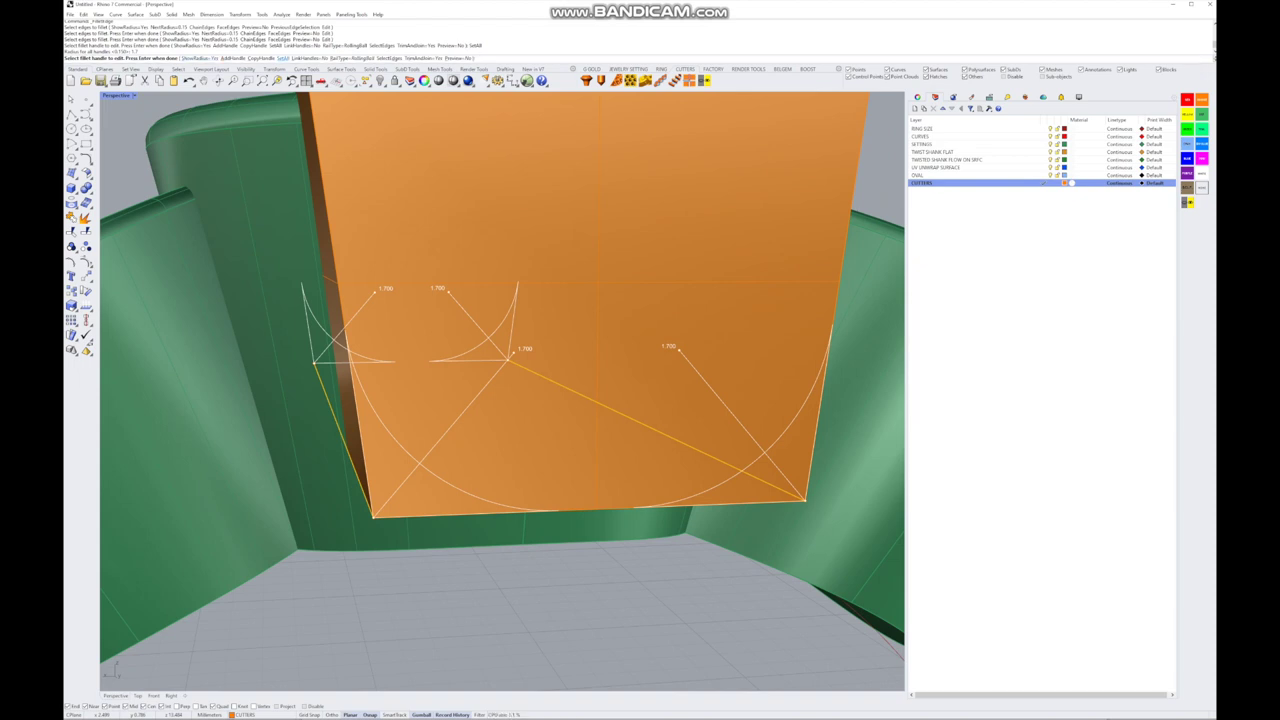
- Scale the flat strip between the cutter's two bottom fillets narrower so the underside becomes almost fully rounded
scroll(500, 390, "down", 10)
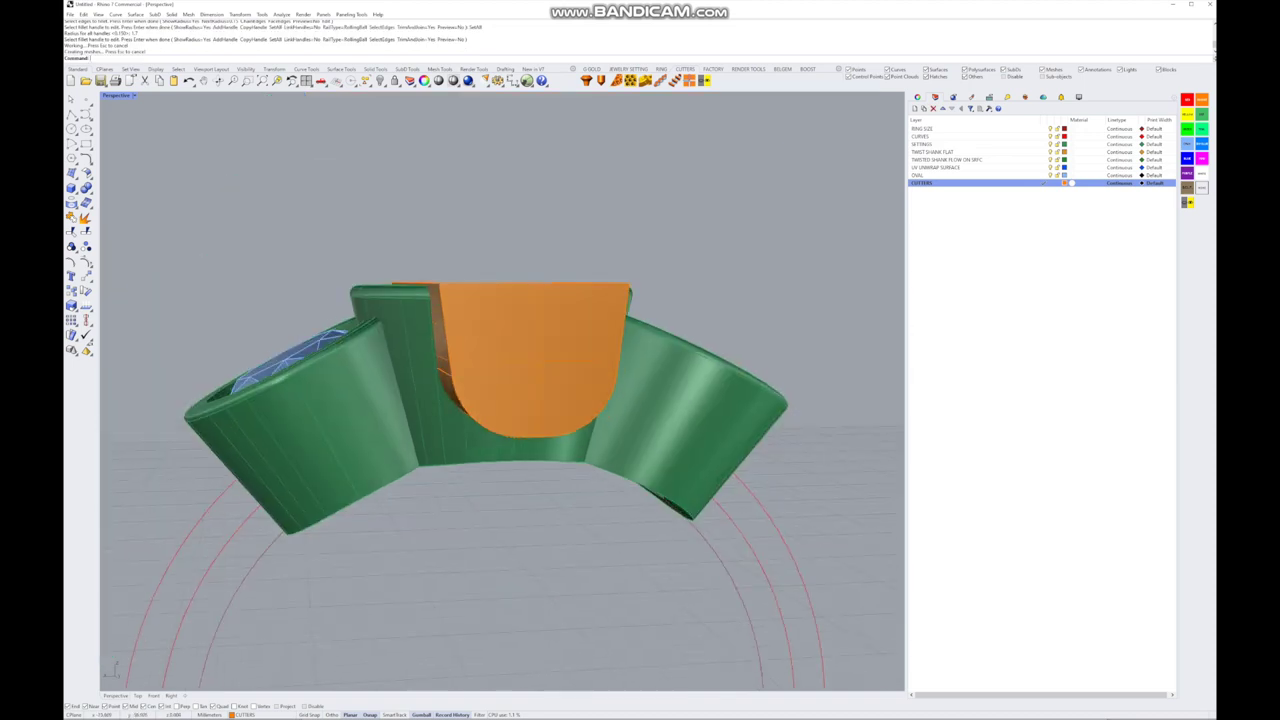
right_click_drag(500, 390, 525, 380)
scroll(470, 390, "up", 2)
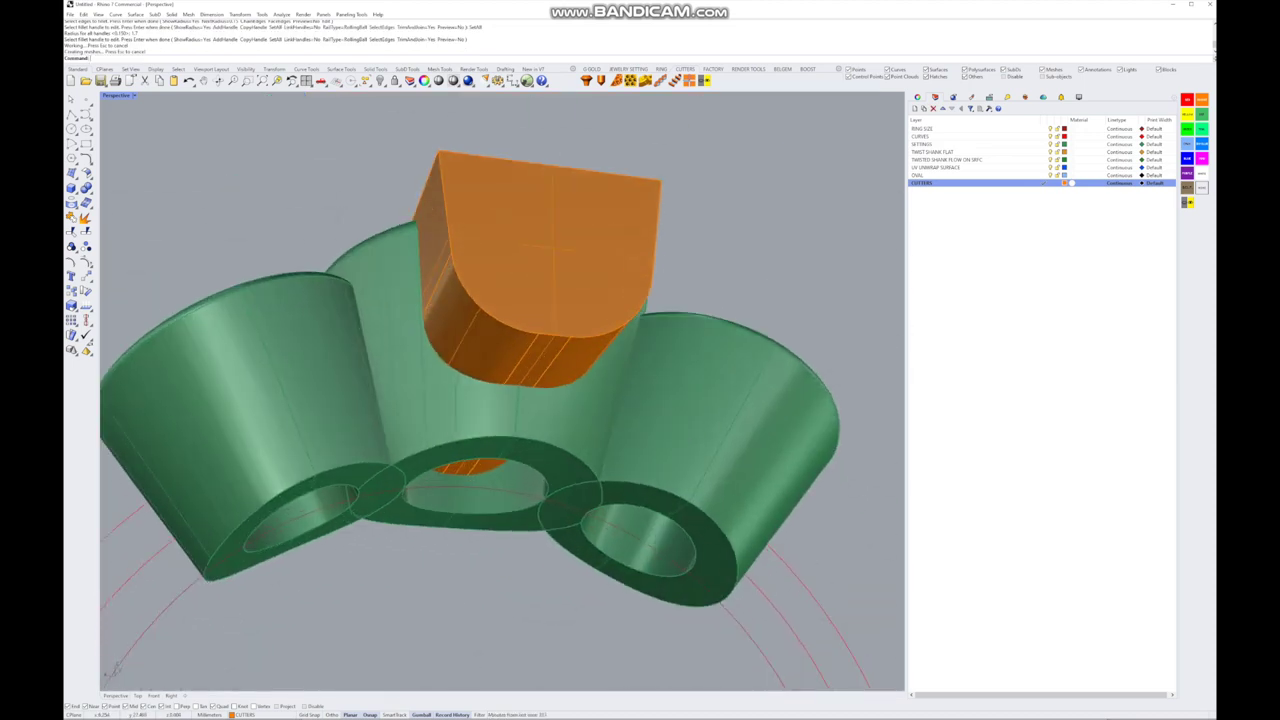
left_click(466, 440)
scroll(458, 445, "up", 2)
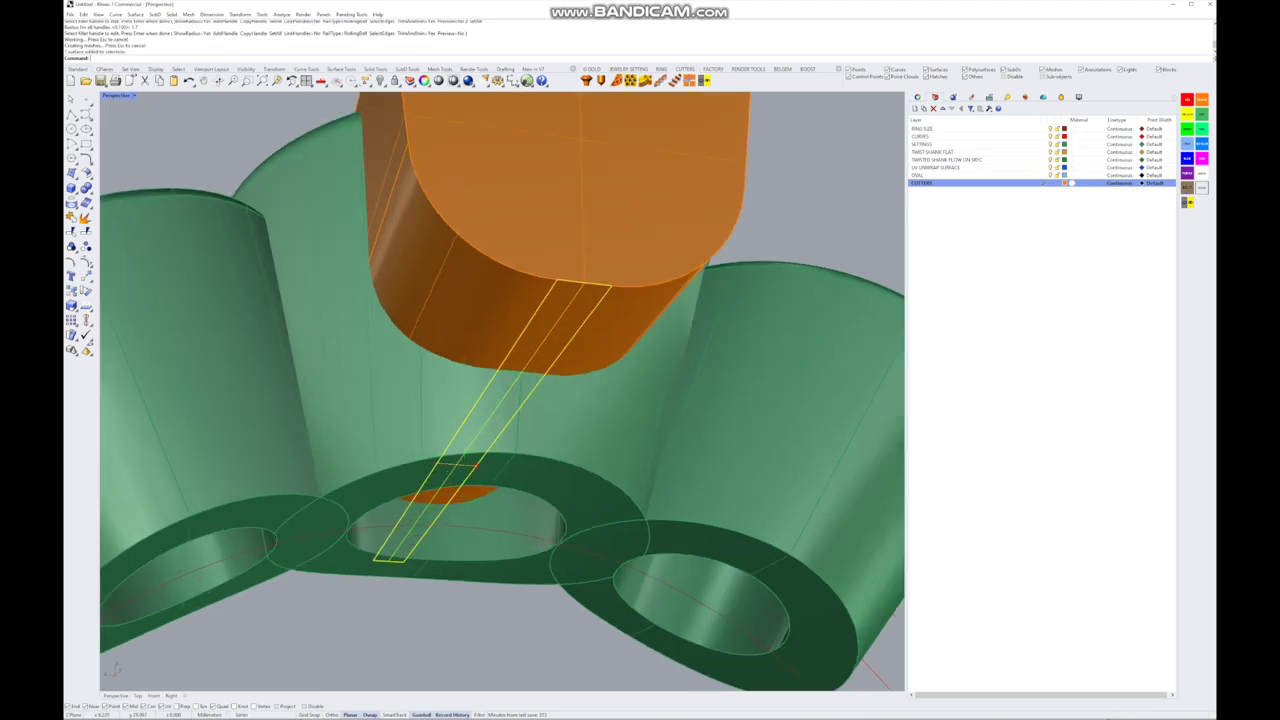
mouse_move(470, 463)
left_mouse_down()
mouse_move(465, 481)
mouse_move(457, 467)
left_mouse_up()
scroll(465, 481, "up", 2)
scroll(459, 465, "down", 10)
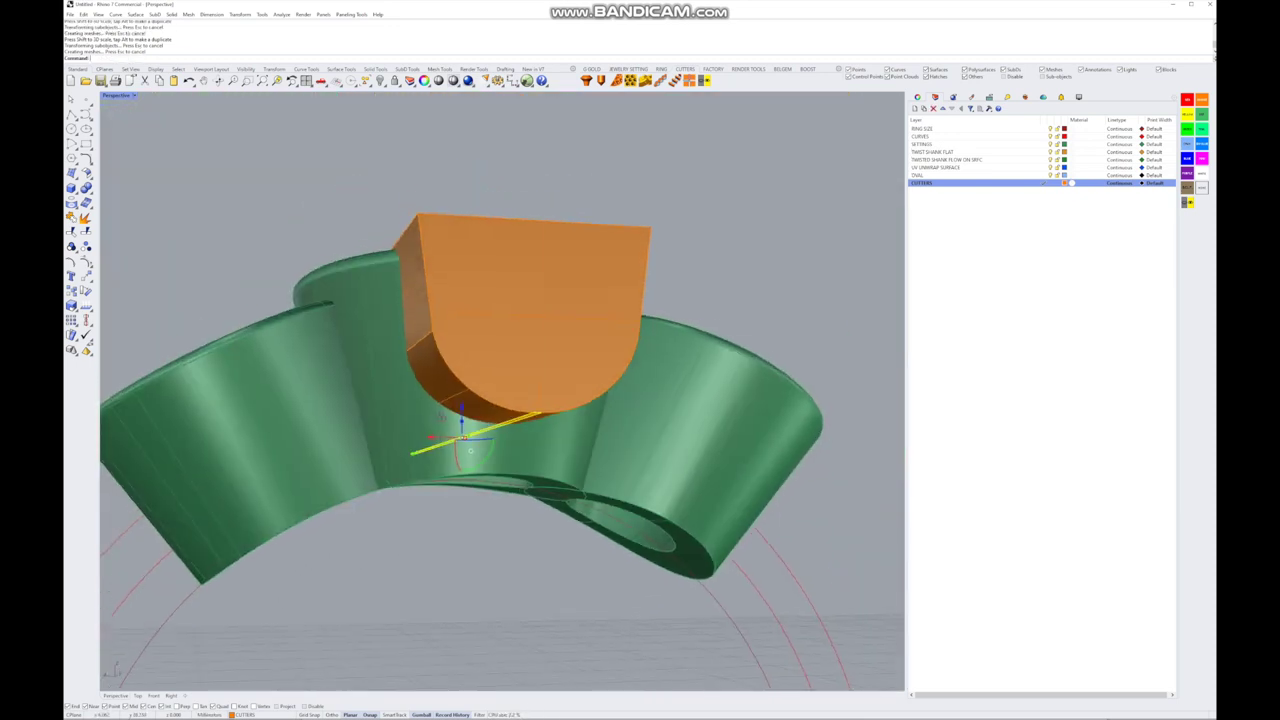
- Make the whole cutter taller and shift it upwards so its top extends above the centre setting's rim
right_click_drag(459, 465, 650, 482)
left_click(483, 320)
key("ctrl+m")
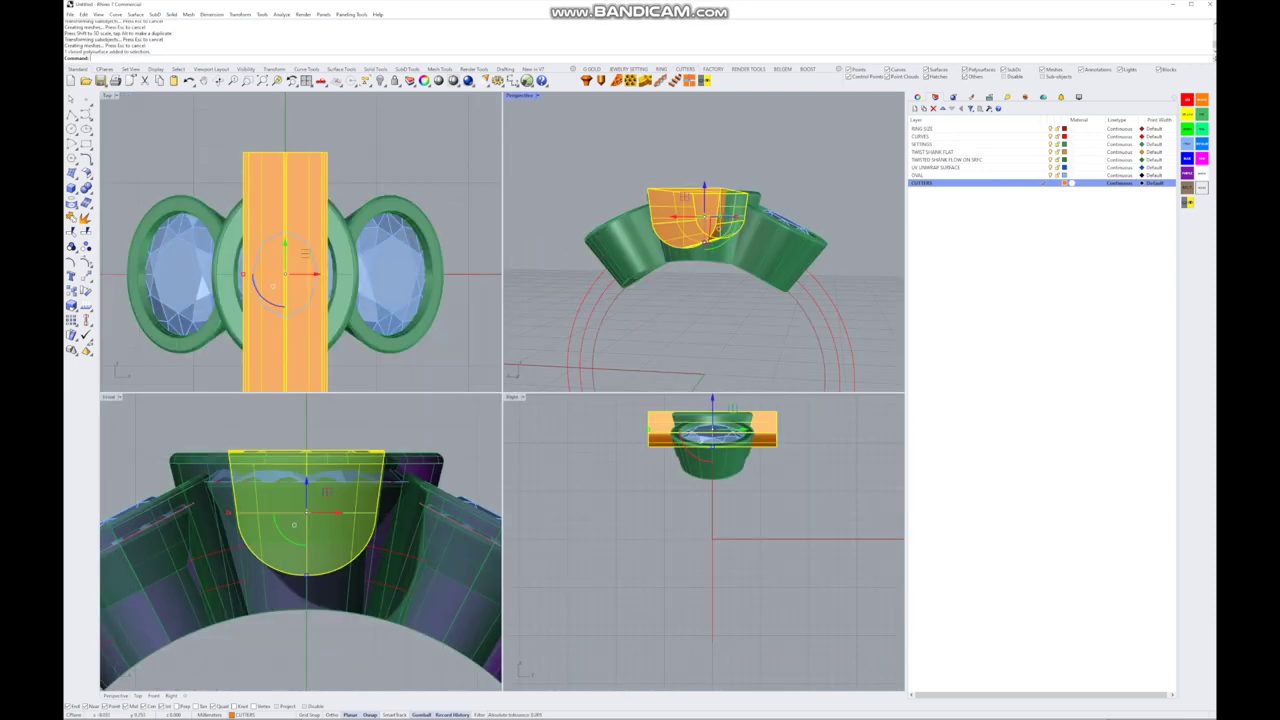
right_click_drag(300, 540, 309, 550)
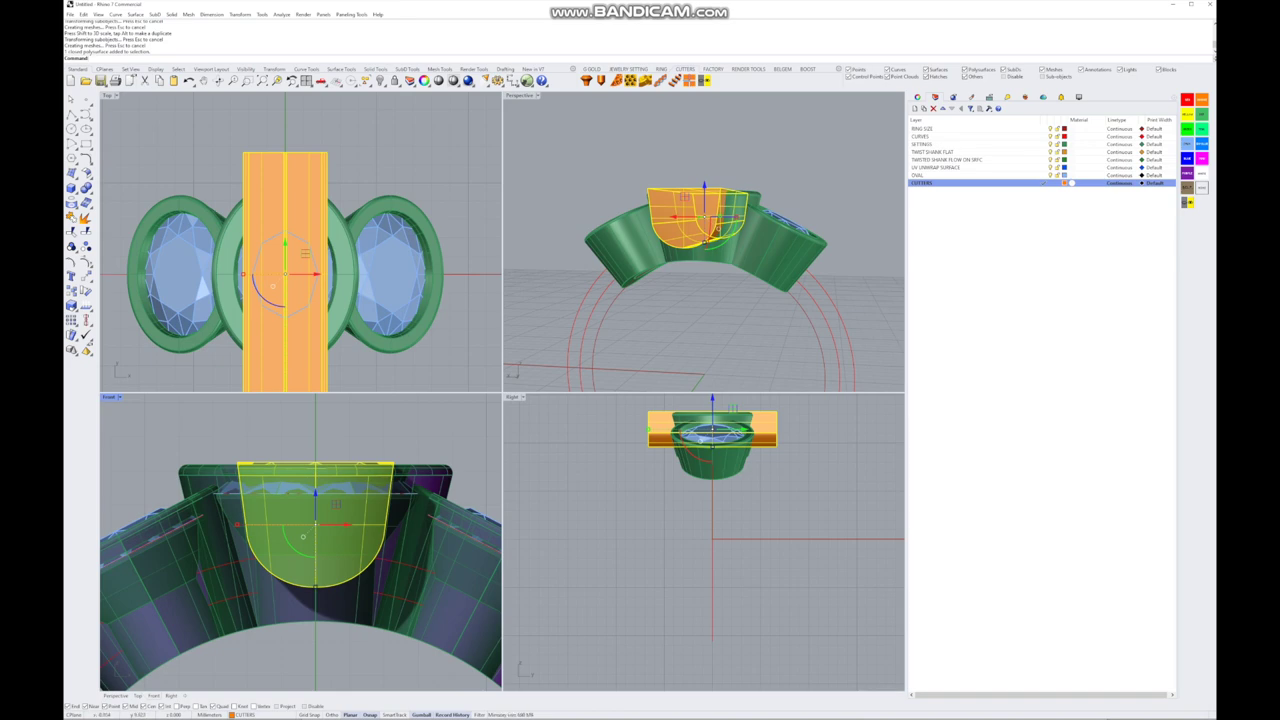
left_click_drag(316, 503, 316, 488)
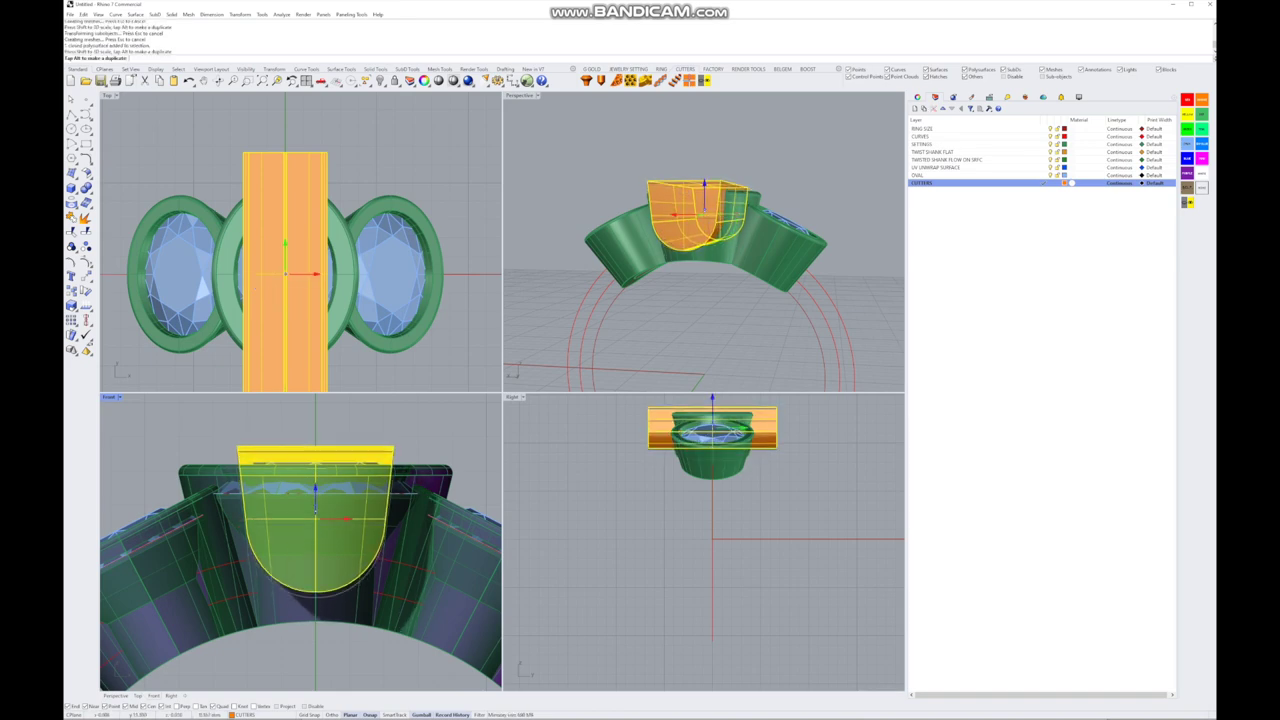
scroll(309, 540, "down", 3)
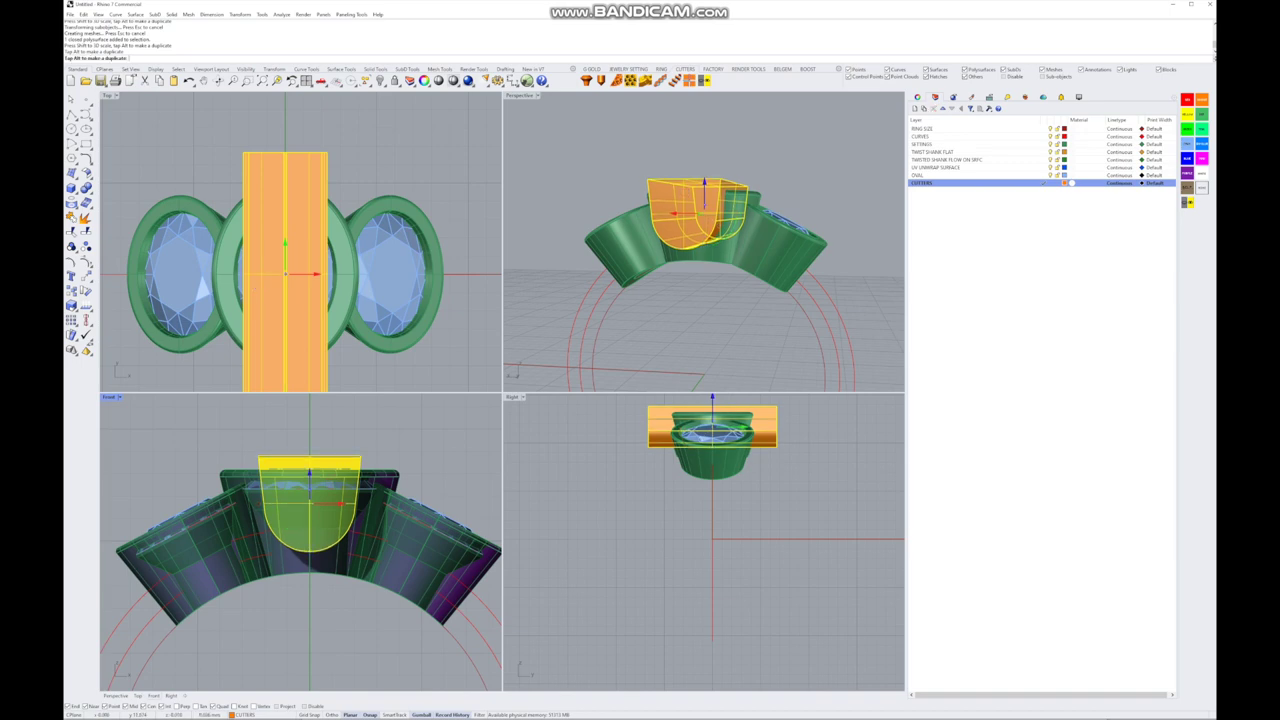
scroll(309, 540, "up", 2)
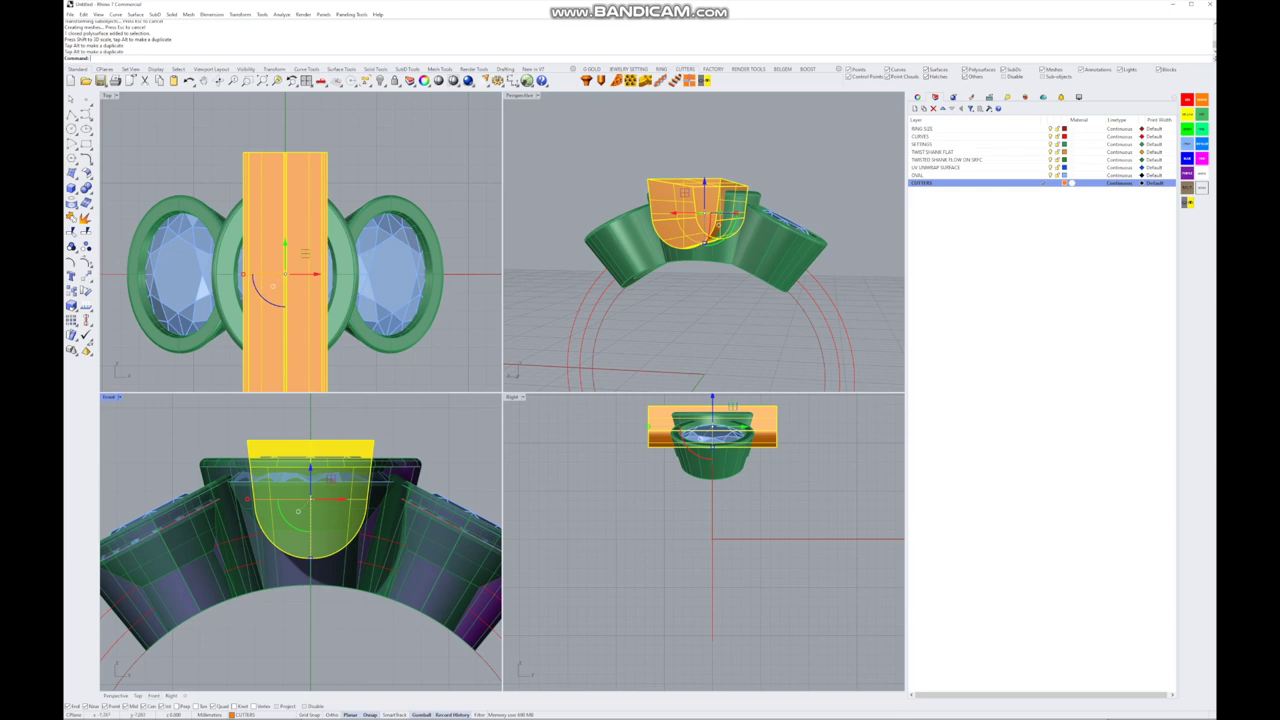
- In the Top view, create a copy of the cutter rotated 90 degrees about its centre, forming a cross
key("ctrl+F1")
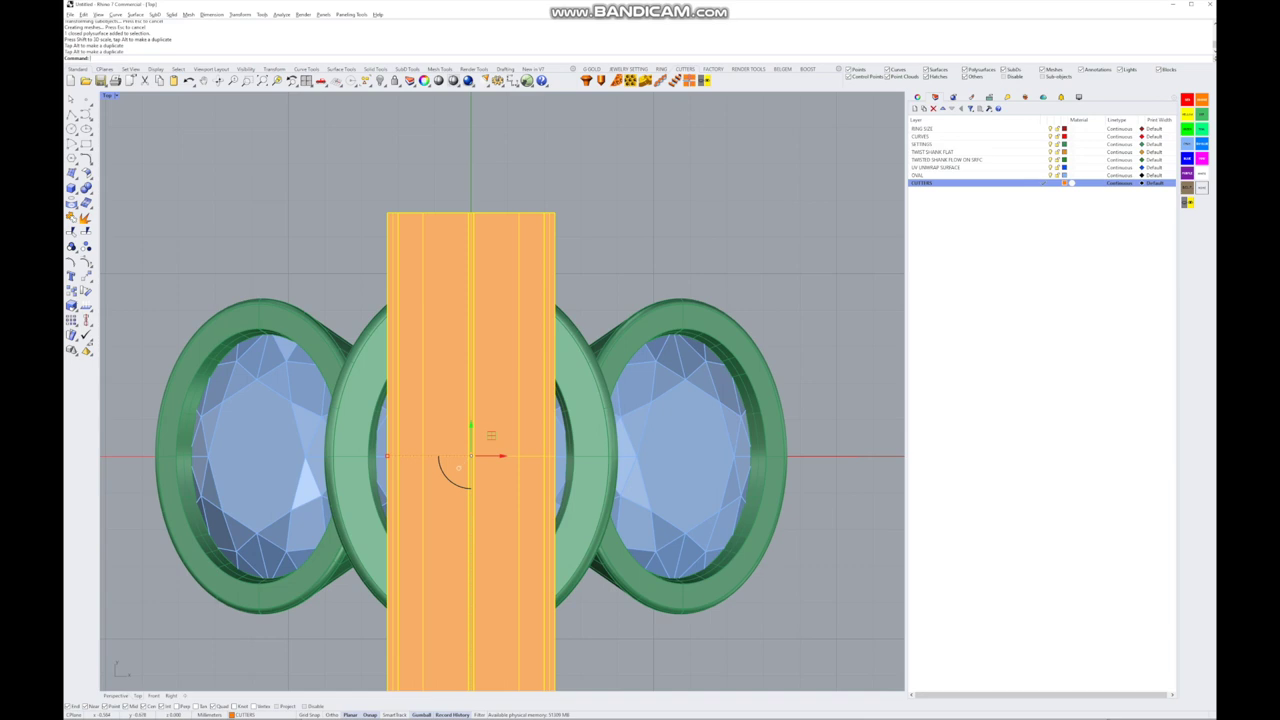
left_click(455, 483)
type("90")
key("Return")
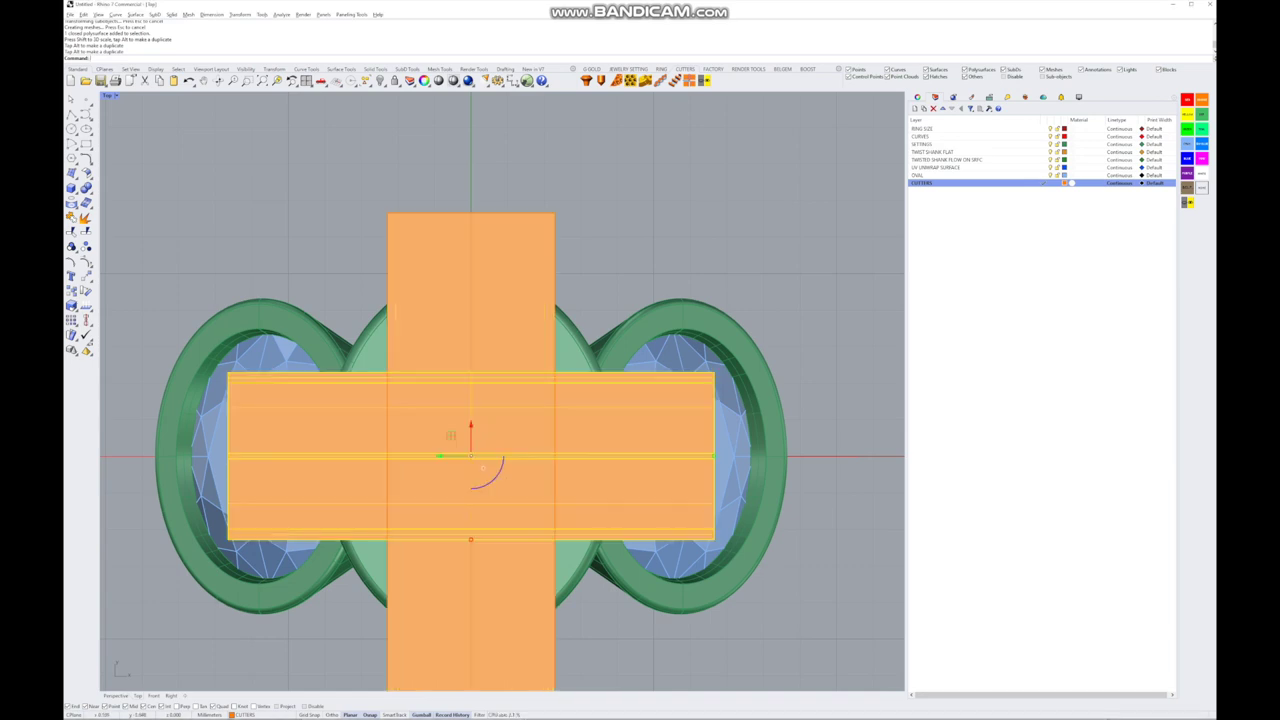
scroll(557, 364, "down", 3)
key("Escape")
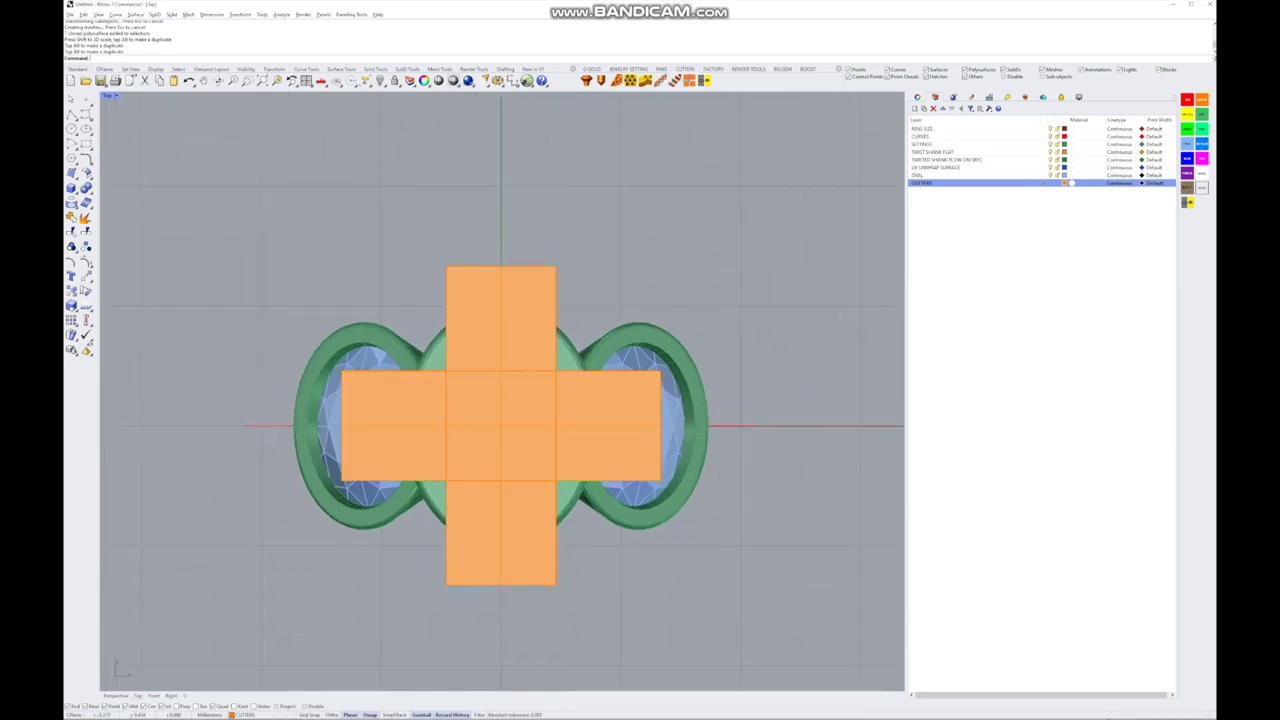
- Stretch the rotated cutter lengthwise until it extends past the outer ends of both side settings, accepting the history break
left_click(610, 430)
scroll(521, 431, "up", 2)
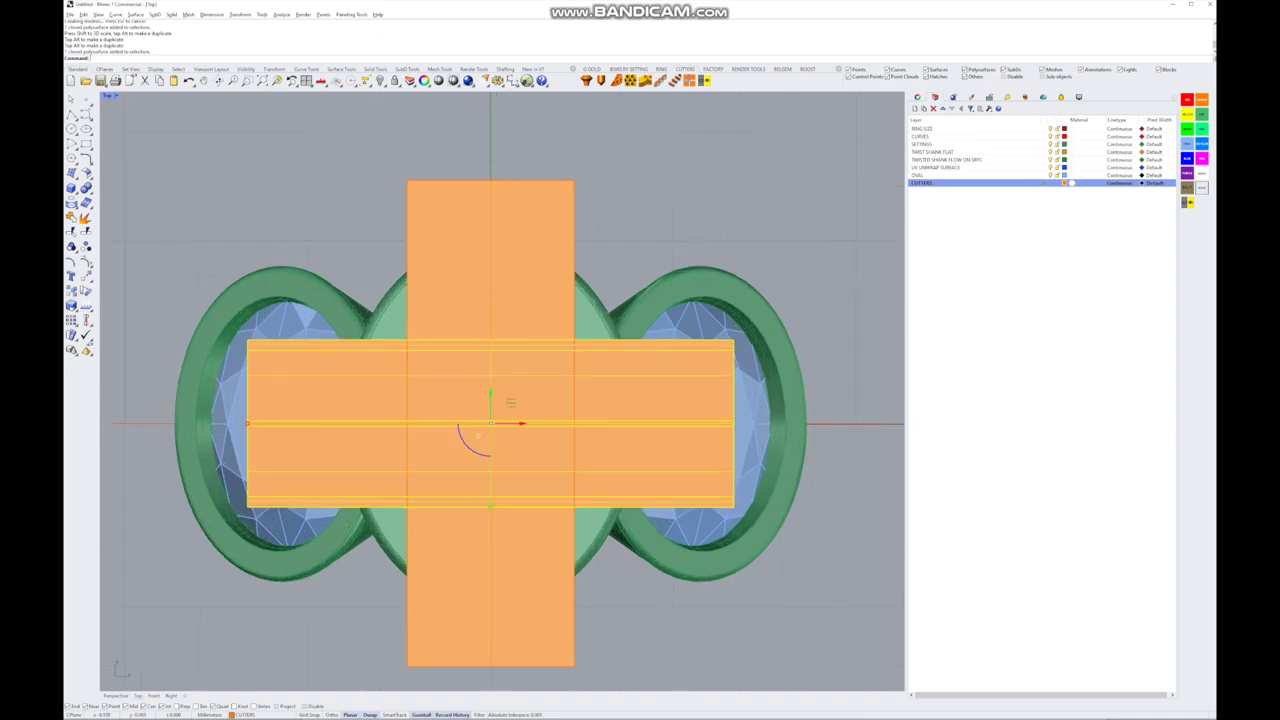
left_click_drag(512, 423, 525, 423)
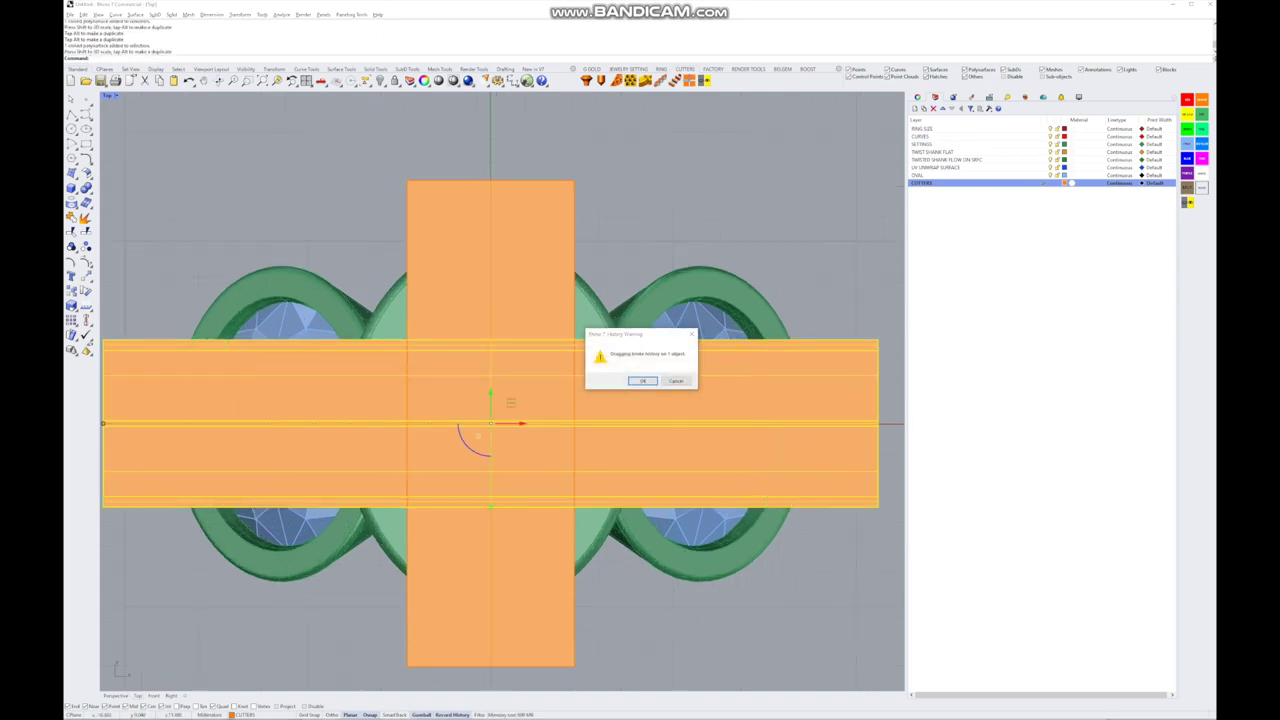
key("Return")
scroll(574, 411, "down", 1)
right_click_drag(574, 411, 584, 416)
left_click_drag(556, 424, 560, 424)
- Bend the long cutter symmetrically in the Front view, with its spine starting at the cutter's middle, to follow the ring's curvature
key("ctrl+m")
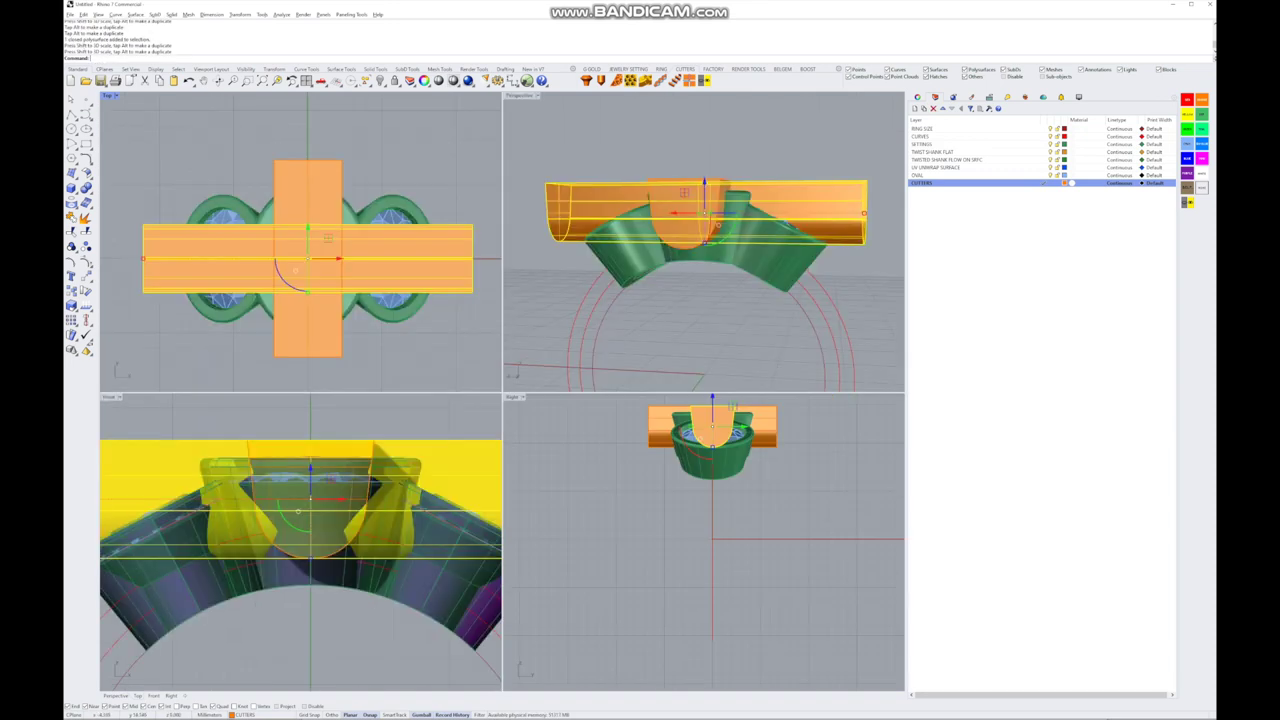
scroll(300, 540, "down", 3)
key("ctrl+m")
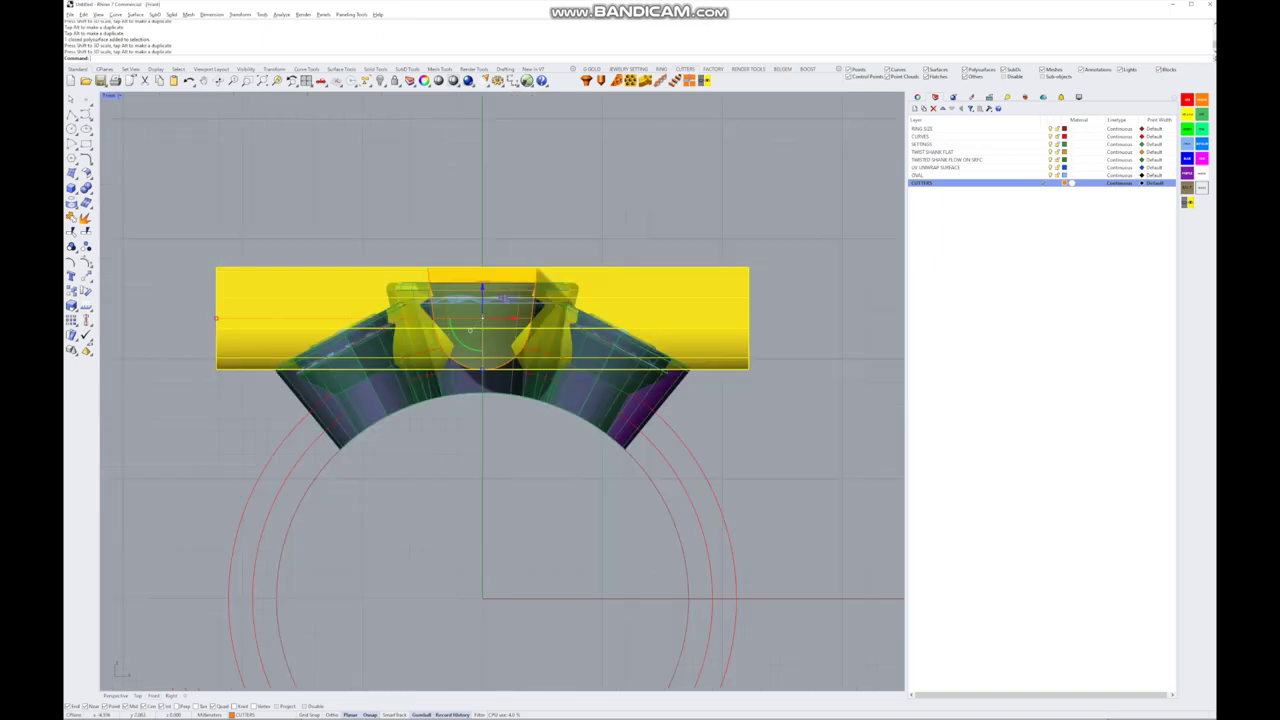
scroll(484, 340, "up", 3)
right_click_drag(484, 340, 500, 338)
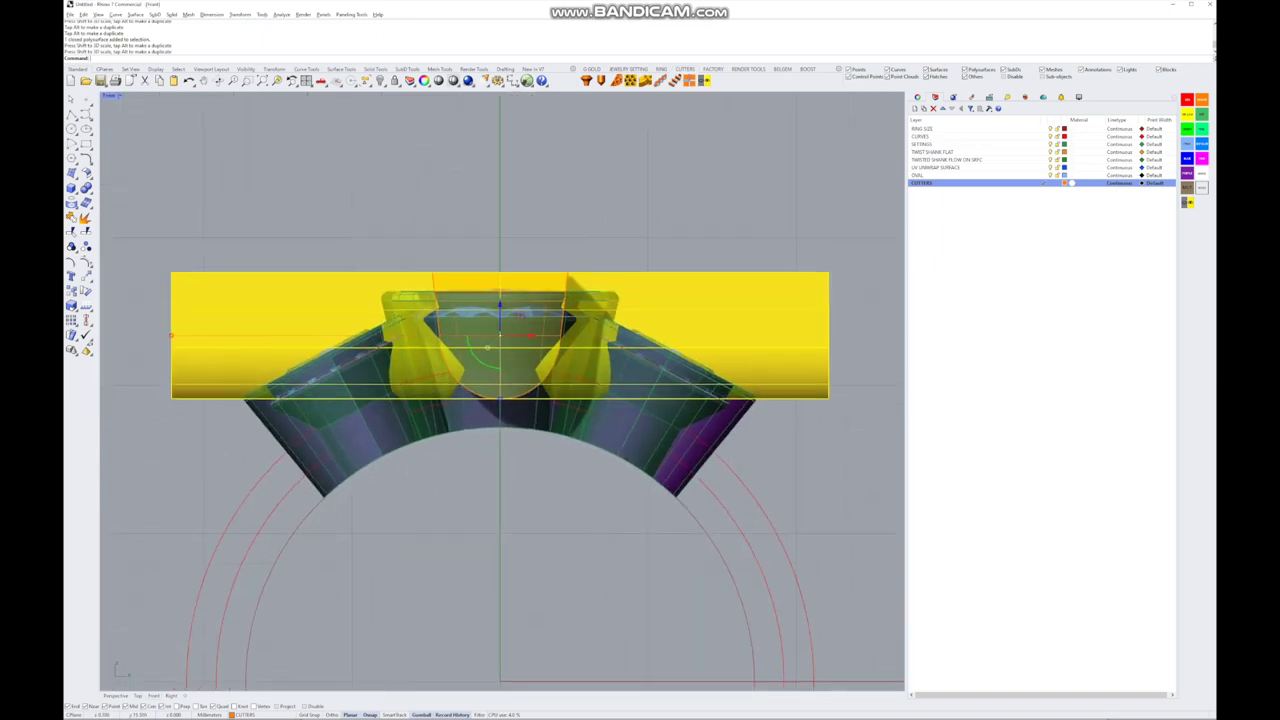
left_click(240, 14)
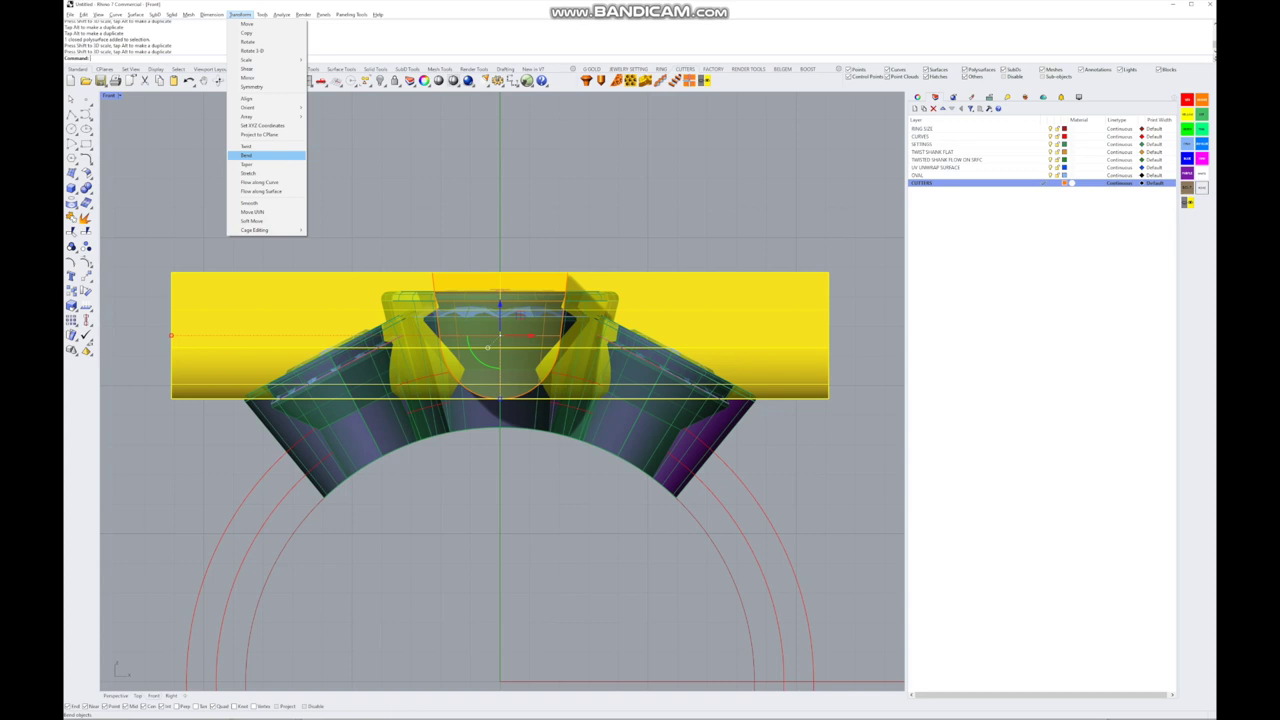
left_click(250, 155)
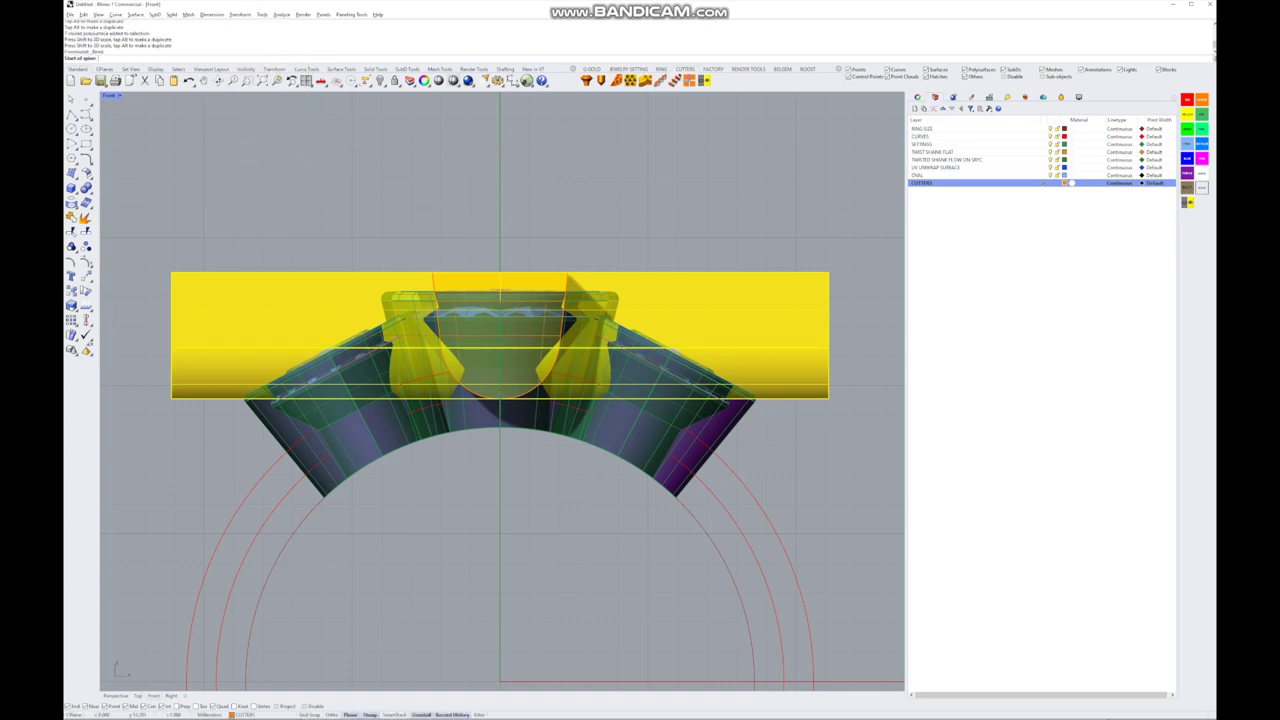
left_click(500, 340)
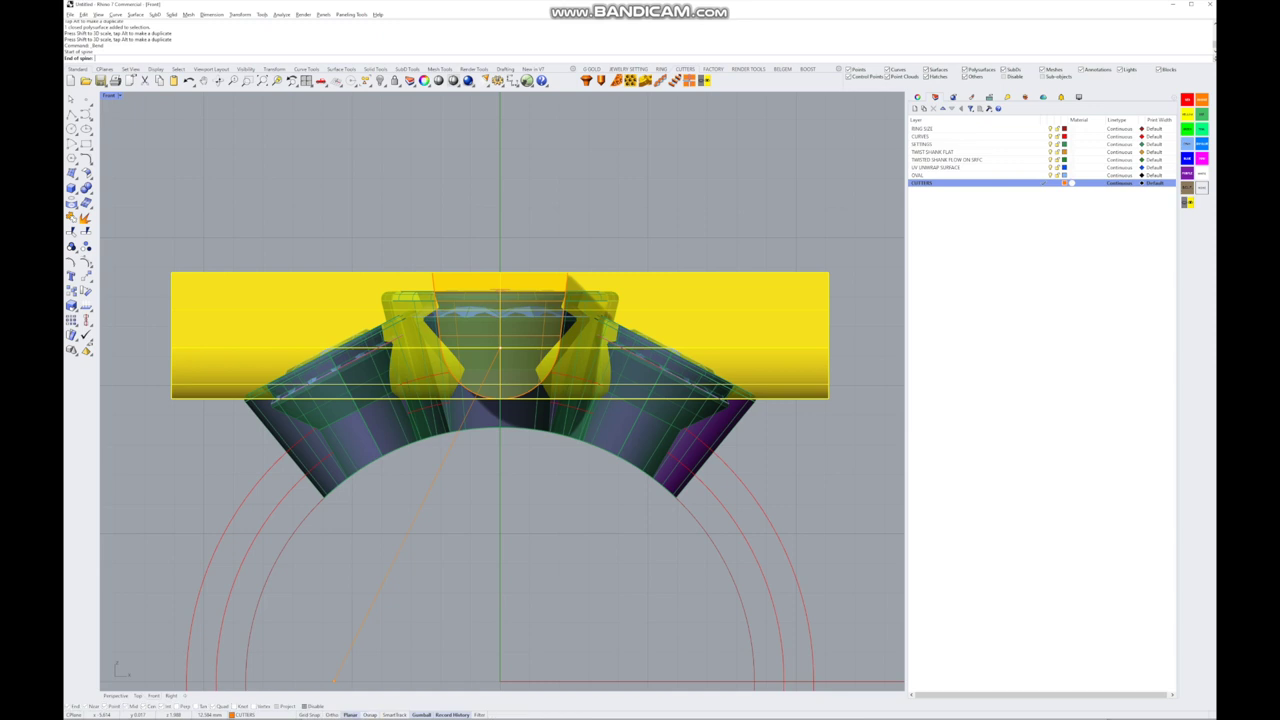
key("F8")
left_click(751, 348)
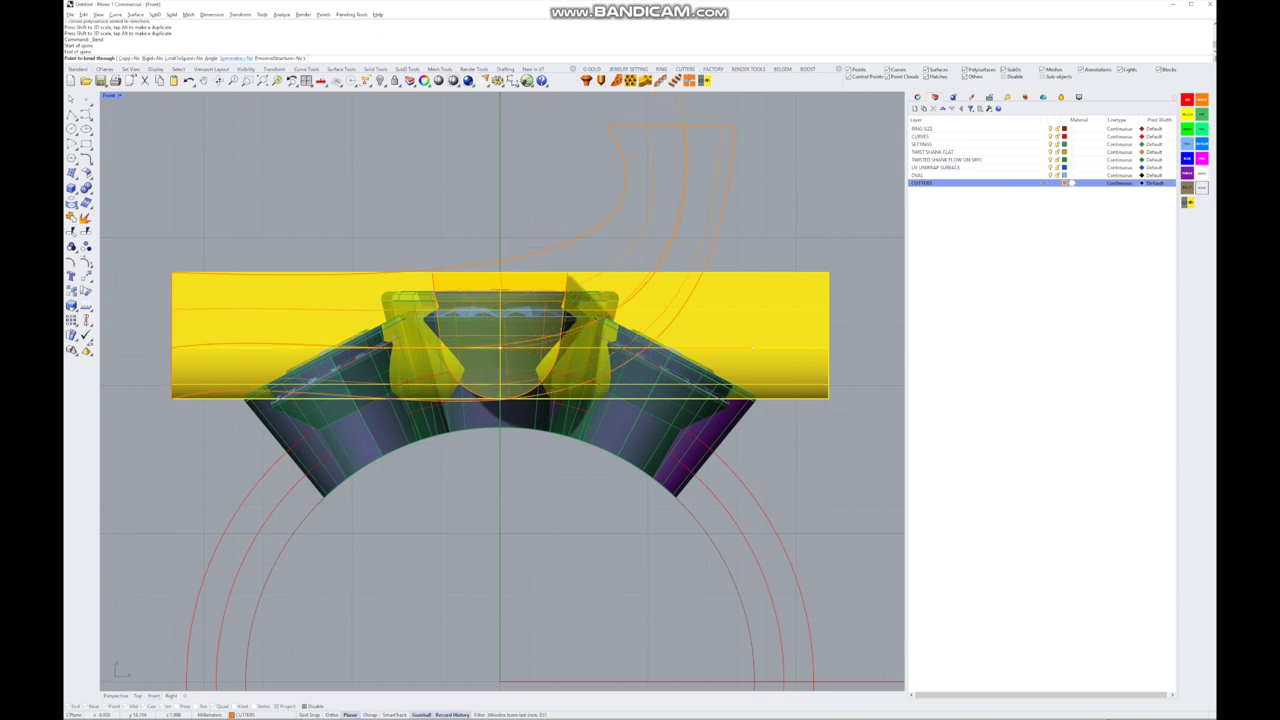
left_click(237, 58)
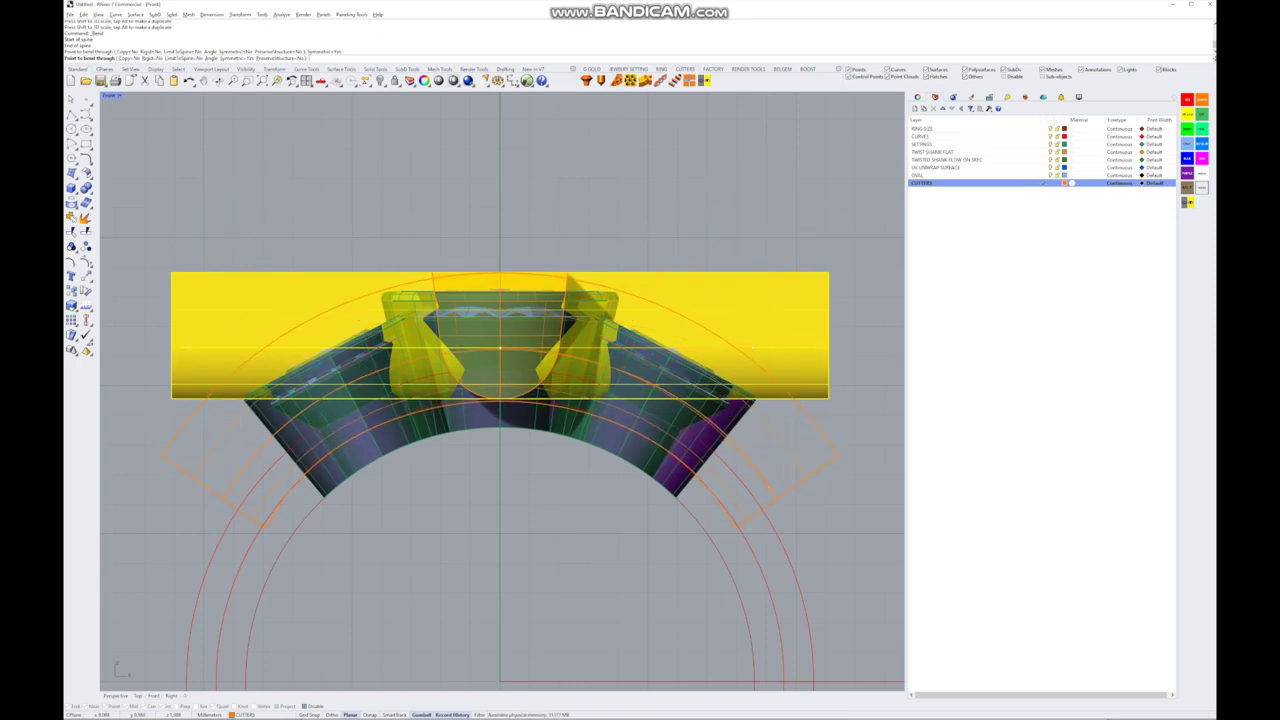
left_click(624, 386)
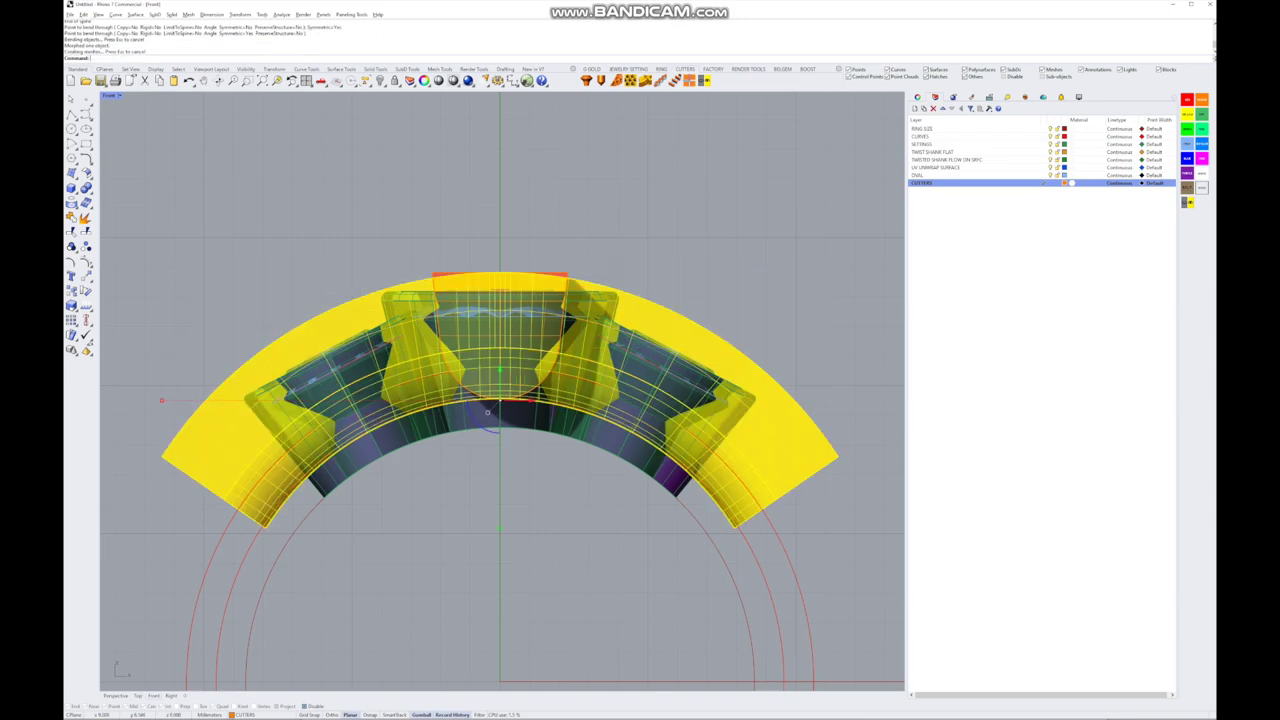
scroll(624, 386, "down", 4)
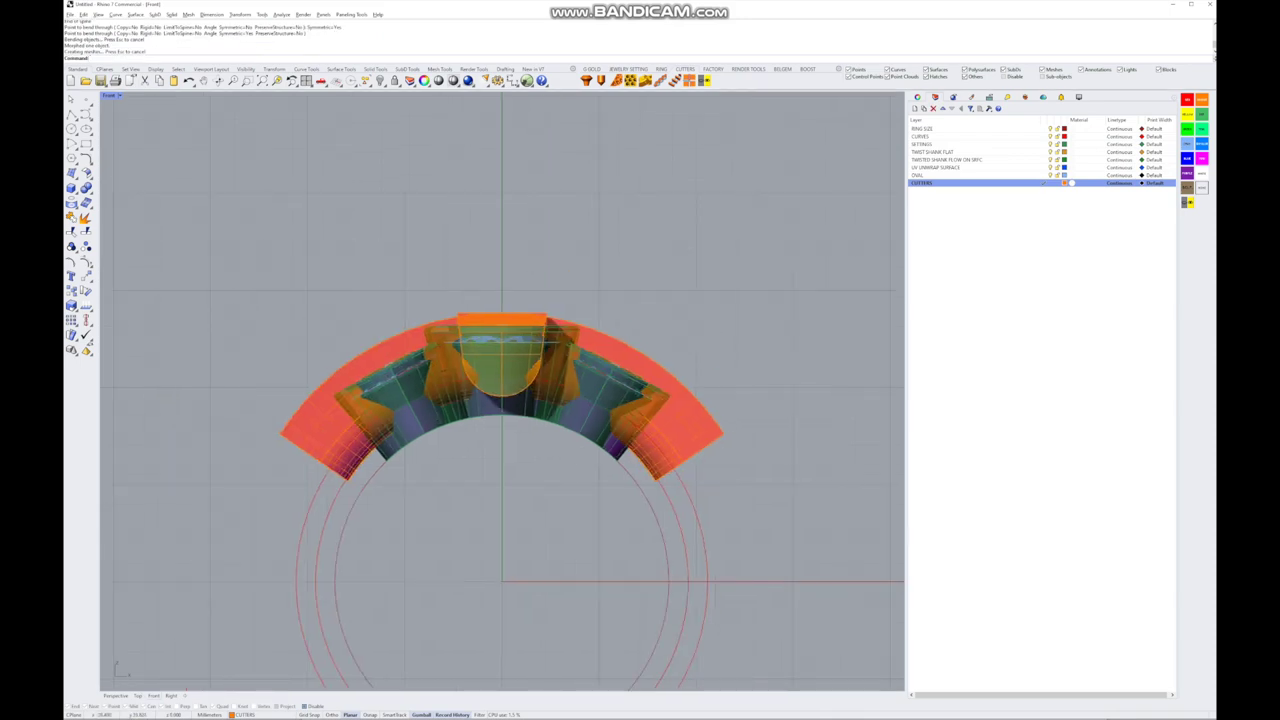
key("ctrl+m")
key("ctrl+m")
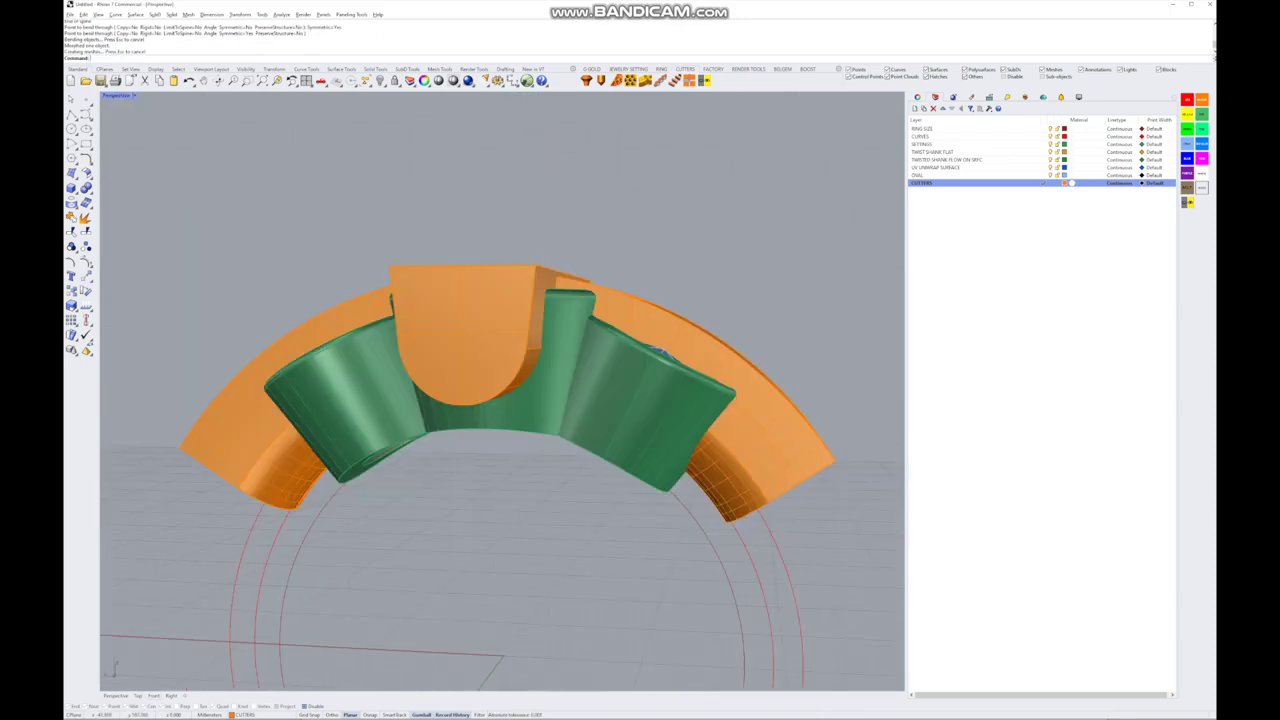
right_click_drag(500, 390, 560, 330)
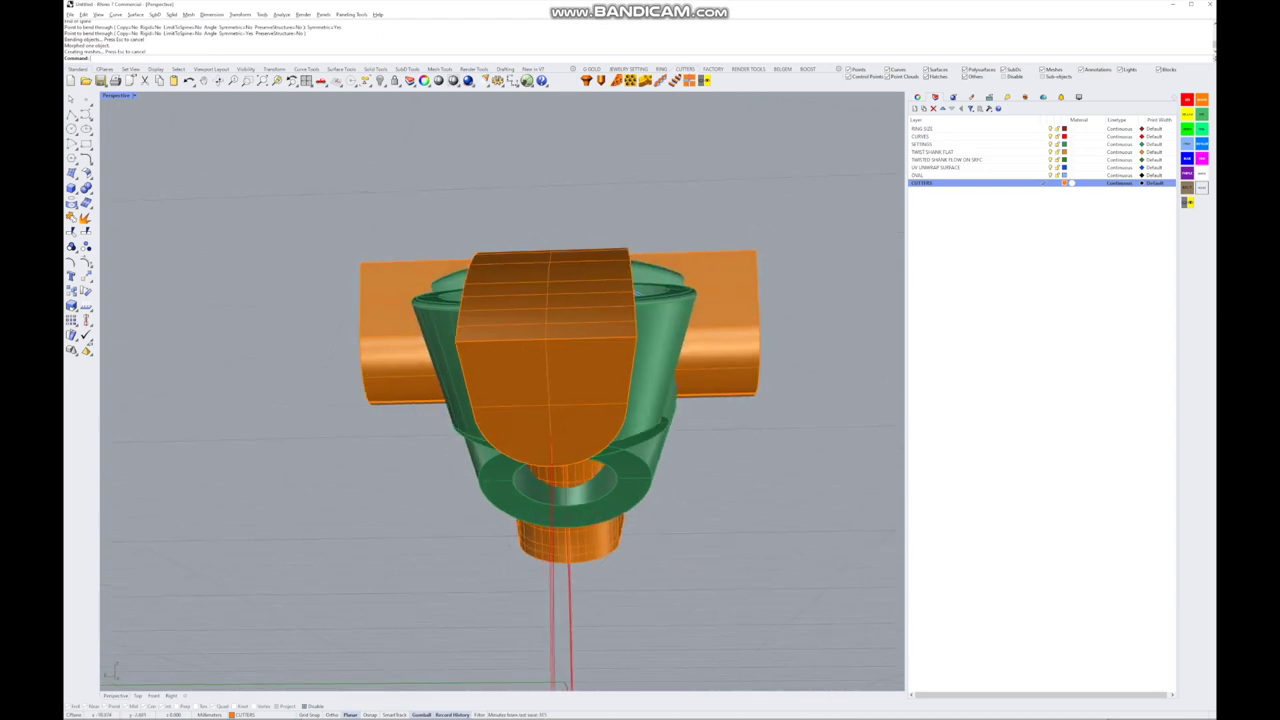
- Examine from several angles how the two crossing cutters pass through the three settings
left_click(600, 330)
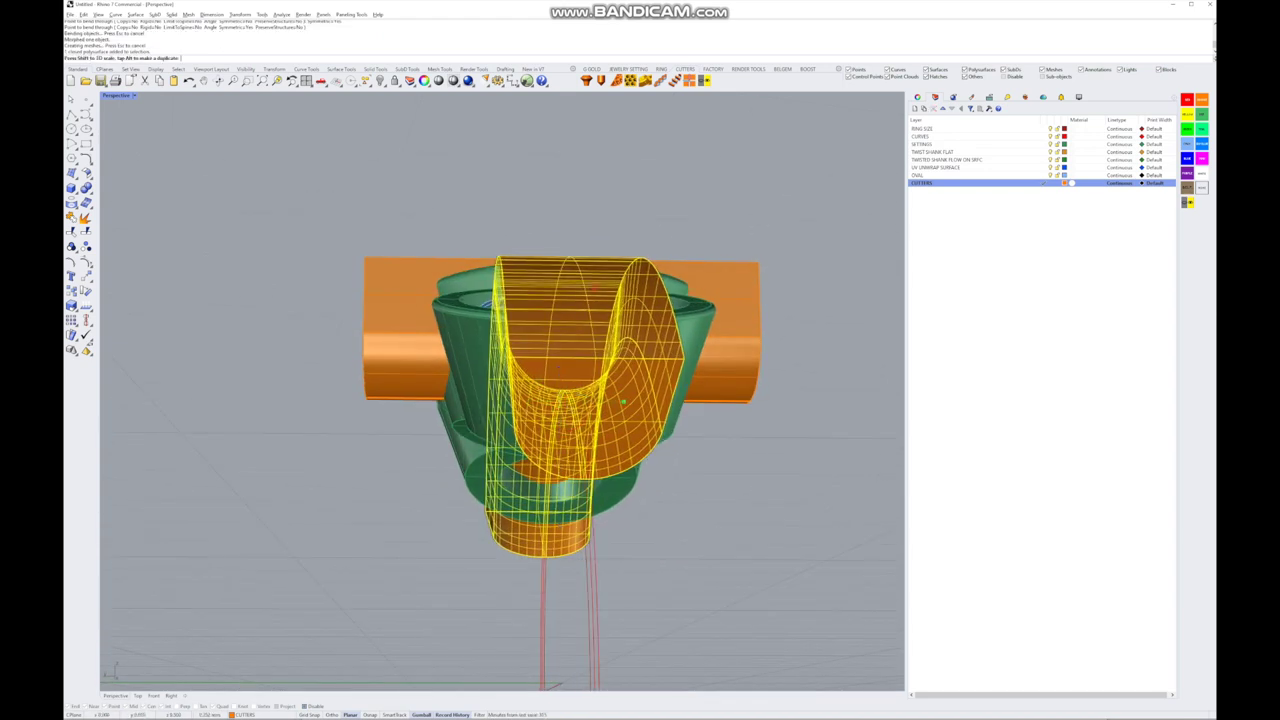
left_click_drag(624, 401, 617, 402)
key("Escape")
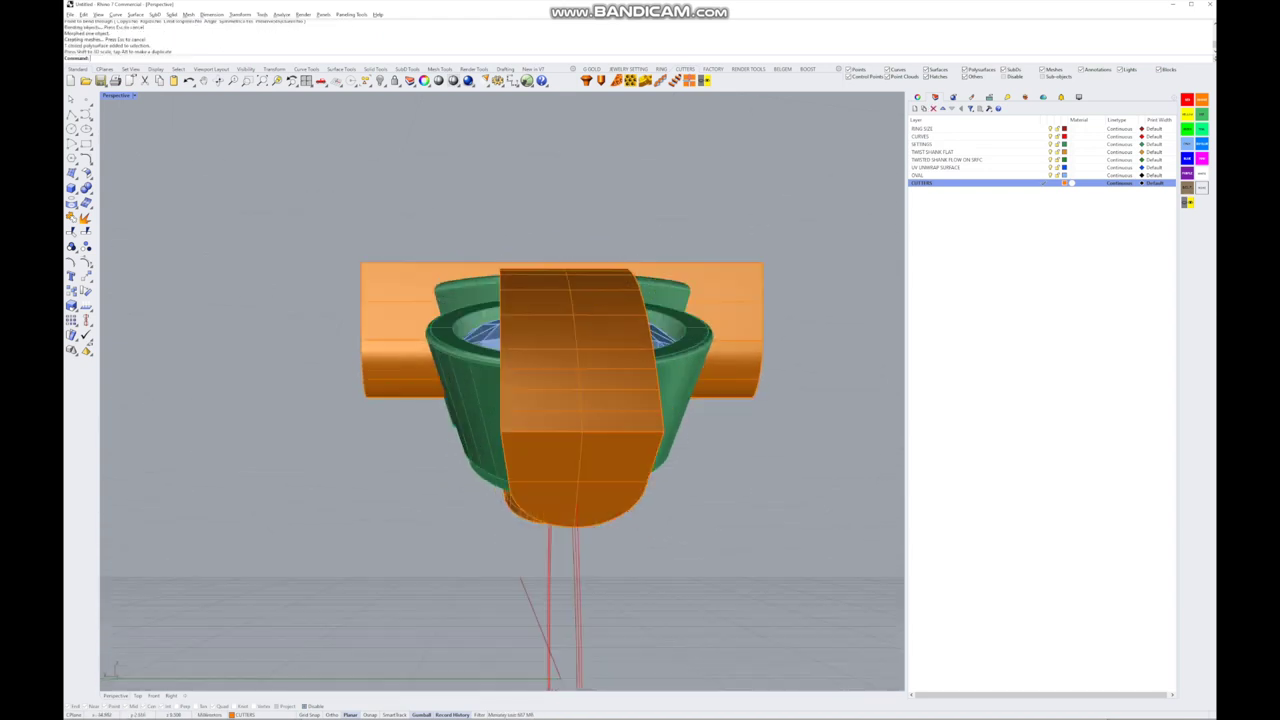
mouse_move(560, 330)
right_mouse_down()
mouse_move(470, 300)
mouse_move(560, 330)
right_mouse_up()
left_click(570, 330)
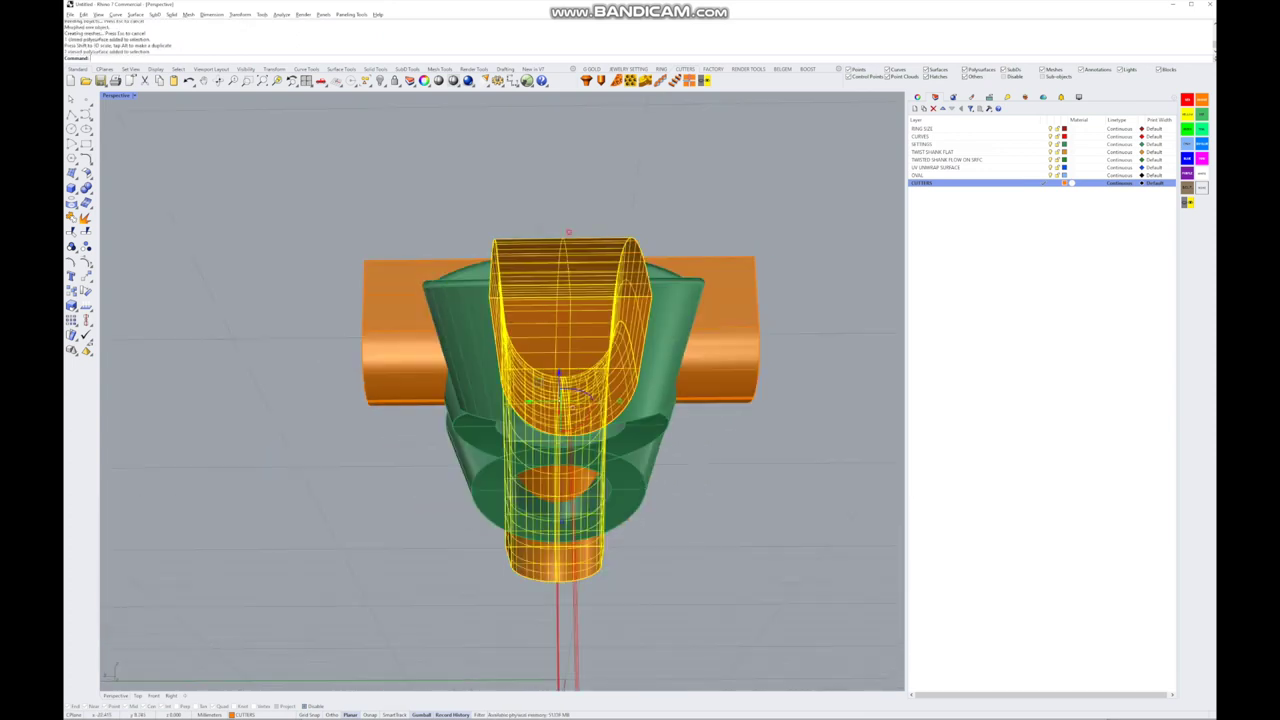
key("Escape")
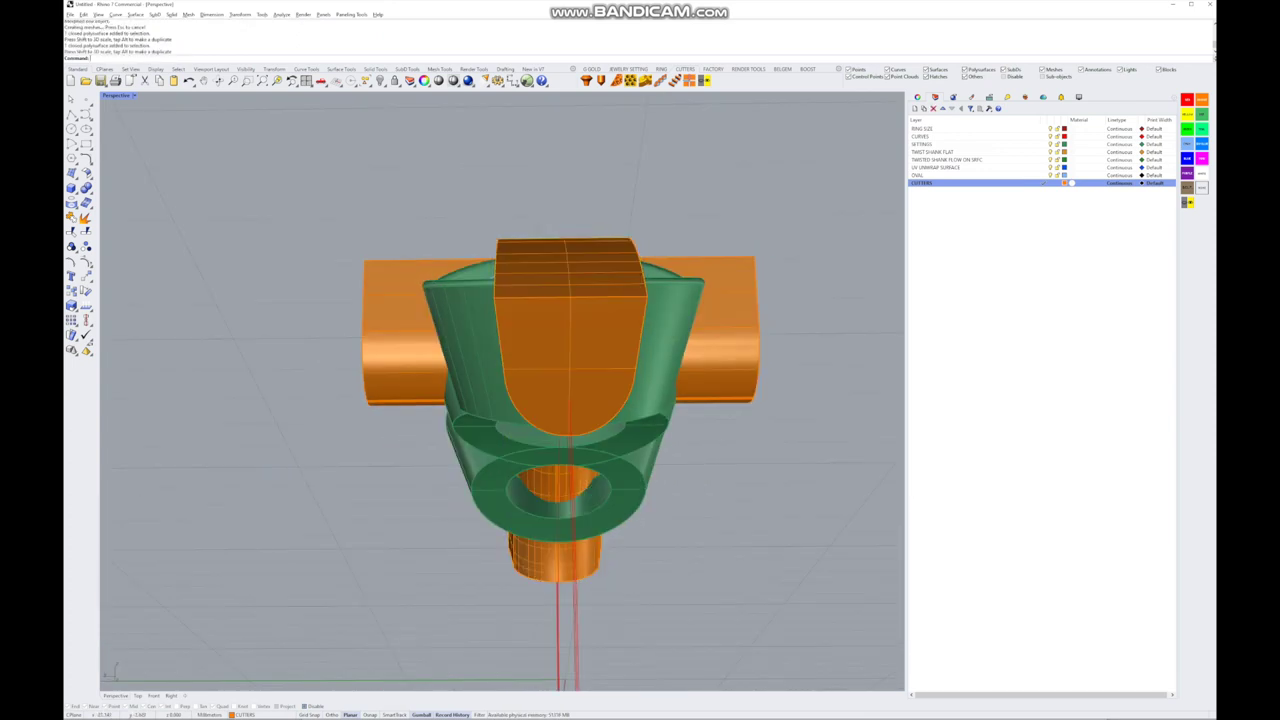
mouse_move(560, 330)
right_mouse_down()
mouse_move(640, 300)
mouse_move(570, 370)
mouse_move(572, 455)
mouse_move(545, 380)
mouse_move(495, 315)
right_mouse_up()
- Apply Cage Edit to the short crosswise cutter using a World bounding box, a Y point count of 6 and a global region
left_click(520, 362)
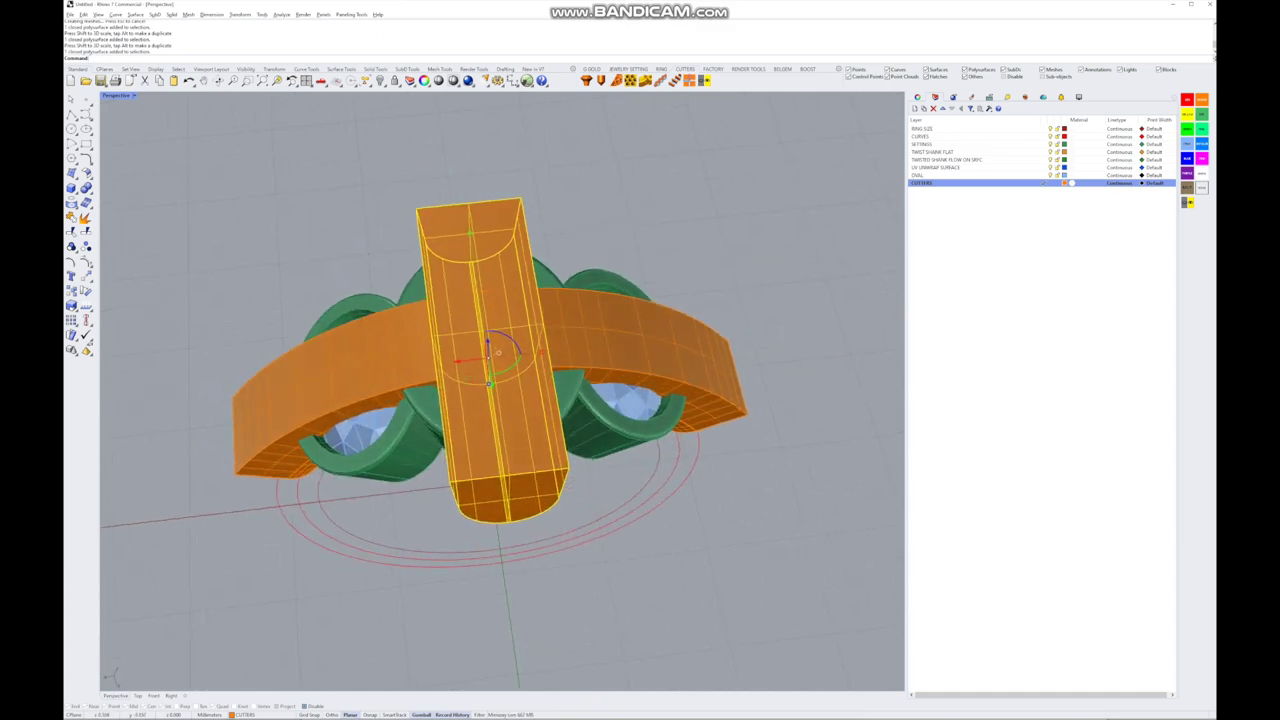
key("ctrl+m")
scroll(288, 273, "up", 3)
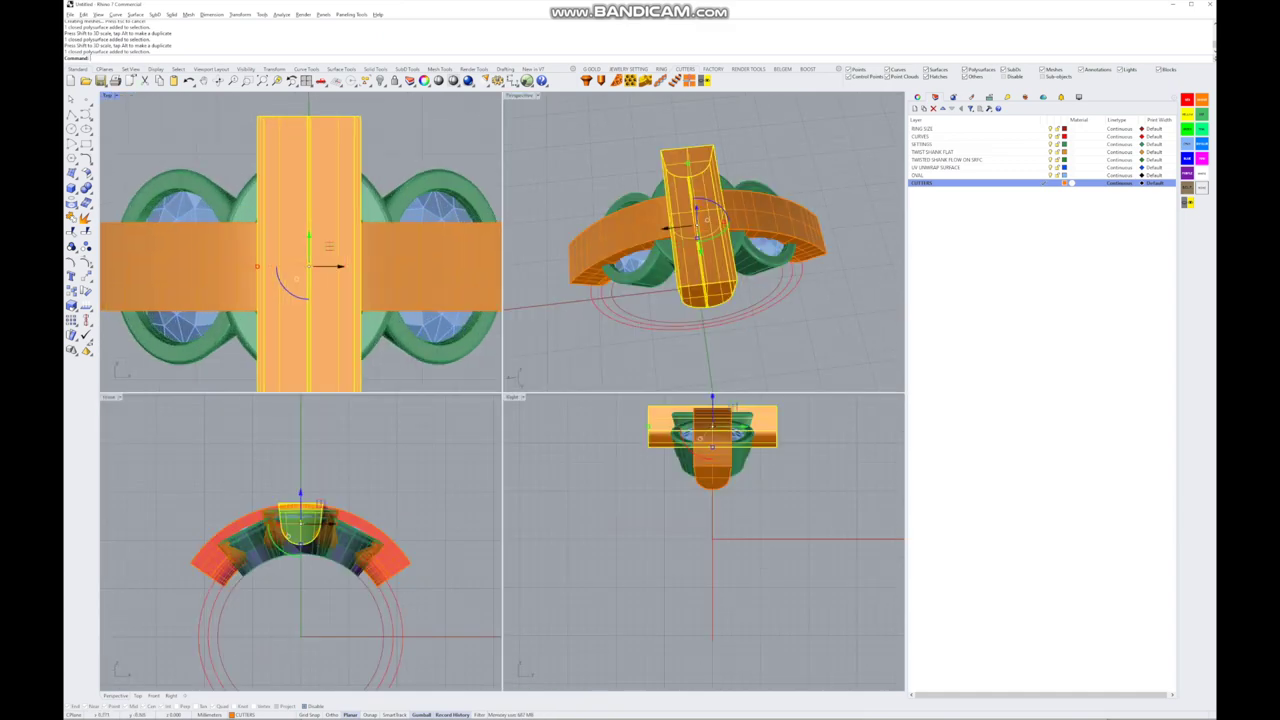
left_click(240, 14)
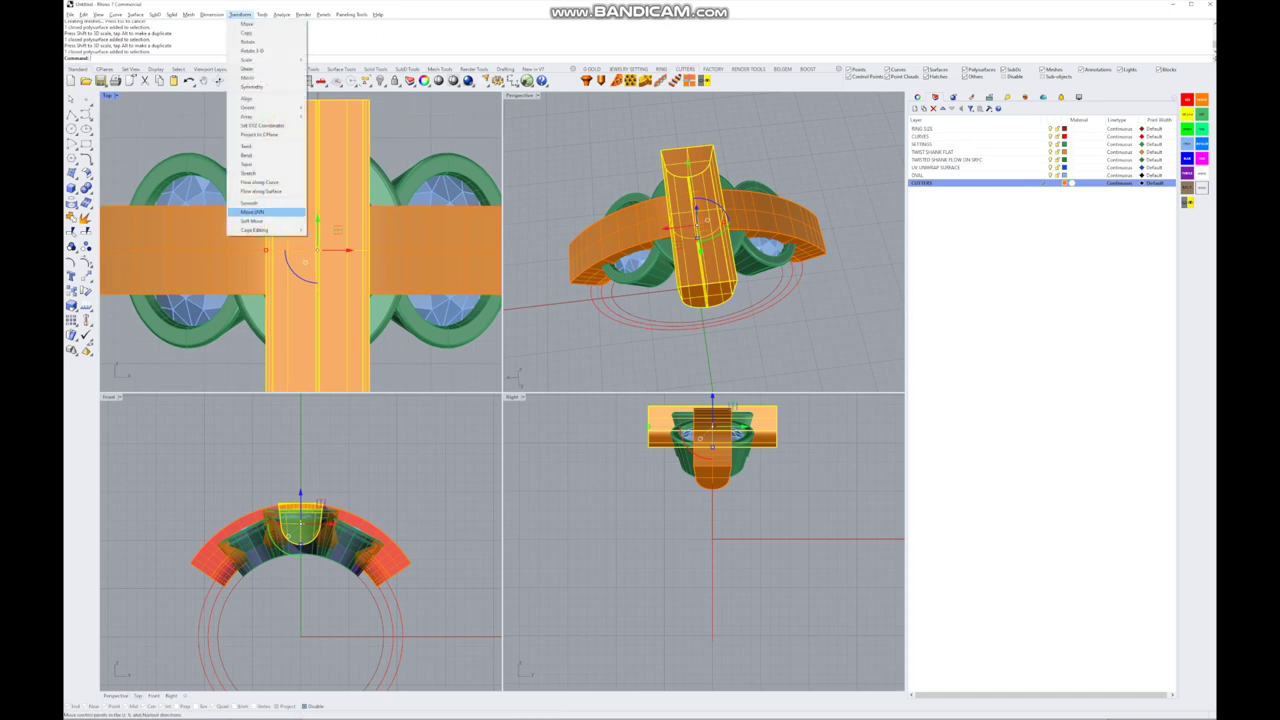
mouse_move(258, 230)
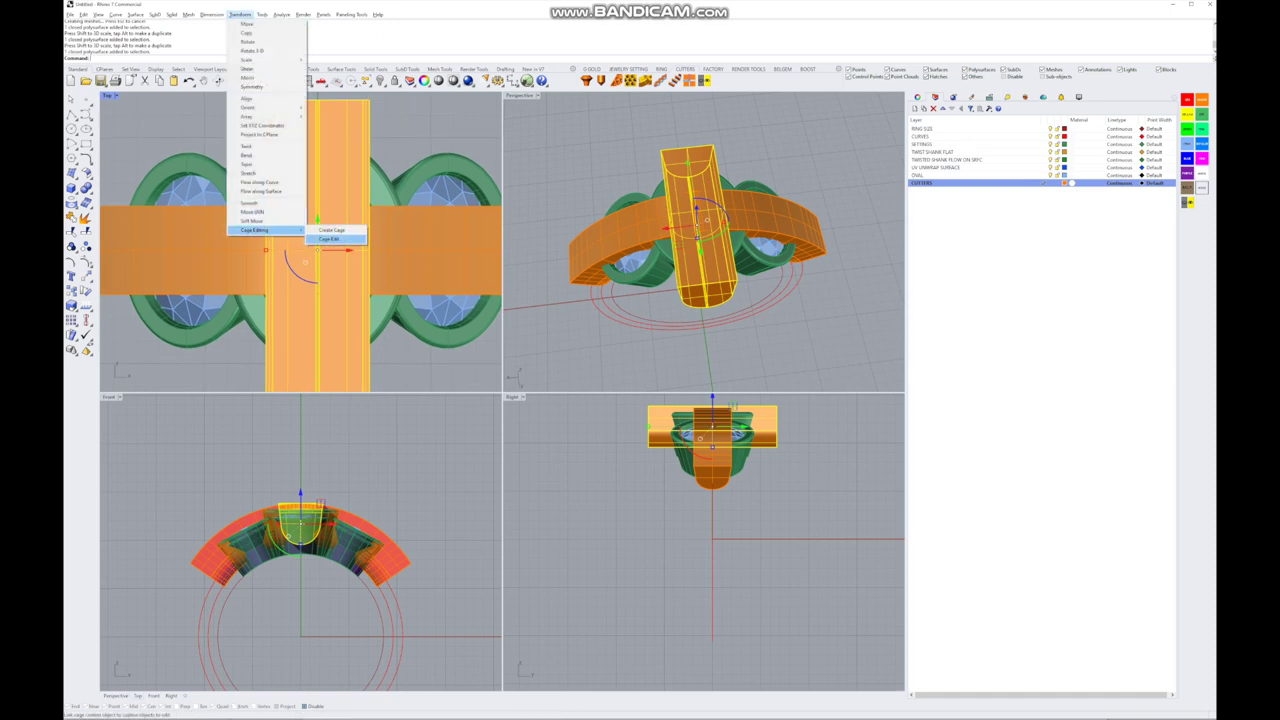
left_click(328, 239)
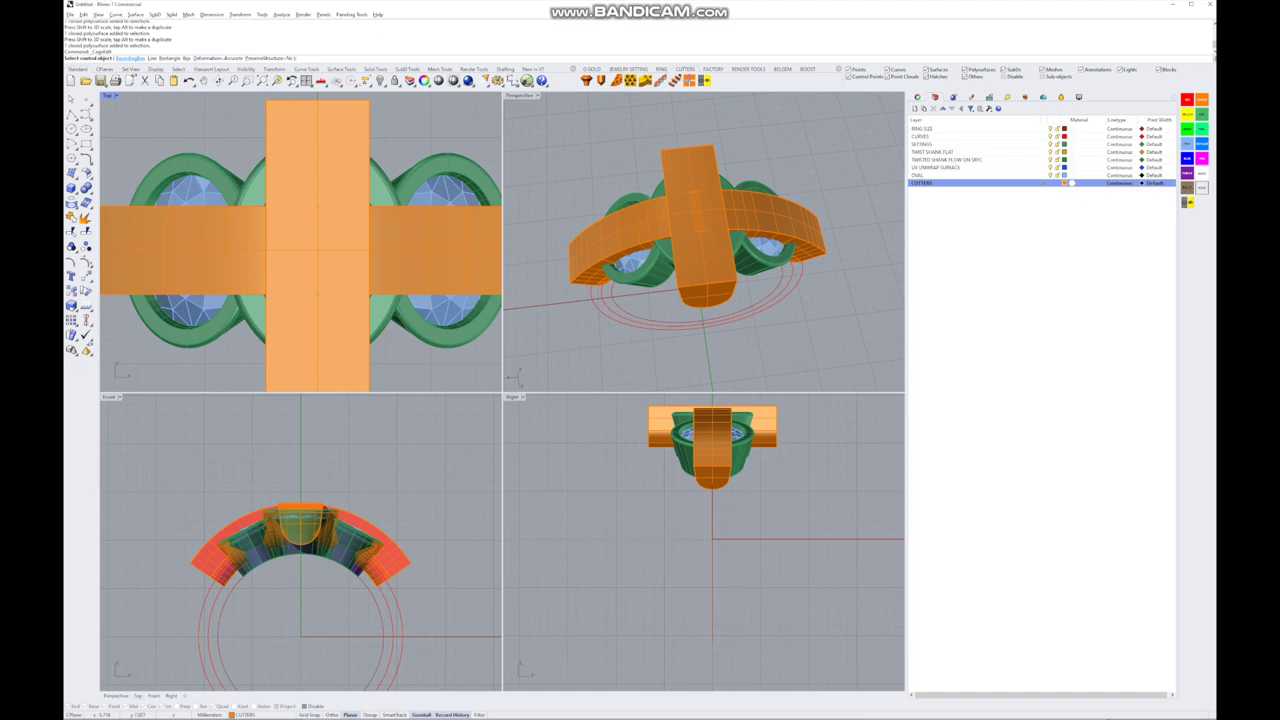
left_click(128, 58)
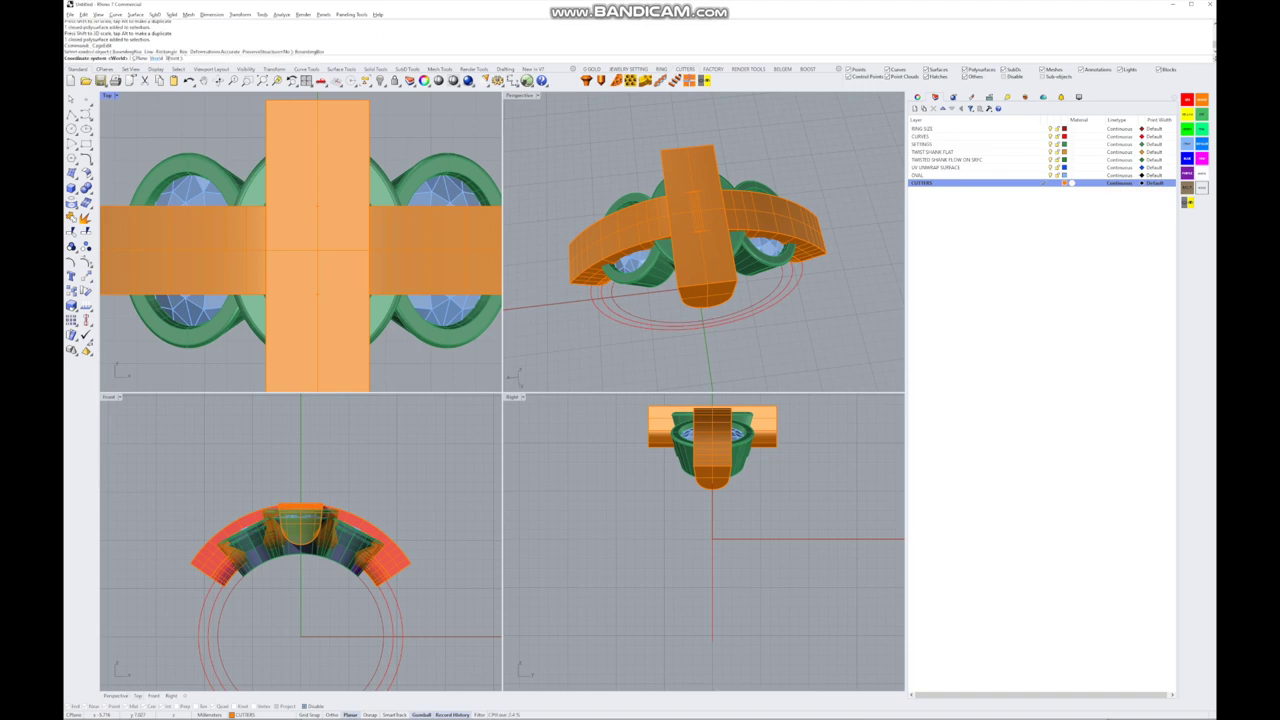
key("Return")
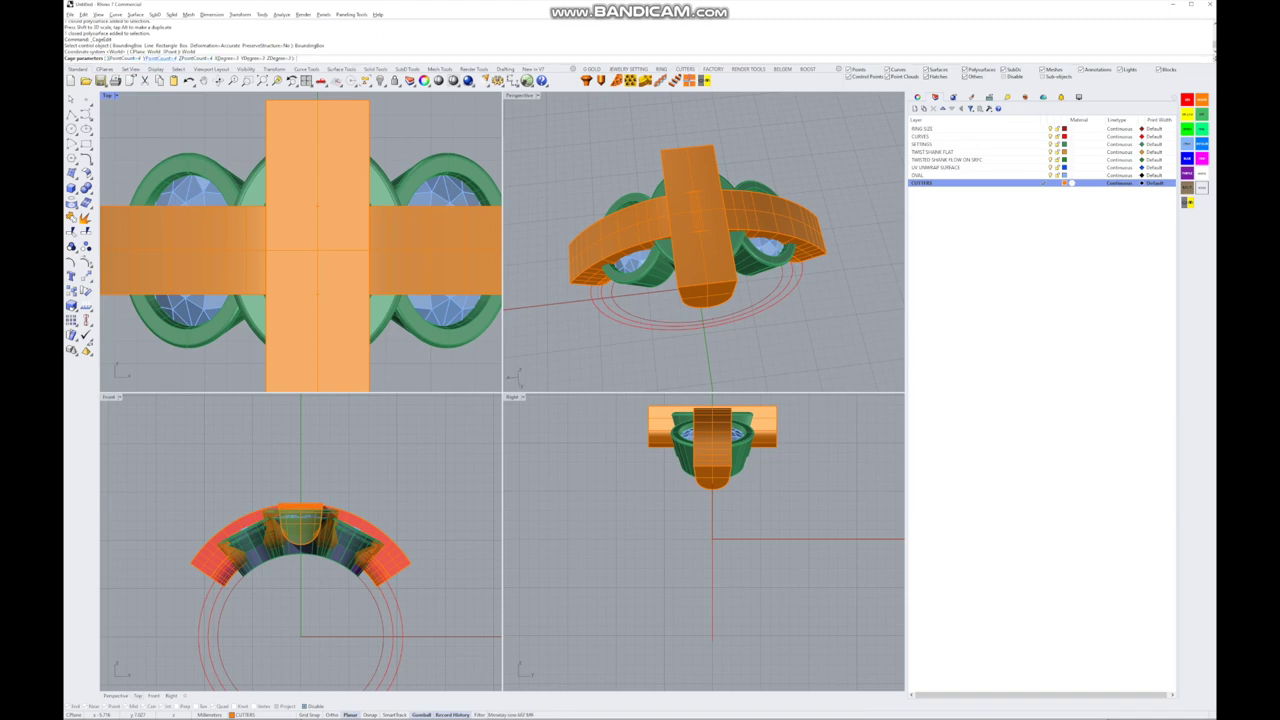
left_click(160, 58)
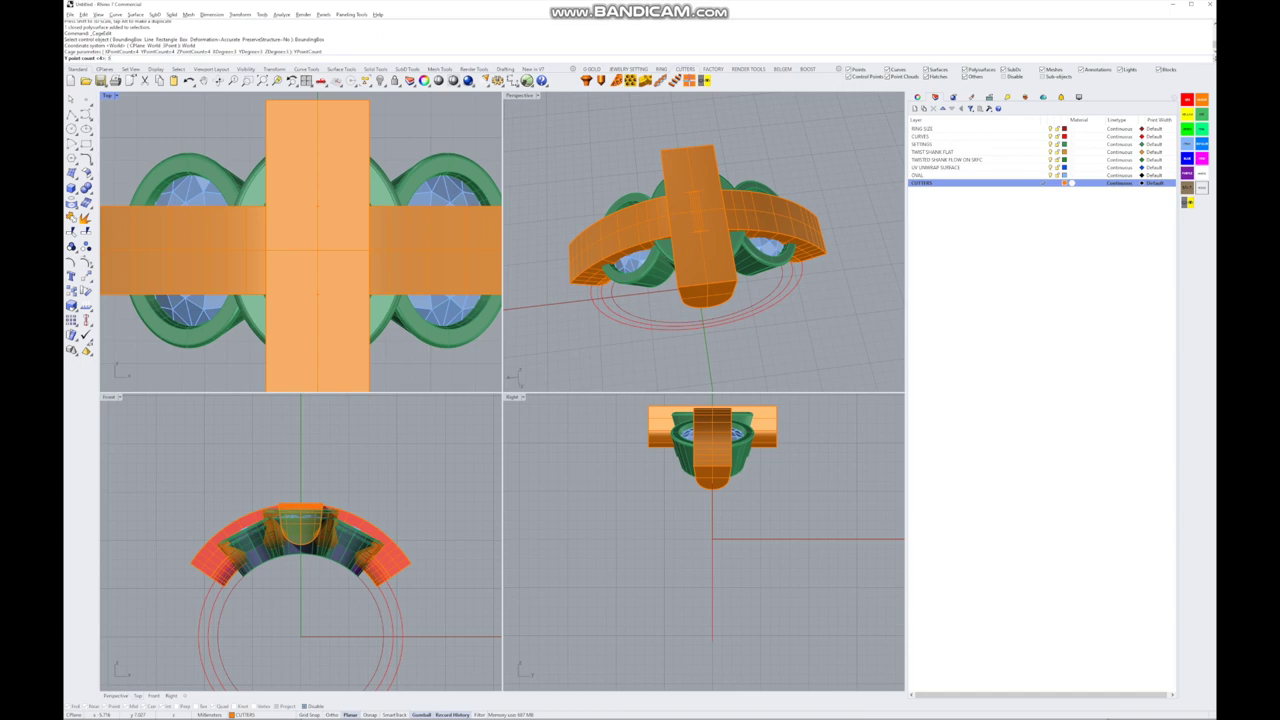
key("Return")
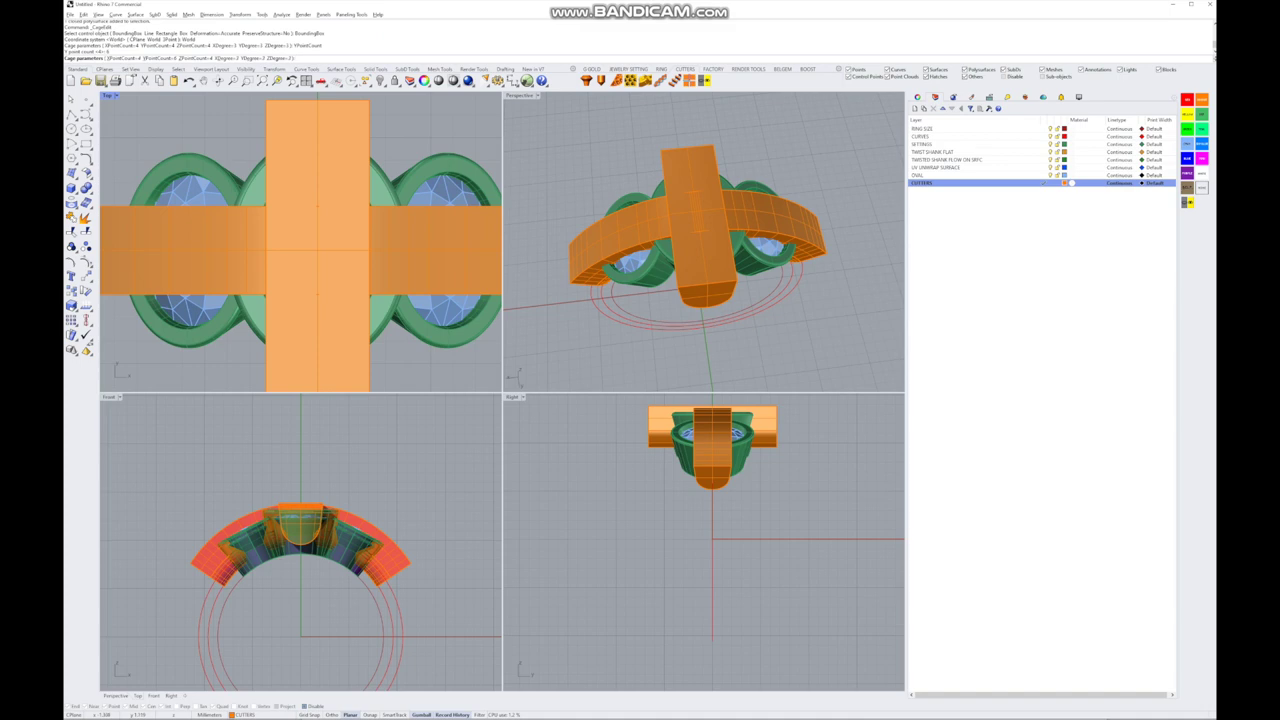
key("Return")
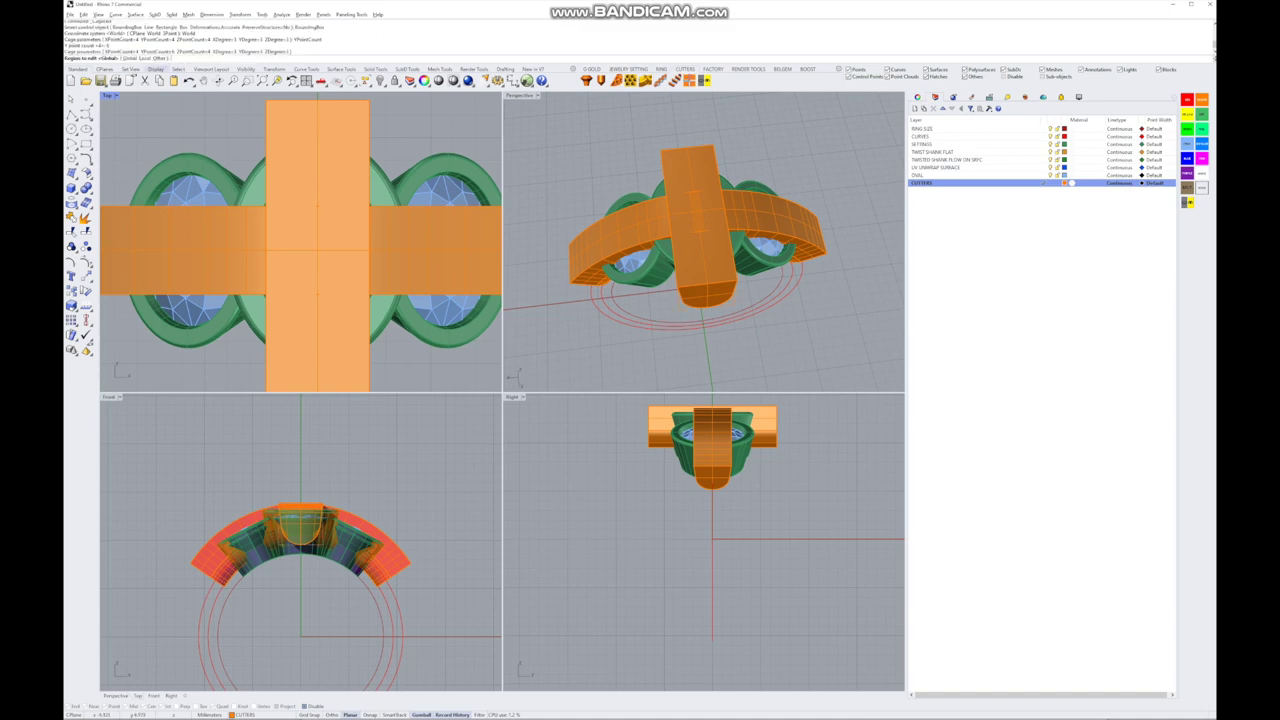
key("Return")
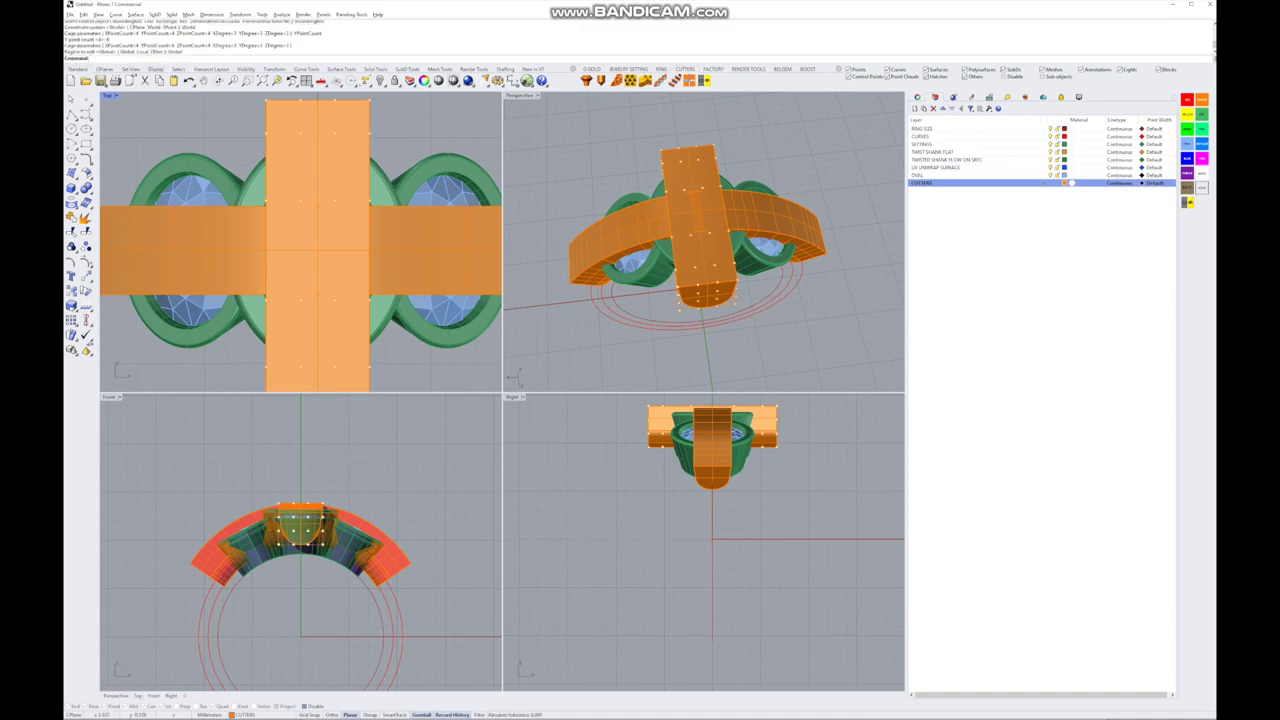
- In the Top view, scale the two middle rows of cage points inwards in X to narrow the cutter's waist over the centre setting
scroll(429, 297, "down", 3)
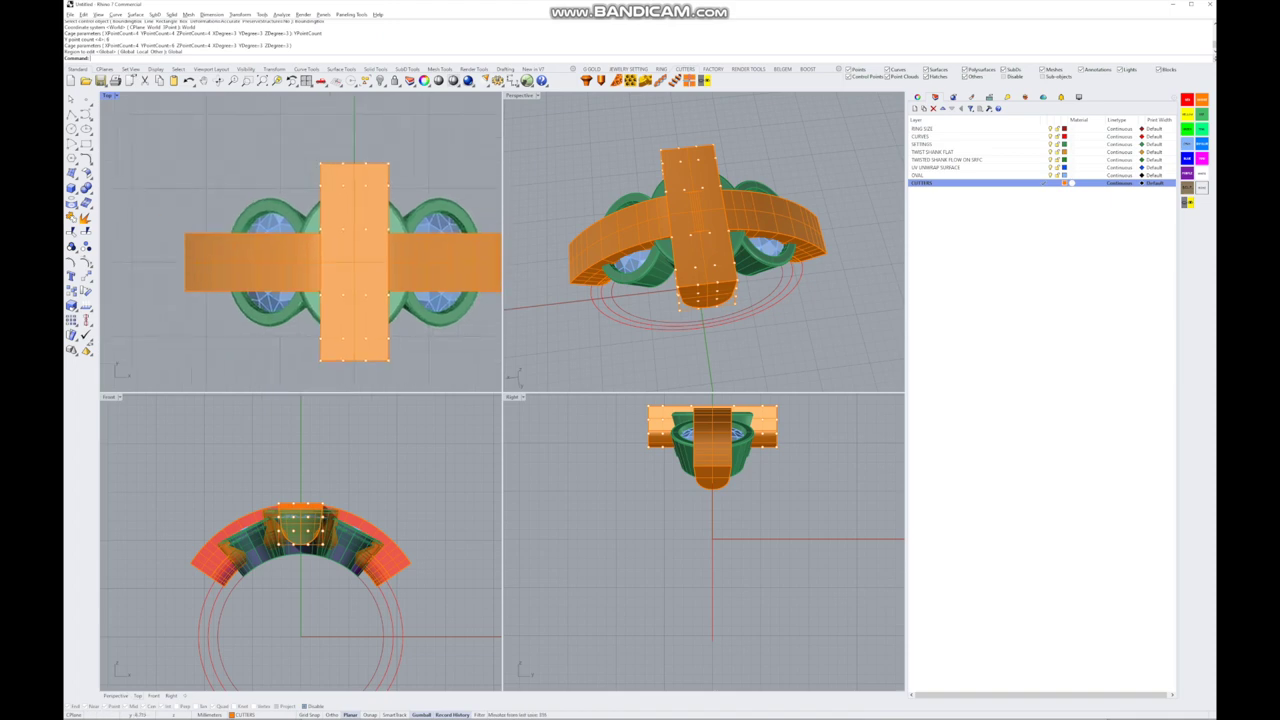
scroll(680, 200, "up", 5)
right_click_drag(700, 250, 750, 235)
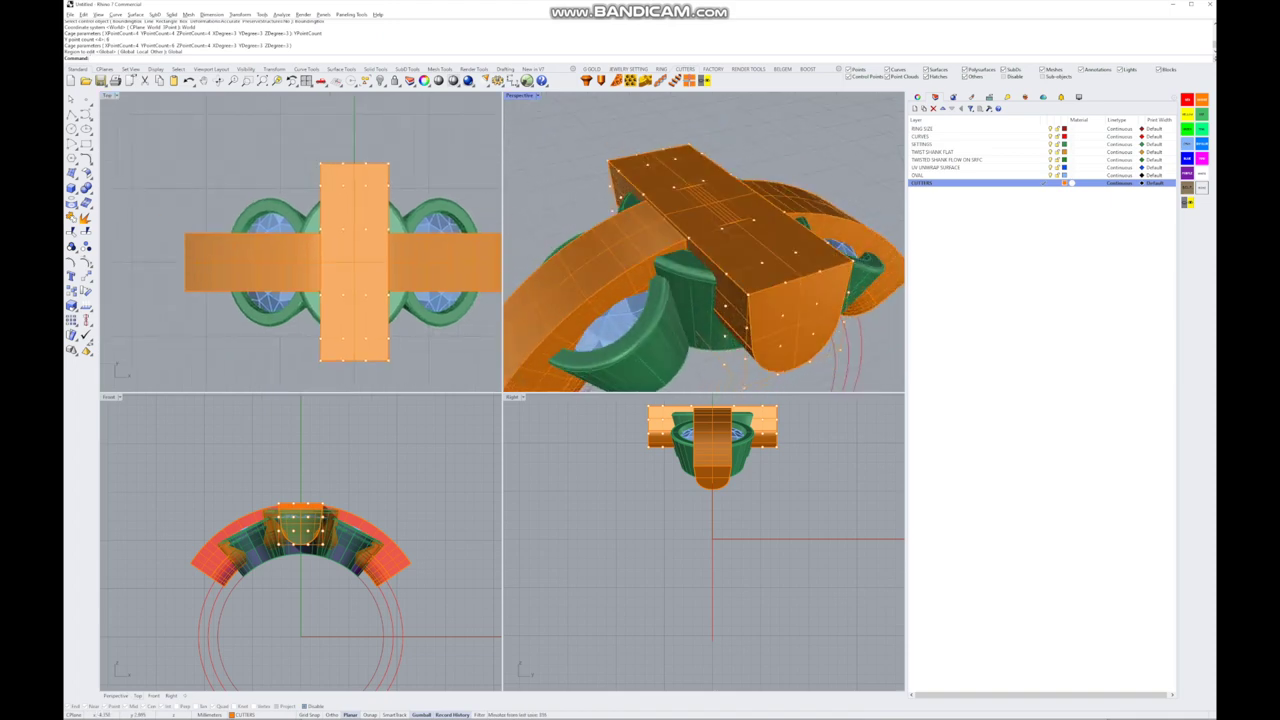
left_click_drag(258, 218, 406, 306)
right_click_drag(700, 250, 780, 240)
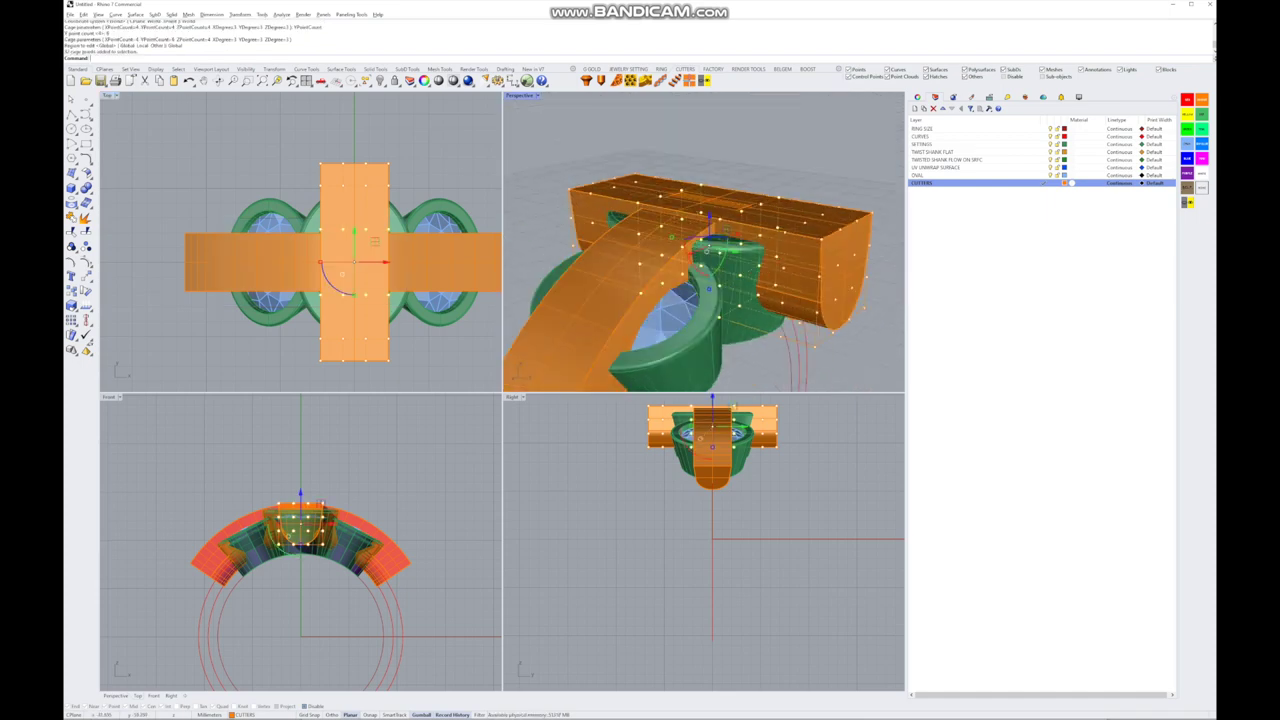
scroll(355, 260, "up", 2)
scroll(350, 260, "up", 1)
left_click_drag(378, 263, 318, 263)
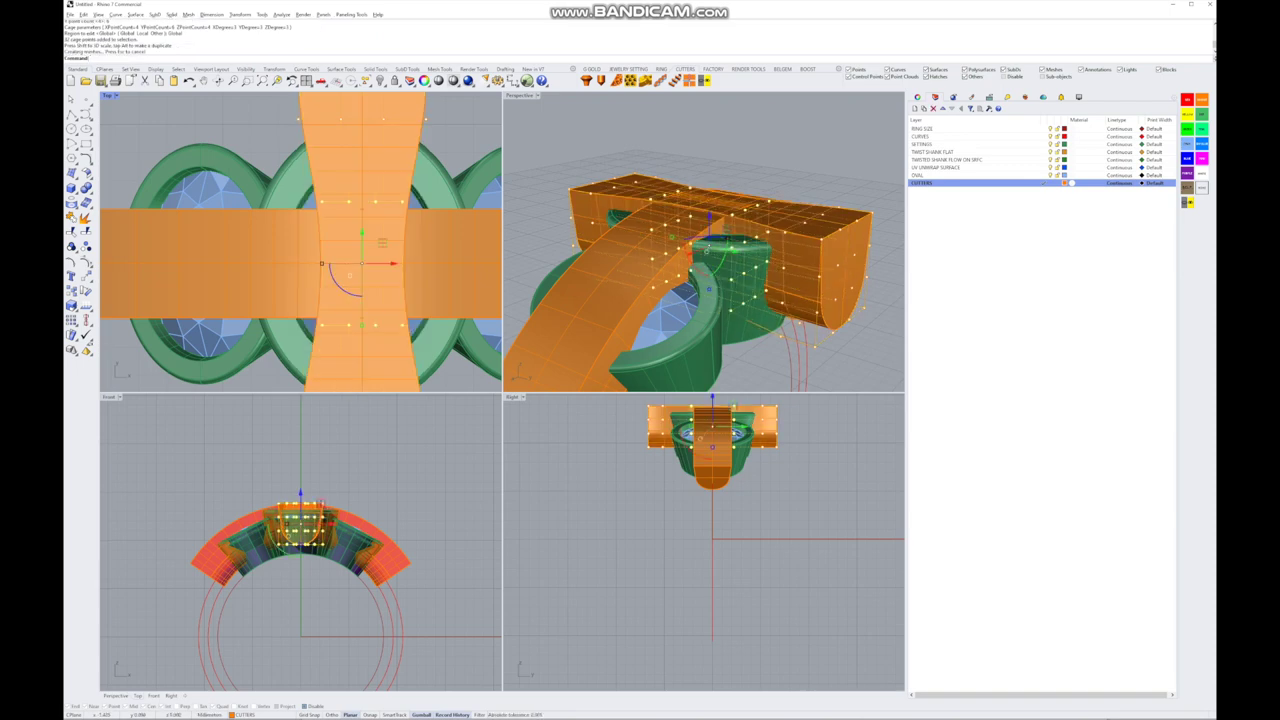
right_click_drag(760, 300, 504, 288)
scroll(700, 250, "up", 5)
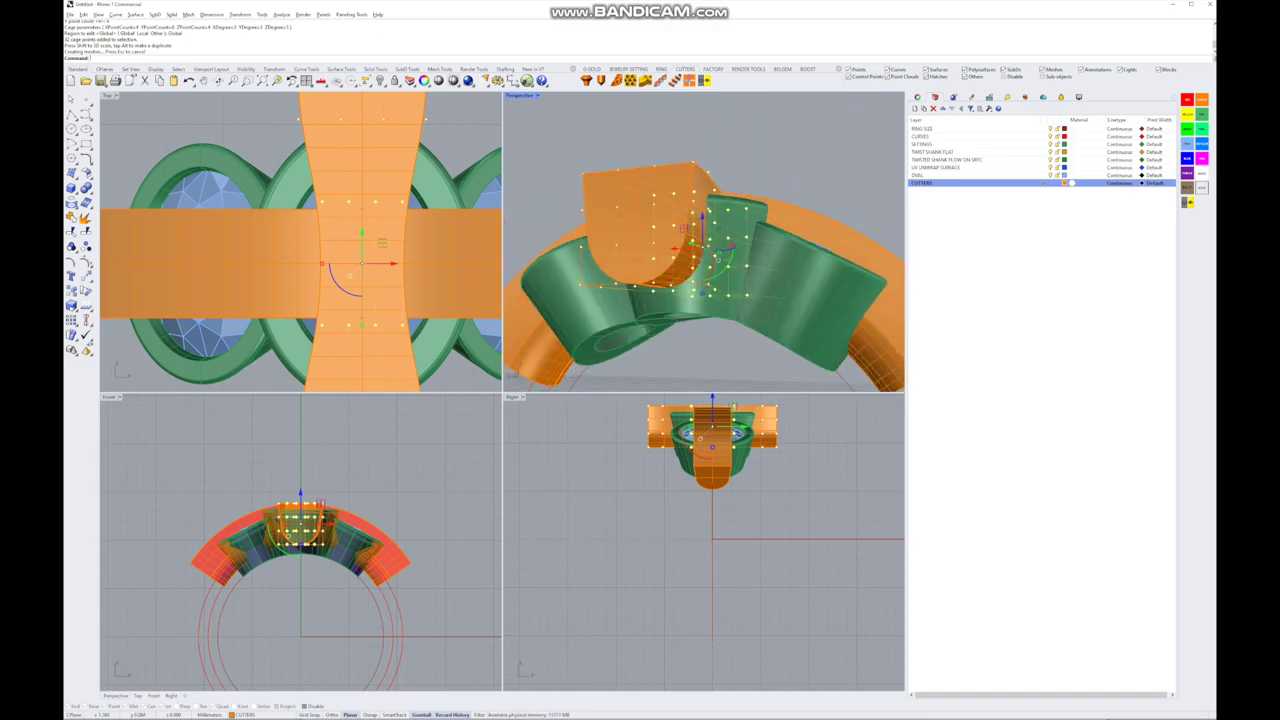
- Scale the outermost row of cage points at both ends of the cutter outwards in X to flare its ends
scroll(270, 130, "down", 4)
left_click_drag(264, 332, 388, 358)
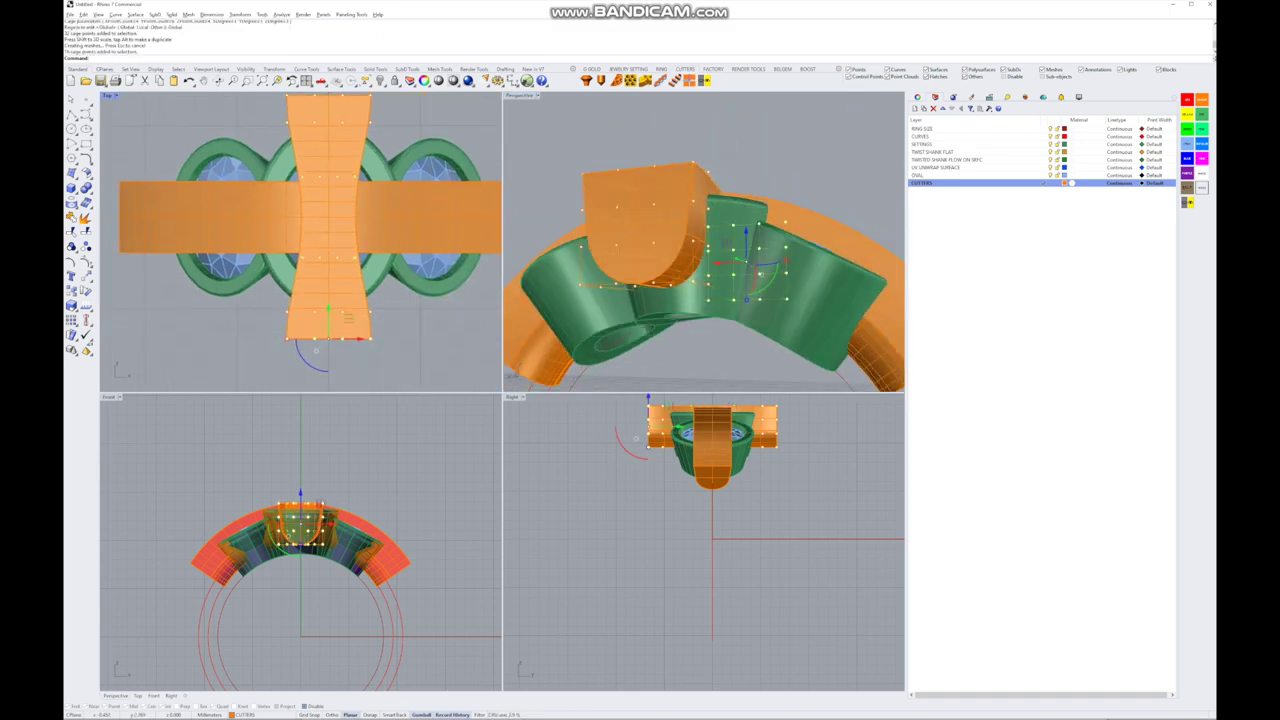
right_click_drag(388, 300, 390, 354)
left_click_drag(270, 132, 398, 156)
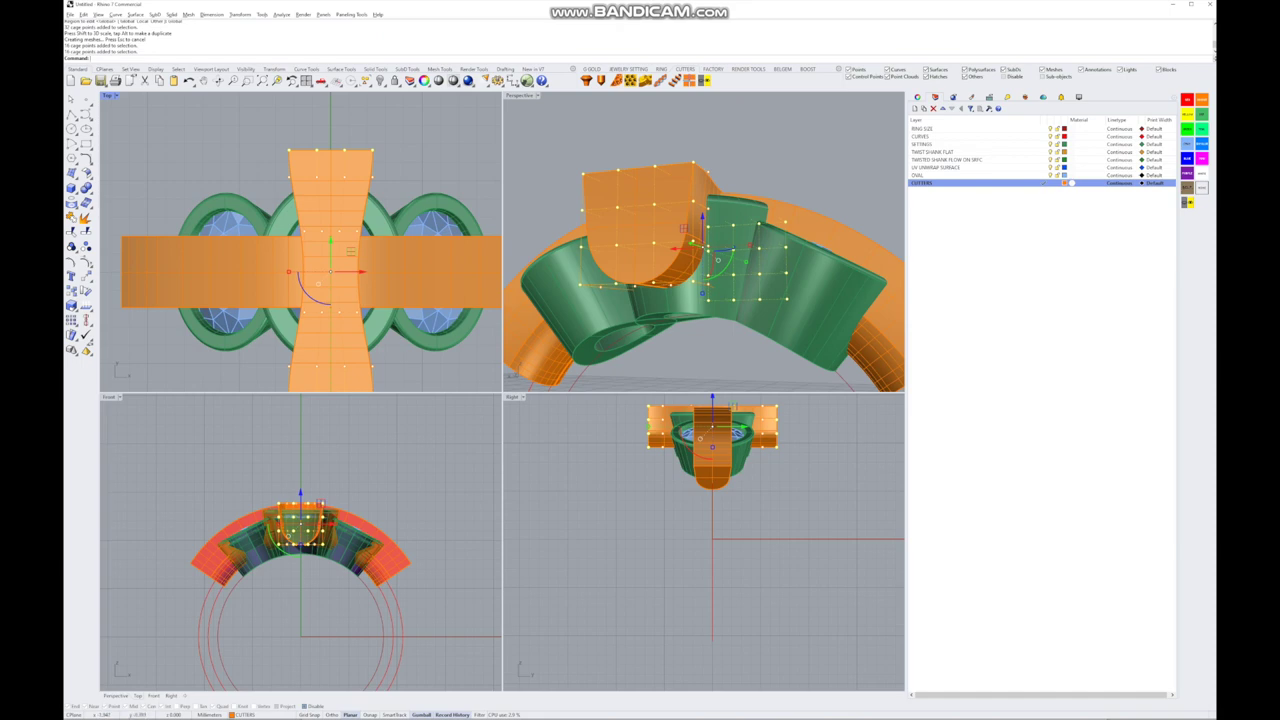
left_click_drag(288, 272, 274, 272)
scroll(357, 154, "down", 3)
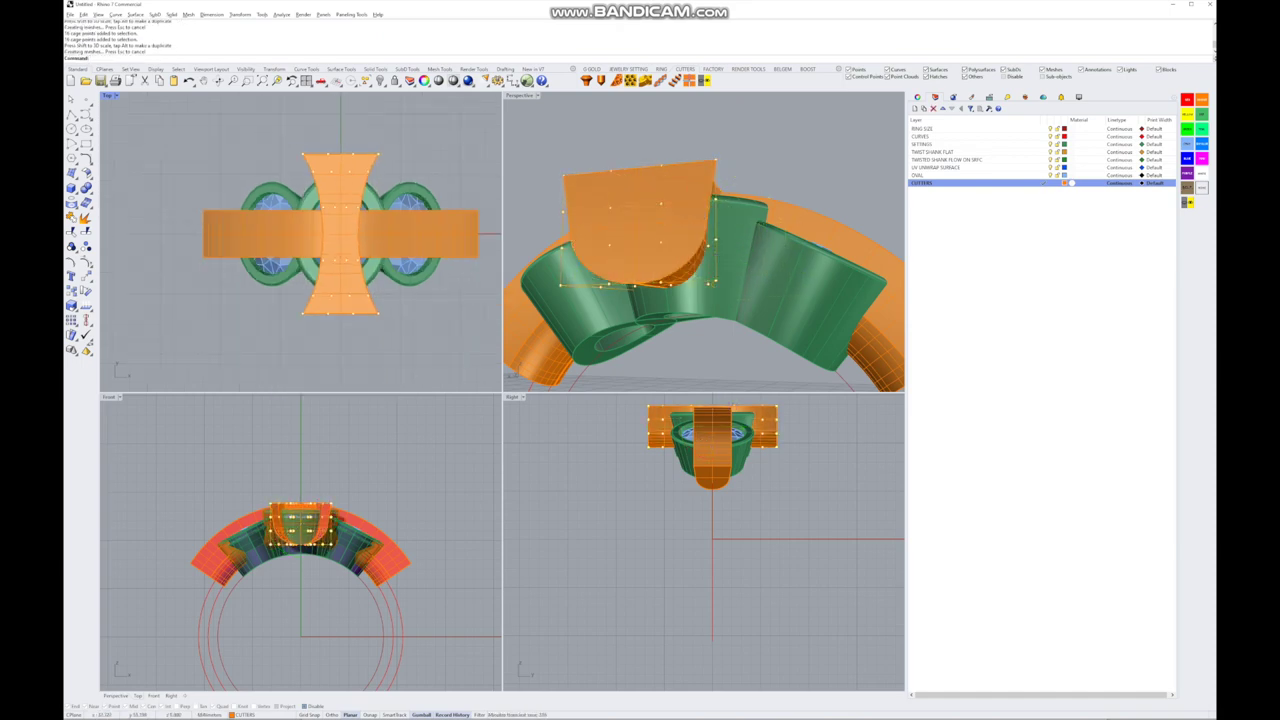
right_click_drag(700, 300, 420, 300)
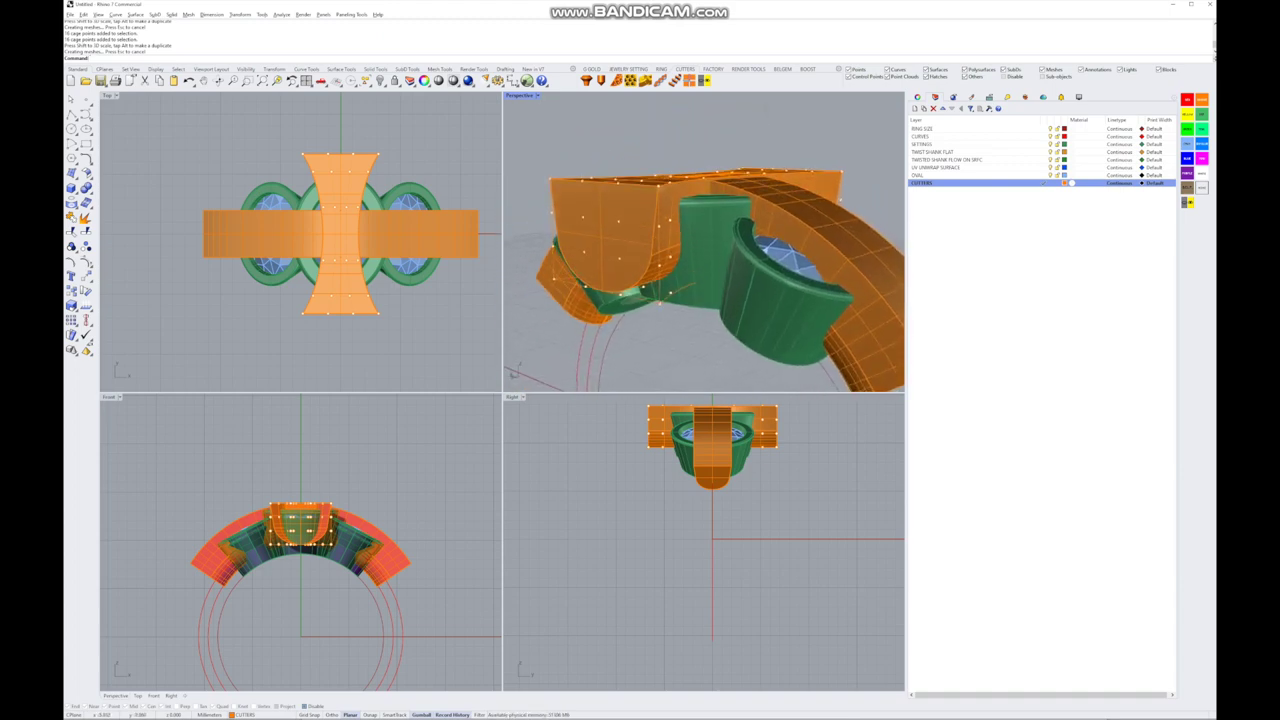
- Widen the cutter's flared ends further by scaling the two outer rows of cage points at each end in X
left_click_drag(268, 338, 404, 292)
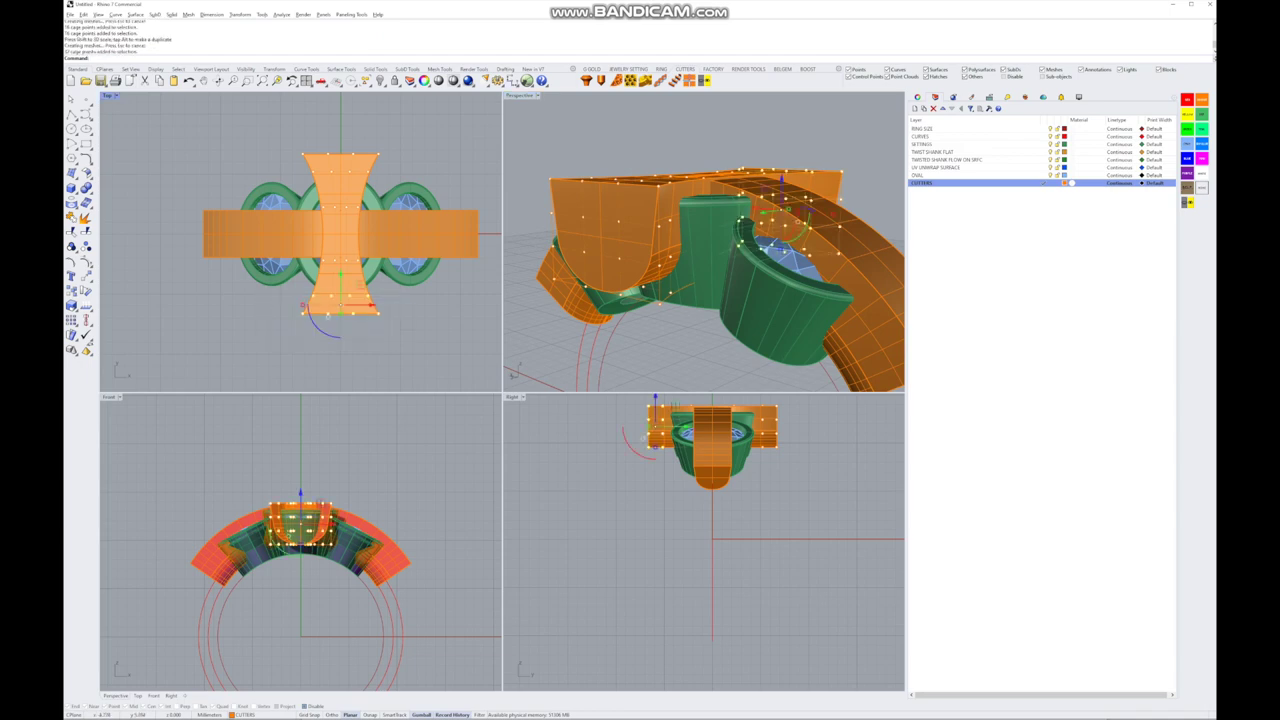
left_click_drag(292, 180, 392, 136, "shift")
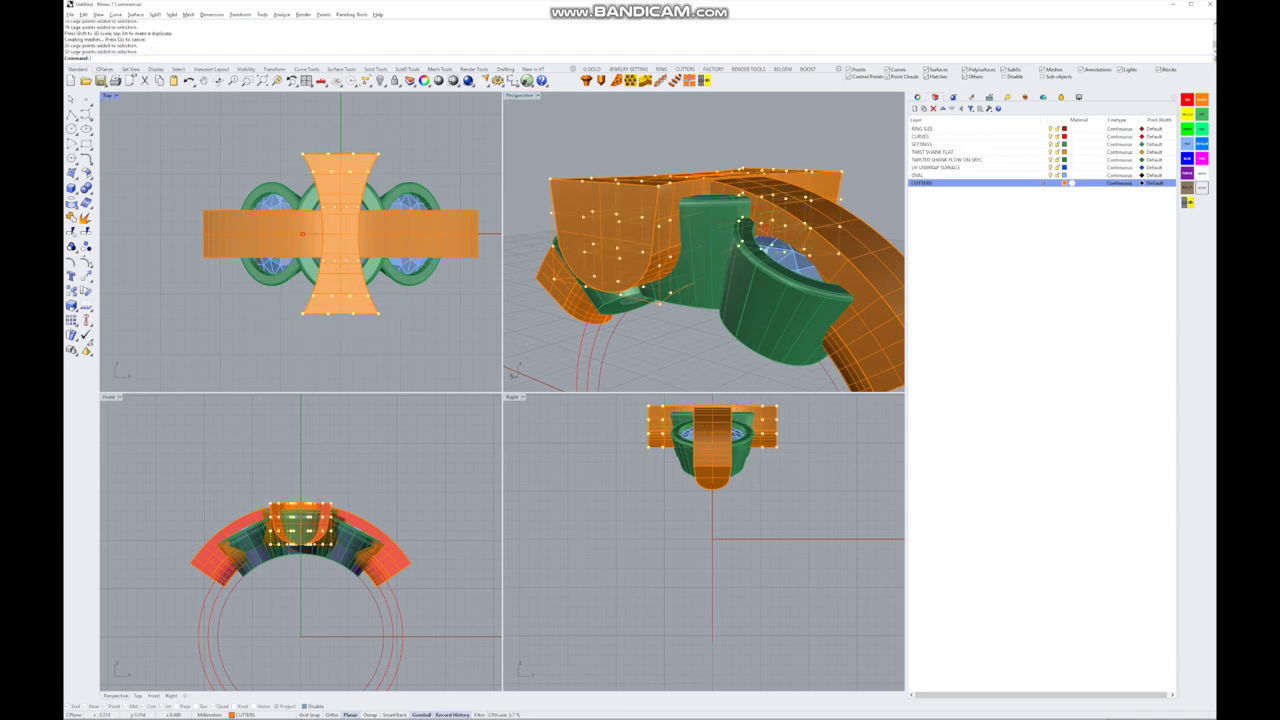
left_click_drag(381, 234, 387, 234)
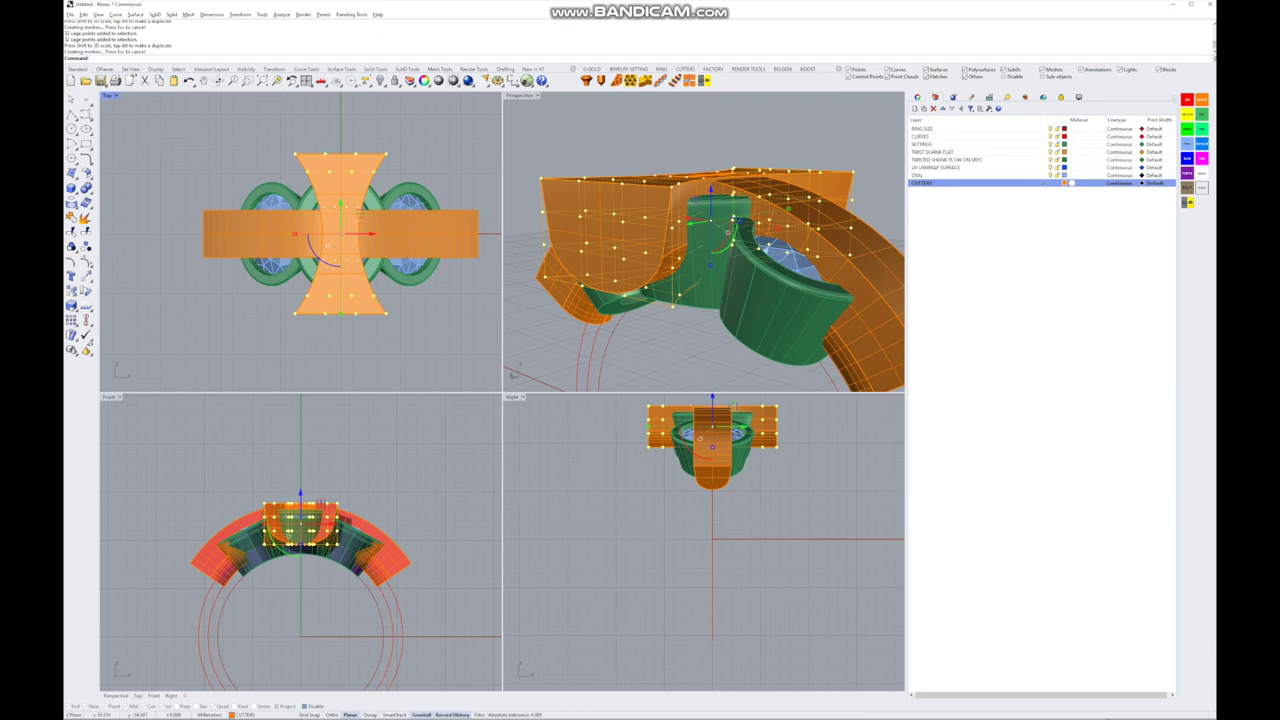
right_click_drag(700, 250, 830, 222)
key("Escape")
- In the maximized Front view, delete the cage control object around the flared cutter
left_click(715, 245)
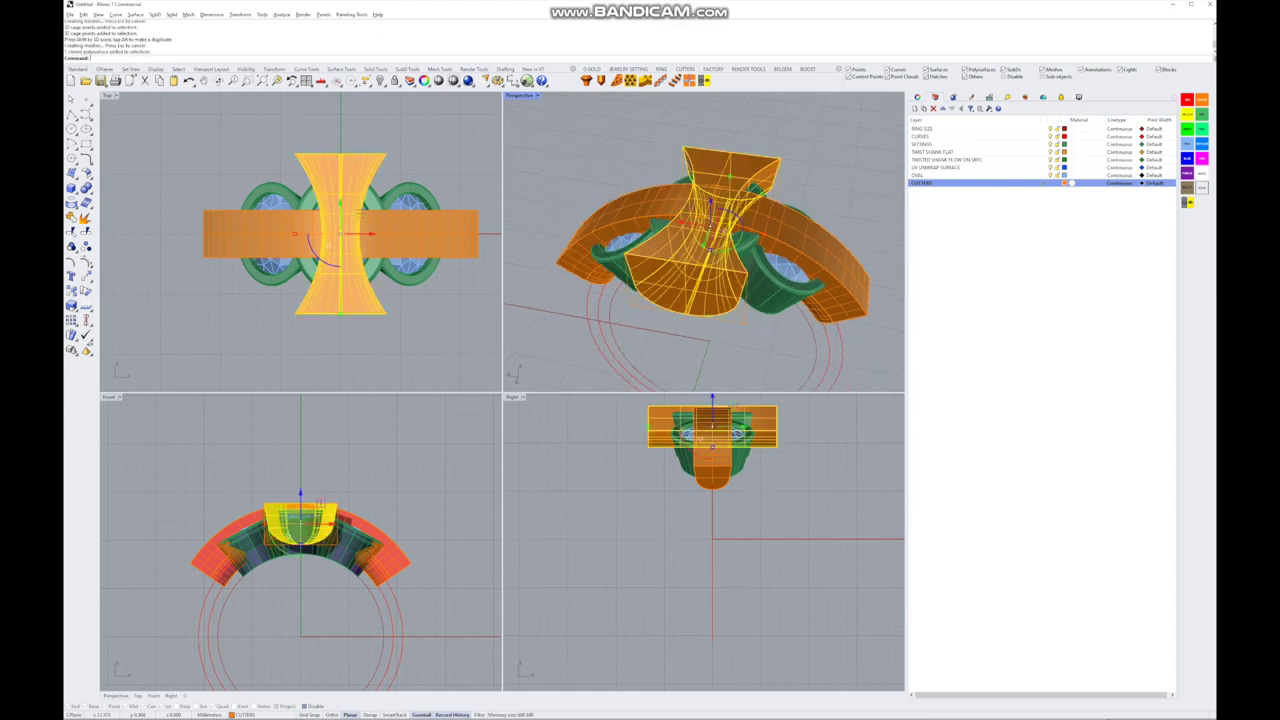
right_click_drag(320, 500, 279, 452)
key("ctrl+m")
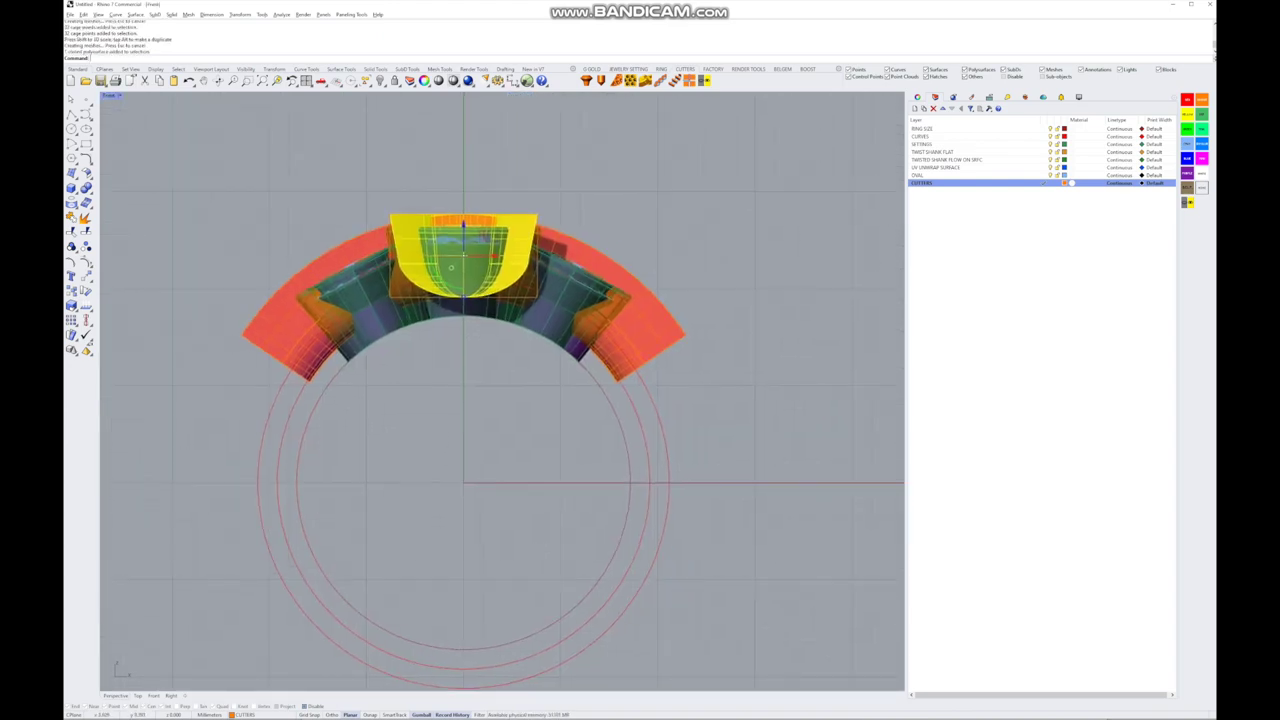
left_click(540, 306)
key("Escape")
left_click(540, 306)
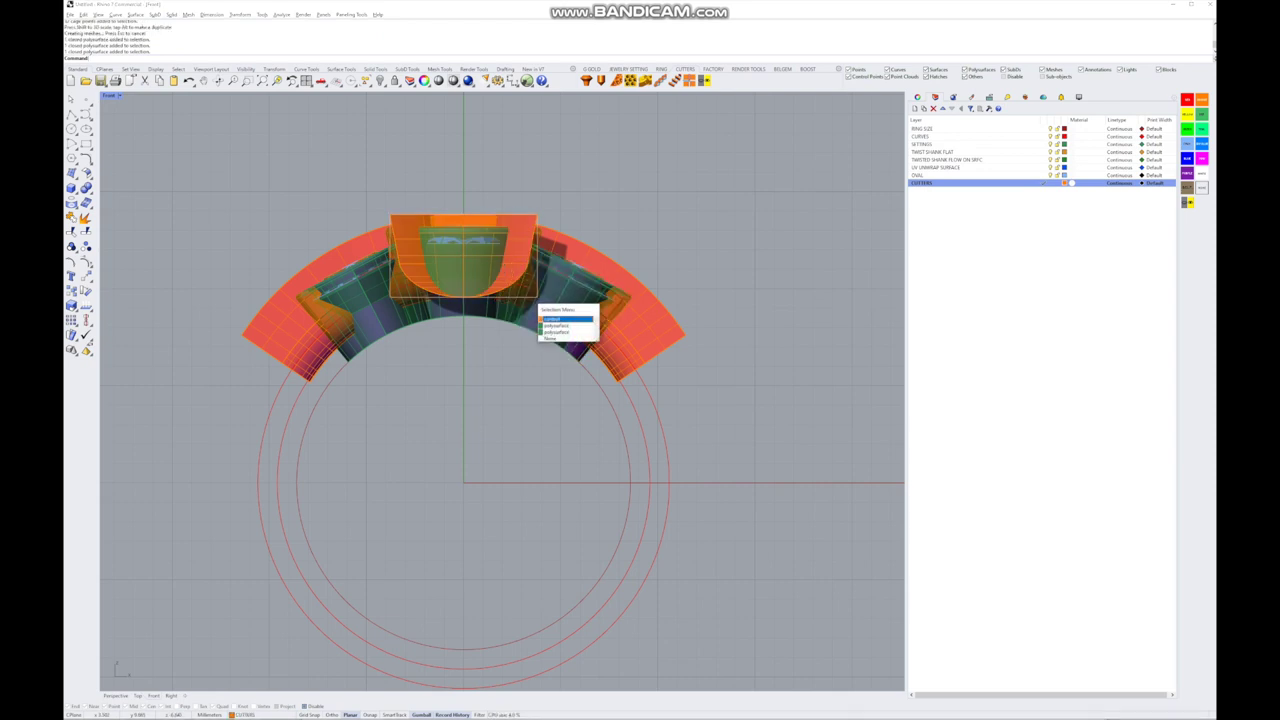
left_click(560, 318)
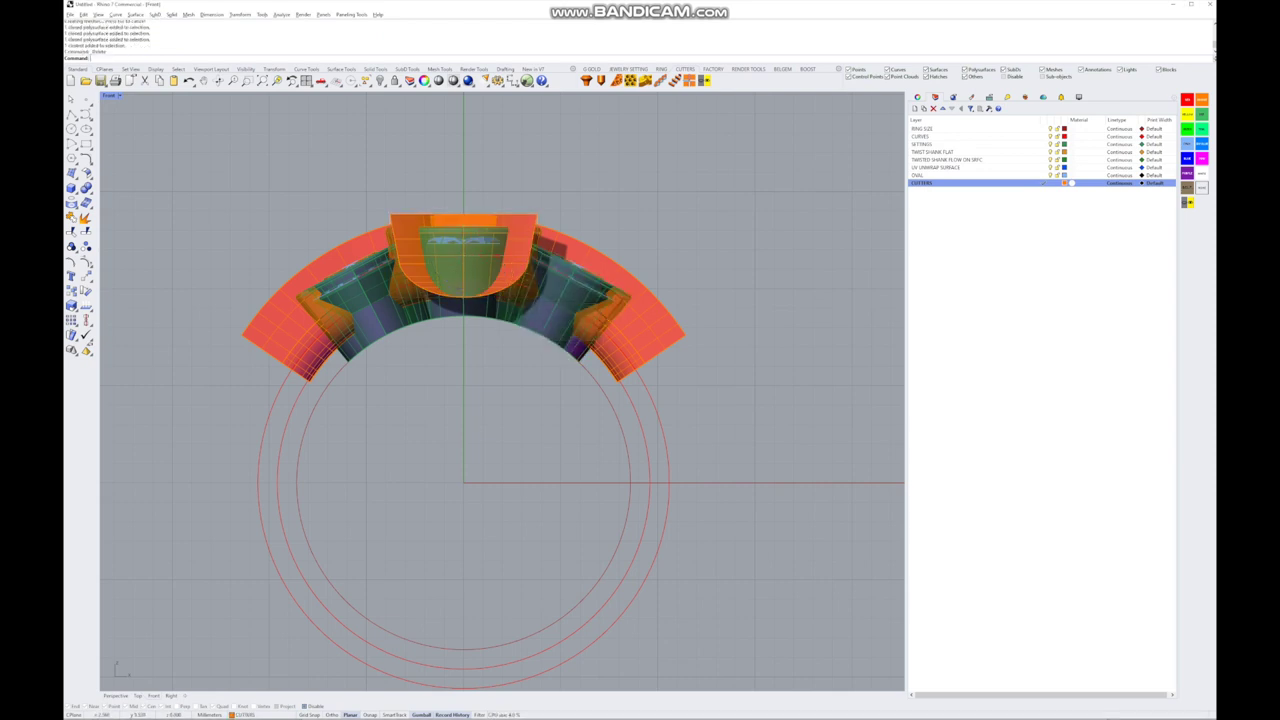
- Relocate the flared cutter's gumball to the ring's centre at the origin, keeping the default axis directions
left_click(490, 262)
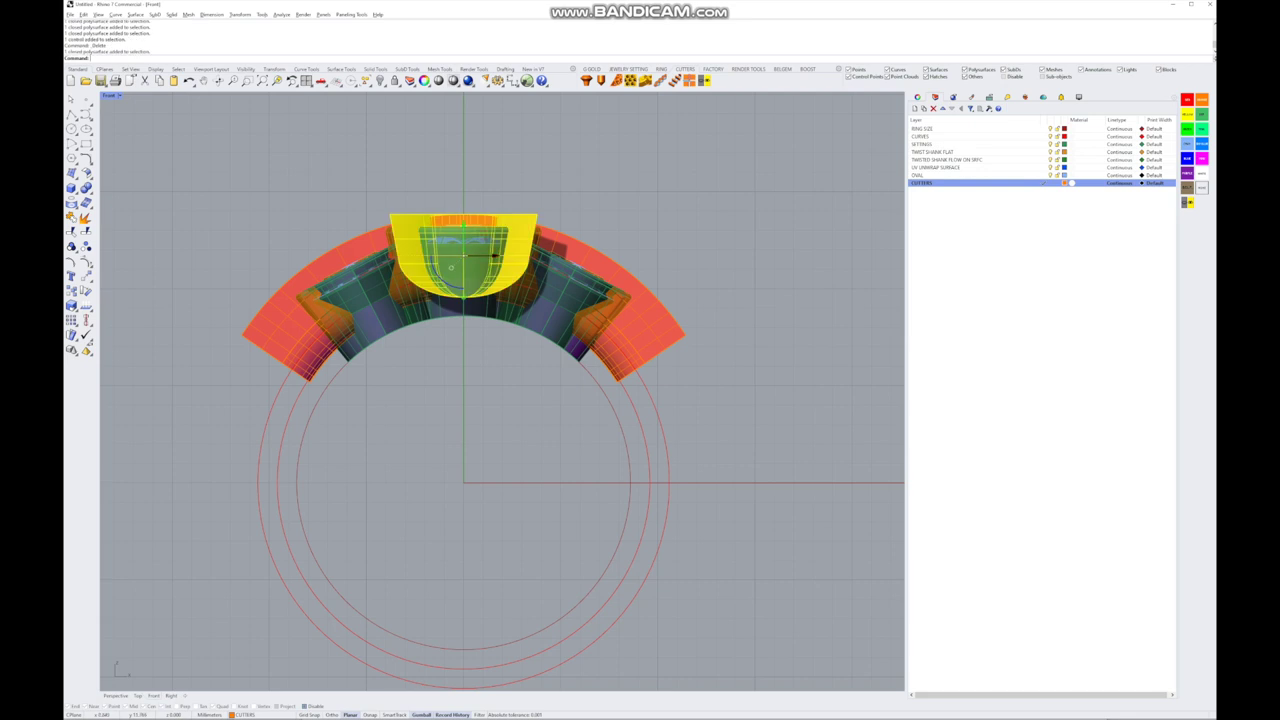
left_click(451, 268)
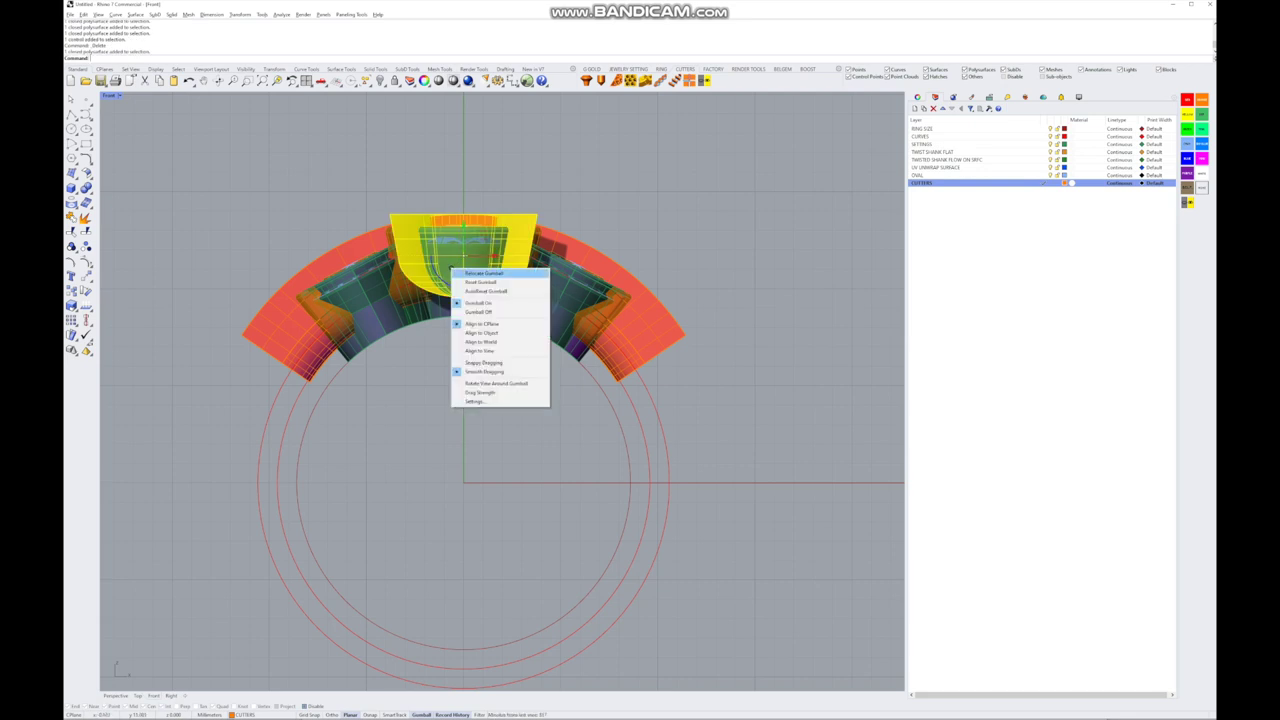
left_click(478, 287)
left_click(463, 481)
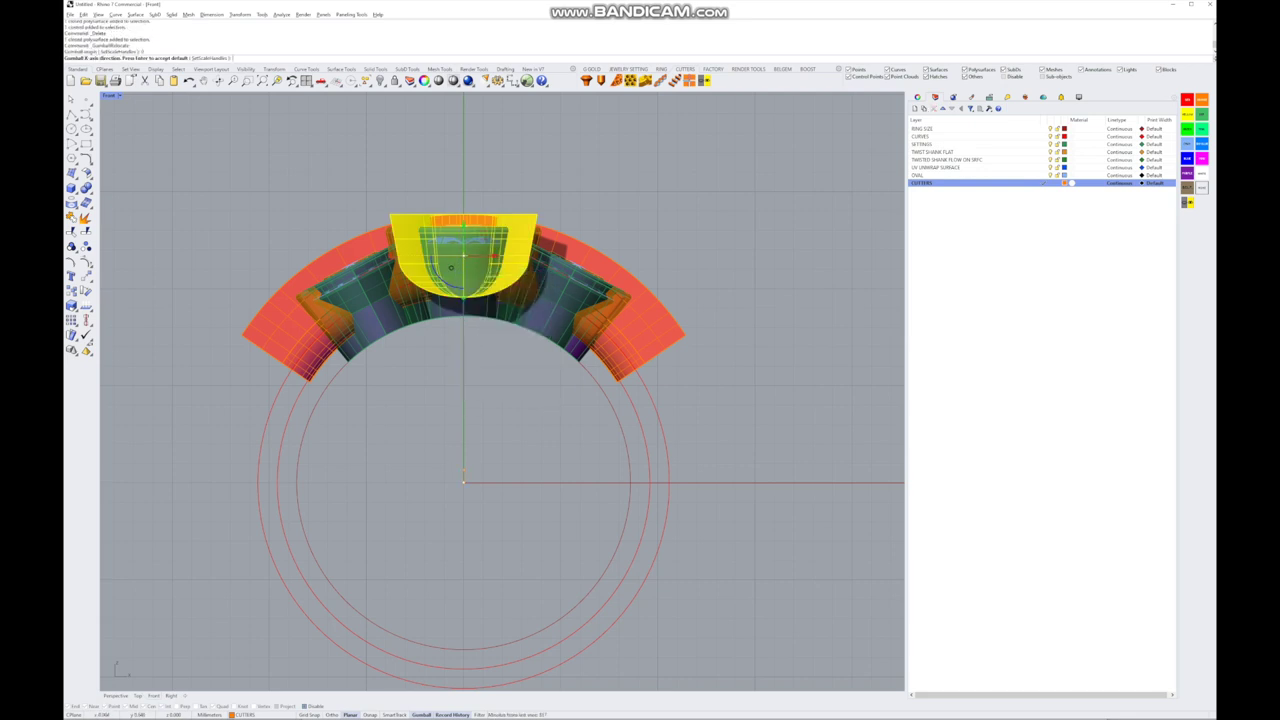
key("Return")
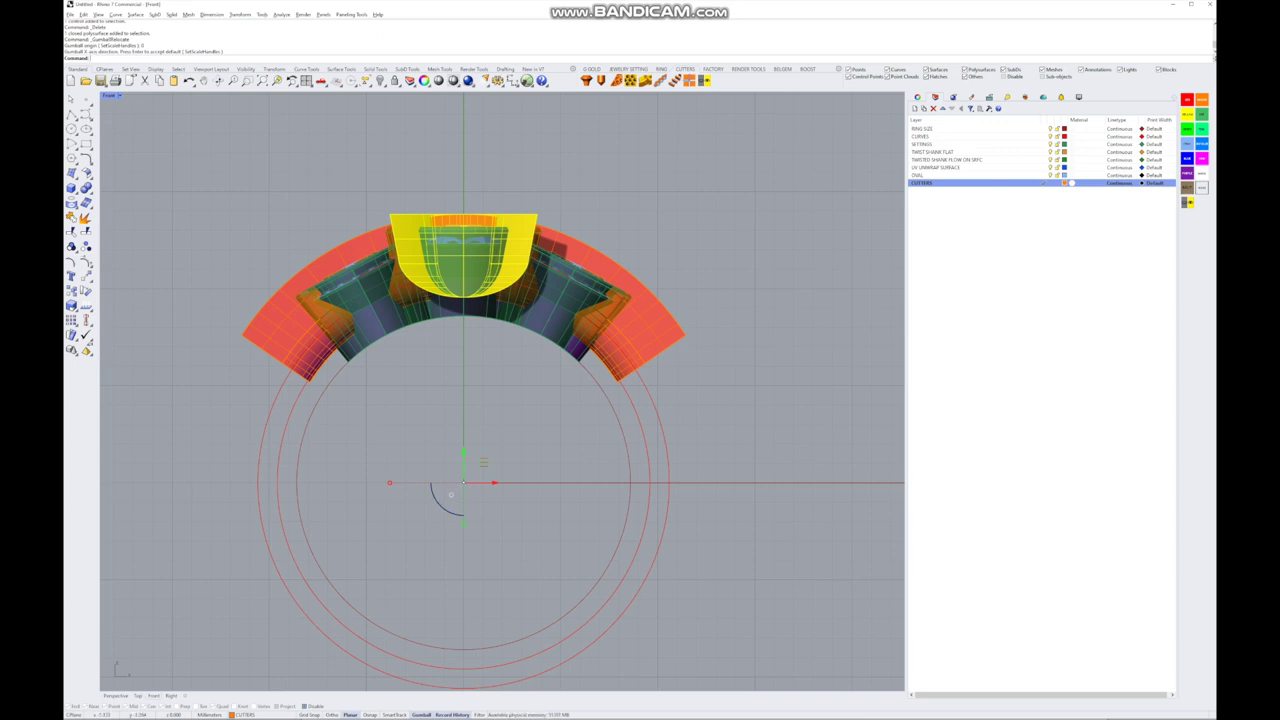
- Rotate a duplicate of the flared crosswise cutter about the ring's centre so it lines up with the adjacent side setting in the Front view
left_click_drag(438, 503, 398, 449)
key("alt")
scroll(577, 284, "up", 10)
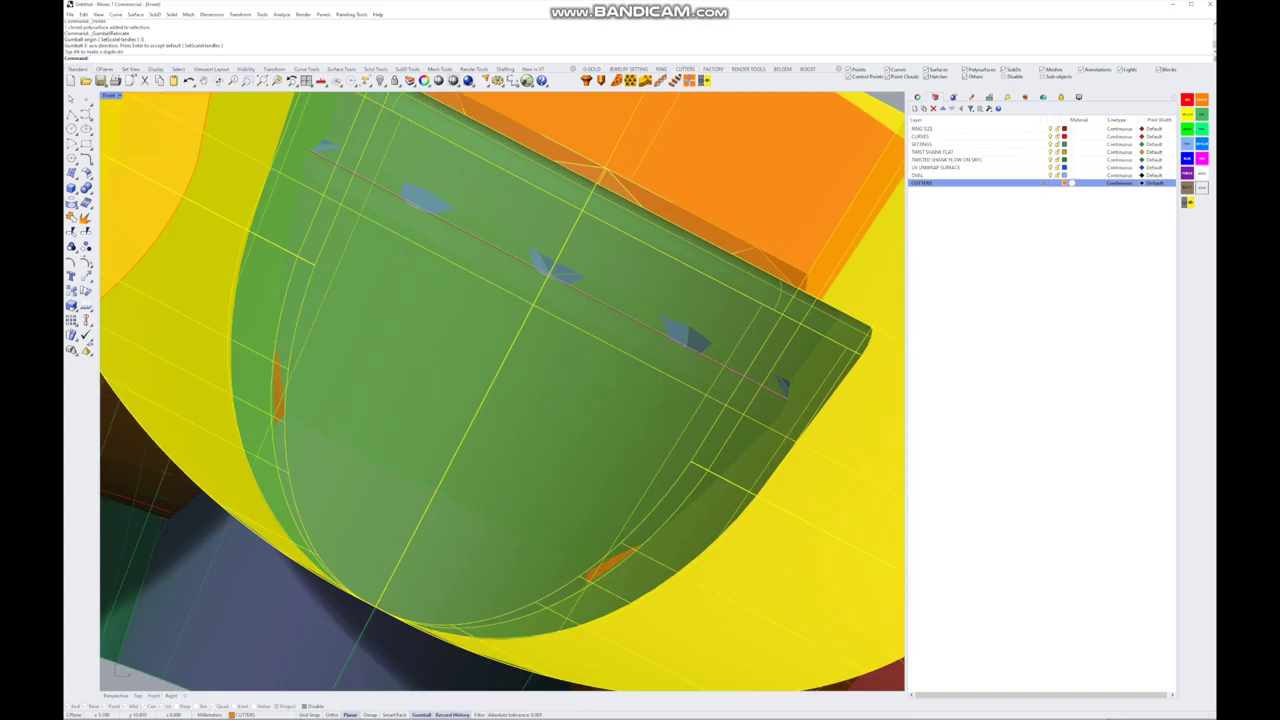
scroll(500, 320, "down", 6)
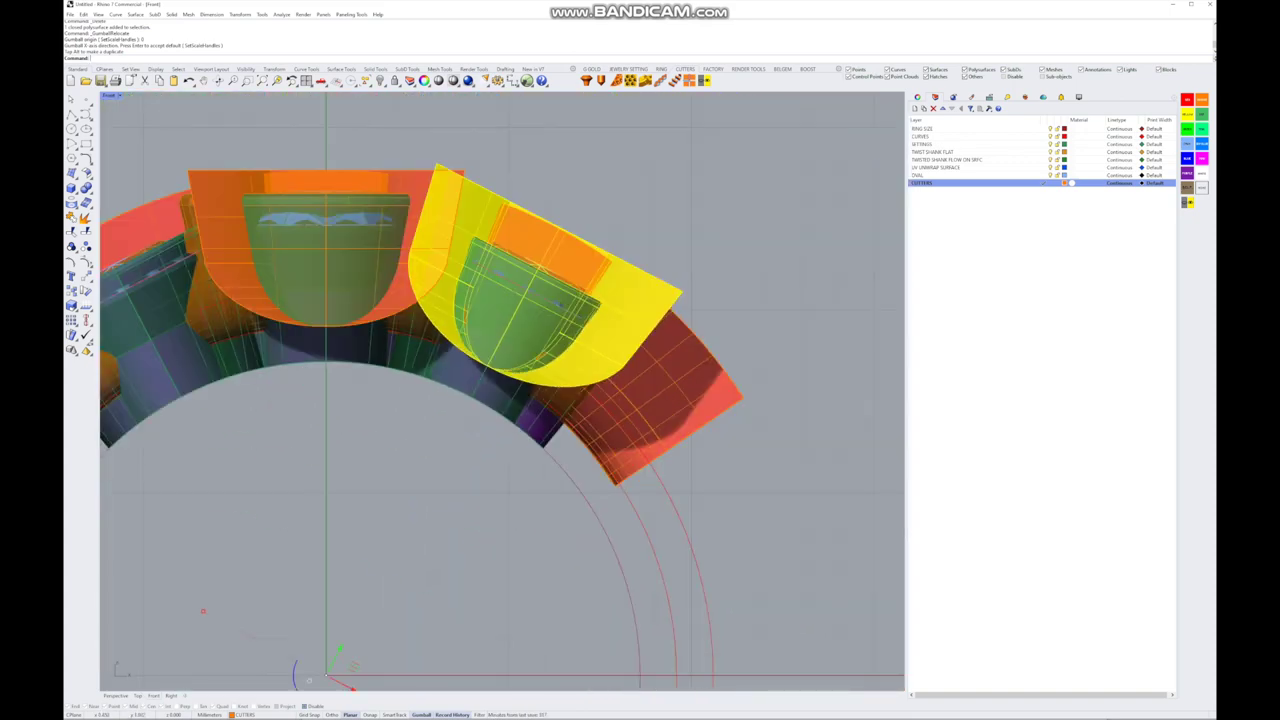
left_click_drag(340, 648, 342, 650)
key("Return")
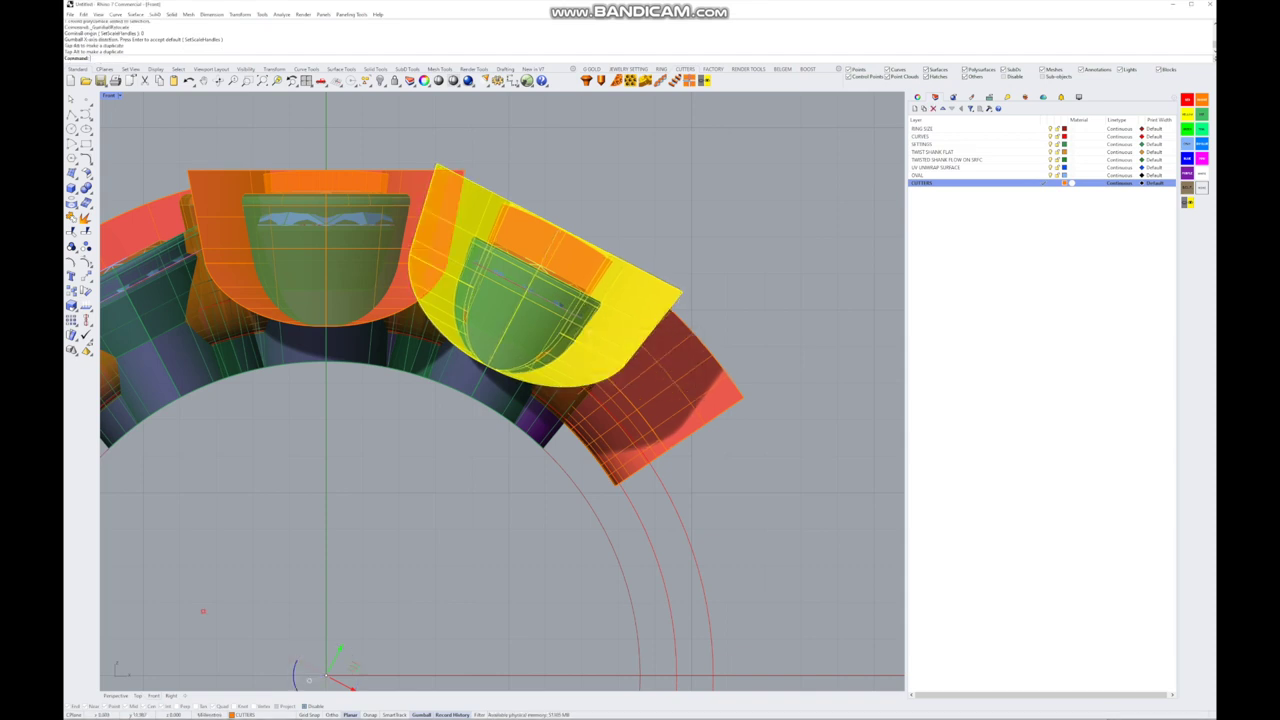
- Shorten the rotated cutter copy across the ring and slightly reduce its width to suit the smaller side setting
key("ctrl+m")
right_click_drag(700, 240, 580, 258)
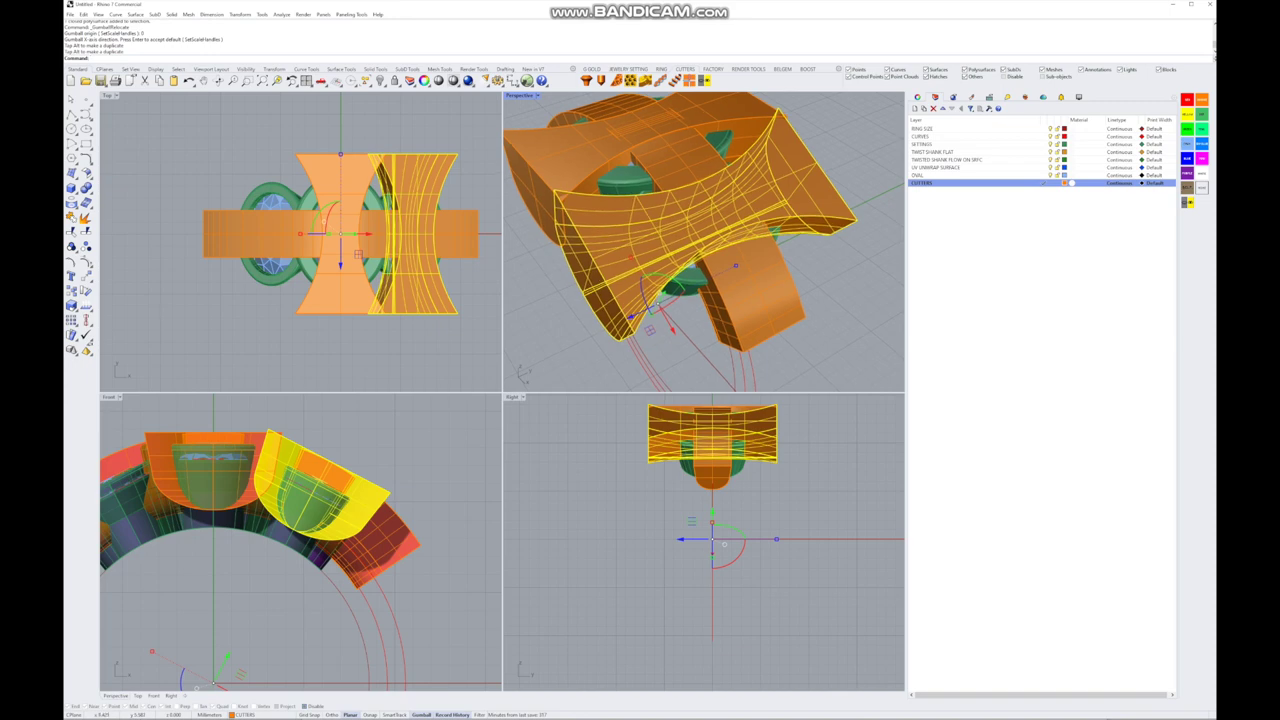
scroll(300, 540, "down", 3)
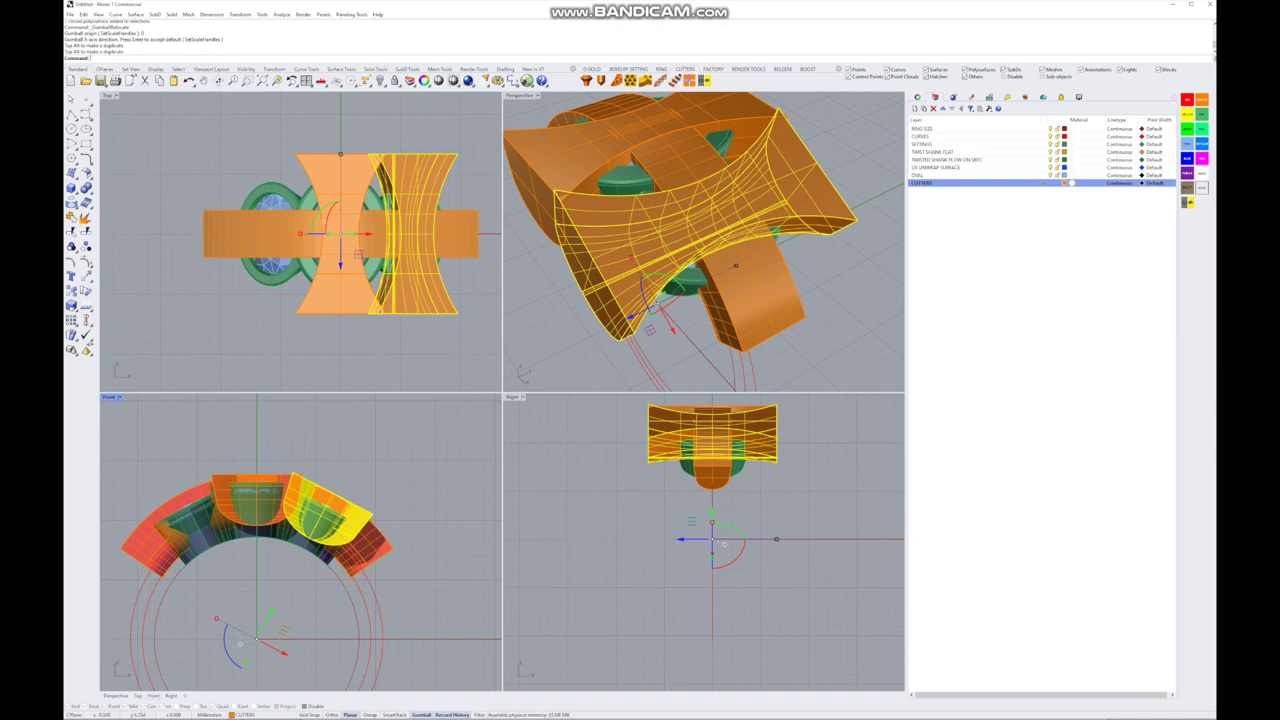
left_click_drag(735, 266, 725, 269)
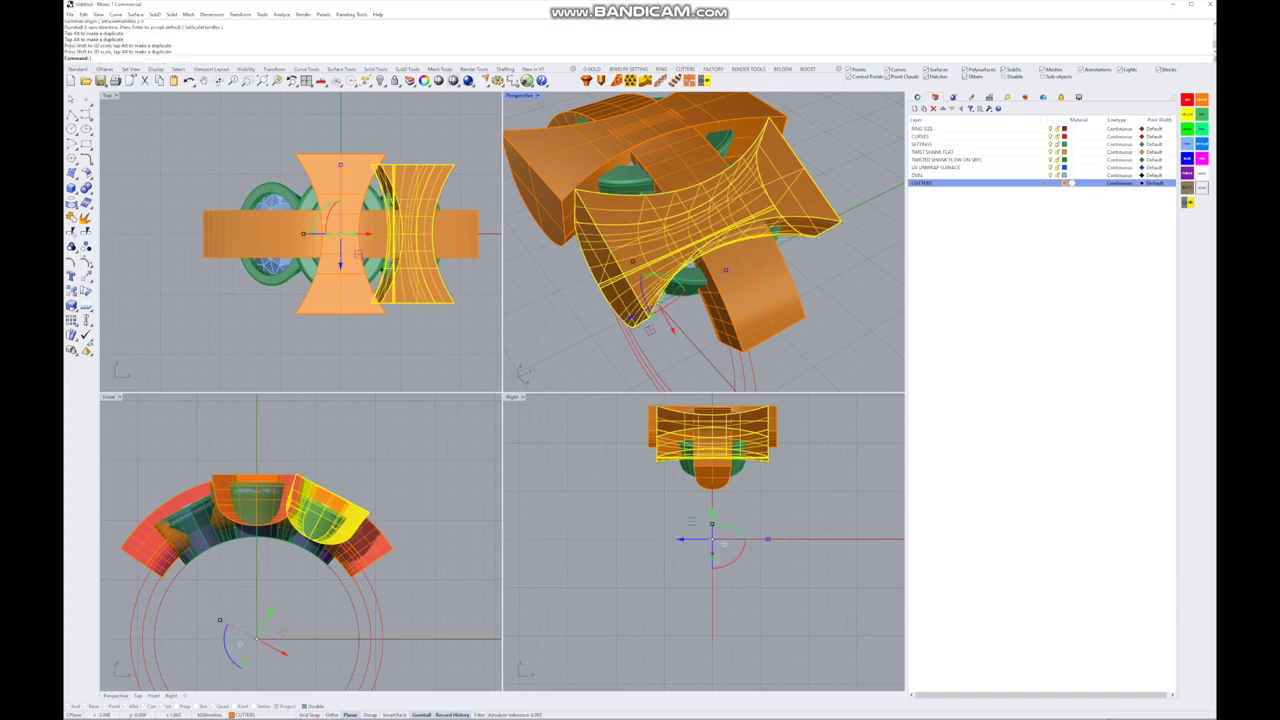
- Inspect the resized side cutter's fit against the side setting and the centre cutter in the Front and Perspective views
right_click_drag(725, 270, 709, 192)
scroll(288, 522, "up", 4)
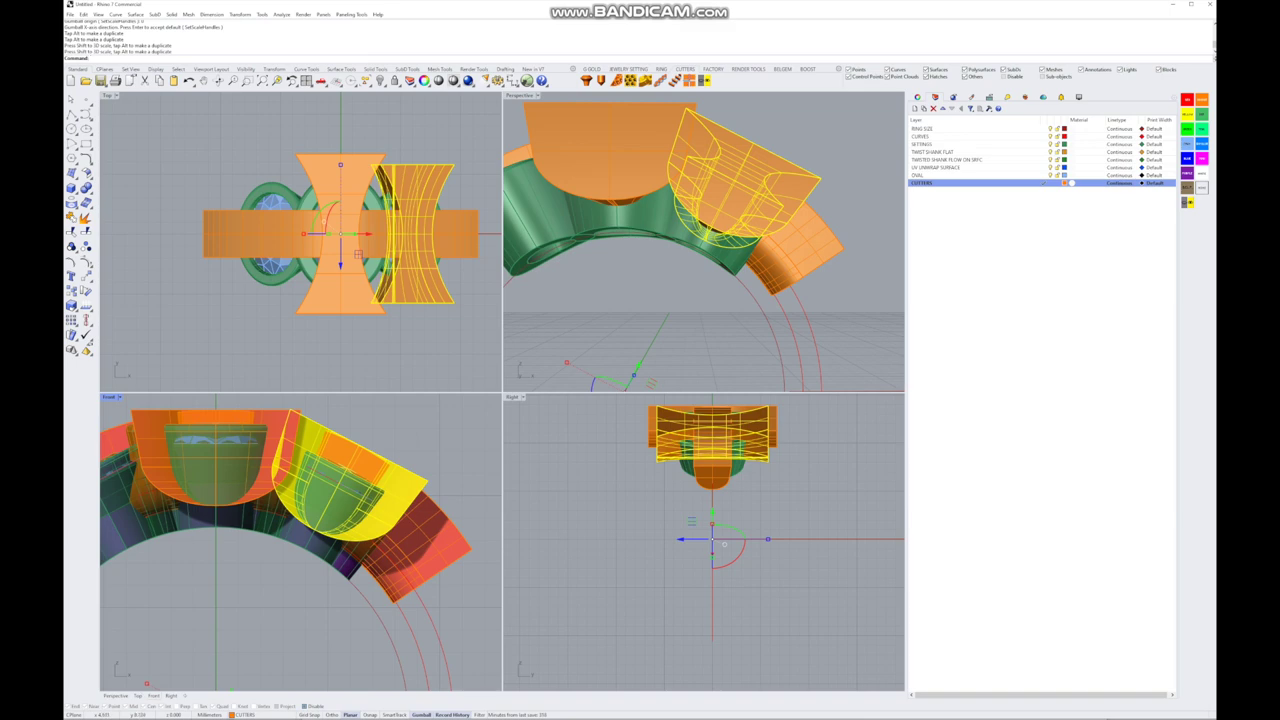
scroll(313, 470, "down", 3)
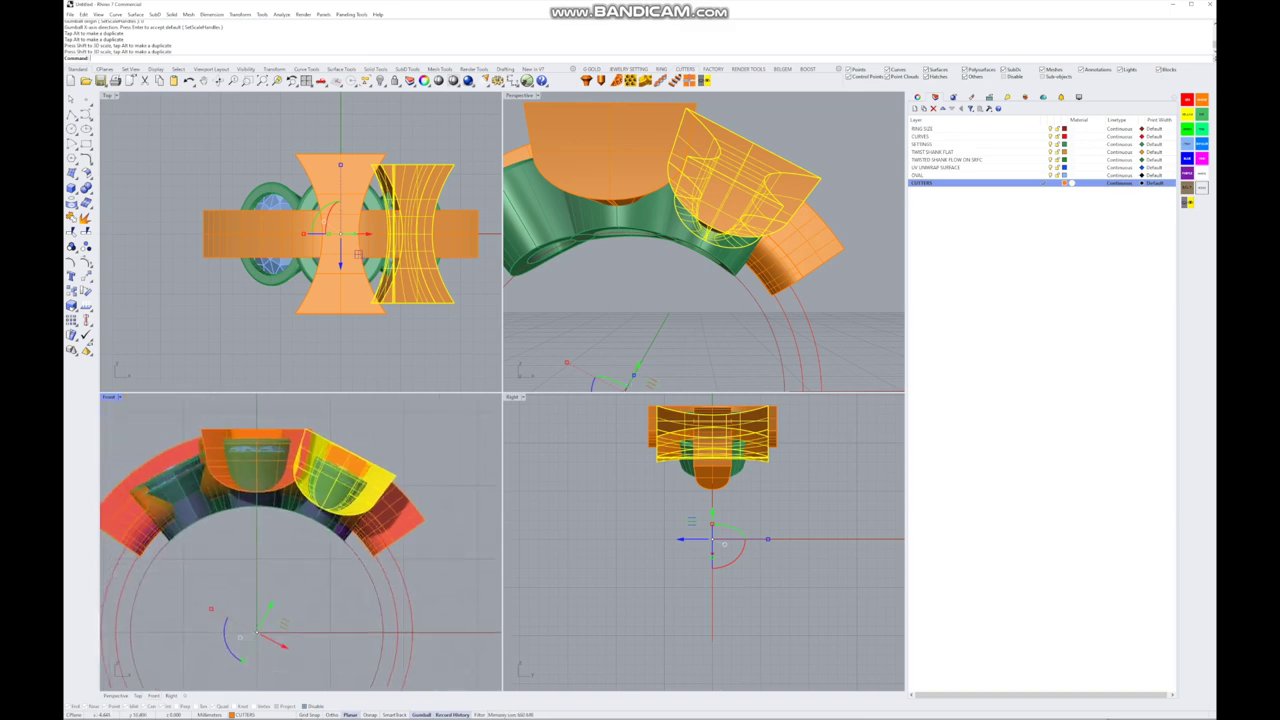
key("ctrl+m")
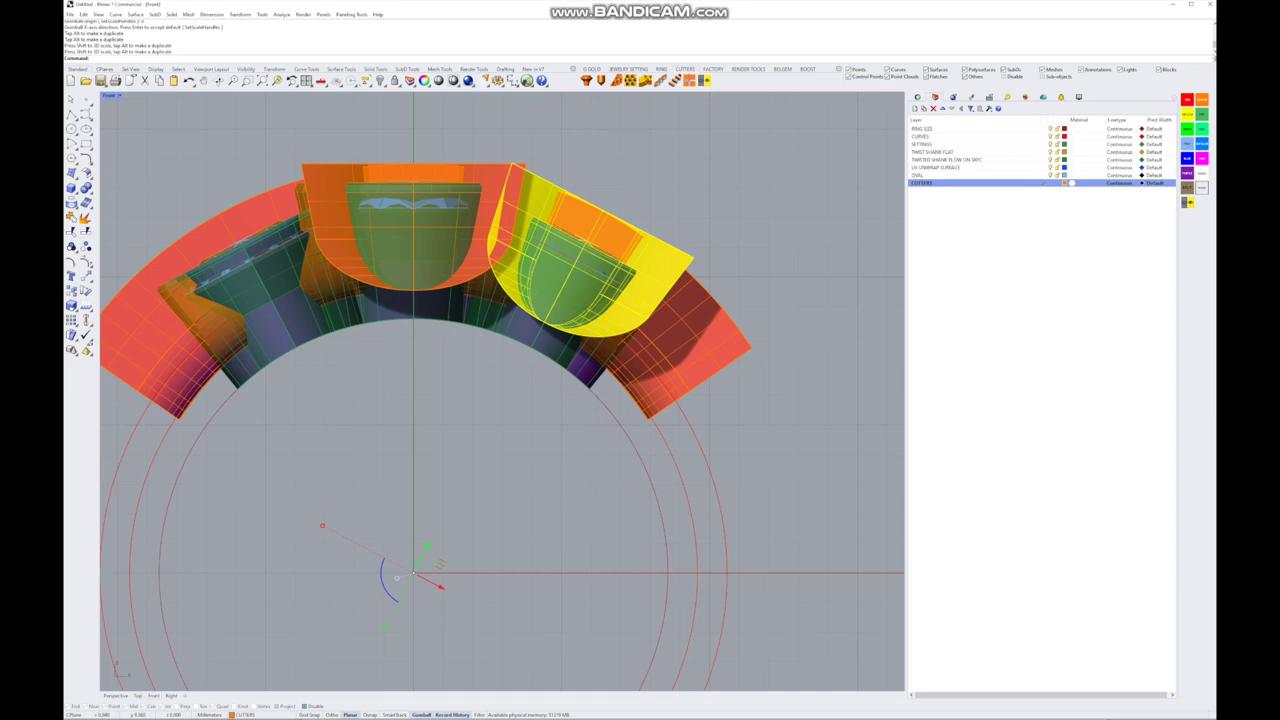
right_click_drag(500, 400, 488, 393)
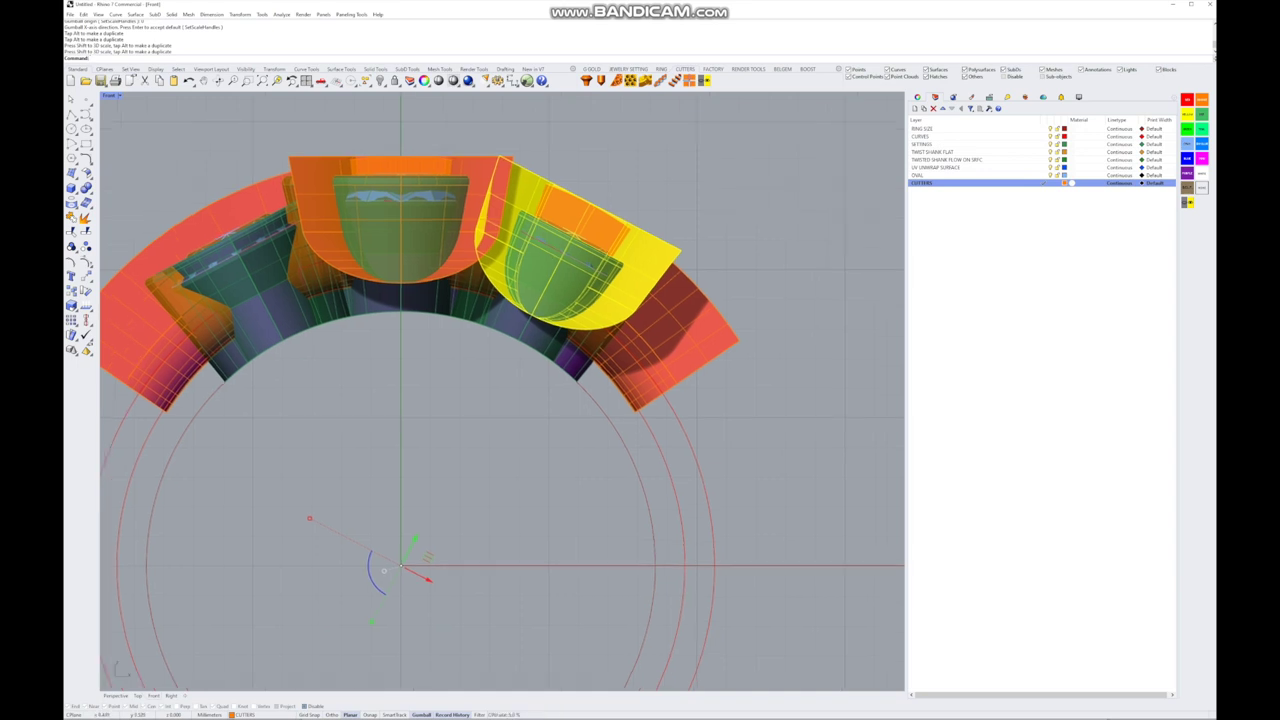
key("ctrl+m")
right_click_drag(700, 240, 730, 226)
scroll(700, 240, "up", 4)
key("ctrl+m")
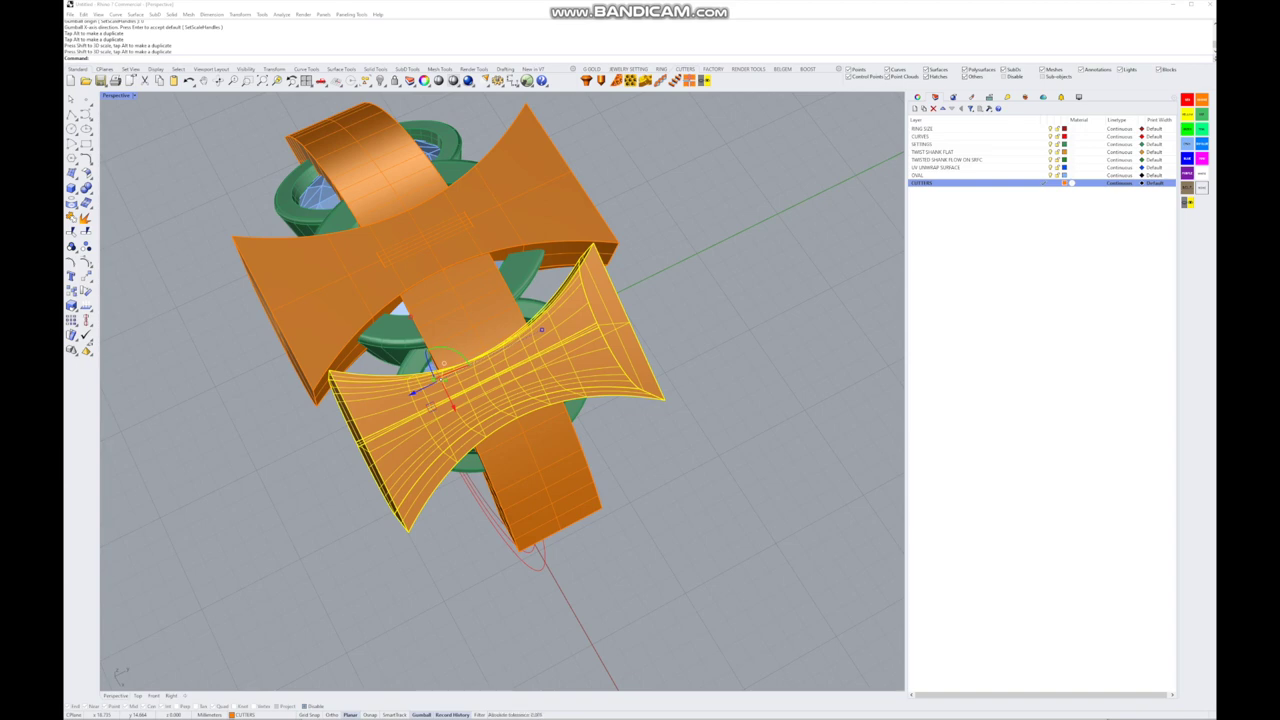
right_click_drag(600, 400, 730, 390)
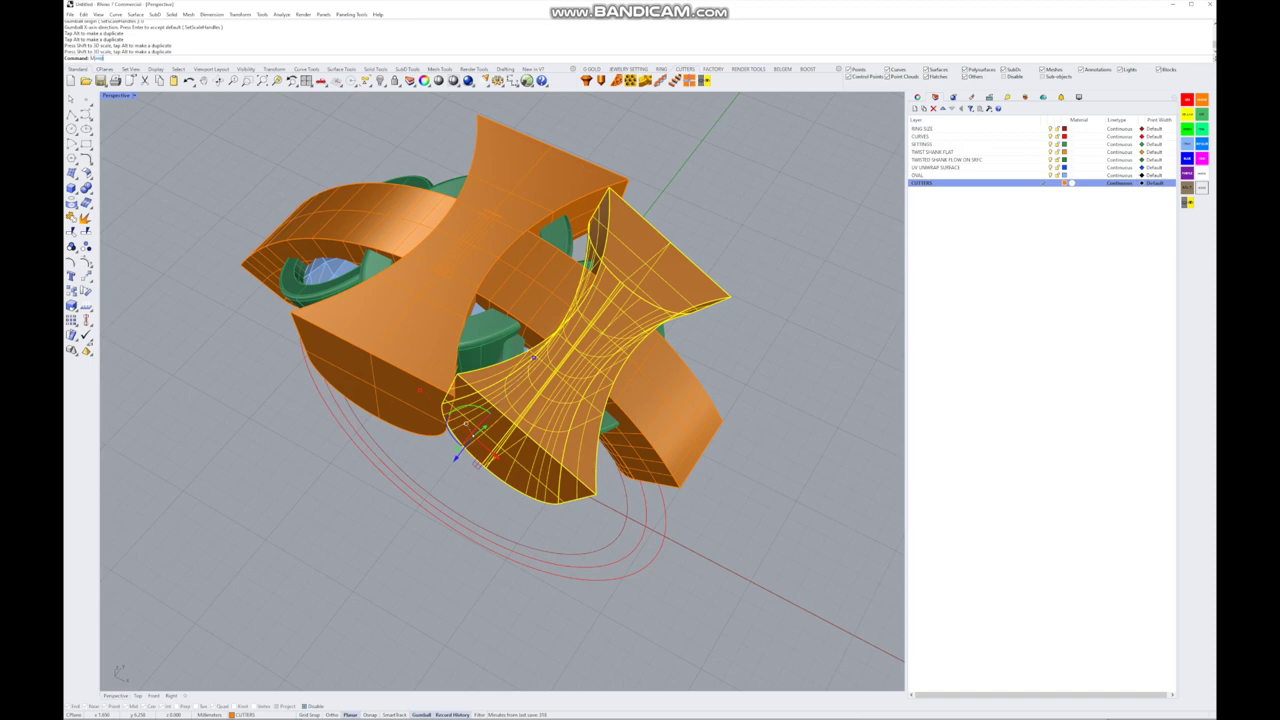
- Mirror the side cutter across the ring's centre plane through the origin, keeping the original, to cover the opposite side setting
type("rl")
key("Return")
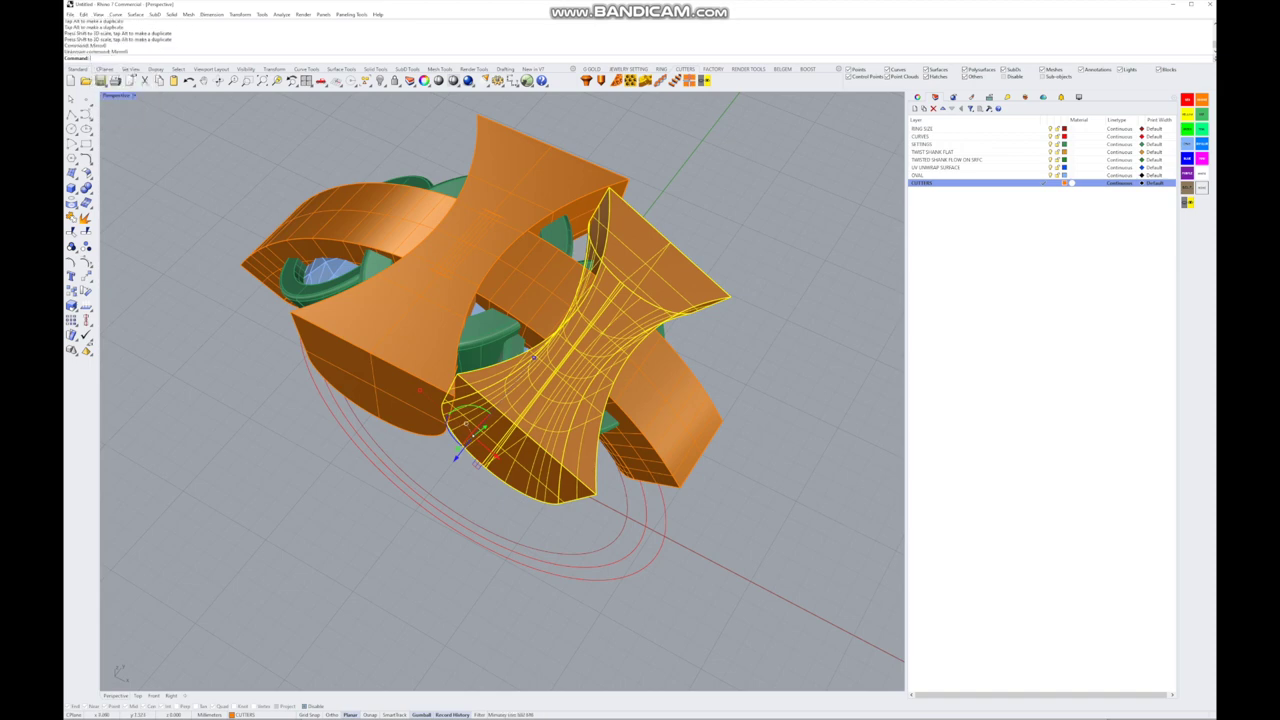
type("rl")
key("Return")
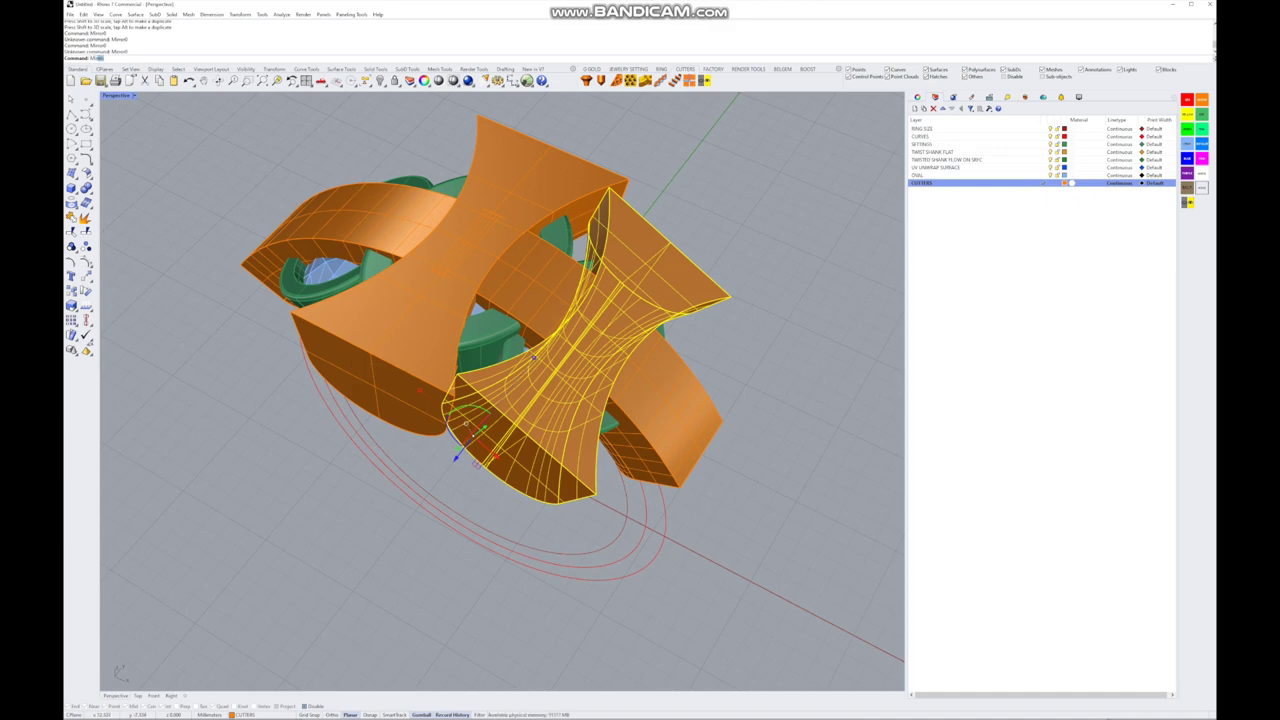
type("Mirror")
key("Return")
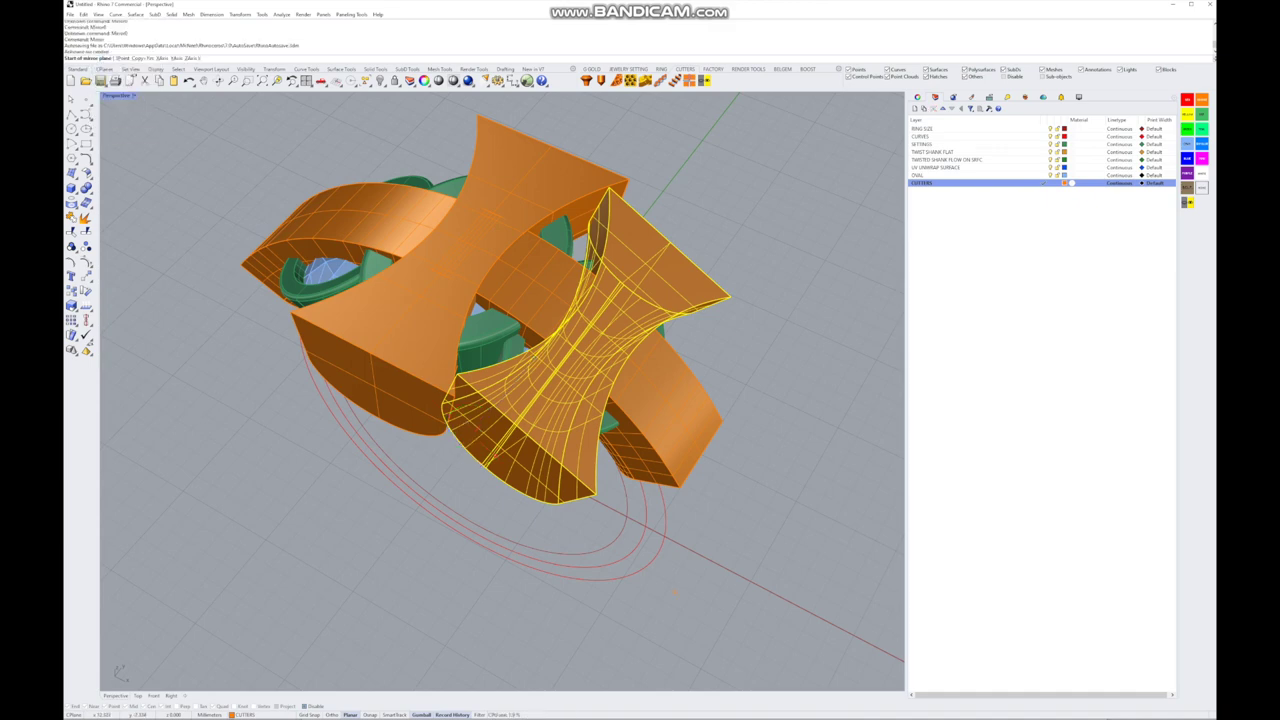
left_click(472, 436)
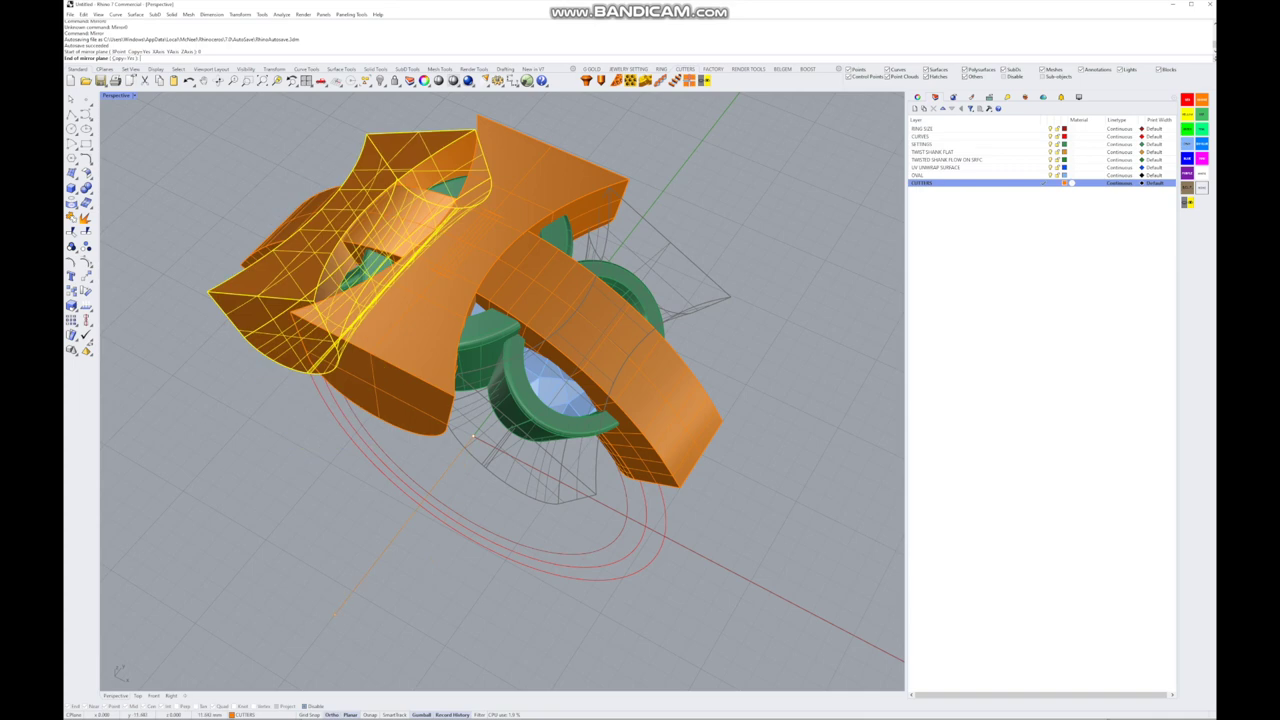
left_click(476, 460)
right_click_drag(476, 460, 526, 406)
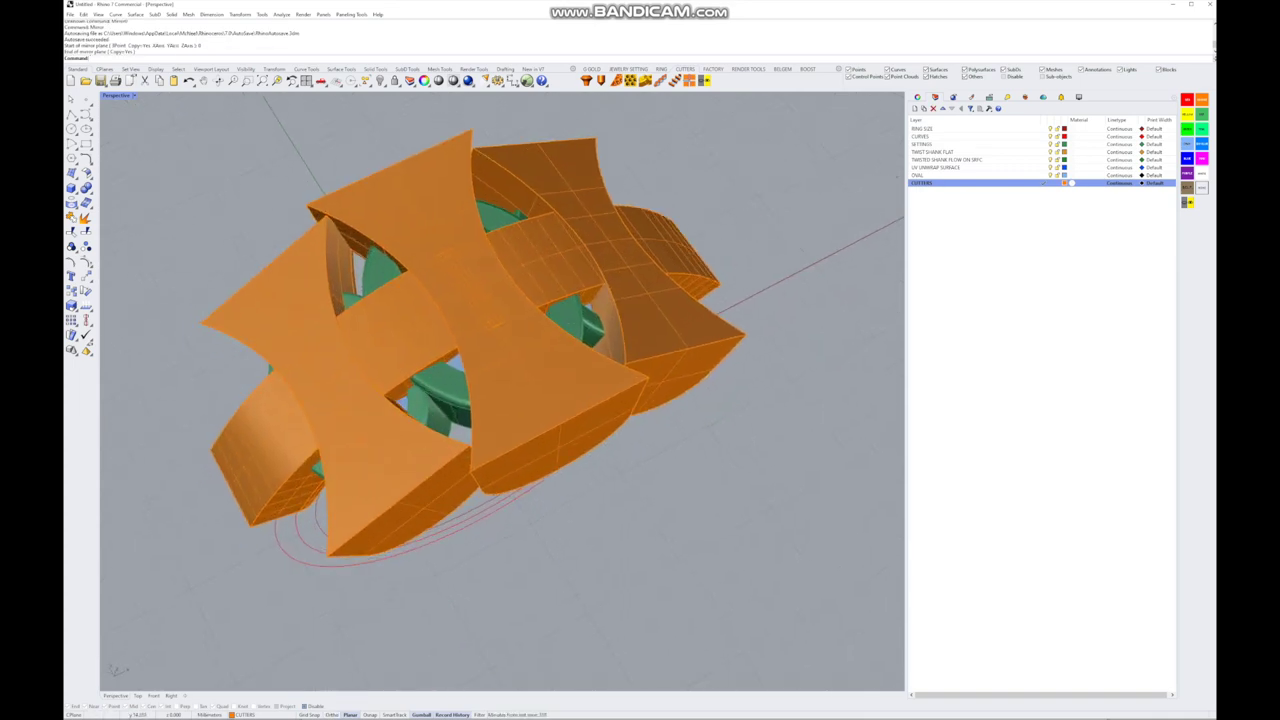
left_click(86, 188)
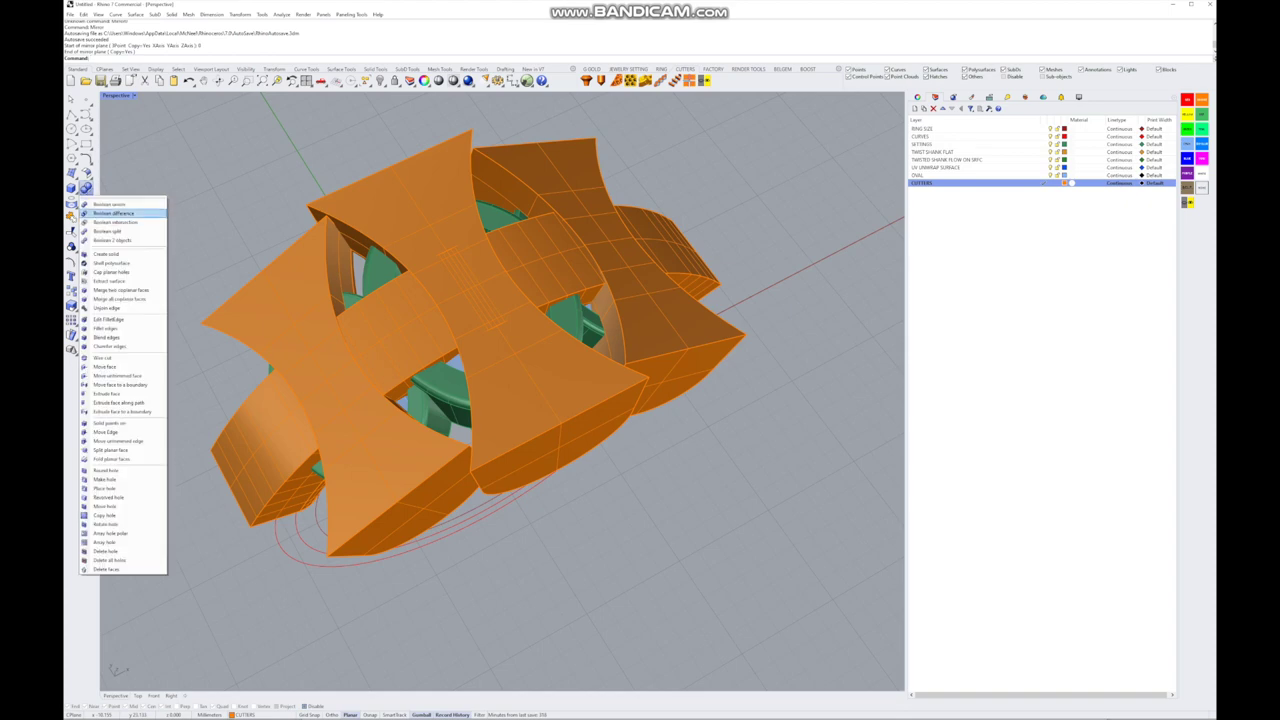
left_click(113, 213)
left_click(372, 314)
left_click(271, 371)
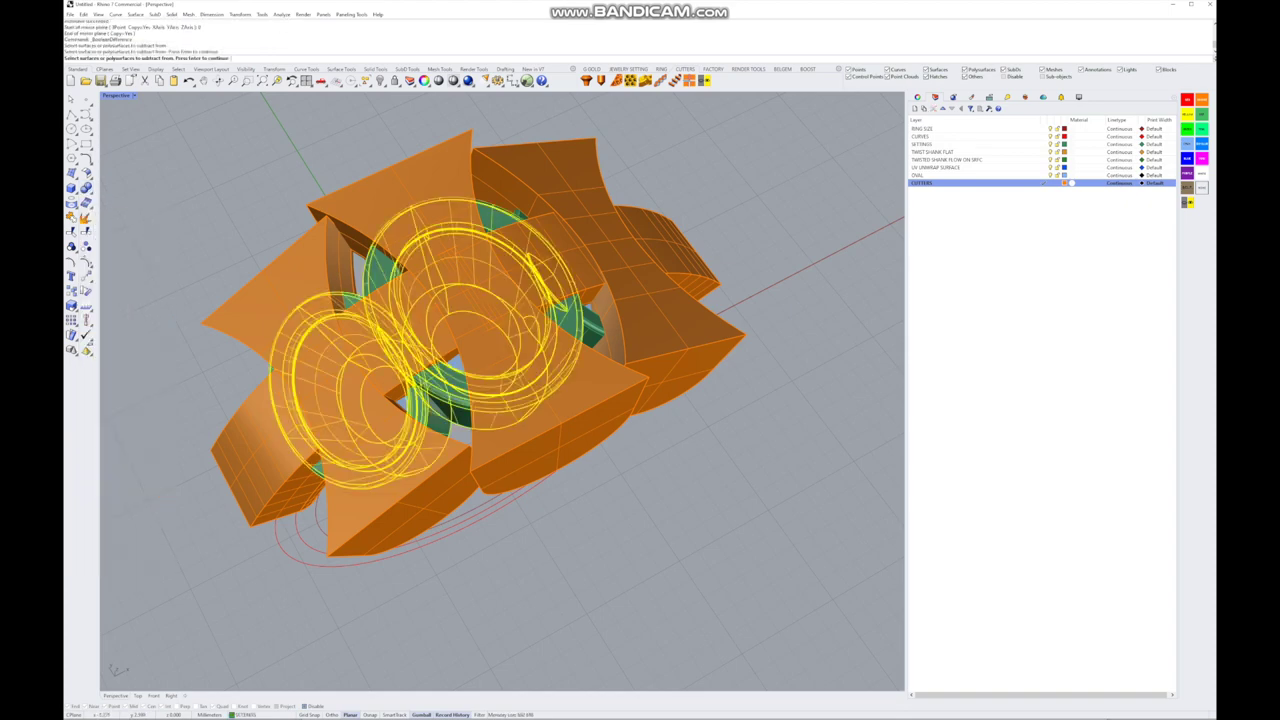
right_click_drag(500, 420, 460, 415)
left_click(614, 330)
left_click(670, 510)
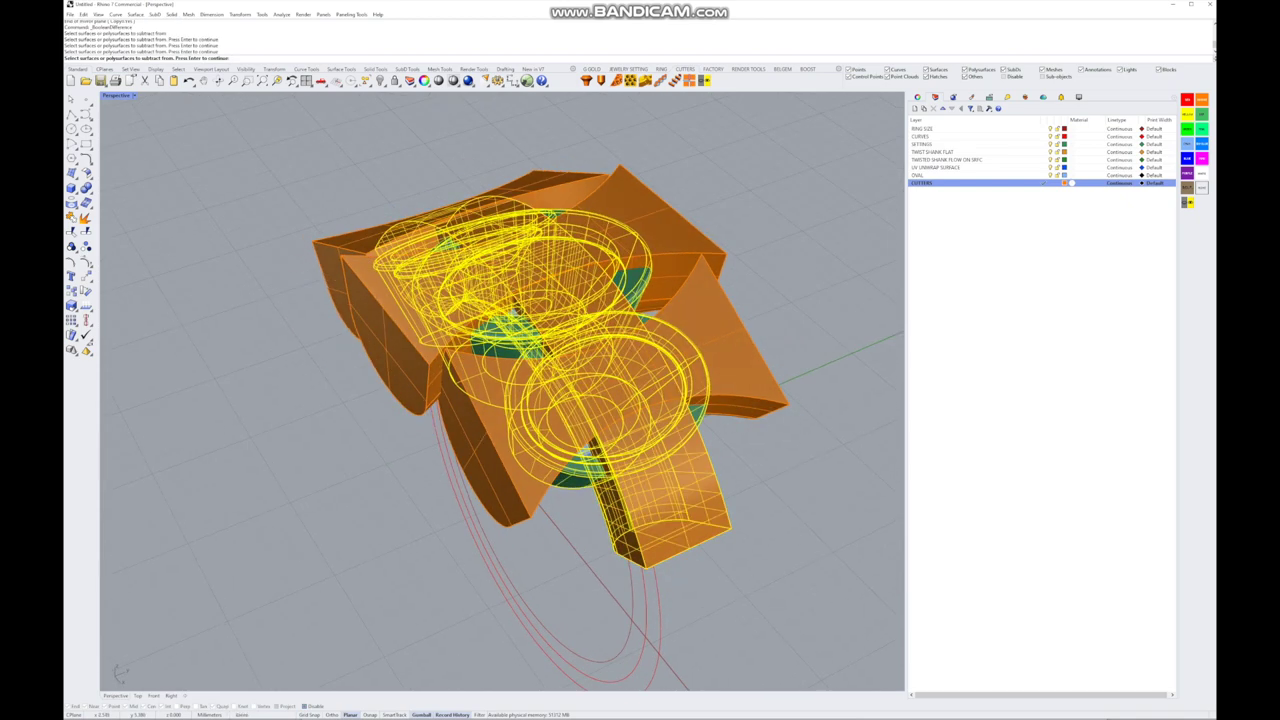
key("Return")
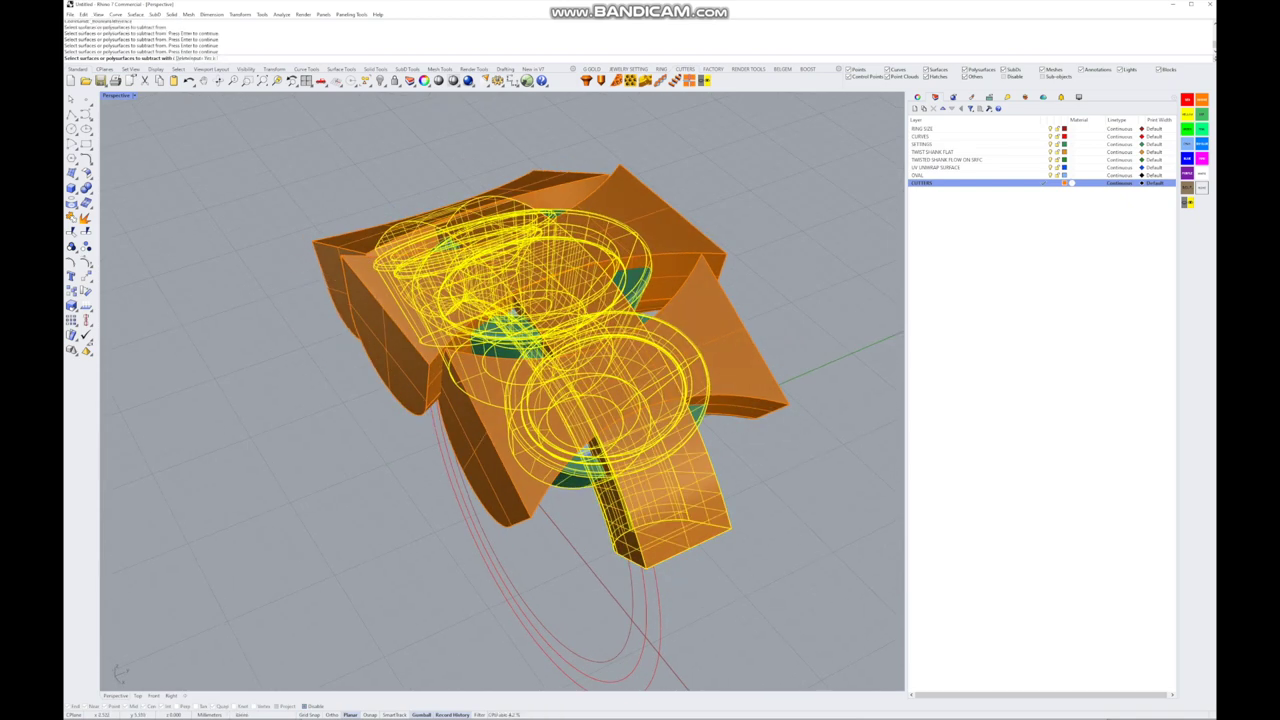
key("Return")
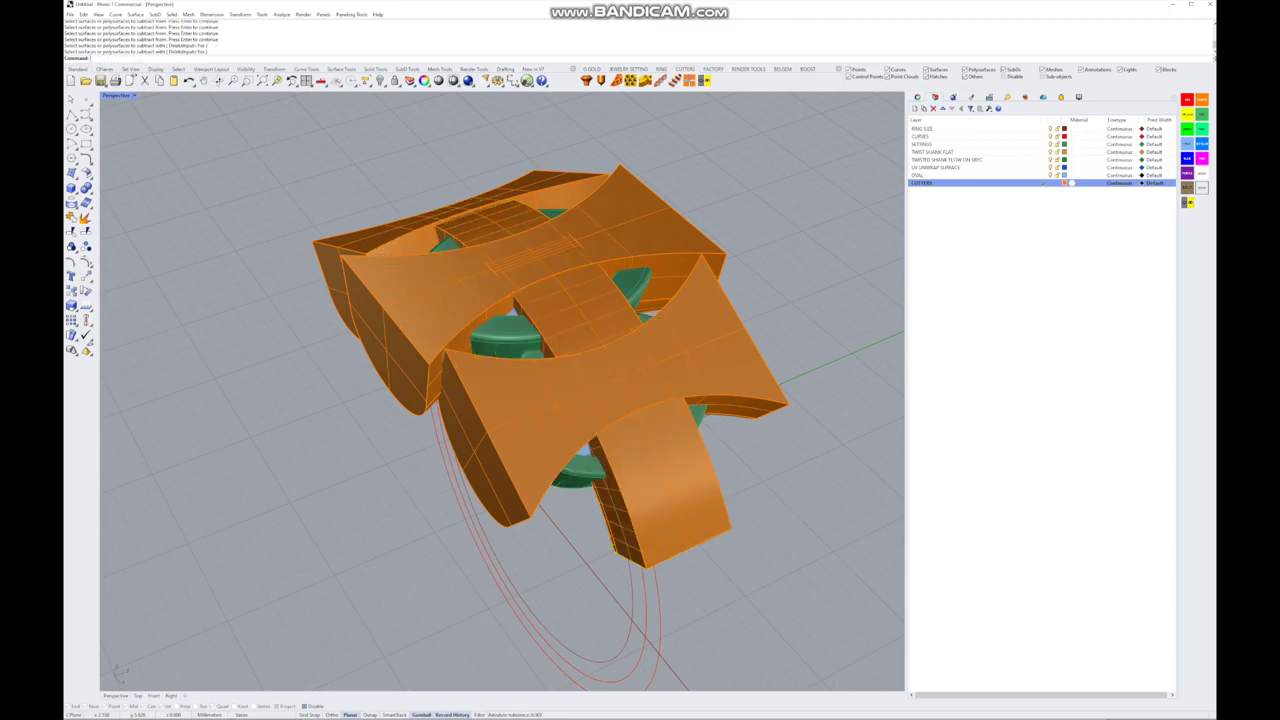
- Subtract the bent lengthwise cutter from all three settings with Boolean Difference
key("Down")
key("Down")
key("Down")
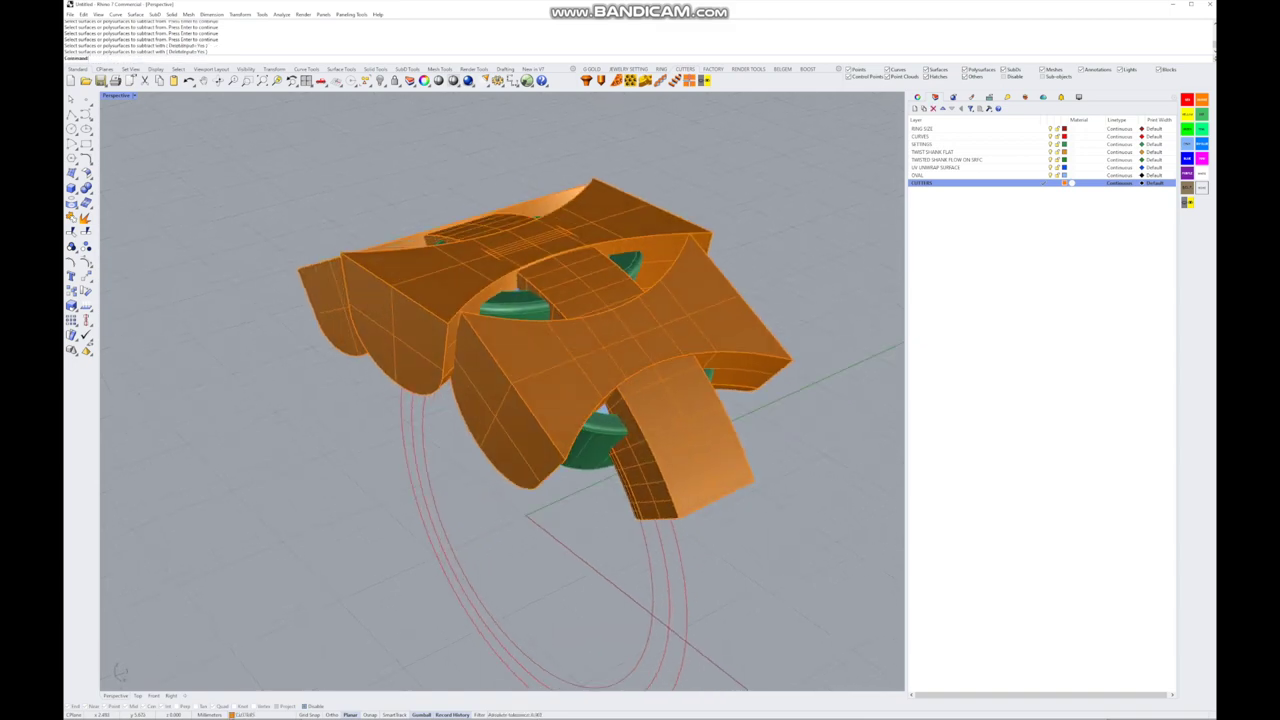
key("Return")
key("Left")
key("Left")
key("Left")
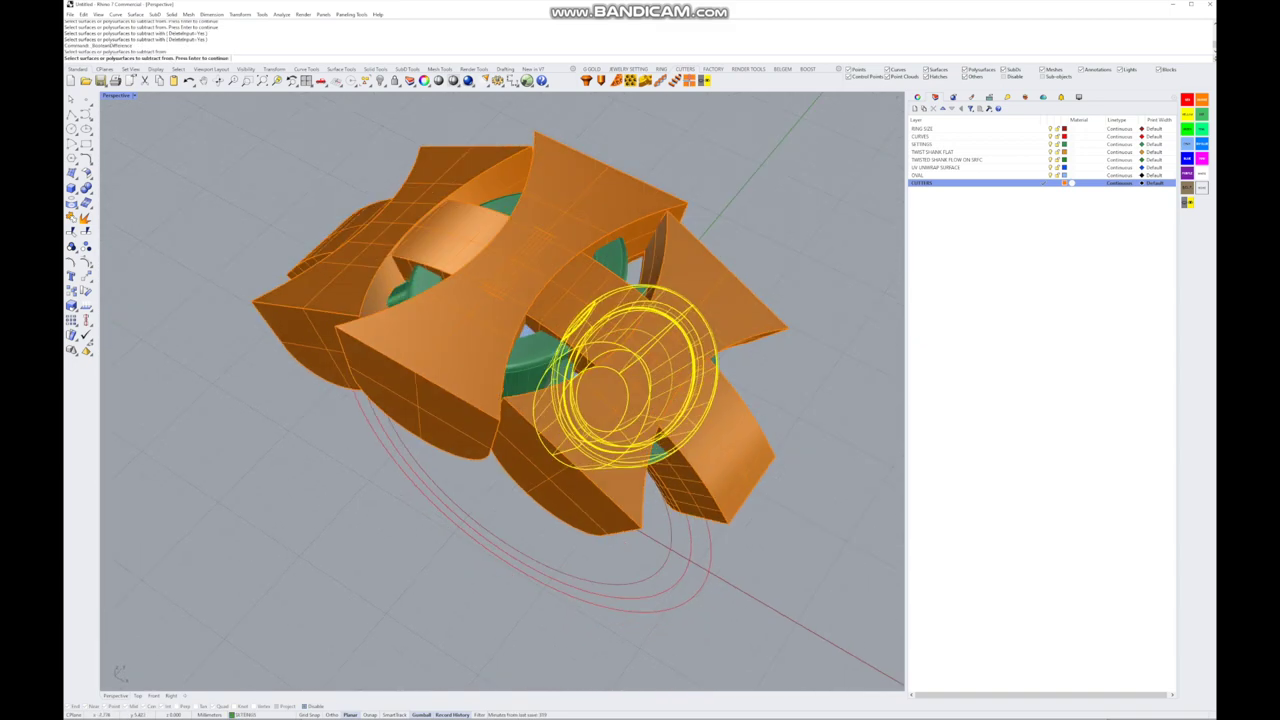
key("Up")
key("Up")
key("Return")
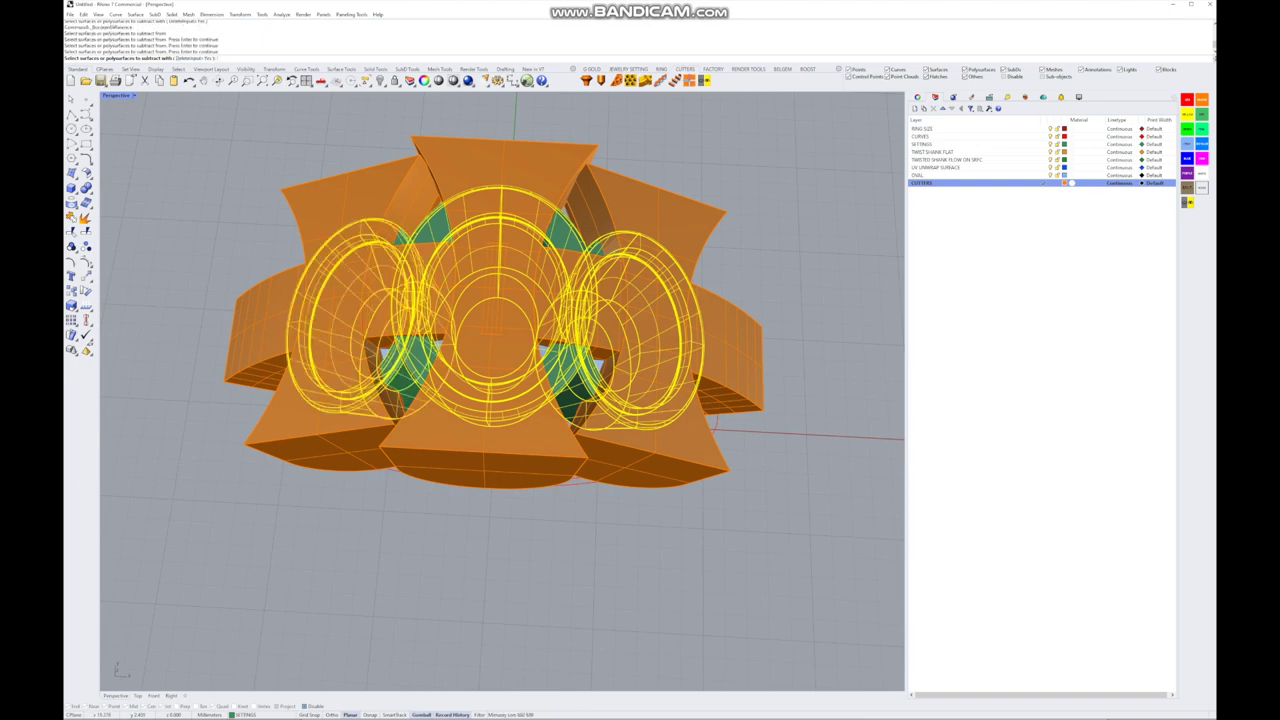
key("Return")
- Examine the side openings cut into the settings from a low side angle
key("Up")
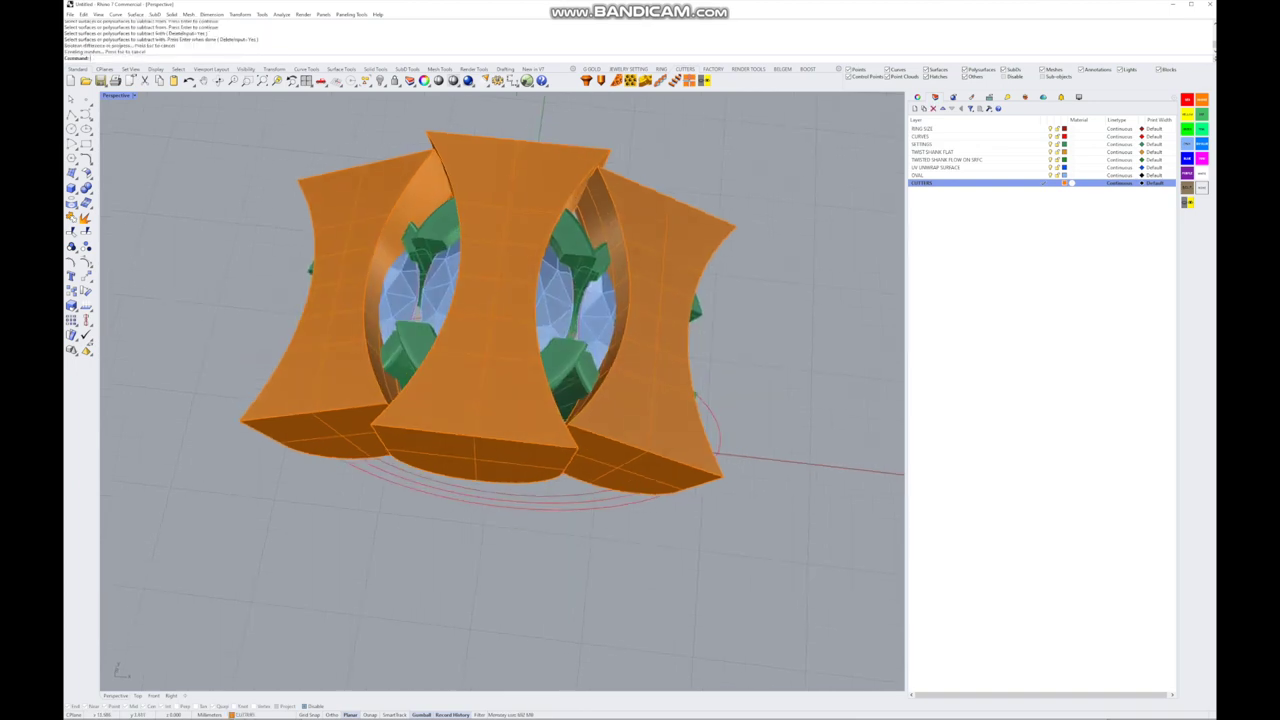
key("Up")
key("Up")
key("Up")
key("Up")
key("Up")
key("Up")
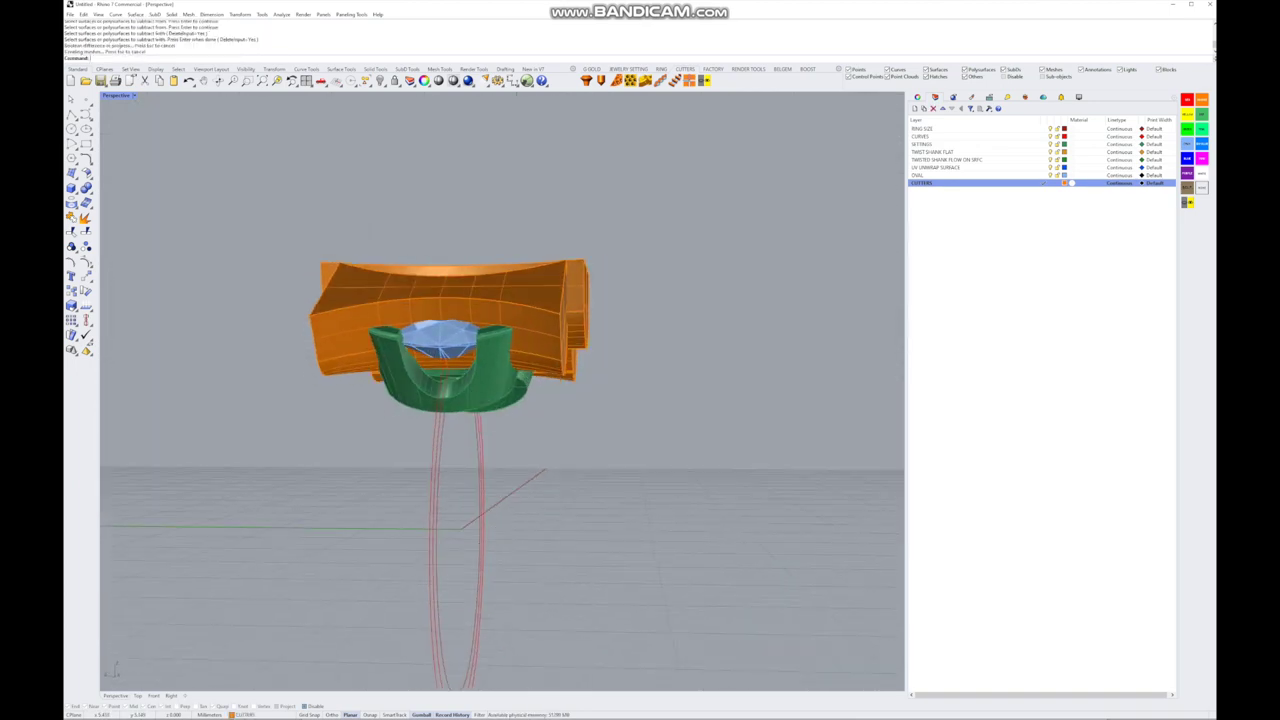
- Subtract the orange cutters from the three green prong settings with BooleanDifference
key("Down")
key("Down")
key("Down")
key("Down")
key("Down")
key("Down")
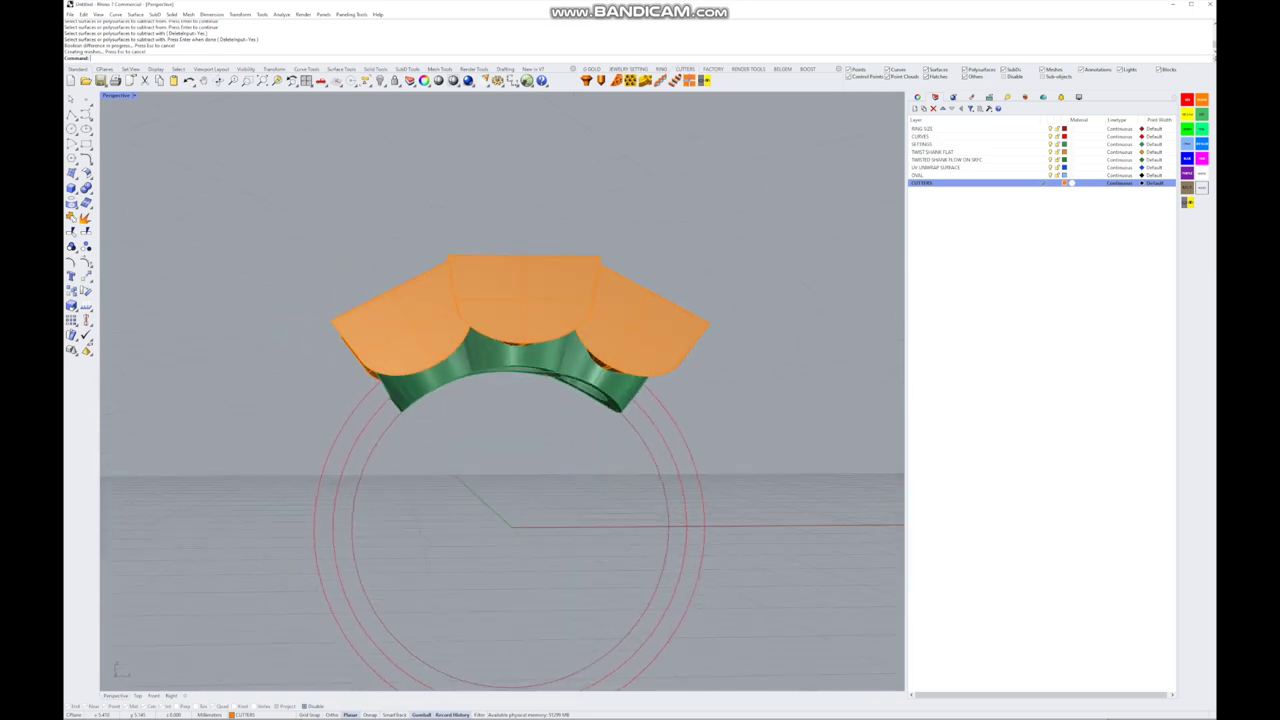
left_click(620, 380)
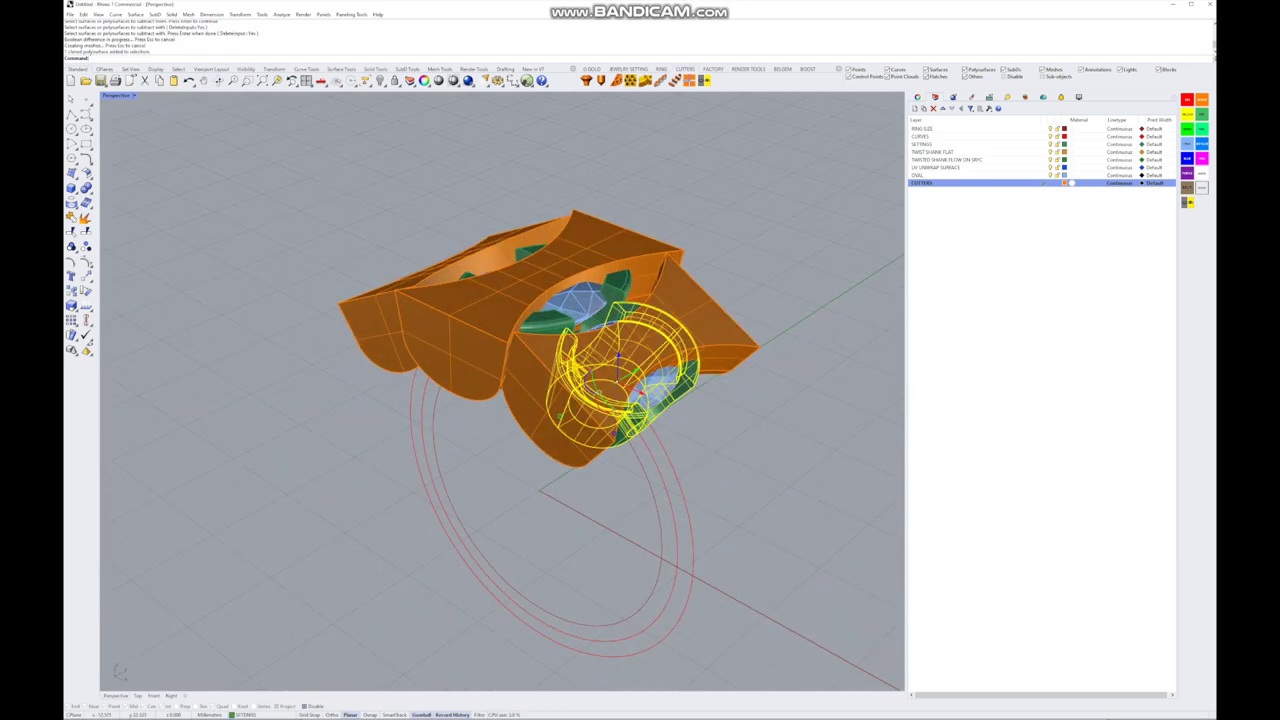
left_click(620, 380)
key("Down")
key("Down")
key("Return")
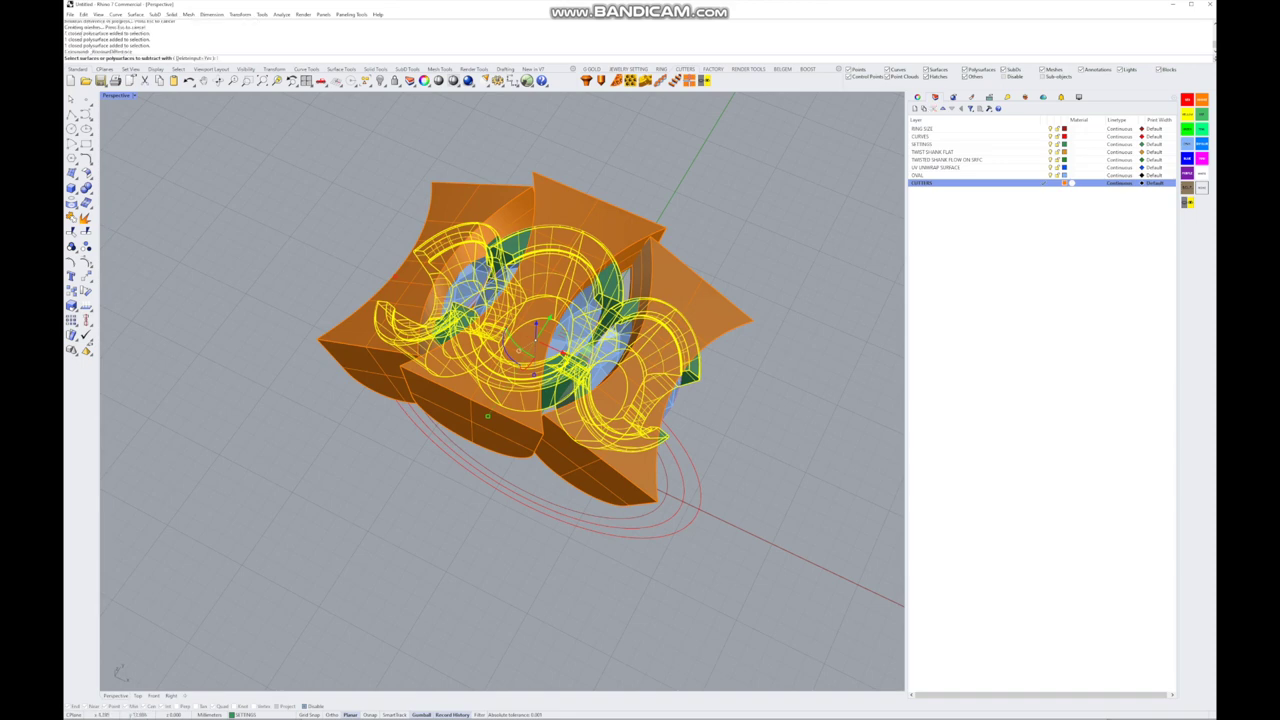
key("Return")
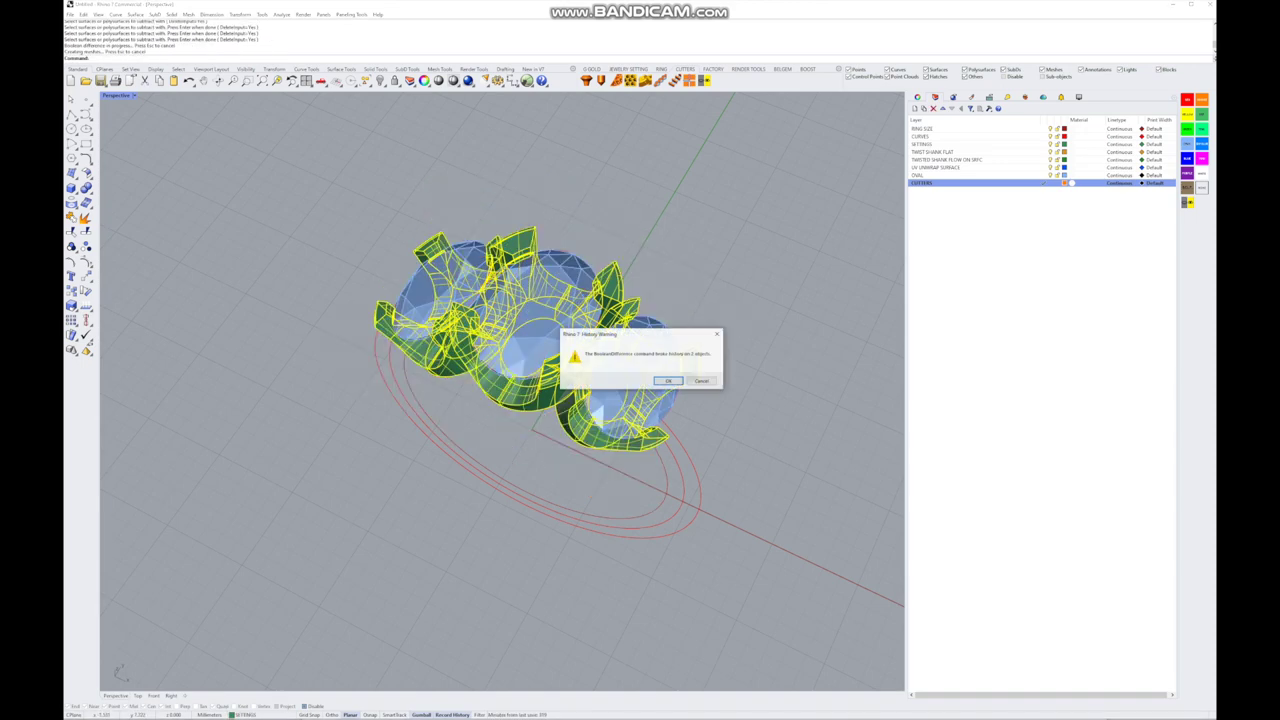
key("Return")
- Examine the cut settings and their stones from above, the sides and below, including where neighbouring settings meet
key("Up")
key("Up")
key("Up")
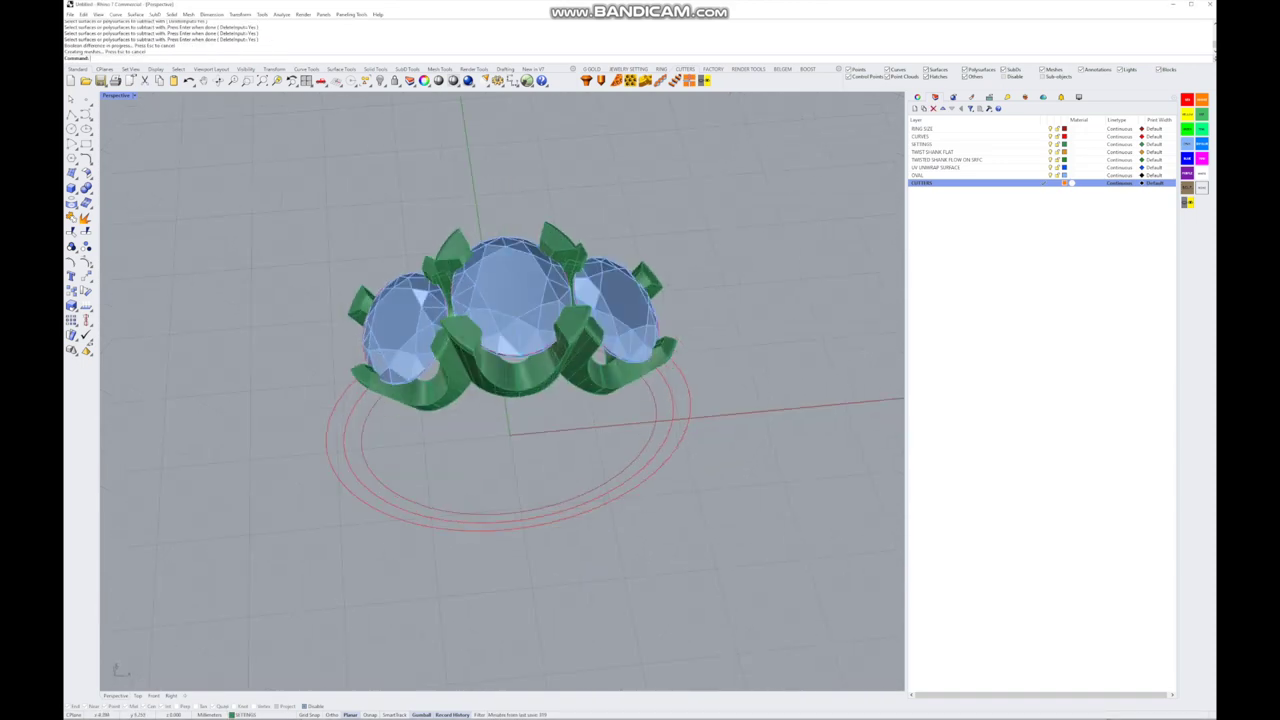
key("Left")
key("Left")
key("Left")
key("Left")
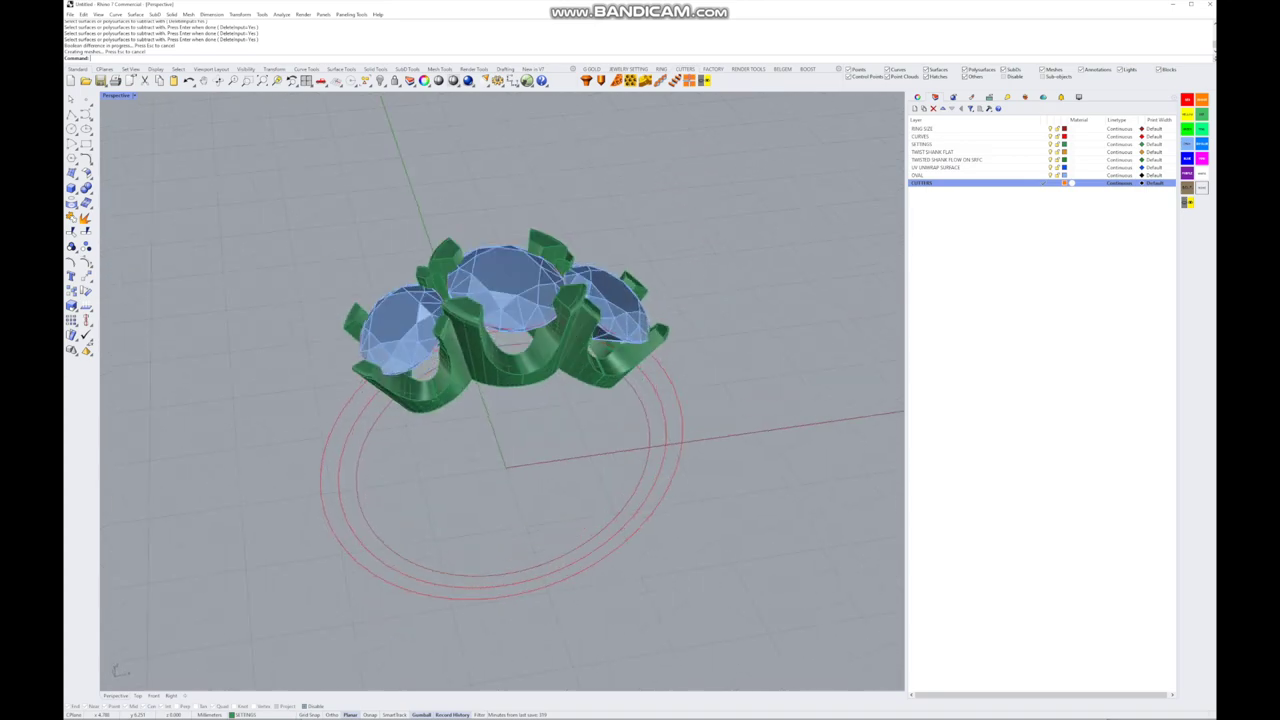
key("Left")
key("Left")
key("Left")
key("Page_Up")
key("Page_Up")
key("Page_Up")
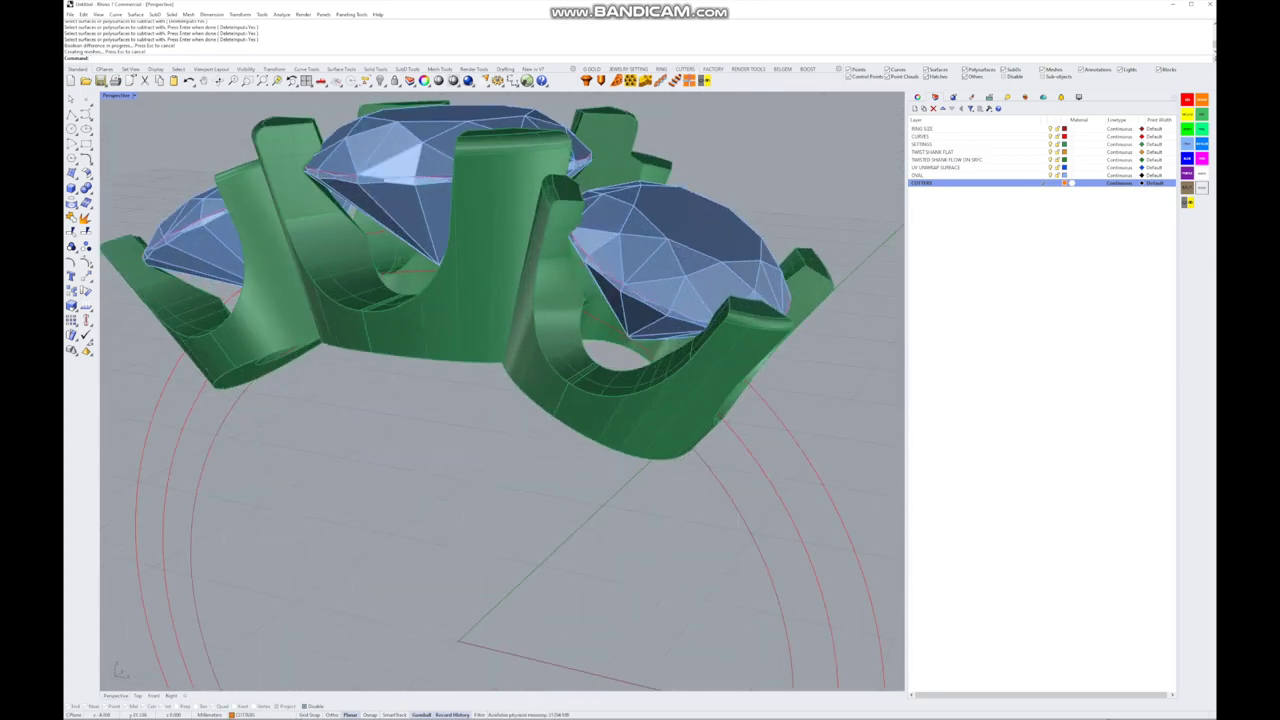
key("Down")
key("Down")
key("Left")
key("Left")
key("Left")
key("Left")
key("Left")
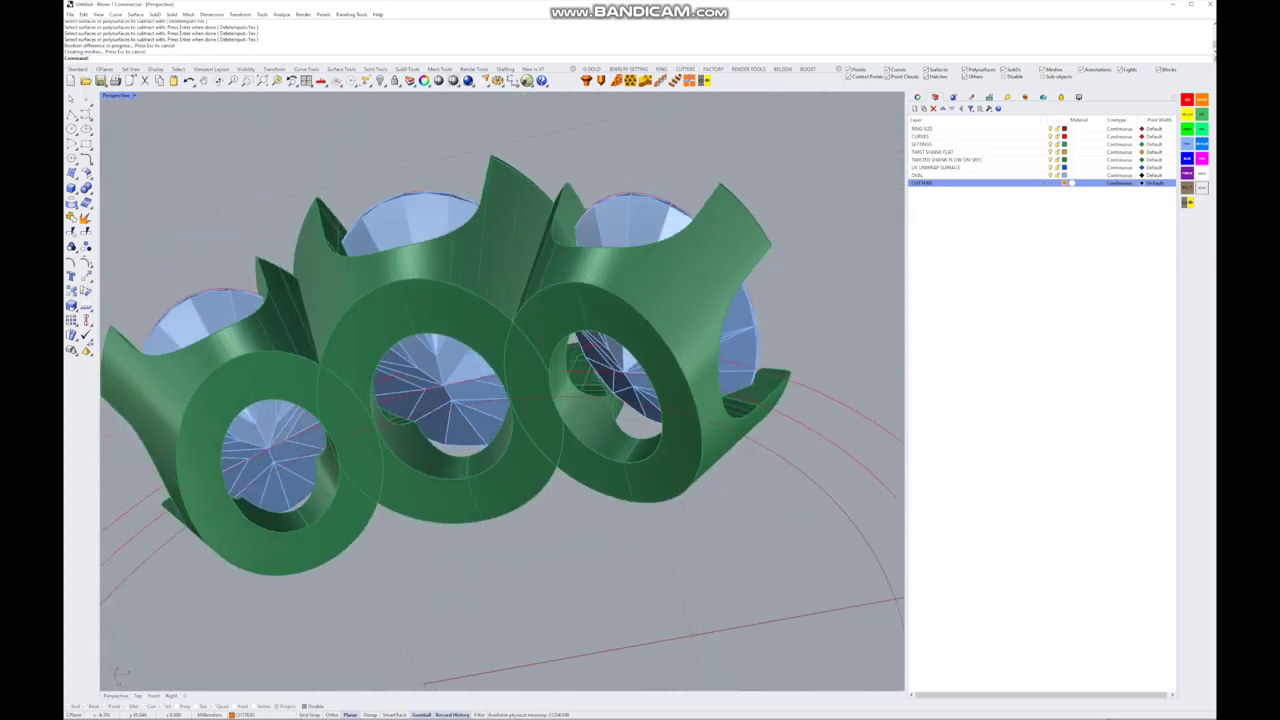
key("Left")
key("Left")
key("Left")
key("Left")
key("Up")
key("Up")
key("Up")
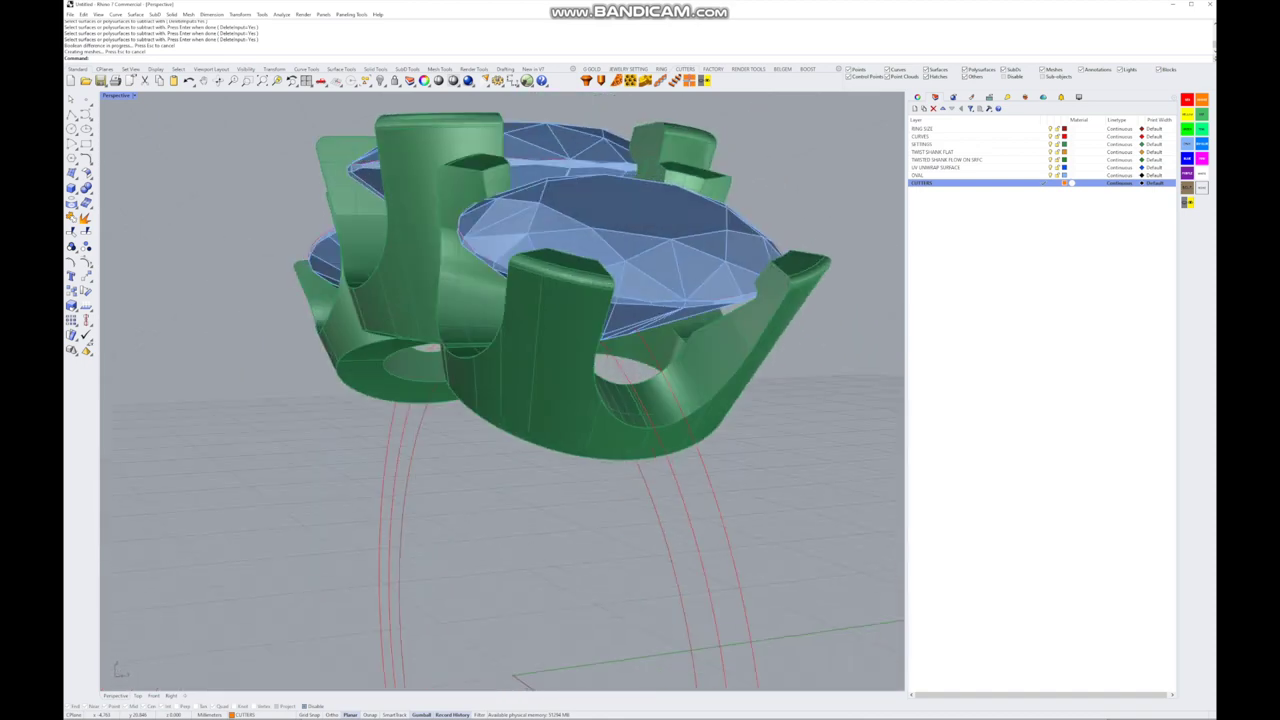
key("Down")
key("Page_Down")
key("Page_Down")
key("Left")
key("Left")
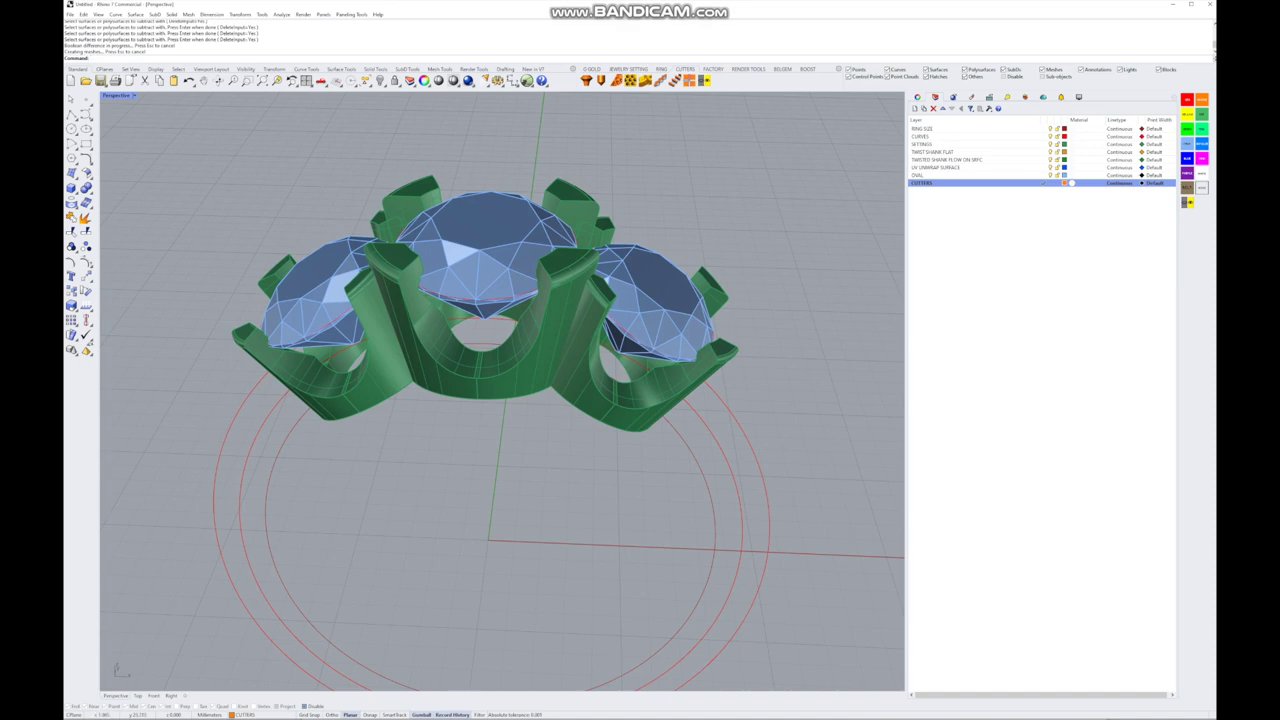
key("Down")
key("Down")
key("Page_Down")
key("Up")
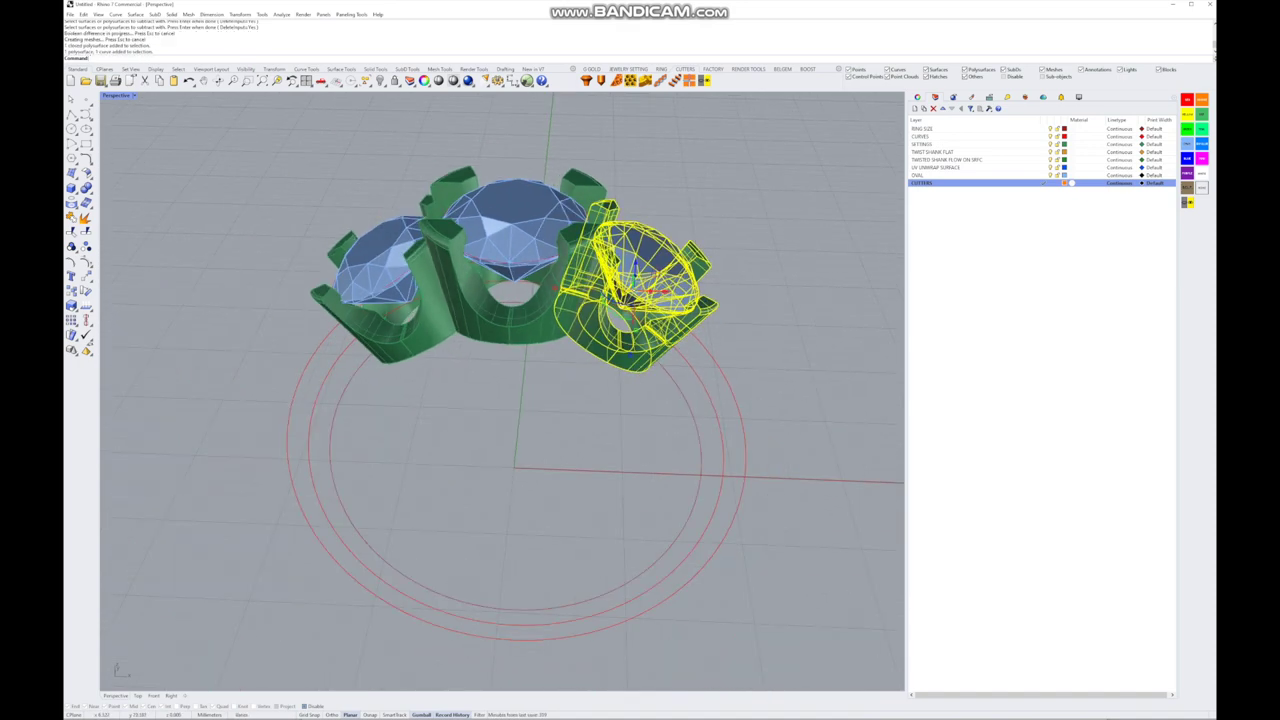
key("Return")
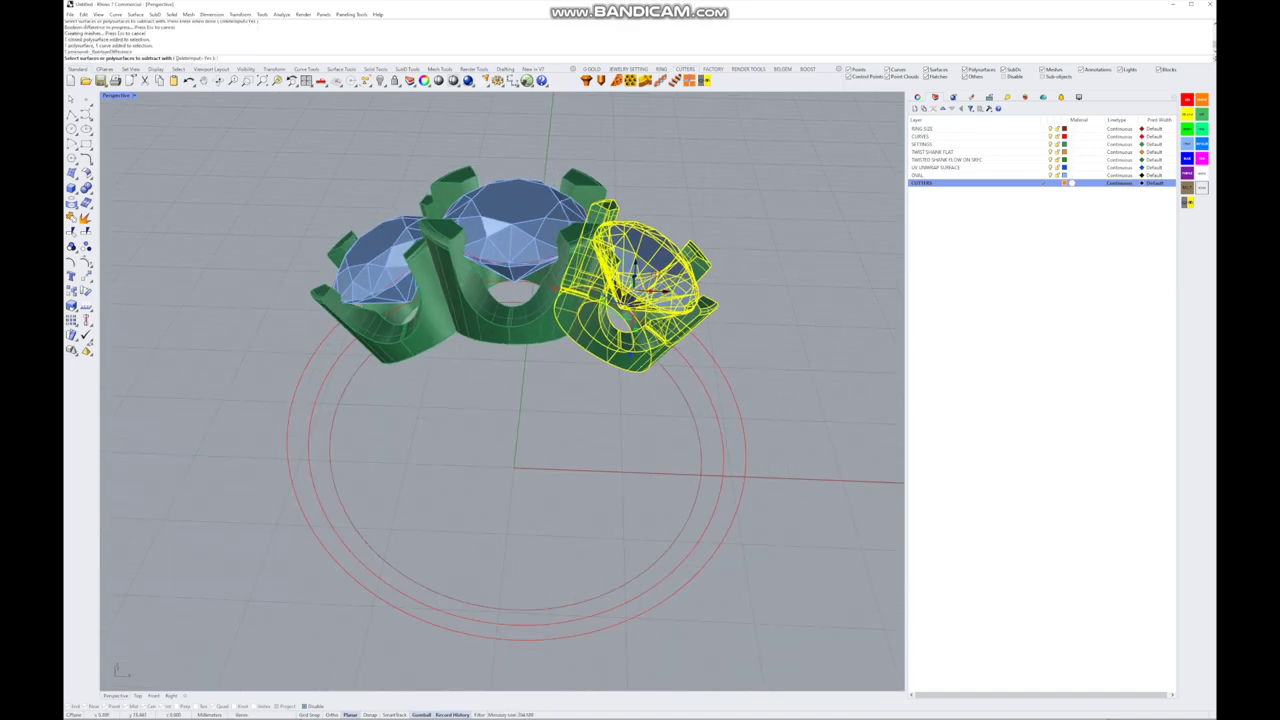
key("Left")
key("Left")
key("Left")
key("Left")
key("Left")
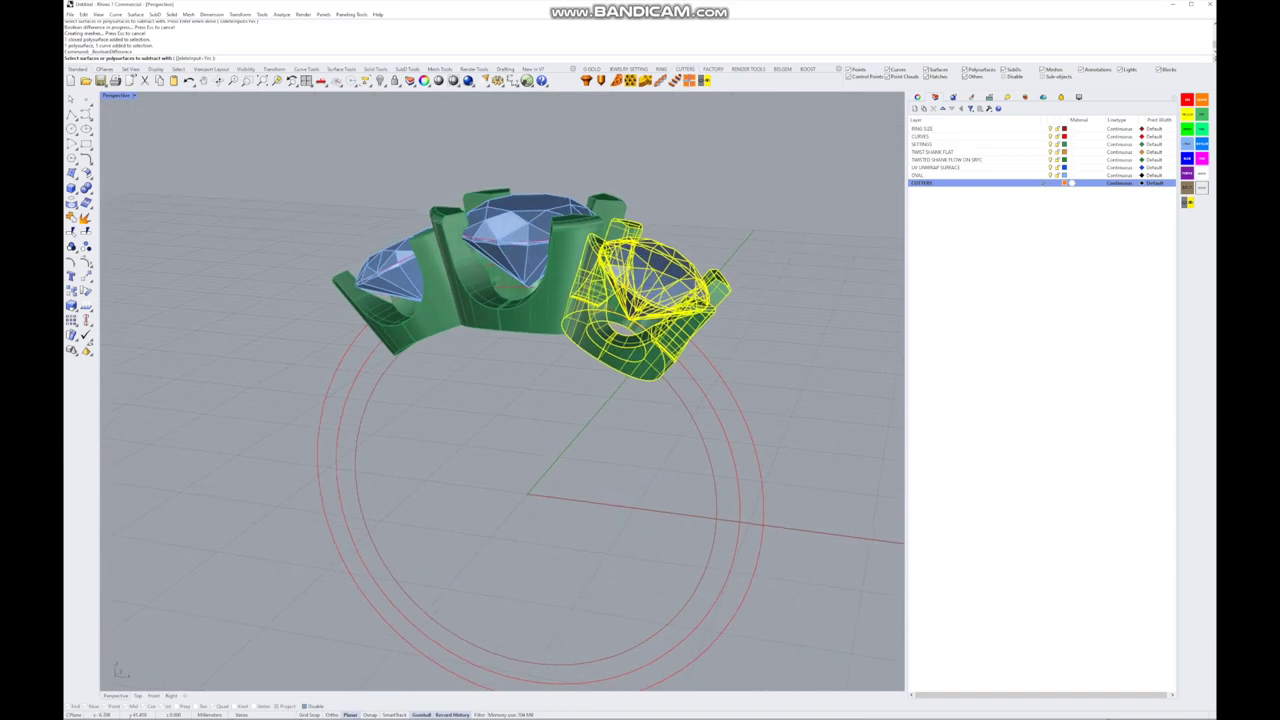
key("Escape")
key("Left")
key("Left")
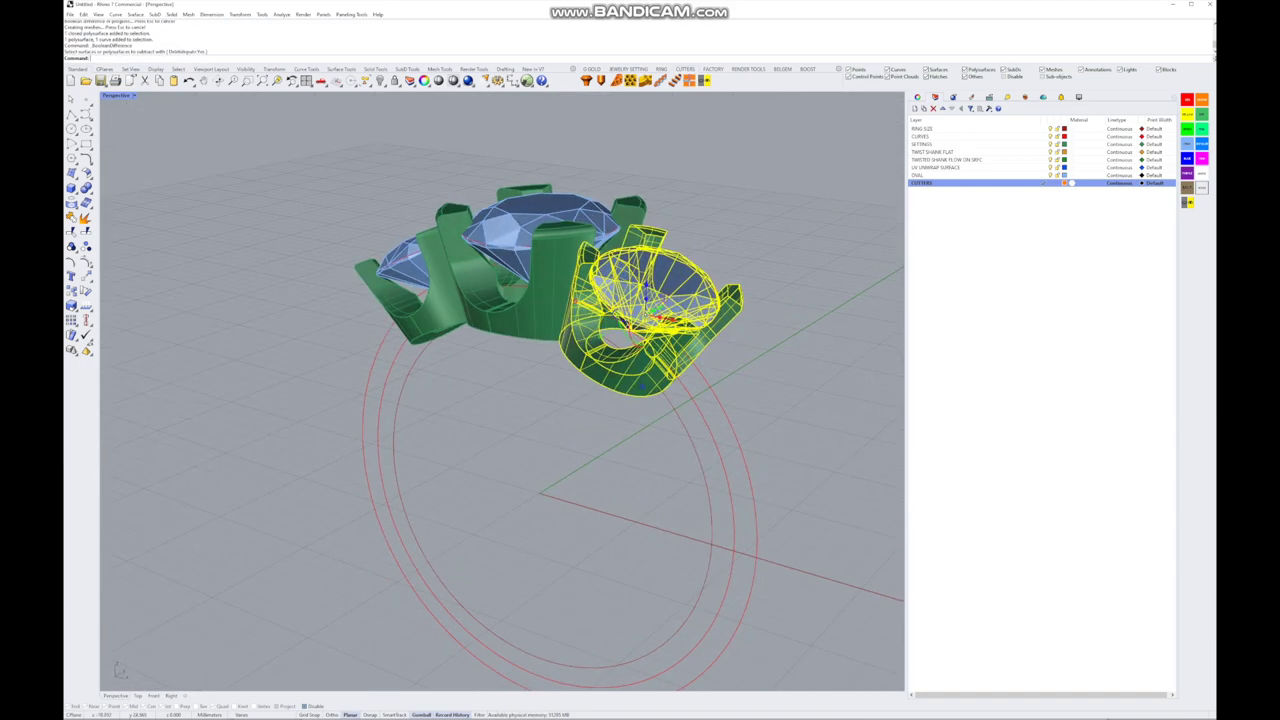
- Try to relocate the gumball of the positive-X side stone and its setting to the origin at 0
key("Down")
key("Down")
key("Down")
key("Down")
key("Down")
key("Down")
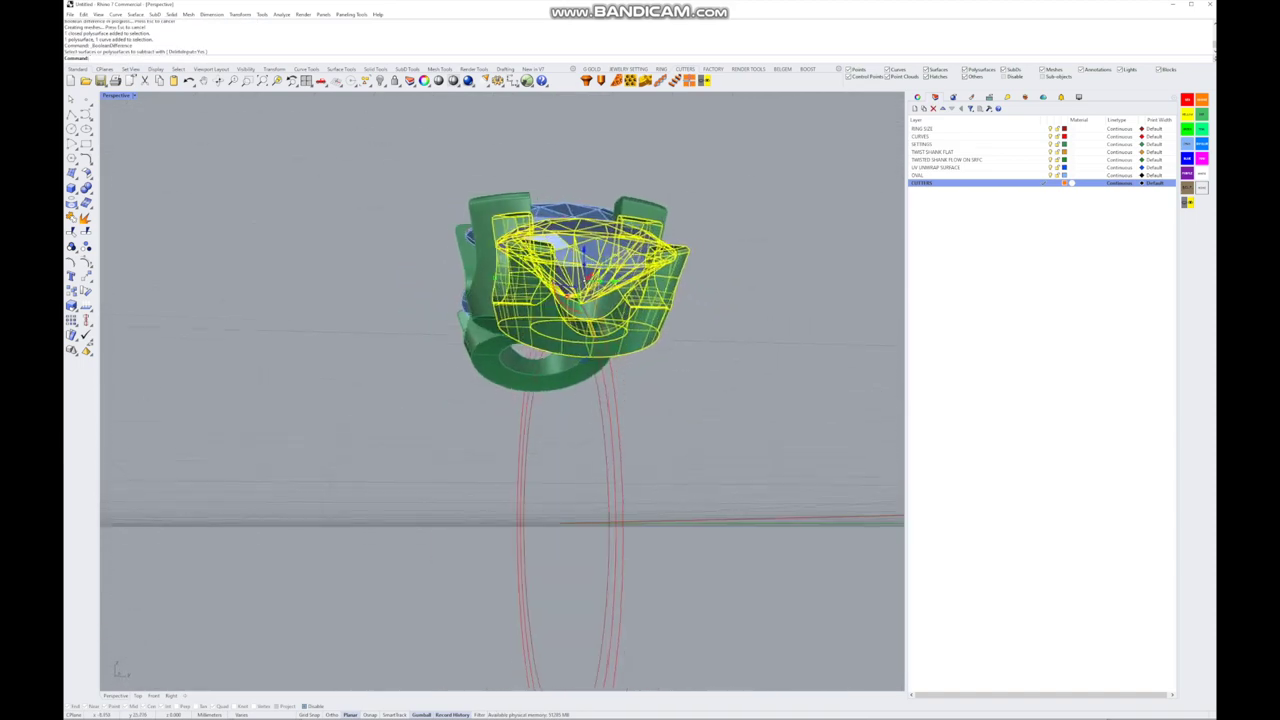
key("Page_Up")
left_click(556, 288)
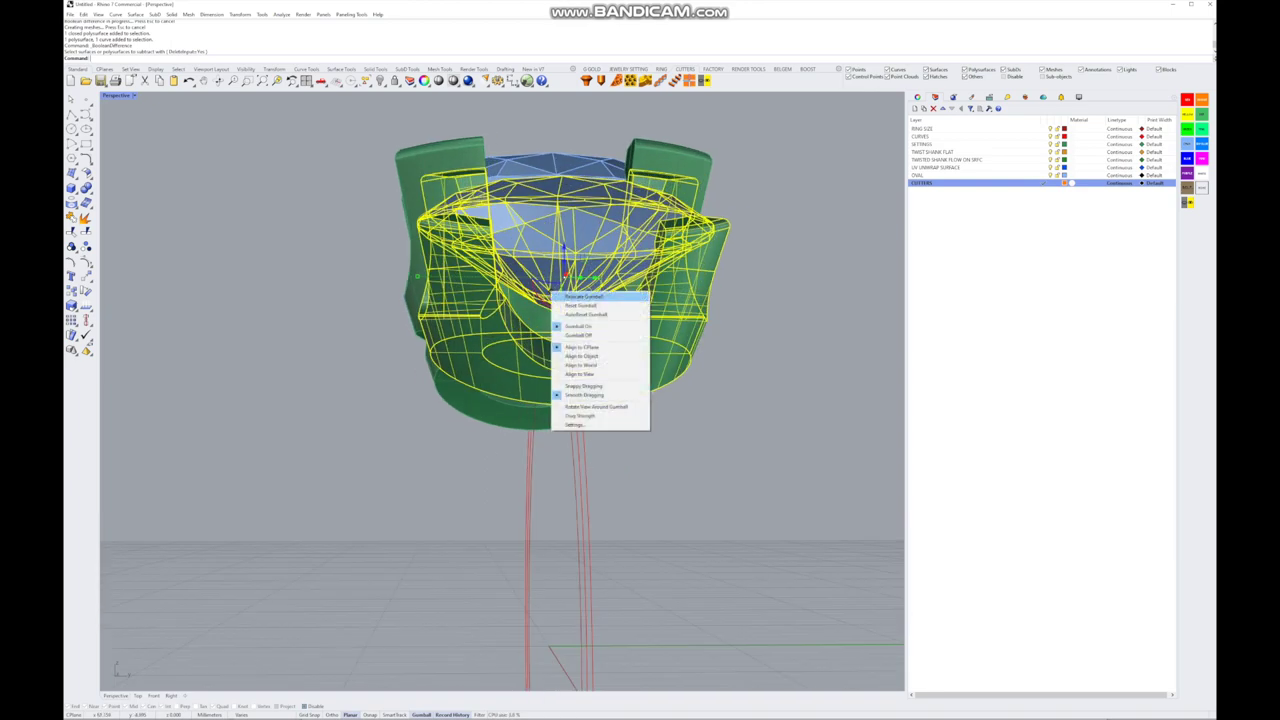
left_click(580, 297)
type("0")
key("Return")
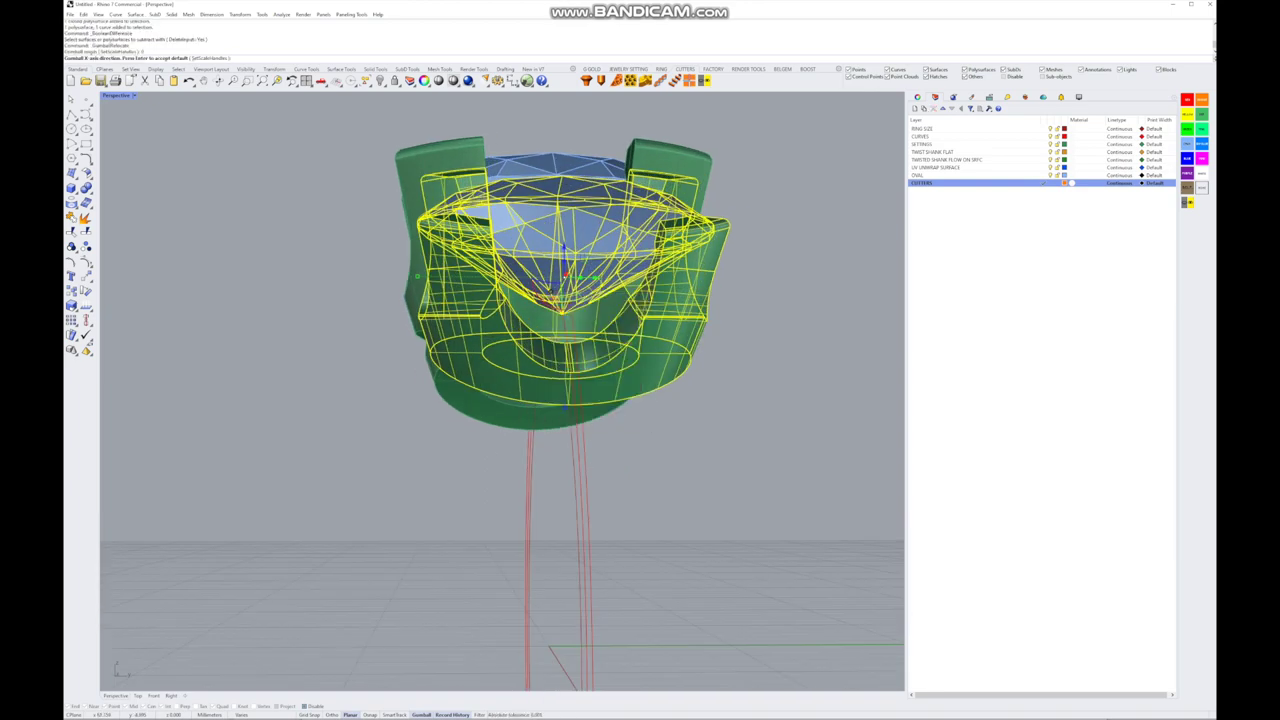
key("Return")
key("Page_Down")
key("Page_Down")
key("Left")
key("Left")
key("Left")
key("Left")
key("Left")
key("Left")
key("Page_Up")
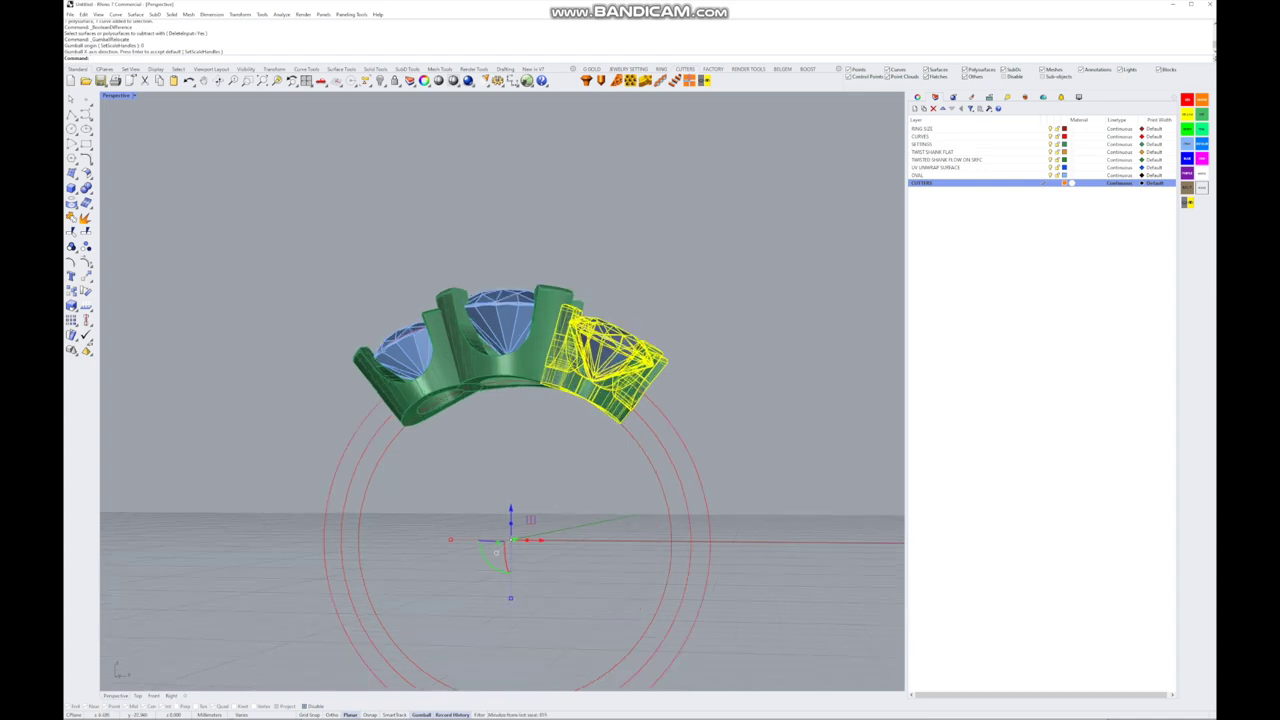
key("Escape")
- Select the positive-X side stone and its setting, relocate their gumball to origin 0 and rotate them around the ring
left_click(600, 355)
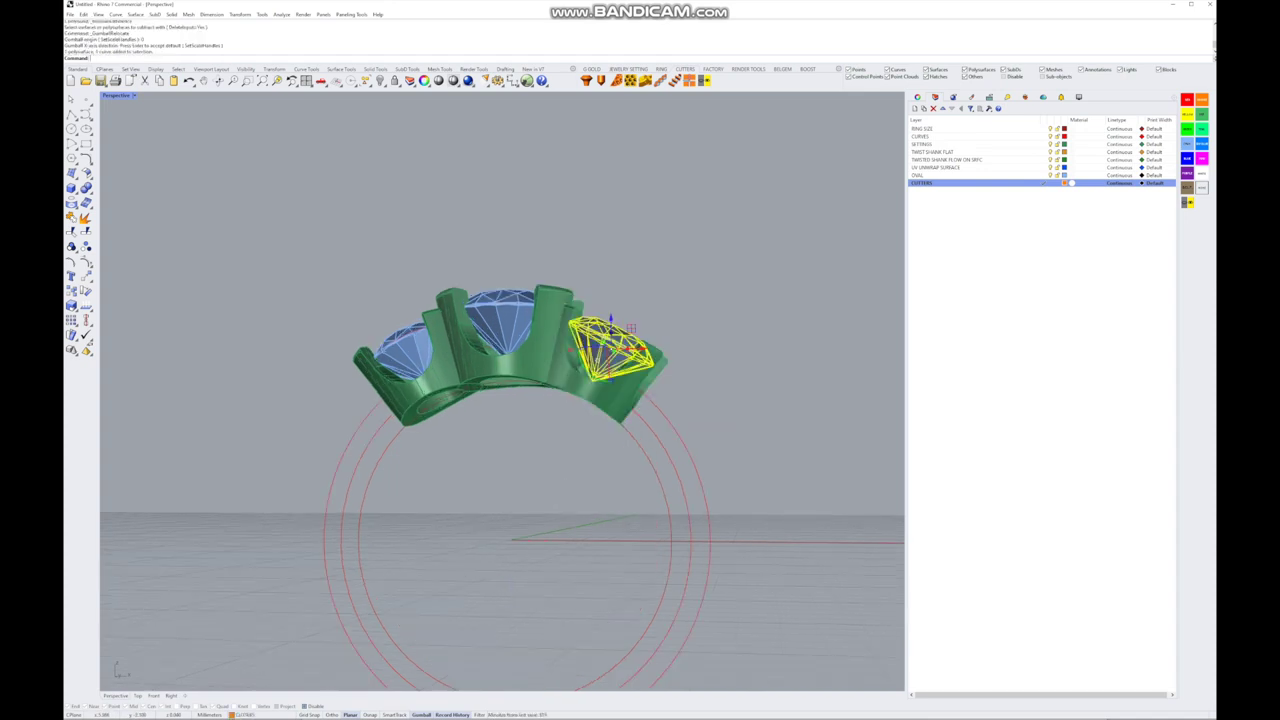
left_click(640, 385, "shift")
key("ctrl")
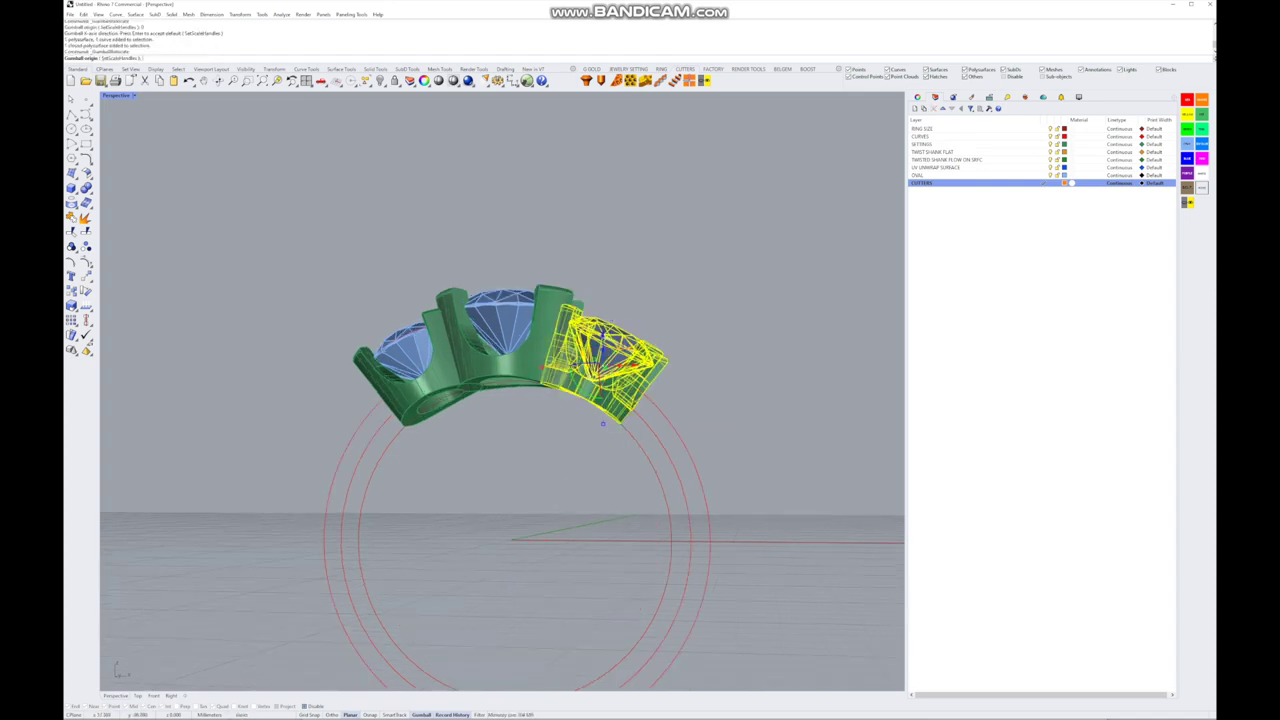
type("0")
key("Return")
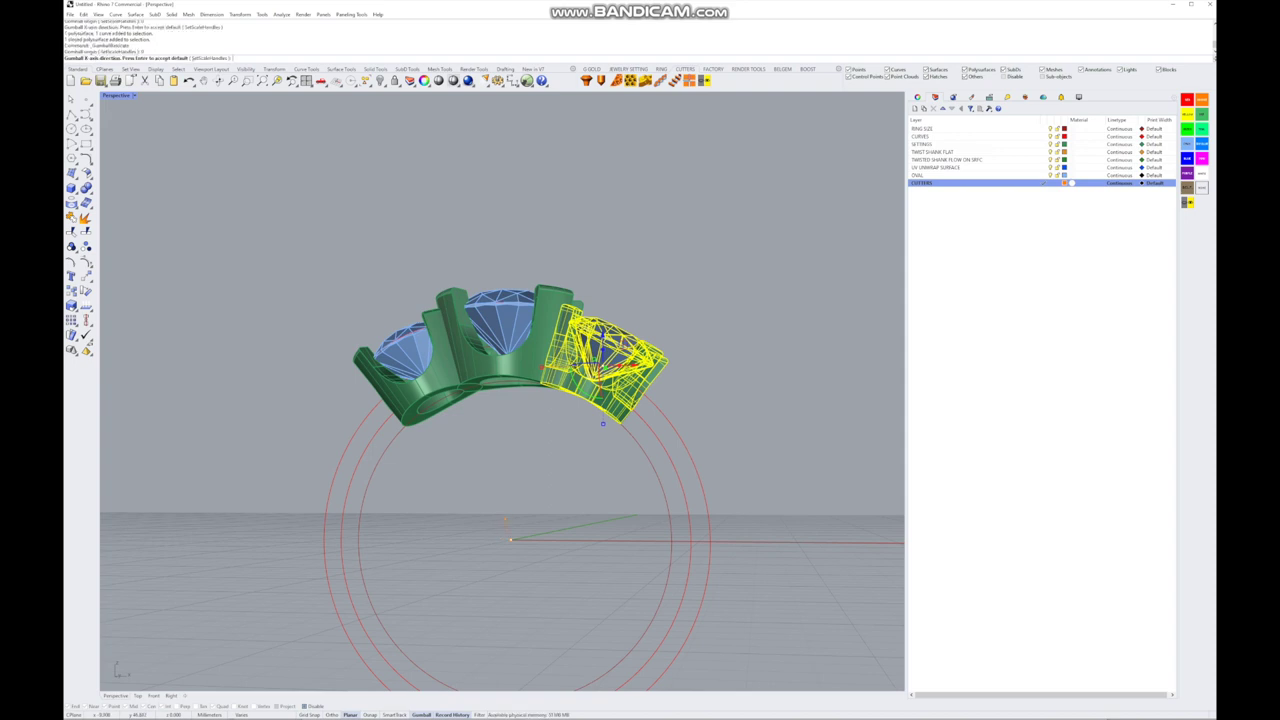
key("Return")
left_click_drag(500, 560, 500, 572)
key("Escape")
- Reselect the positive-X side setting and stone together and relocate their gumball to the ring's origin
mouse_move(500, 572)
right_mouse_down()
mouse_move(540, 572)
mouse_move(540, 600)
mouse_move(540, 580)
mouse_move(500, 580)
mouse_move(530, 580)
mouse_move(520, 585)
right_mouse_up()
scroll(540, 600, "up", 3)
left_click(560, 420)
left_click(630, 350, "shift")
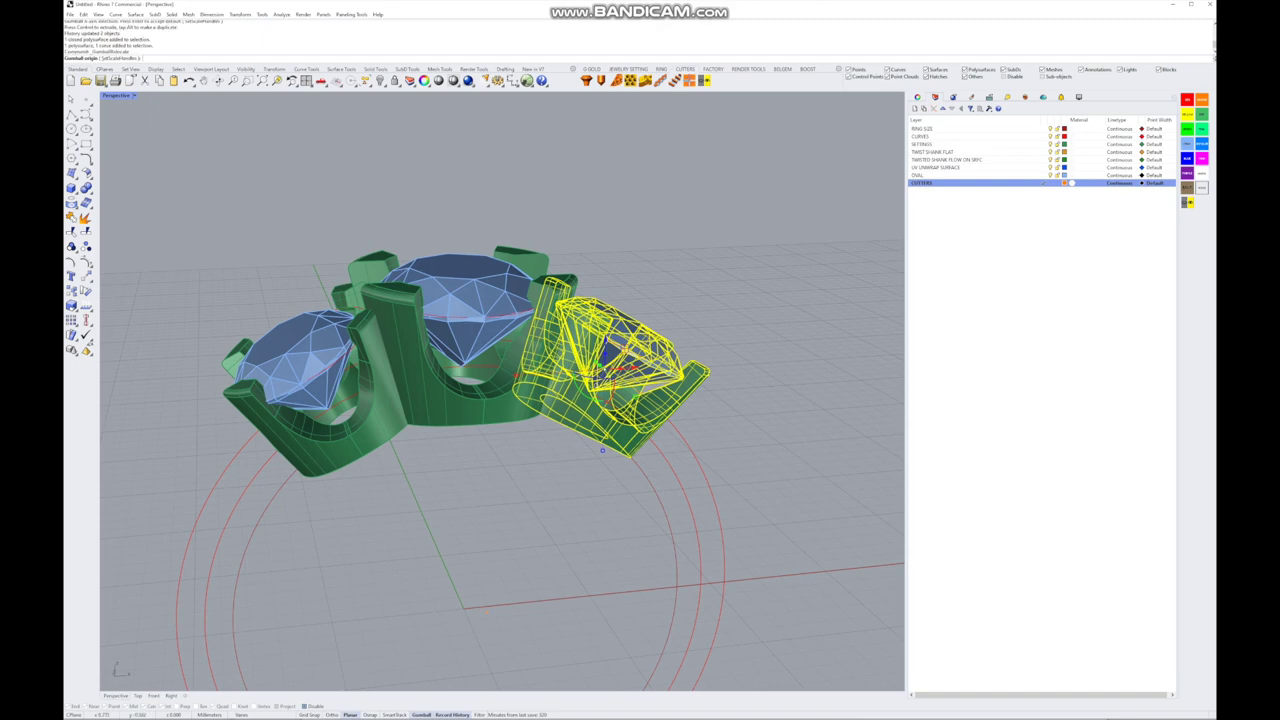
left_click(463, 605)
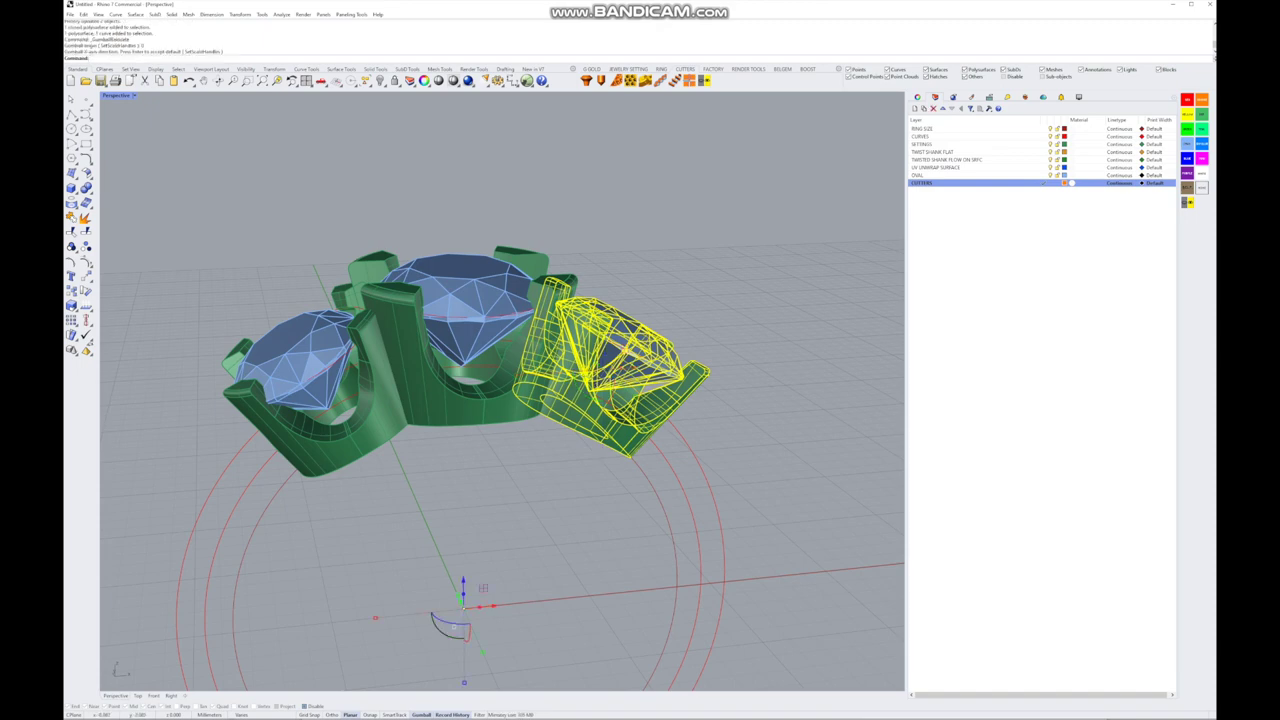
key("Return")
- Fine-tune the rotation of the selected side stone and setting about the ring centre until the setting meets the centre setting
left_click_drag(452, 625, 450, 622)
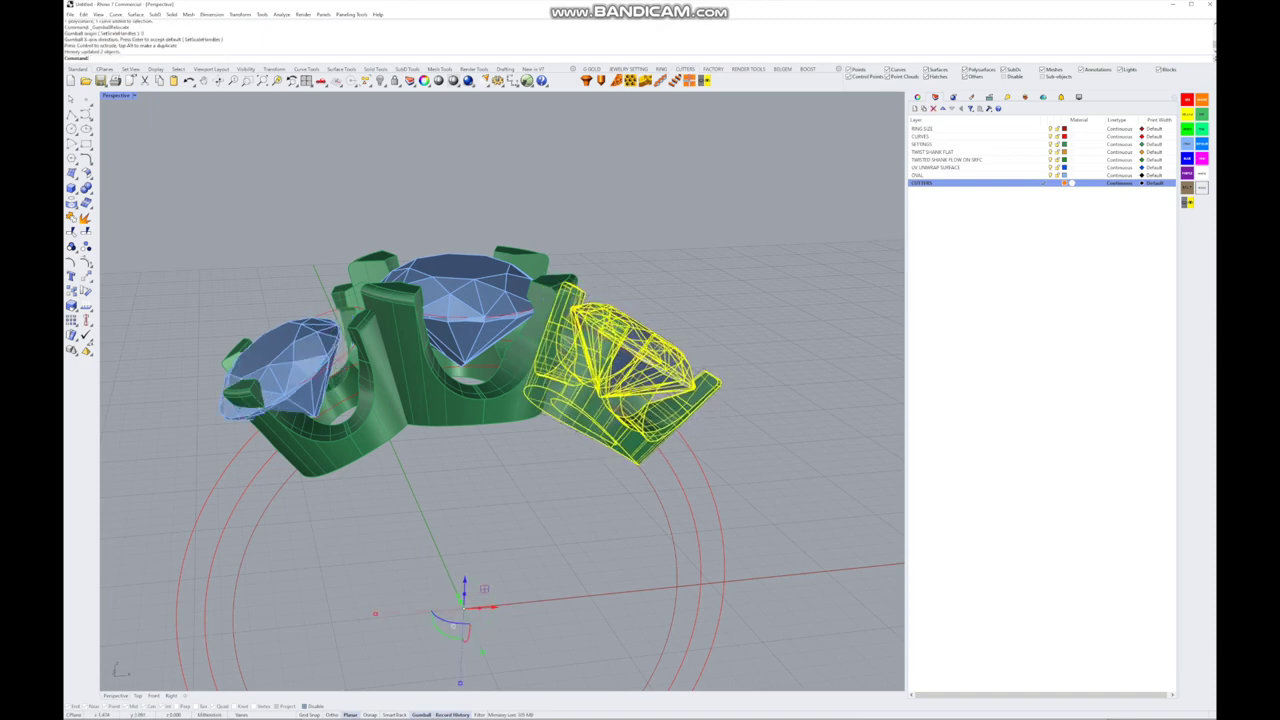
right_click_drag(450, 622, 435, 585)
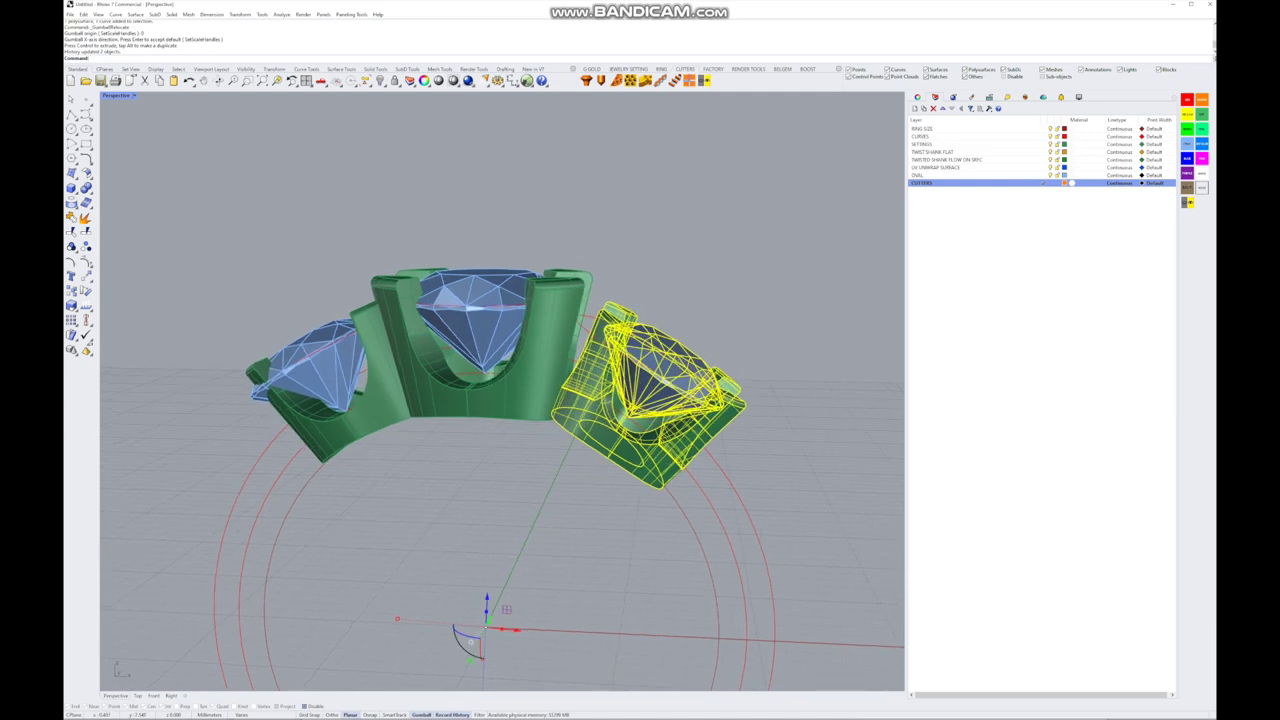
left_click_drag(478, 652, 460, 640)
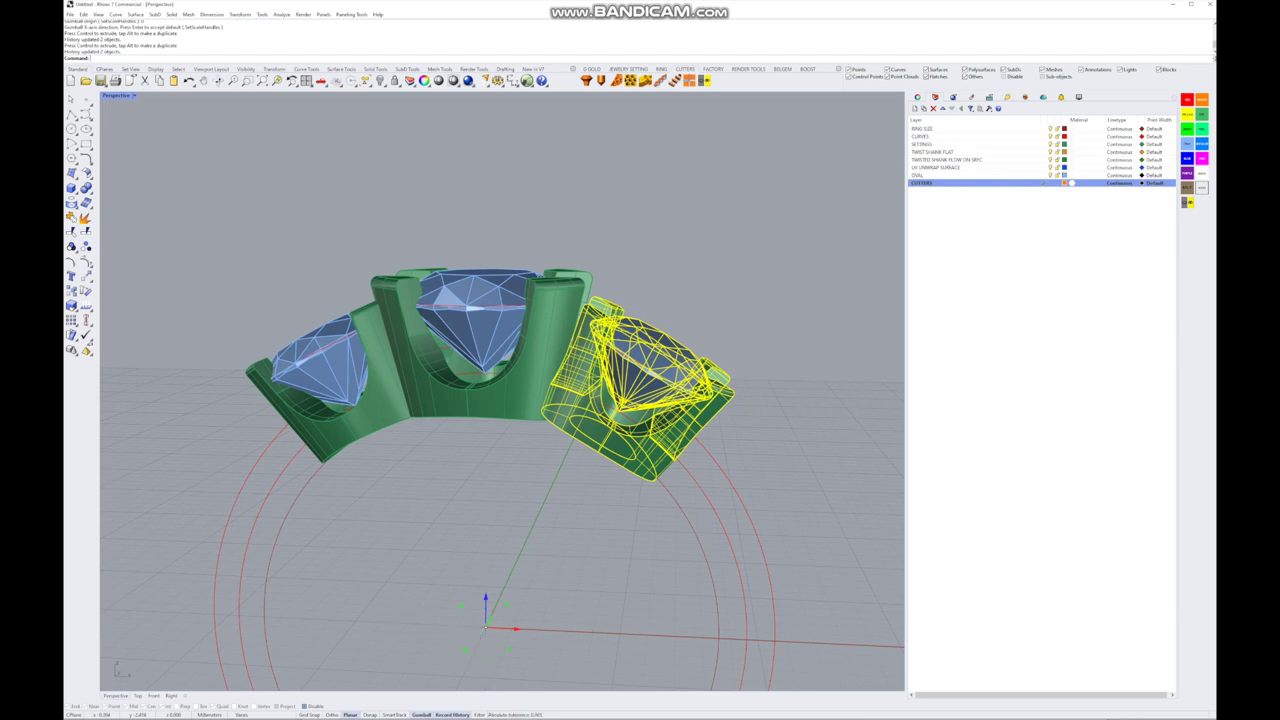
left_click_drag(462, 642, 457, 637)
key("Escape")
- Delete the side setting on the negative X side, keeping its stone
scroll(550, 320, "up", 3)
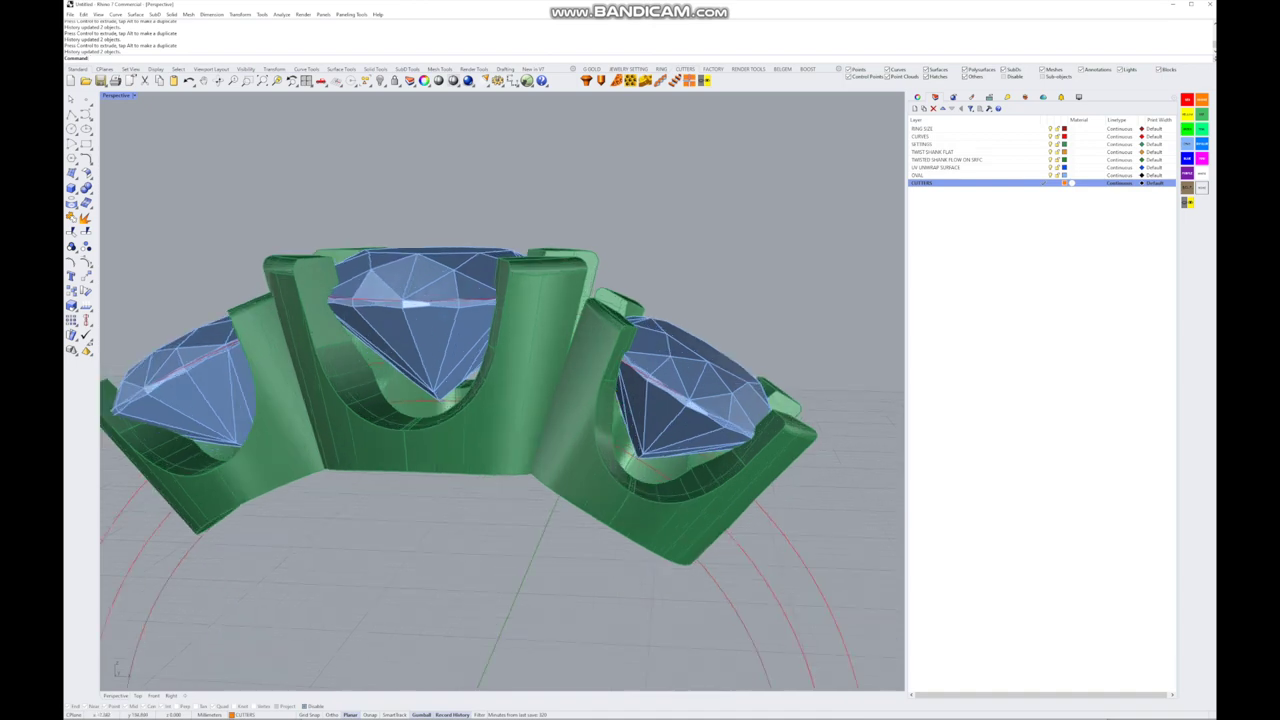
scroll(500, 400, "down", 5)
right_click_drag(500, 400, 565, 335)
scroll(500, 330, "up", 4)
left_click(330, 405)
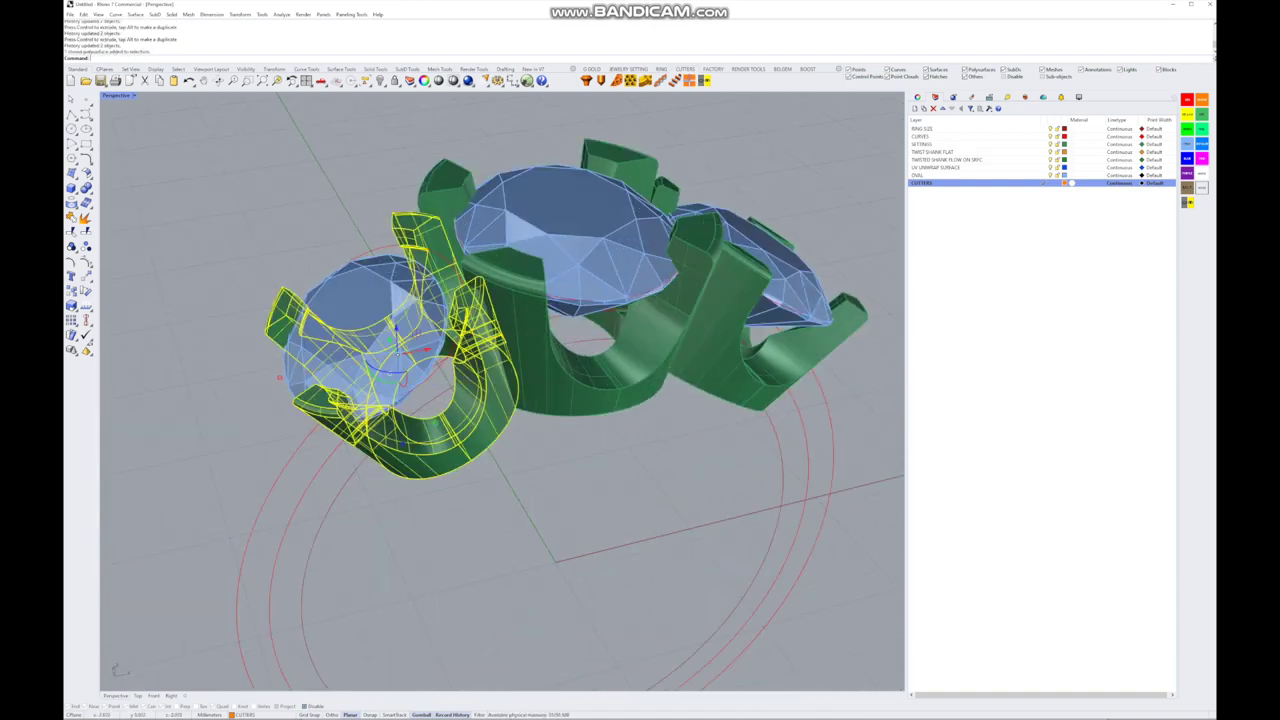
scroll(500, 330, "up", 3)
scroll(500, 330, "down", 3)
key("Delete")
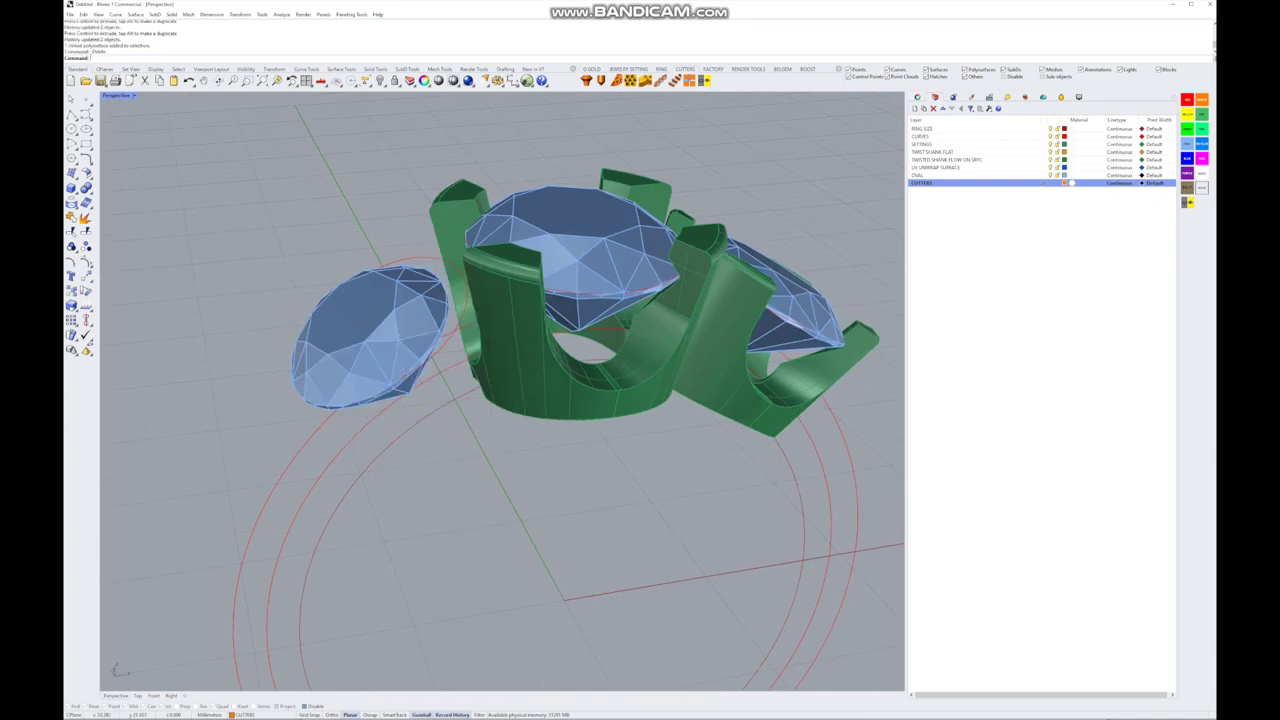
- Mirror a copy of the positive-X side setting across the vertical plane through origin 0 to the opposite stone
left_click(740, 318)
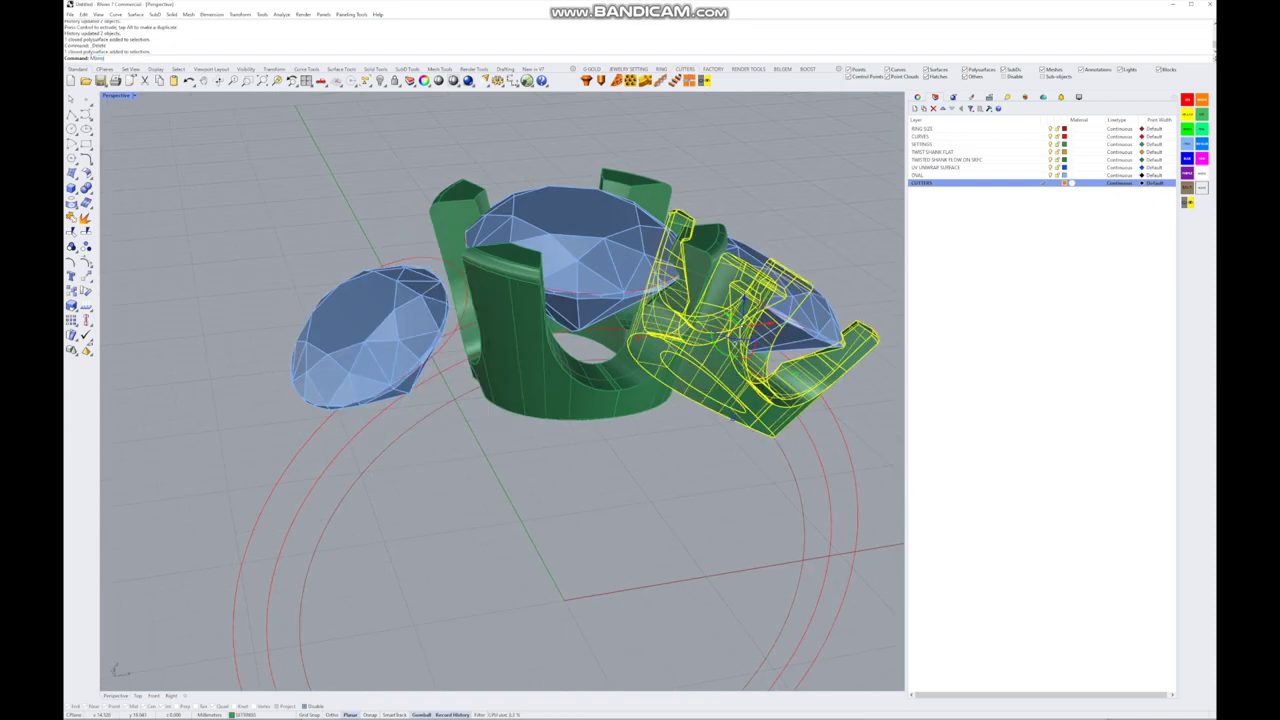
type("rl")
key("Return")
type("Mirror")
key("Return")
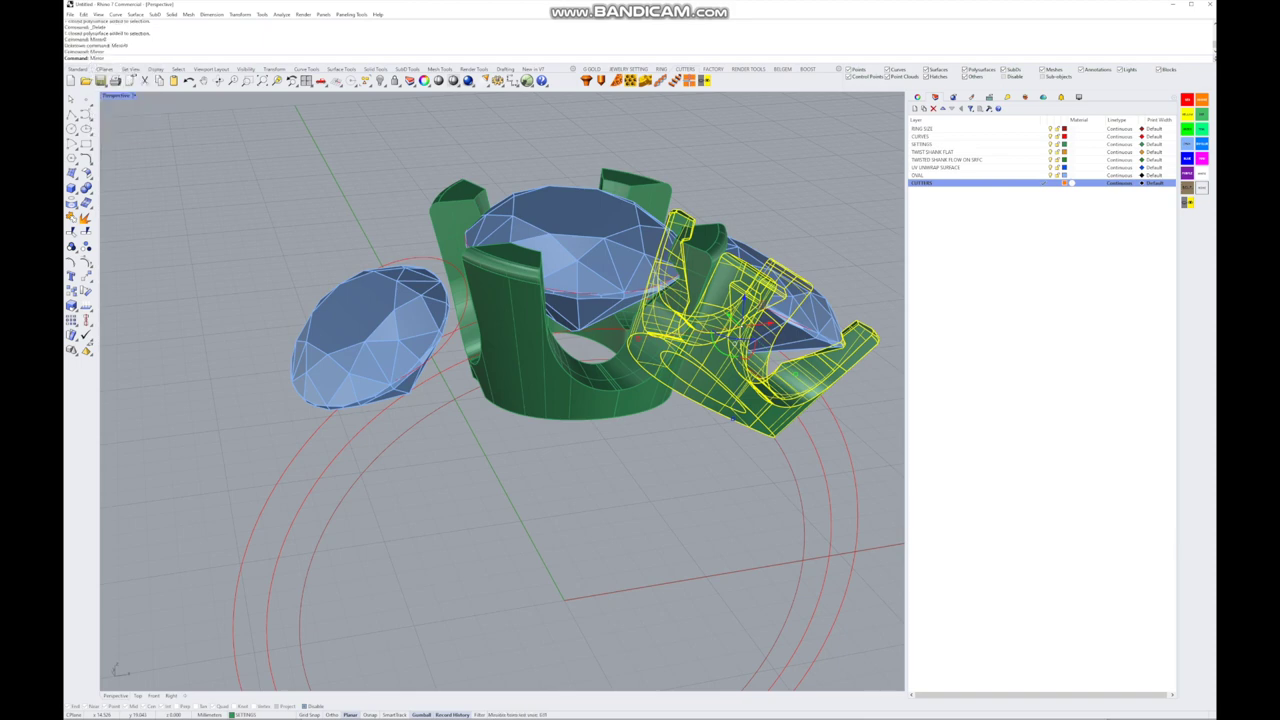
left_click(563, 600)
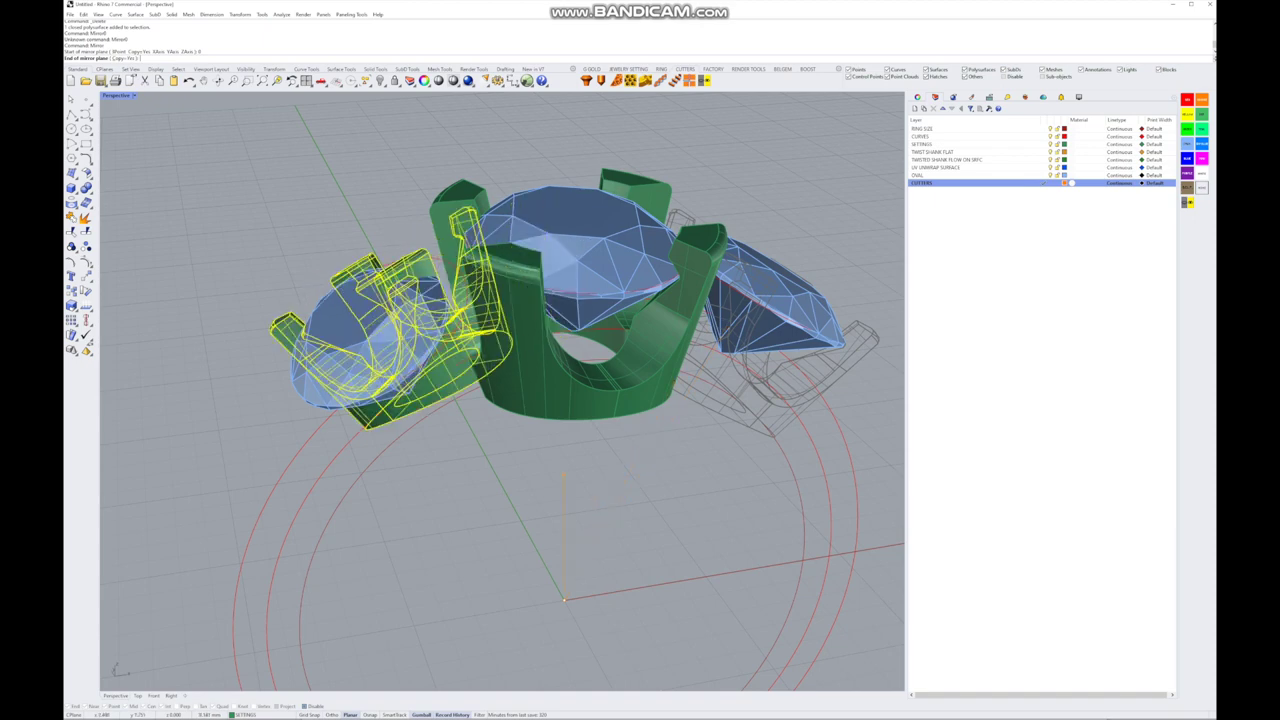
left_click(457, 400)
- Examine the mirrored head from below and above, checking where the side settings meet the centre setting
right_click_drag(500, 400, 620, 300)
scroll(555, 395, "up", 5)
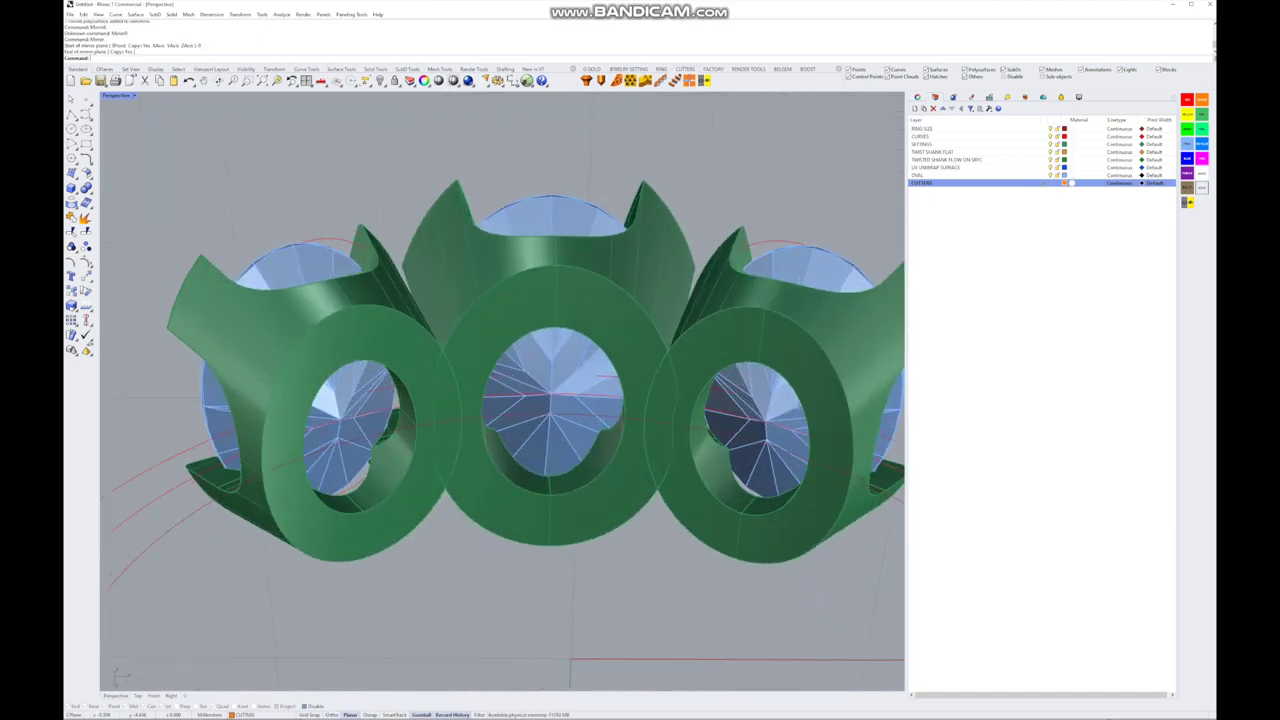
right_click_drag(500, 400, 415, 285)
right_click_drag(500, 400, 700, 390)
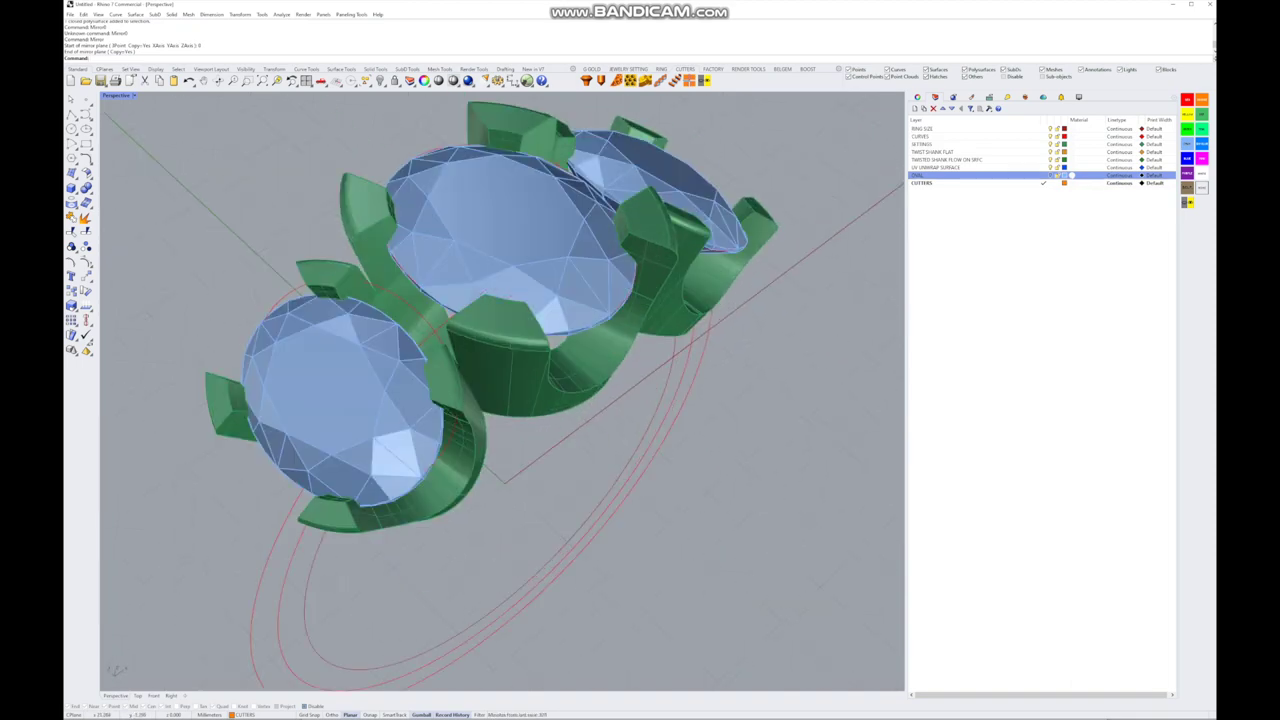
right_click_drag(600, 300, 640, 360)
right_click_drag(500, 390, 560, 370)
scroll(500, 390, "up", 5)
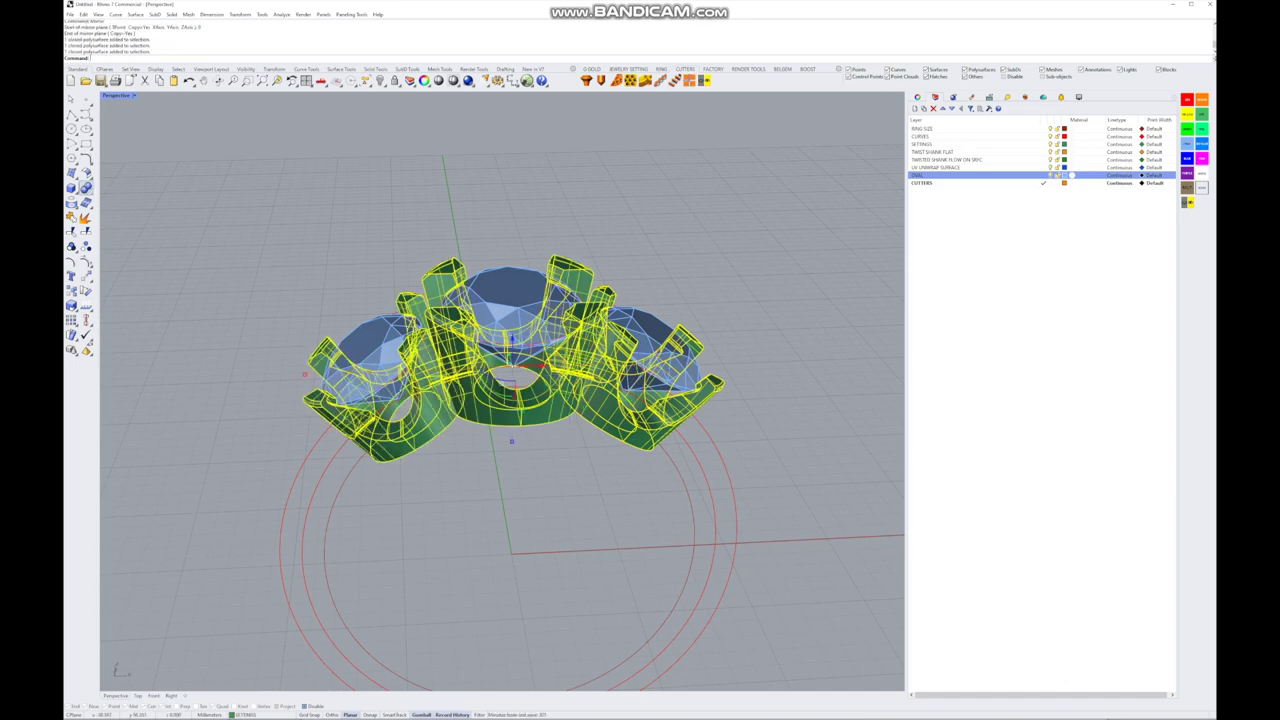
- Try to Boolean-union all three settings in one operation, then undo the attempt
left_click(85, 188)
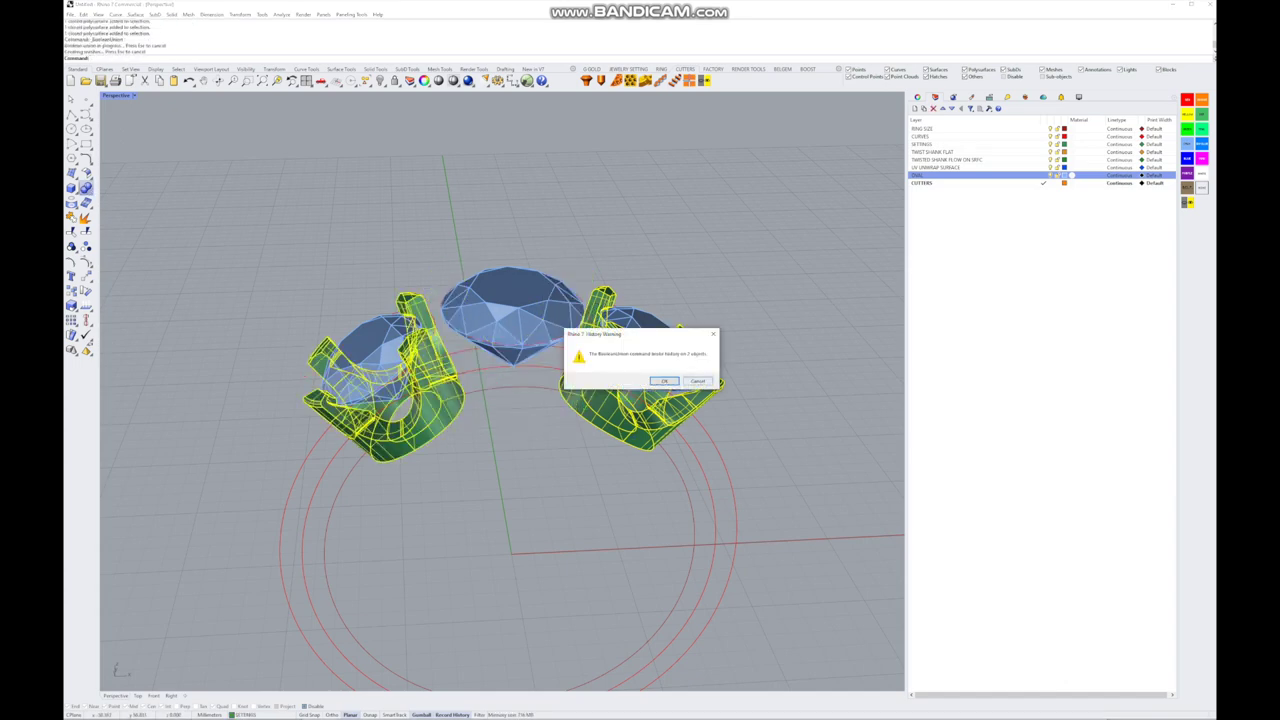
left_click(697, 381)
scroll(530, 350, "up", 3)
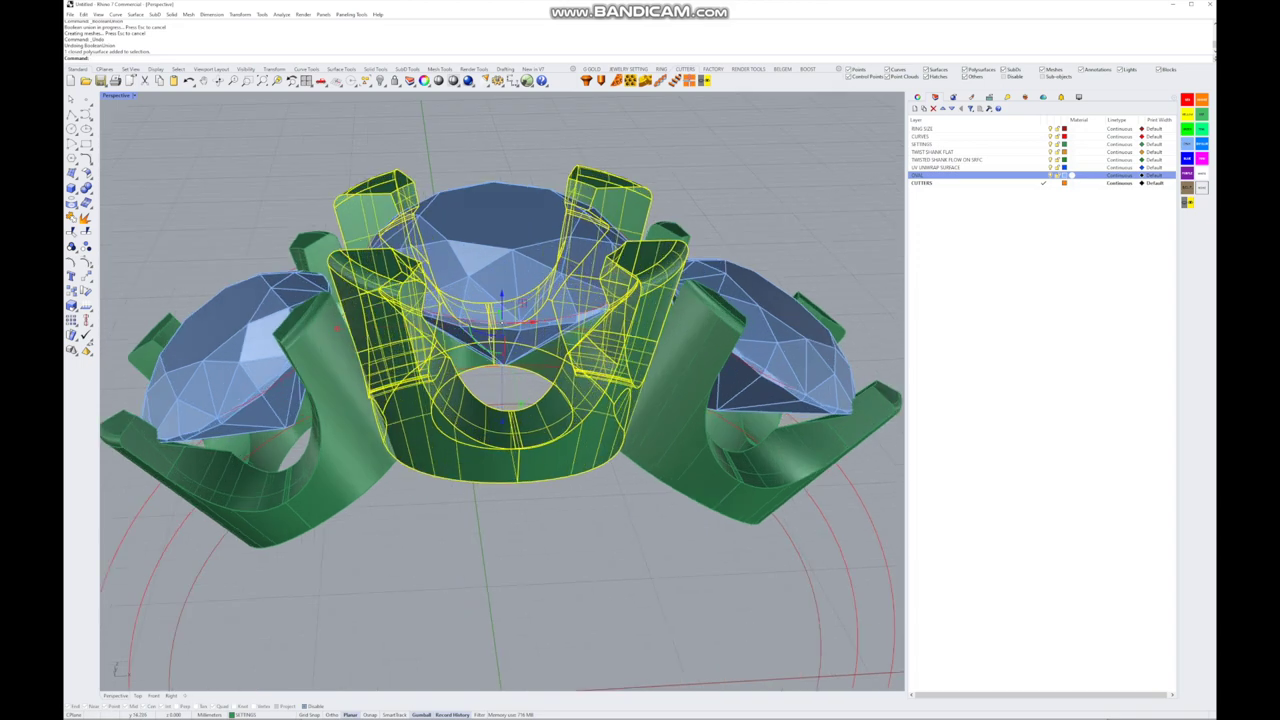
- Try to Boolean-union only the centre setting with the positive-X side setting, then undo the attempt
left_click(790, 340, "shift")
left_click(85, 188)
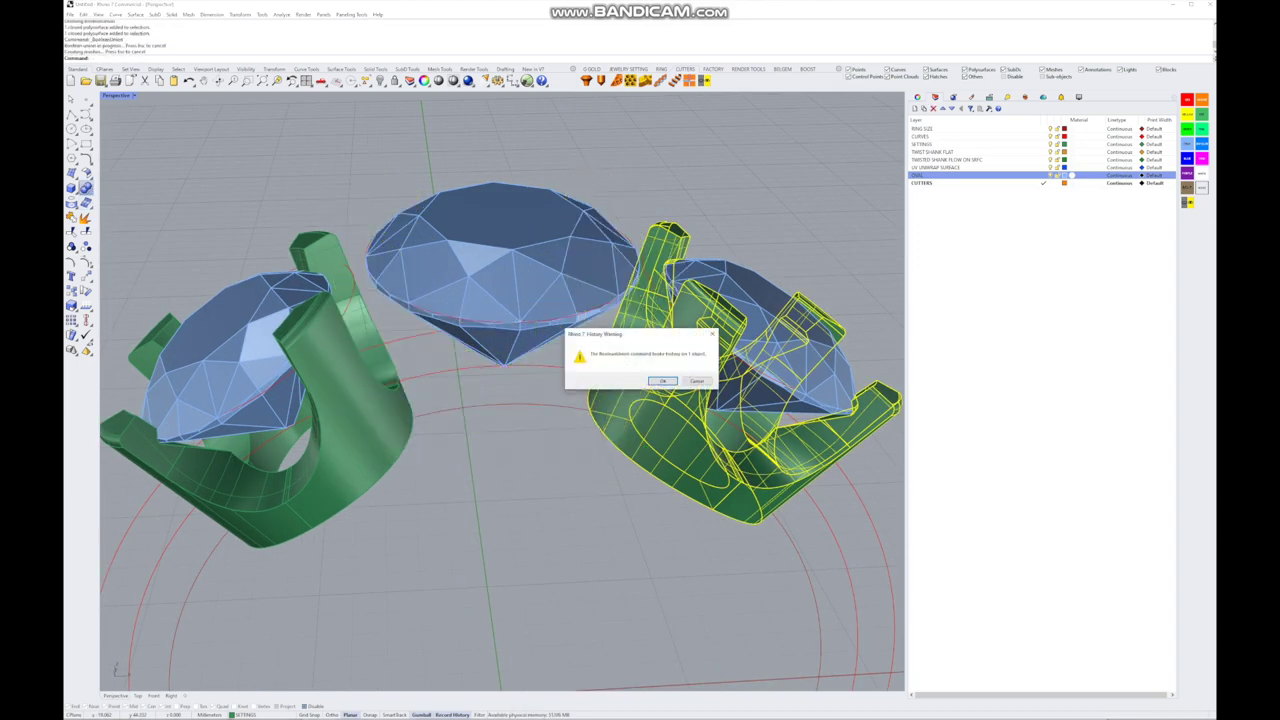
left_click(662, 381)
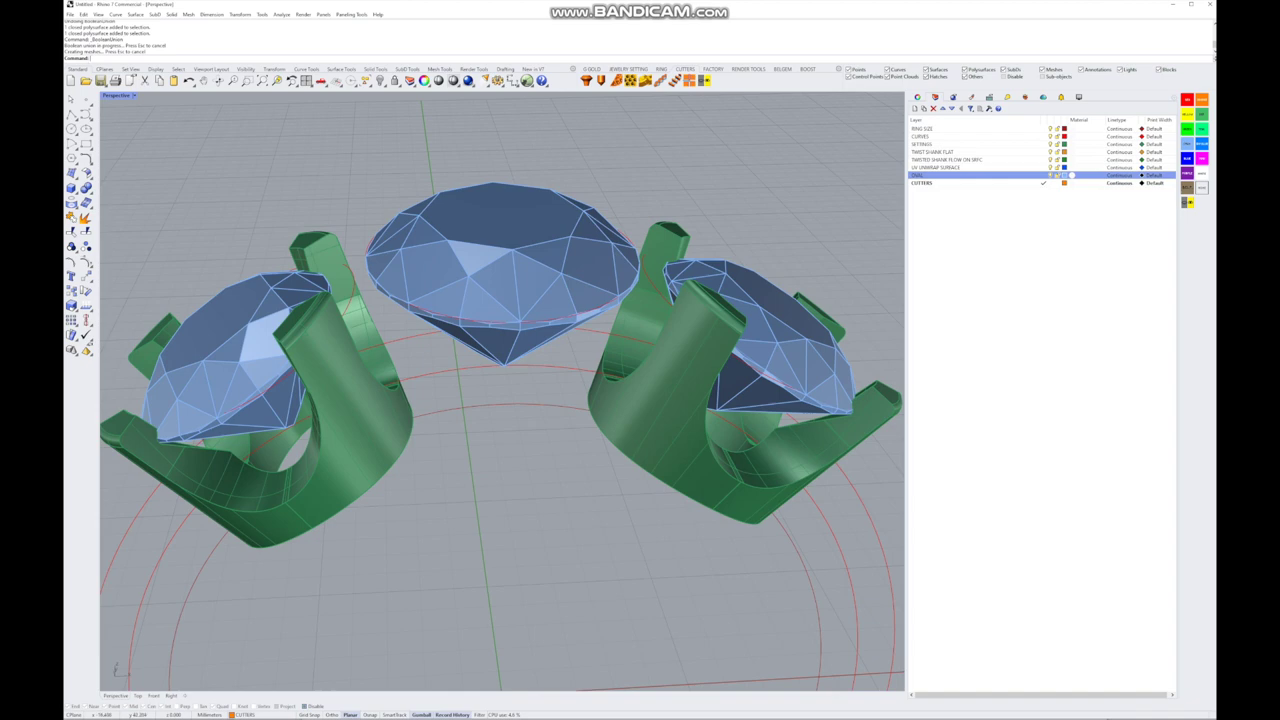
key("ctrl+z")
- Check the centre setting for naked edges with edge analysis and look at where the settings overlap underneath
key("Left")
key("Left")
key("Left")
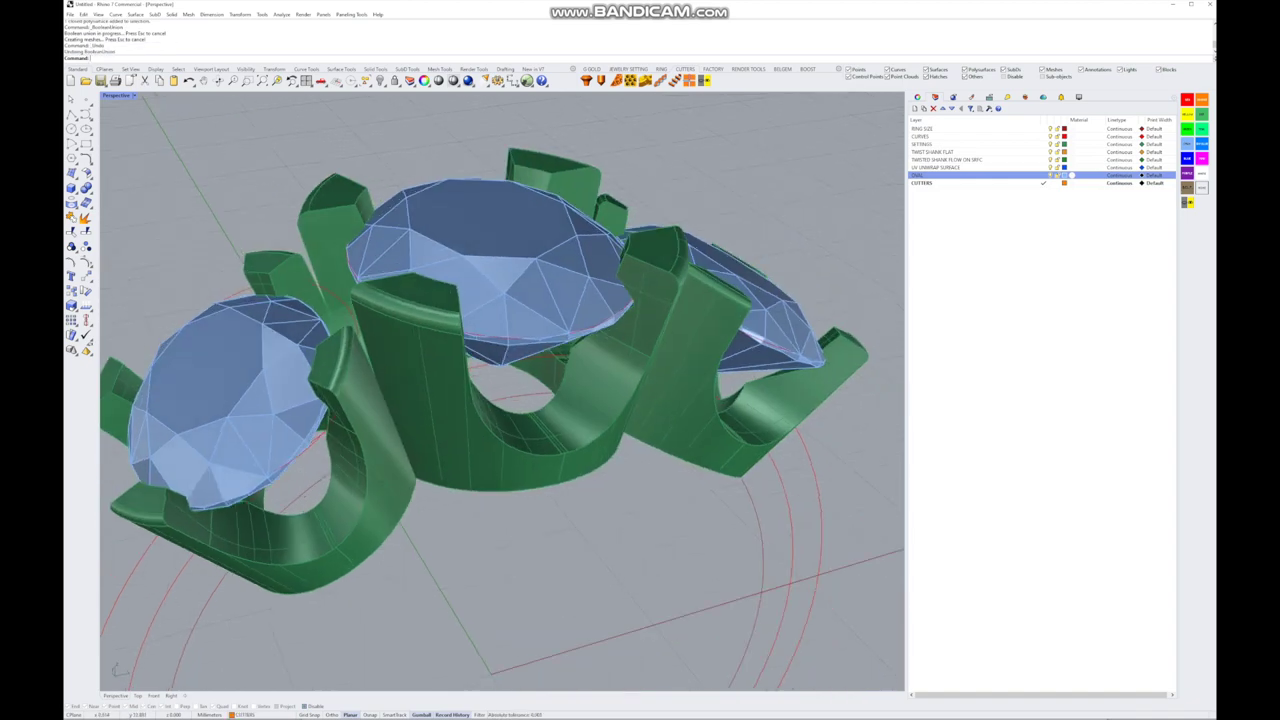
left_click(520, 440)
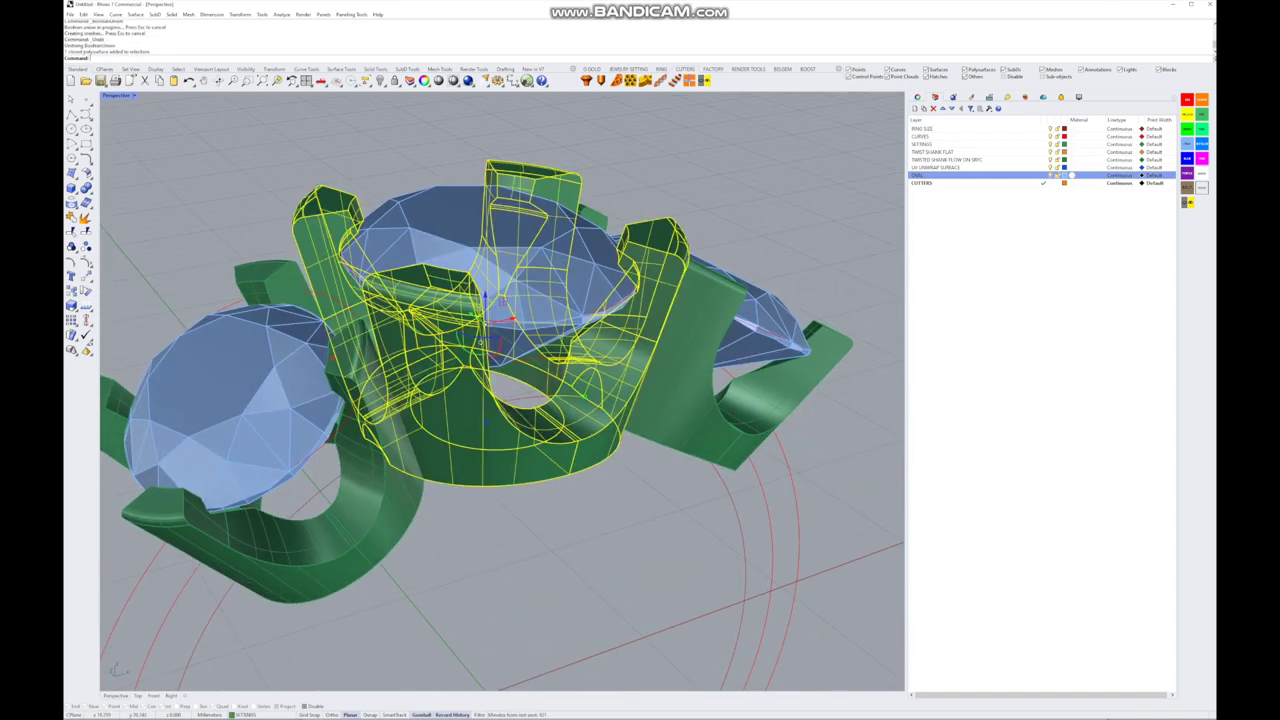
left_click(281, 14)
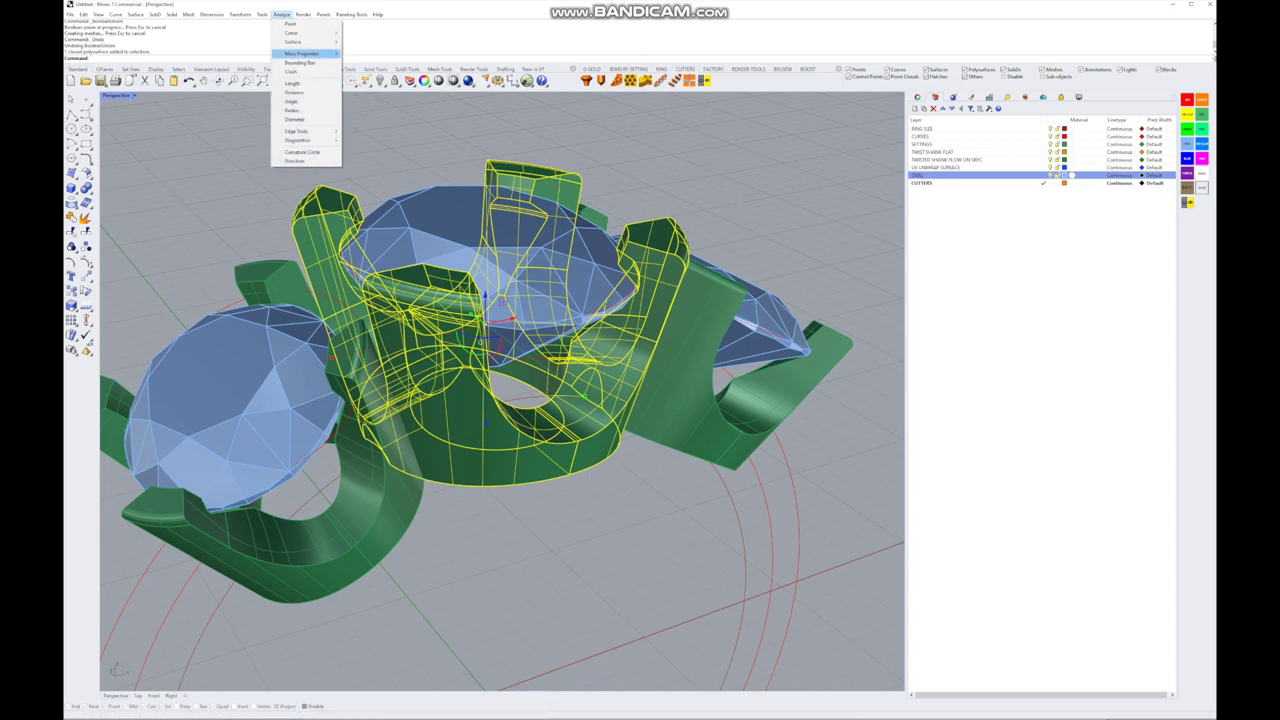
mouse_move(305, 53)
mouse_move(300, 131)
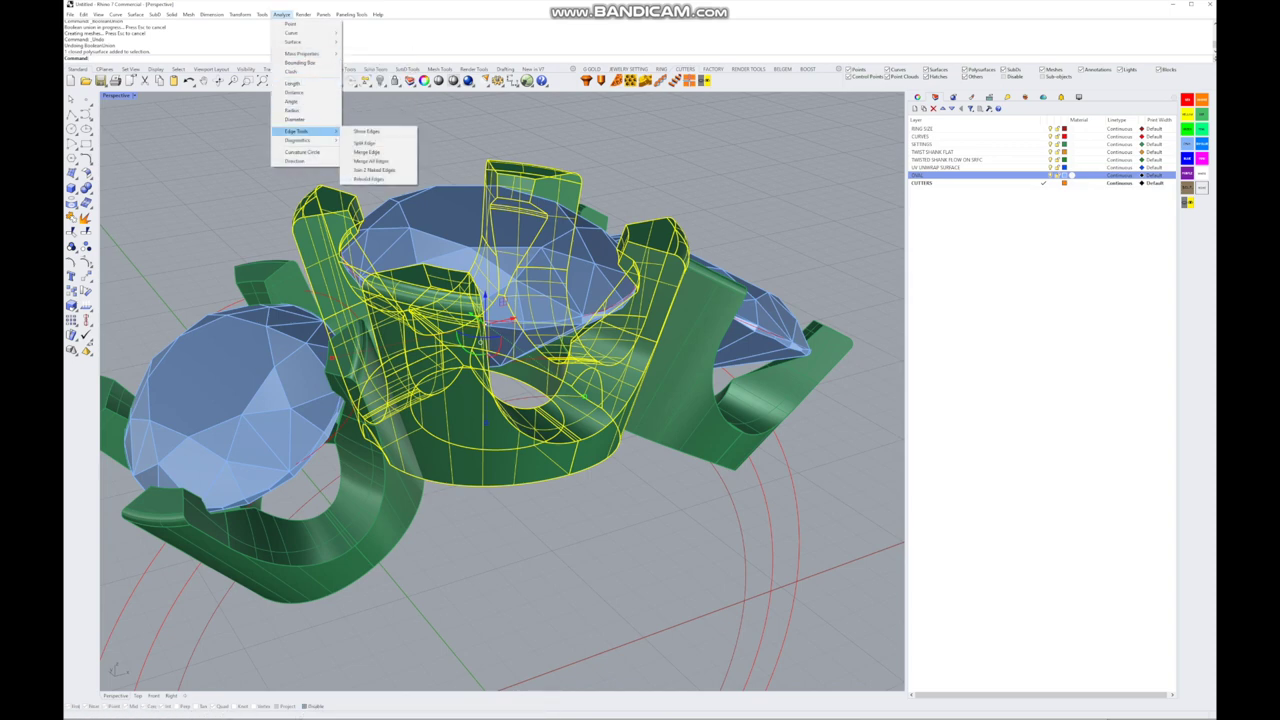
left_click(366, 131)
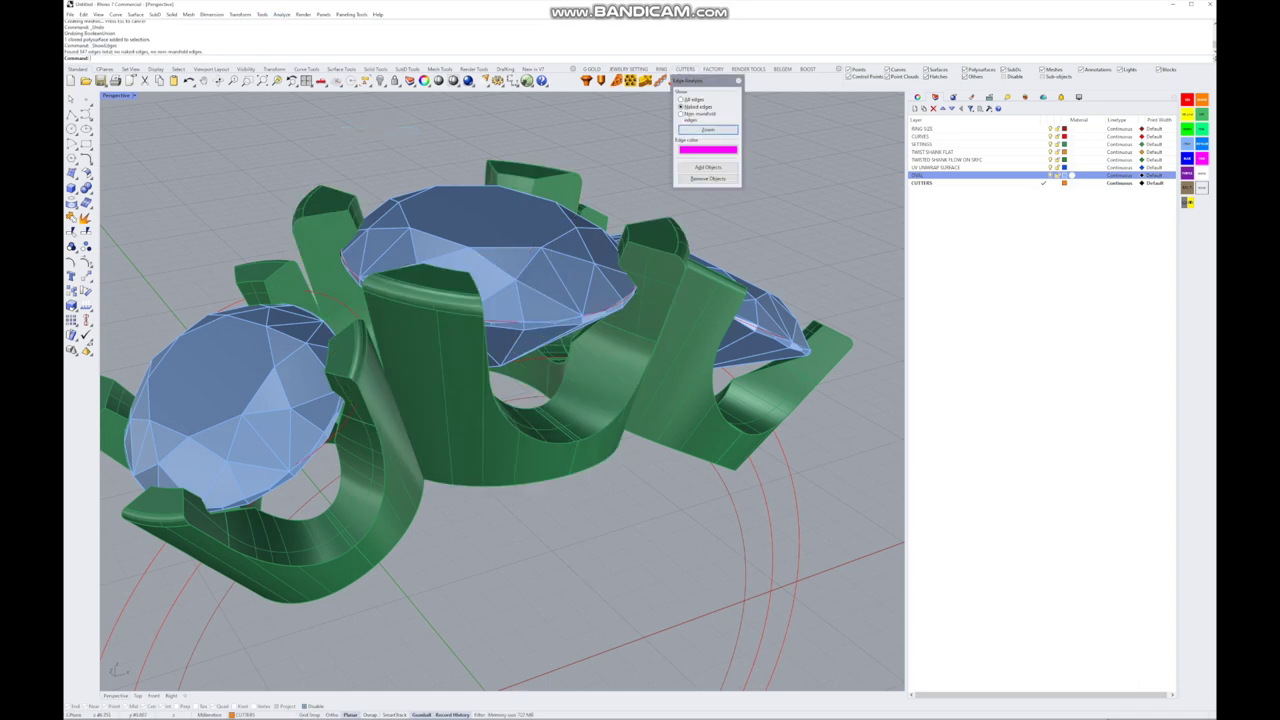
left_click(707, 129)
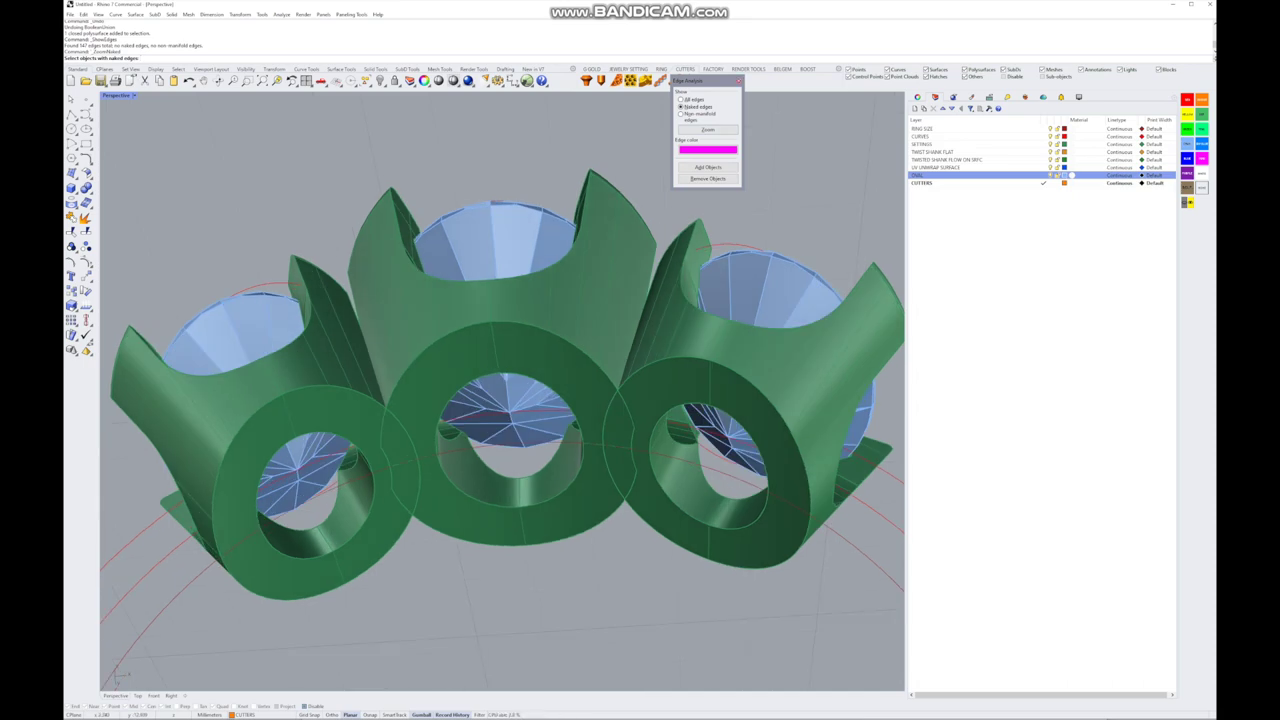
key("Escape")
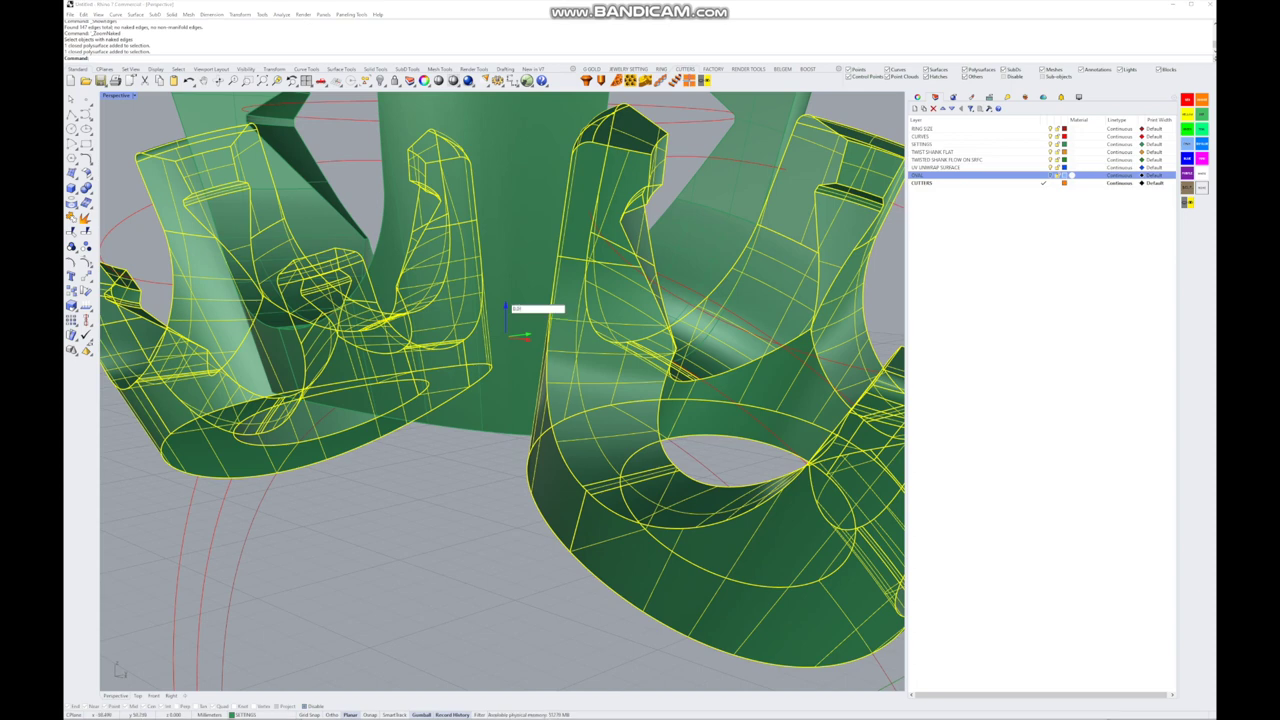
- Nudge both side settings vertically by 0.01 mm relative to the centre setting
key("Return")
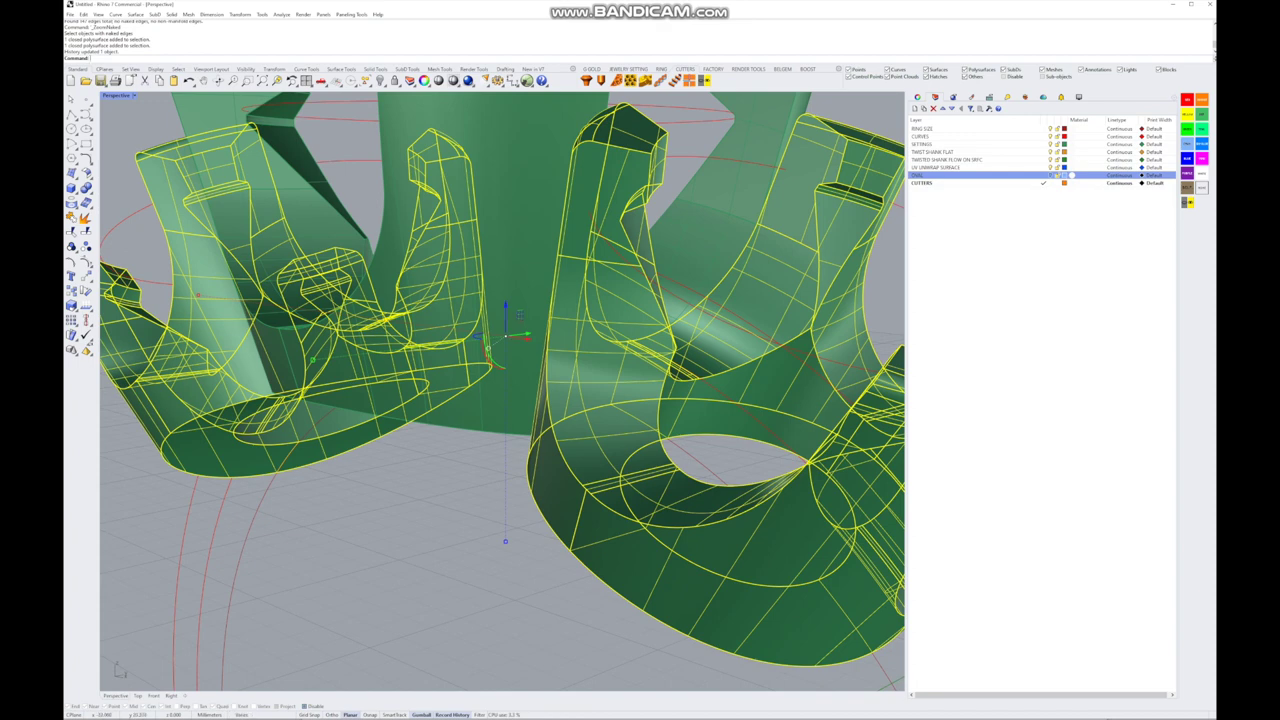
scroll(503, 380, "down", 5)
right_click_drag(500, 420, 510, 340)
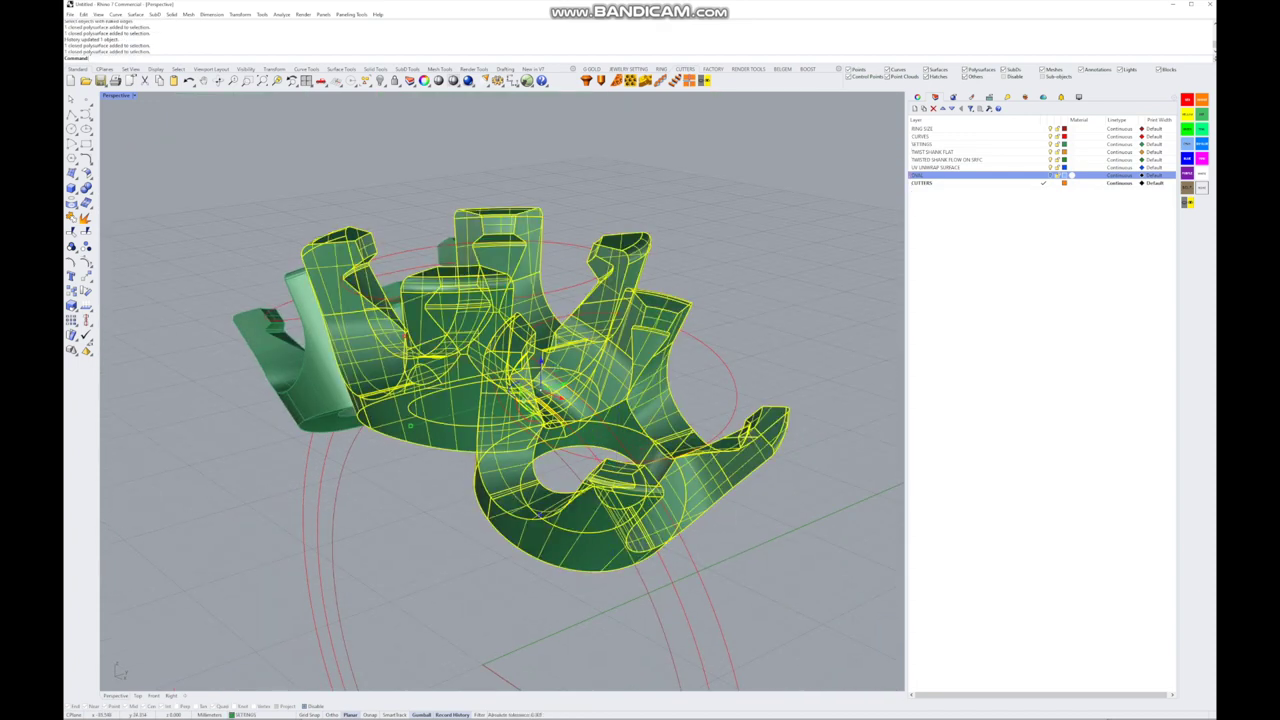
- Boolean-union the centre setting with one side setting, and union the remaining side setting with that body
type("BooleanUnion")
key("Return")
key("Return")
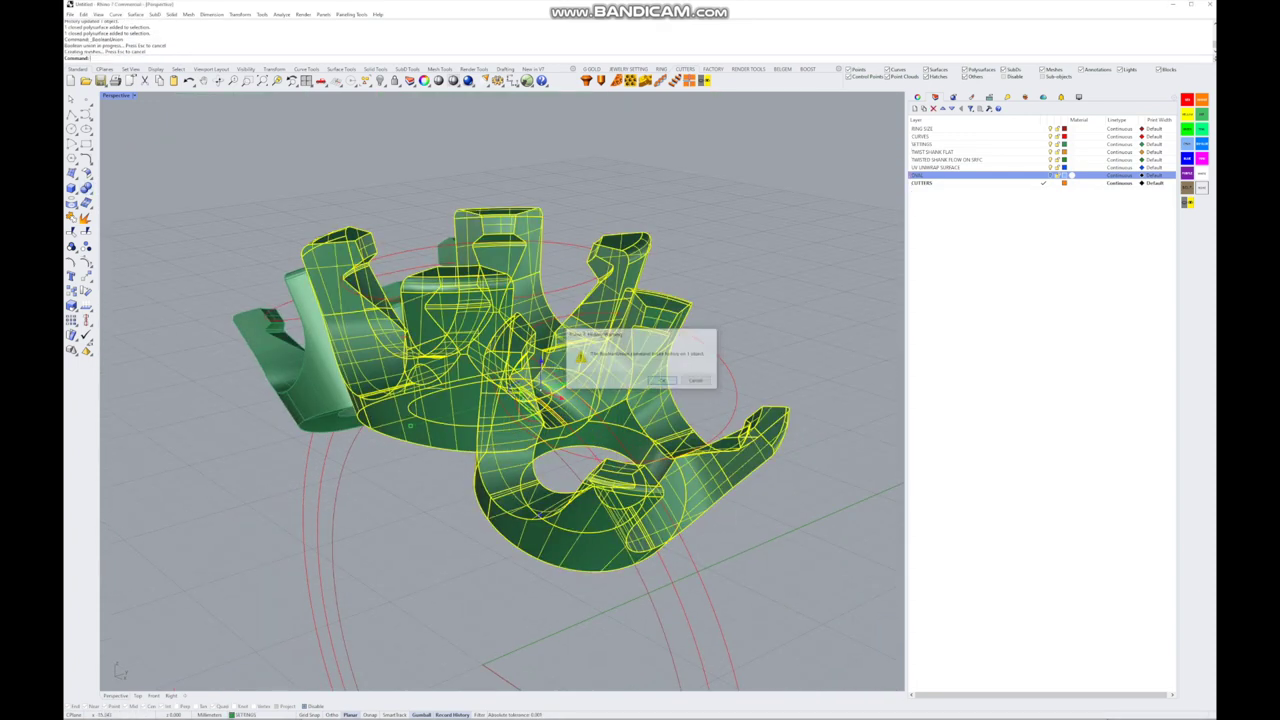
right_click_drag(500, 400, 500, 360)
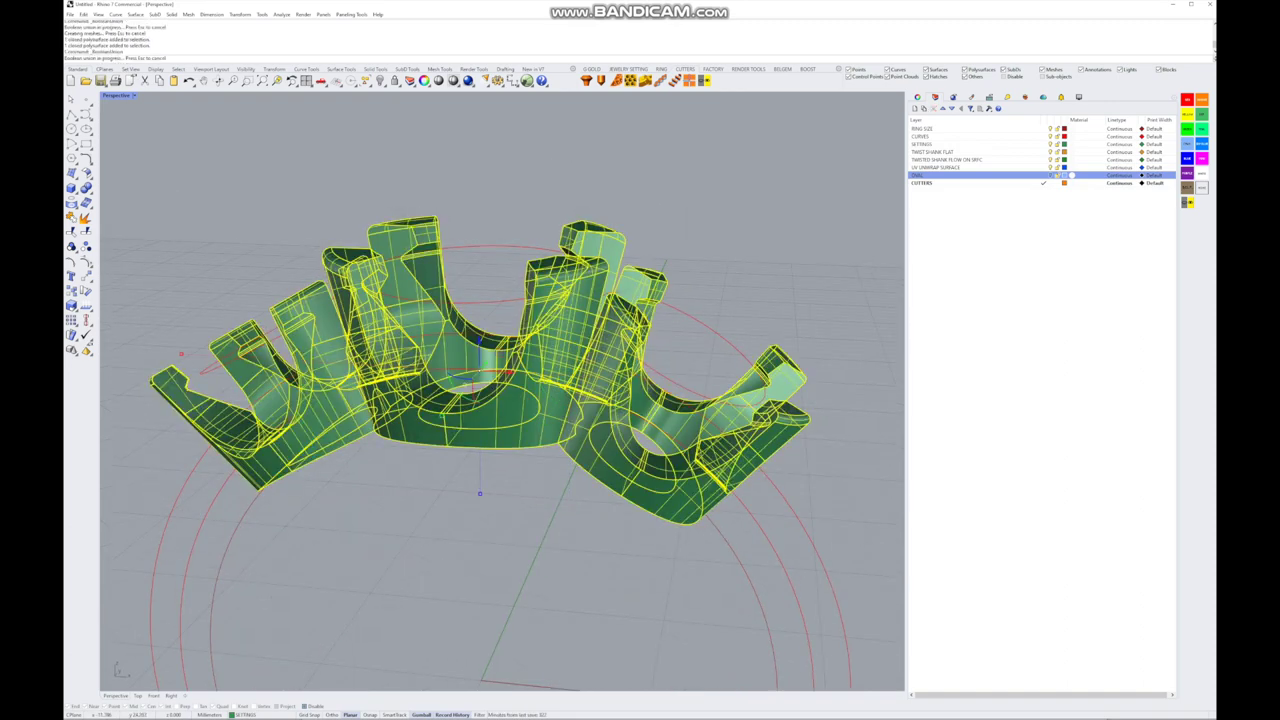
key("Return")
key("Return")
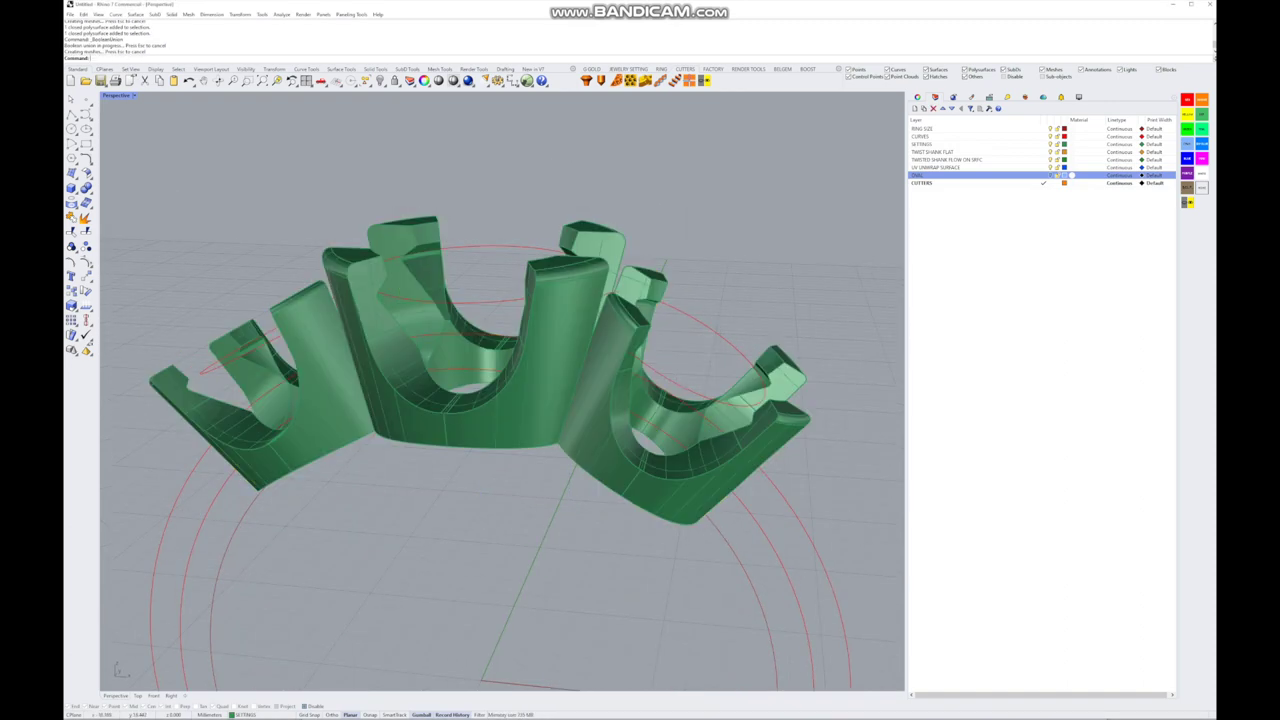
- Examine the joined head from several angles and in the four-view layout with the full ring circles in sight
right_click_drag(500, 400, 719, 246)
scroll(500, 390, "up", 5)
scroll(500, 390, "down", 5)
key("ctrl+m")
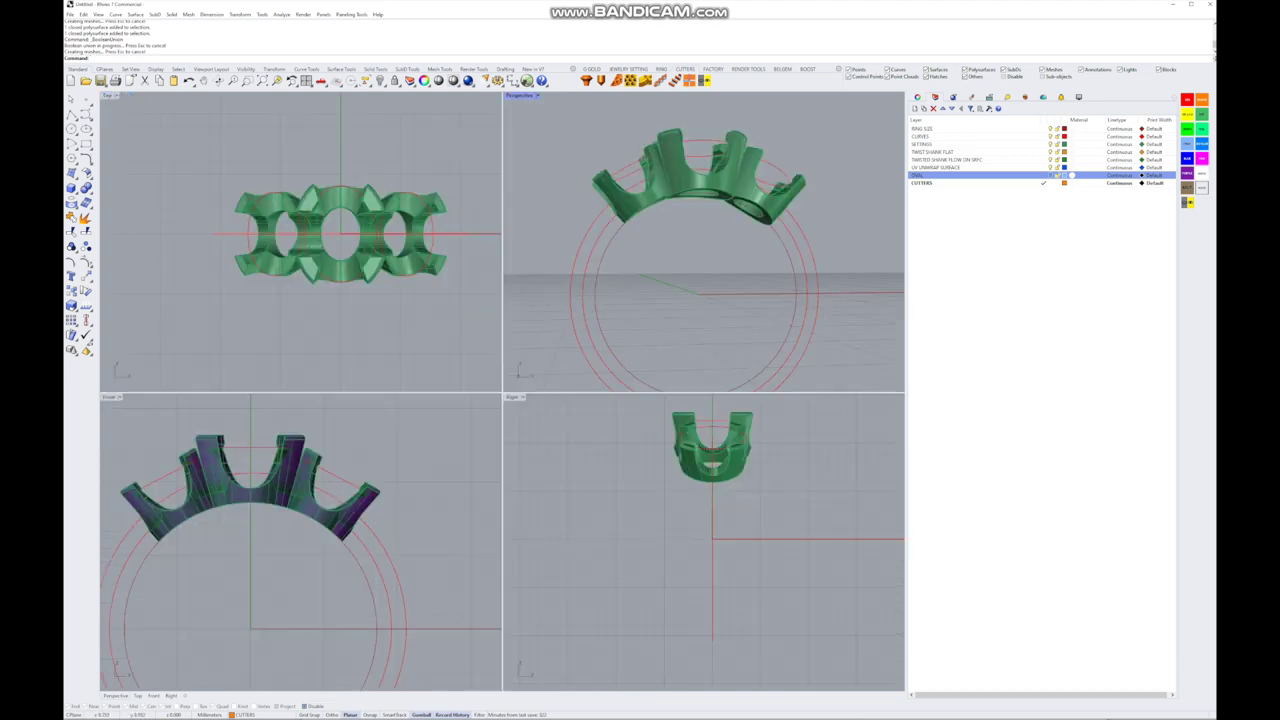
scroll(415, 444, "down", 3)
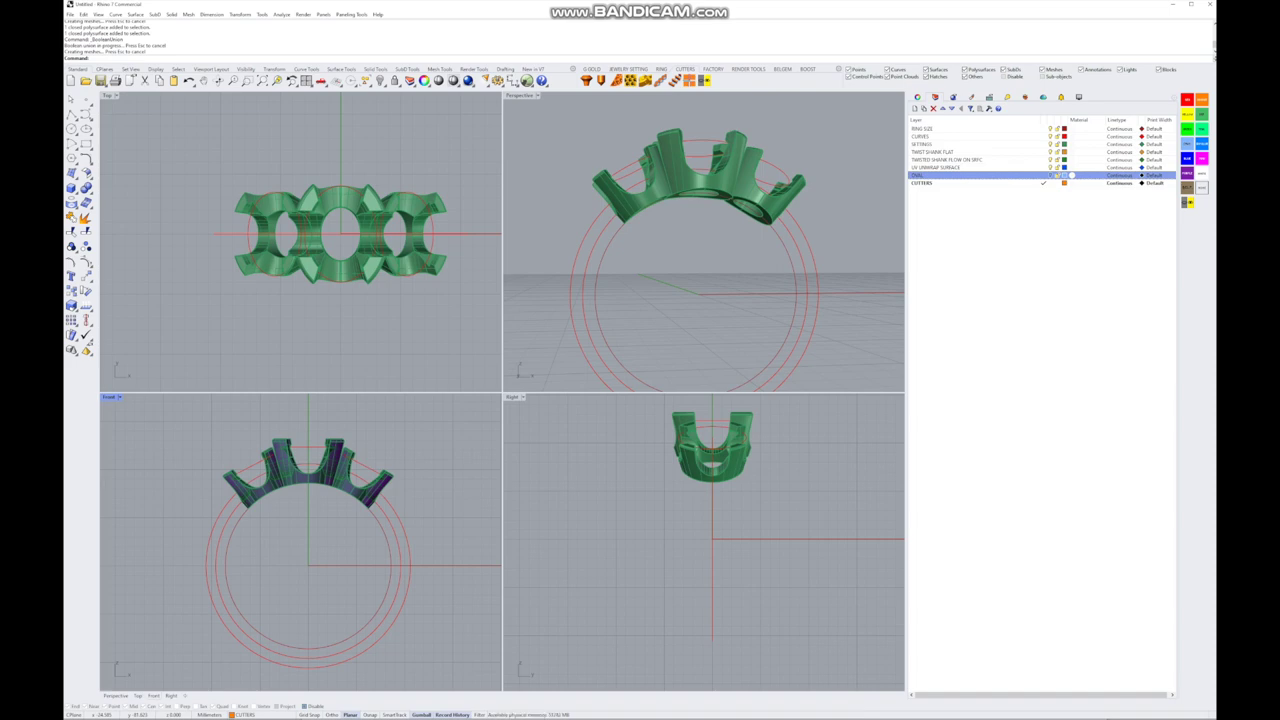
right_click_drag(700, 300, 700, 340)
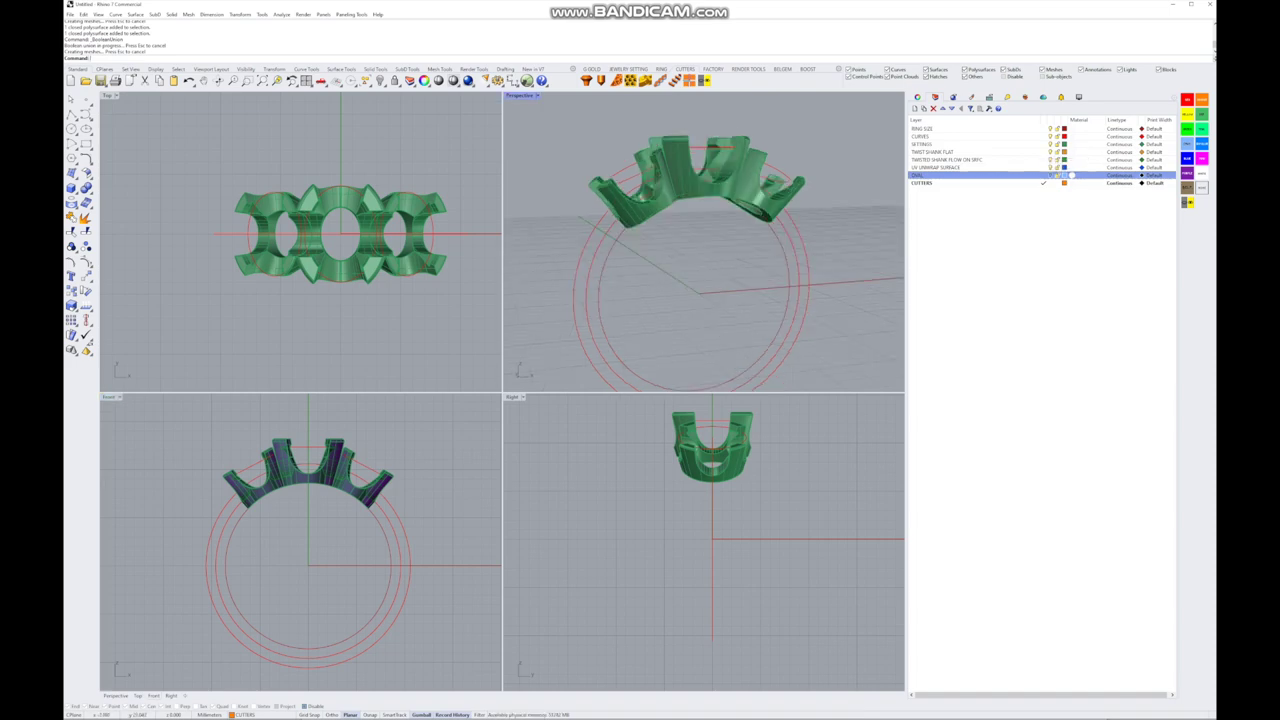
- Start a two-sided solid extrusion of the innermost ring-size circle and make UV UNWRAP SURFACE the current layer
left_click(789, 290)
right_click_drag(787, 378, 745, 355)
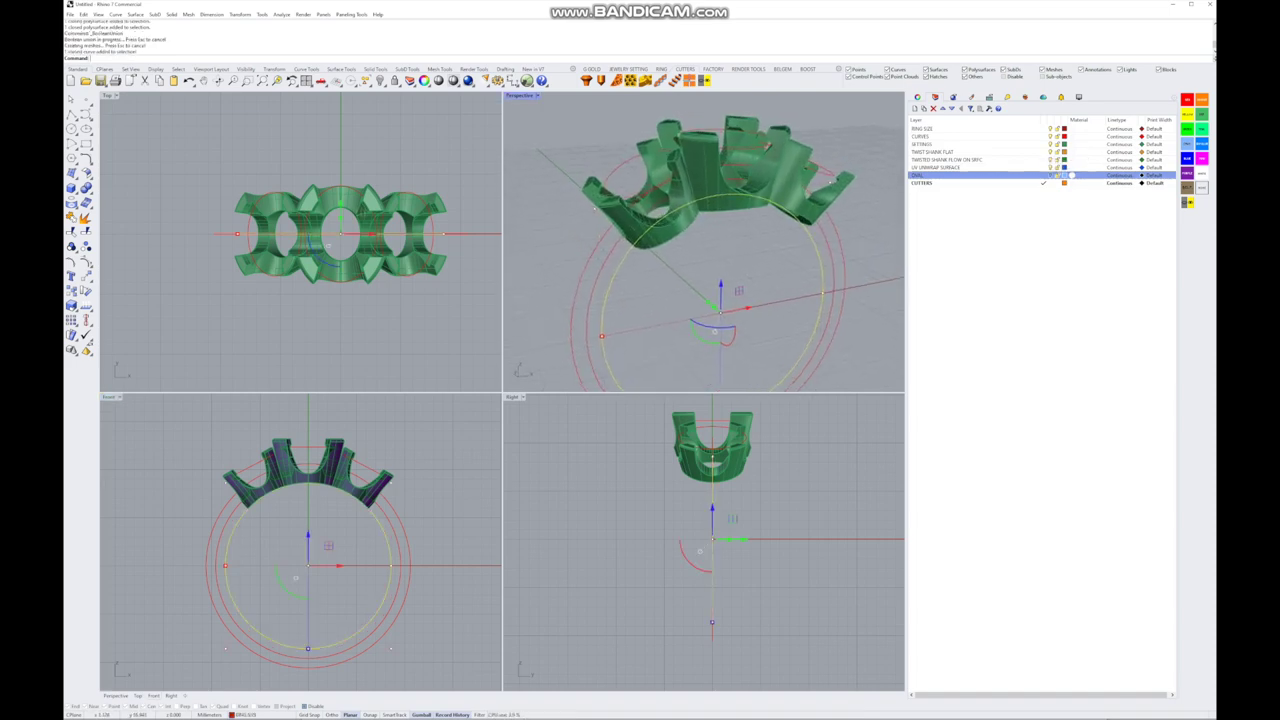
key("ctrl+m")
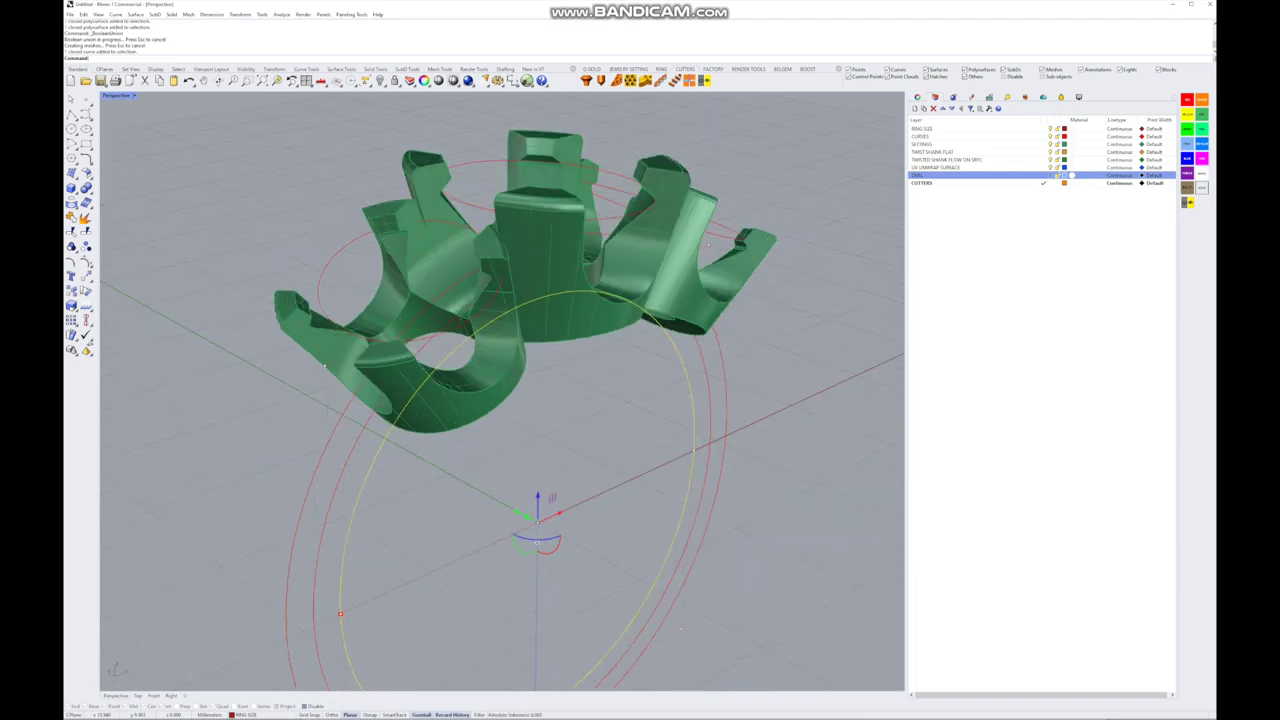
right_click_drag(707, 243, 680, 240)
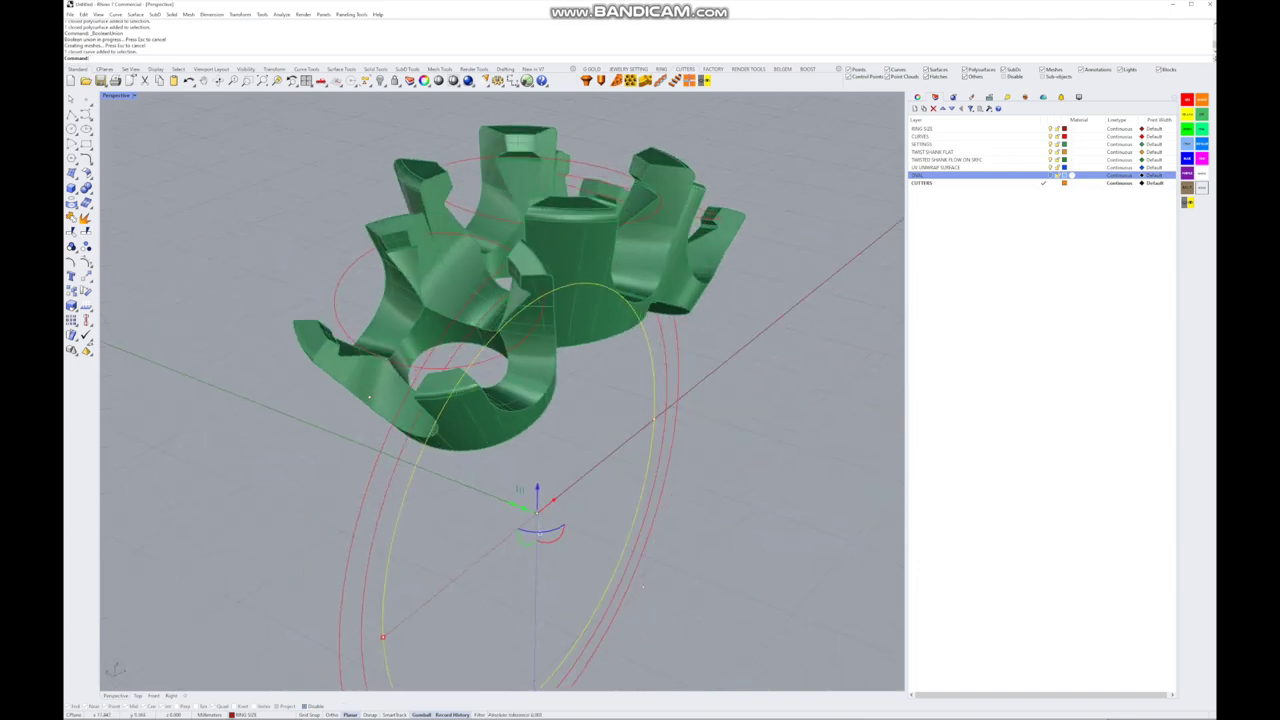
left_click(71, 188)
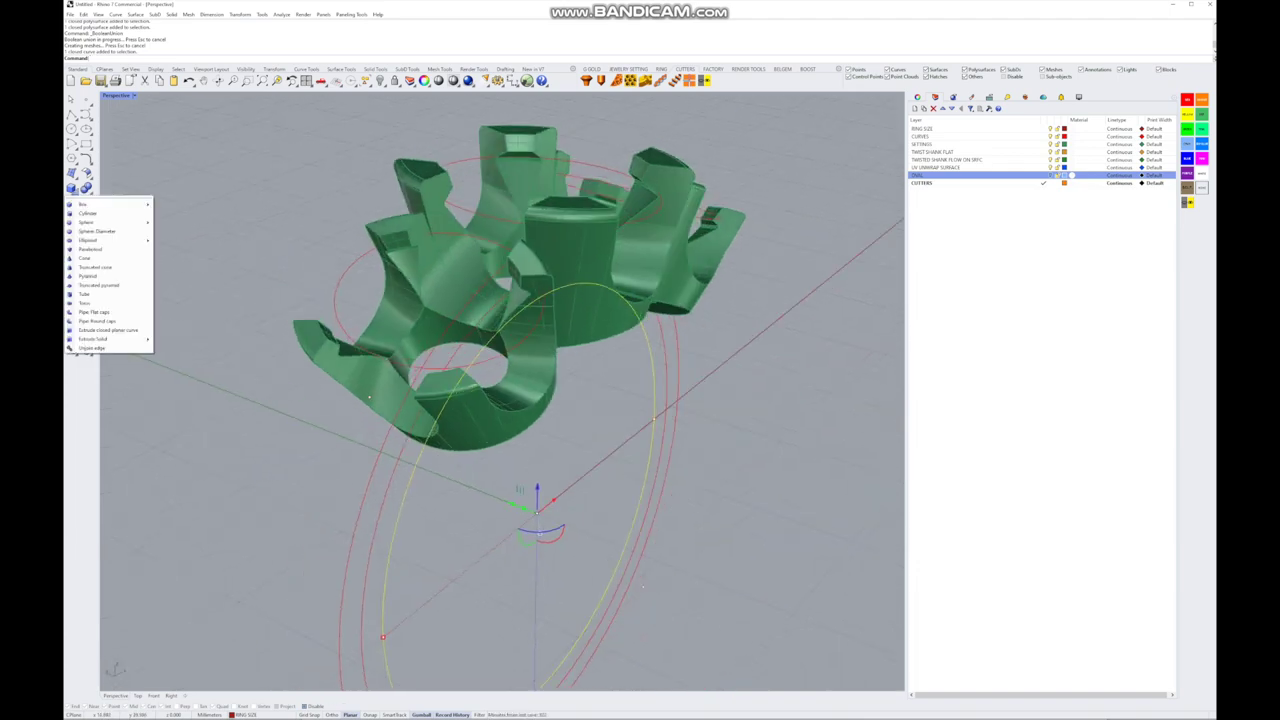
left_click(108, 329)
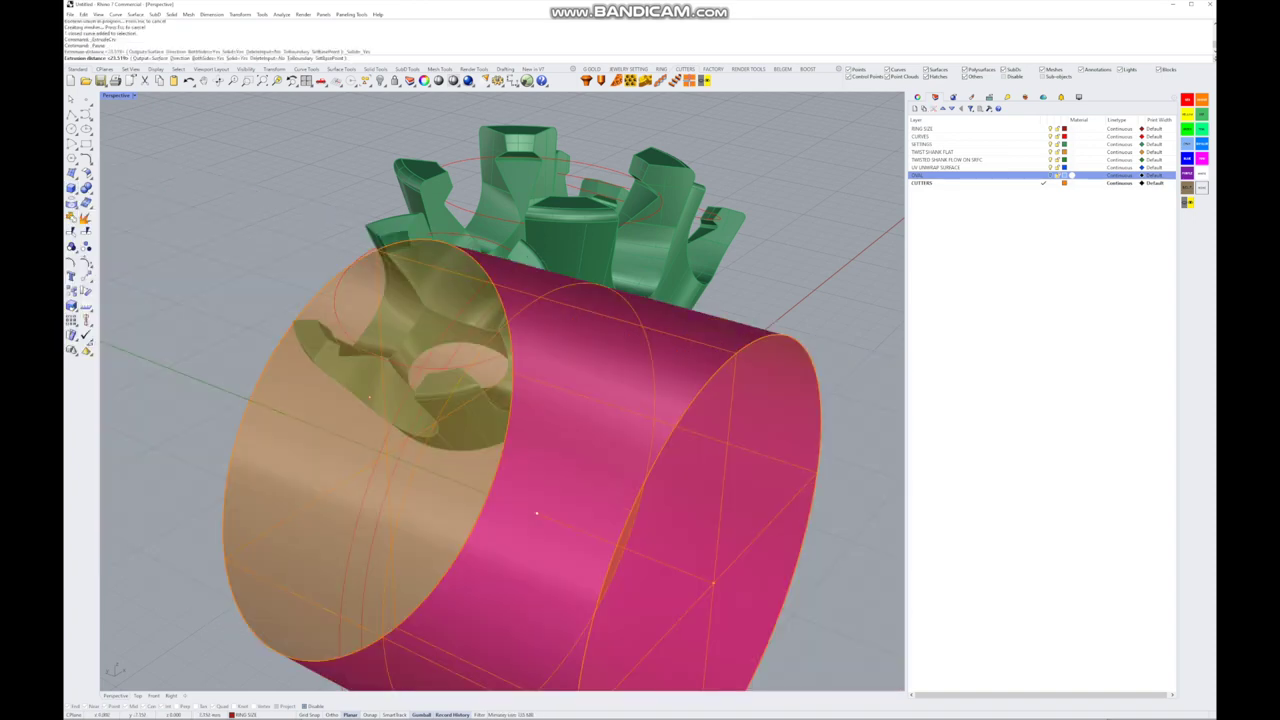
key("Return")
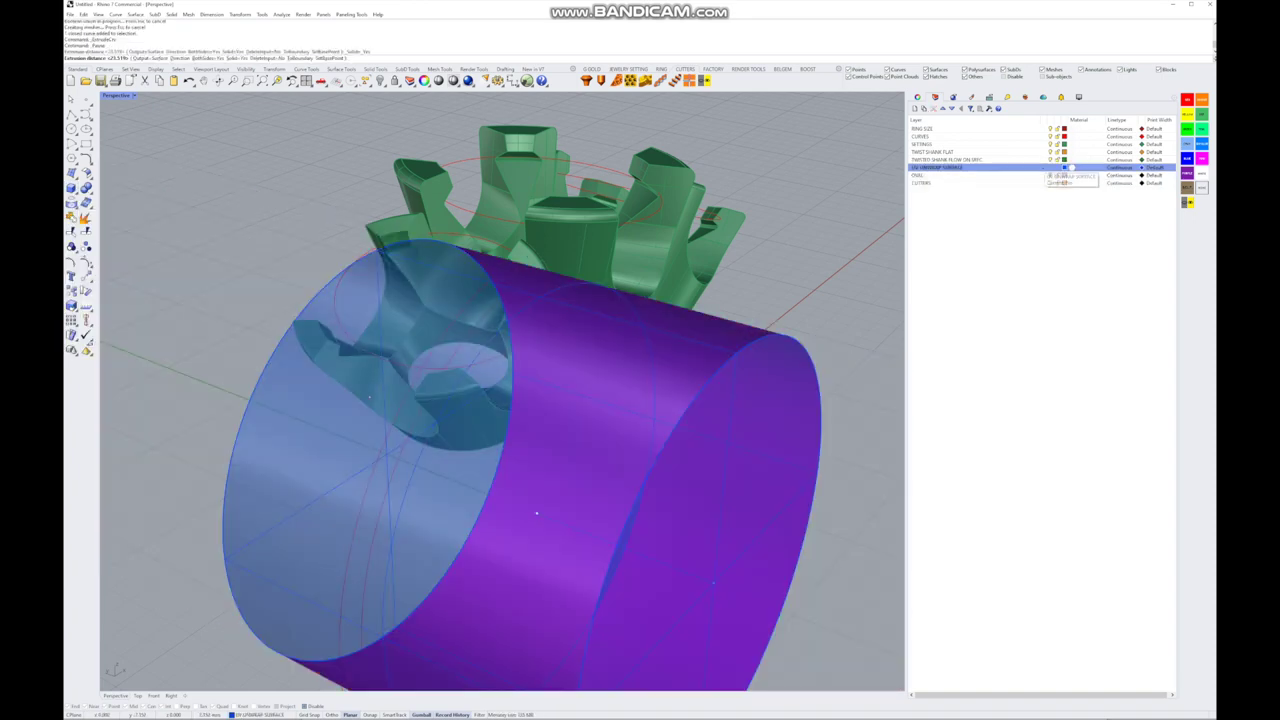
- Complete the two-sided extrusion as an open band with Solid set to No, then undo it
right_click_drag(536, 513, 533, 474)
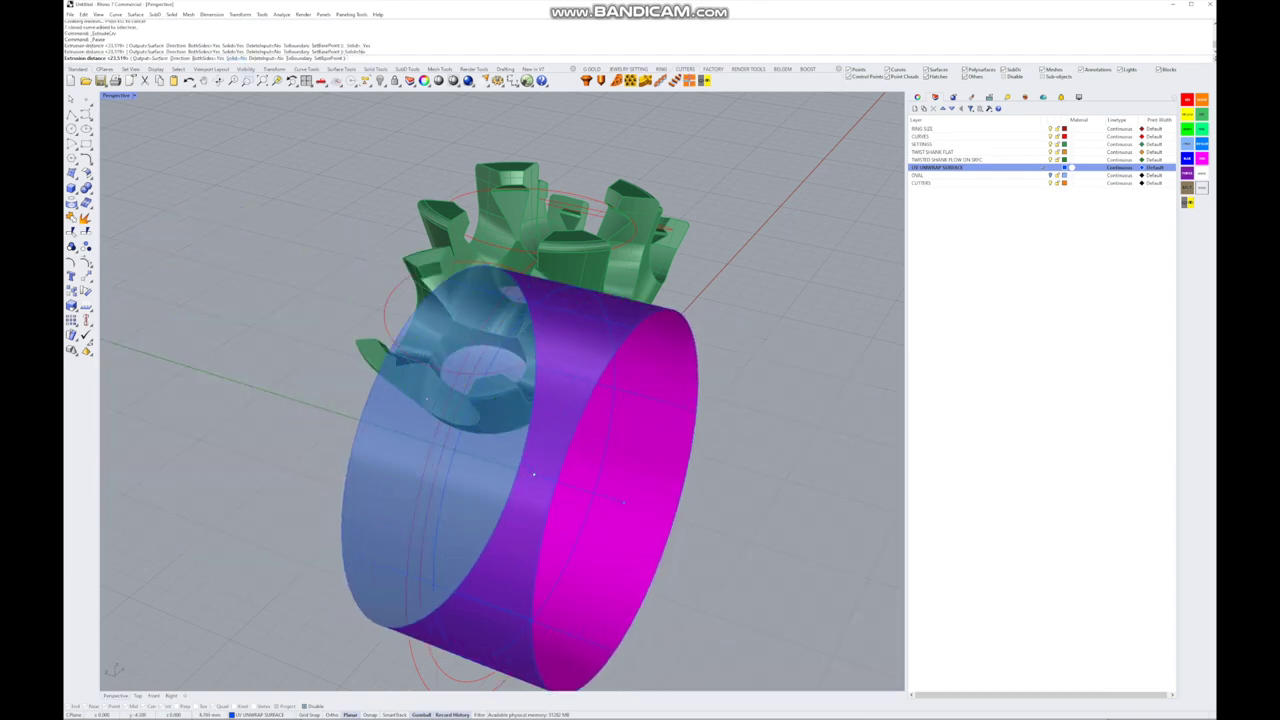
key("Return")
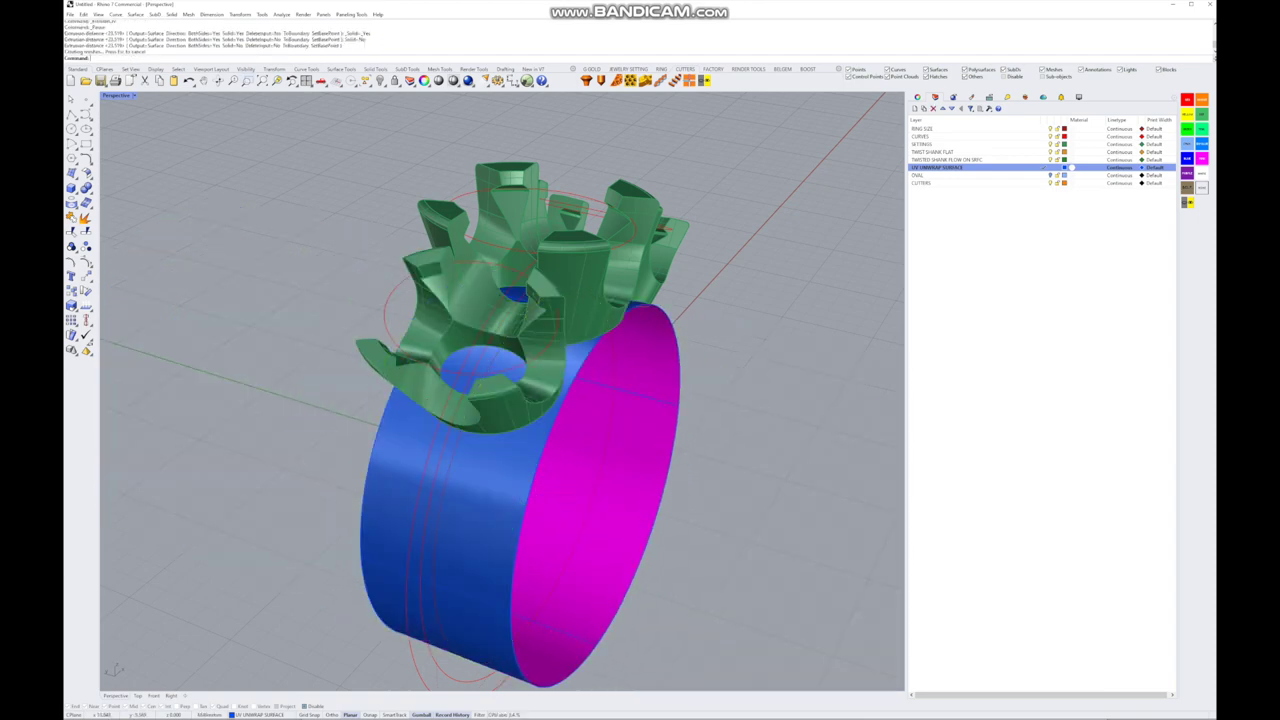
right_click_drag(535, 472, 522, 474)
left_click(522, 474)
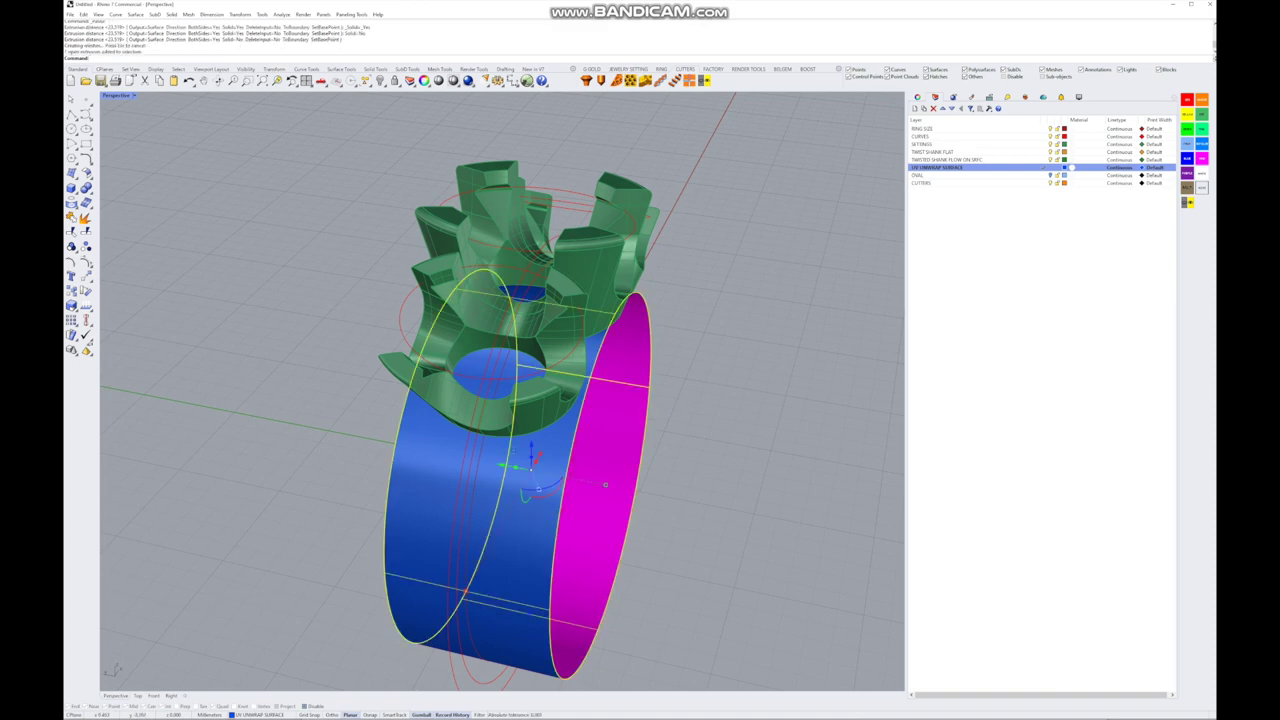
key("ctrl+z")
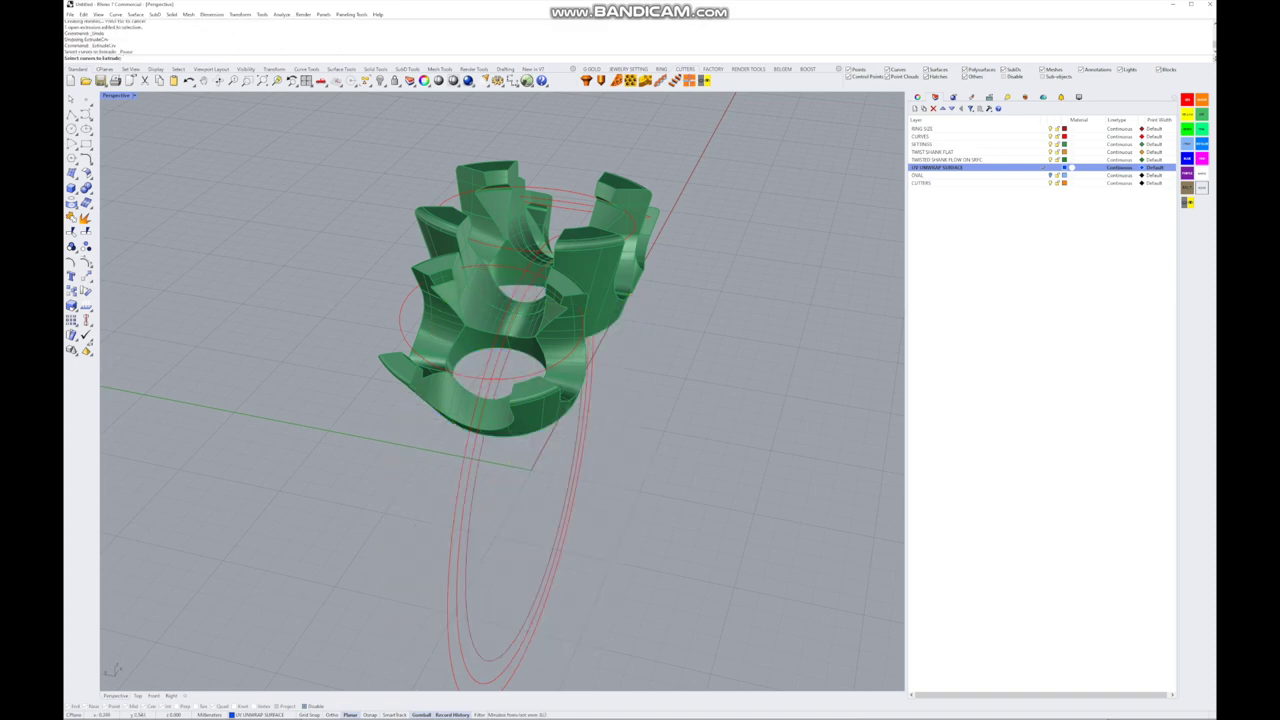
- Extrude the innermost ring-size circle to both sides as a capped solid cylinder slightly wider than the settings
left_click(530, 470)
key("Return")
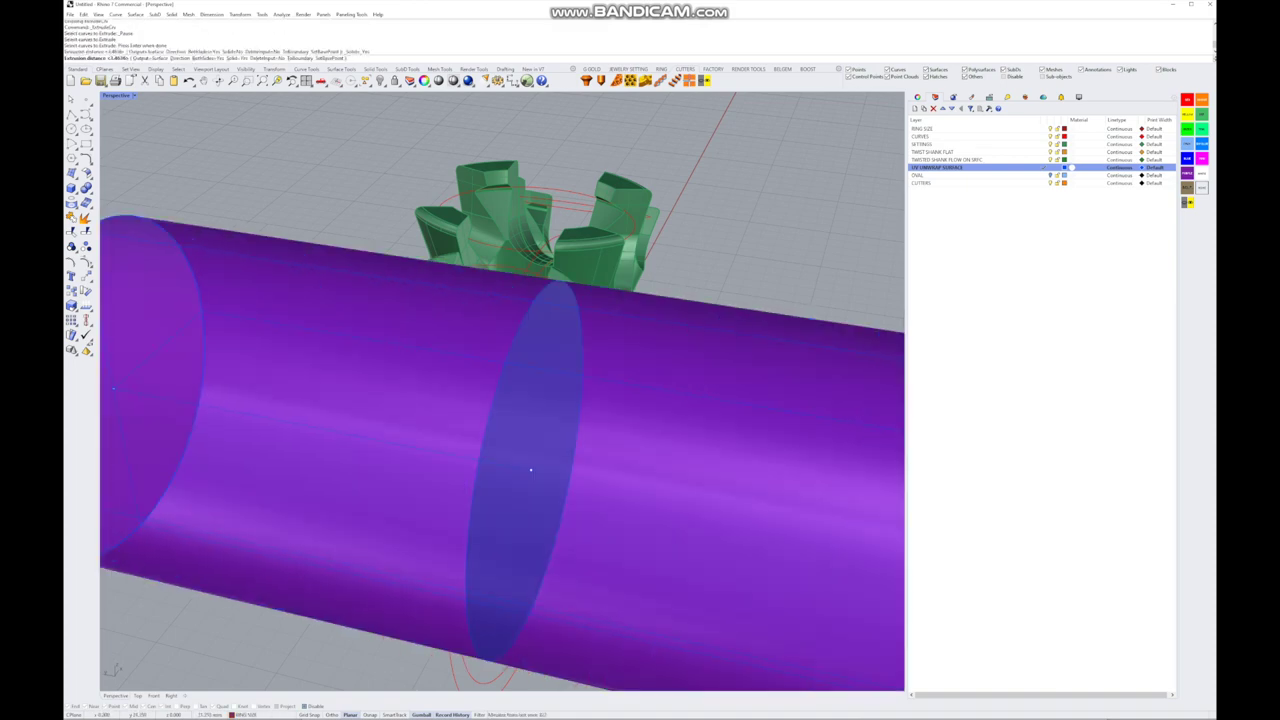
key("ctrl+m")
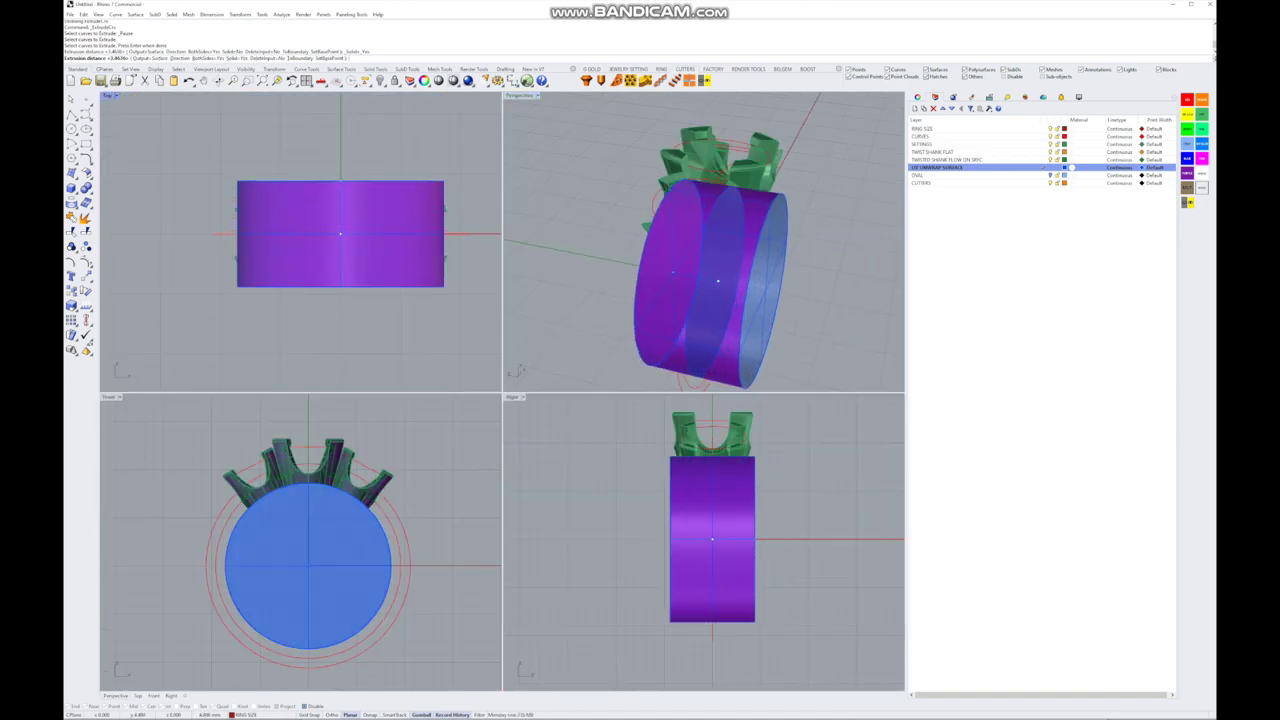
key("Return")
right_click_drag(700, 300, 790, 285)
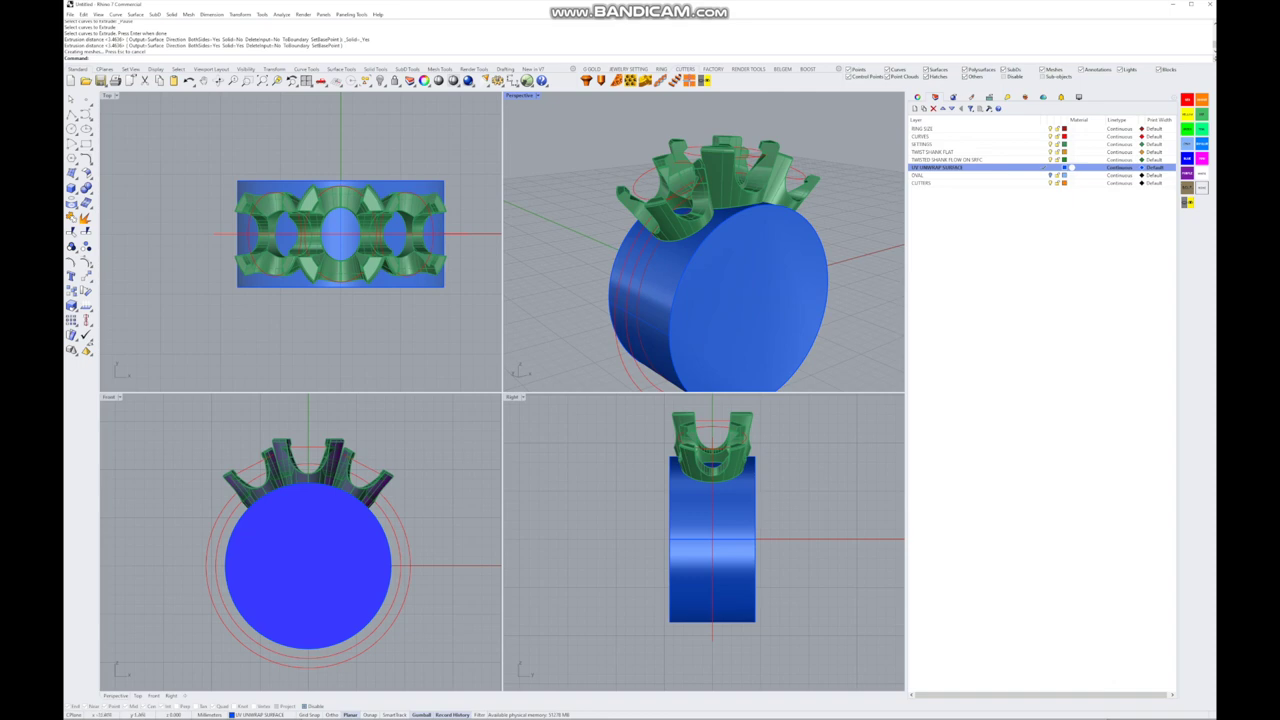
- Explode the capped blue cylinder and delete both of its flat end caps, leaving only the open band
left_click(308, 565)
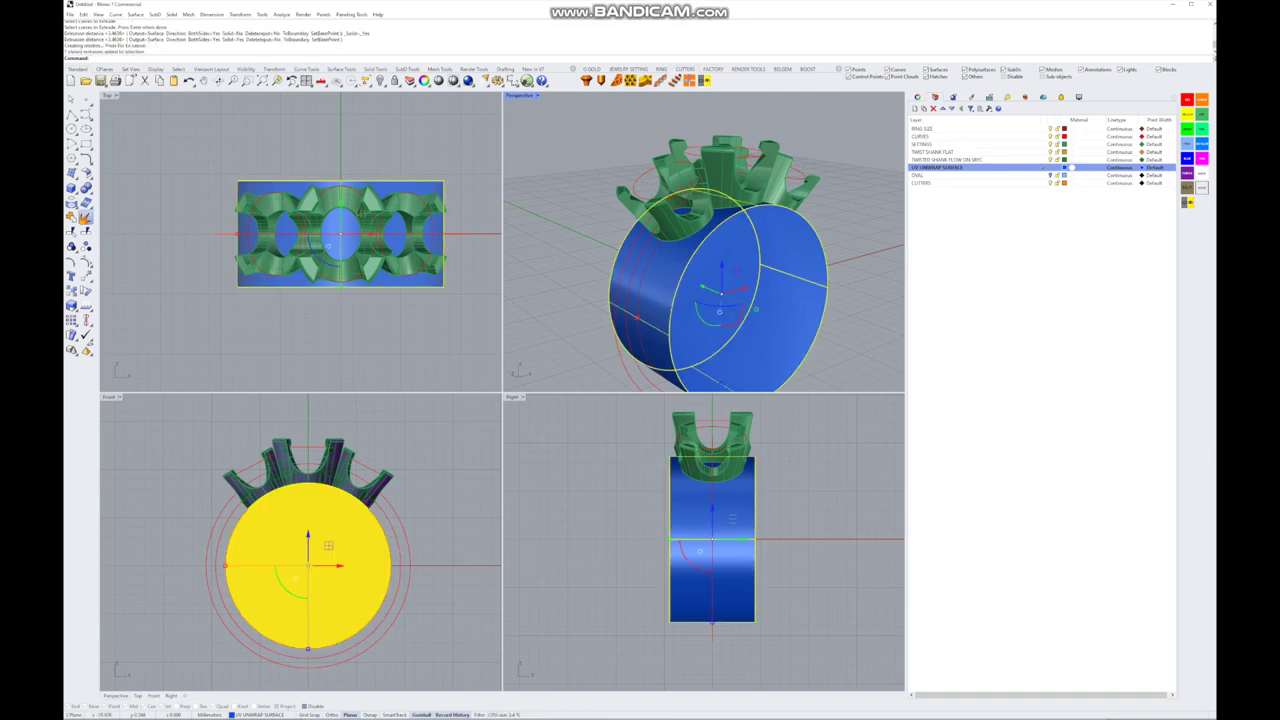
left_click(85, 216)
left_click(655, 381)
left_click(330, 510)
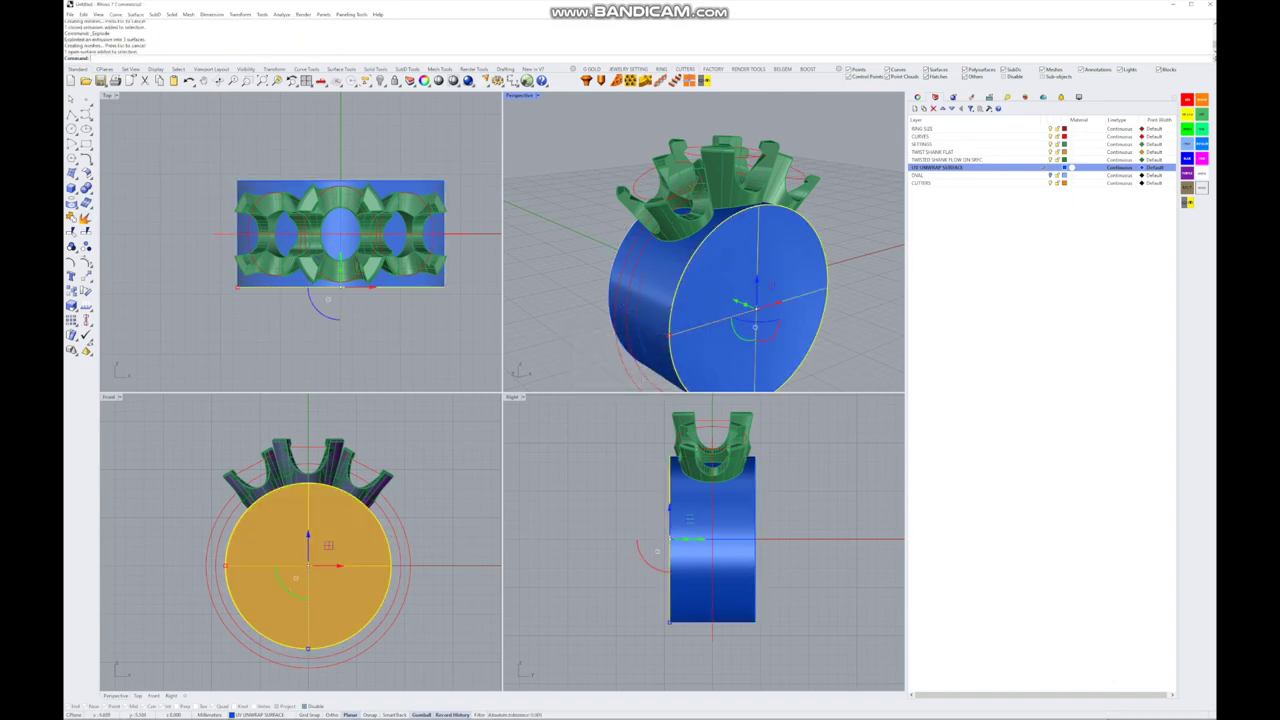
key("Delete")
left_click(330, 510)
key("Delete")
- Rotate the open band a quarter turn about its axis so its seam sits at the bottom of the ring
mouse_move(700, 300)
right_mouse_down()
mouse_move(730, 290)
mouse_move(690, 280)
right_mouse_up()
left_click(770, 330)
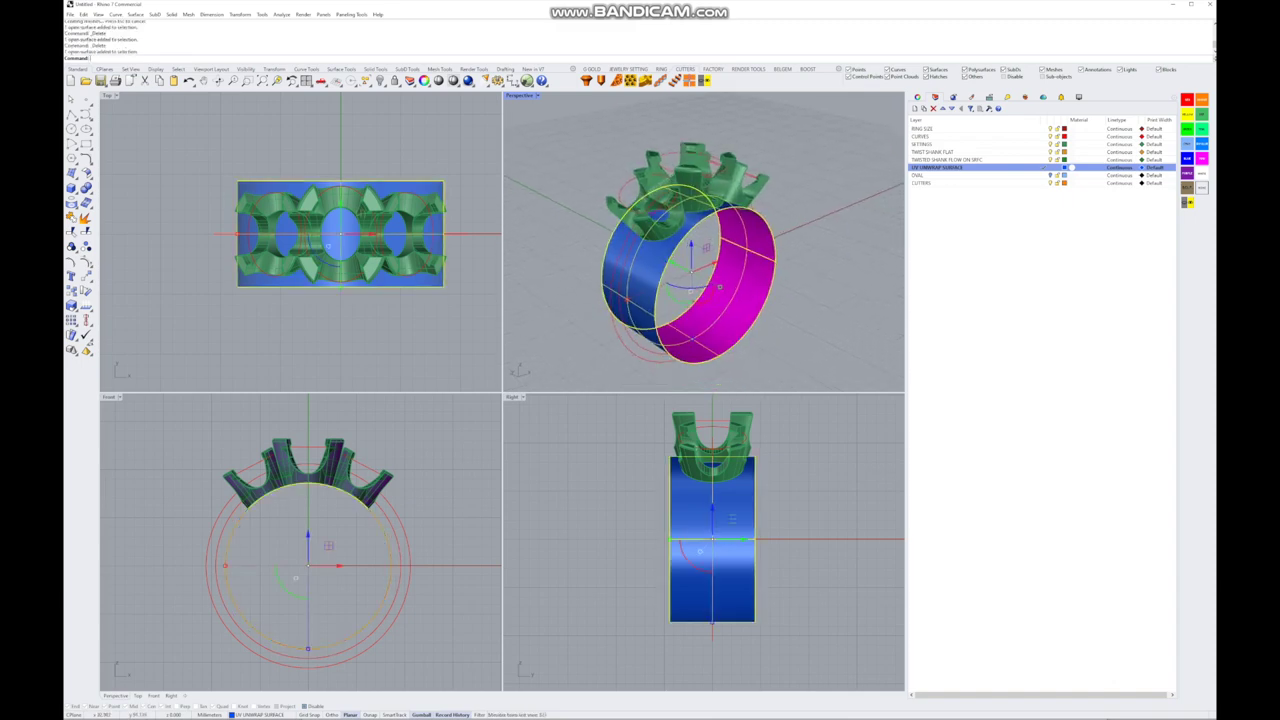
key("ctrl+m")
scroll(533, 481, "up", 5)
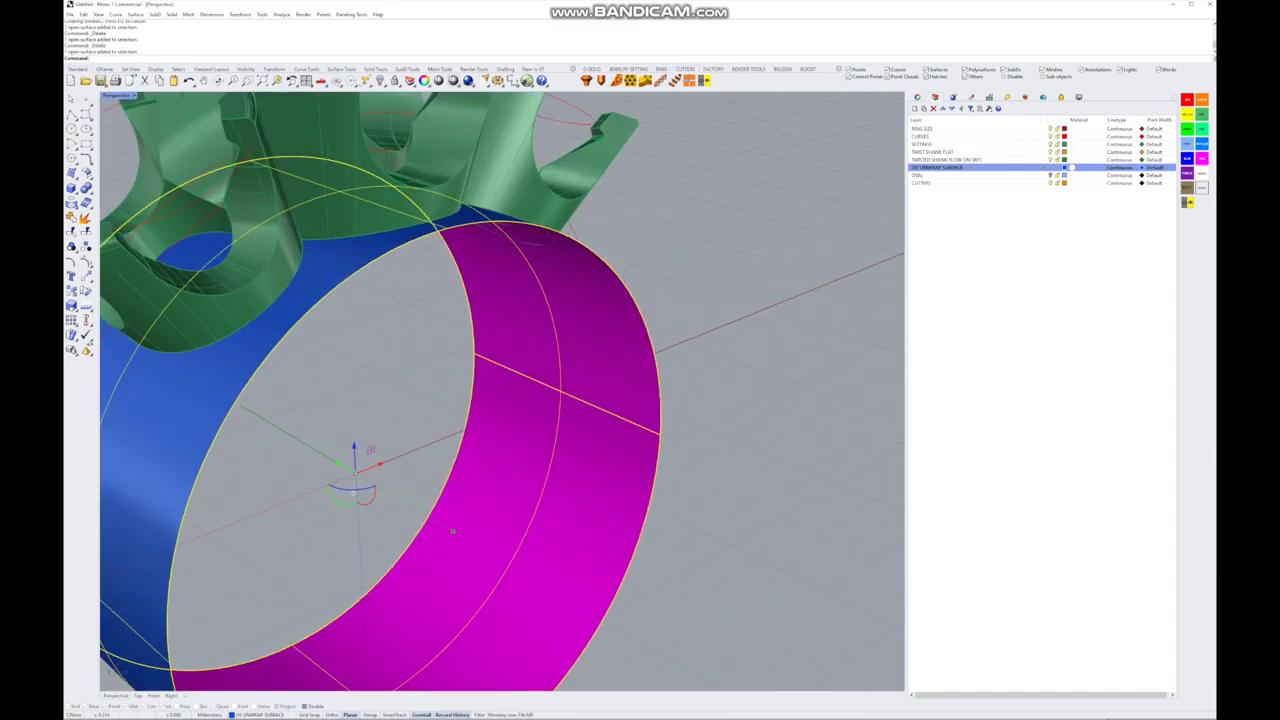
key("Escape")
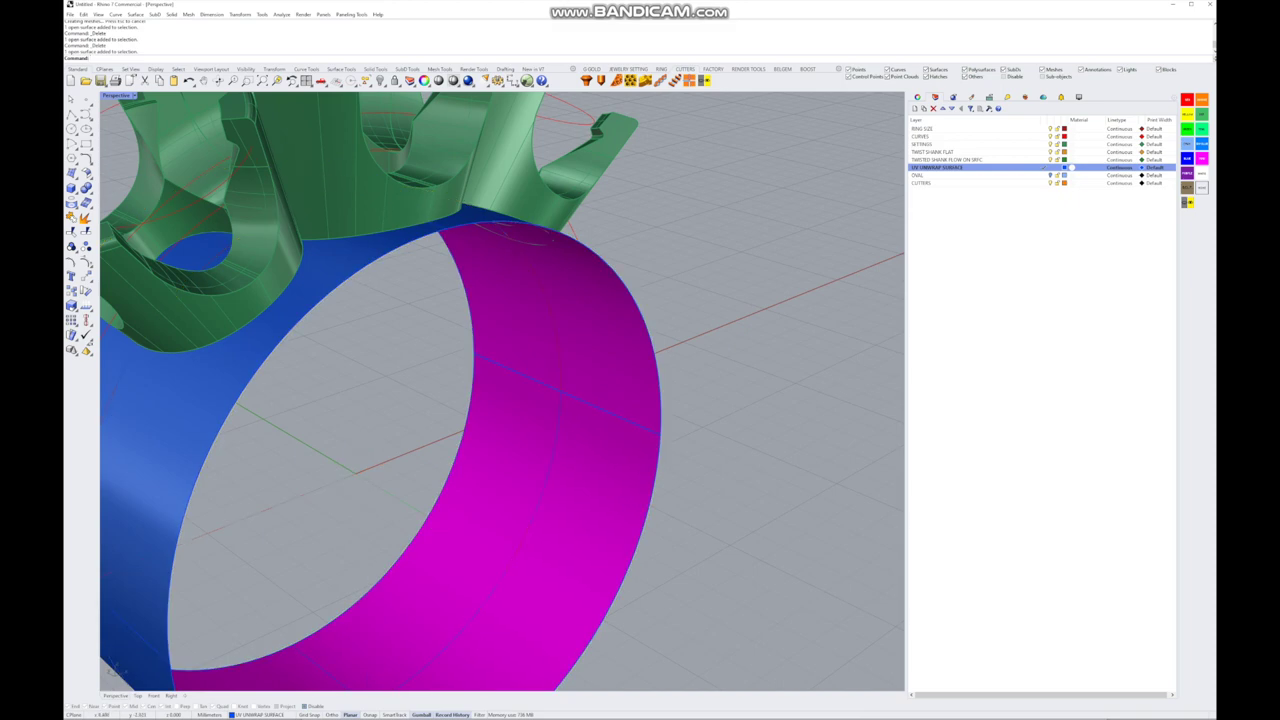
scroll(500, 390, "down", 3)
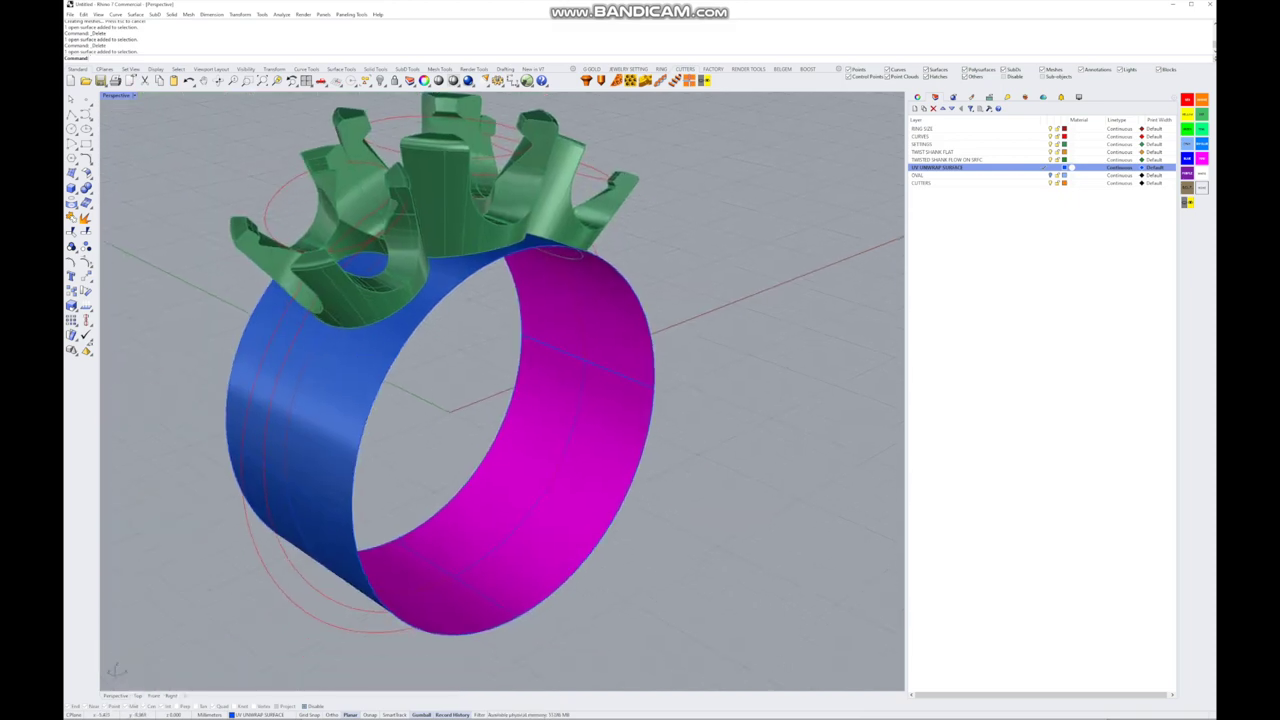
left_click(497, 472)
left_click(435, 462)
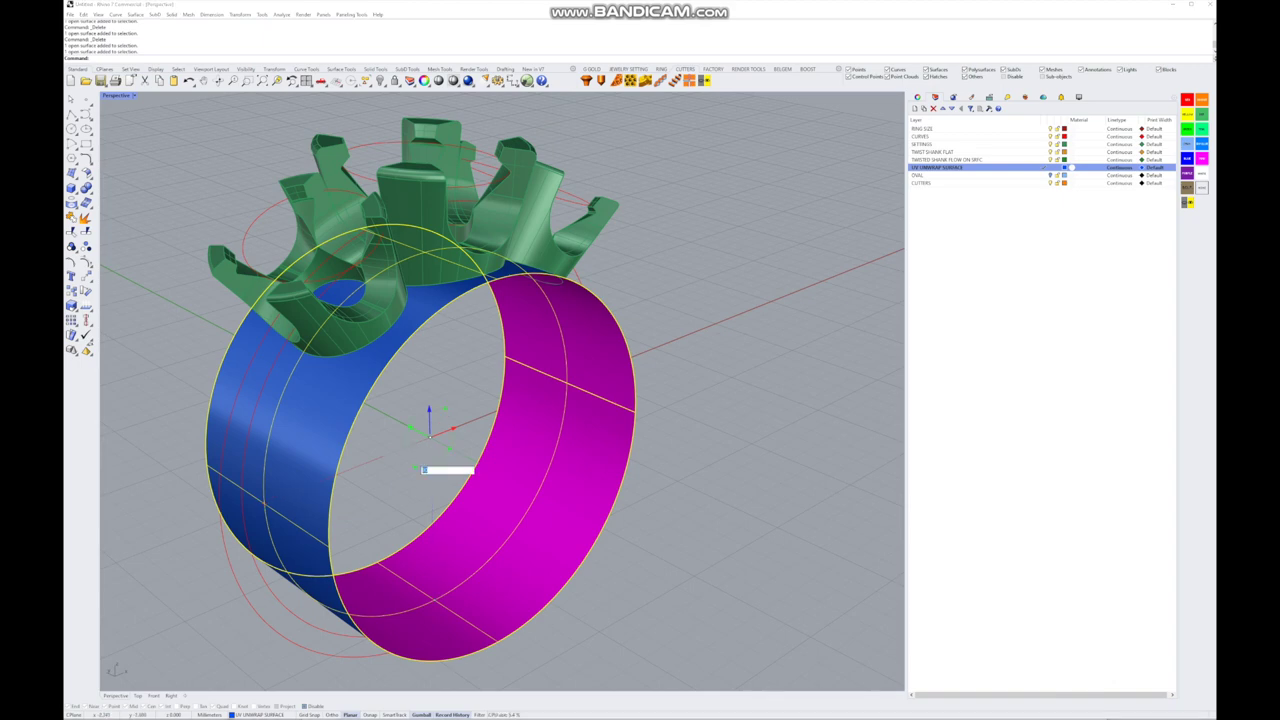
right_click_drag(445, 470, 480, 440)
scroll(443, 430, "up", 5)
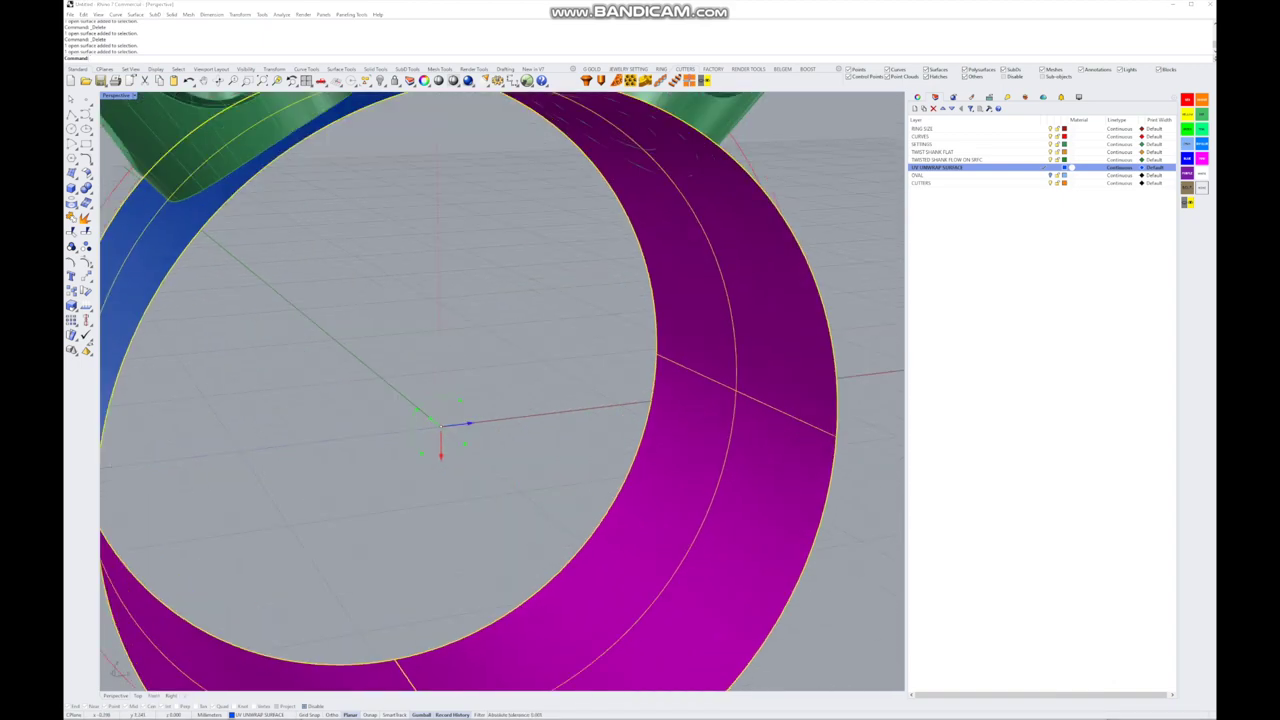
key("Return")
key("Escape")
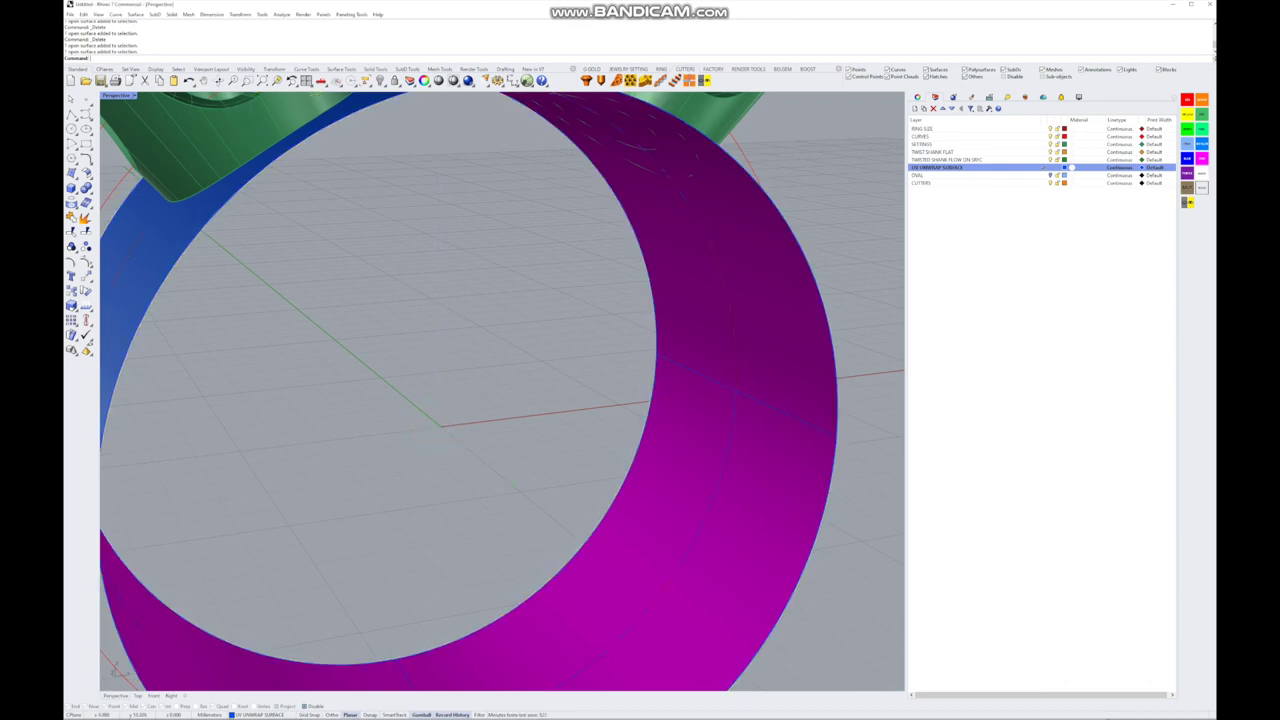
- Undo the stray gumball transform and examine the band's seam at the bottom of the ring up close
scroll(500, 390, "down", 3)
scroll(500, 390, "up", 6)
left_click(450, 560)
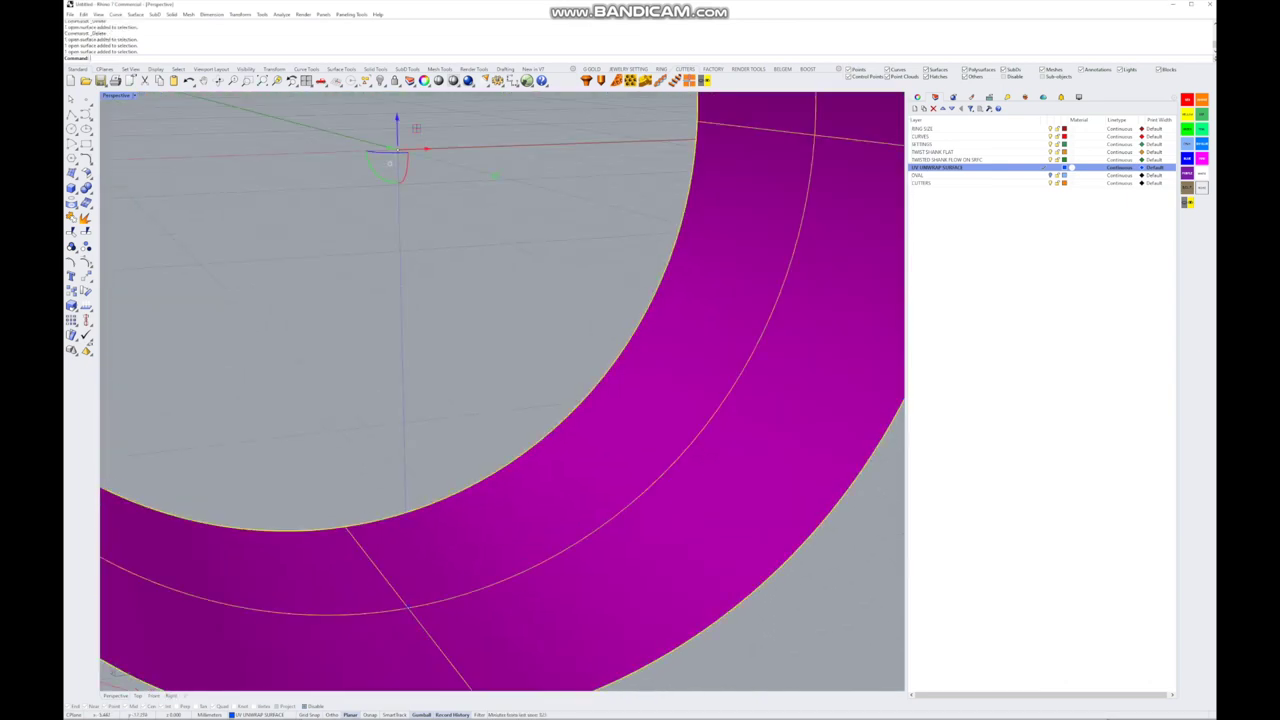
scroll(500, 390, "down", 3)
right_click_drag(500, 390, 500, 300)
scroll(500, 390, "up", 2)
right_click_drag(500, 390, 680, 385)
key("Escape")
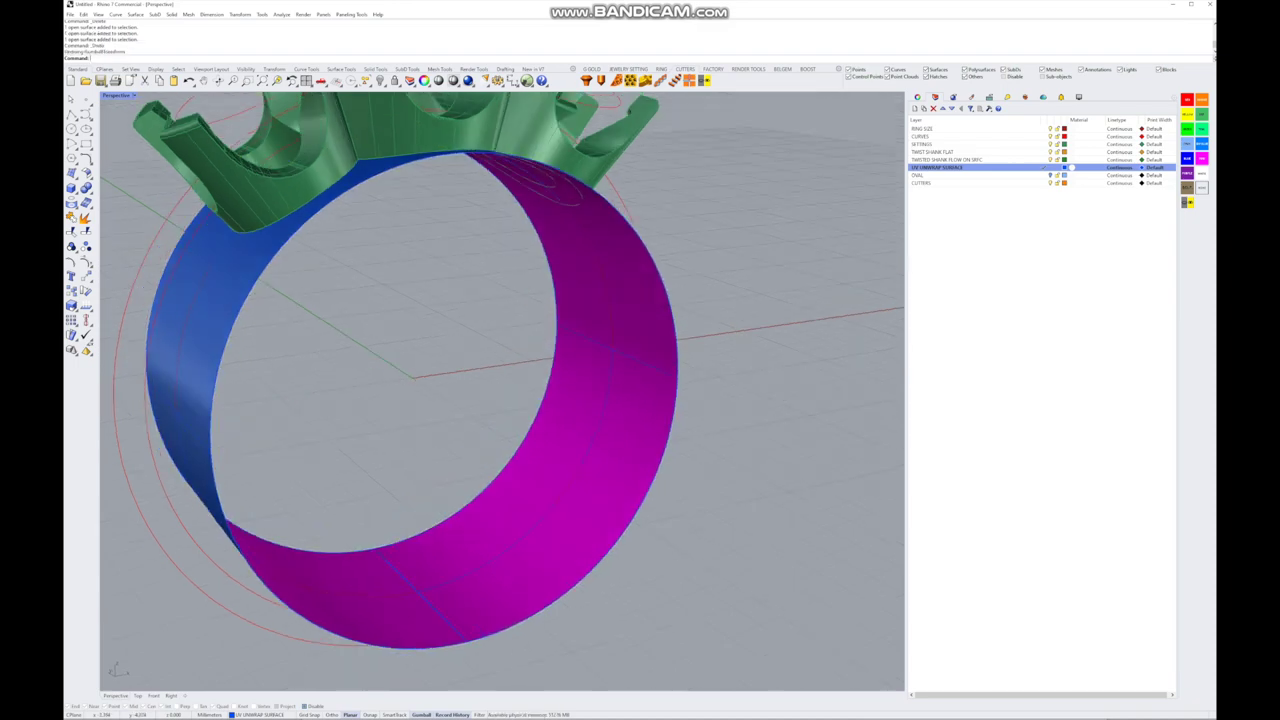
key("ctrl+z")
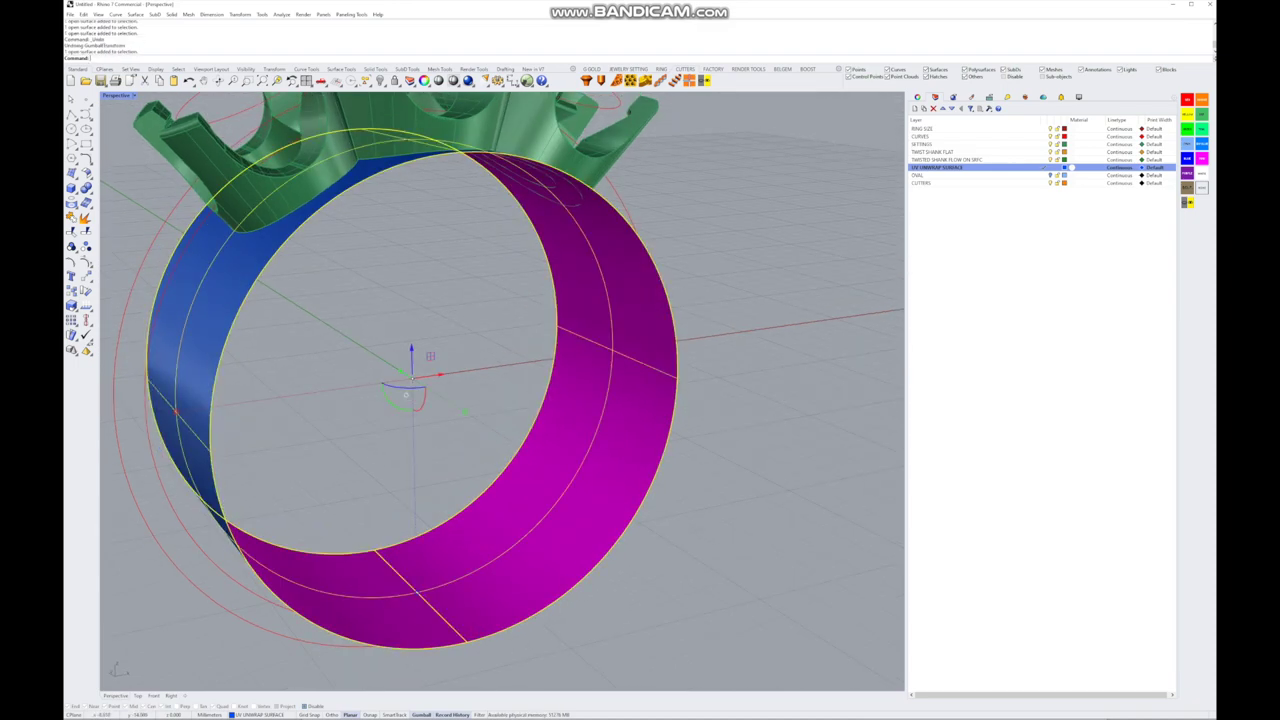
scroll(440, 600, "up", 3)
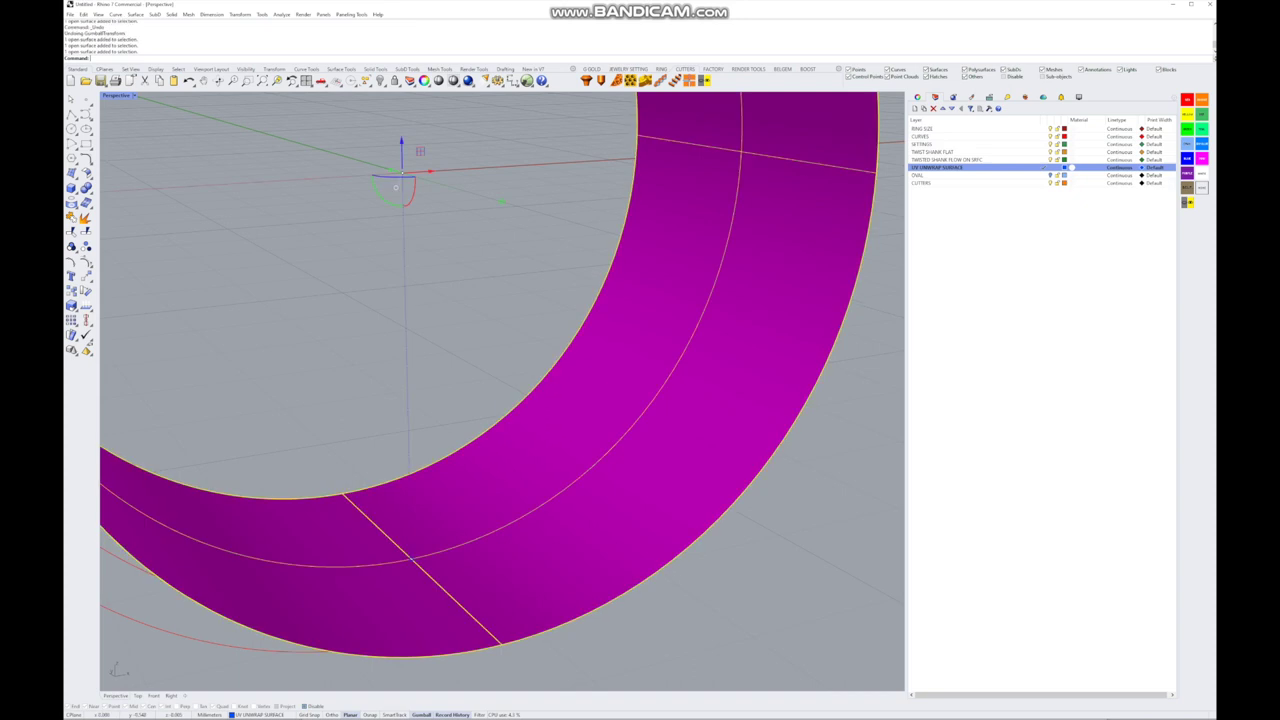
scroll(500, 390, "down", 5)
key("Escape")
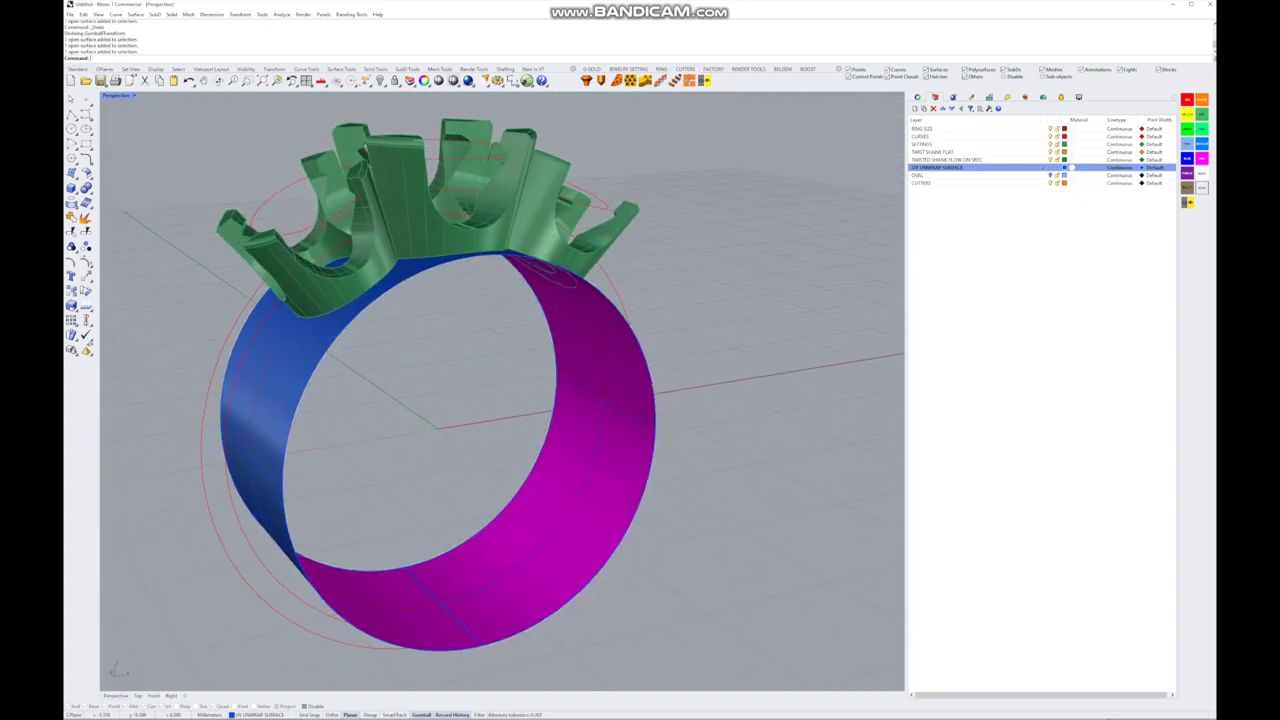
- Create UV curves from the open band to lay out its unwrapped rectangular outline on the construction plane
key("ctrl+z")
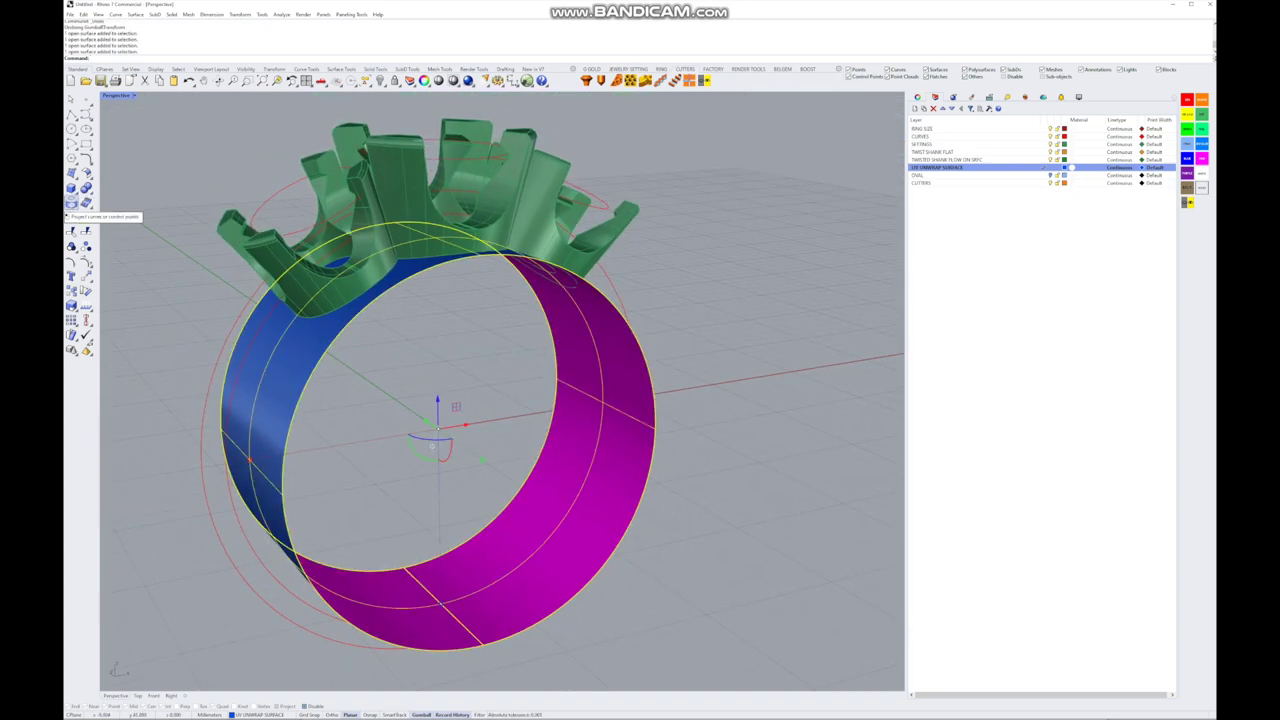
left_click(72, 203)
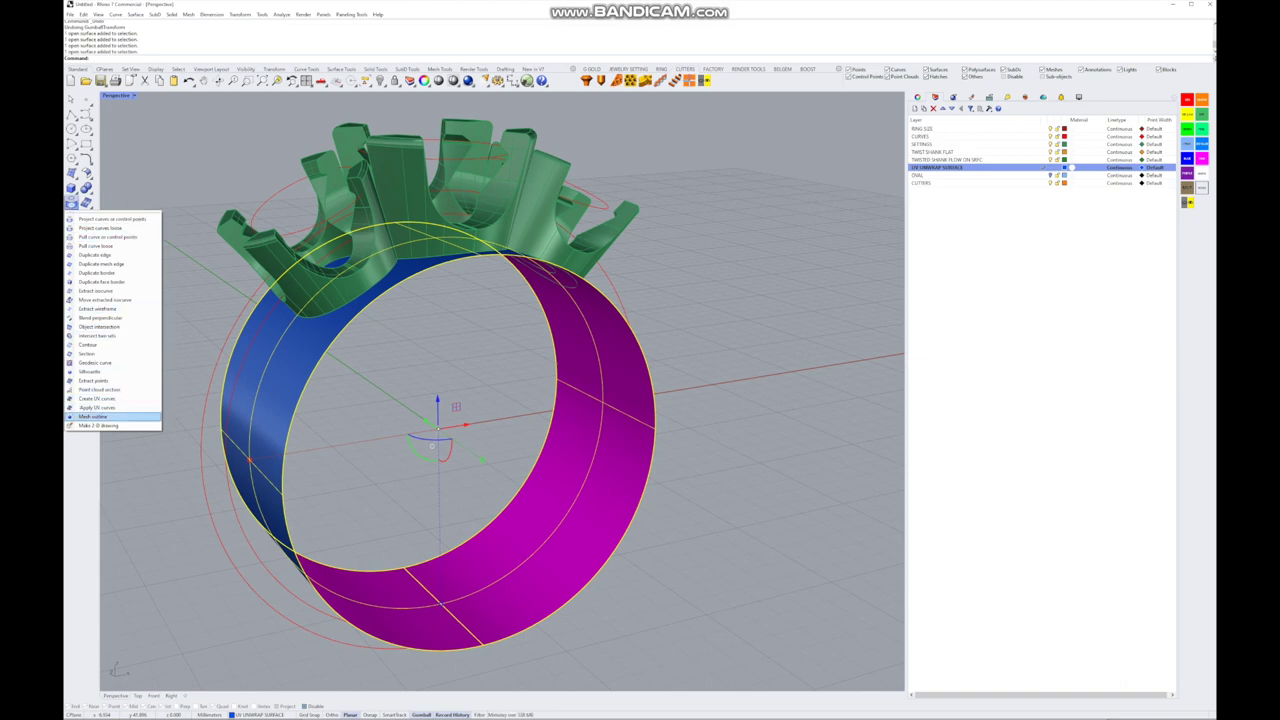
left_click(97, 398)
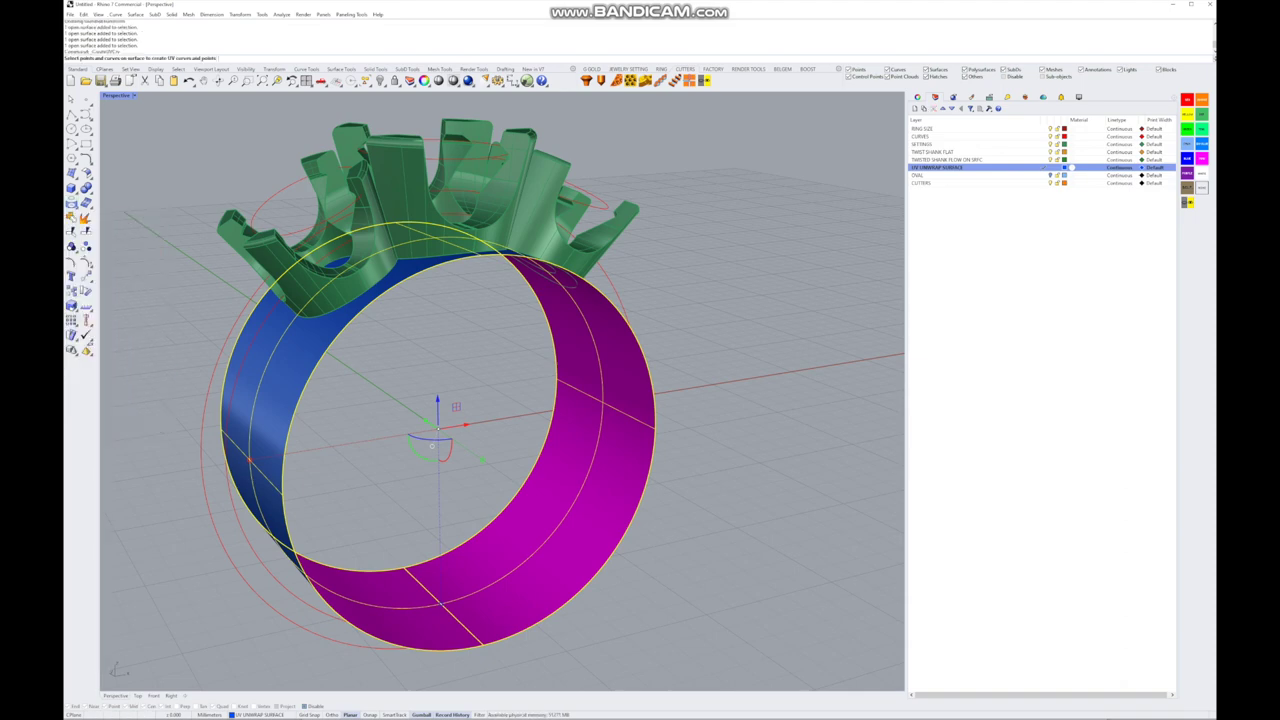
key("Return")
scroll(437, 440, "down", 3)
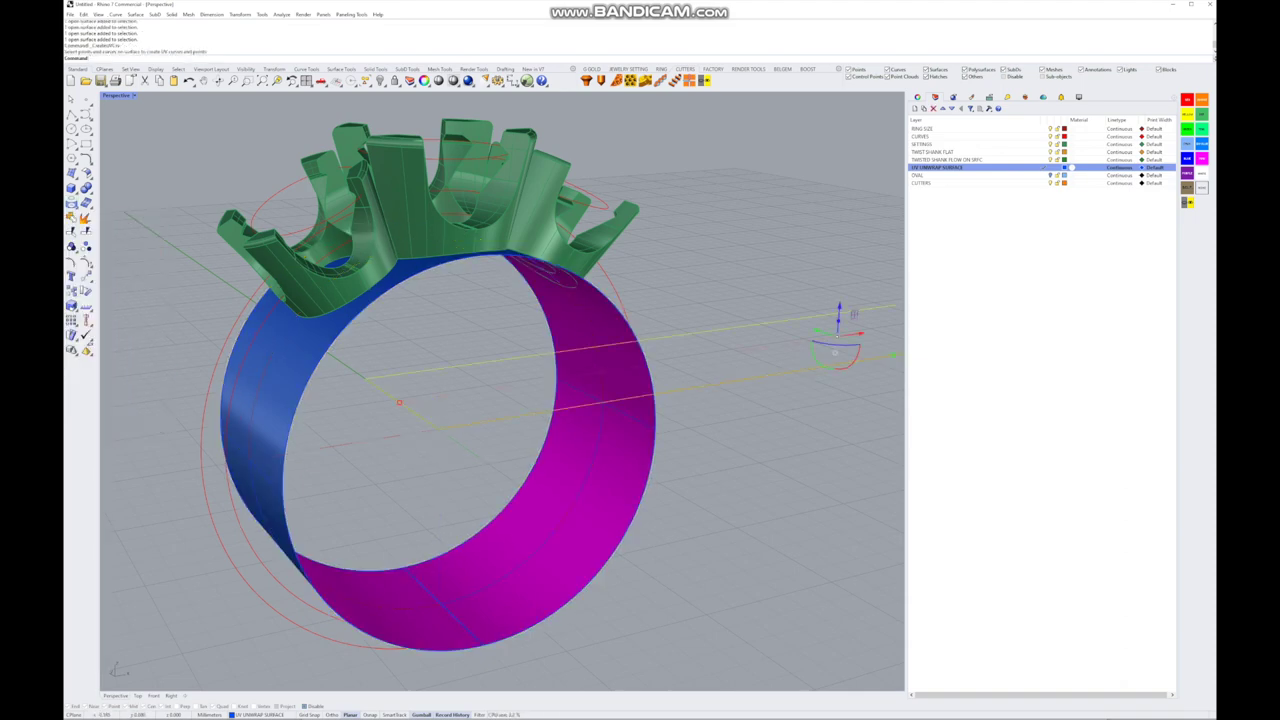
- Fill the unwrapped rectangular outline with a surface from planar curves
right_click_drag(500, 450, 620, 460)
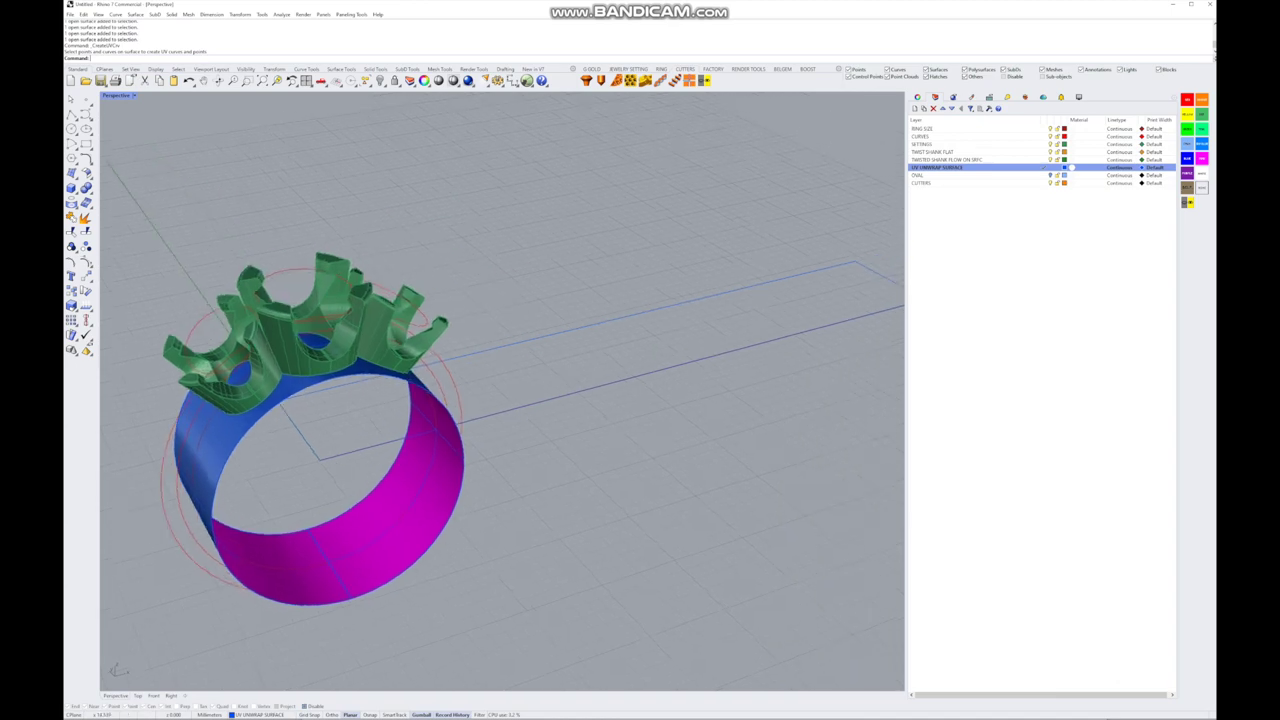
left_click(297, 428)
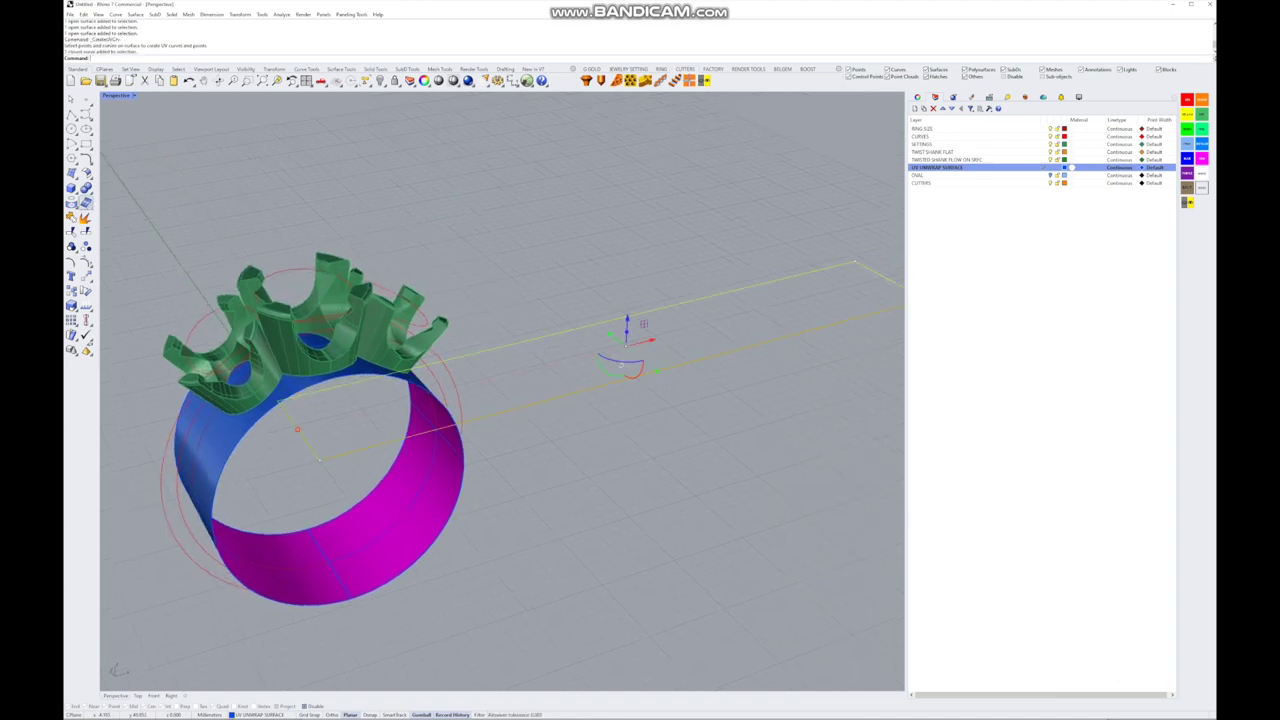
left_click(72, 173)
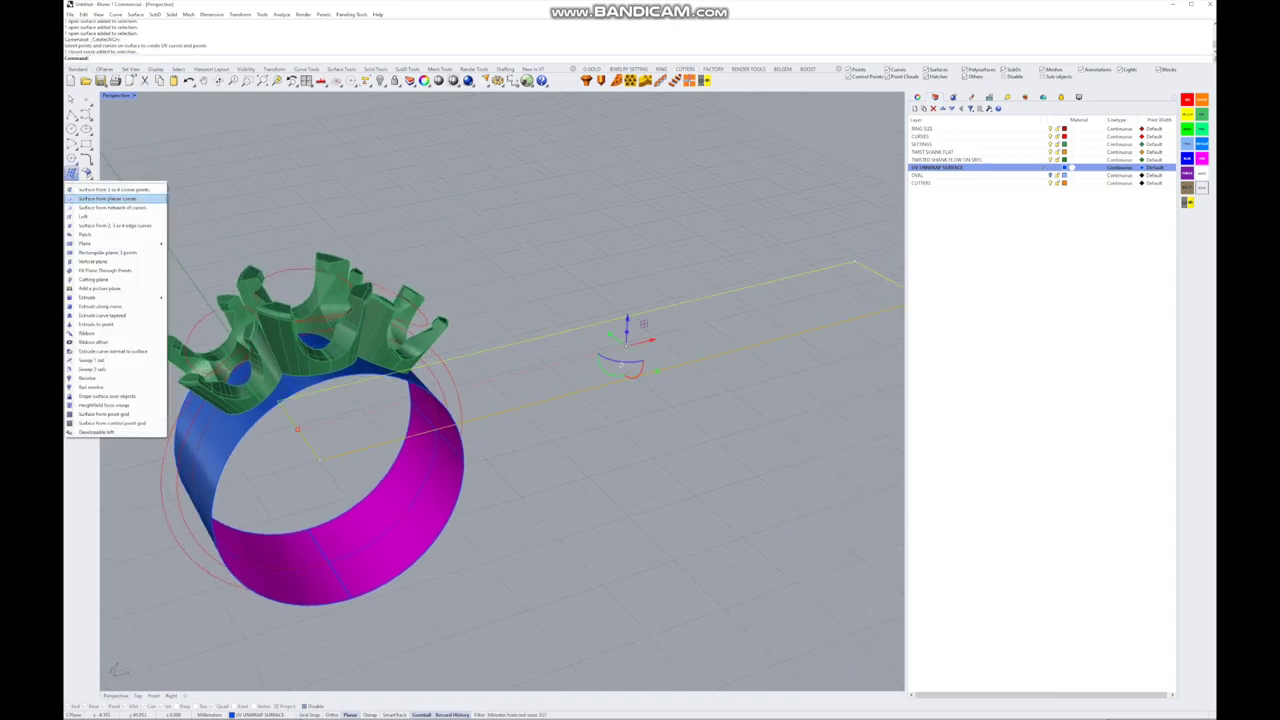
left_click(107, 198)
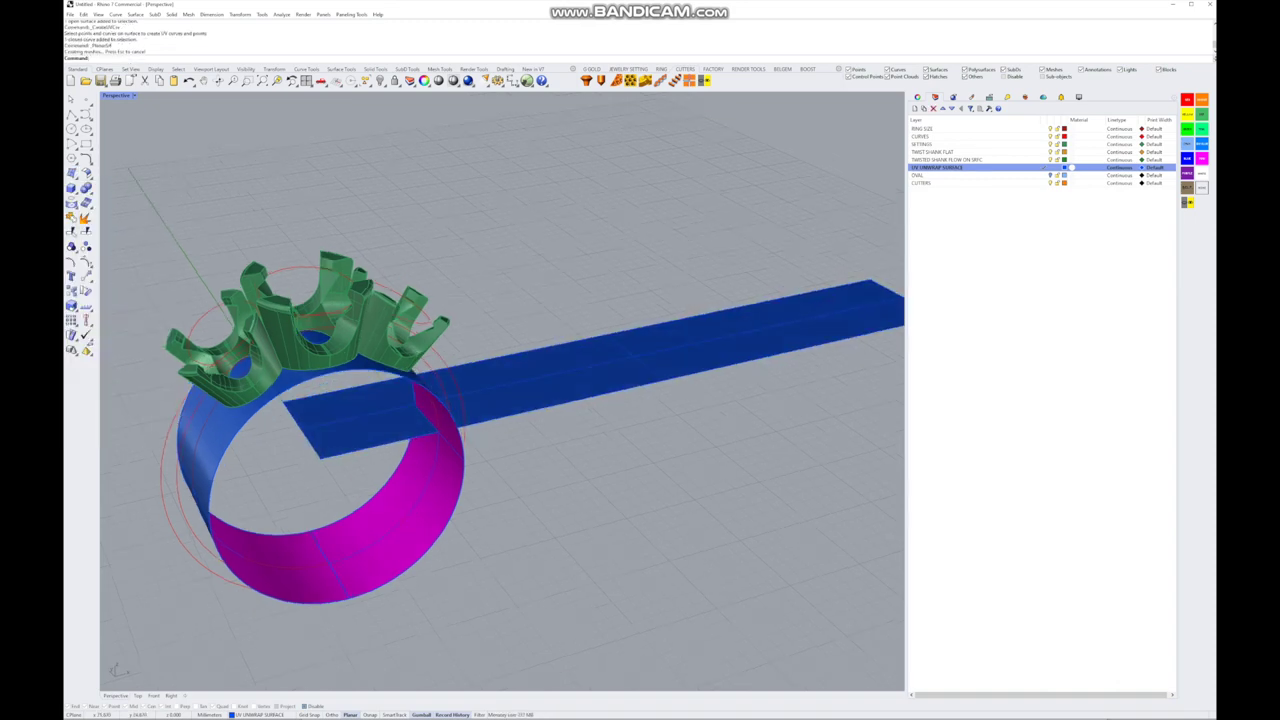
- Show the gemstone layer and flow a copy of the three gems and joined head from the ring band onto the flat strip
left_click(1050, 175)
left_click(217, 340)
left_click(310, 295)
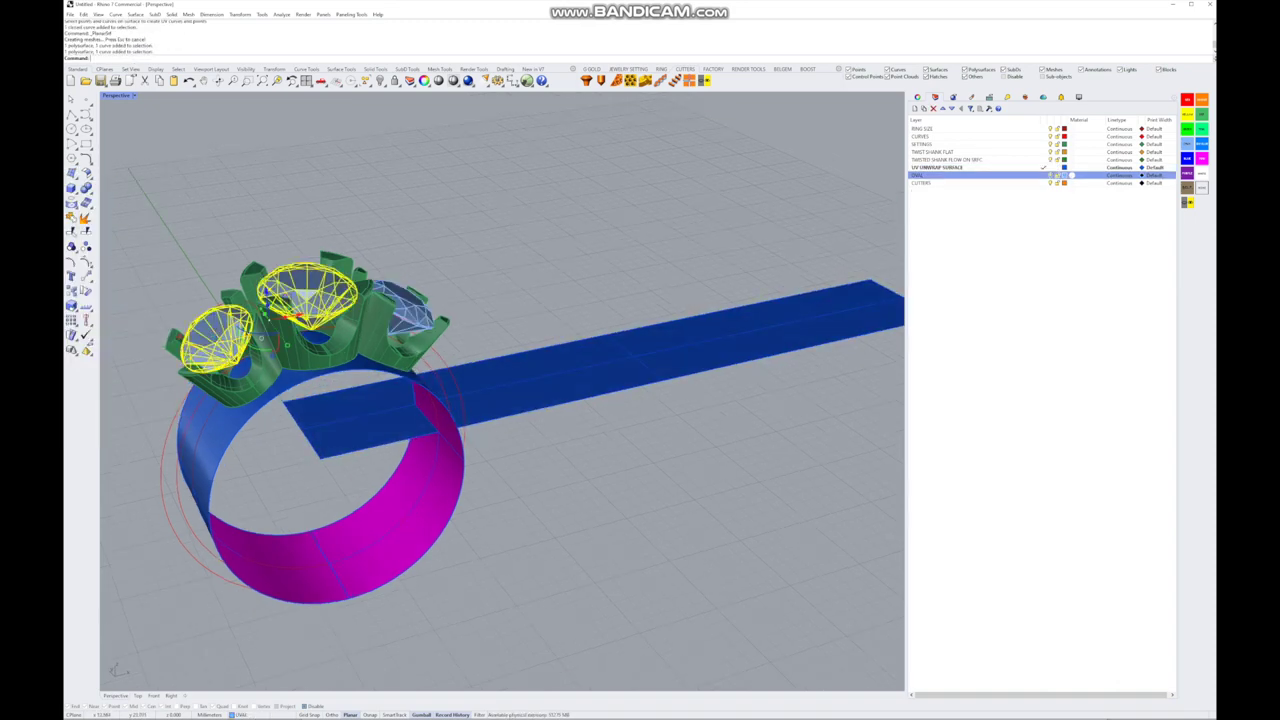
left_click(400, 310)
left_click(313, 345)
scroll(500, 400, "up", 2)
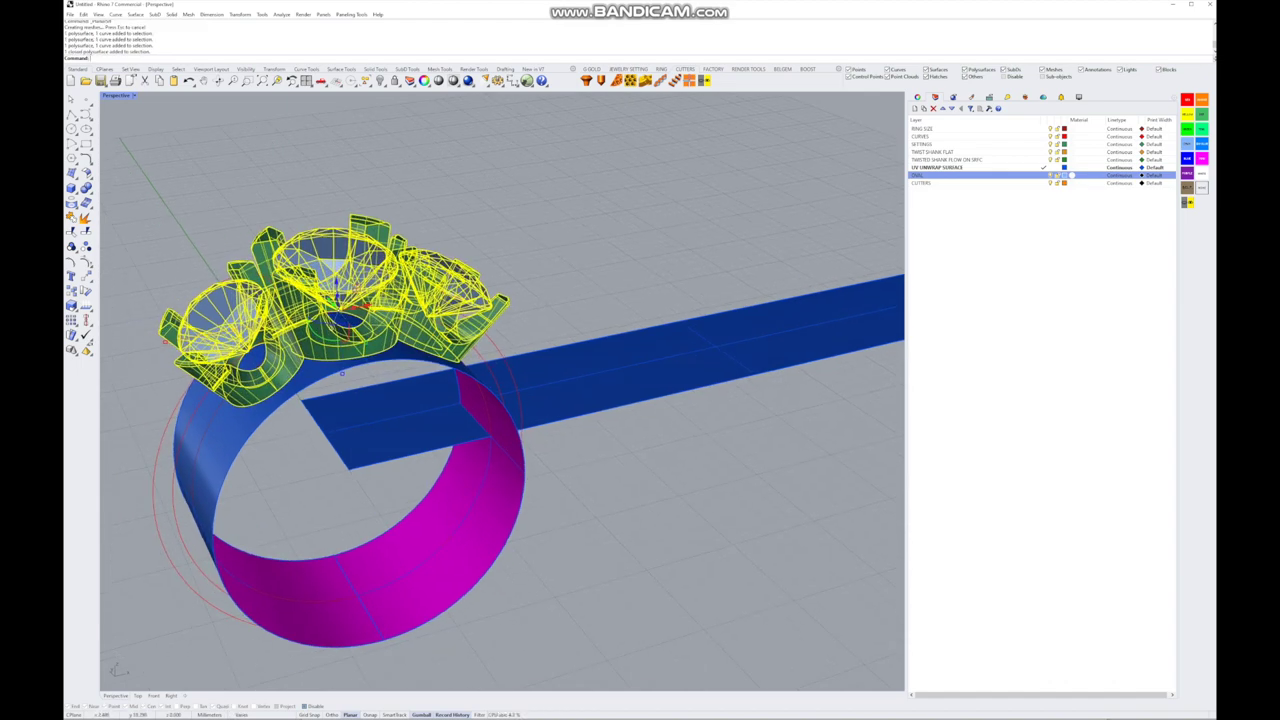
scroll(500, 390, "up", 3)
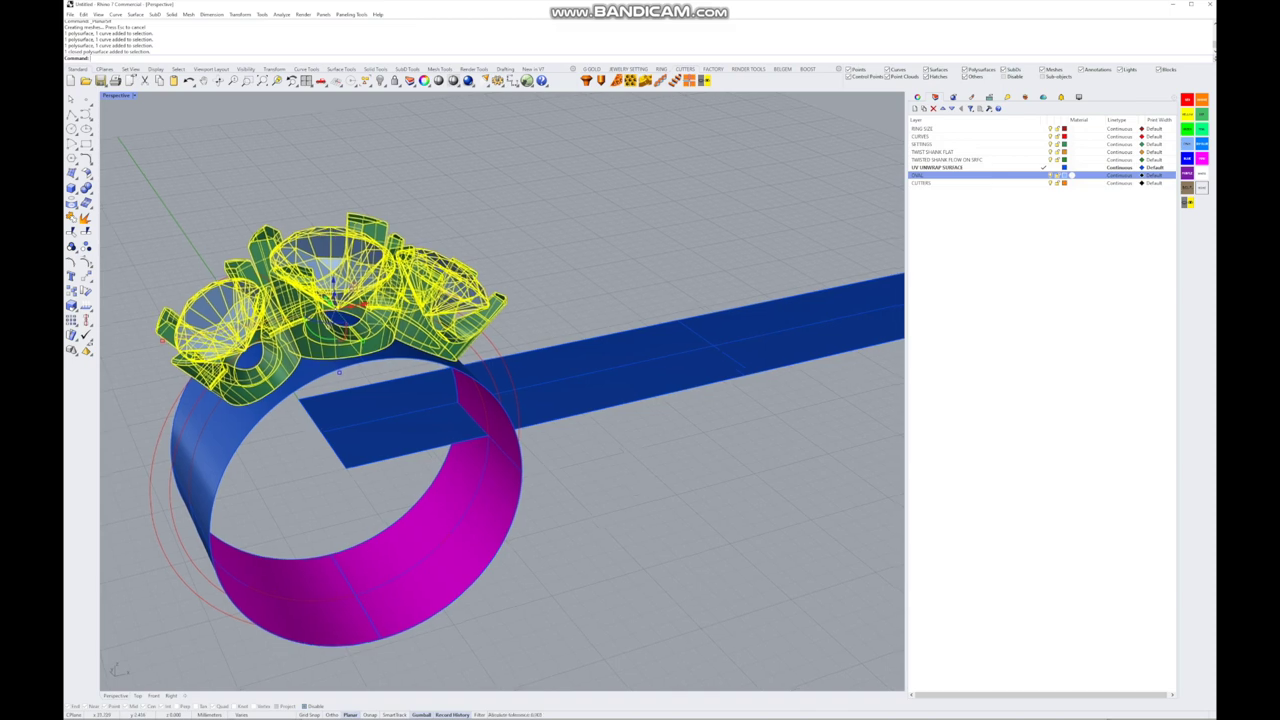
scroll(500, 390, "down", 5)
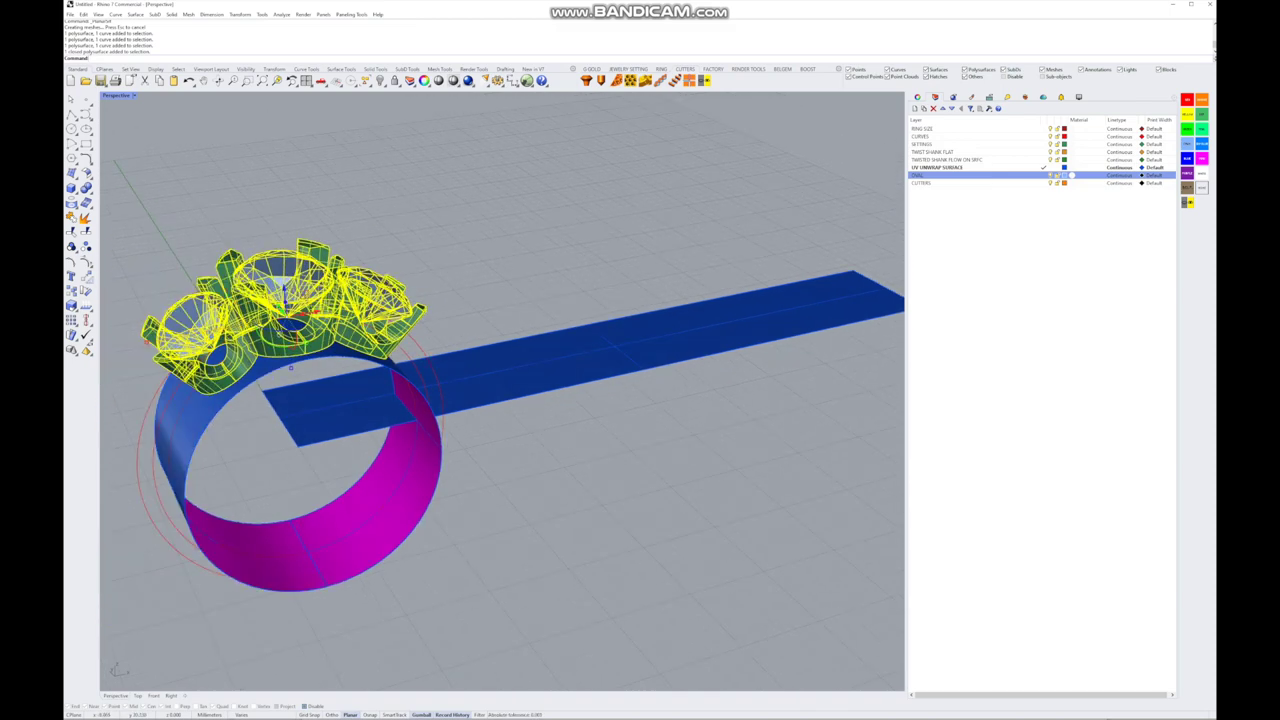
left_click(86, 278)
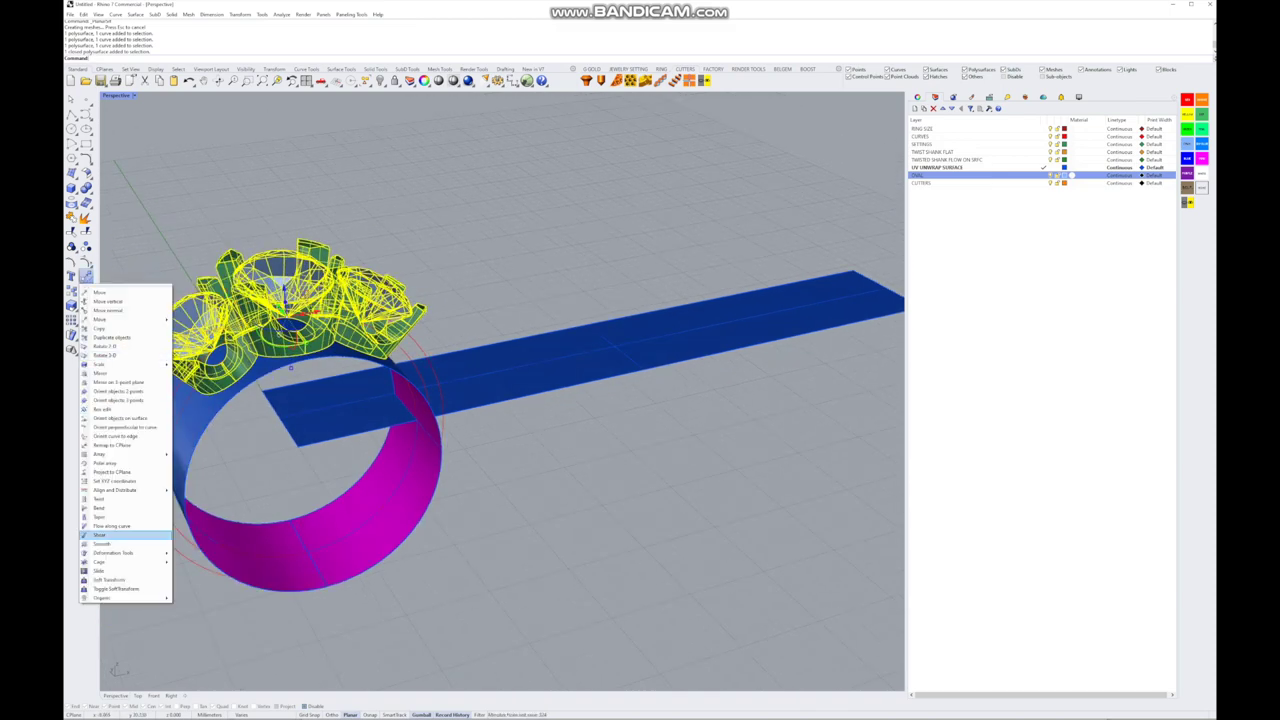
mouse_move(113, 552)
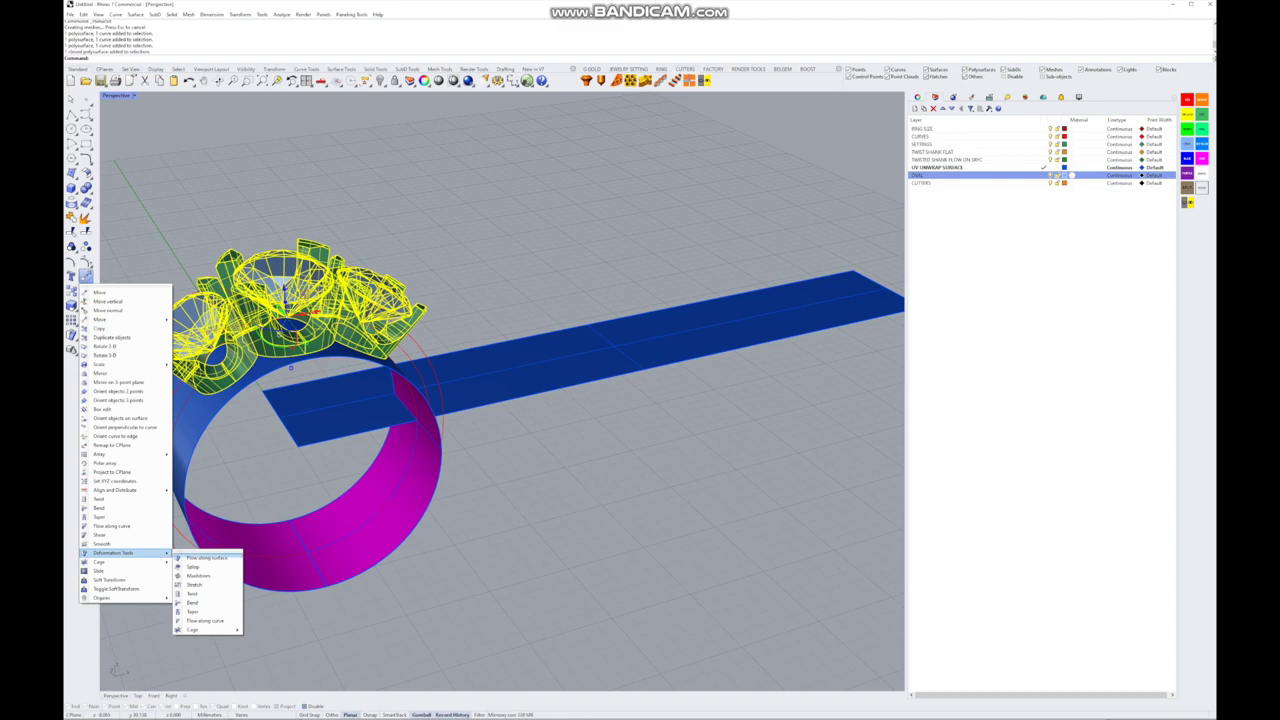
left_click(205, 557)
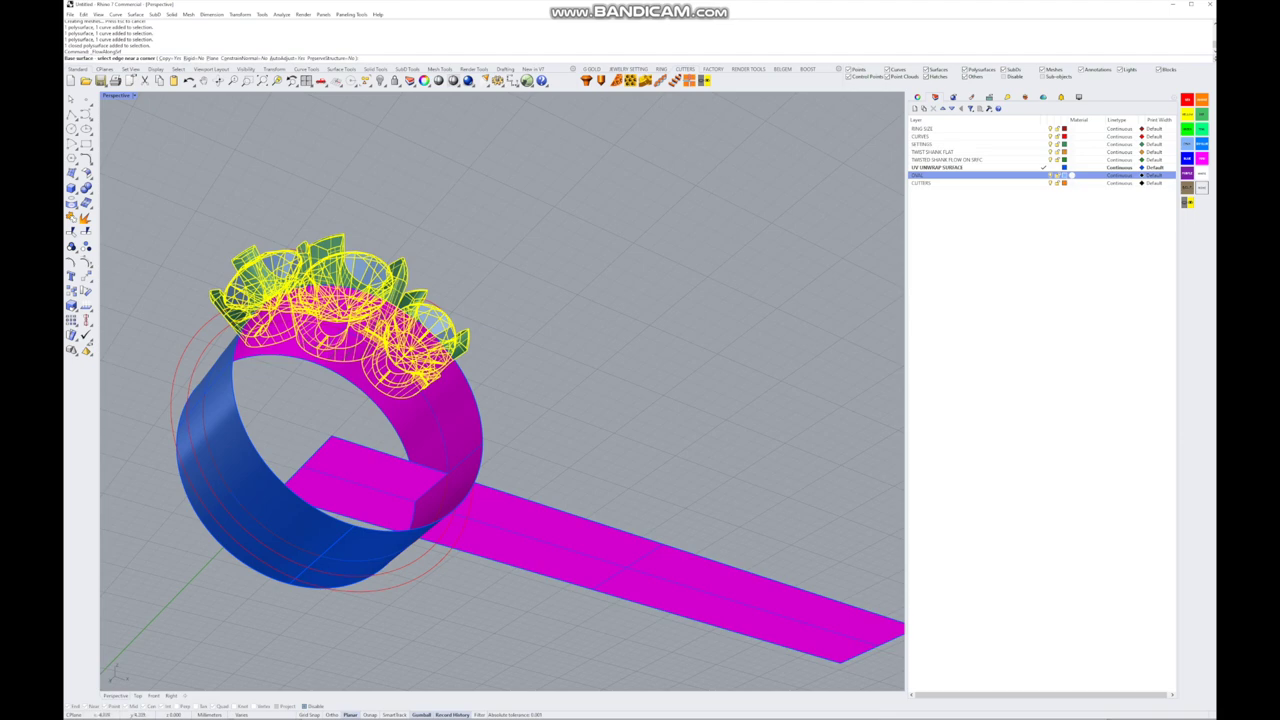
scroll(315, 552, "up", 2)
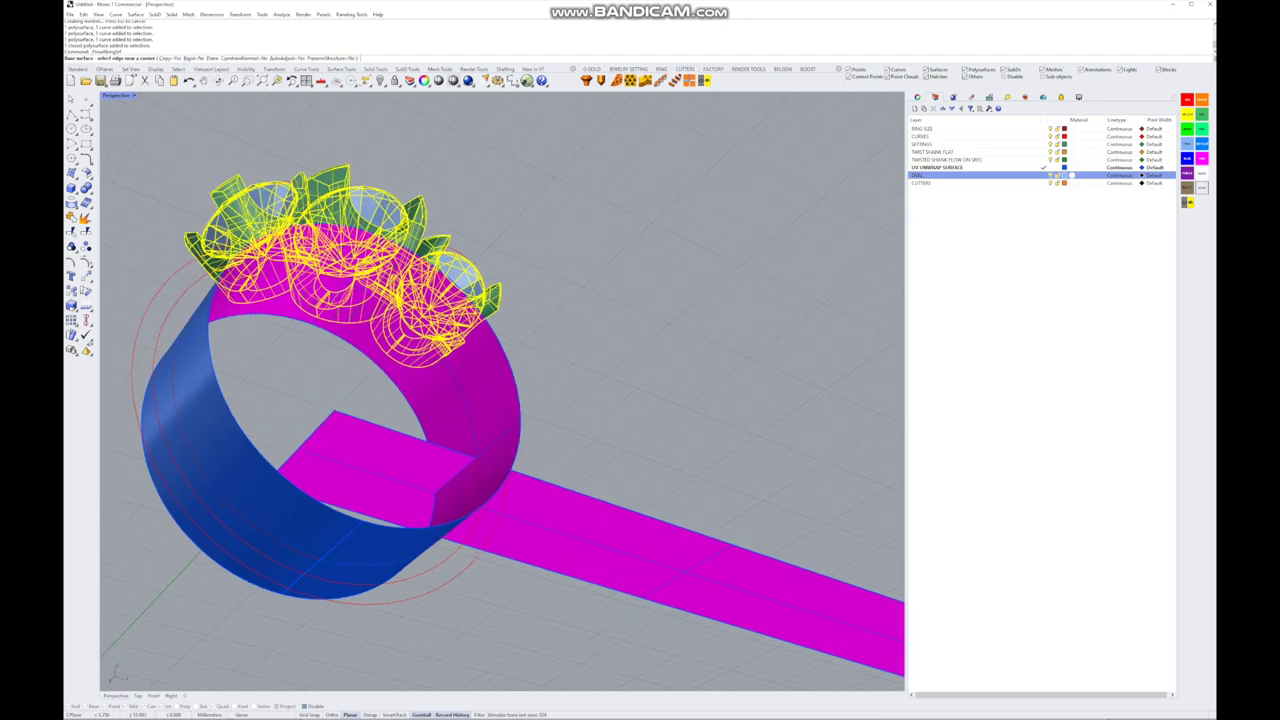
left_click(340, 598)
right_click_drag(500, 400, 680, 400)
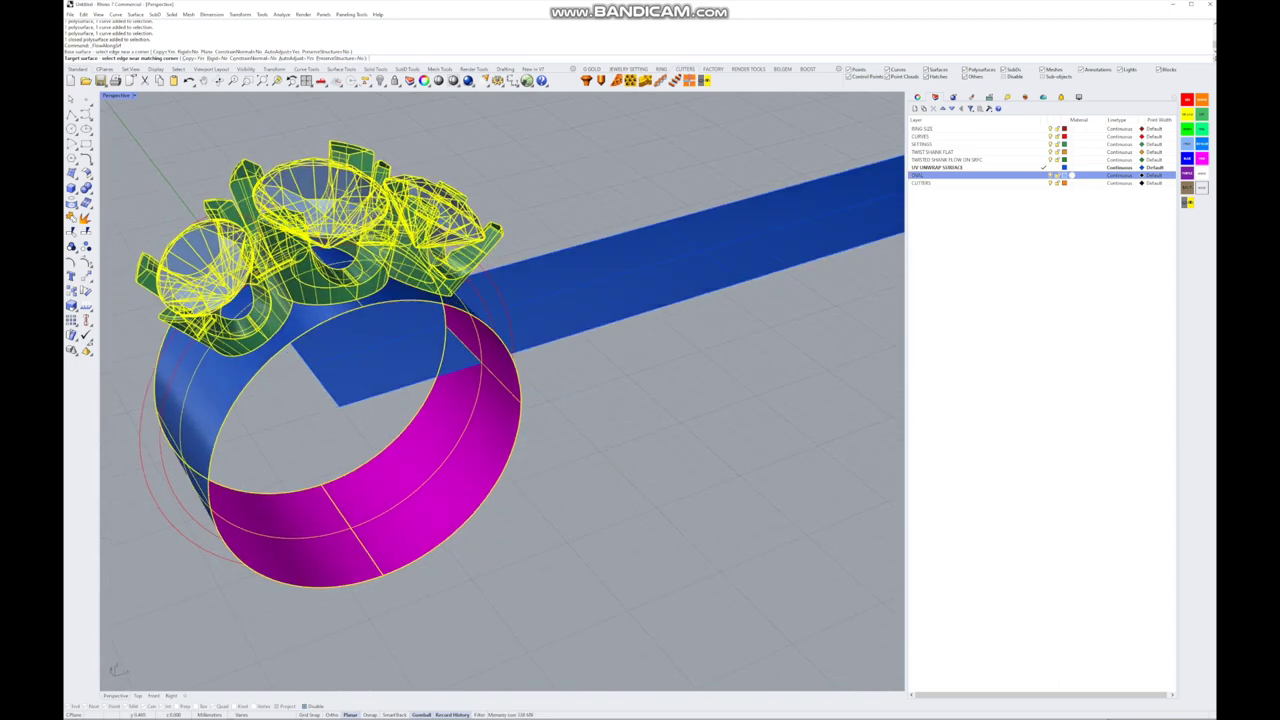
left_click(380, 393)
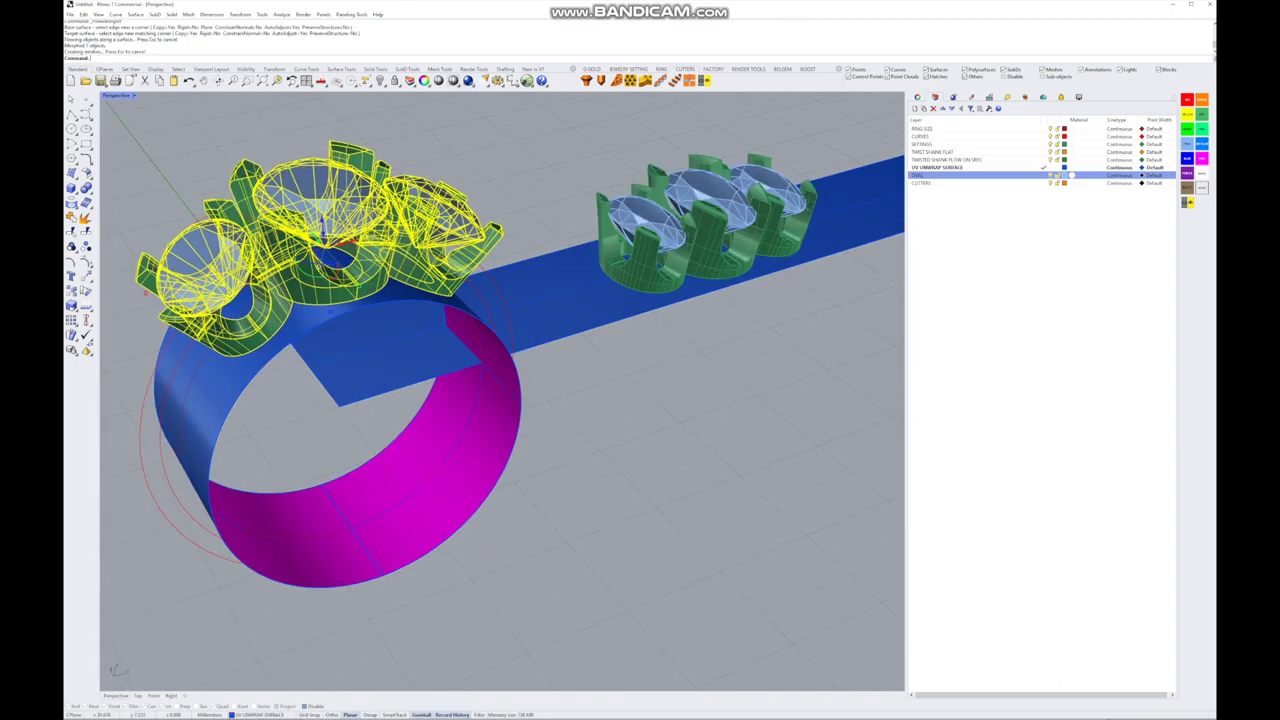
- Examine the flattened gems and settings on the strip in perspective and in the four-view layout
scroll(500, 350, "up", 2)
right_click_drag(500, 400, 570, 370)
key("Escape")
scroll(500, 400, "up", 2)
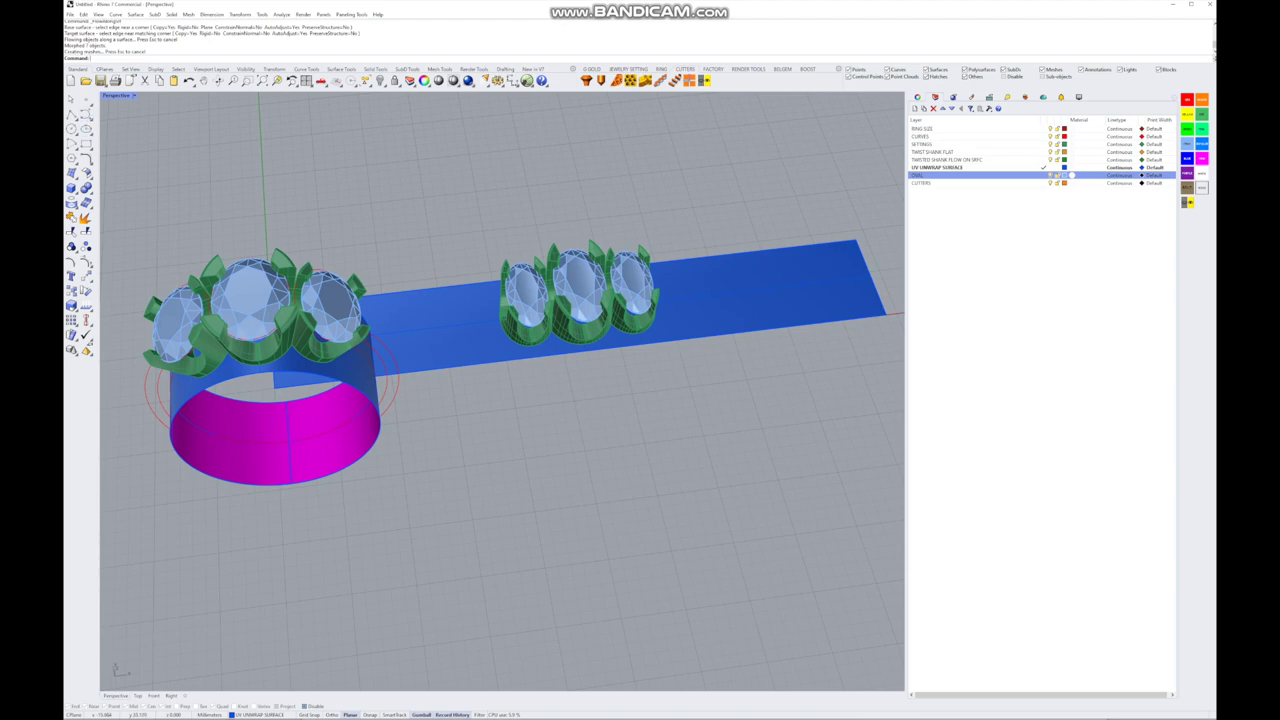
key("ctrl+m")
scroll(300, 230, "up", 3)
scroll(300, 230, "down", 2)
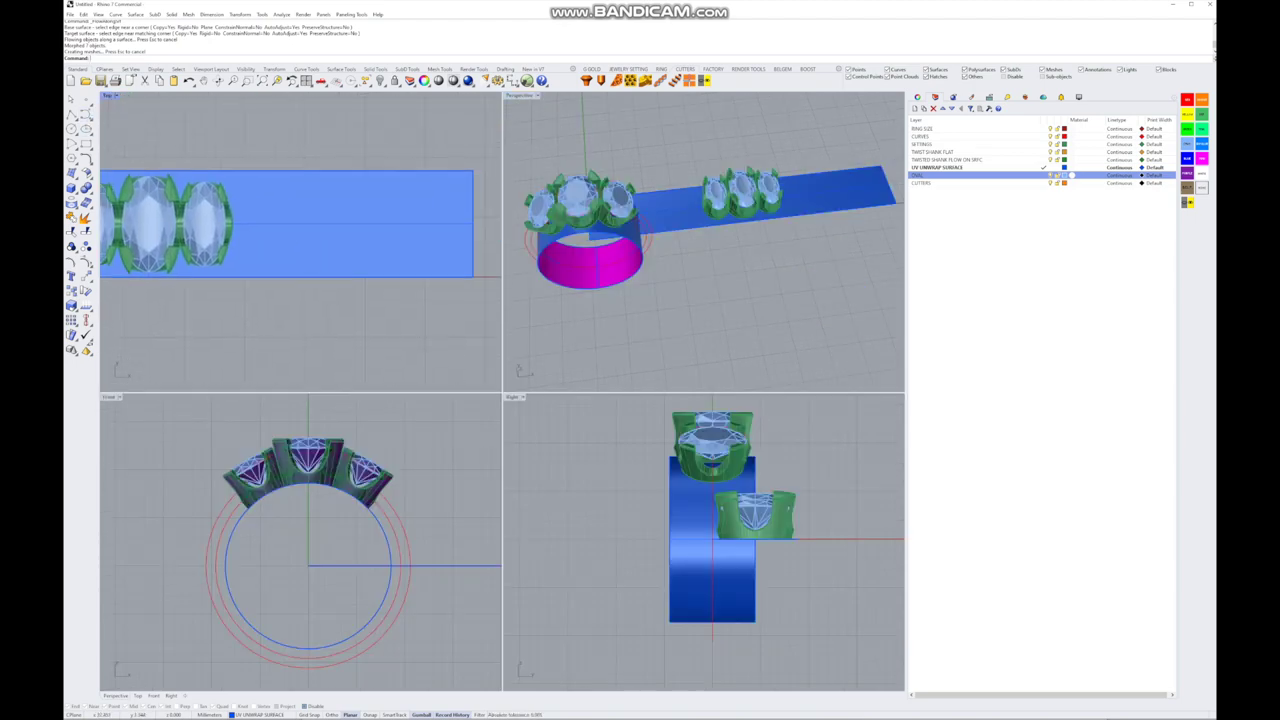
scroll(330, 215, "up", 3)
scroll(370, 227, "down", 2)
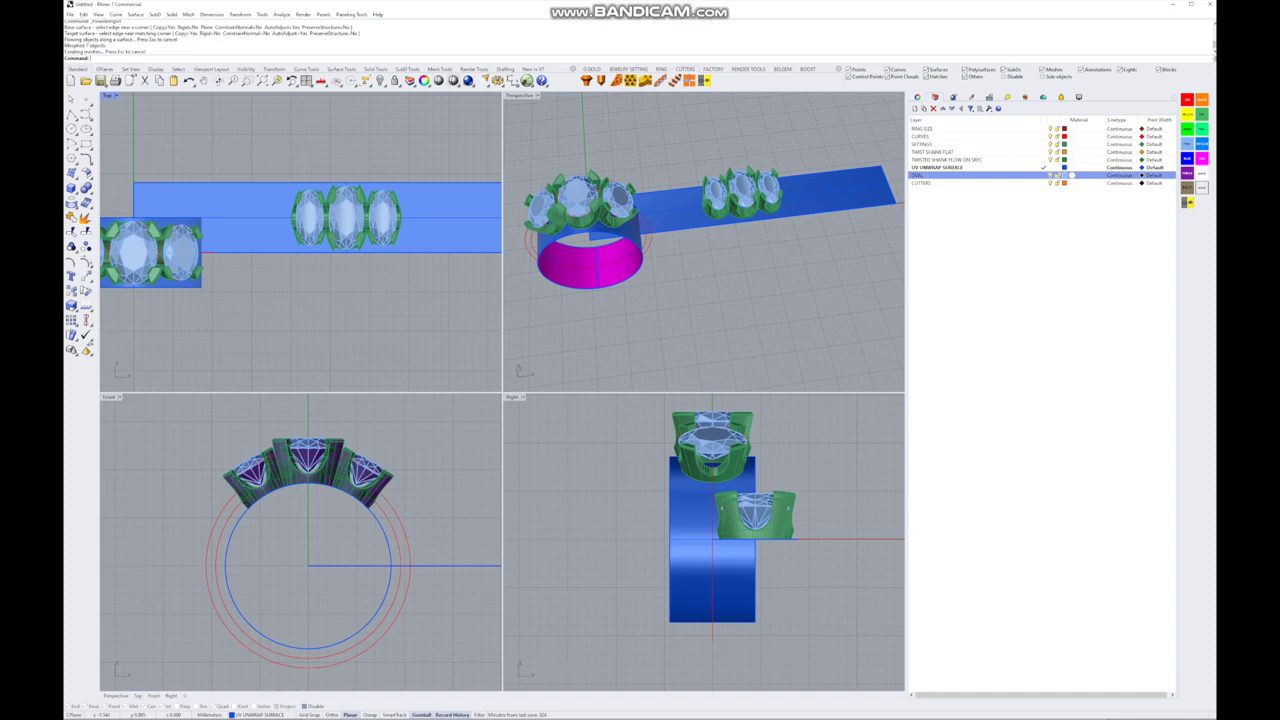
- Hide the finger-size band, its guide circles and the original head with gems sitting on the ring
right_click_drag(700, 240, 630, 255)
left_click_drag(528, 158, 676, 362)
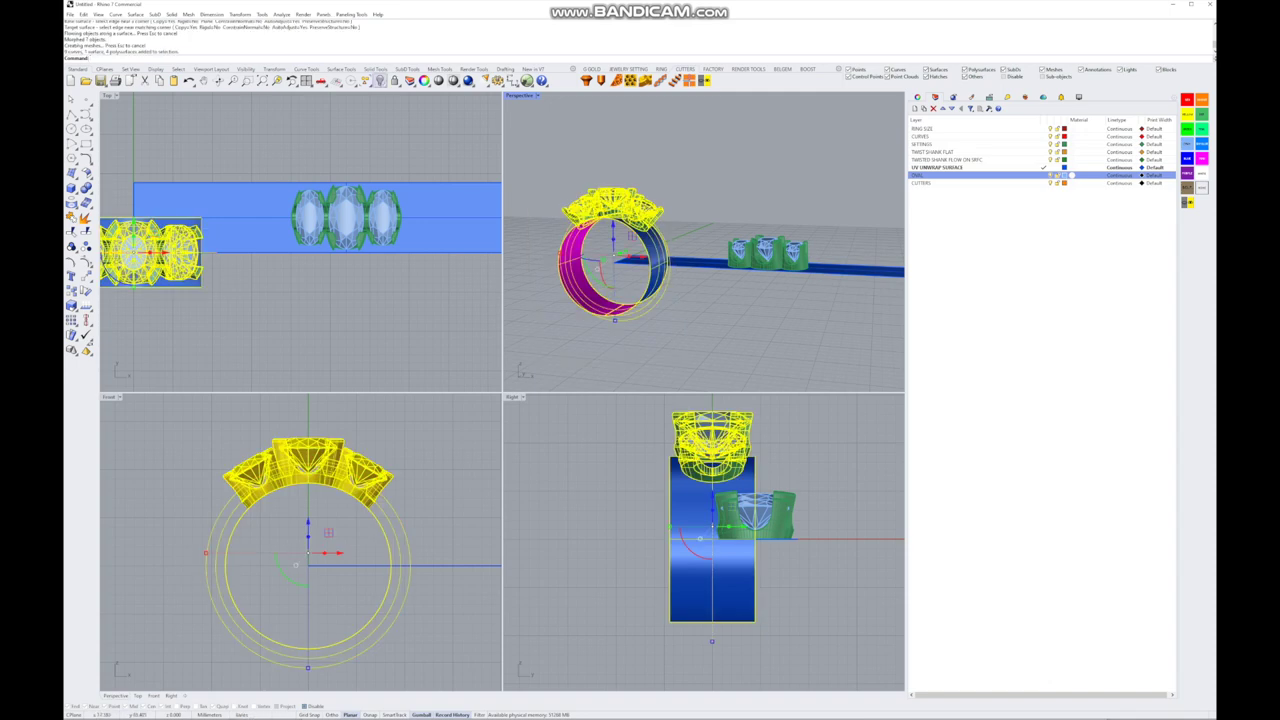
left_click(380, 81)
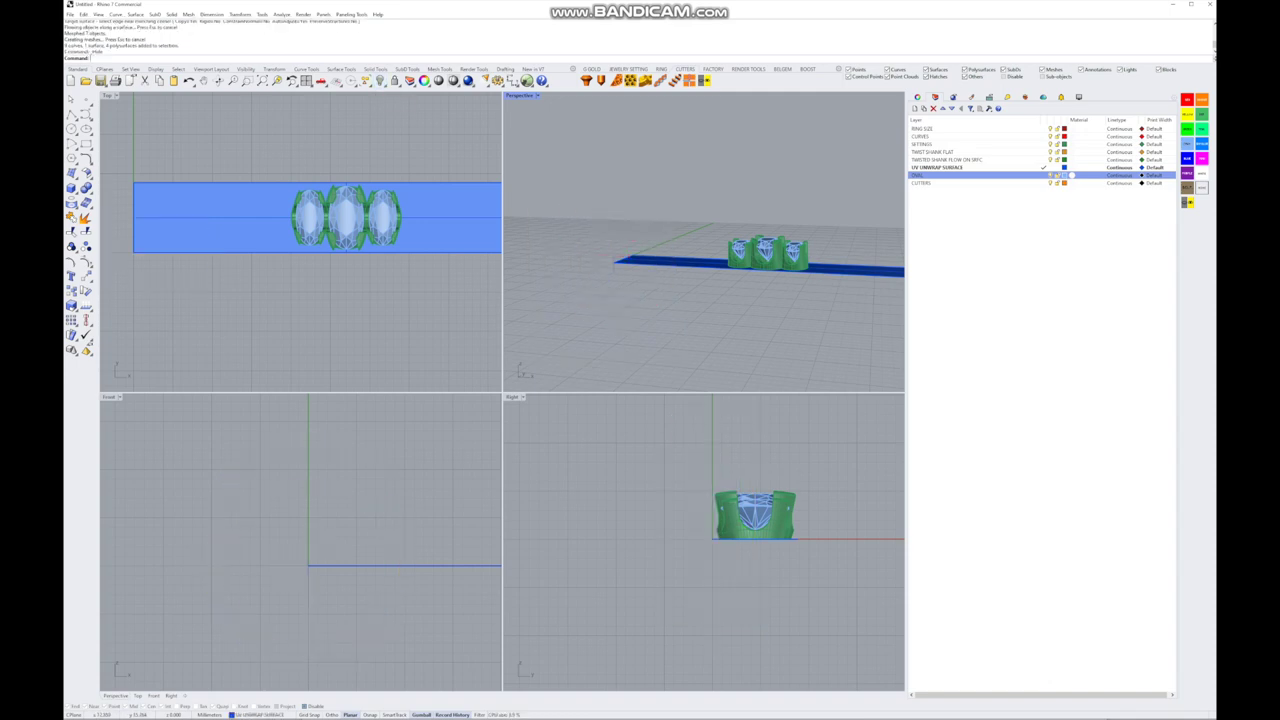
- Inspect the flattened three-stone head from the top, front and right, and its end setting in perspective
scroll(174, 273, "down", 3)
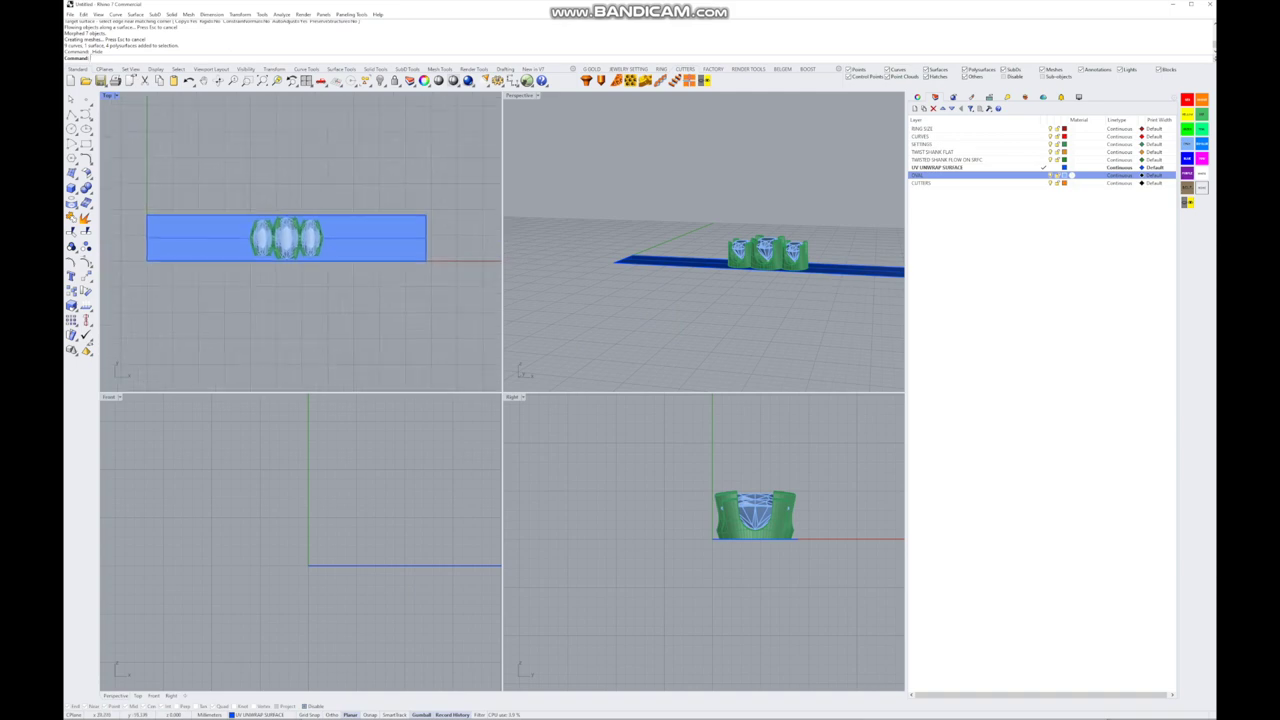
right_click_drag(440, 560, 302, 568)
scroll(300, 540, "down", 3)
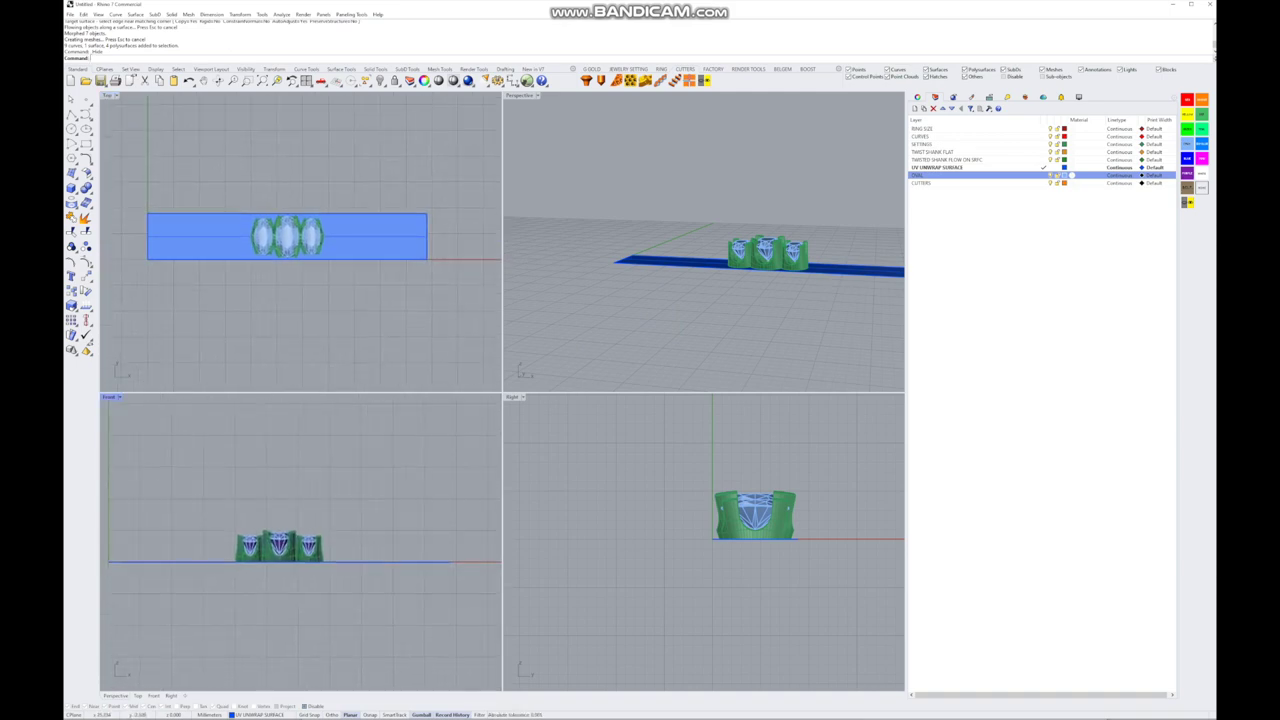
scroll(806, 506, "up", 5)
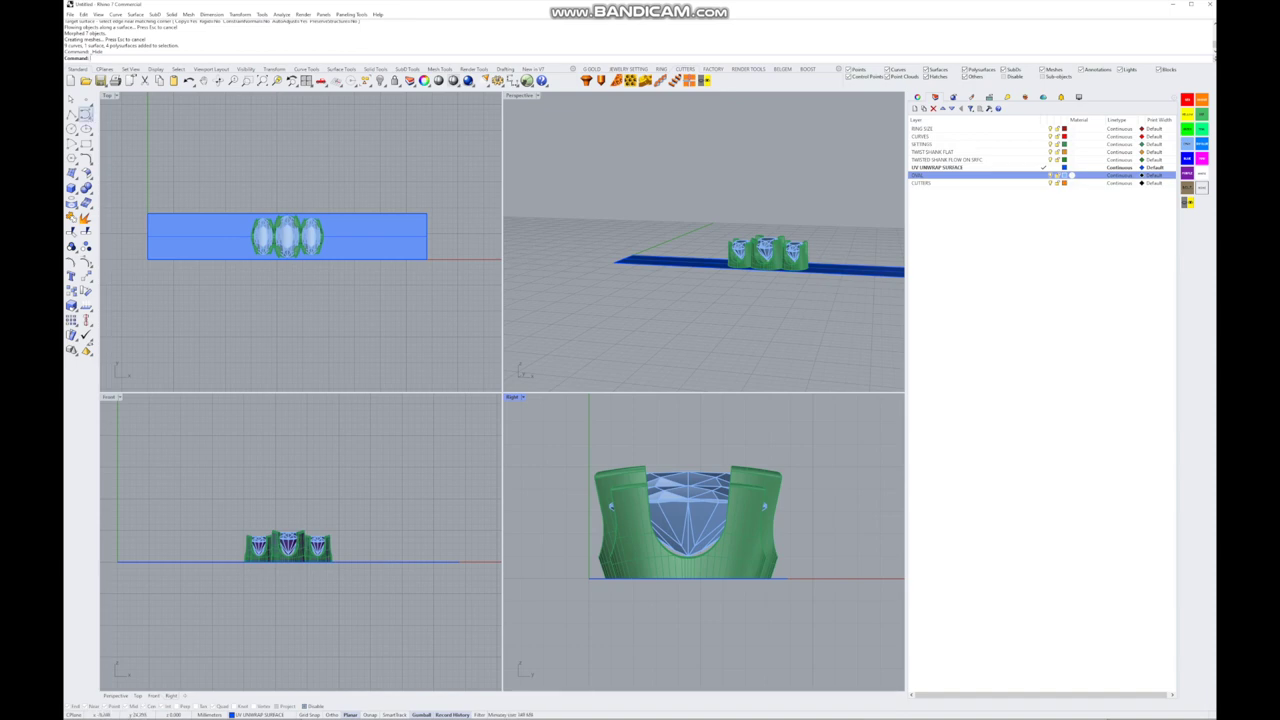
double_click(108, 95)
scroll(617, 497, "up", 2)
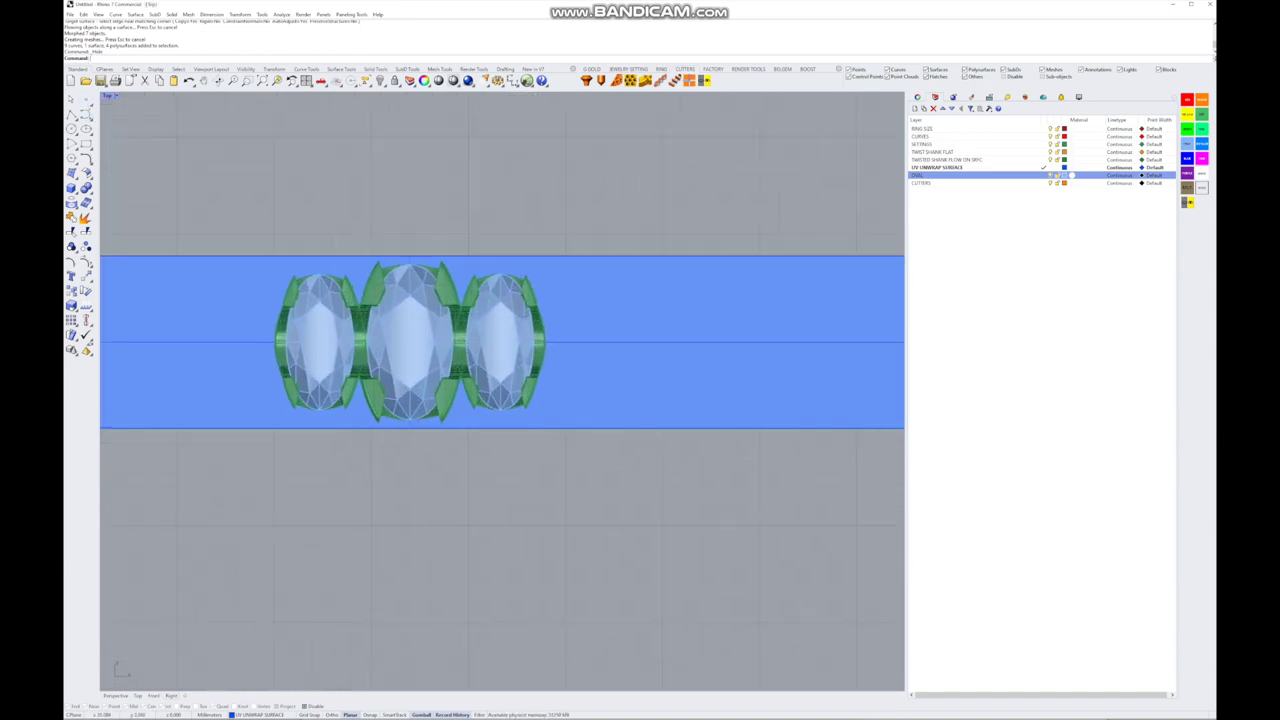
key("ctrl+m")
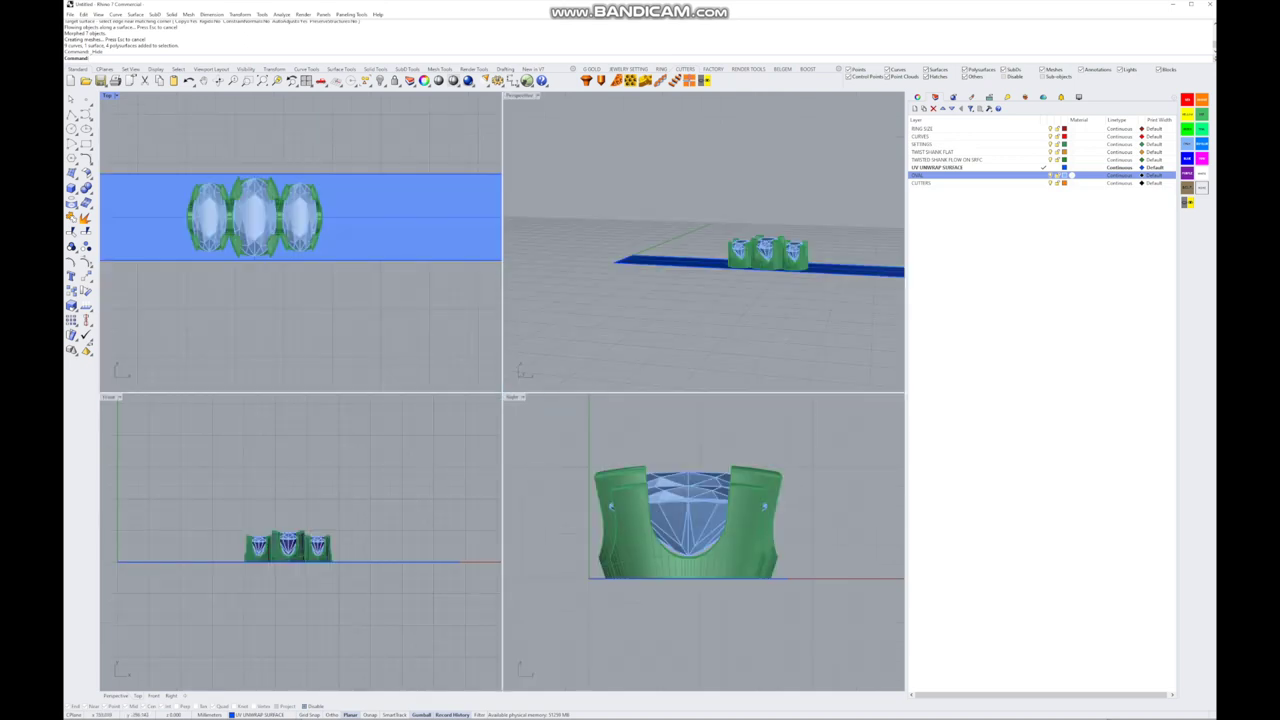
double_click(520, 95)
right_click_drag(500, 400, 400, 400)
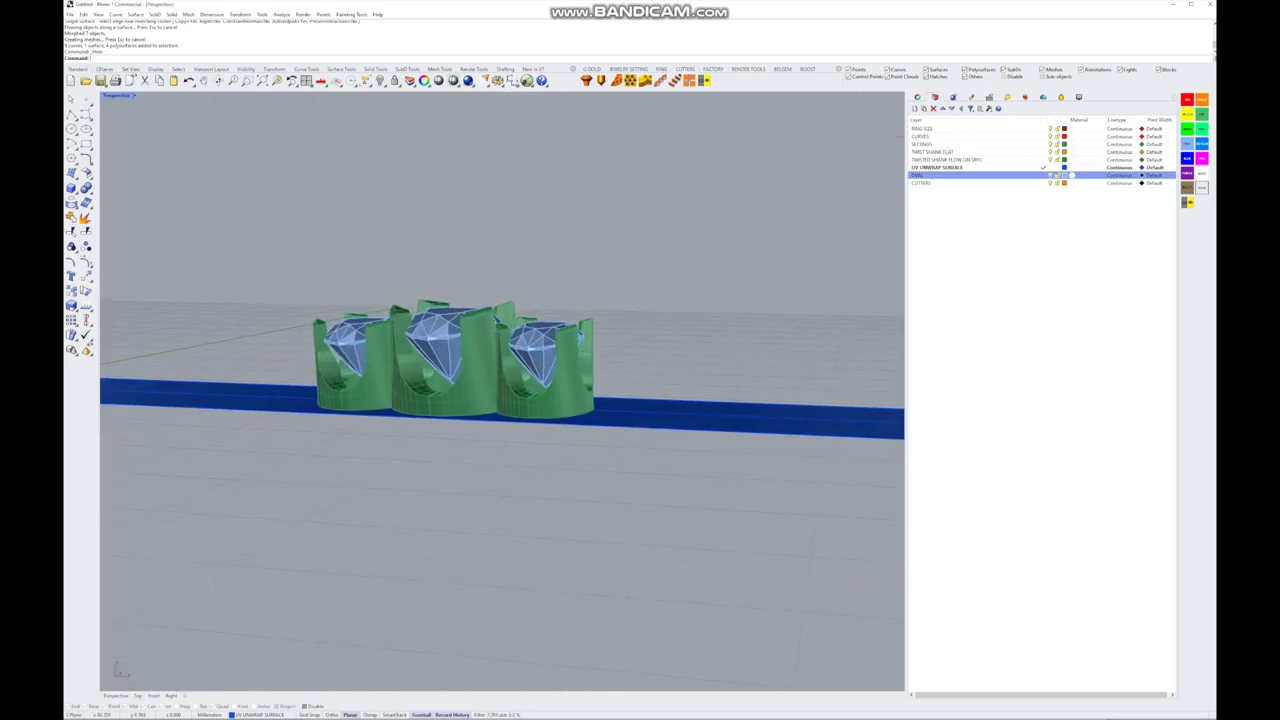
scroll(500, 400, "up", 6)
right_click_drag(500, 400, 400, 384)
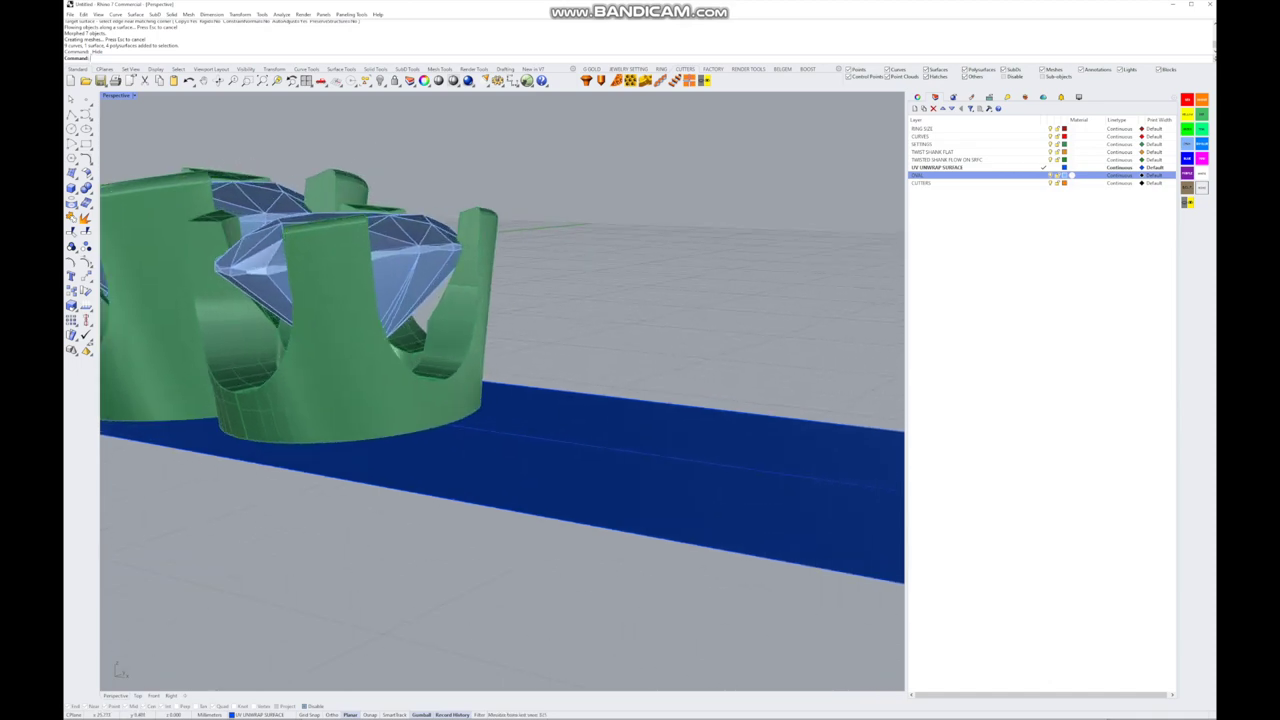
left_click(330, 420)
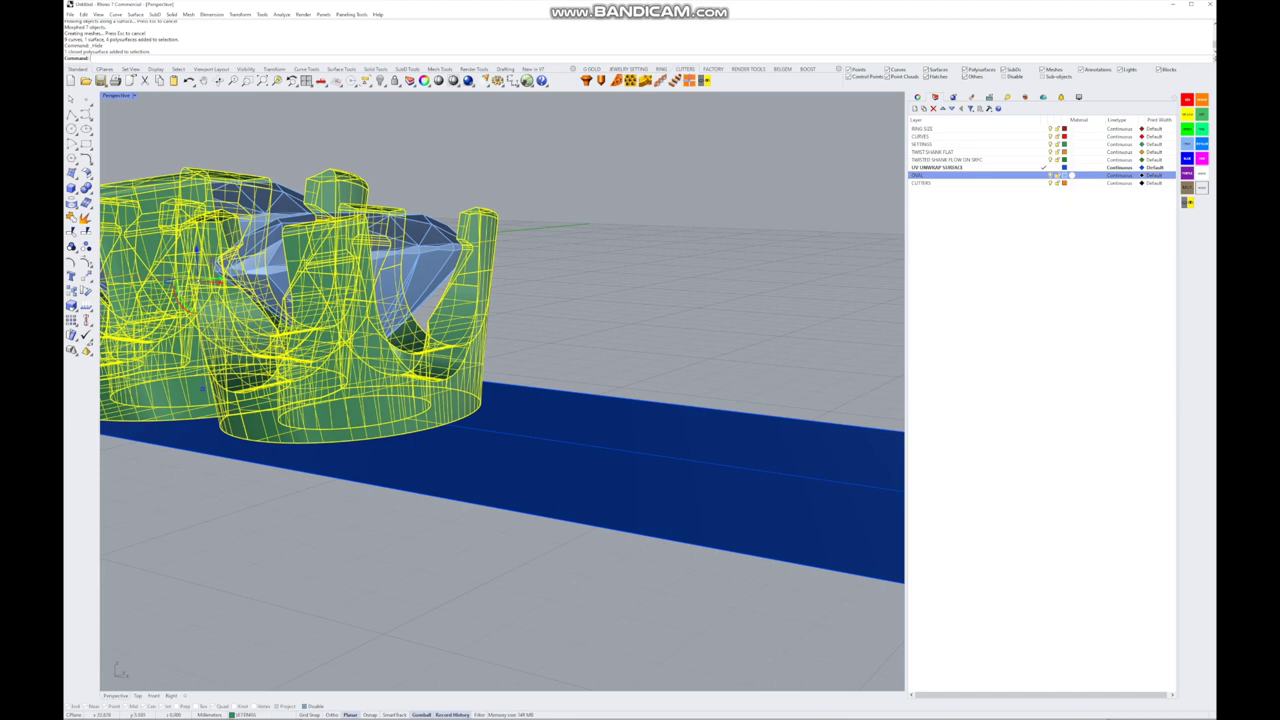
key("Escape")
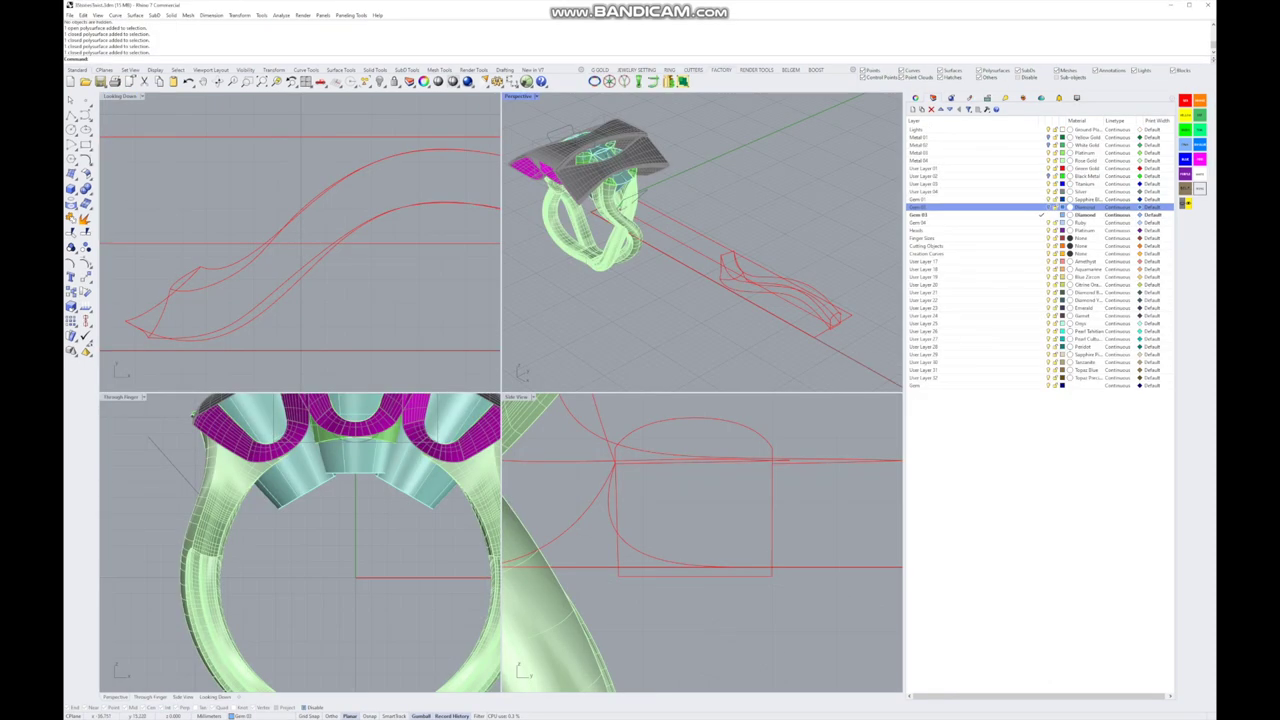
- Switch to the finished twisted-shank ring file and hide the layers of the cutting forms covering the gems and head
key("Delete")
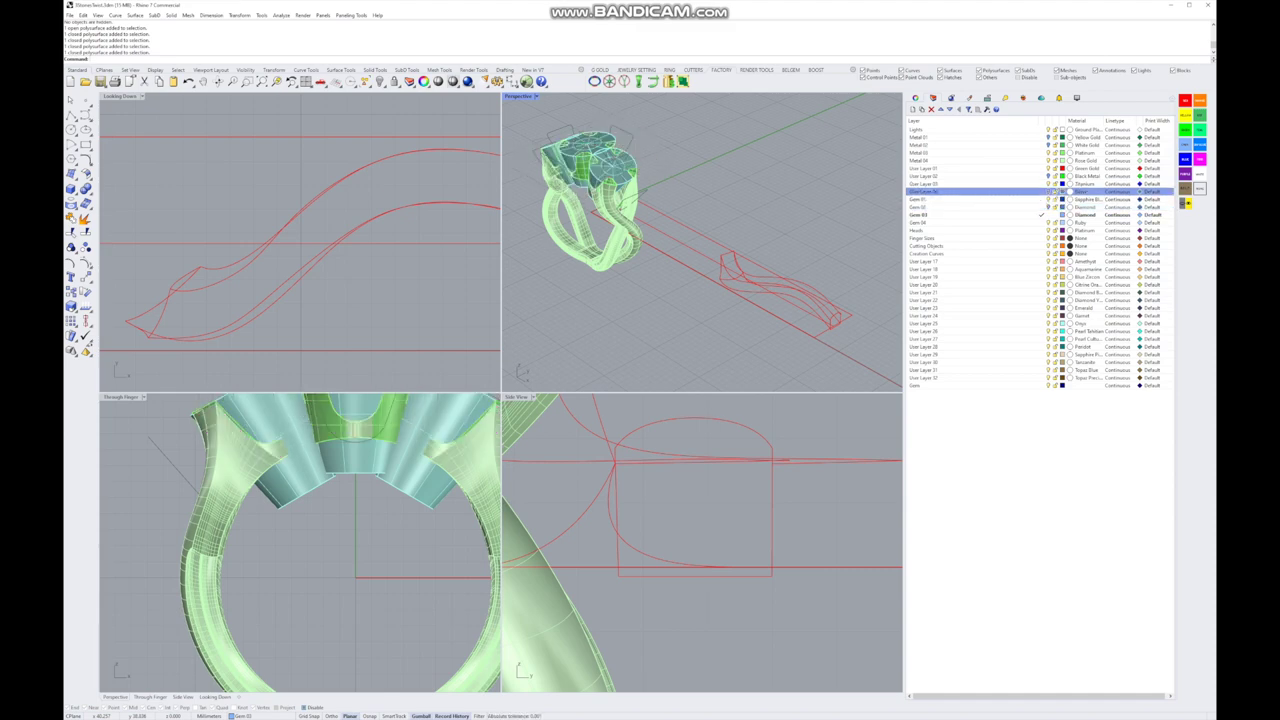
left_click(922, 191)
key("ctrl+m")
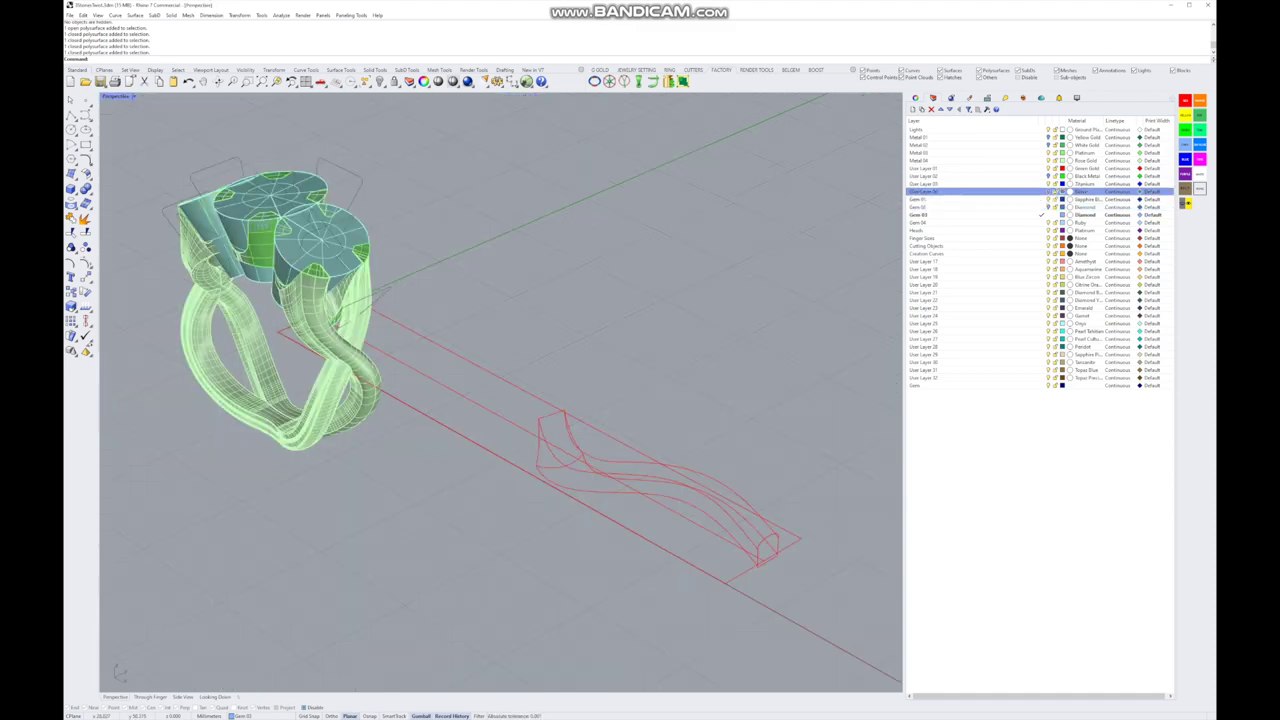
left_click(922, 160)
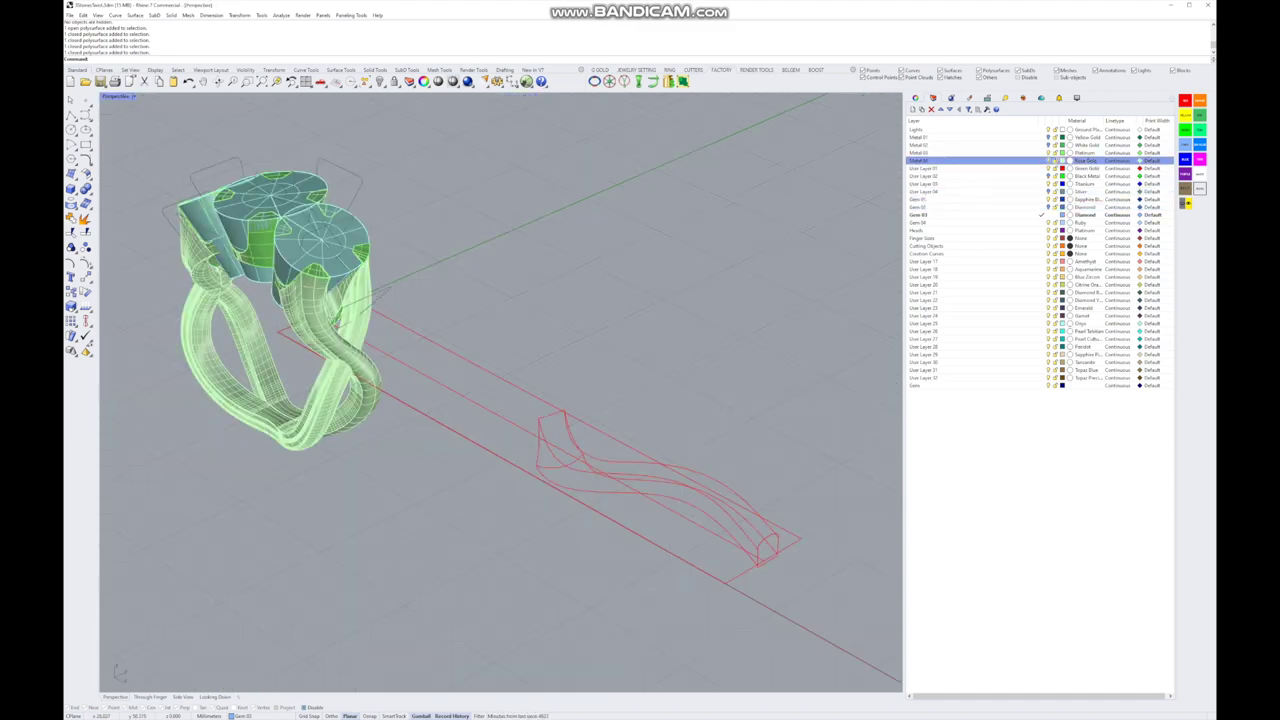
left_click(922, 331)
- Examine how the finished ring's twisted shank joins the outer wall of the end setting
scroll(280, 300, "up", 6)
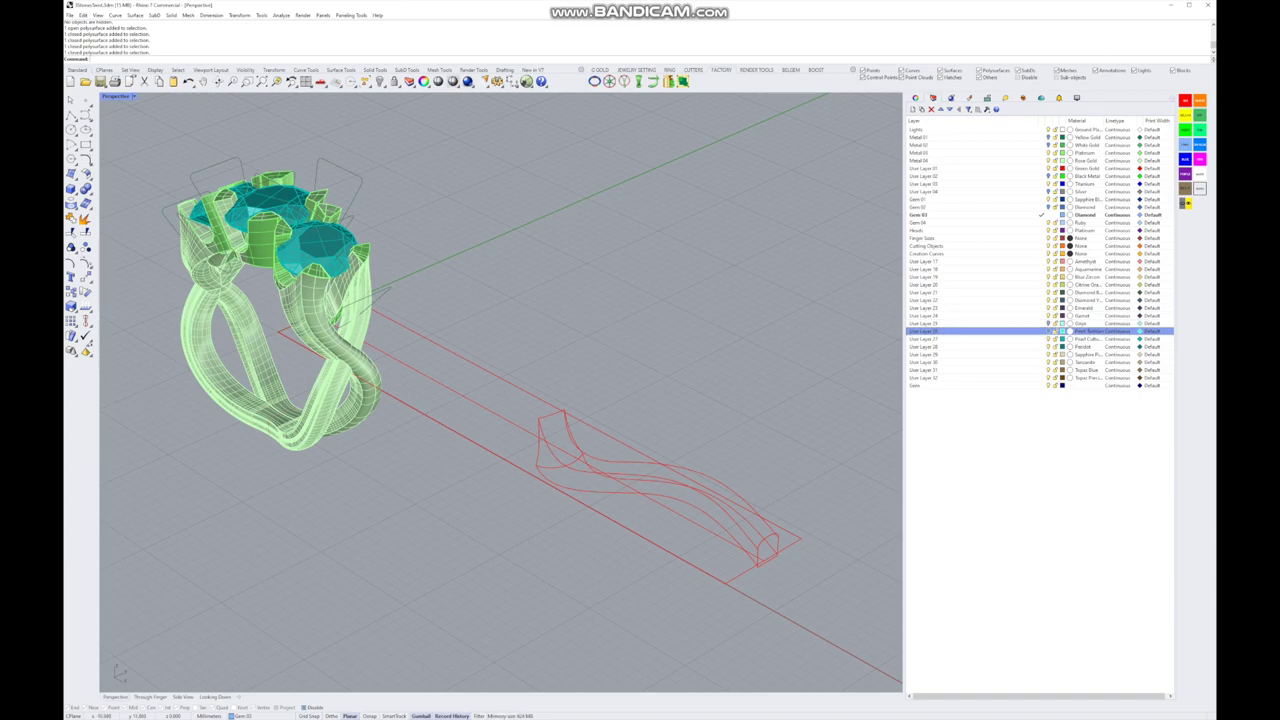
right_click_drag(500, 350, 500, 260)
scroll(450, 400, "up", 4)
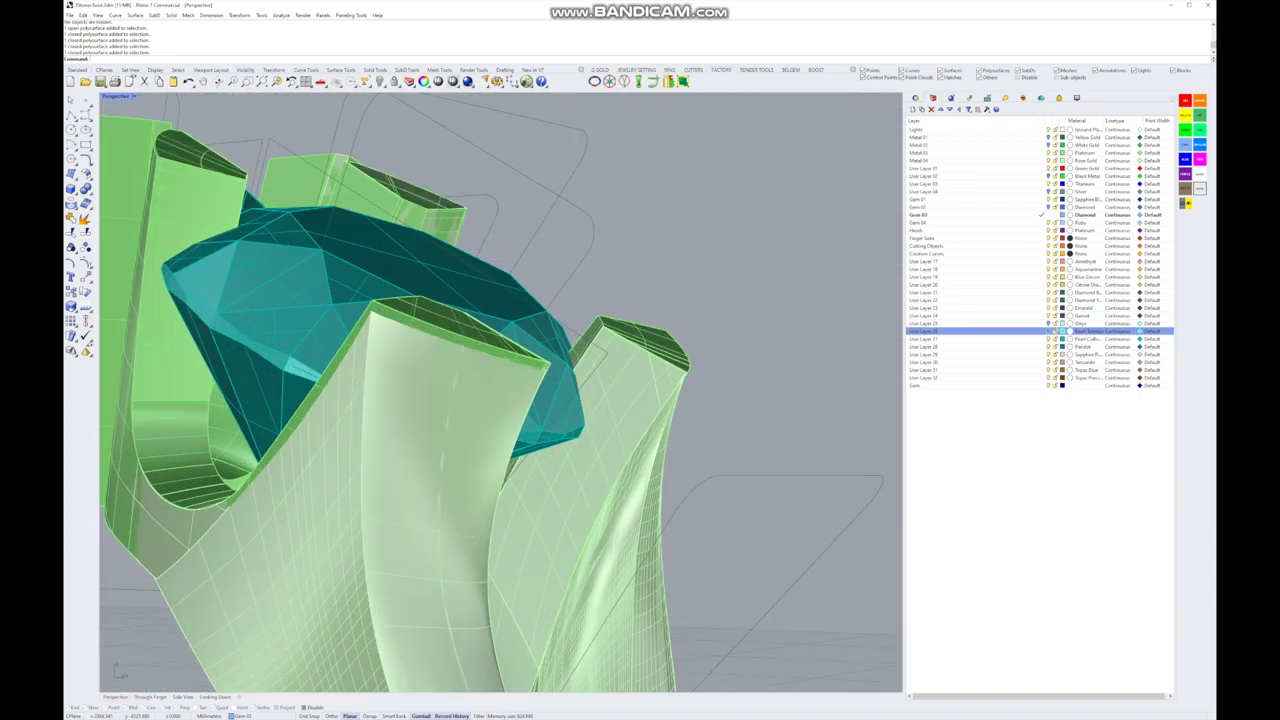
right_click_drag(450, 400, 500, 320)
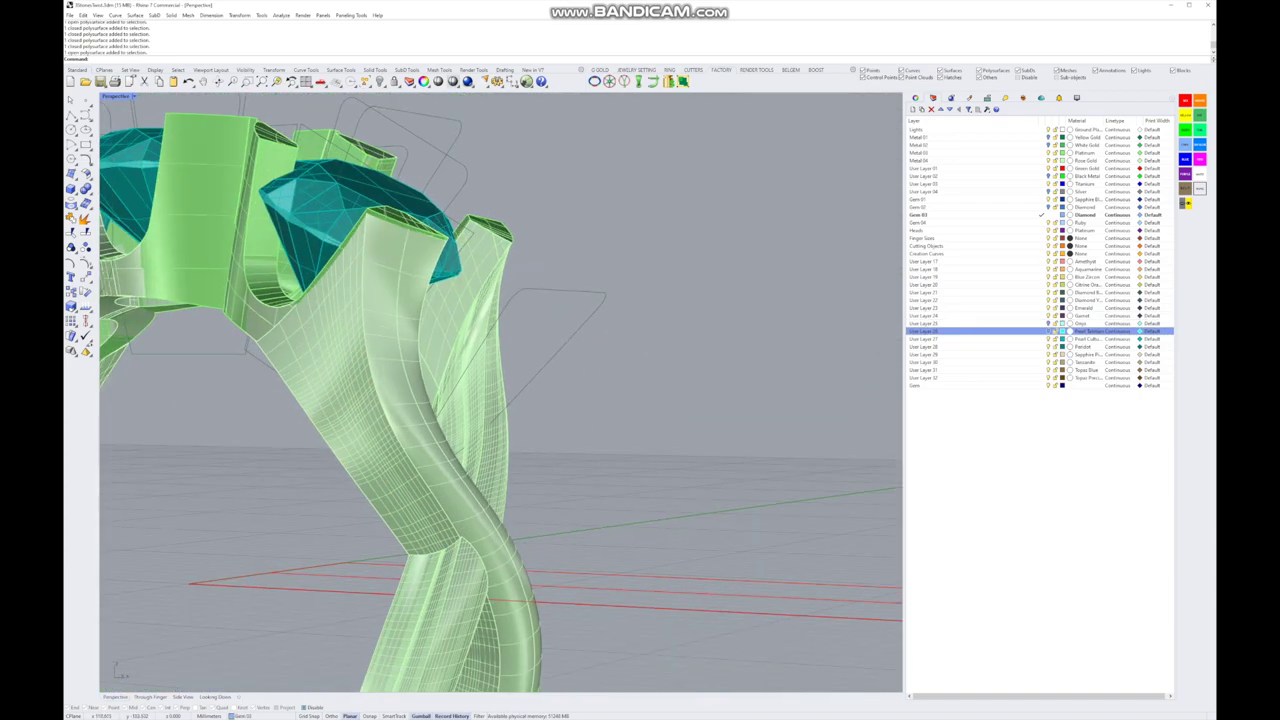
left_click(930, 152)
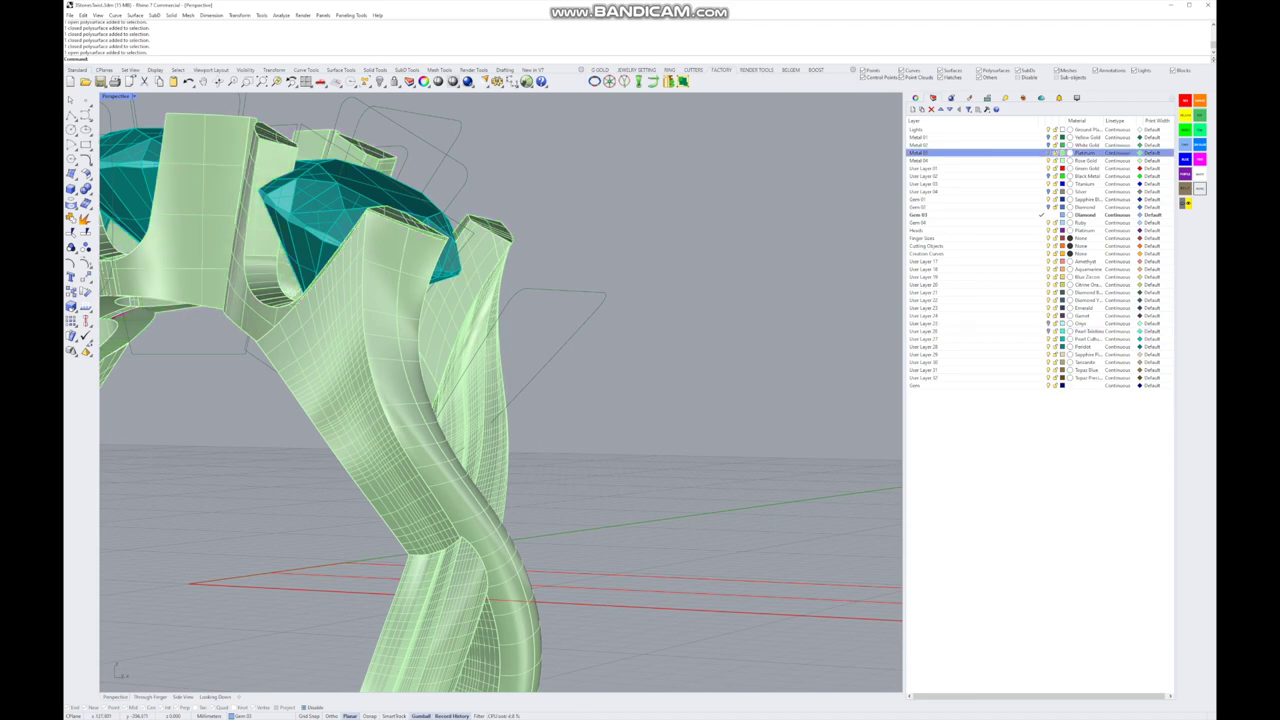
right_click_drag(500, 400, 430, 358)
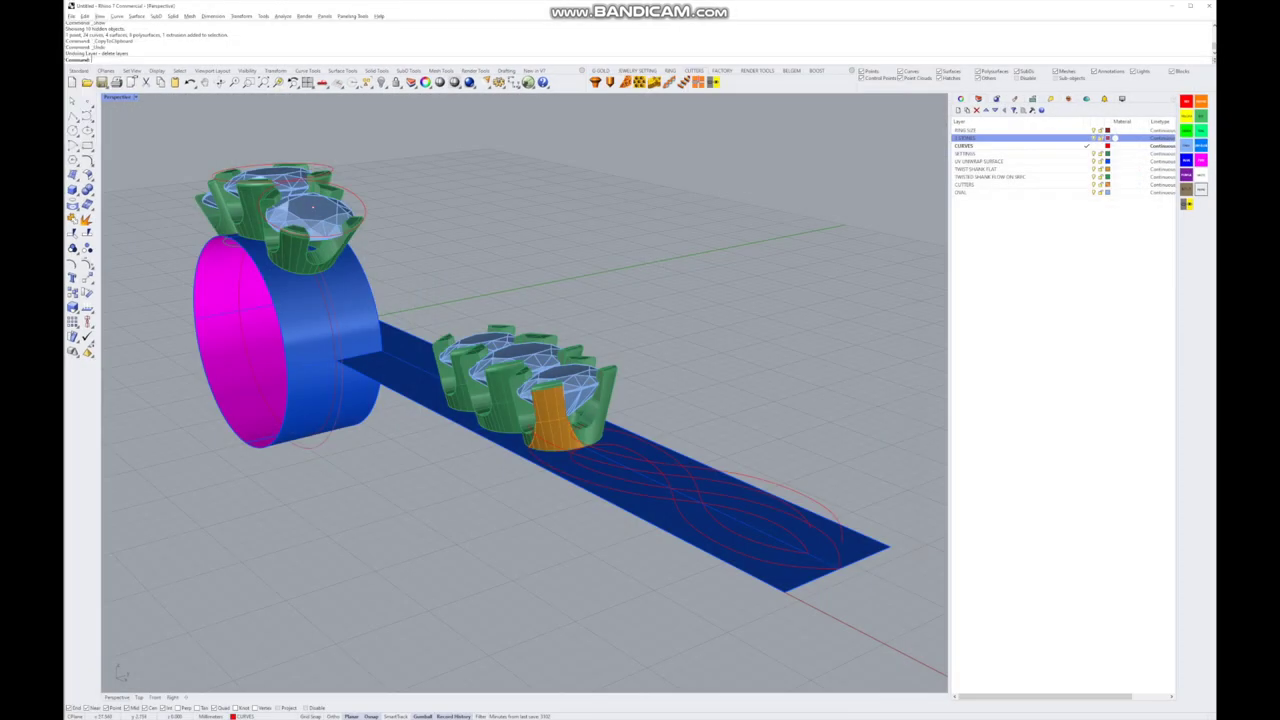
- Switch to the example flat-strip file and examine the orange surface on the end setting where the shank curves meet it
scroll(520, 390, "up", 3)
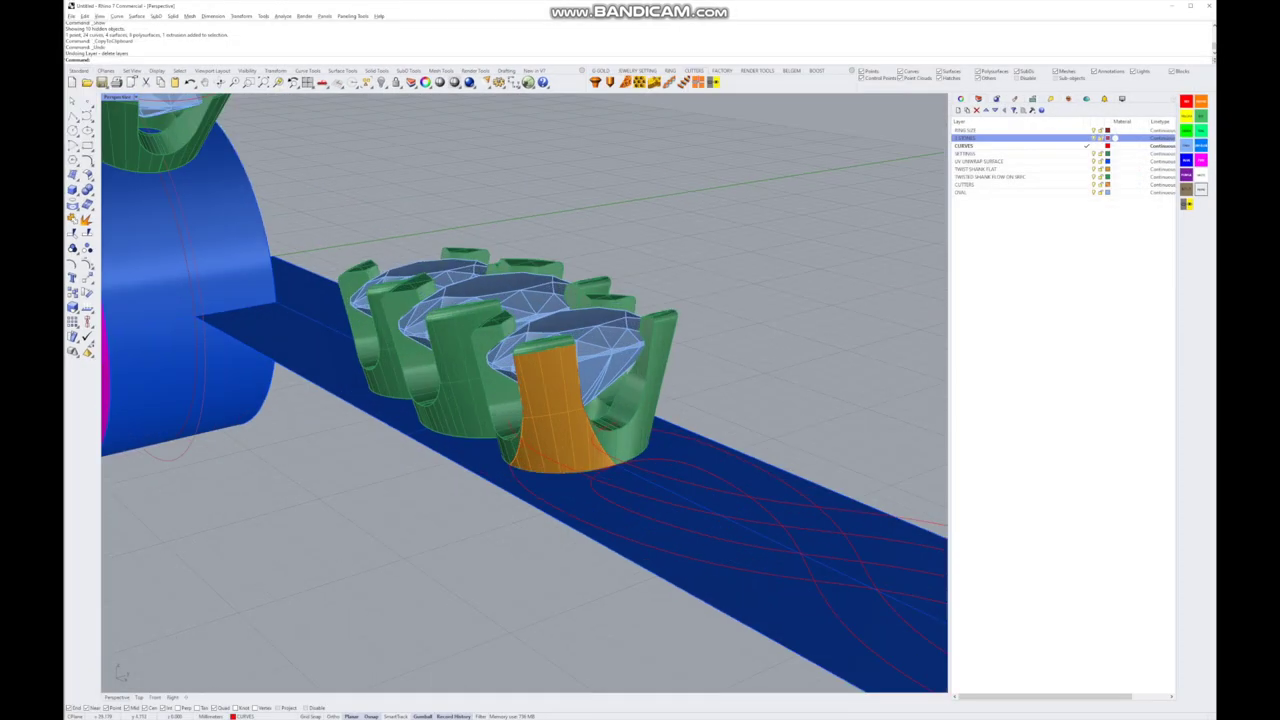
scroll(588, 448, "up", 3)
scroll(563, 387, "down", 6)
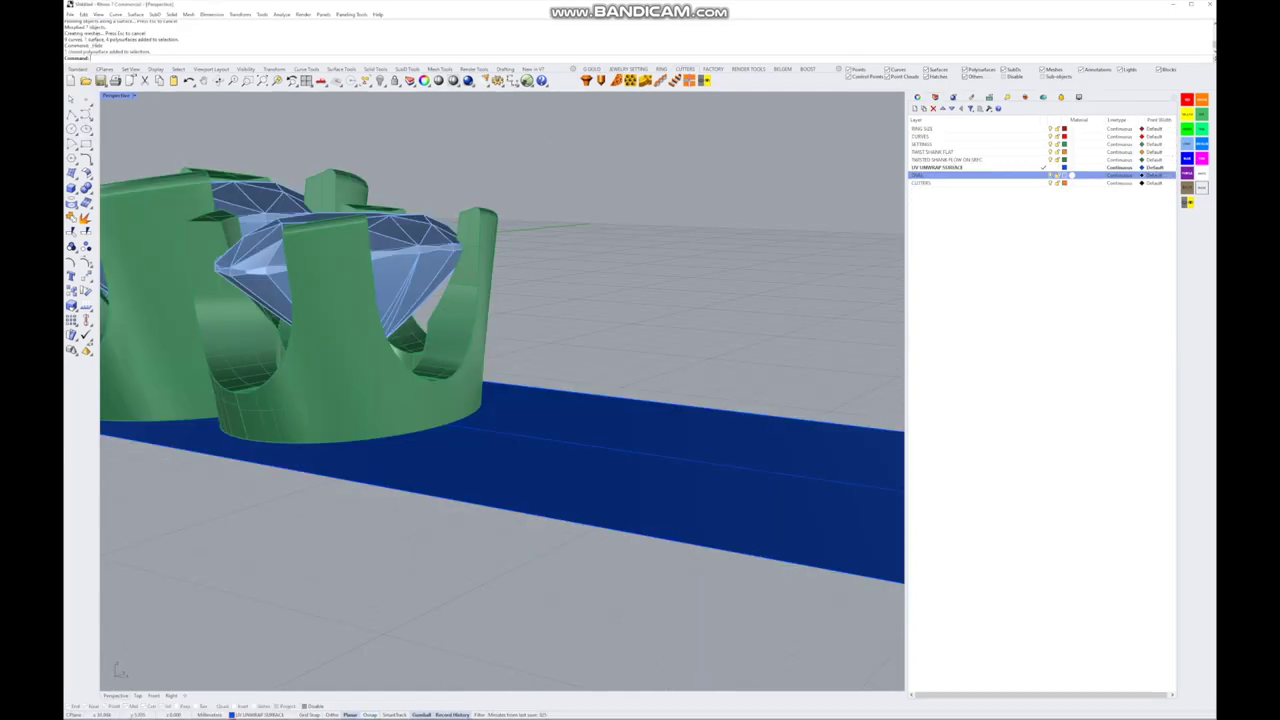
- Make TWIST SHANK FLAT the current layer and extract a copy of the end setting's outer surface with Copy=Yes and OutputLayer=Input
scroll(500, 390, "up", 3)
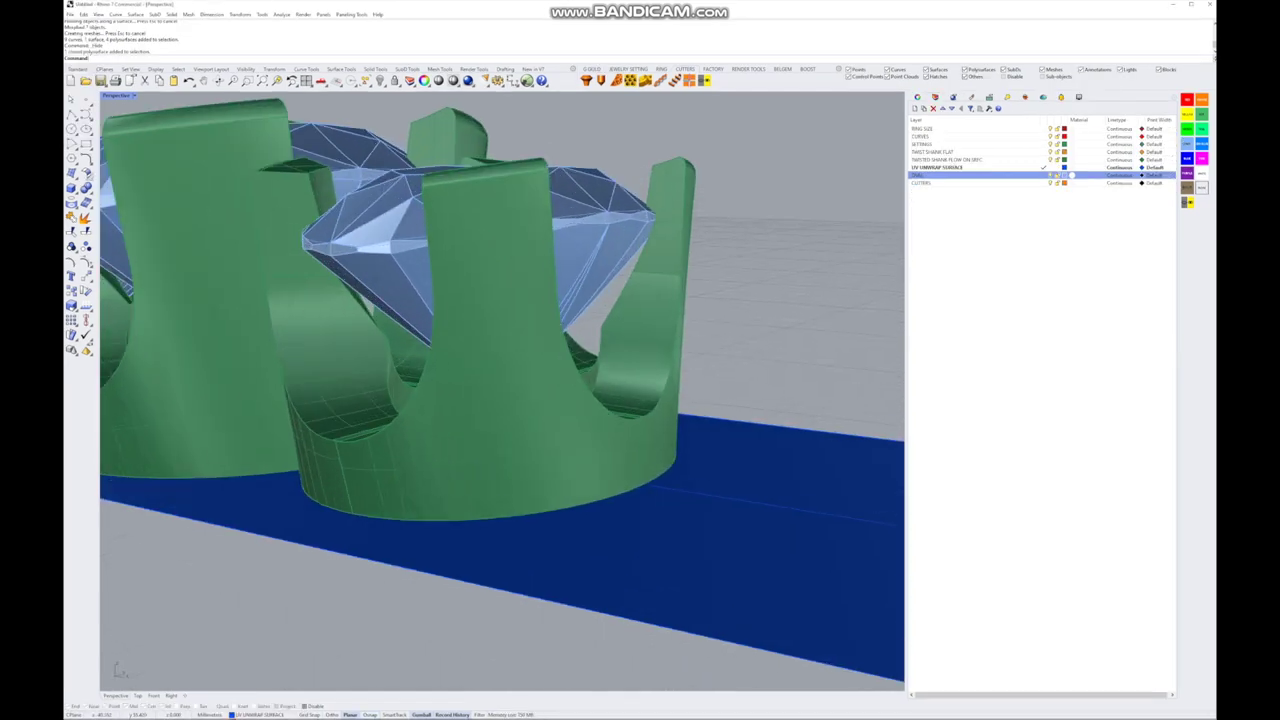
left_click(86, 187)
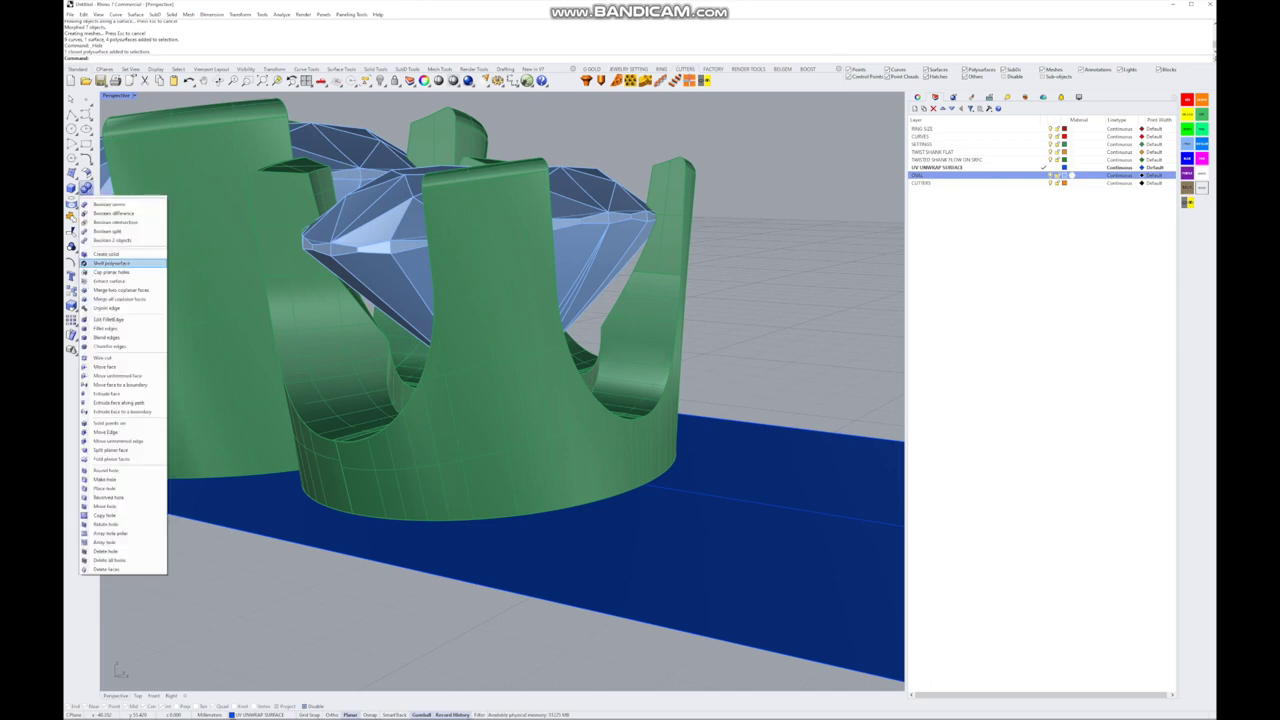
left_click(110, 281)
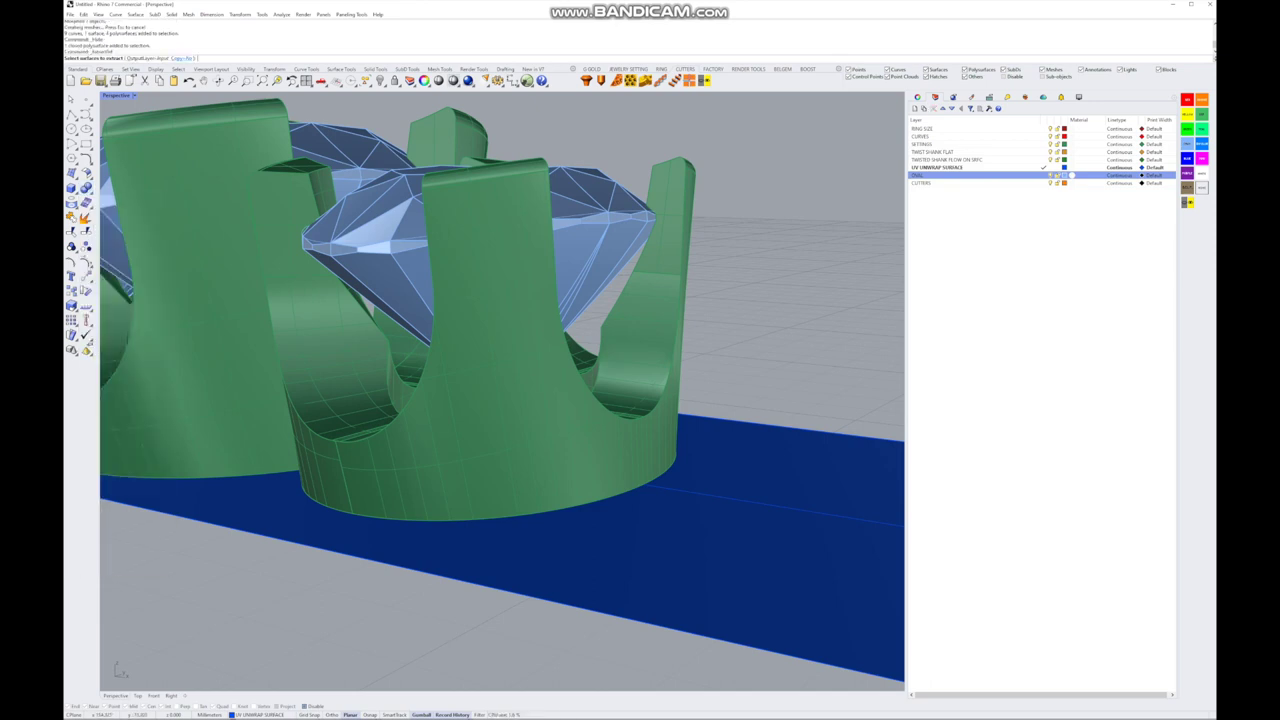
left_click(184, 58)
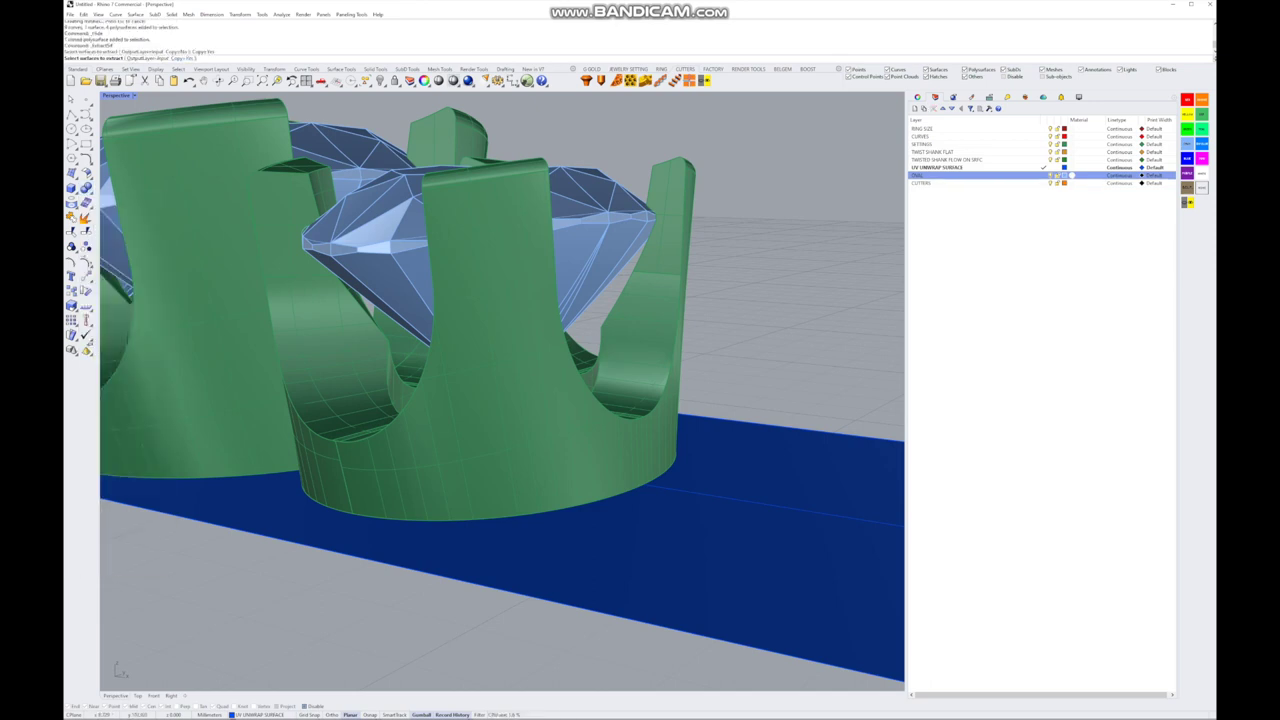
left_click(1071, 151)
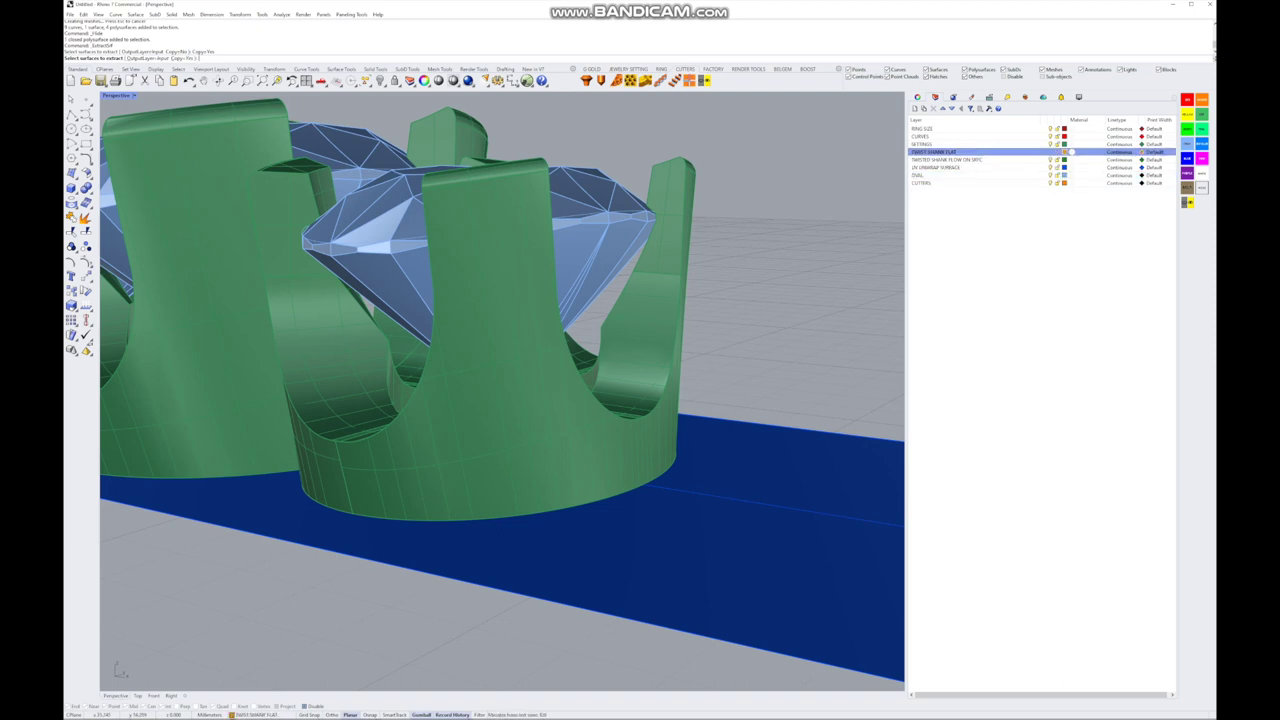
left_click(490, 320)
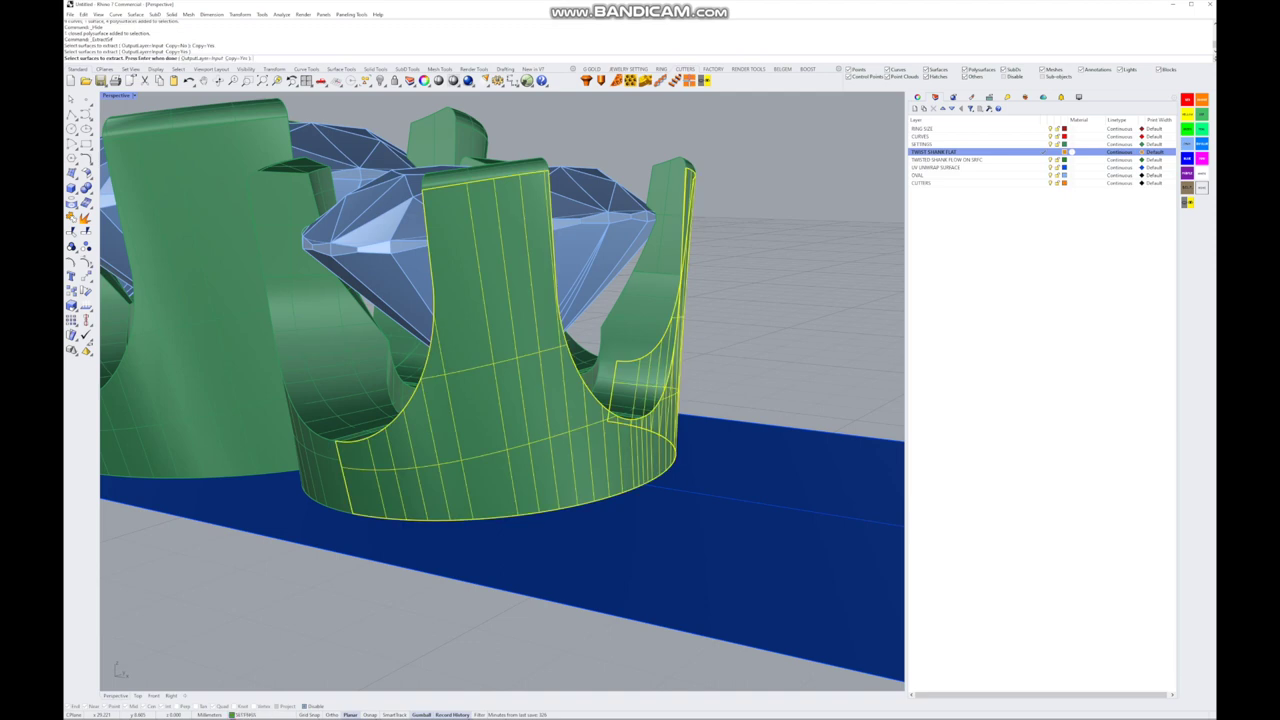
key("Return")
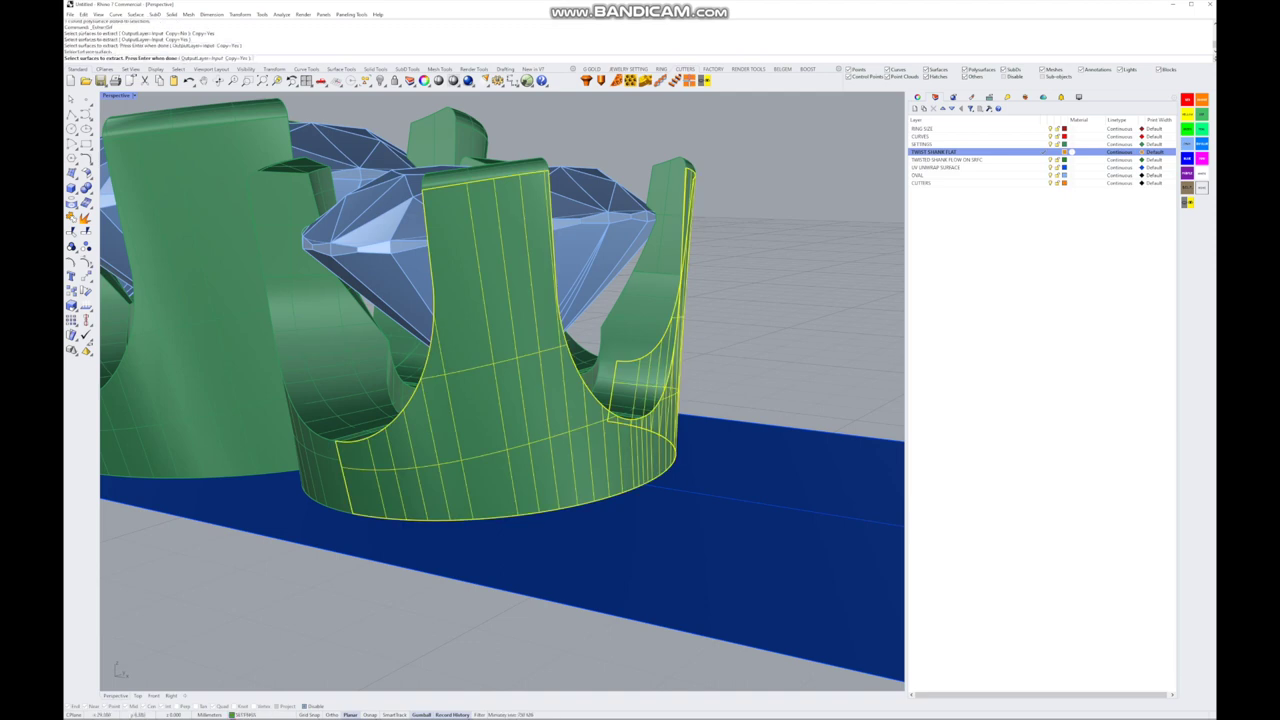
key("Escape")
- Hide the three flattened gems and the joined head, keeping the extracted end-setting surface on the strip
right_click_drag(500, 400, 690, 410)
left_click(545, 330)
left_click(400, 300, "shift")
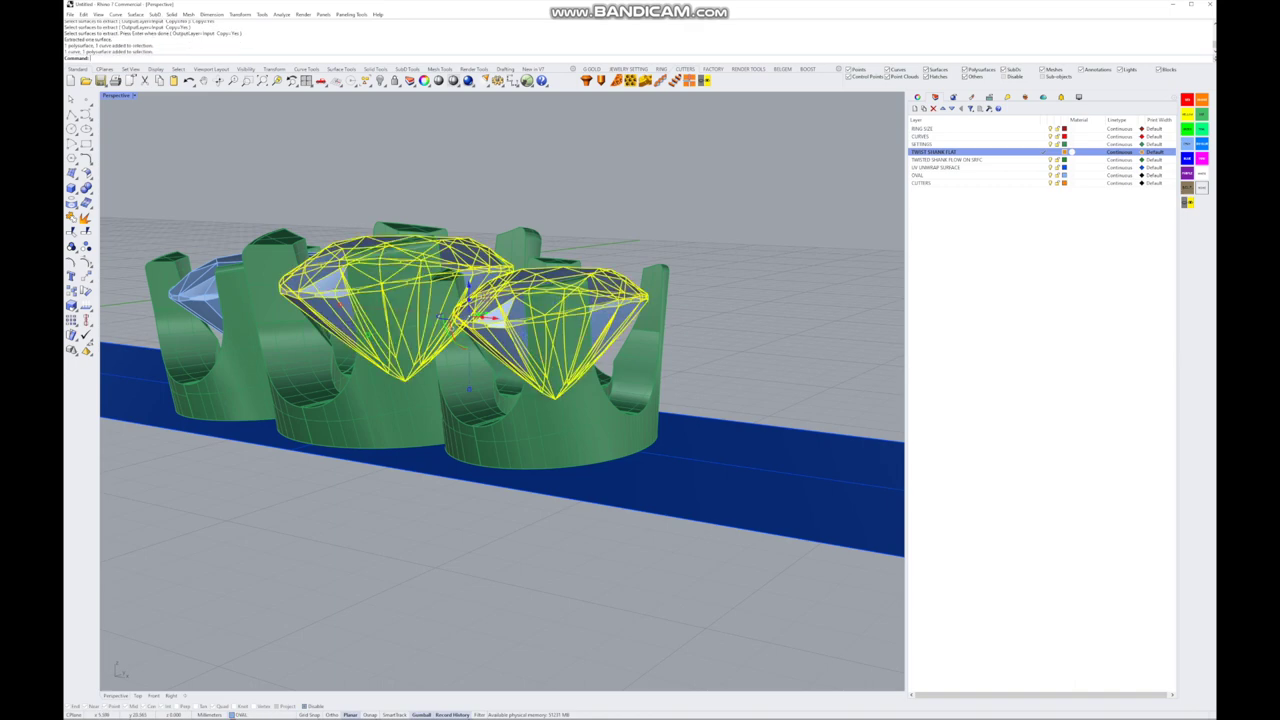
left_click(260, 310, "shift")
left_click(220, 385, "shift")
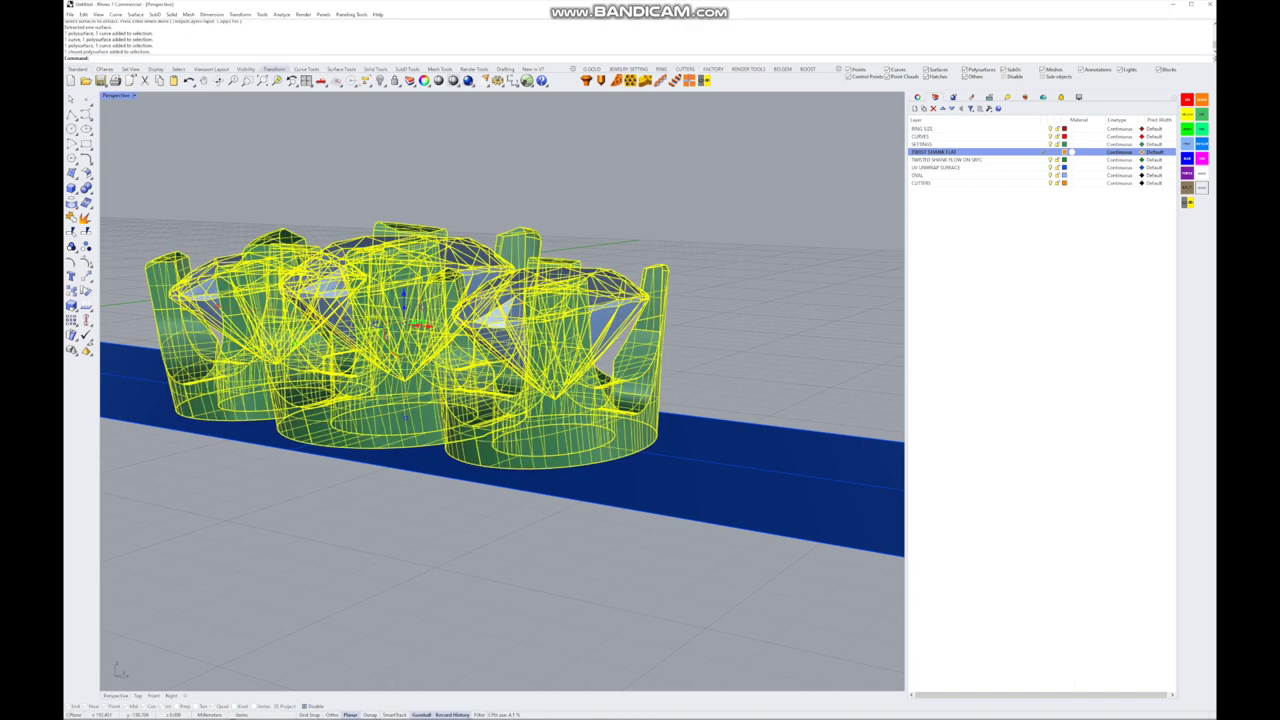
left_click(394, 80)
right_click_drag(500, 400, 560, 400)
scroll(360, 340, "up", 5)
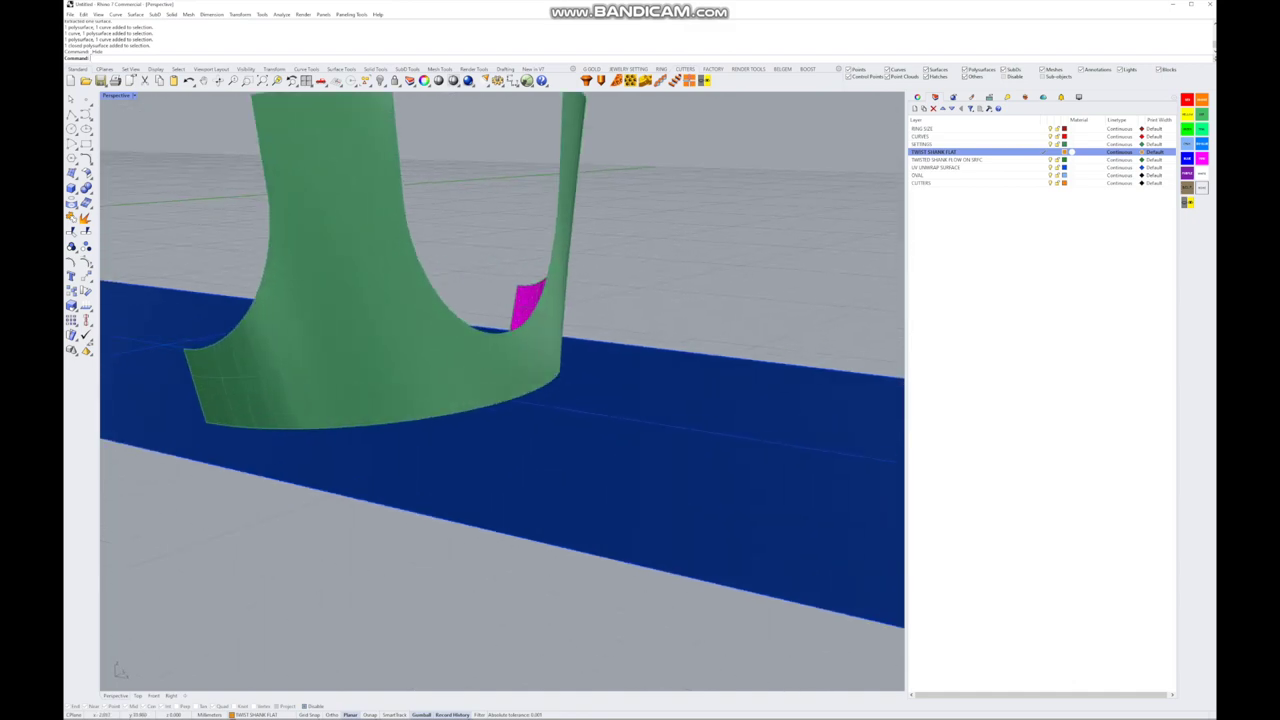
- Begin an interpolate-points curve for the shank on the flat strip and make CURVES the current layer
key("ctrl+m")
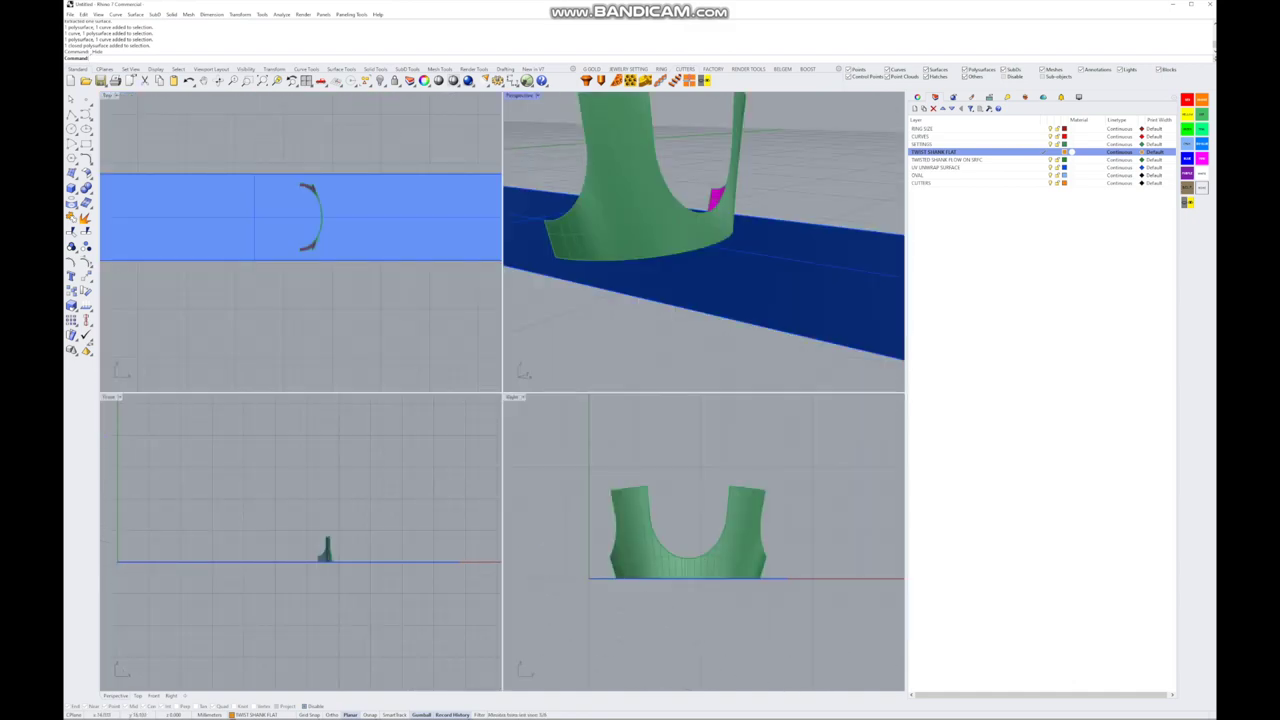
double_click(108, 95)
right_click_drag(545, 340, 200, 283)
scroll(450, 300, "up", 2)
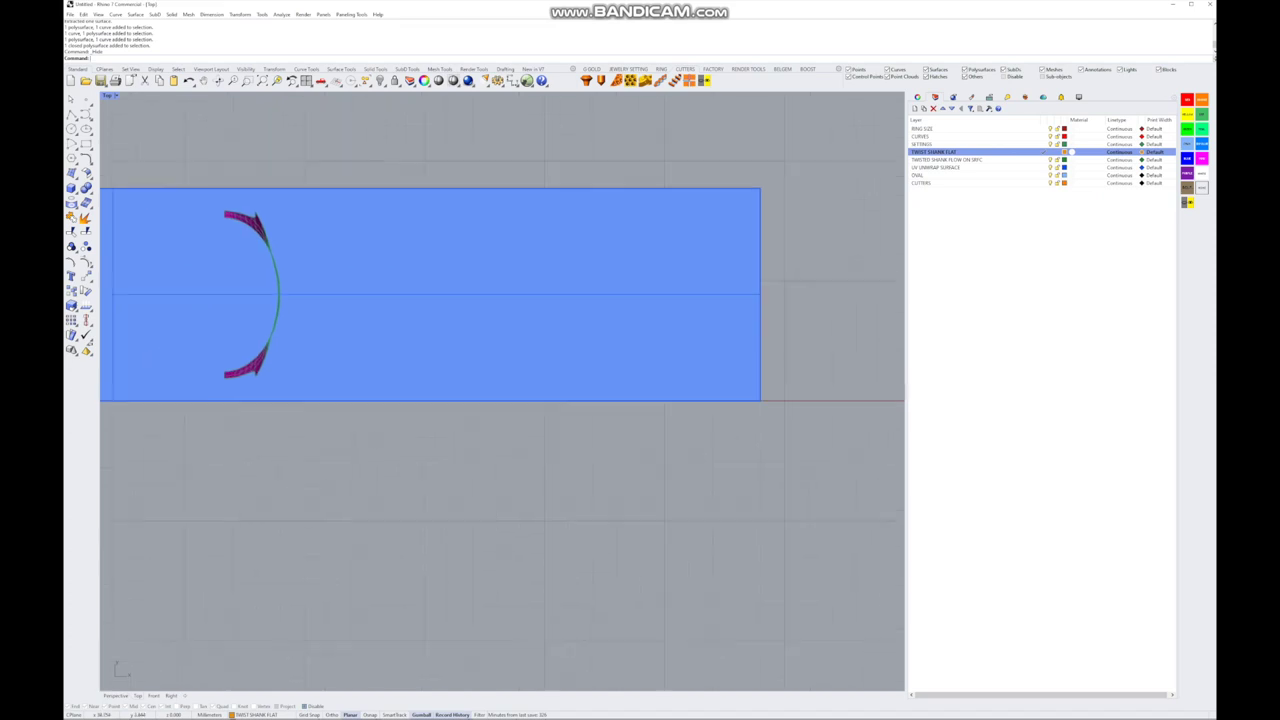
right_click_drag(277, 290, 348, 290)
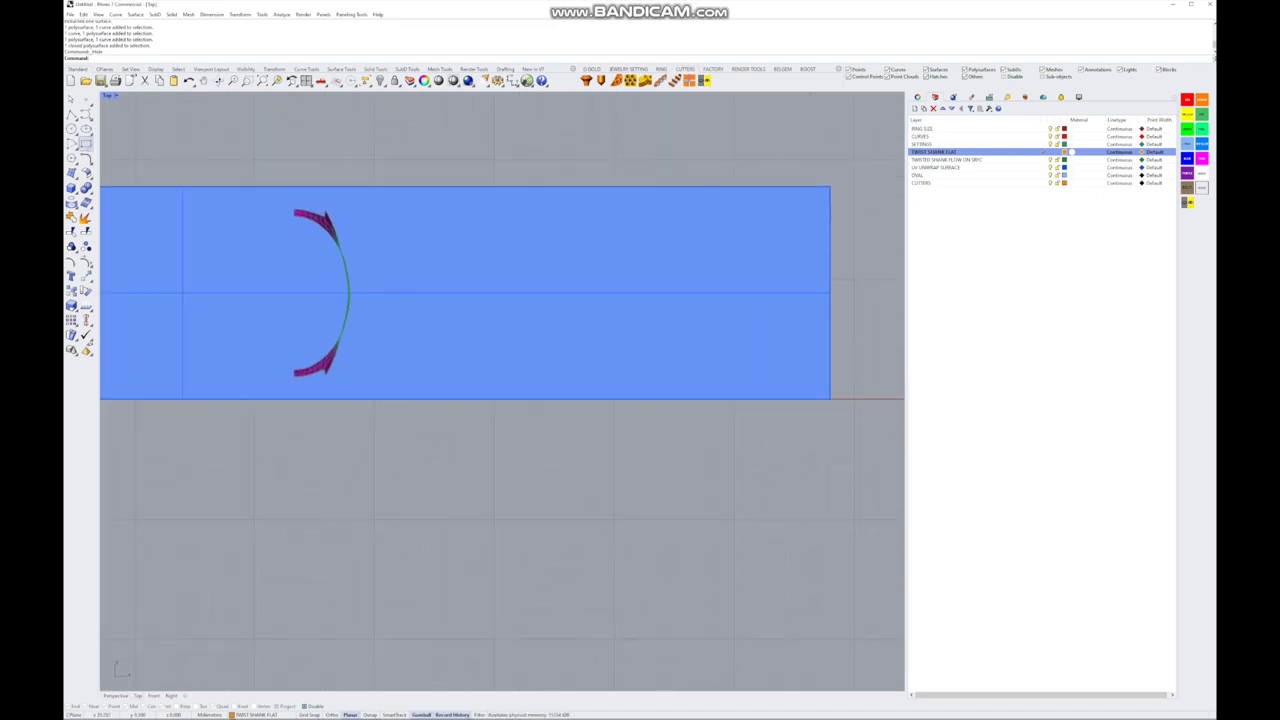
left_click(86, 116)
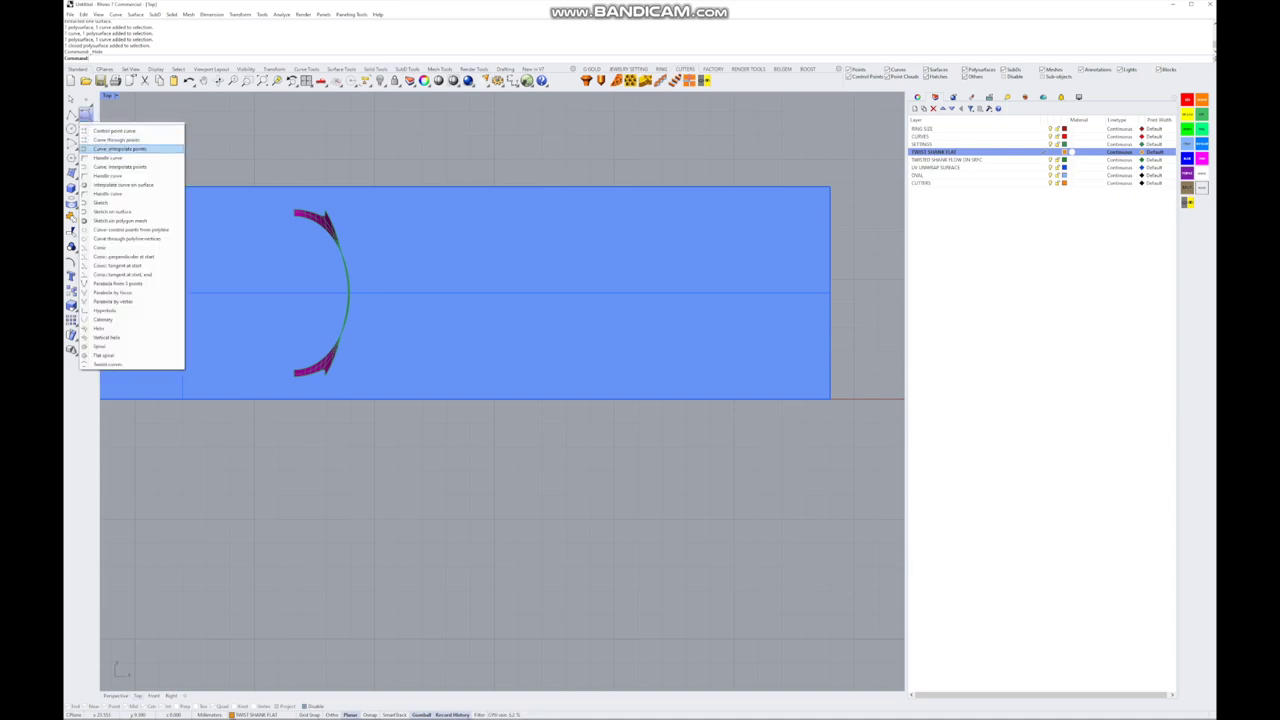
left_click(120, 148)
scroll(290, 353, "up", 3)
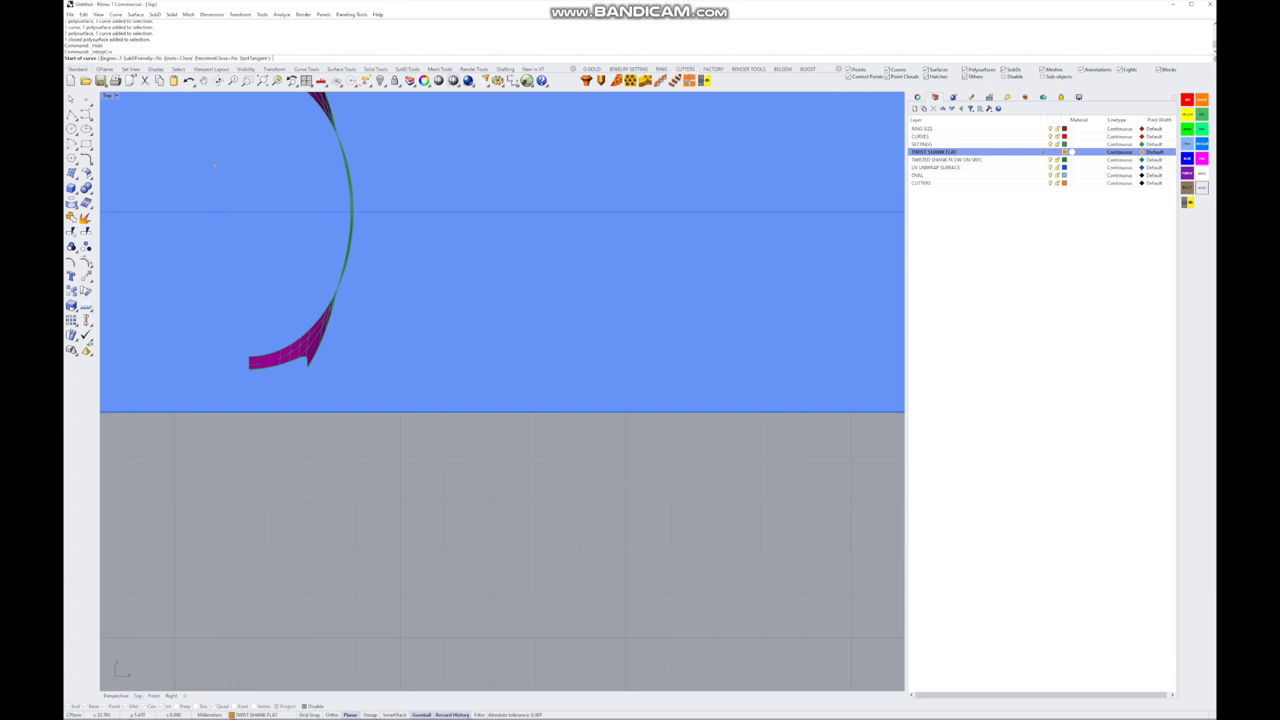
key("ctrl+F1")
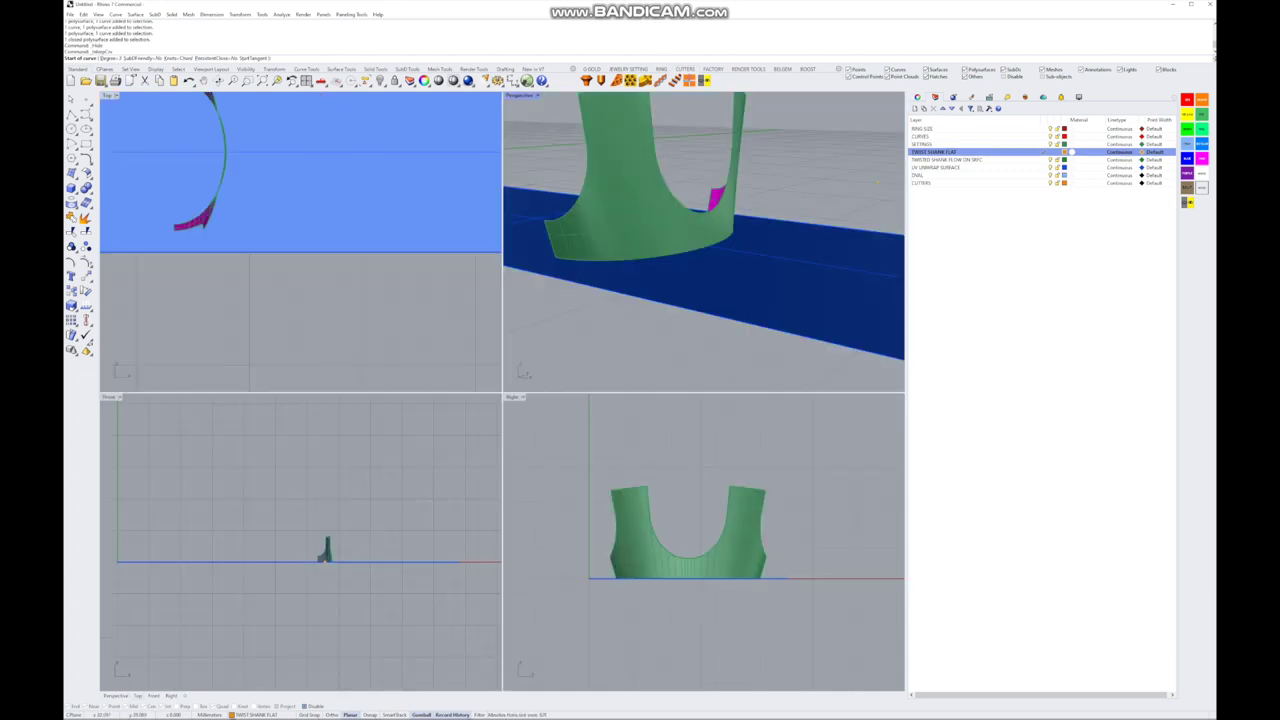
left_click(930, 136)
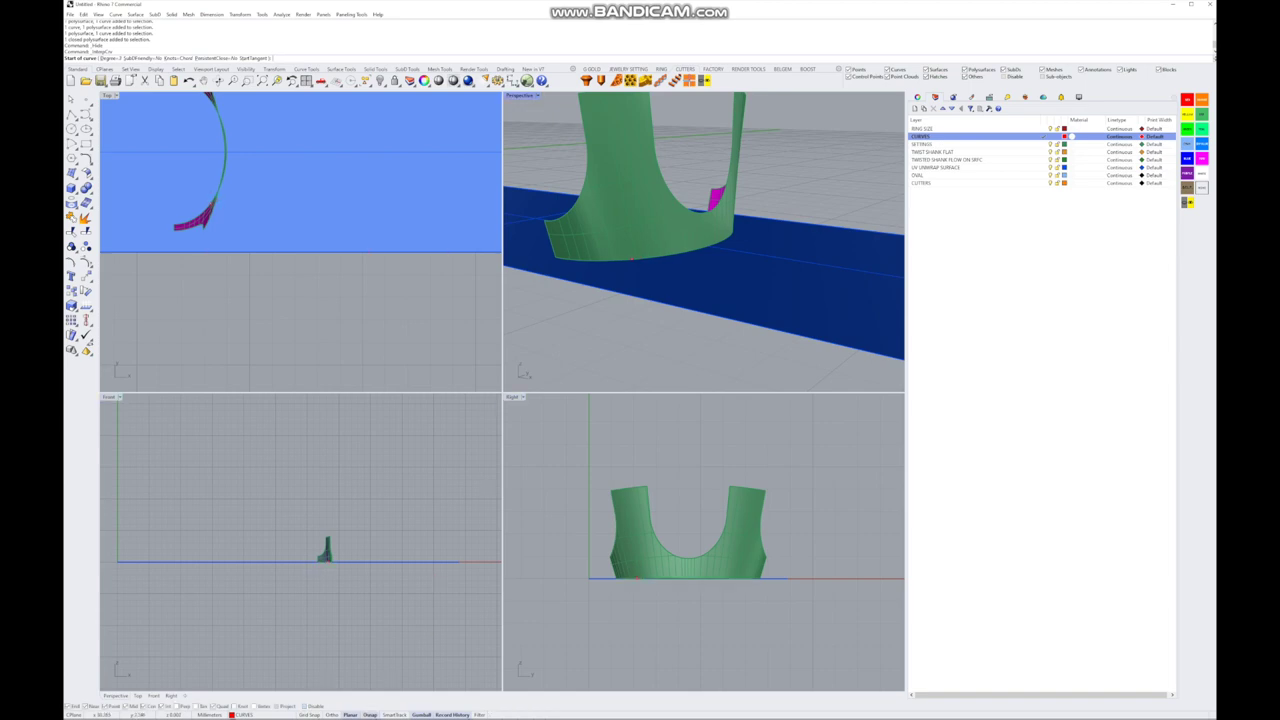
- Draw a five-point S-shaped curve from the setting surface's lower edge across the strip, ending on the centre line near the strip's far end
left_click(639, 258)
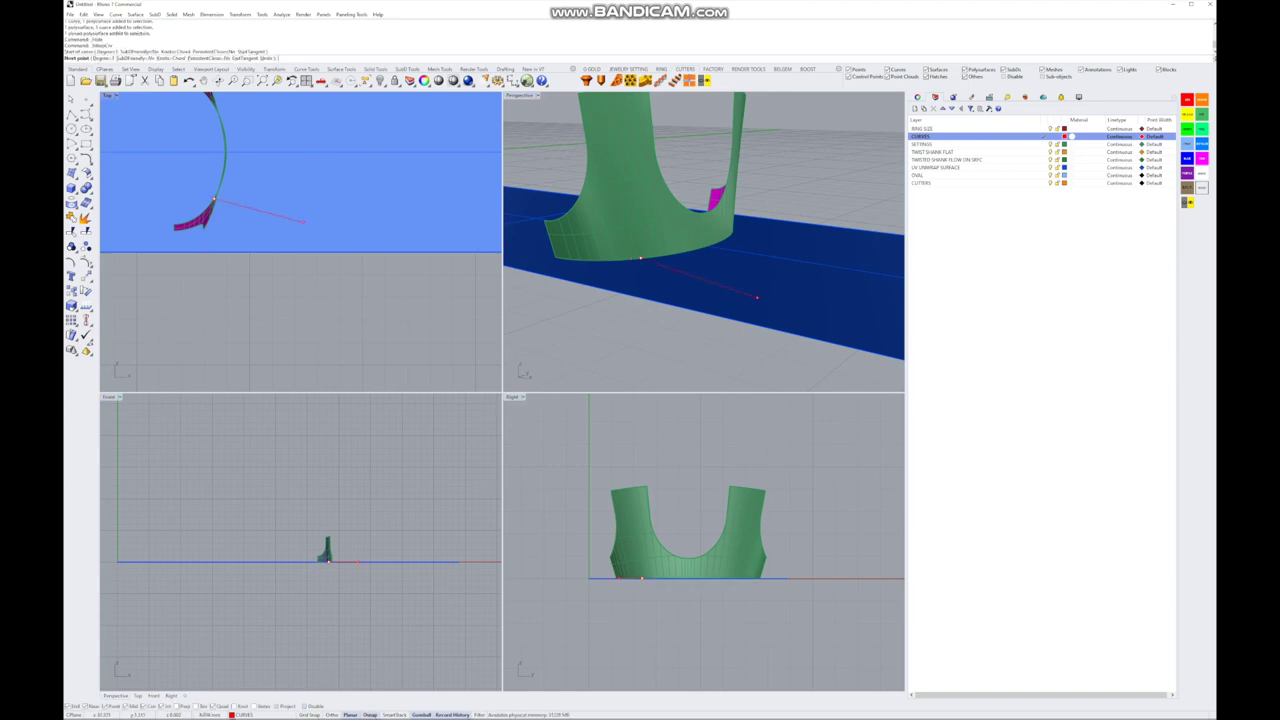
left_click(674, 283)
scroll(302, 218, "down", 3)
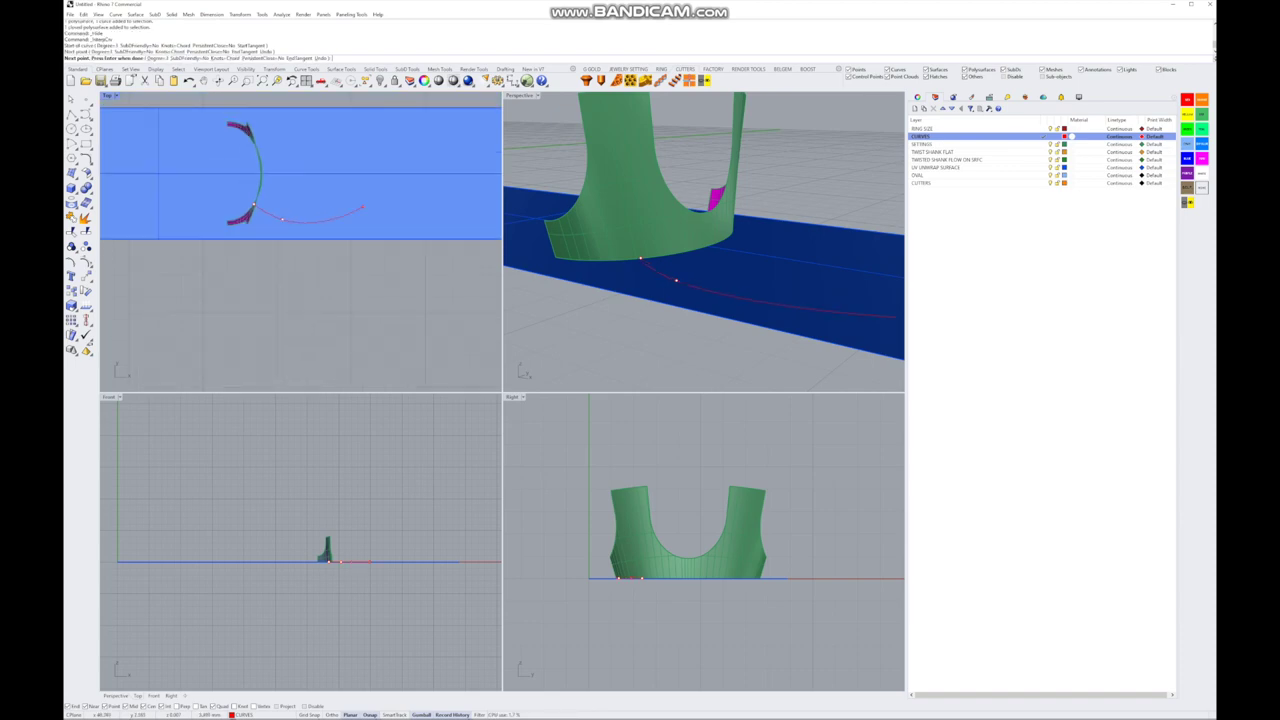
left_click(309, 211)
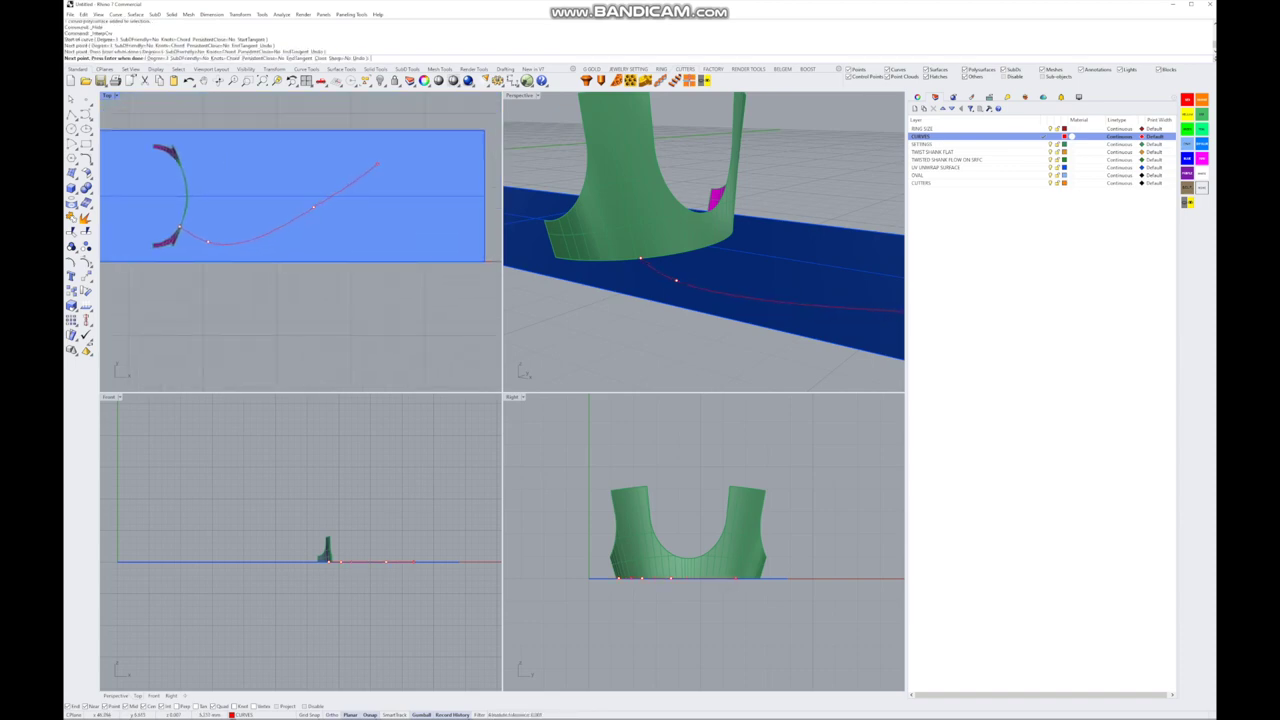
left_click(378, 162)
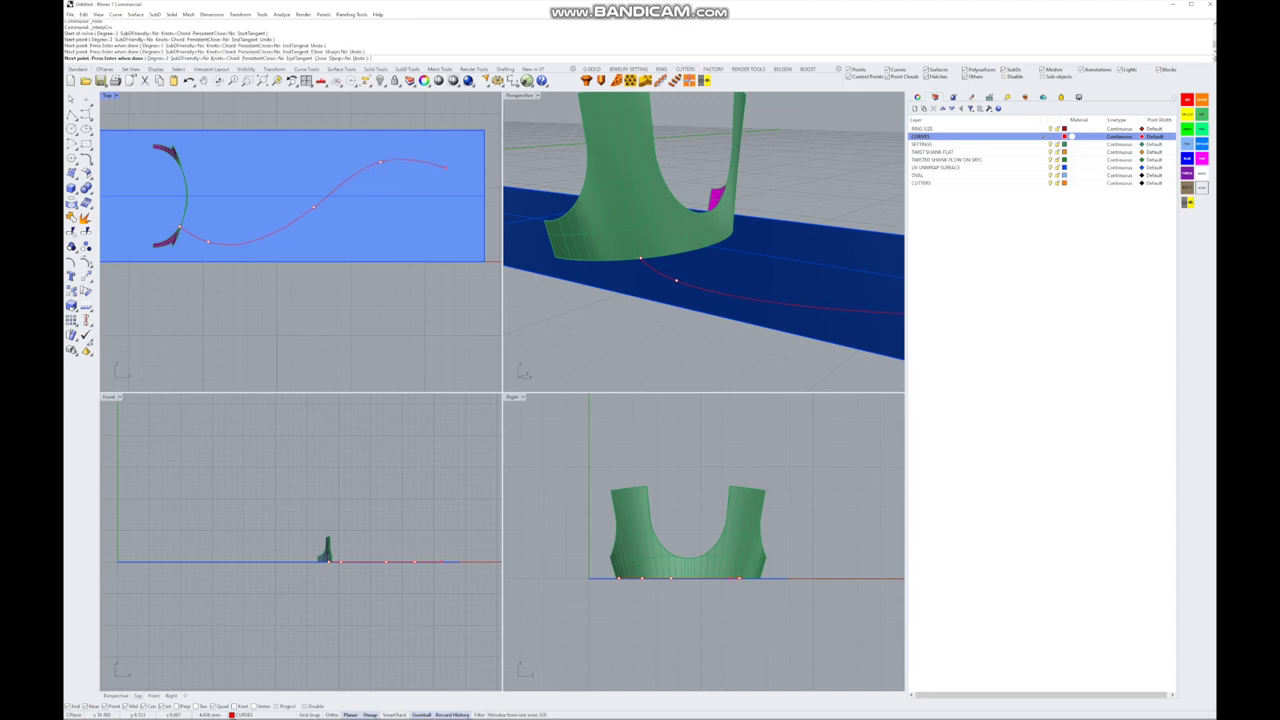
scroll(470, 193, "up", 3)
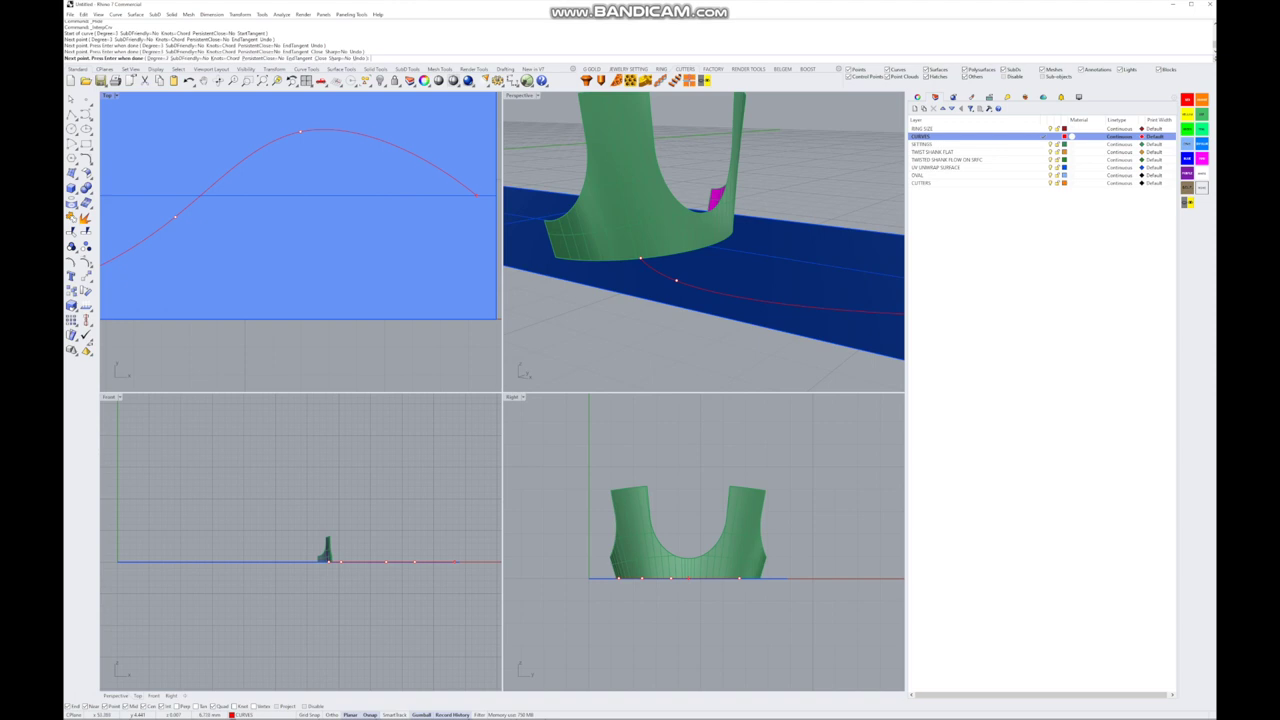
left_click(477, 194)
key("Return")
- Move the S-curve's end point slightly back along the strip's centre line, away from the strip's end
left_click(470, 191)
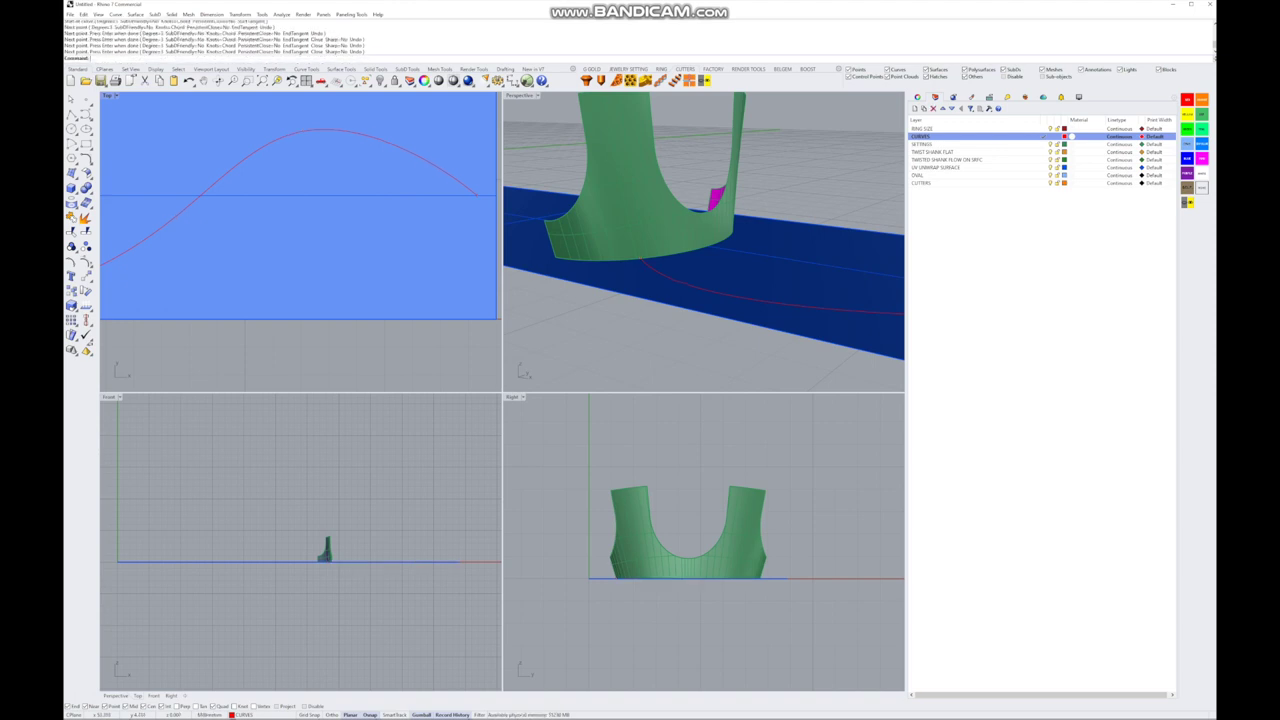
scroll(490, 192, "up", 3)
left_click(431, 201)
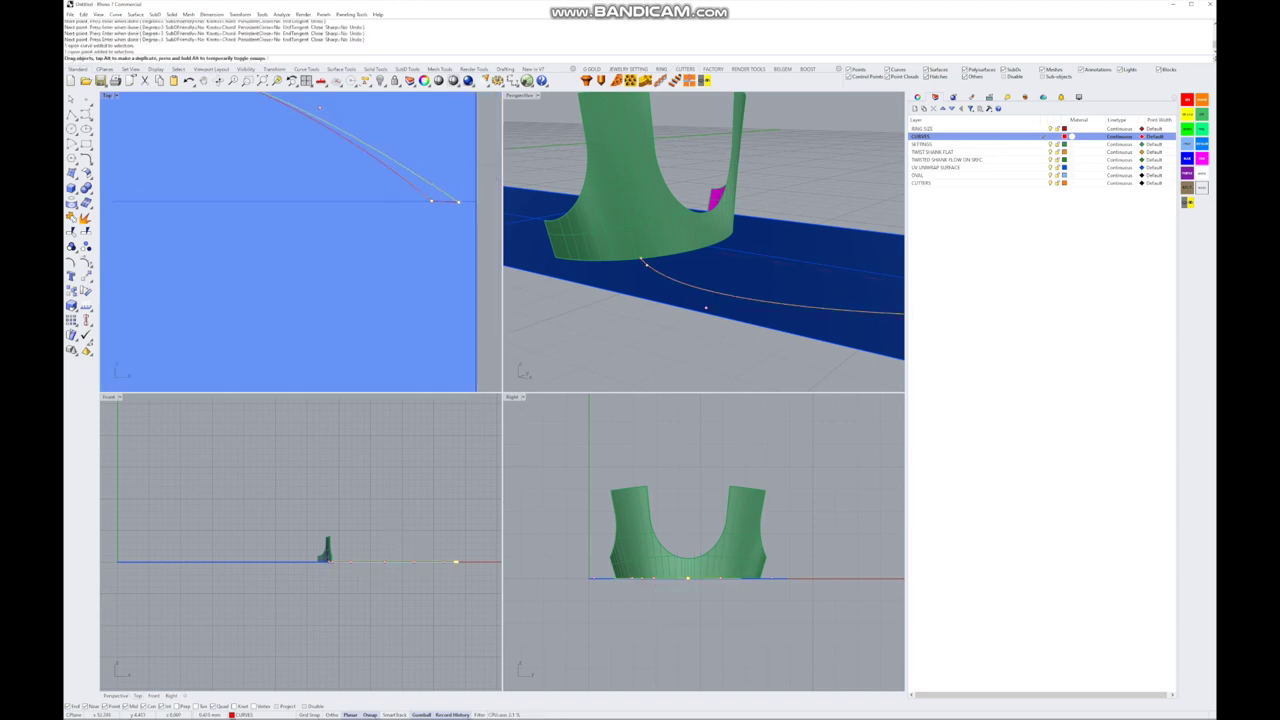
mouse_move(431, 201)
left_mouse_down()
mouse_move(476, 200)
mouse_move(421, 201)
left_mouse_up()
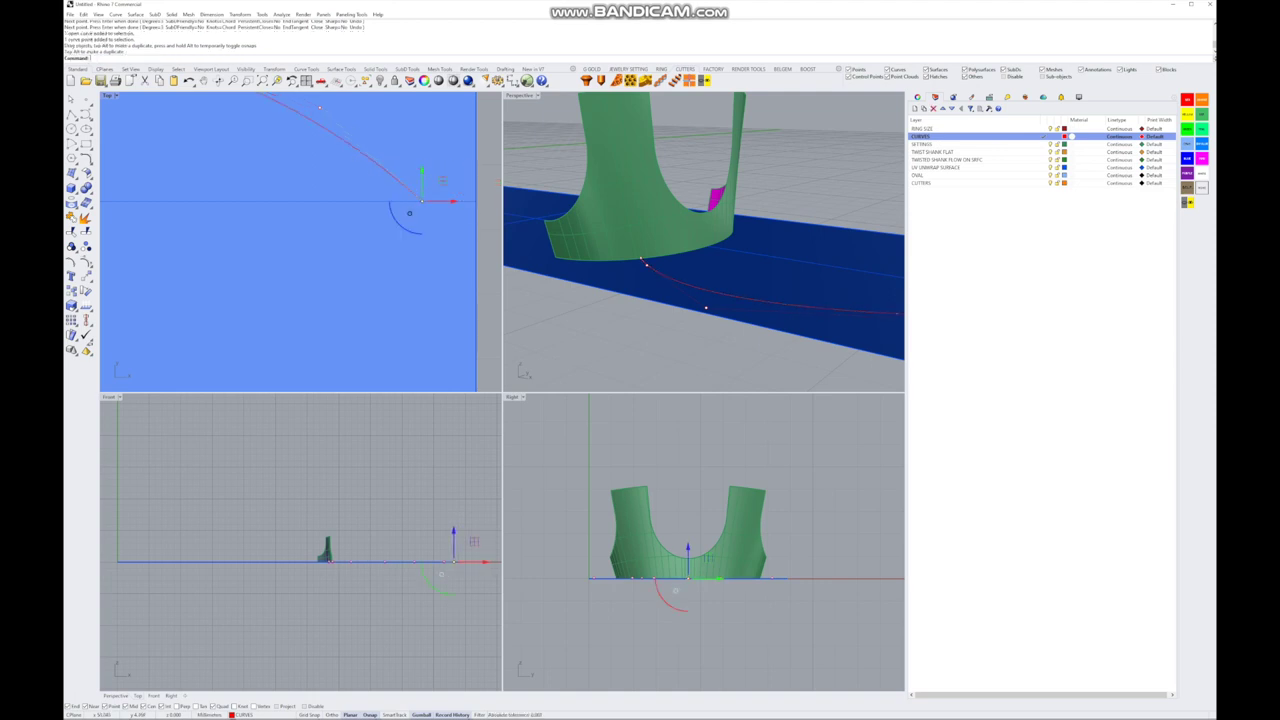
scroll(386, 218, "down", 2)
- Move the control point above the S-curve's crest slightly outward and toward the strip's end
left_click(386, 197)
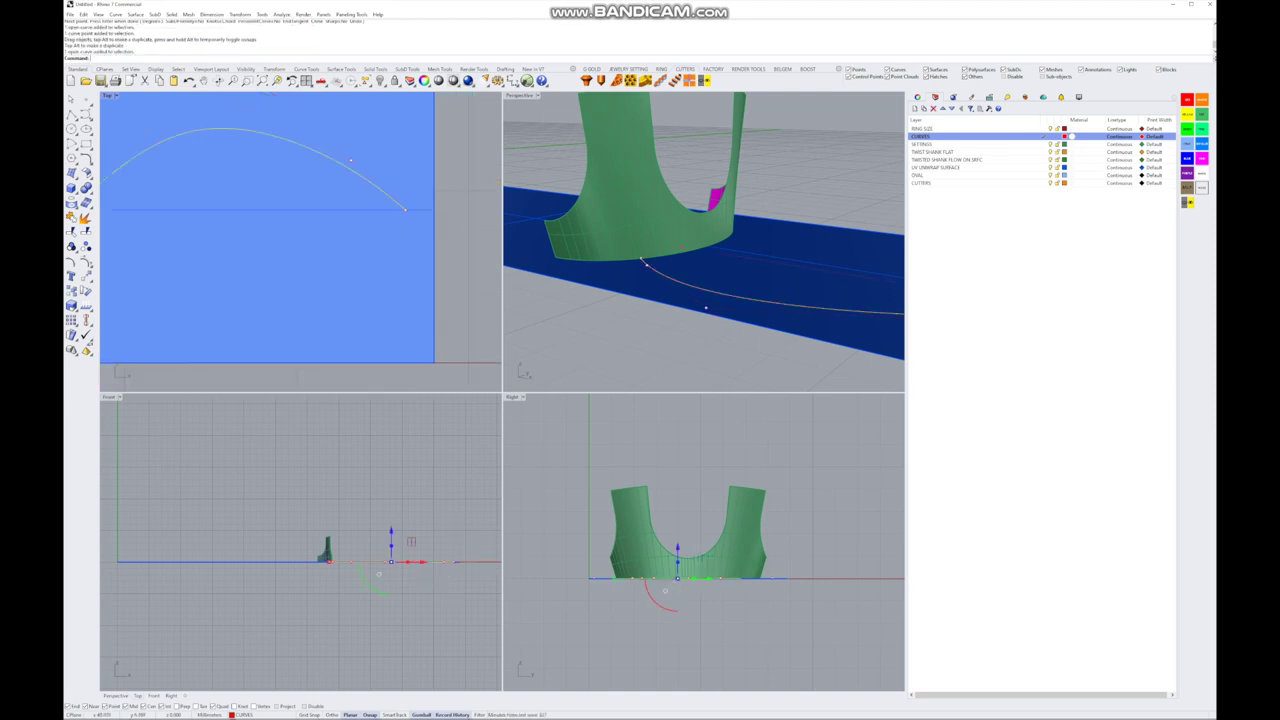
scroll(414, 226, "down", 4)
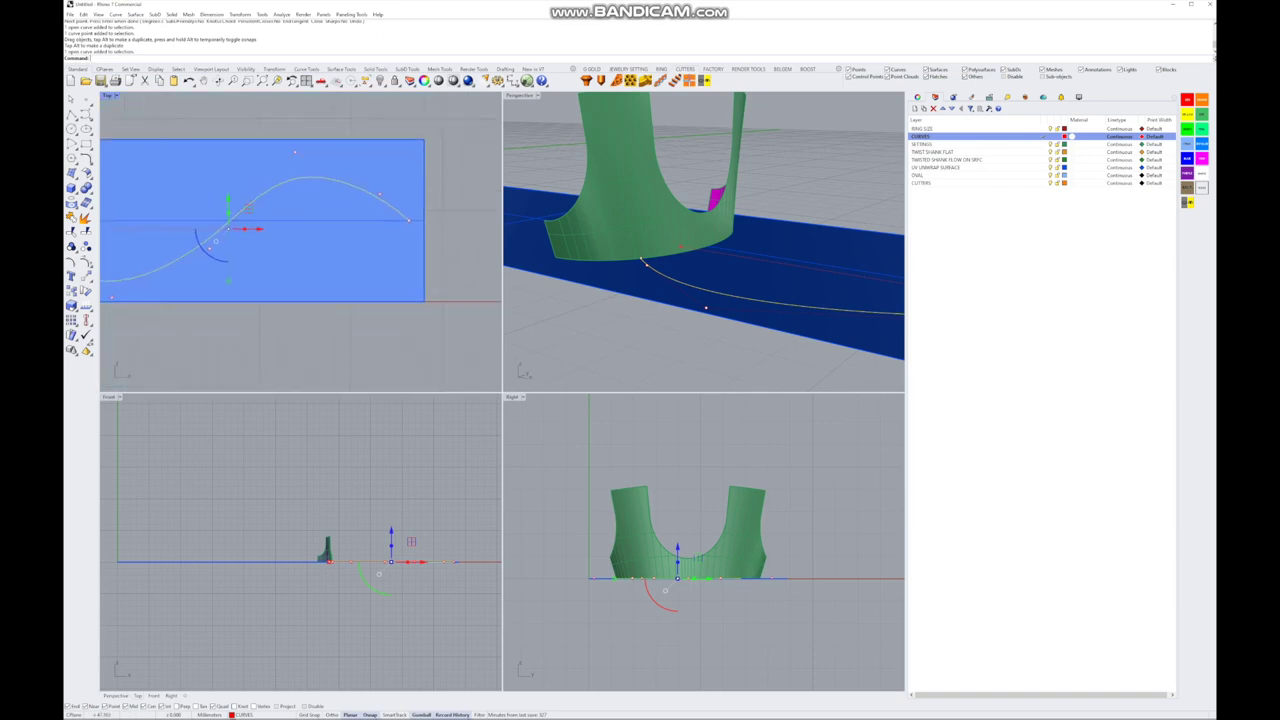
left_click(295, 152)
left_click(330, 163)
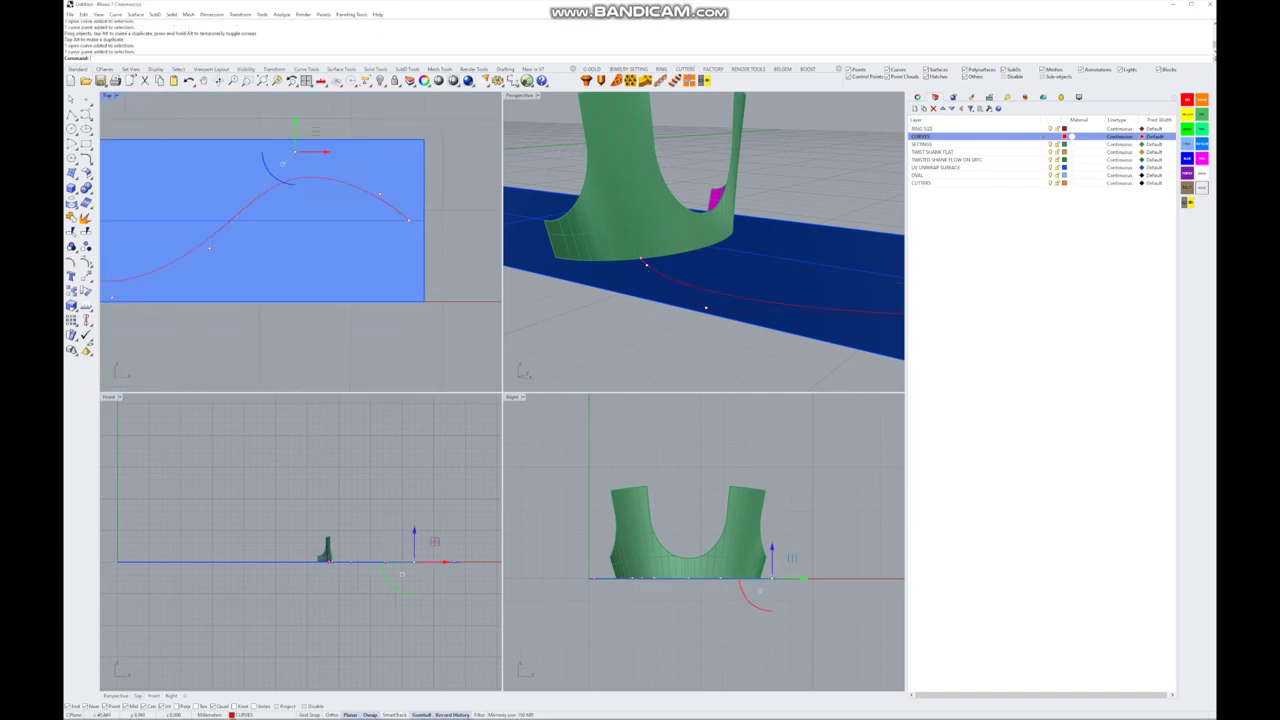
scroll(298, 215, "down", 3)
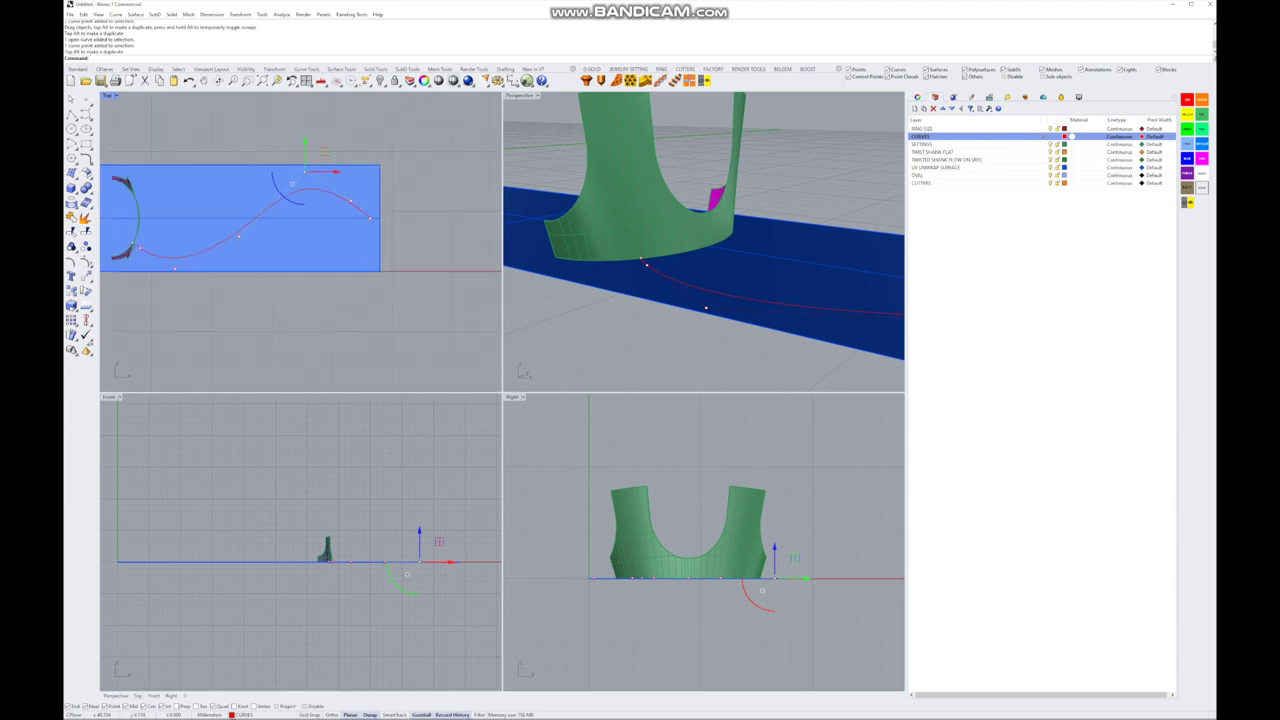
key("Escape")
right_click_drag(291, 184, 376, 184)
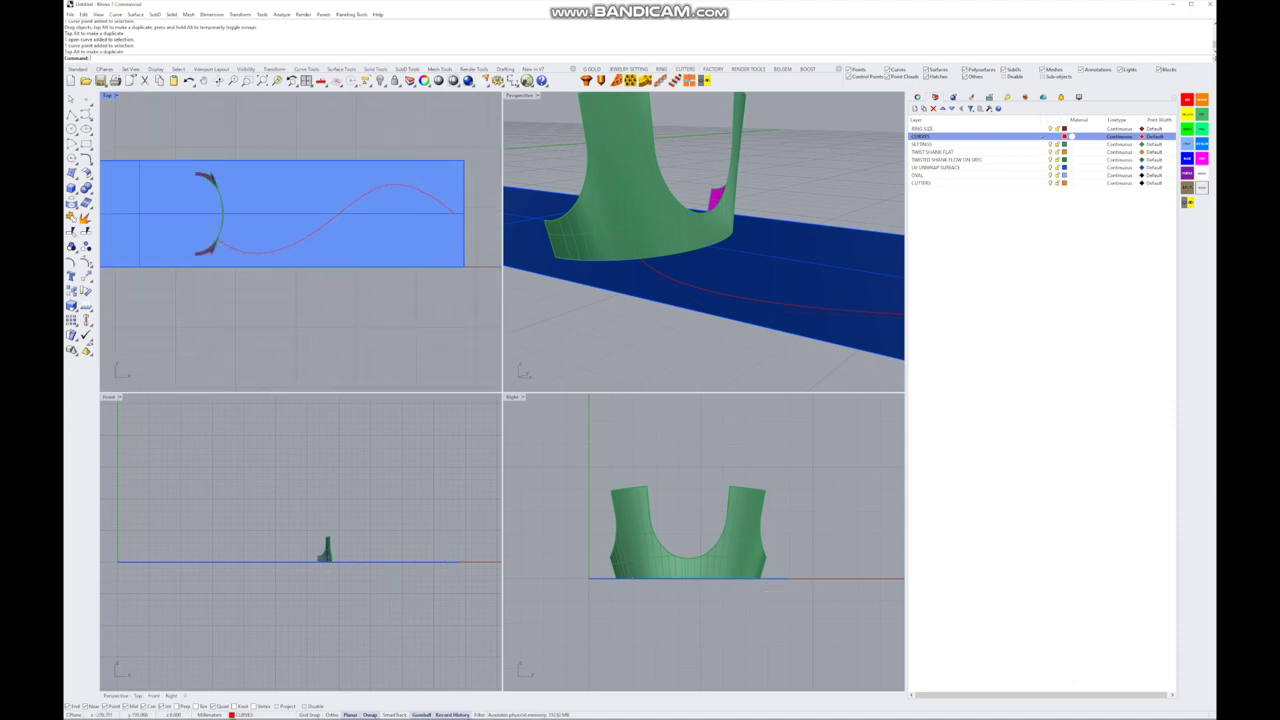
- Start an Offset of the S-curve with the BothSides option
double_click(518, 95)
scroll(430, 440, "down", 3)
left_click(400, 441)
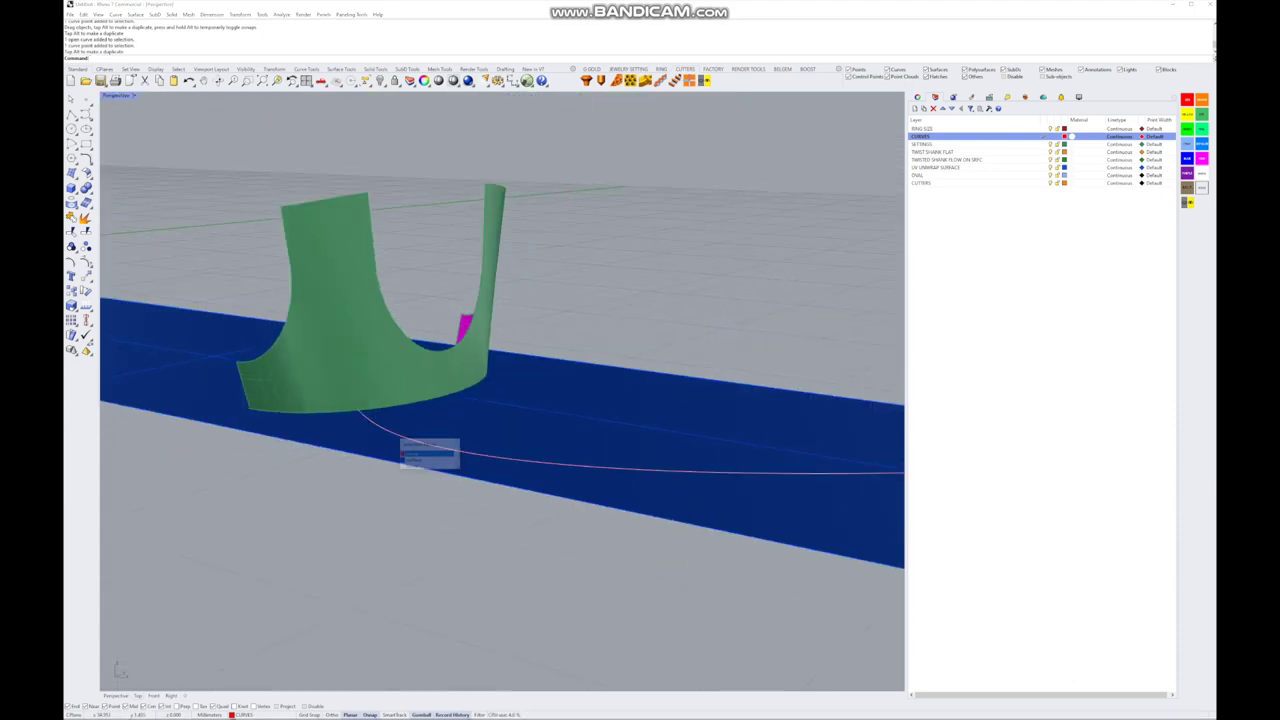
left_click(412, 454)
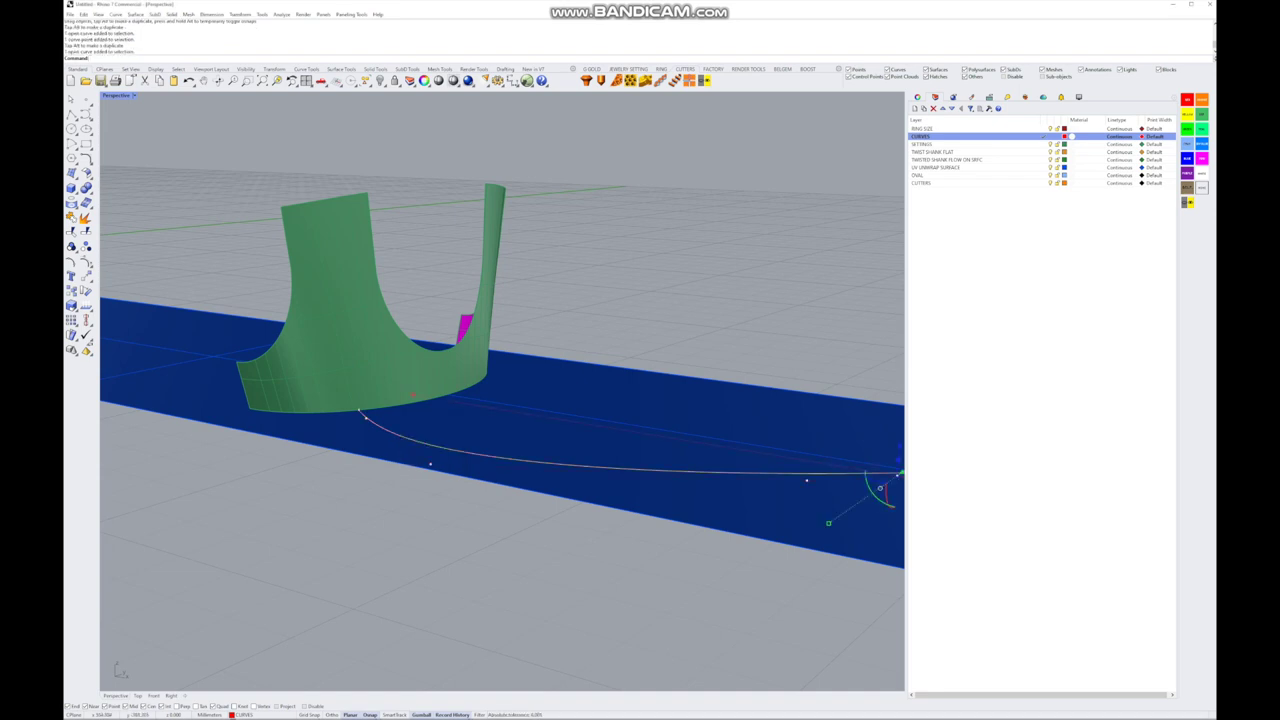
key("ctrl+m")
double_click(108, 95)
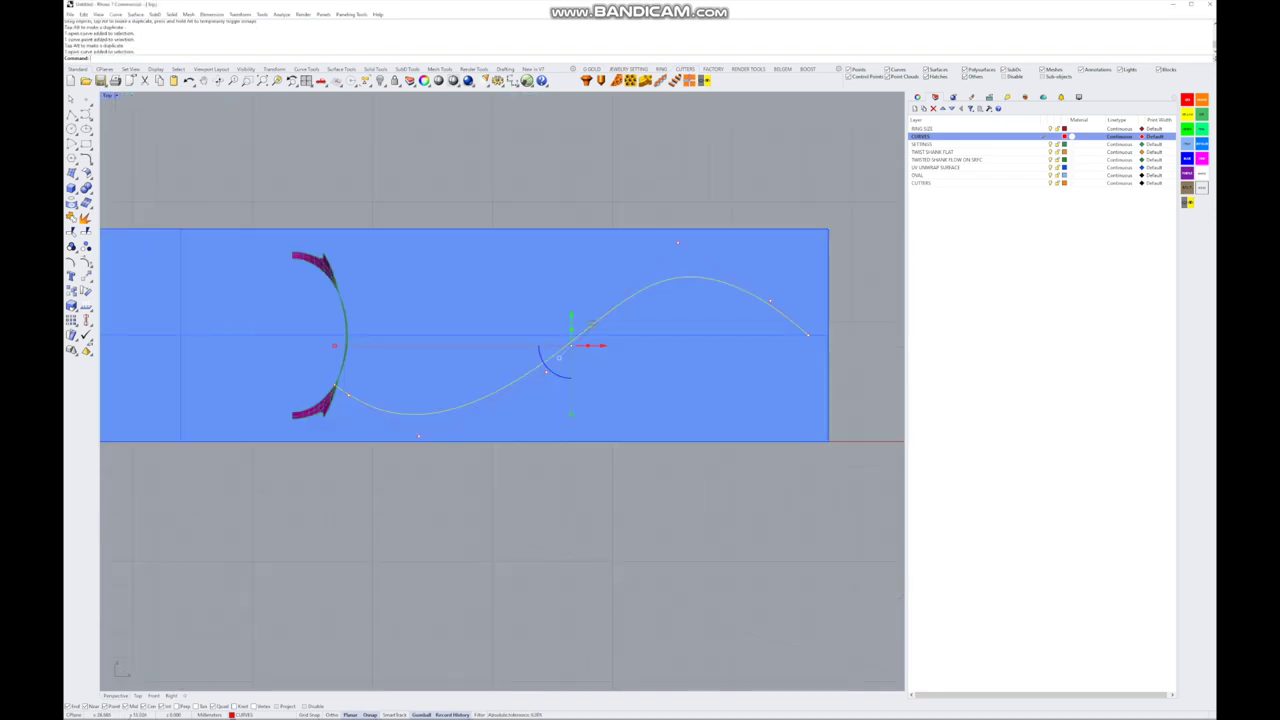
scroll(331, 426, "up", 3)
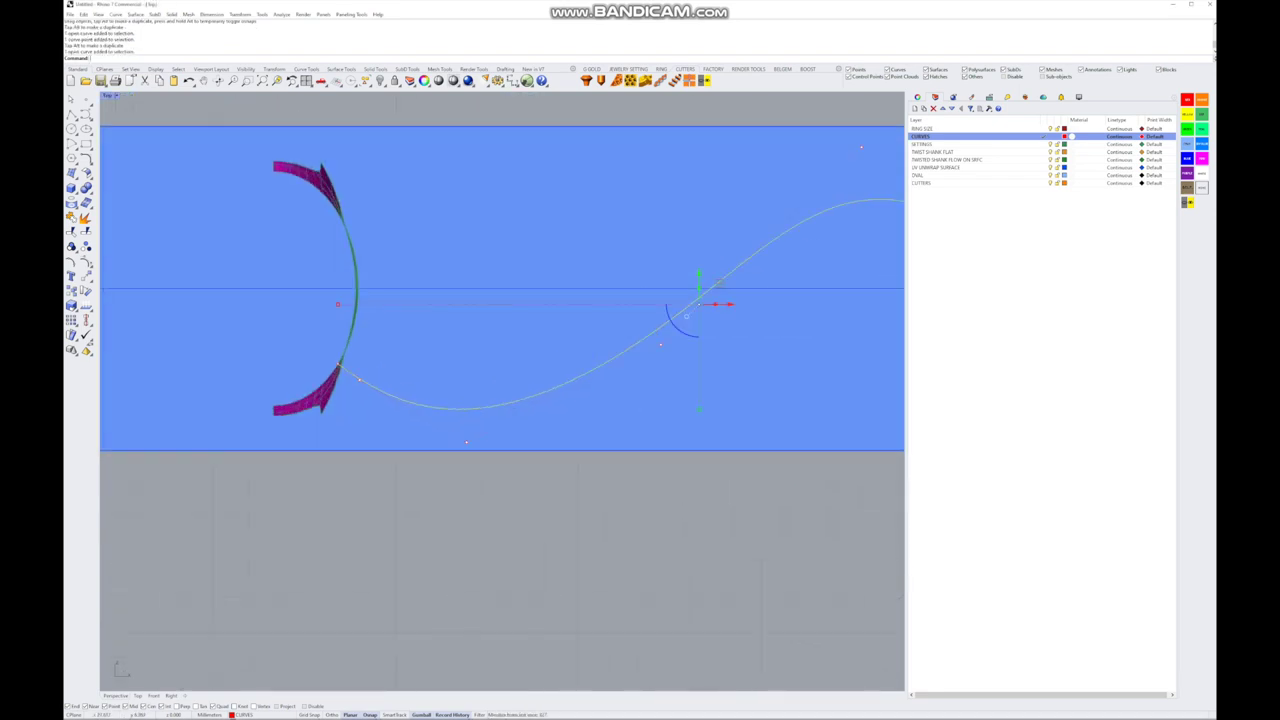
left_click(86, 173)
left_click(86, 173)
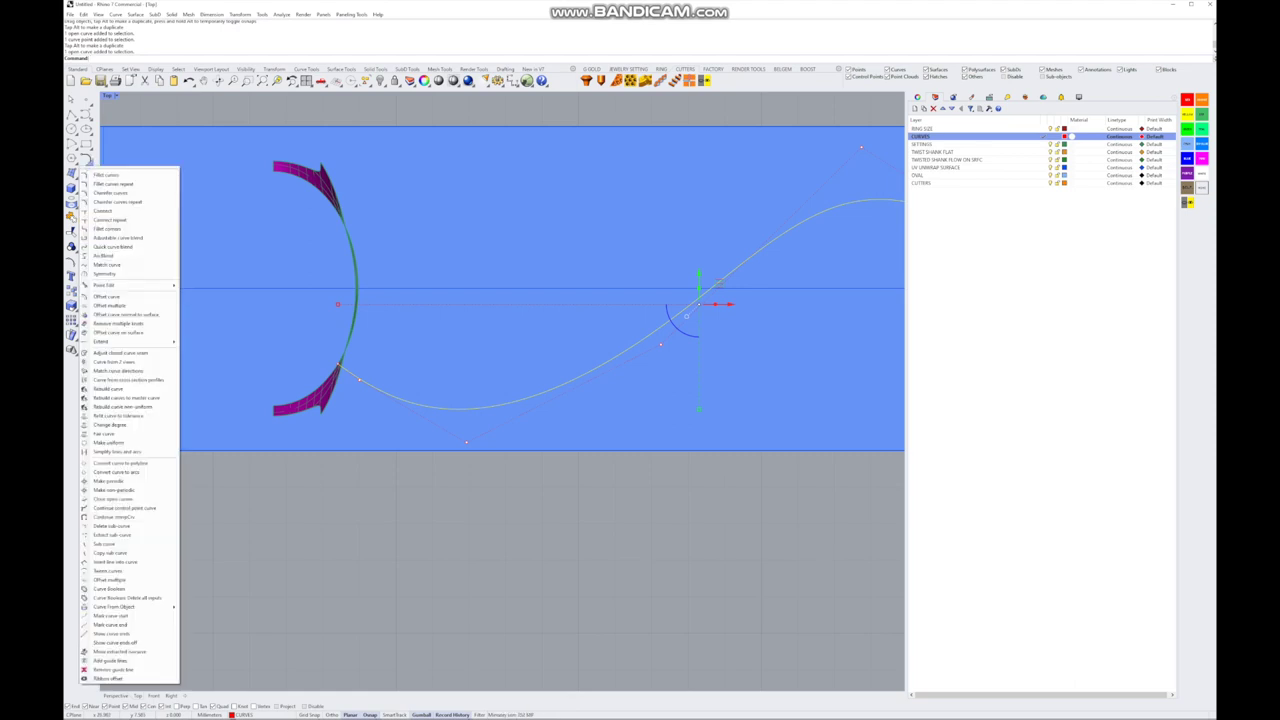
left_click(110, 298)
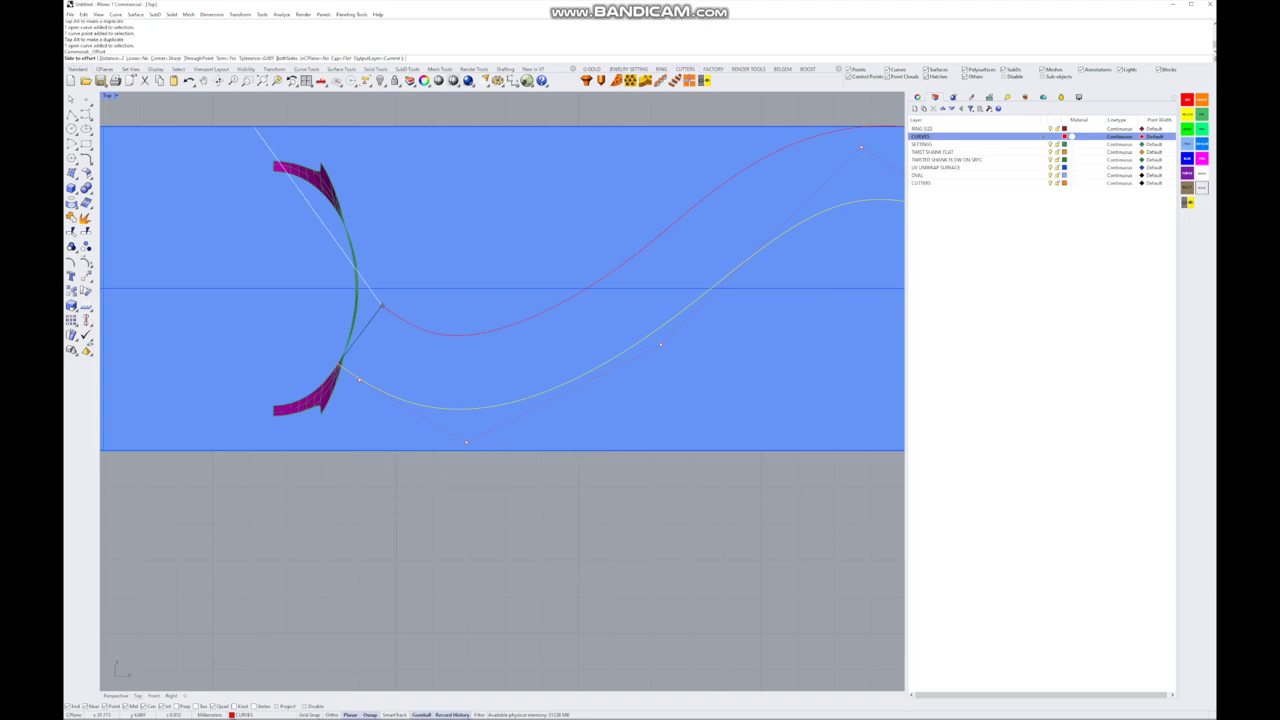
left_click(288, 57)
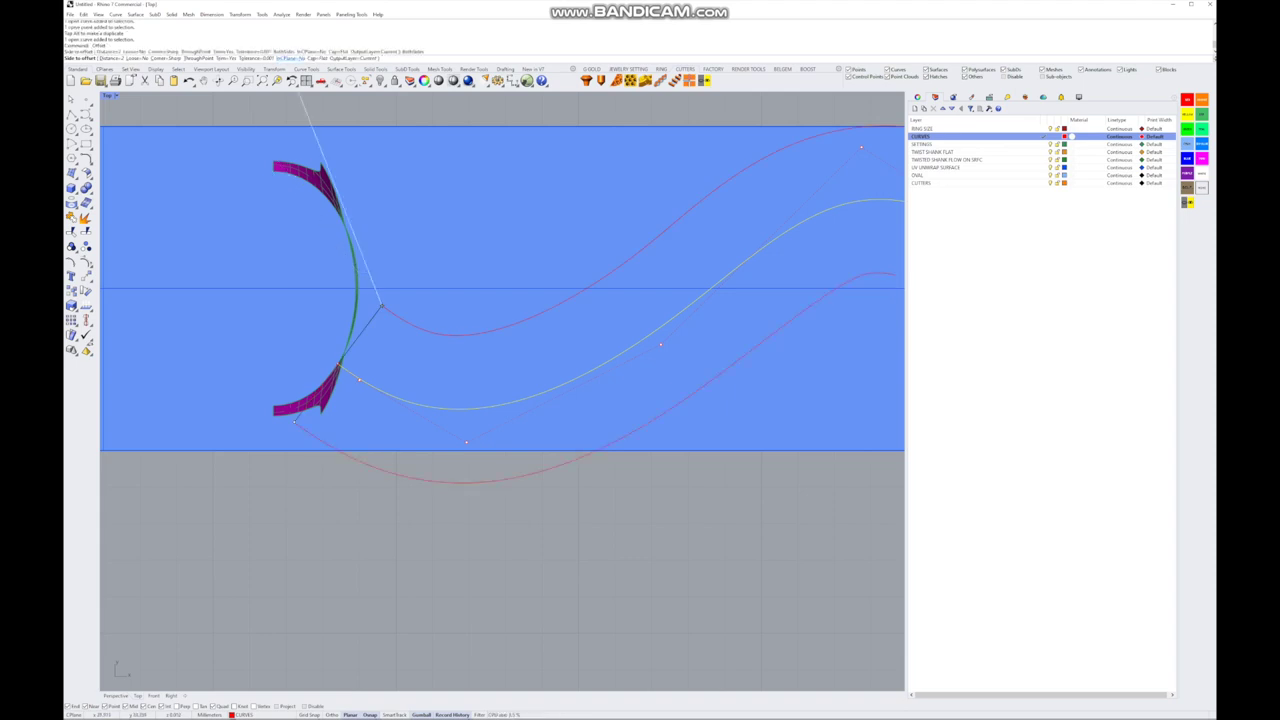
- Set the S-curve's both-sides offset distance to 1 and its cap option to None
left_click(112, 57)
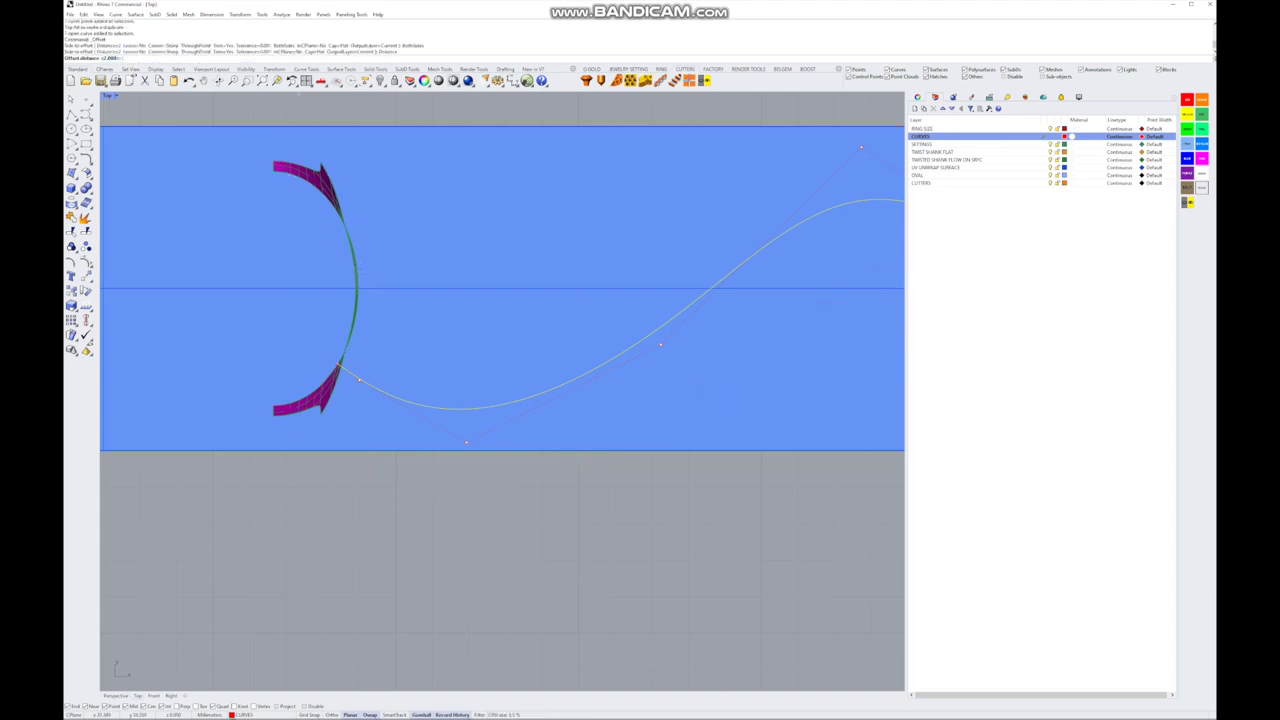
type("1")
key("Return")
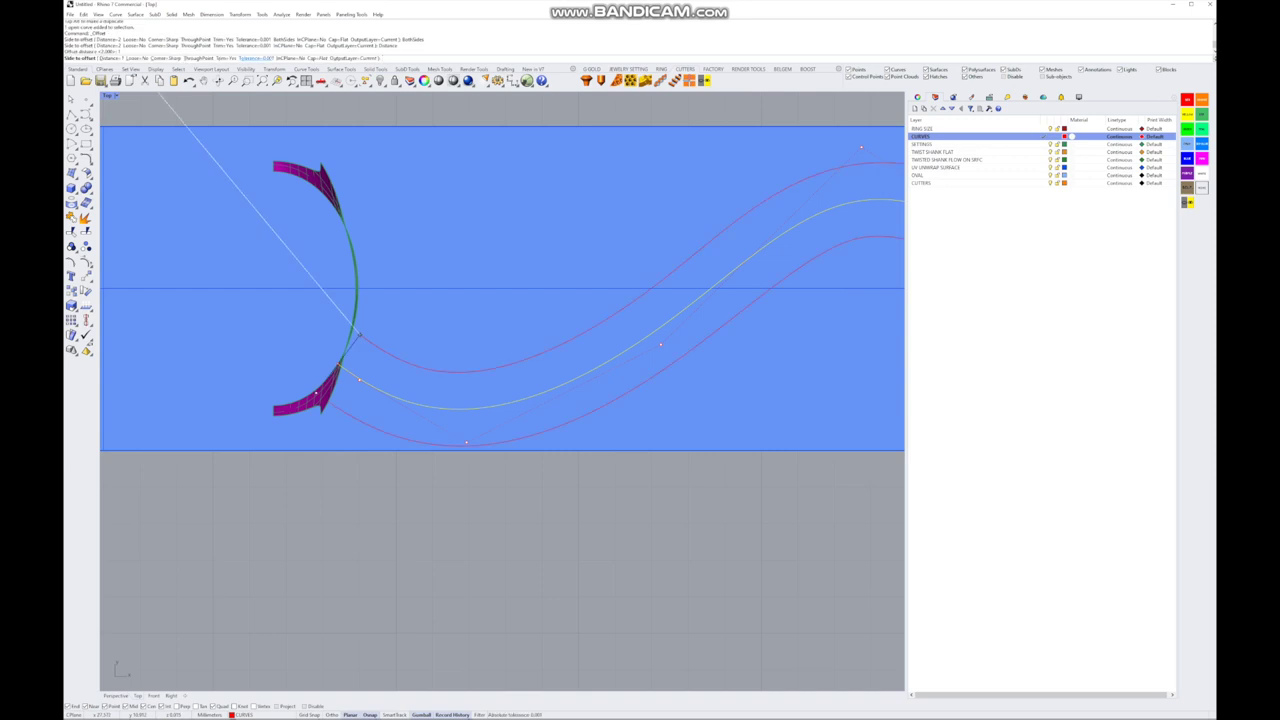
scroll(360, 350, "up", 4)
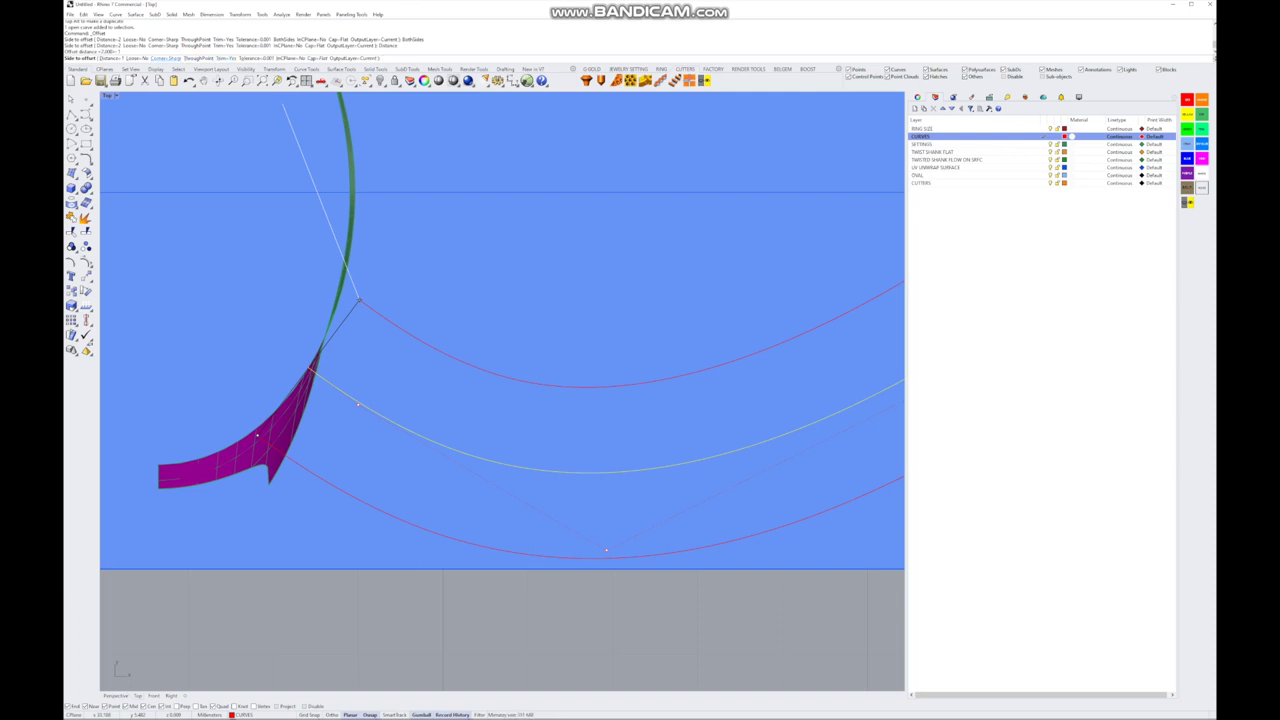
left_click(342, 57)
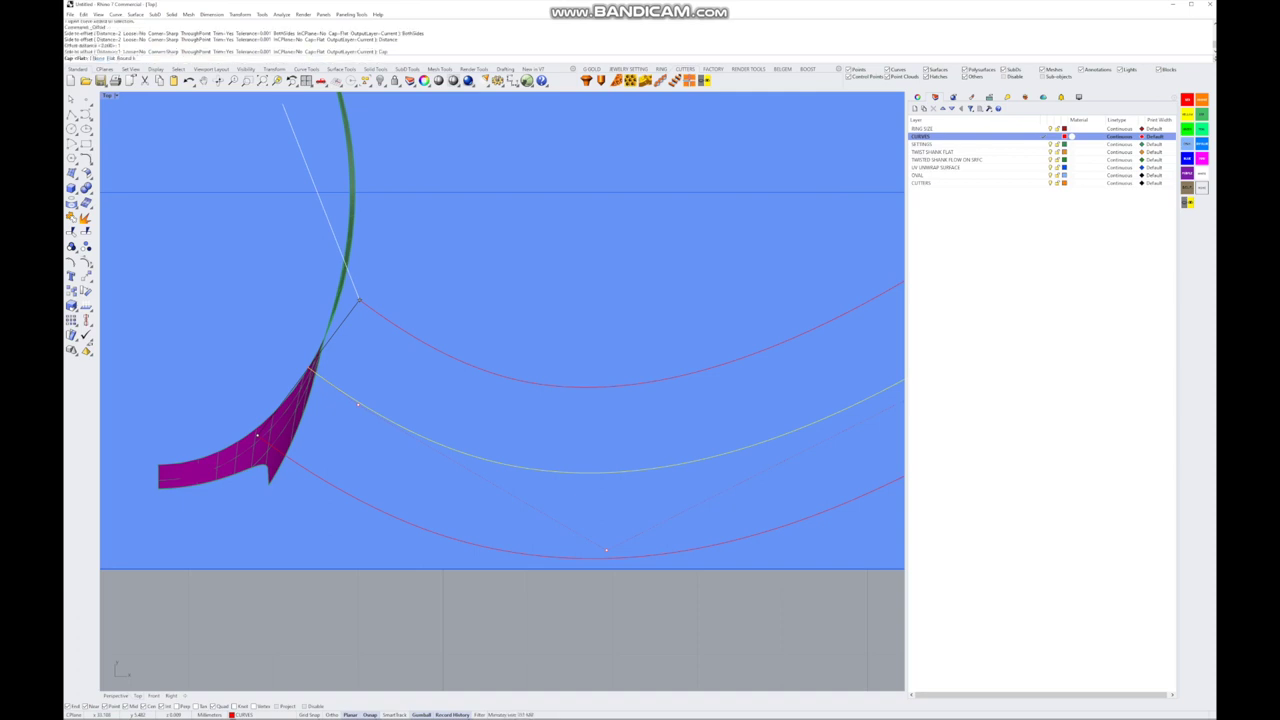
left_click(97, 57)
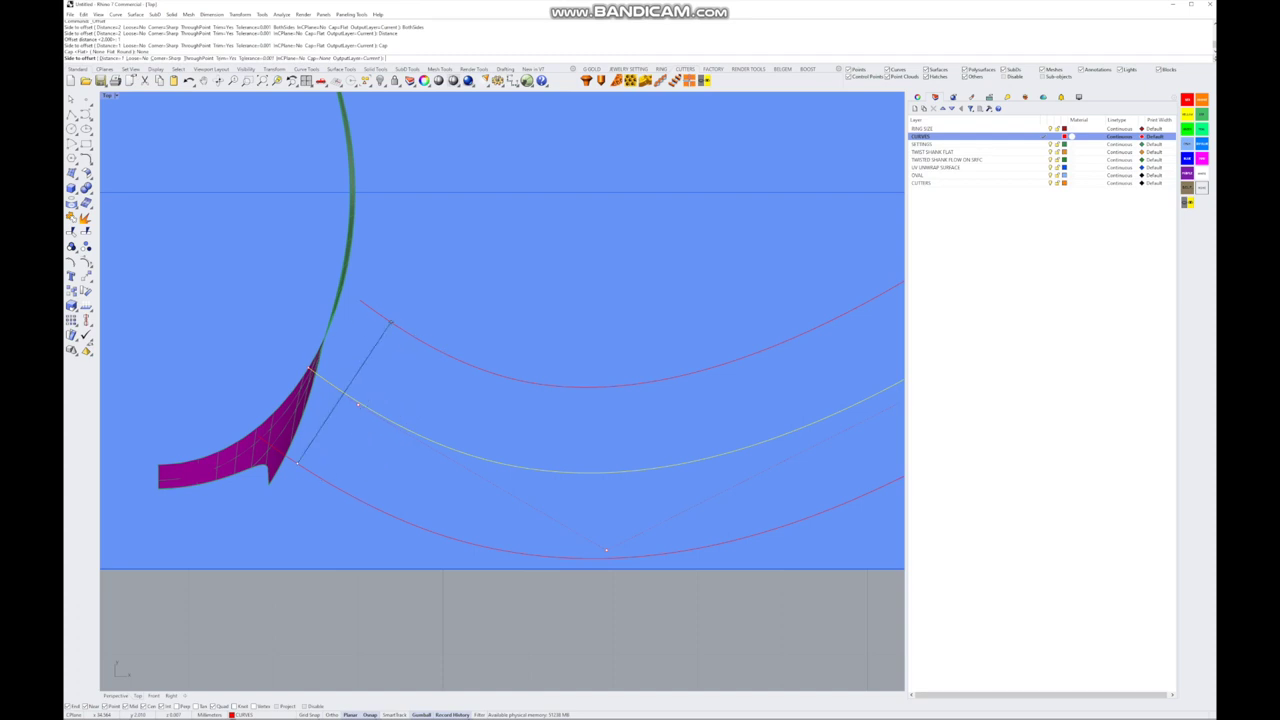
scroll(392, 340, "down", 8)
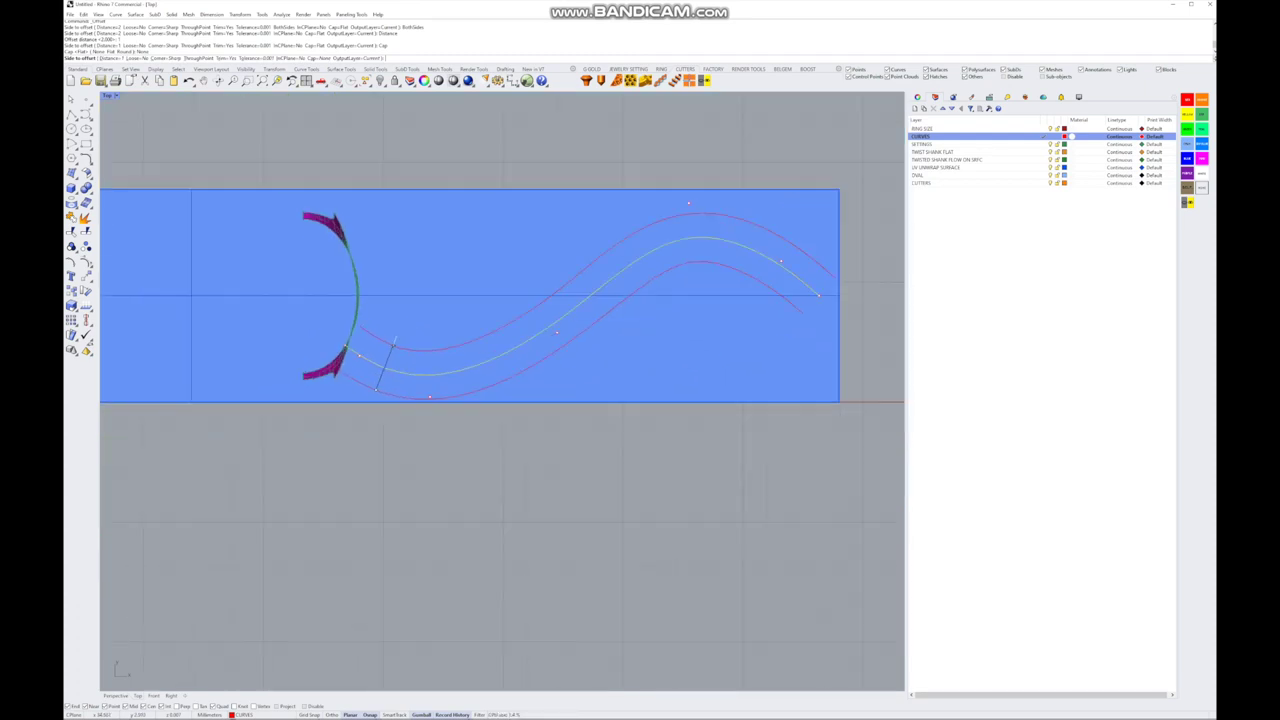
scroll(393, 340, "up", 2)
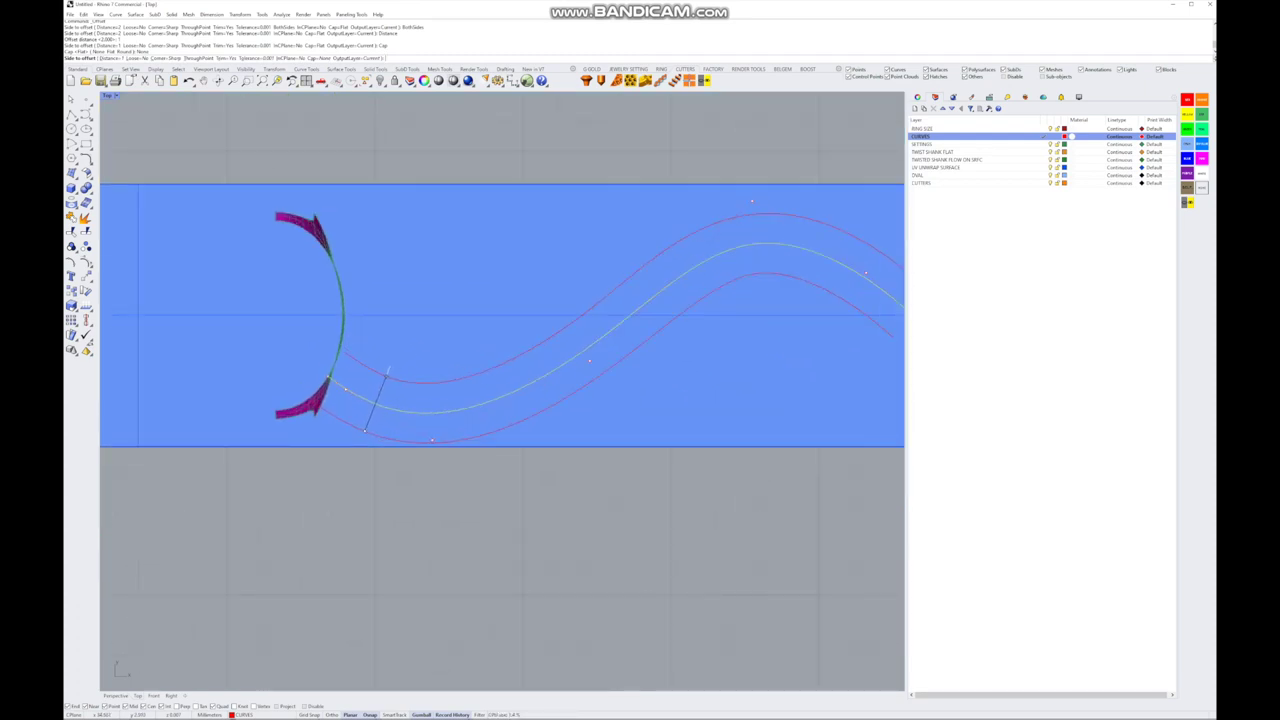
right_click_drag(388, 372, 361, 376)
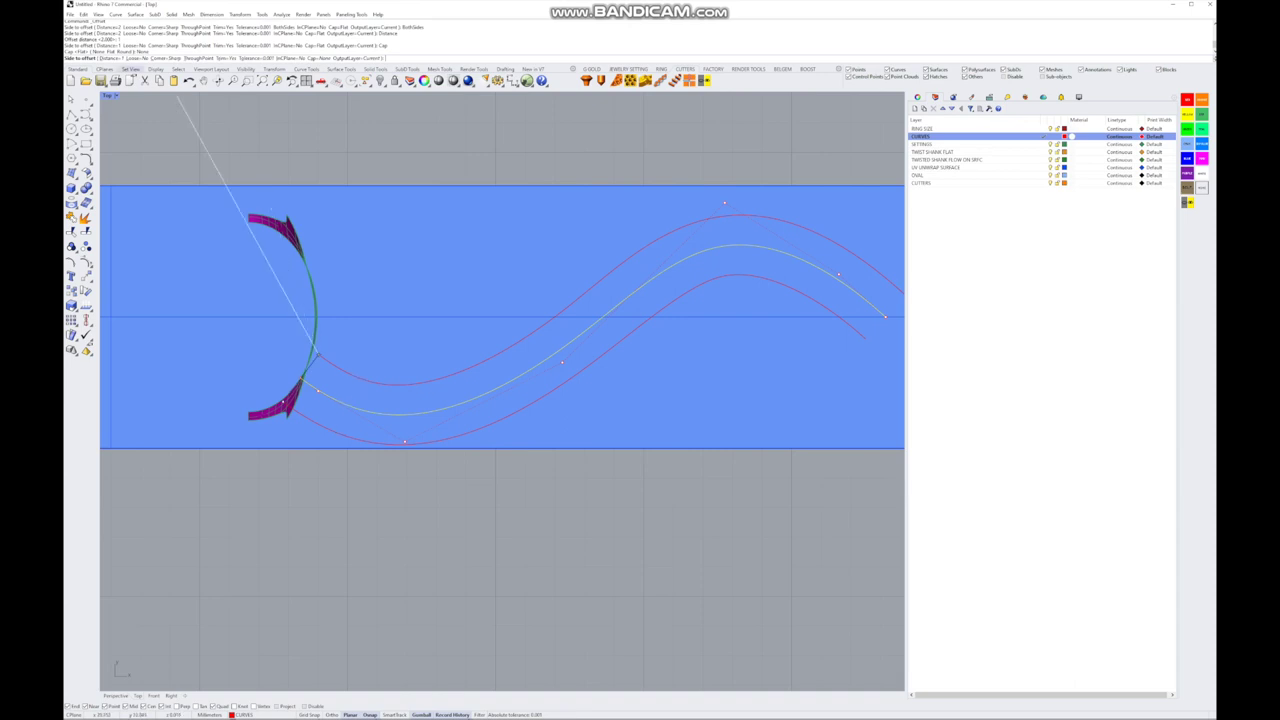
- Set the offset distance to 0.8 and create the offset curves on both sides of the S-curve
type("d")
key("Return")
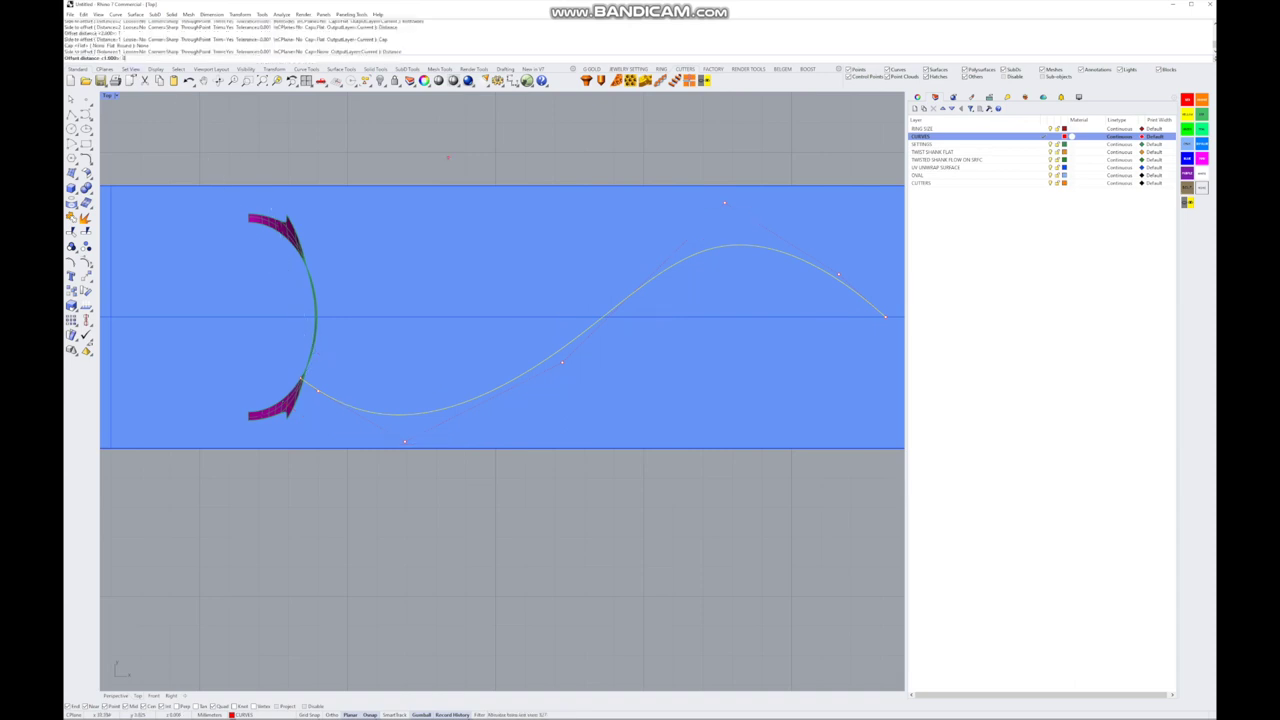
type("0.5")
key("Return")
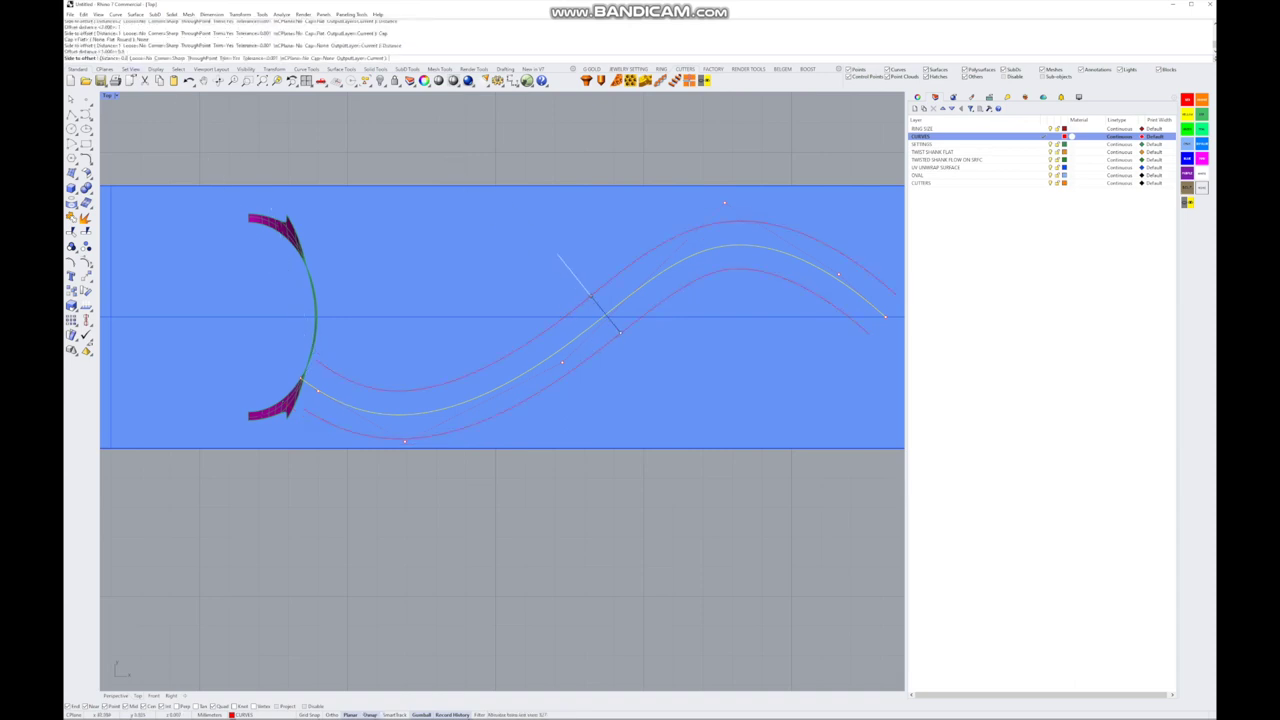
left_click(605, 310)
key("Escape")
- Move the S-curve's second-to-last control point slightly toward the strip's far end
right_click_drag(612, 310, 460, 337)
left_click(600, 320)
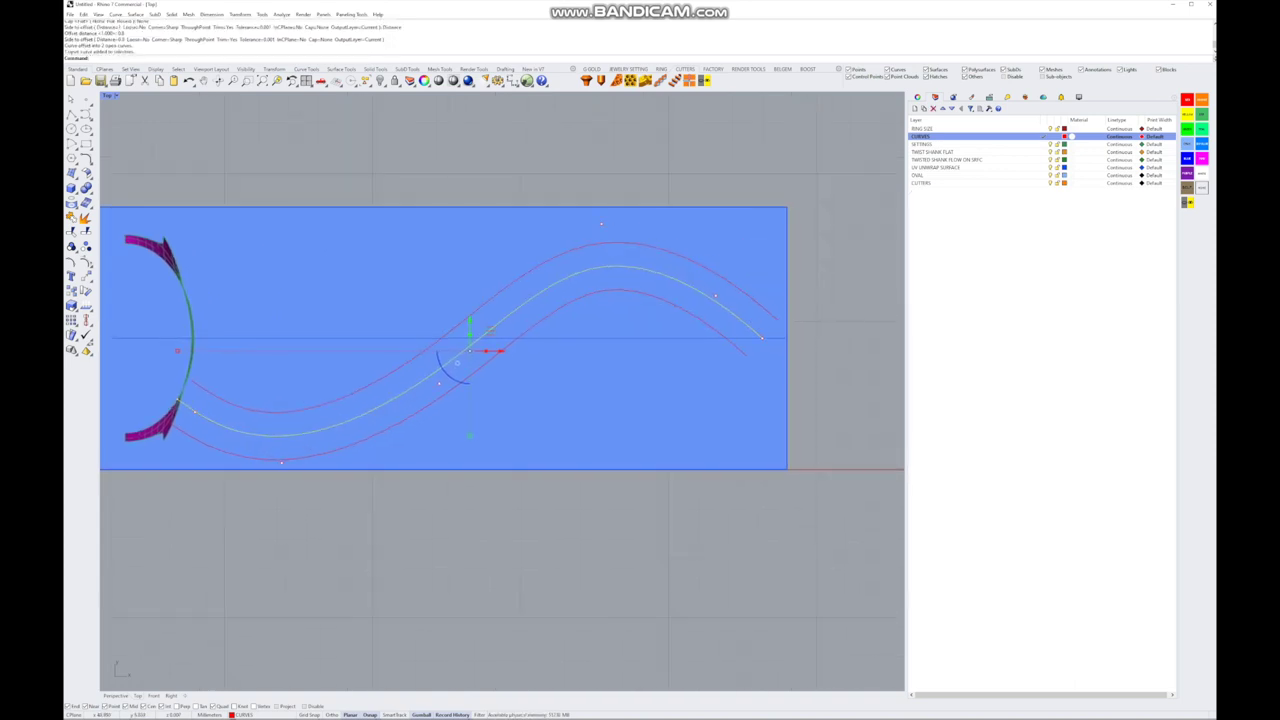
left_click(718, 297)
left_click(748, 316)
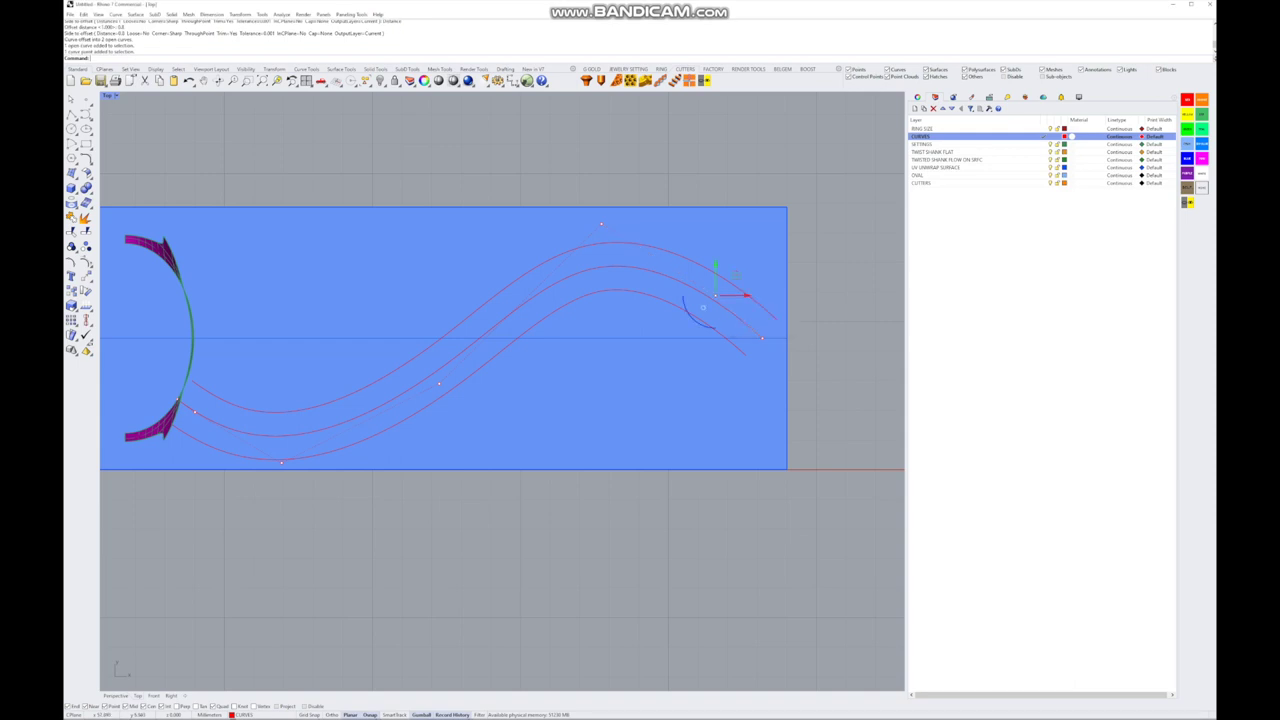
mouse_move(720, 295)
left_mouse_down()
mouse_move(749, 291)
mouse_move(729, 295)
left_mouse_up()
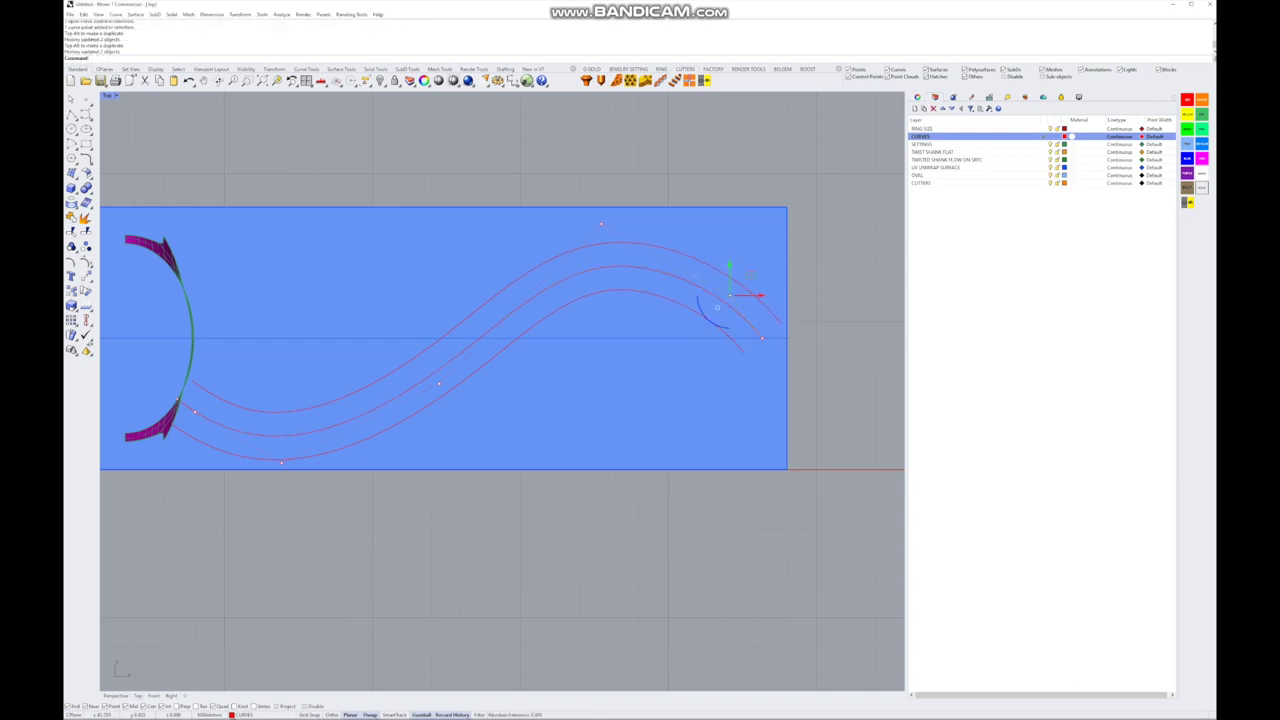
- Move the control point above the S-curve's crest slightly toward the strip's far end
left_click(601, 225)
left_click(640, 245)
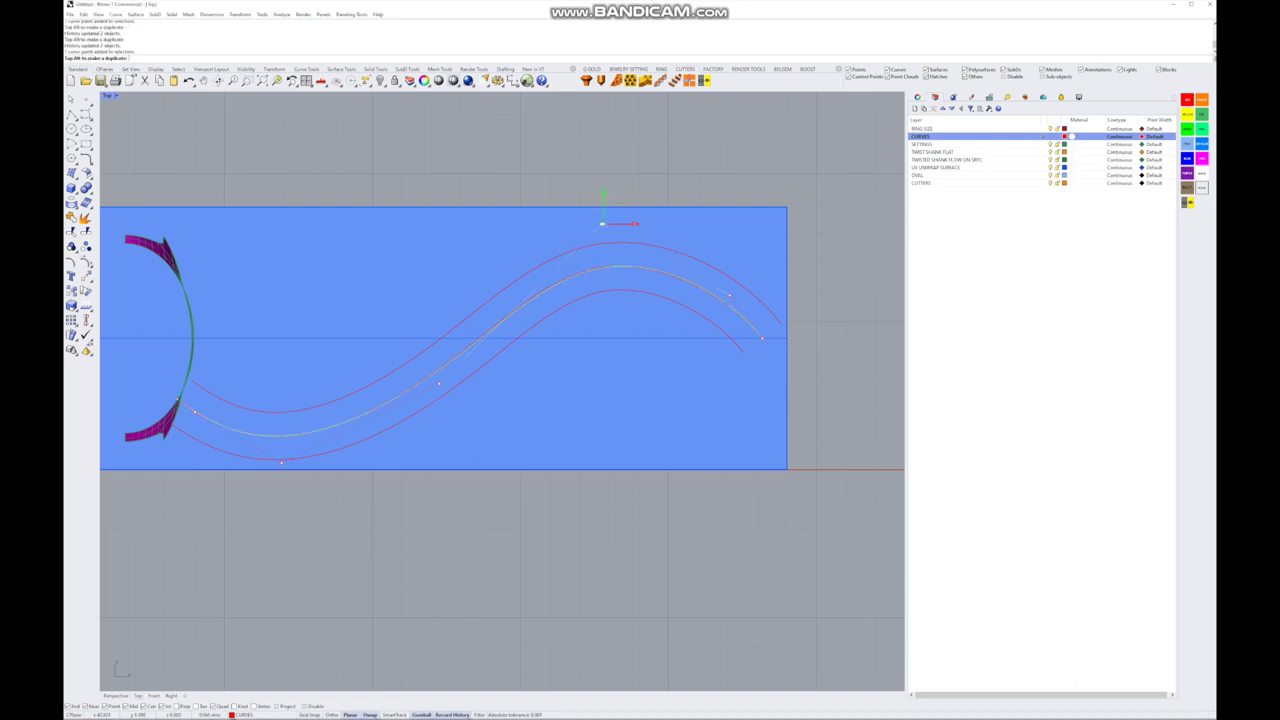
left_click_drag(601, 224, 610, 223)
scroll(739, 388, "down", 2)
key("Escape")
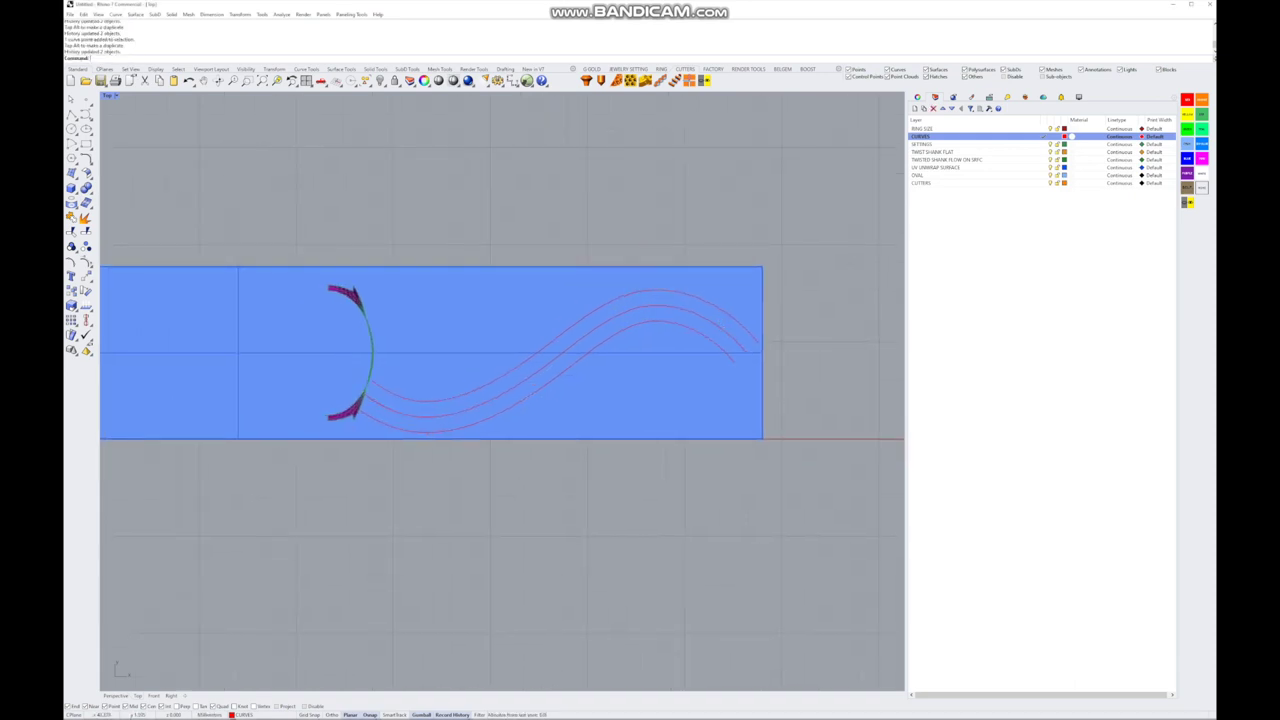
- Select the two offset curves on either side of the S-curve
scroll(493, 419, "up", 2)
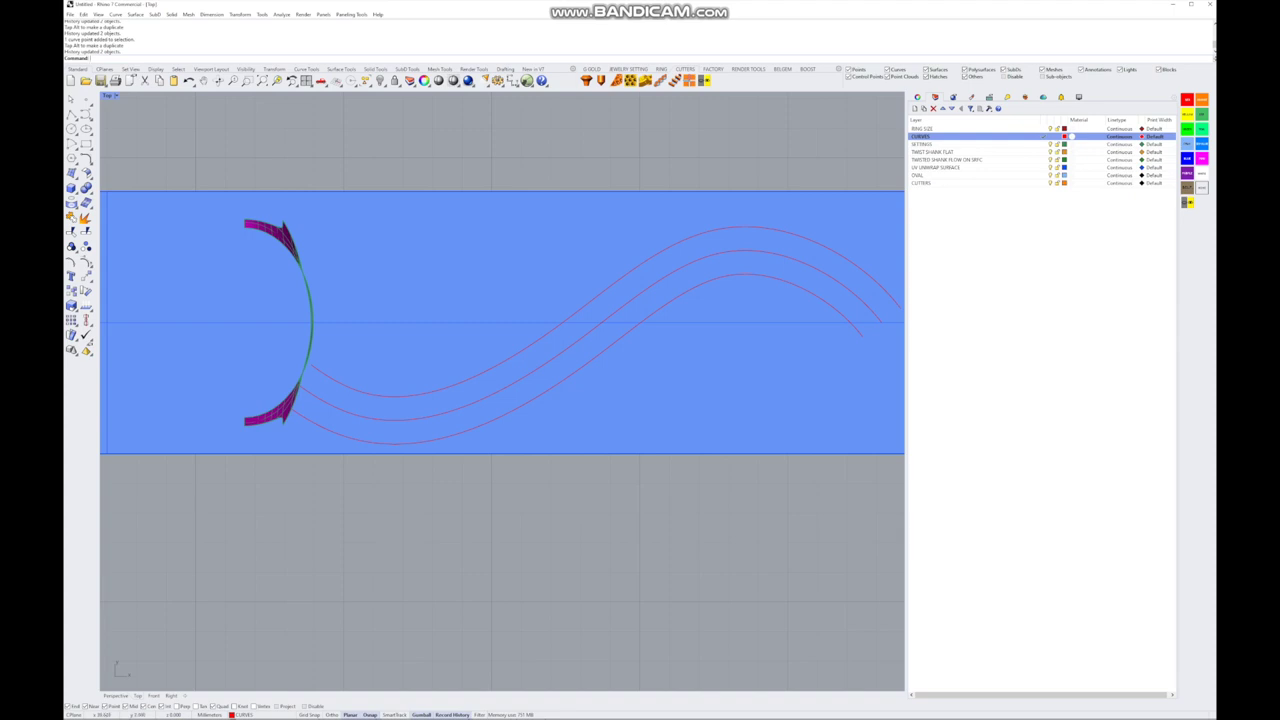
left_click(615, 278)
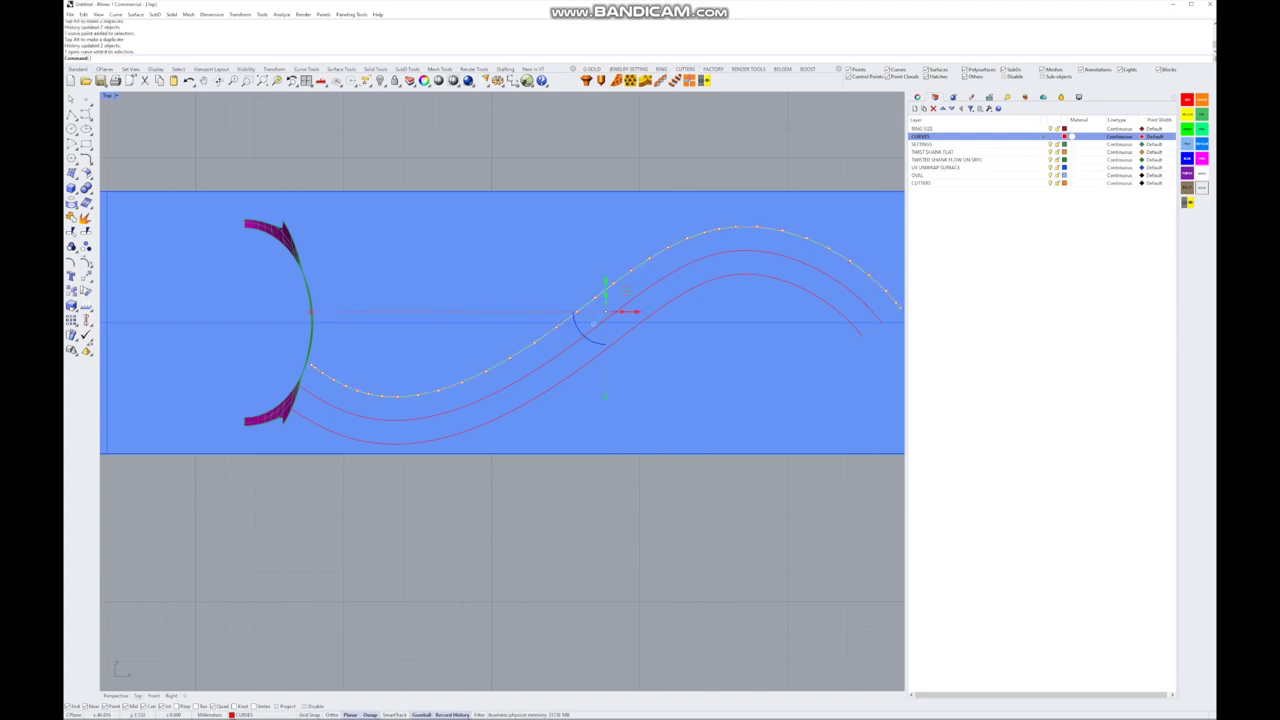
left_click(612, 320, "shift")
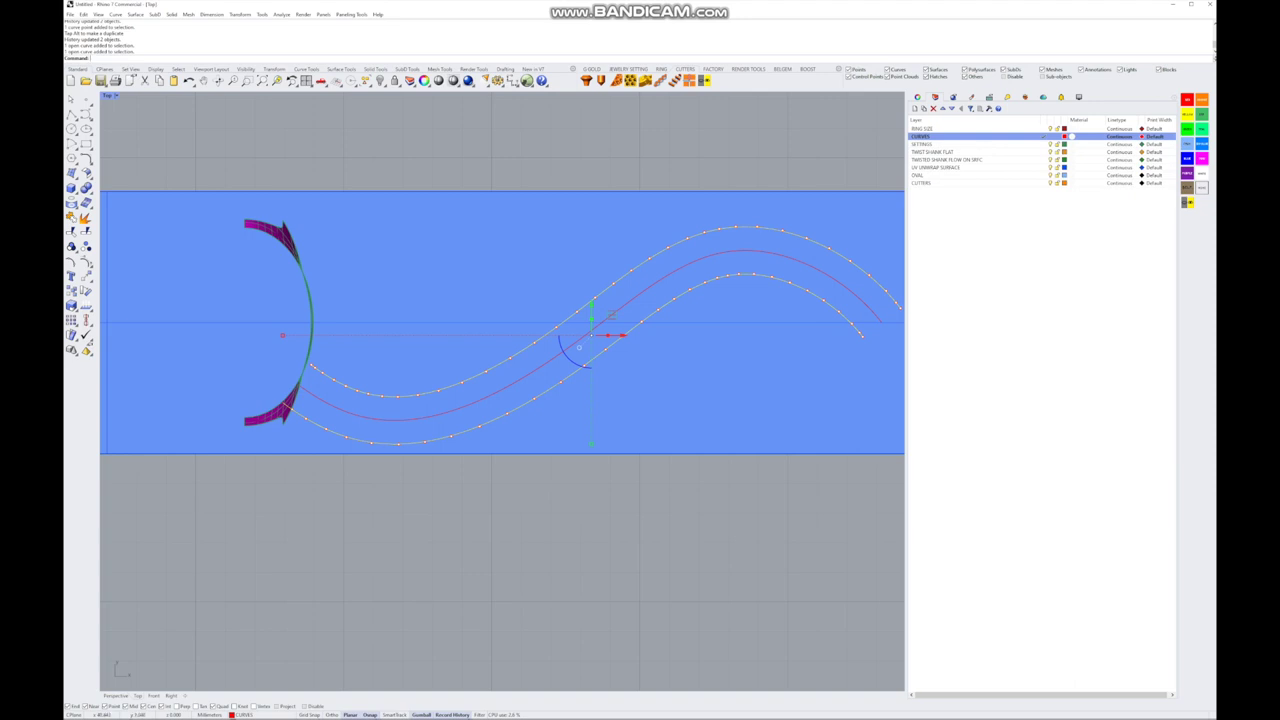
scroll(385, 545, "down", 2)
type("irror")
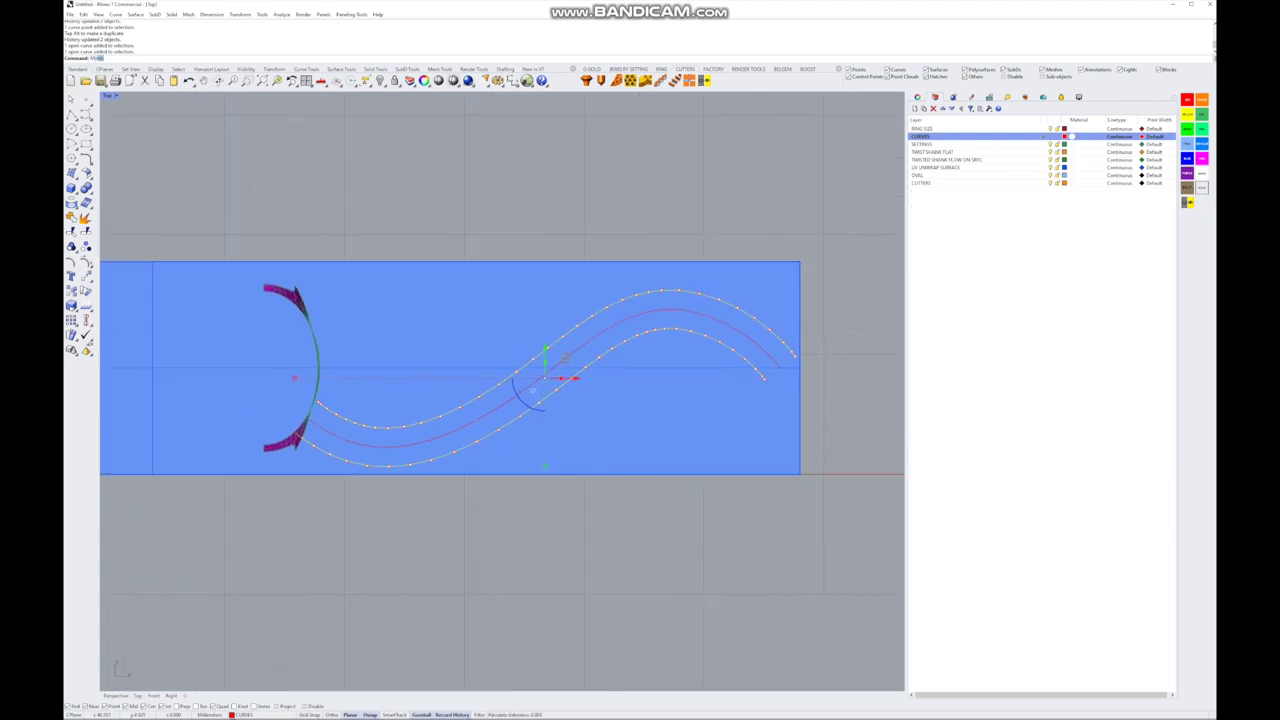
key("Return")
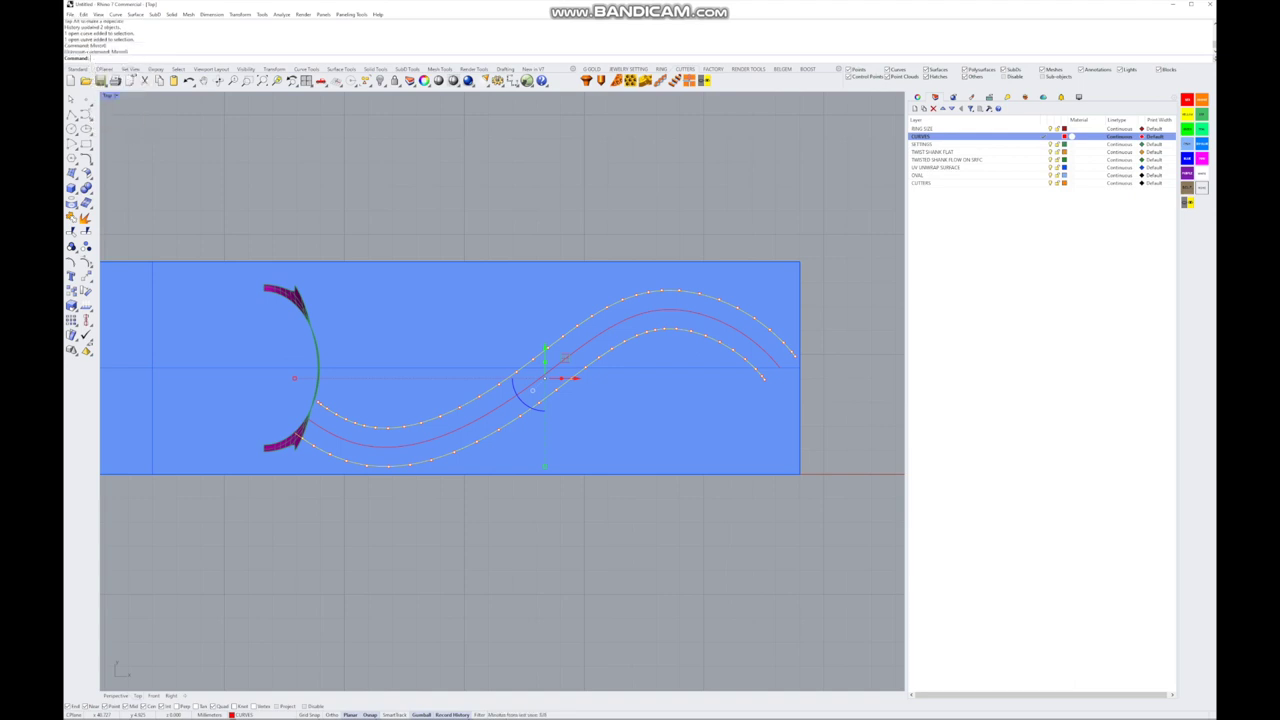
type("Mirror")
key("Return")
left_click(102, 400)
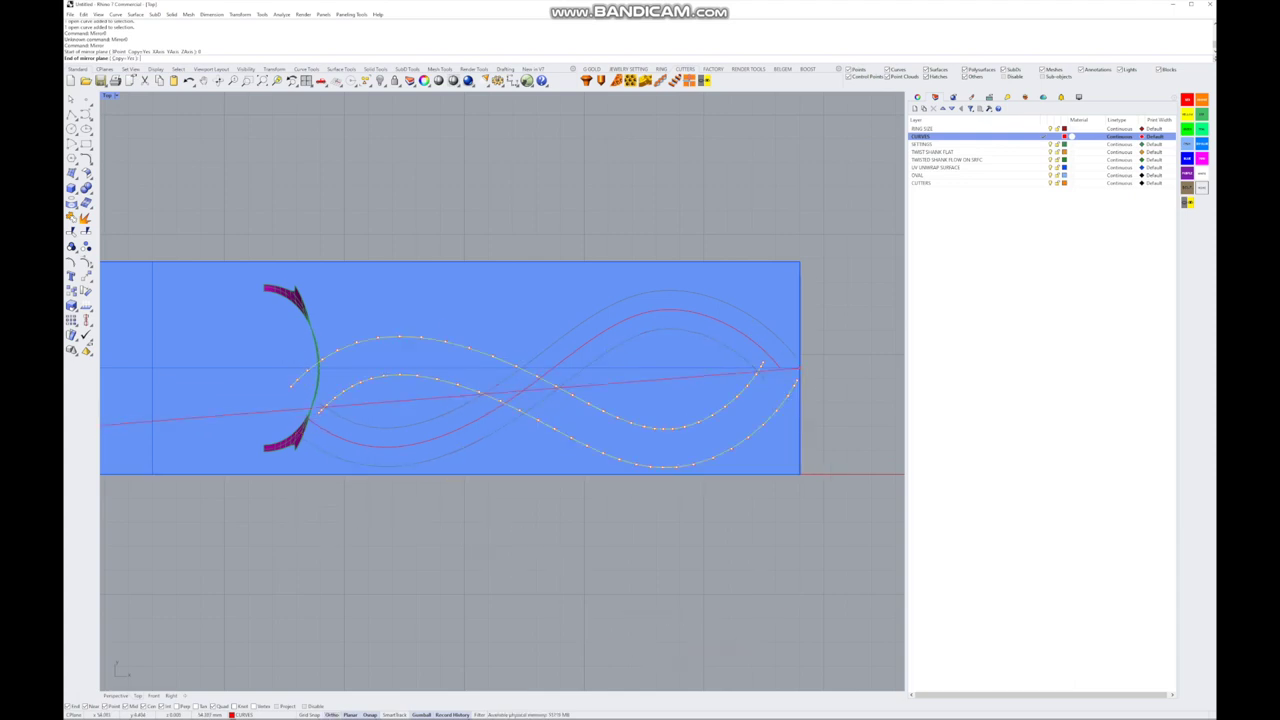
key("Escape")
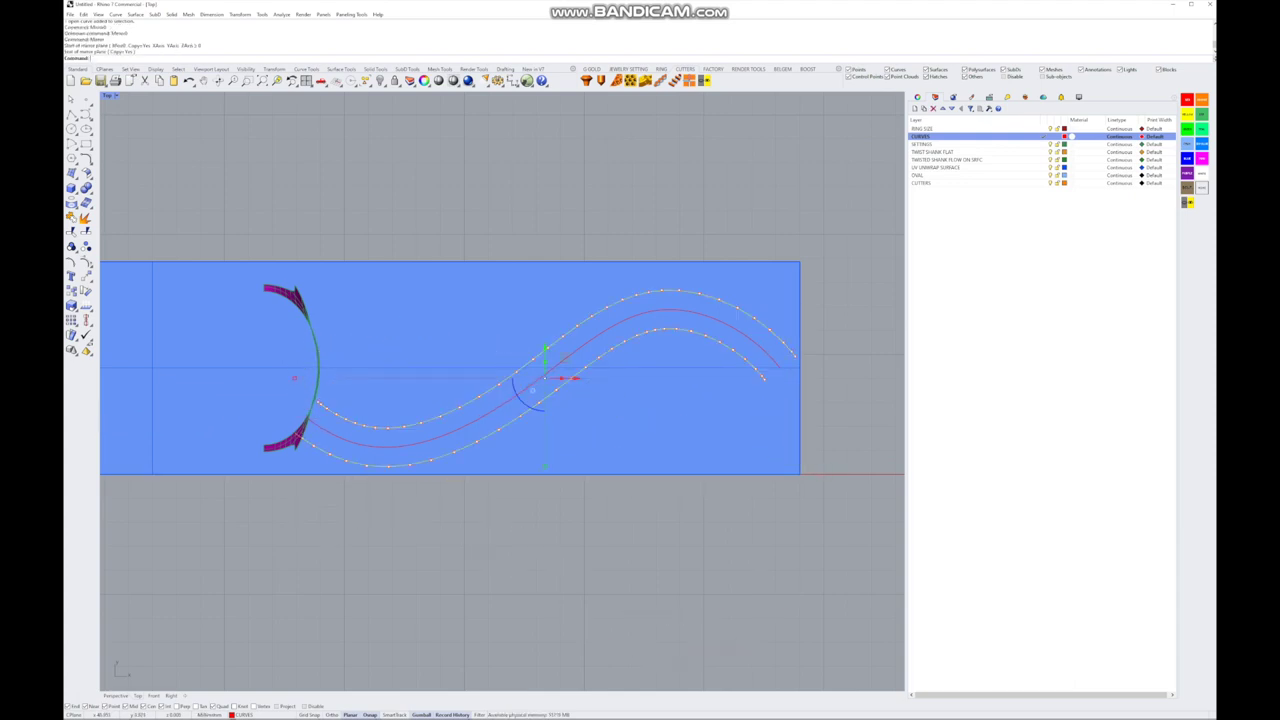
- Mirror a copy of the two offset curves across the strip's centre line, starting the mirror plane at the setting surface's edge
key("Return")
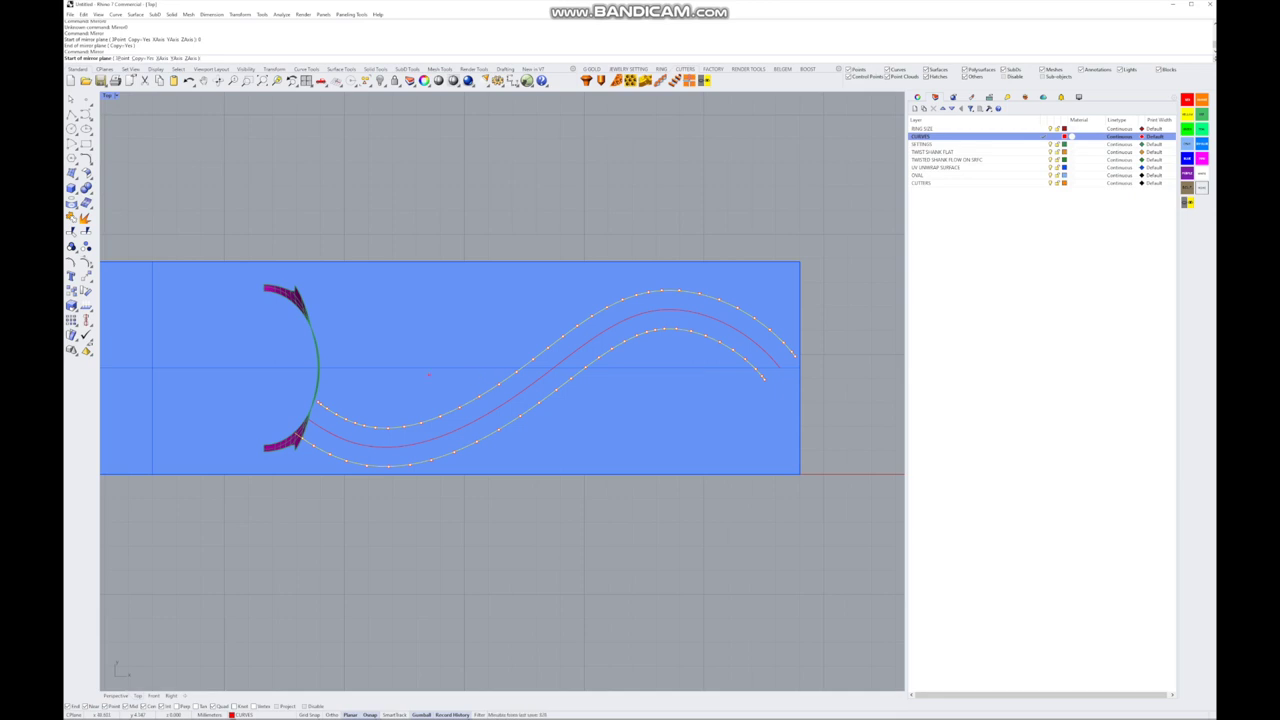
scroll(324, 376, "up", 5)
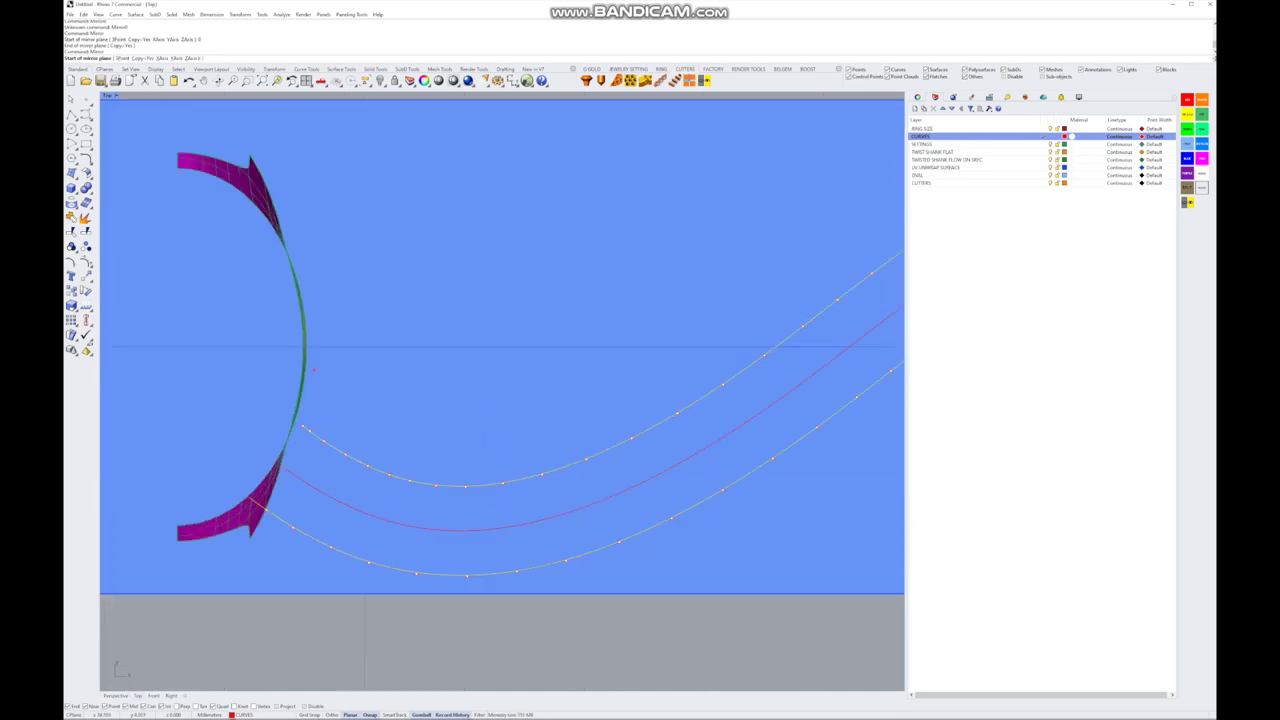
type("0")
key("Return")
scroll(500, 390, "down", 5)
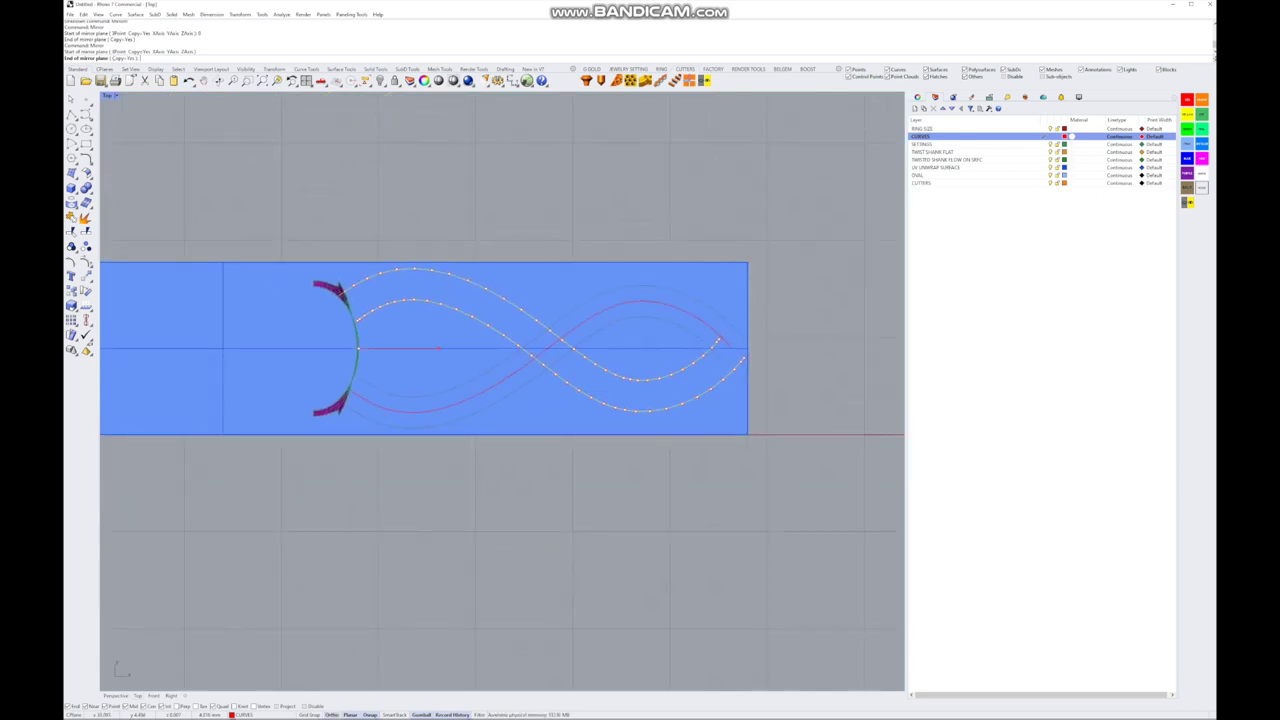
left_click(391, 350)
scroll(391, 357, "up", 3)
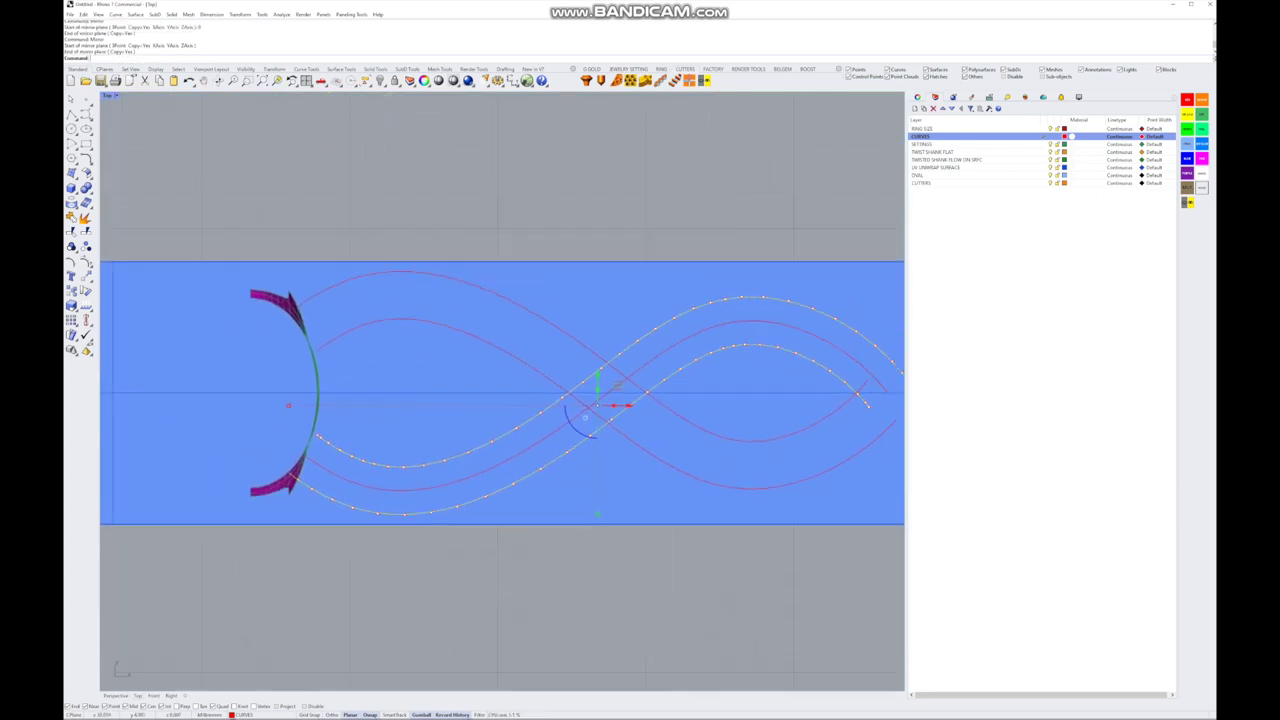
key("Escape")
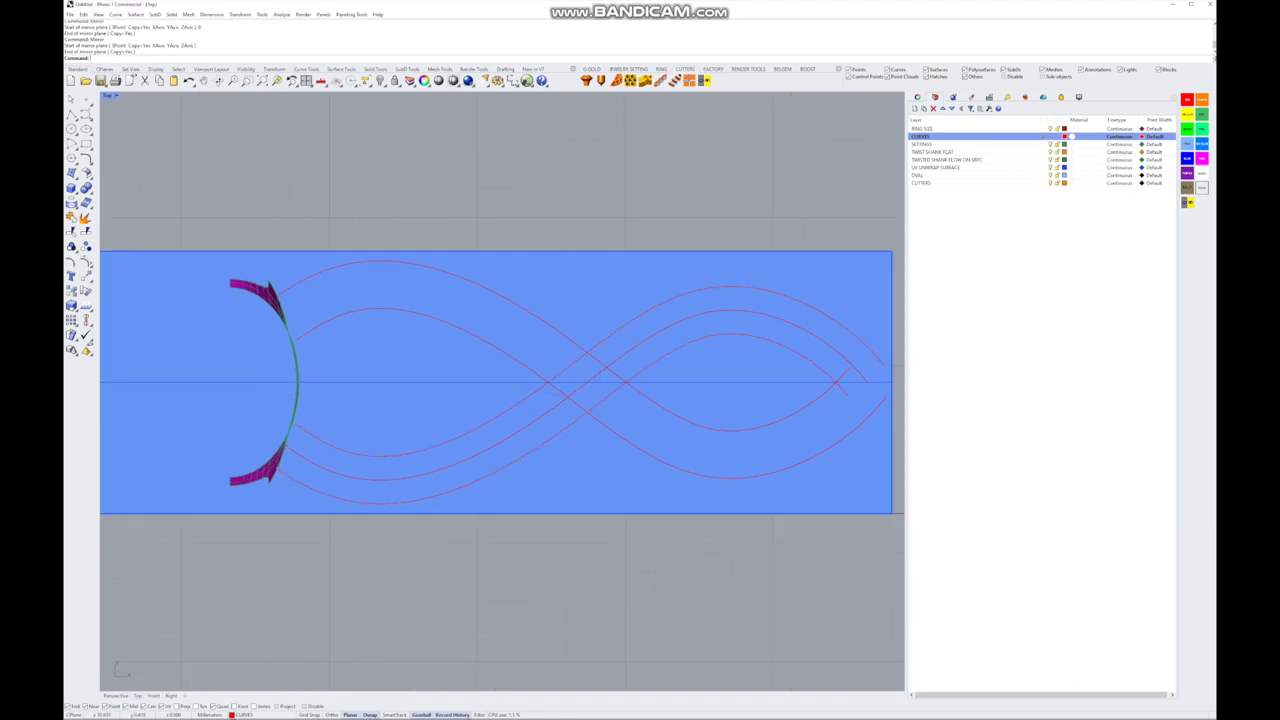
- Move the control point below the S-curve's trough slightly inward, toward the strip's centre line
left_click(562, 406)
left_click(386, 505)
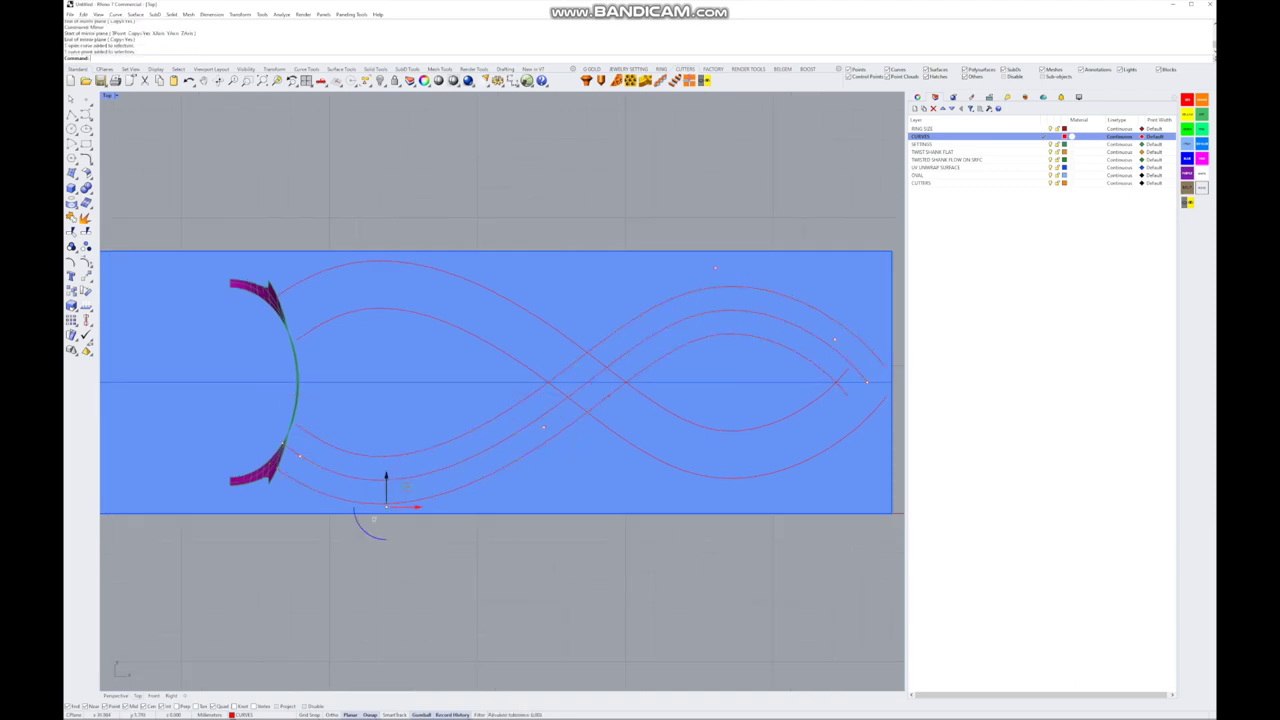
left_click_drag(386, 505, 386, 489)
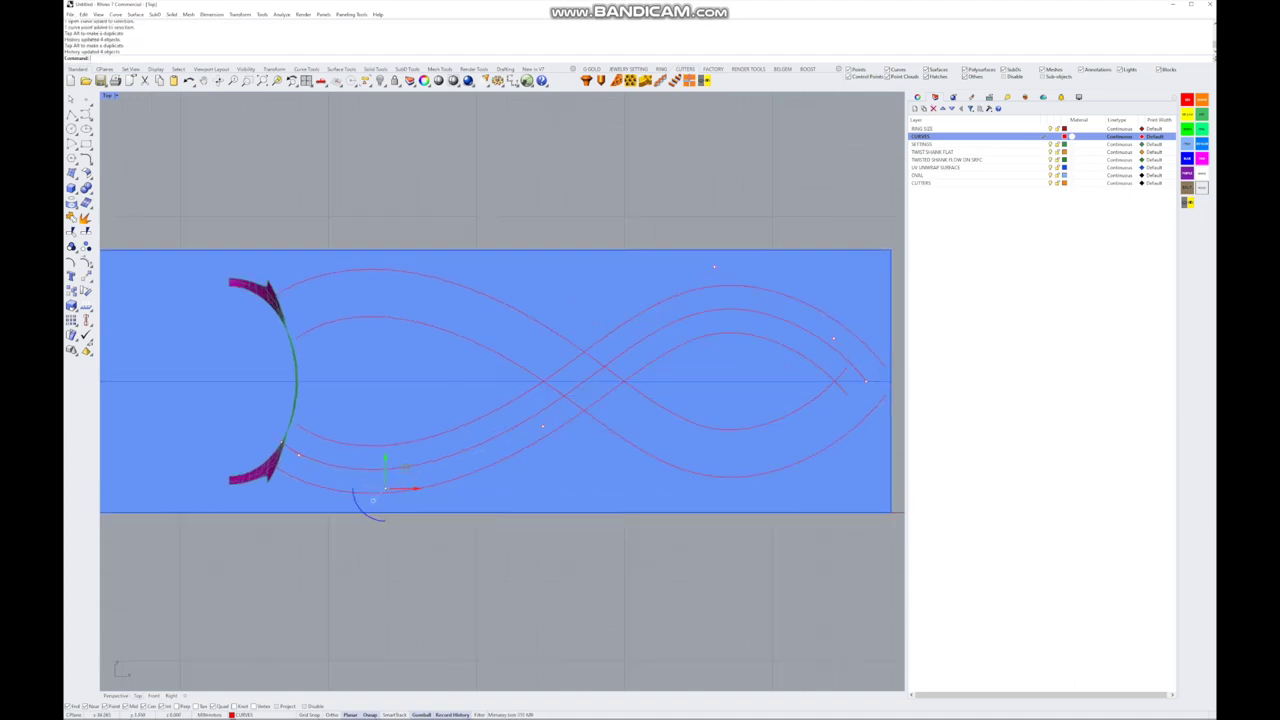
- Move the S-curve's control point between trough and crest slightly closer to the strip's centre line
right_click_drag(545, 430, 492, 448)
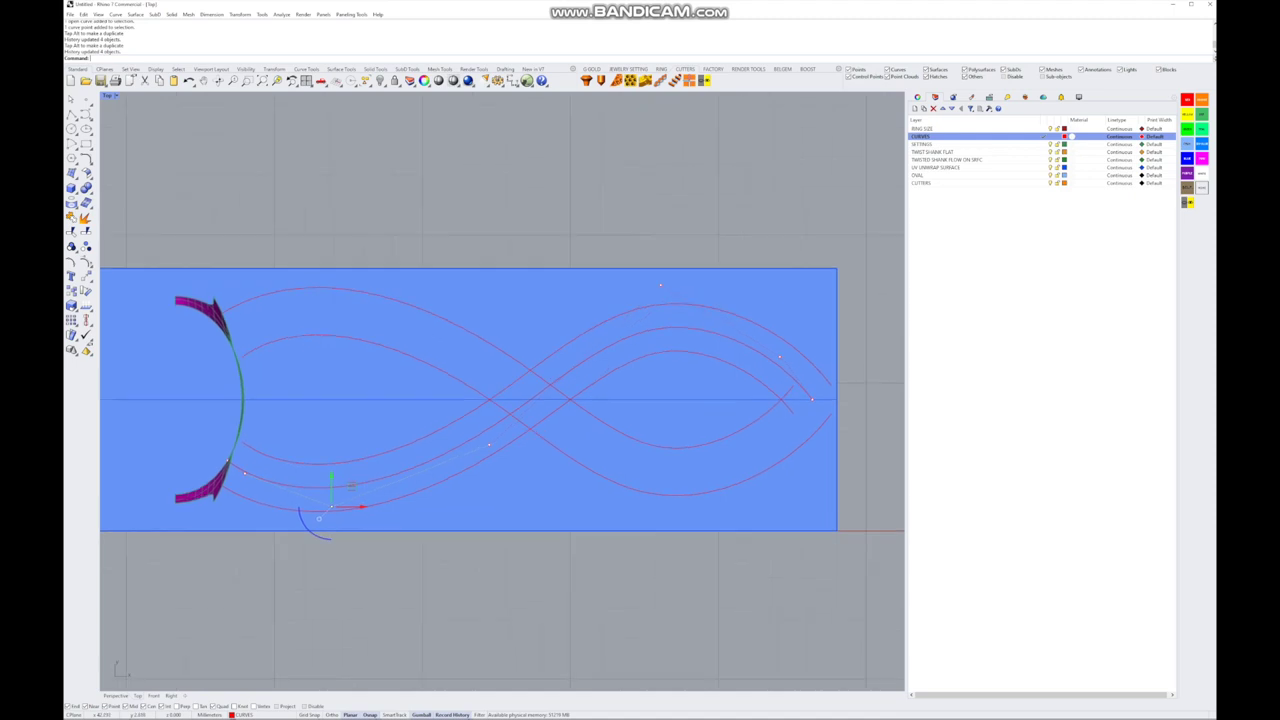
left_click(489, 444)
left_click(520, 465)
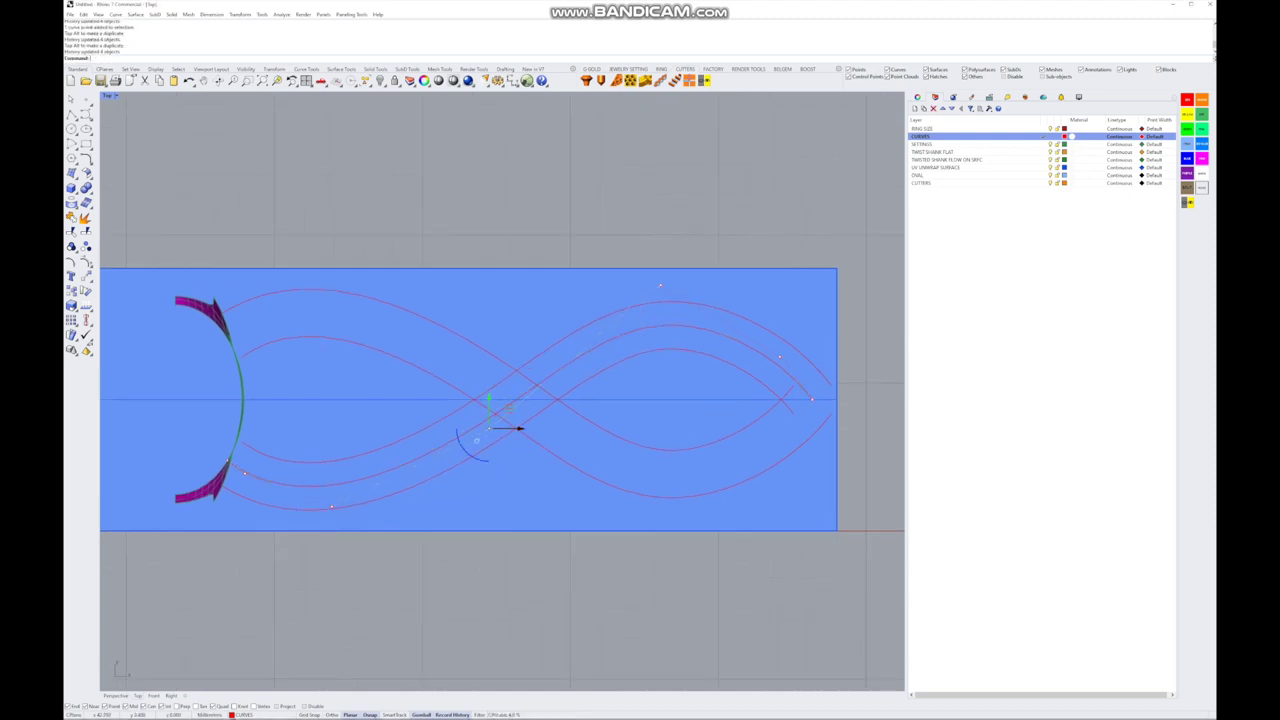
- Move the control point above the S-curve's crest slightly inward, toward the strip's centre line
right_click_drag(520, 465, 497, 508)
left_click(637, 327)
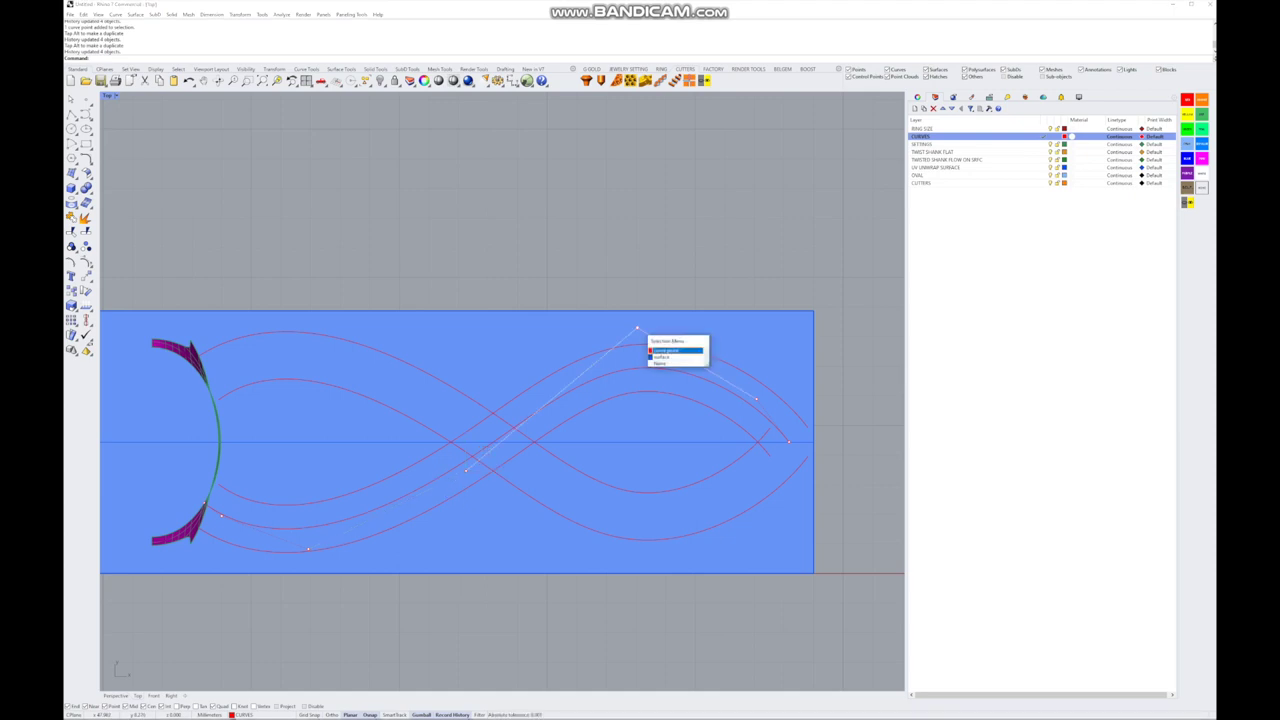
left_click(672, 342)
left_click_drag(637, 327, 637, 343)
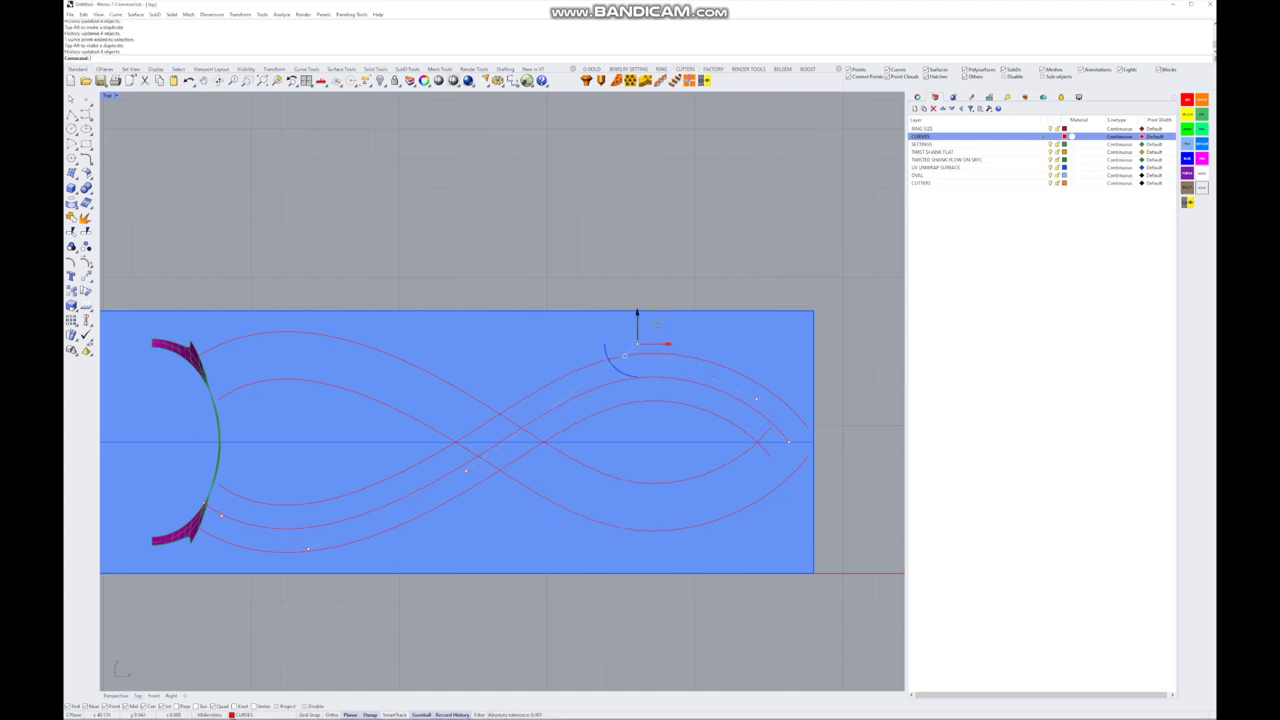
- Move the S-curve's end control point slightly back along the centre line, away from the strip's end
left_click(788, 441)
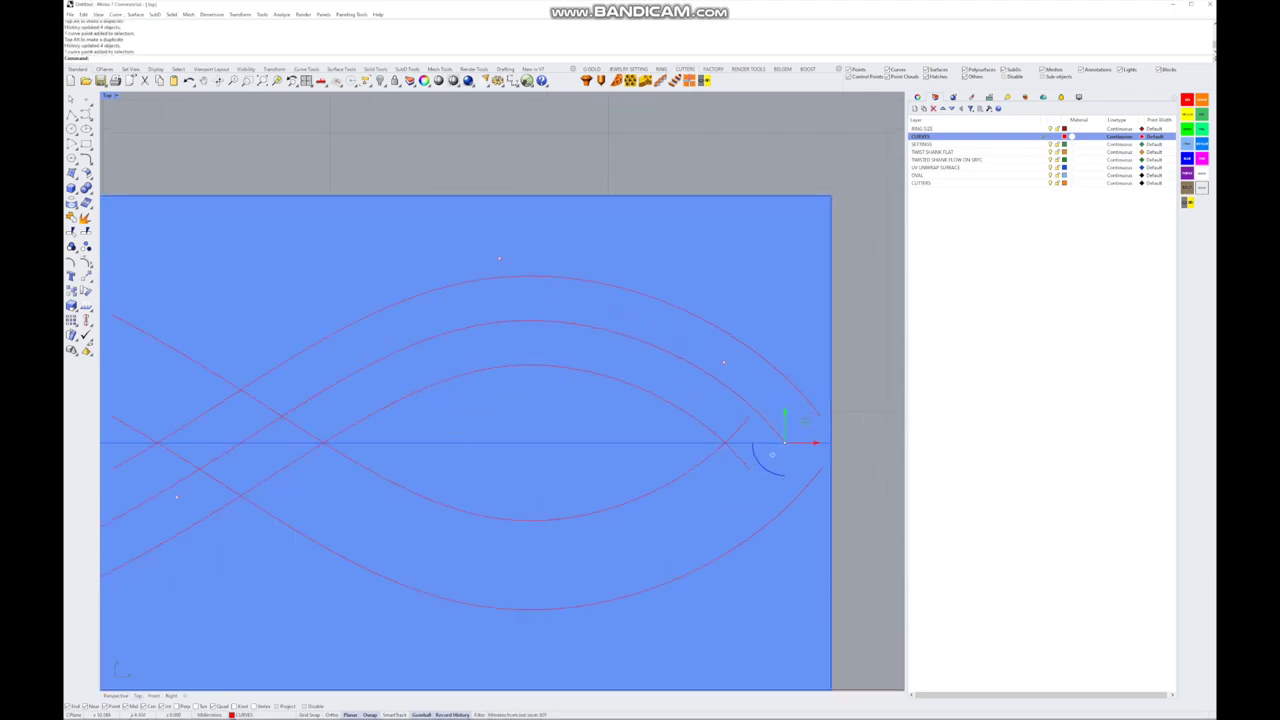
scroll(788, 441, "up", 3)
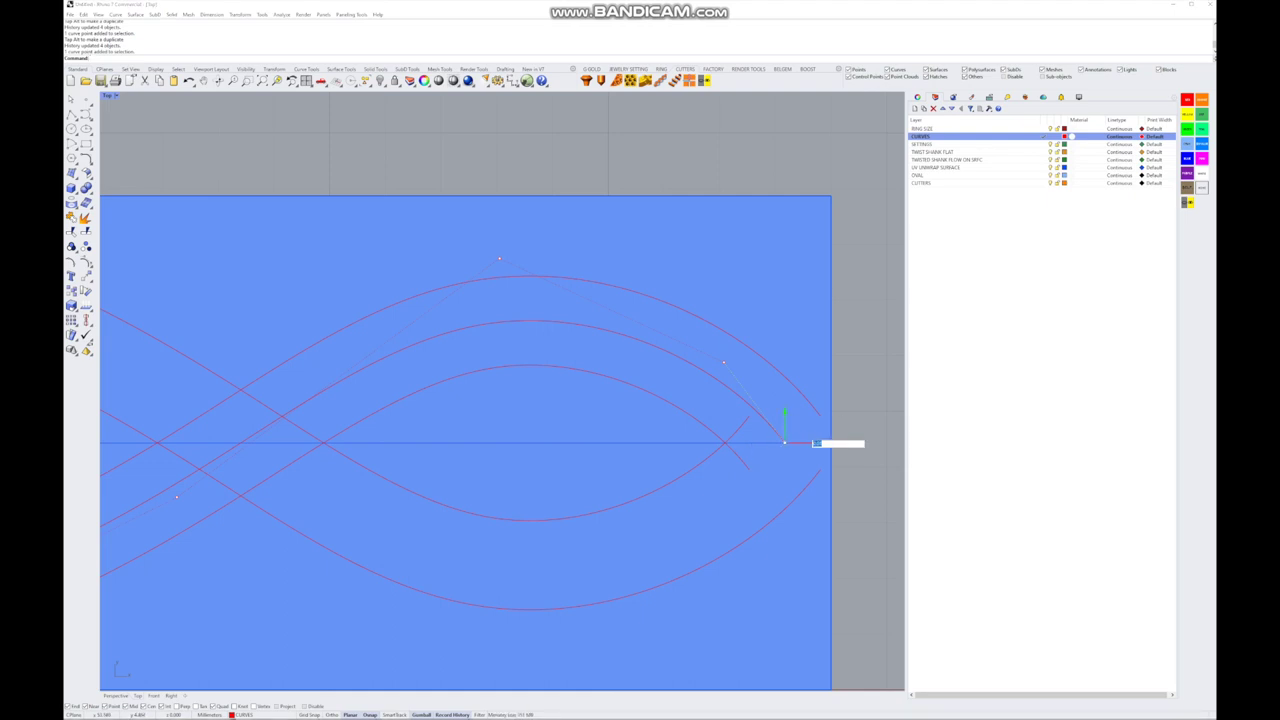
left_click_drag(813, 442, 798, 422)
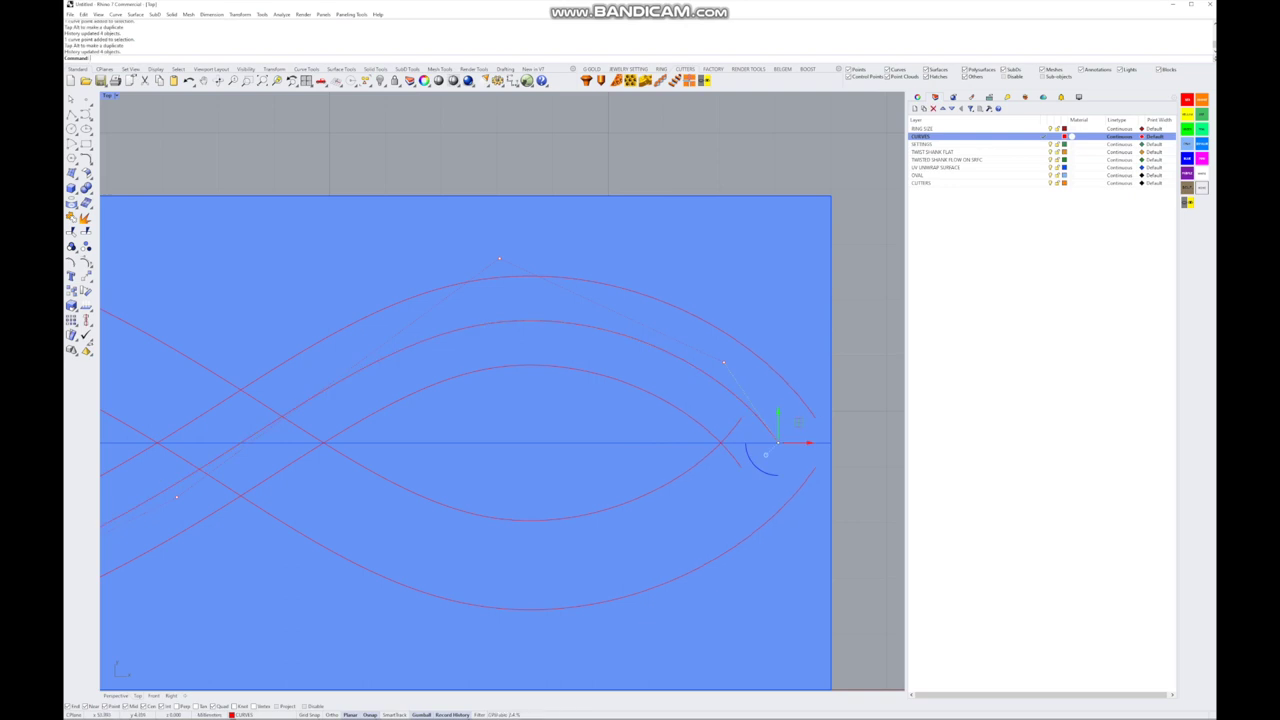
scroll(797, 422, "up", 2)
scroll(797, 422, "down", 3)
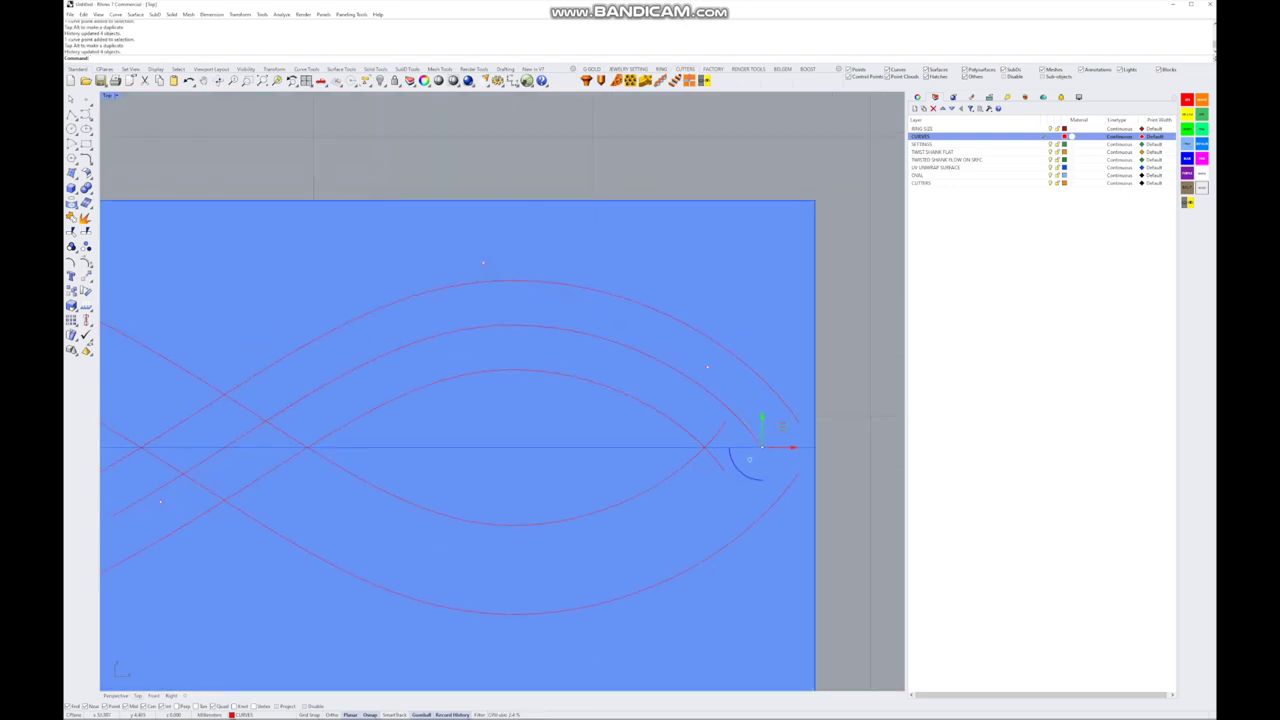
scroll(758, 444, "down", 5)
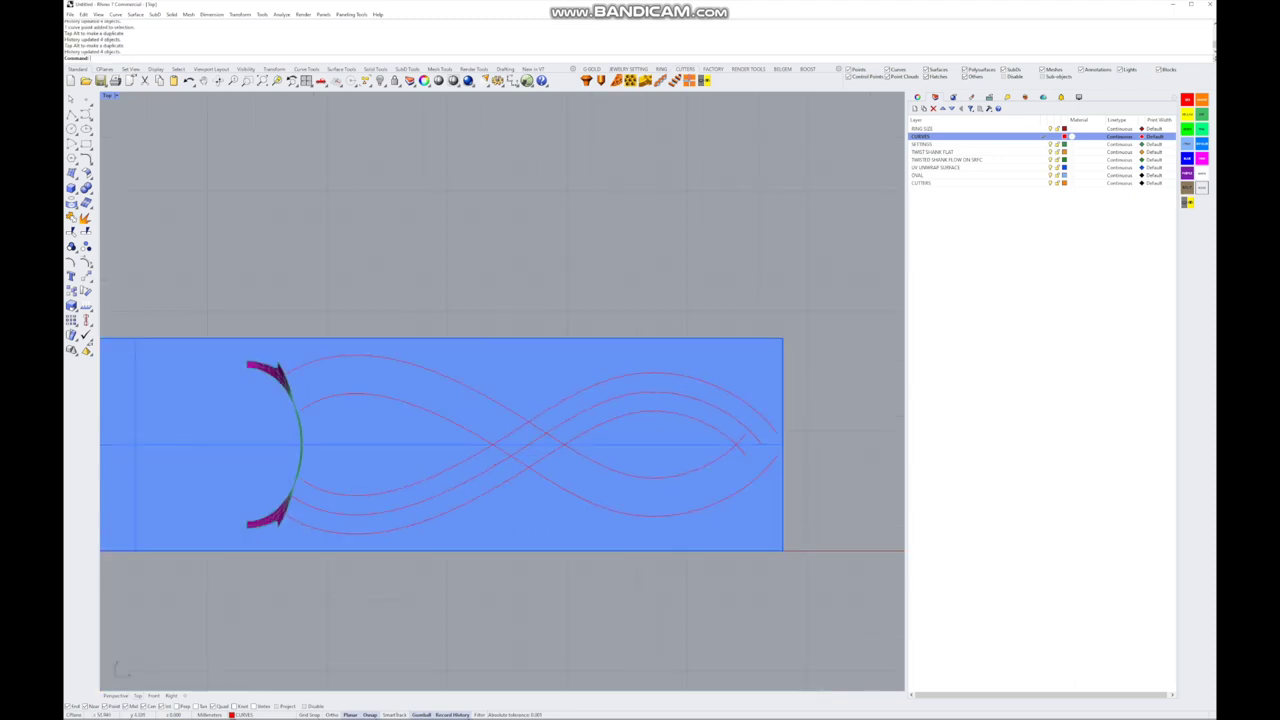
right_click_drag(758, 444, 779, 421)
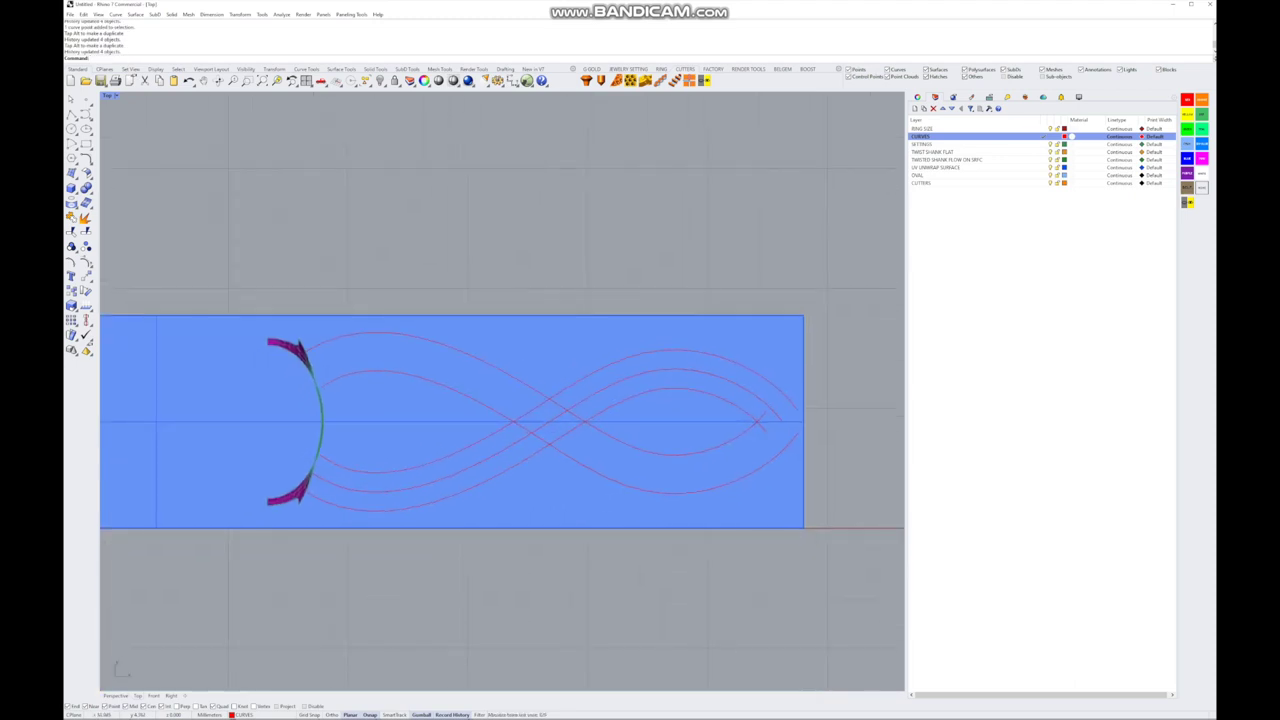
- In the perspective view, draw an interpolated curve on the setting surface from the first prong's outer edge down to the surface's base edge
key("ctrl+m")
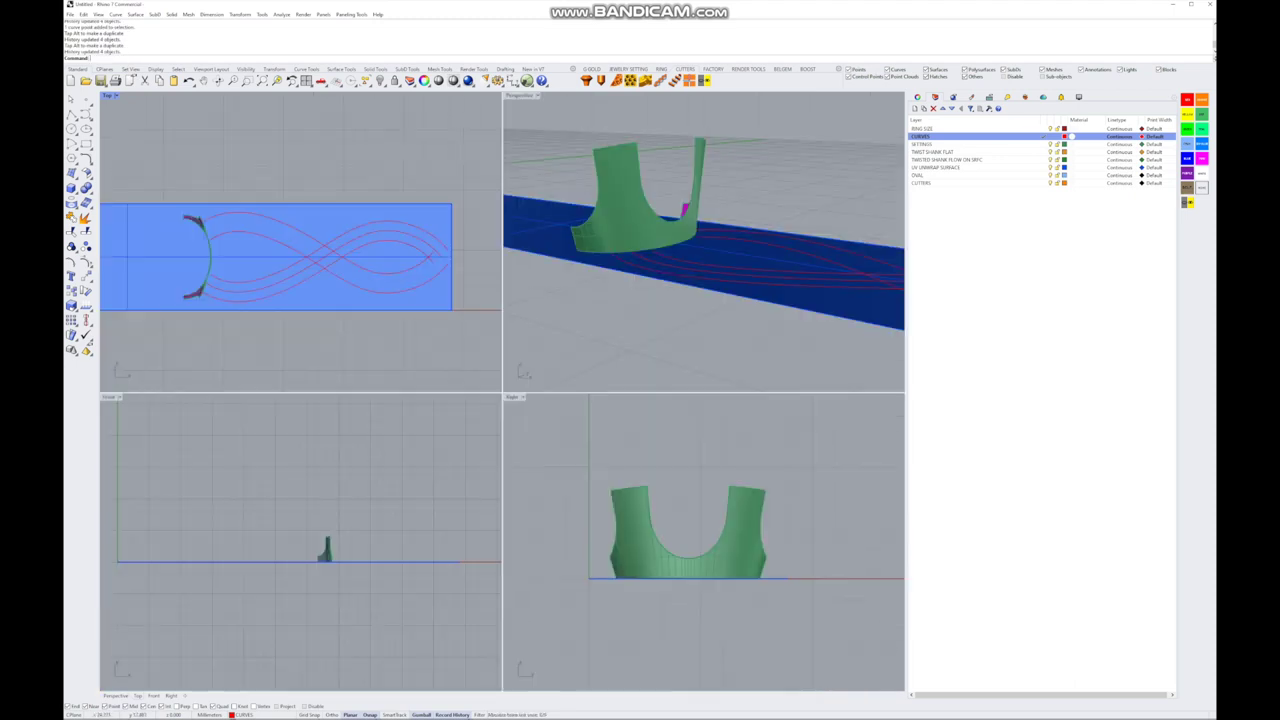
key("ctrl+m")
right_click_drag(500, 500, 550, 500)
left_click(380, 380)
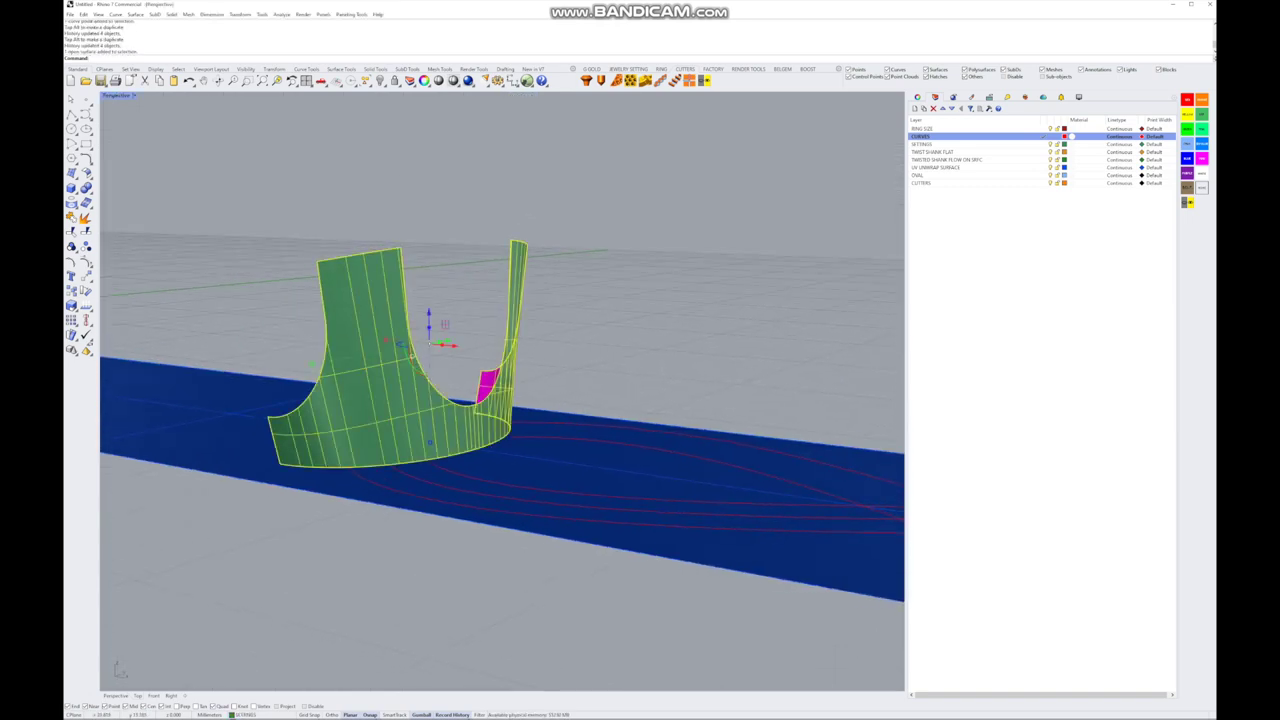
scroll(390, 390, "up", 3)
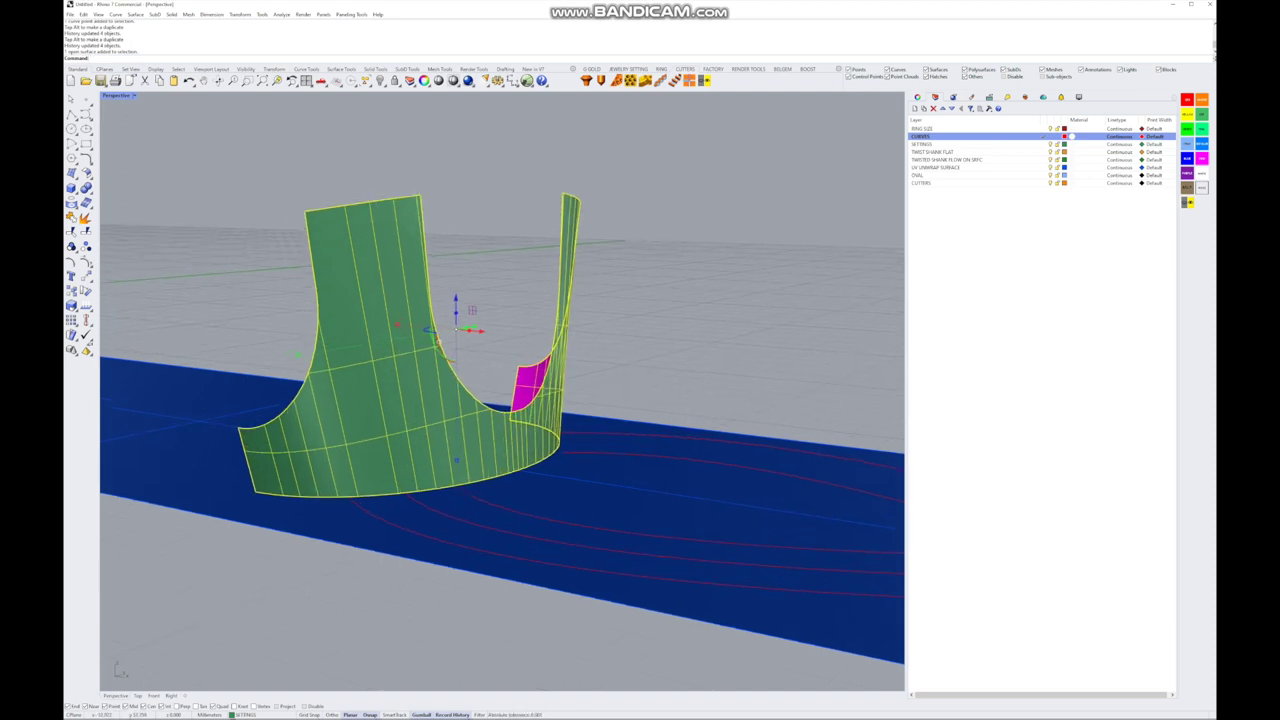
left_click(86, 114)
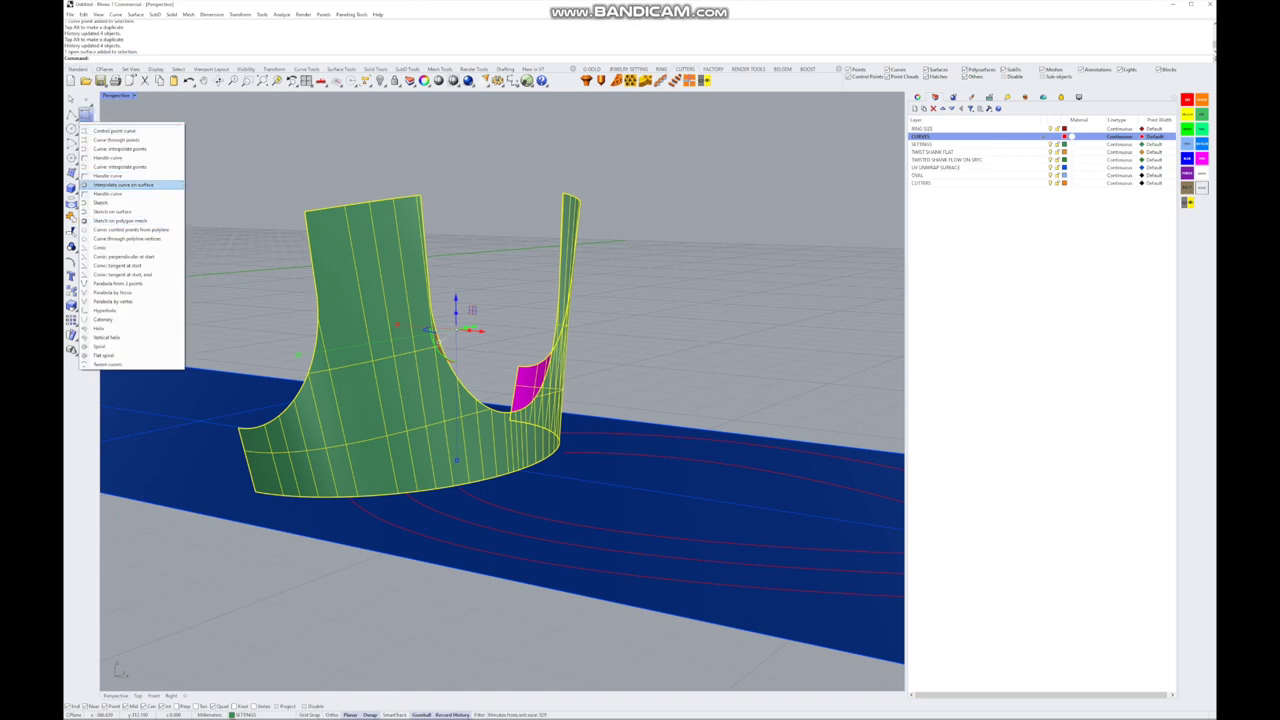
left_click(125, 185)
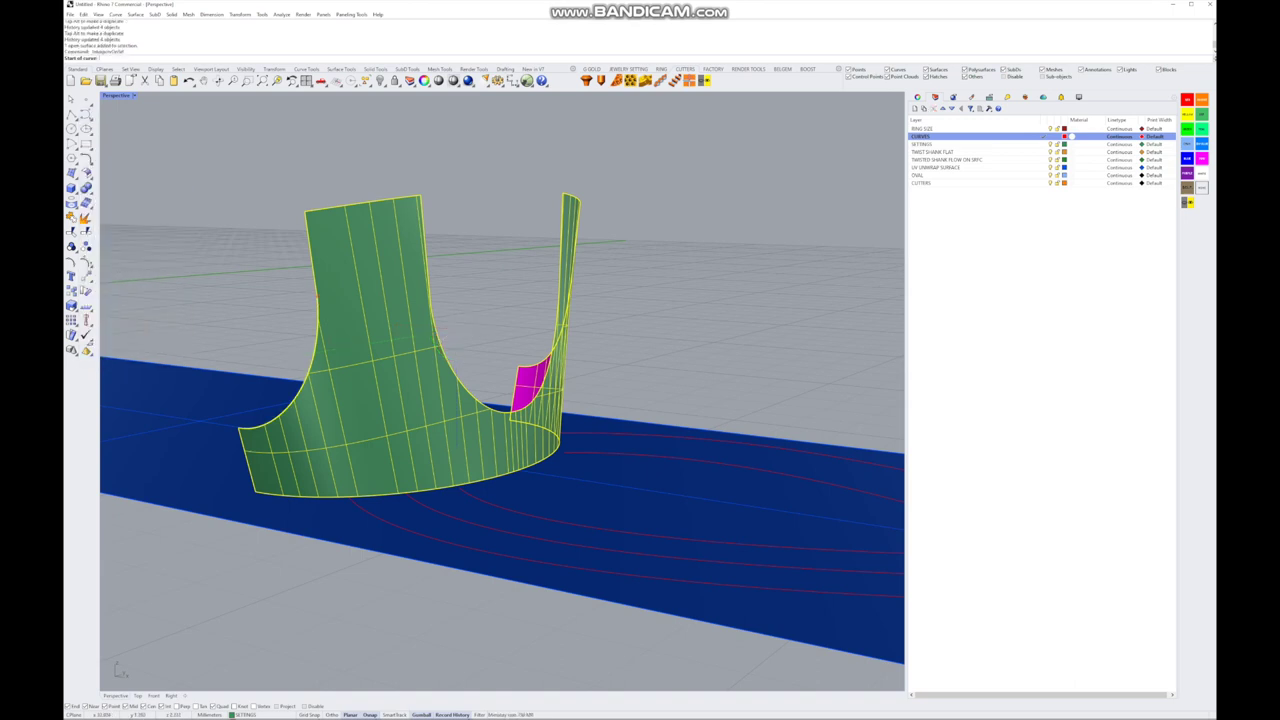
left_click(316, 293)
scroll(316, 293, "up", 5)
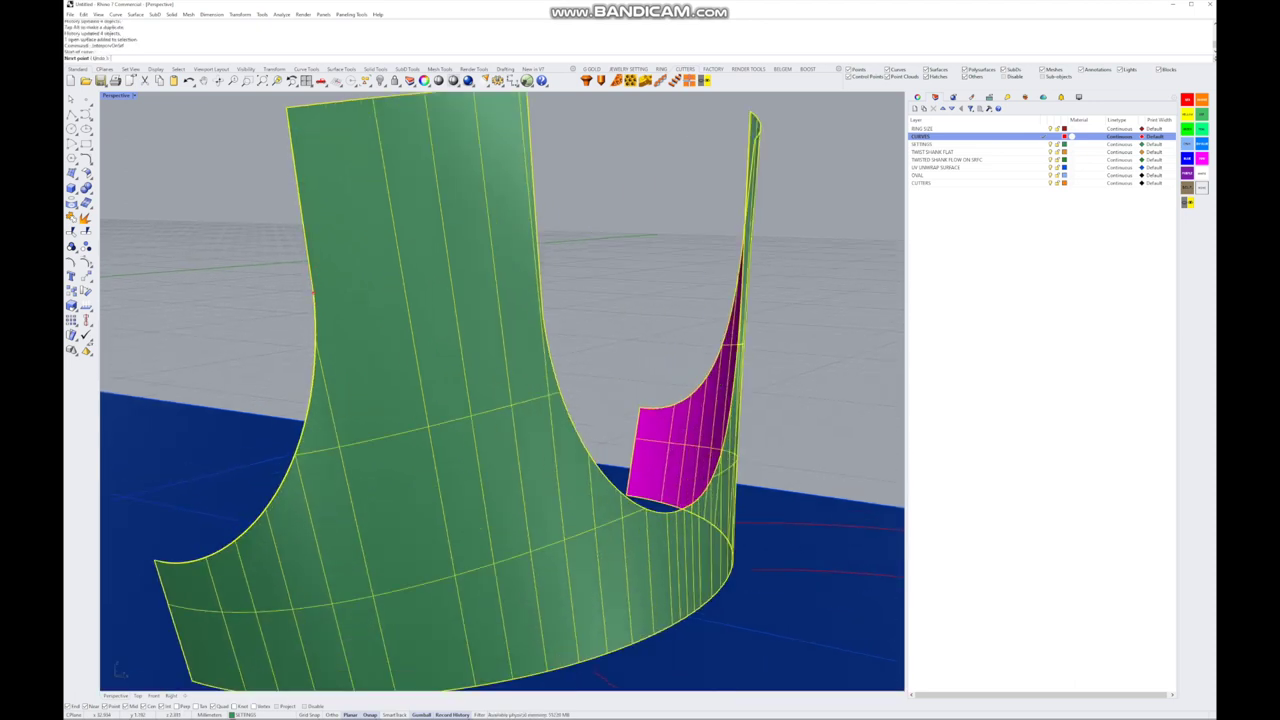
left_click(316, 348)
left_click(316, 342)
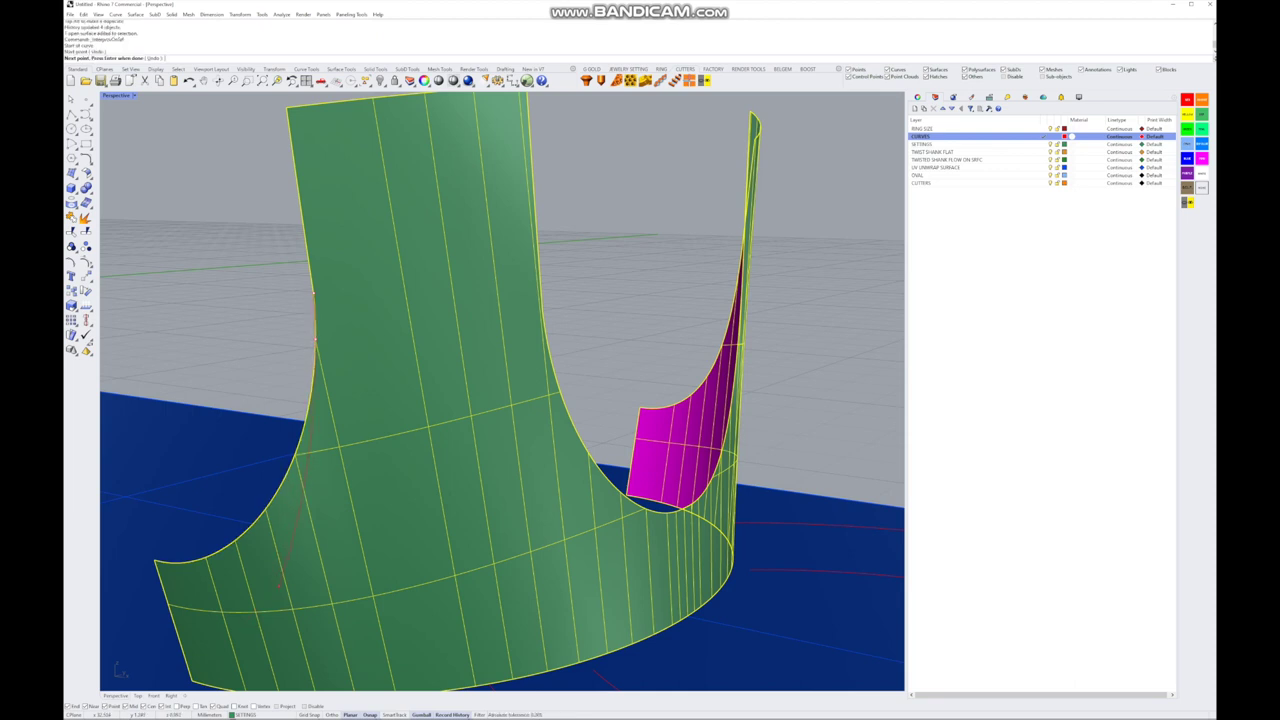
left_click(314, 292)
scroll(373, 600, "down", 5)
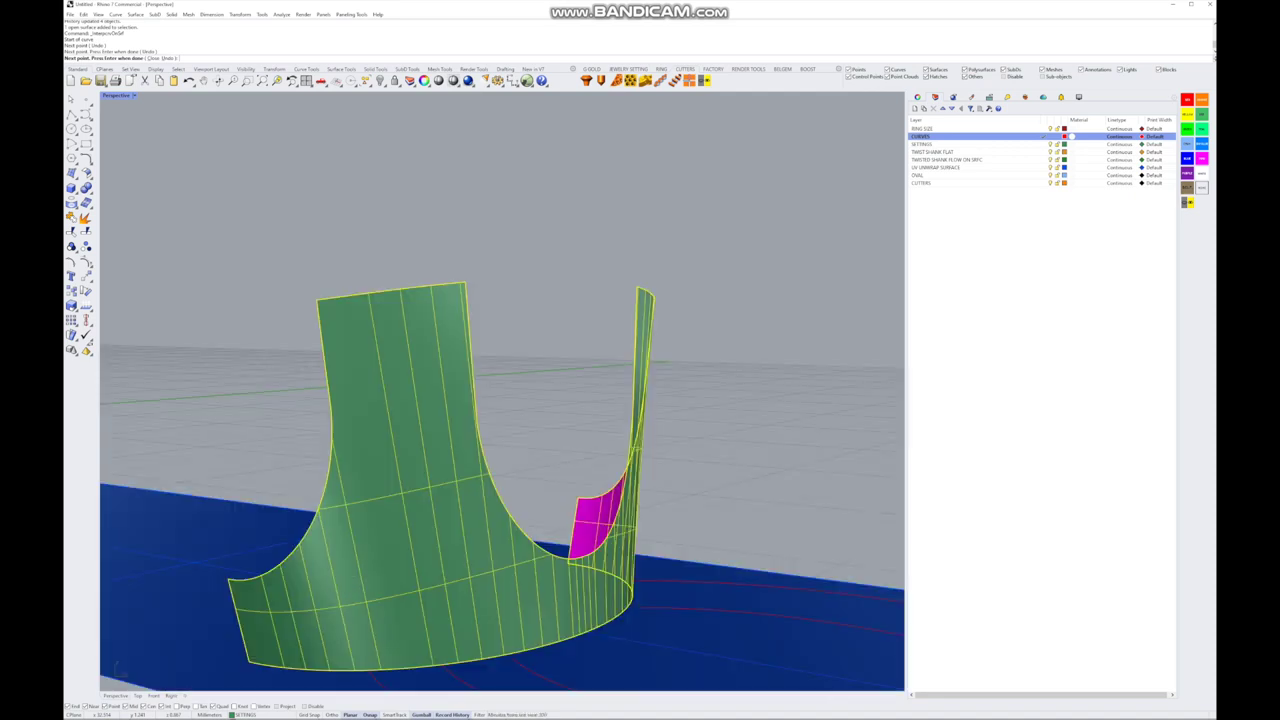
key("Down")
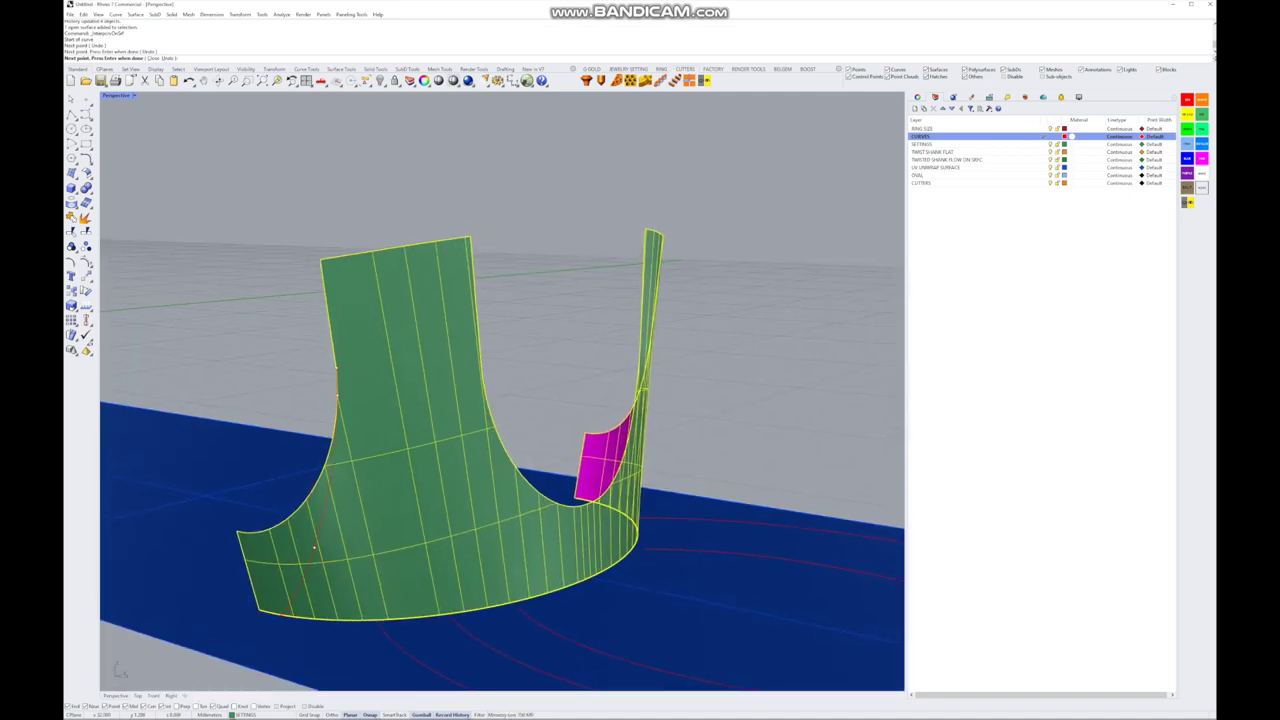
key("Return")
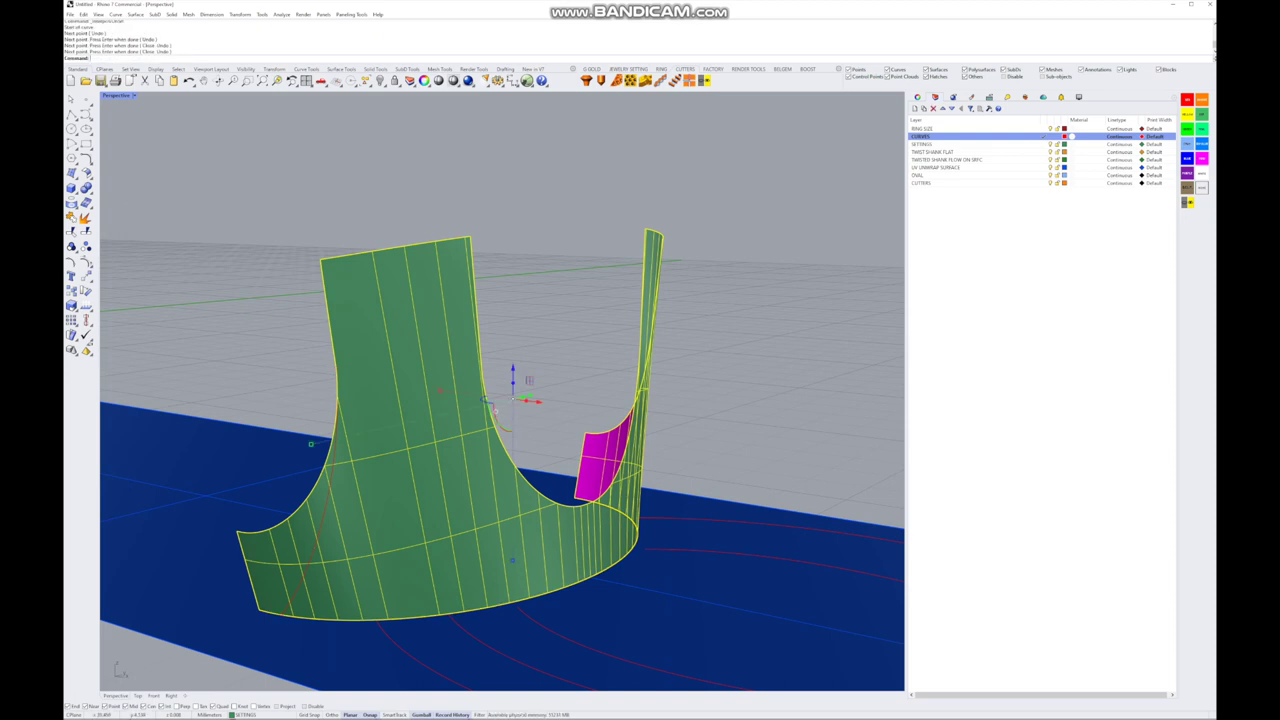
- Draw a second interpolated curve on the surface from the prong's opposite edge, flaring outward to a point just above the base
right_click_drag(500, 400, 460, 300)
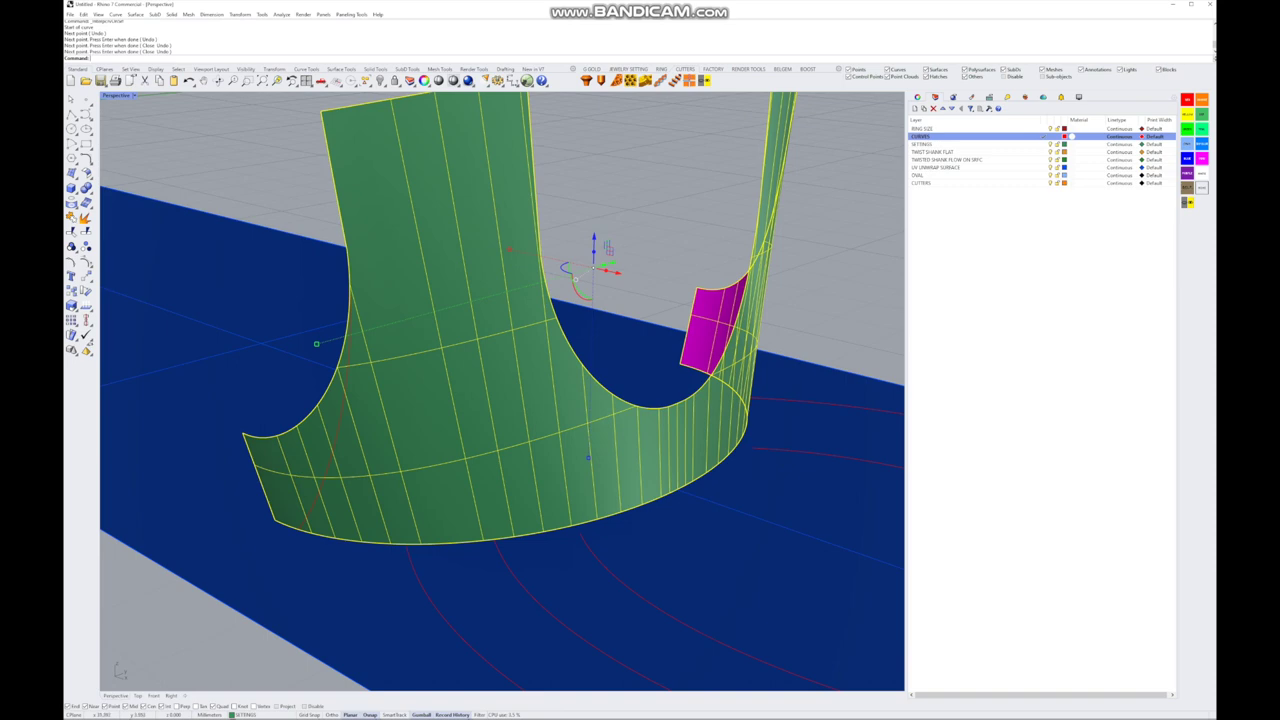
scroll(500, 390, "down", 3)
right_click_drag(500, 390, 560, 380)
scroll(500, 390, "up", 4)
scroll(500, 390, "down", 2)
key("Return")
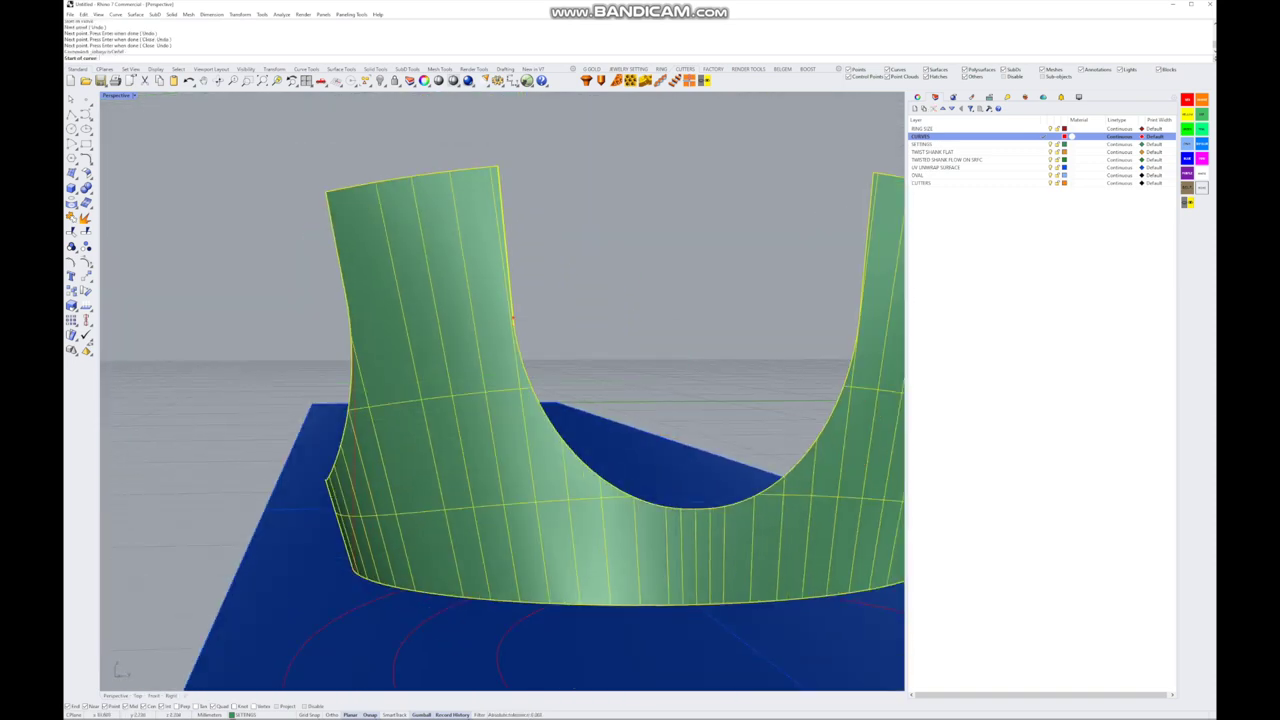
left_click(513, 325)
scroll(513, 325, "up", 3)
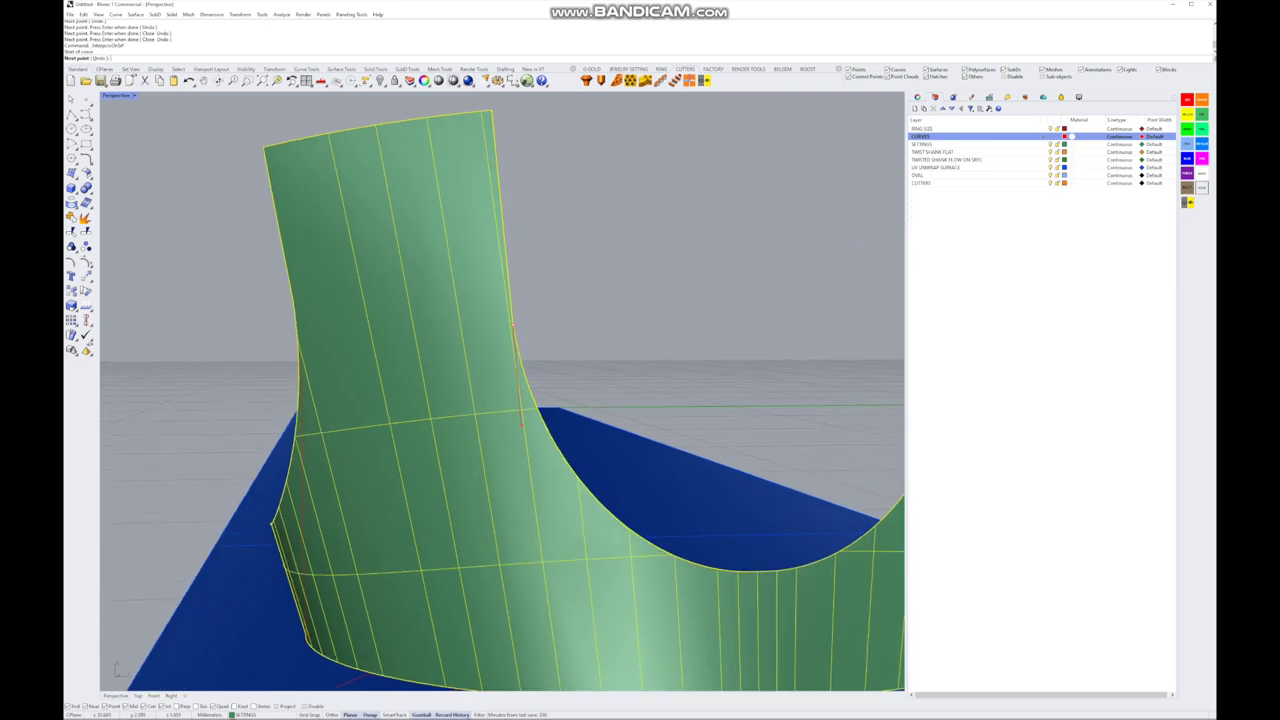
left_click(537, 470)
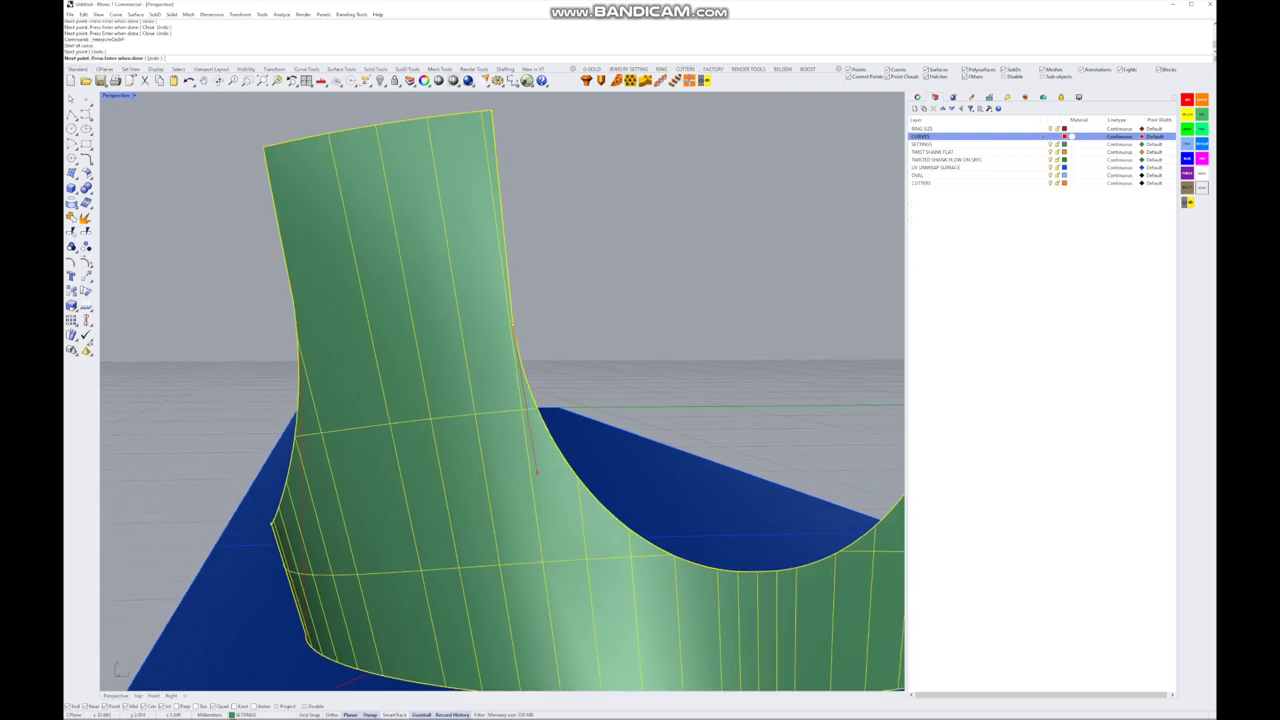
scroll(580, 590, "down", 1)
right_click_drag(585, 600, 569, 550, "shift")
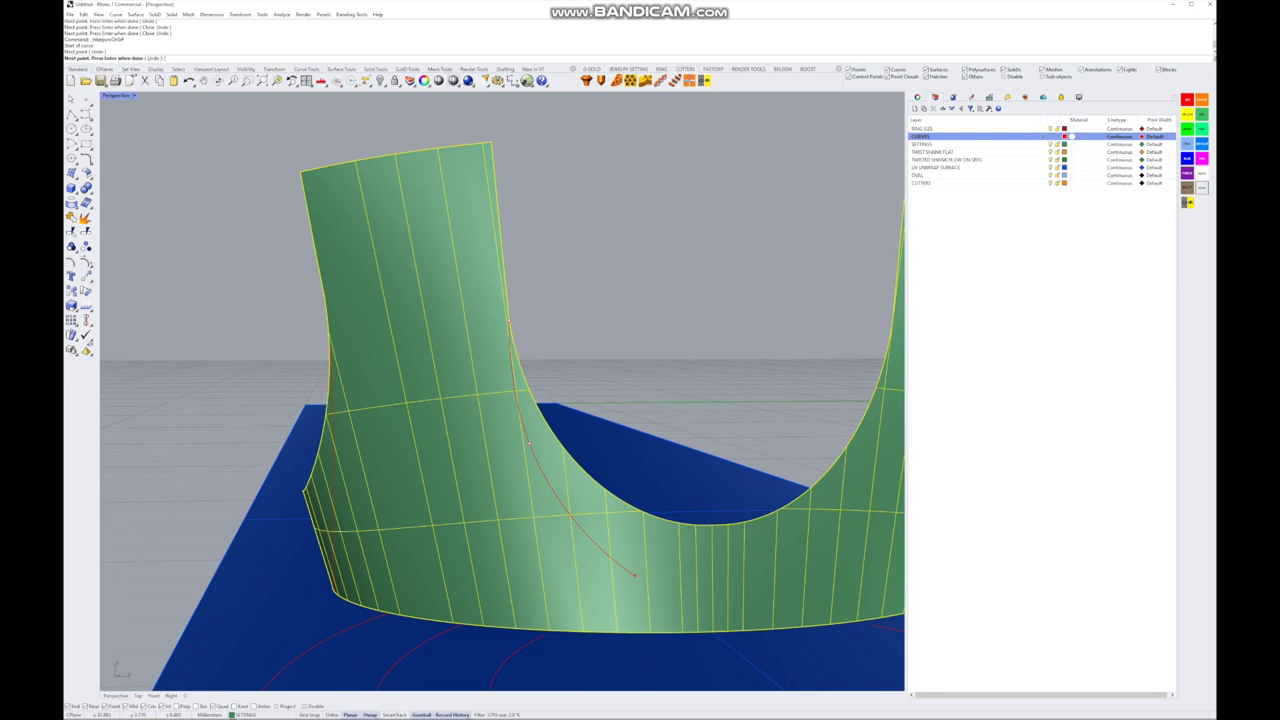
left_click(634, 575)
key("Return")
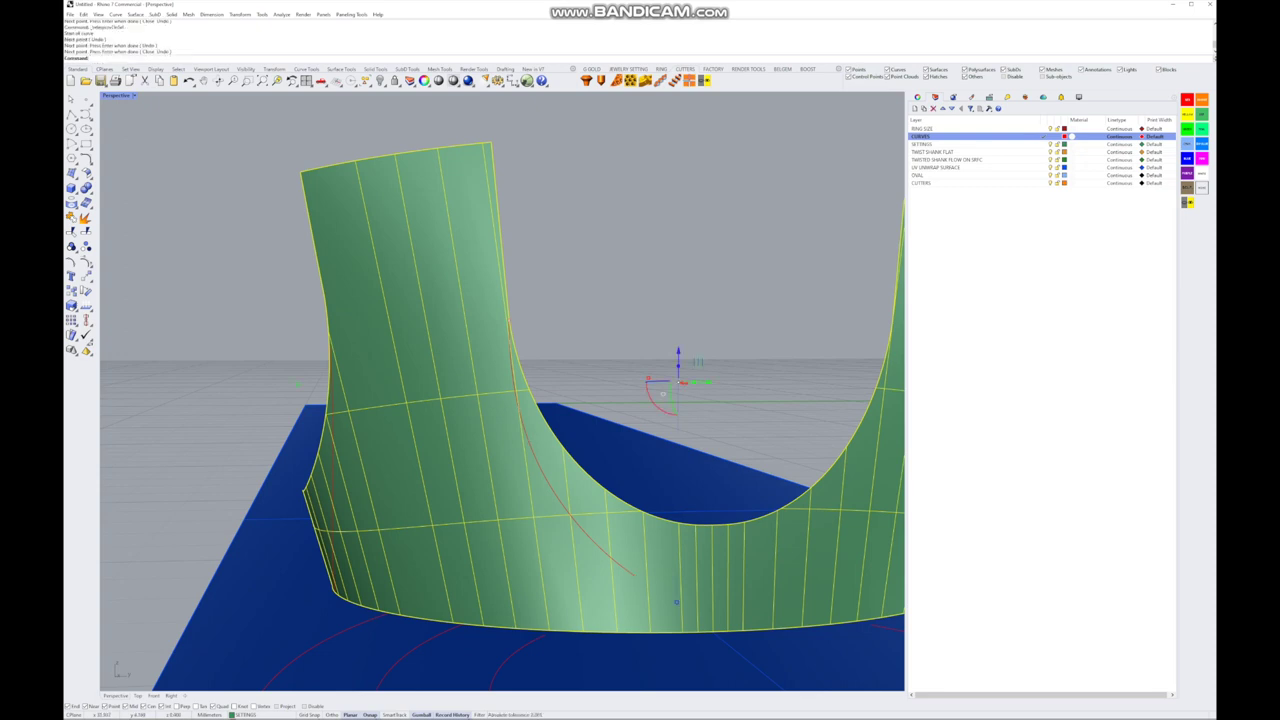
- Draw a short interpolated curve on the surface from the flared curve's lower end back to the base edge
key("Return")
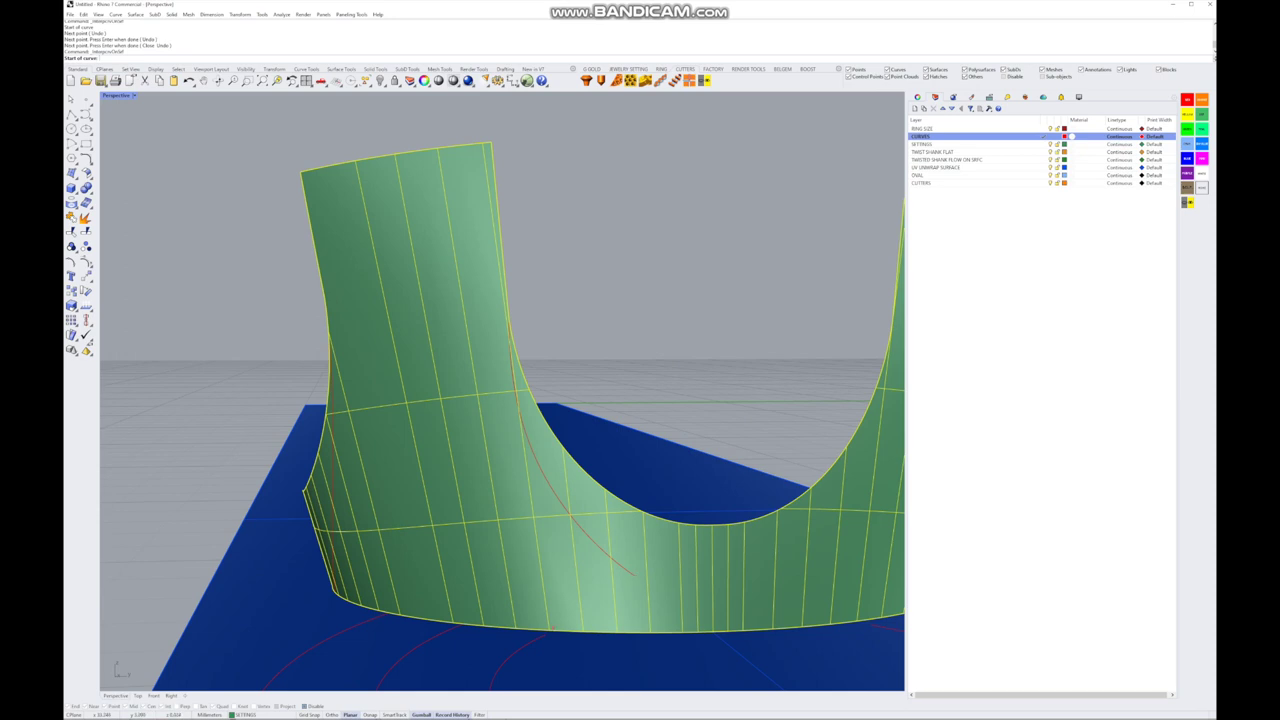
left_click(412, 600)
right_click_drag(503, 391, 443, 336)
scroll(586, 518, "up", 3)
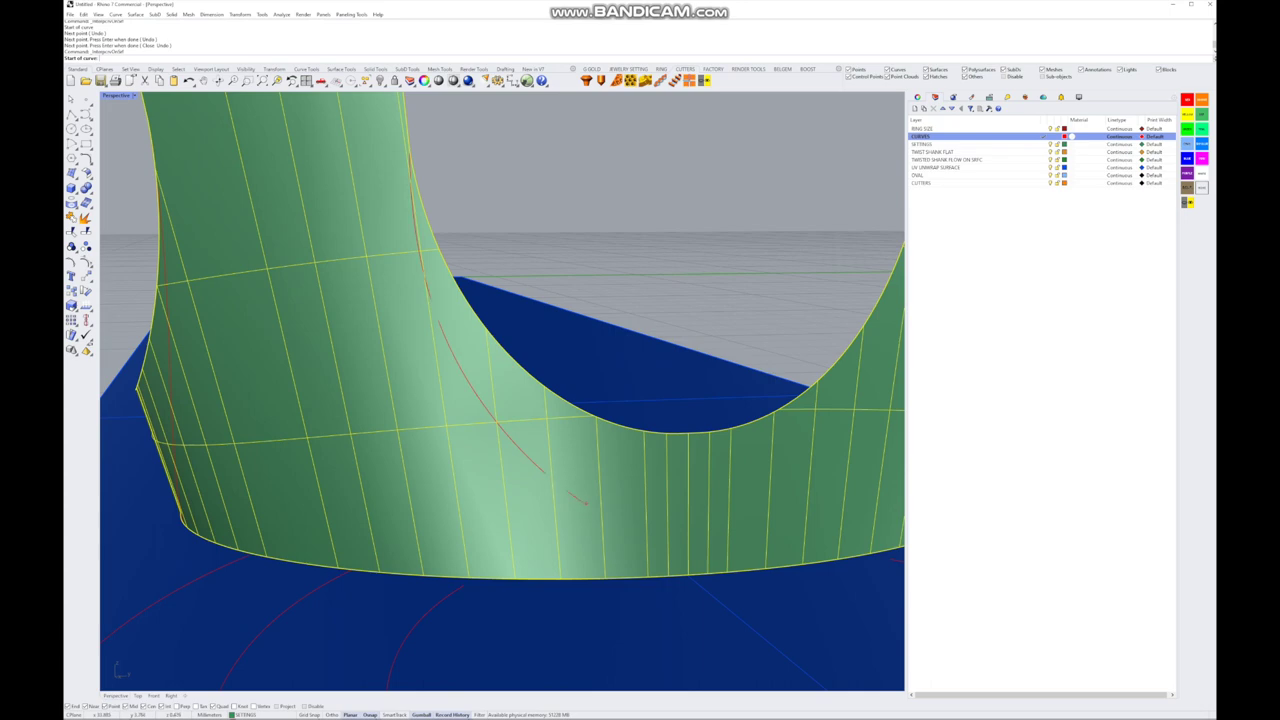
scroll(583, 502, "down", 5)
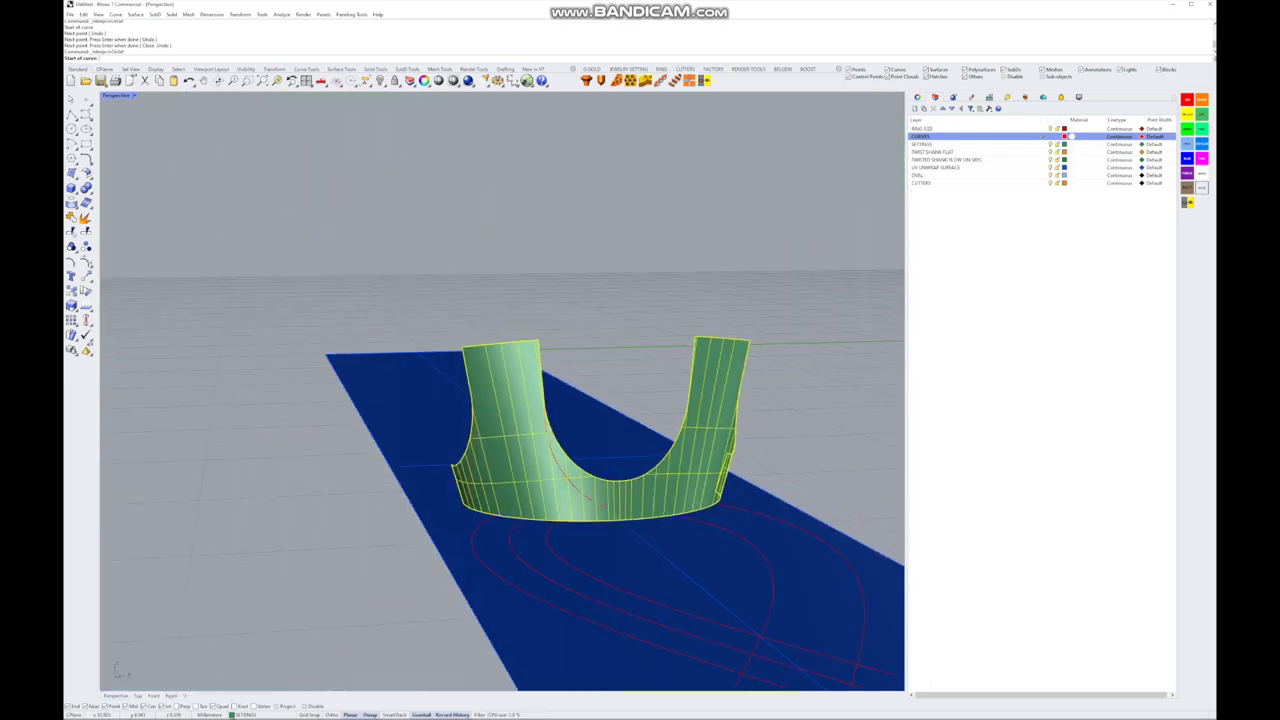
scroll(776, 404, "up", 3)
right_click_drag(776, 404, 600, 490)
scroll(409, 484, "up", 3)
scroll(680, 498, "up", 3)
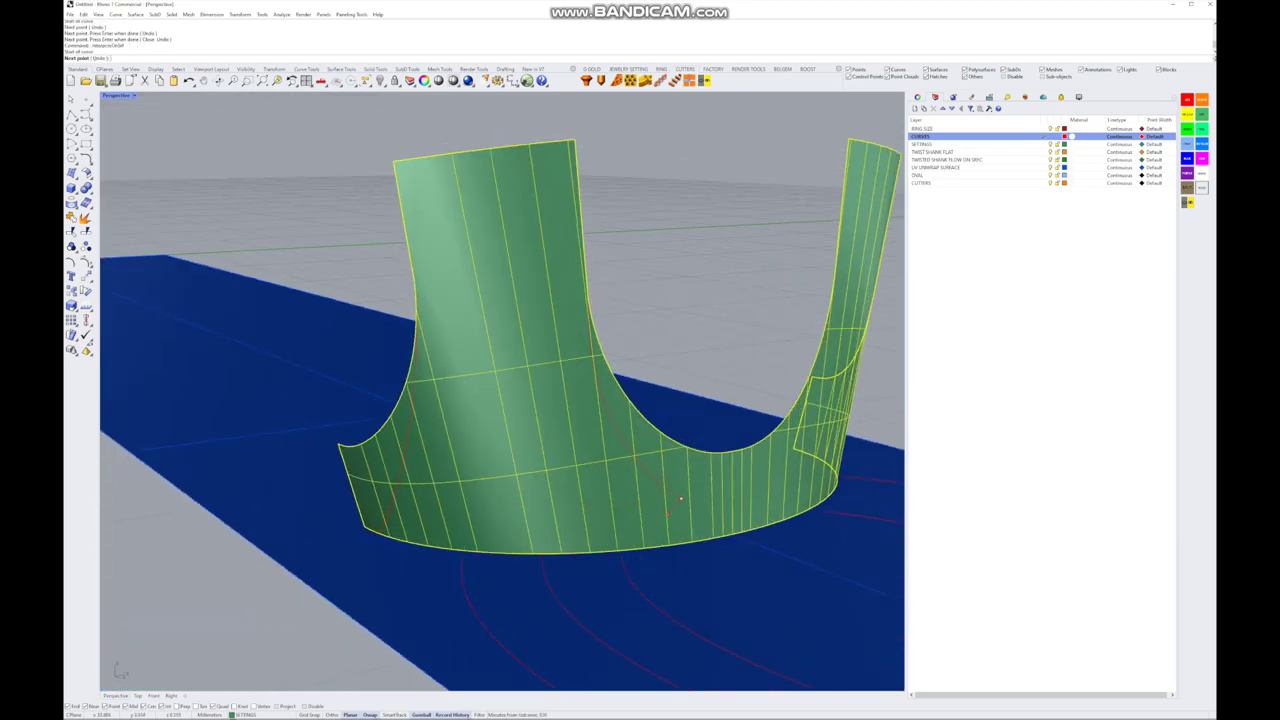
left_click(680, 497)
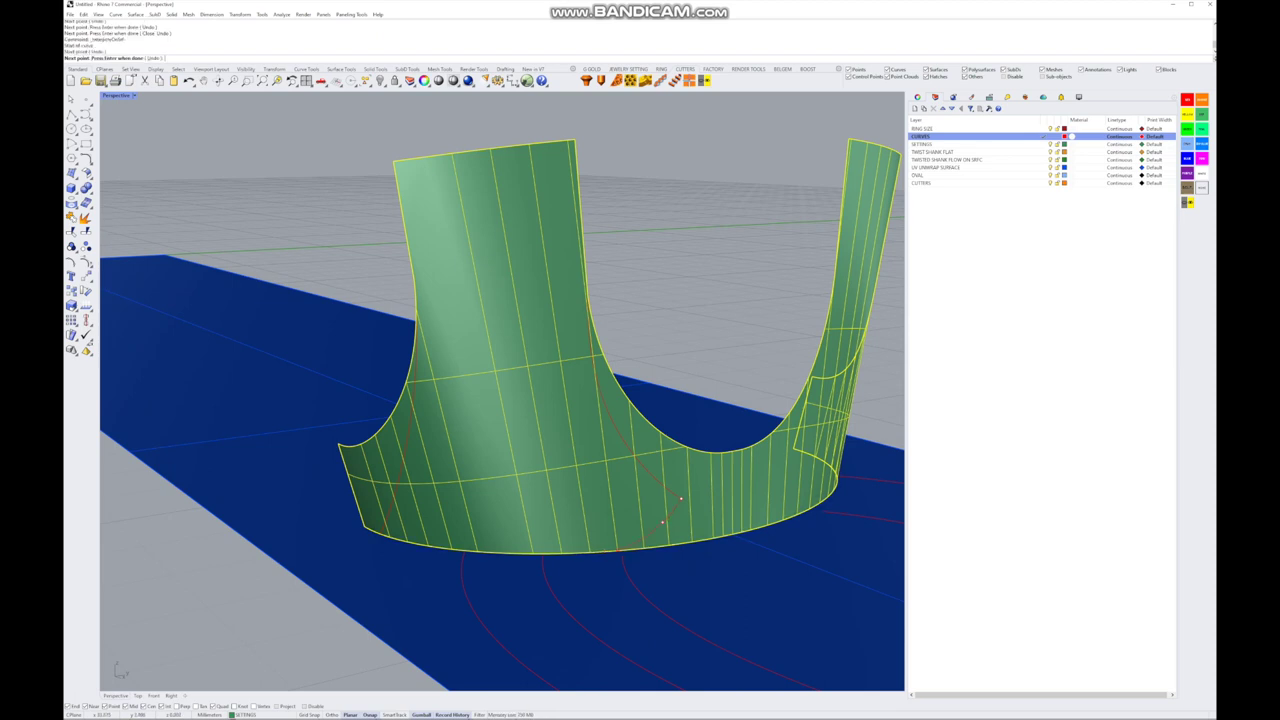
key("Return")
- Split the setting surface with the three curves drawn on it and accept the history warning
scroll(624, 540, "down", 3)
scroll(620, 450, "up", 6)
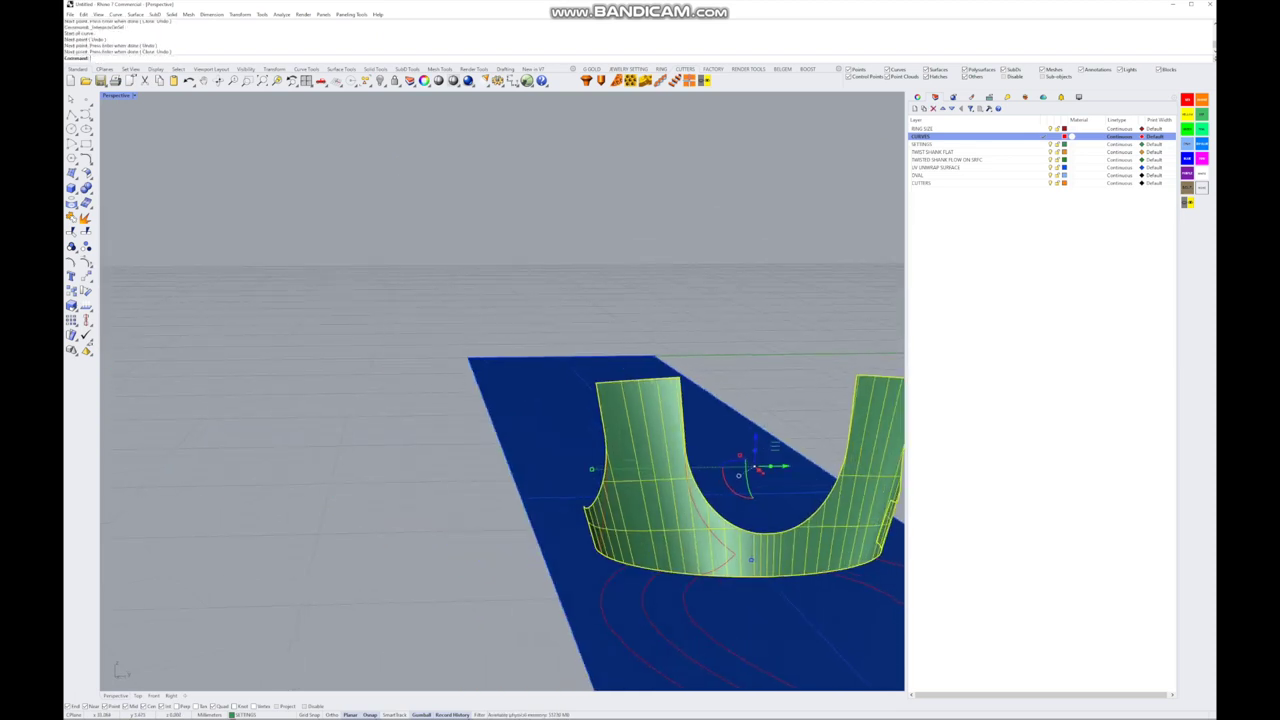
scroll(620, 450, "down", 3)
scroll(500, 390, "up", 2)
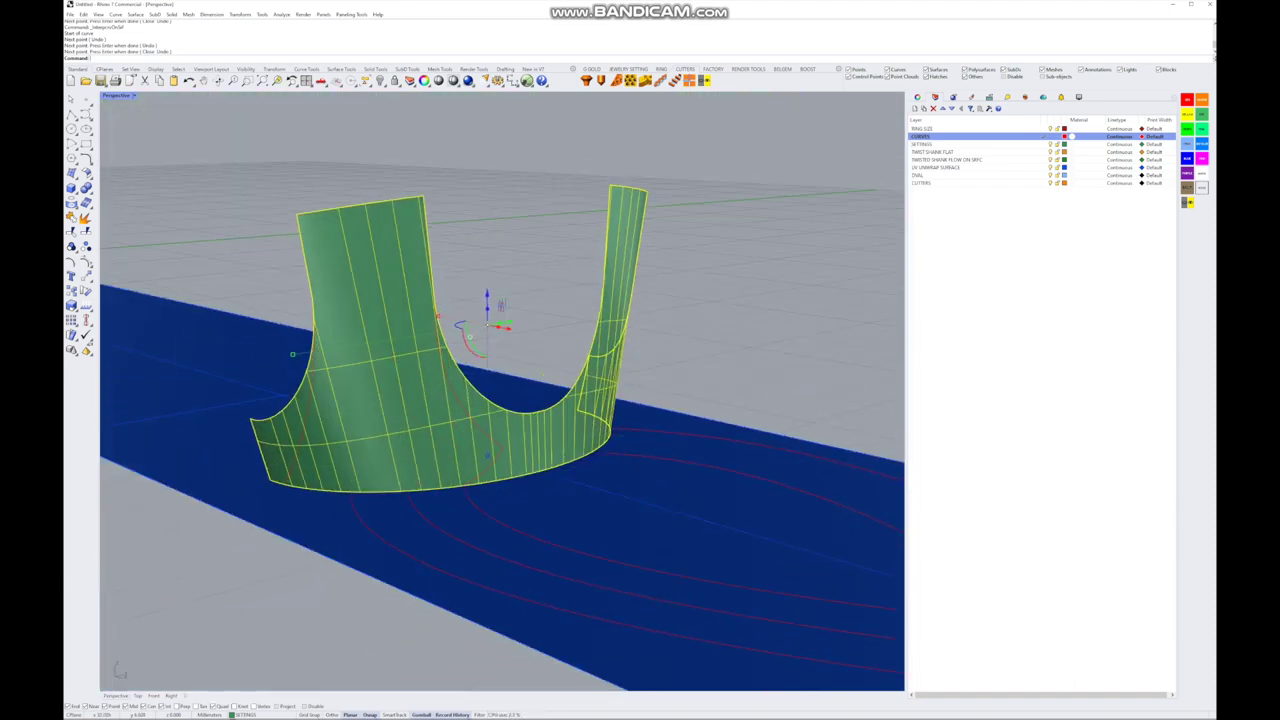
key("Escape")
scroll(500, 390, "up", 4)
left_click(531, 452)
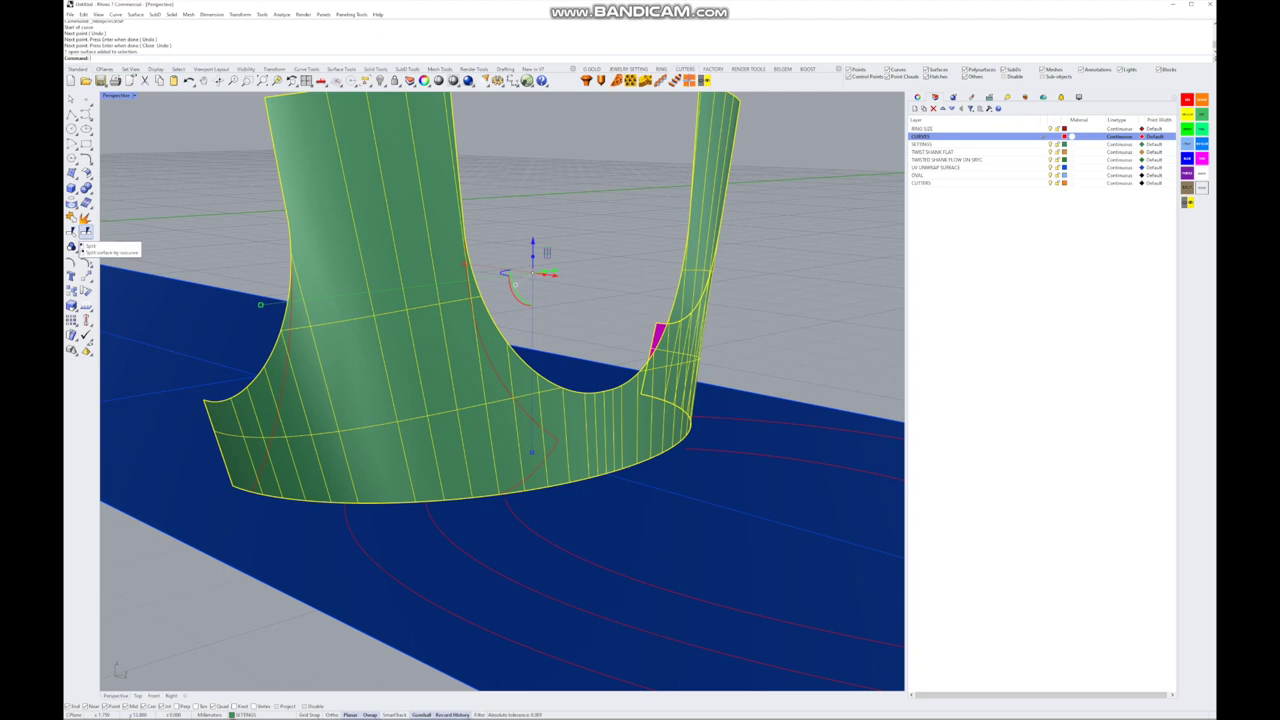
left_click(82, 246)
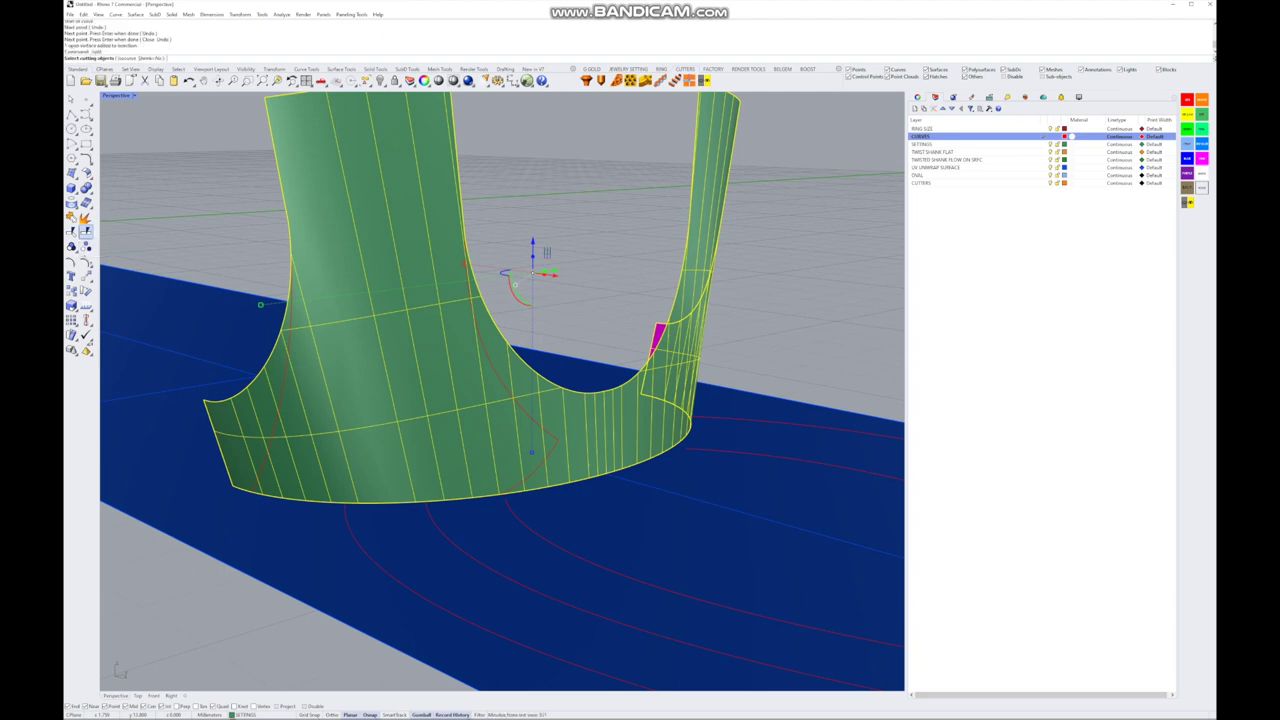
left_click(540, 420)
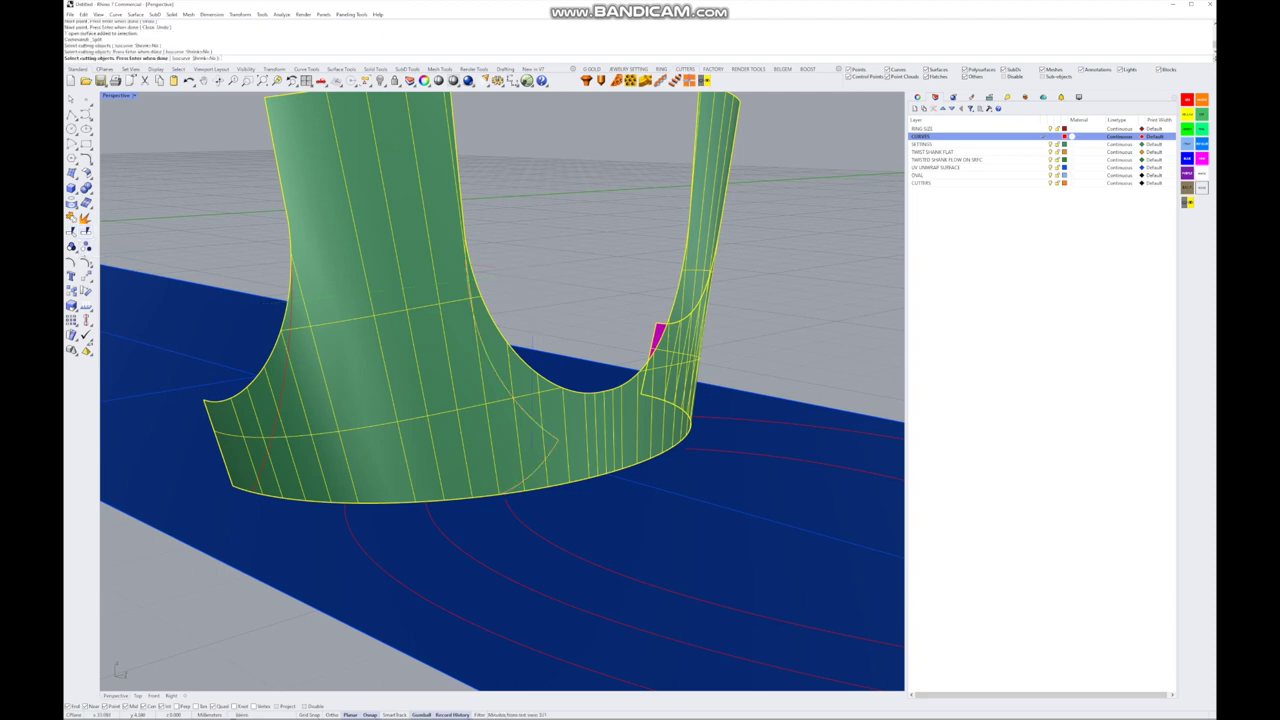
key("Return")
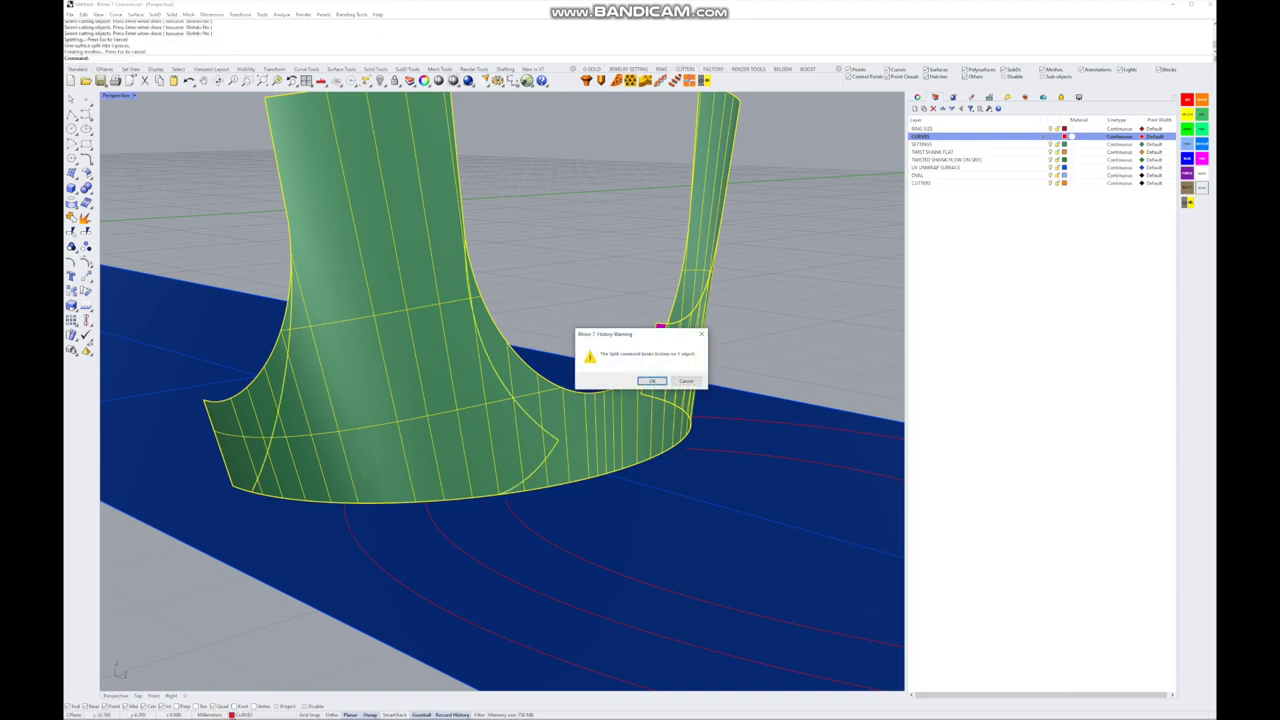
left_click(651, 381)
- Delete the split surface pieces outside the curves, keeping only the single flared prong
left_click(585, 438)
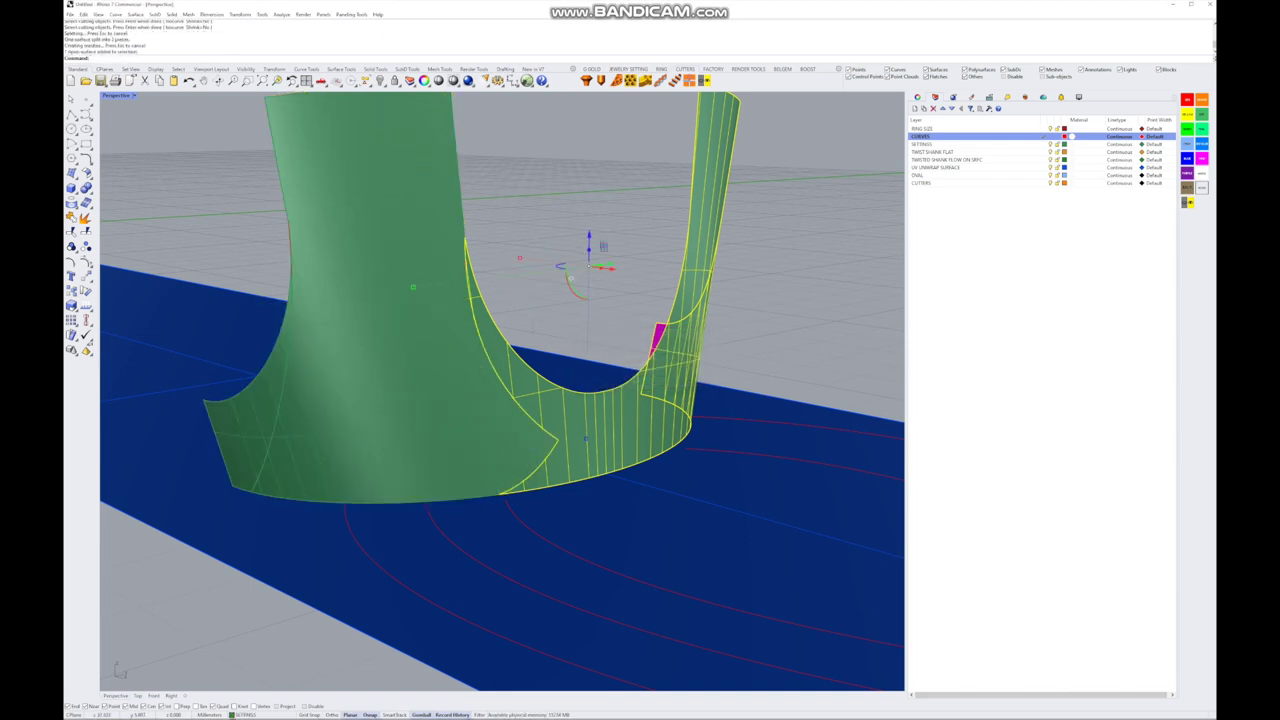
key("Delete")
scroll(500, 400, "down", 5)
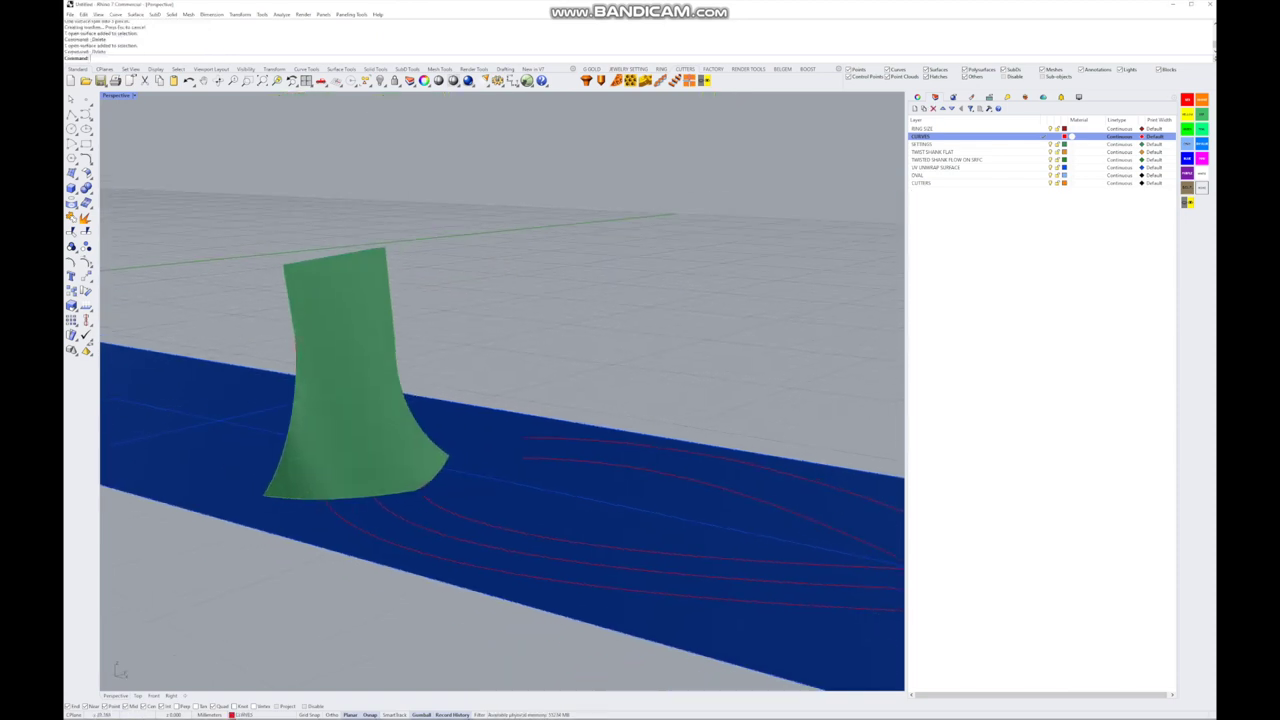
scroll(218, 458, "up", 3)
left_click(535, 262)
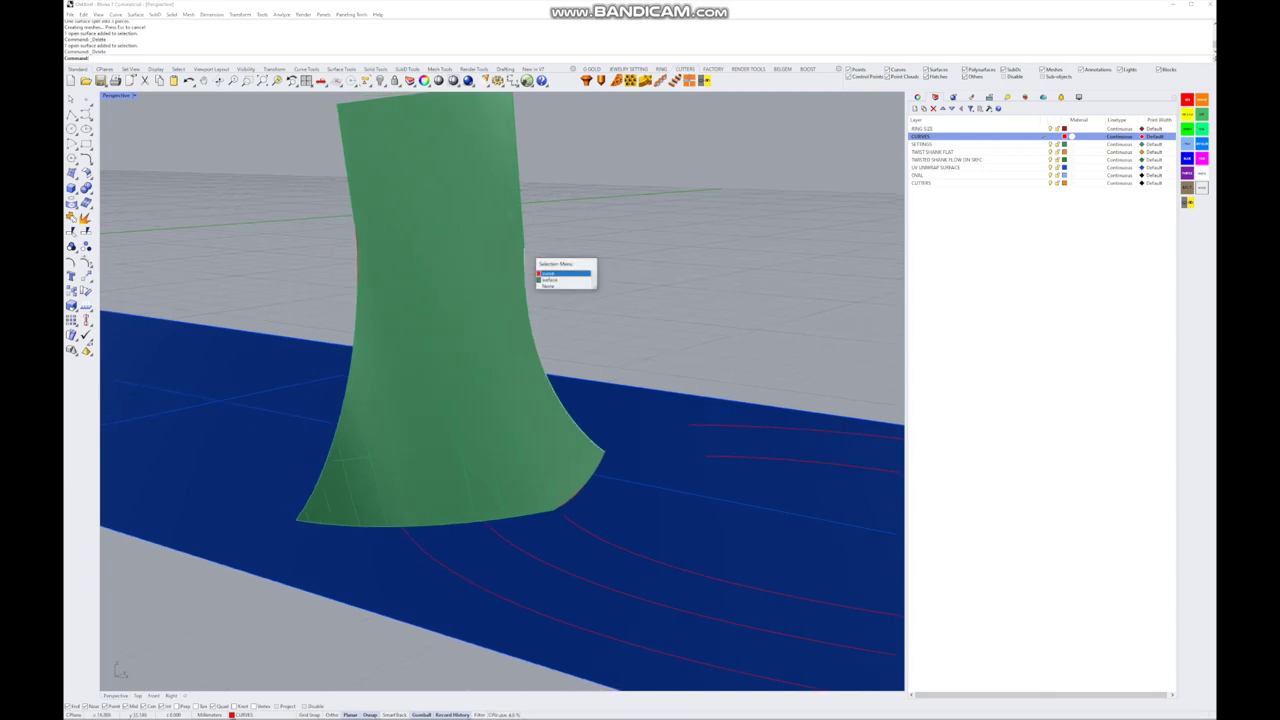
left_click(550, 277)
right_click_drag(550, 277, 563, 371)
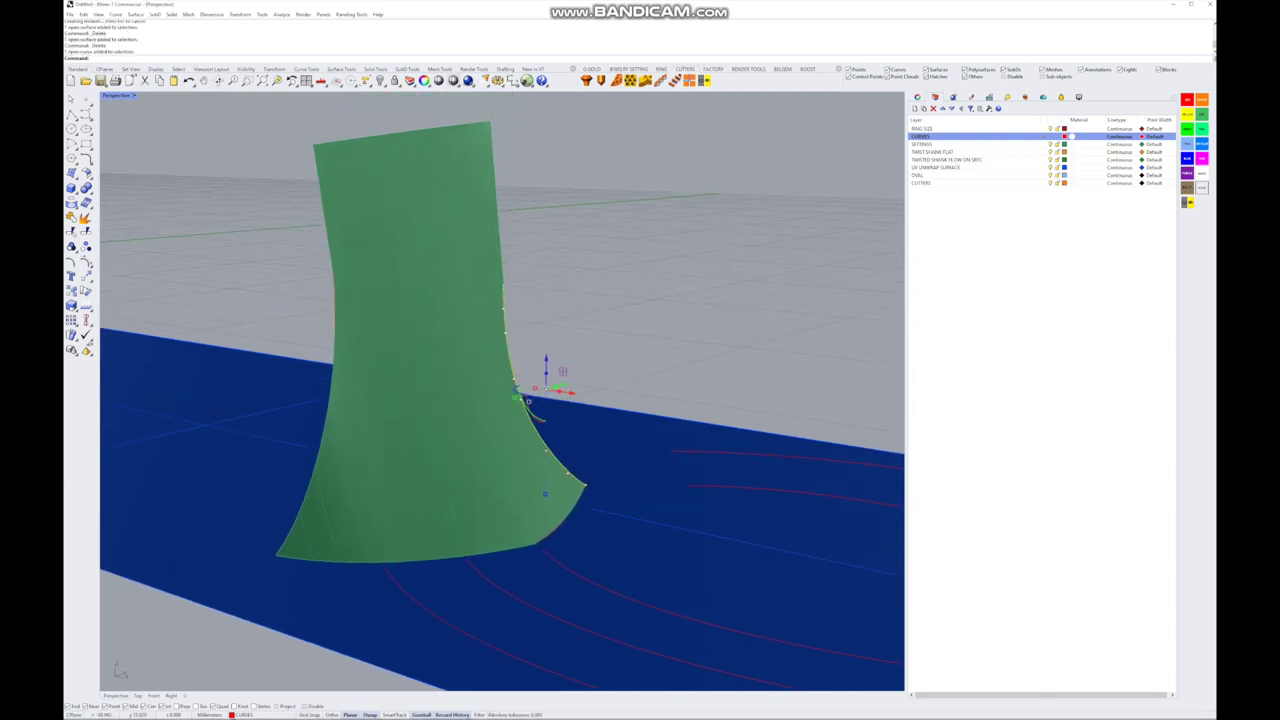
key("Escape")
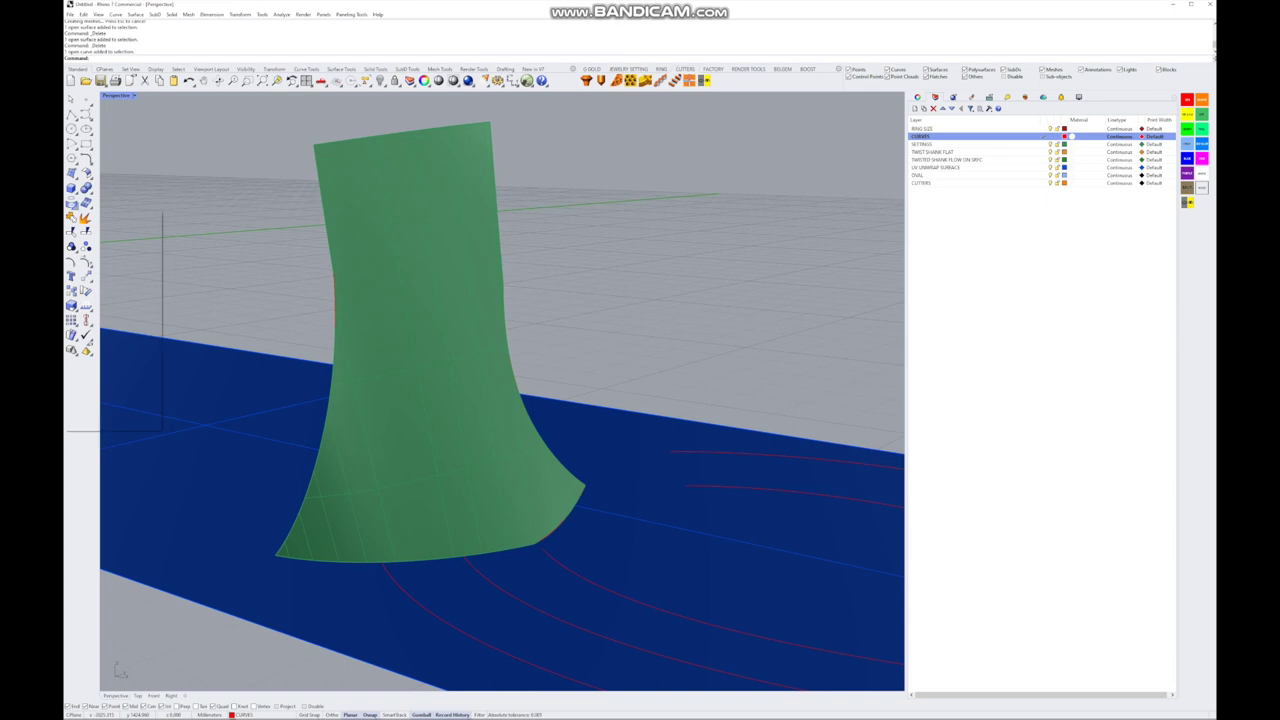
- Duplicate the prong surface's upper edge, both straight side edges and curved base edge as curves
left_click(105, 254)
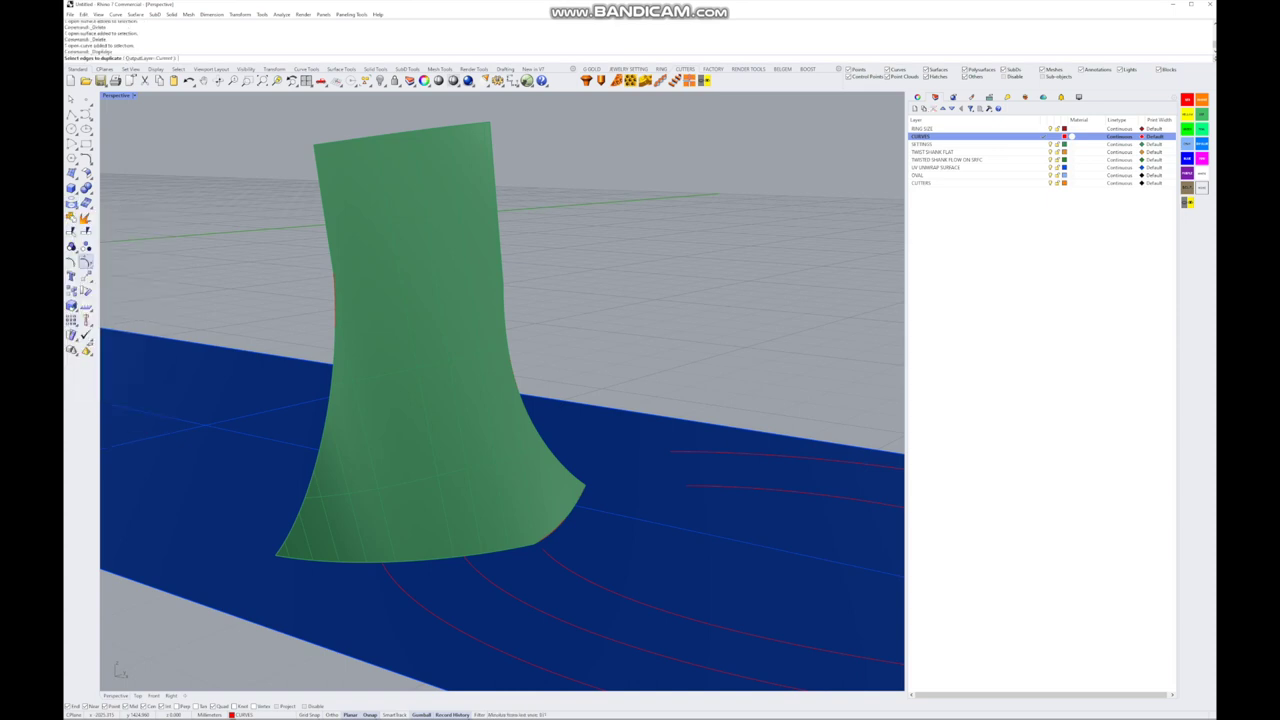
left_click(323, 210)
left_click(402, 131)
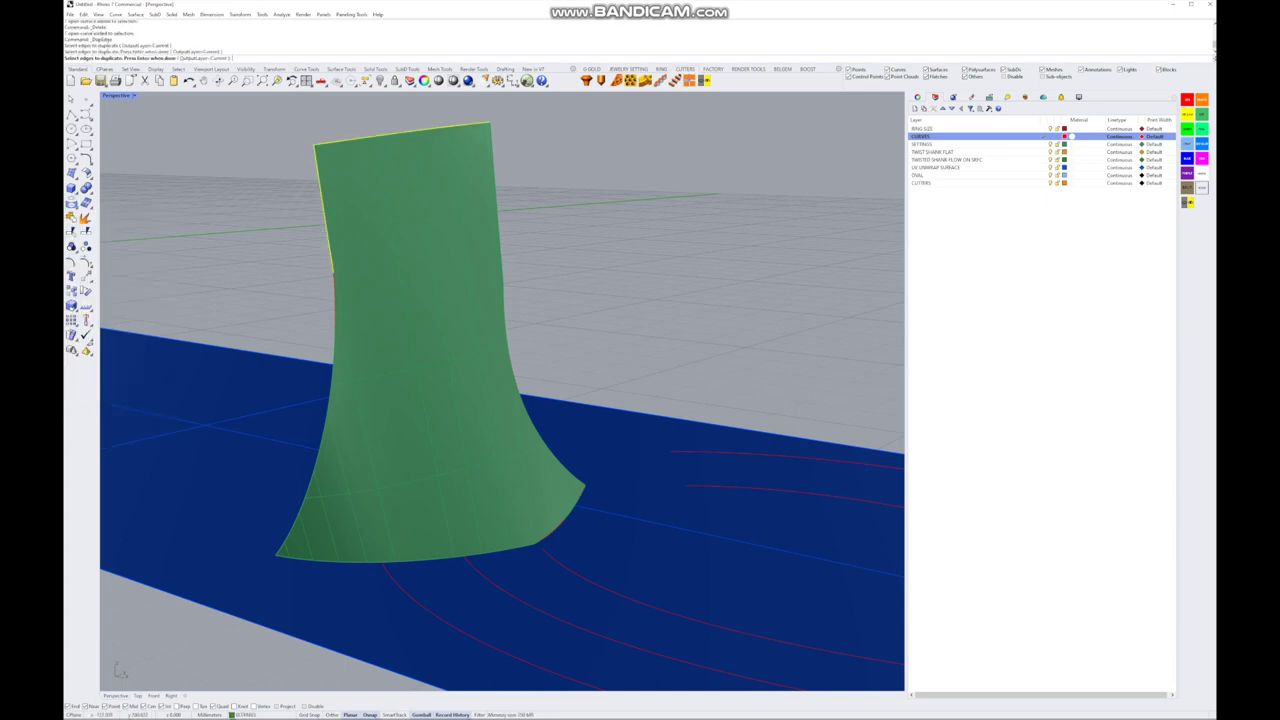
left_click(496, 200)
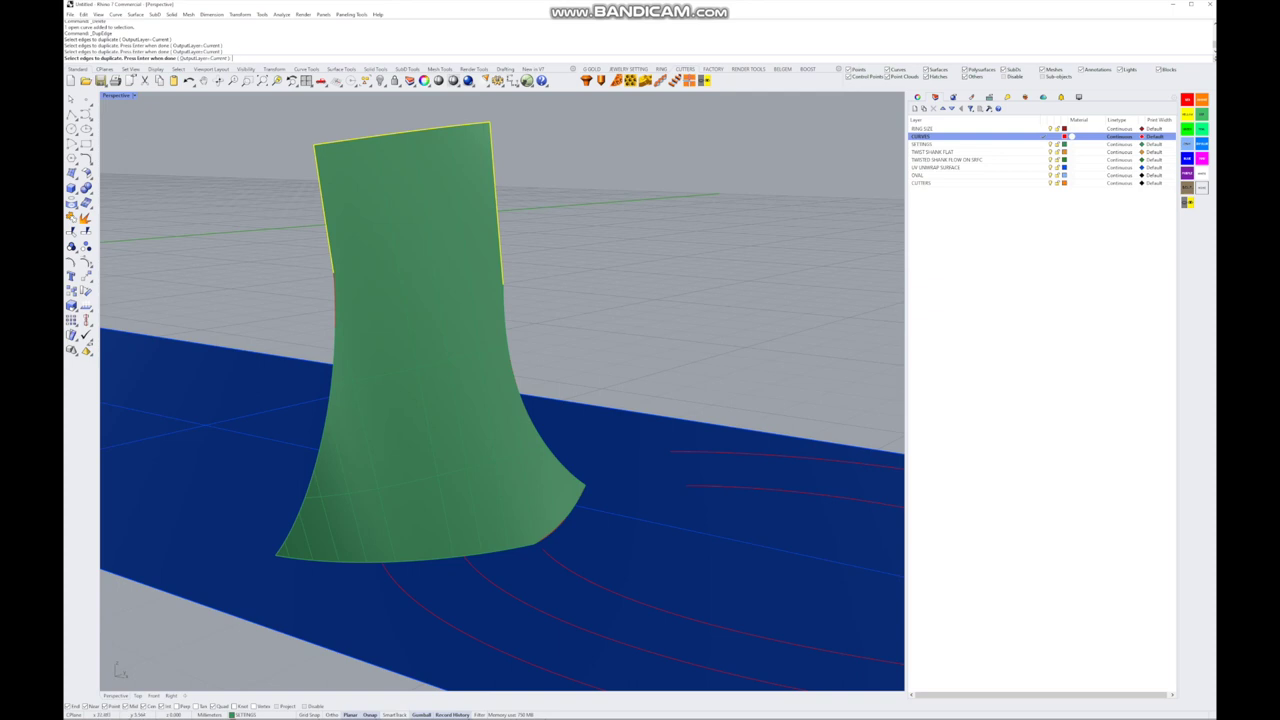
scroll(450, 400, "up", 5)
scroll(450, 400, "down", 2)
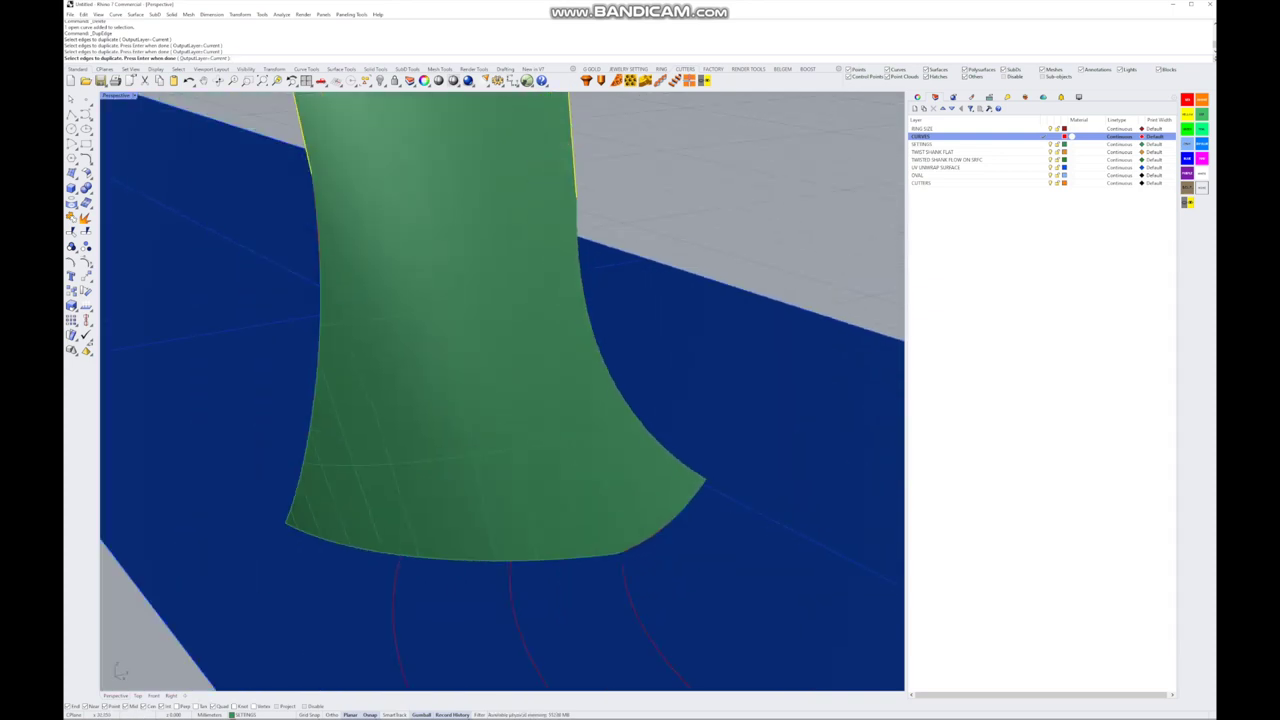
right_click_drag(450, 400, 520, 340)
right_click_drag(450, 400, 680, 380)
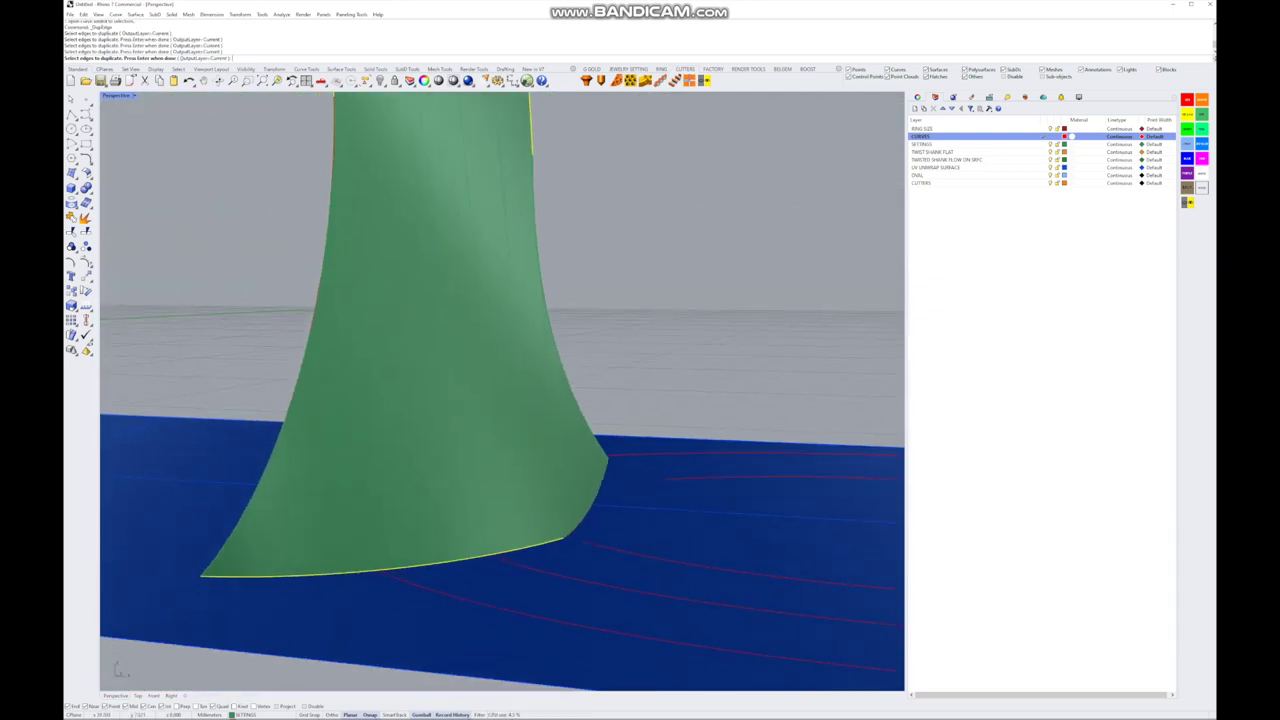
key("Return")
- Delete the green prong surface, leaving only its outline curves
scroll(450, 400, "down", 4)
scroll(450, 400, "up", 4)
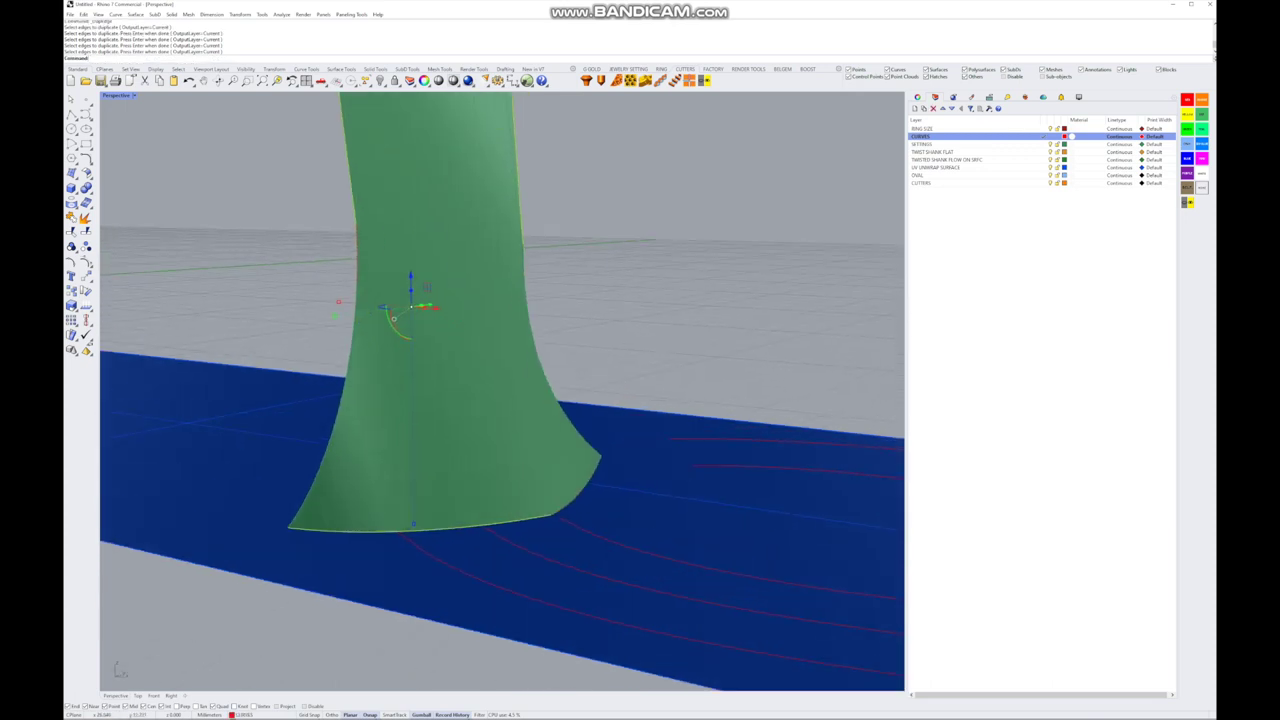
right_click_drag(450, 400, 430, 360)
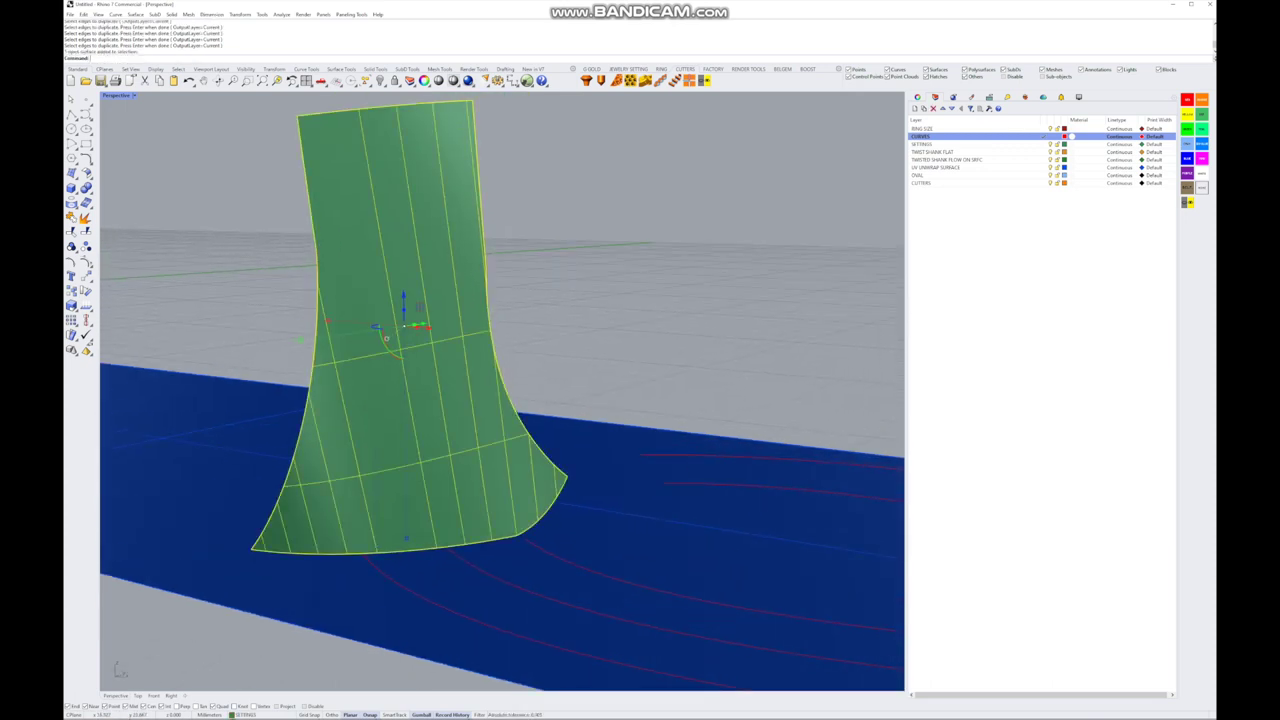
key("Delete")
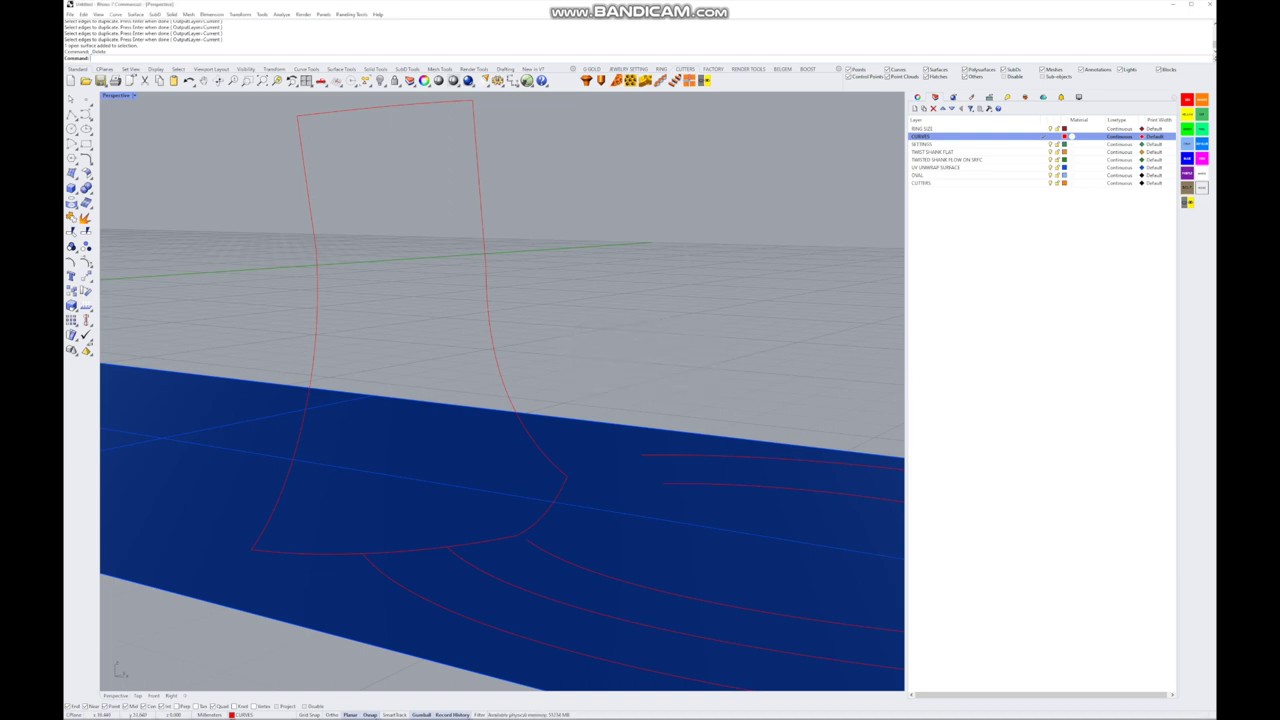
key("Return")
scroll(500, 390, "down", 3)
scroll(500, 390, "up", 2)
right_click_drag(500, 390, 505, 360)
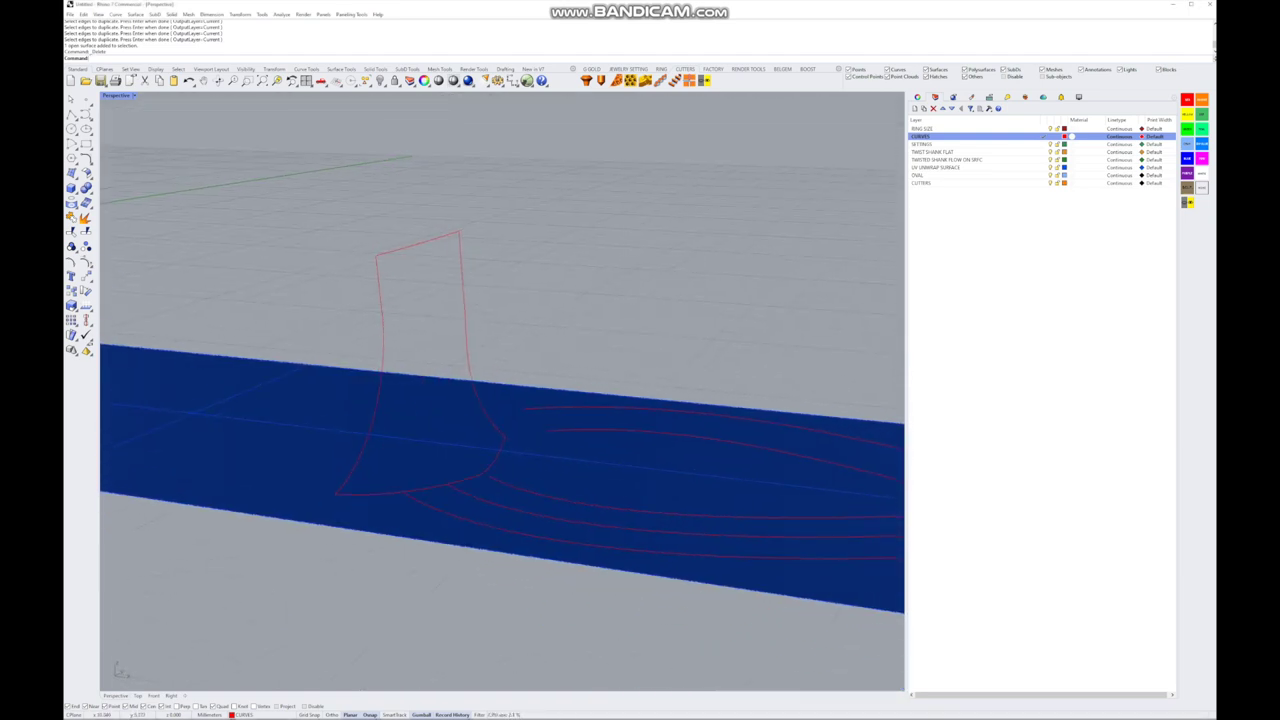
key("ctrl+z")
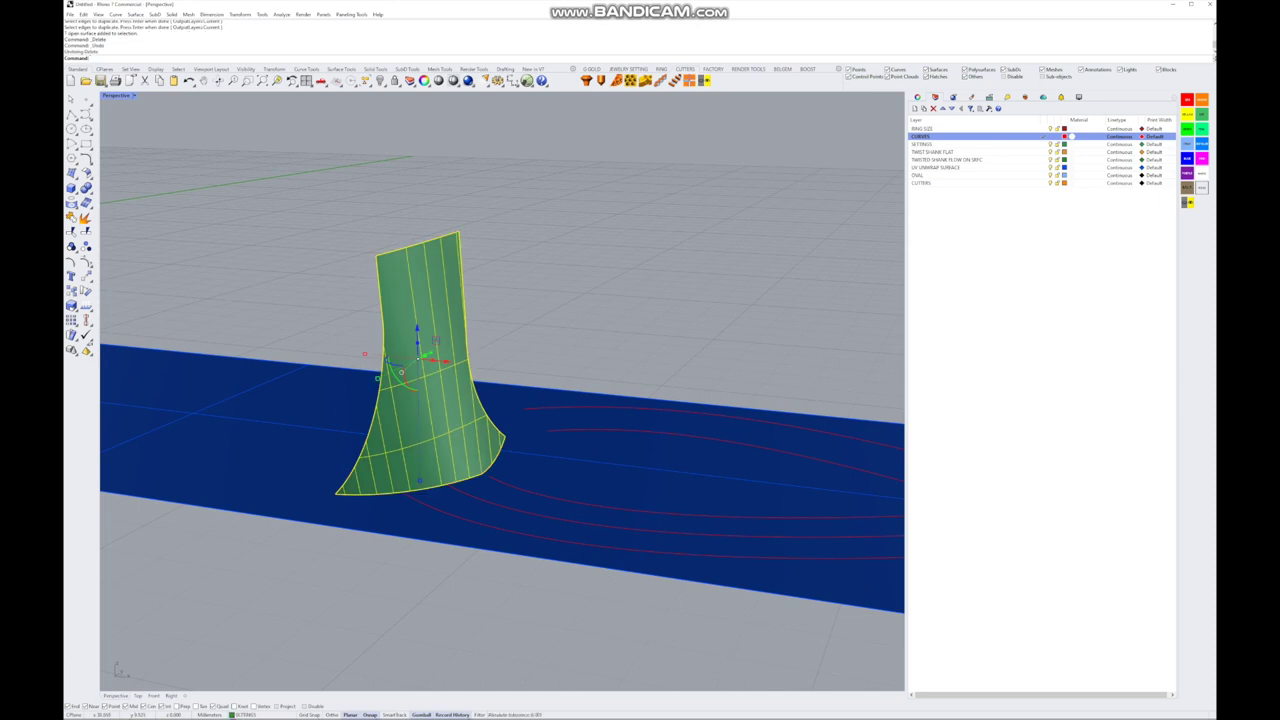
key("Delete")
key("Return")
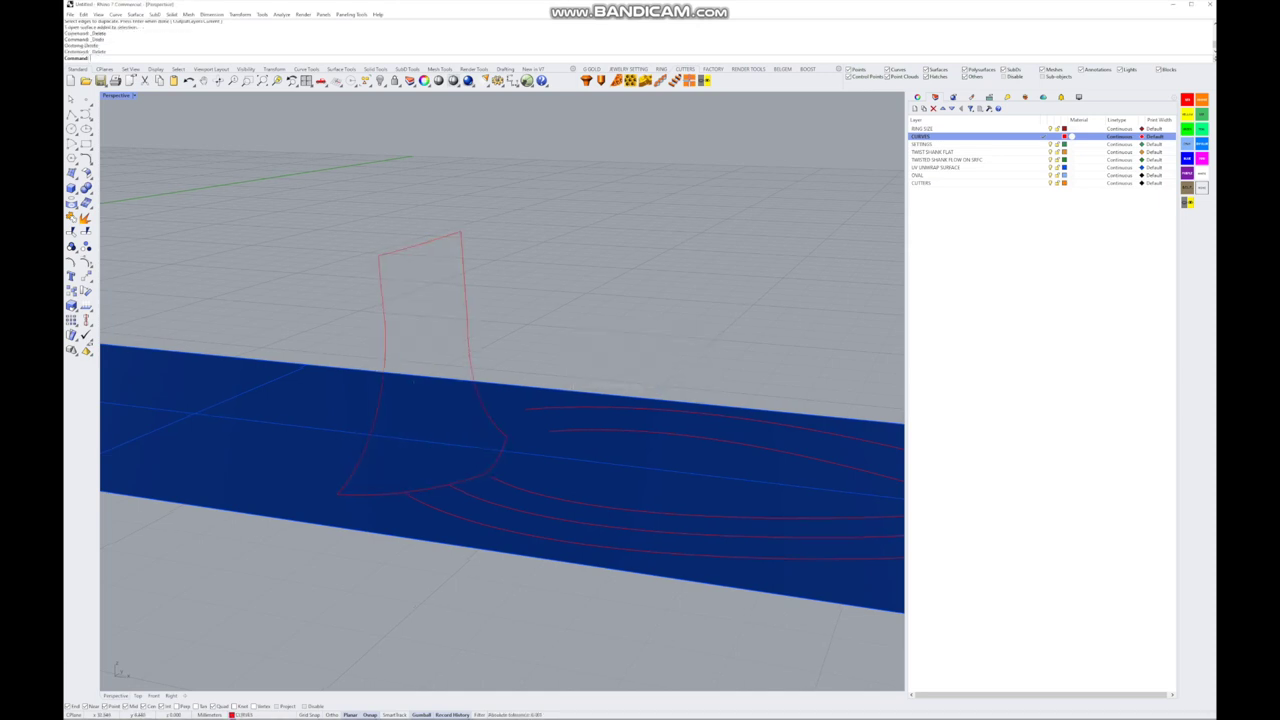
- Join the curve segments along each side of the prong outline and accept the history warning
scroll(298, 444, "up", 3)
left_click(550, 330)
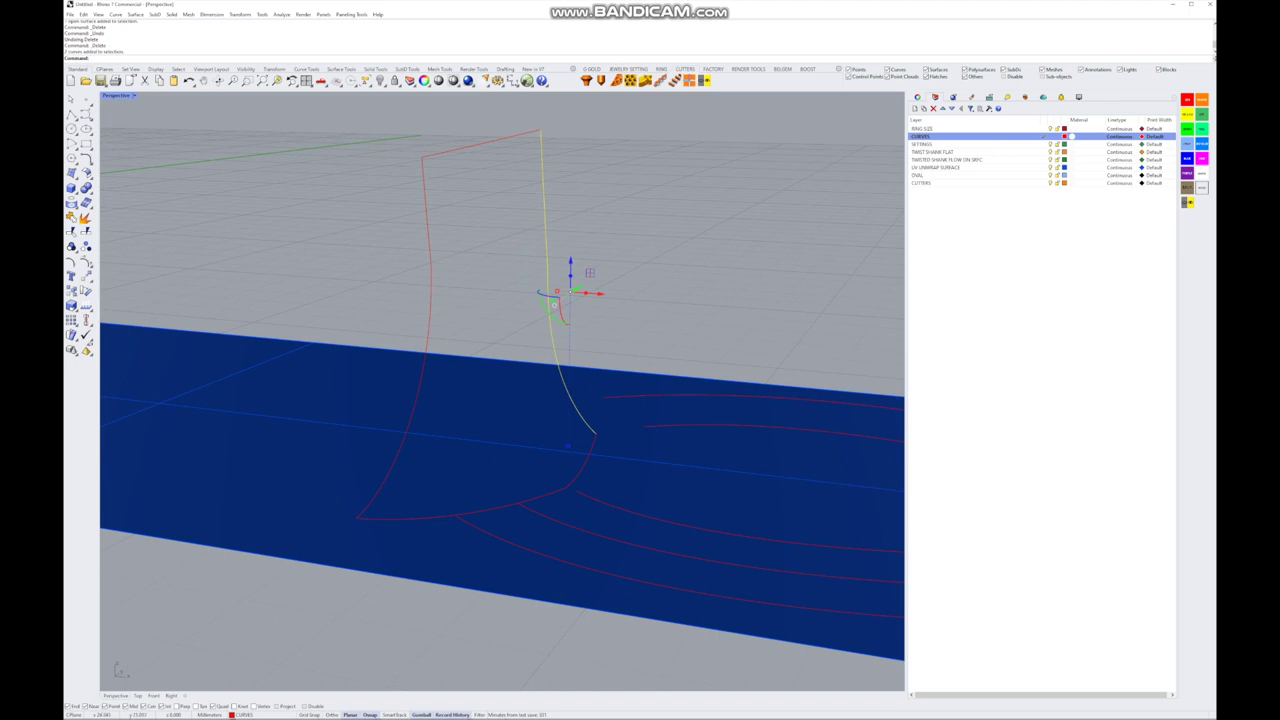
left_click(428, 316, "shift")
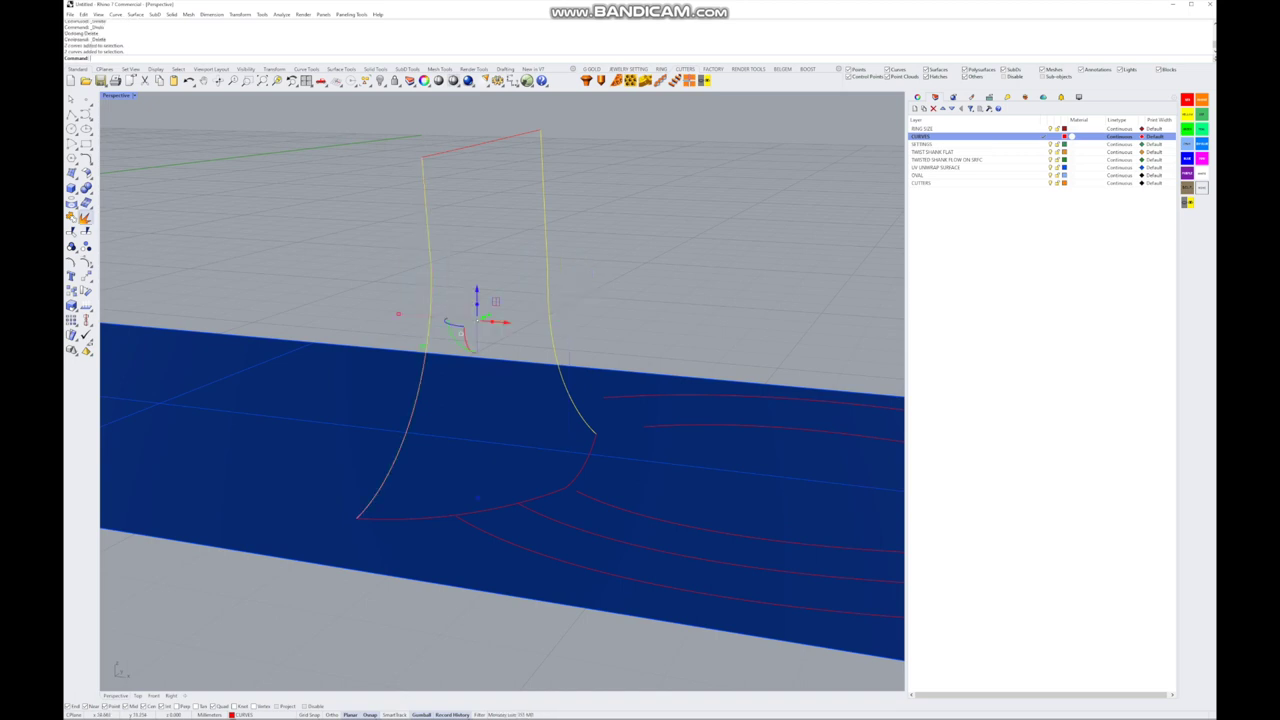
left_click(71, 217)
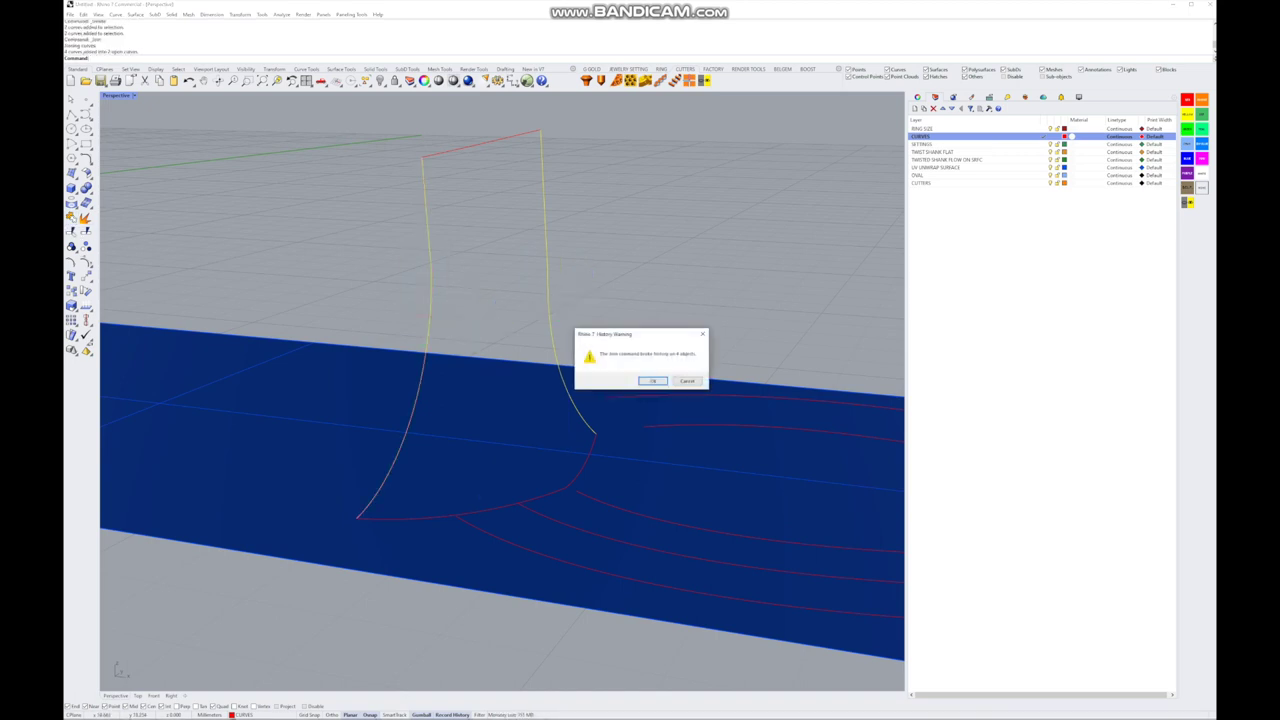
key("Return")
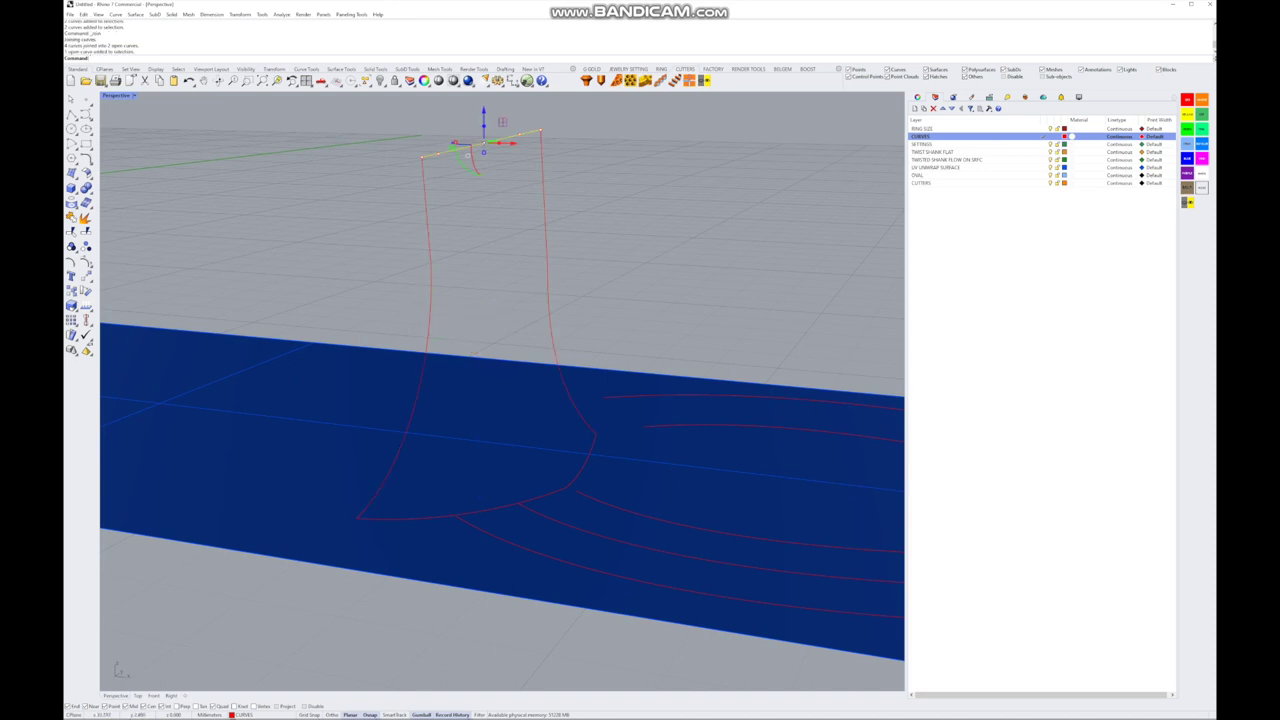
- Join the prong outline's base curve with the short flare curve and accept the history warning
left_click(513, 512, "shift")
left_click(540, 523)
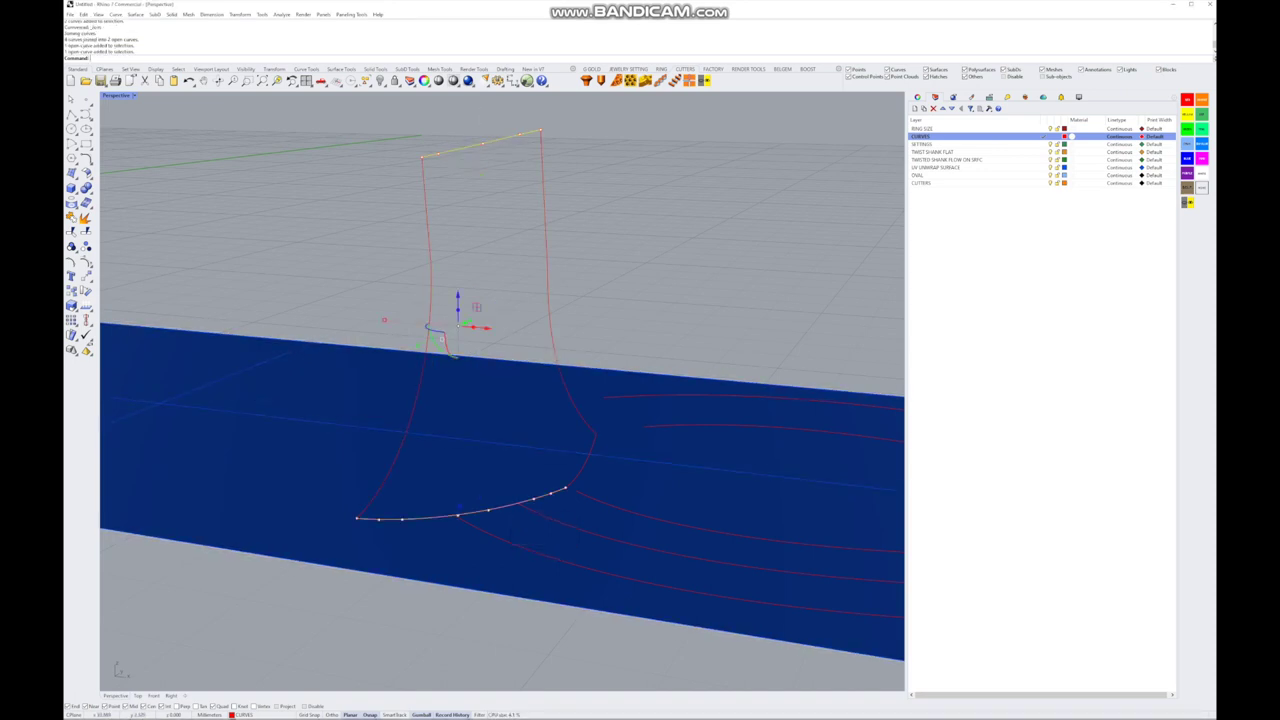
left_click(71, 217)
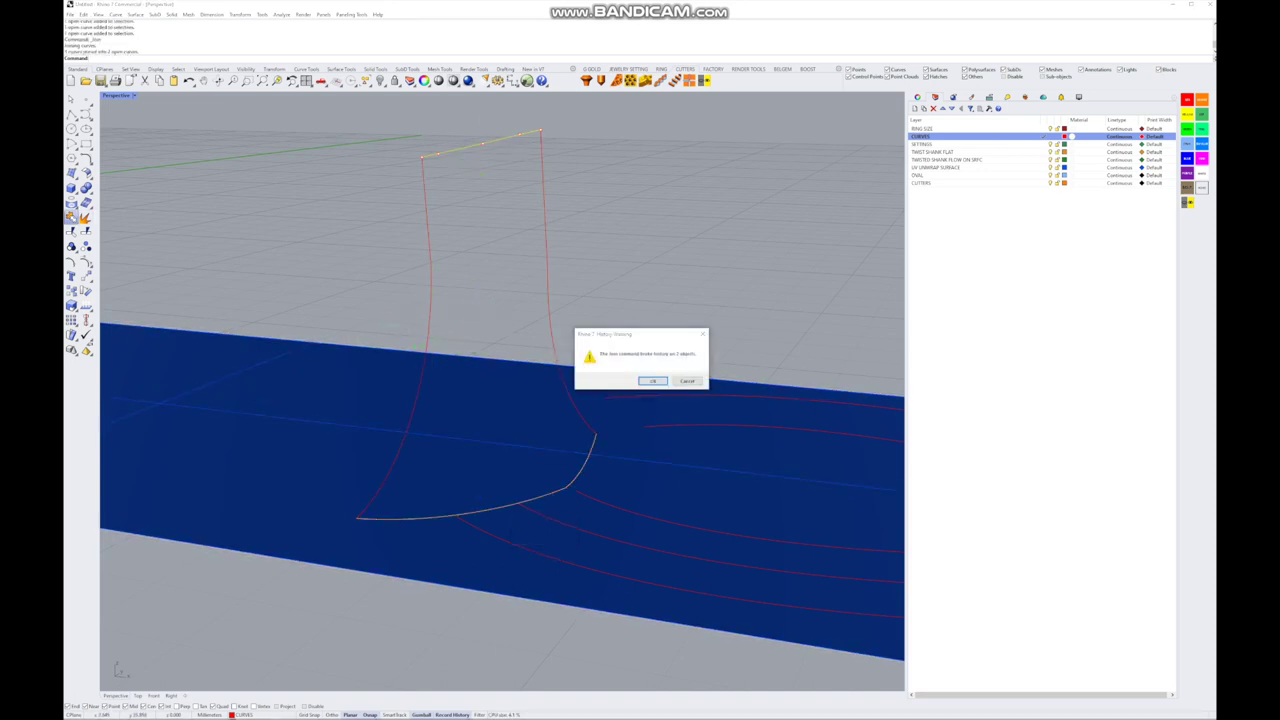
key("Return")
- Move the outermost band curve's end point onto the outer corner of the prong outline's base
right_click_drag(500, 400, 460, 380)
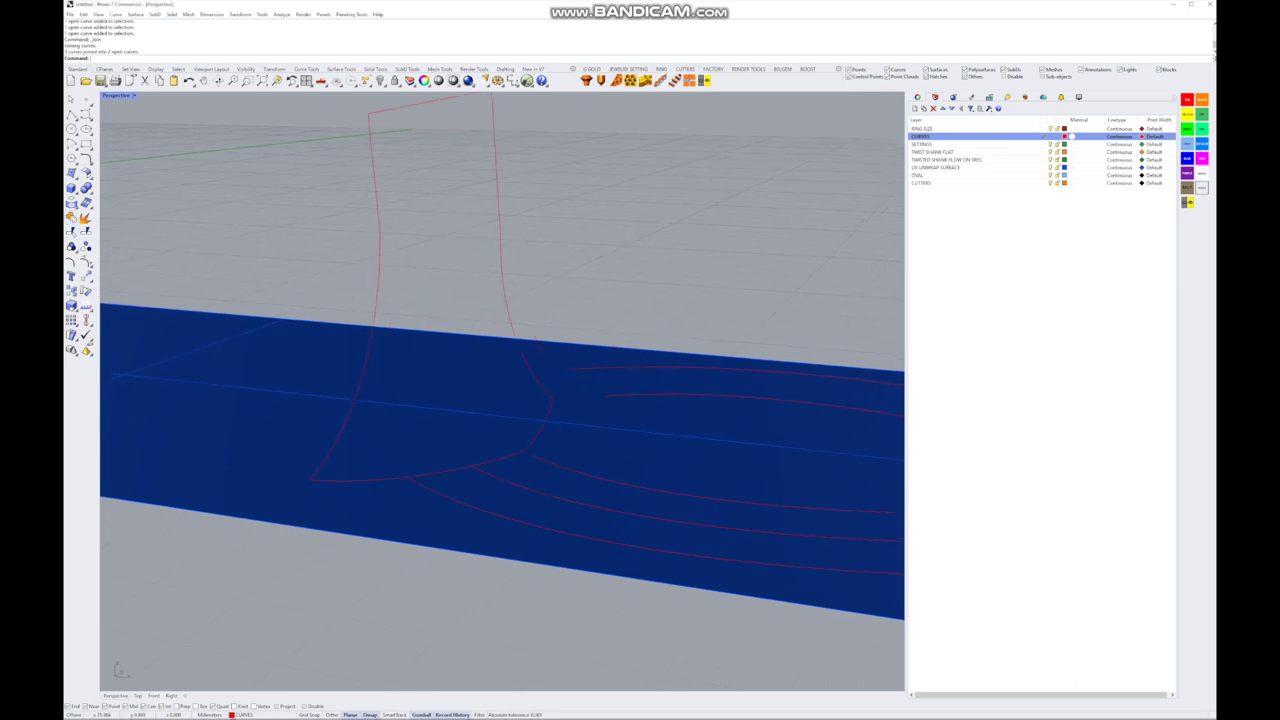
left_click(440, 494)
left_click(440, 494)
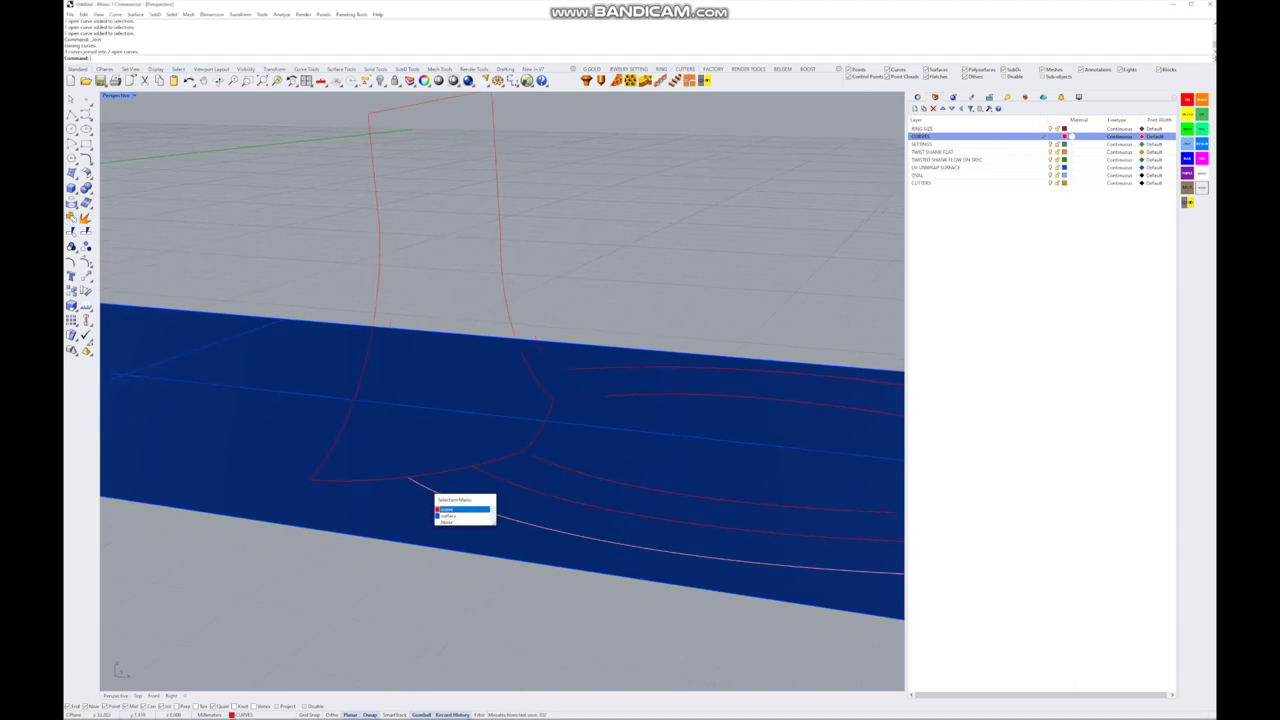
left_click(462, 508)
left_click_drag(409, 479, 309, 480)
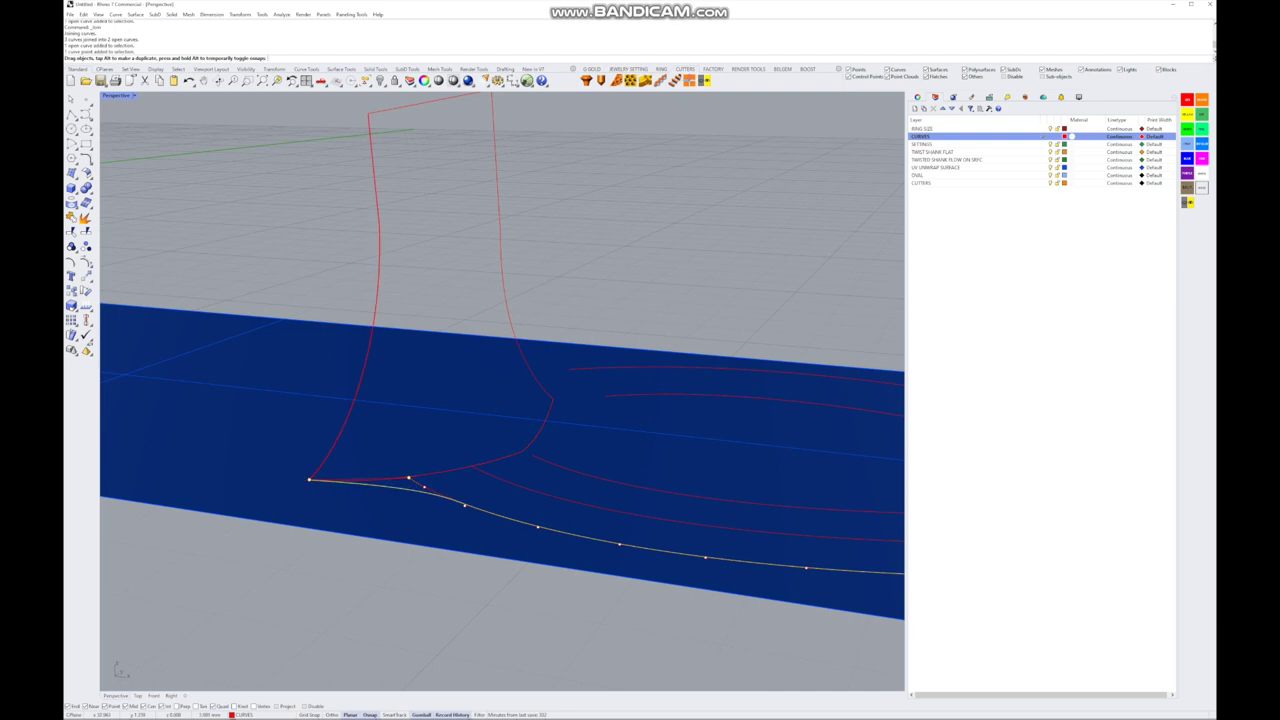
key("Return")
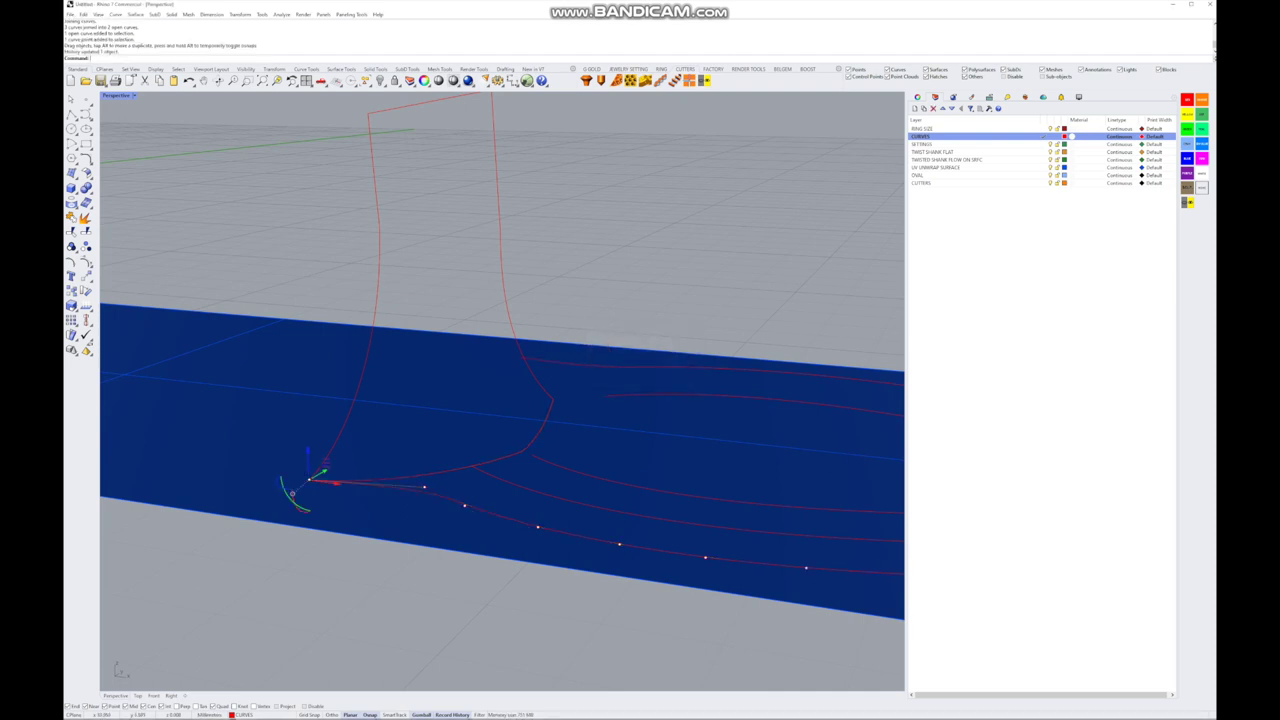
- Move the inner band curve's end point onto the raised flare tip of the prong outline
right_click_drag(500, 400, 540, 380)
left_click(658, 498)
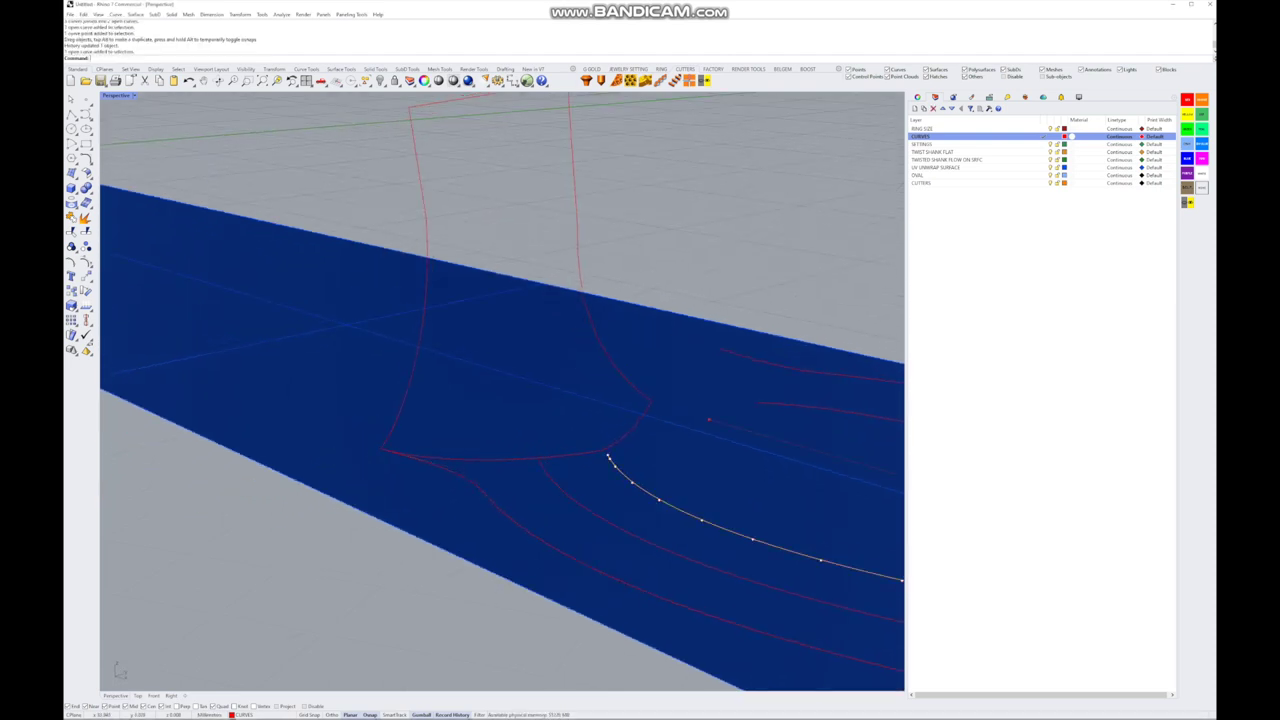
left_click(607, 458)
right_click_drag(500, 400, 420, 388)
left_click_drag(414, 410, 472, 345)
key("Return")
- Delete two control points near the inner band curve's raised end to smooth its bend
right_click_drag(470, 345, 395, 362)
scroll(360, 400, "up", 3)
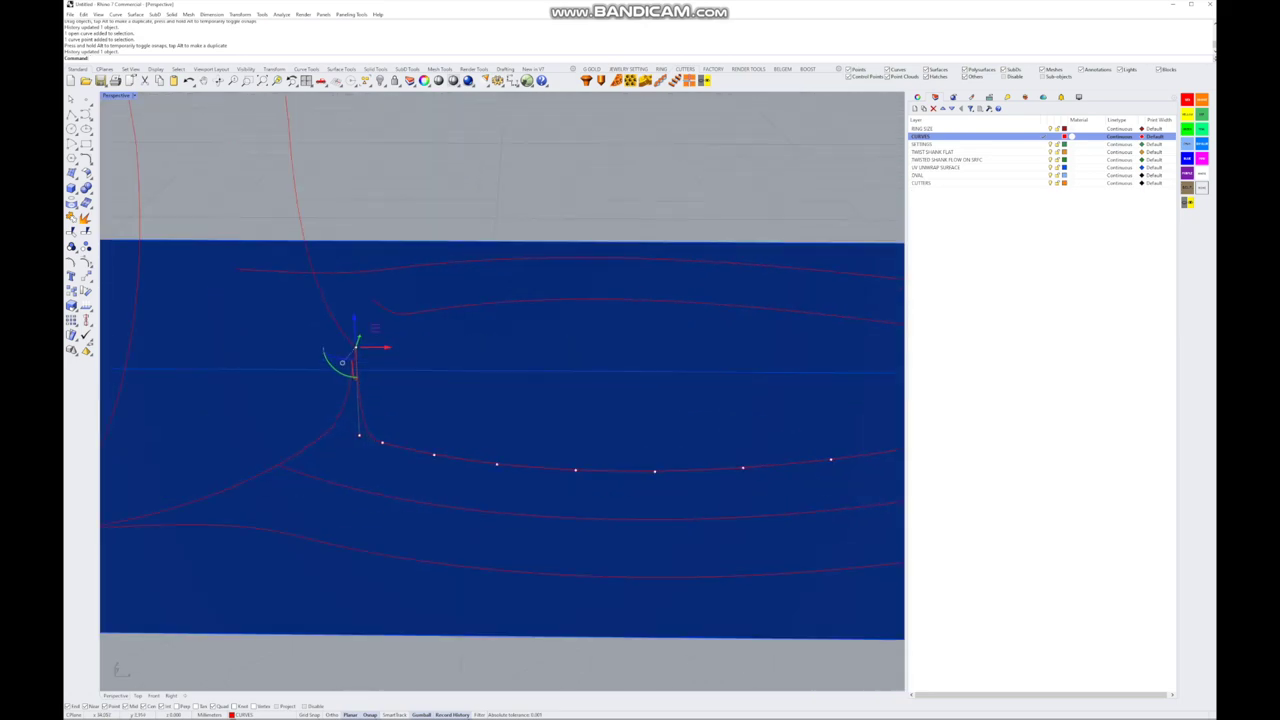
left_click(370, 441)
left_click(390, 457)
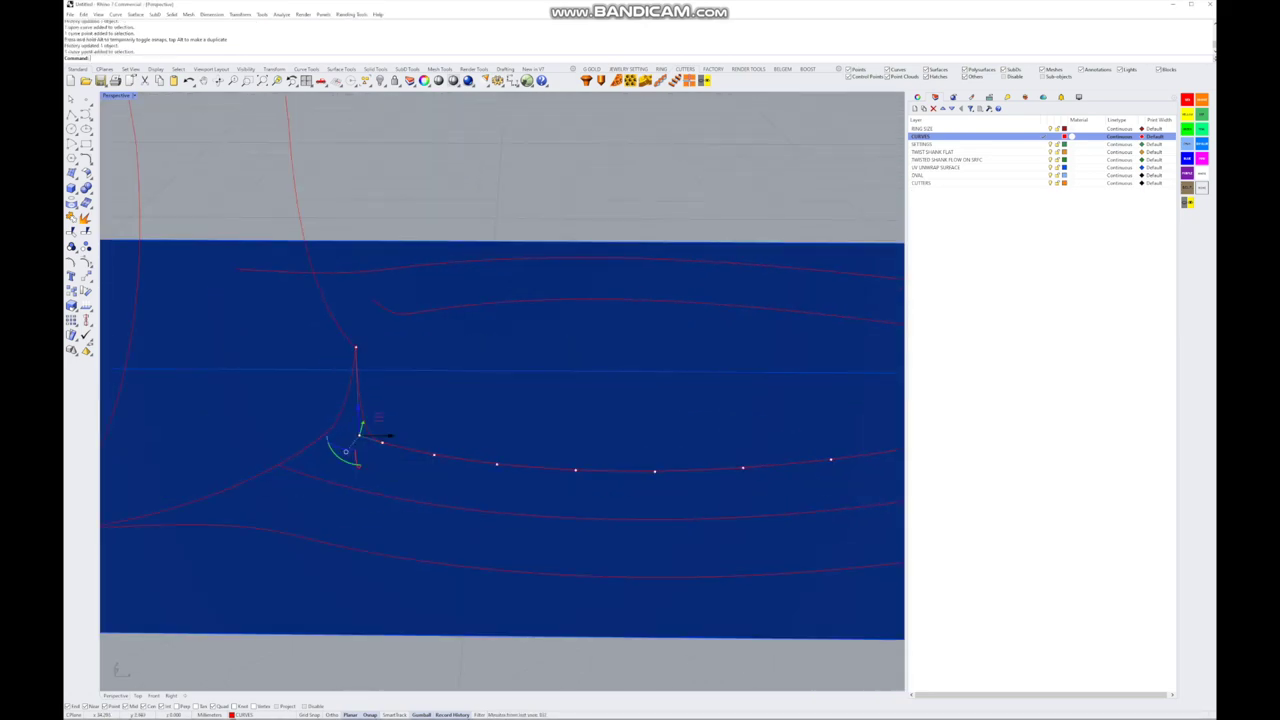
key("Delete")
left_click(390, 448)
left_click(408, 463)
key("Delete")
right_click_drag(400, 360, 445, 330)
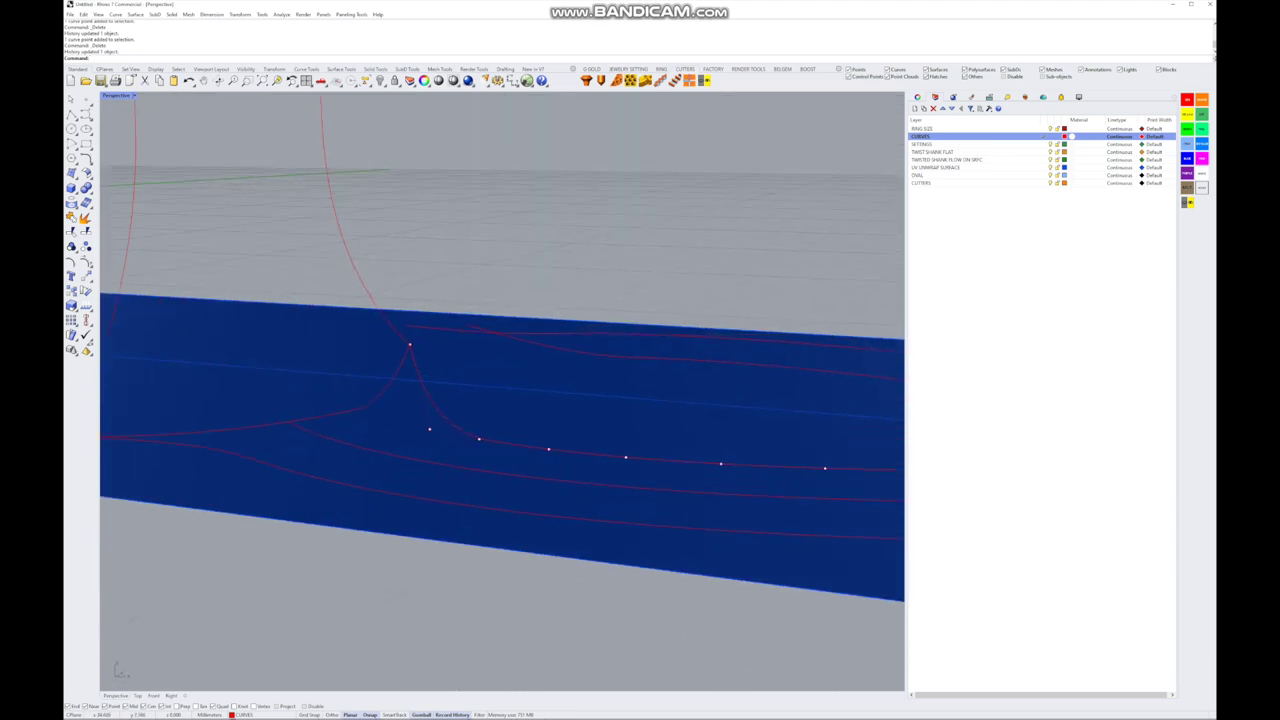
- Switch to the four-viewport layout and delete the control point nearest the outermost band curve's moved end
right_click_drag(470, 443, 476, 422)
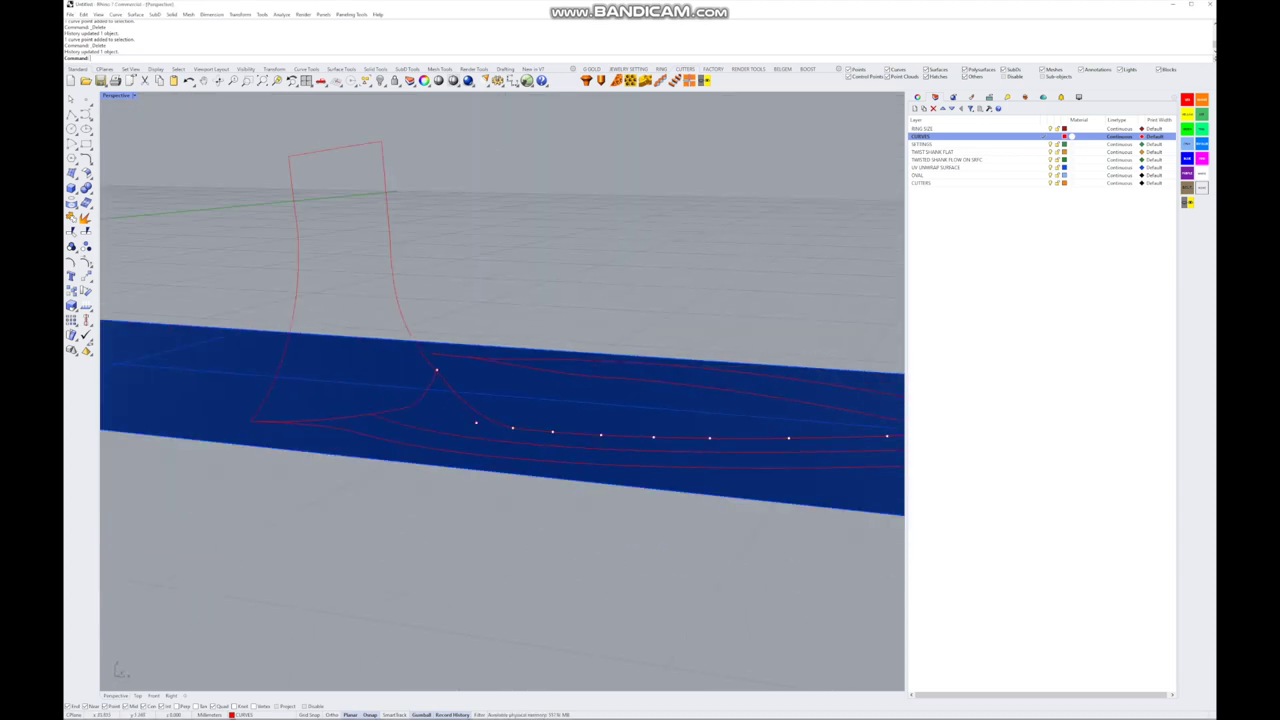
left_click(500, 470)
key("ctrl+m")
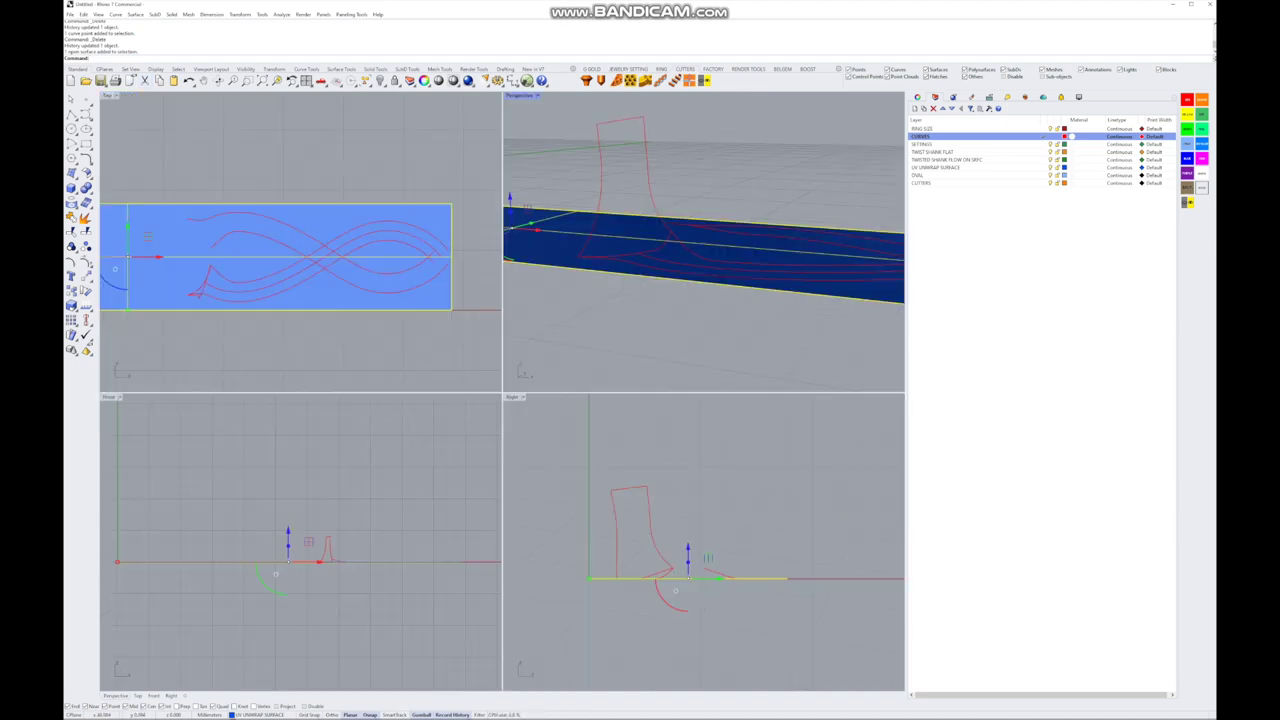
scroll(213, 288, "up", 6)
left_click(270, 336, "shift")
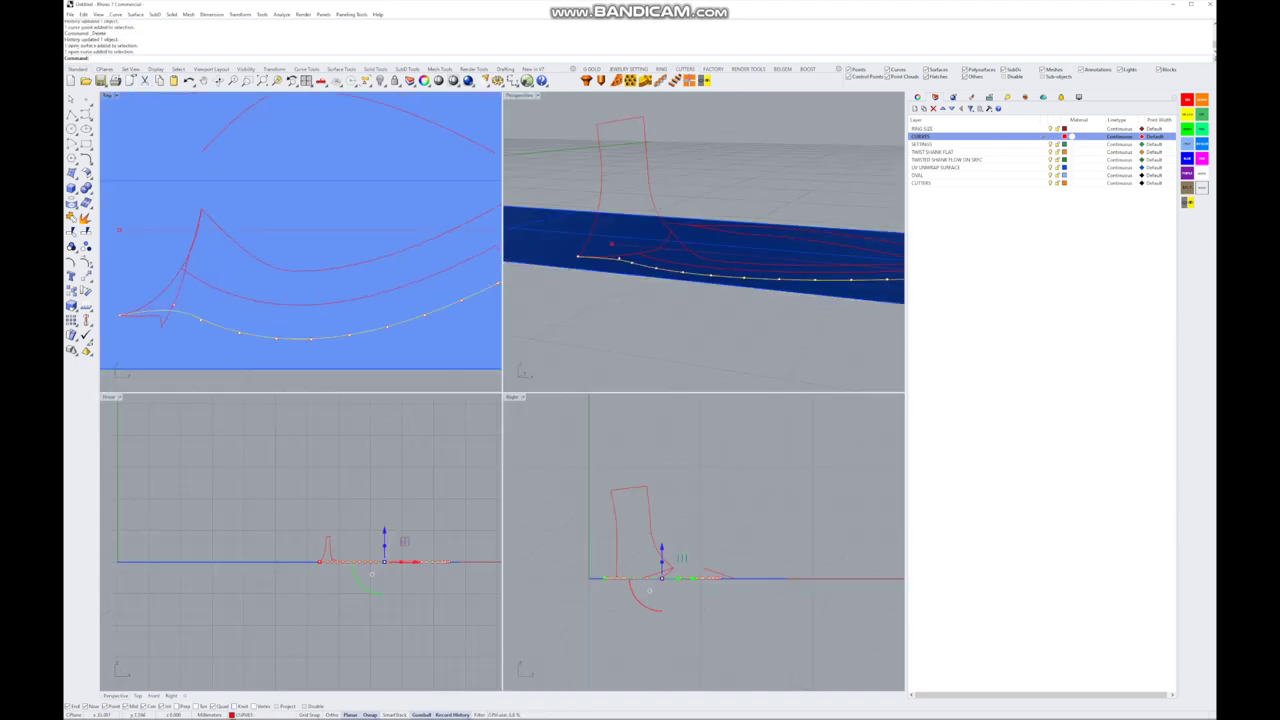
key("Delete")
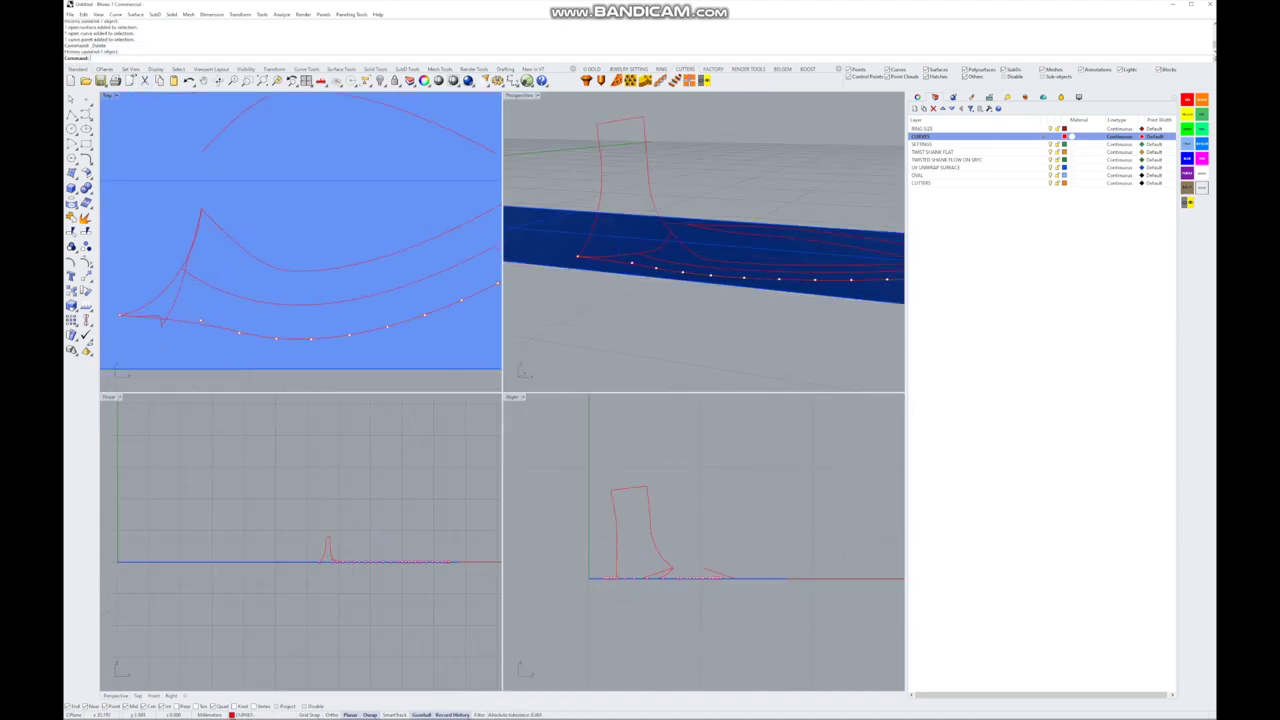
- Move the inner band curve's second control point closer to the prong in the Top view, tightening the bend below the flare tip
left_click(255, 266)
left_click(270, 280)
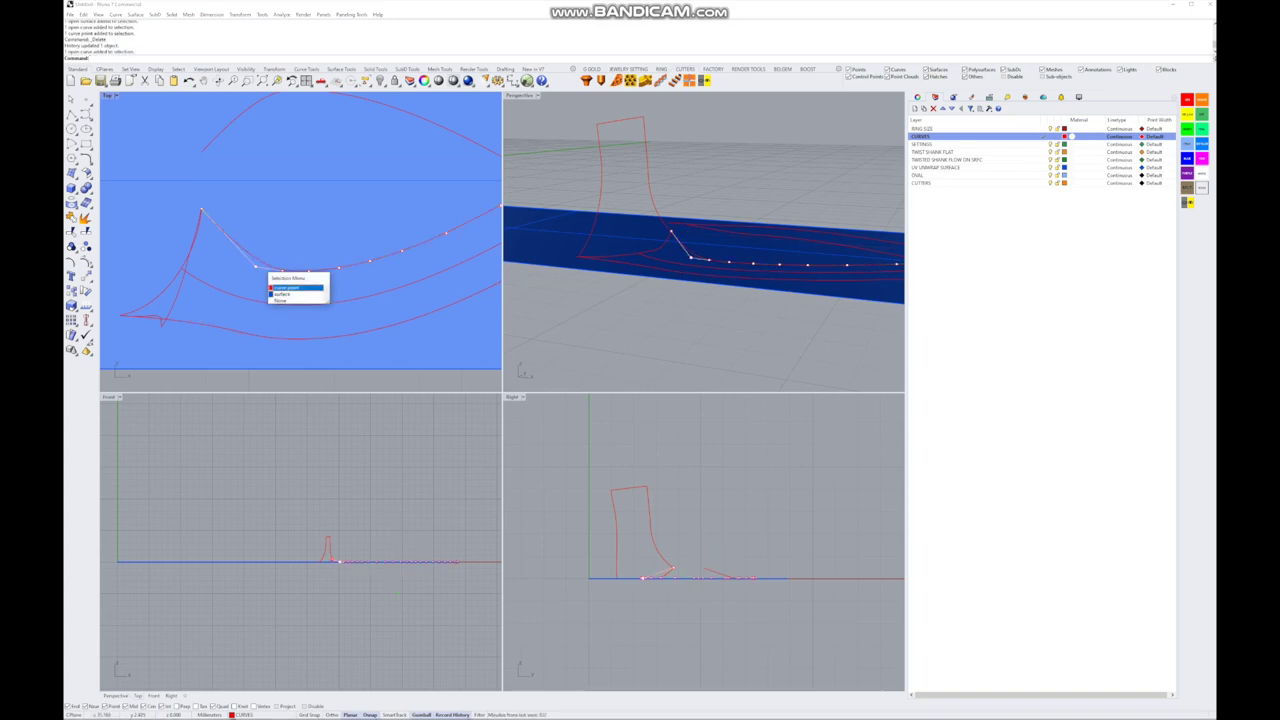
left_click(290, 287)
left_click_drag(255, 266, 218, 265)
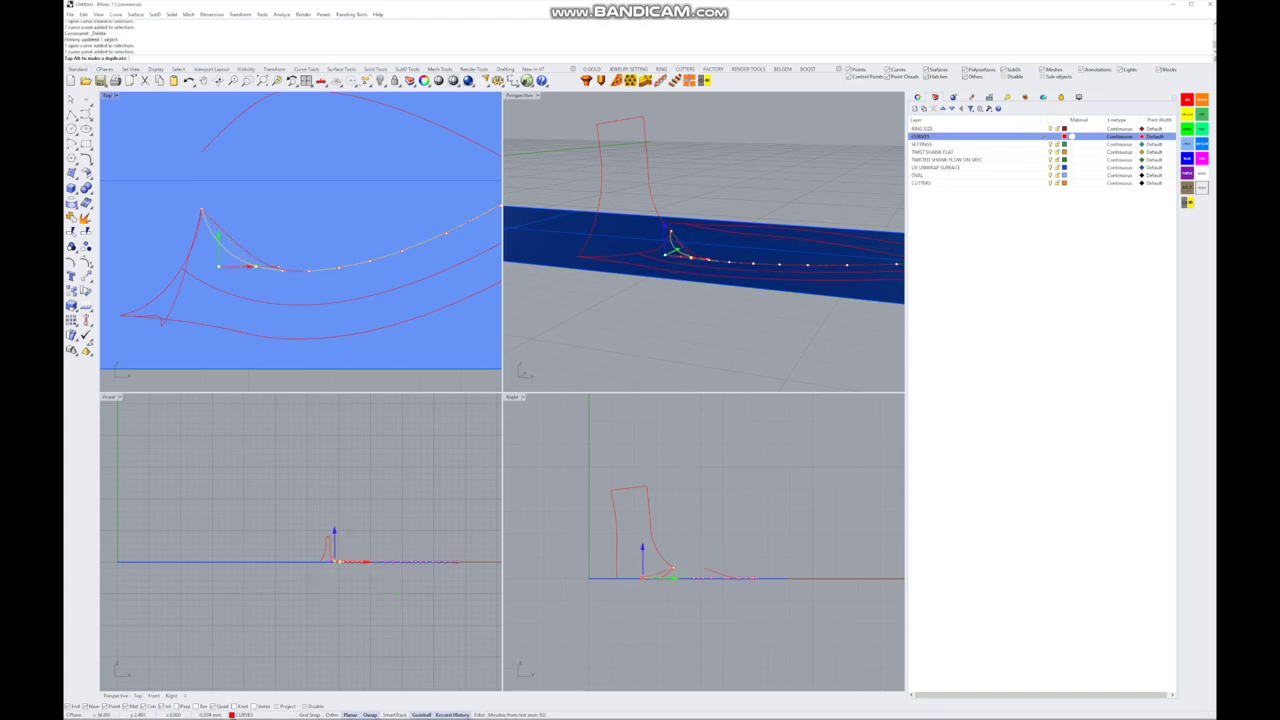
right_click_drag(203, 282, 180, 230)
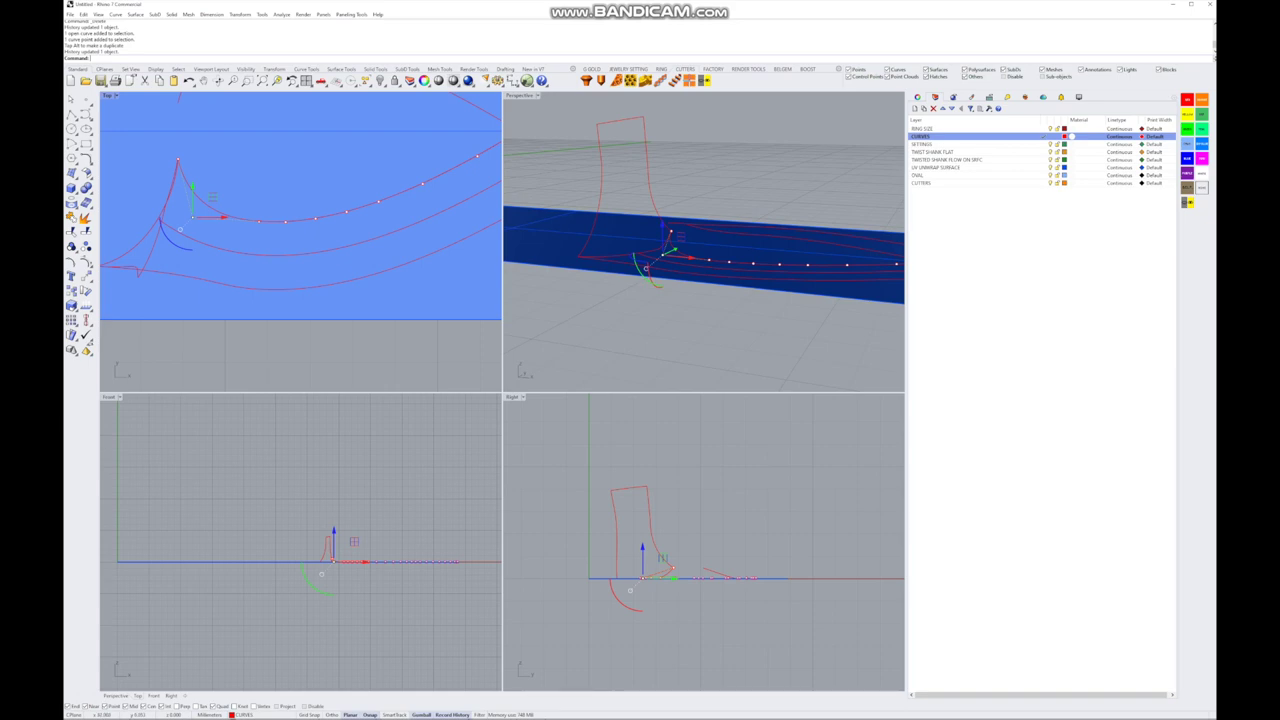
- Move the far end point of the band curve joined to the flare tip onto the centerline at the strip's end edge
scroll(703, 250, "up", 3)
right_click_drag(703, 250, 572, 303)
key("ctrl+m")
left_click(321, 415)
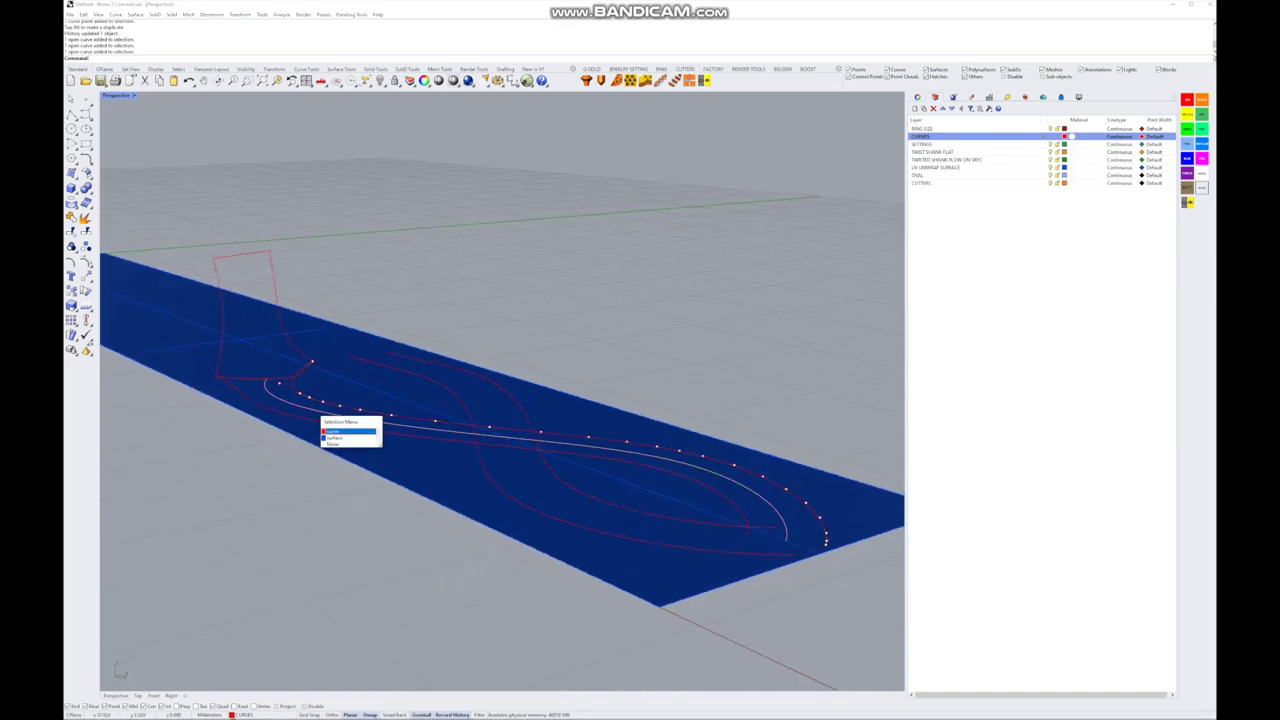
left_click(340, 431)
right_click_drag(340, 431, 265, 445)
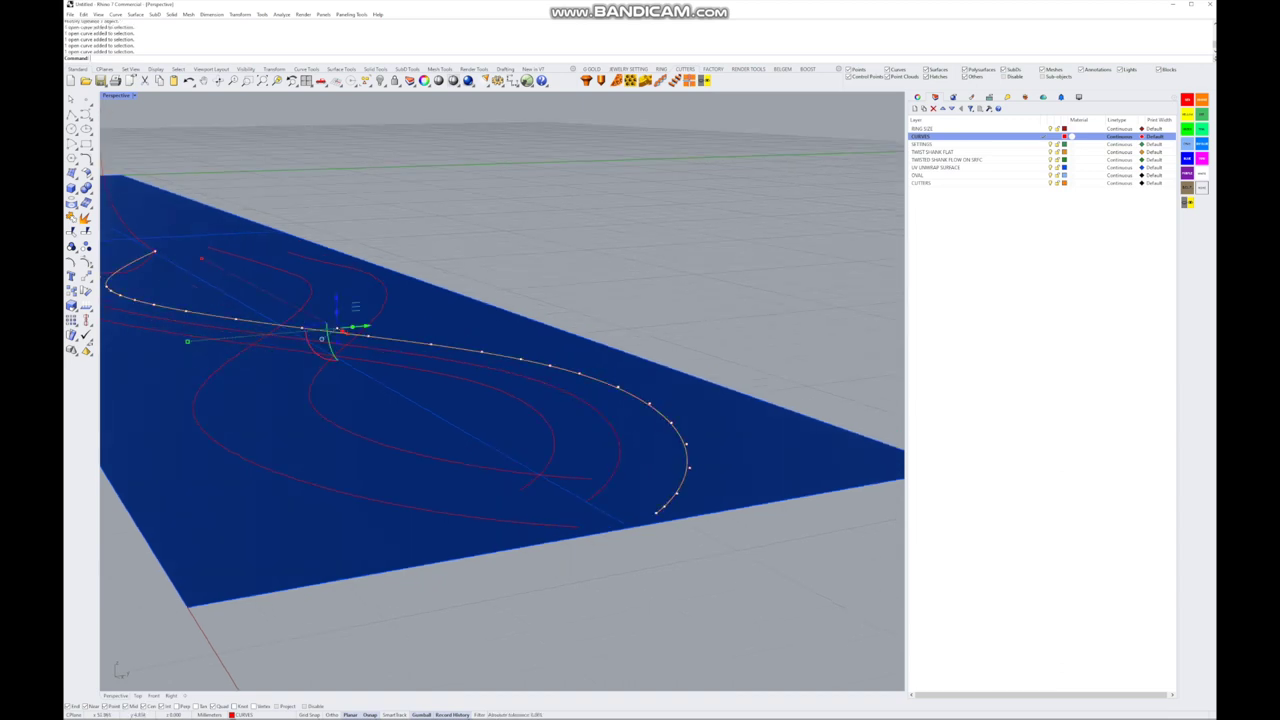
left_click(657, 512)
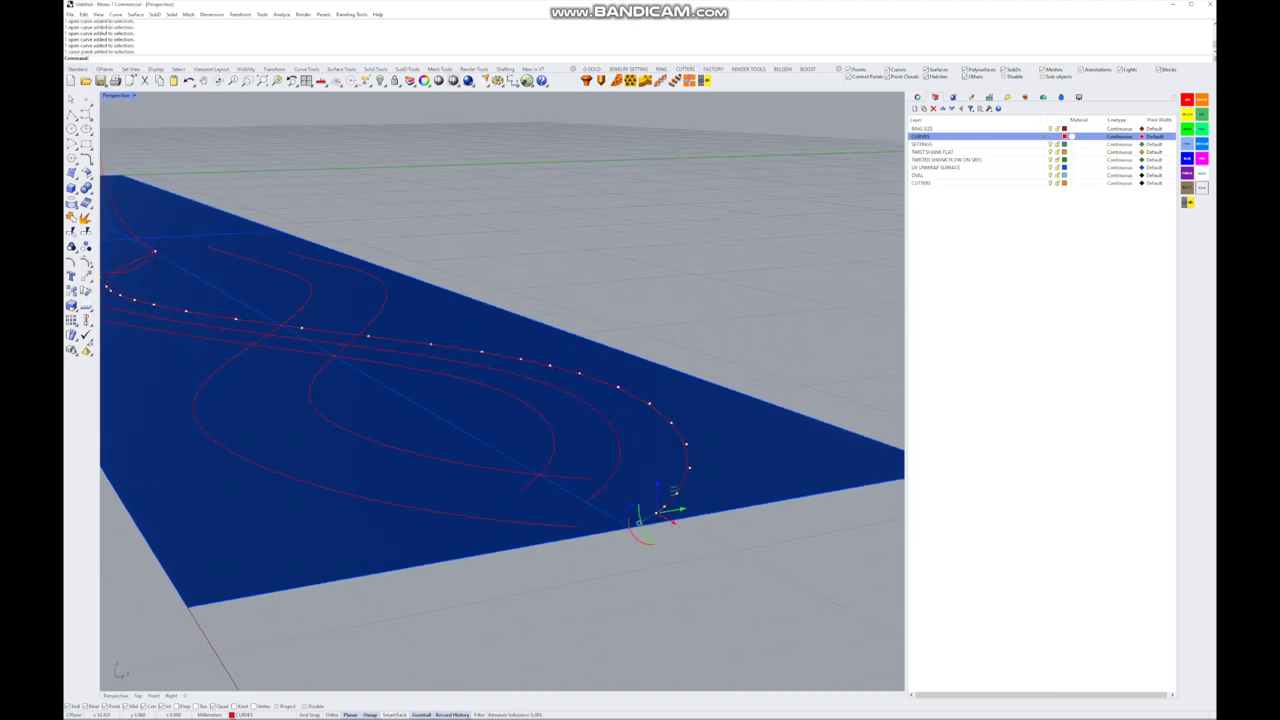
right_click_drag(657, 512, 618, 482)
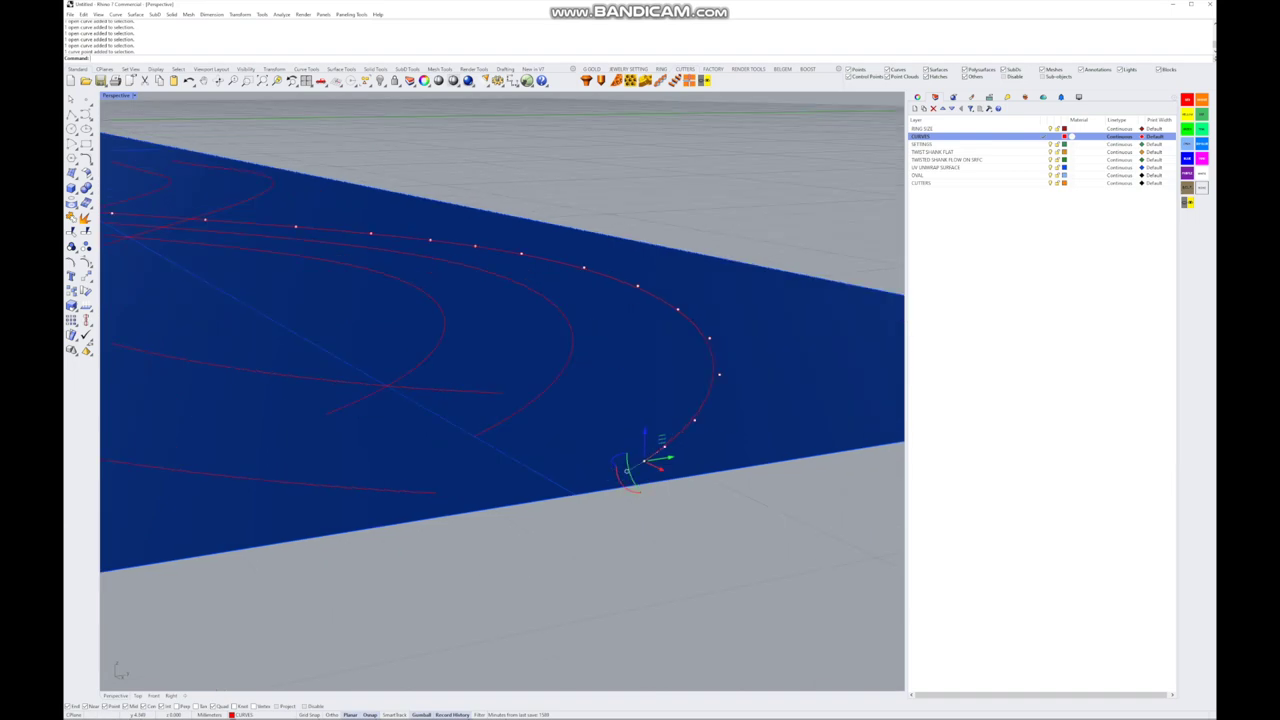
left_click_drag(645, 462, 575, 493)
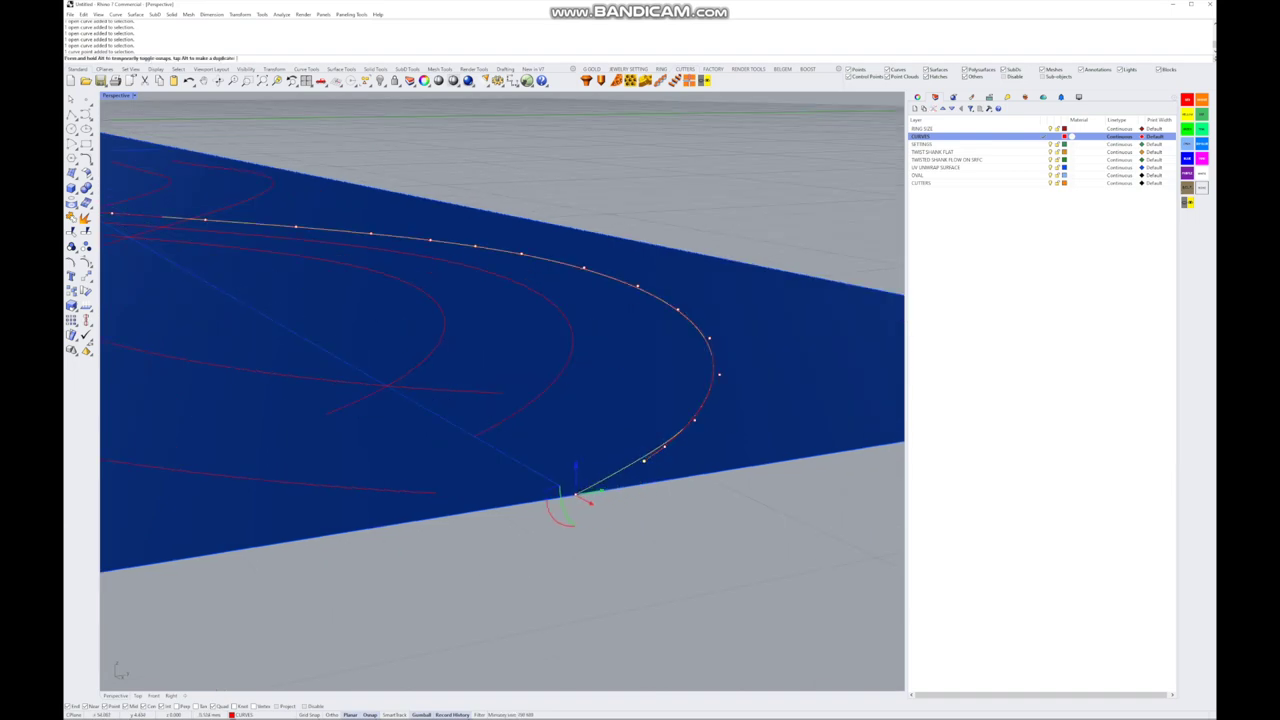
- Show the control points of the curves crossing at the strip's far inner loop and delete the crossing curve's overshooting end point
right_click_drag(590, 503, 690, 505)
left_click(675, 505)
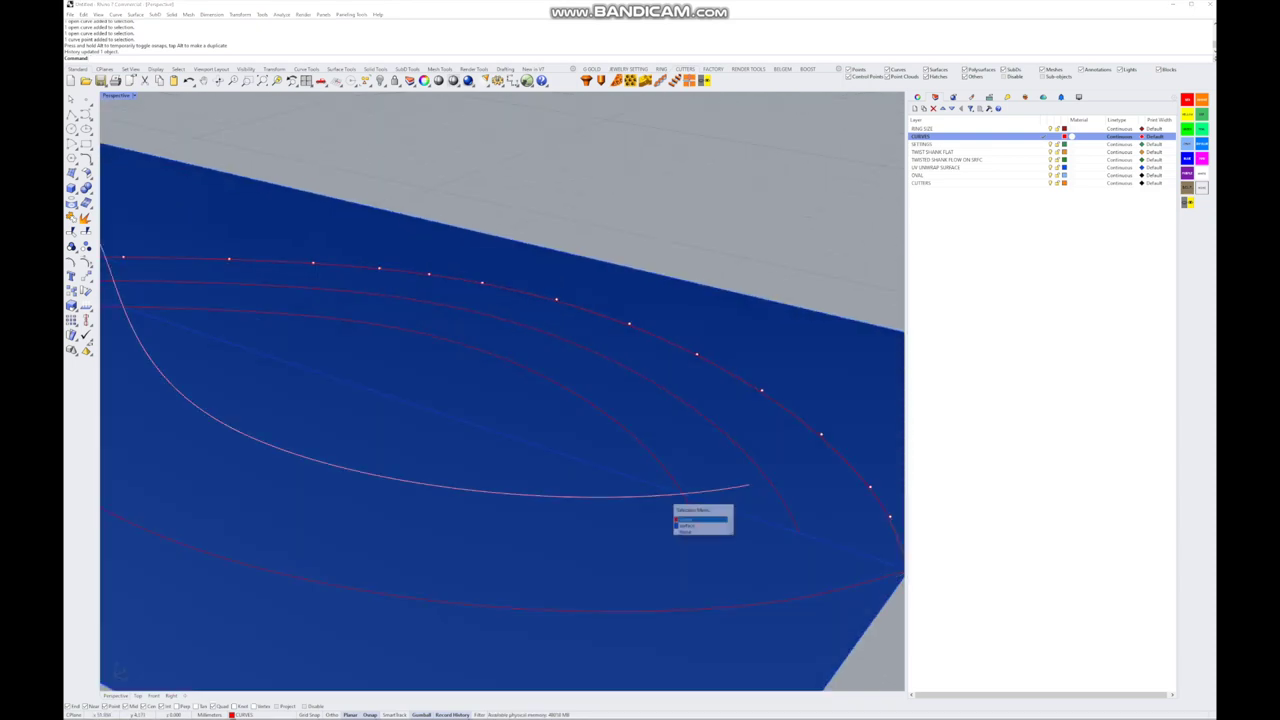
left_click(700, 515)
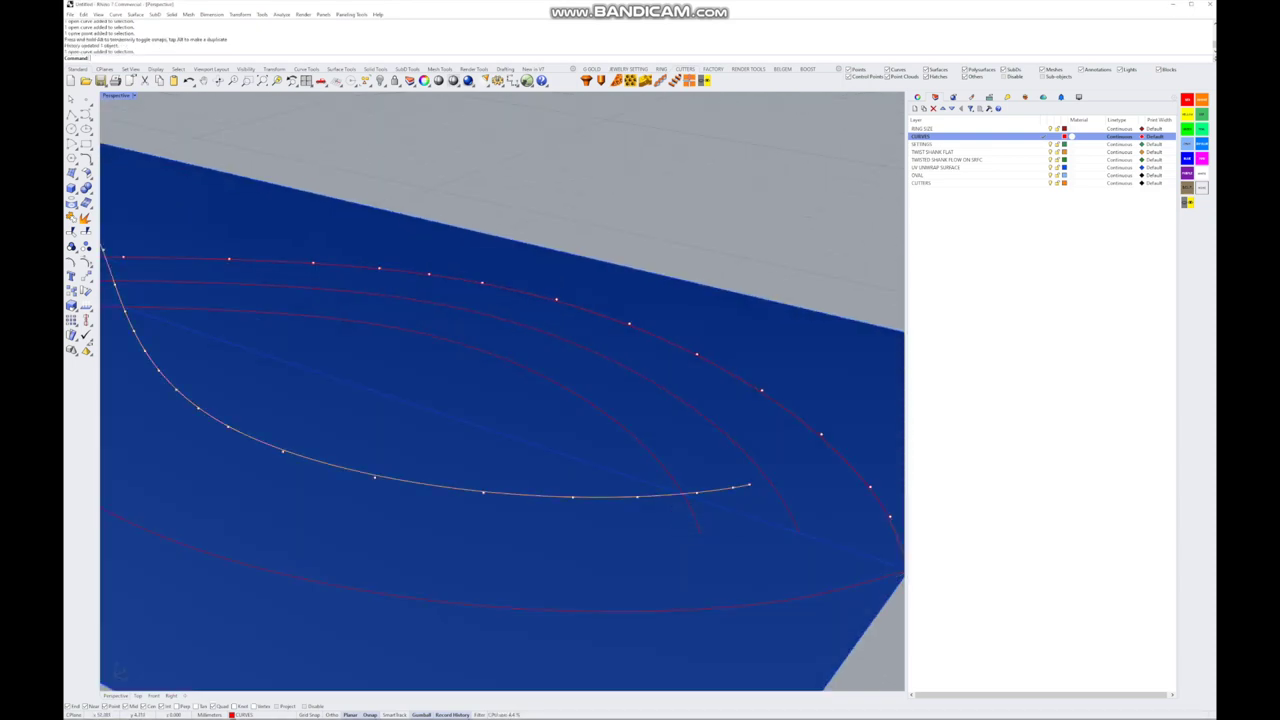
right_click_drag(700, 515, 800, 495)
scroll(400, 400, "up", 5)
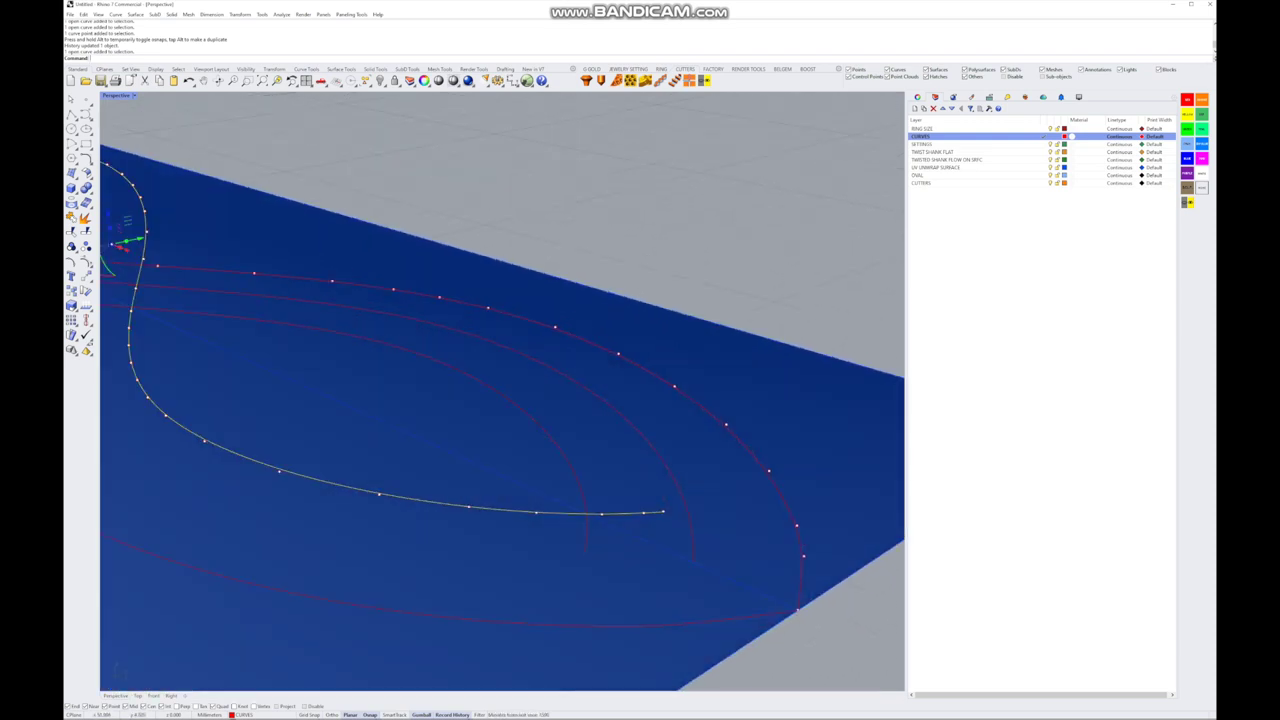
right_click_drag(500, 400, 620, 400)
scroll(620, 400, "up", 5)
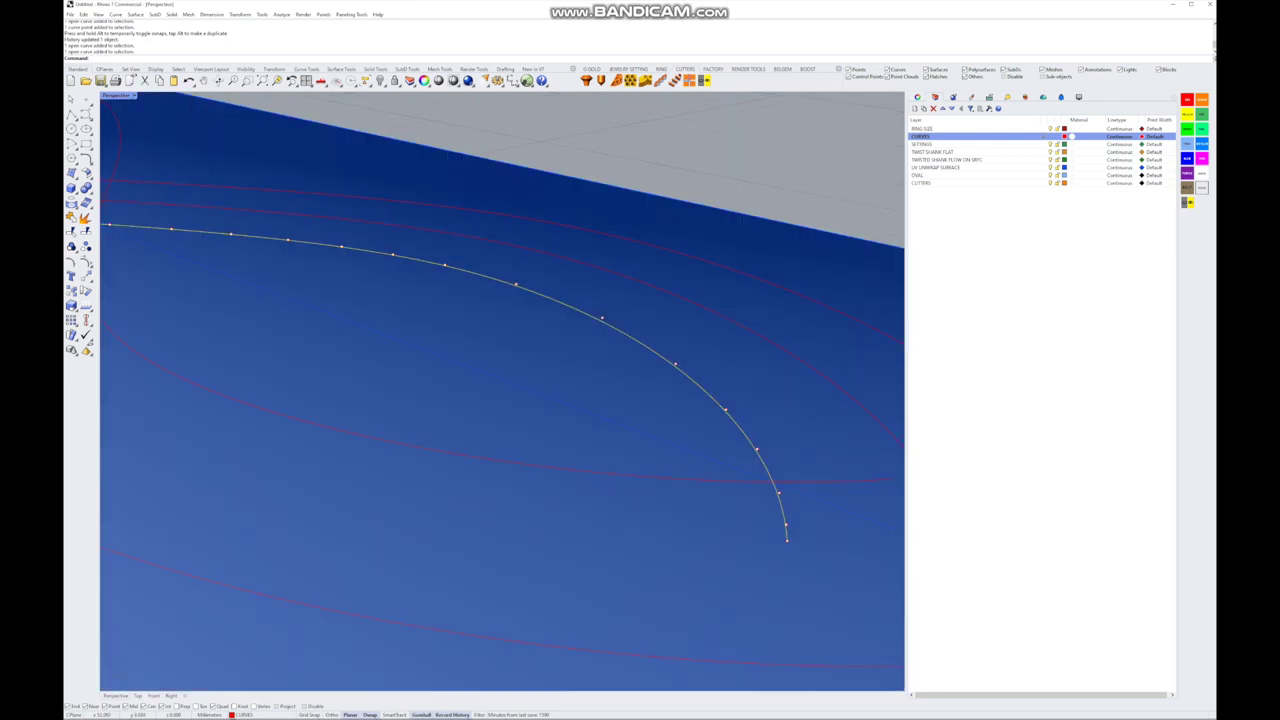
left_click(787, 540)
scroll(788, 518, "down", 3)
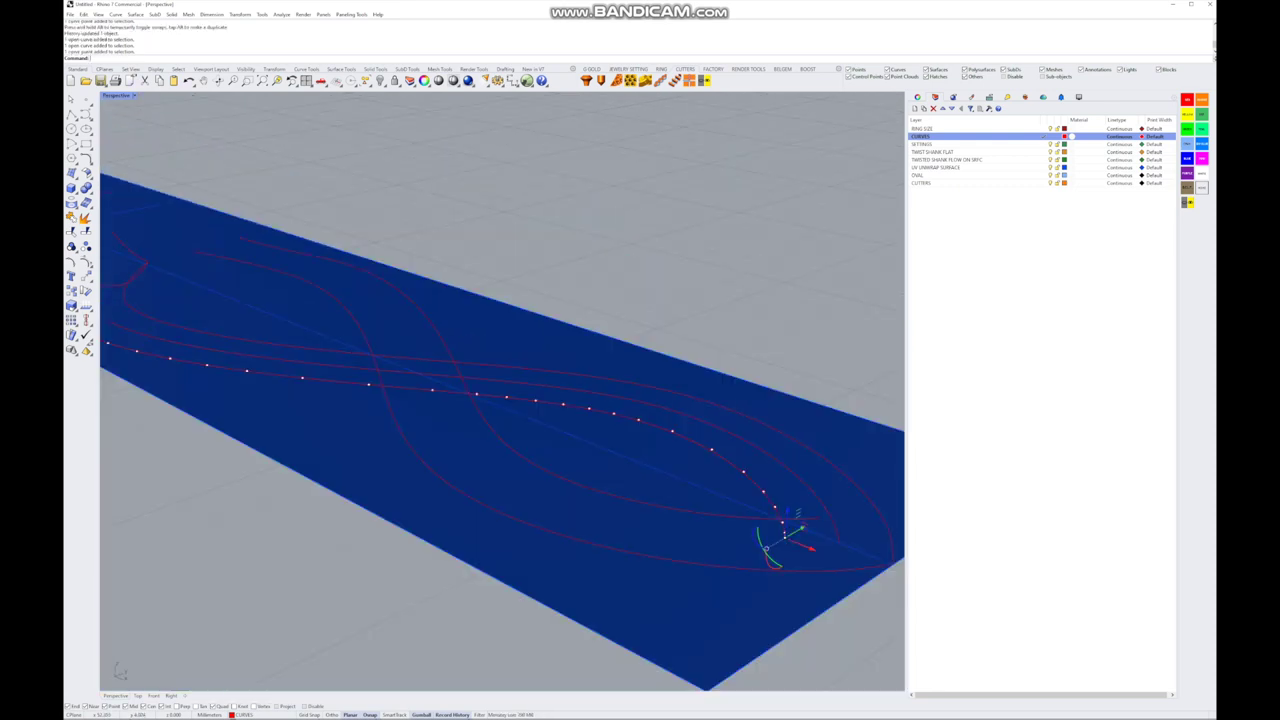
right_click_drag(788, 518, 790, 522)
key("Delete")
- Bring the ends of the two crossing inner-loop curves together at one point on the strip's centerline
left_click(785, 528)
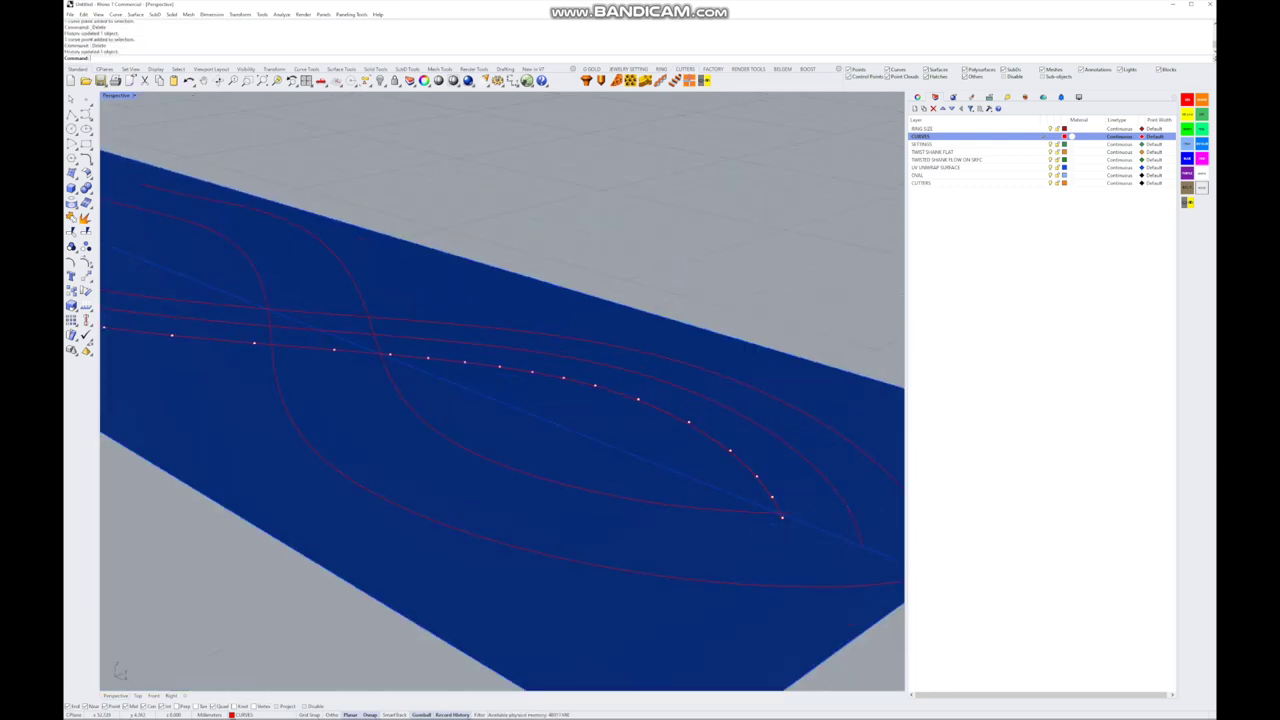
left_click_drag(785, 530, 808, 506)
scroll(780, 520, "up", 5)
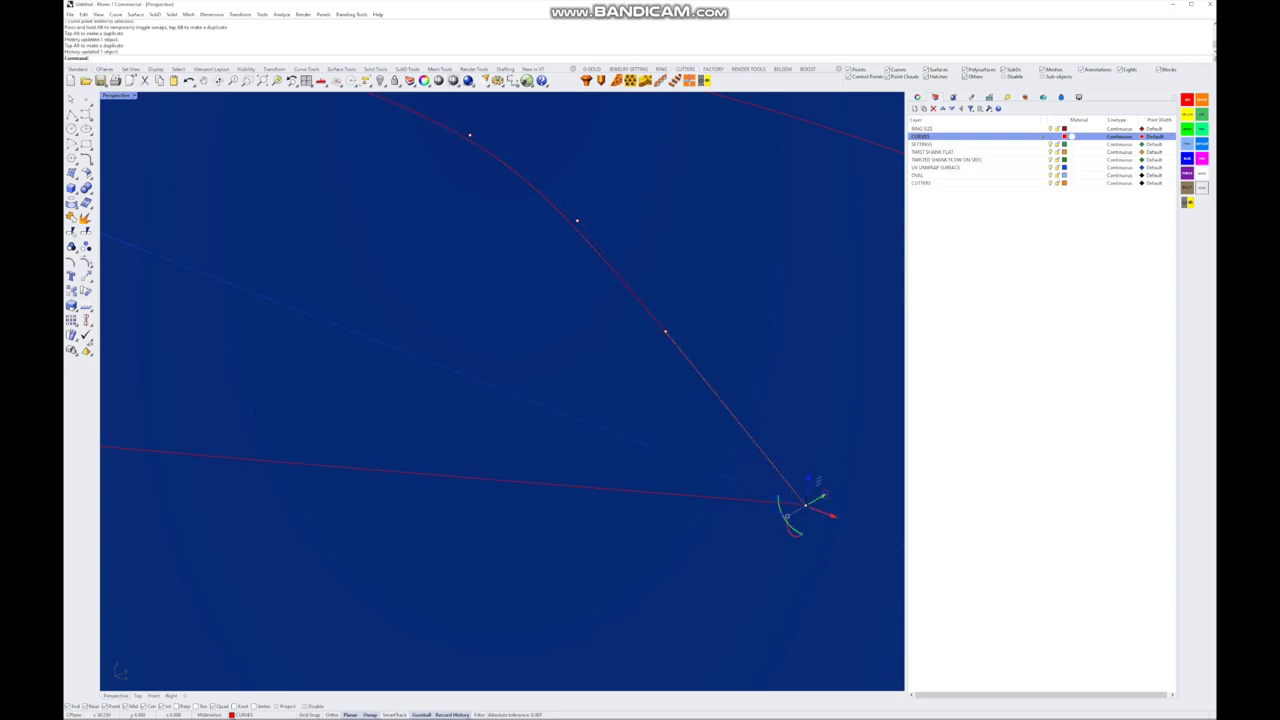
key("ctrl+m")
scroll(425, 242, "up", 10)
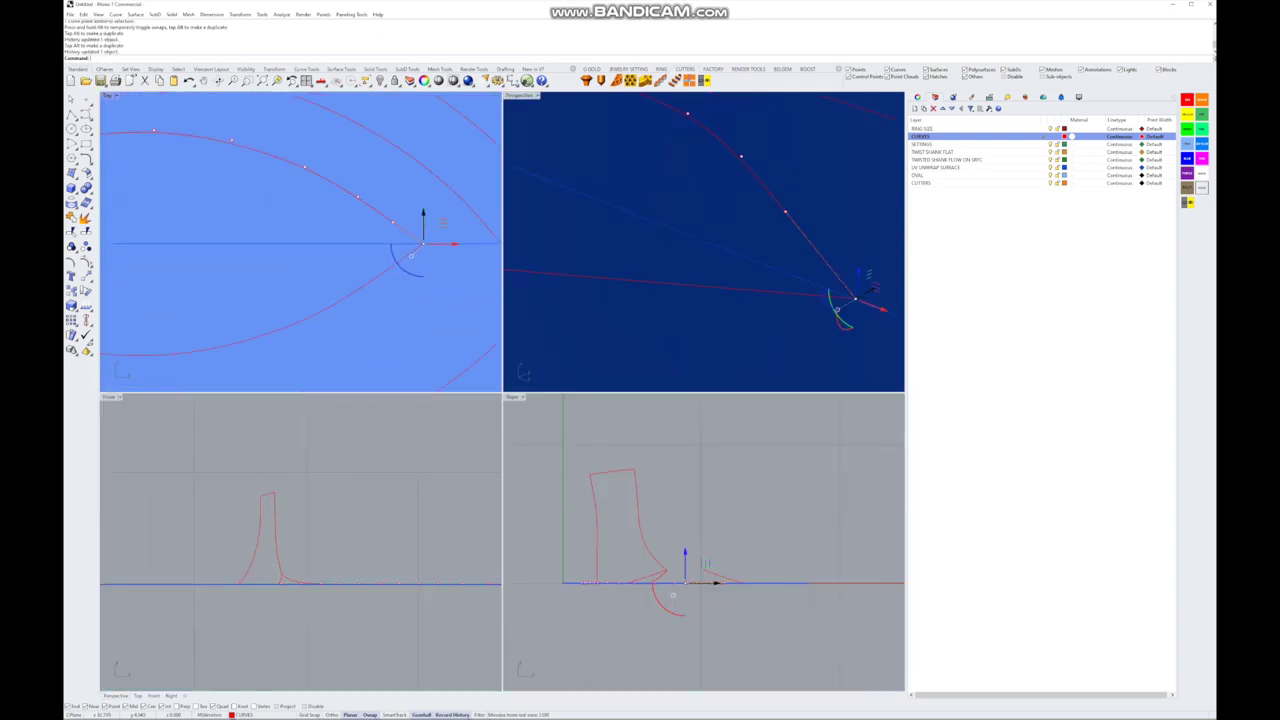
scroll(445, 222, "up", 8)
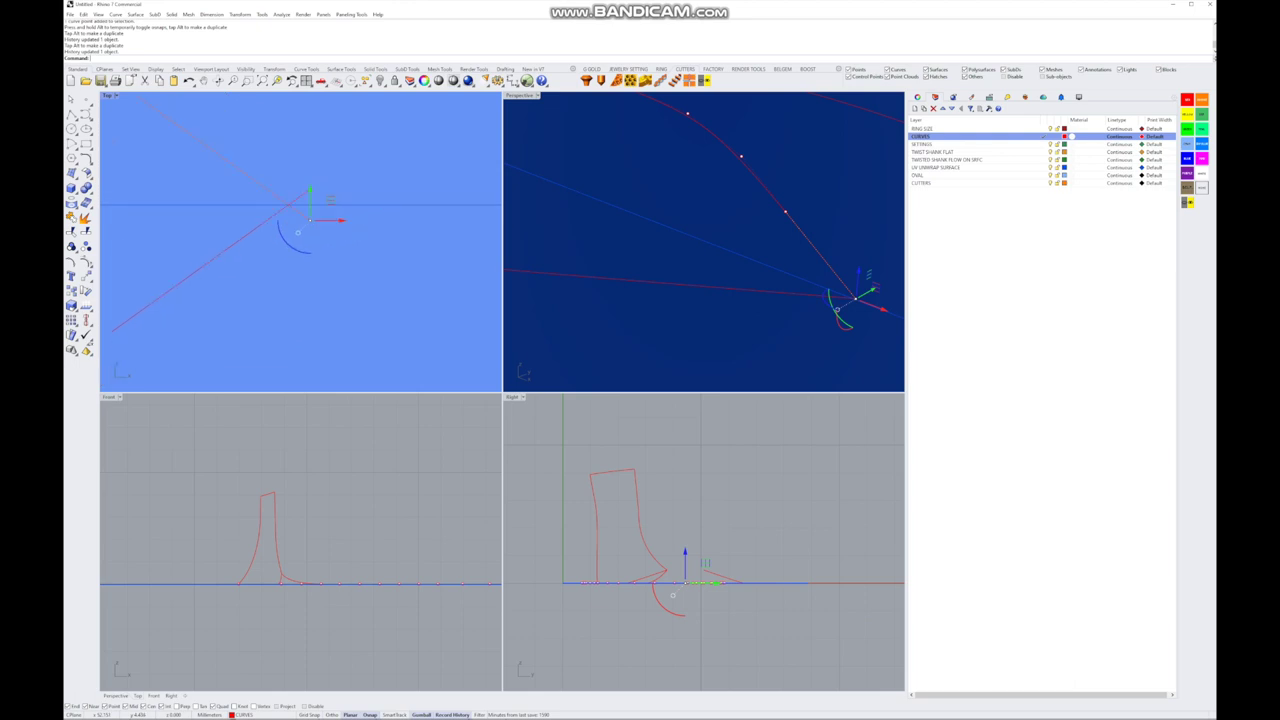
scroll(300, 240, "down", 10)
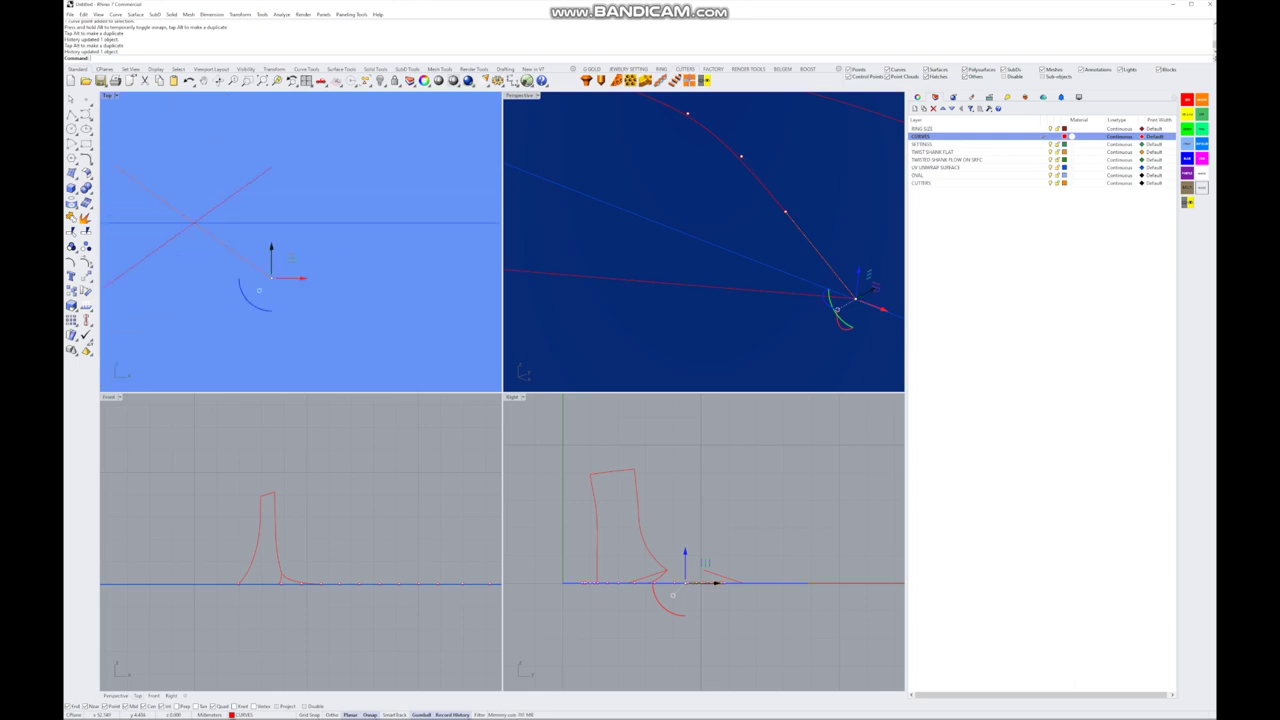
left_click_drag(272, 268, 295, 203)
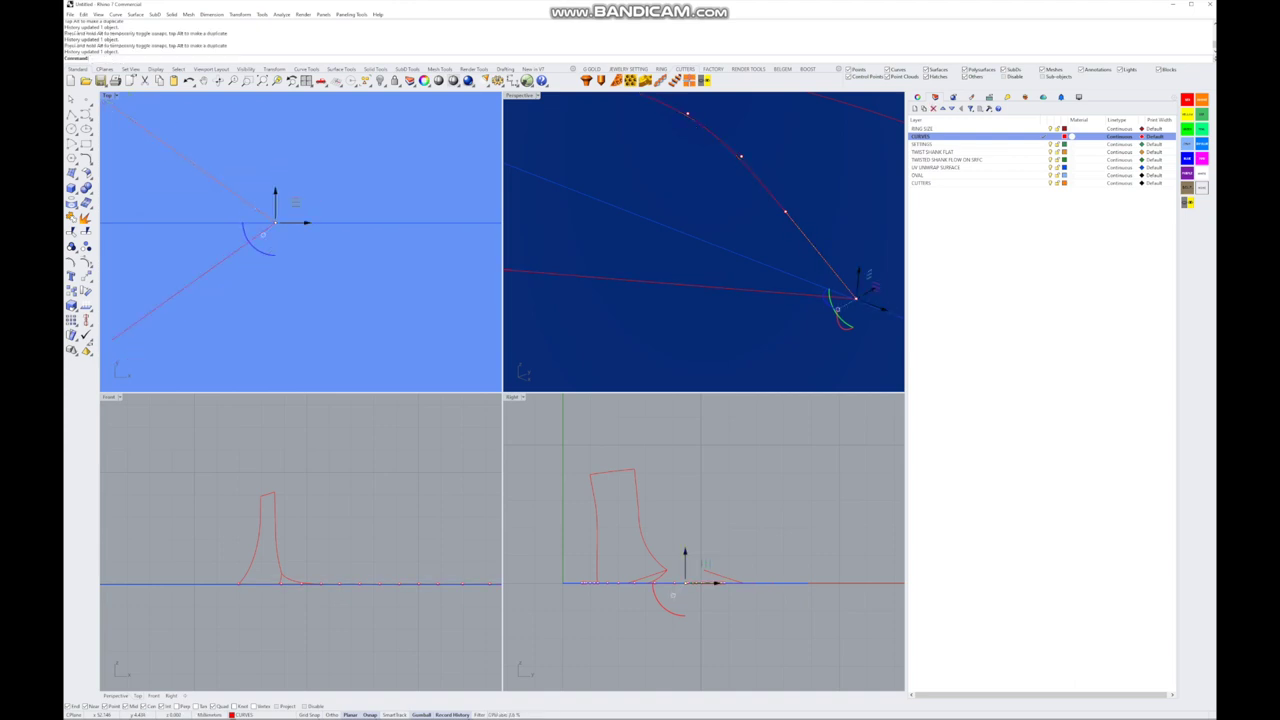
key("Escape")
- Examine the adjusted band curves and their joined ends along the strip from several angles in the Perspective view
key("Down")
key("Down")
key("Down")
key("Down")
key("Down")
key("Down")
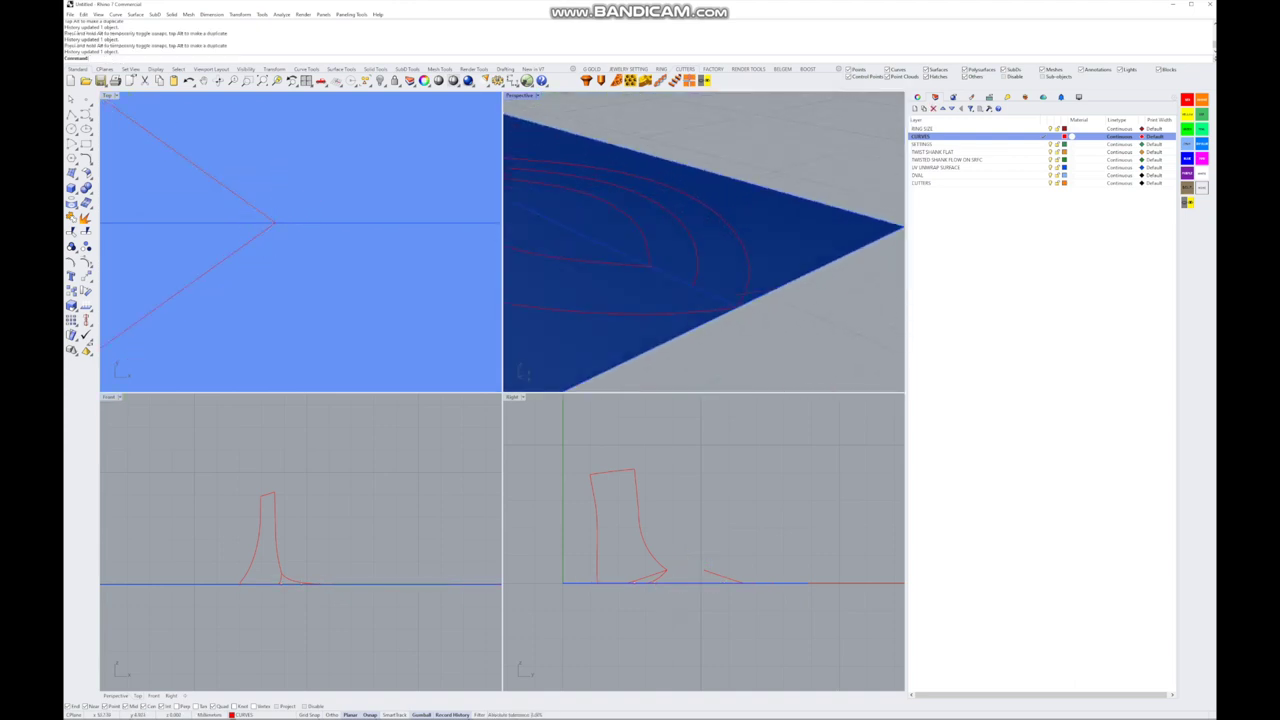
key("ctrl+m")
key("Up")
key("Up")
key("Up")
key("Up")
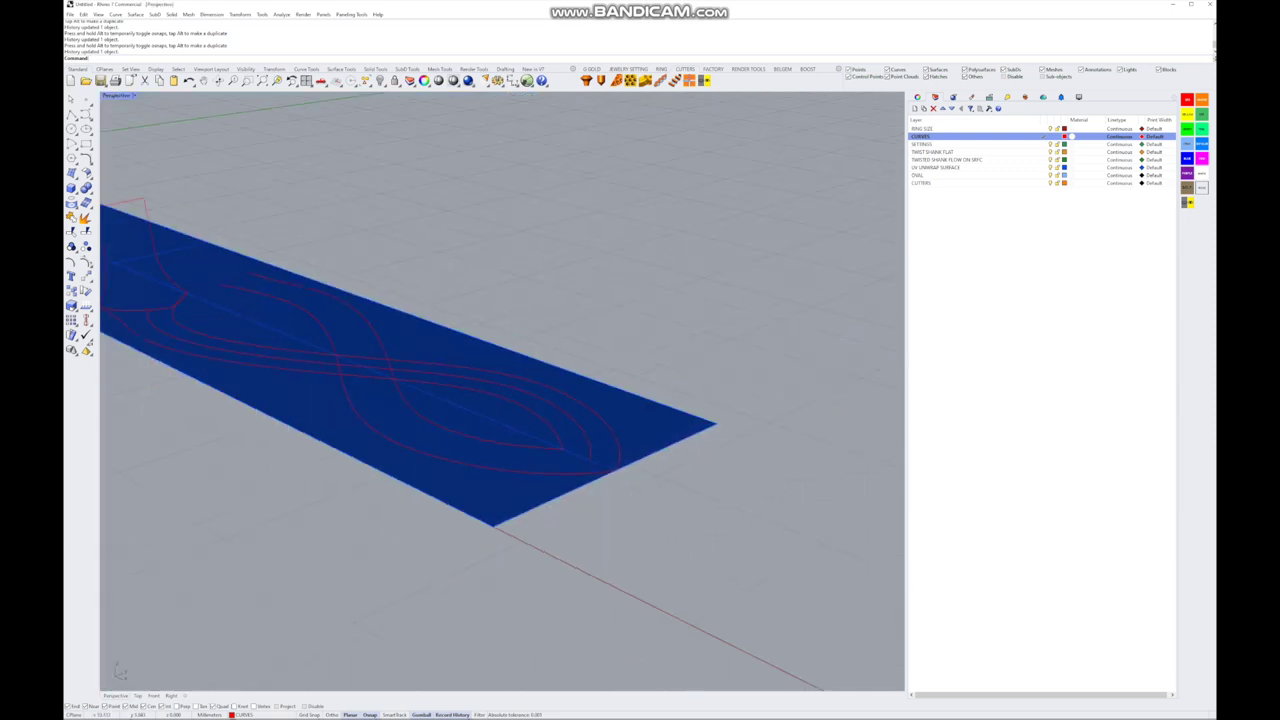
key("Up")
key("Up")
key("Up")
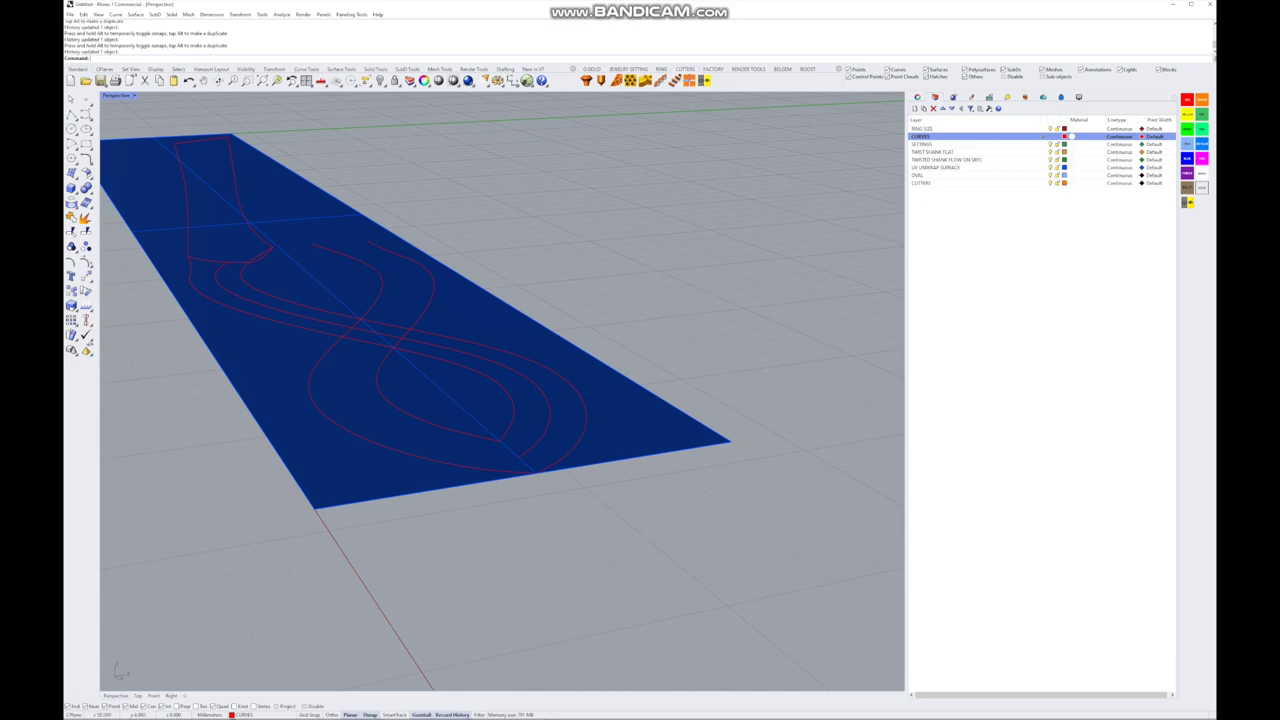
- Draw a 2 by 2 mm rectangle around the middle band curve, centered on its far end point
key("ctrl+m")
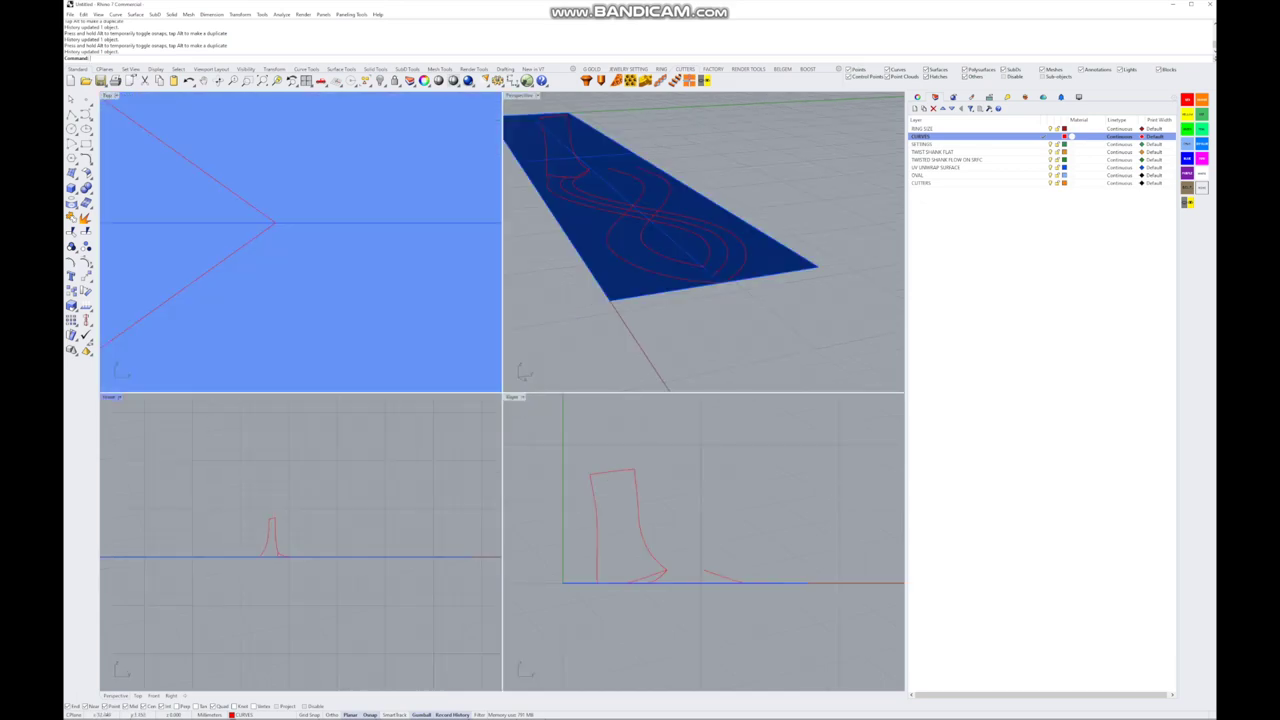
key("Page_Up")
key("Page_Up")
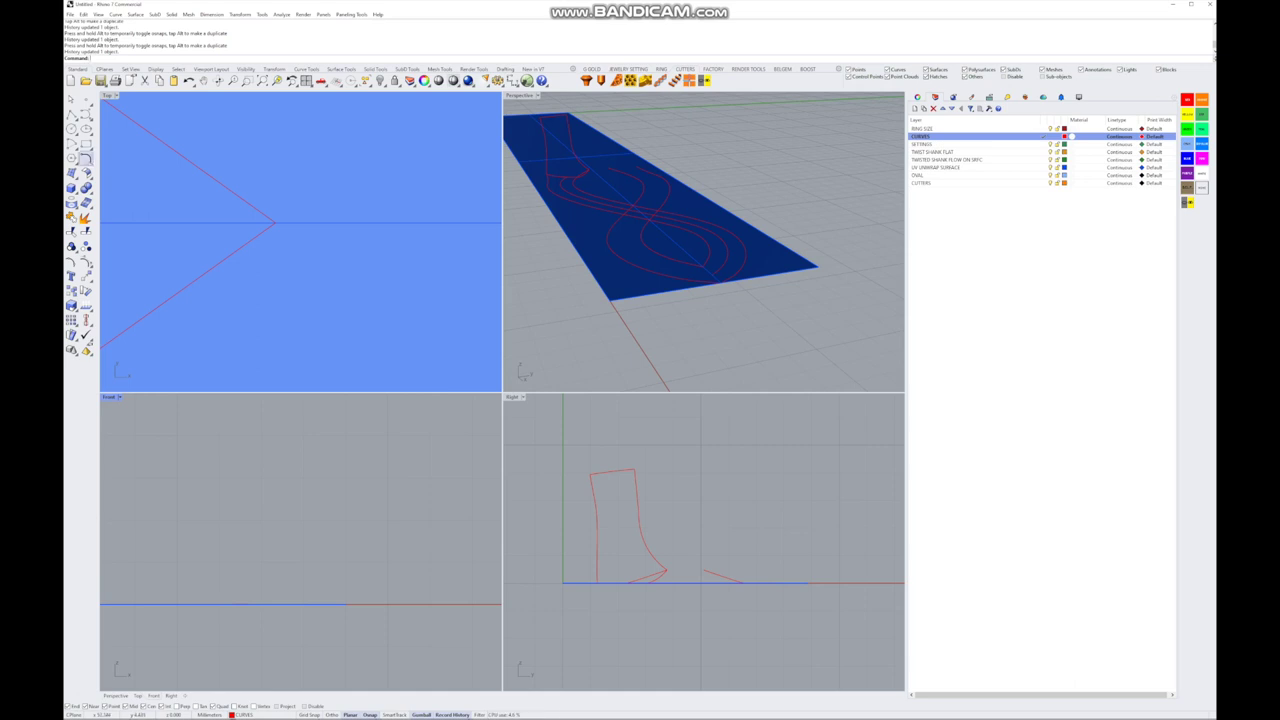
left_click(72, 158)
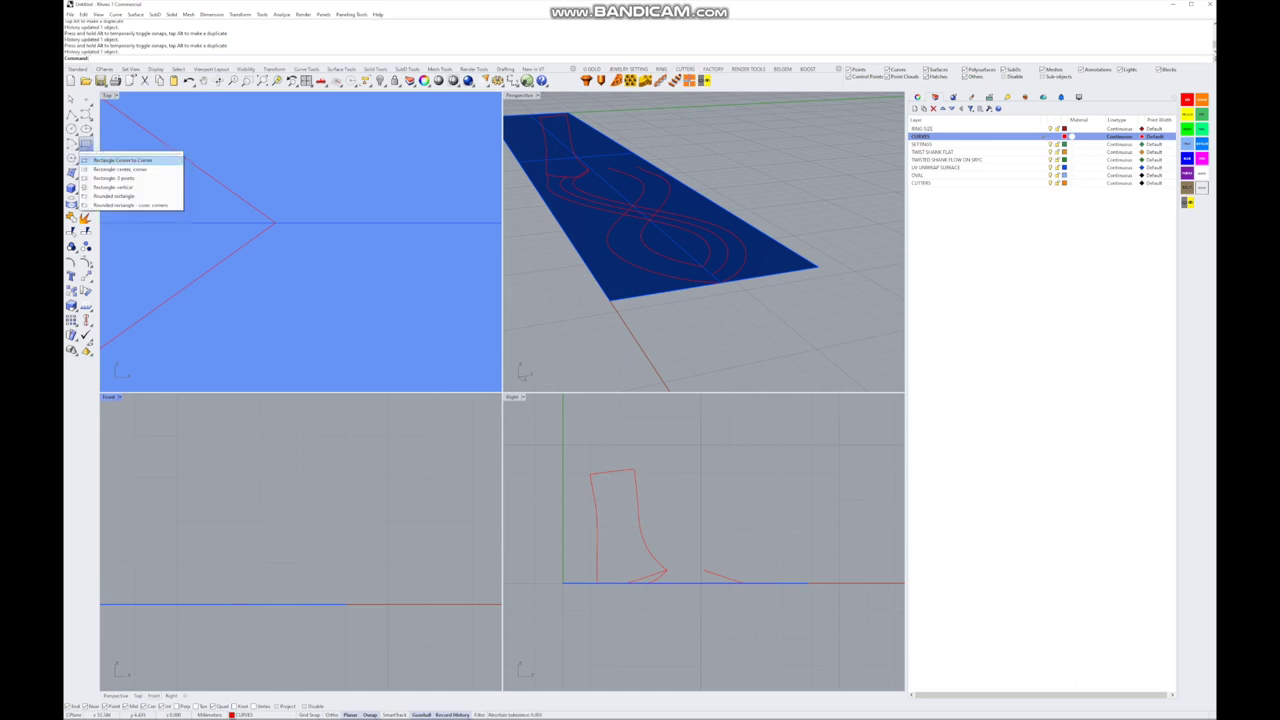
left_click(122, 160)
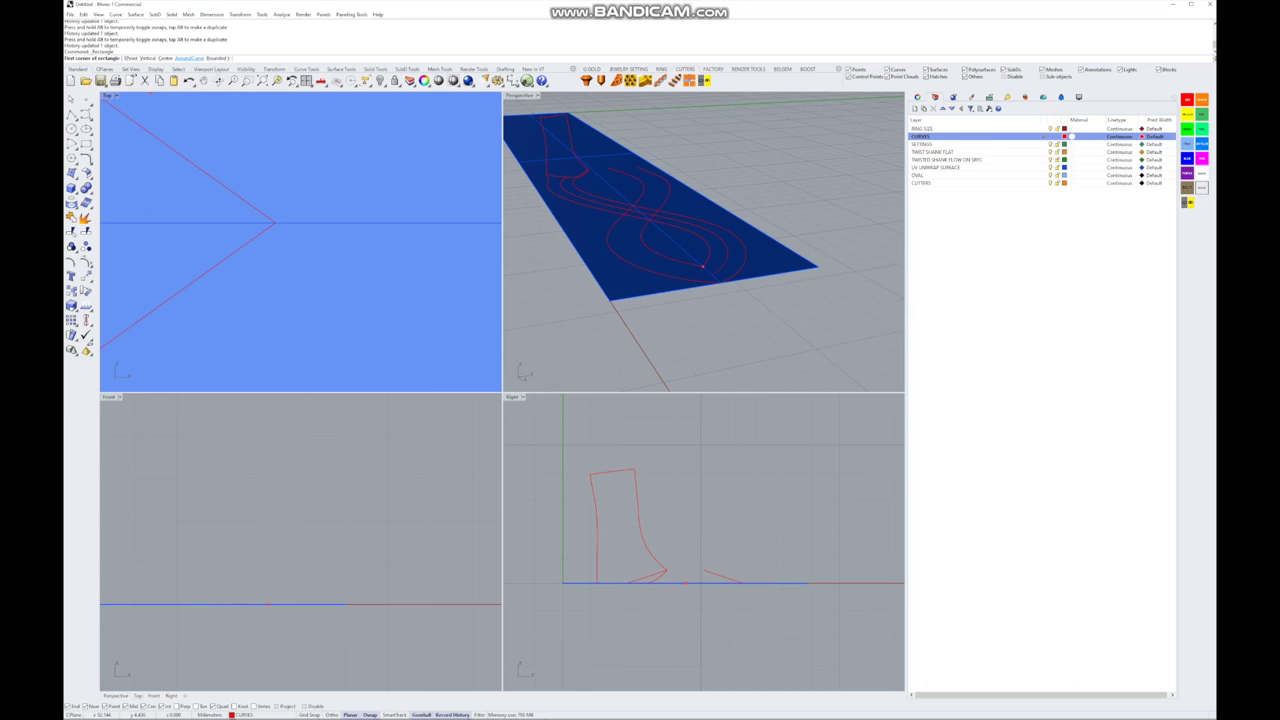
left_click(189, 58)
left_click(614, 229)
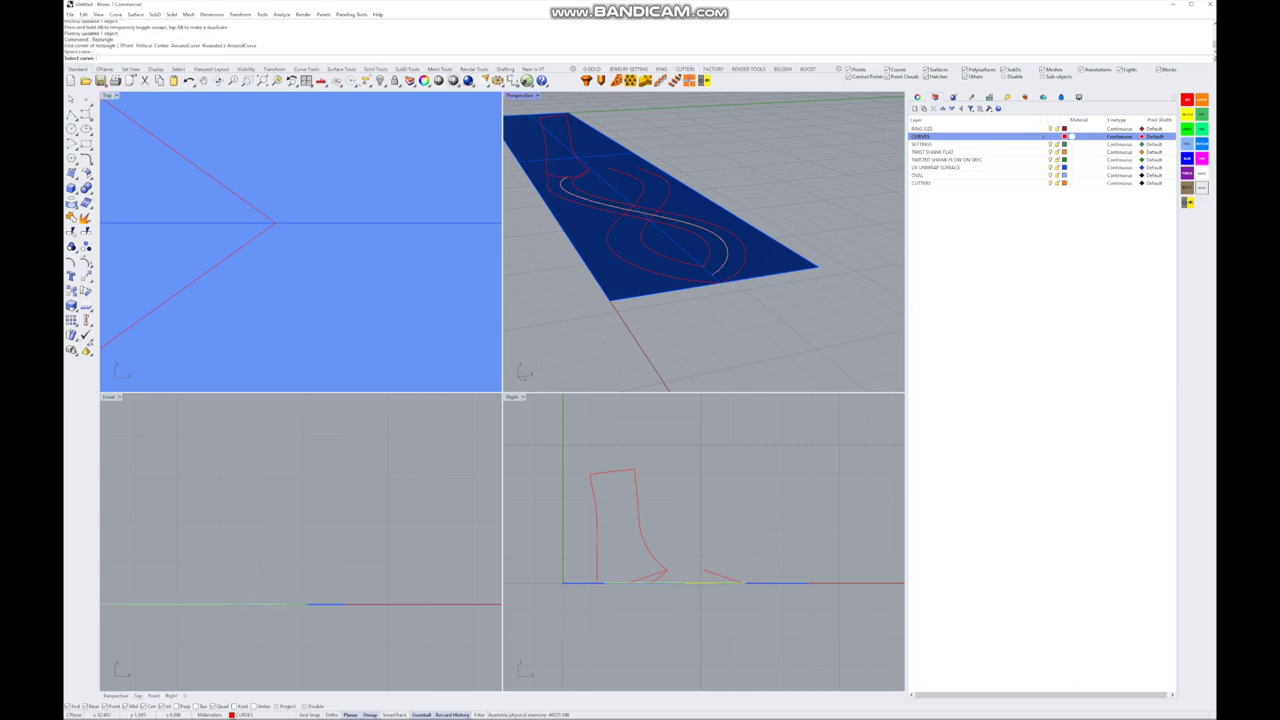
scroll(703, 240, "up", 3)
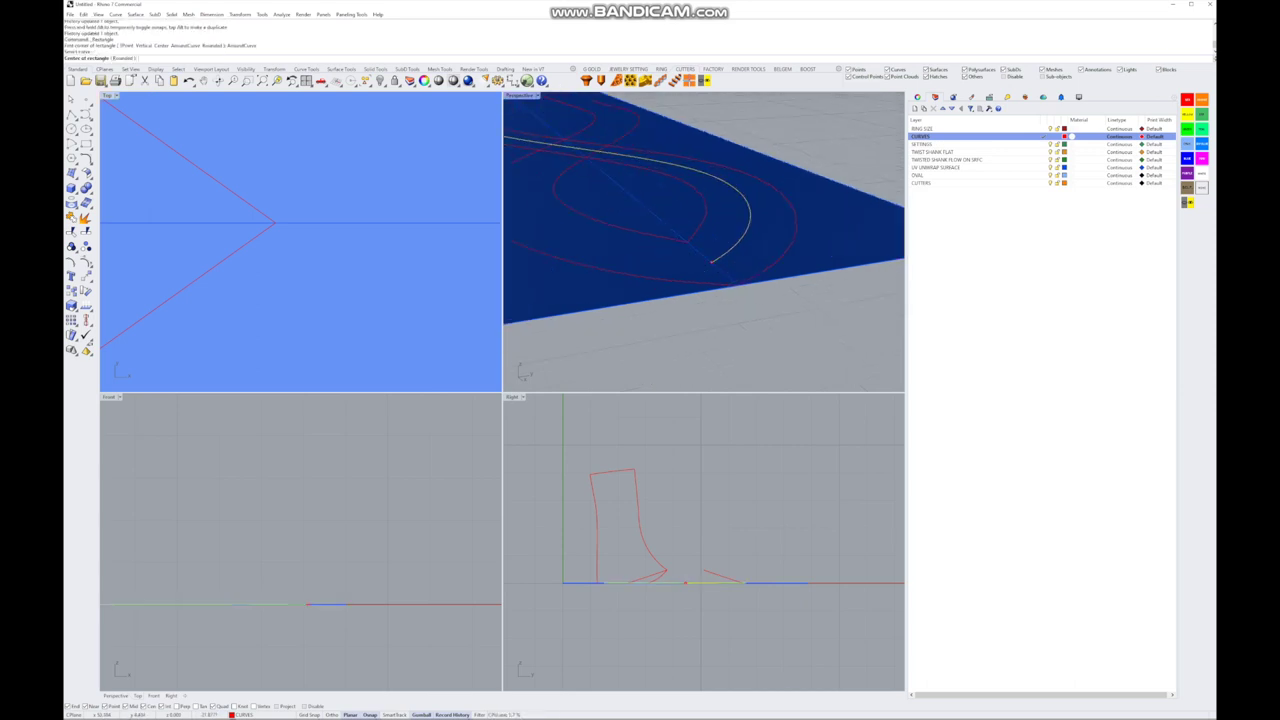
left_click(711, 262)
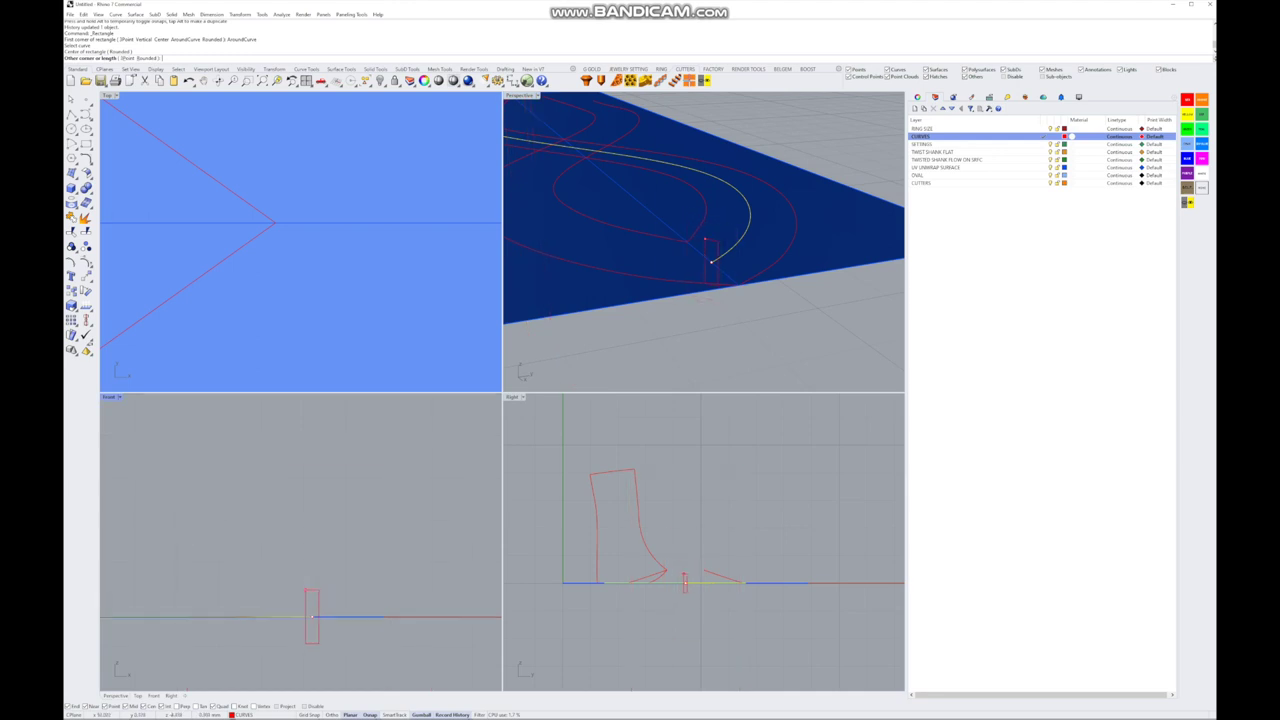
type("7")
key("Return")
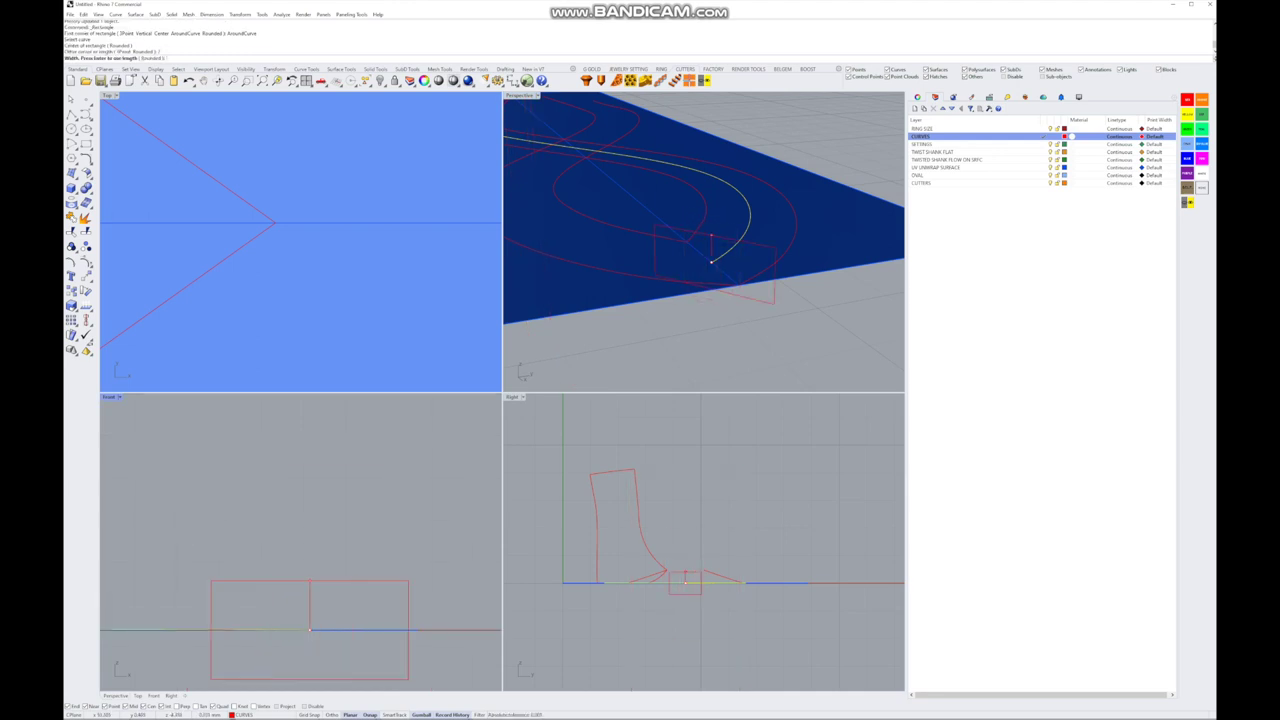
type("2")
key("Return")
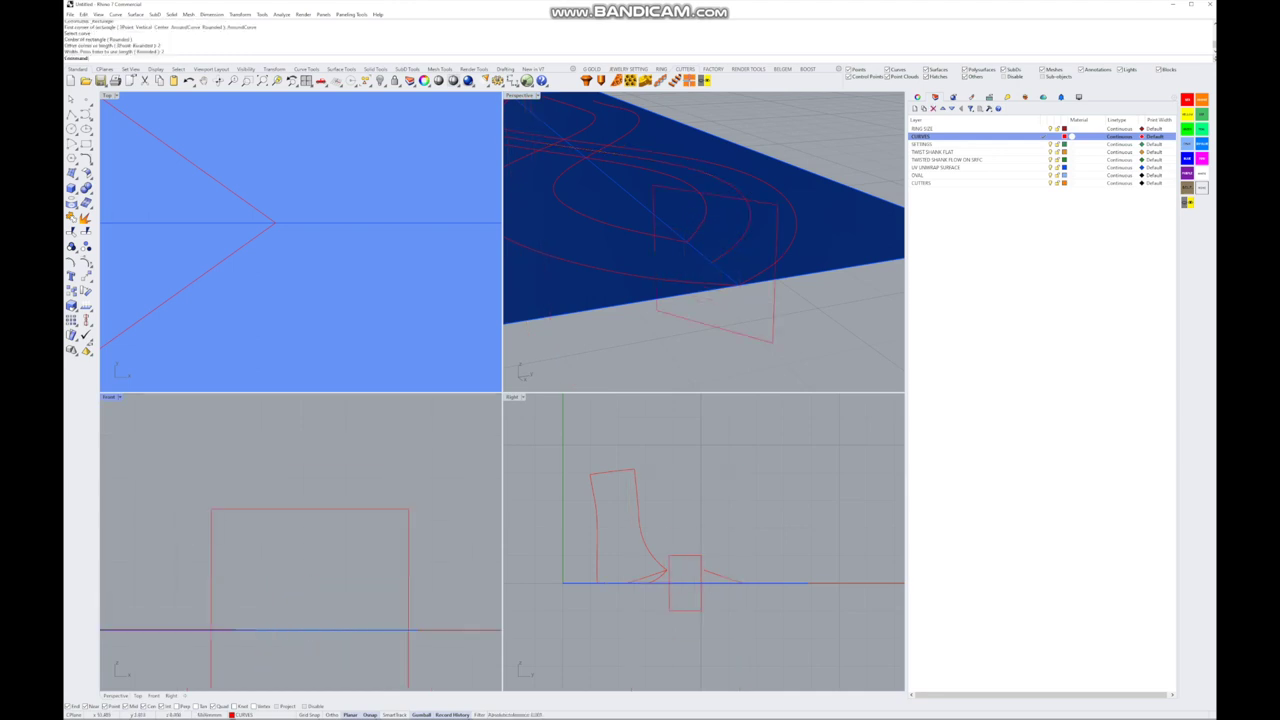
- Raise the square profile vertically until its bottom edge rests on the strip surface at the middle curve's end
left_click(690, 245)
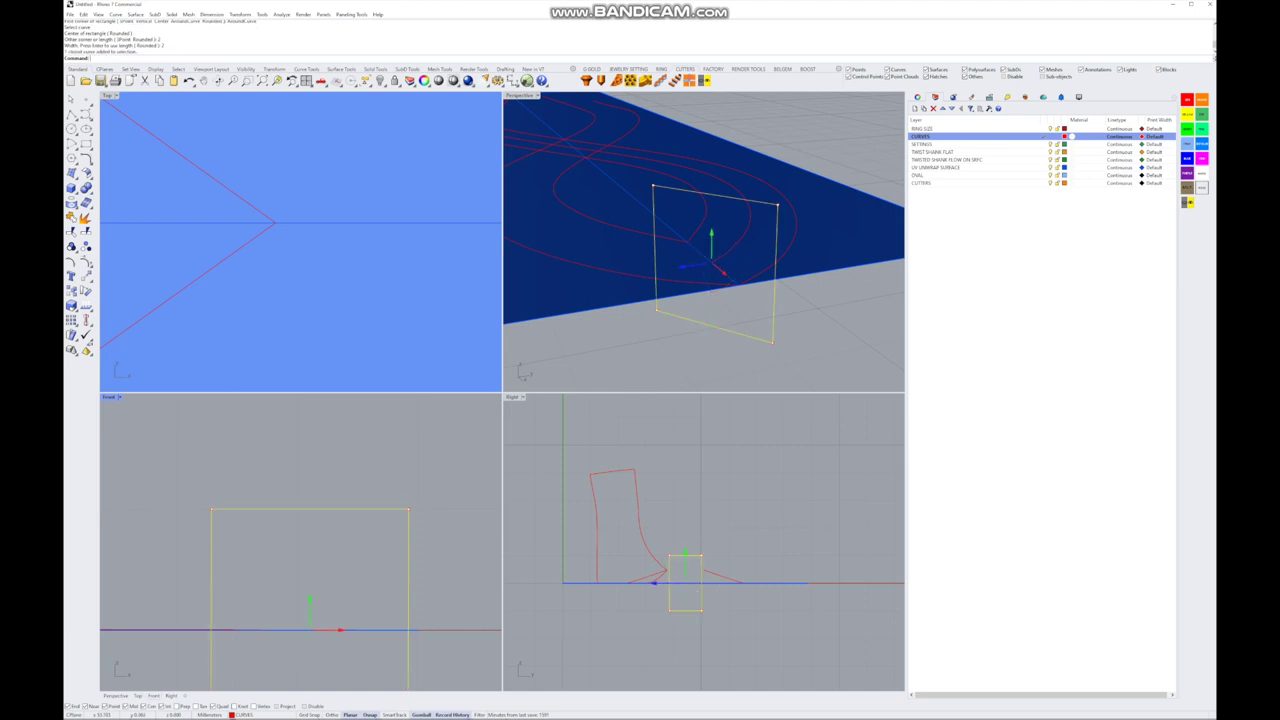
left_click_drag(711, 240, 711, 170)
scroll(301, 598, "down", 3)
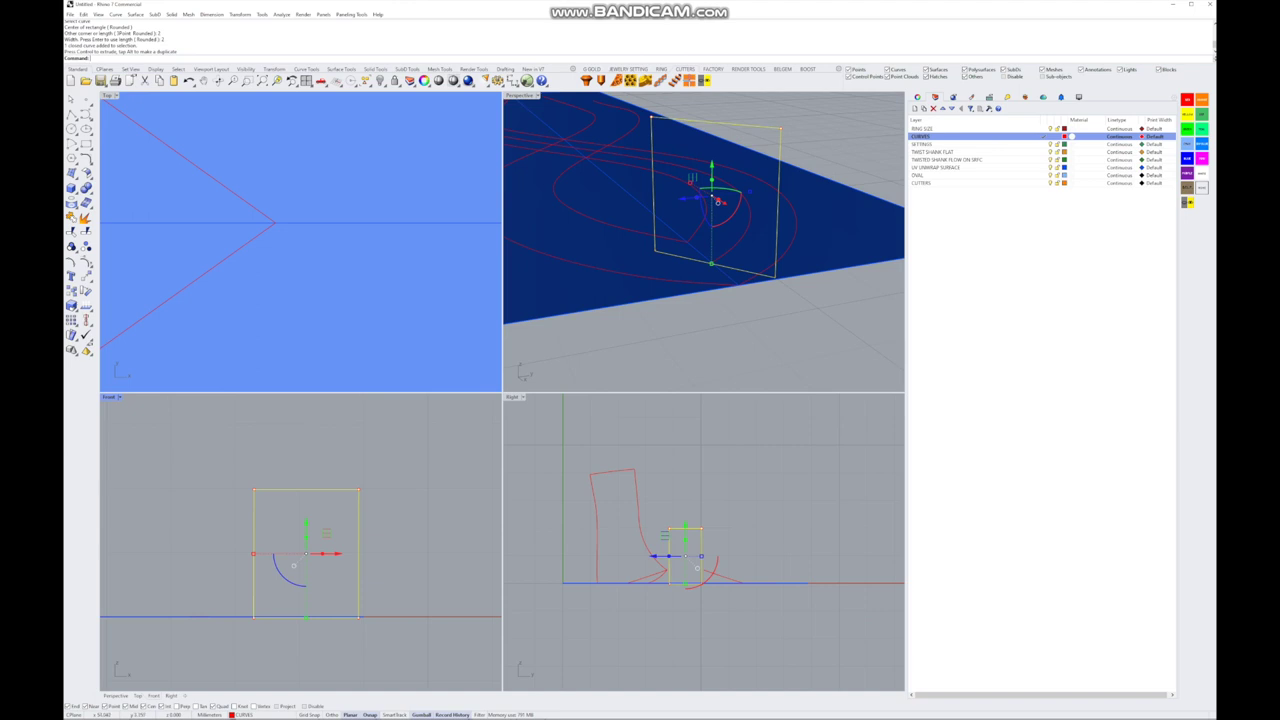
right_click_drag(718, 200, 766, 251)
right_click_drag(700, 290, 722, 310, "shift")
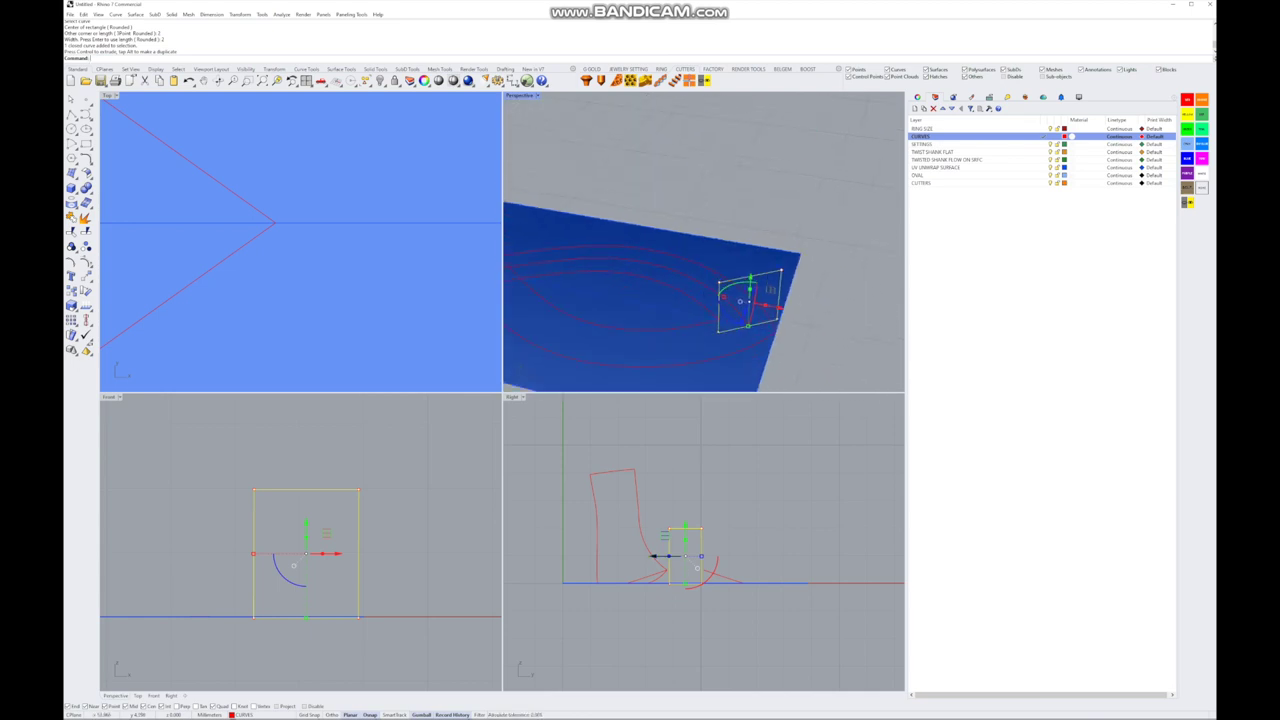
scroll(300, 240, "down", 5)
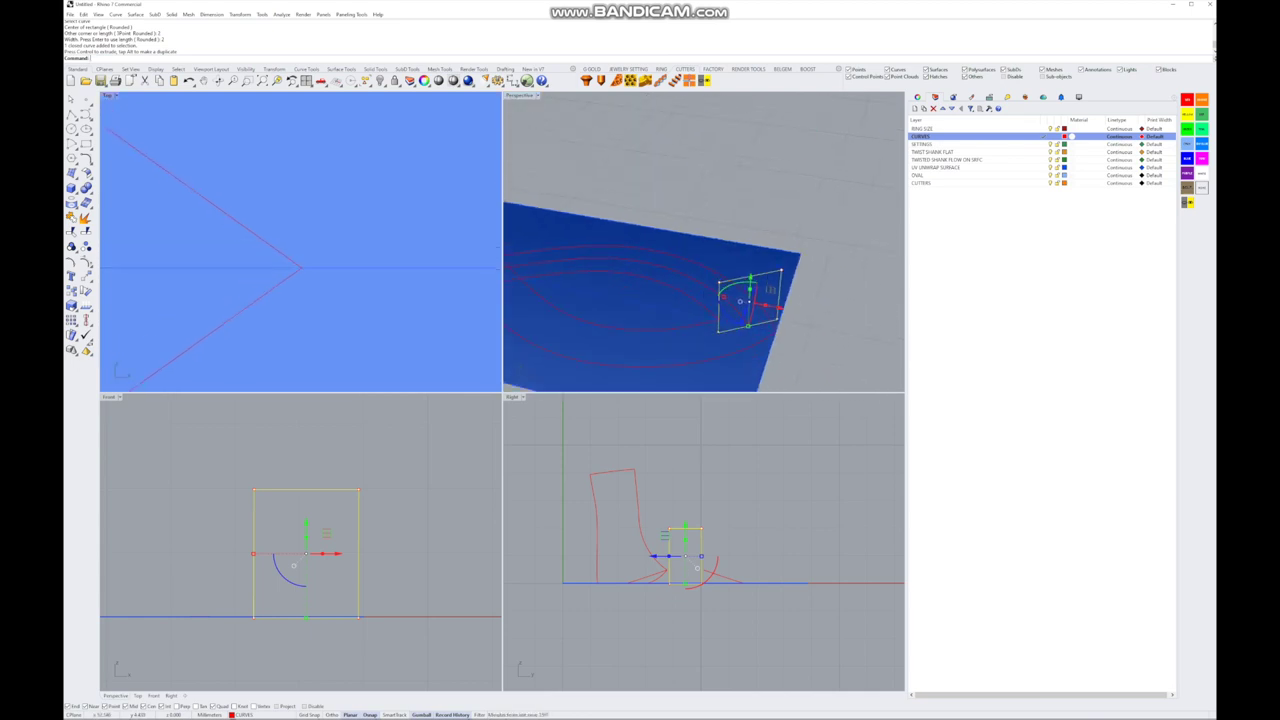
scroll(300, 240, "down", 6)
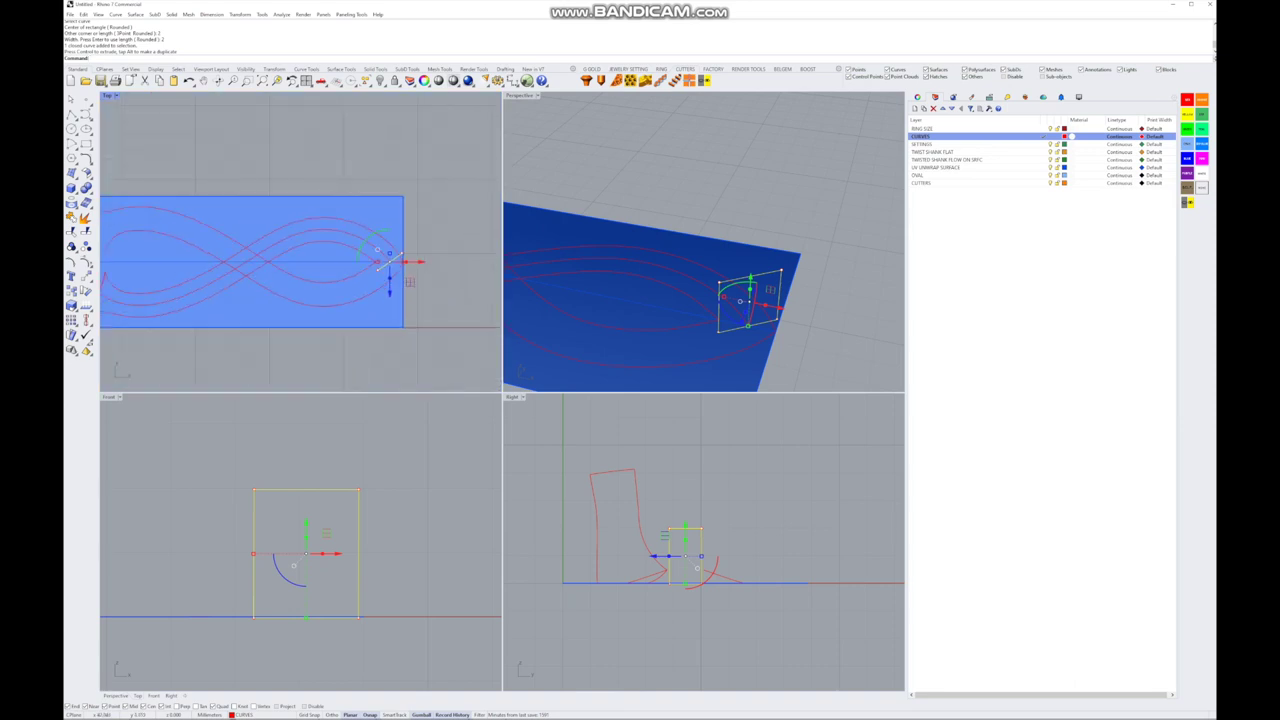
- Explode the square profile into separate line segments in the maximized Perspective view and select its top edge
double_click(520, 95)
right_click_drag(500, 400, 420, 412)
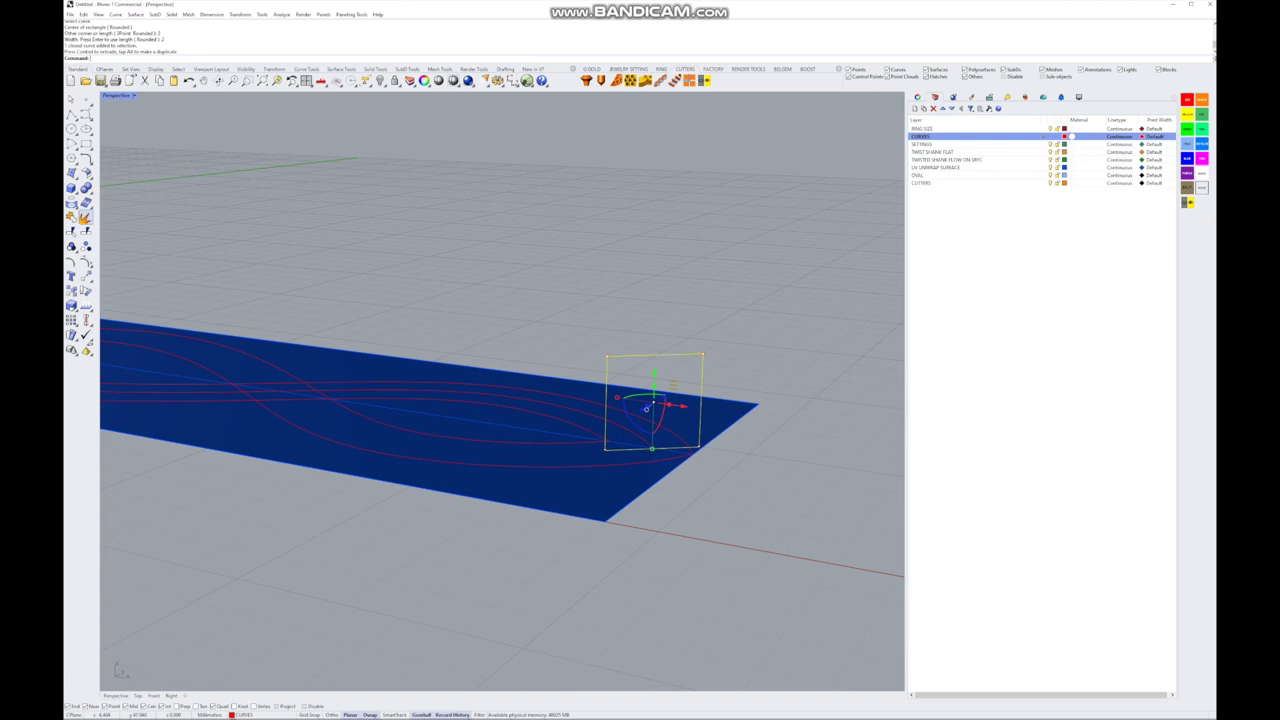
left_click(86, 217)
left_click(655, 355)
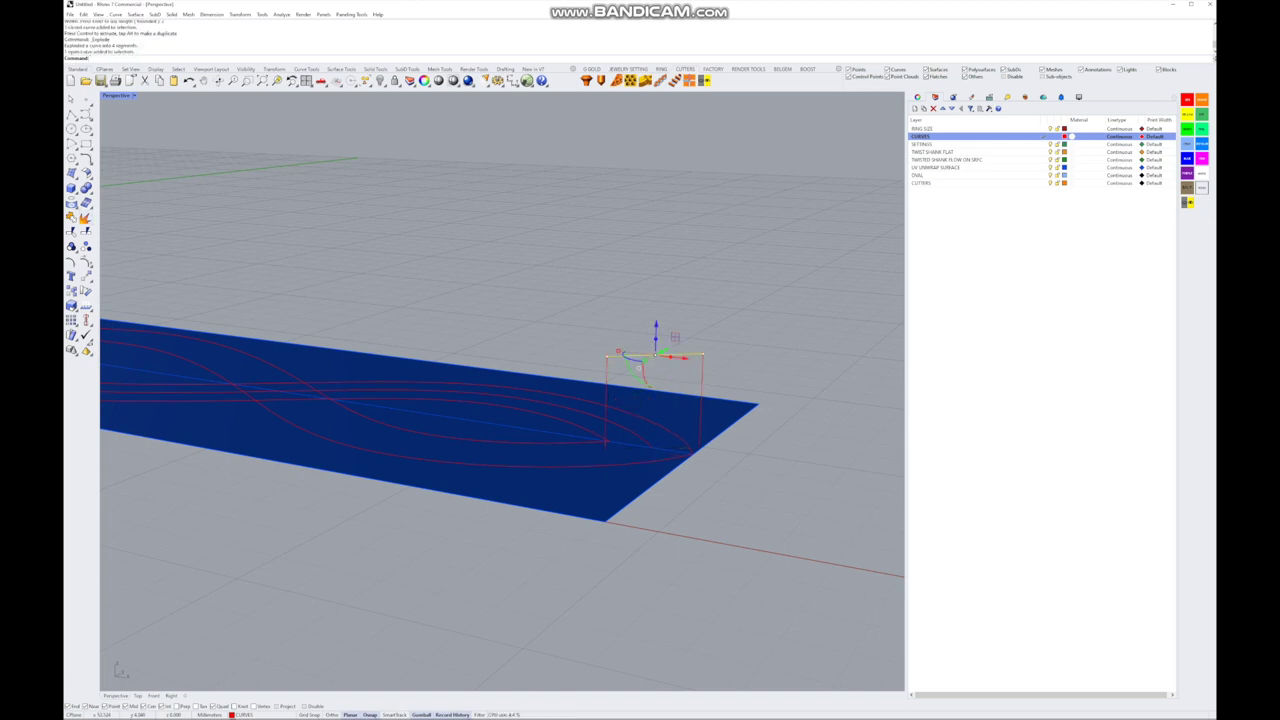
- Rebuild the square profile's top edge with a point count of 4 and degree 3
right_click_drag(655, 355, 620, 256)
left_click(623, 196, "shift")
left_click(620, 248)
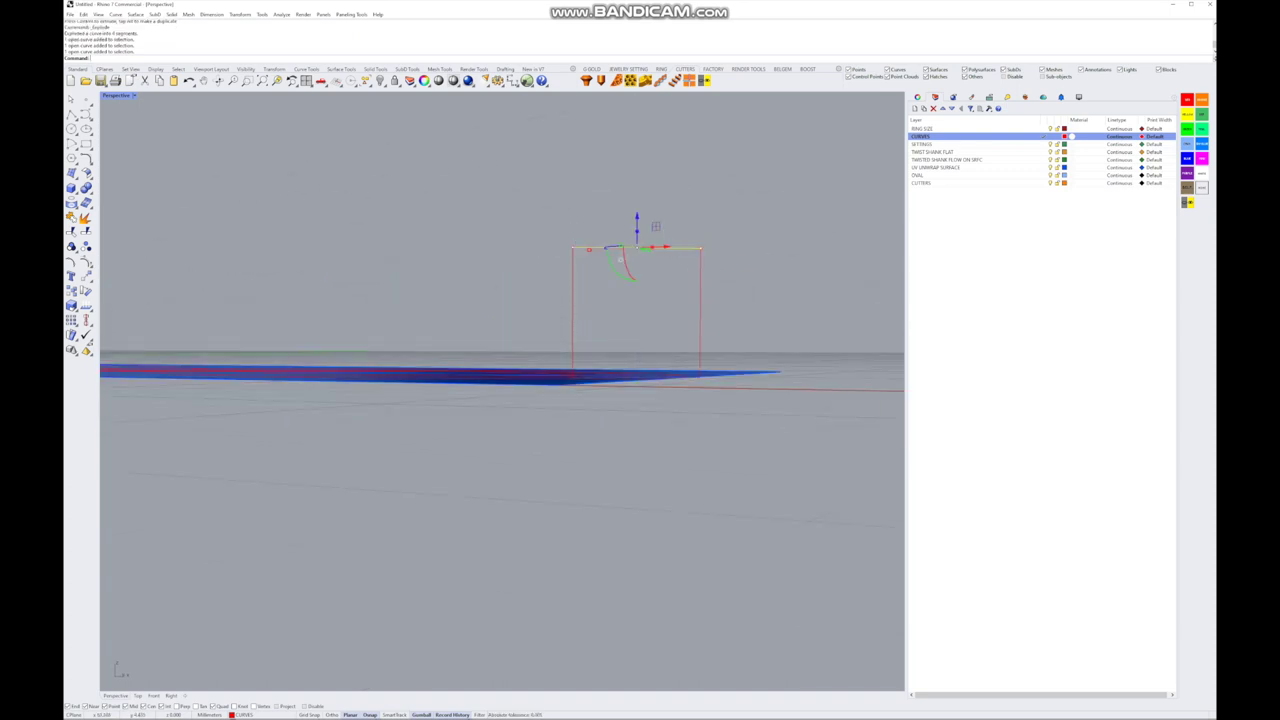
left_click(86, 160)
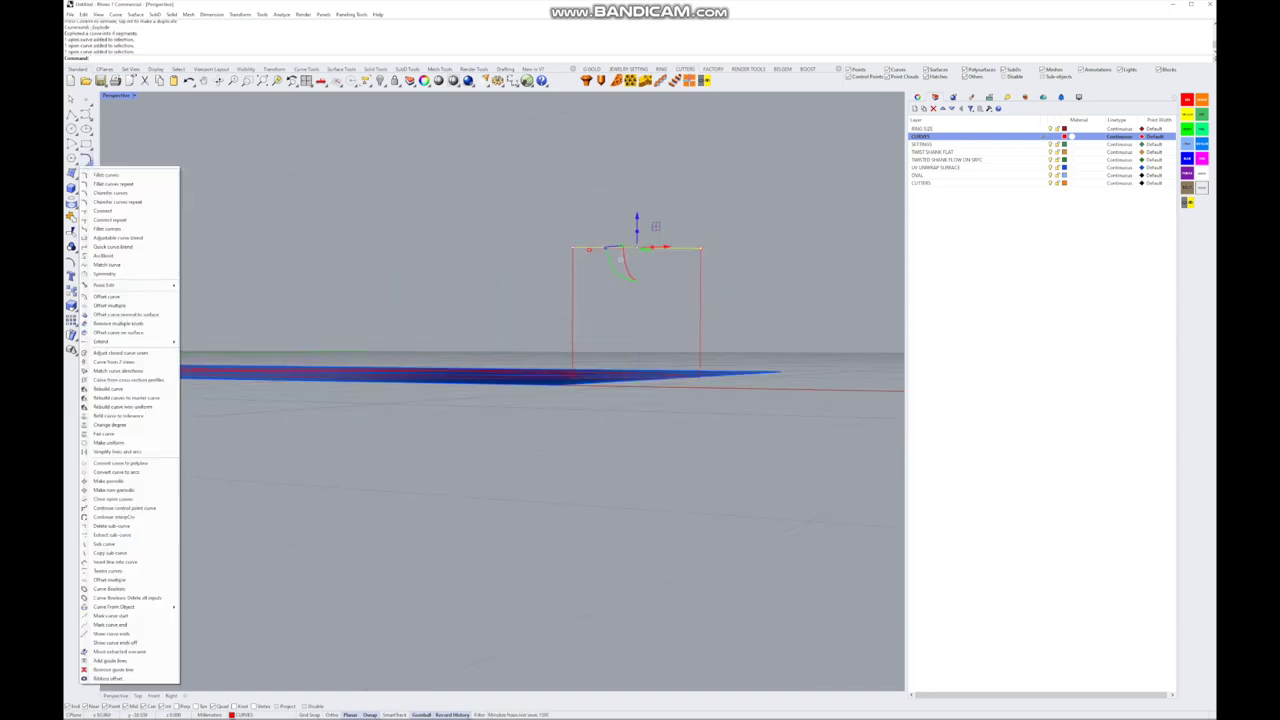
left_click(108, 388)
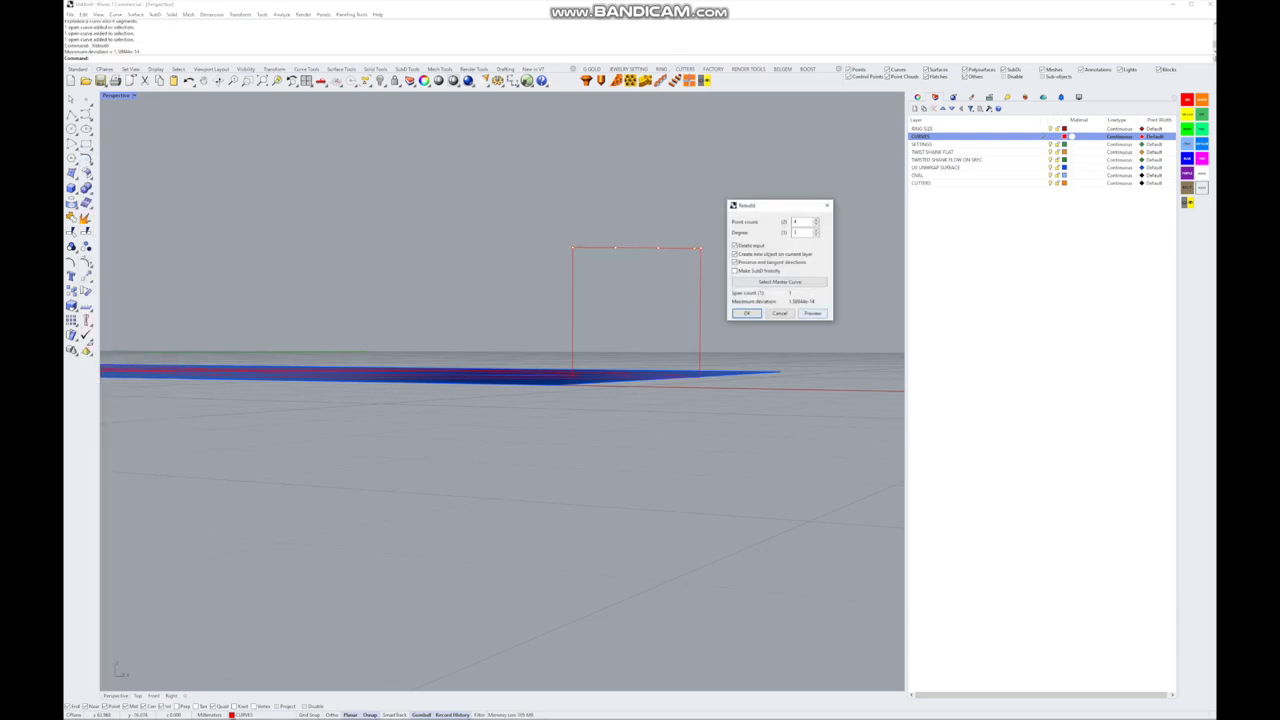
left_click(748, 313)
- Raise the two middle control points of the profile's top edge slightly to form a shallow arch
left_click_drag(589, 215, 671, 265)
left_click_drag(636, 225, 636, 214)
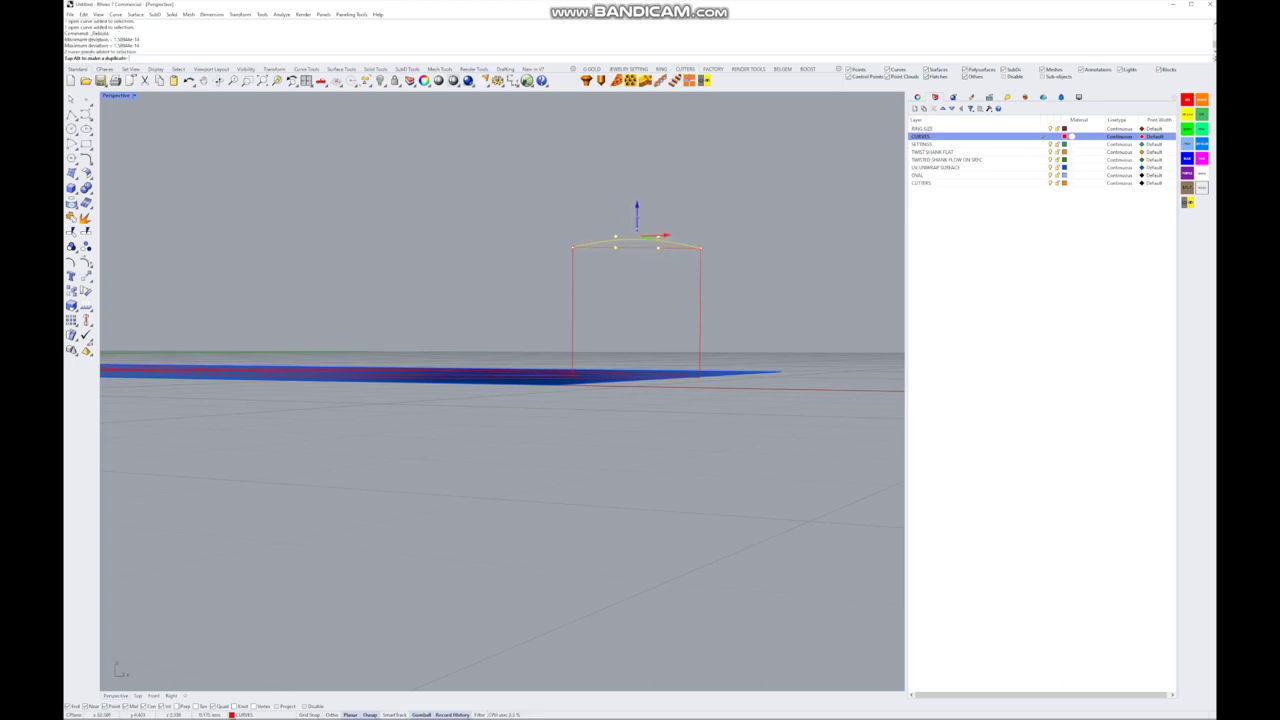
mouse_move(636, 214)
right_mouse_down()
mouse_move(648, 433)
mouse_move(646, 180)
mouse_move(648, 260)
mouse_move(648, 200)
right_mouse_up()
scroll(648, 433, "up", 2)
scroll(649, 432, "up", 1)
key("Escape")
left_click(680, 300)
right_click_drag(680, 300, 664, 275)
key("Escape")
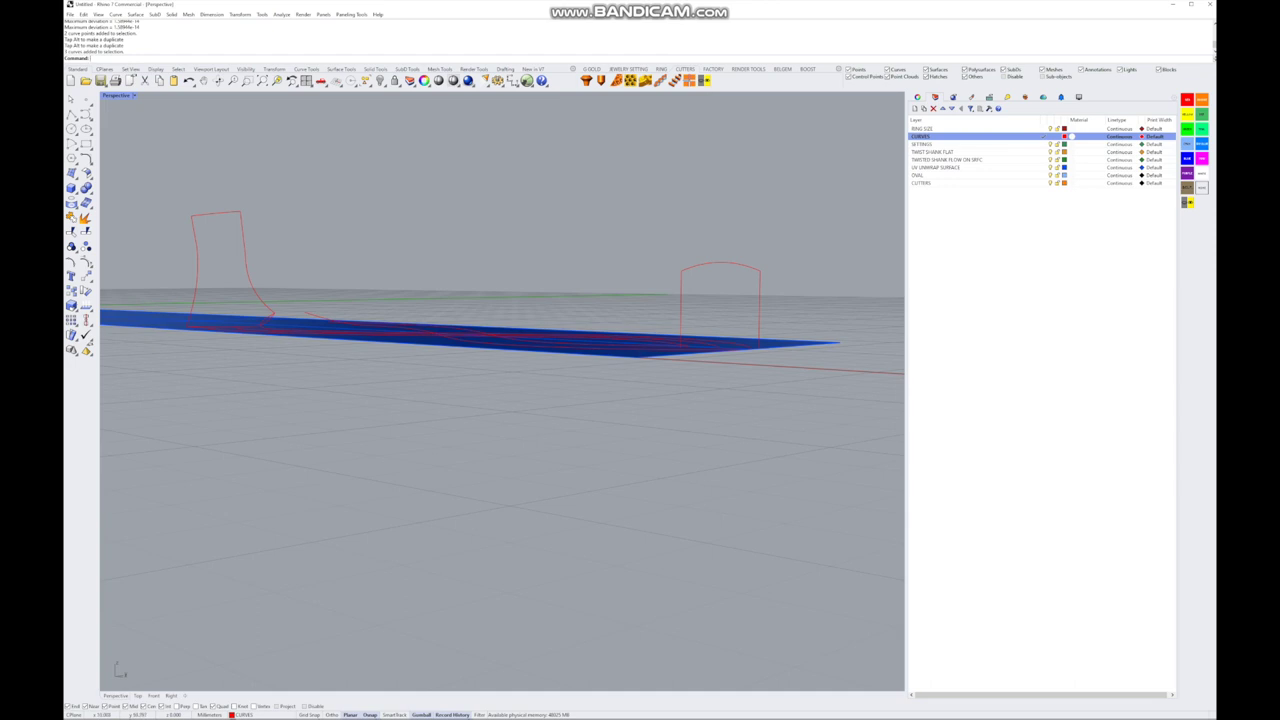
- Check the arched profile's top and bottom edges against the strip surface from below and above
left_click(760, 290)
right_click_drag(760, 290, 740, 240)
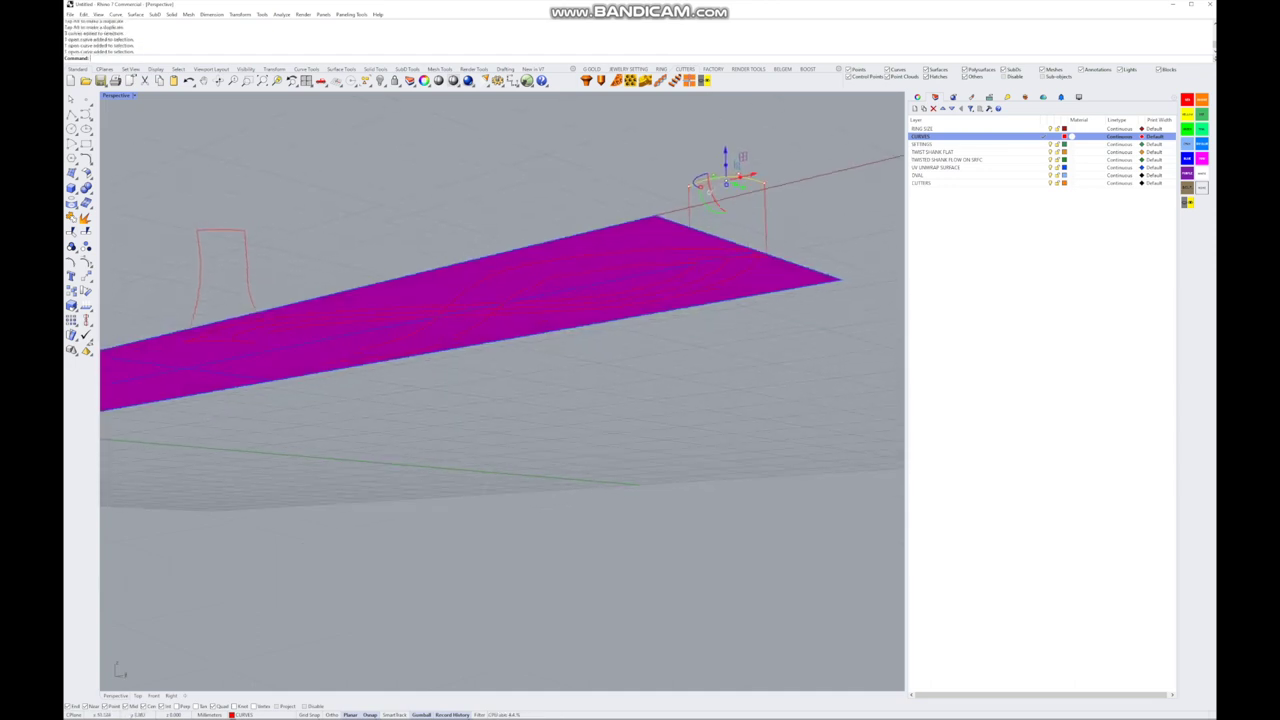
left_click(758, 272)
left_click(775, 283)
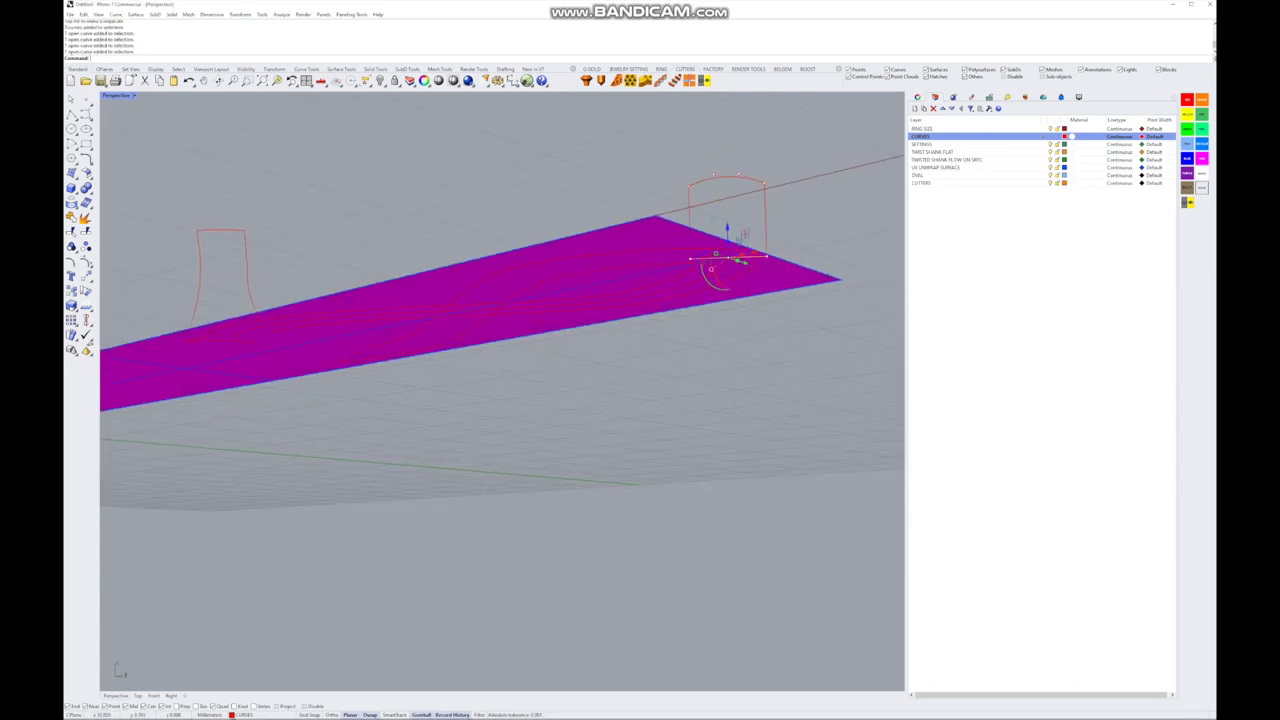
right_click_drag(775, 283, 830, 420)
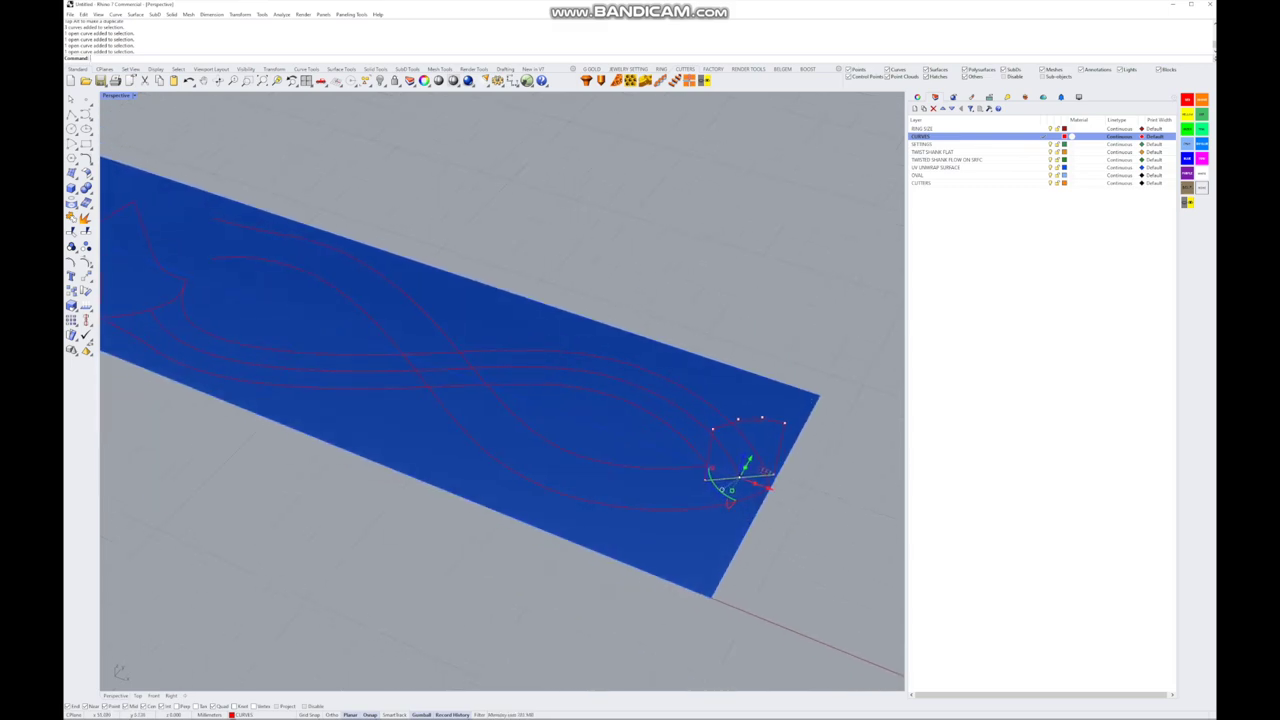
left_click(697, 450)
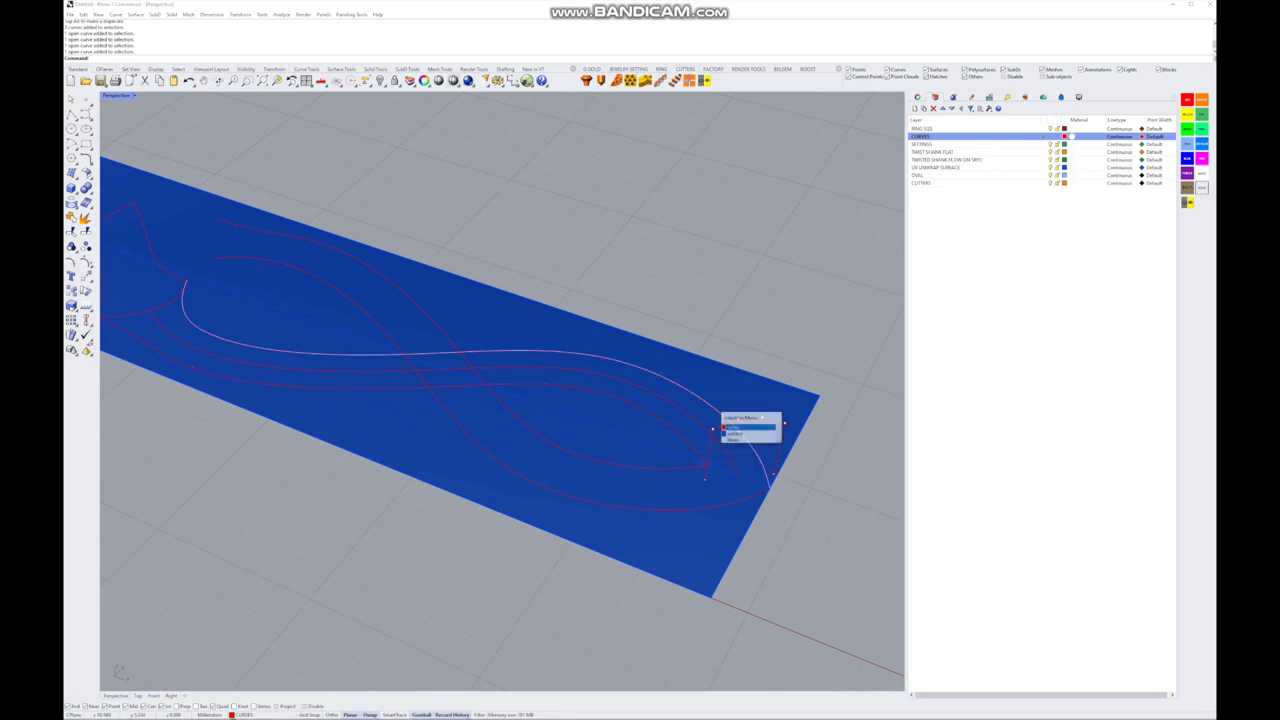
left_click(715, 456)
key("Escape")
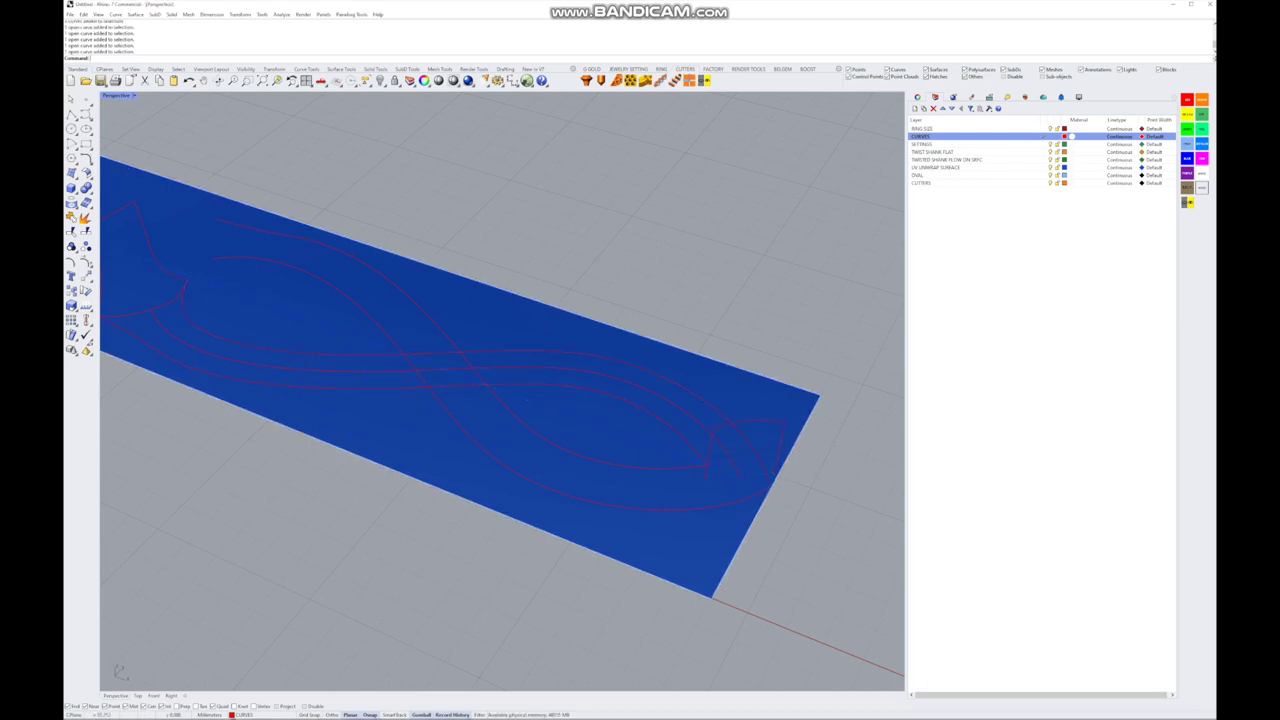
- Examine where the inner and outer band curves end relative to the arched profile's bottom corners
scroll(746, 423, "down", 3)
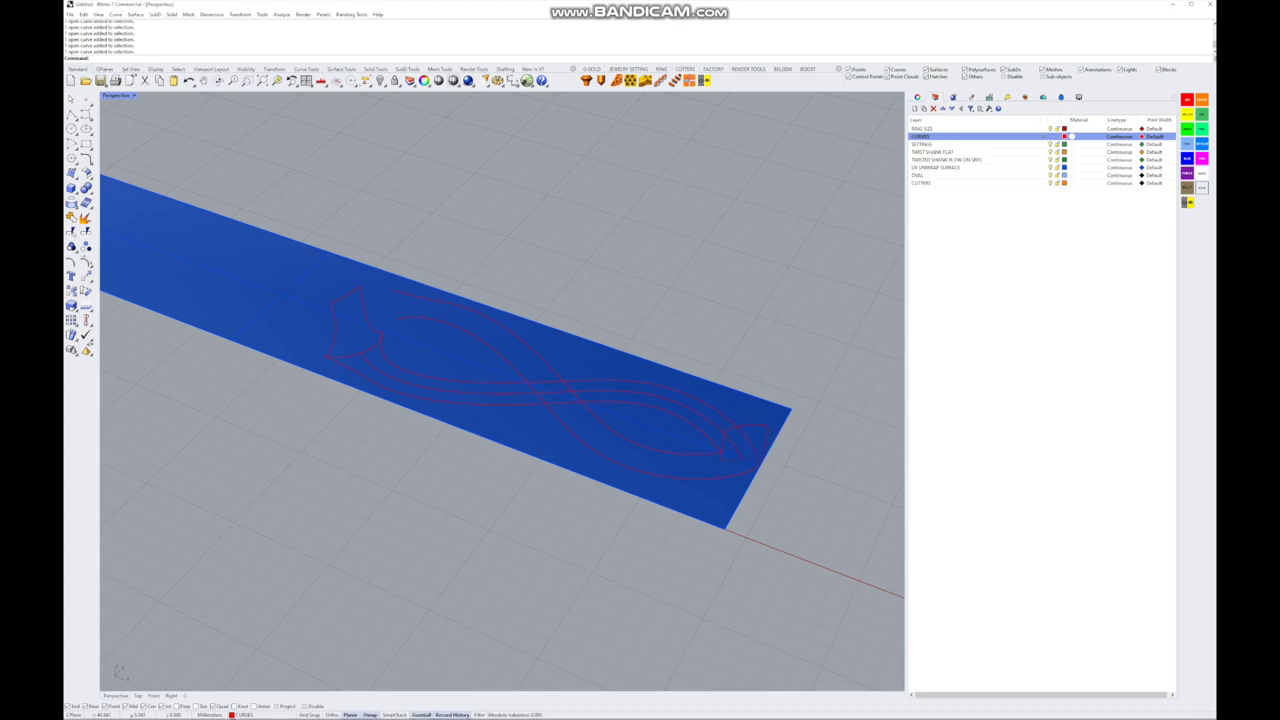
left_click(718, 448)
left_click(720, 437)
left_click(720, 448)
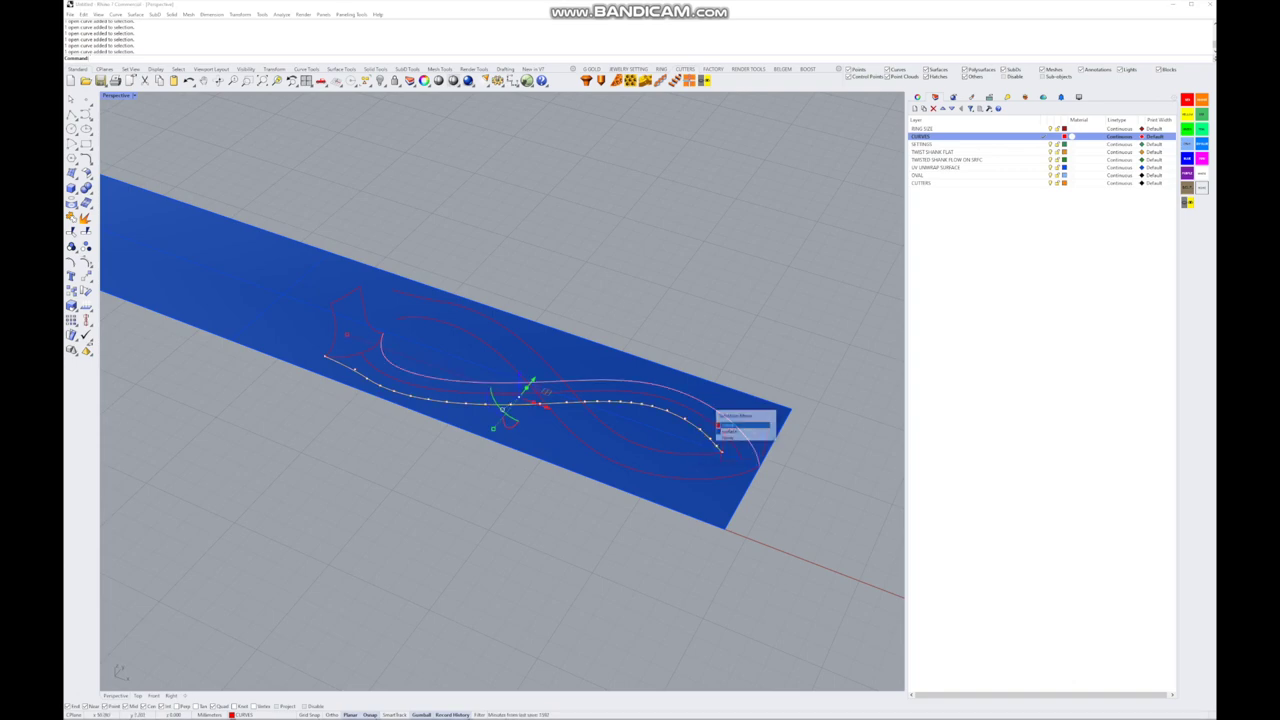
left_click(728, 432)
right_click_drag(728, 432, 640, 410)
scroll(687, 418, "up", 5)
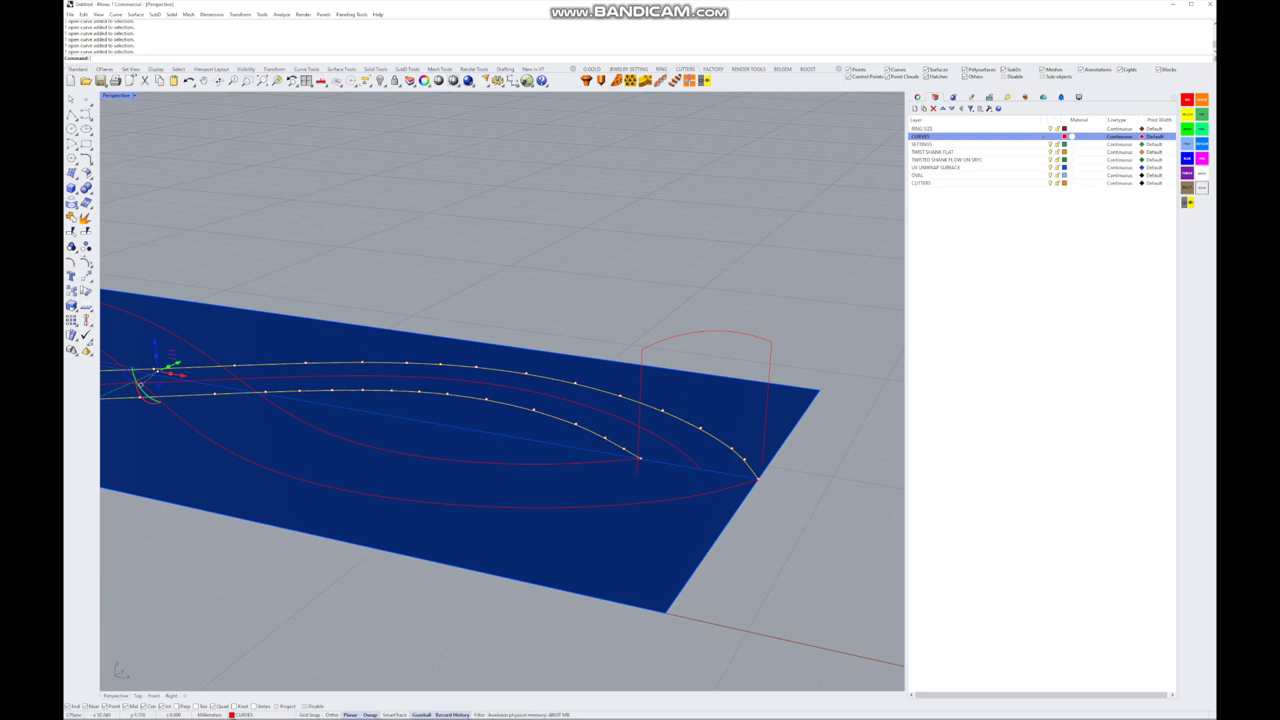
key("Escape")
left_click_drag(628, 304, 794, 504)
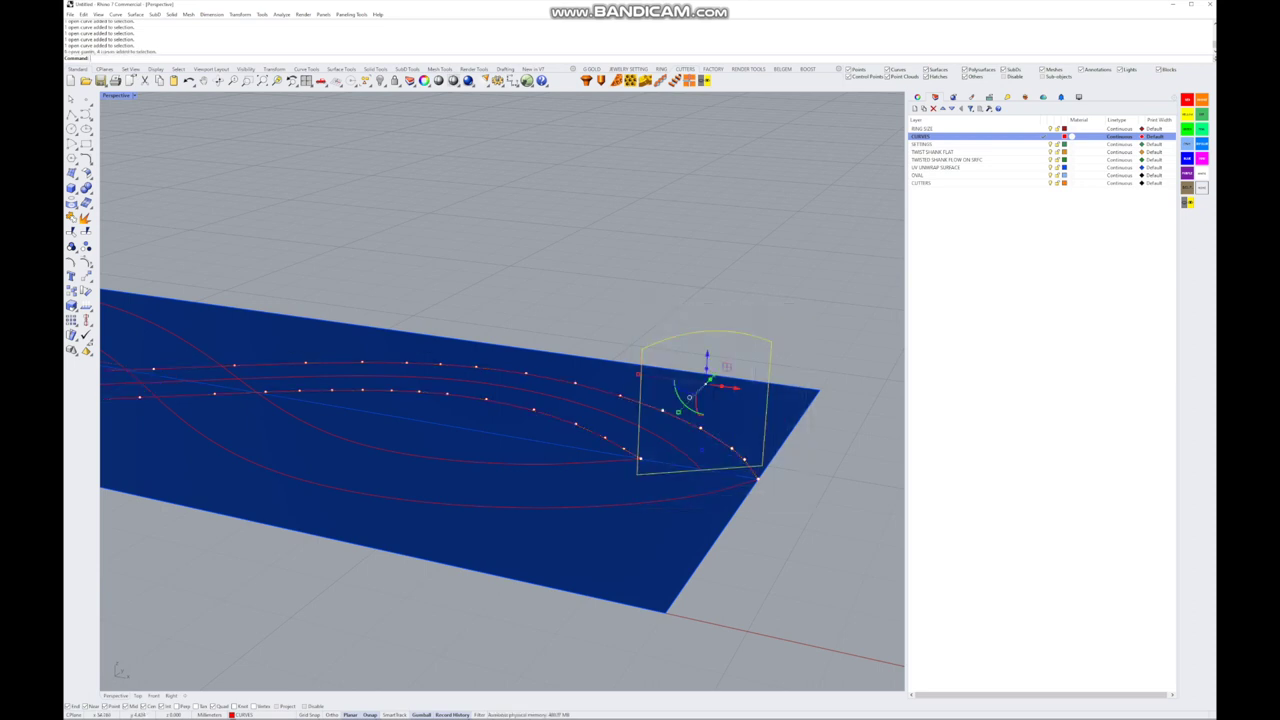
key("Escape")
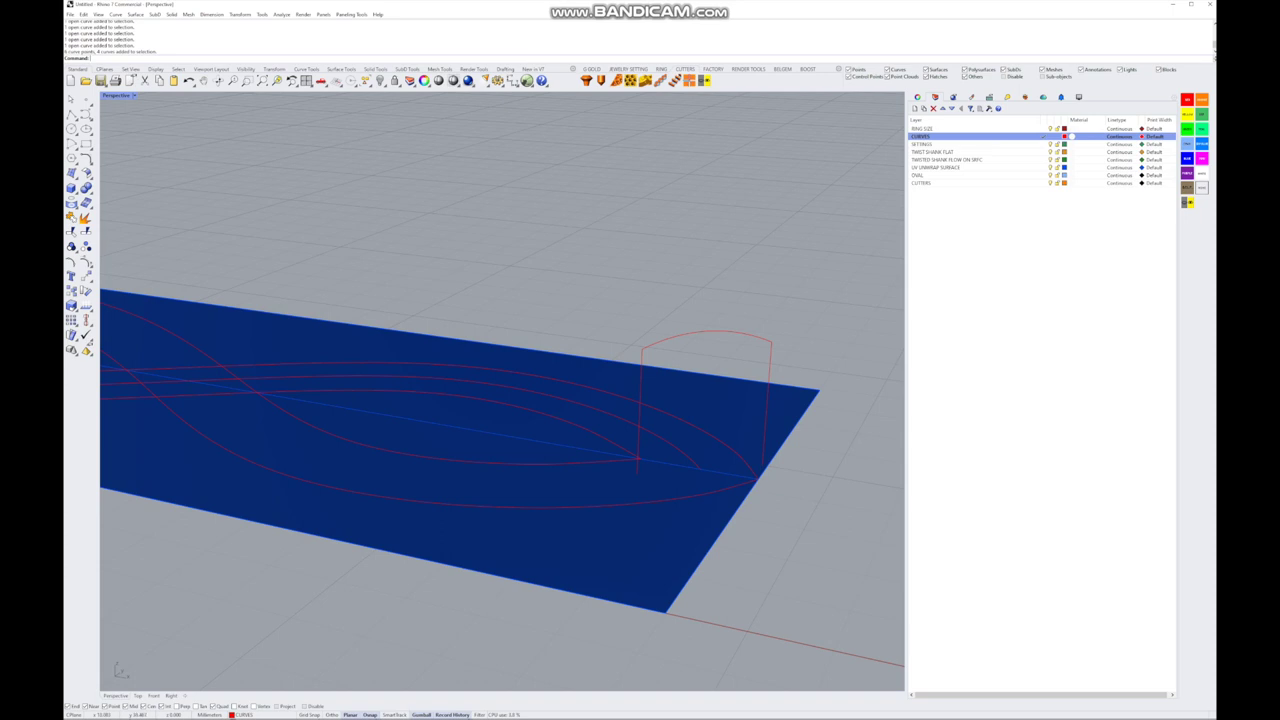
- Snap the inner band curve's end point onto the profile's nearer bottom corner and hide the UV UNWRAP SURFACE layer
double_click(116, 95)
scroll(440, 250, "up", 5)
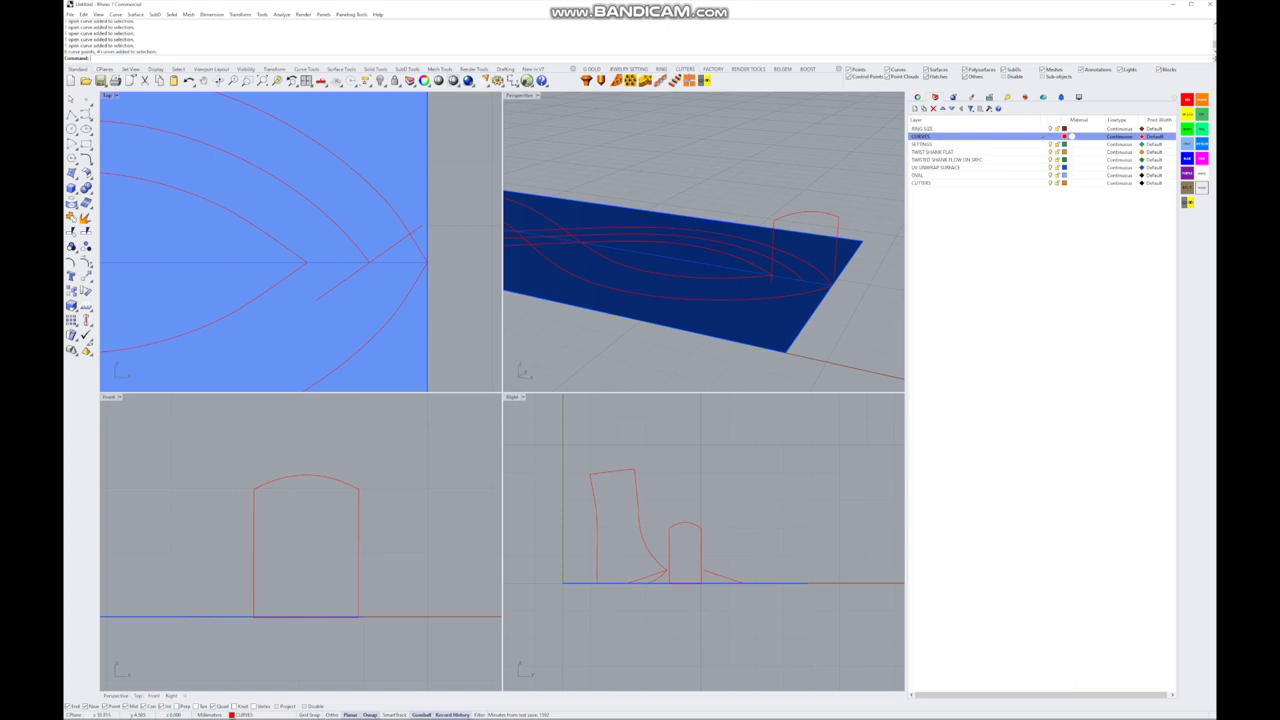
left_click(152, 178)
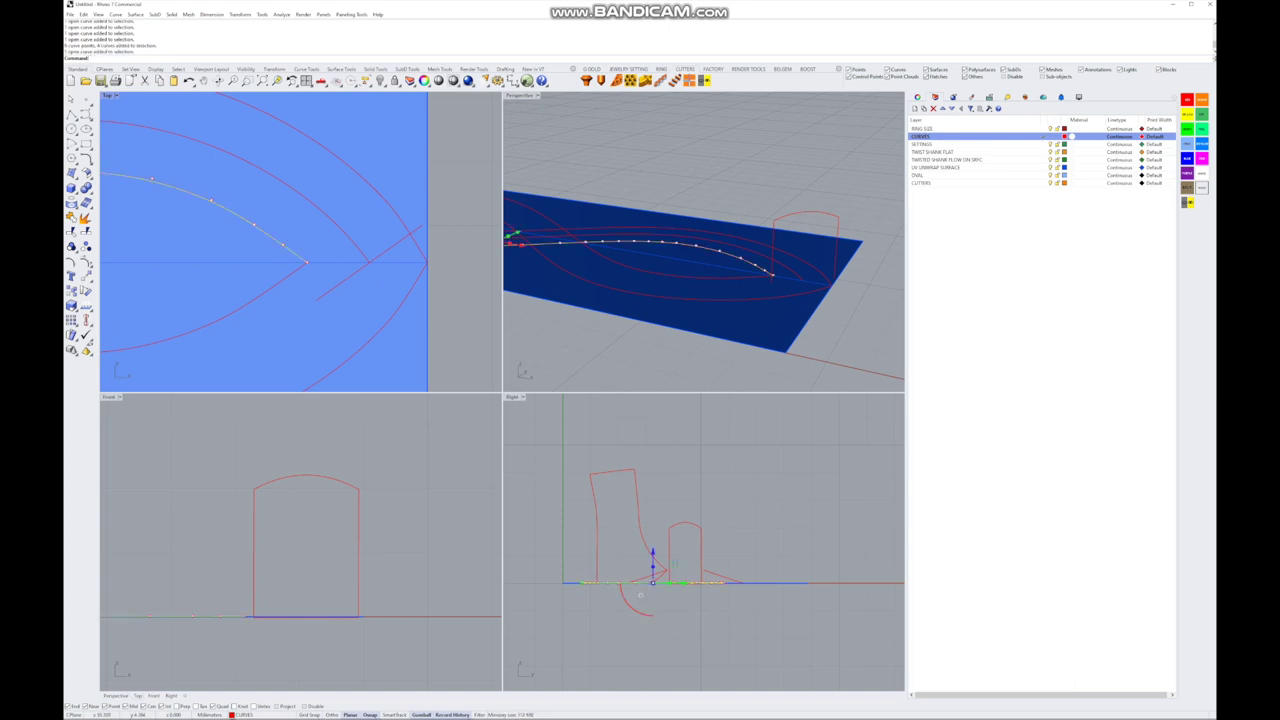
left_click_drag(307, 263, 307, 313)
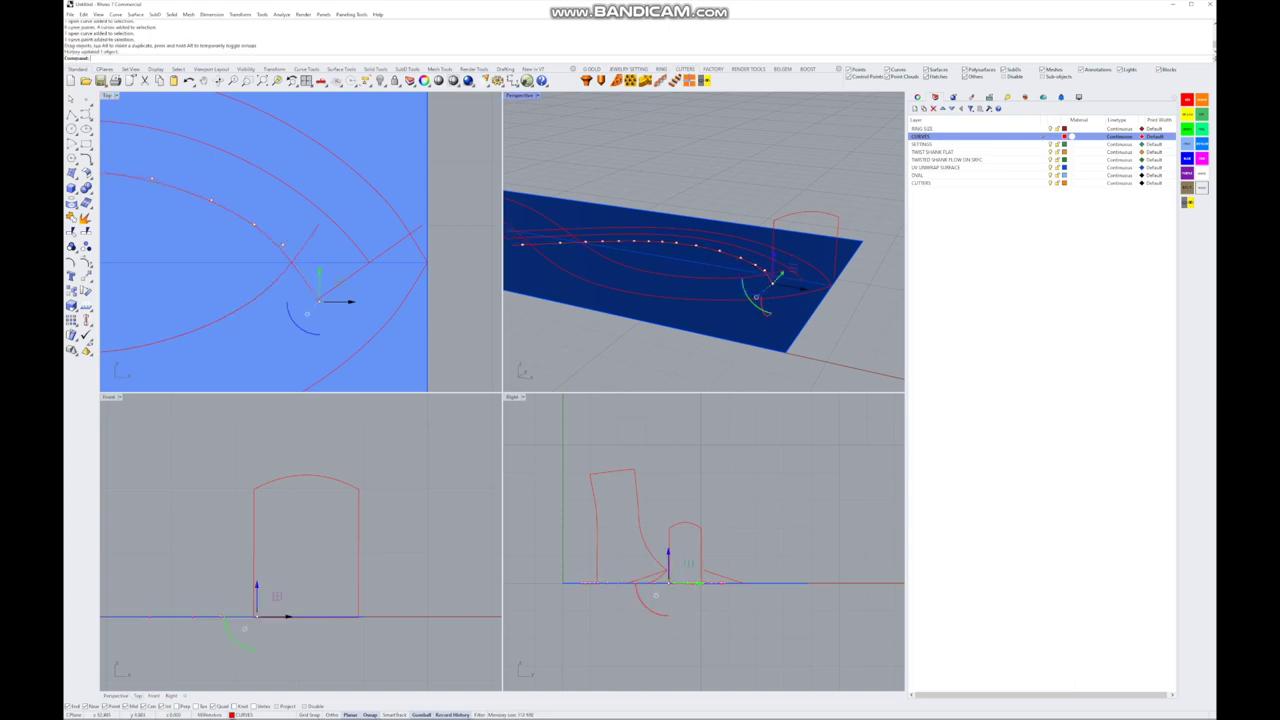
left_click_drag(762, 282, 757, 284)
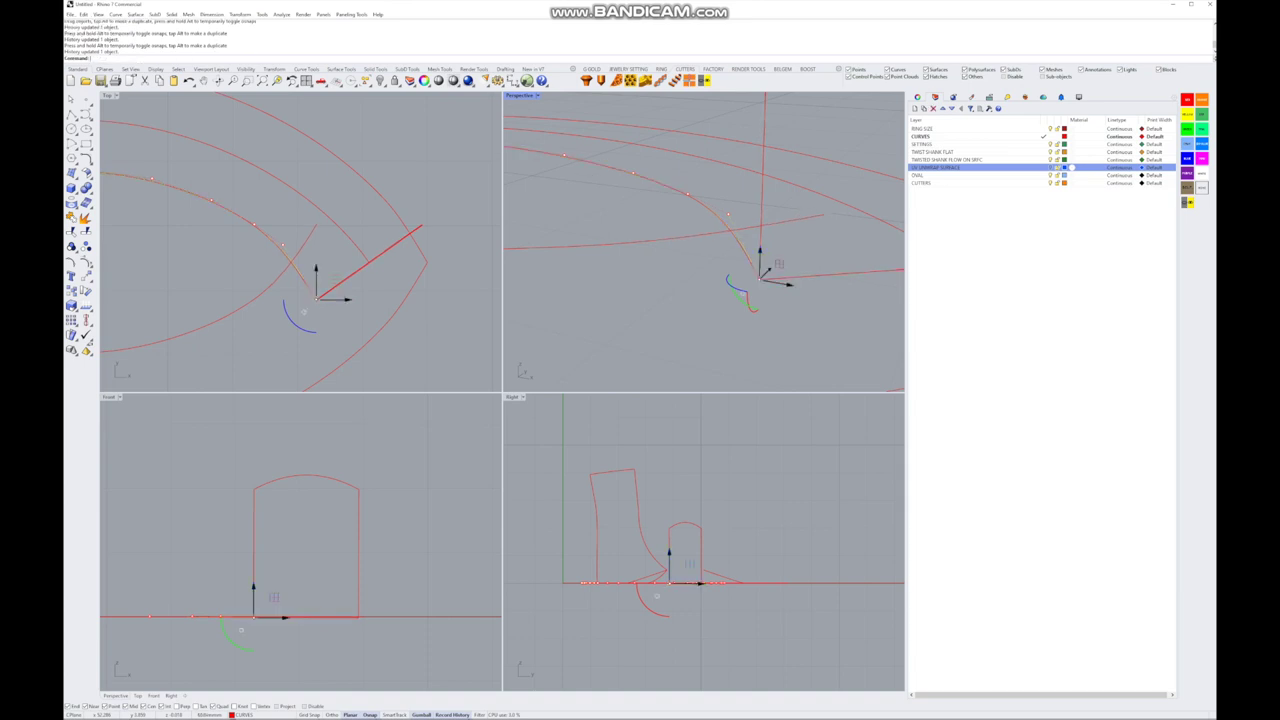
- Snap the outer band curve's end point onto the profile's other bottom corner
key("Left")
key("Left")
key("Left")
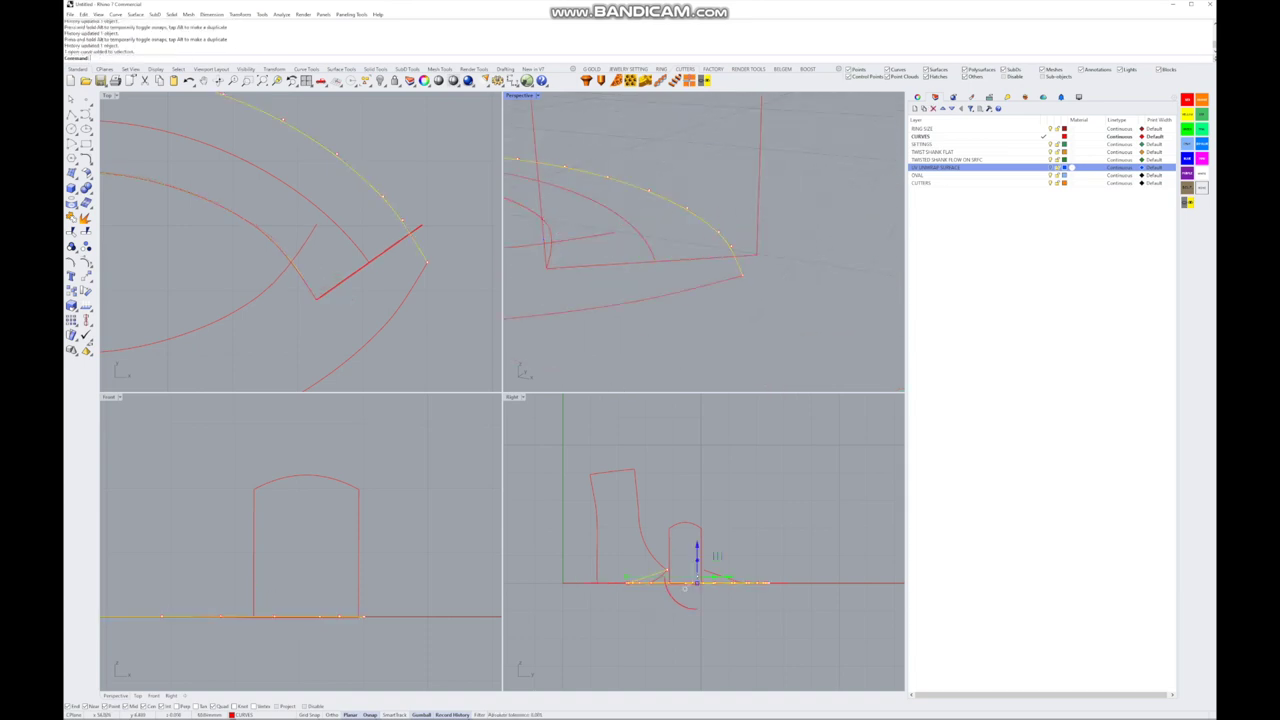
key("Escape")
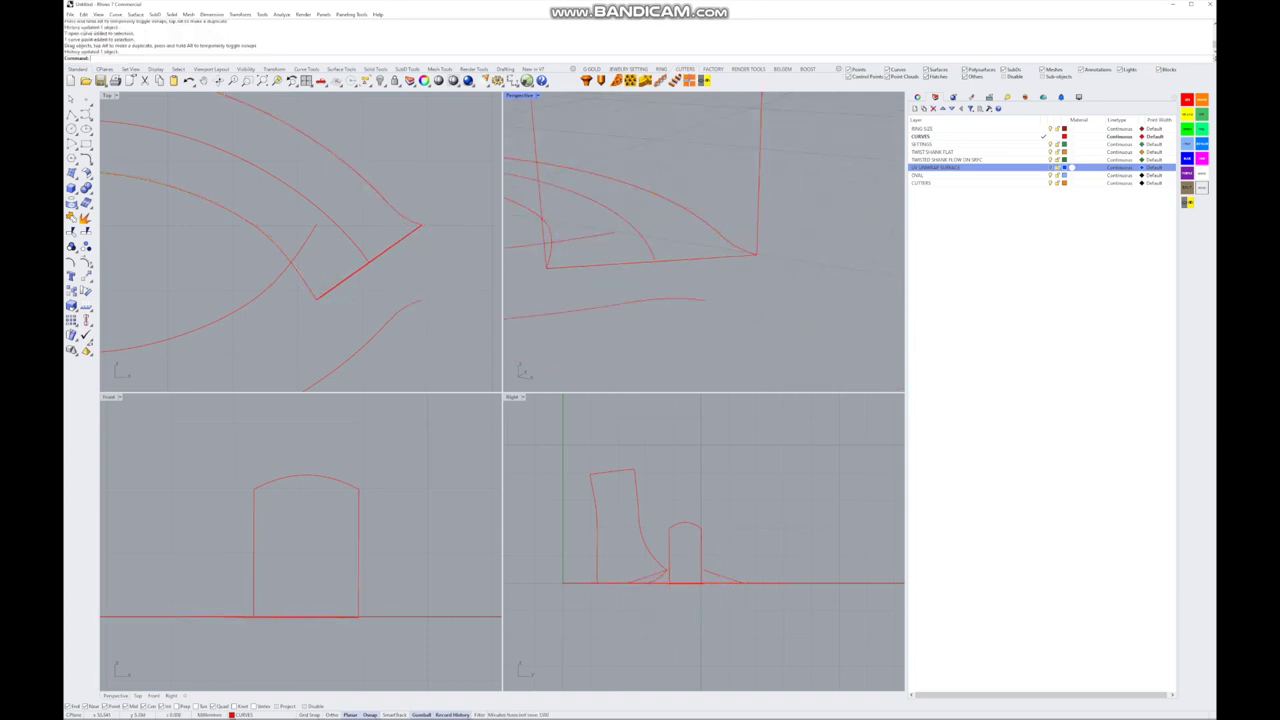
- Smooth the outer band curve's end by deleting the control point beside its end point and nudging the neighbouring one
left_click(337, 155)
left_click(405, 218)
key("Delete")
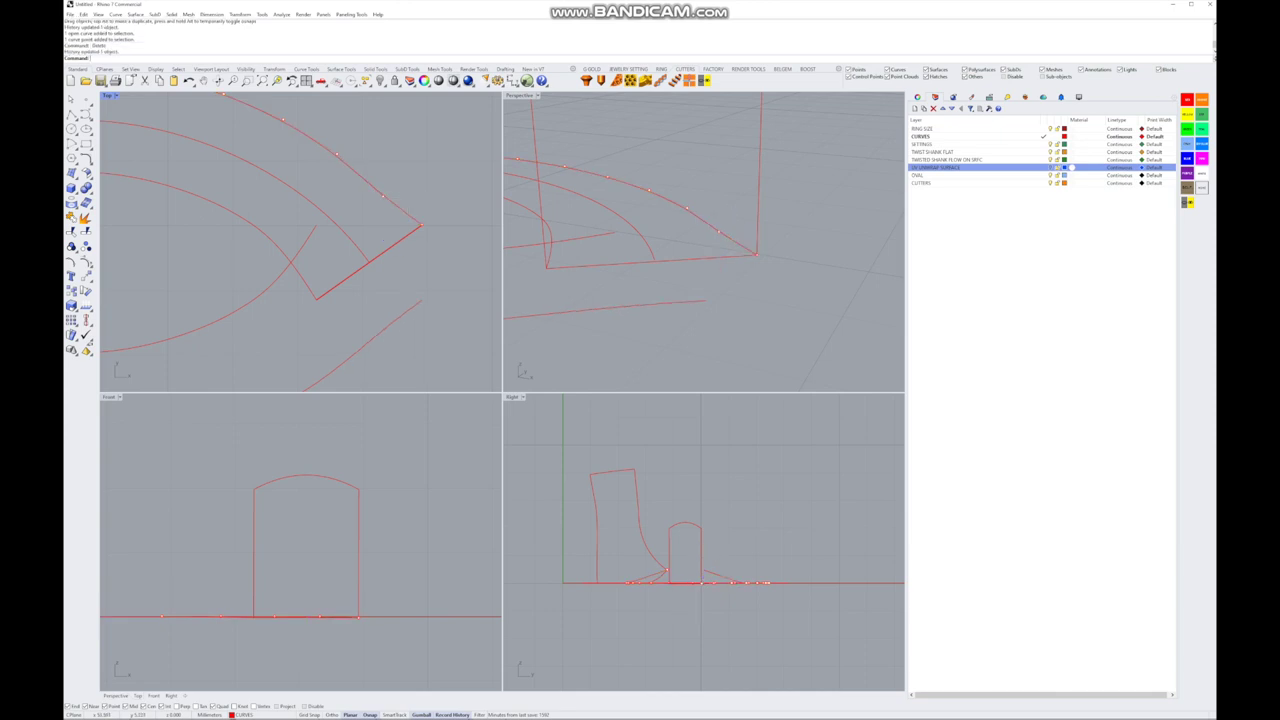
left_click(382, 196)
left_click_drag(382, 196, 386, 192)
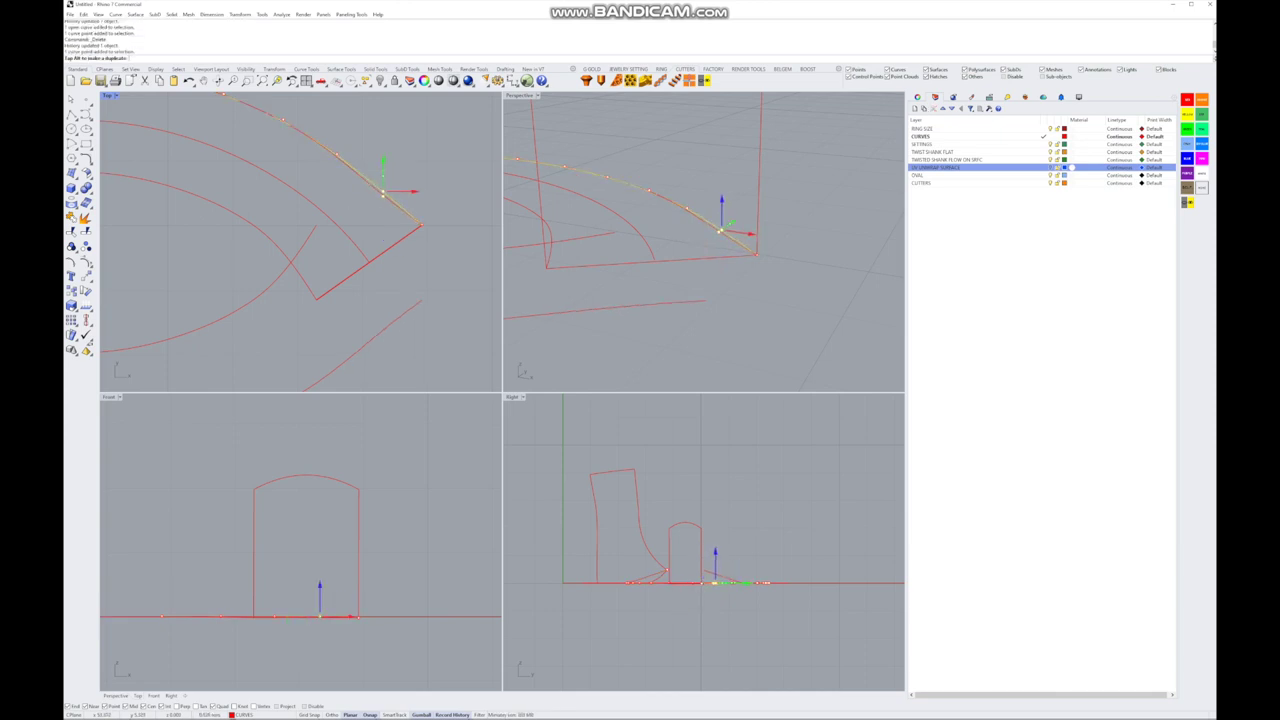
key("Escape")
left_click(651, 563)
key("Escape")
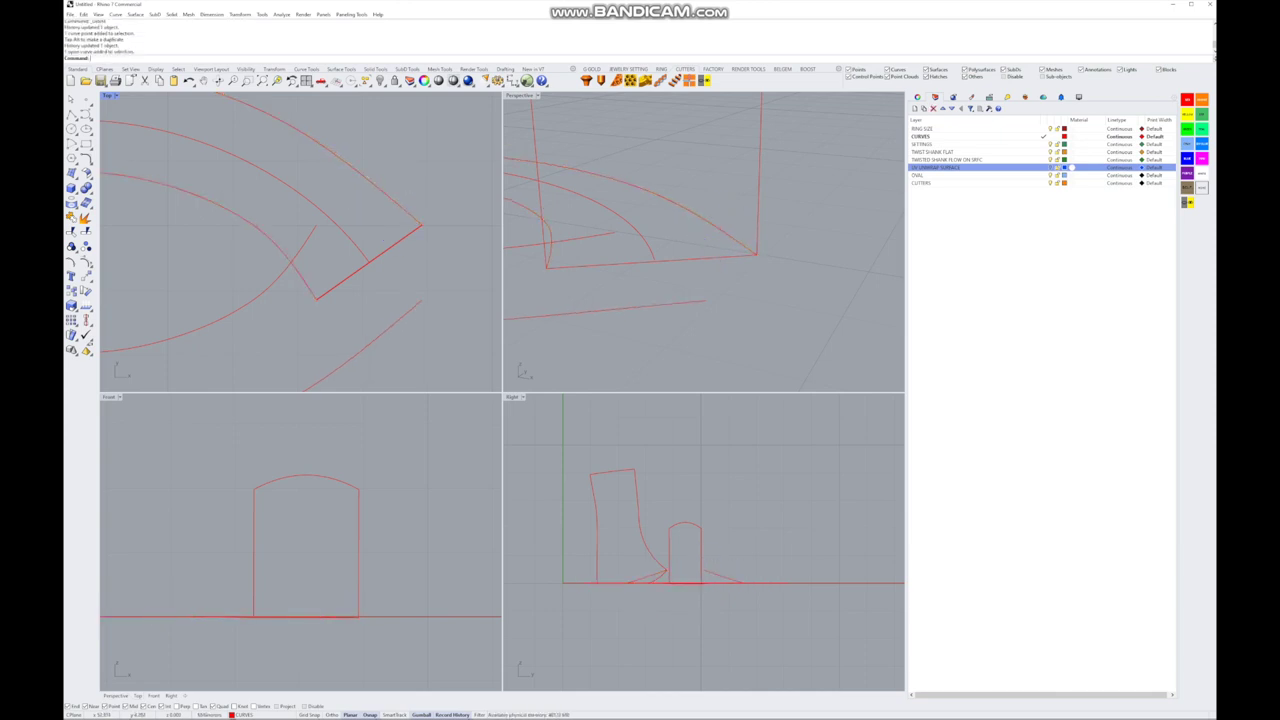
- Copy the inner and outer band curves vertically from the profile's bottom corner to its top corner
scroll(300, 240, "down", 3)
scroll(703, 240, "down", 3)
right_click_drag(680, 230, 727, 282, "shift")
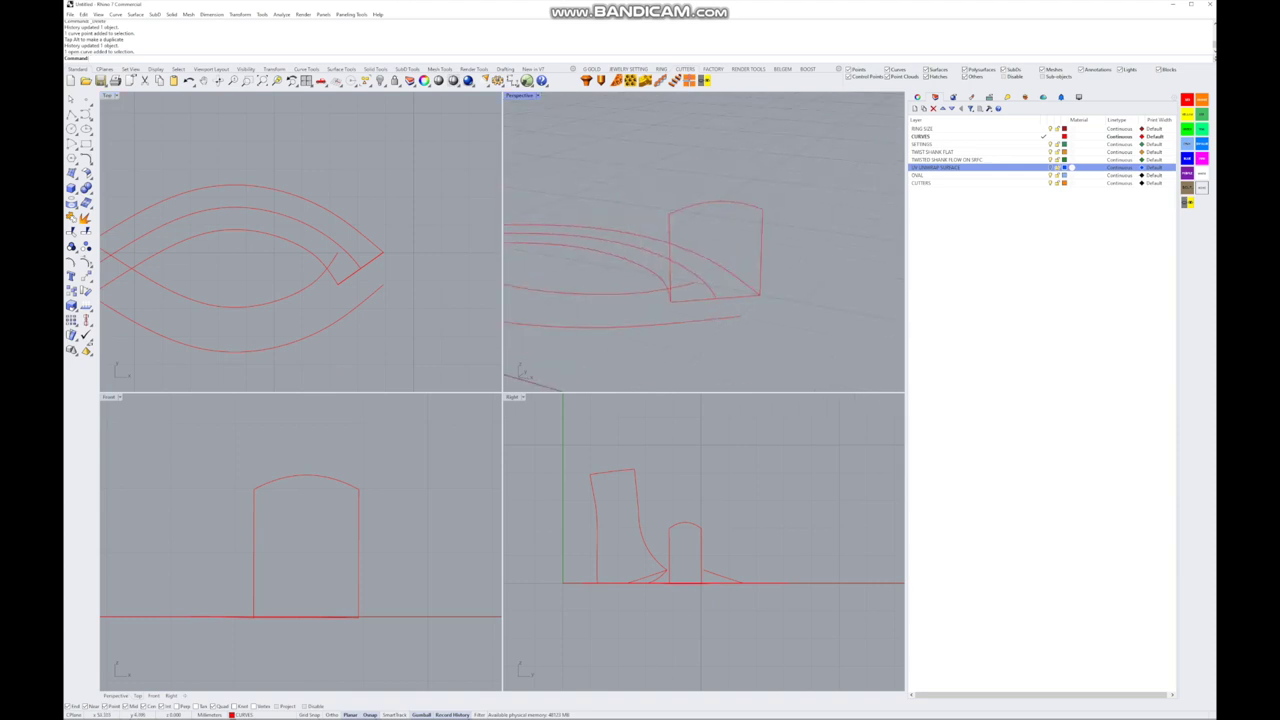
scroll(300, 240, "up", 2)
right_click_drag(703, 240, 680, 255)
left_click(651, 582, "shift")
left_click(662, 582, "shift")
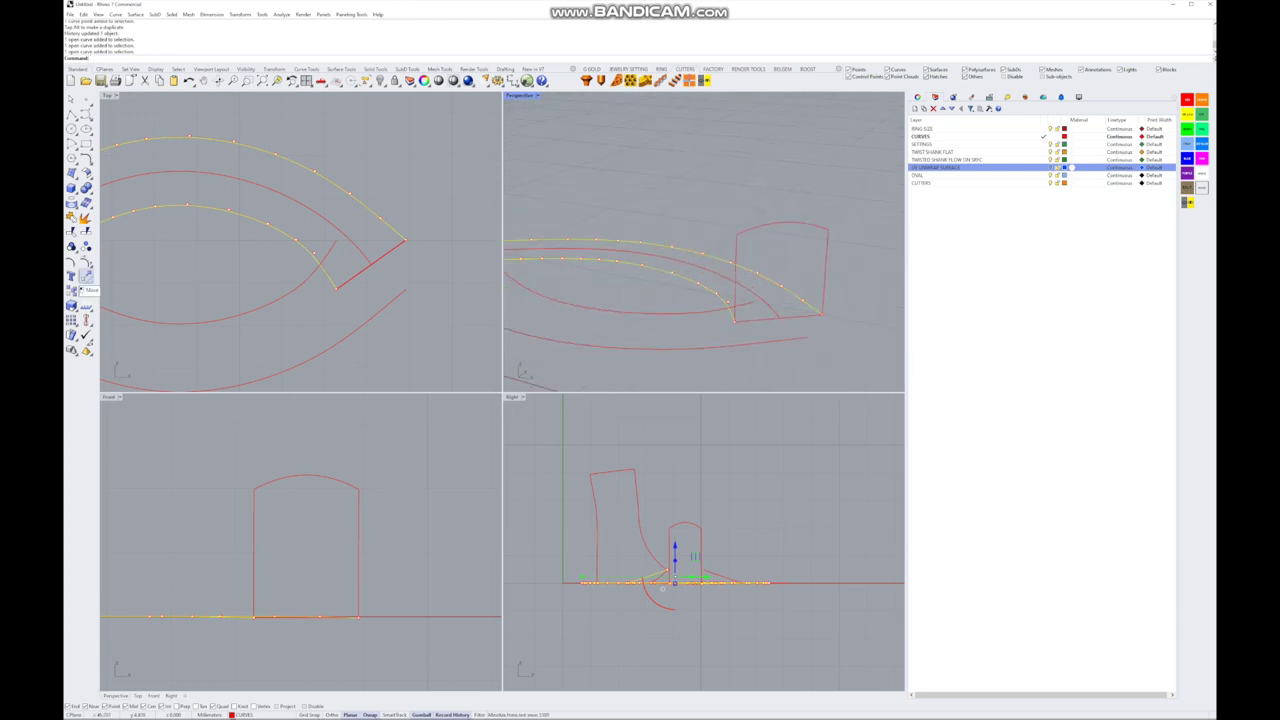
left_click(72, 291)
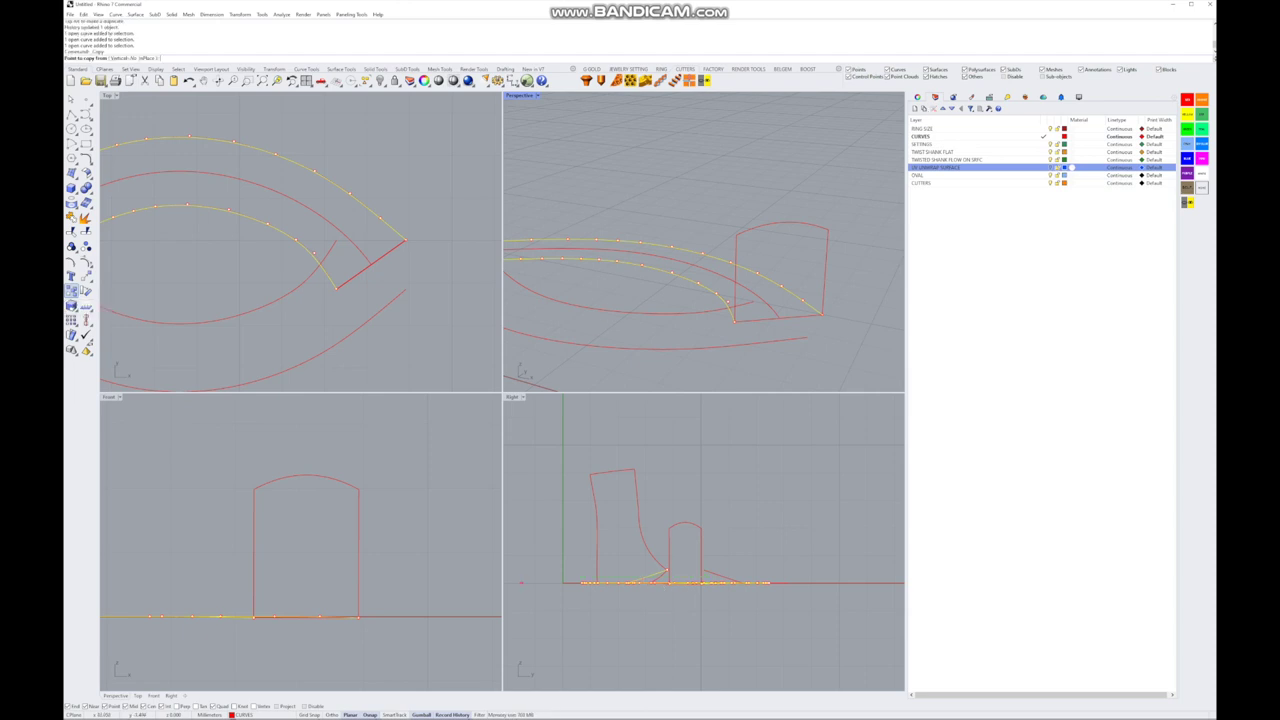
left_click(358, 616)
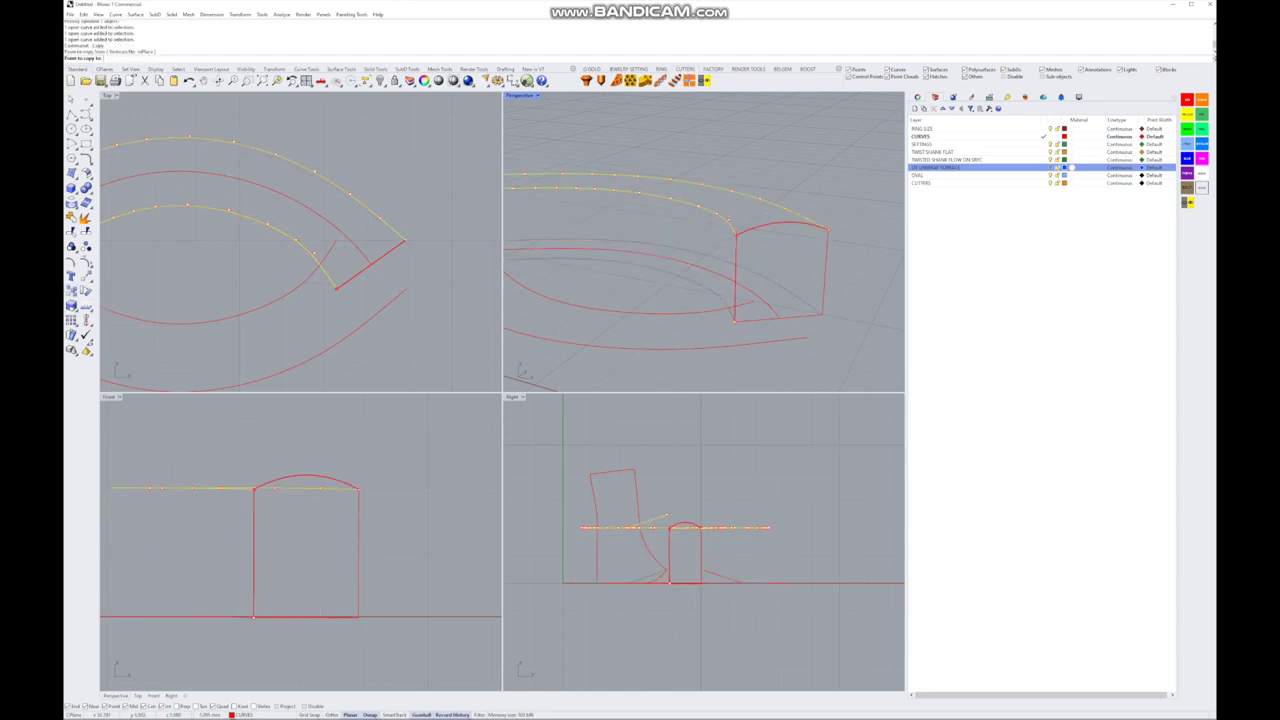
left_click(358, 616)
key("Return")
right_click_drag(650, 250, 760, 250)
scroll(700, 240, "up", 8)
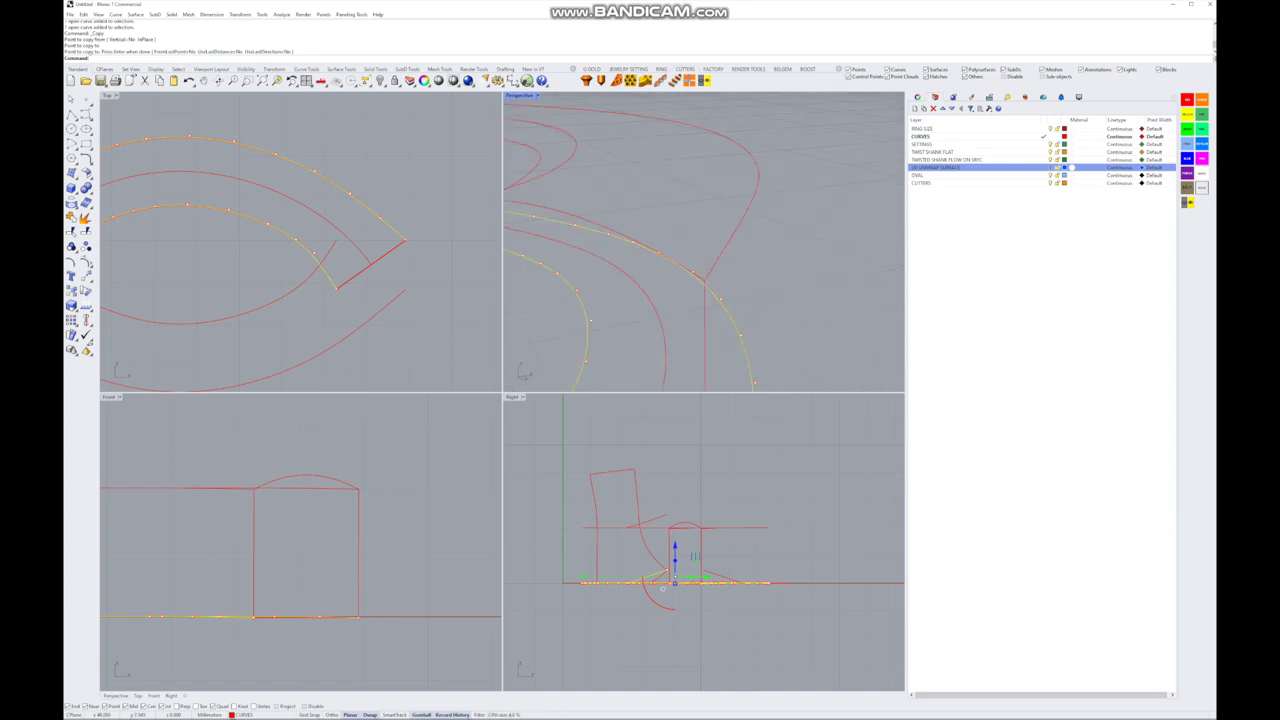
- Move the end point of one upper rail curve onto the nearest top corner of the upright end profile
key("Escape")
scroll(703, 242, "down", 5)
right_click_drag(703, 242, 770, 225)
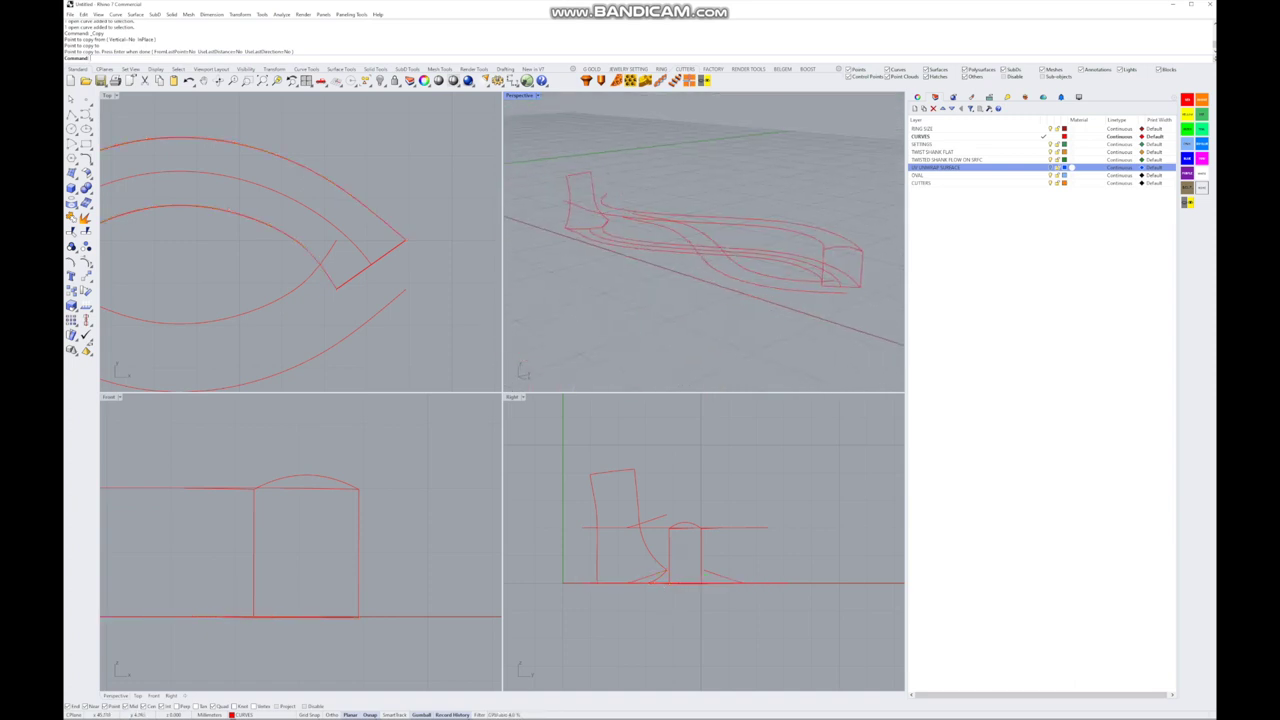
key("ctrl+m")
right_click_drag(500, 390, 540, 390)
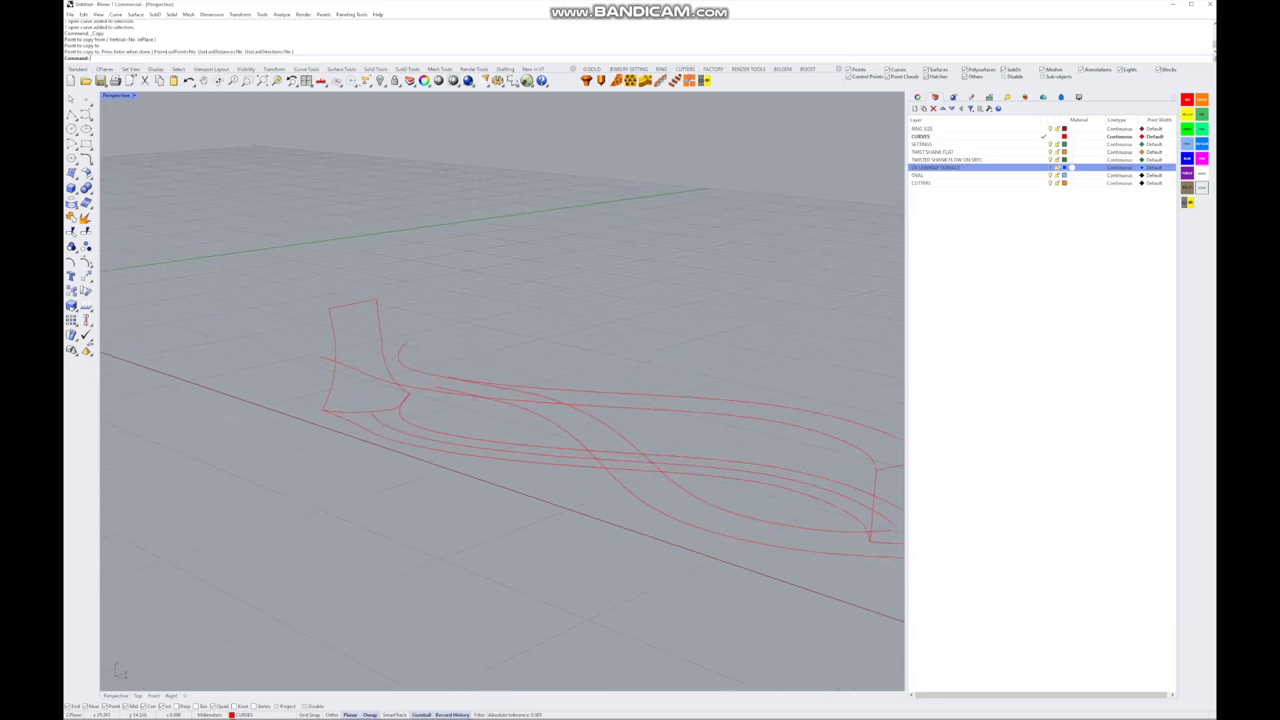
scroll(500, 390, "up", 5)
scroll(500, 390, "up", 3)
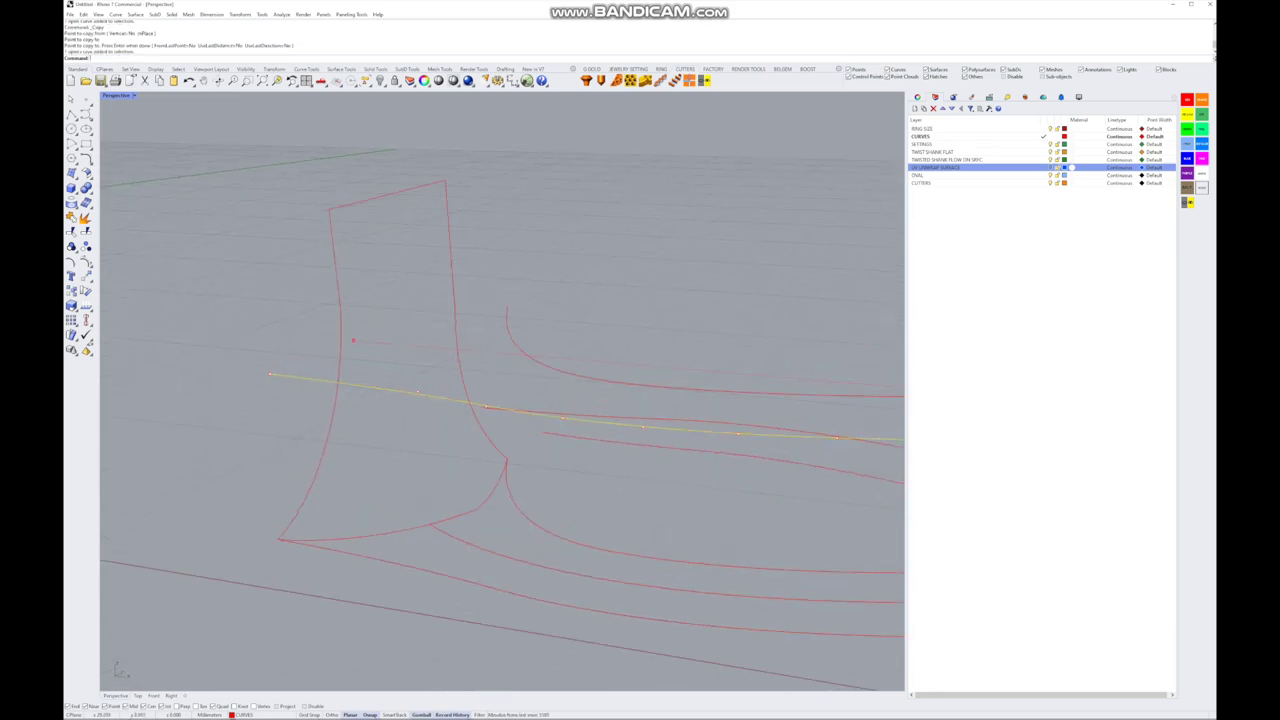
left_click(269, 374)
left_click_drag(269, 374, 329, 209)
left_click(643, 380)
- Move the second upper rail curve's end point onto the end profile's other top corner
right_click_drag(643, 380, 675, 310)
left_click(567, 314)
left_click_drag(567, 314, 467, 180)
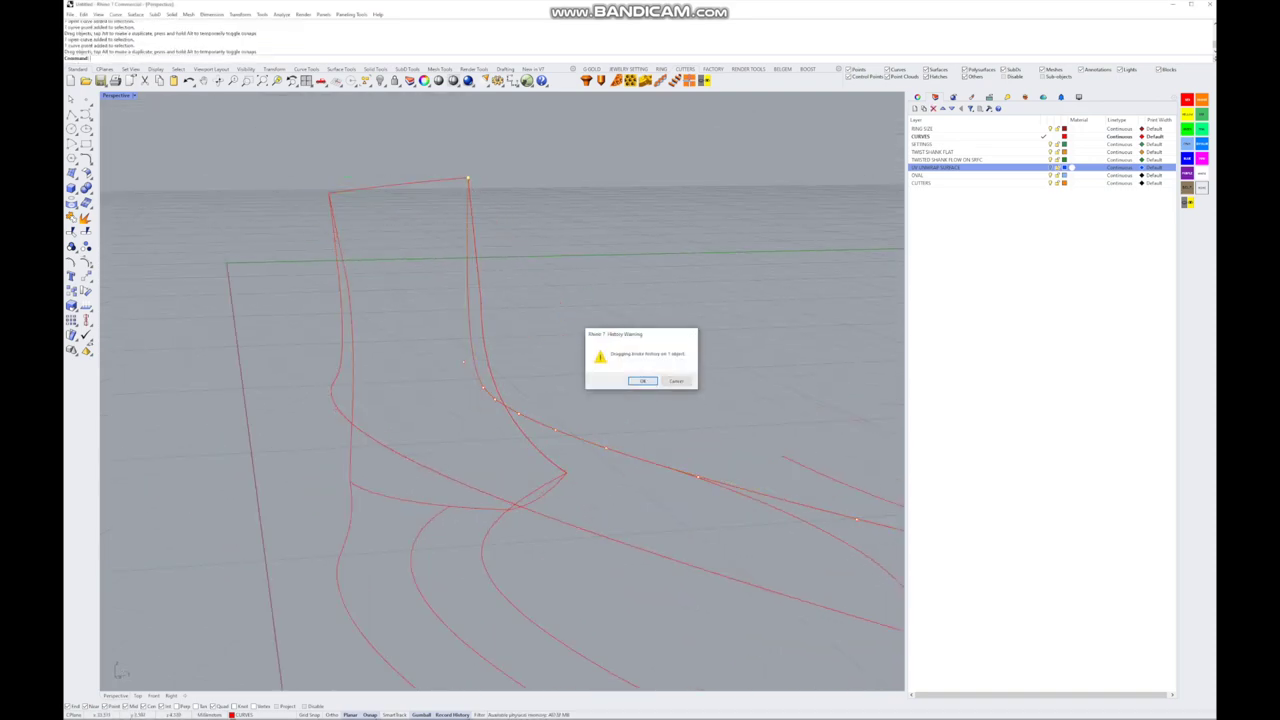
left_click(646, 380)
right_click_drag(646, 380, 380, 310)
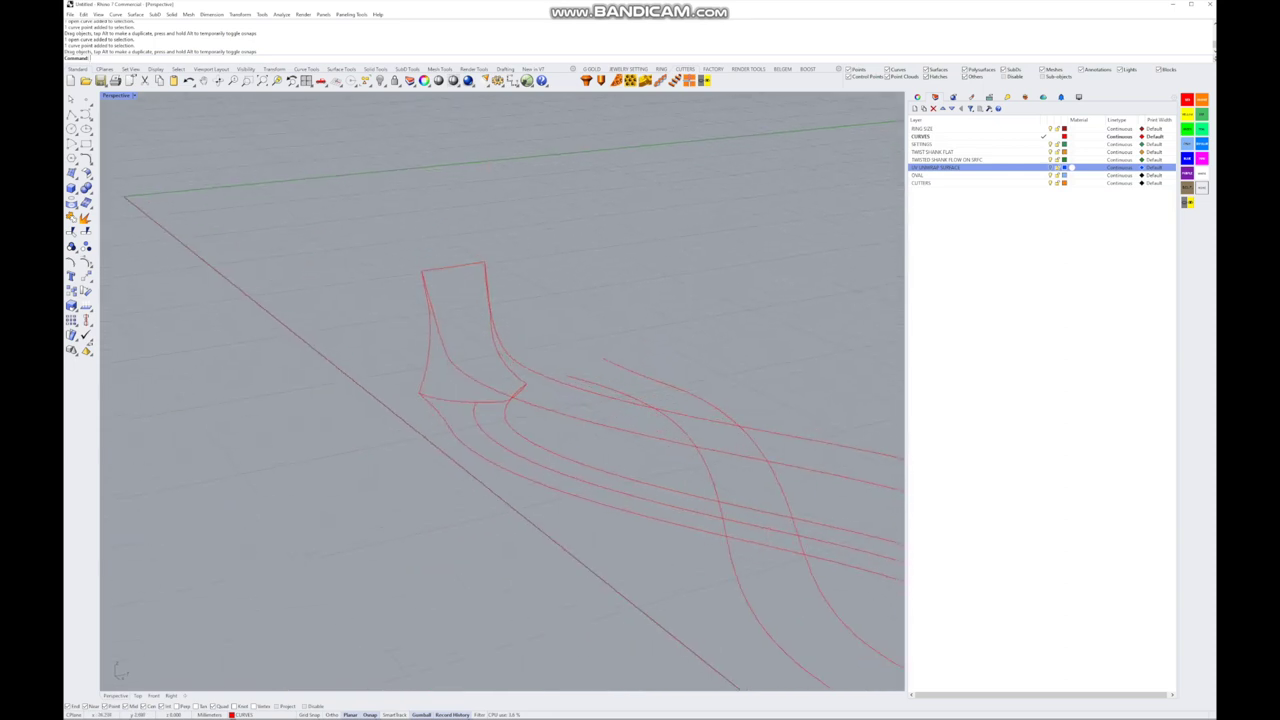
- Display the control points of the two upper rail curves and inspect their shape along the shank
key("ctrl+m")
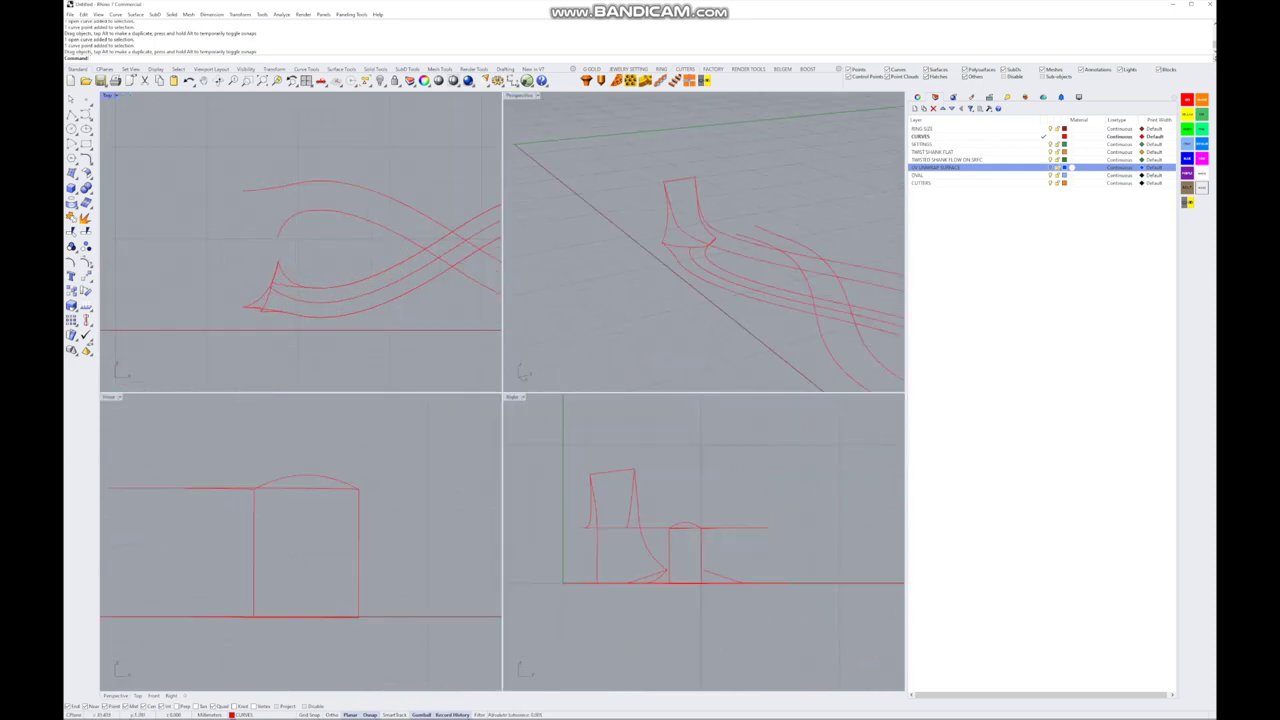
right_click_drag(700, 250, 615, 340)
scroll(650, 256, "up", 2)
left_click(650, 250)
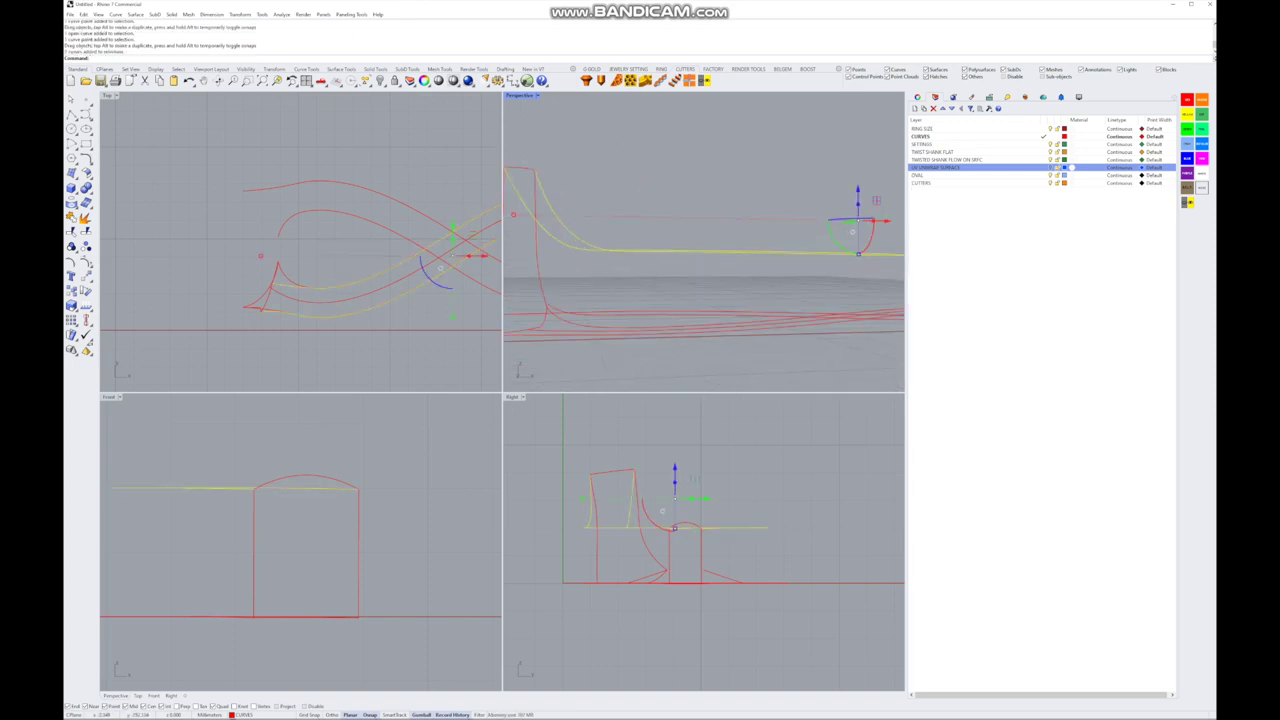
left_click(86, 246)
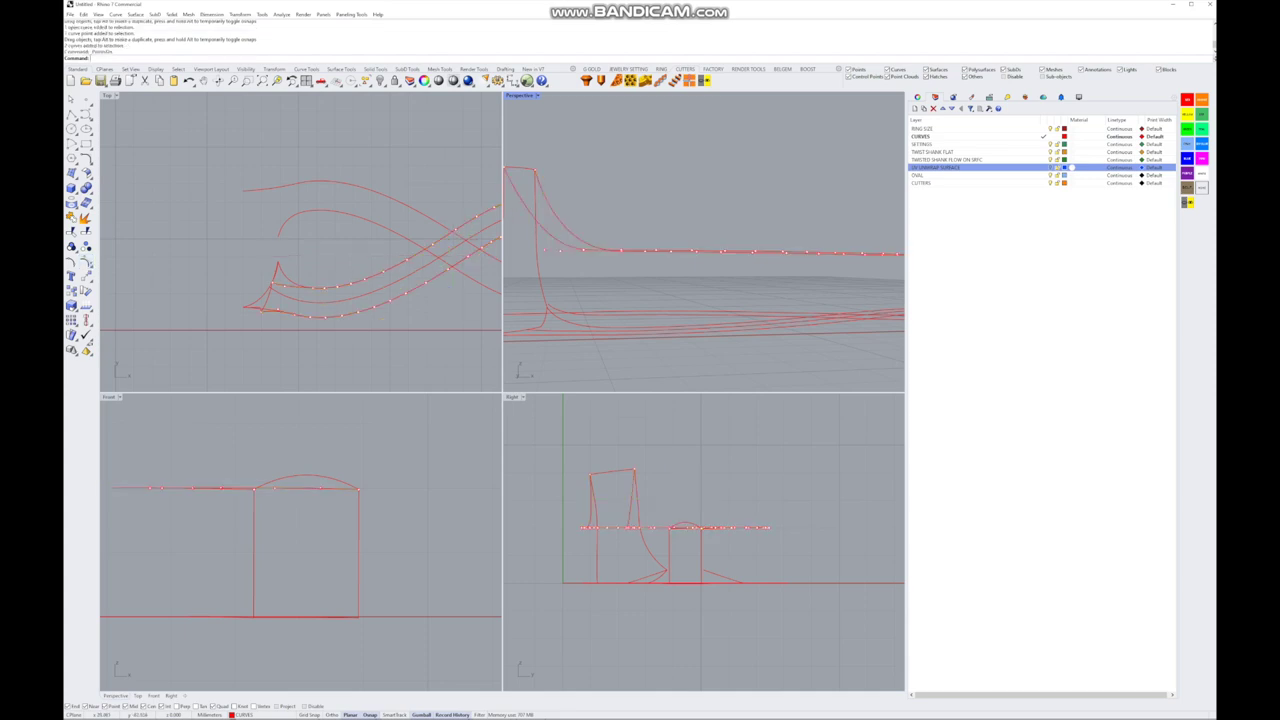
right_click_drag(615, 340, 720, 300)
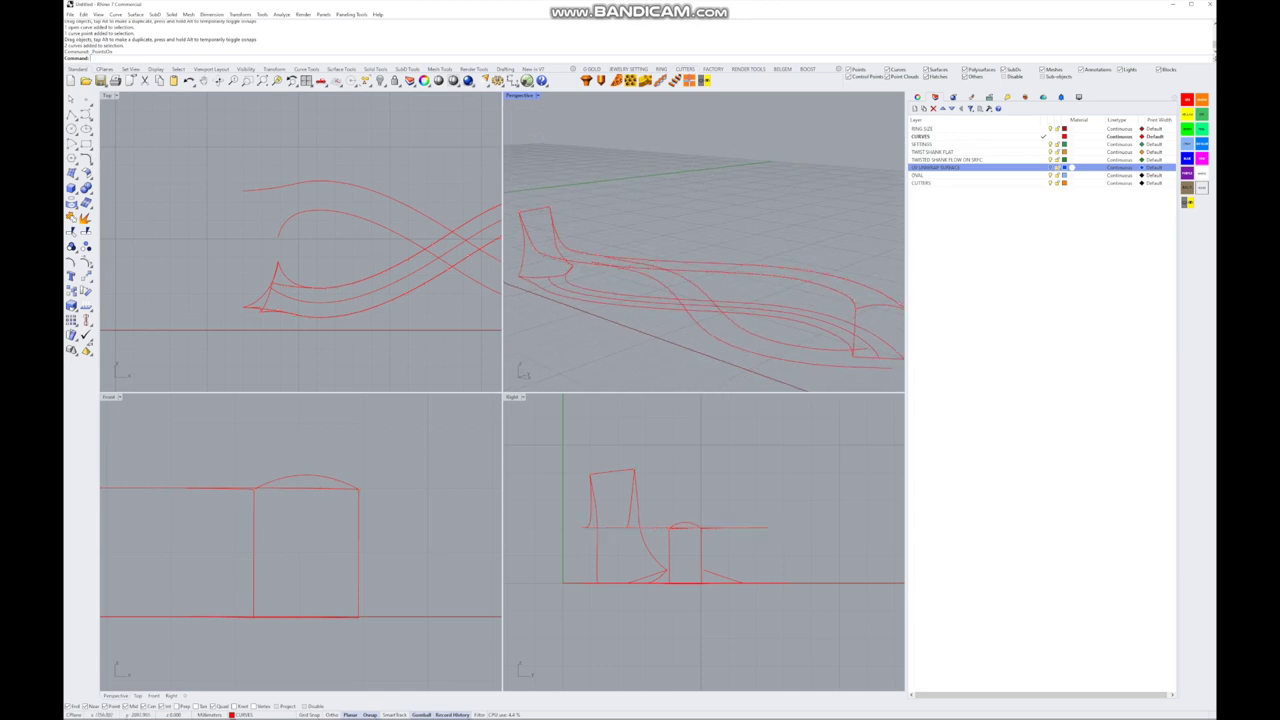
- Create one side wall of the shank with Sweep 2 Rails, using its upper and lower rail curves and the side lines of both end profiles
key("ctrl+m")
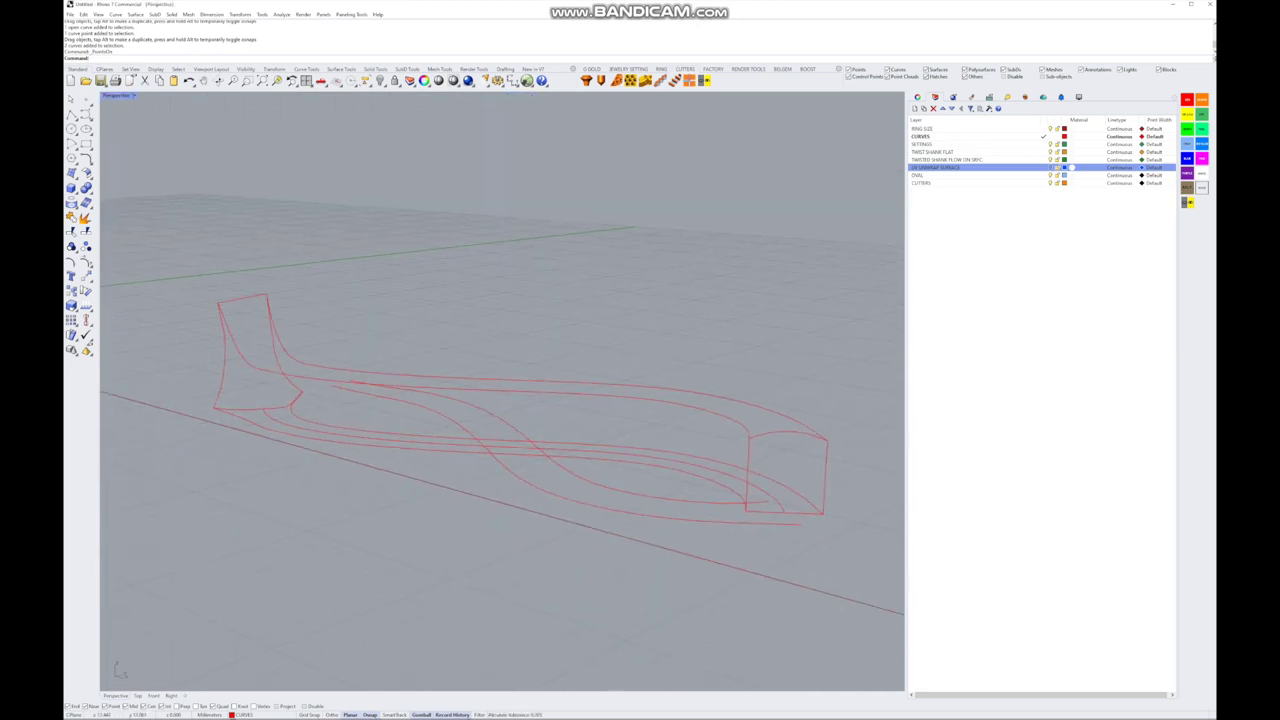
left_click(72, 173)
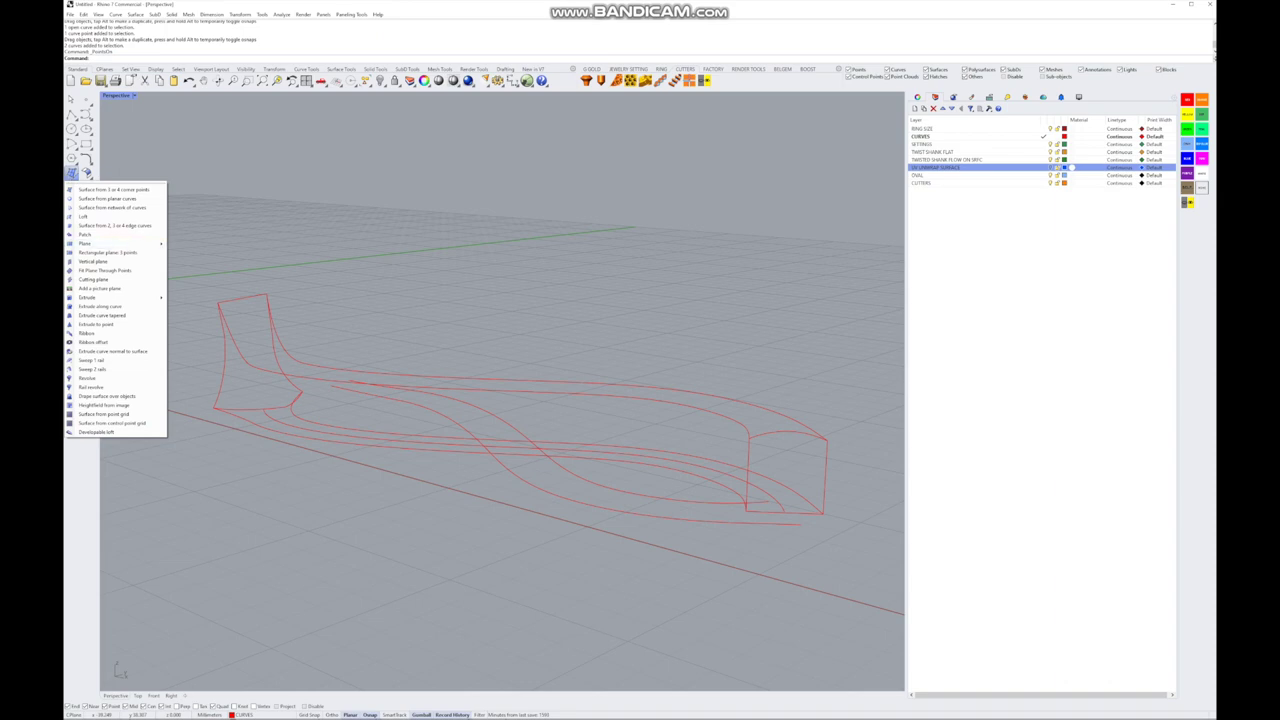
left_click(92, 369)
right_click_drag(500, 560, 520, 590)
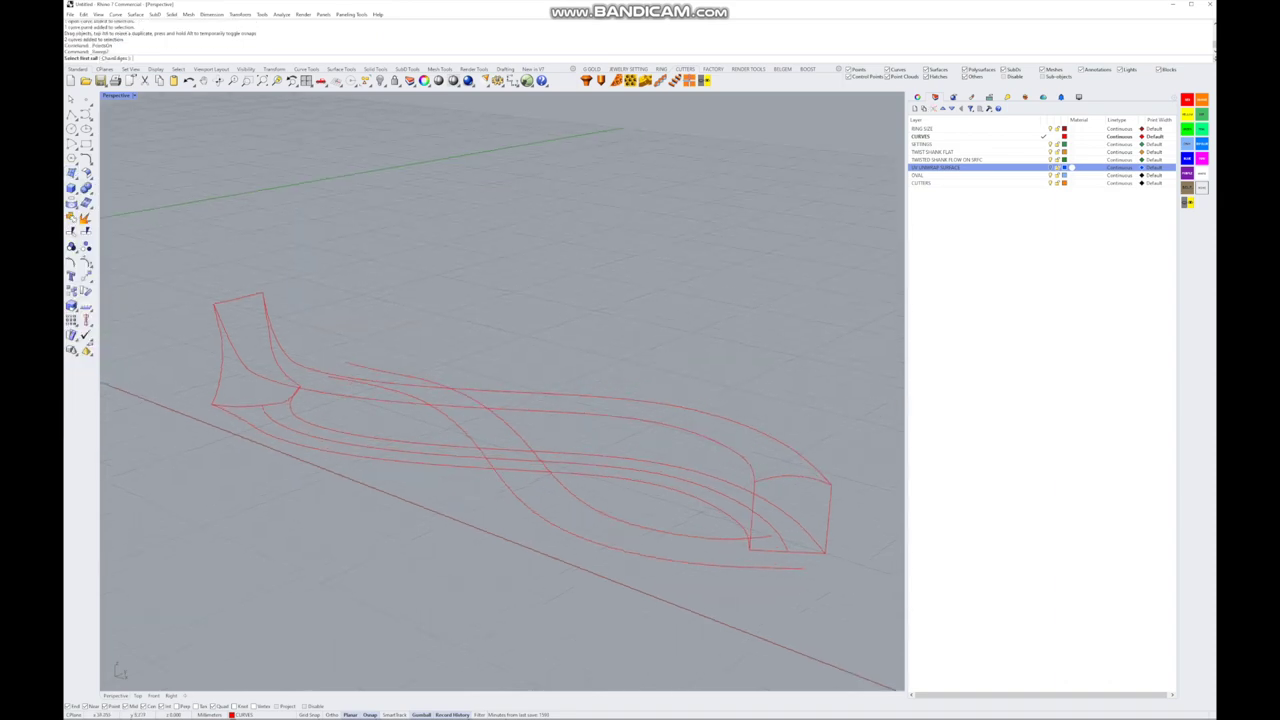
left_click(603, 475)
left_click(520, 404)
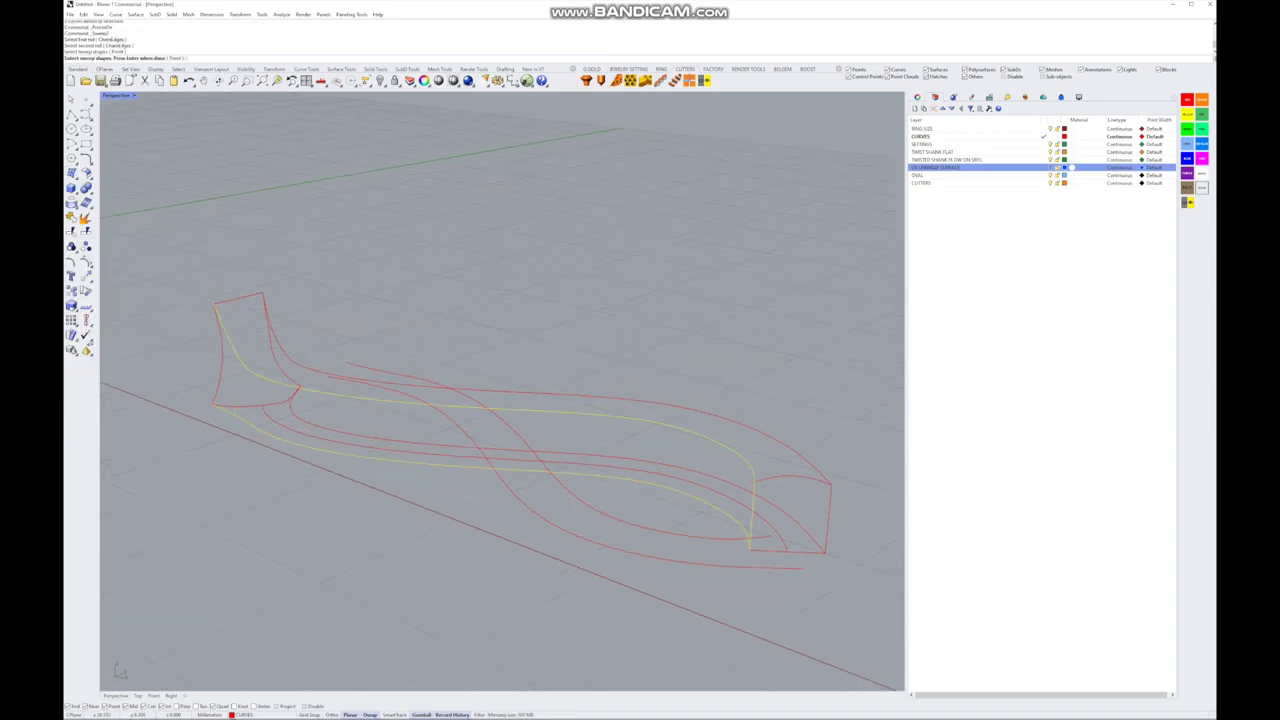
left_click(216, 350)
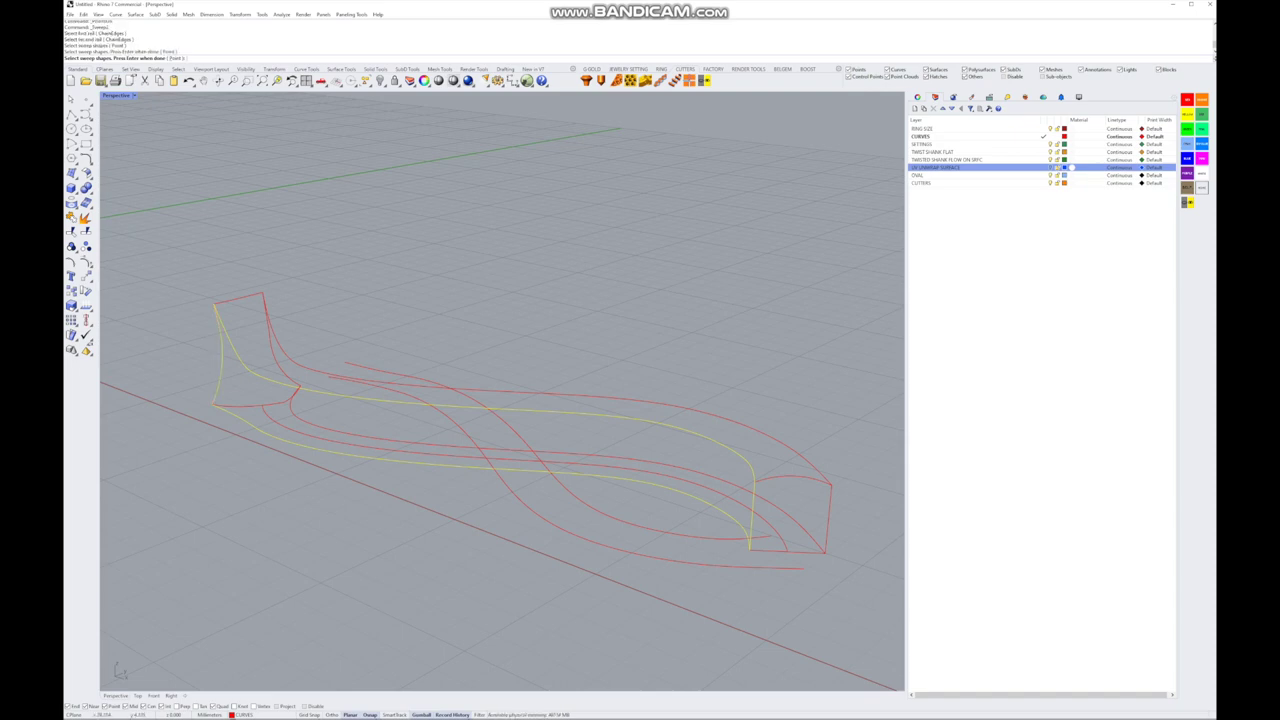
key("Return")
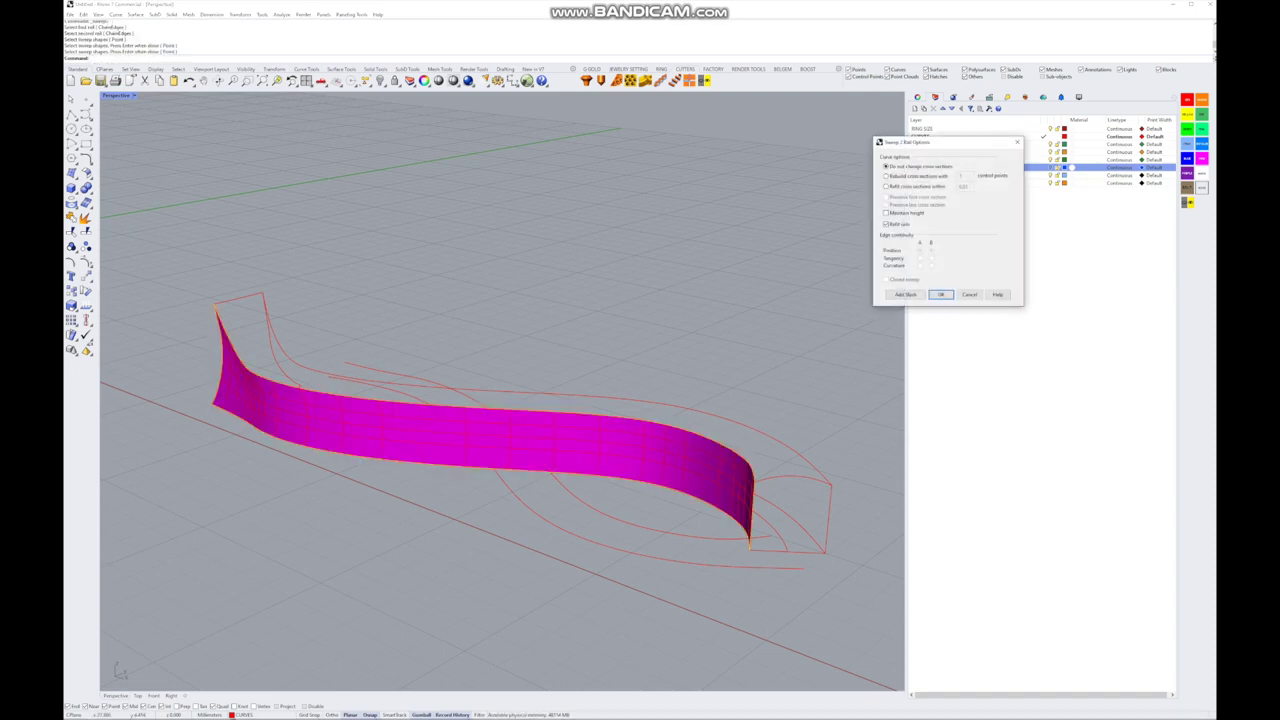
key("Return")
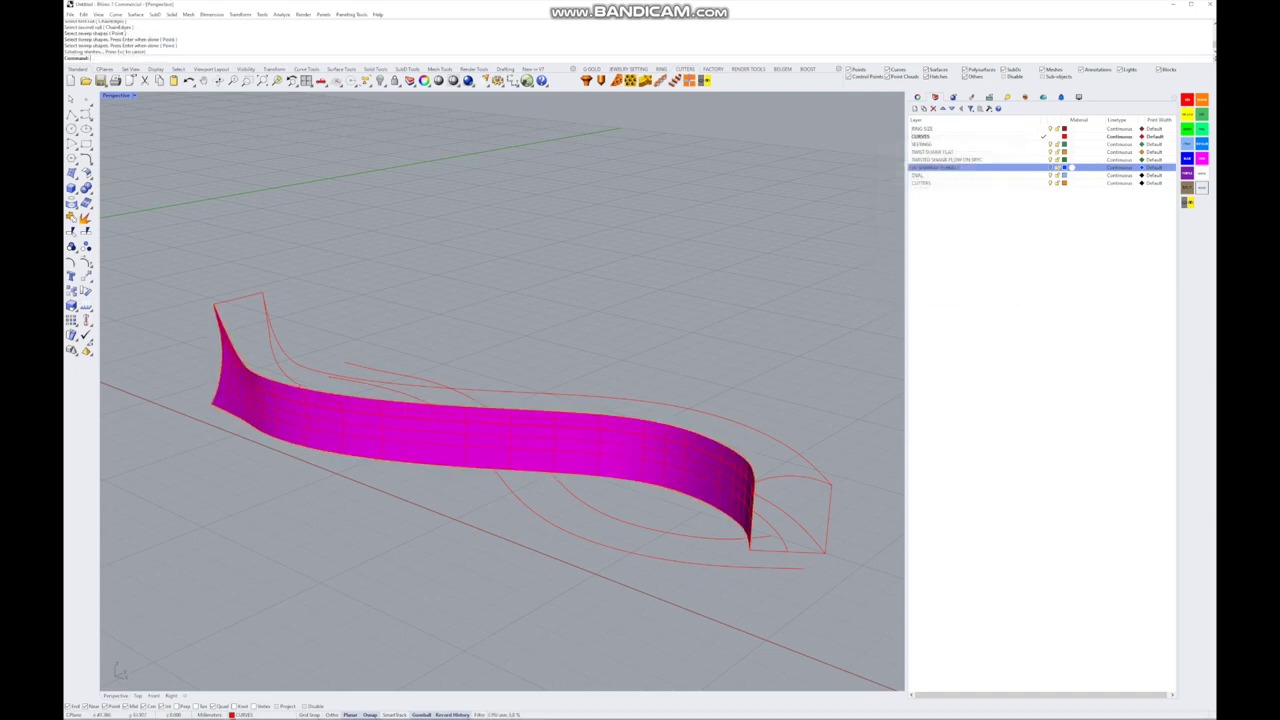
- Sweep the opposite side wall of the shank along its upper and lower rails with both end profile sides as cross sections
right_click_drag(500, 400, 620, 380)
key("Return")
left_click(405, 300)
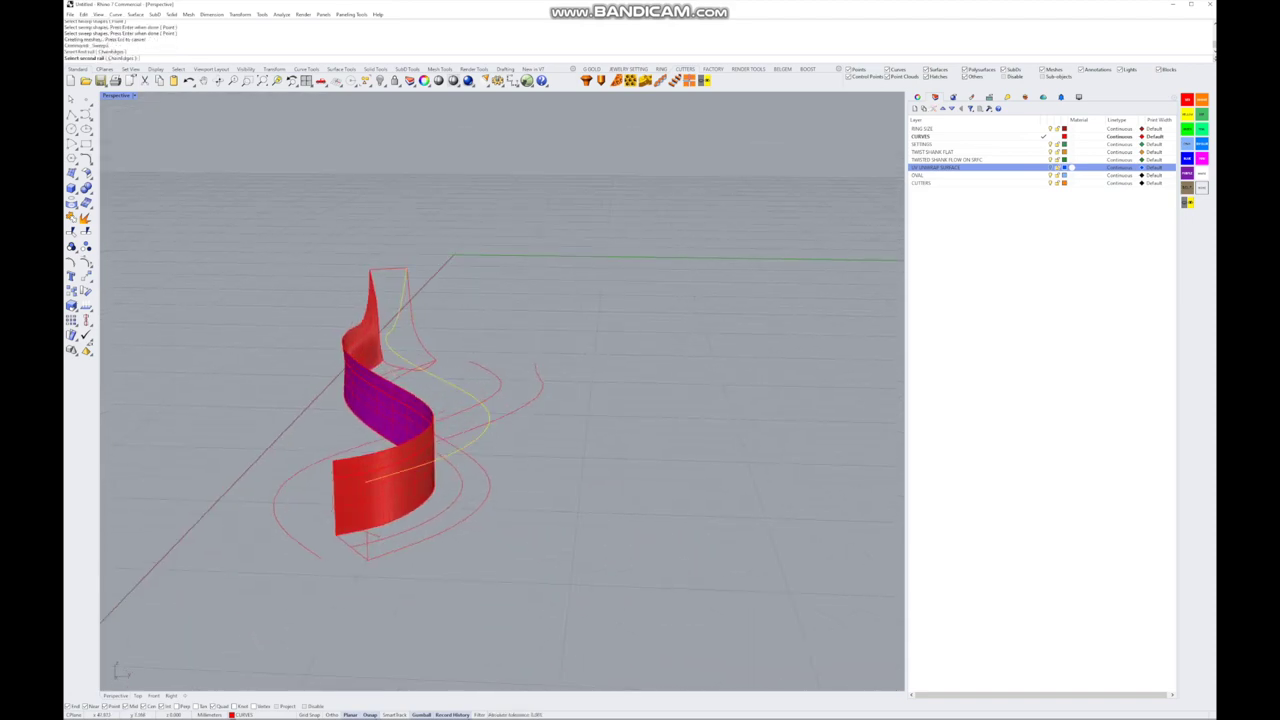
left_click(472, 520)
left_click(367, 520)
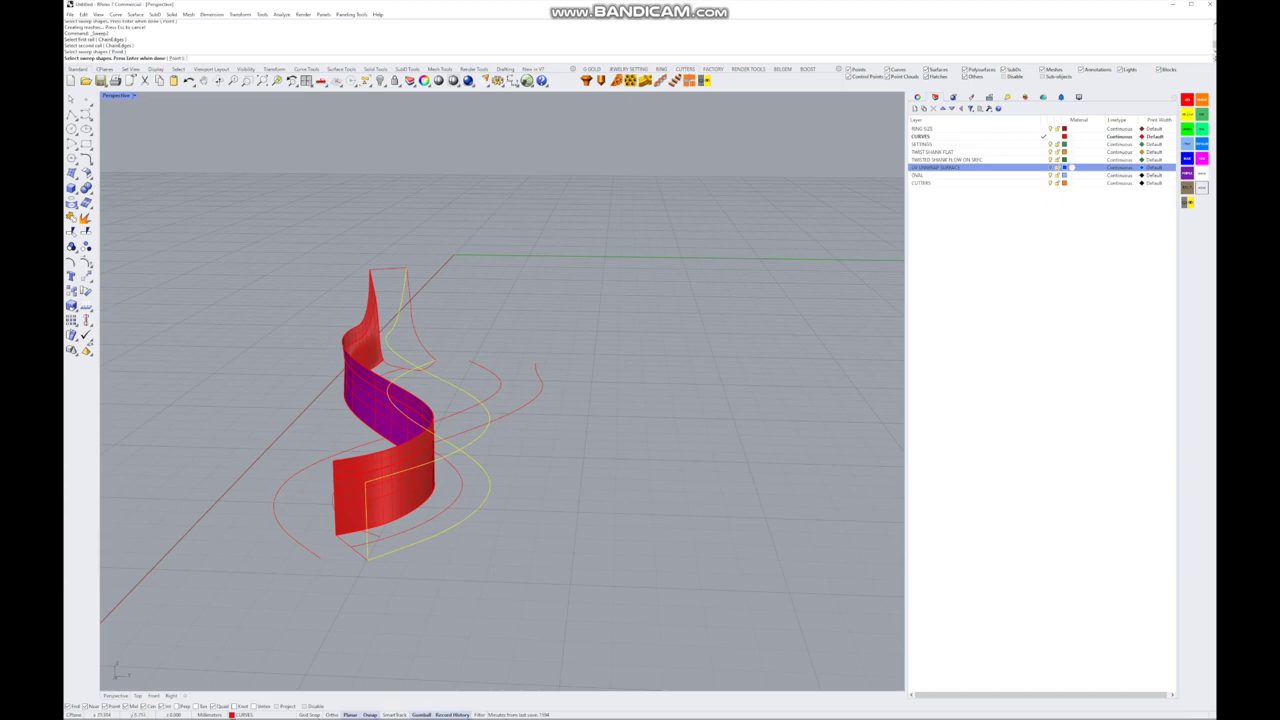
left_click(420, 330)
key("Return")
key("Return")
right_click_drag(500, 400, 620, 400)
scroll(450, 370, "up", 3)
key("Return")
left_click(533, 431)
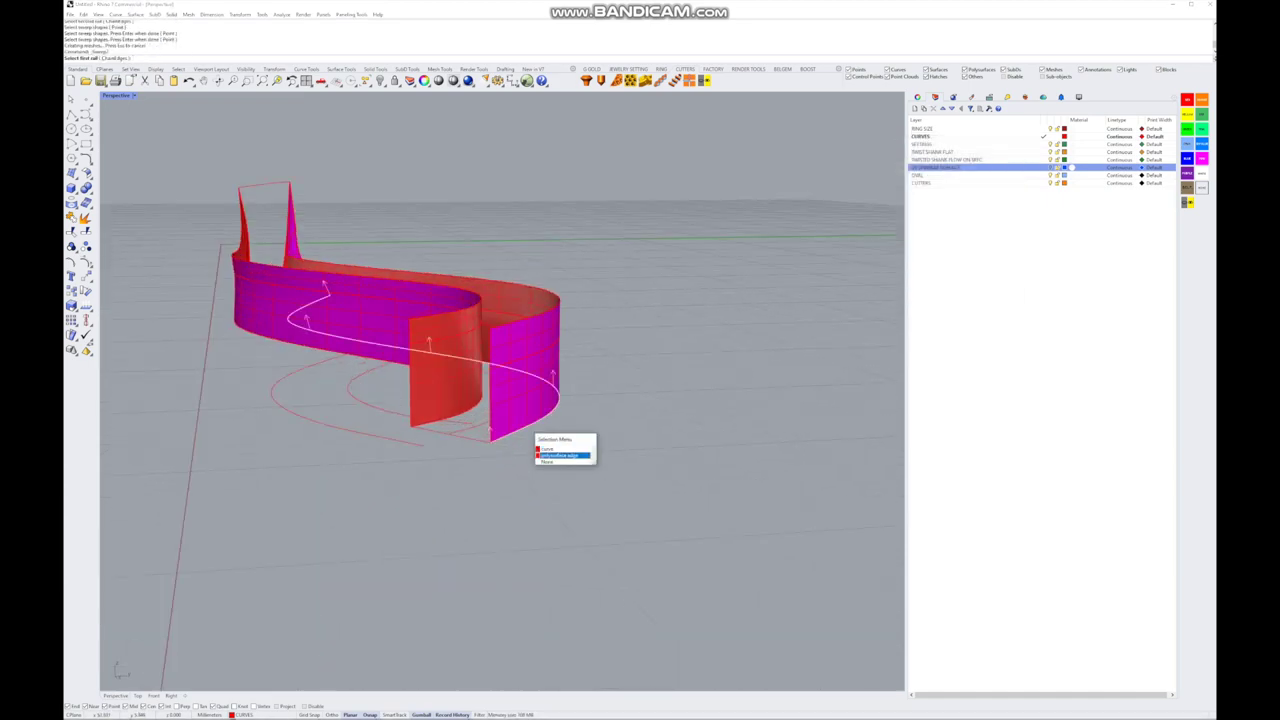
left_click(560, 449)
key("Escape")
- Try to sweep the underside of the shank between the lower edges of the two side walls
key("Return")
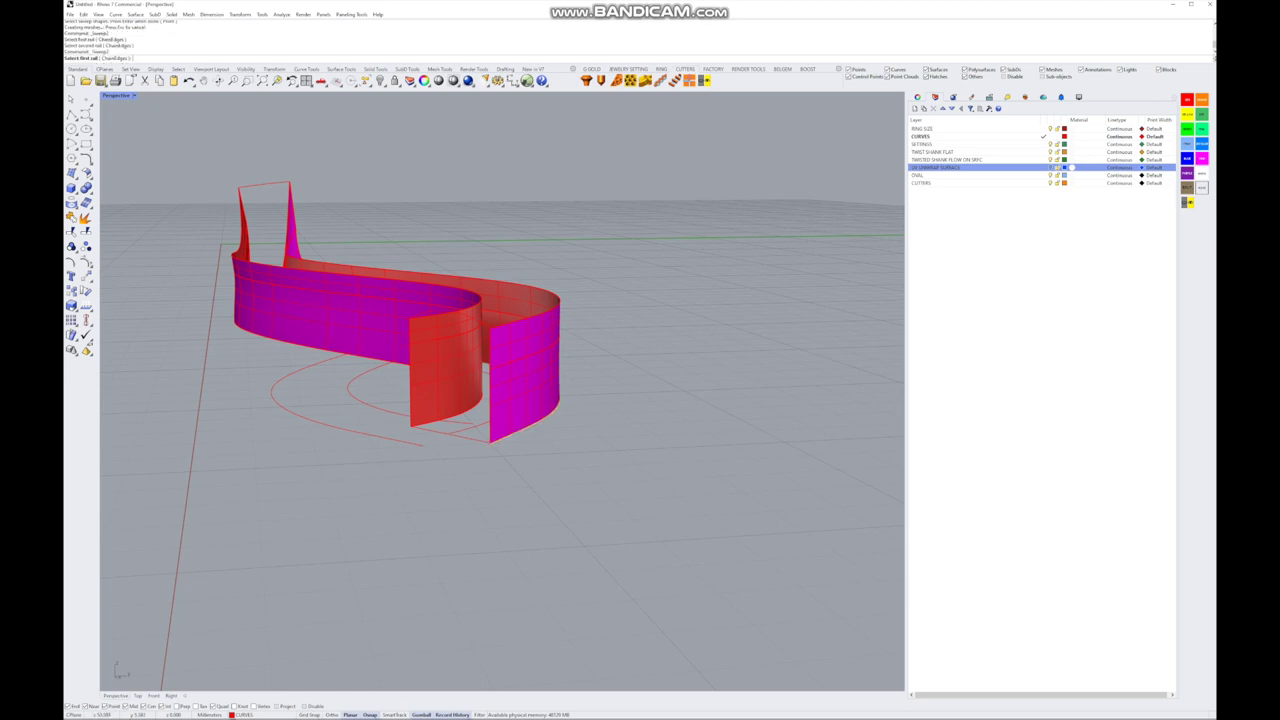
left_click(534, 438)
left_click(560, 452)
left_click(478, 420)
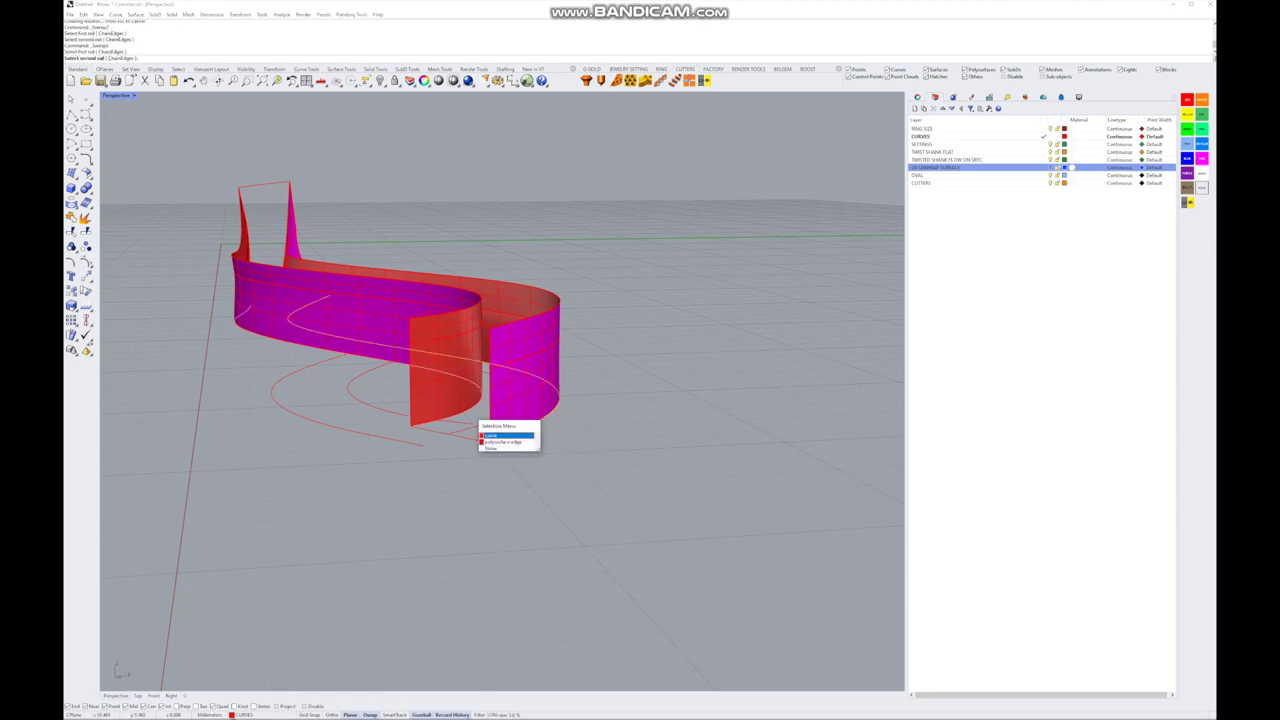
left_click(500, 435)
right_click_drag(500, 400, 660, 400)
key("Return")
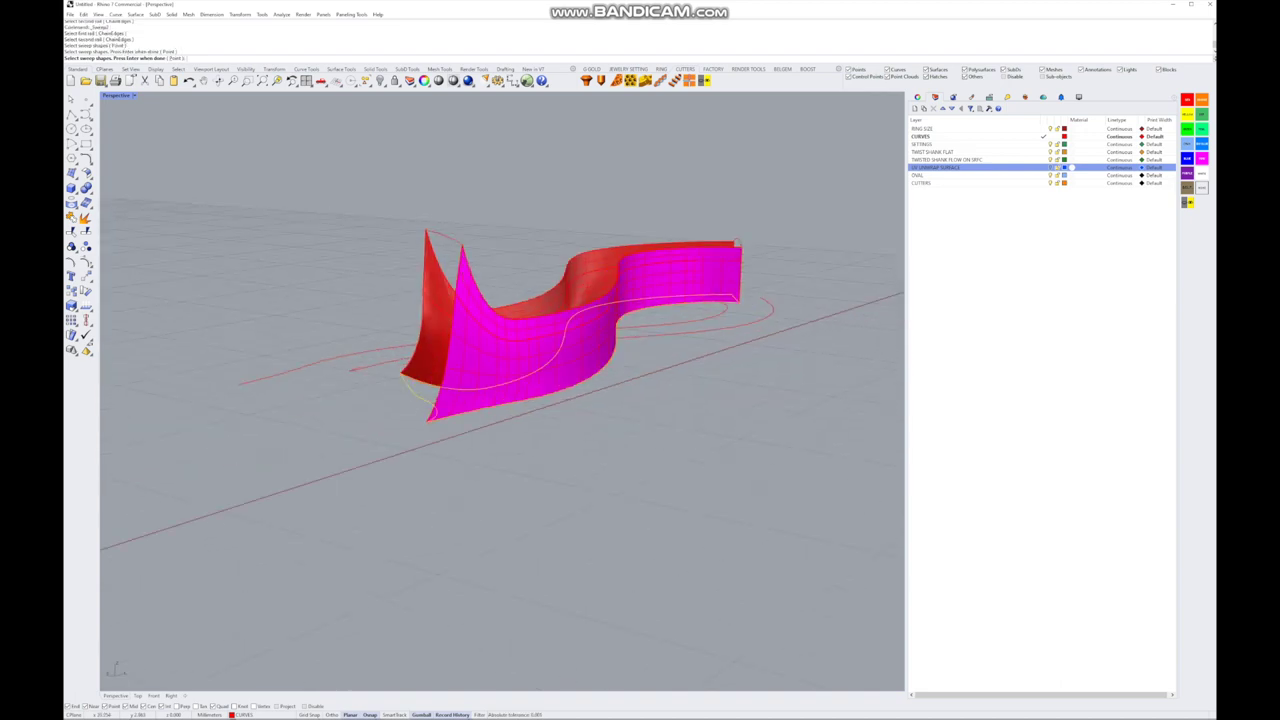
right_click_drag(432, 368, 380, 376)
scroll(500, 330, "up", 5)
key("Return")
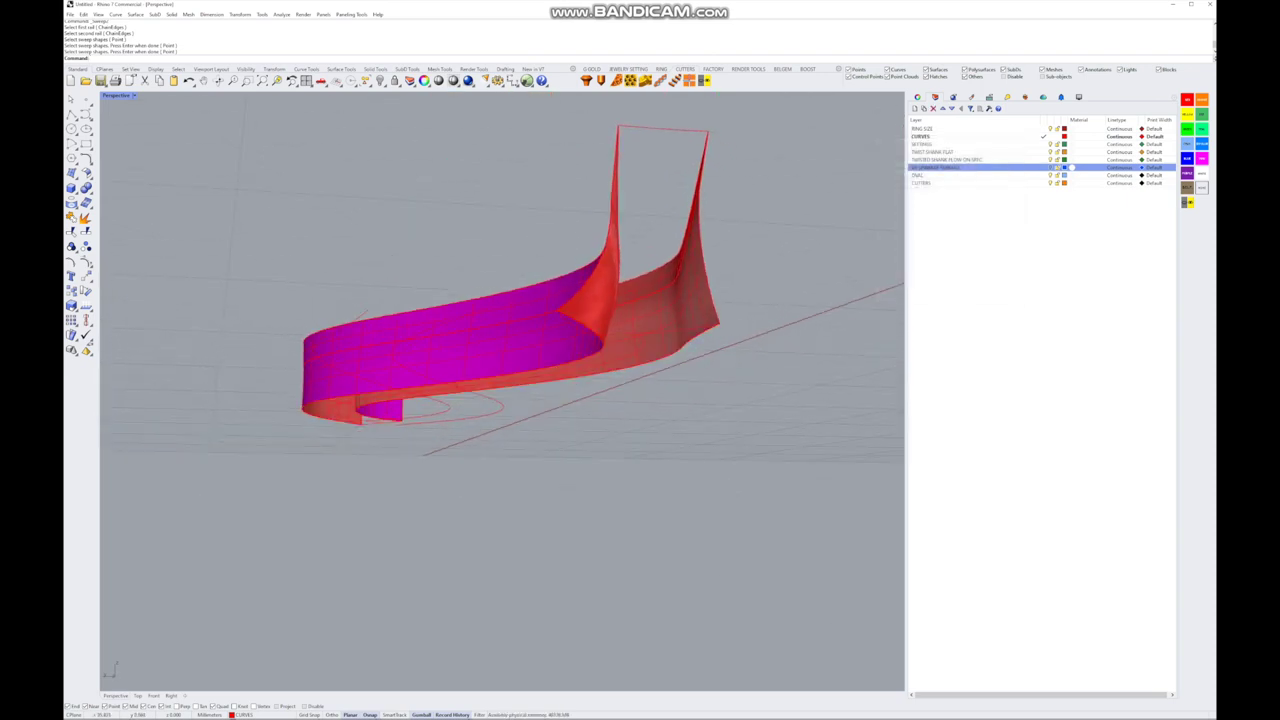
- Sweep the shank's bottom surface along the two lower rails, using the bottom curves of the end profiles as cross sections
key("Return")
left_click(614, 356)
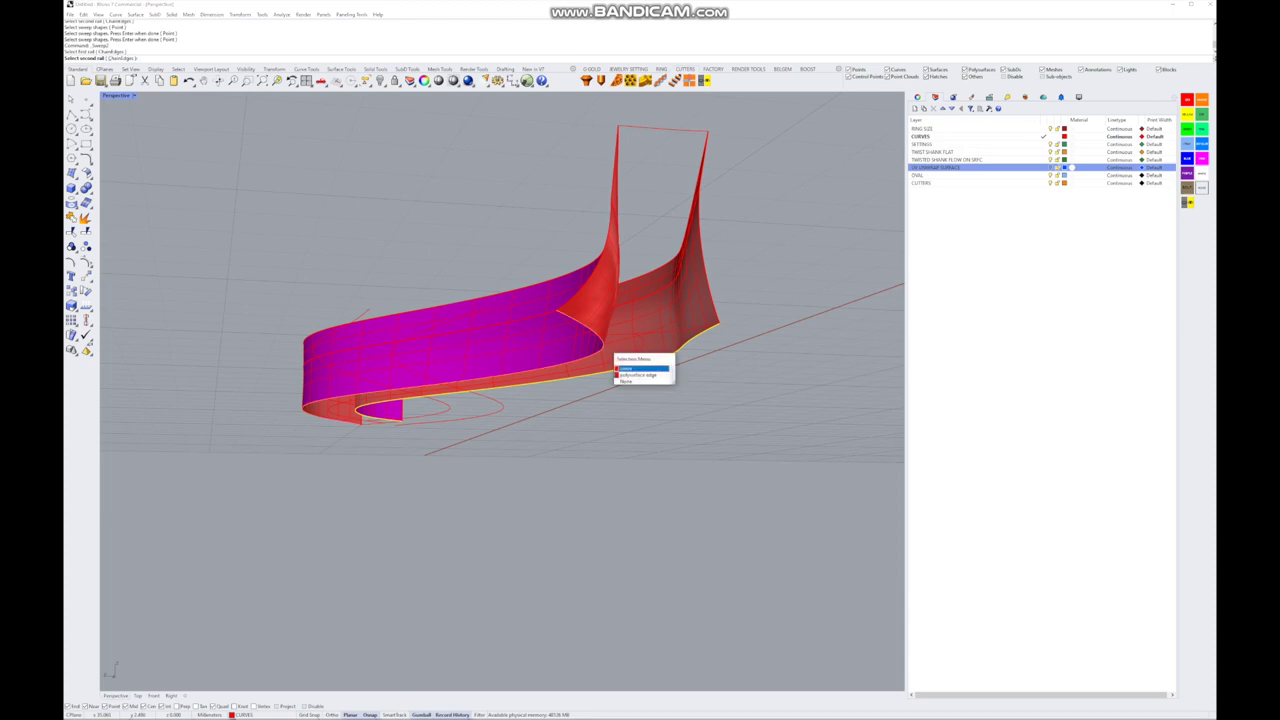
left_click(641, 368)
mouse_move(641, 368)
right_mouse_down()
mouse_move(641, 335)
mouse_move(480, 340)
mouse_move(620, 362)
right_mouse_up()
key("Return")
scroll(520, 342, "down", 5)
scroll(480, 340, "up", 5)
key("Return")
key("Return")
left_click(620, 362)
left_click(645, 380)
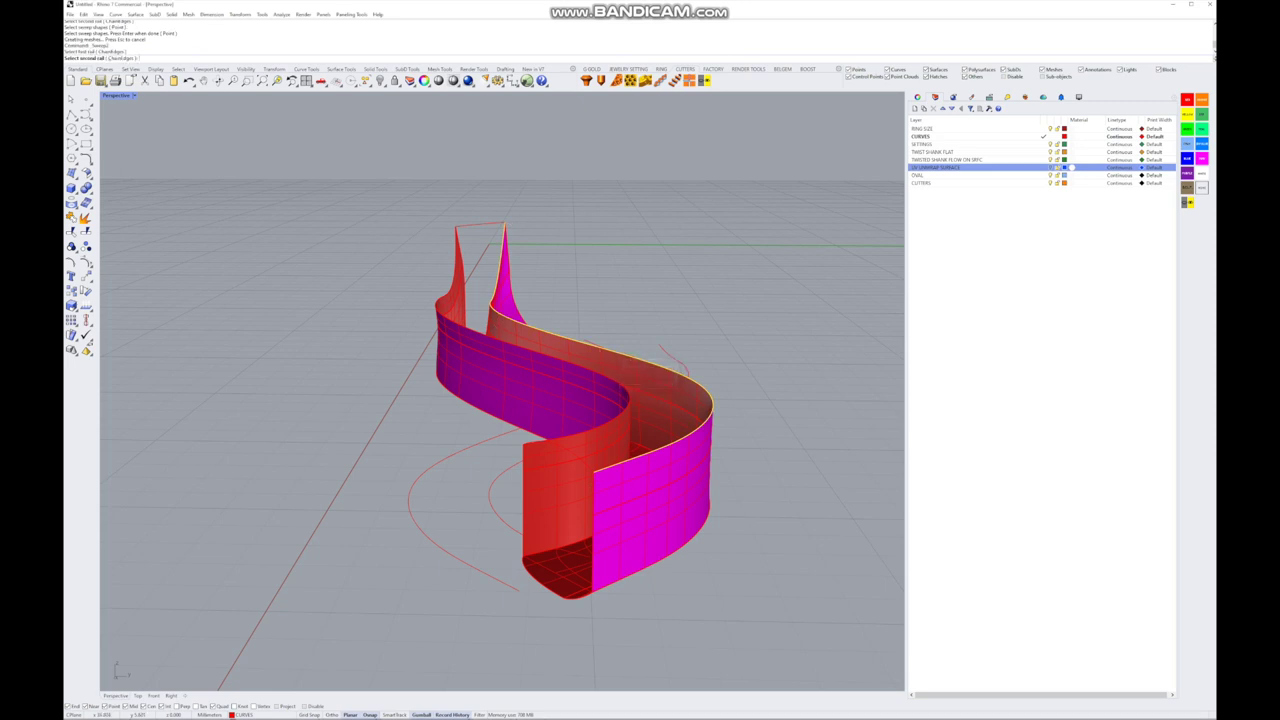
left_click(614, 382)
left_click(645, 395)
left_click(480, 224)
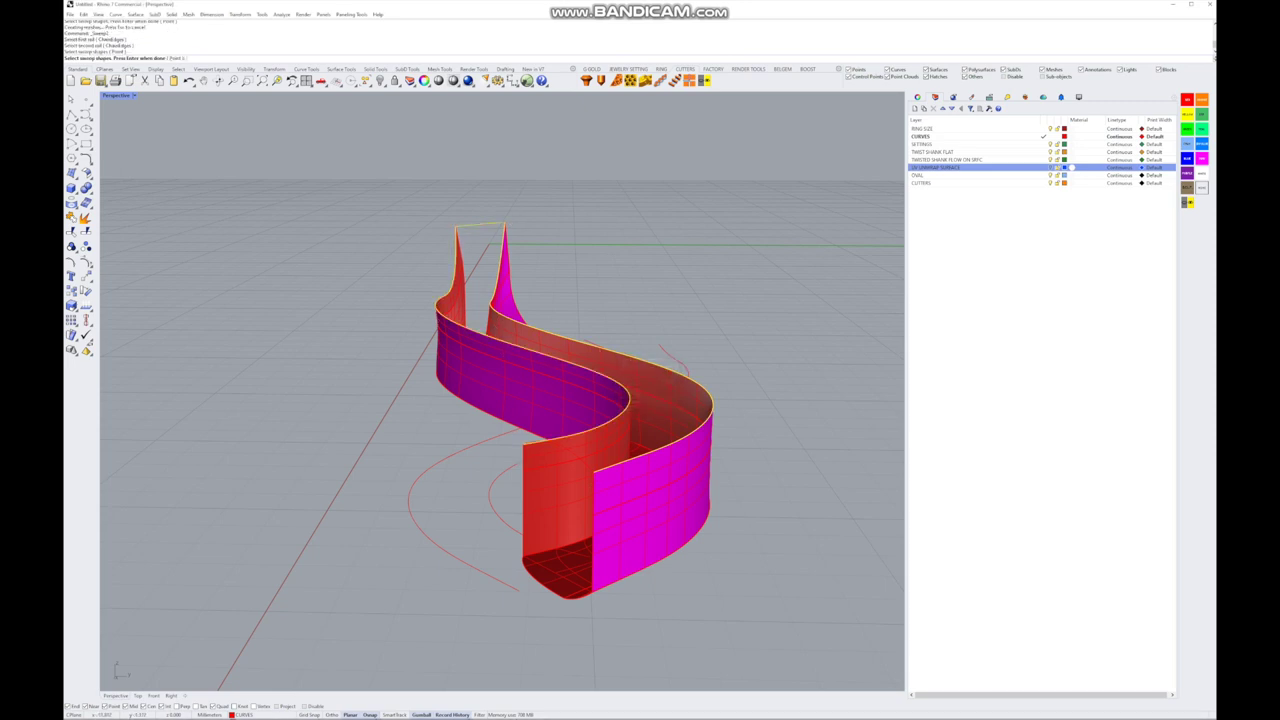
key("Return")
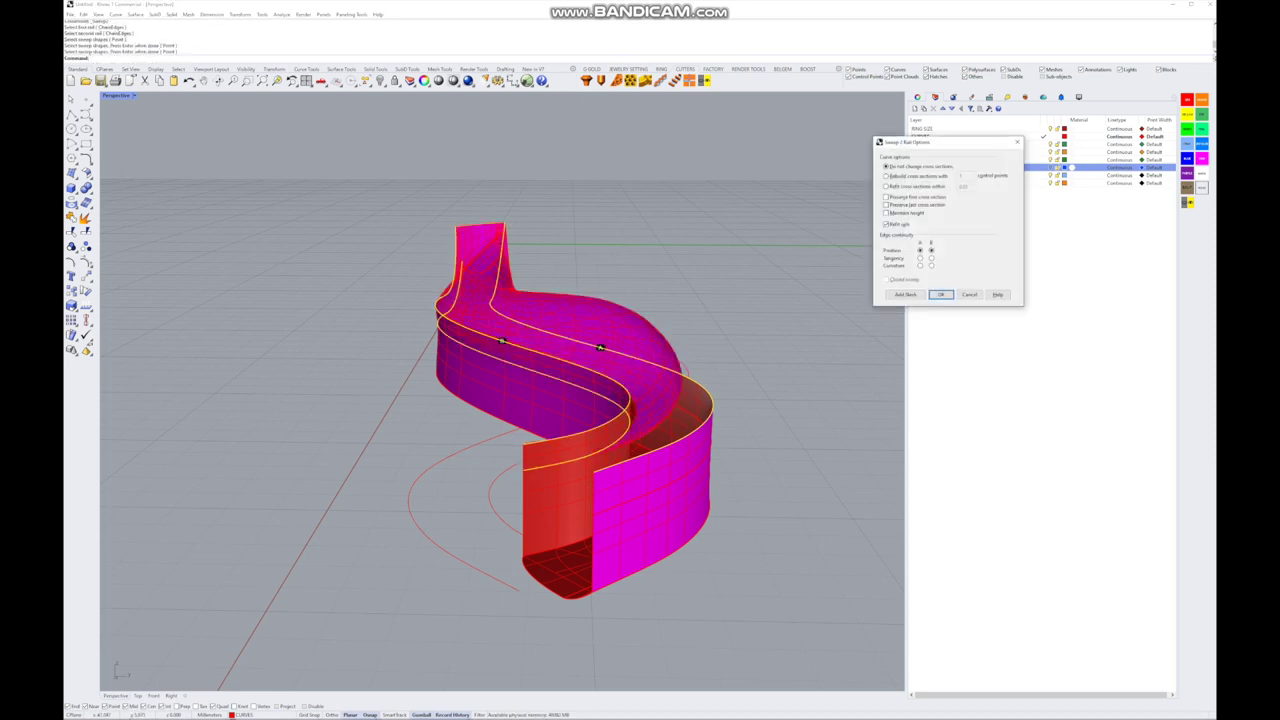
key("Escape")
- Sweep the top surface of the shank along the upper rails of both side walls, with the raised end profile's top line as cross section
key("Return")
left_click(492, 338)
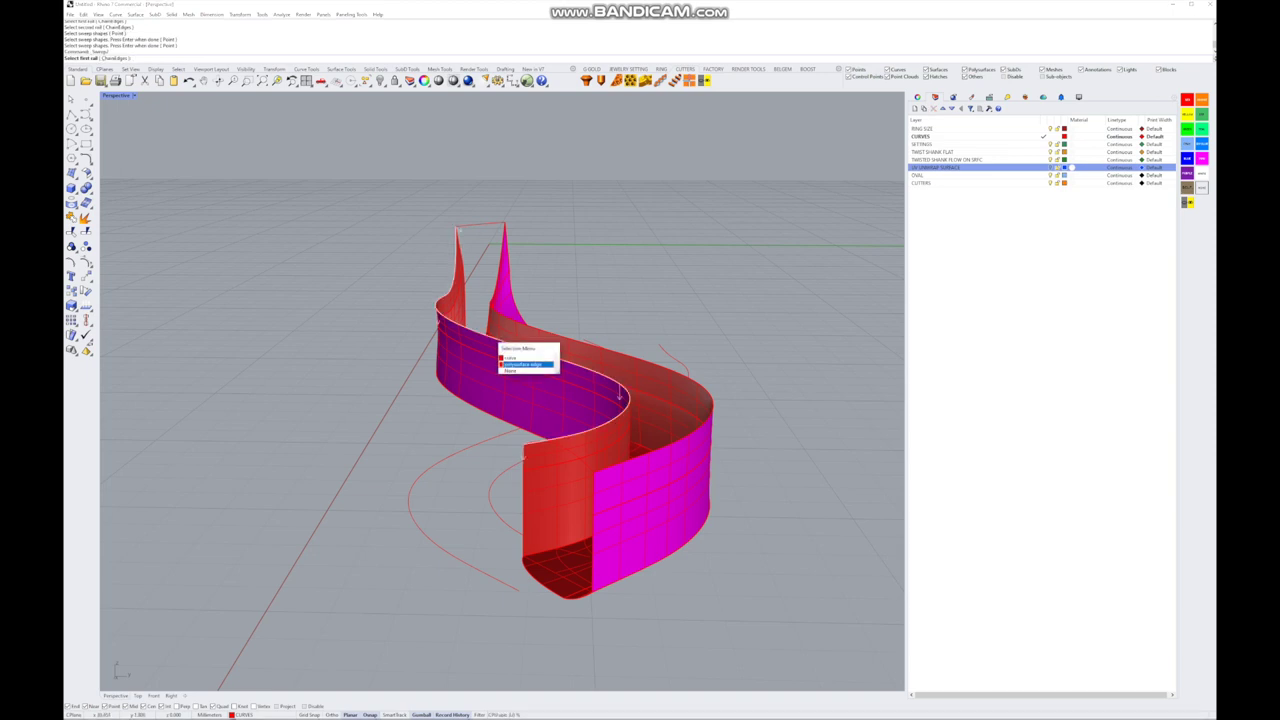
left_click(510, 352)
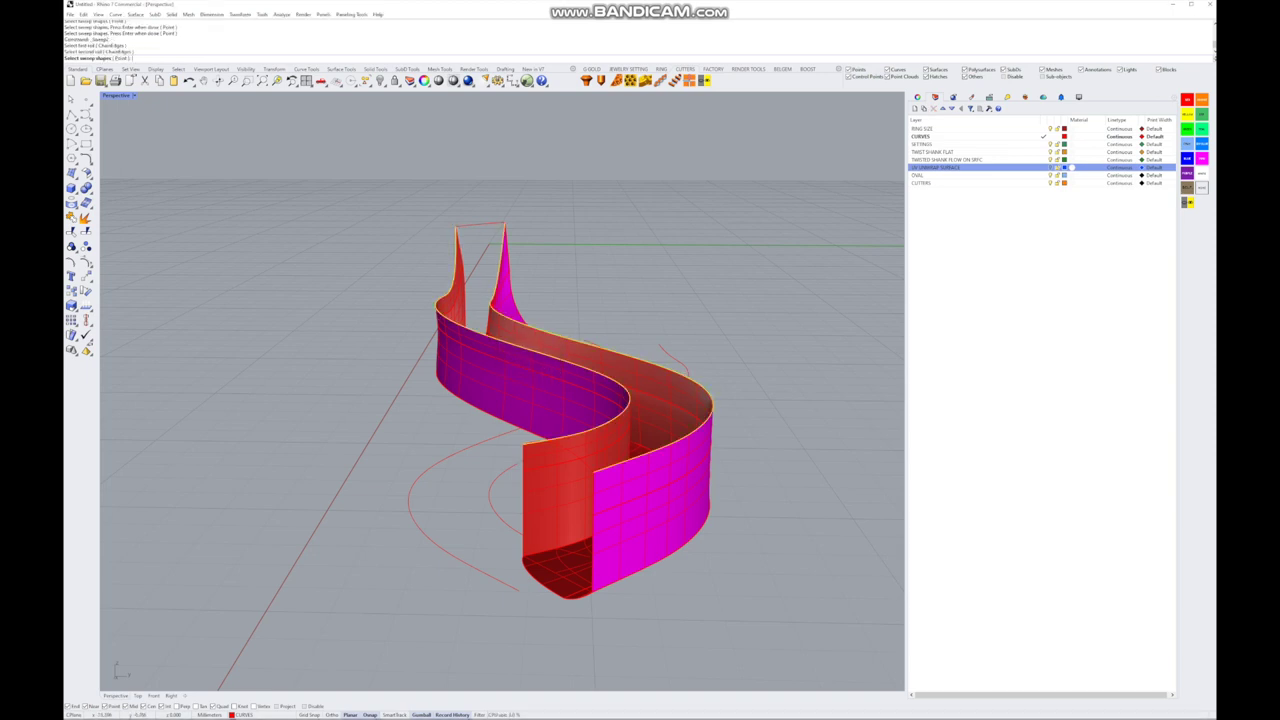
left_click(480, 225)
key("Return")
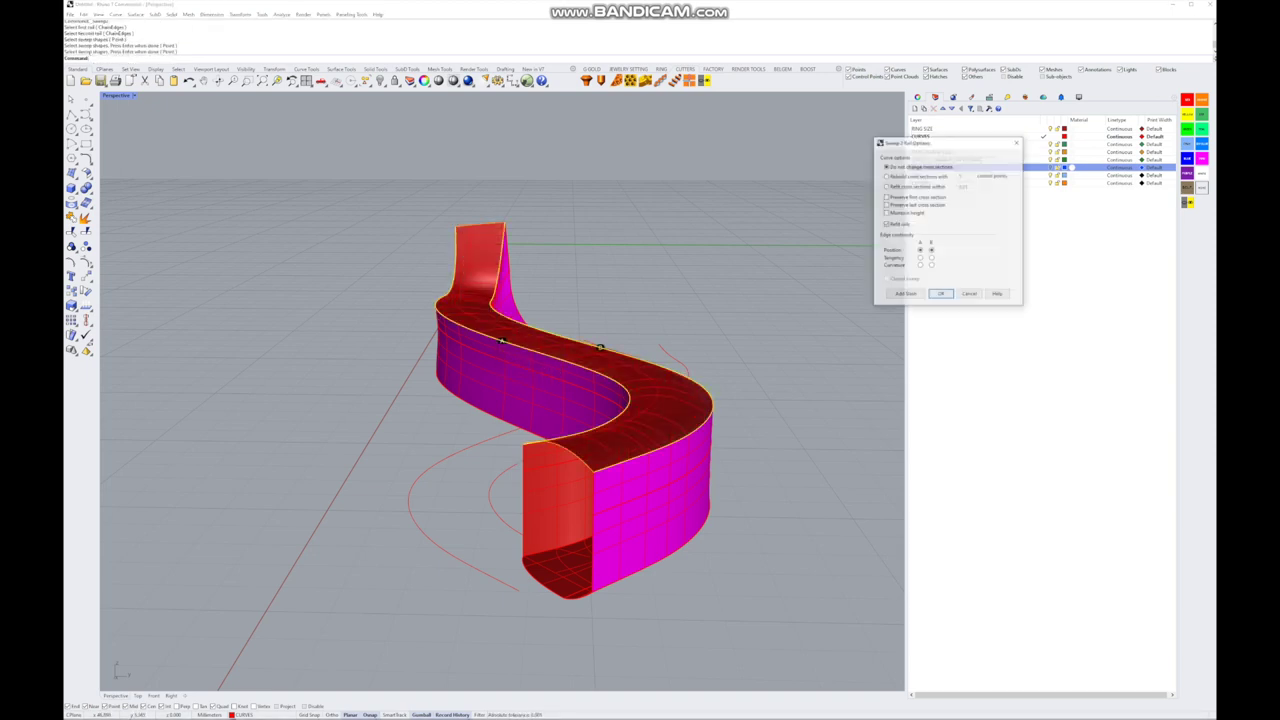
scroll(565, 380, "down", 5)
key("Return")
- Join the two side walls, the bottom and the top surface of the shank into one polysurface
right_click_drag(560, 420, 510, 420)
left_click(660, 515)
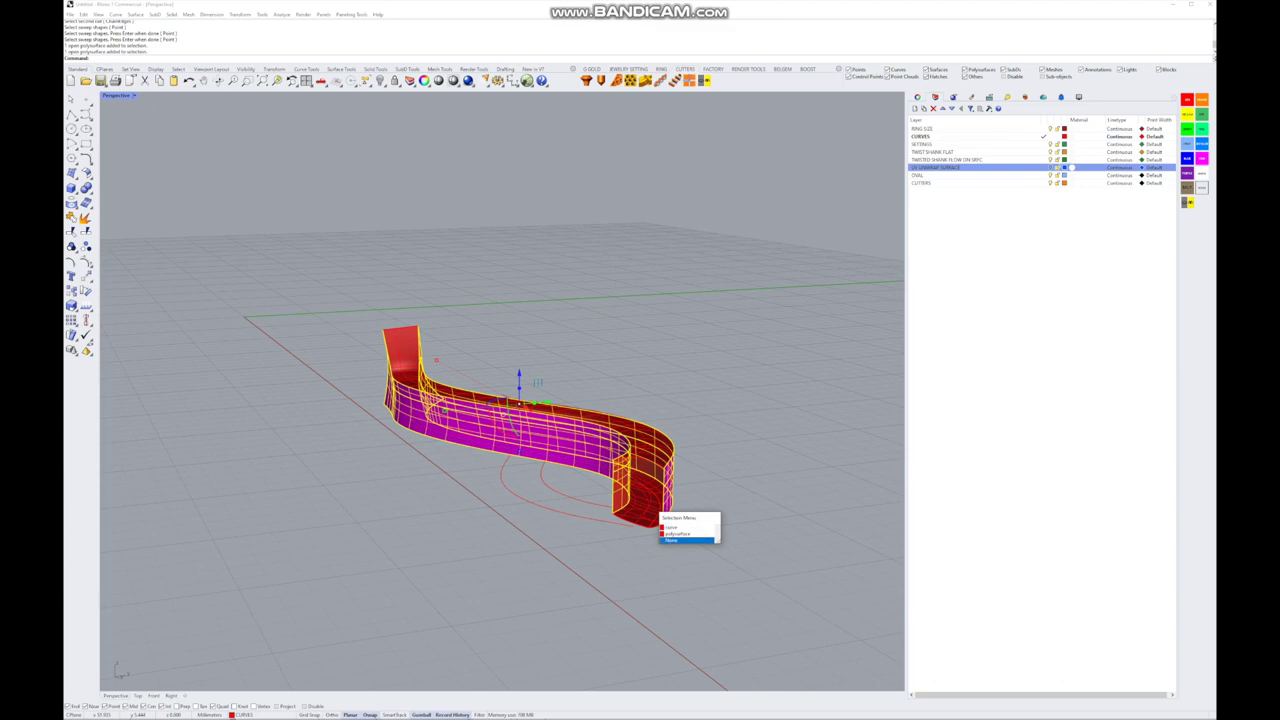
left_click(680, 522)
left_click(400, 350)
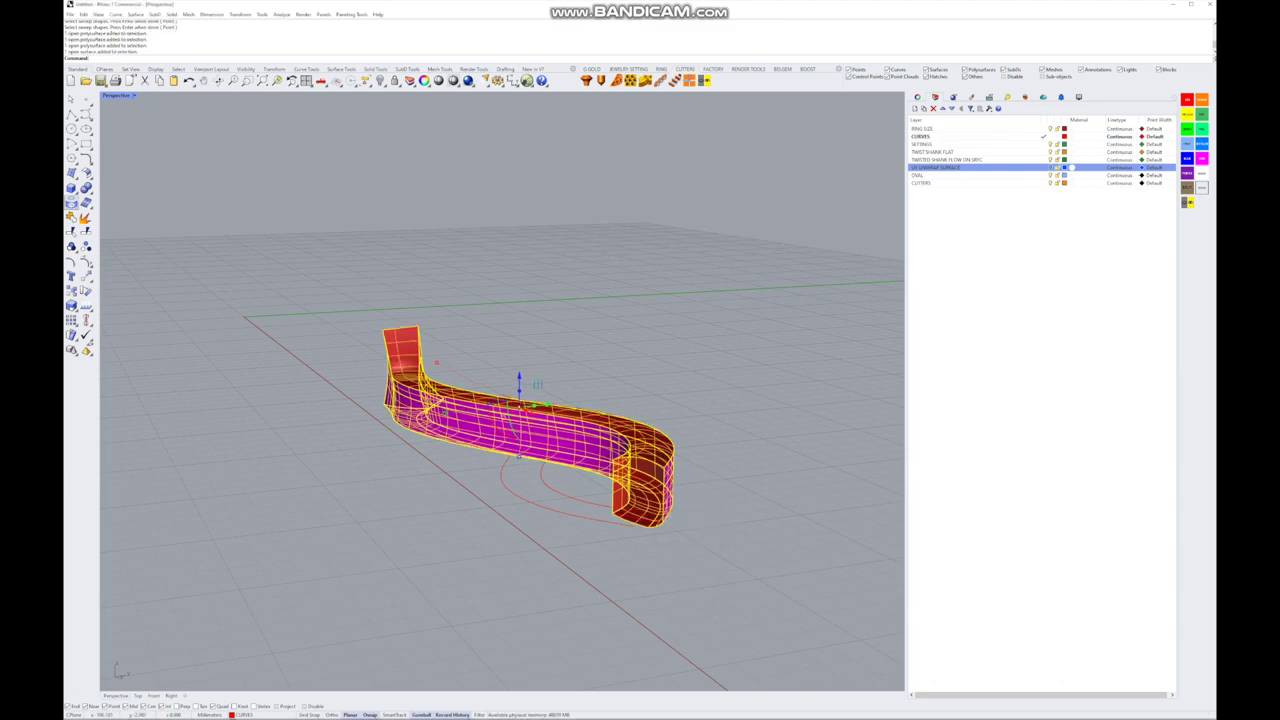
left_click(71, 202)
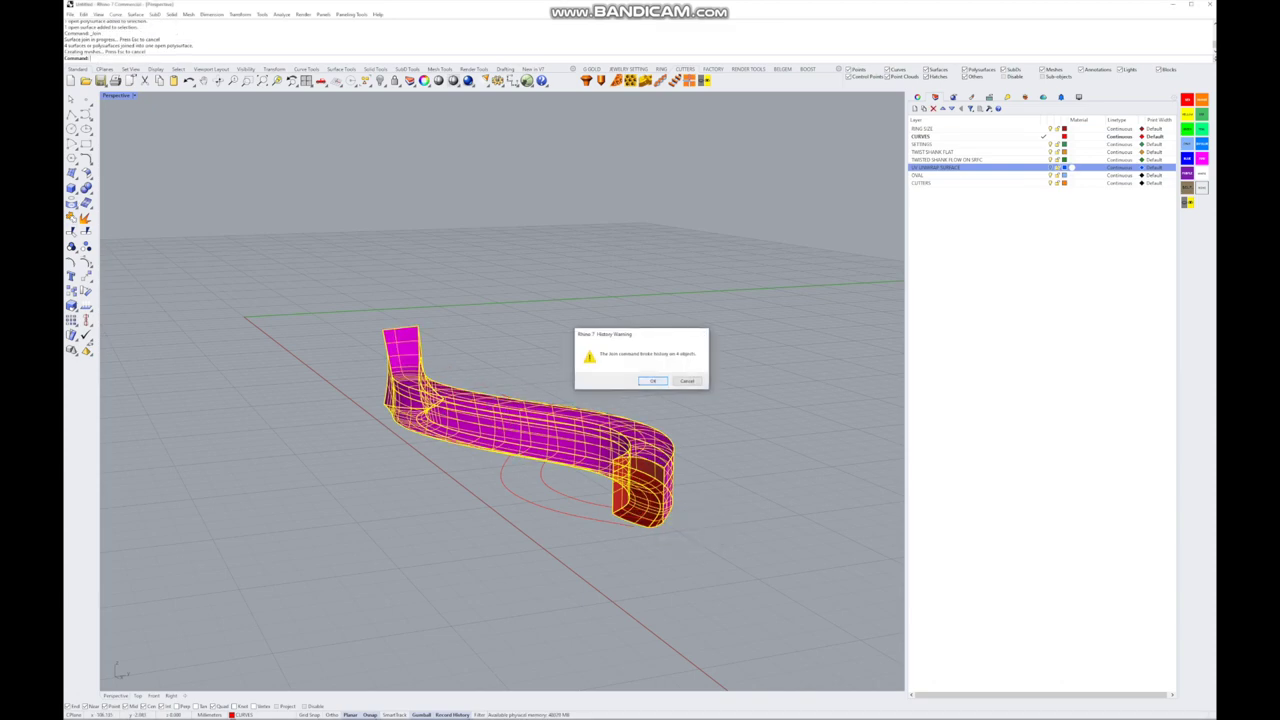
left_click(652, 381)
- Flip the joined shank's surface direction and move it to the TWIST SHANK FLAT layer
key("Return")
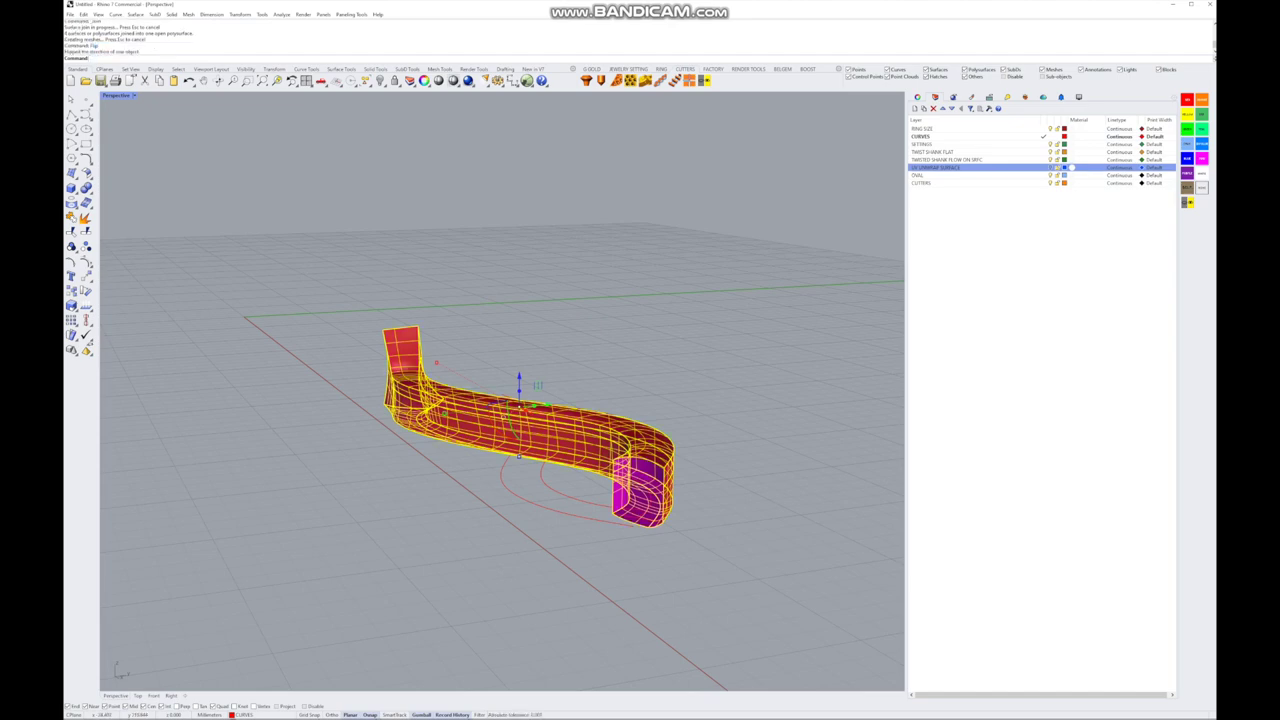
right_click(1026, 151)
left_click(1060, 292)
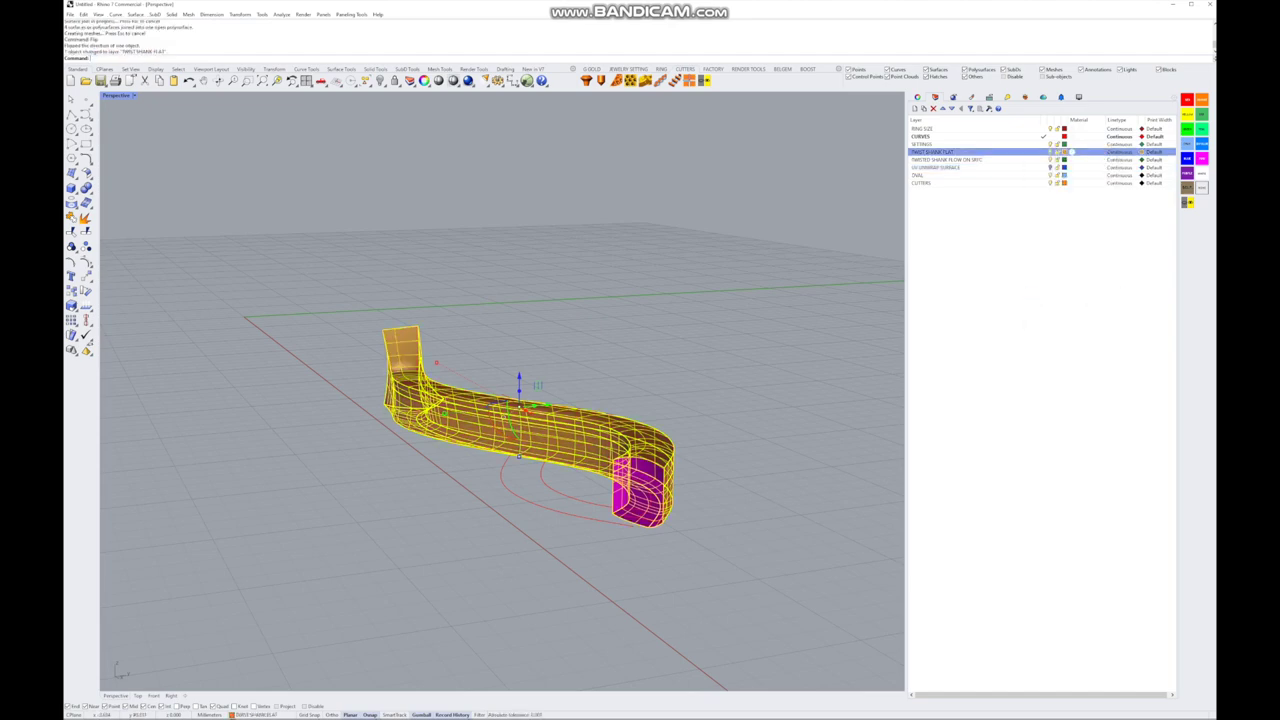
- Show the UV unwrap surface layer and mirror a copy of the shank strand across that surface's lengthwise centreline
right_click_drag(500, 420, 680, 398)
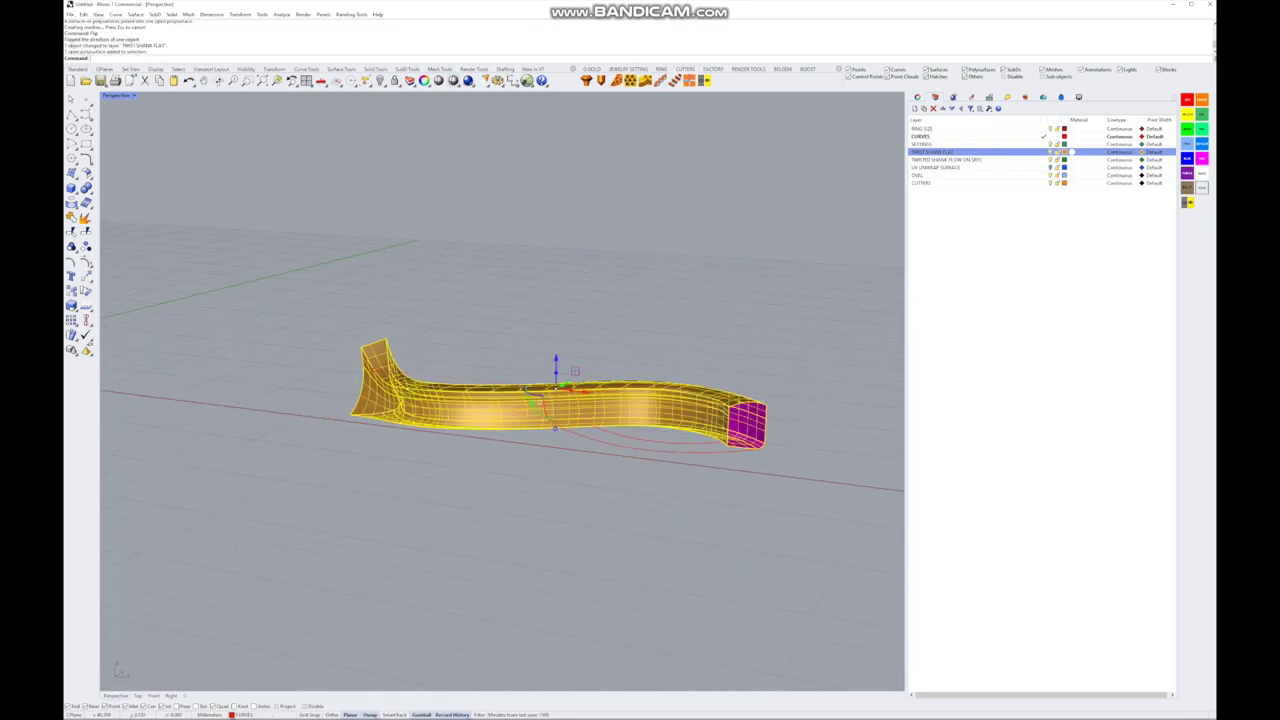
left_click(560, 405)
key("ctrl+m")
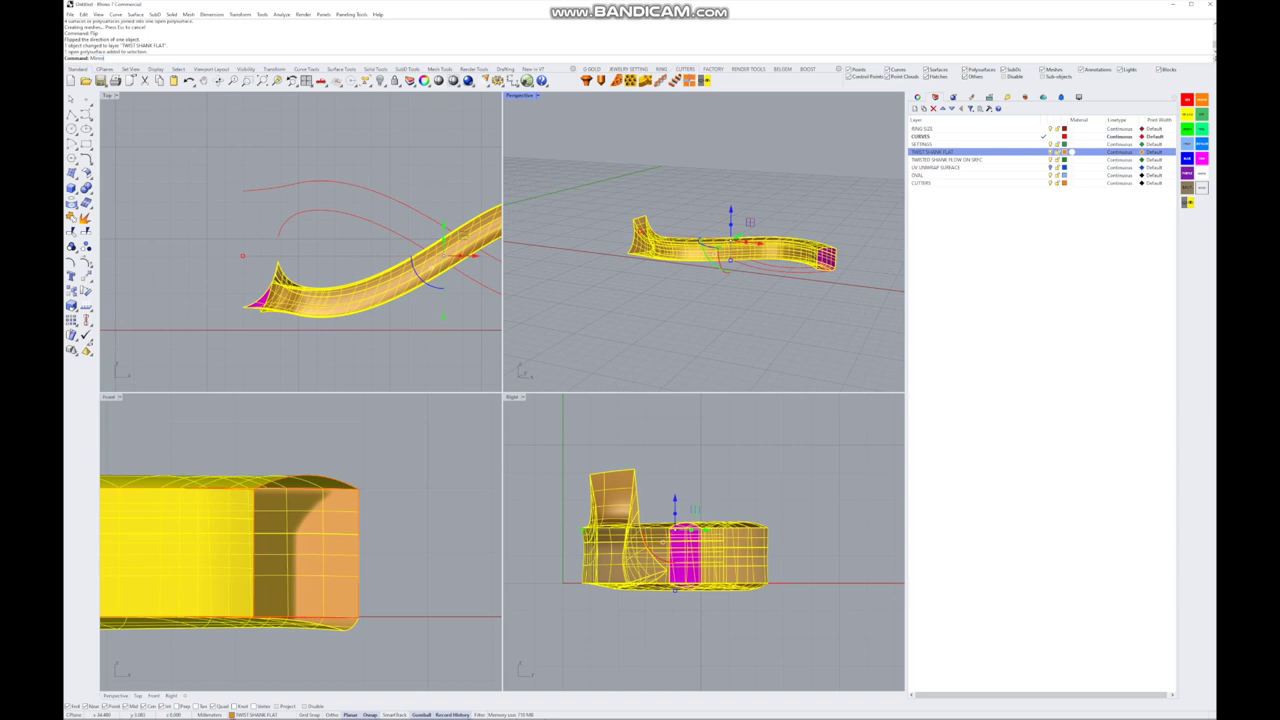
key("Return")
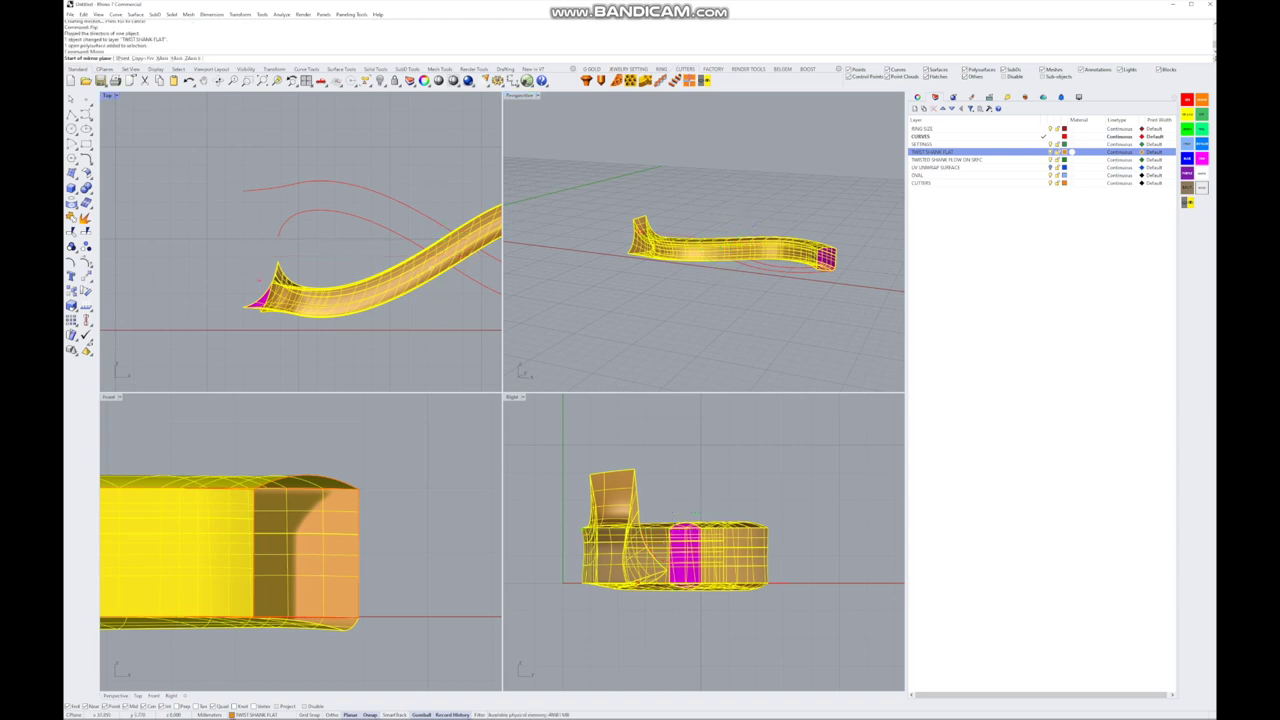
scroll(257, 285, "down", 3)
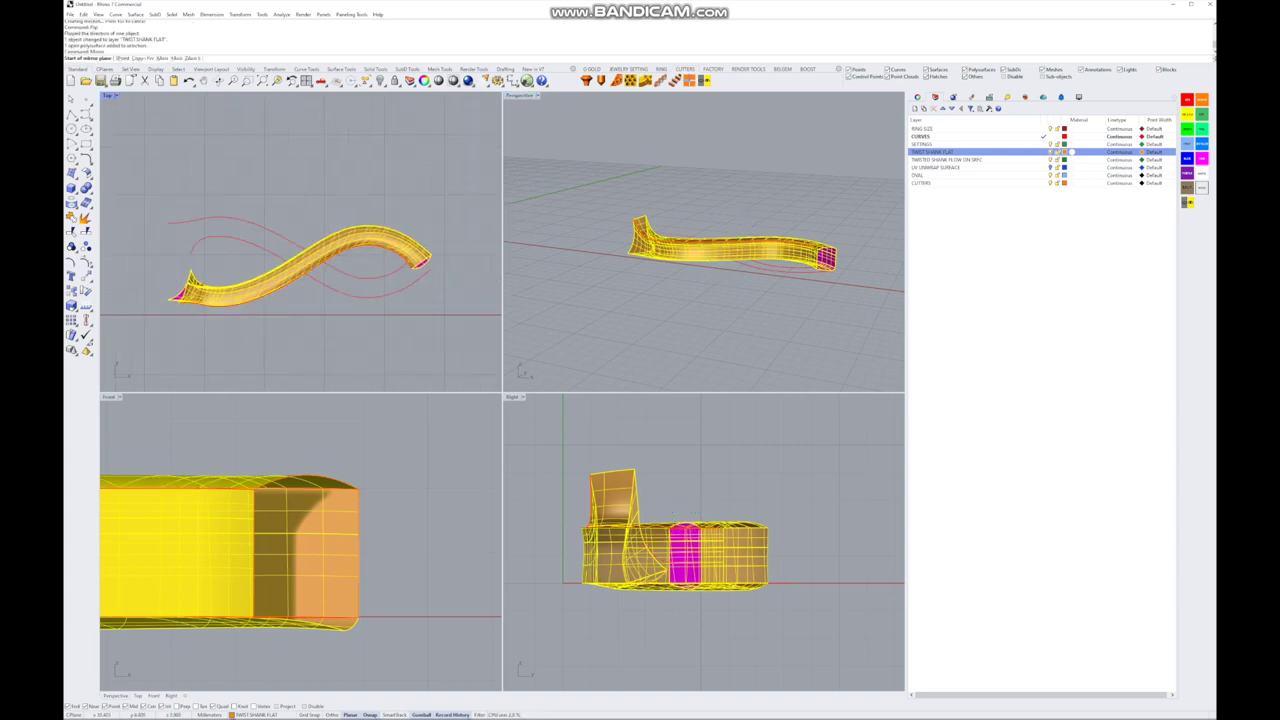
left_click(935, 167)
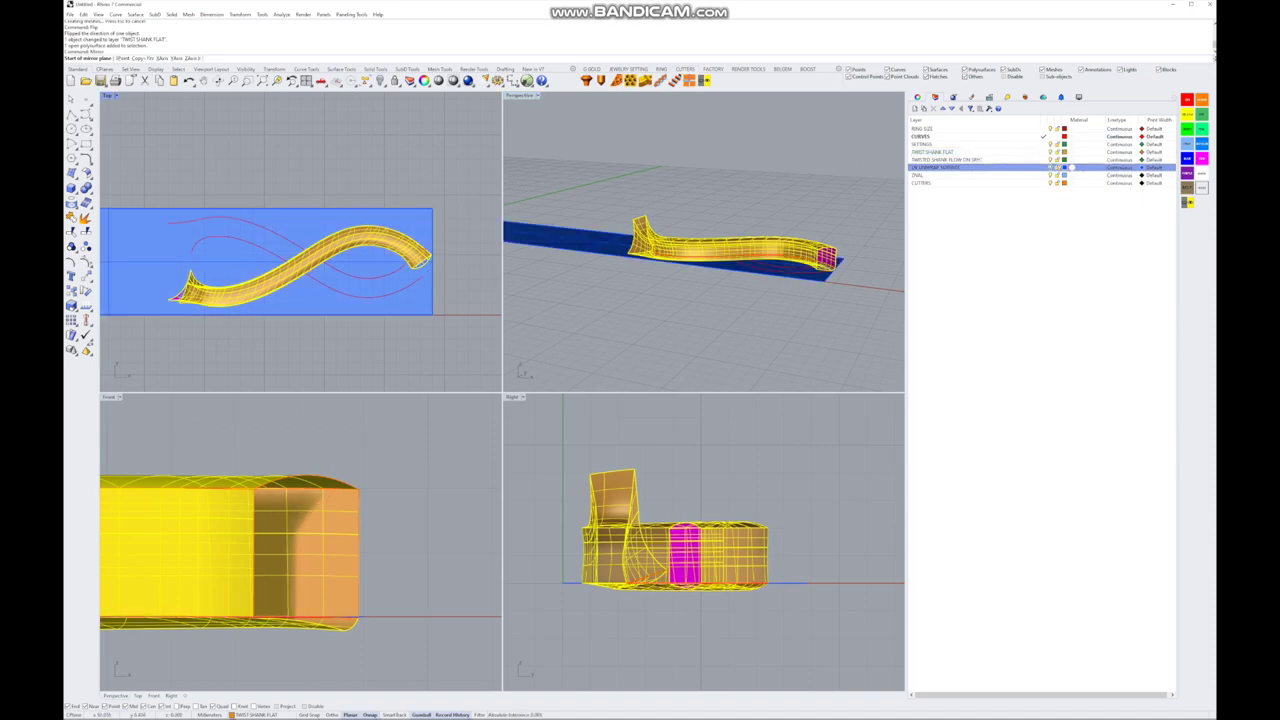
scroll(415, 250, "up", 3)
left_click(450, 266)
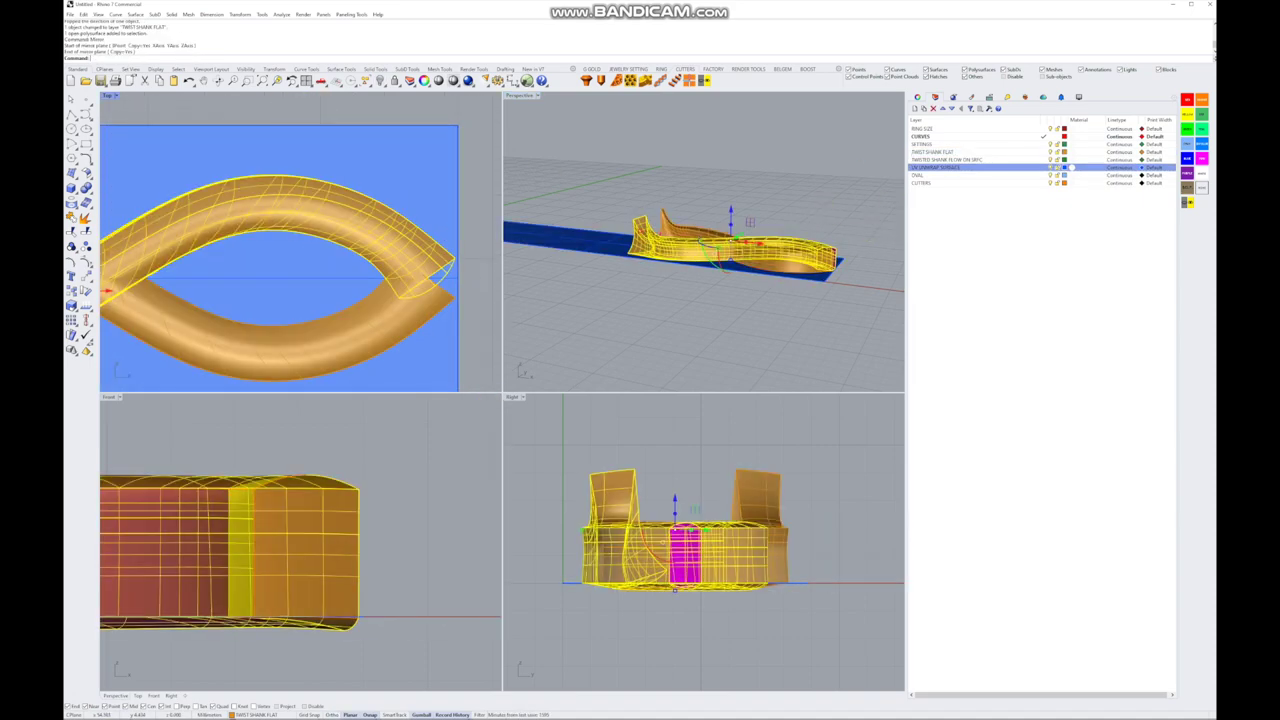
left_click(180, 268)
scroll(300, 270, "down", 2)
key("ctrl+m")
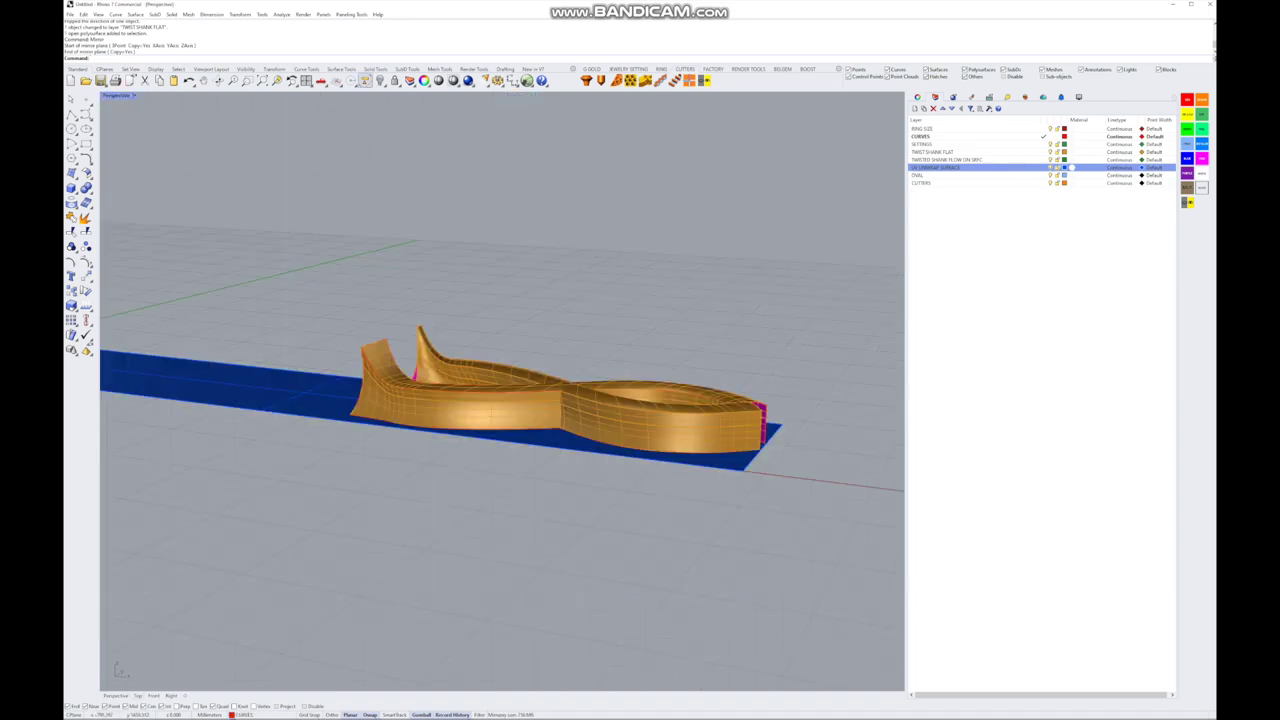
- Unhide all hidden objects and check from several sides how the two crossing strands meet the stone settings
left_click(380, 80)
scroll(500, 400, "up", 8)
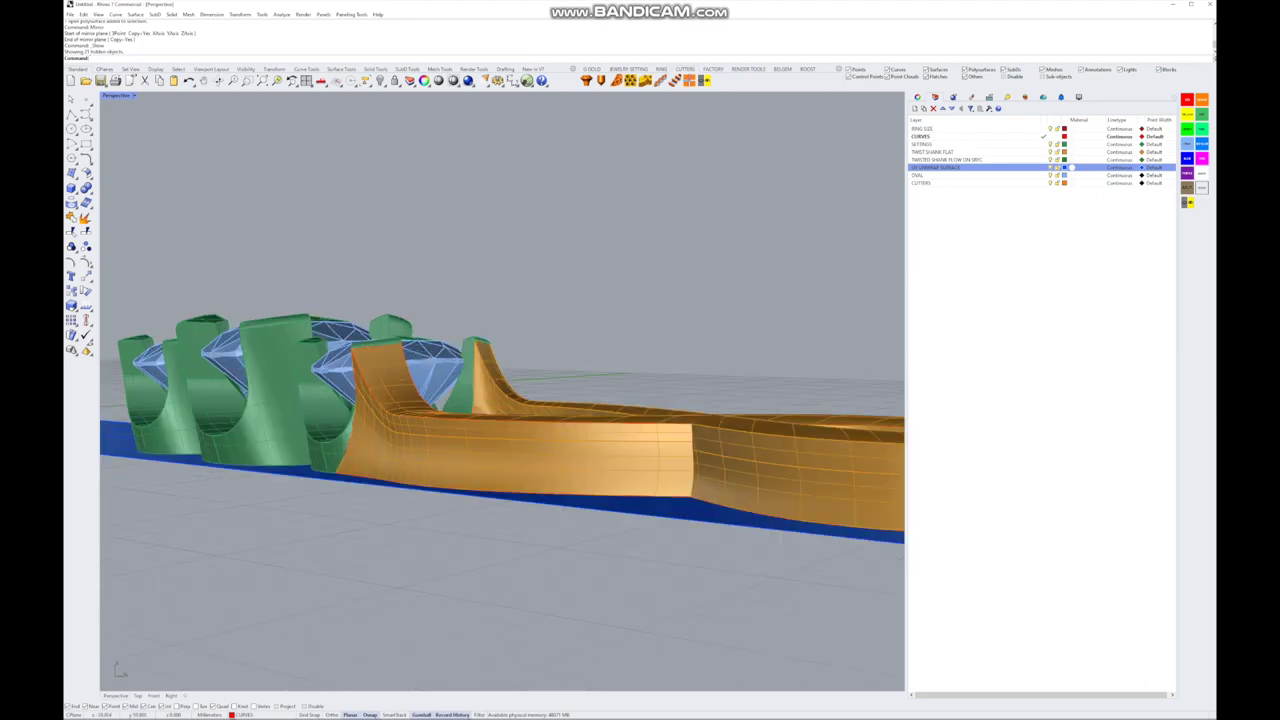
key("Left")
key("Left")
key("Left")
key("Left")
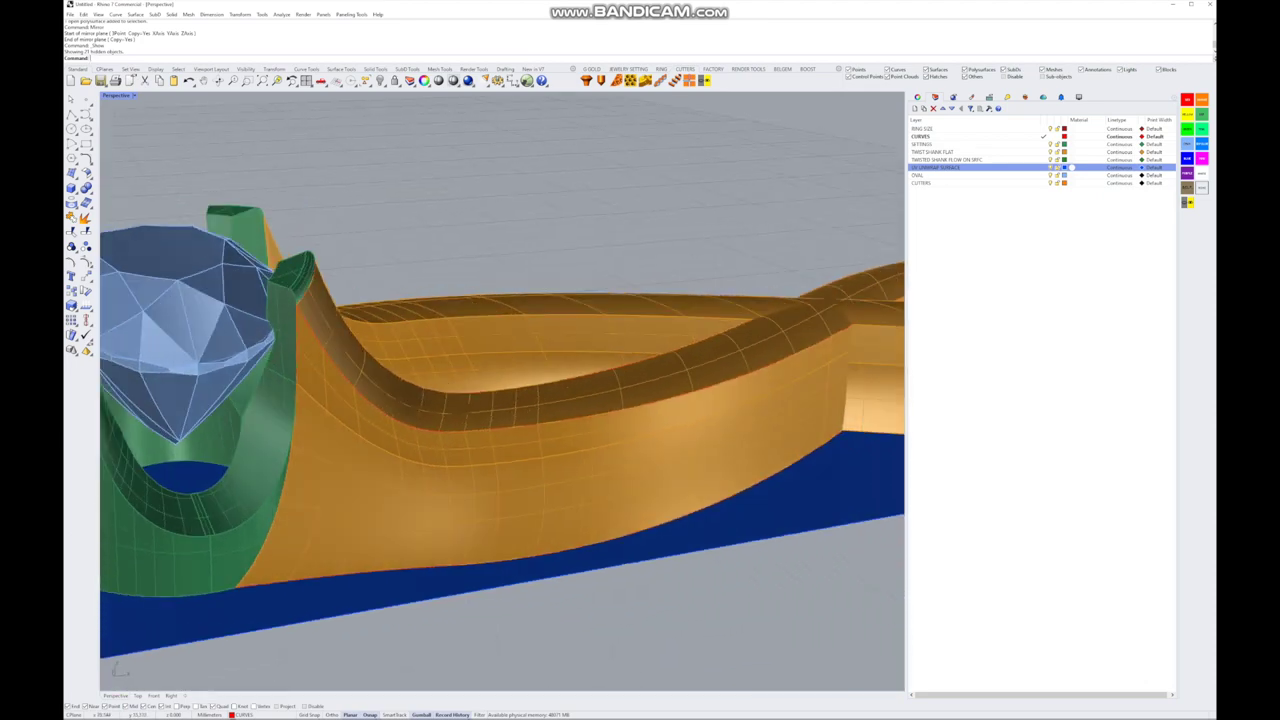
key("Left")
key("Left")
key("Left")
key("Left")
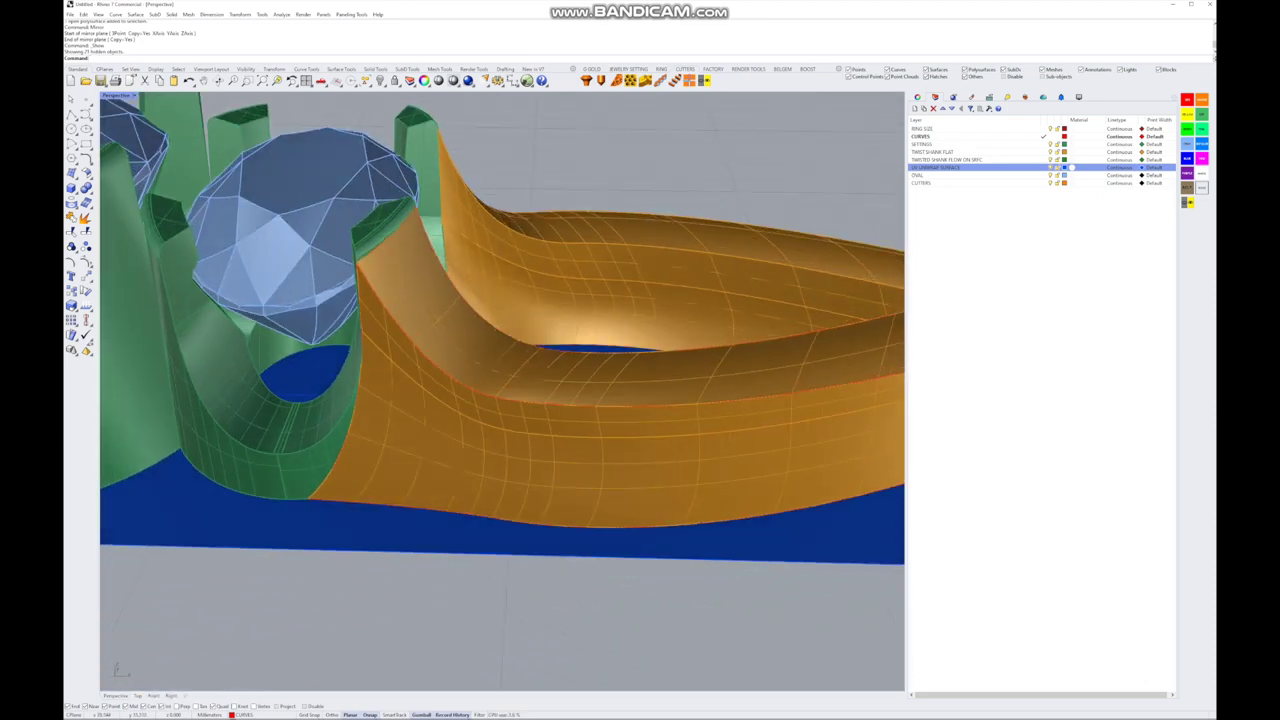
key("Left")
key("Left")
key("Left")
key("Left")
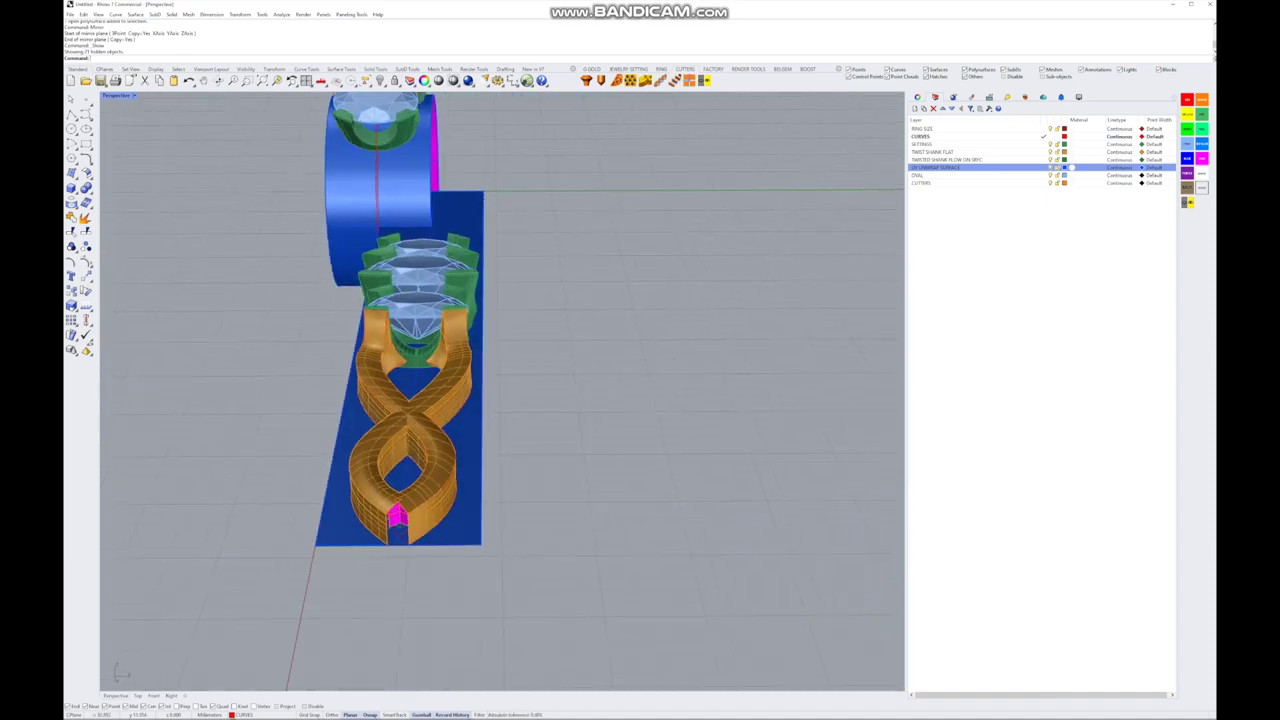
key("Left")
key("Left")
key("Left")
key("Left")
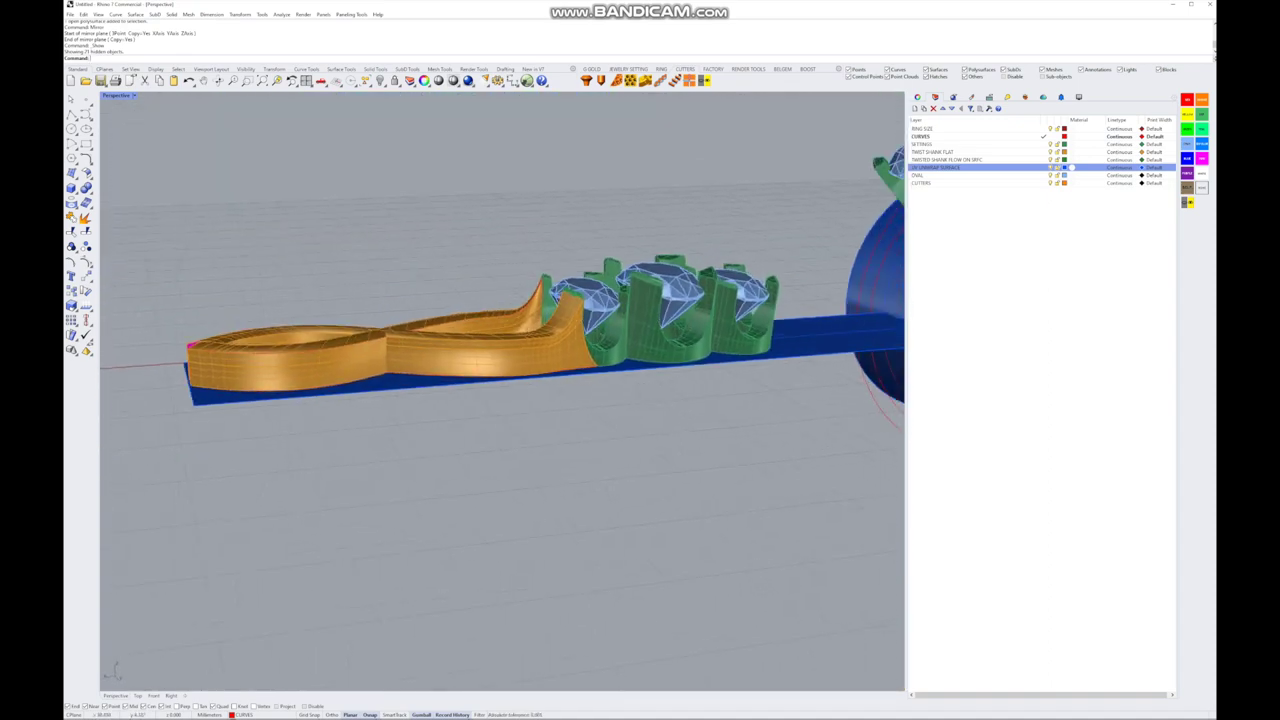
key("Left")
key("Left")
key("Left")
key("Left")
scroll(505, 383, "up", 3)
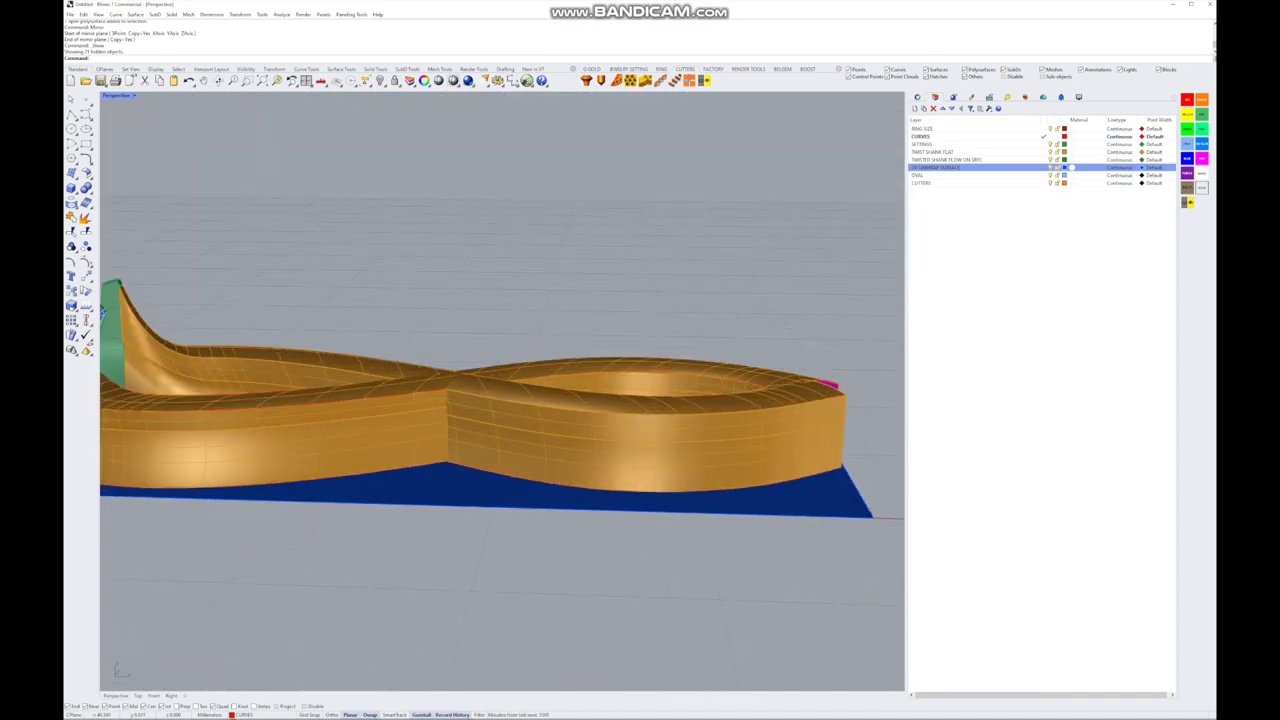
- Create a bounding-box edit cage around the mirrored strand in World coordinates, with a Y point count of 3 and global deformation
left_click(505, 383)
right_click_drag(505, 383, 530, 430)
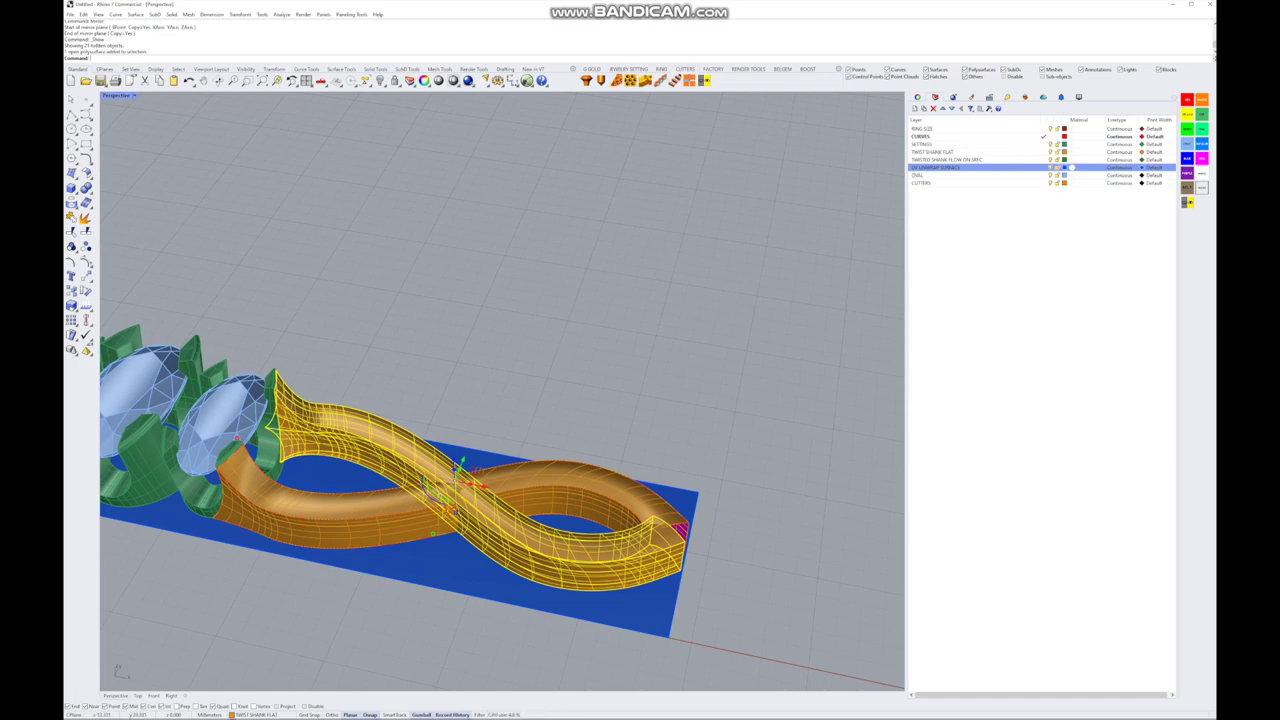
left_click(240, 14)
mouse_move(260, 230)
left_click(332, 230)
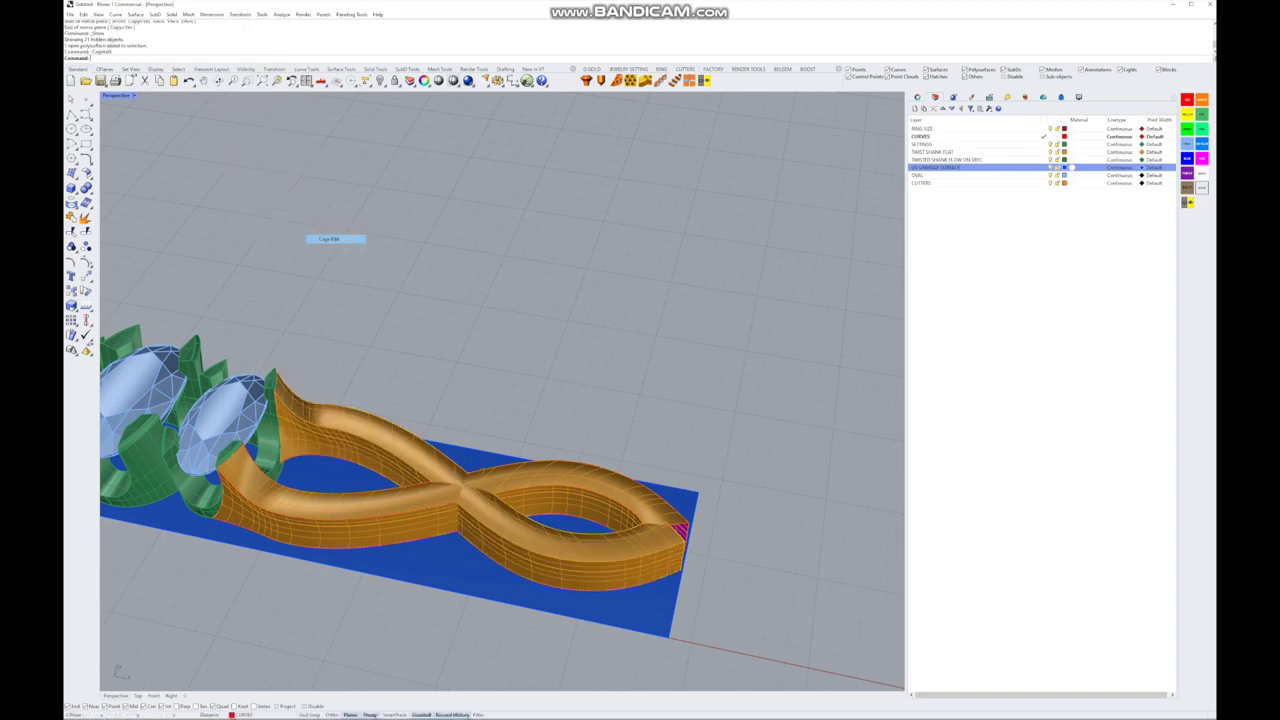
key("Return")
key("Return")
key("Return")
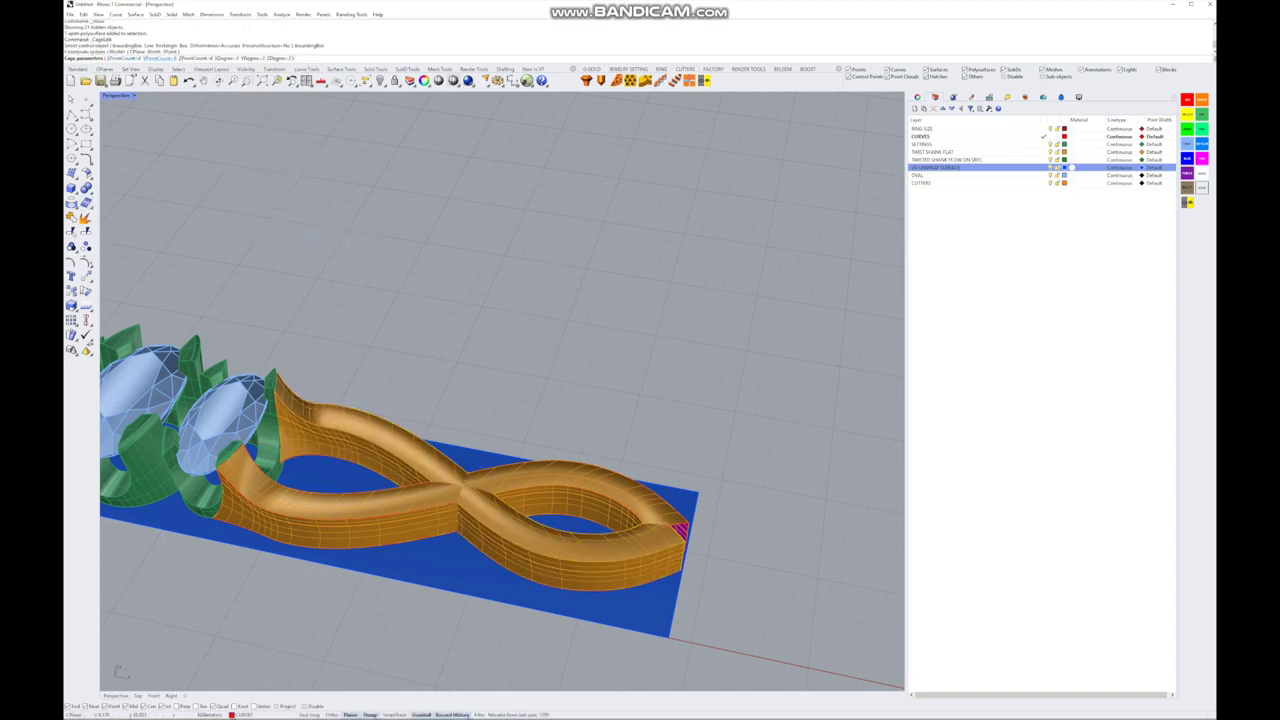
key("x")
key("Return")
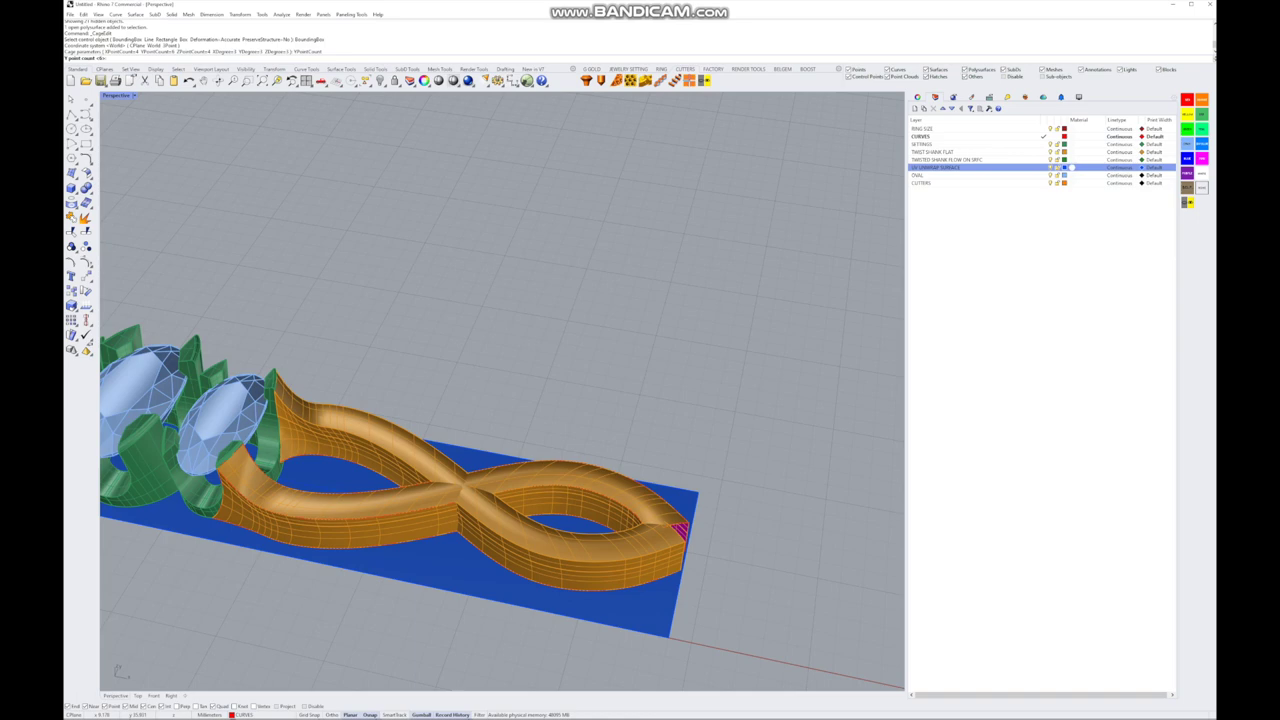
key("Return")
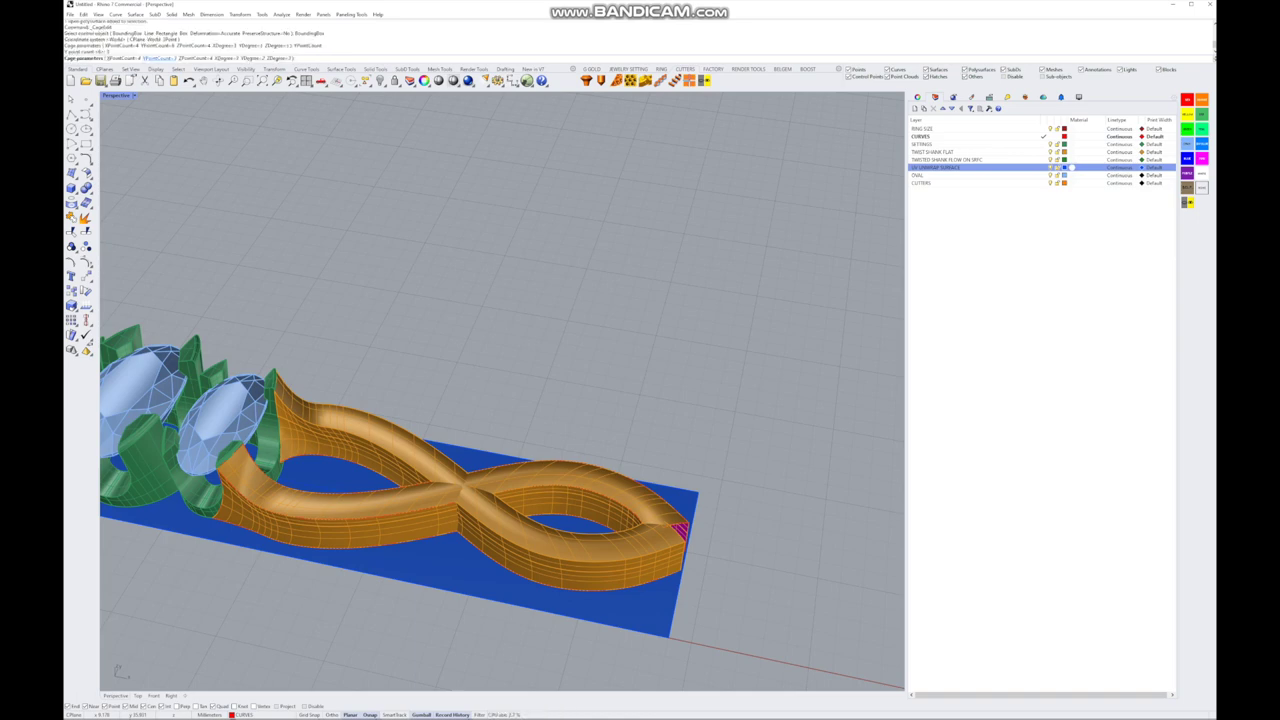
key("Return")
key("Return")
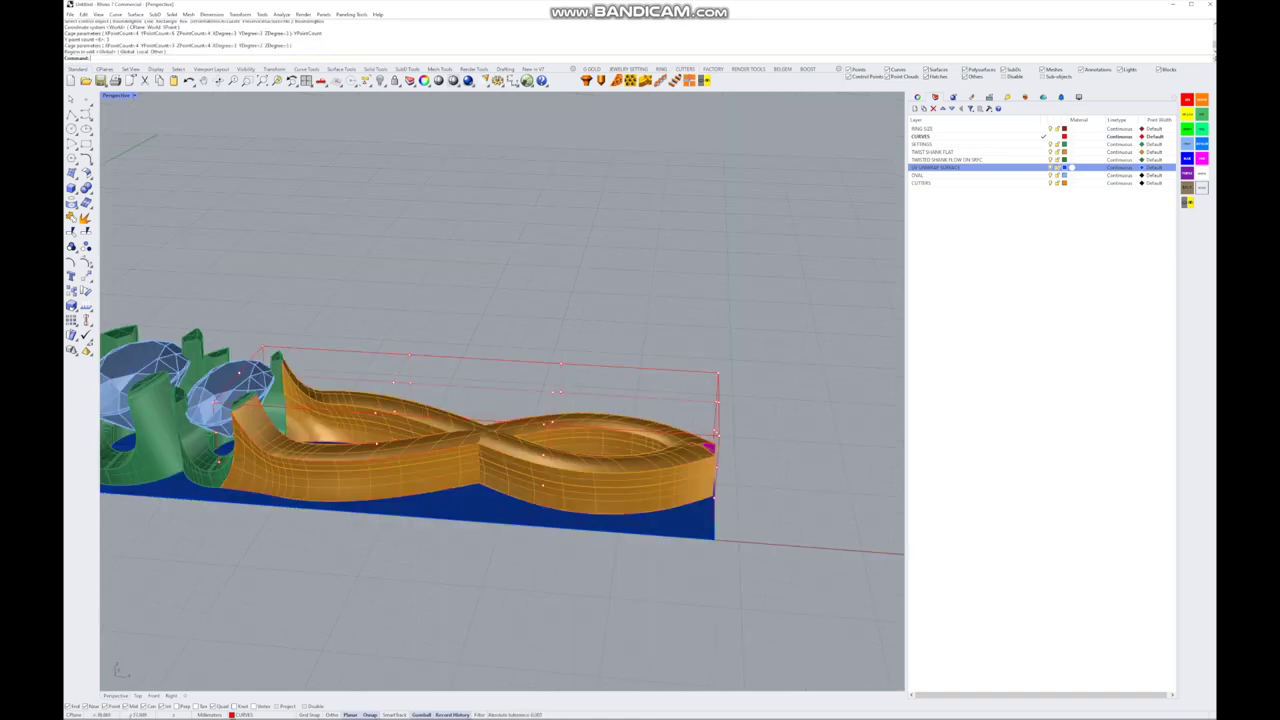
- Try raising a set of the cage's inner control points above the strand, and remove the cage again
key("Down")
key("Down")
key("Down")
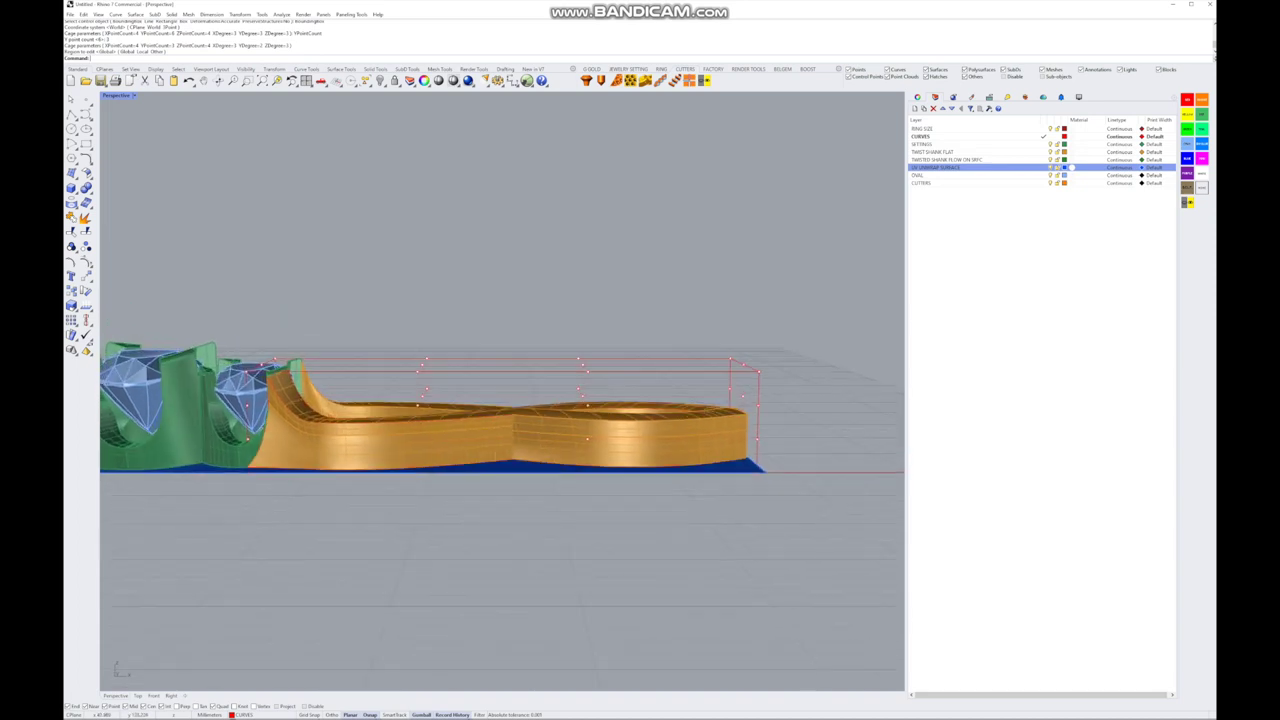
left_click_drag(442, 450, 442, 485)
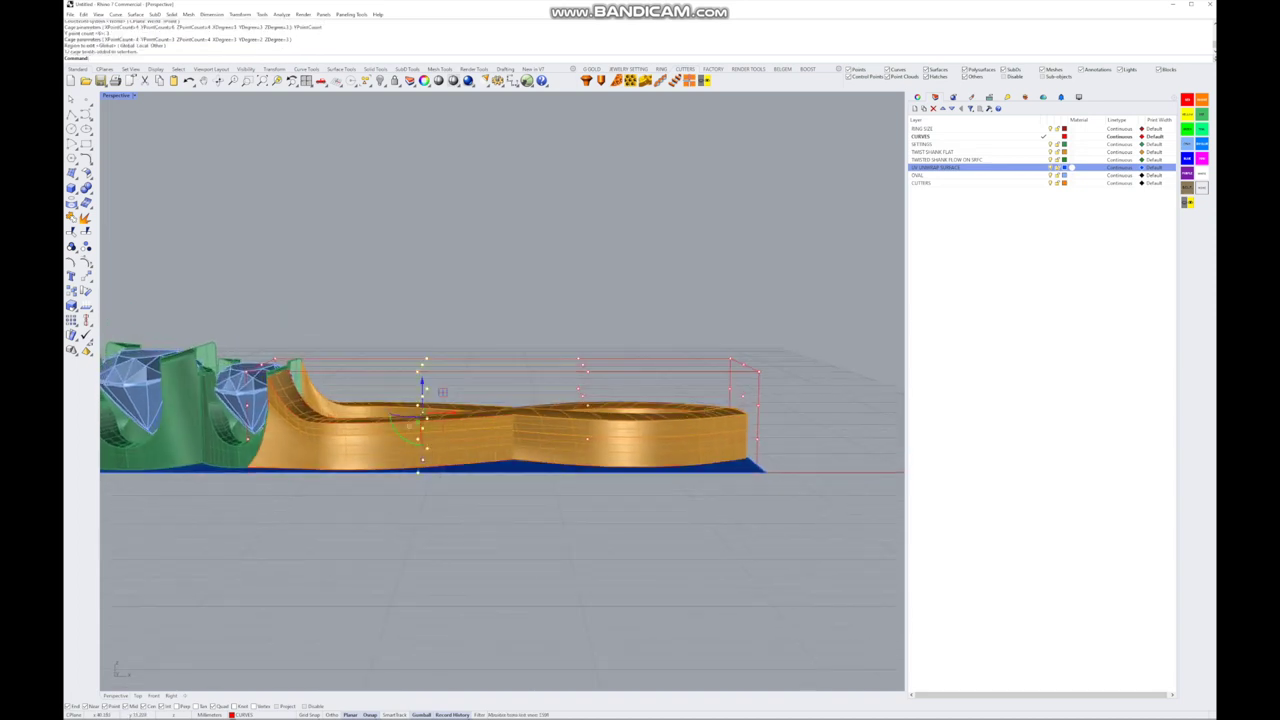
left_click_drag(421, 385, 421, 372)
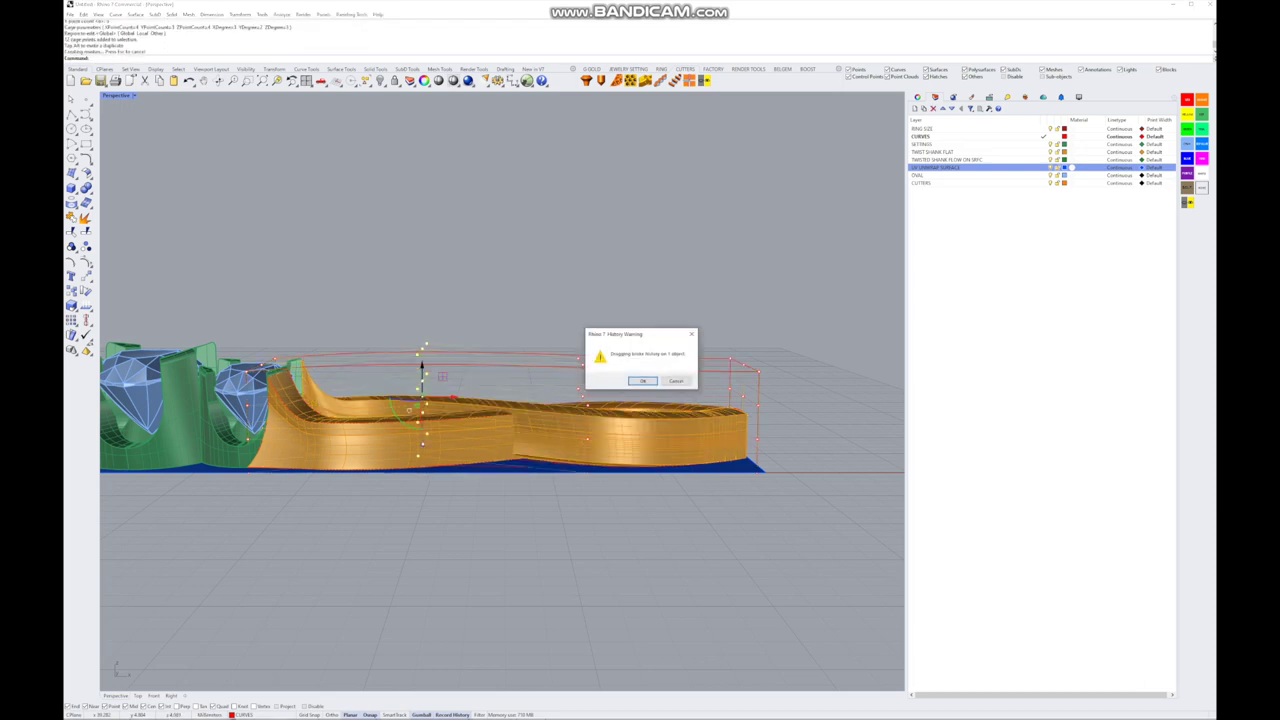
key("Escape")
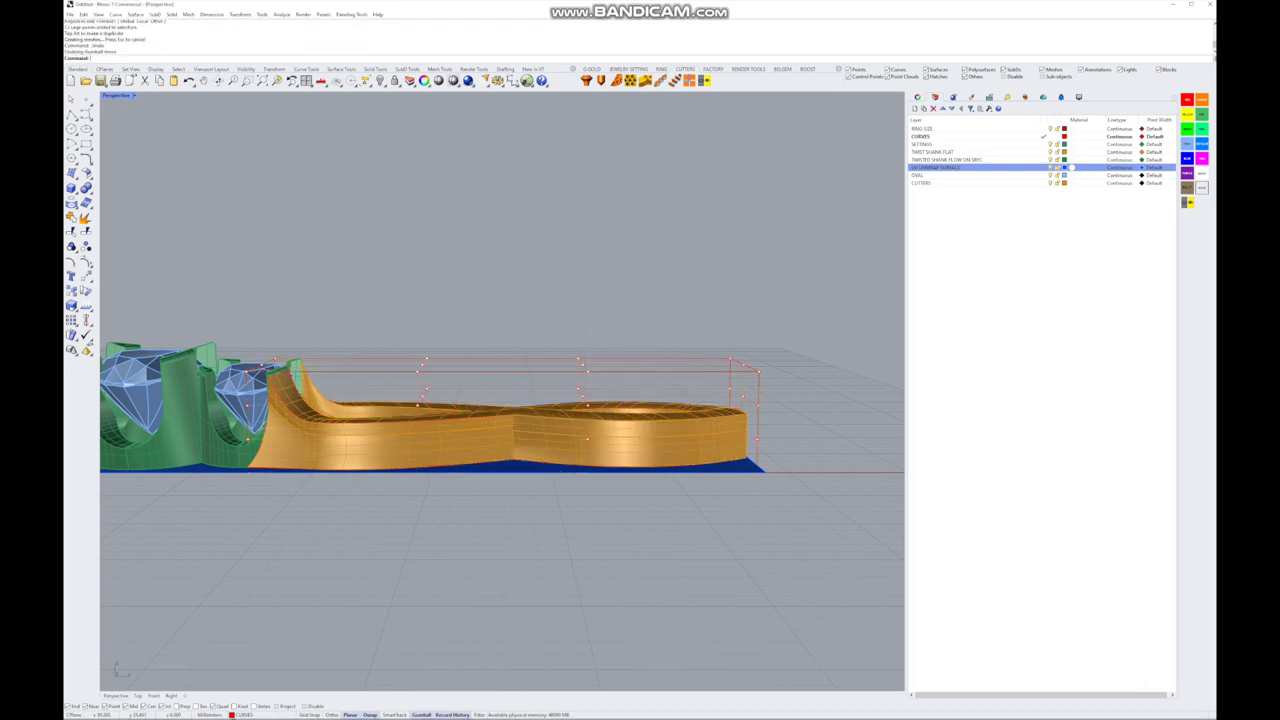
scroll(500, 420, "up", 2)
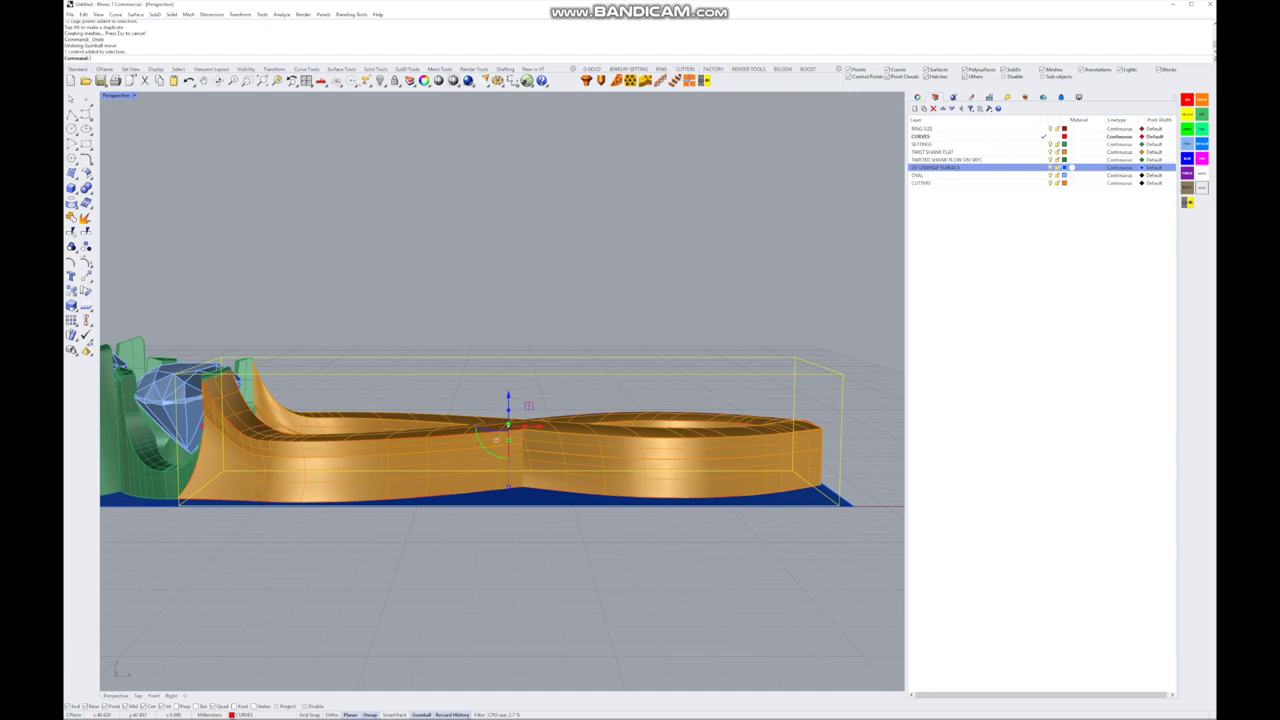
key("Escape")
- Cage-edit the mirrored strand with a bounding box in World coordinates, setting the X point count to 7 with global deformation
left_click(240, 14)
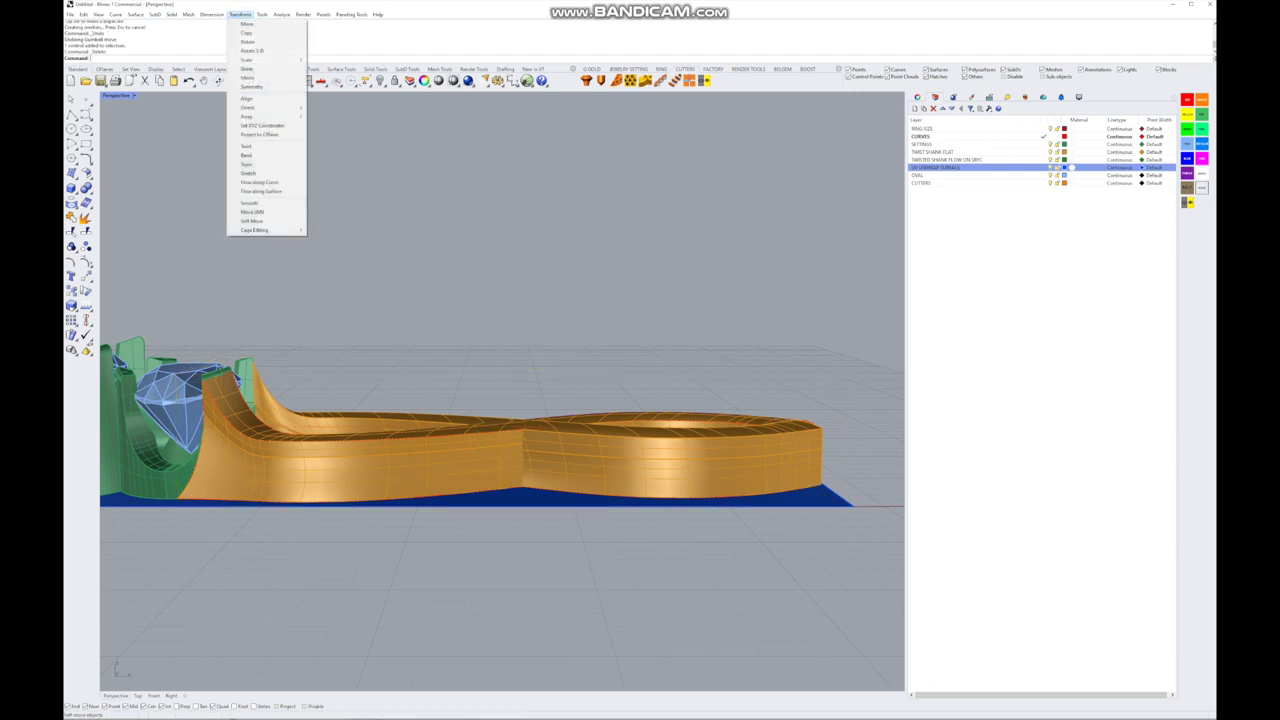
mouse_move(267, 230)
left_click(336, 239)
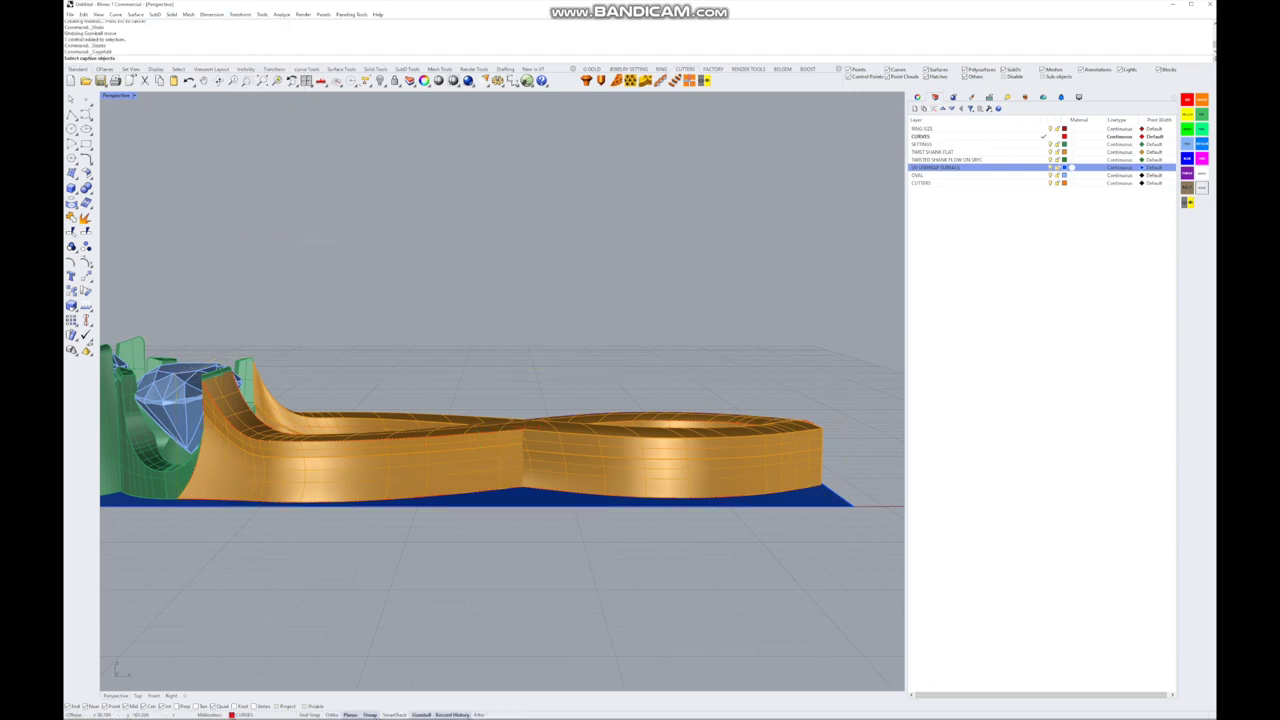
left_click(520, 455)
key("Return")
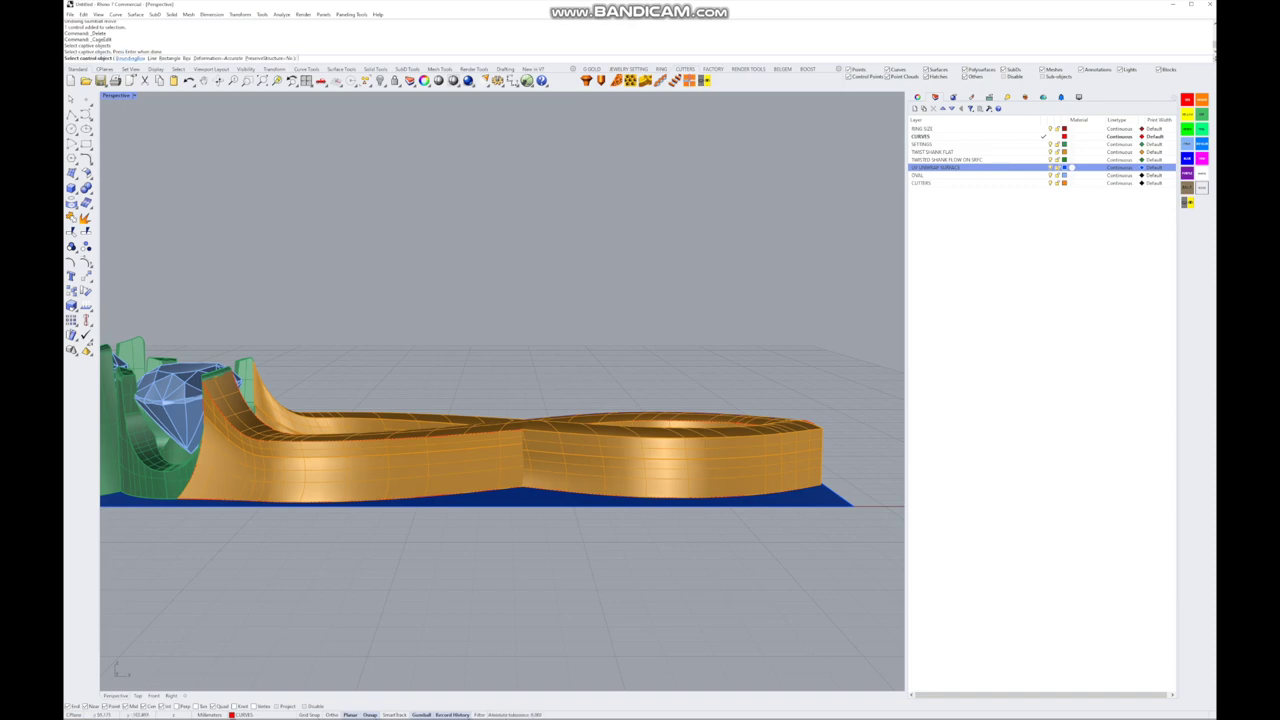
key("b")
key("Return")
right_click_drag(500, 400, 620, 360)
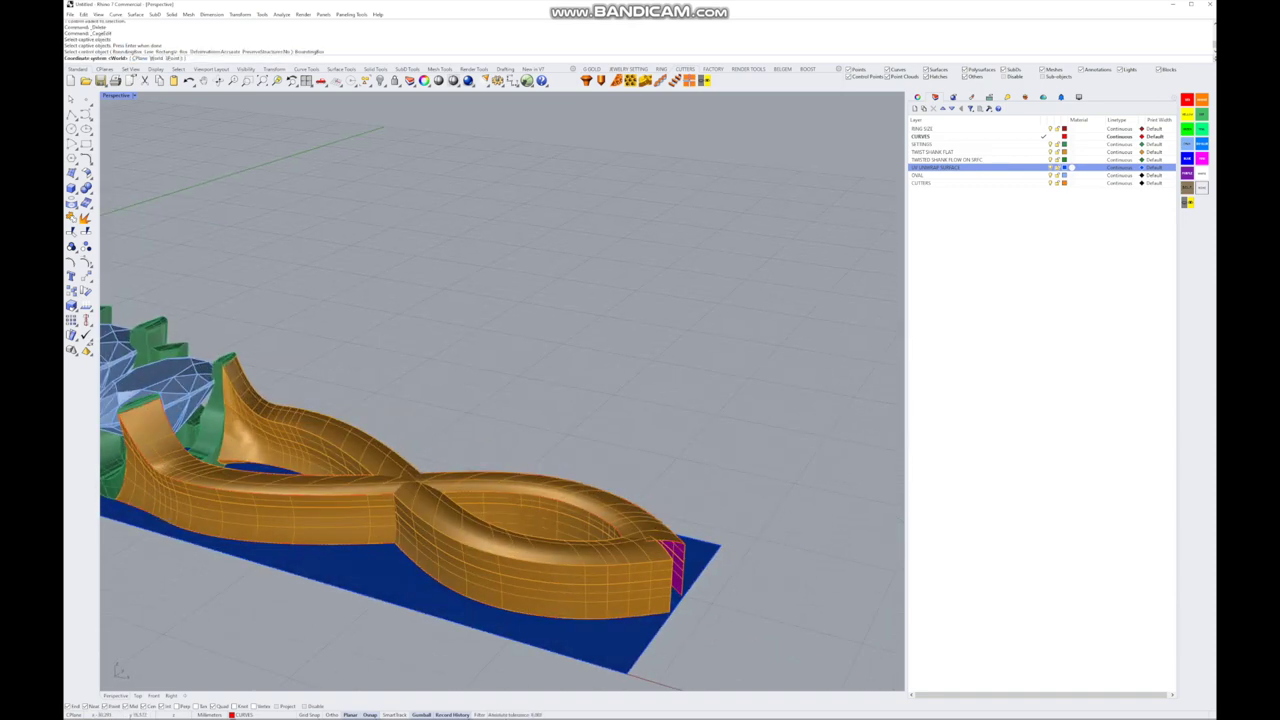
key("Return")
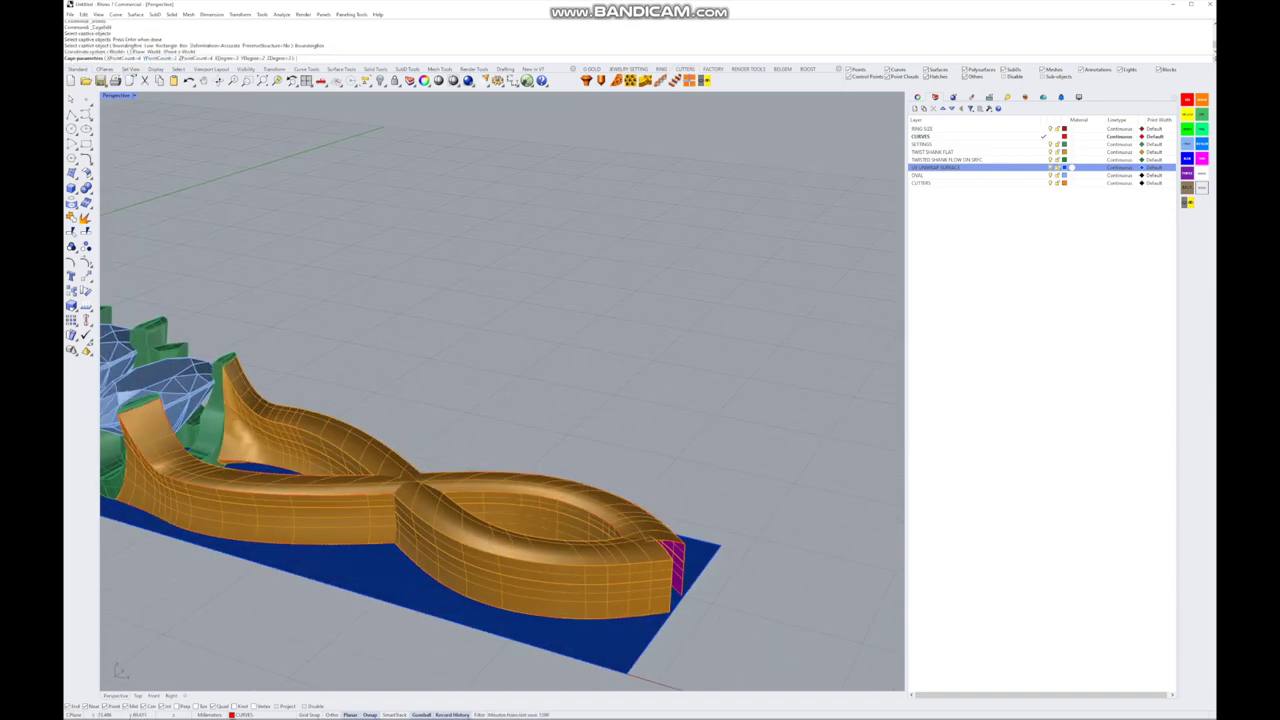
double_click(117, 95)
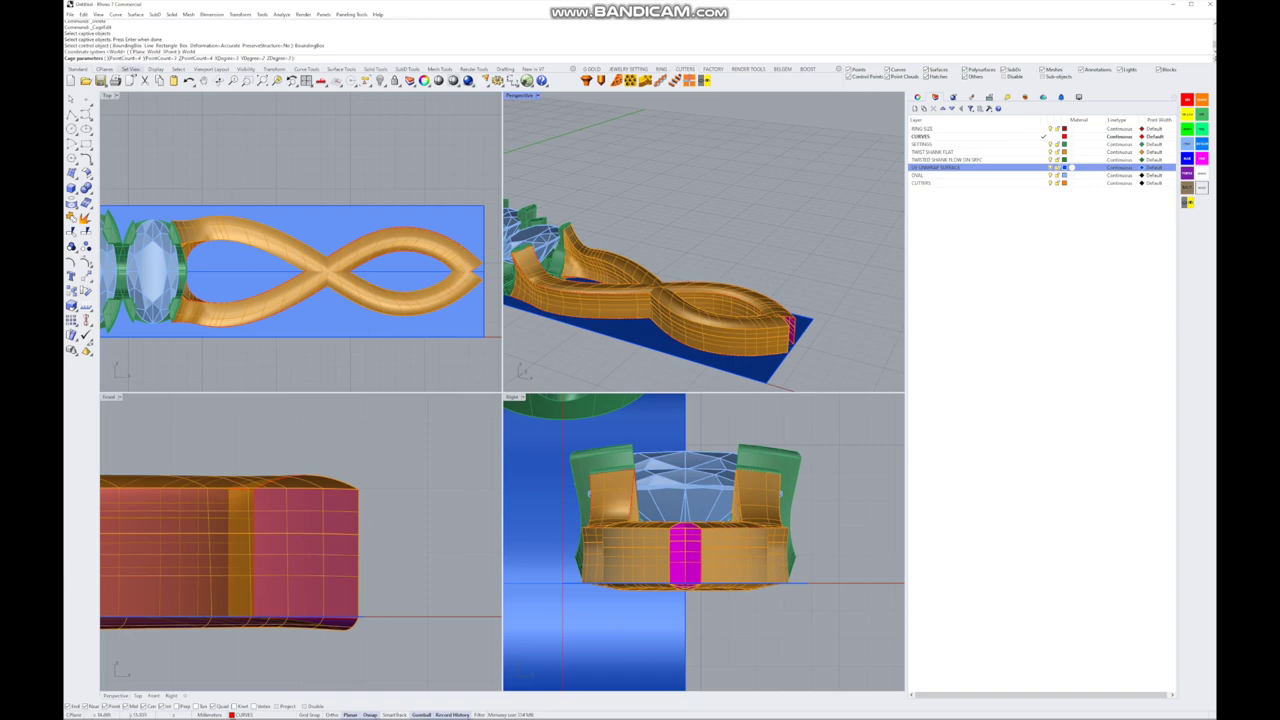
key("x")
key("Return")
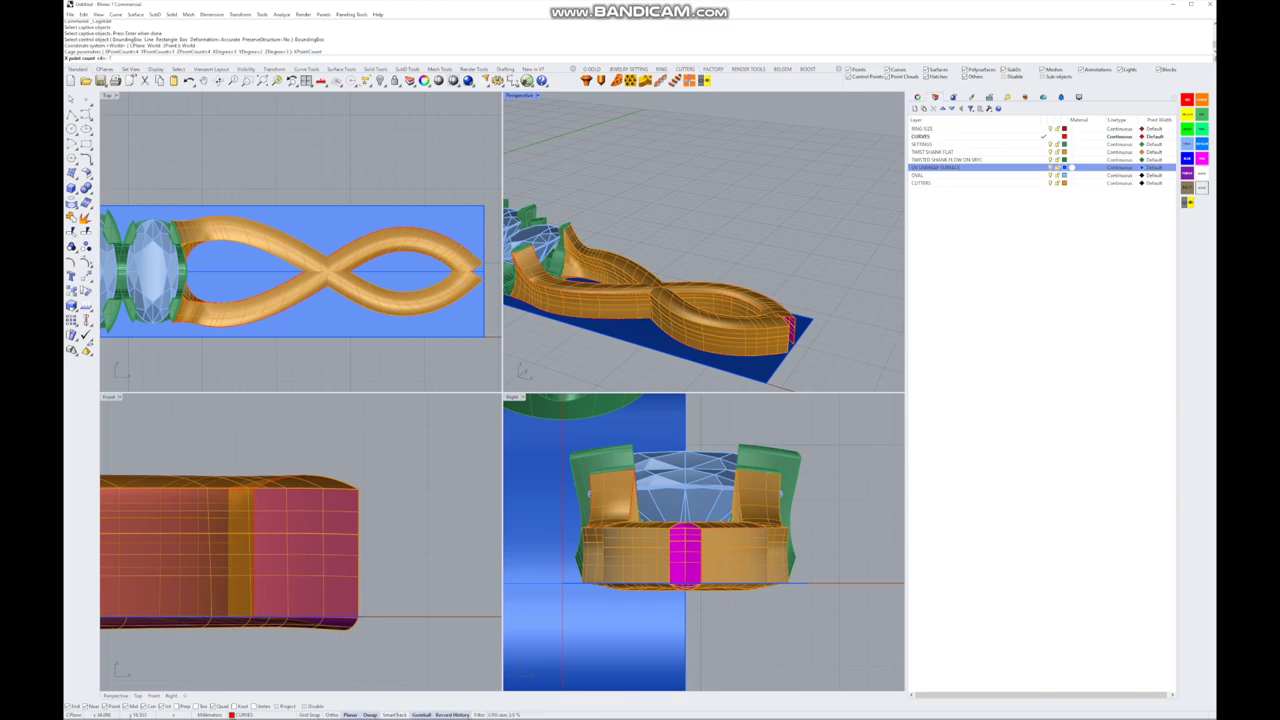
type("7")
key("Return")
key("Return")
key("Return")
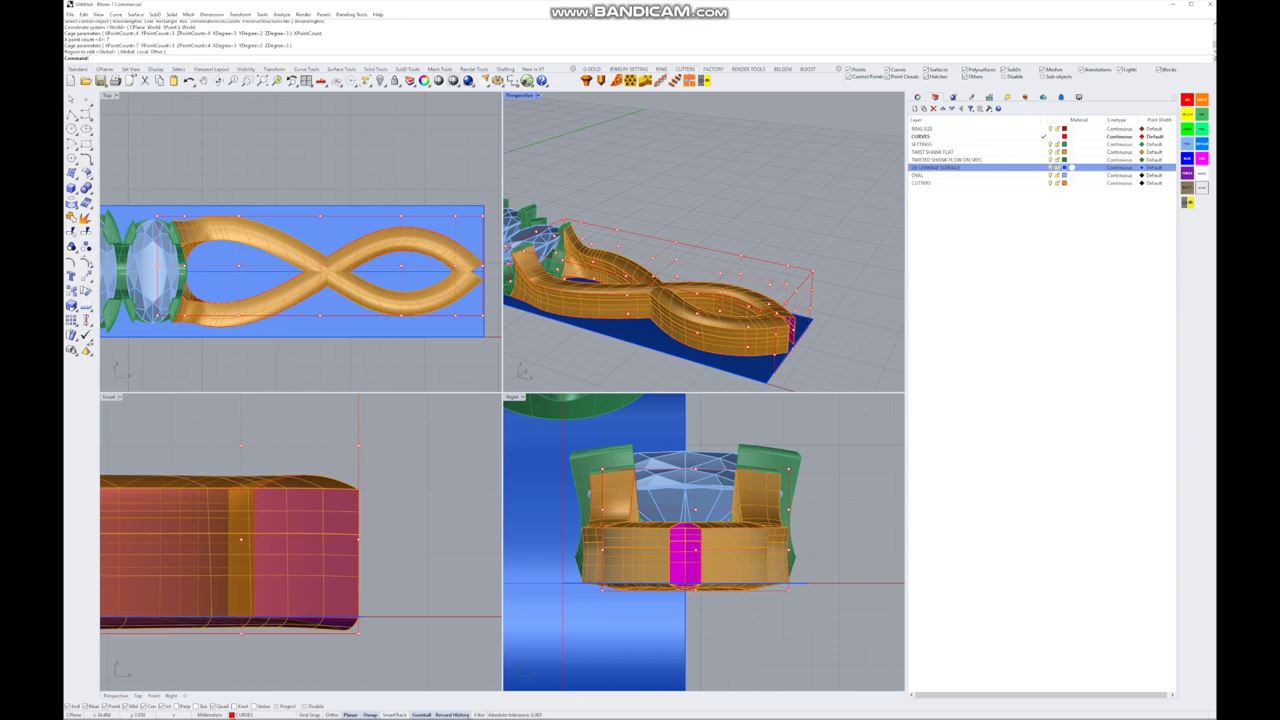
- Raise the upper cage control points above the crossing in two moves so one strand arches over the other
mouse_move(700, 300)
right_mouse_down()
mouse_move(680, 320)
mouse_move(695, 300)
right_mouse_up()
left_click_drag(728, 196, 684, 314)
key("Escape")
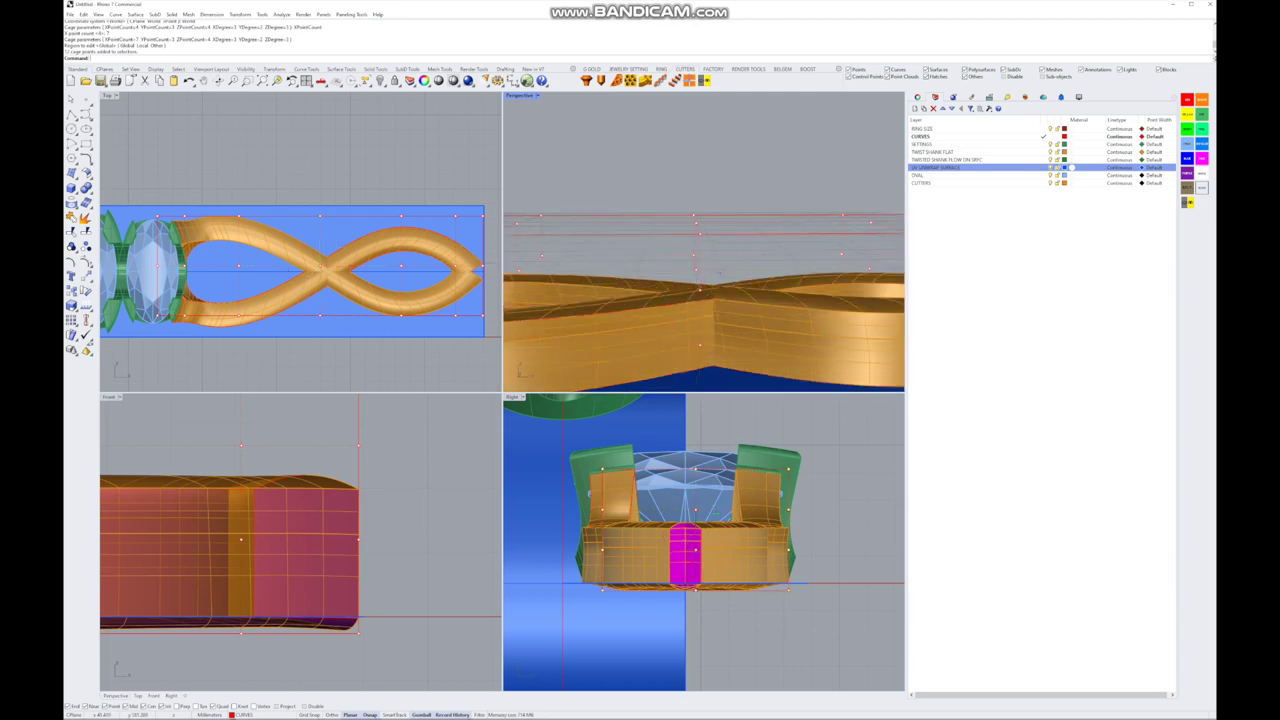
left_click_drag(716, 271, 716, 272)
right_click_drag(716, 272, 705, 300)
right_click_drag(300, 530, 335, 550)
scroll(578, 520, "down", 5)
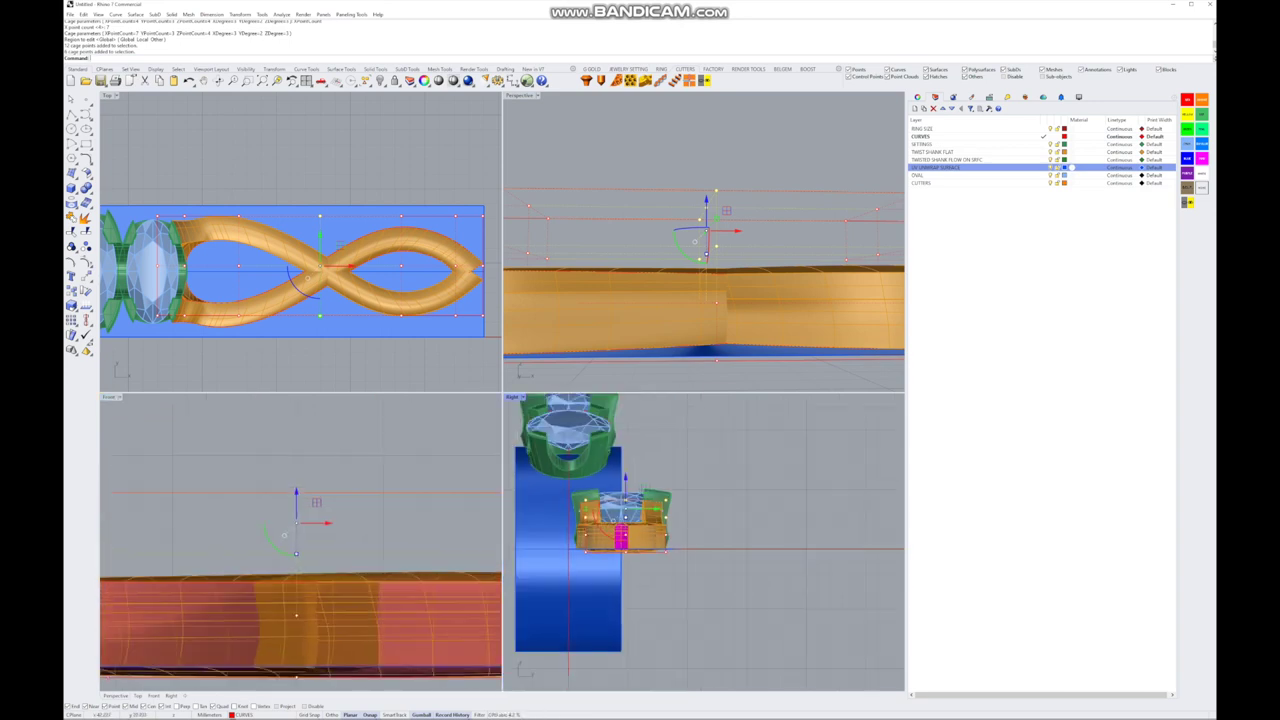
left_click_drag(296, 500, 296, 465)
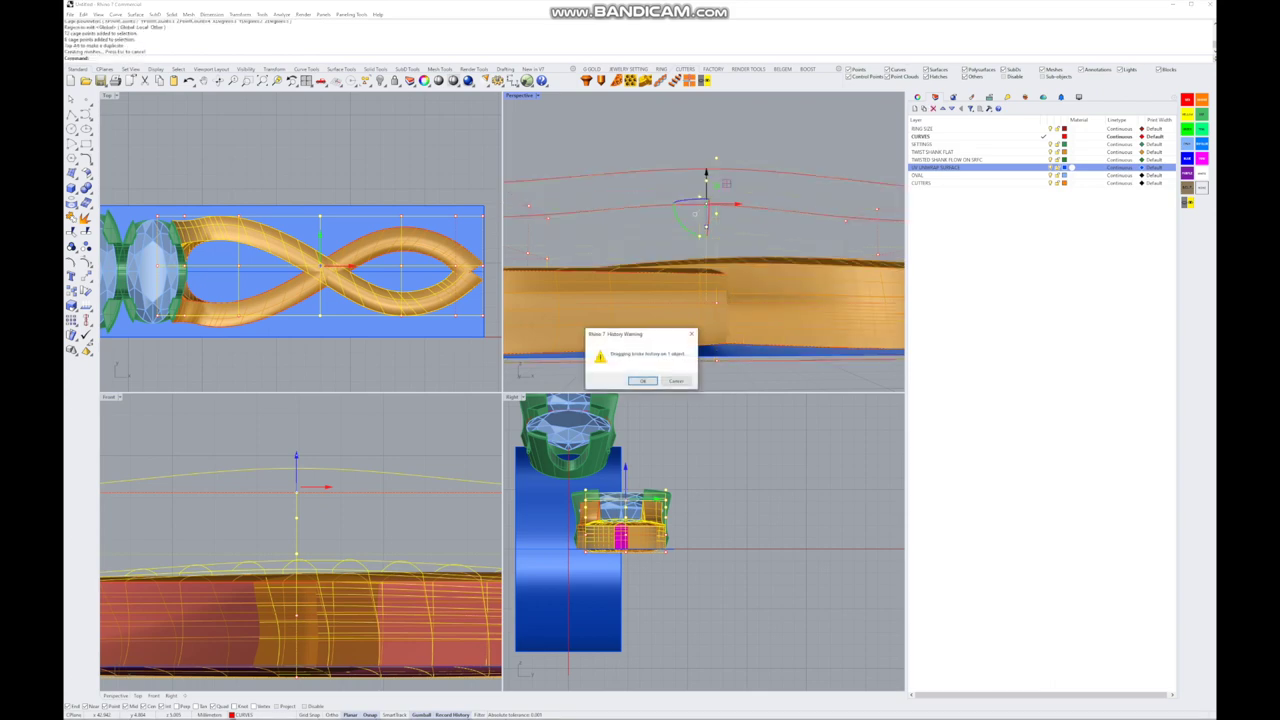
left_click(642, 381)
mouse_move(650, 360)
right_mouse_down()
mouse_move(655, 330)
mouse_move(665, 340)
right_mouse_up()
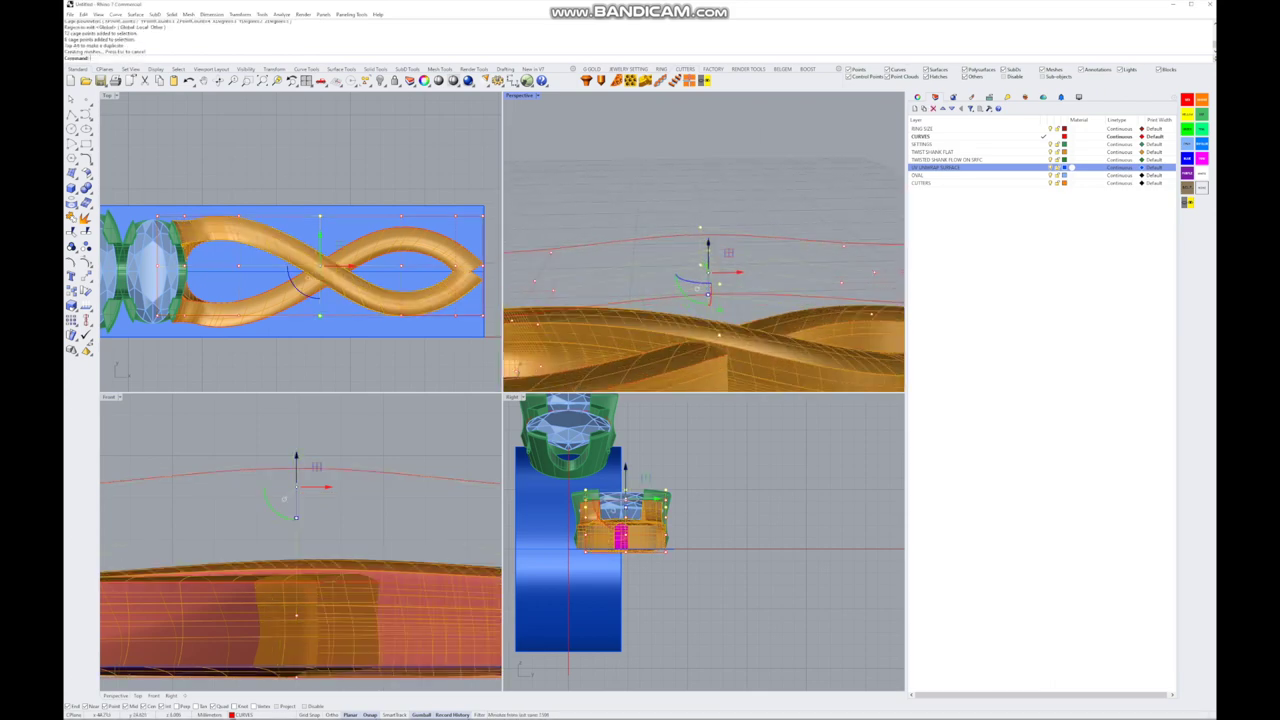
left_click_drag(296, 470, 296, 452)
scroll(700, 300, "down", 3)
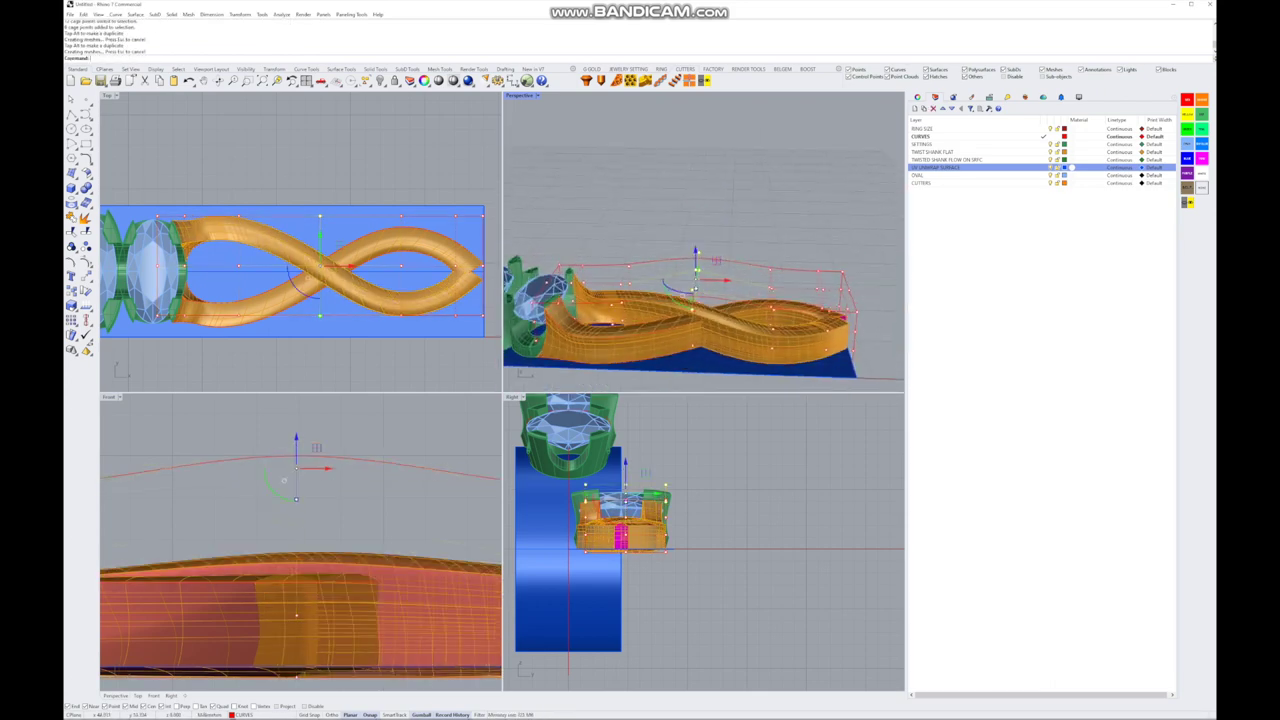
- Delete the edit cage and check the raised crossing and the strand tips at the shank's far end
key("Escape")
right_click_drag(700, 300, 655, 288)
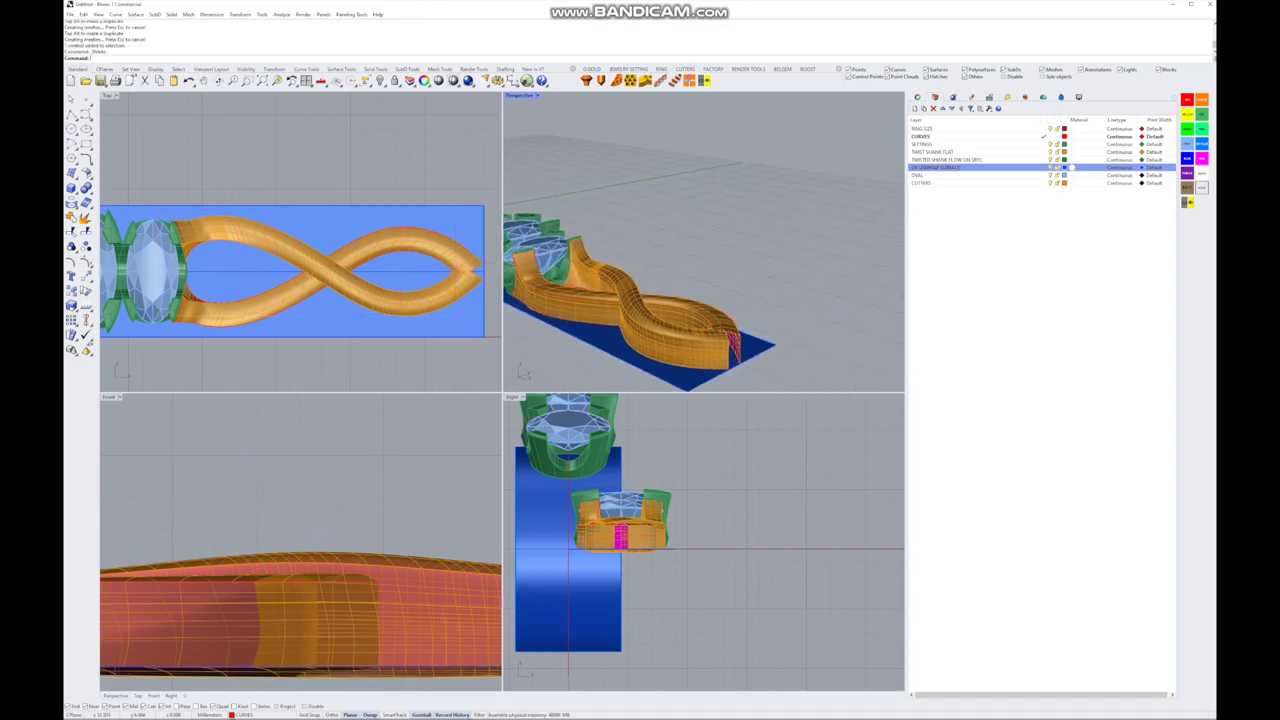
right_click_drag(703, 250, 690, 245)
scroll(703, 250, "up", 3)
scroll(300, 240, "down", 2)
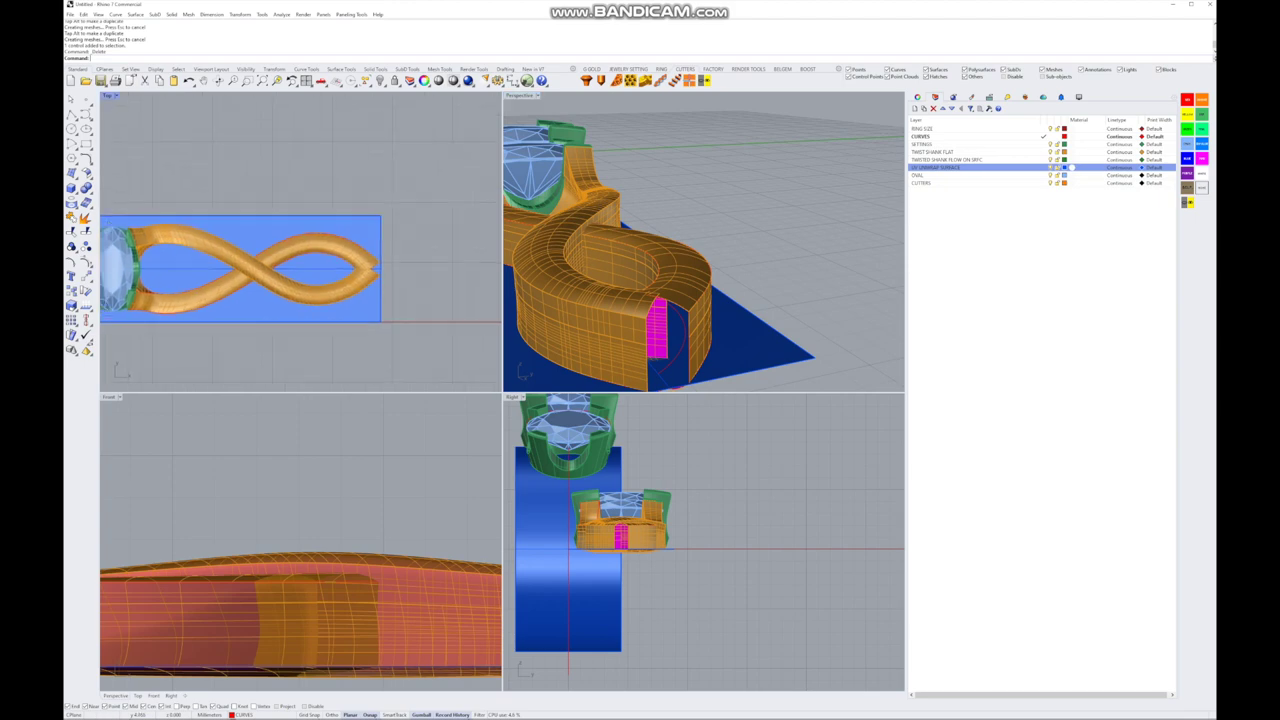
scroll(357, 282, "up", 4)
scroll(357, 282, "up", 3)
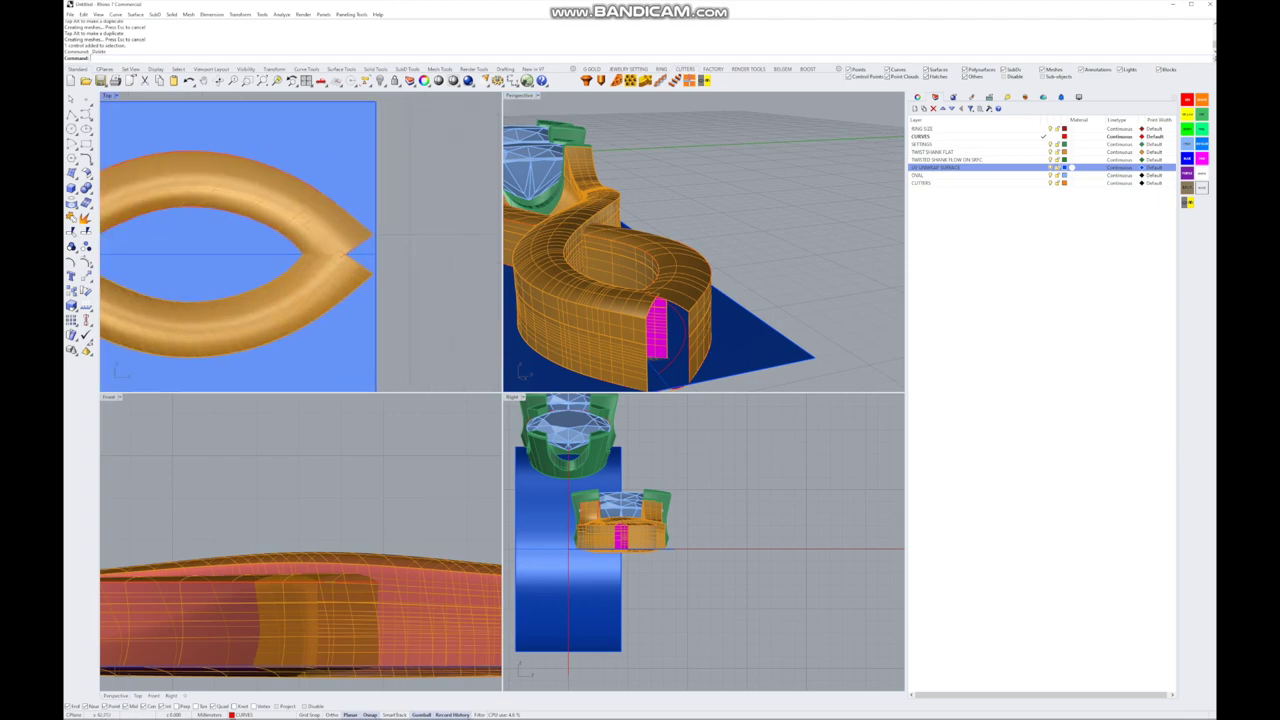
- Create a cut plane through both strands along the shank's centreline and shift it lengthwise so it crosses only the tips
left_click(300, 610)
left_click(300, 610, "shift")
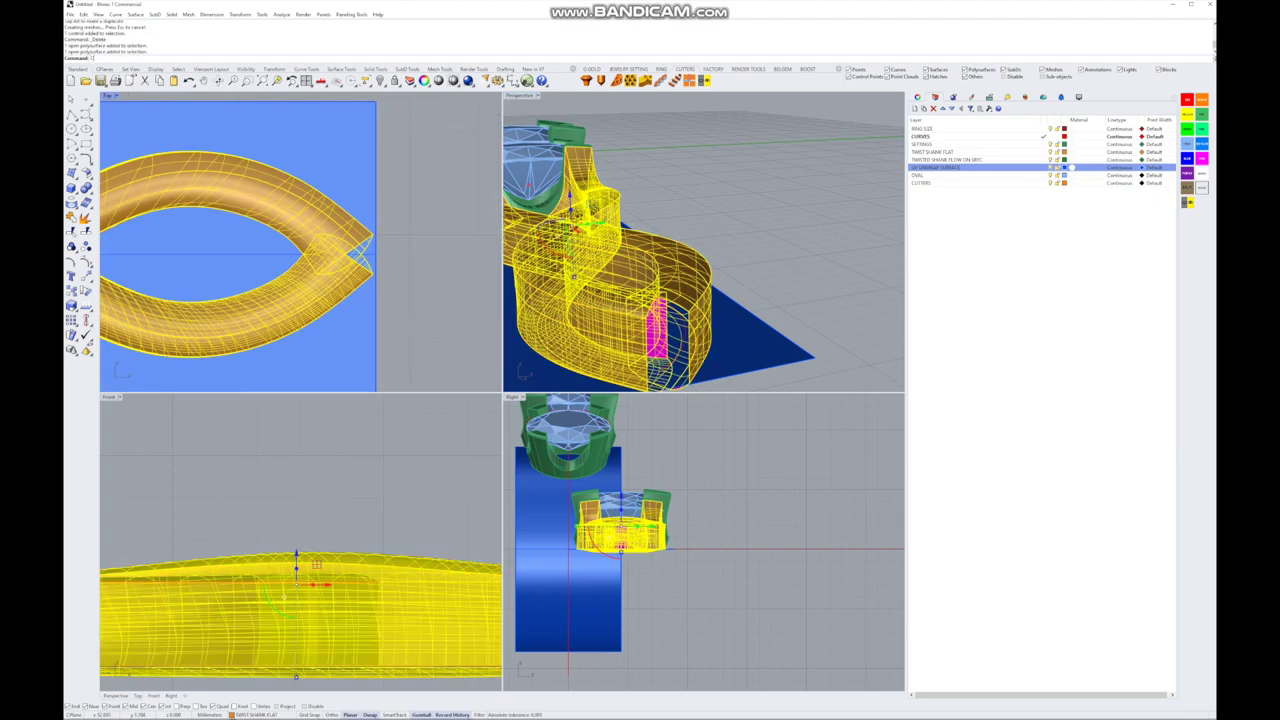
key("Return")
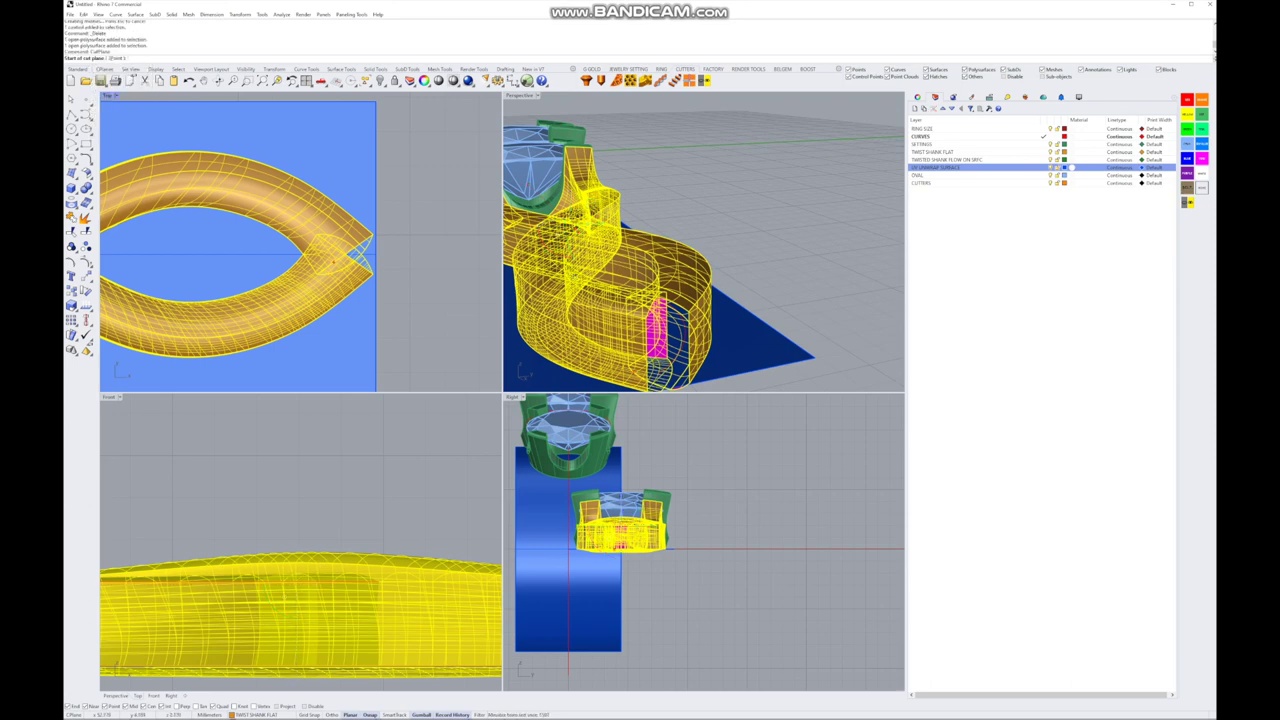
left_click(150, 254)
left_click(418, 256)
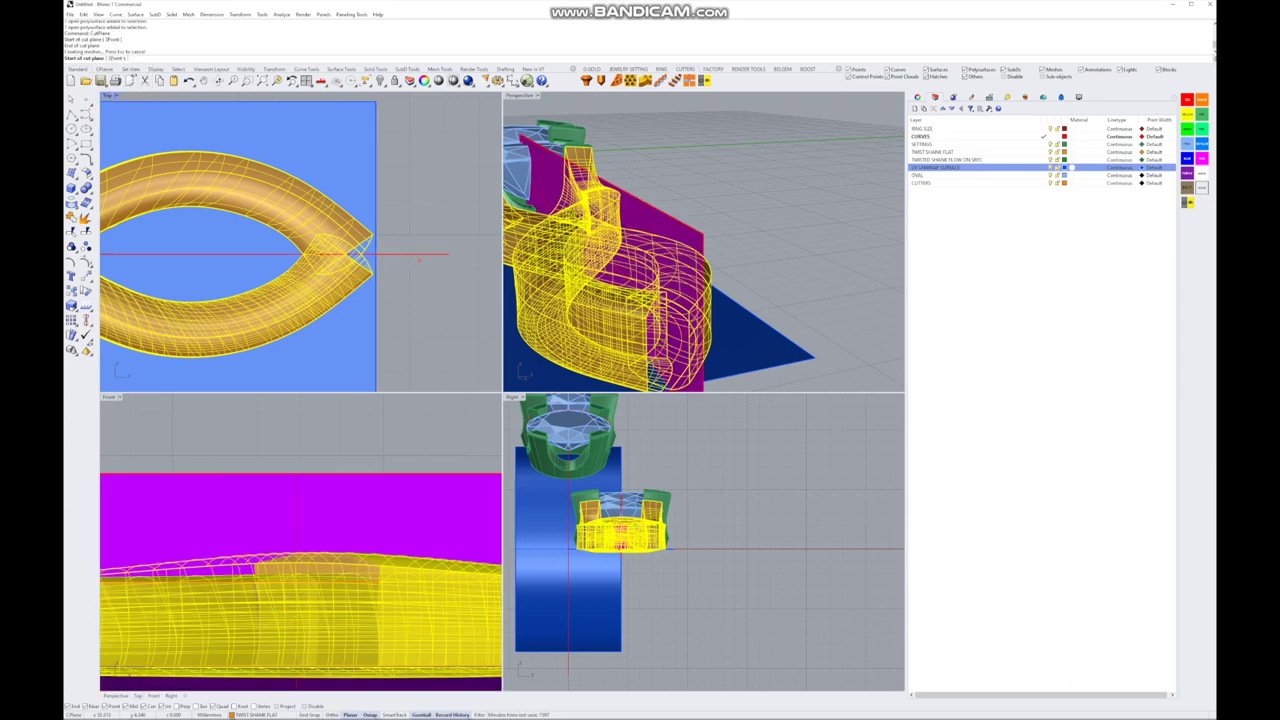
scroll(356, 261, "down", 5)
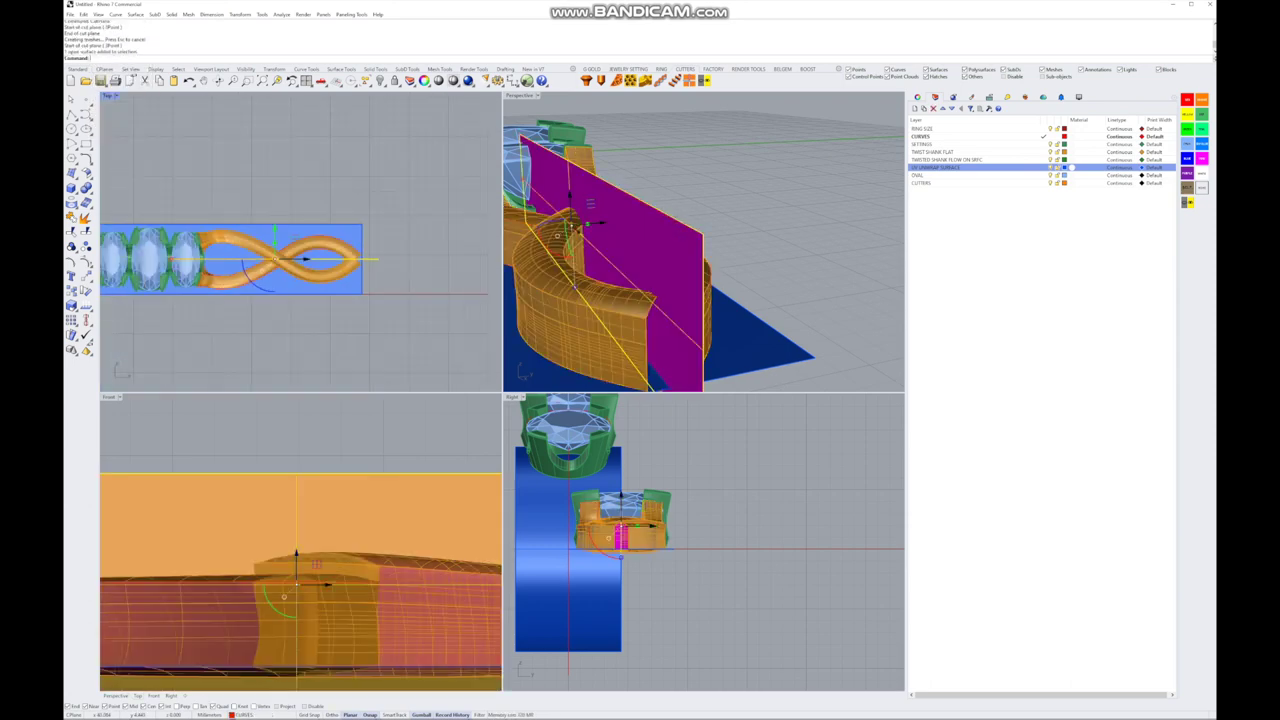
left_click_drag(305, 258, 452, 259)
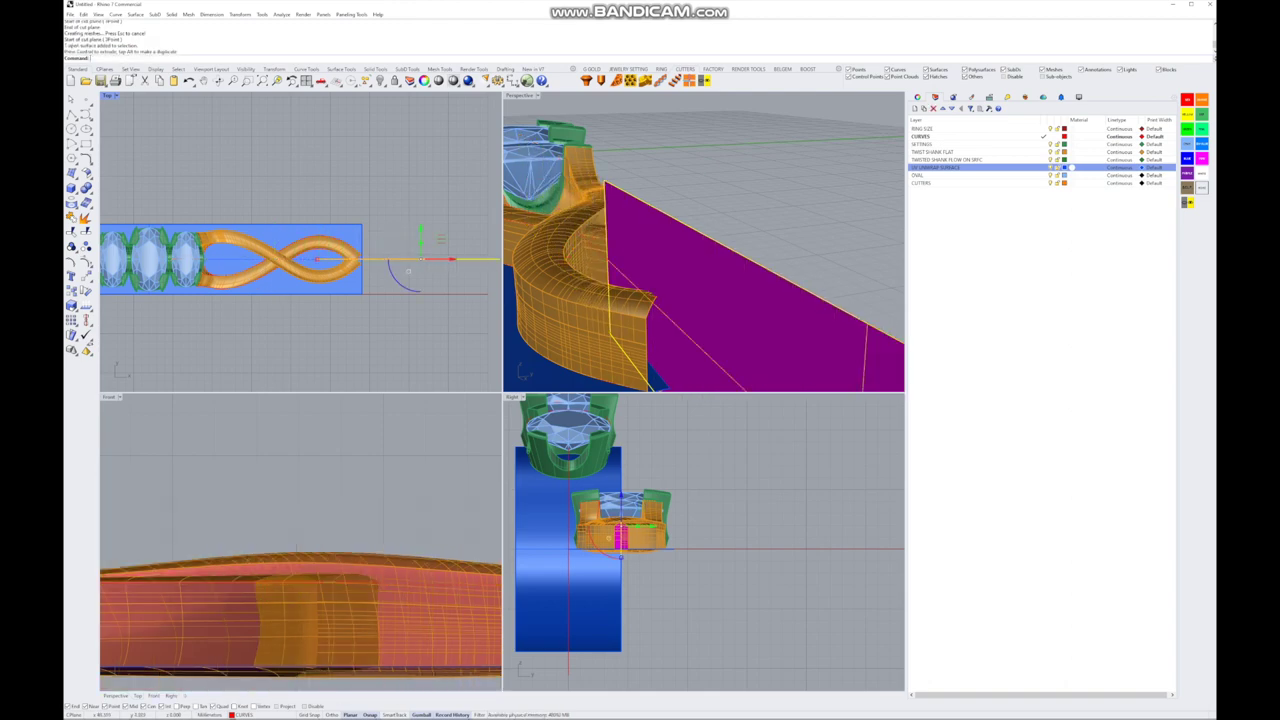
- Split both strands with the cut plane where their tips overlap at the shank's far end
scroll(375, 260, "up", 7)
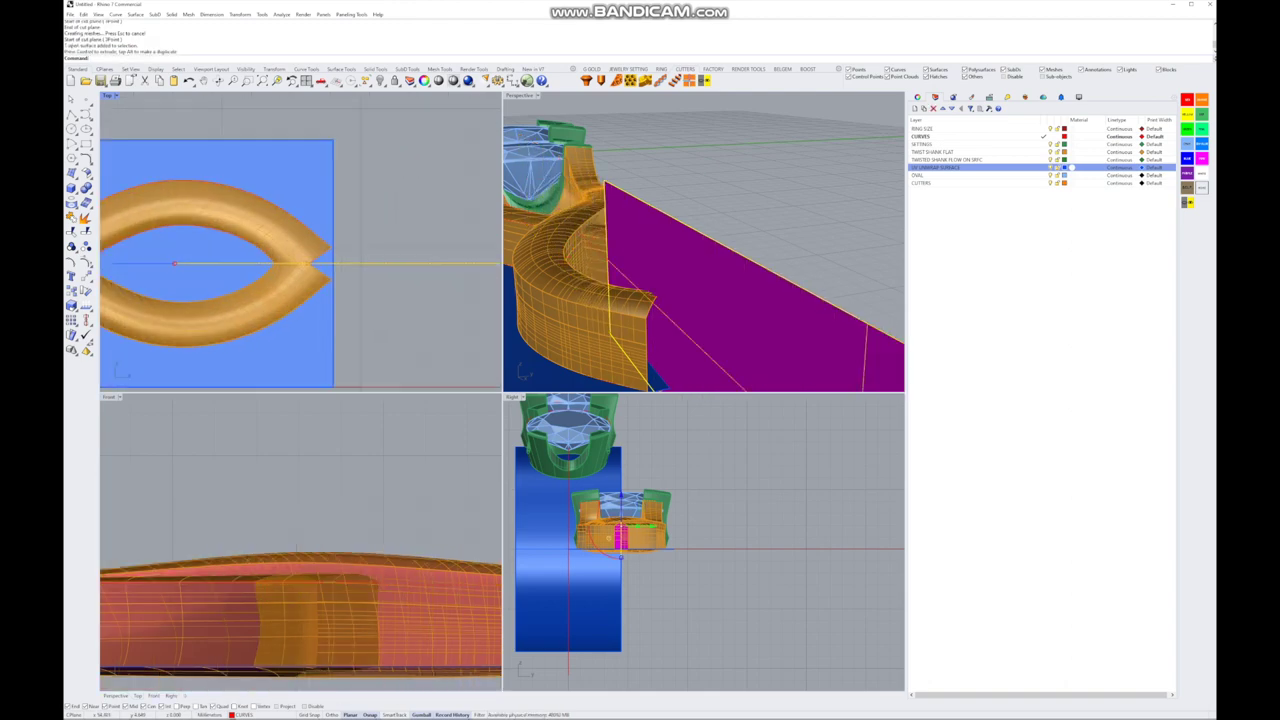
scroll(340, 258, "up", 2)
left_click(320, 258)
left_click(300, 610, "shift")
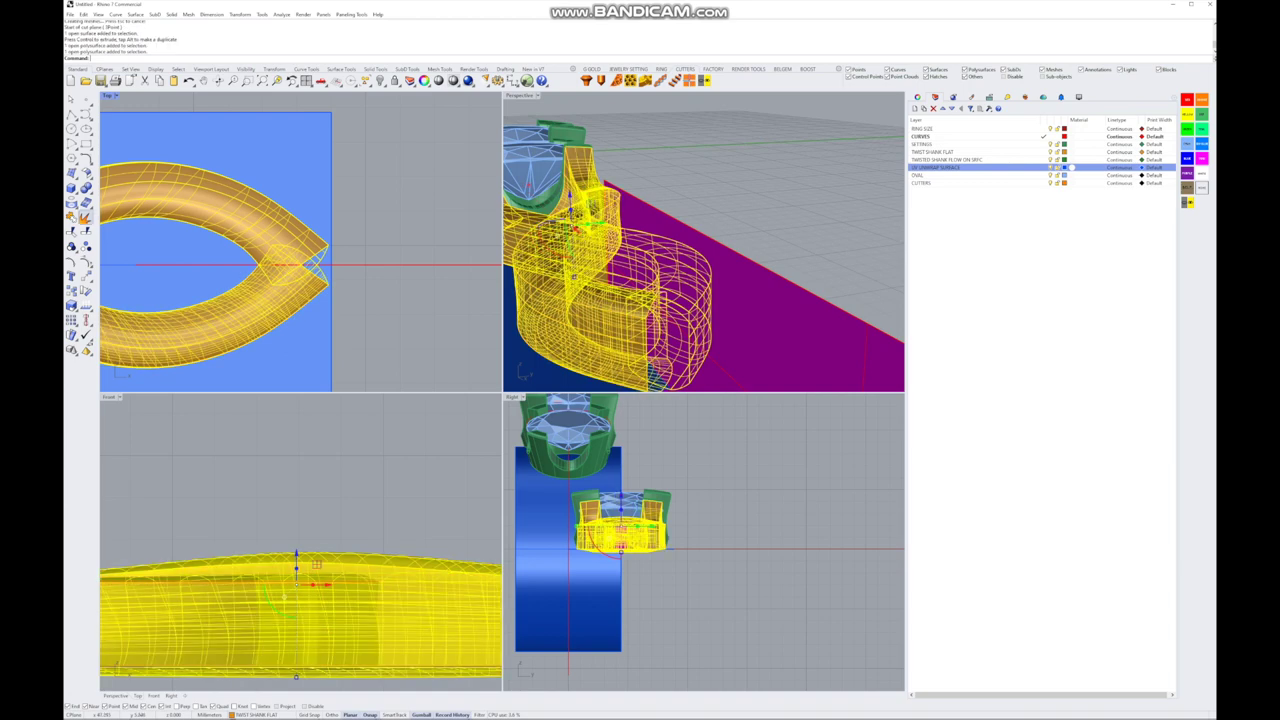
left_click(86, 232)
left_click(400, 265)
key("Return")
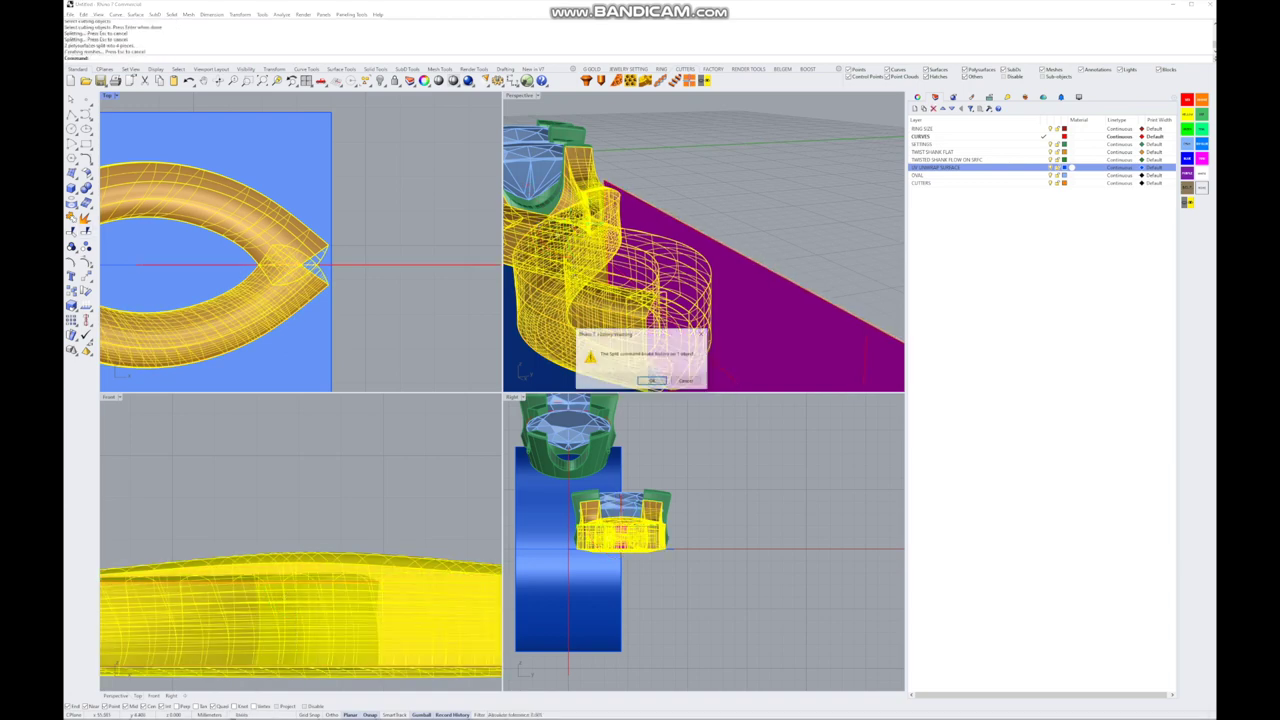
left_click(652, 381)
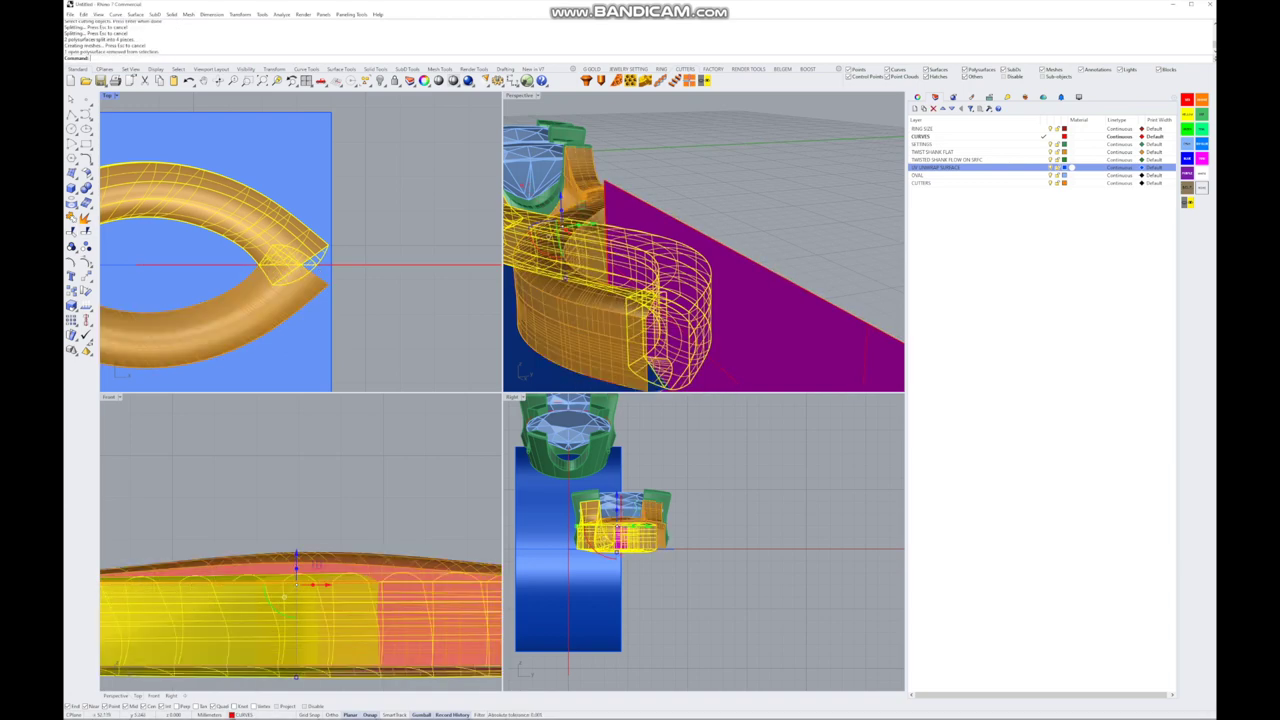
- Delete the overlapping tip pieces beyond the centreline and the cut plane
key("Delete")
left_click(400, 265)
key("Delete")
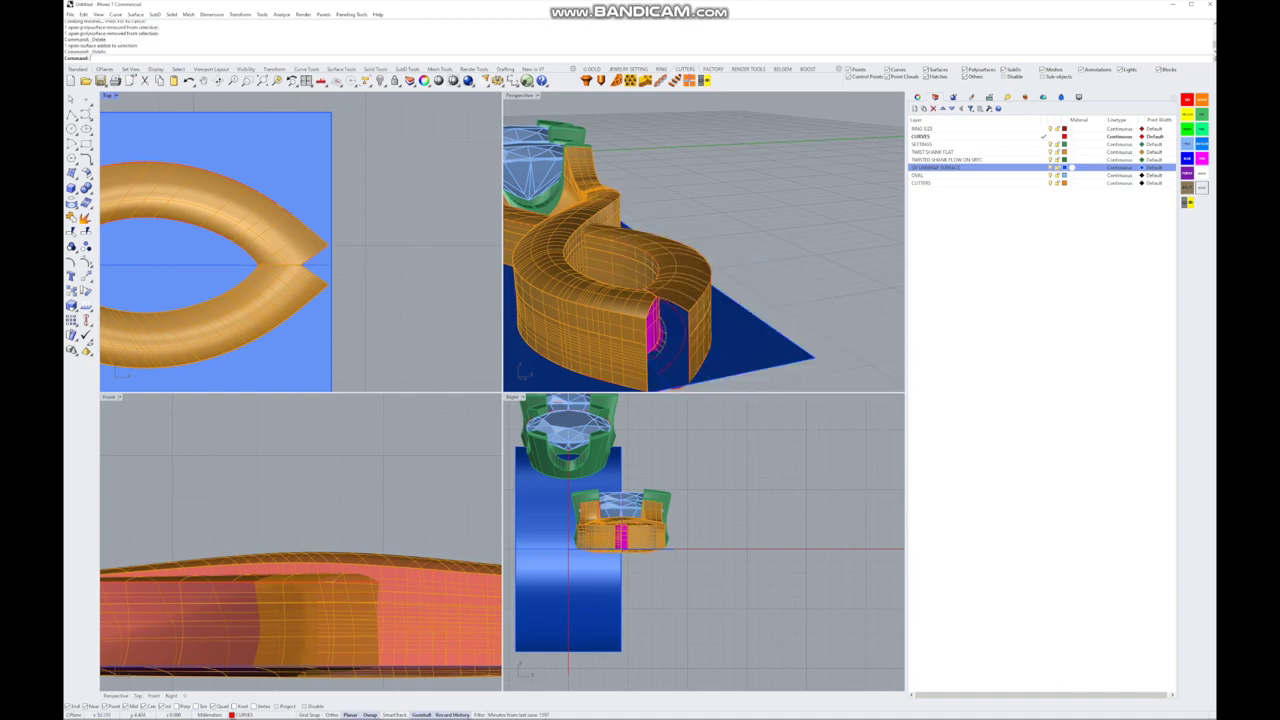
- Join the two trimmed strands into a single polysurface
mouse_move(700, 240)
right_mouse_down()
mouse_move(700, 200)
mouse_move(690, 260)
right_mouse_up()
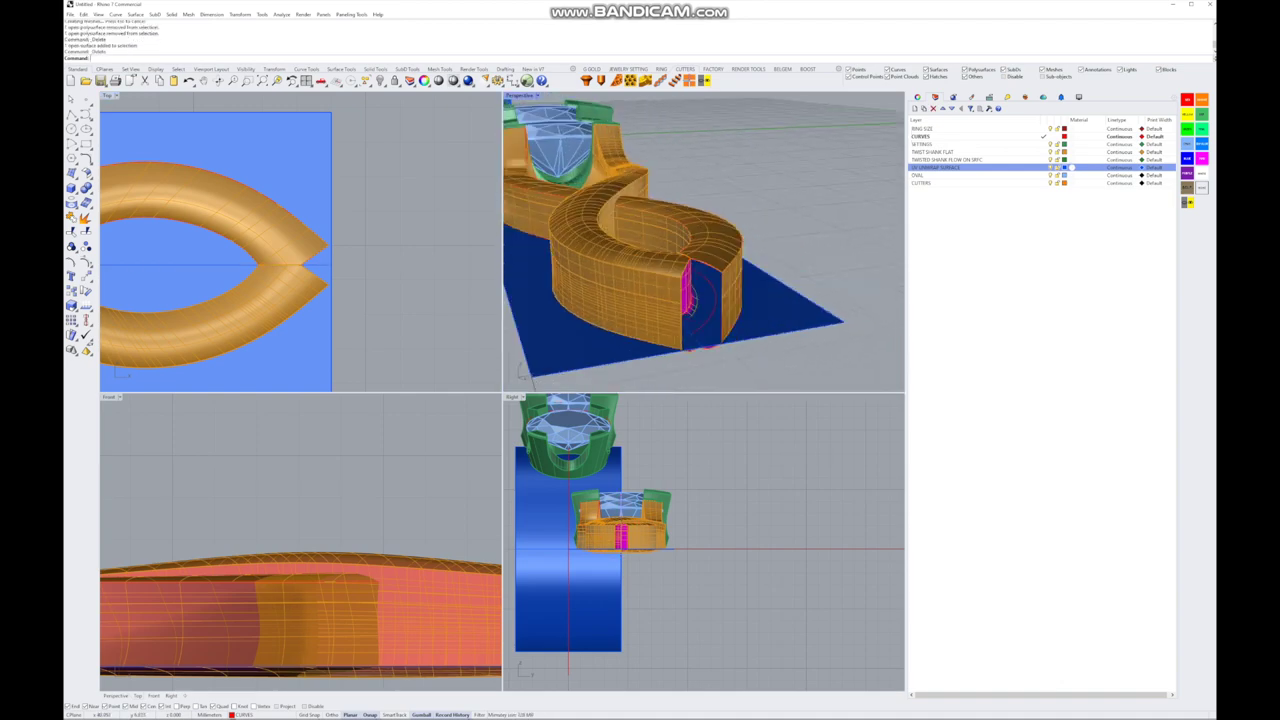
scroll(690, 260, "up", 5)
left_click(640, 280)
scroll(703, 242, "down", 8)
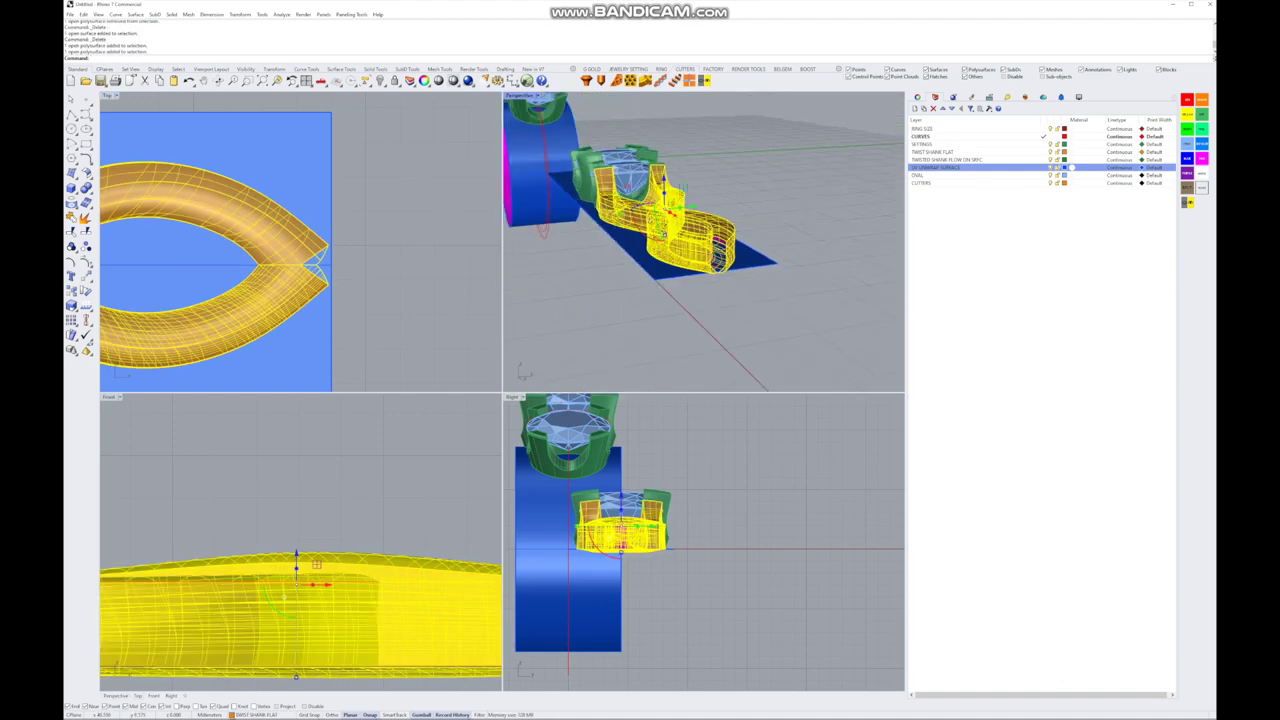
left_click(72, 217)
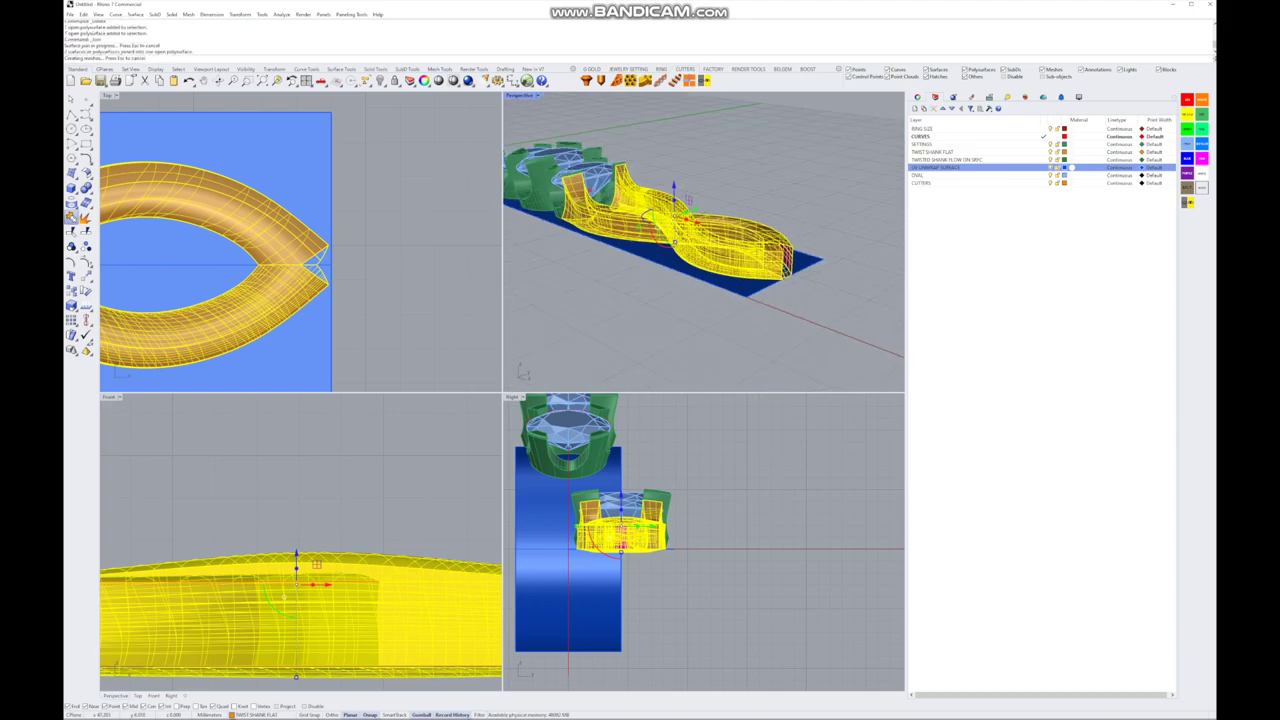
- Examine the joined shank in a maximized perspective view, focusing on where its open ends meet the stone settings
scroll(220, 250, "down", 2)
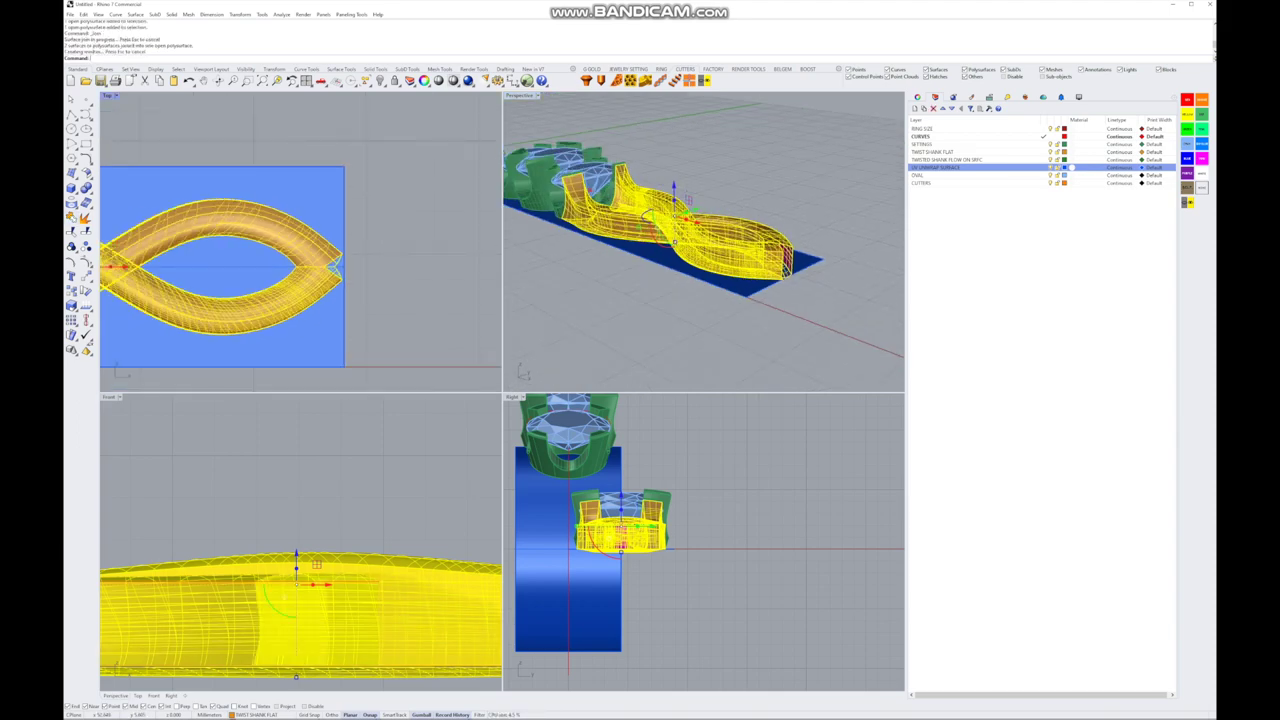
scroll(220, 265, "down", 2)
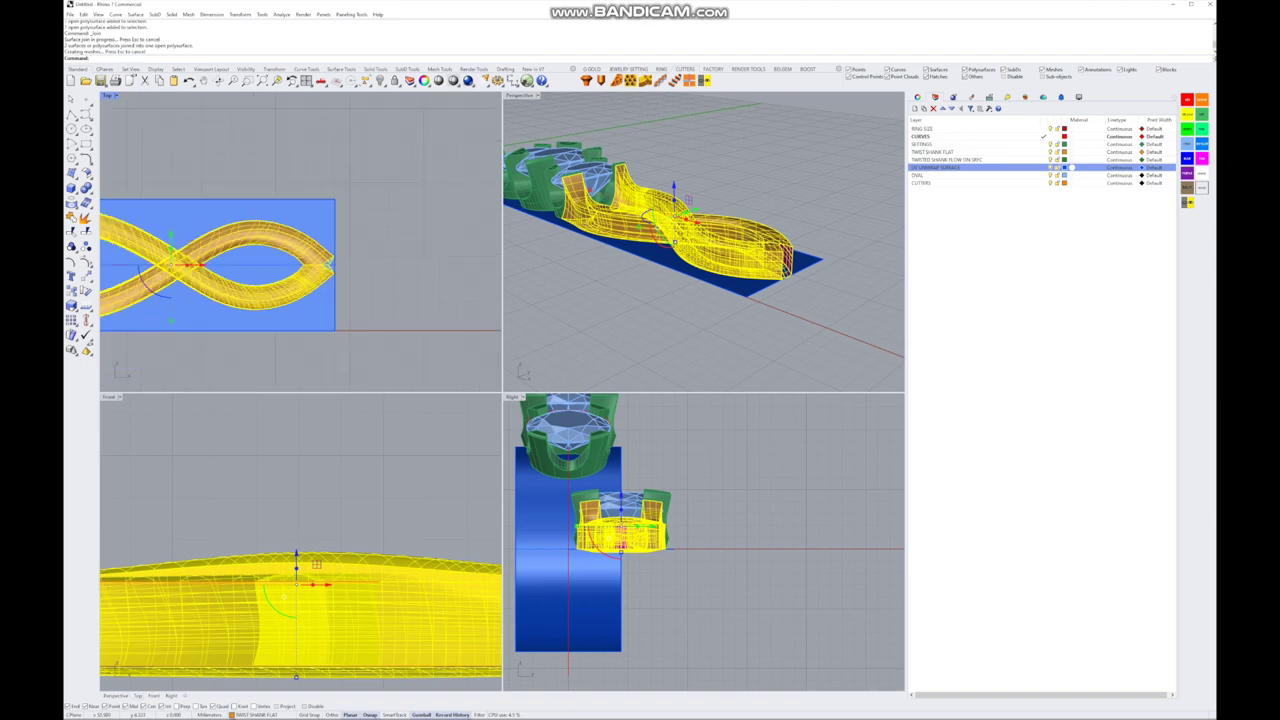
right_click_drag(220, 265, 340, 286)
scroll(700, 240, "up", 3)
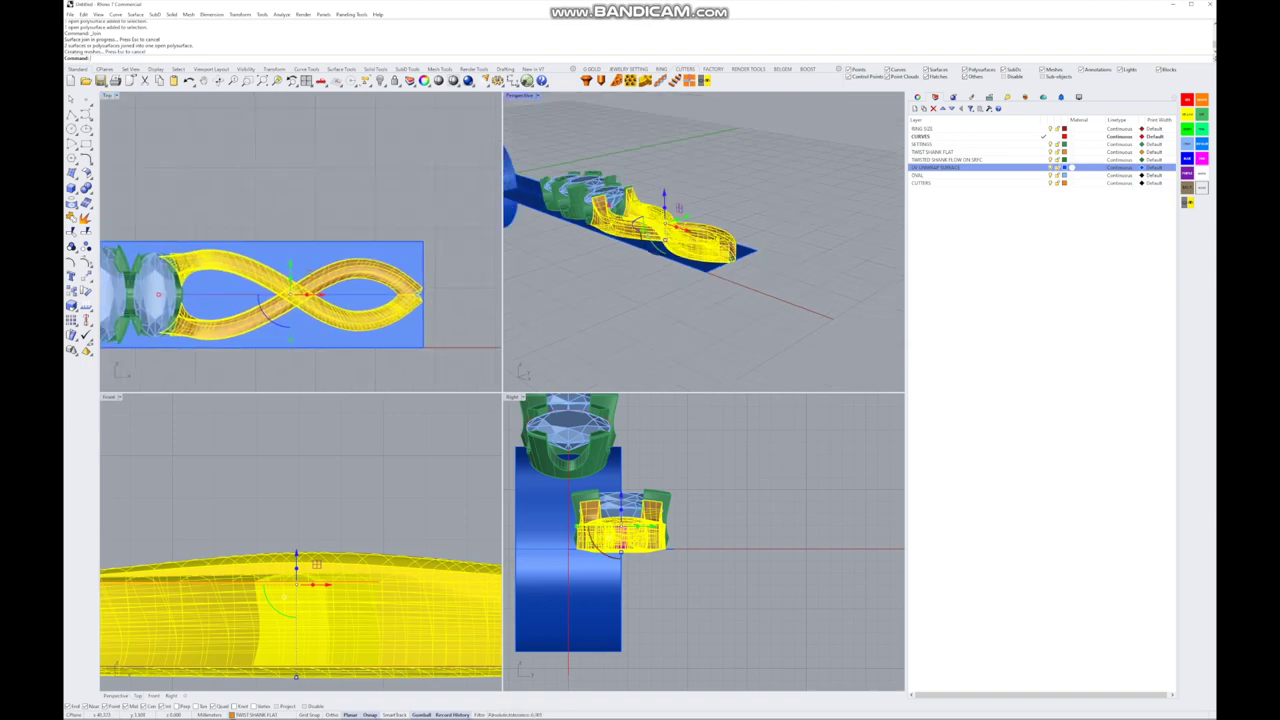
key("Escape")
scroll(700, 240, "up", 3)
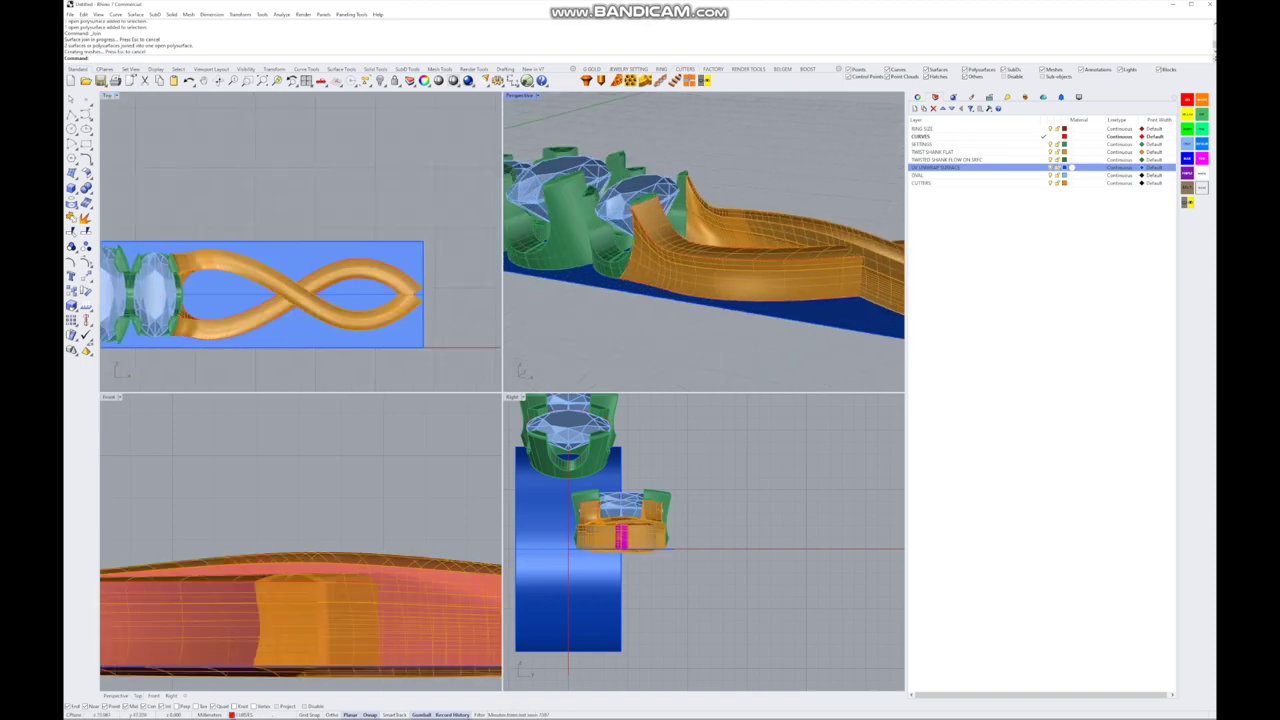
key("ctrl+m")
scroll(500, 390, "down", 3)
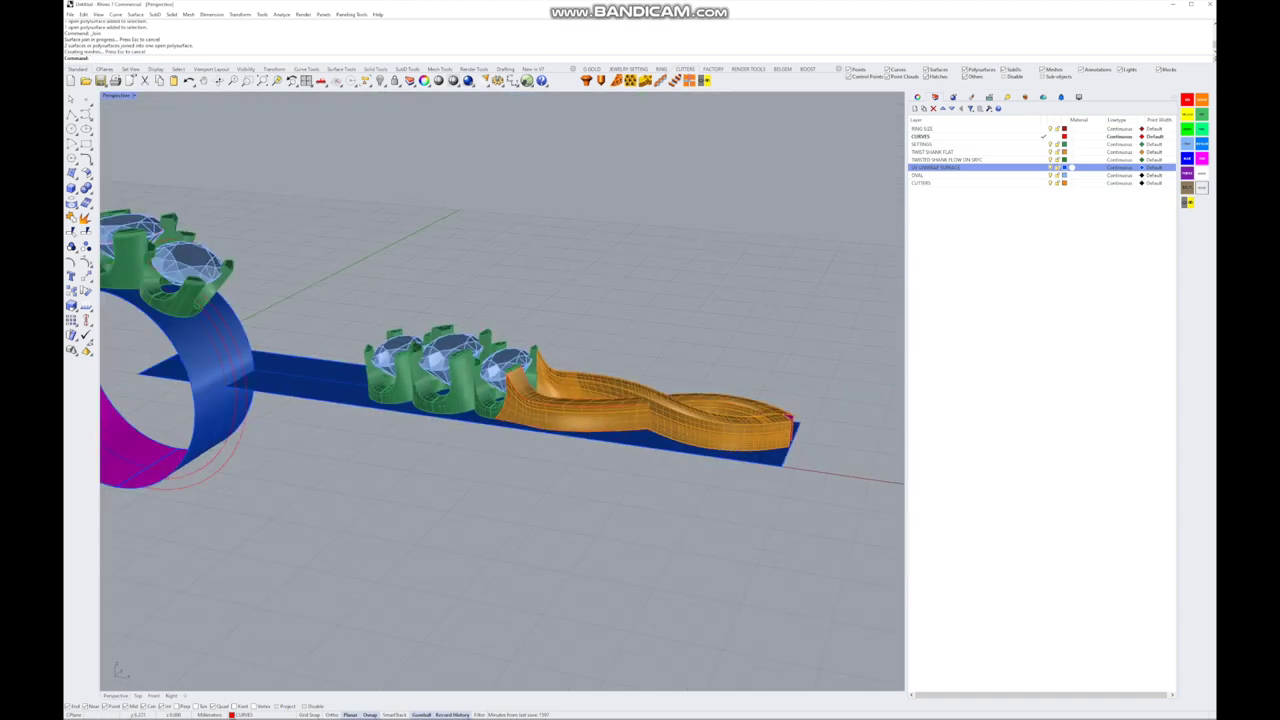
right_click_drag(500, 400, 525, 352)
scroll(500, 380, "up", 3)
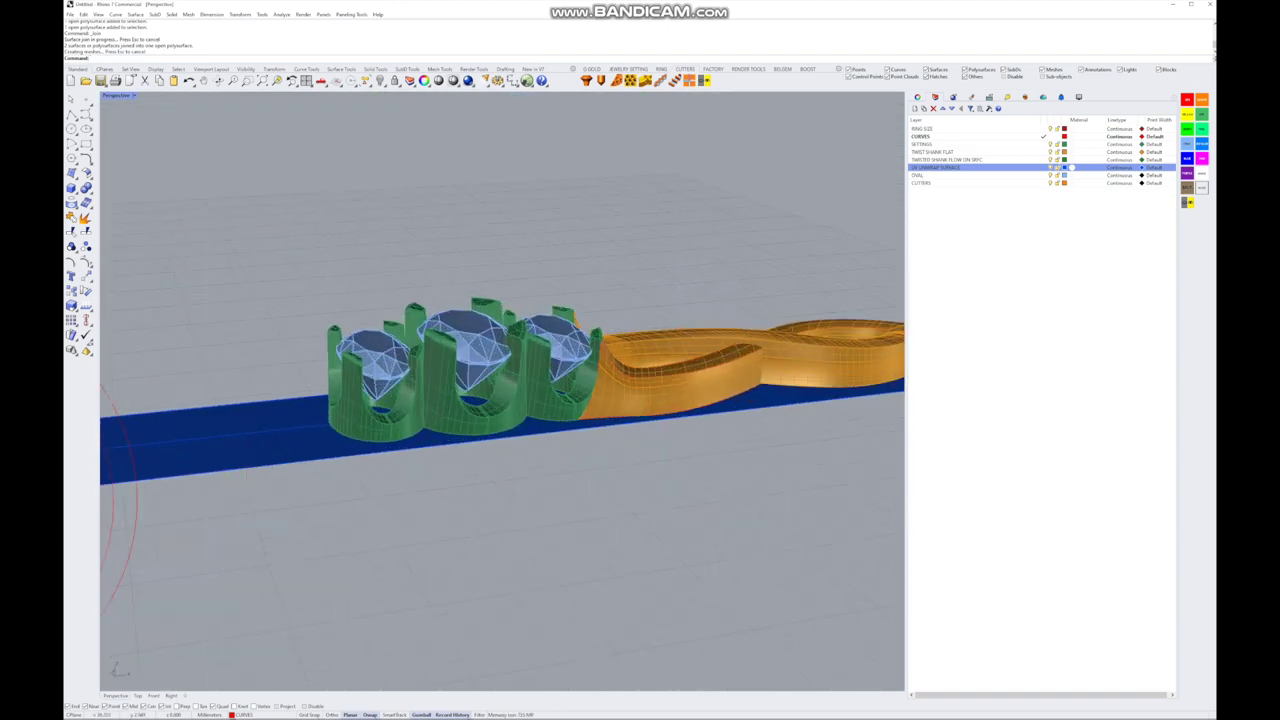
scroll(500, 380, "up", 3)
- Extract a copy of the outer surface of the setting that touches the shank, with OutputLayer=Input and Copy=Yes
left_click(390, 400)
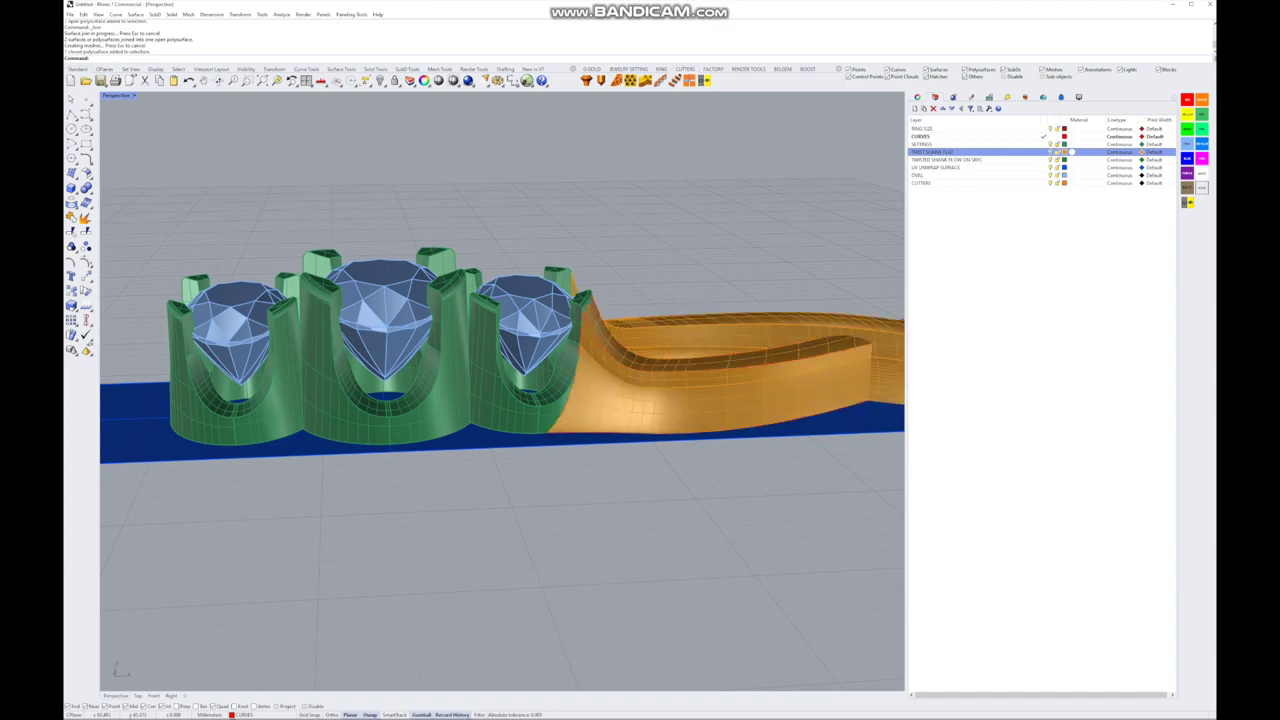
scroll(500, 340, "up", 3)
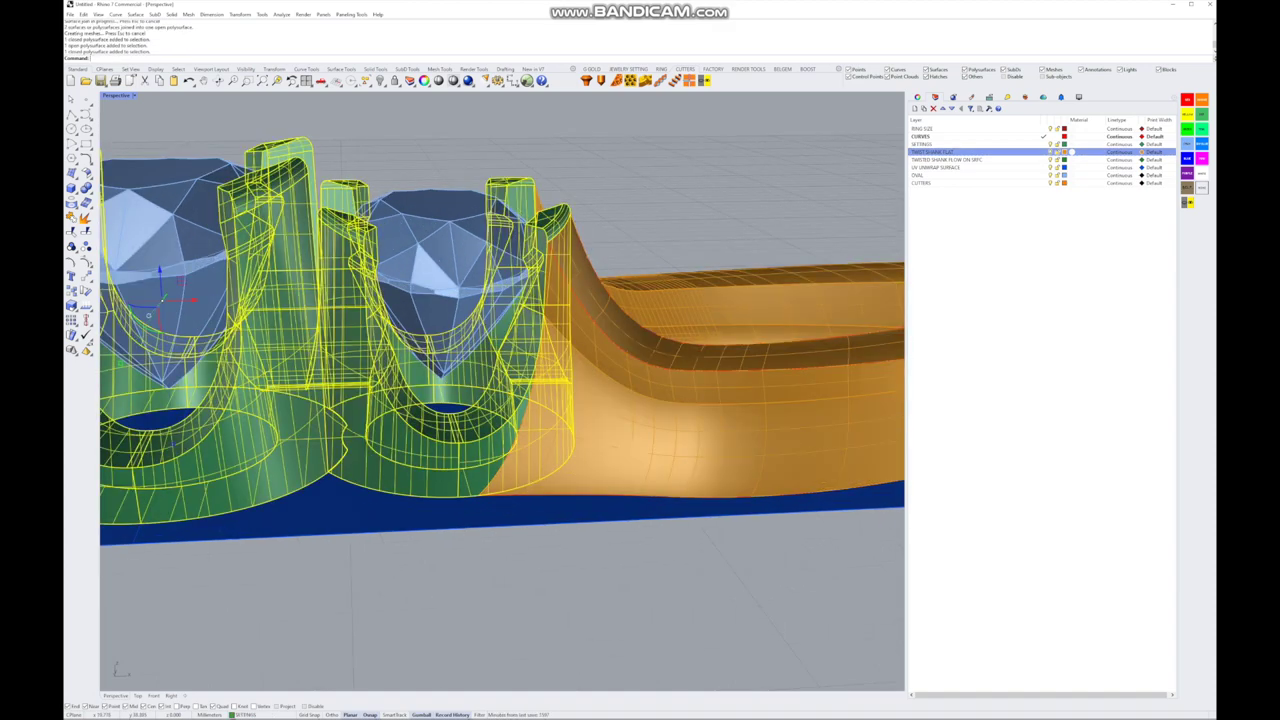
left_click(90, 192)
left_click(115, 280)
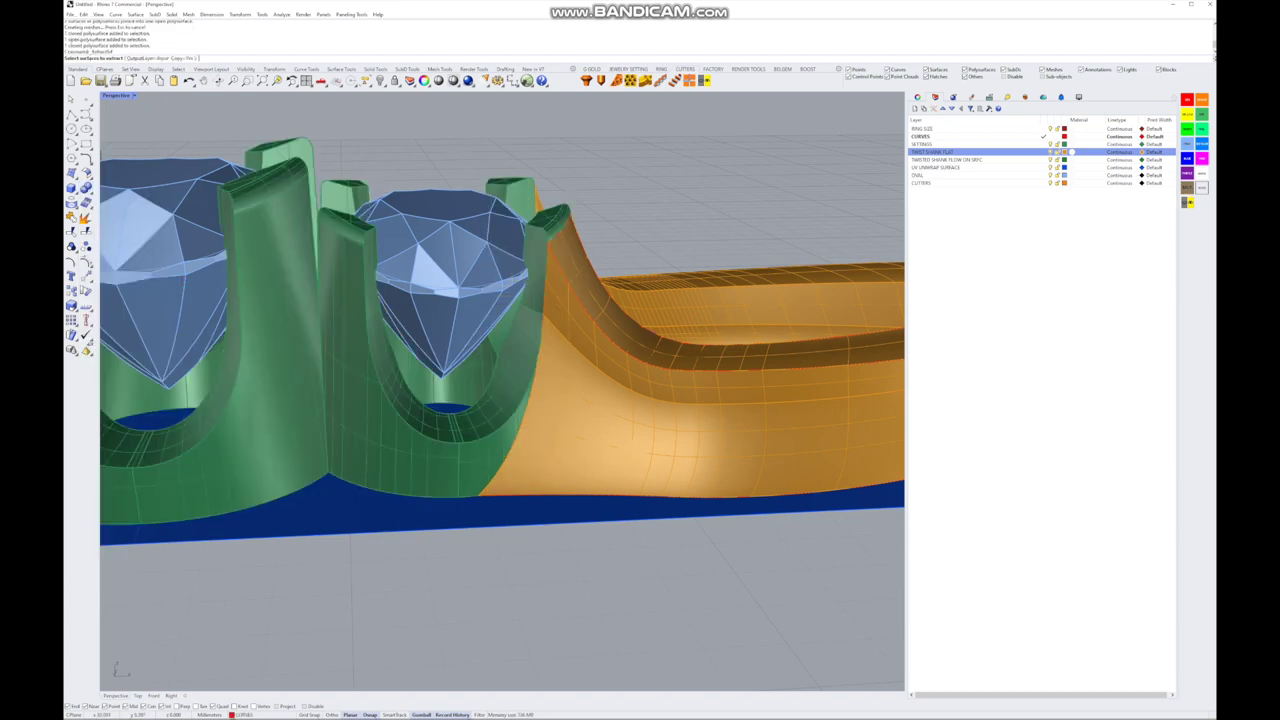
left_click(545, 300)
right_click_drag(500, 400, 560, 380)
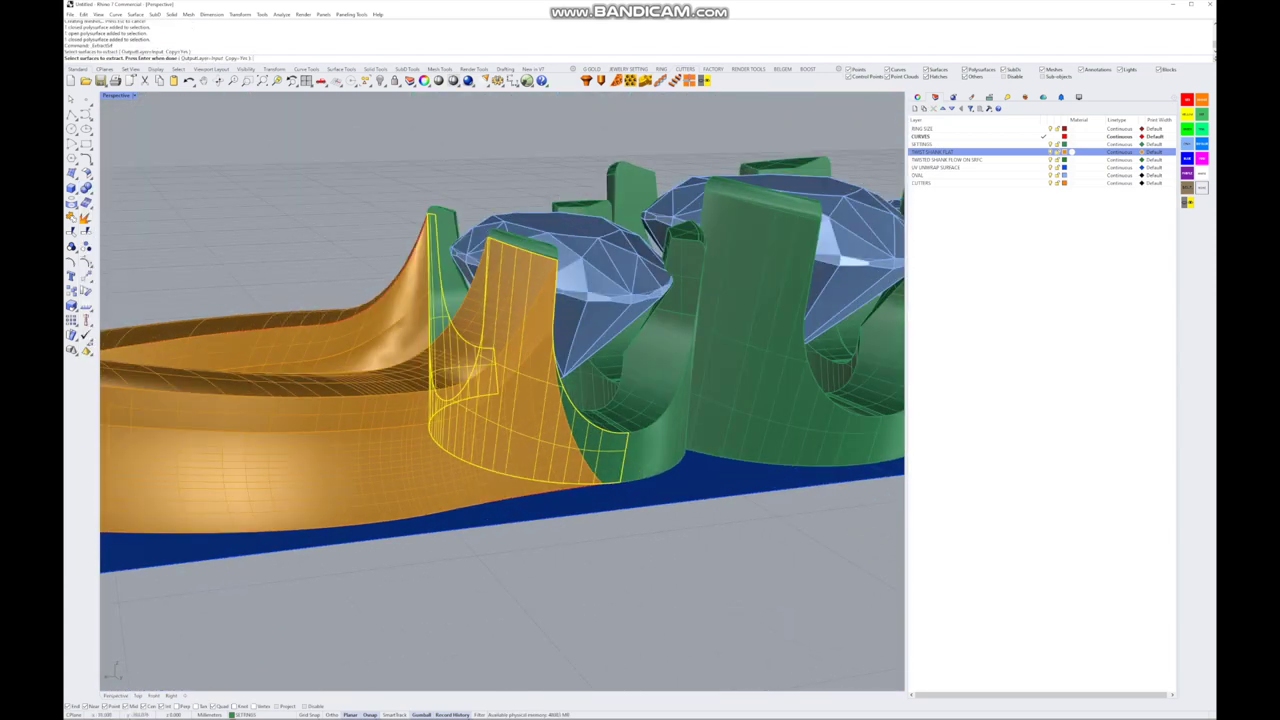
key("Return")
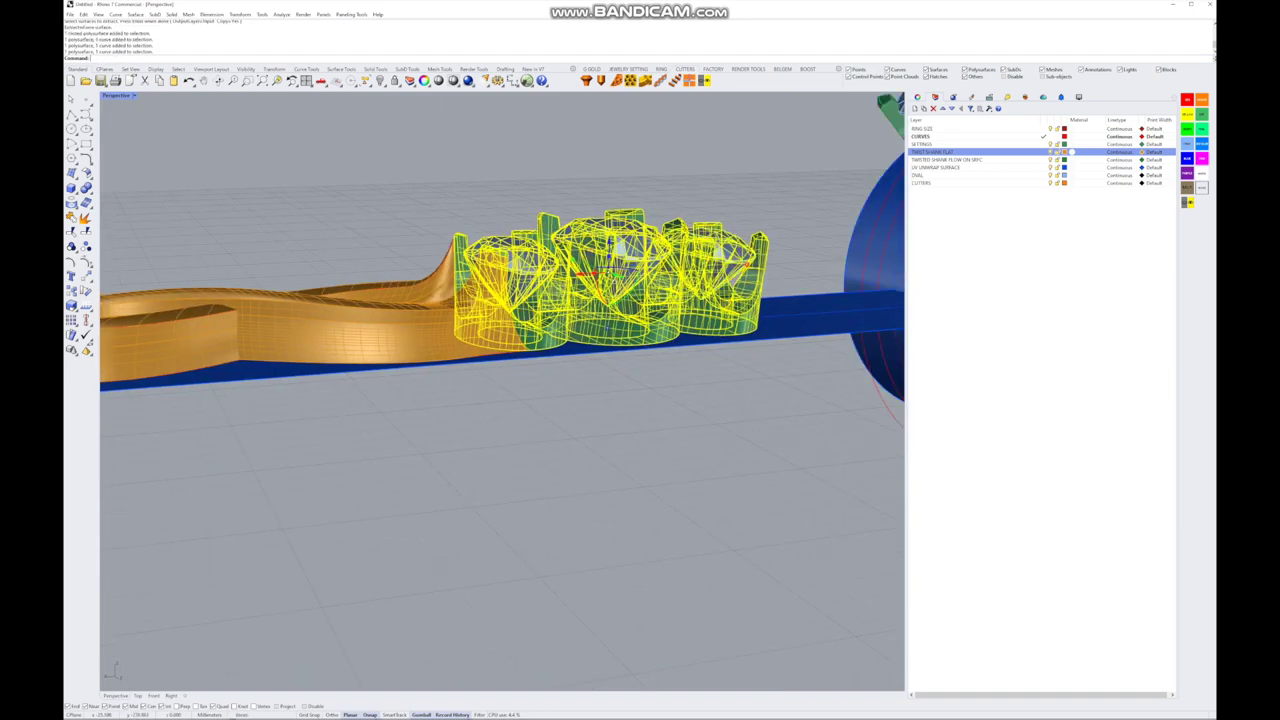
- Hide the three settings with their gems so only the extracted surface remains at the shank's open ends
key("ctrl+h")
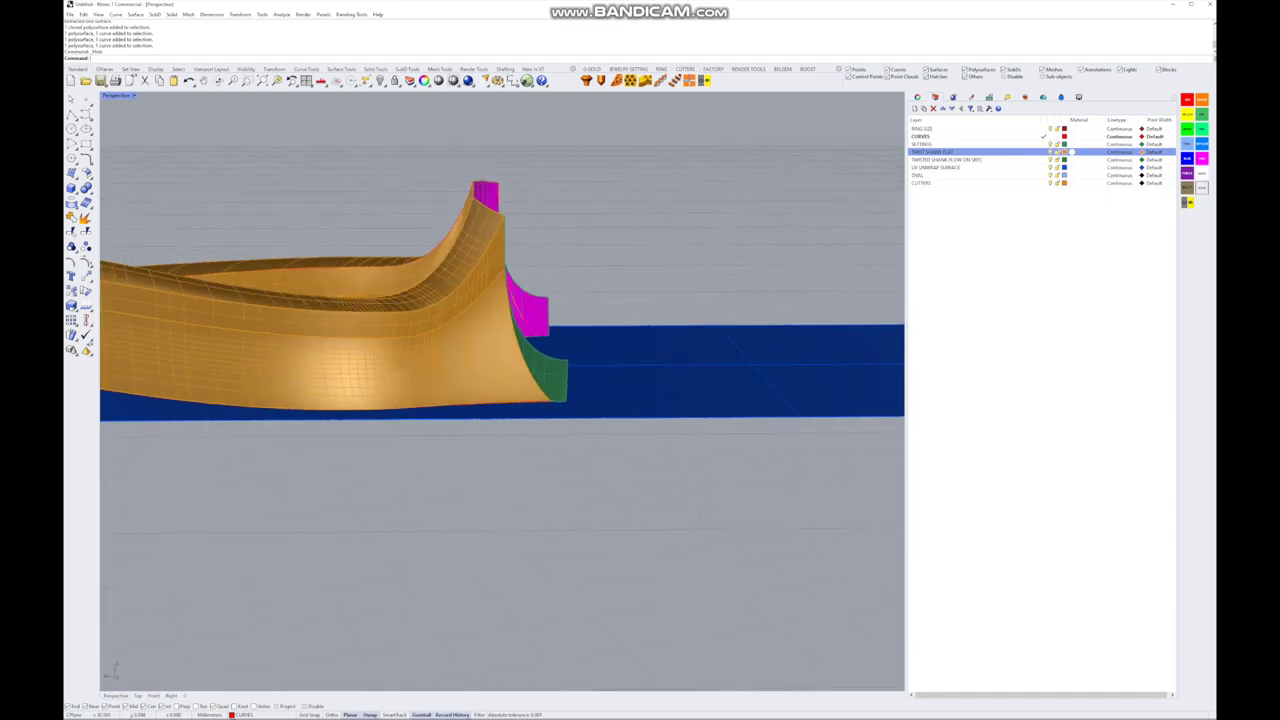
left_click(490, 330)
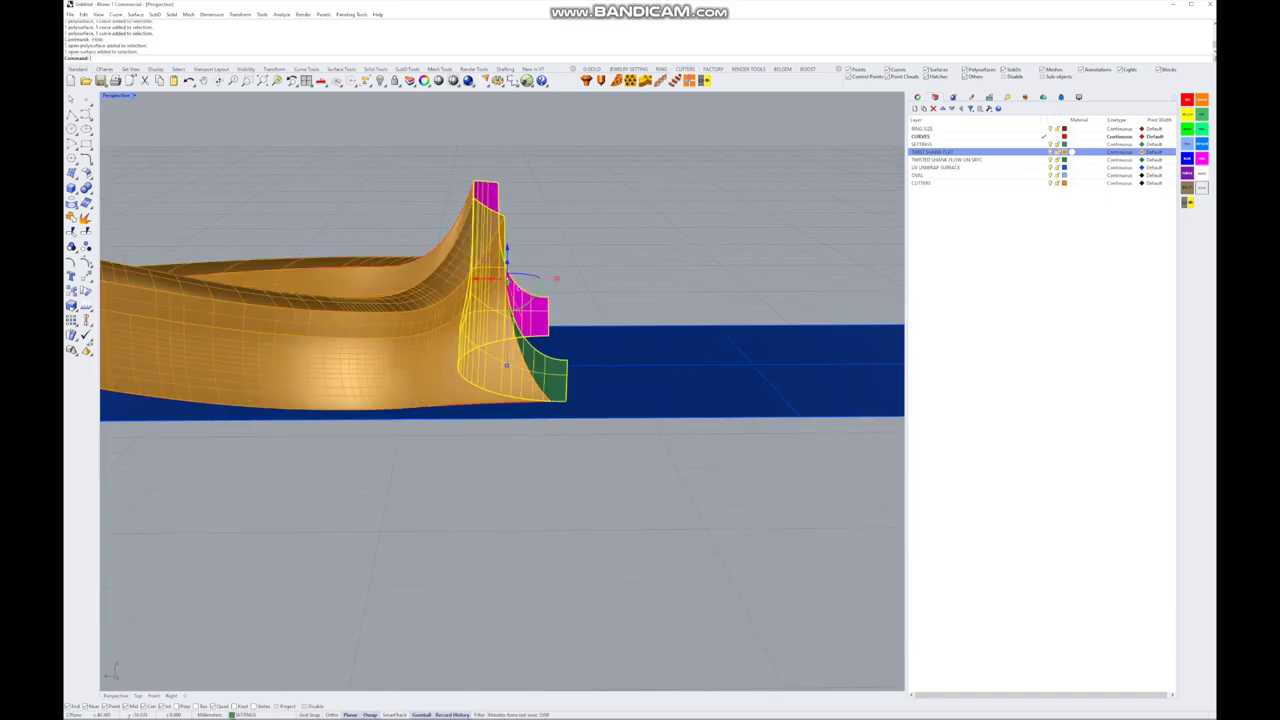
key("Escape")
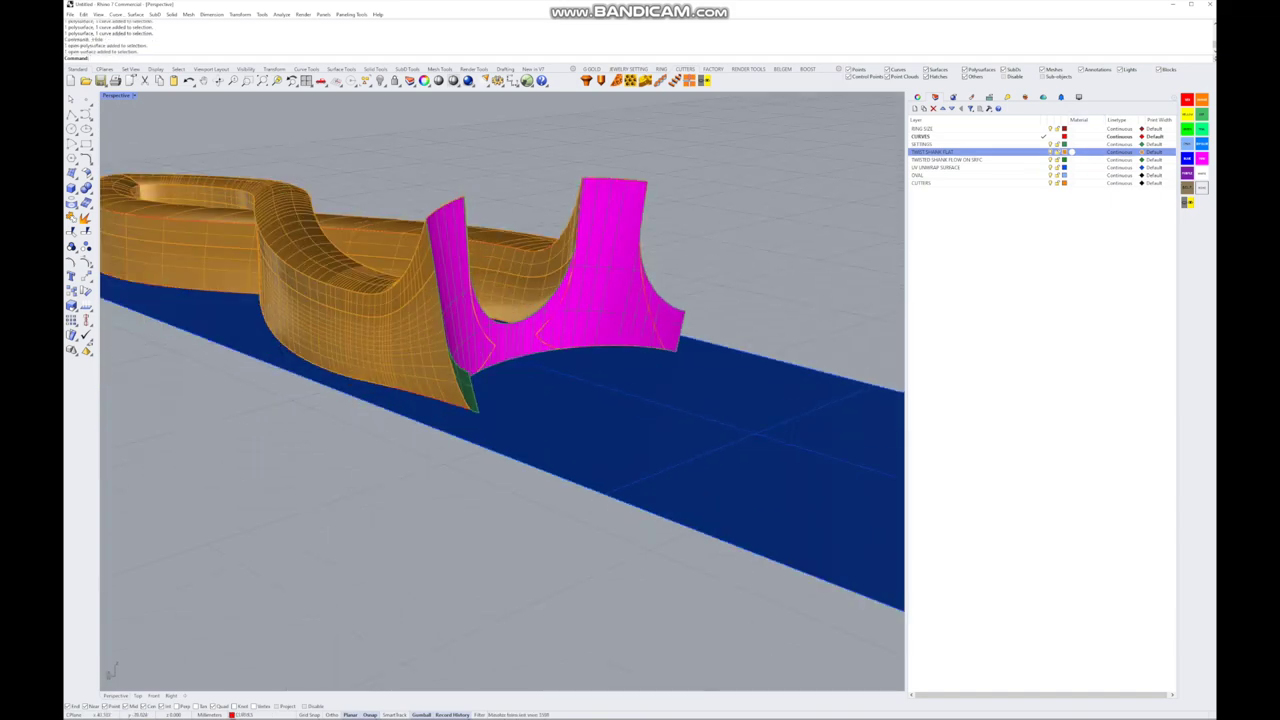
- Split the extracted setting surface using the joined shank polysurface as the cutting object
left_click(930, 144)
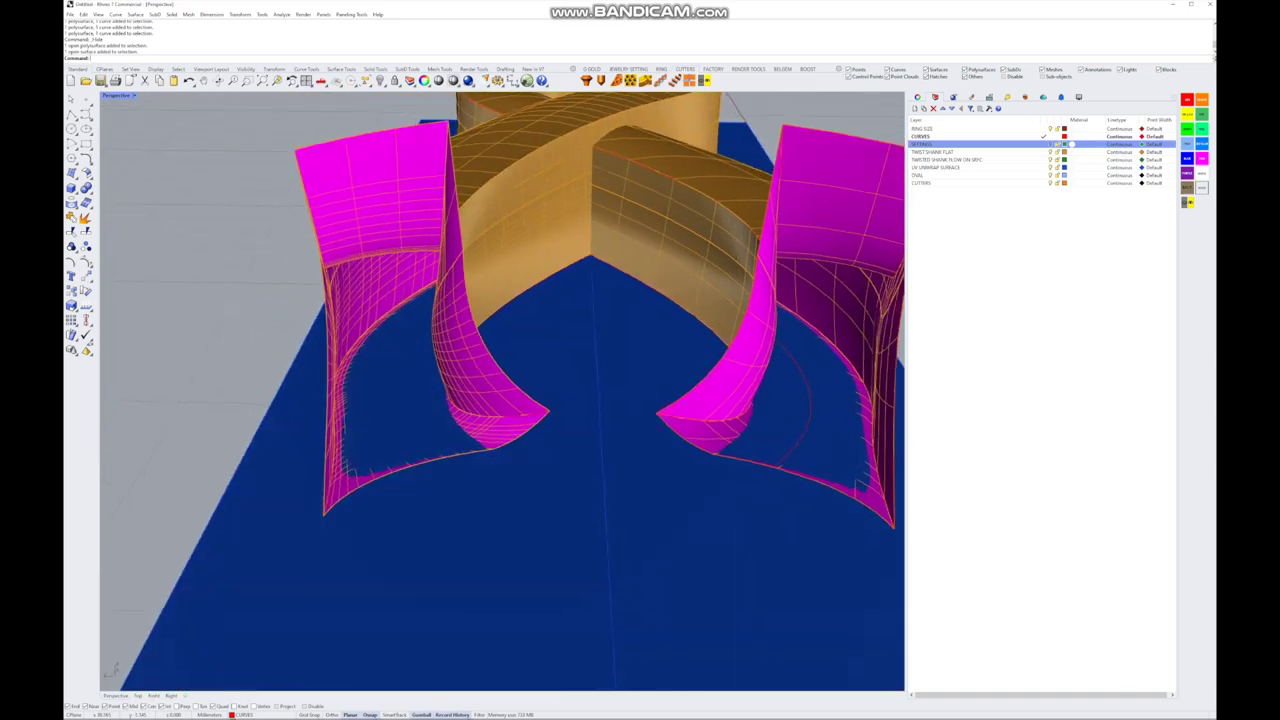
key("Left")
key("Left")
key("Left")
key("Left")
key("Down")
key("Down")
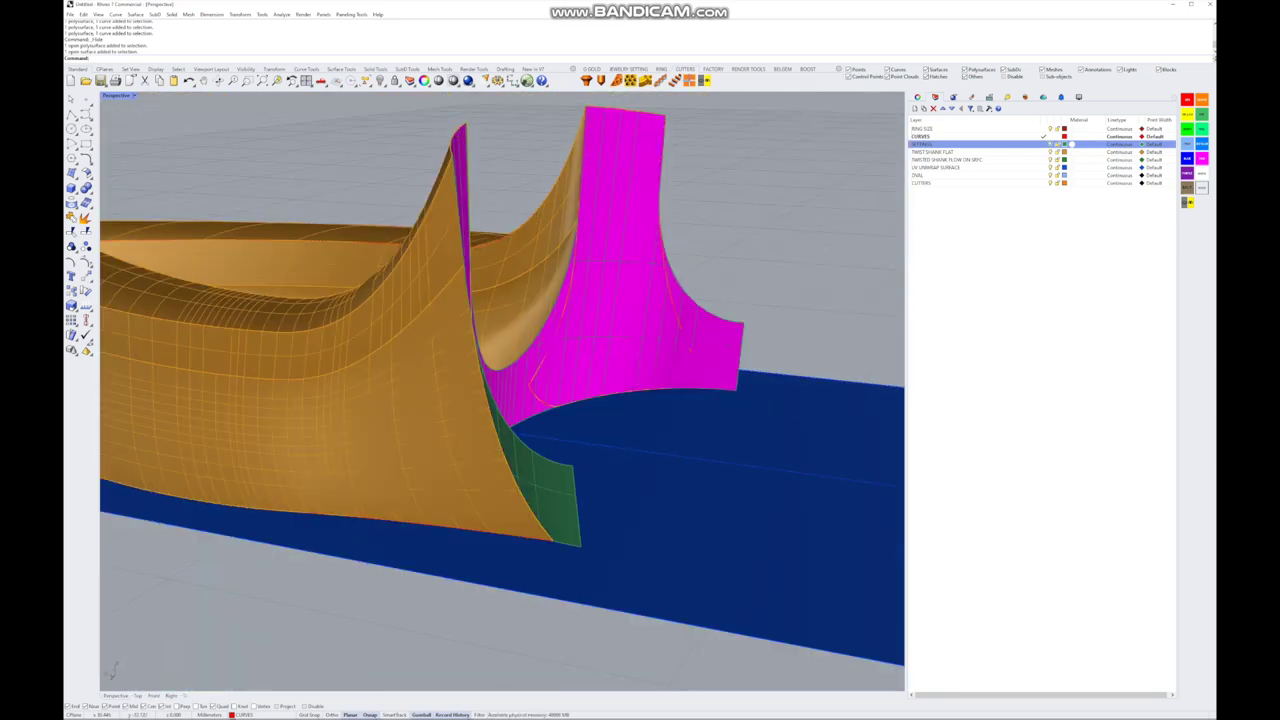
key("Left")
left_click(380, 380)
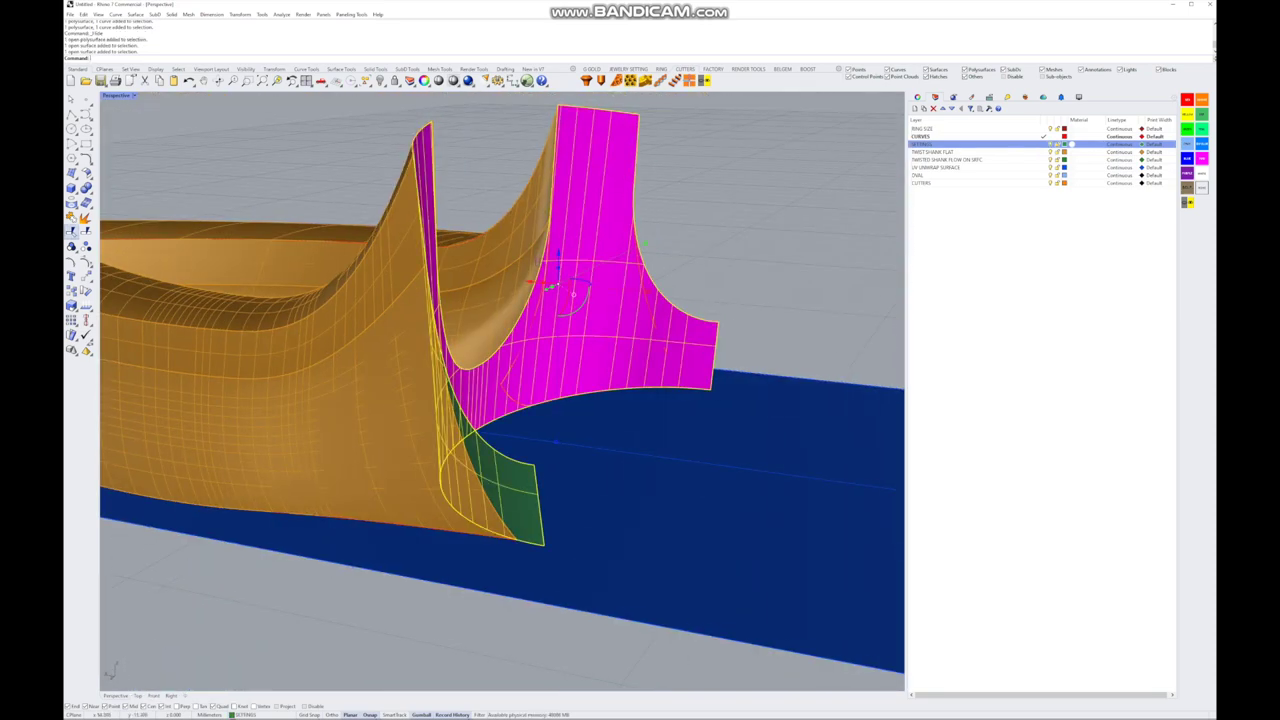
left_click(85, 232)
left_click(550, 287)
key("Return")
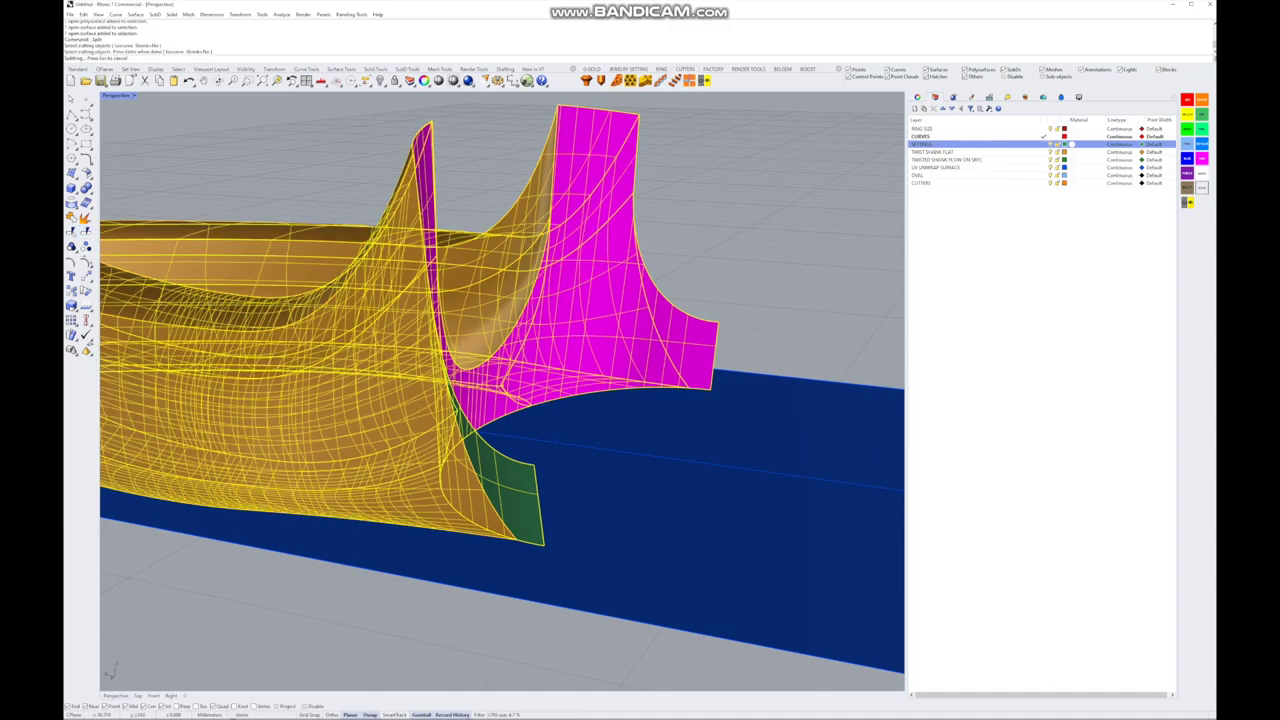
- Delete the two split surface pieces that extend beyond the outer sides of the shank's open ends
key("Left")
key("Left")
key("Left")
key("Left")
left_click(825, 380)
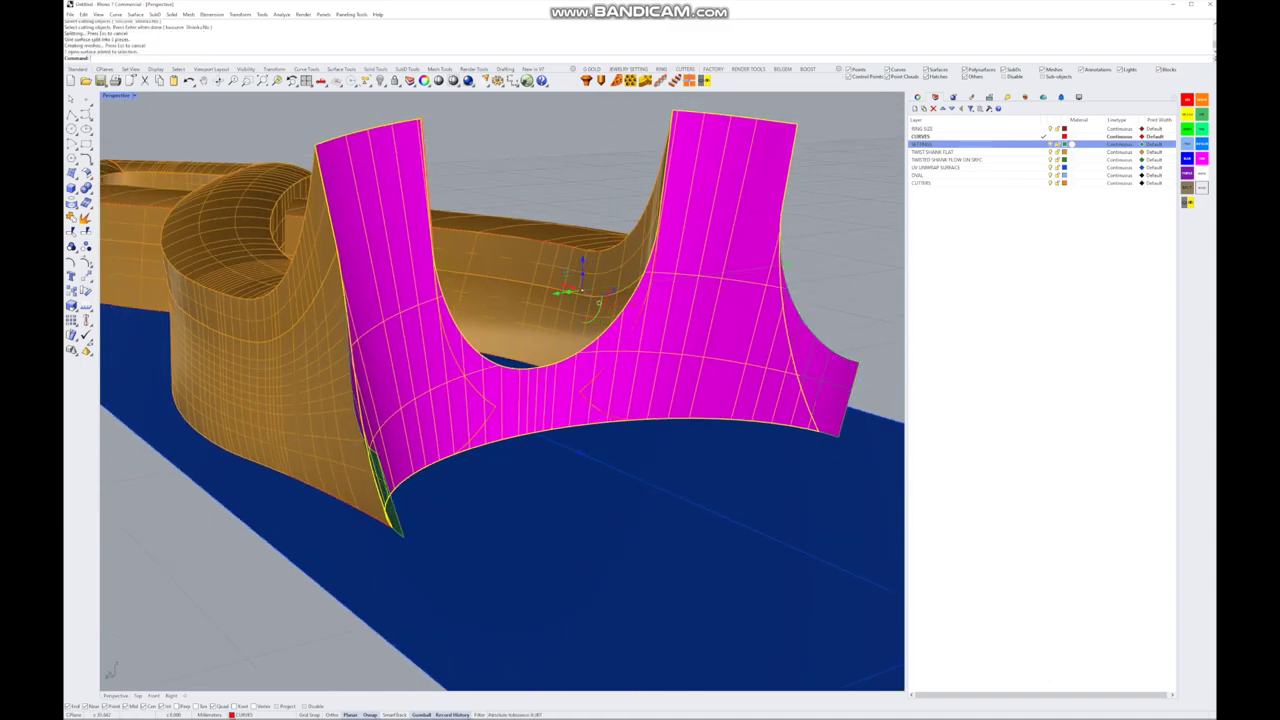
key("Delete")
key("Left")
key("Left")
key("Left")
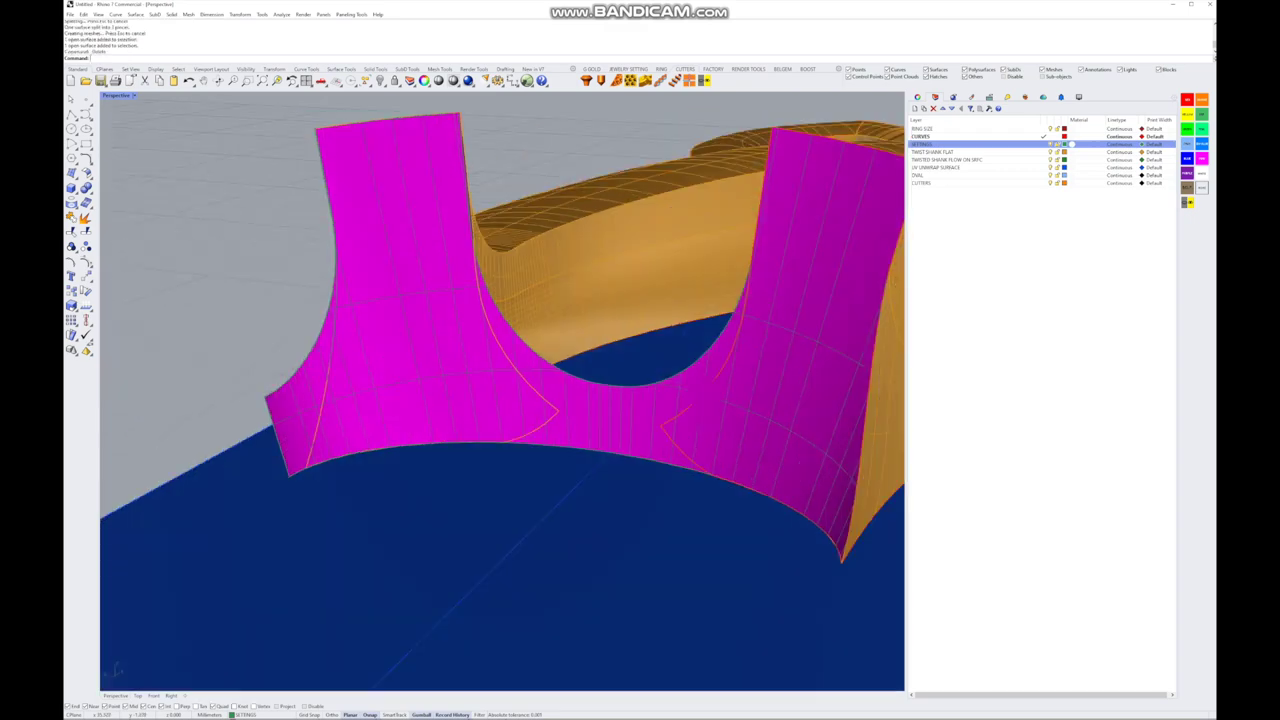
left_click(320, 390)
key("Delete")
key("Left")
key("Left")
key("Left")
key("Left")
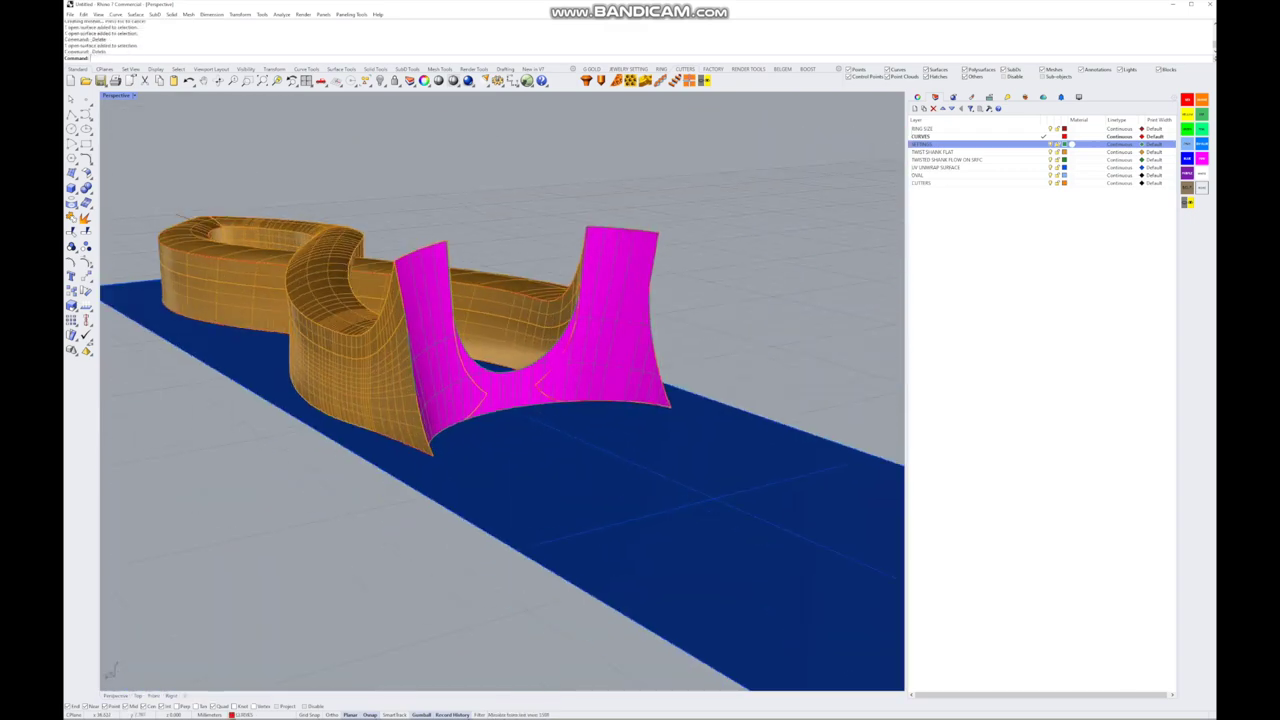
- Create the object intersection curves between the remaining setting surface and the shank
scroll(545, 408, "up", 3)
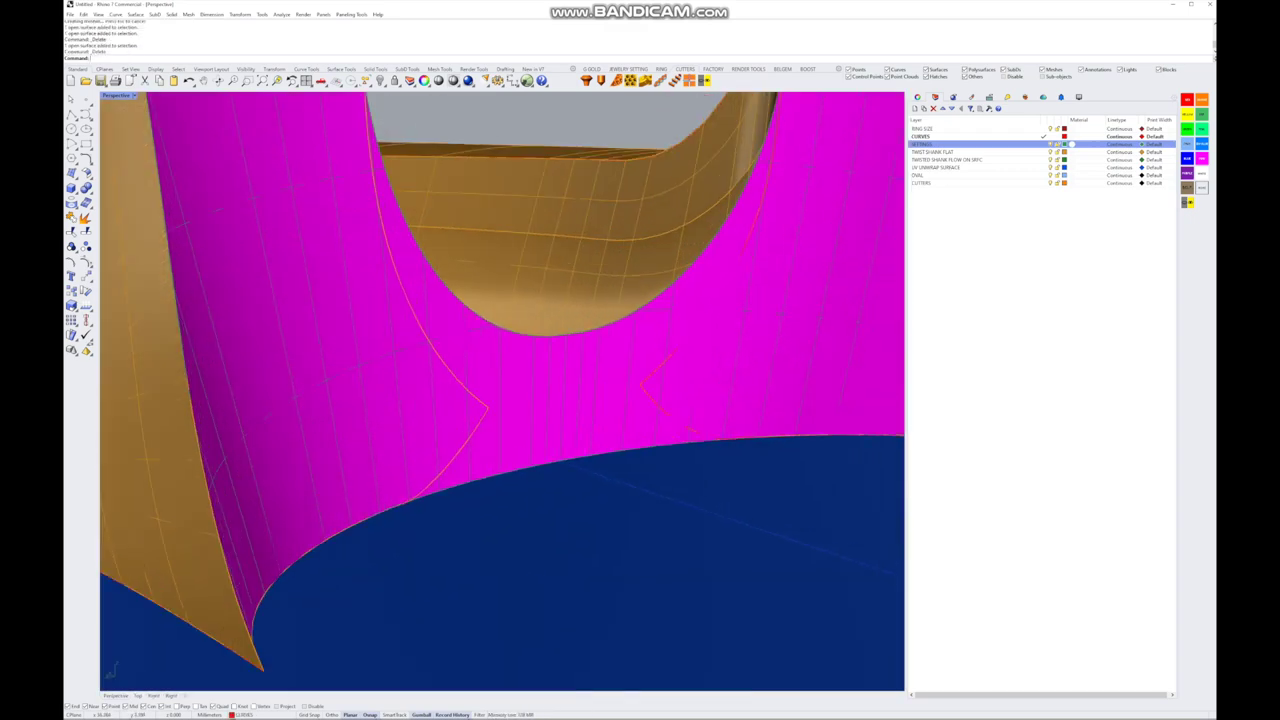
left_click(600, 380)
scroll(500, 390, "down", 3)
key("Left")
key("Left")
key("Left")
left_click(200, 260, "shift")
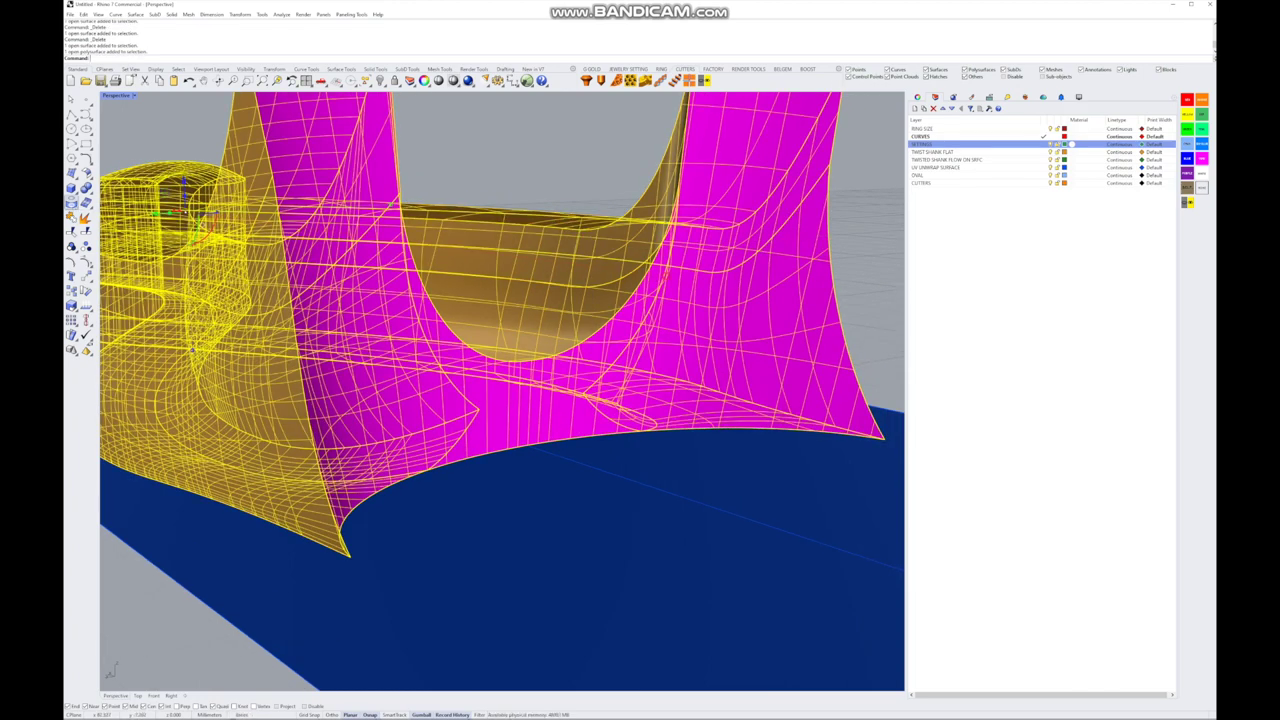
left_click(80, 206)
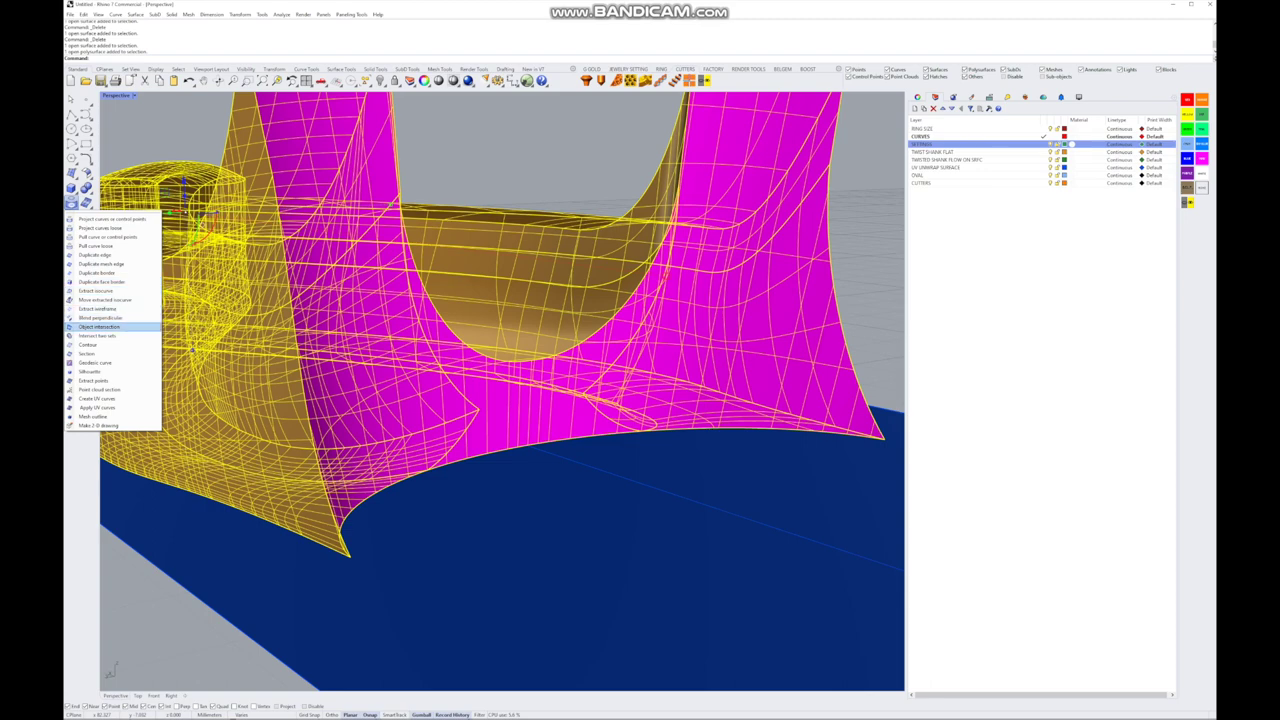
left_click(99, 326)
- Examine the intersection curves where the setting surface meets the two strand ends
scroll(500, 300, "up", 6)
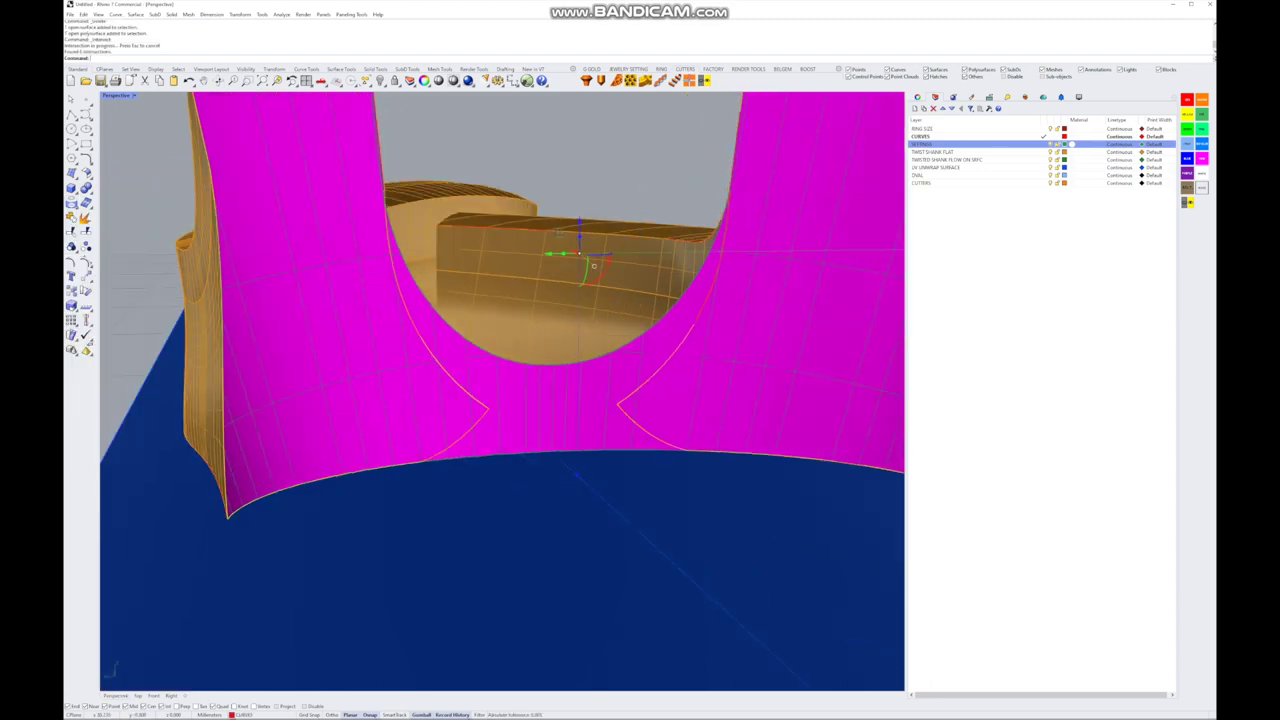
scroll(600, 450, "up", 5)
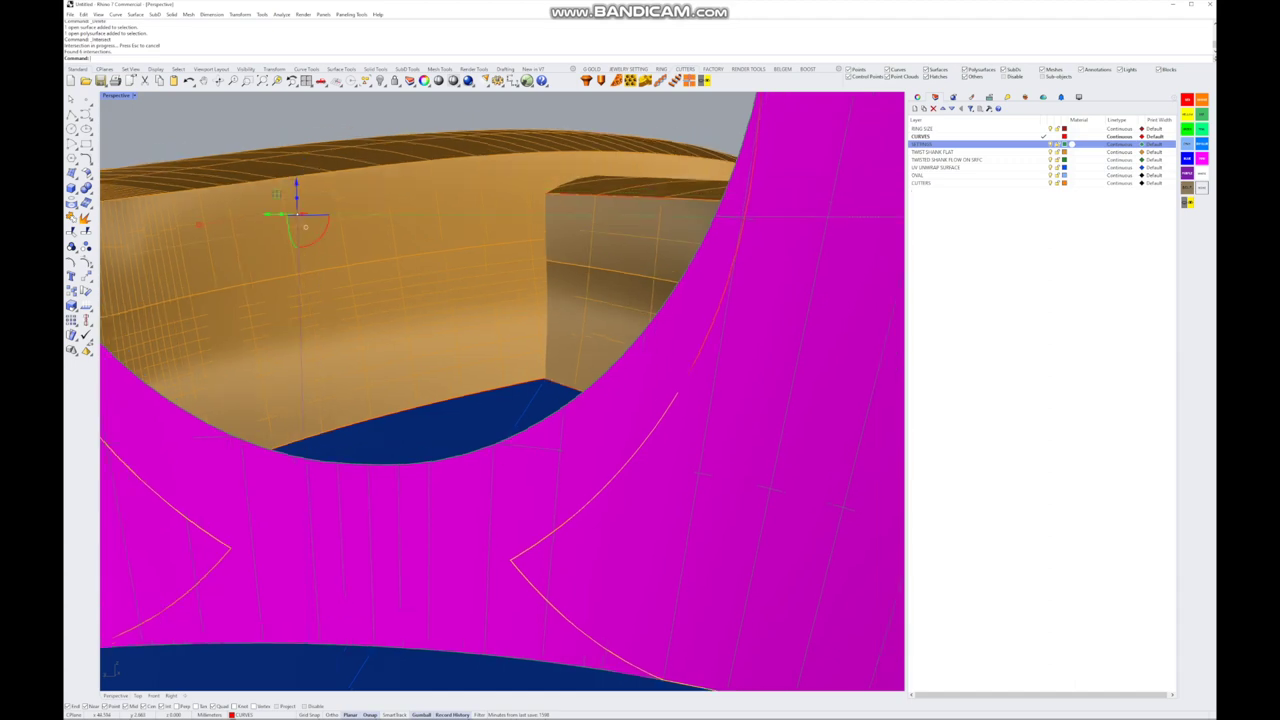
scroll(600, 450, "down", 6)
scroll(500, 400, "down", 5)
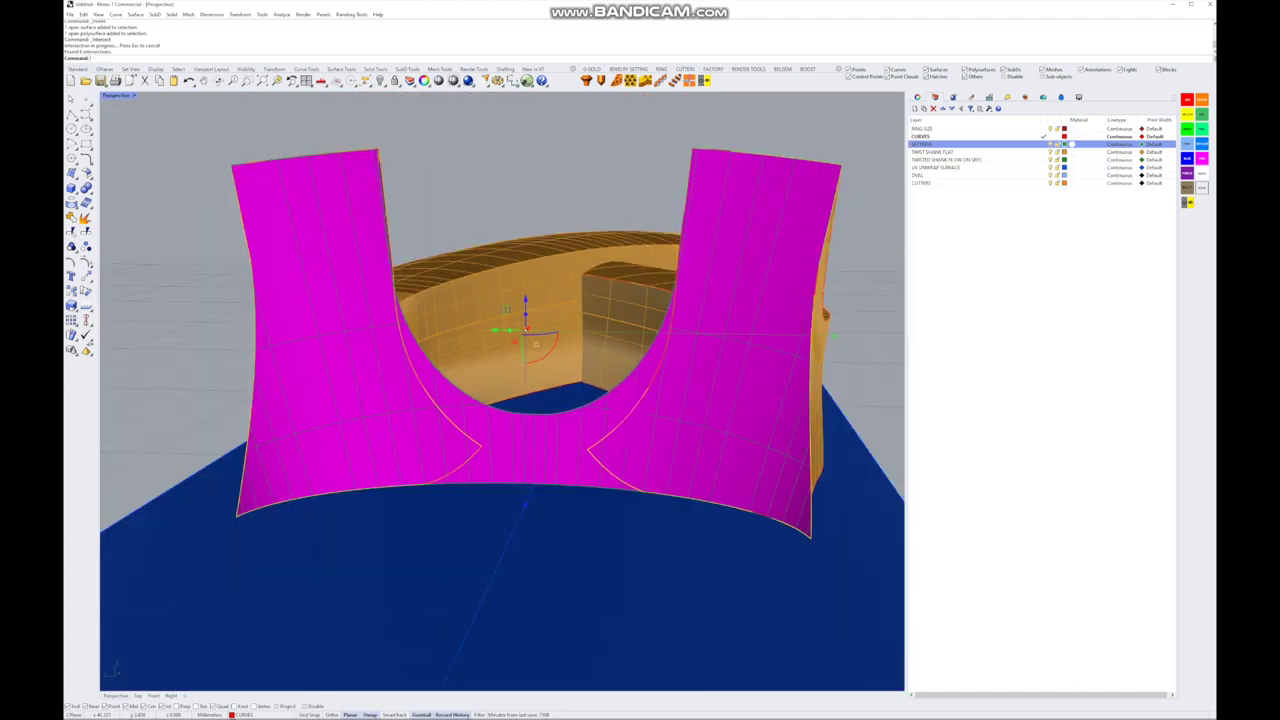
right_click_drag(500, 400, 380, 403)
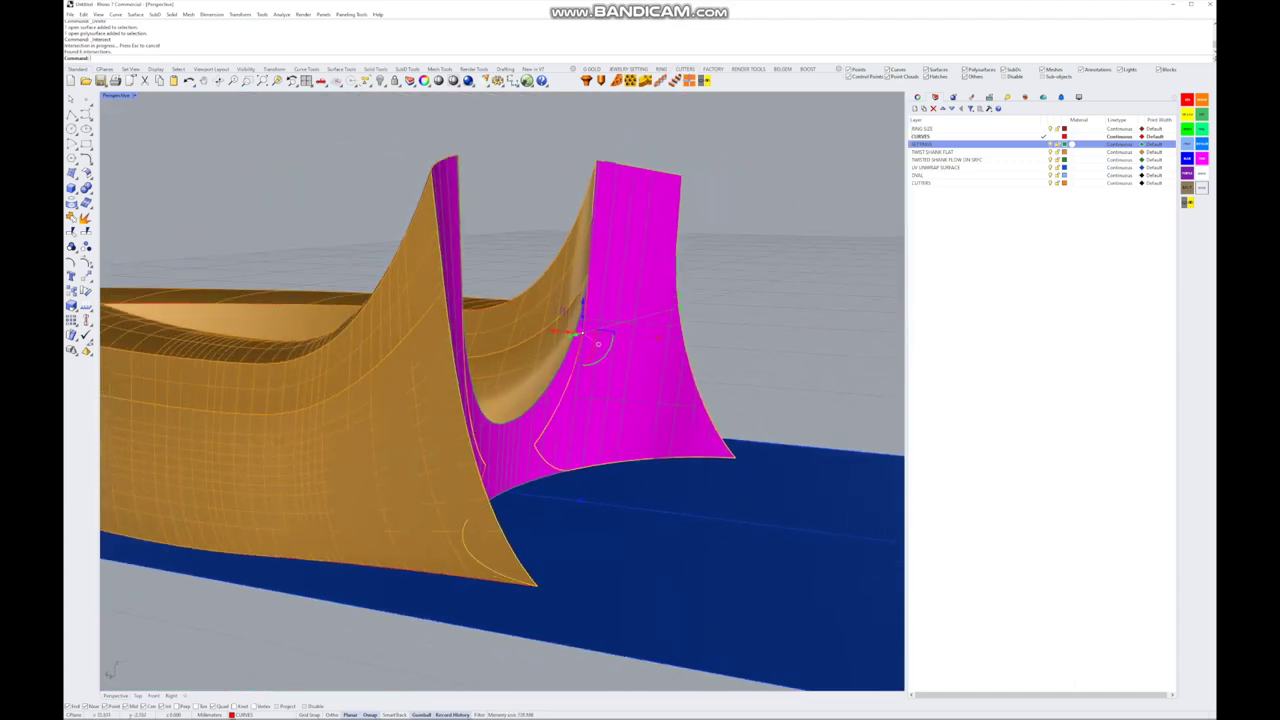
left_click(460, 470)
right_click_drag(460, 470, 462, 560)
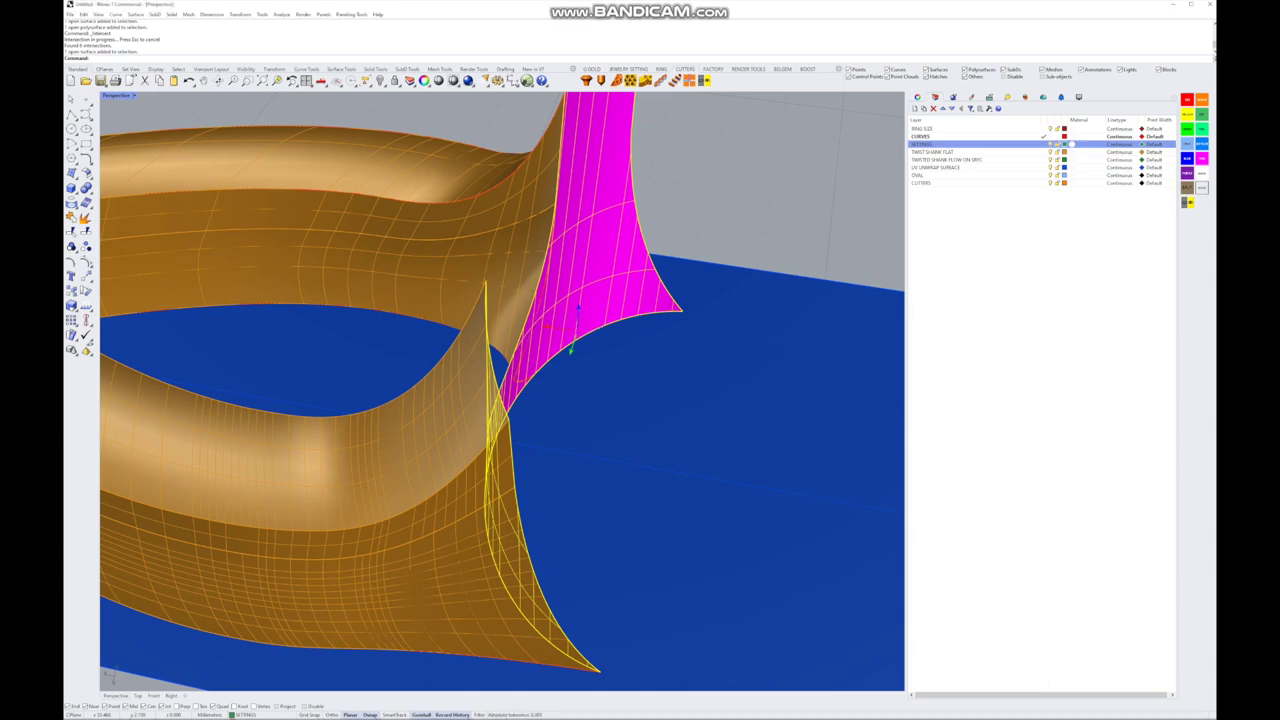
left_click(577, 325)
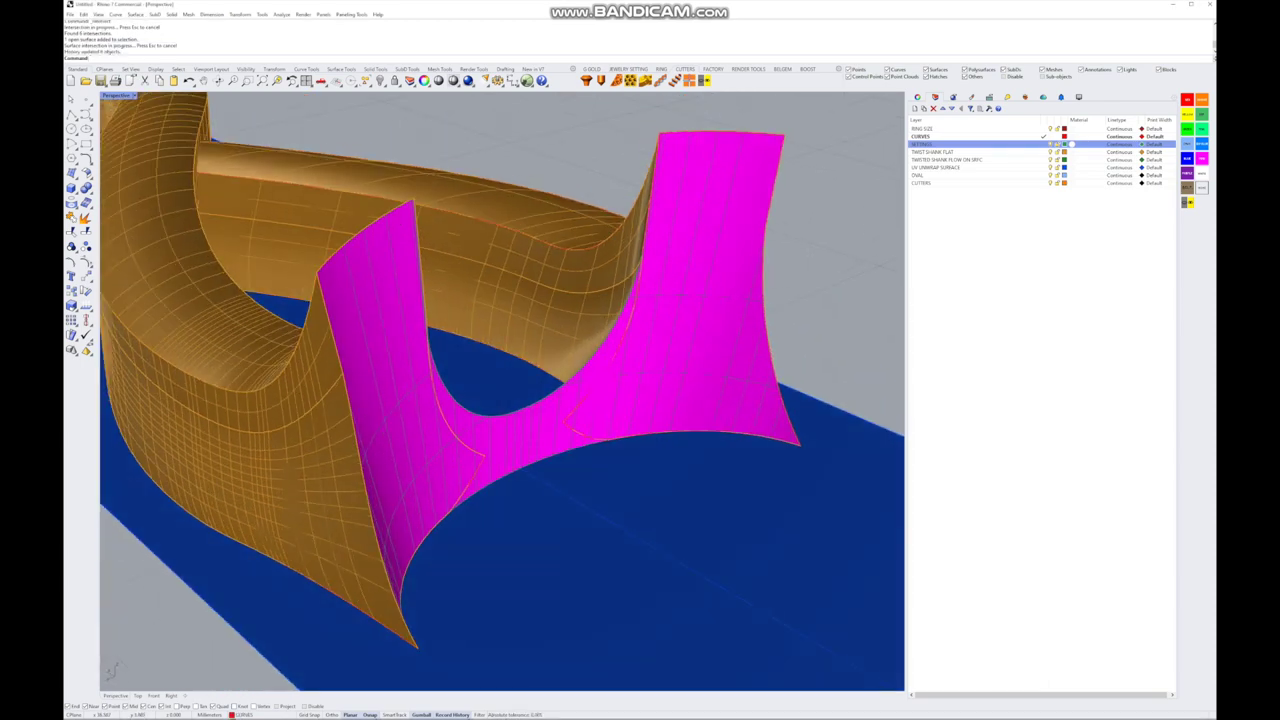
- Split the setting surface again with the shank and delete the piece bridging the two strands
left_click(592, 360)
left_click(86, 262)
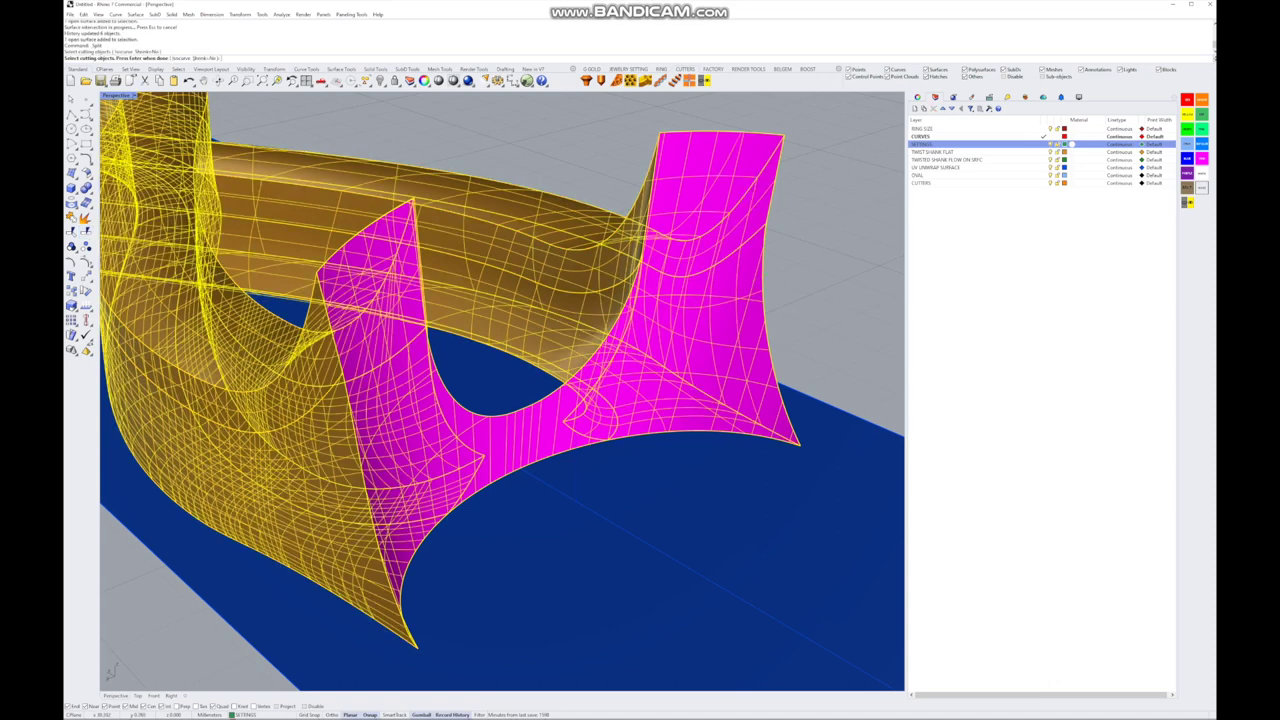
key("Return")
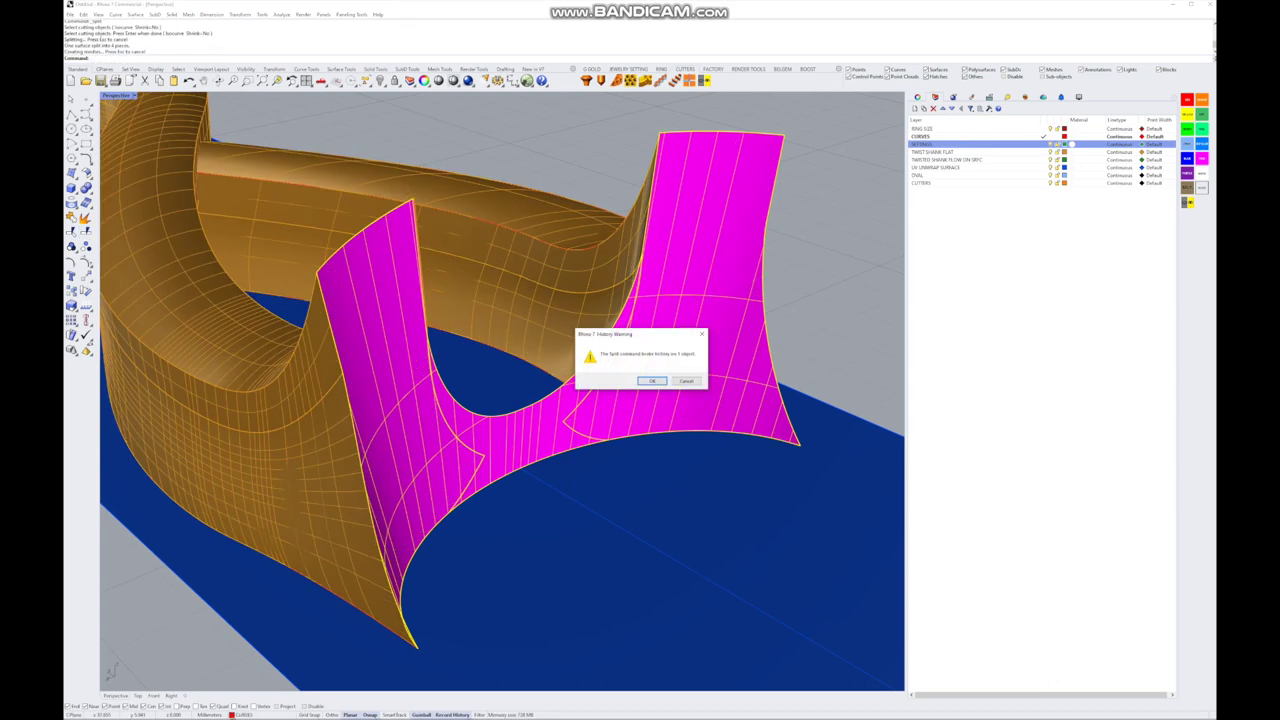
key("Return")
left_click(514, 375)
key("Delete")
- Join the two remaining end surfaces with the shank into one polysurface
right_click_drag(514, 375, 660, 330)
left_click(660, 330)
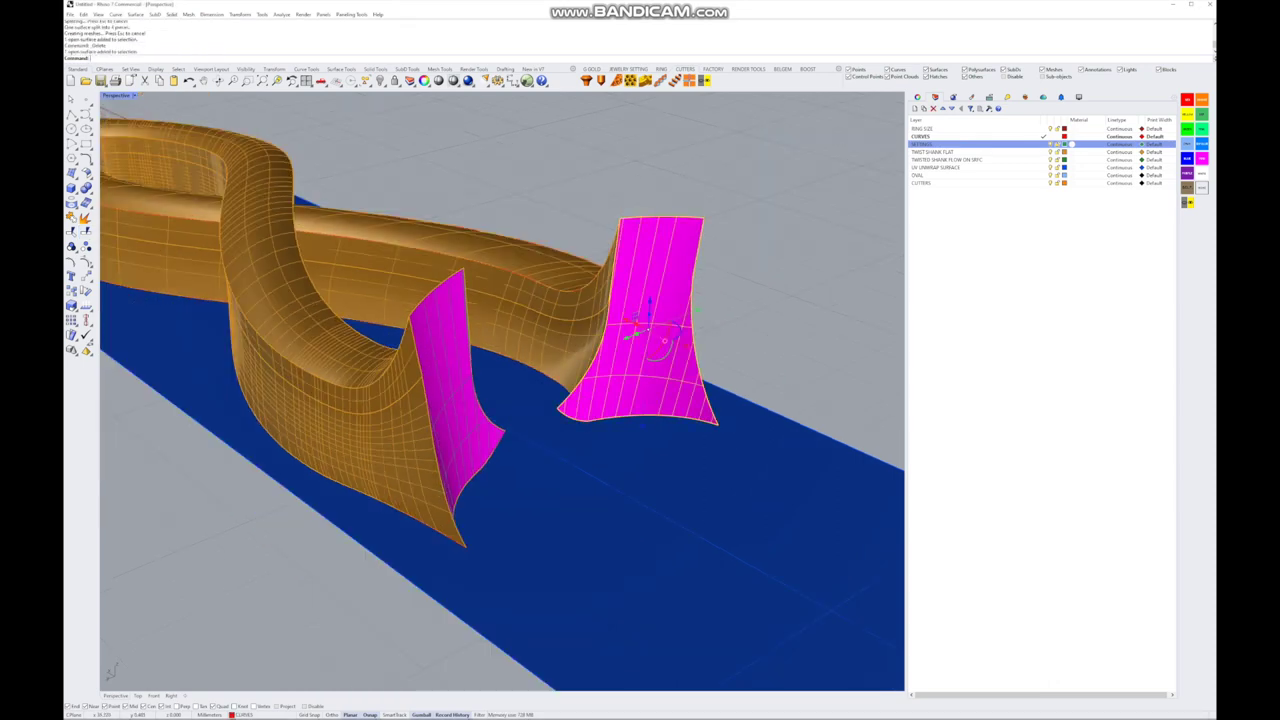
left_click(330, 330, "shift")
left_click(455, 420, "shift")
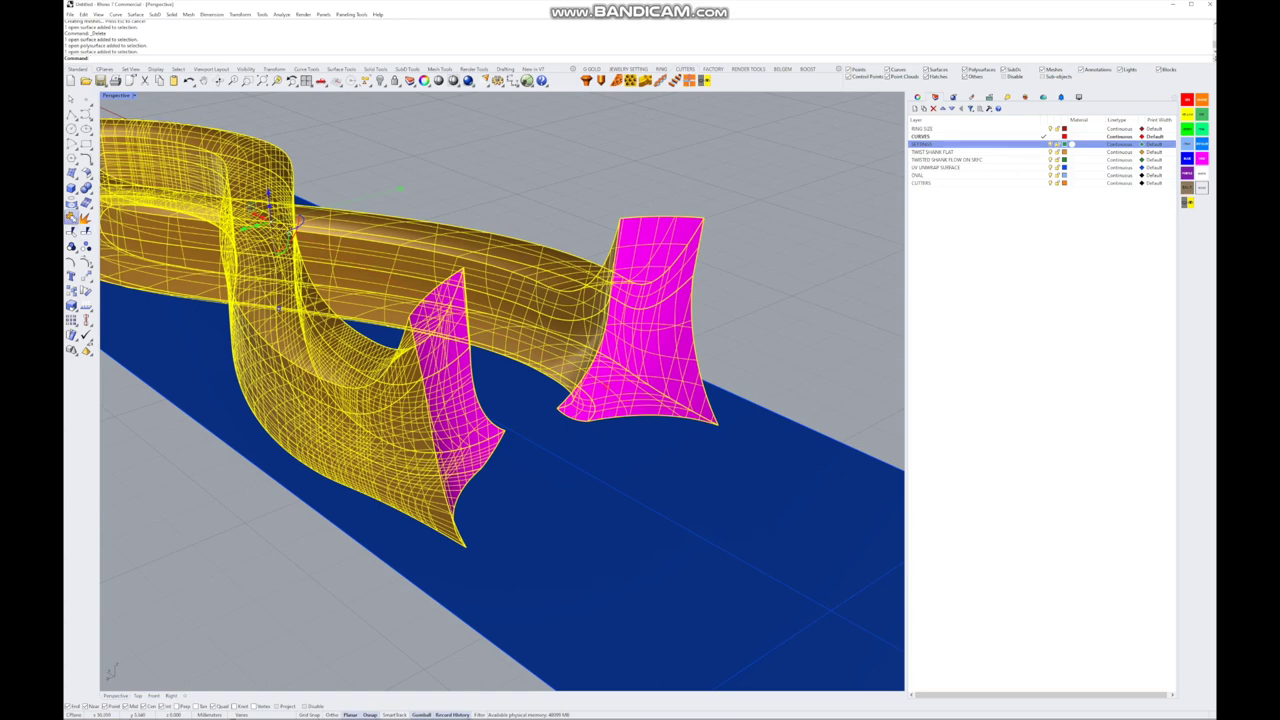
left_click(72, 217)
key("Return")
right_click_drag(500, 400, 520, 425)
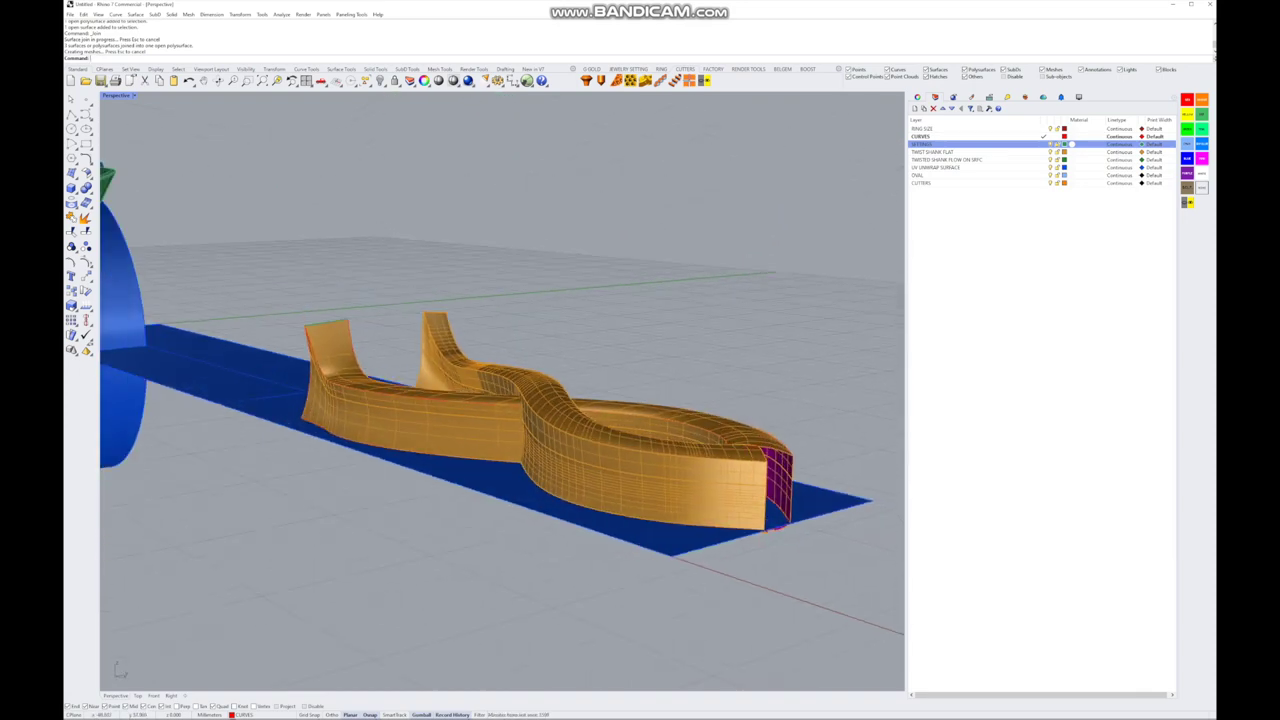
key("ctrl+m")
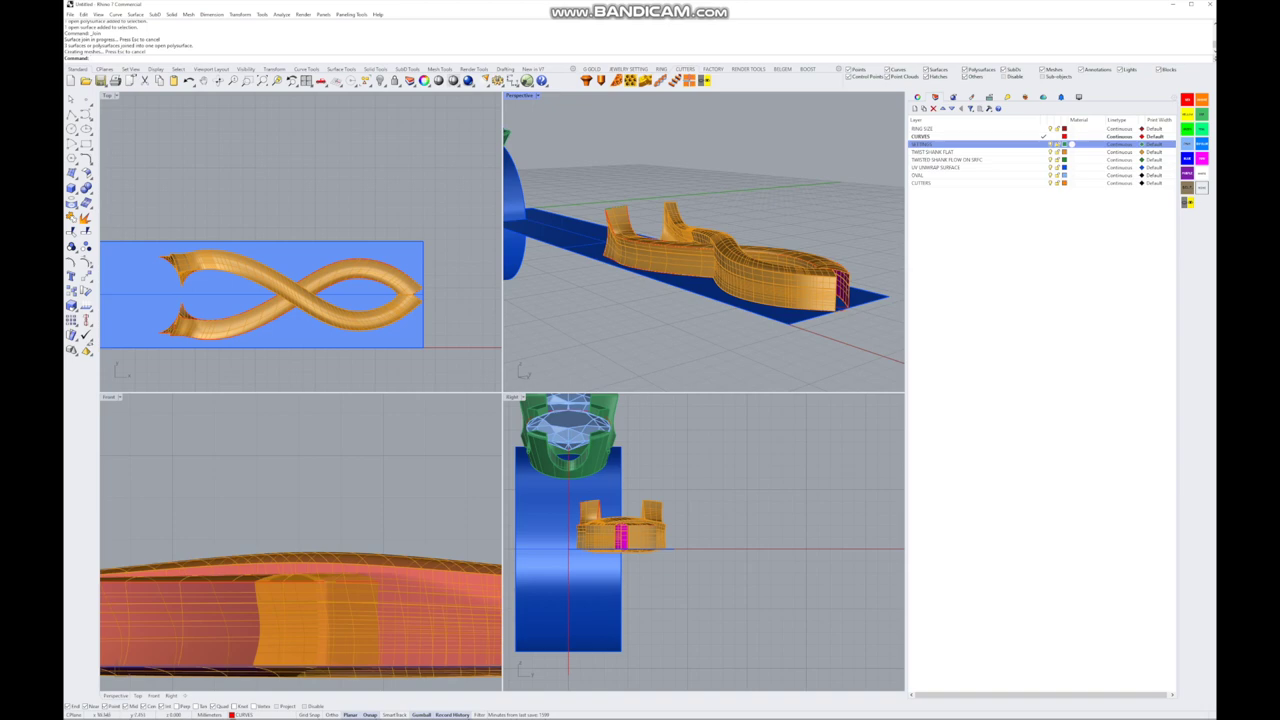
right_click_drag(280, 295, 305, 303)
double_click(520, 96)
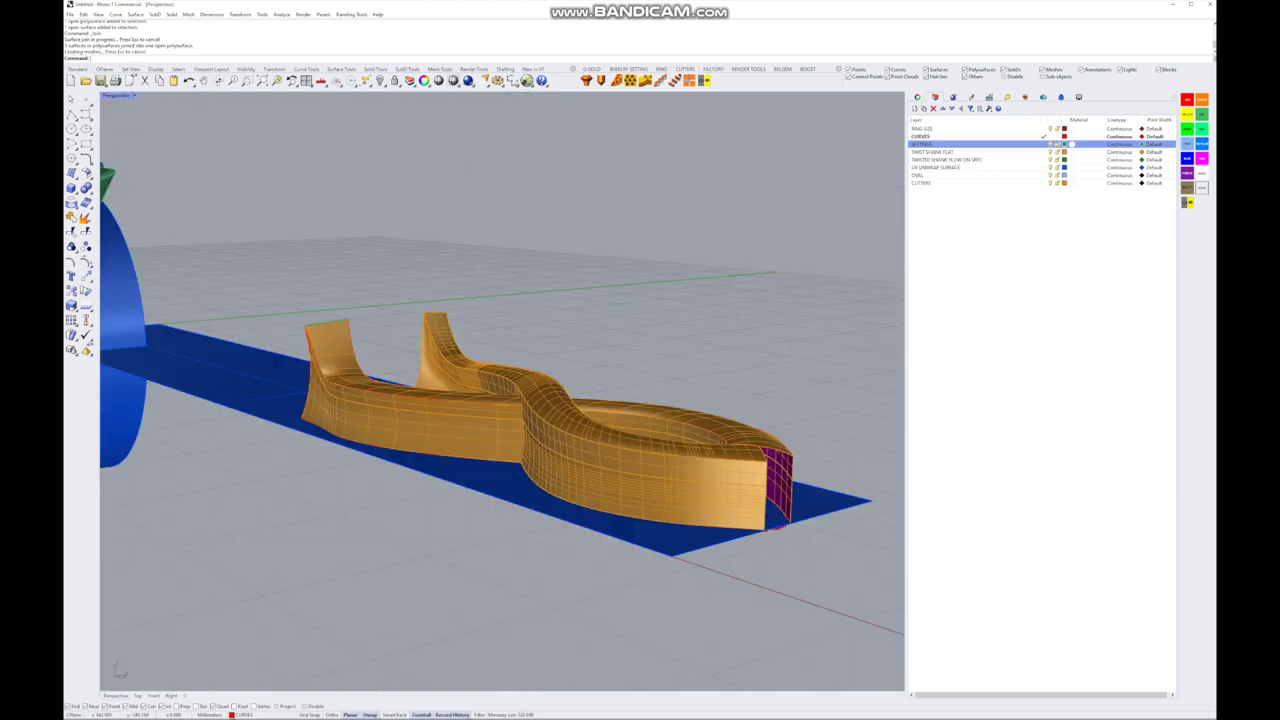
left_click(86, 276)
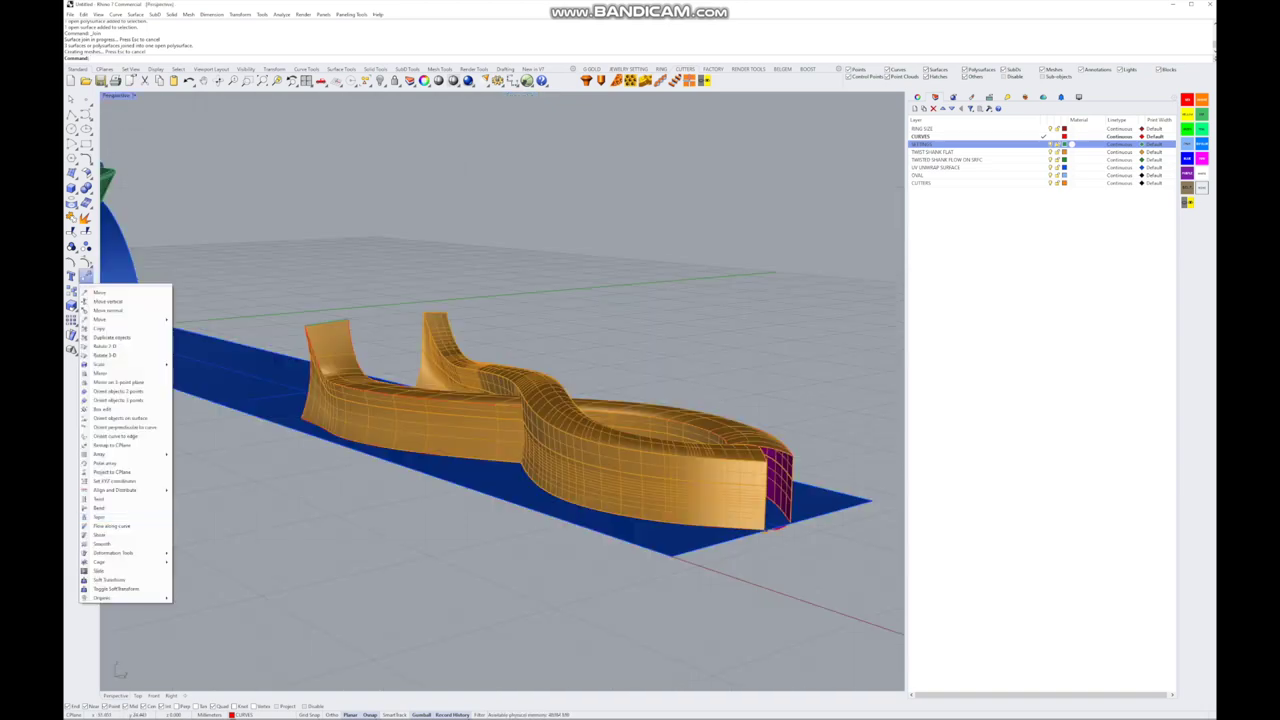
mouse_move(120, 553)
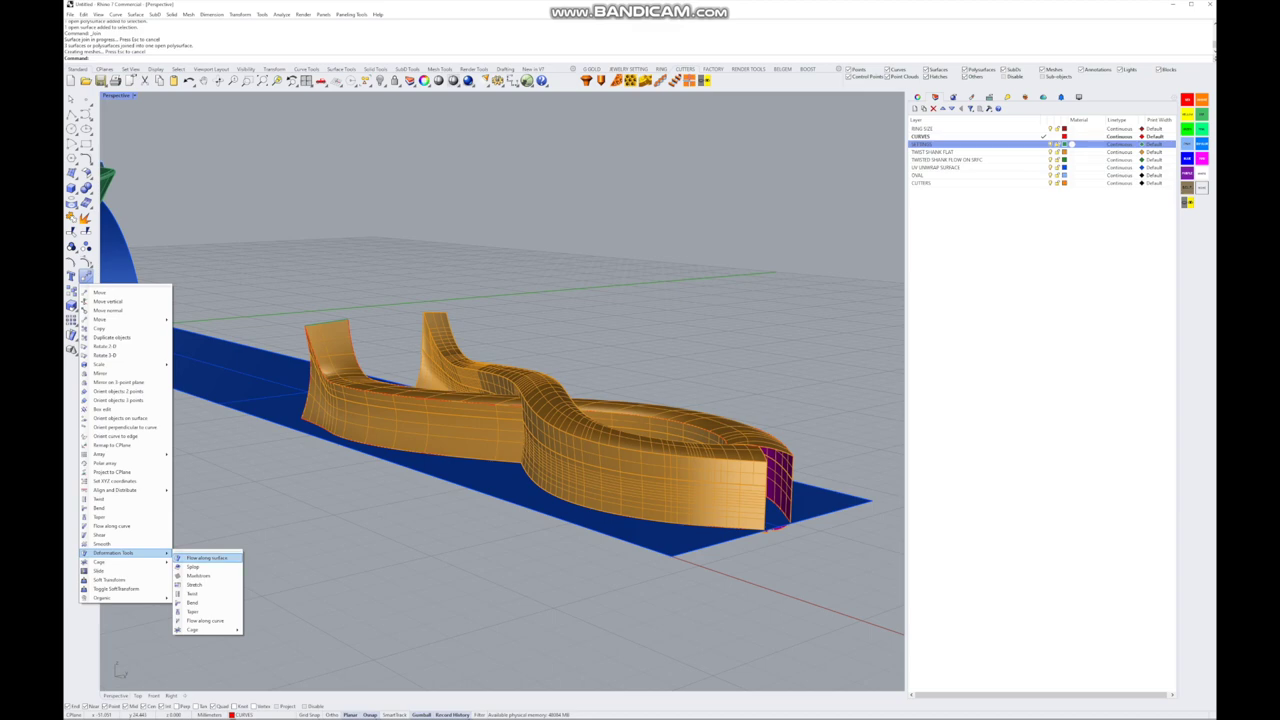
left_click(205, 557)
scroll(480, 440, "down", 5)
scroll(480, 440, "up", 3)
left_click(450, 440)
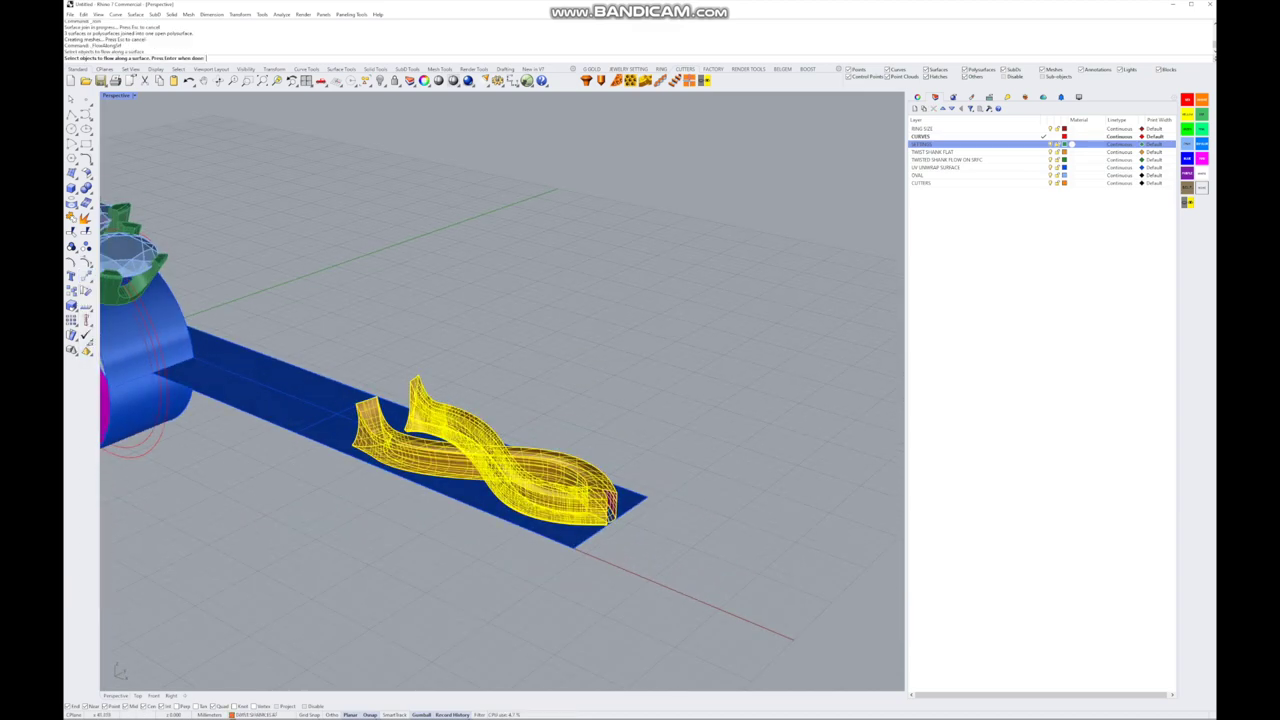
right_click_drag(500, 400, 610, 386)
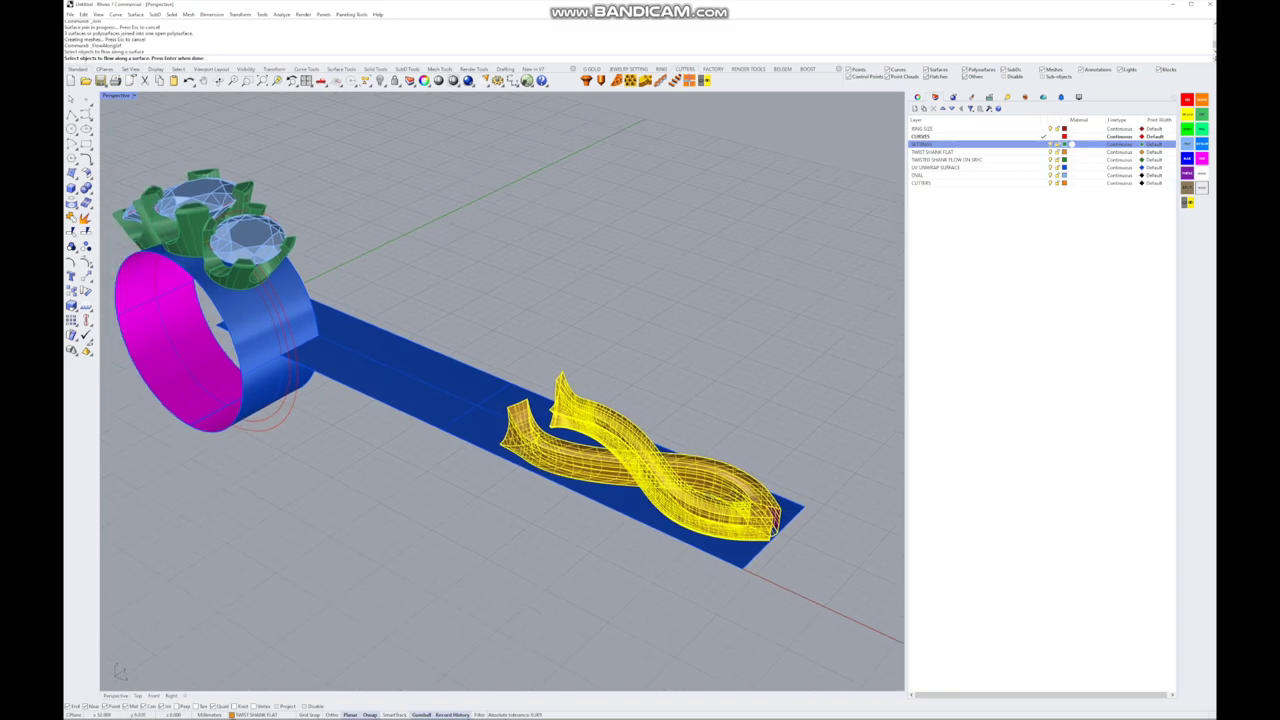
key("Return")
right_click_drag(610, 386, 575, 440)
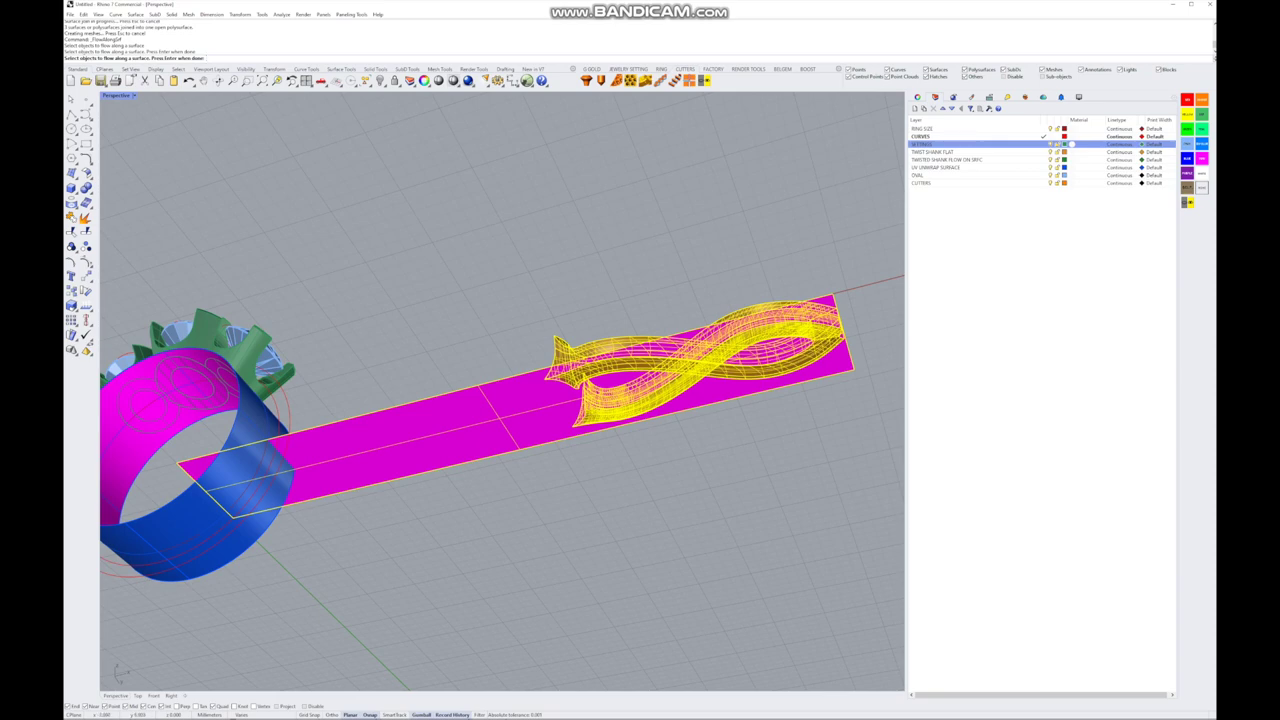
left_click(240, 470)
scroll(300, 420, "up", 5)
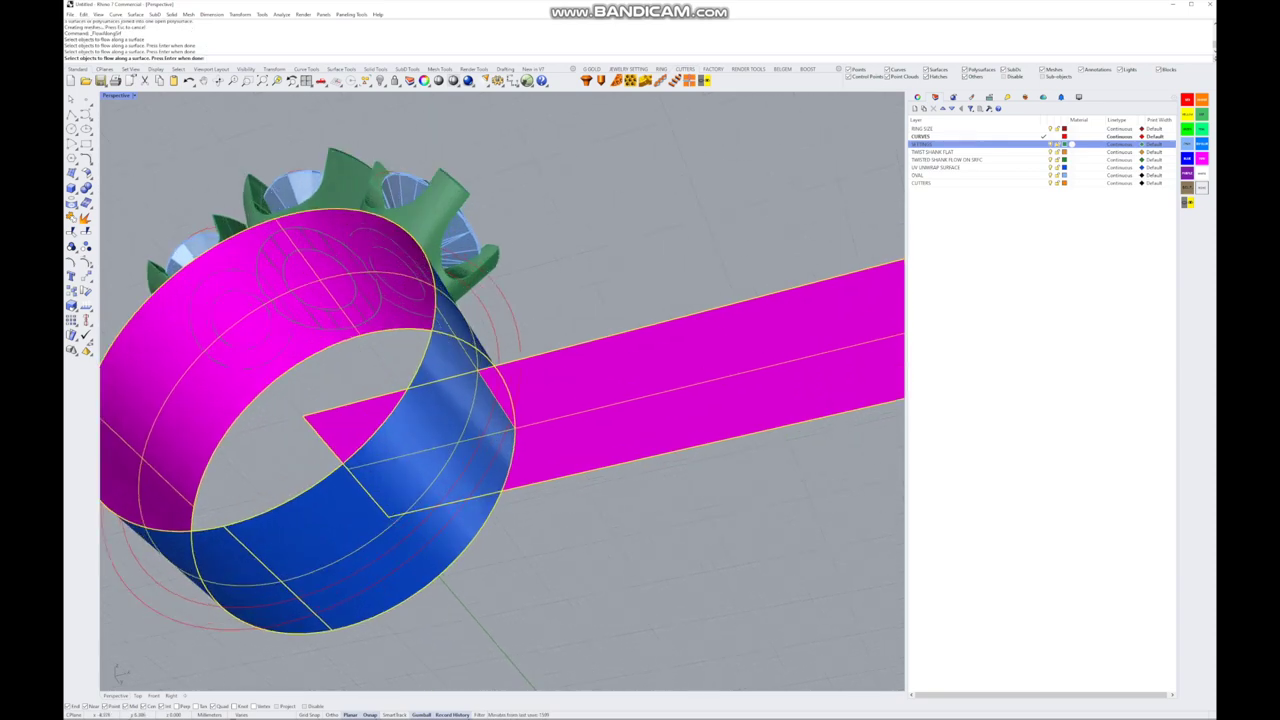
key("Return")
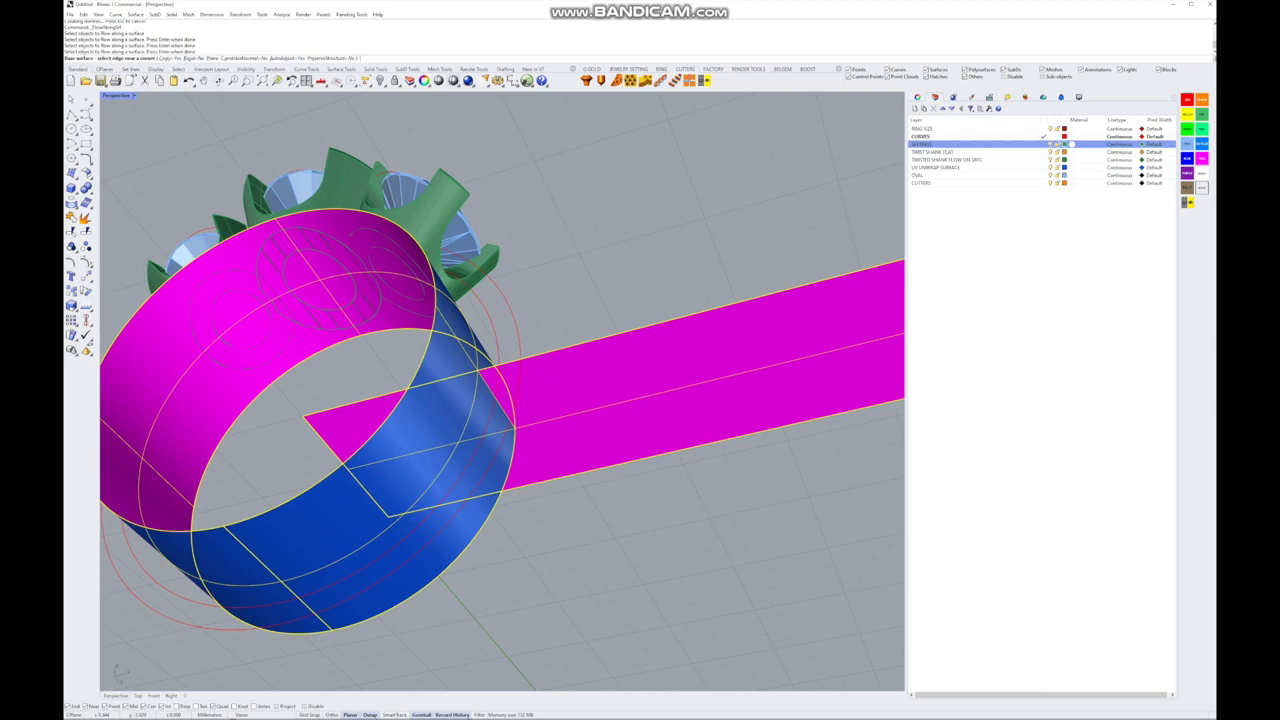
left_click(330, 420)
left_click(480, 370)
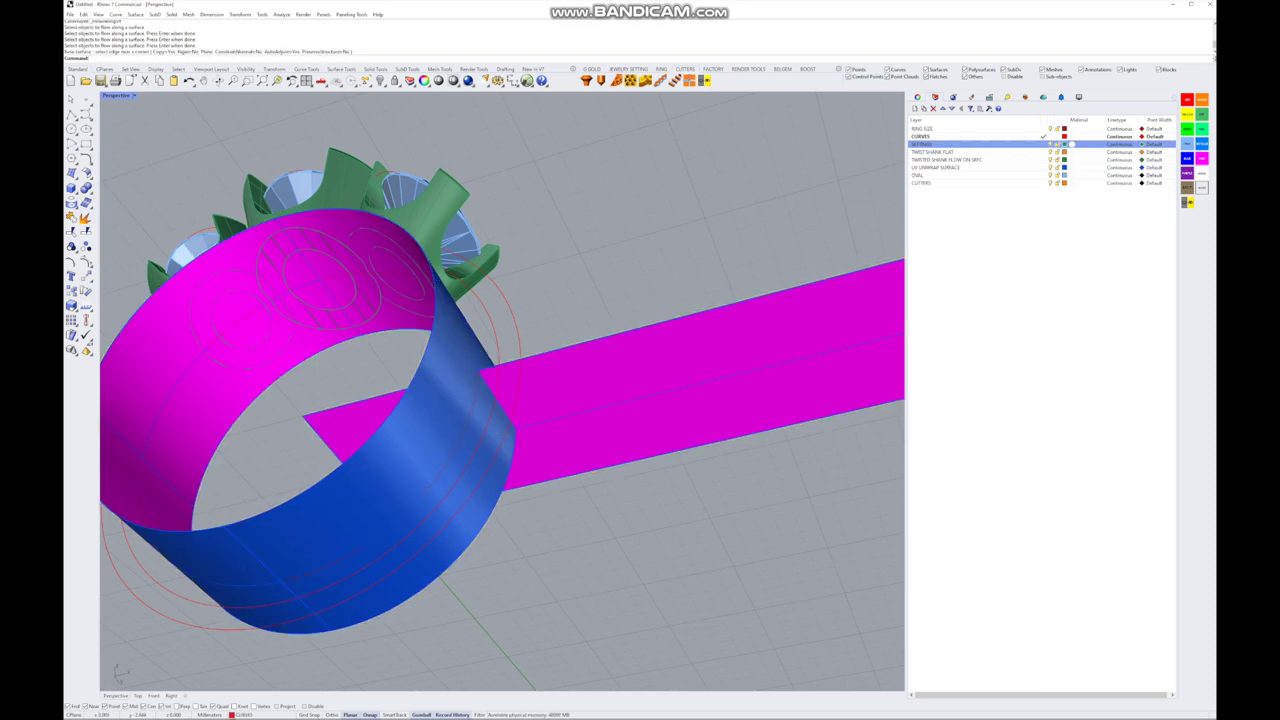
- Flow a copy of the twisted shank from the flat unwrapped surface onto the matching corner of the cylindrical ring surface
right_click_drag(500, 400, 330, 410)
key("Return")
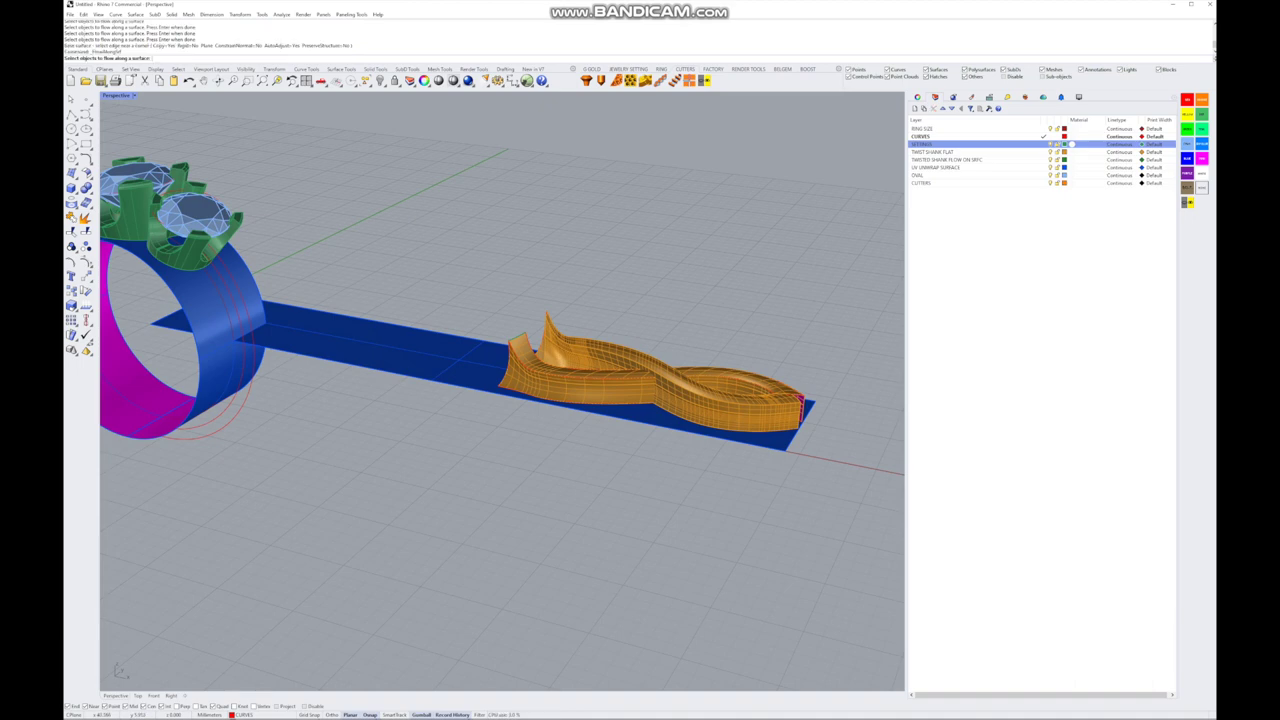
left_click(650, 380)
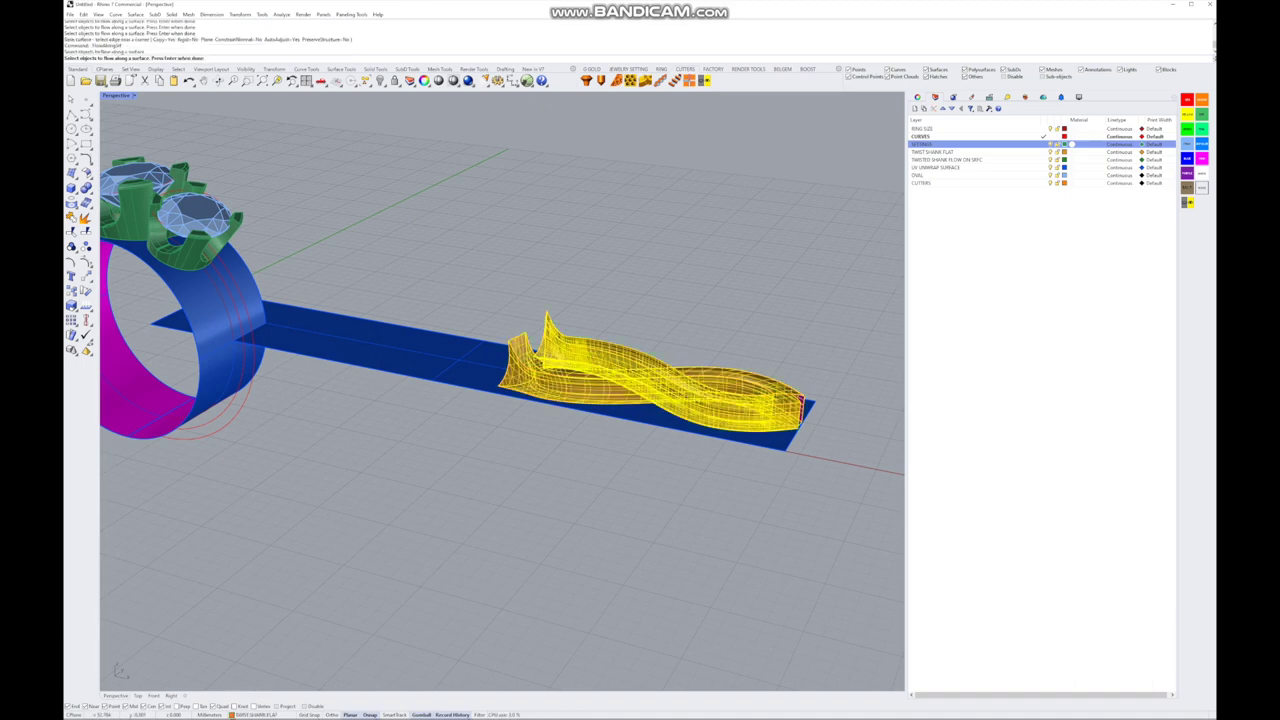
key("Return")
left_click(805, 405)
right_click_drag(805, 405, 780, 300)
left_click(445, 410)
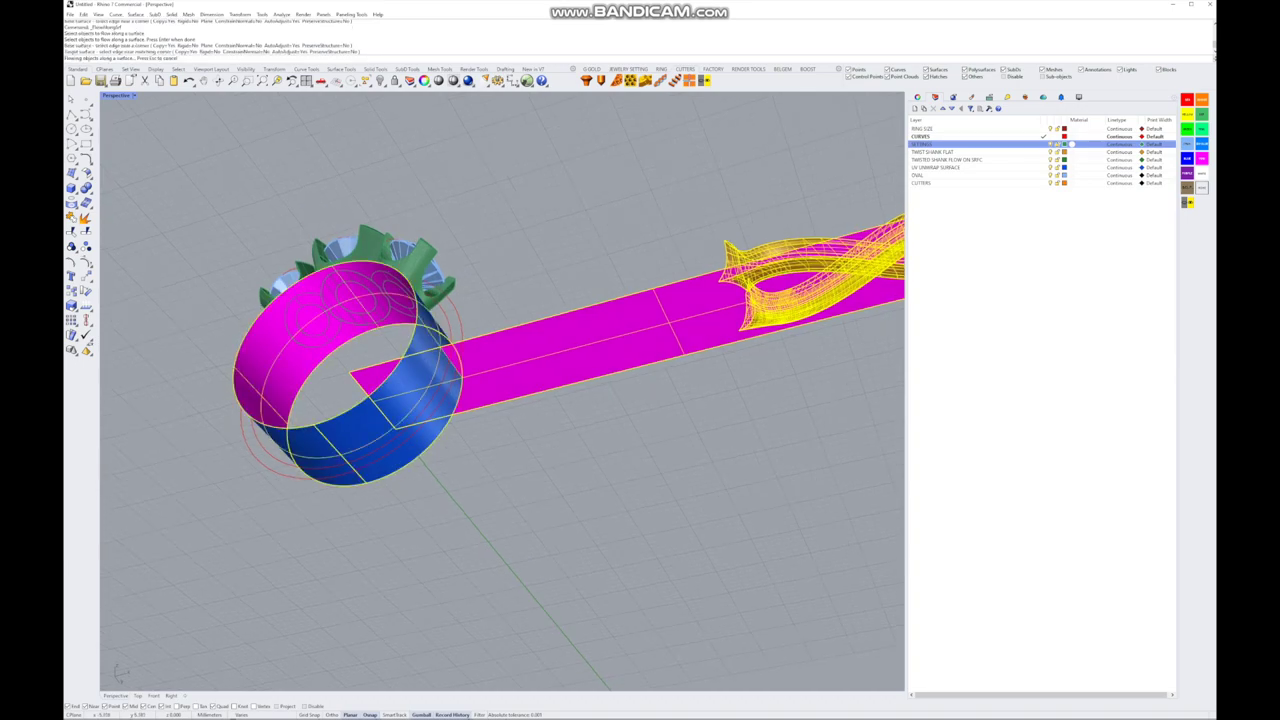
right_click_drag(500, 400, 560, 360)
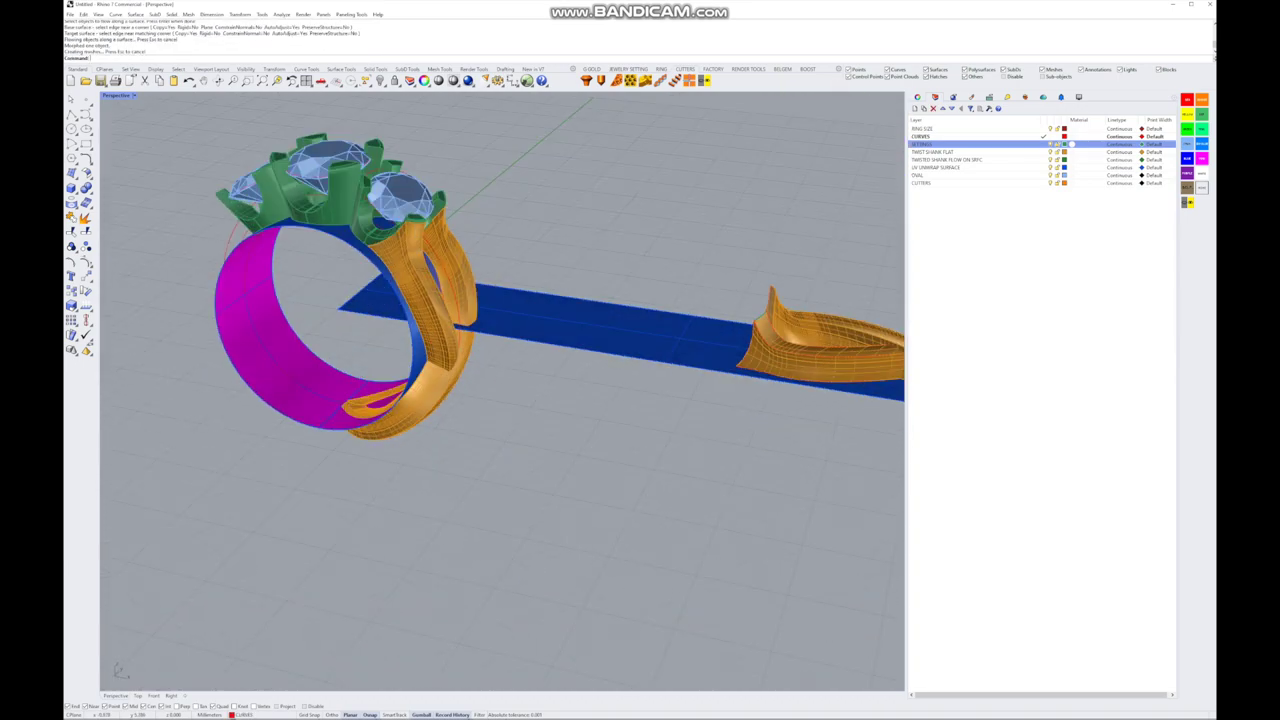
- Hide the flat twisted shank, the flat unwrapped surface and the leftover curves beside the ring
scroll(450, 250, "up", 6)
scroll(500, 390, "down", 10)
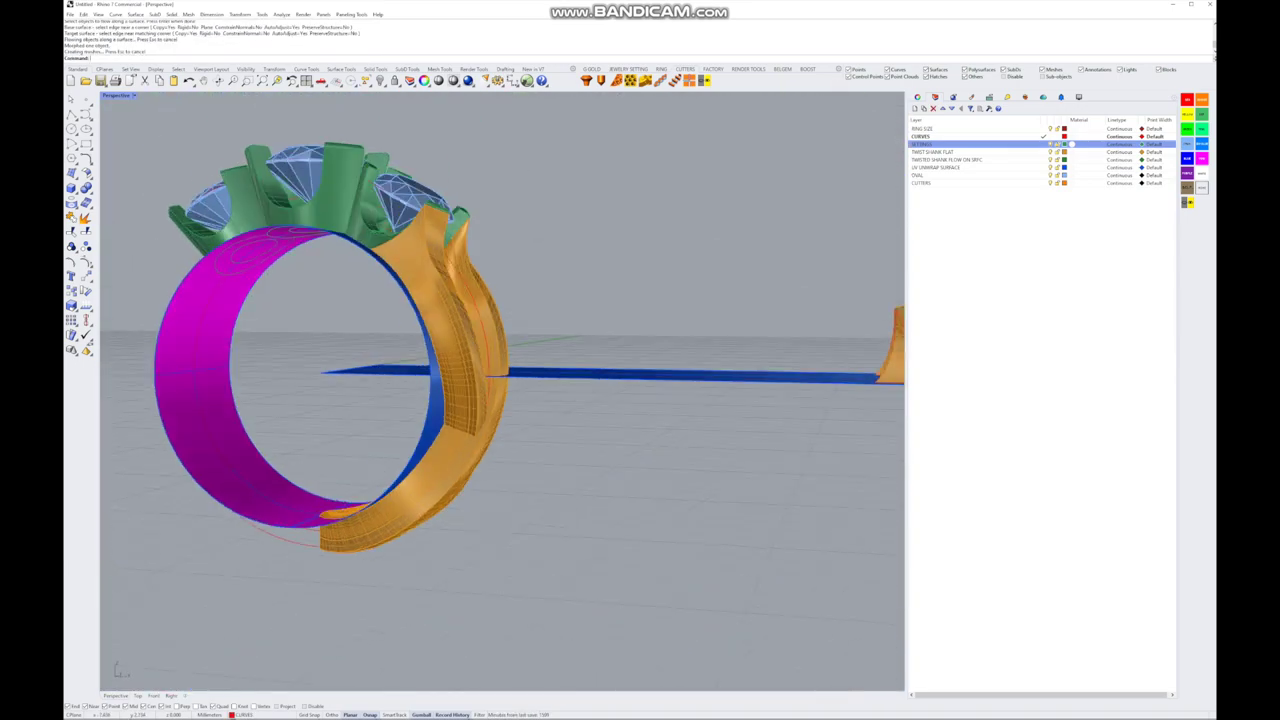
right_click_drag(500, 390, 460, 370)
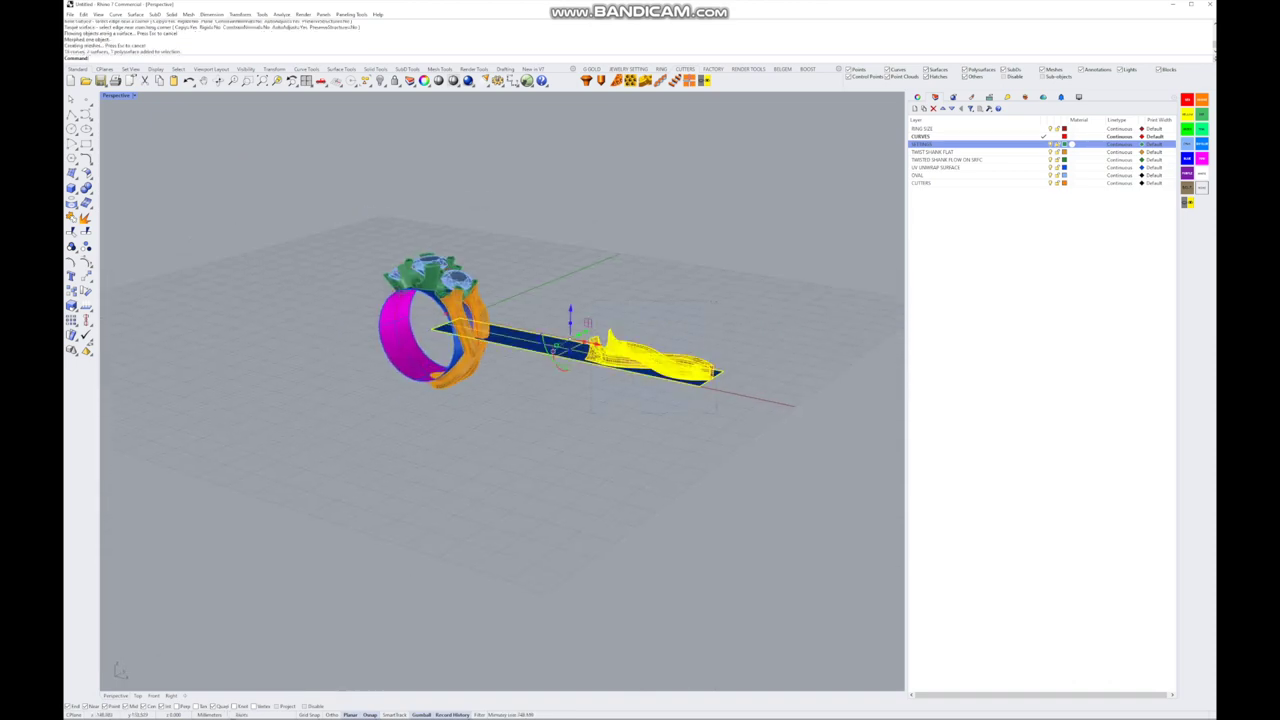
key("Delete")
scroll(588, 348, "up", 3)
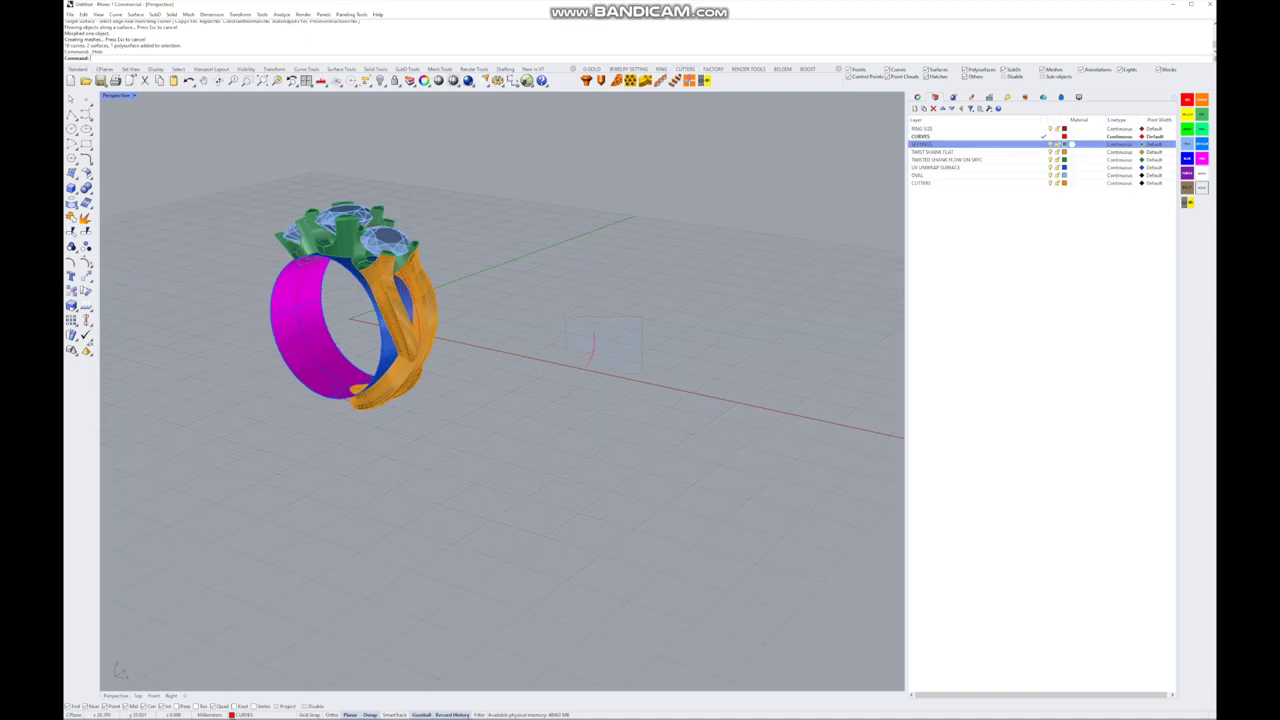
scroll(522, 362, "down", 3)
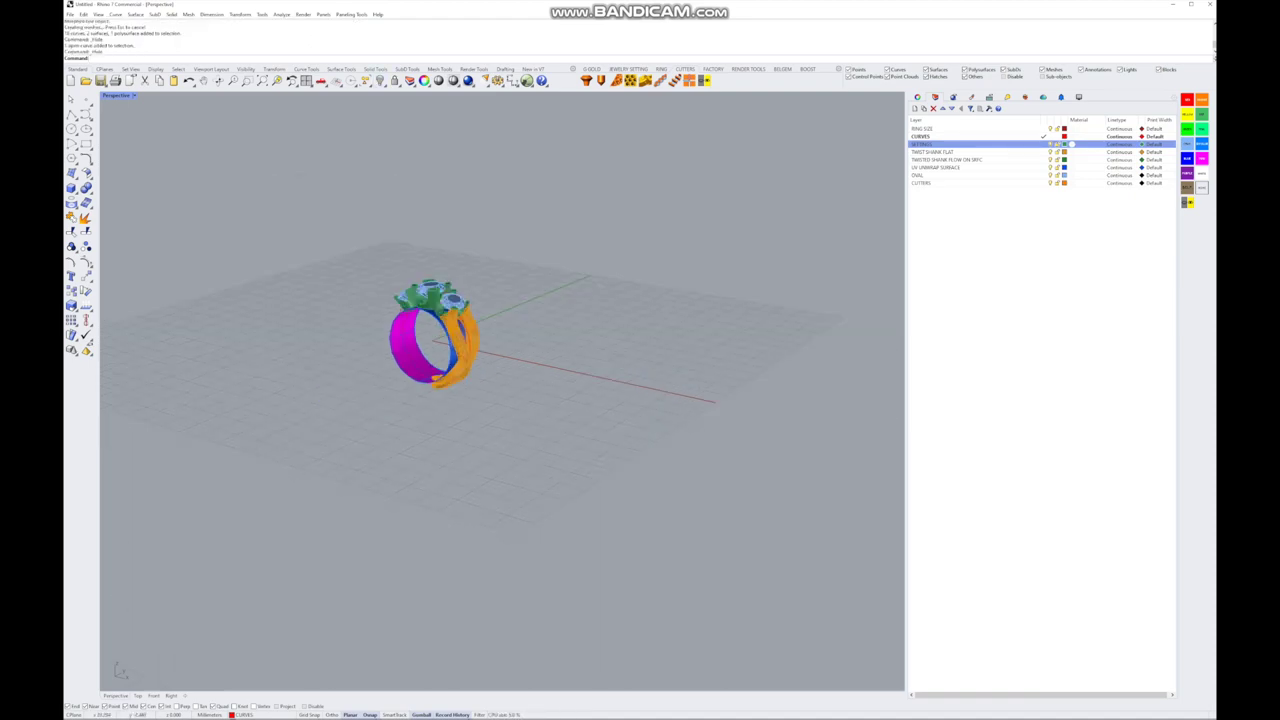
- Mirror the flowed shank half across the vertical plane through the origin to form the opposite side of the ring
scroll(432, 335, "up", 5)
left_click(612, 330)
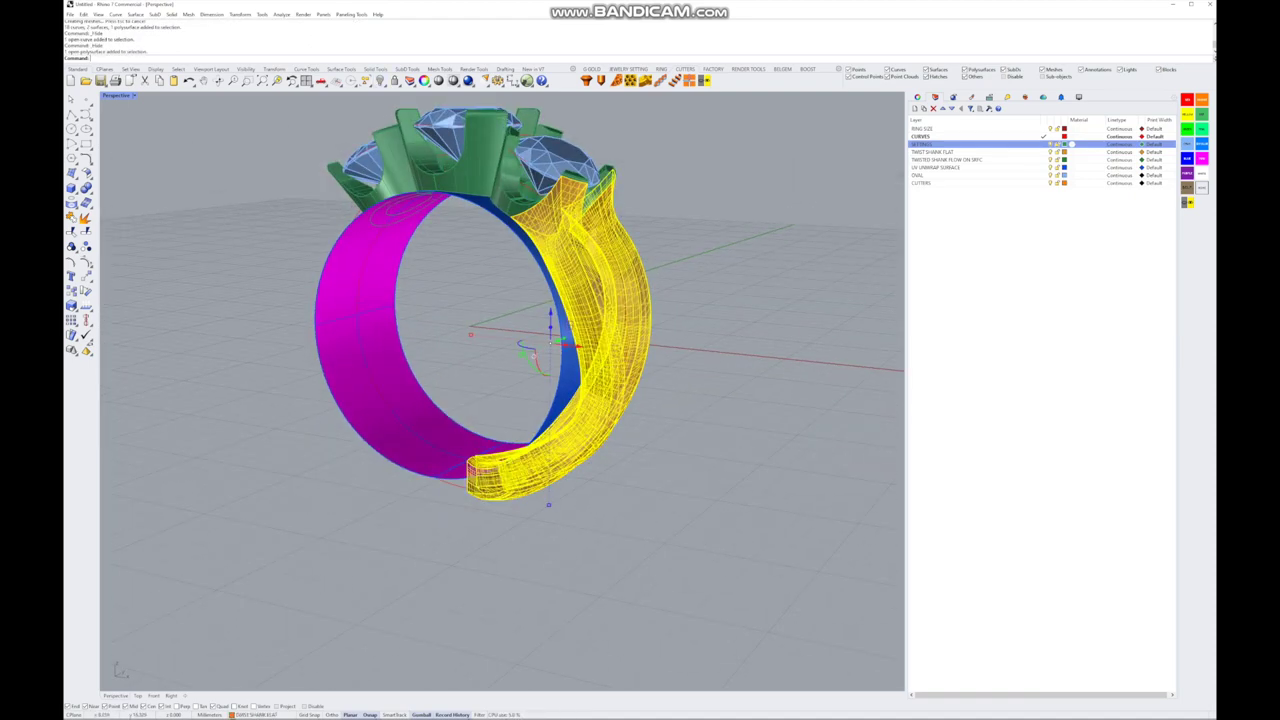
type("Mirror")
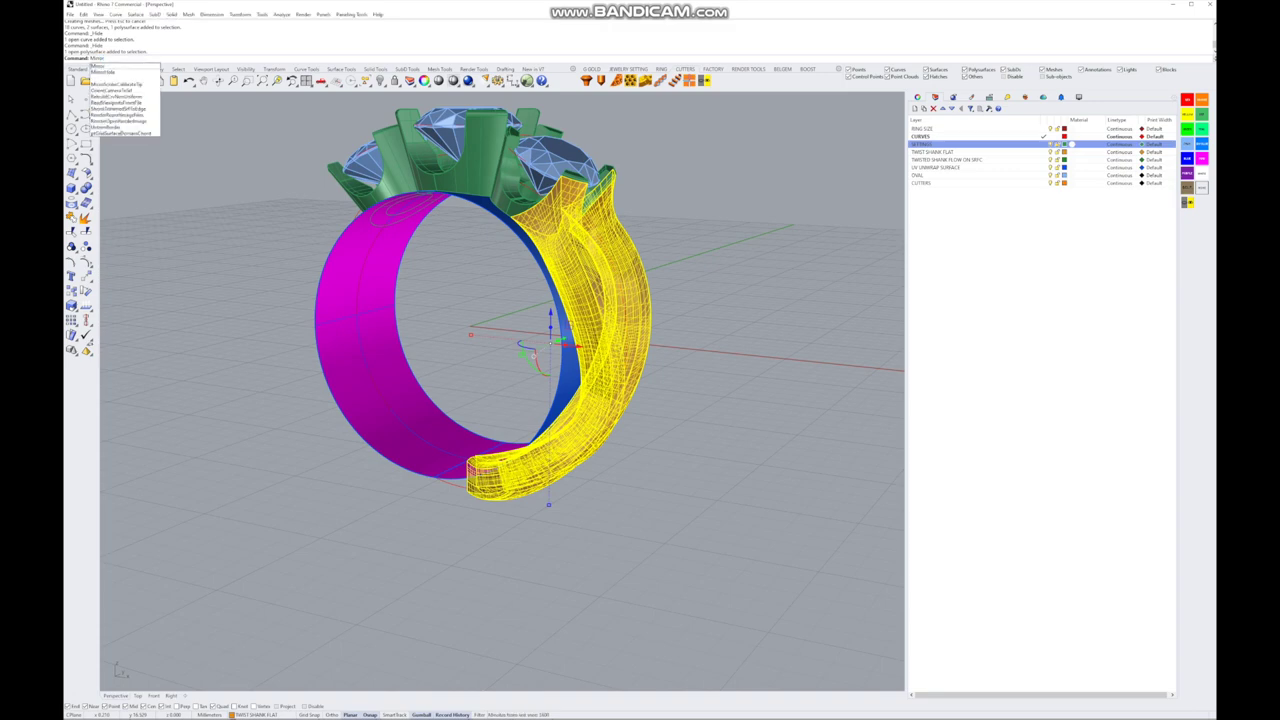
key("Return")
left_click(470, 326)
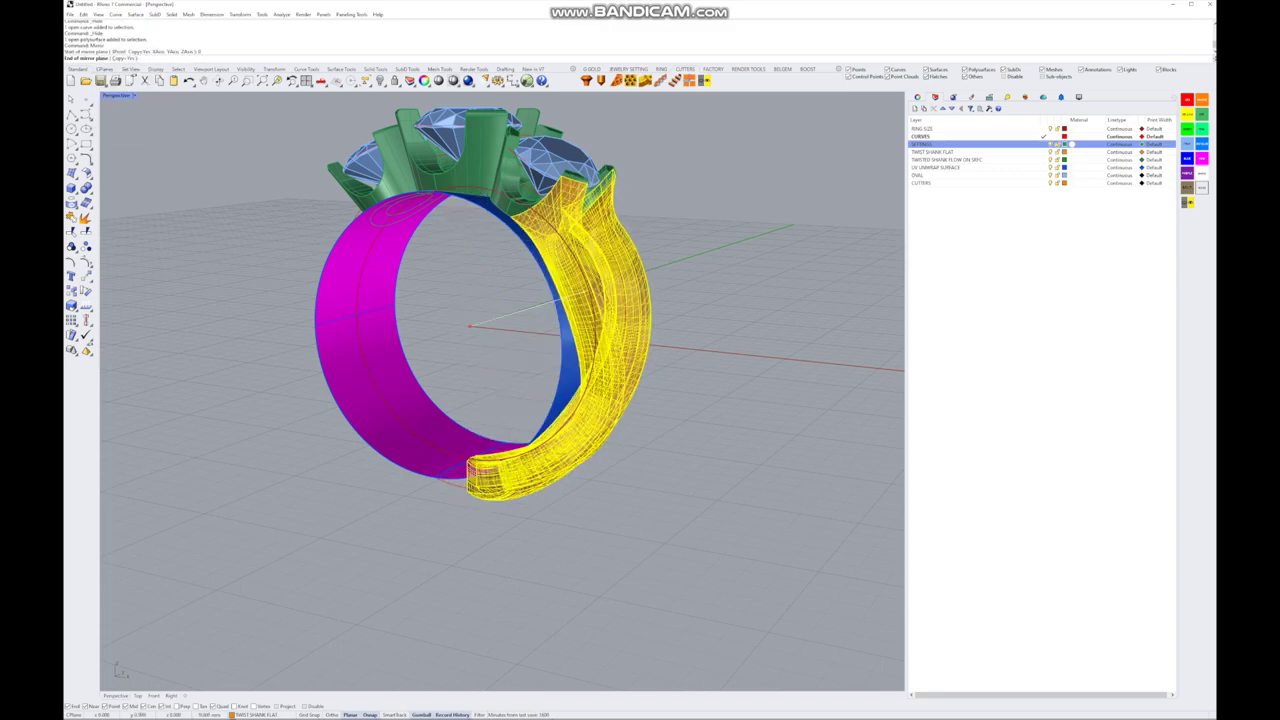
left_click(467, 484)
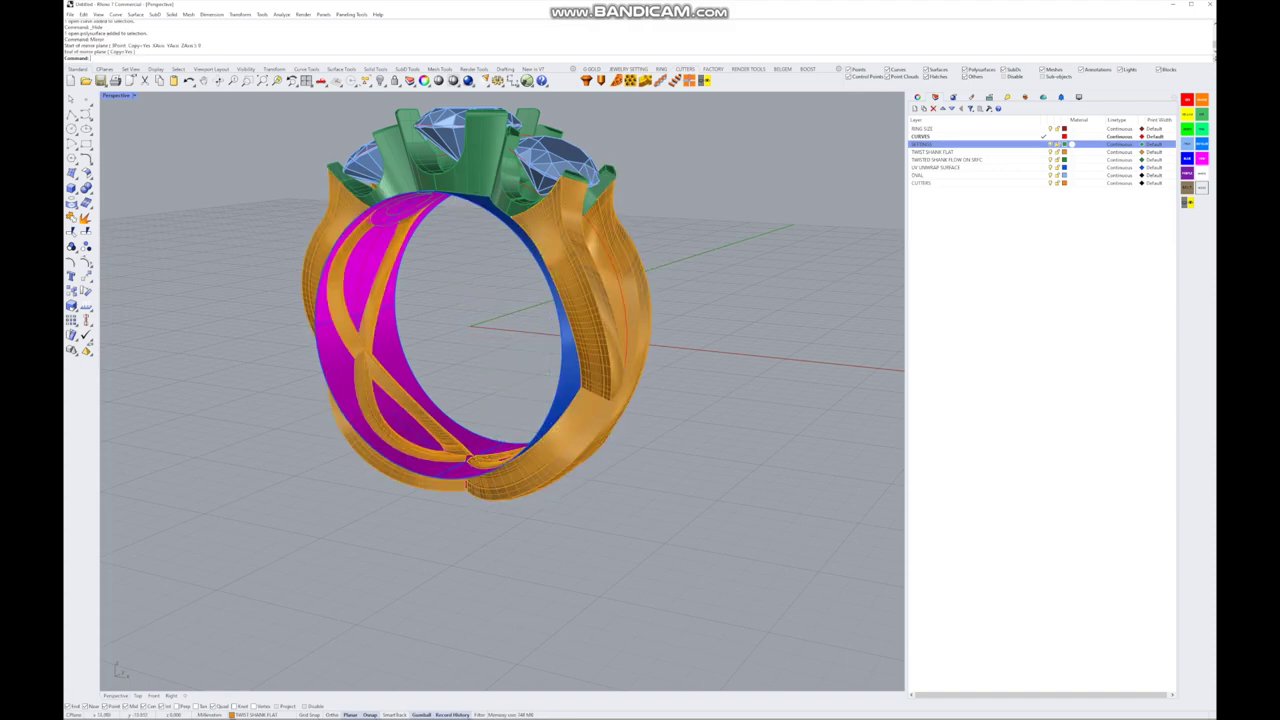
- Turn off the UV unwrap surface layer and fit the whole ring in all four viewports
right_click_drag(467, 484, 600, 480)
left_click(1050, 167)
scroll(488, 520, "up", 5)
right_click_drag(488, 520, 510, 490)
key("ctrl+m")
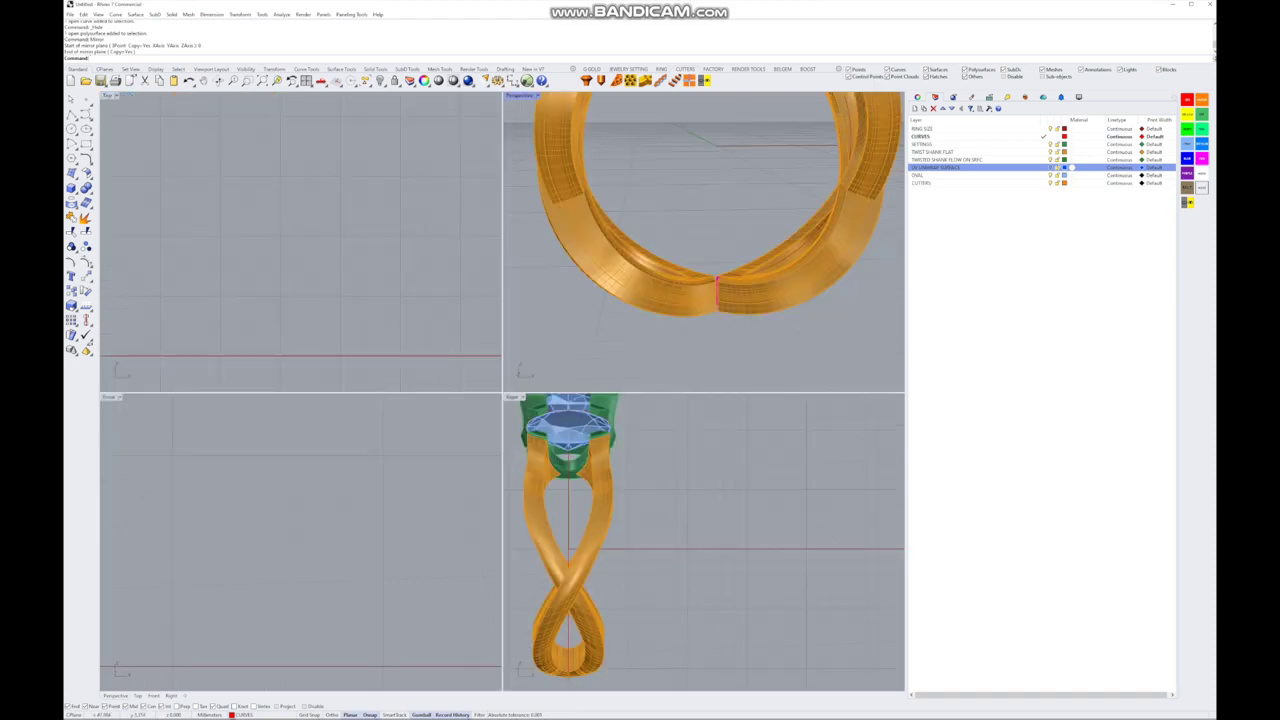
scroll(700, 540, "down", 5)
scroll(250, 540, "down", 5)
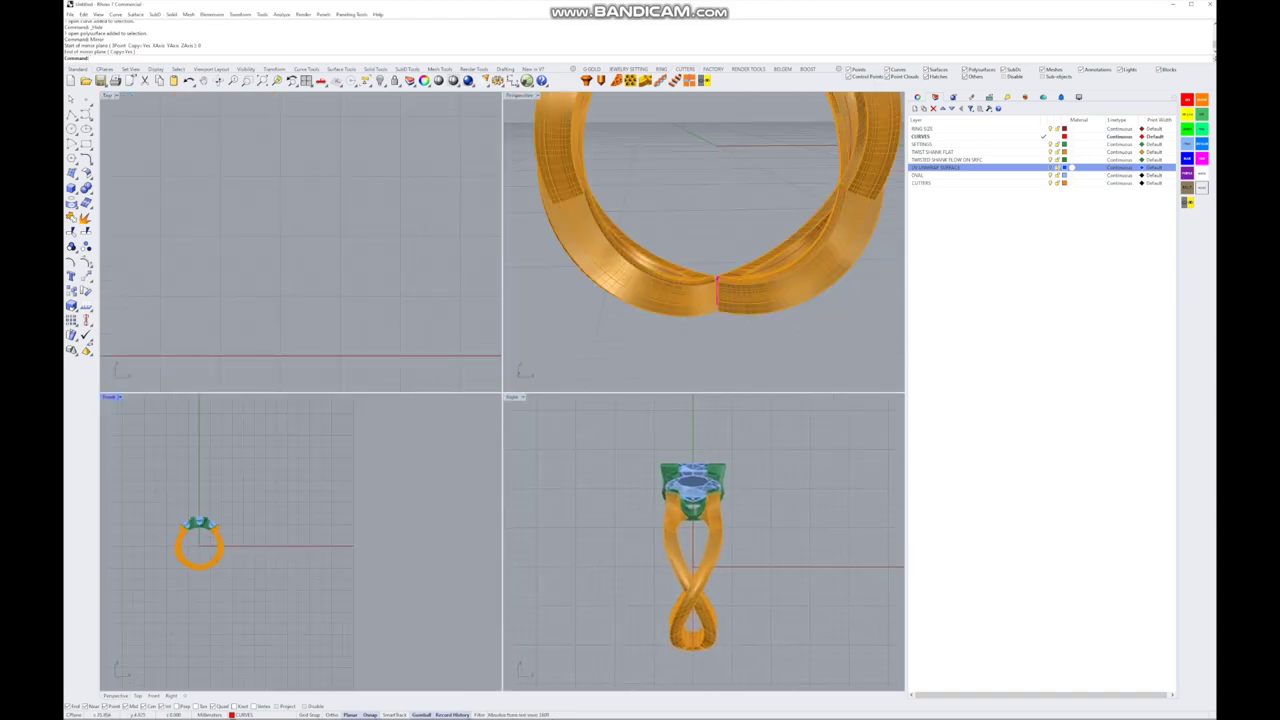
right_click_drag(200, 545, 307, 540)
right_click_drag(300, 356, 284, 305)
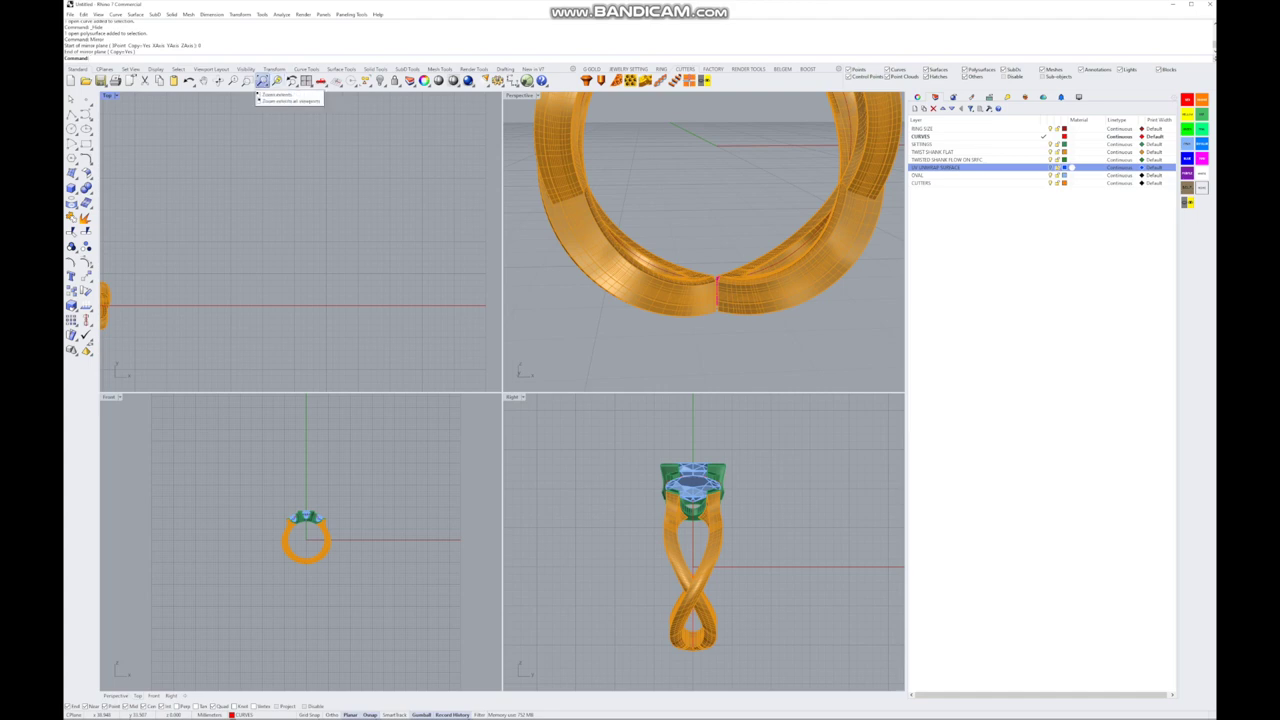
right_click(265, 81)
scroll(250, 190, "down", 3)
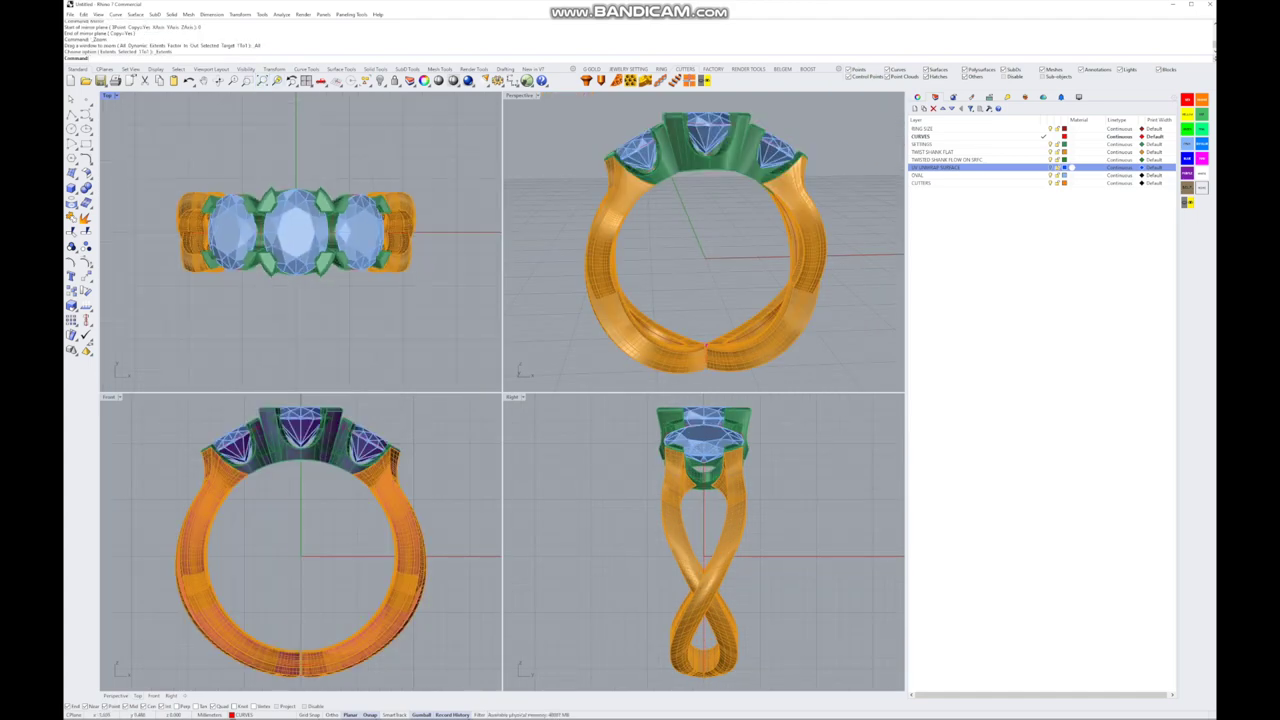
right_click_drag(700, 240, 700, 320)
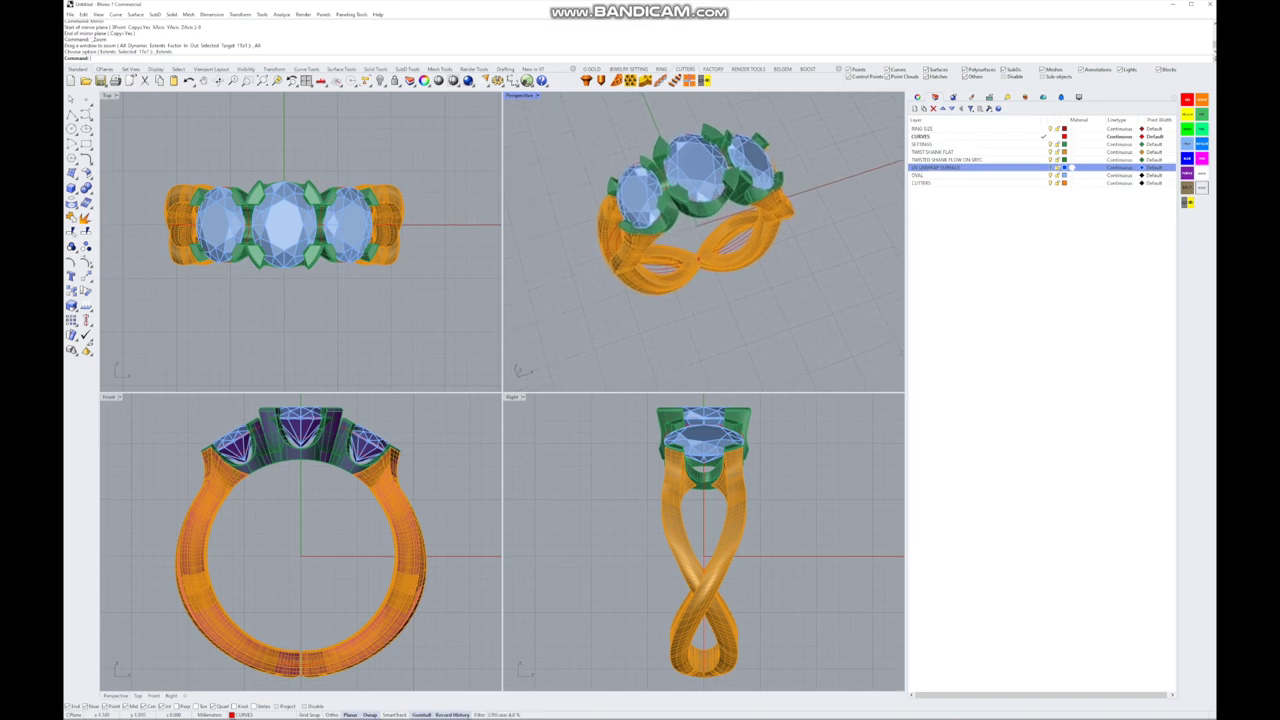
- Create a slanted cutting plane through the shank, on the right side of the bottom gap in the Front view
right_click_drag(300, 540, 296, 556)
scroll(294, 645, "up", 3)
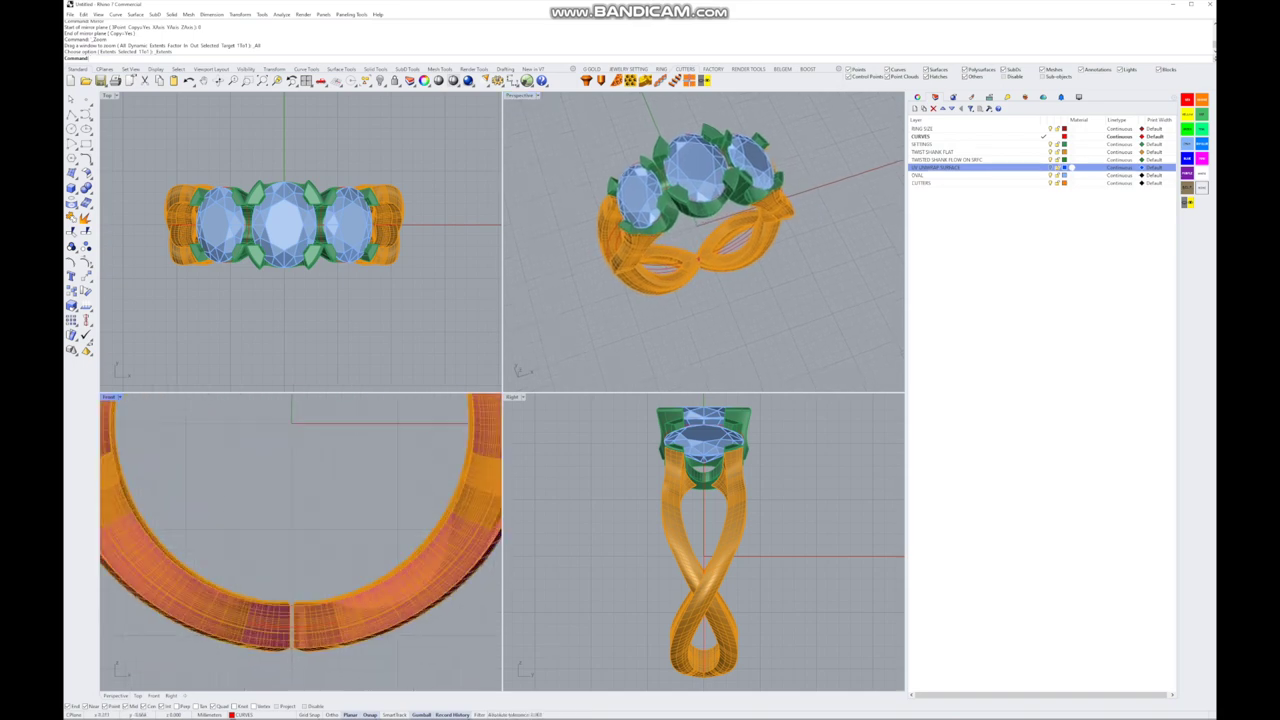
left_click(400, 570)
left_click(190, 600, "shift")
scroll(280, 600, "up", 2)
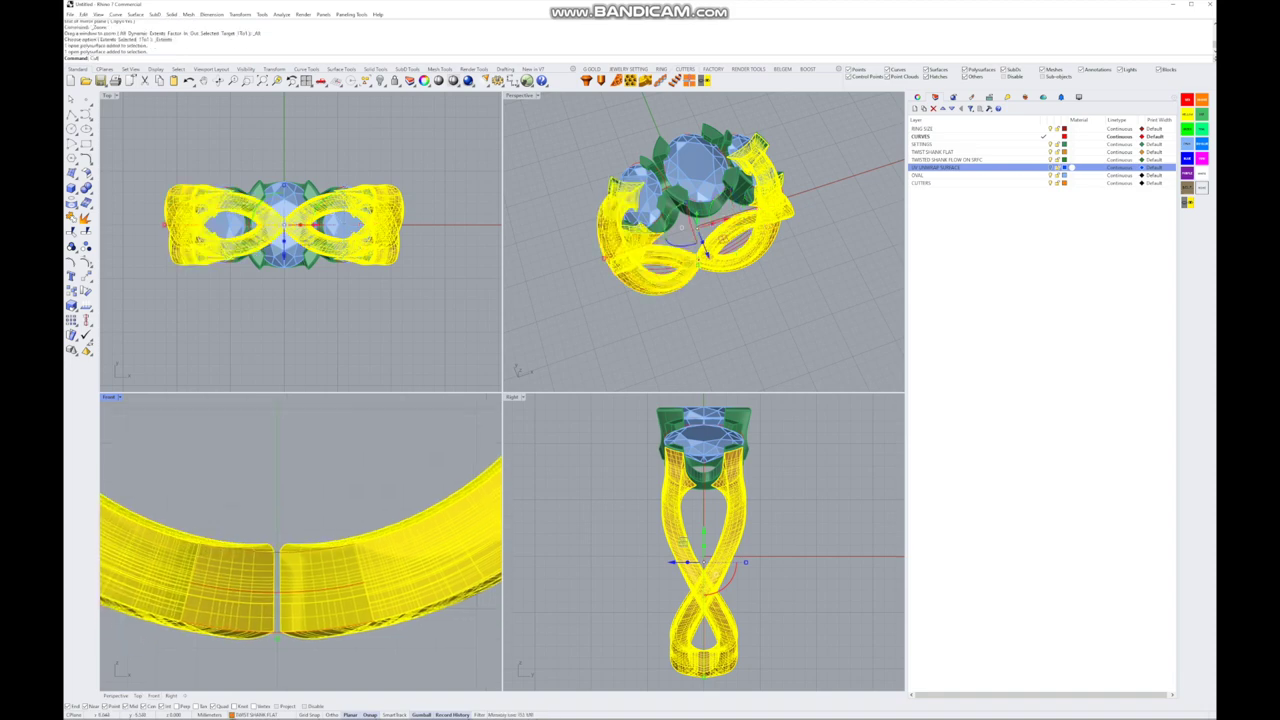
key("Return")
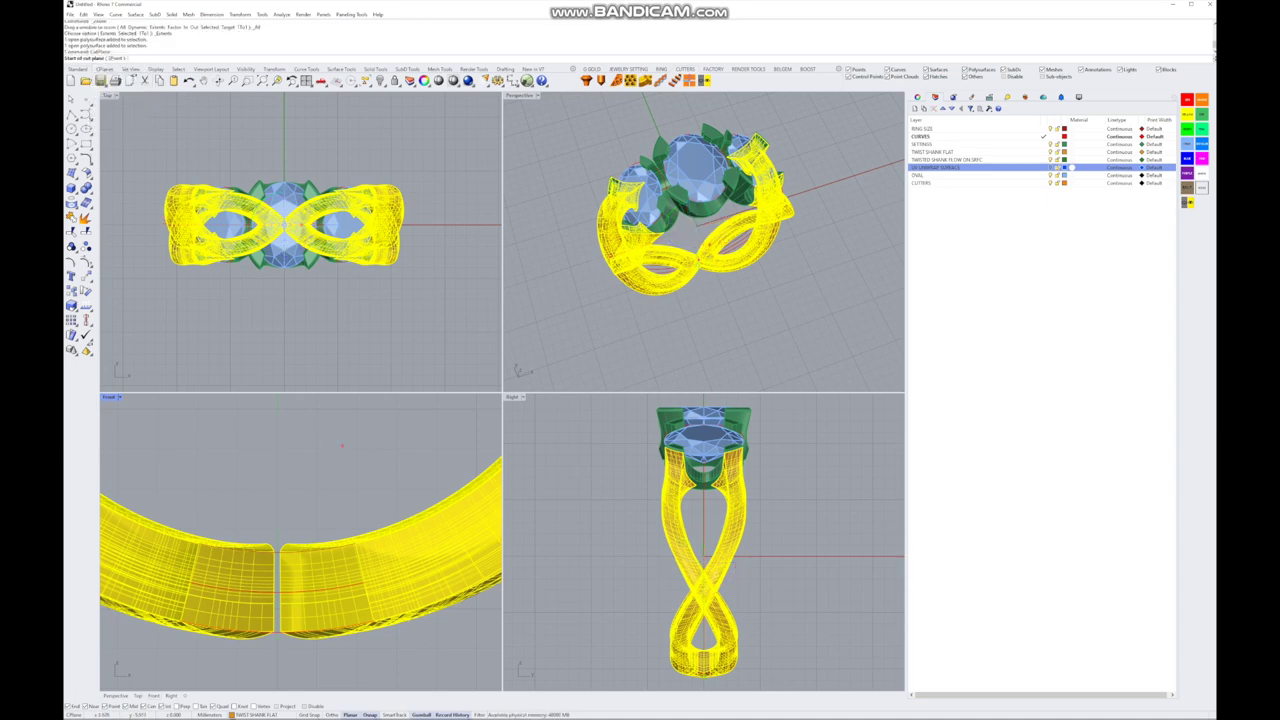
scroll(352, 528, "up", 3)
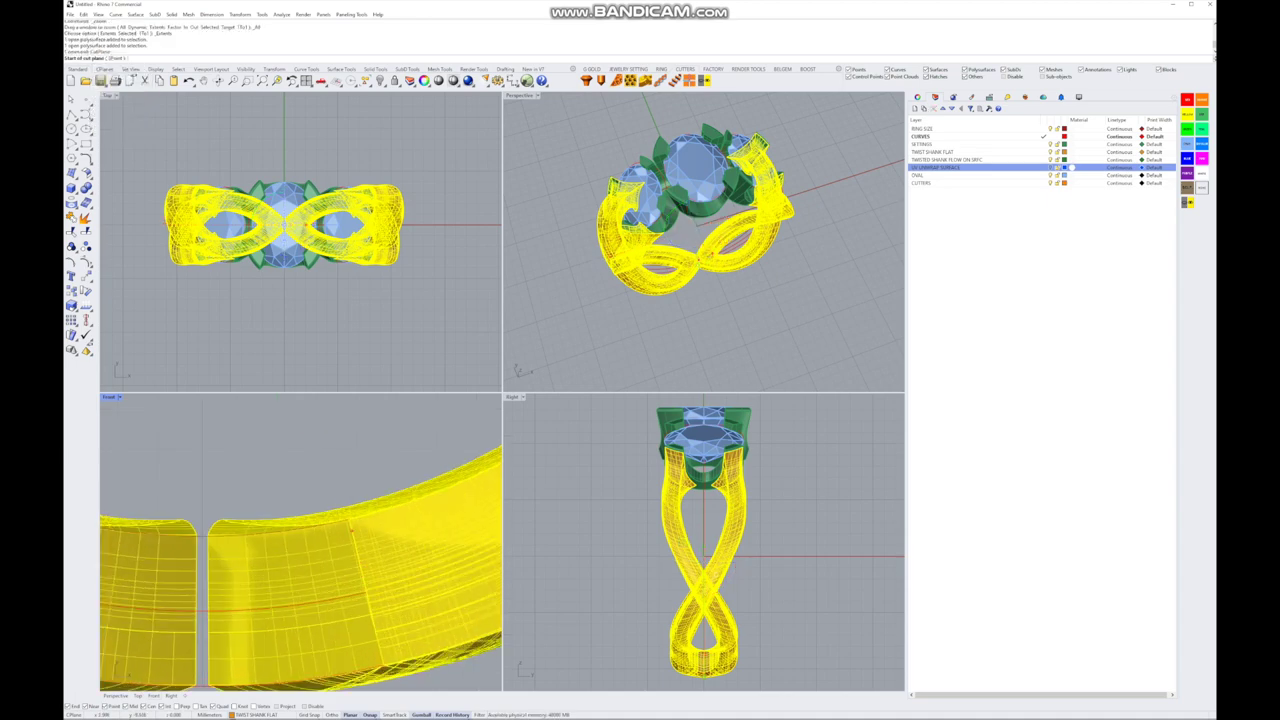
left_click(350, 524)
scroll(345, 516, "down", 2)
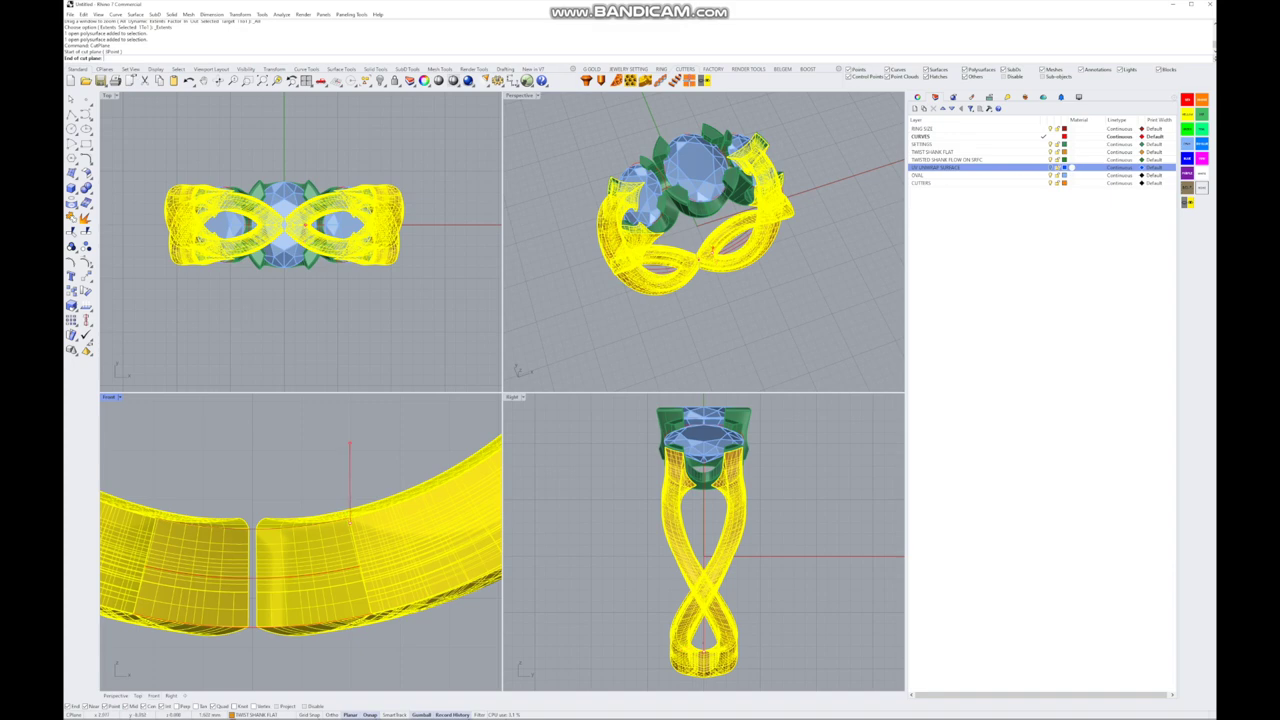
left_click(363, 592)
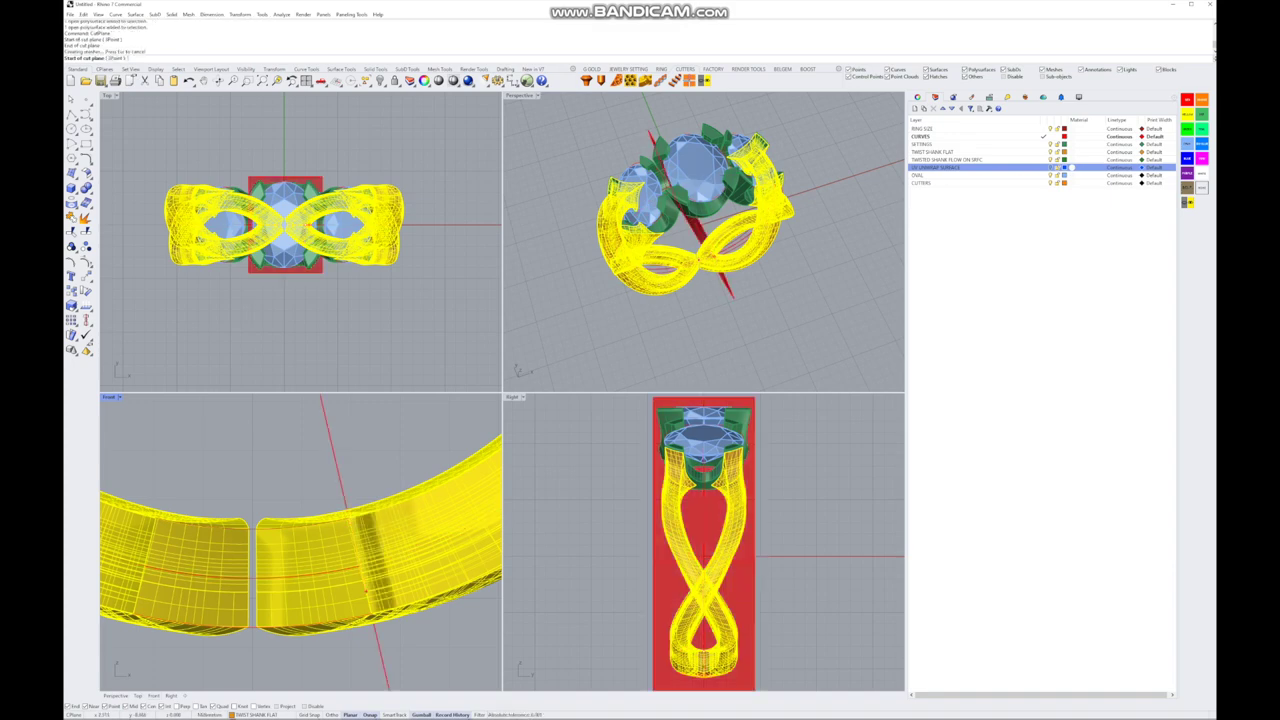
- Move the cutting plane closer to the bottom gap and rotate it to a steeper angle
scroll(700, 240, "up", 10)
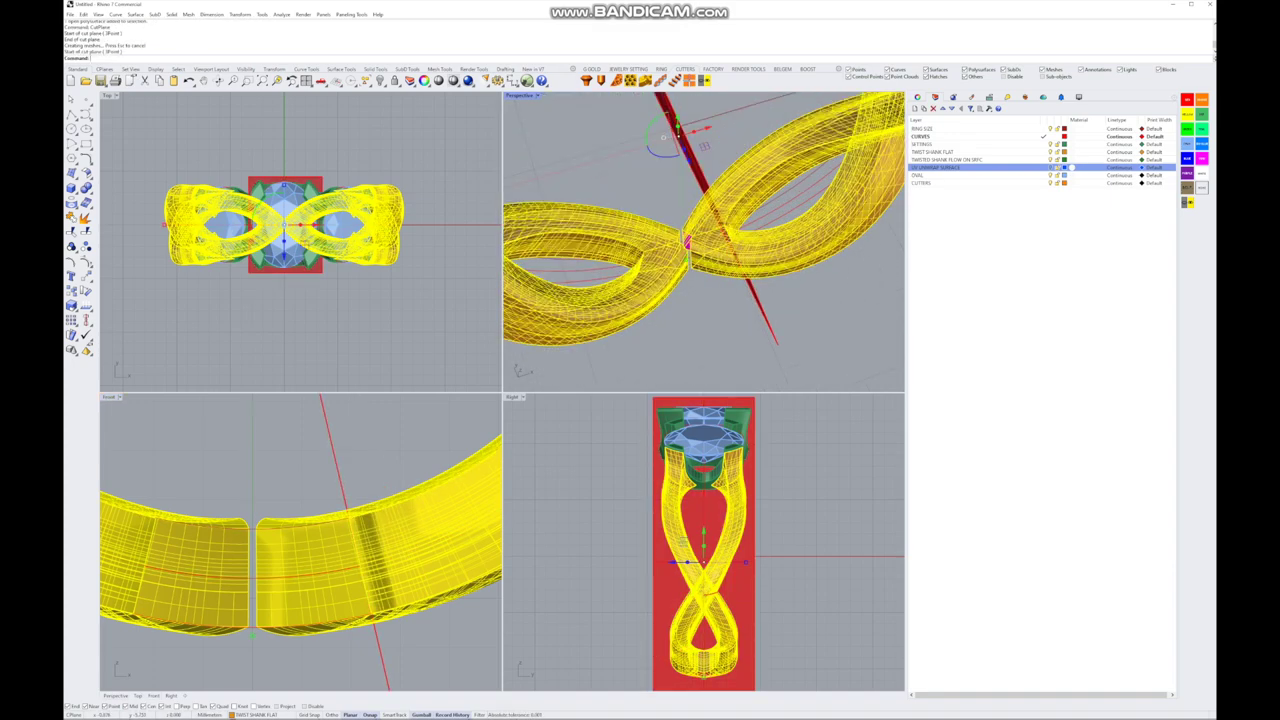
mouse_move(700, 240)
right_mouse_down()
mouse_move(640, 280)
mouse_move(690, 250)
right_mouse_up()
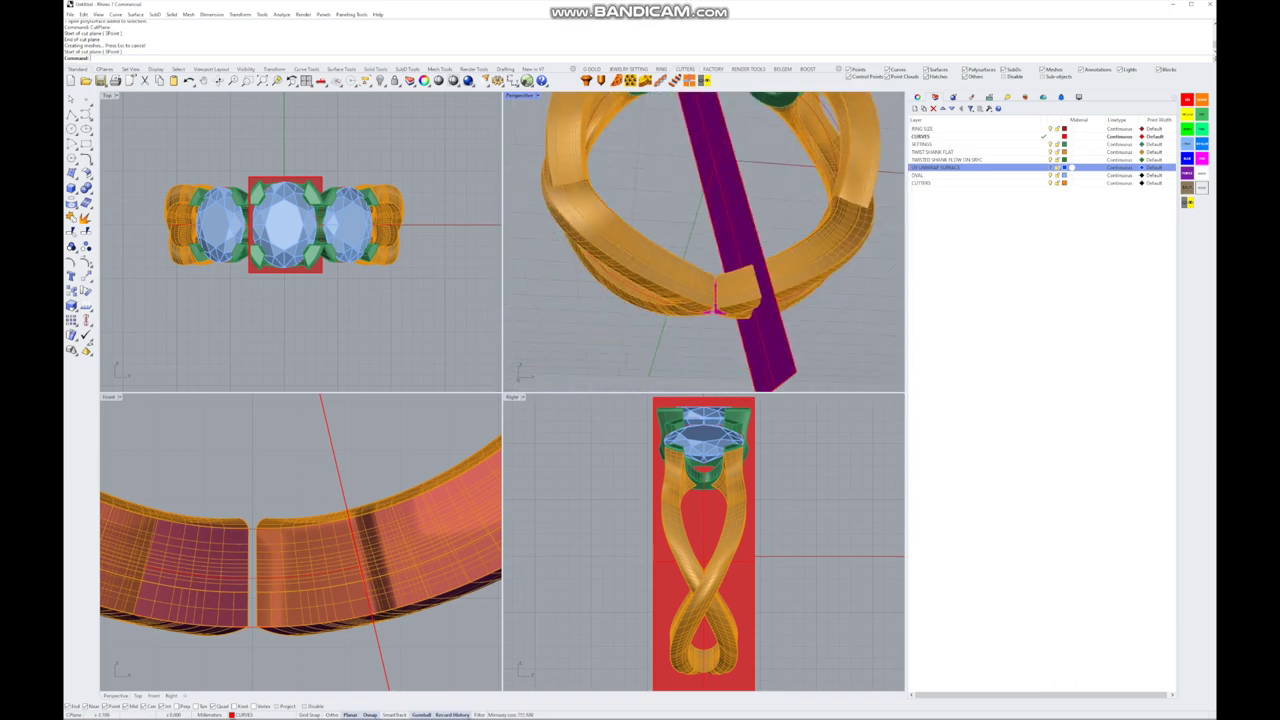
scroll(710, 280, "up", 5)
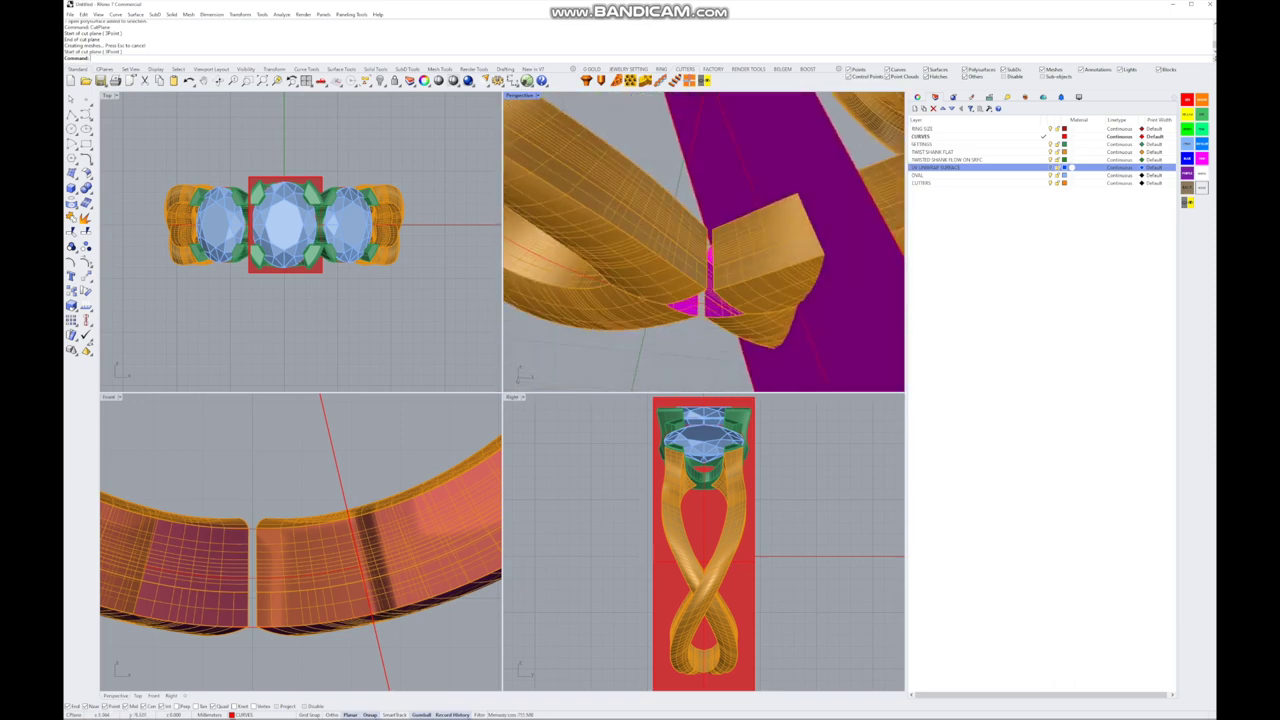
left_click(354, 540)
left_click_drag(354, 540, 305, 507)
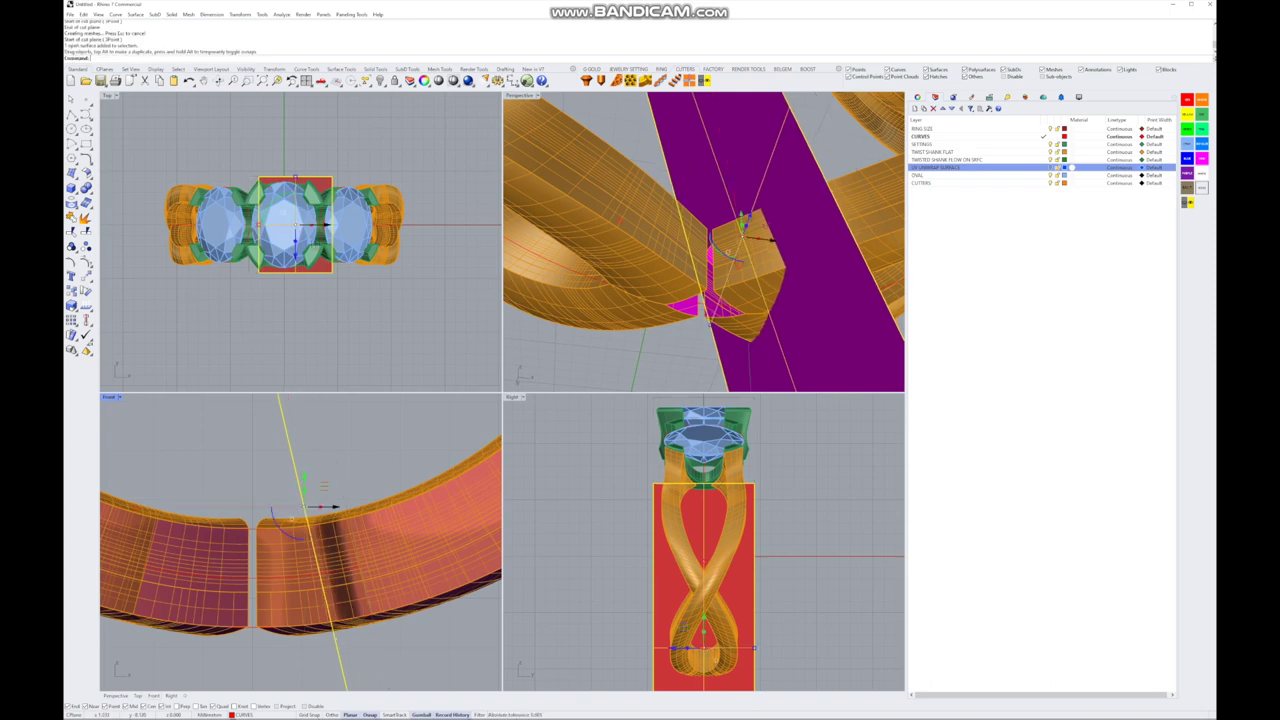
scroll(305, 507, "down", 3)
left_click(225, 243)
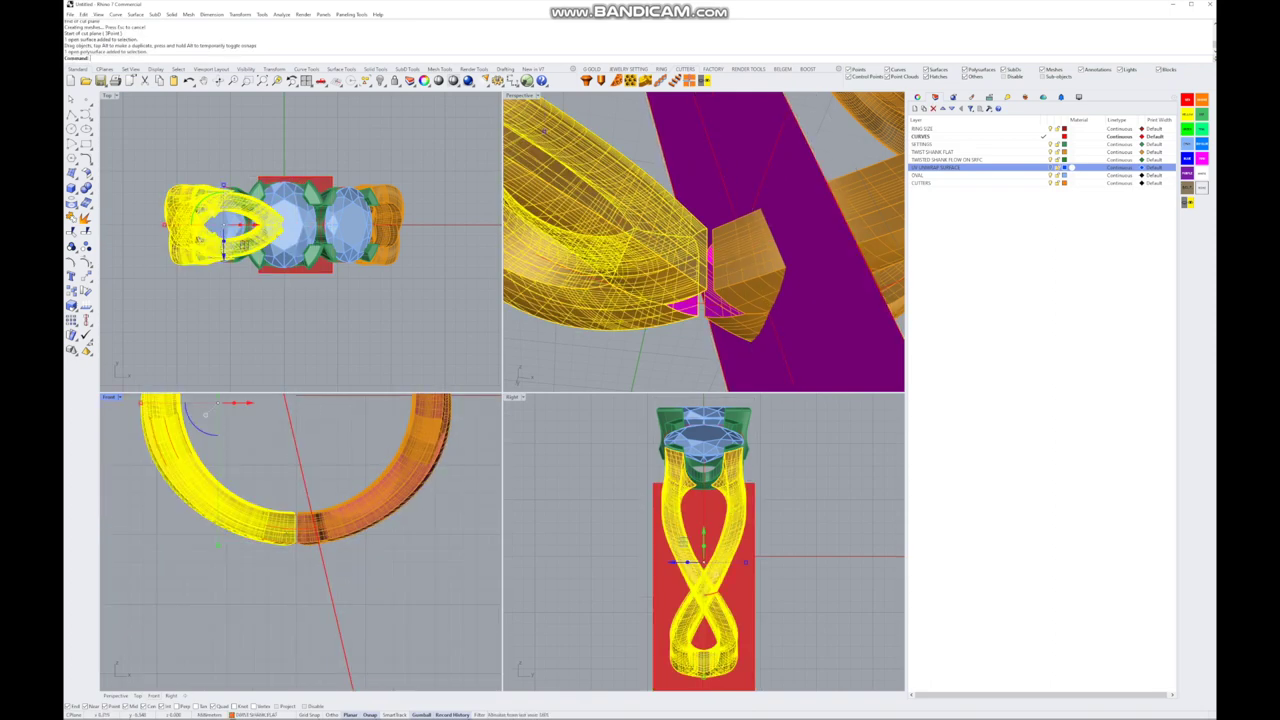
key("Escape")
left_click(735, 250)
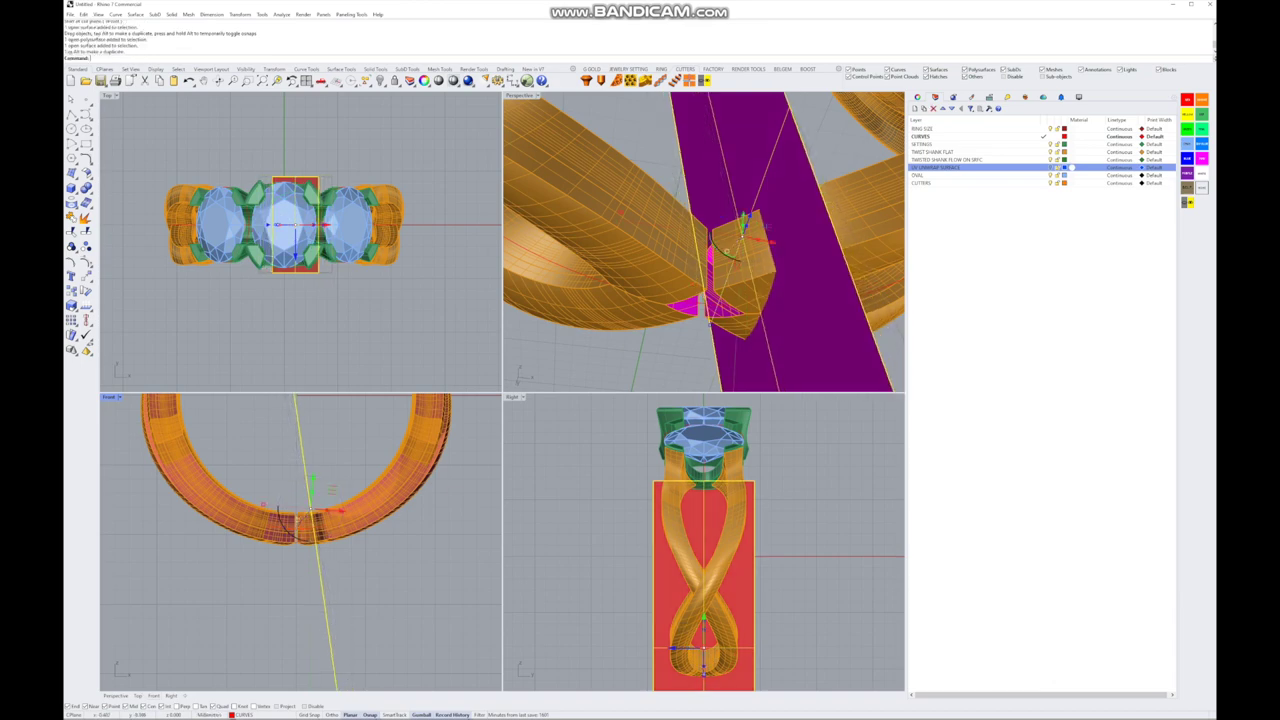
left_click(297, 517)
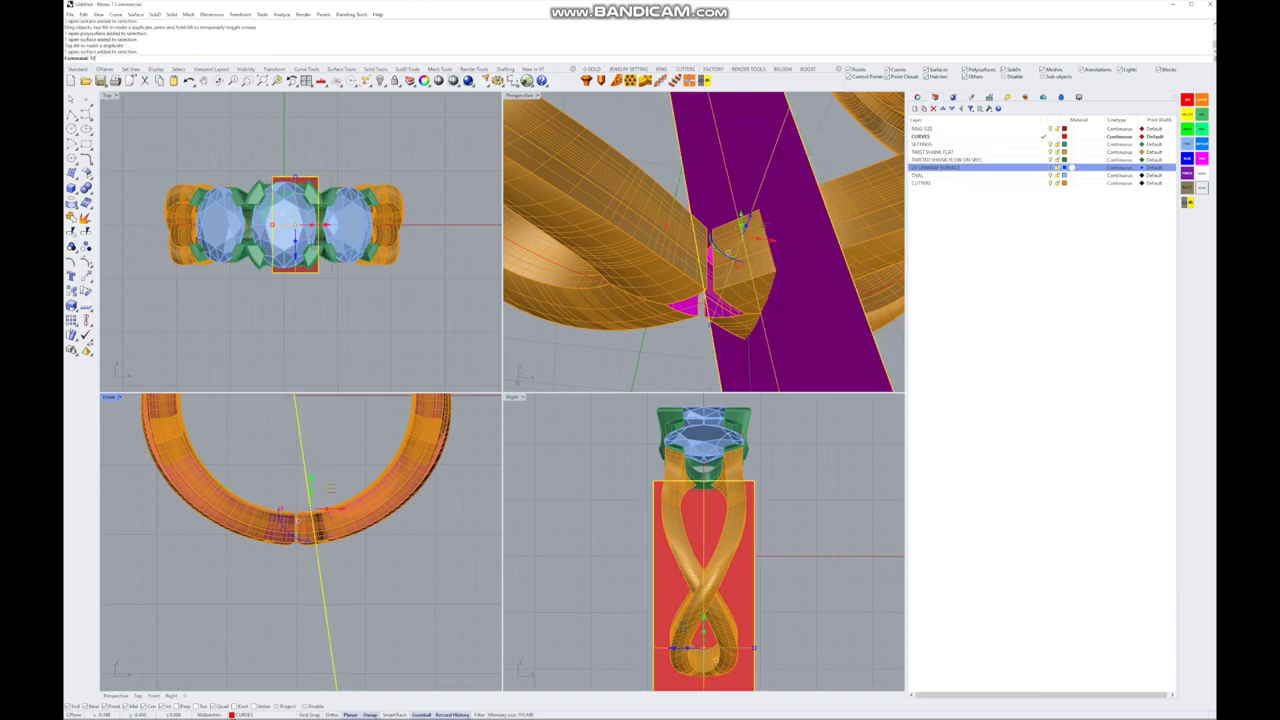
- Mirror the cutting plane across the ring's vertical centreline so a copy crosses the other shank half
type("mirror")
key("Return")
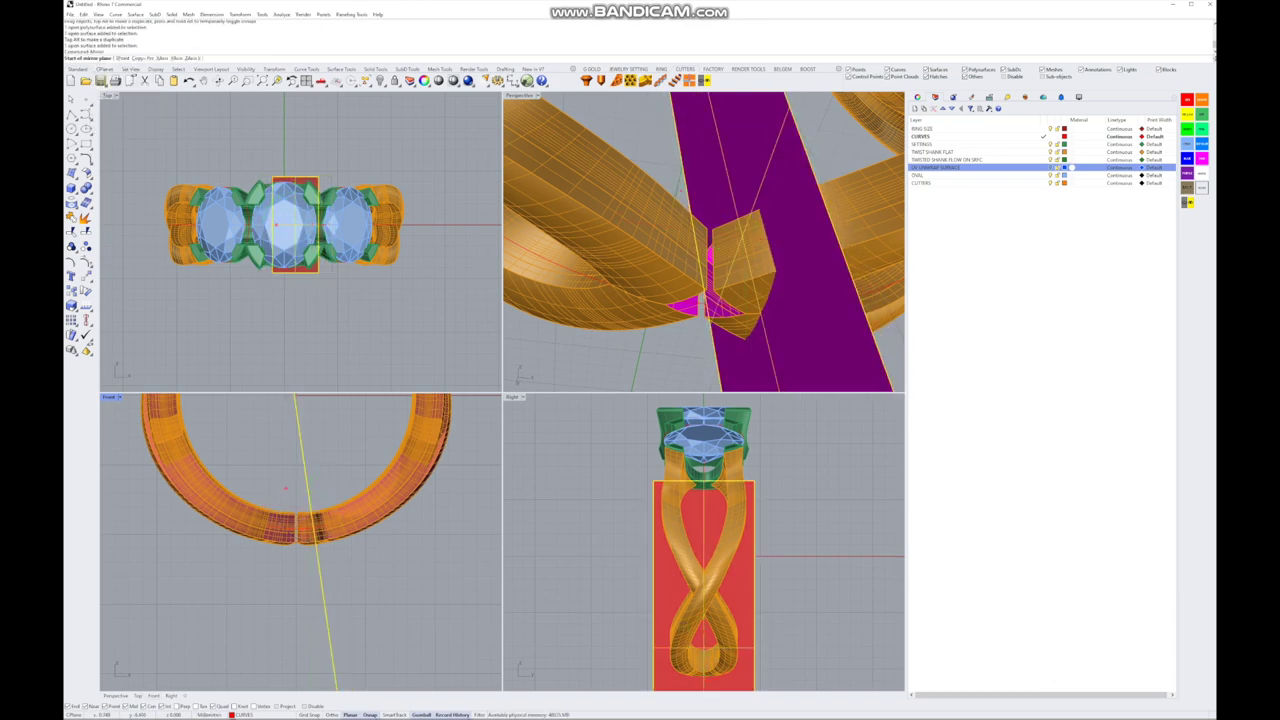
left_click(296, 520)
left_click(296, 548)
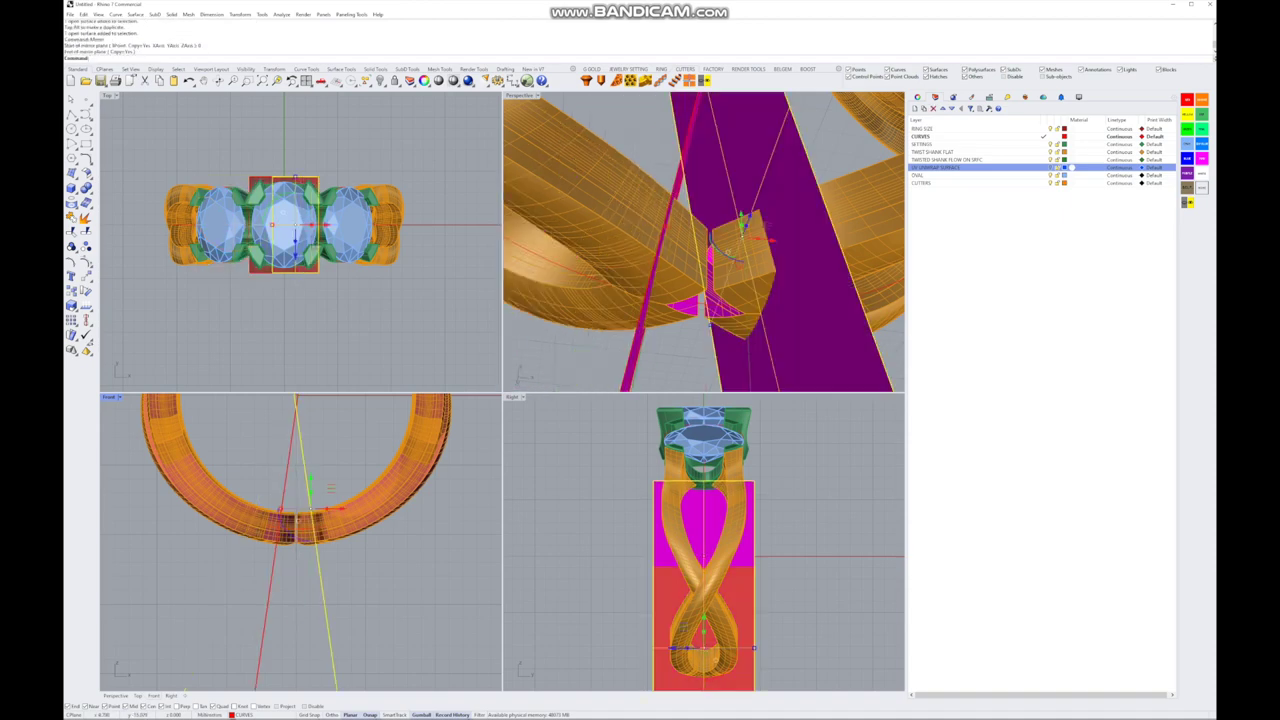
key("Escape")
- Trim the two cutting planes against each other above their intersection, leaving an inverted V through the bottom of the shank
scroll(300, 500, "up", 3)
left_click_drag(360, 450, 290, 520)
scroll(320, 480, "up", 3)
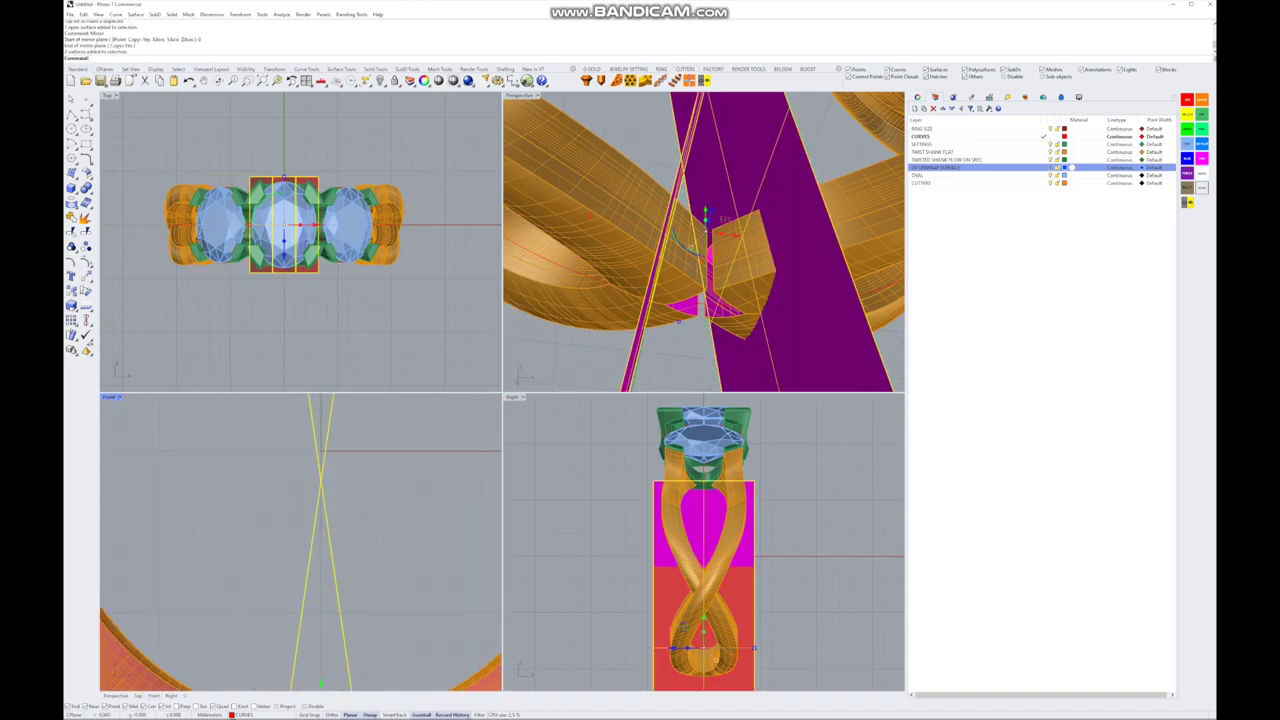
left_click(72, 231)
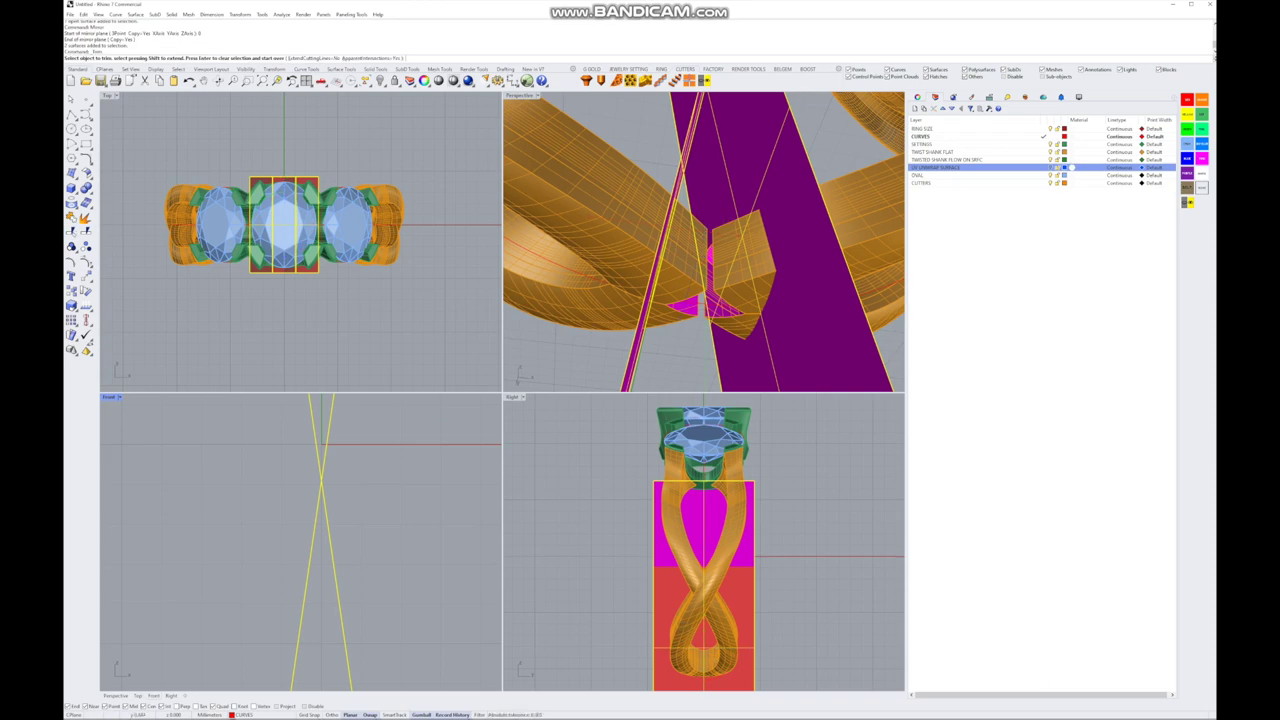
left_click(670, 520)
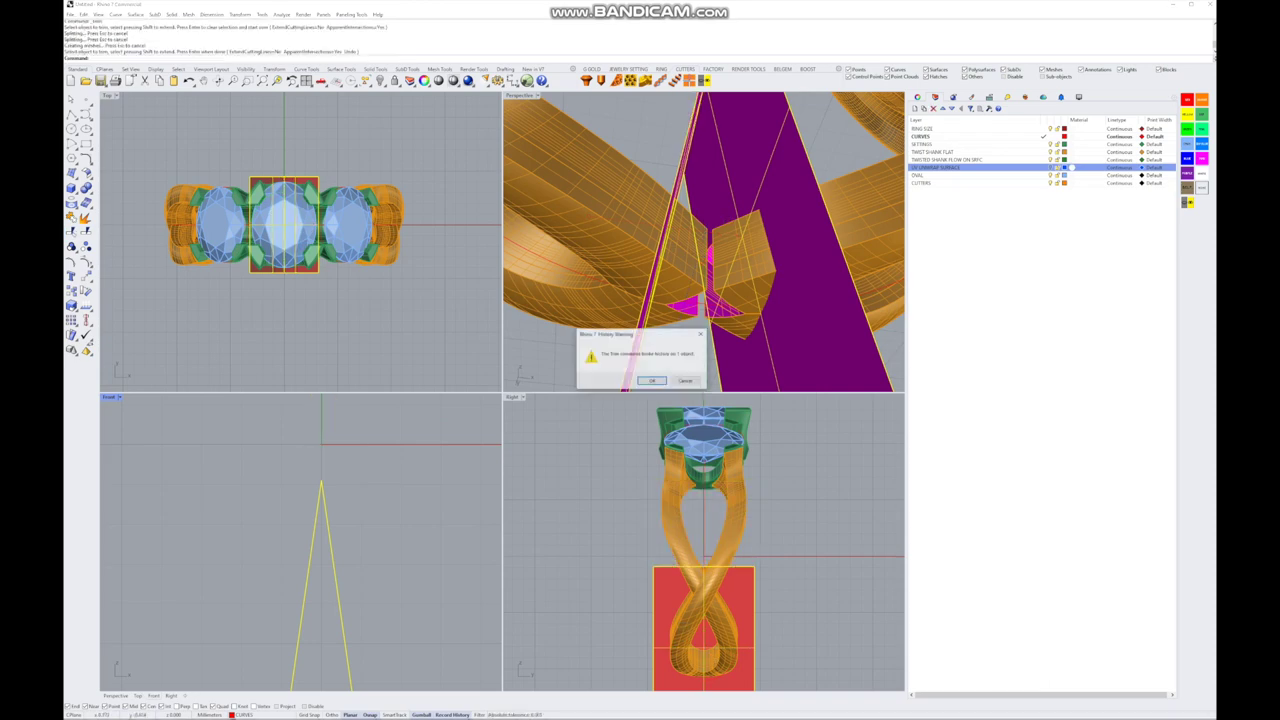
left_click(651, 381)
- Split both shank halves with the trimmed cutting planes
right_click_drag(700, 300, 650, 253)
left_click(840, 150)
left_click(600, 170)
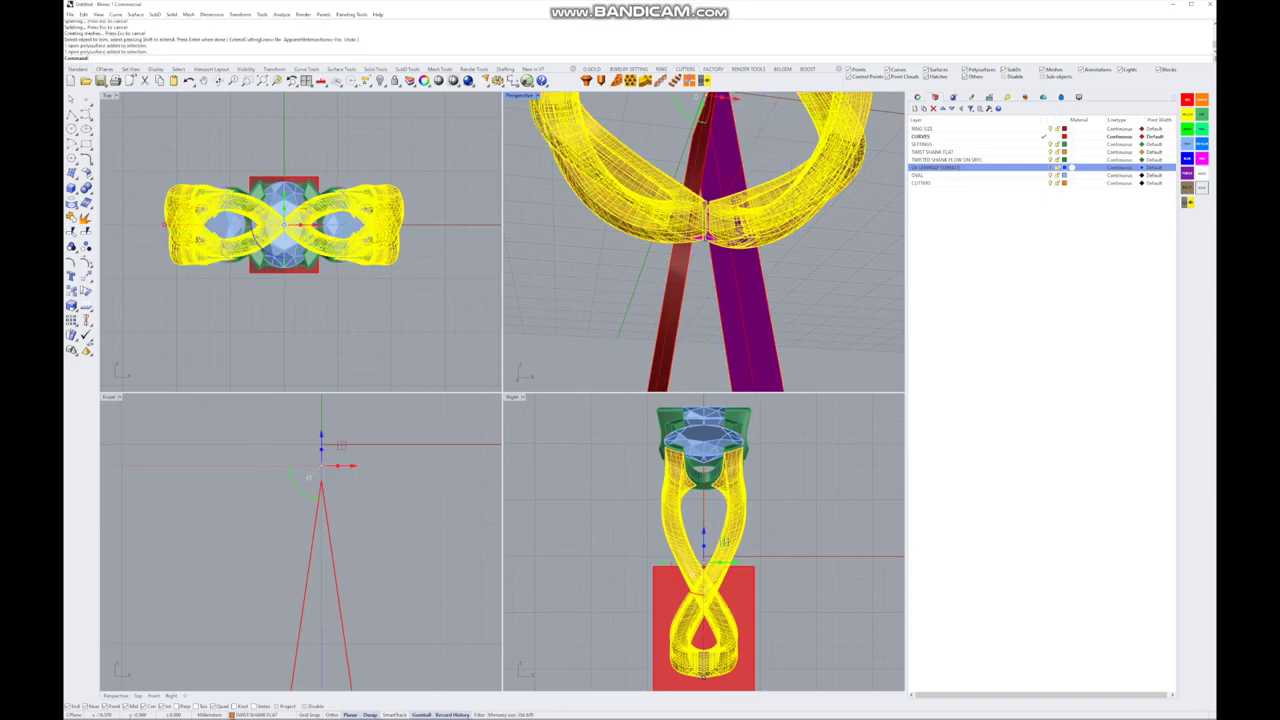
left_click(86, 232)
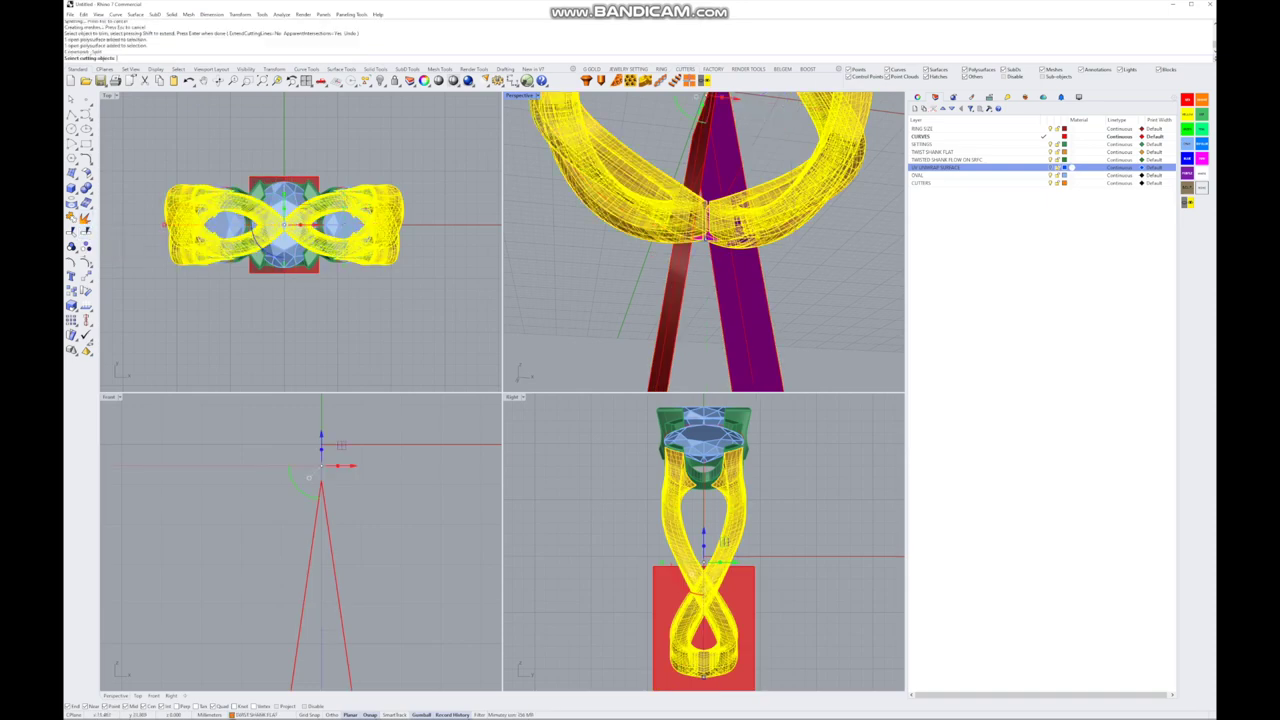
left_click(318, 500)
key("Return")
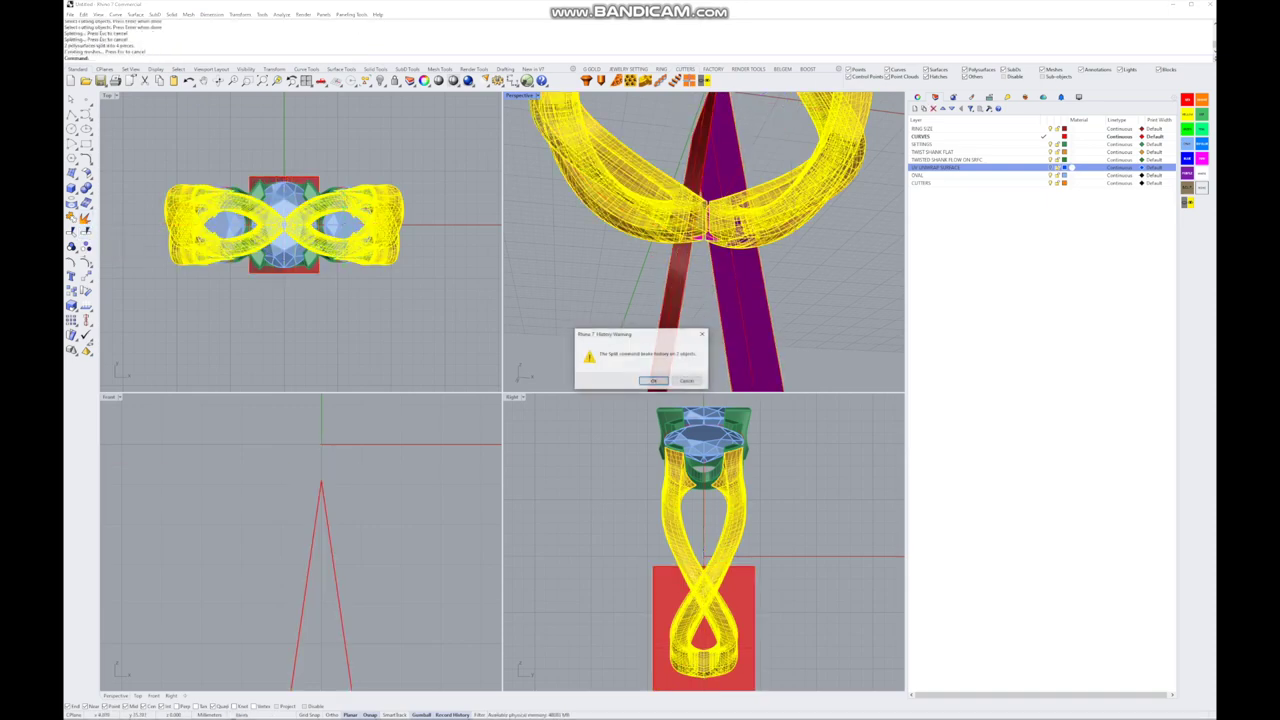
left_click(653, 380)
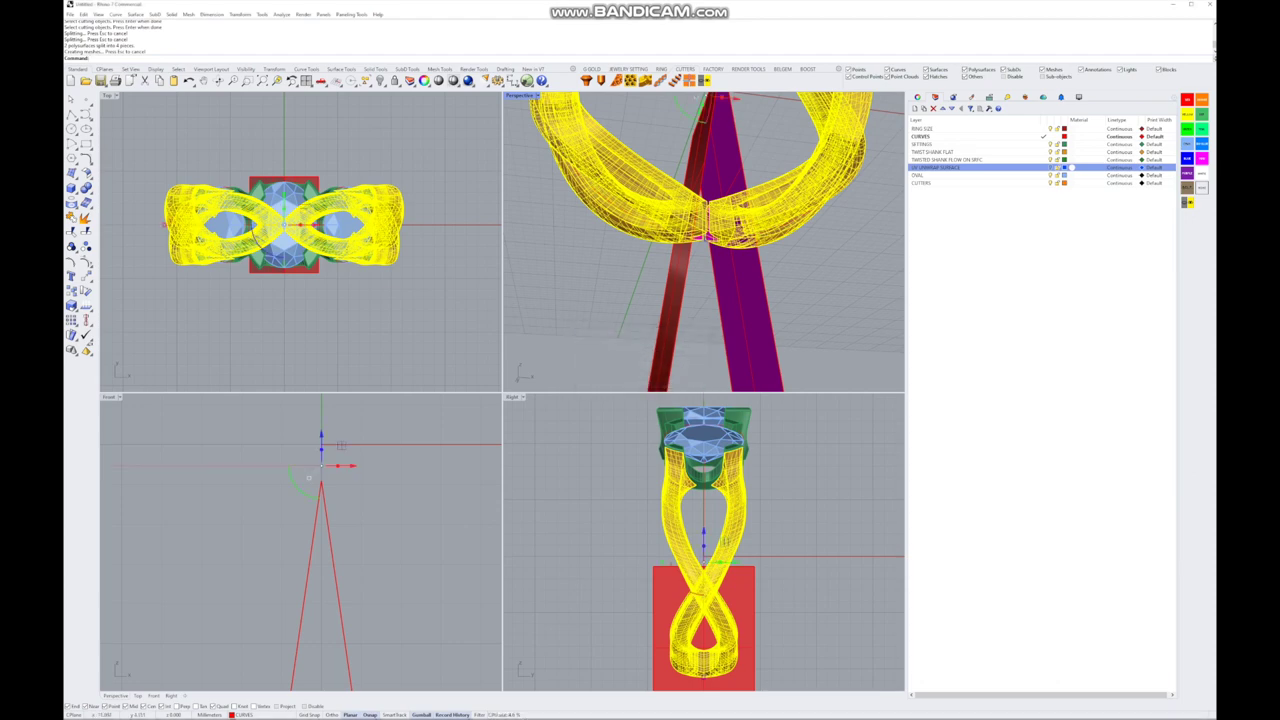
- Delete both cutting planes and the shank pieces cut off between them at the bottom joint
key("ctrl+m")
key("ctrl+alt+s")
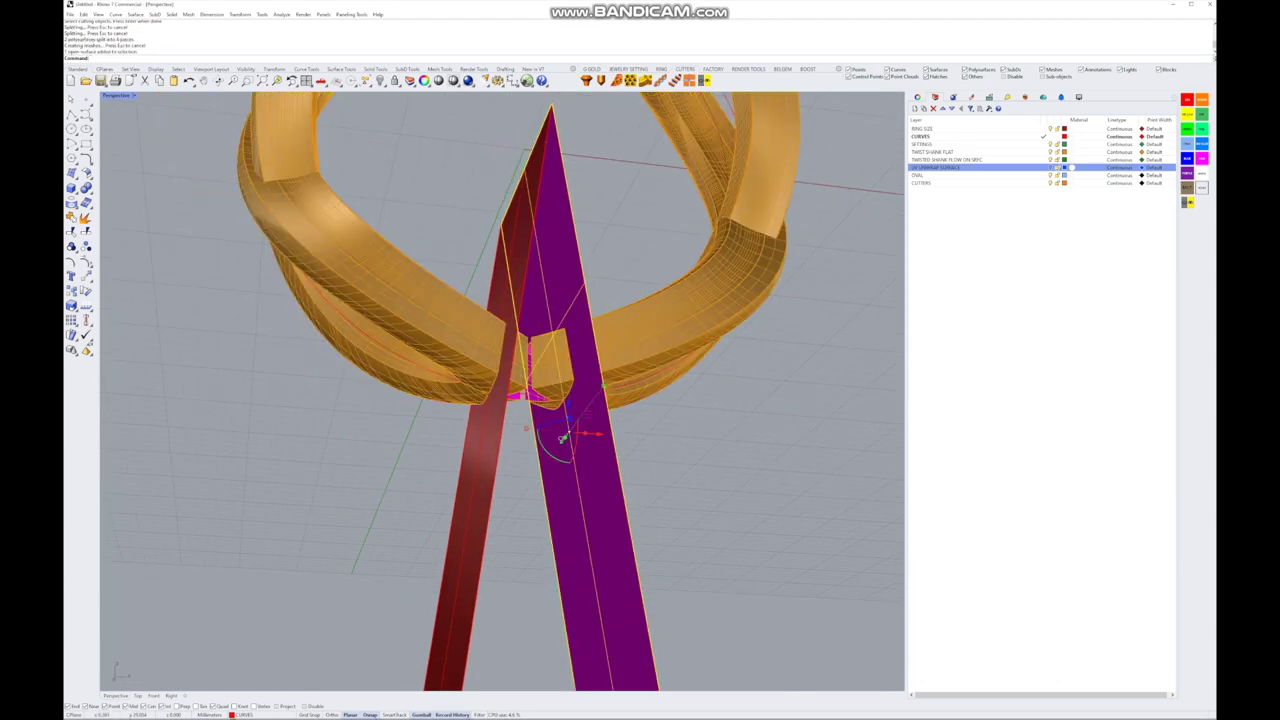
key("Delete")
left_click(470, 550)
key("Delete")
left_click(547, 360)
key("Delete")
left_click(497, 365)
key("Delete")
right_click_drag(500, 450, 562, 220)
scroll(540, 360, "up", 3)
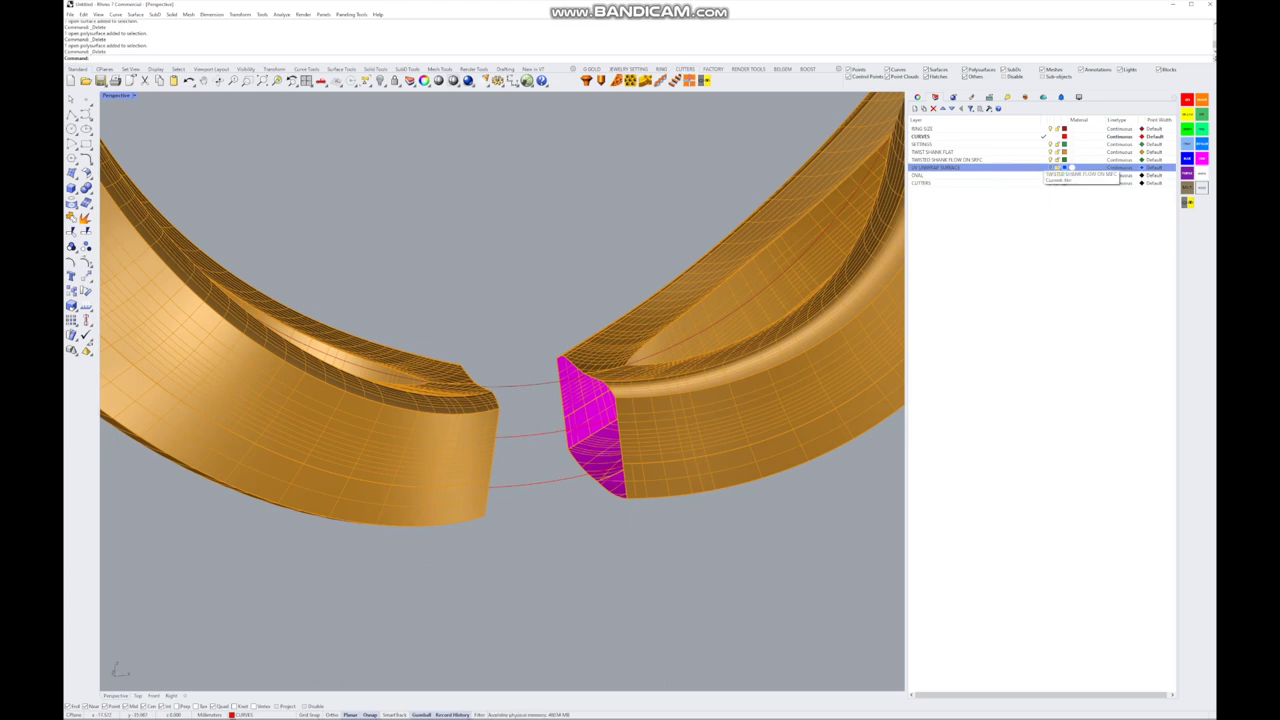
- Make TWISTED SHANK FLOW ON SRFC the current layer and move both shank halves onto it
left_click(1043, 159)
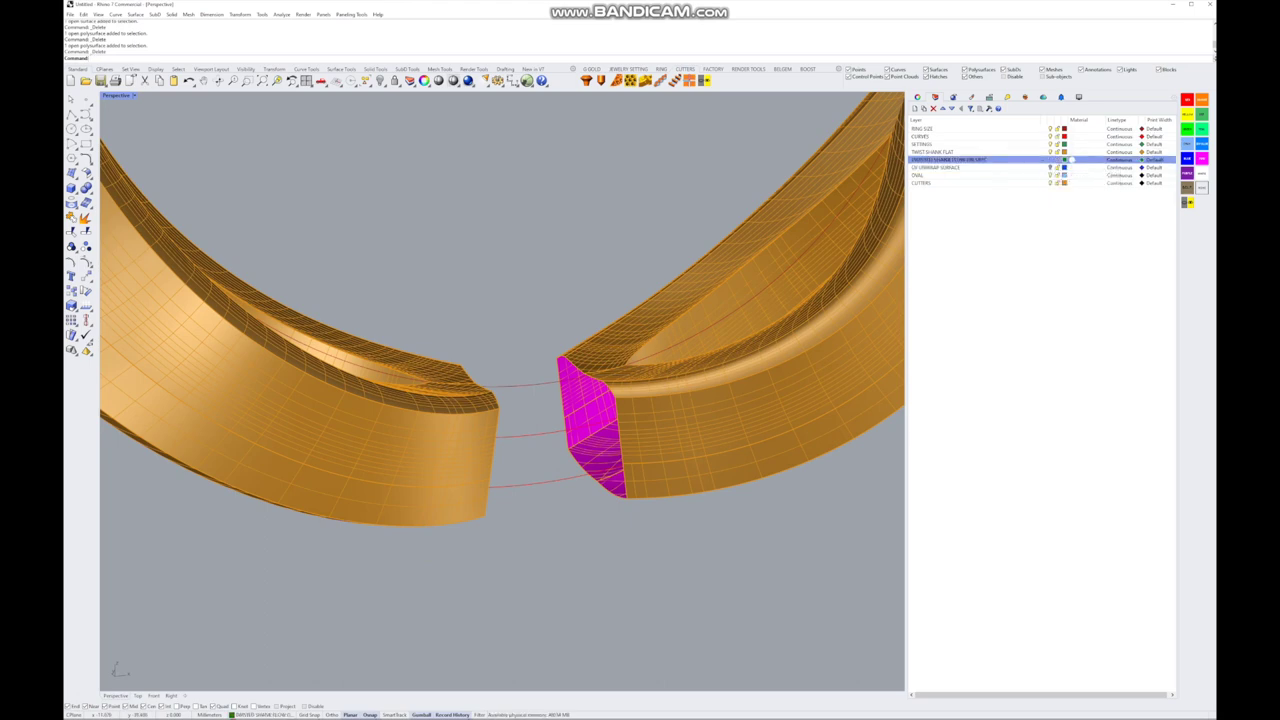
left_click(720, 420)
left_click(300, 420, "shift")
right_click(968, 162)
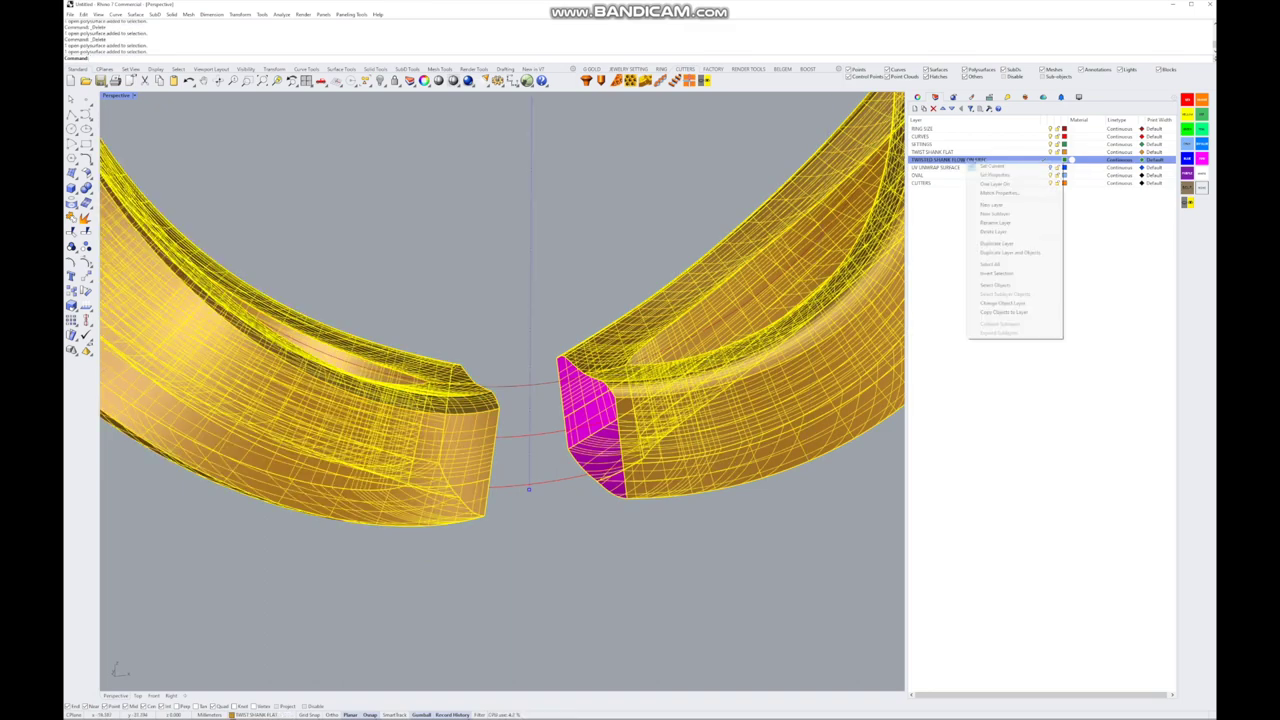
left_click(1005, 303)
key("Escape")
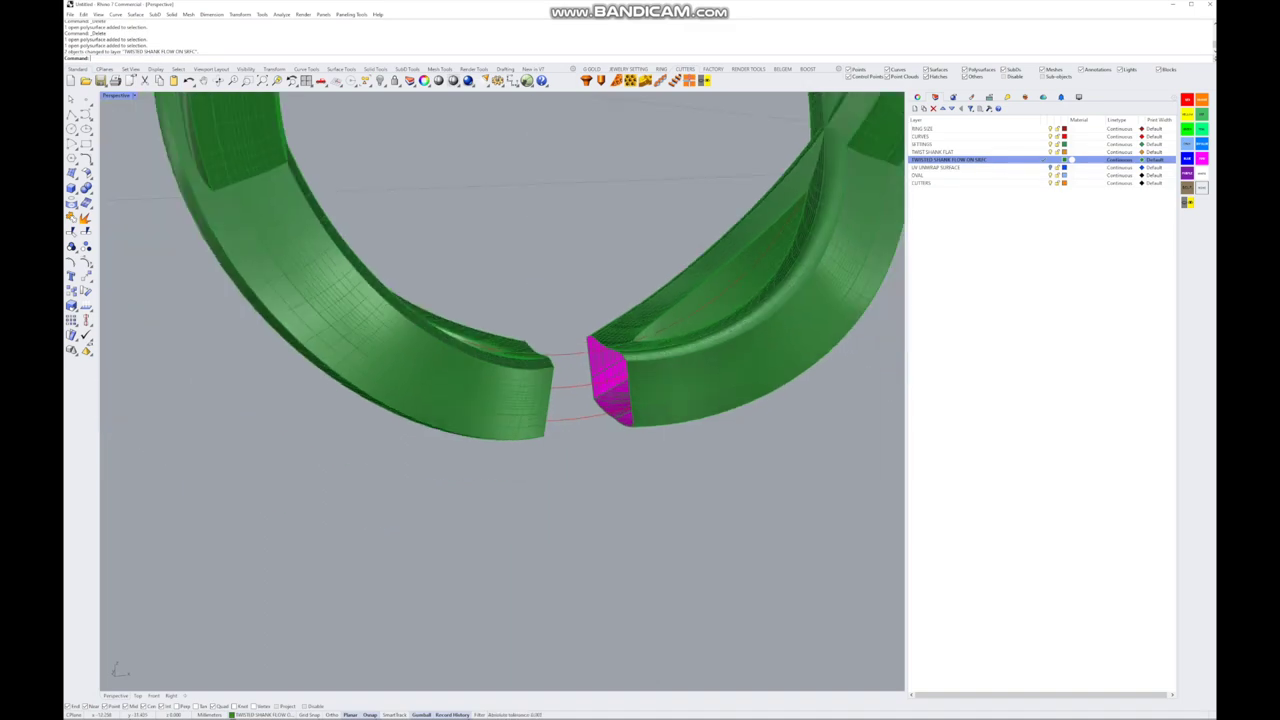
- Hide the TWIST SHANK FLAT, RING SIZE and CURVES layers
left_click(1072, 151)
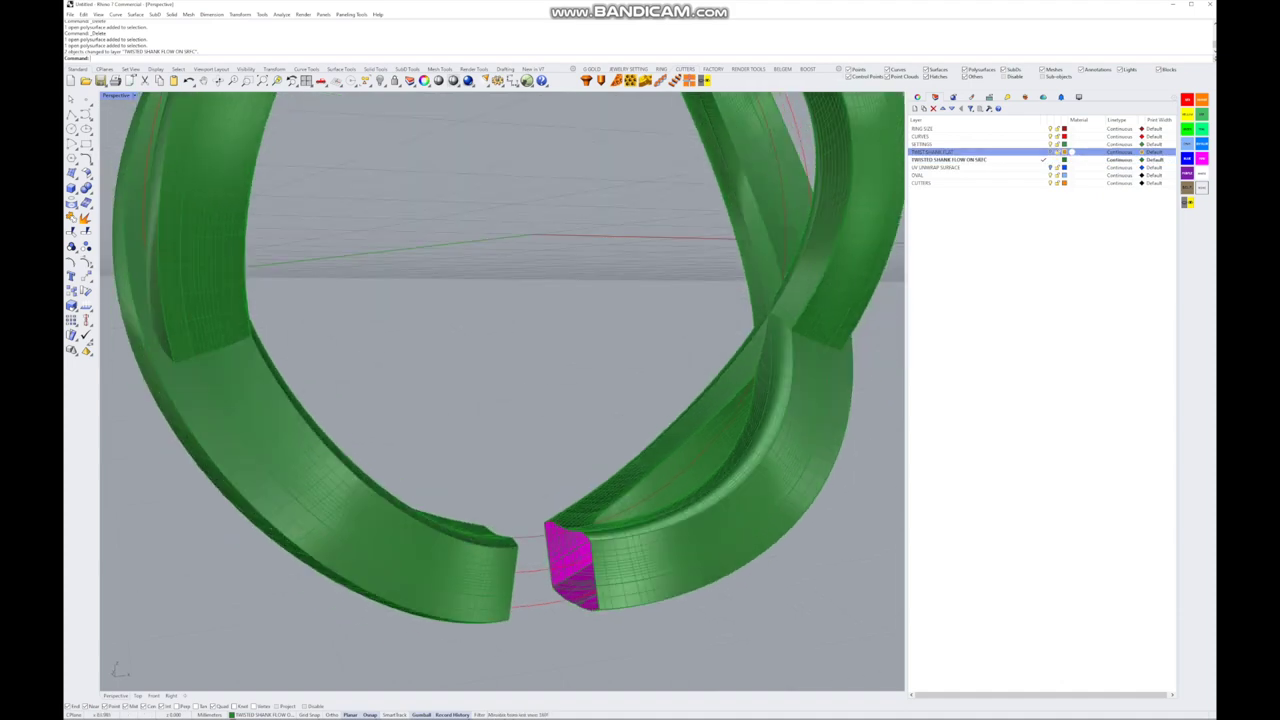
left_click(1070, 137)
left_click(1070, 129)
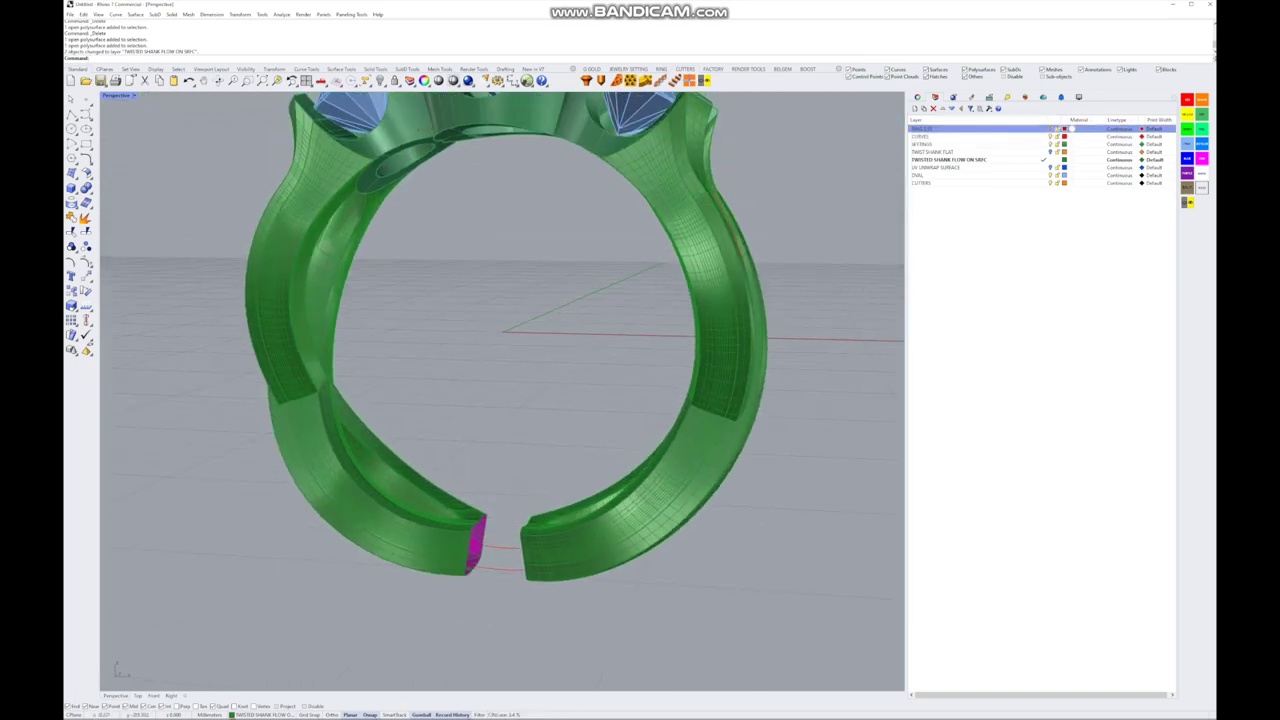
left_click(930, 136)
scroll(630, 560, "up", 5)
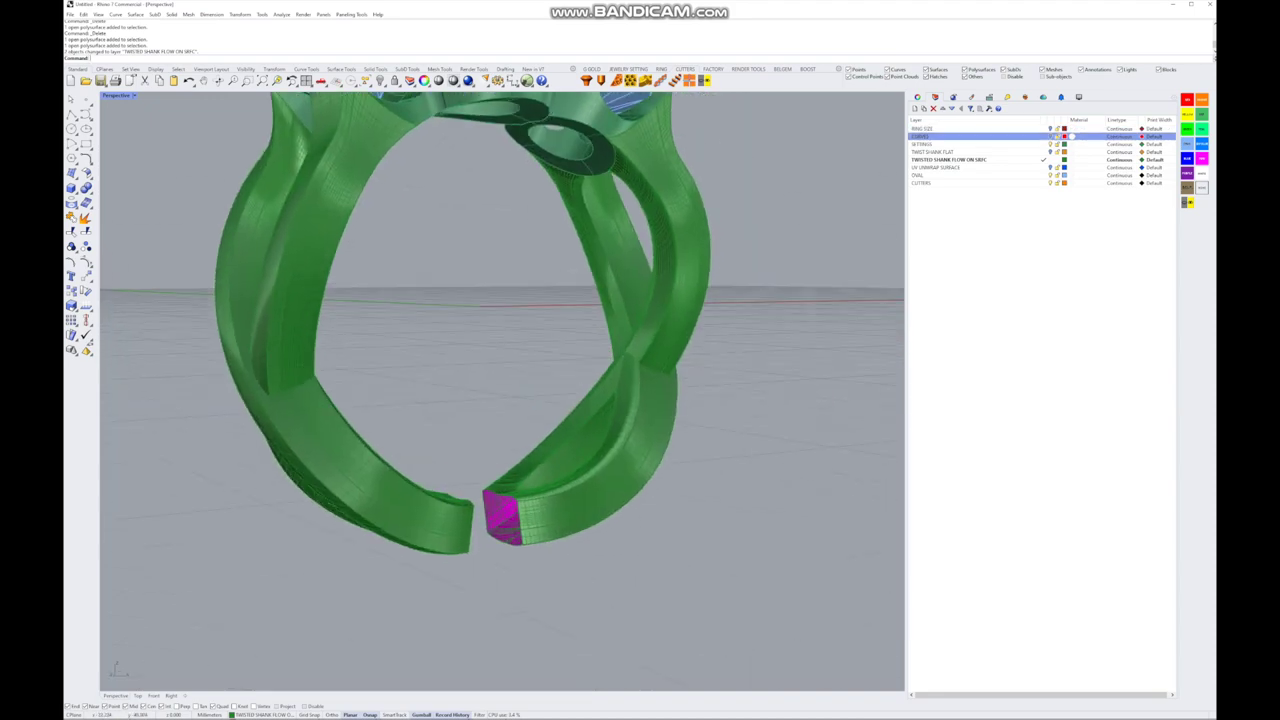
- Try to chain the outline edges of one shank half's open end as the first edge of a Blend Surface
left_click(86, 172)
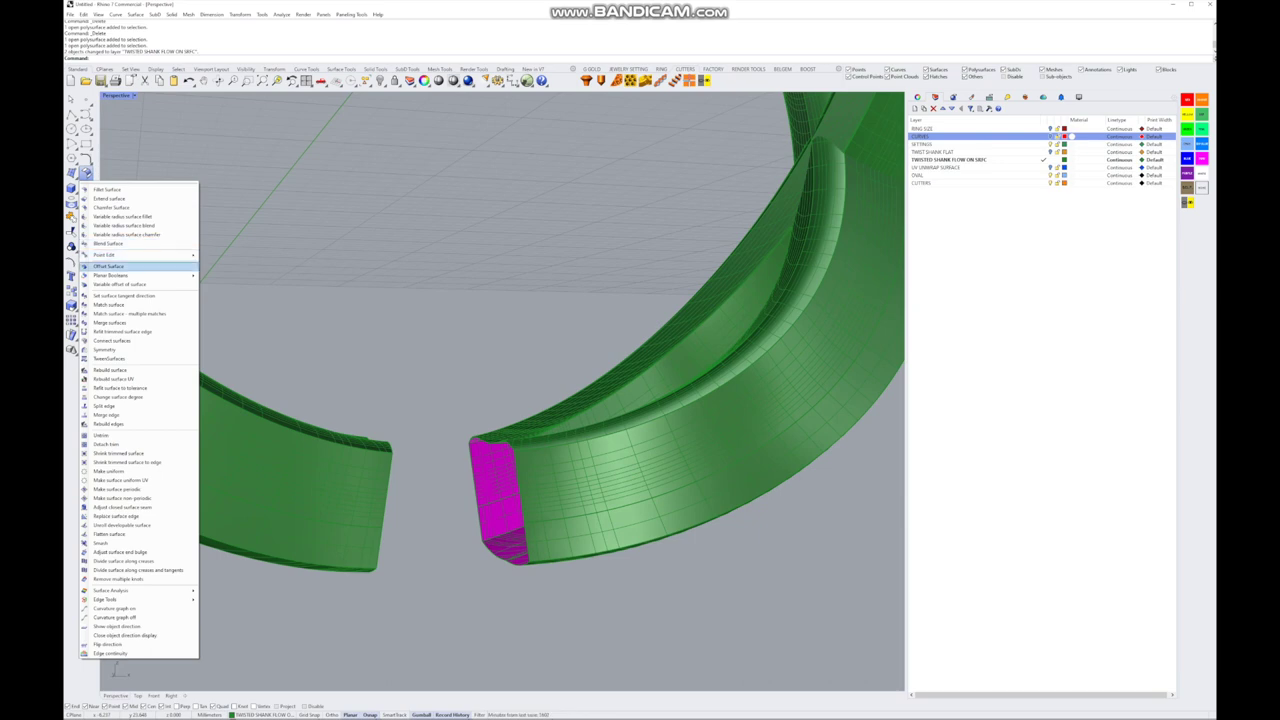
left_click(110, 243)
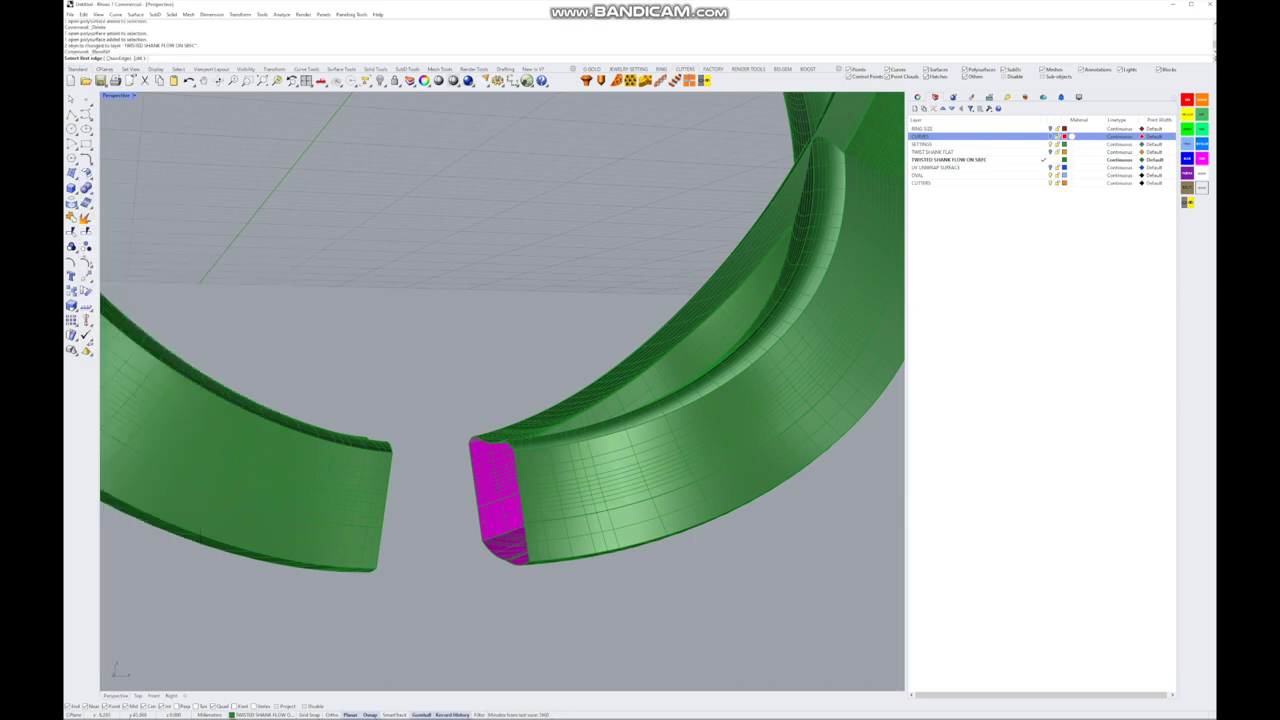
right_click_drag(500, 400, 420, 480)
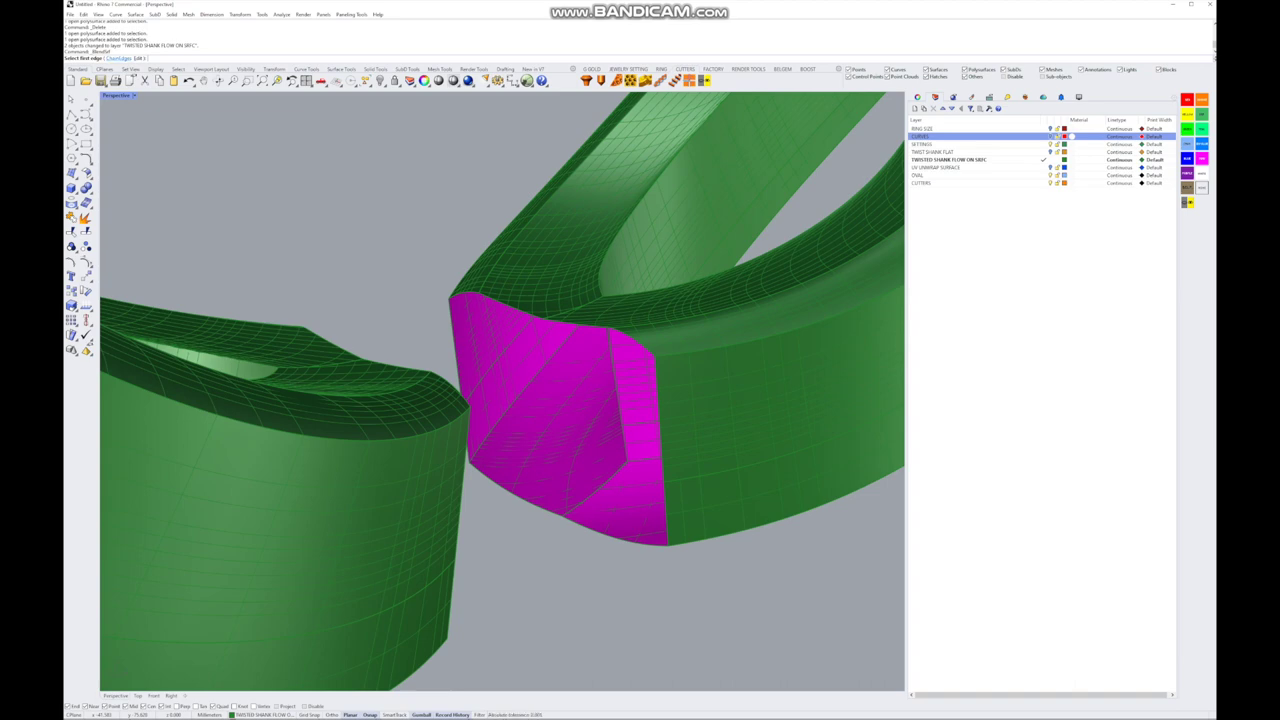
type("c")
key("Return")
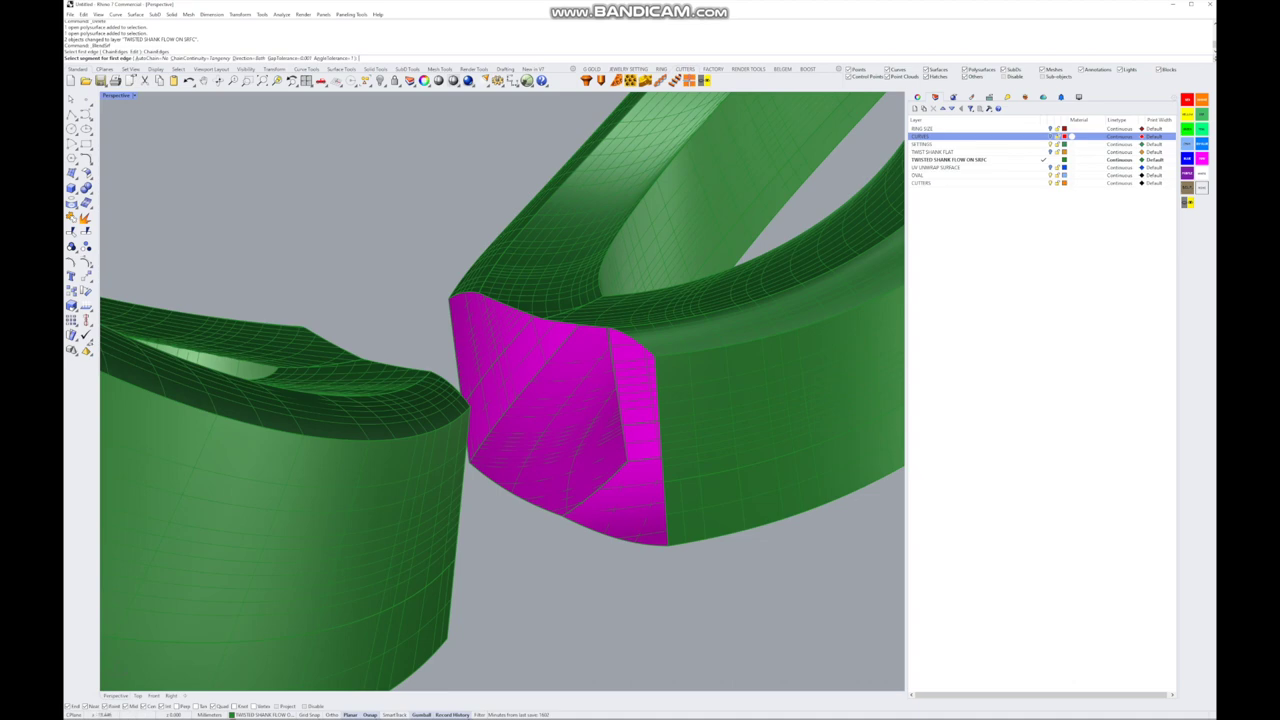
key("Left")
key("Left")
key("Left")
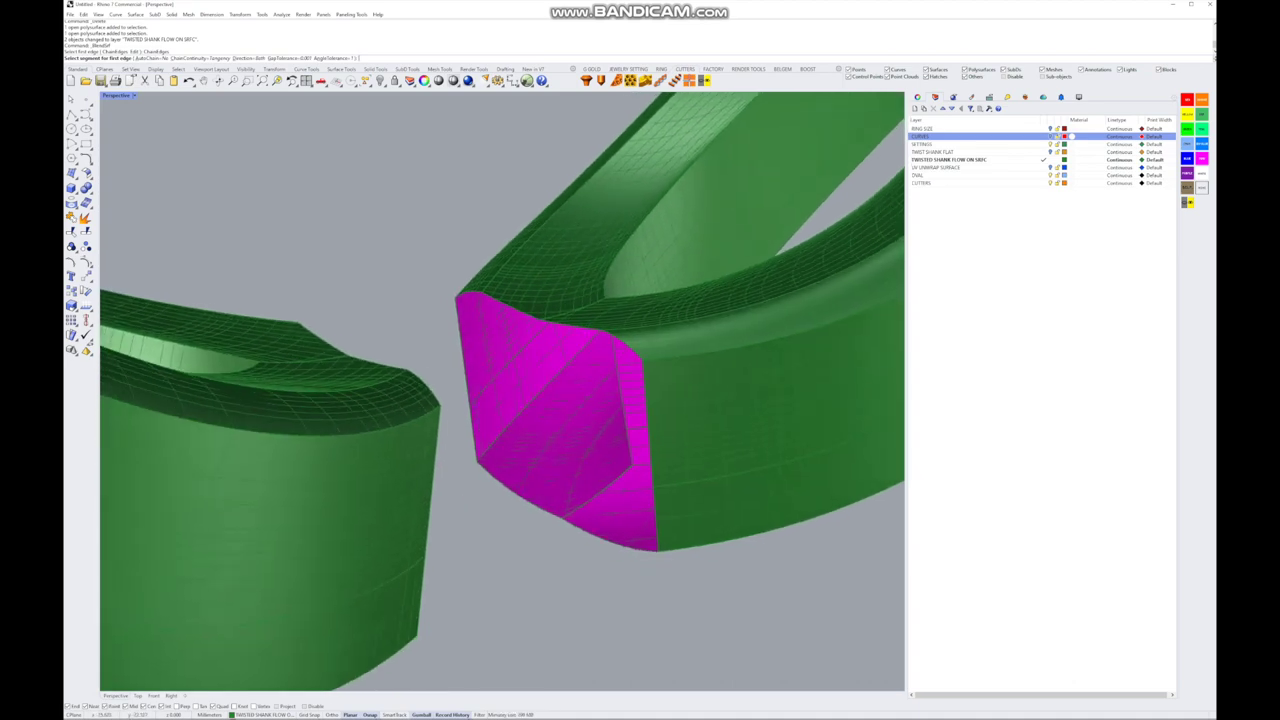
key("Left")
key("Left")
key("Left")
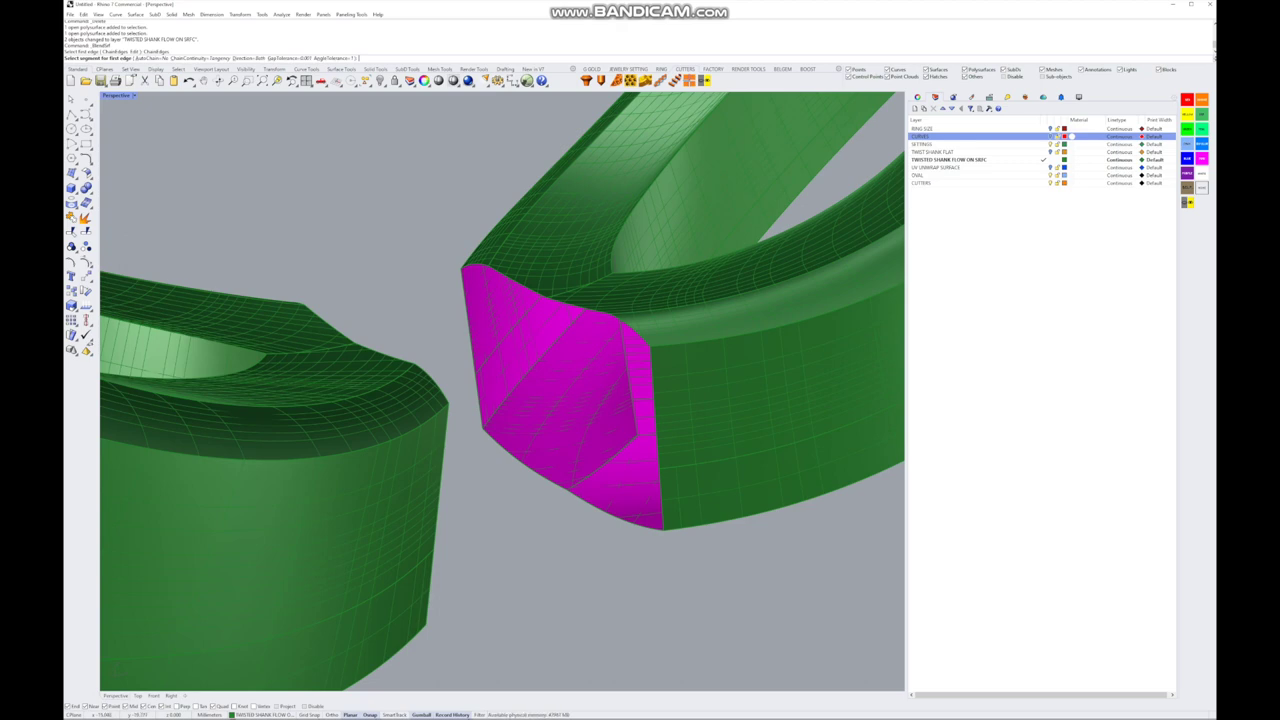
left_click(578, 305)
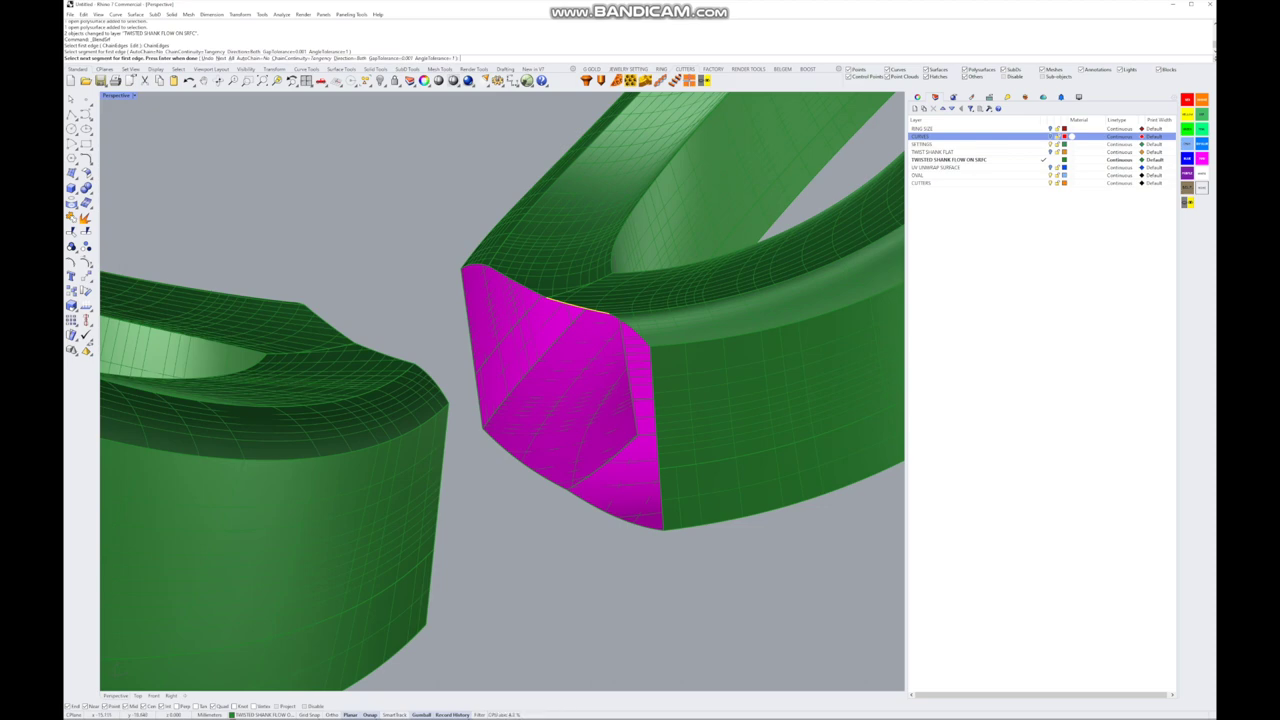
left_click(630, 328)
left_click(655, 400)
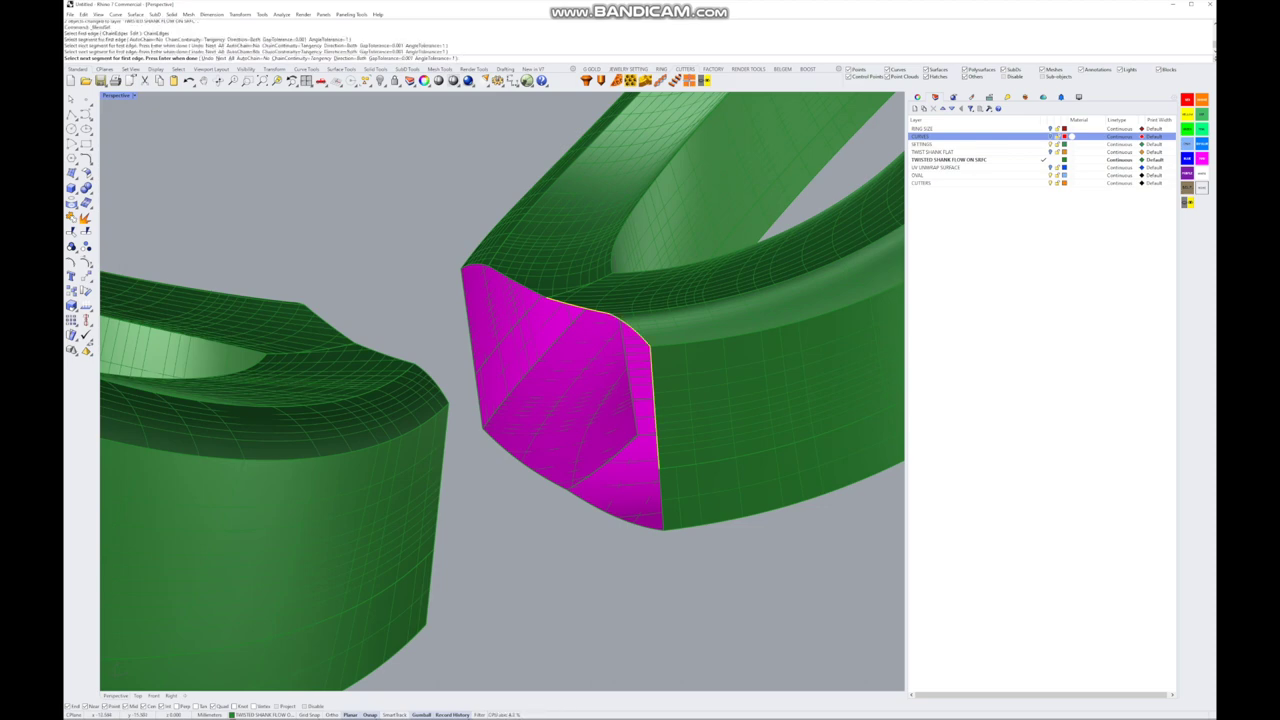
left_click(660, 500)
left_click(614, 509)
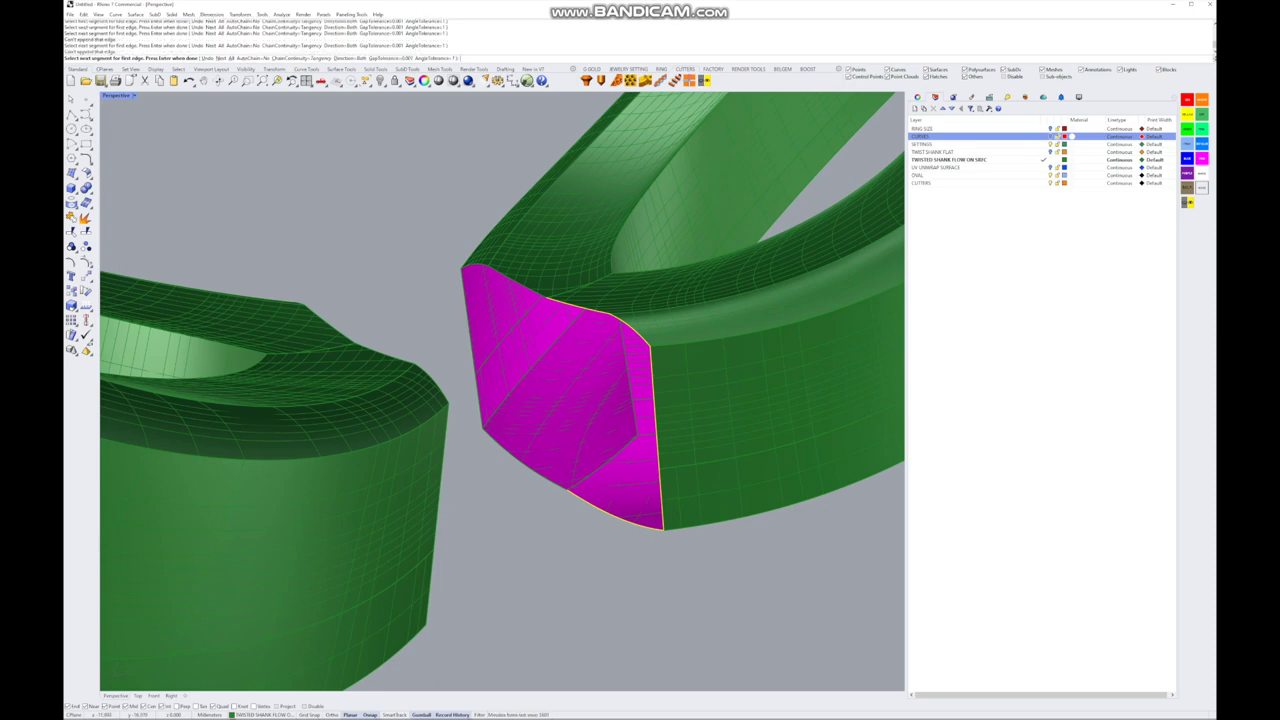
- Examine the corners and seams around the shank's open end and crossover for gaps between the surfaces
scroll(550, 482, "up", 10)
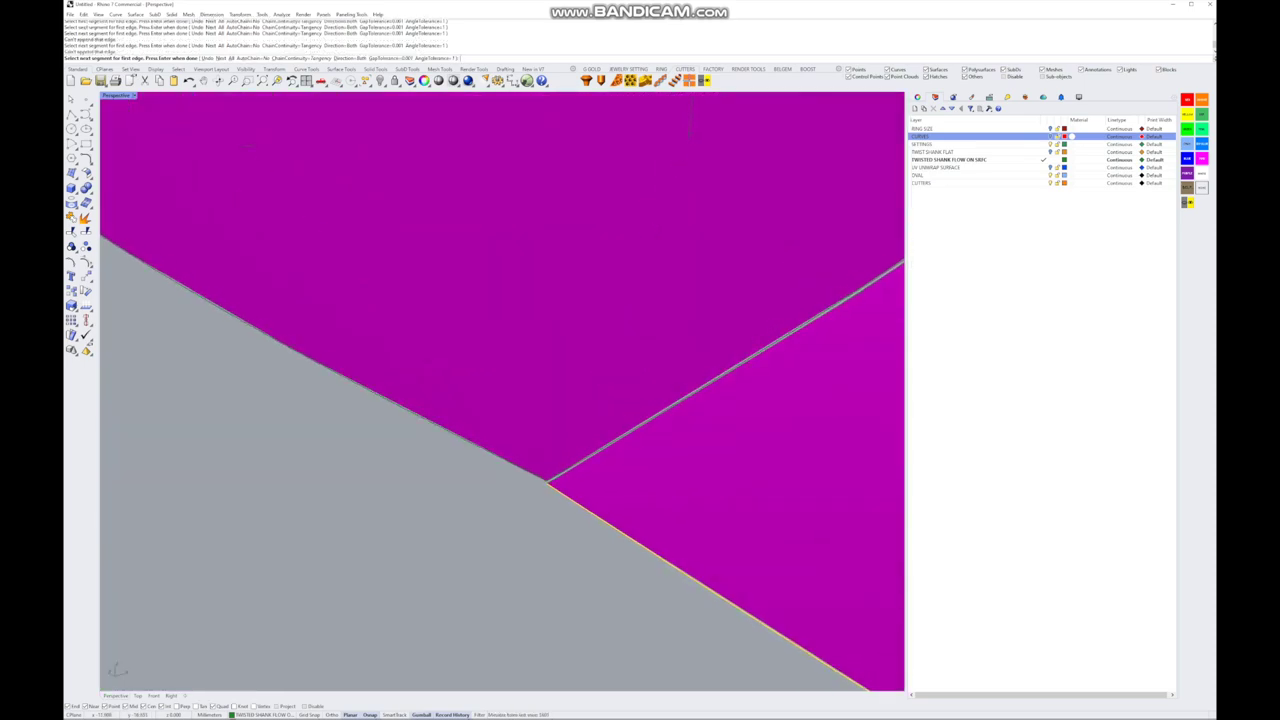
scroll(550, 482, "up", 2)
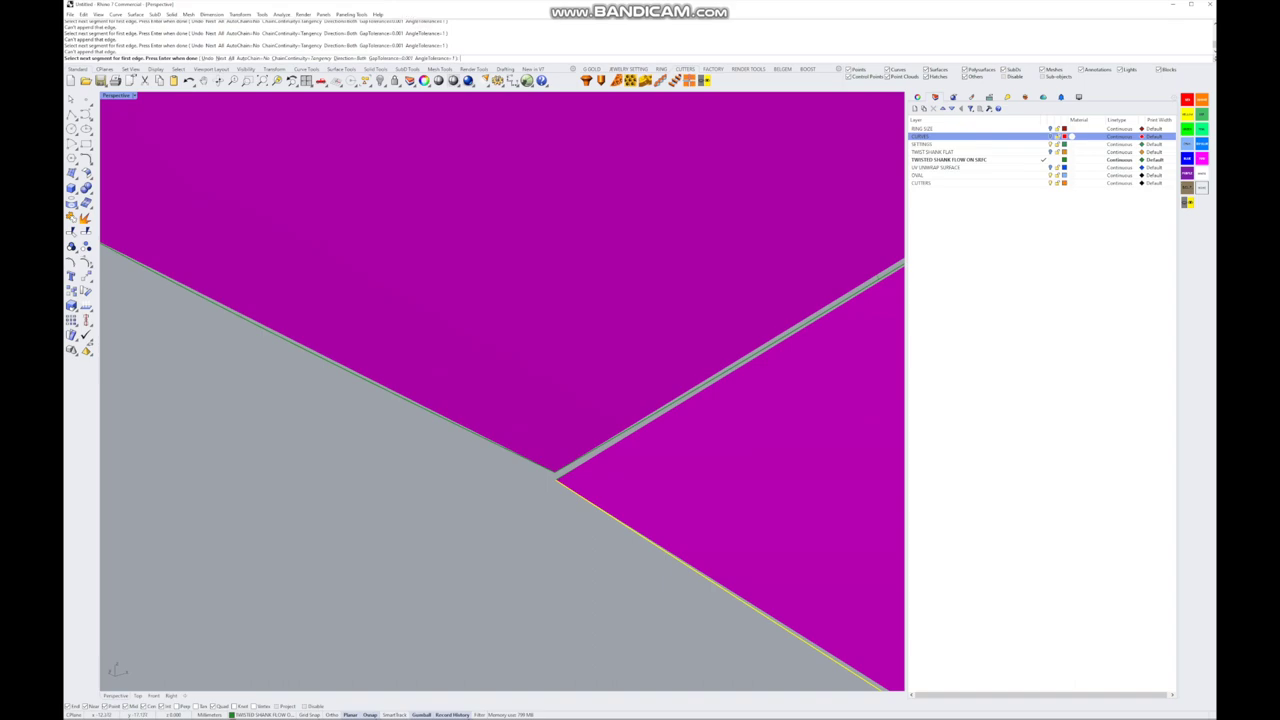
scroll(550, 482, "down", 10)
scroll(645, 463, "up", 10)
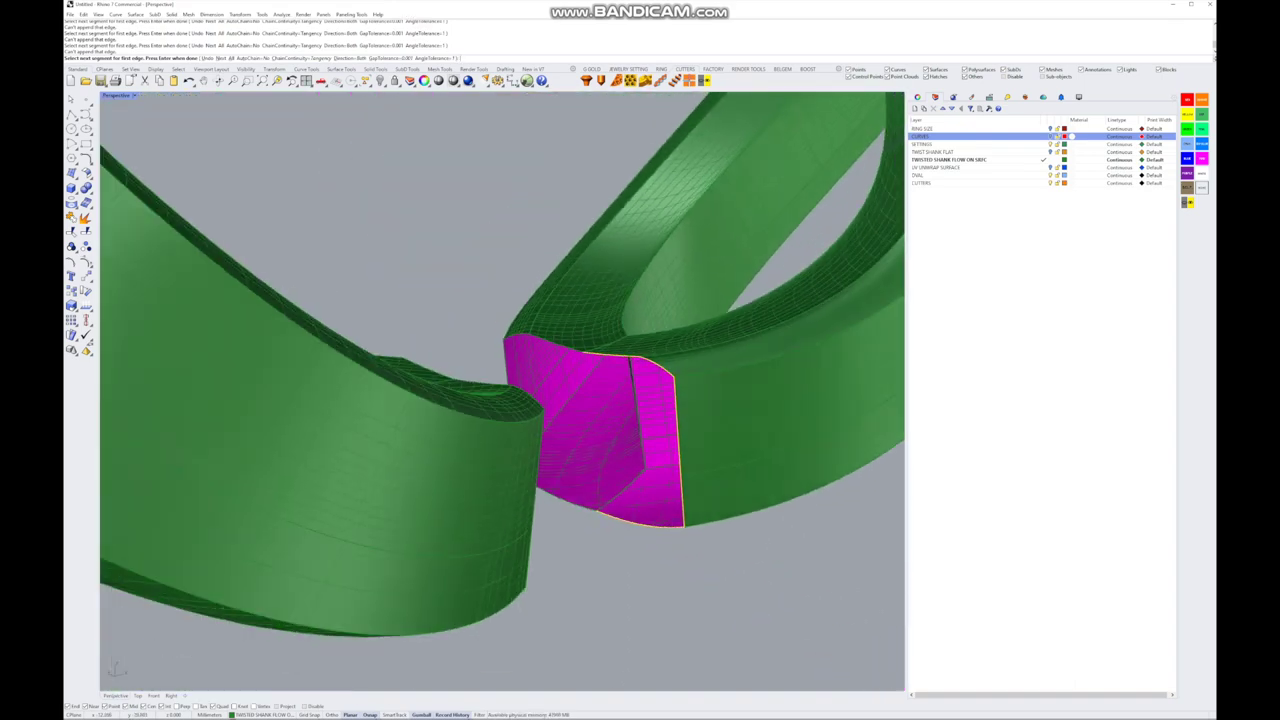
key("Return")
scroll(658, 455, "up", 2)
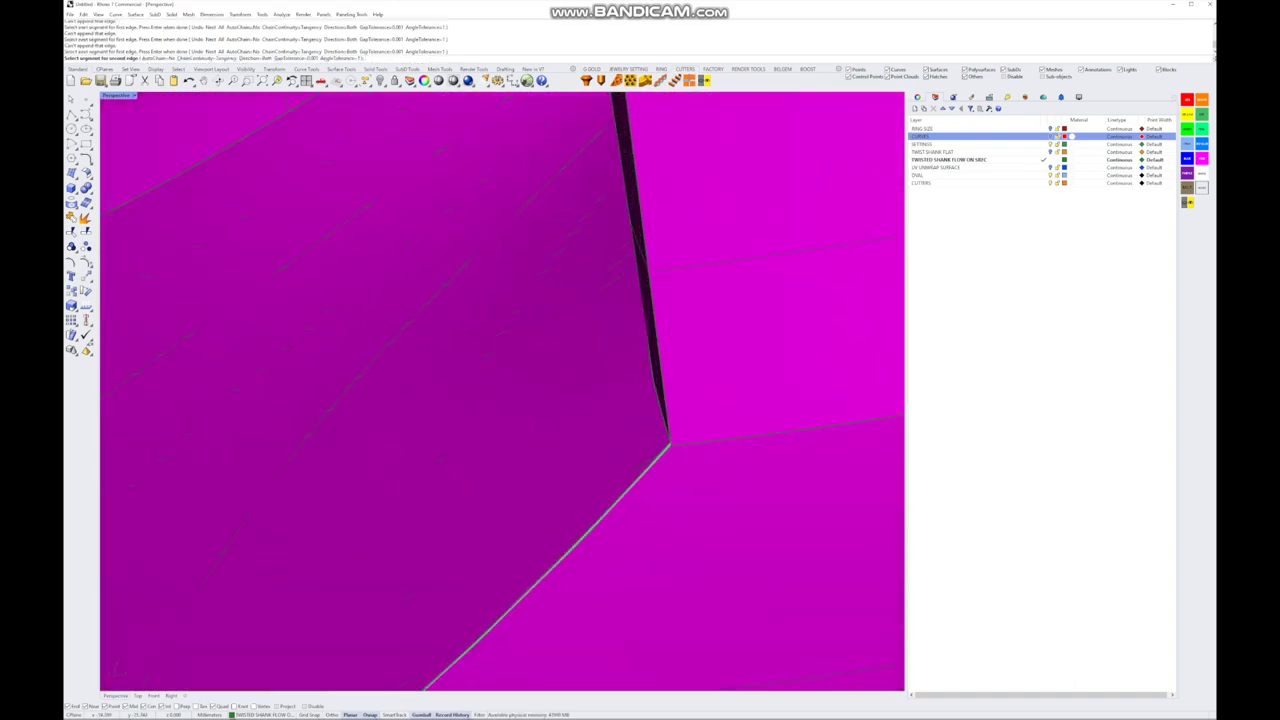
right_click_drag(600, 400, 415, 380)
scroll(452, 420, "down", 15)
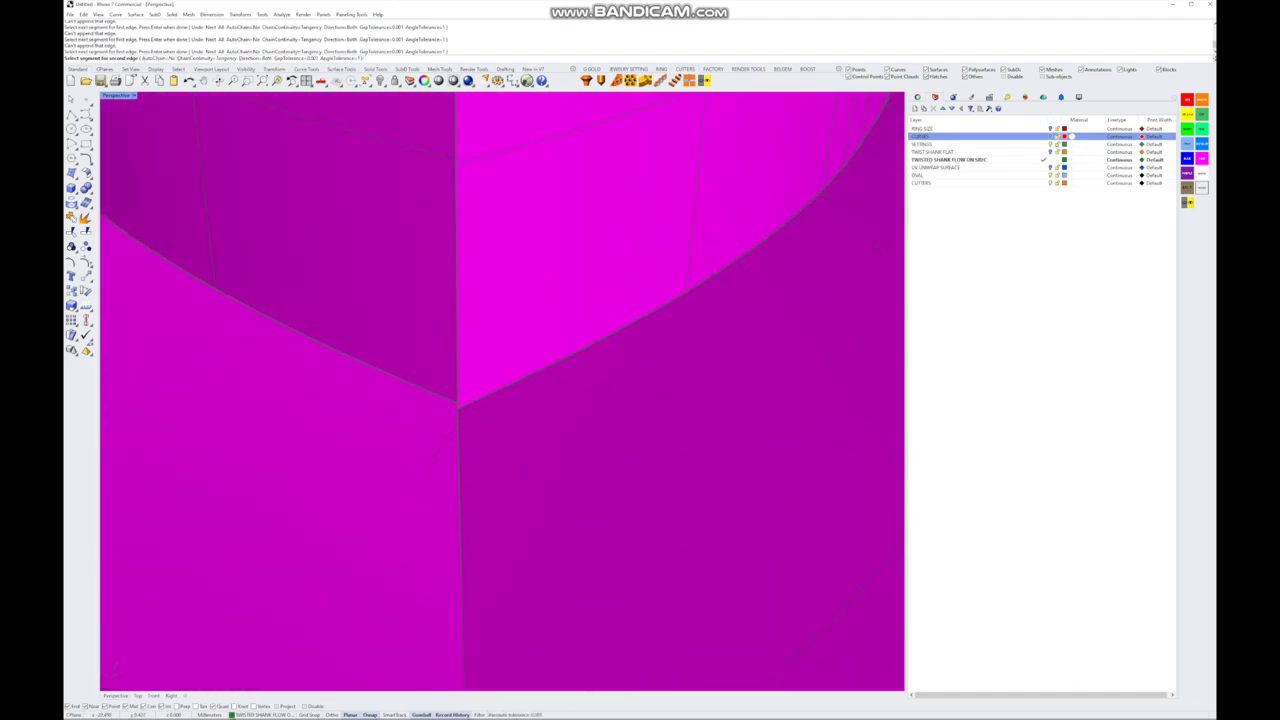
scroll(500, 390, "down", 3)
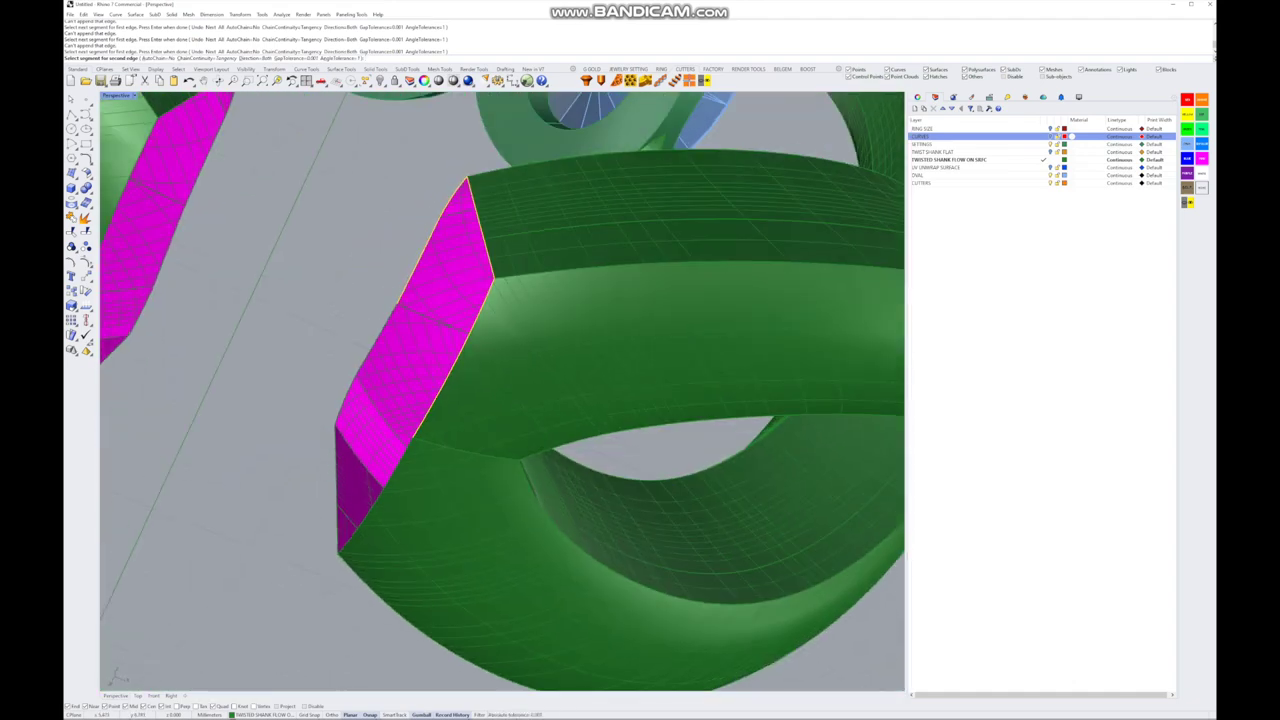
scroll(500, 390, "up", 10)
scroll(502, 392, "up", 8)
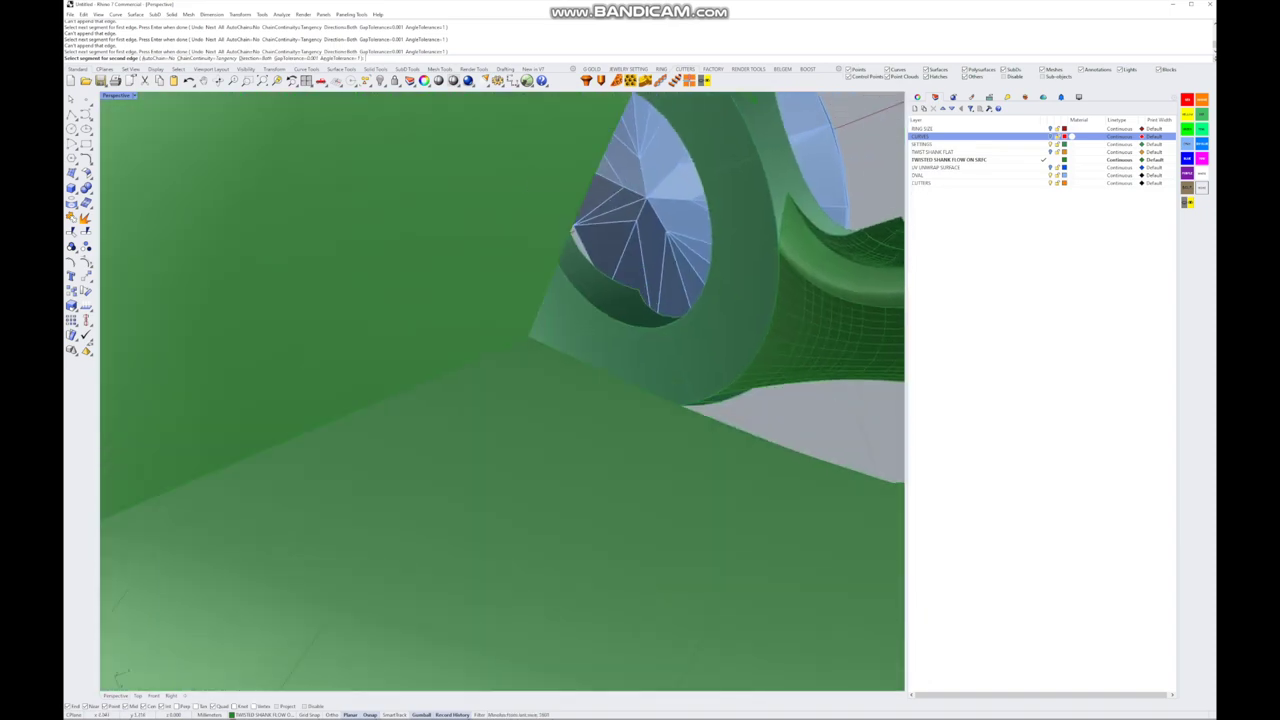
scroll(502, 392, "up", 8)
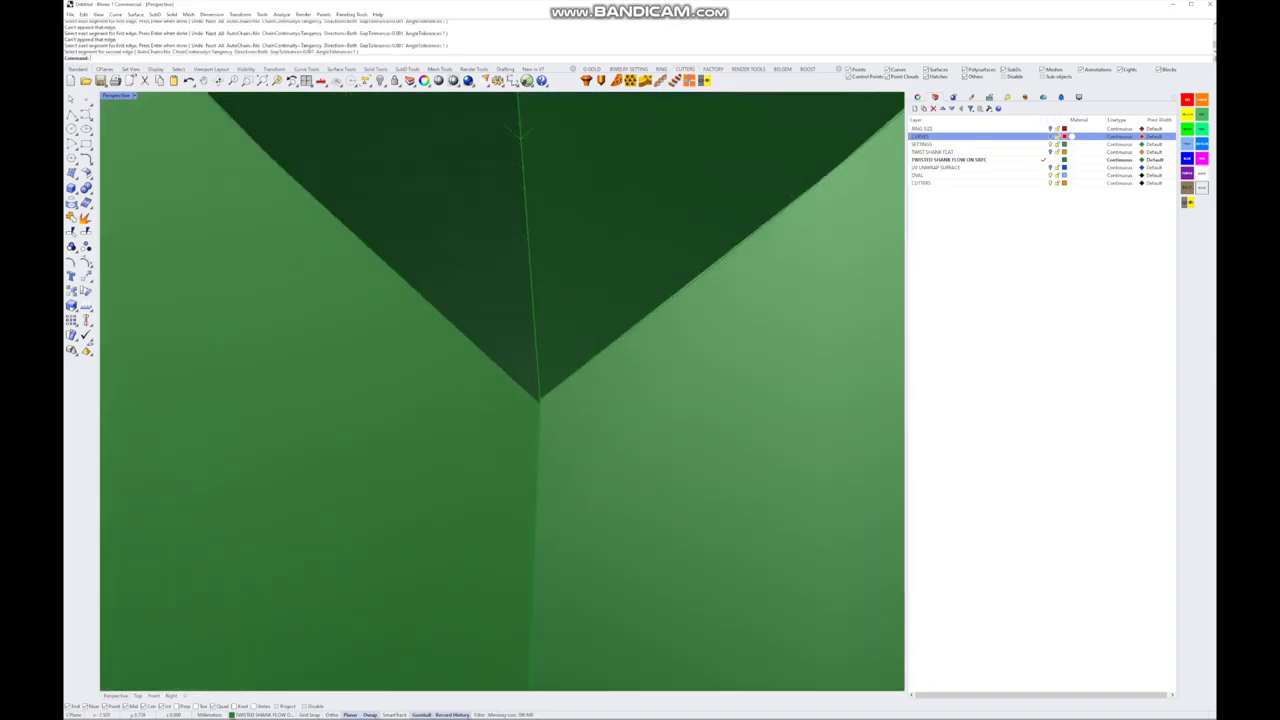
scroll(502, 392, "up", 8)
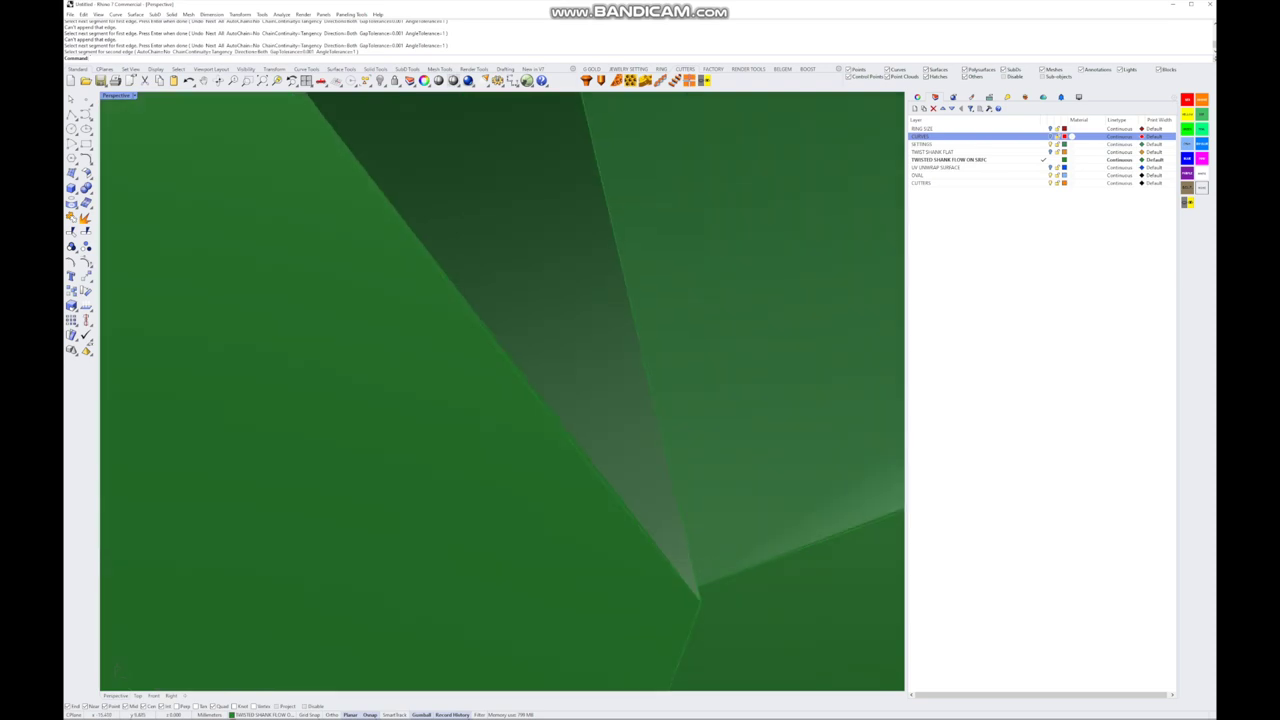
scroll(502, 392, "up", 8)
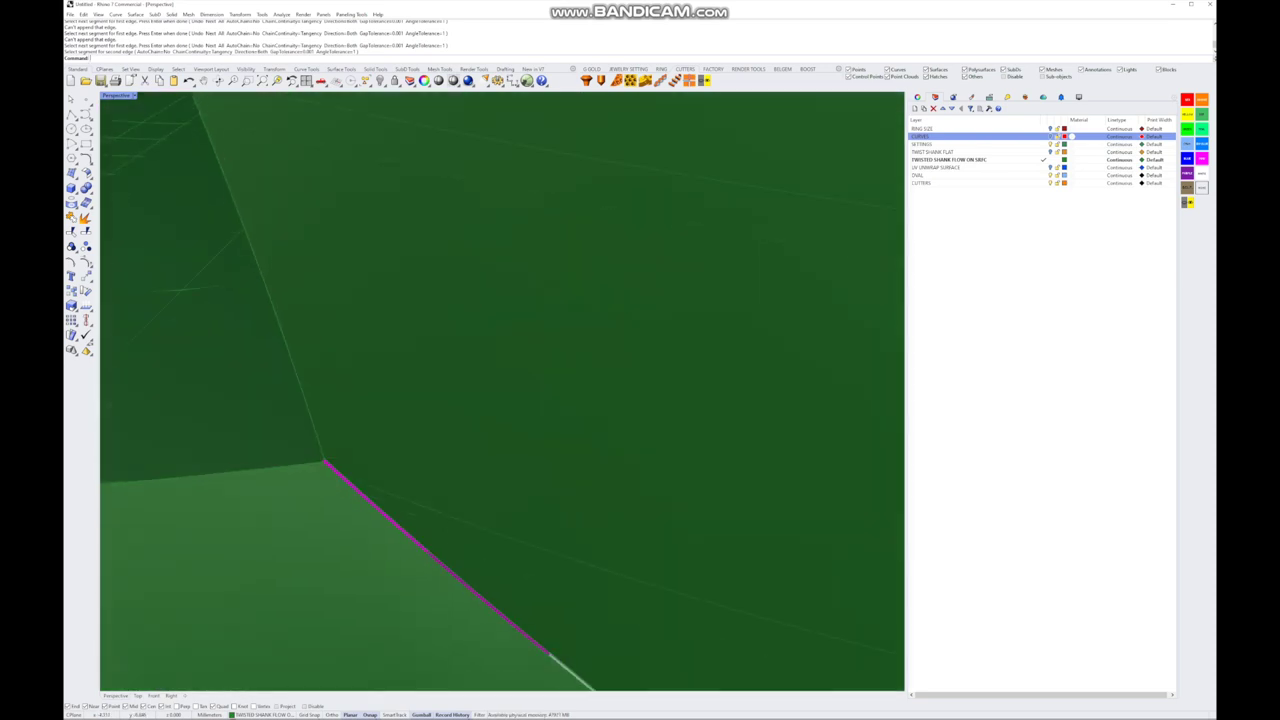
scroll(502, 392, "up", 6)
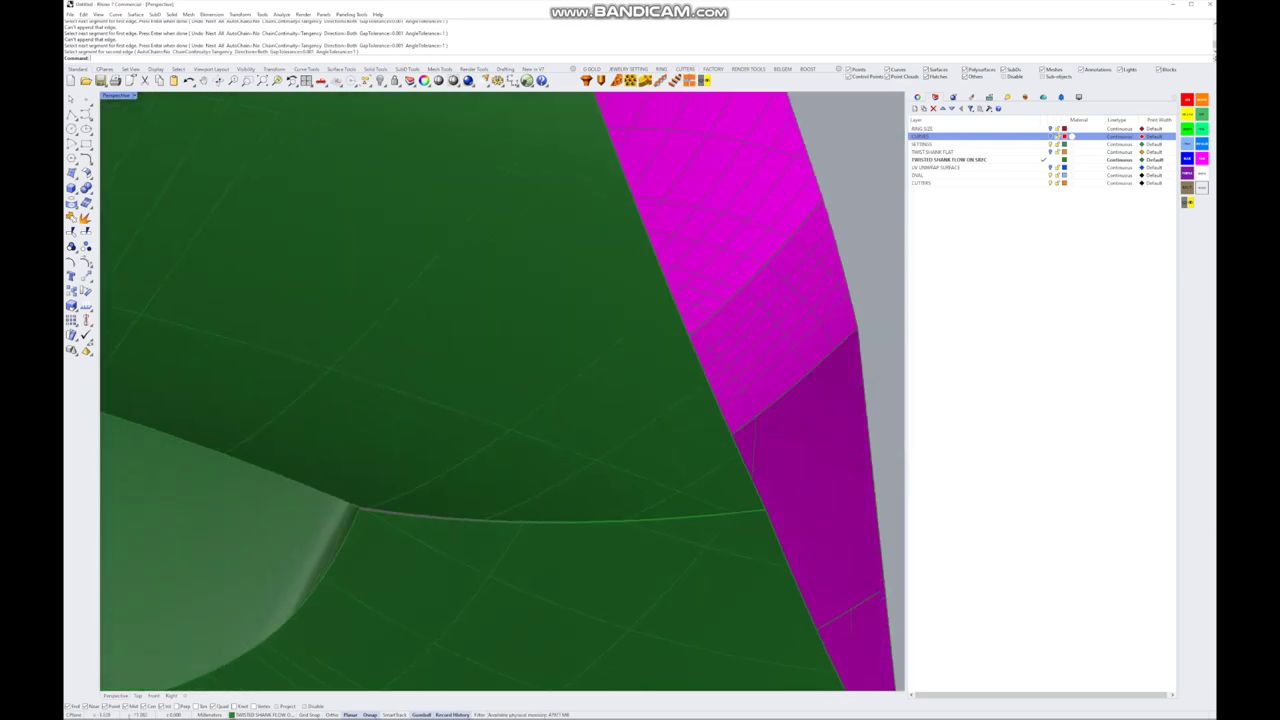
scroll(502, 392, "up", 1)
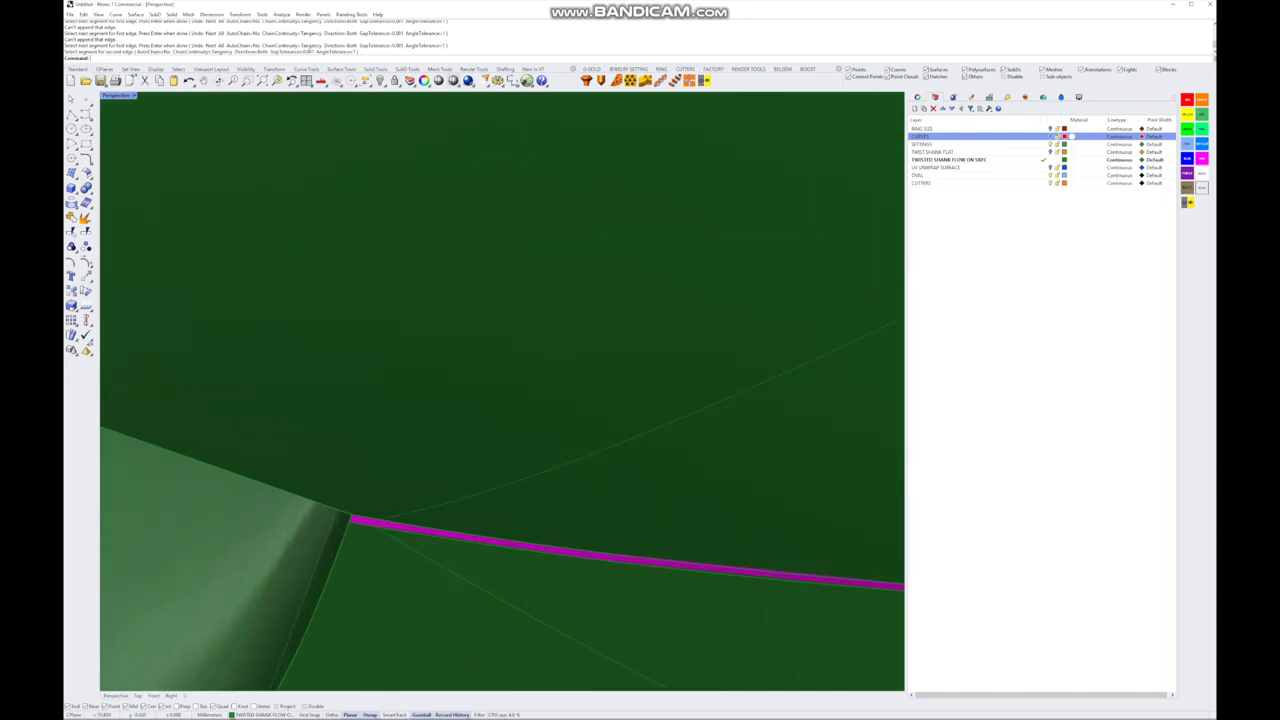
- Fill the narrow gap along the shank's crossover seam with a two-rail sweep between its edges and join the strip to the shank half
left_click(72, 173)
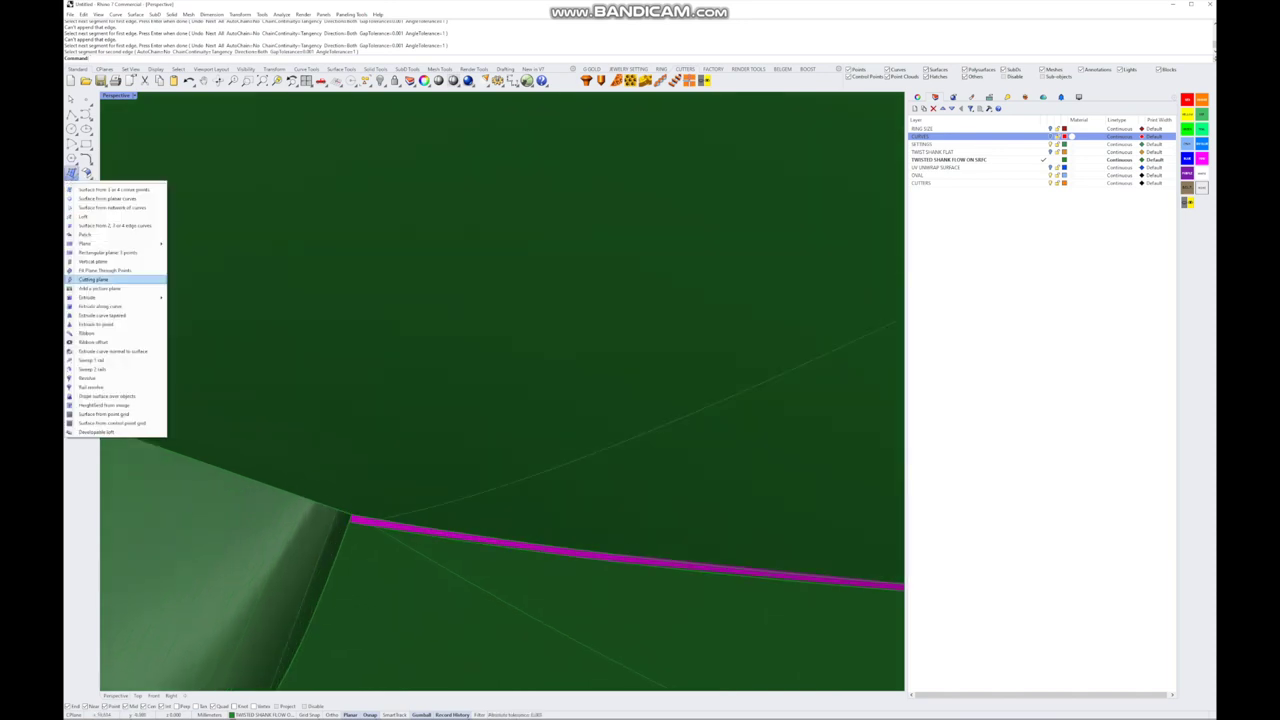
left_click(92, 369)
left_click(620, 552)
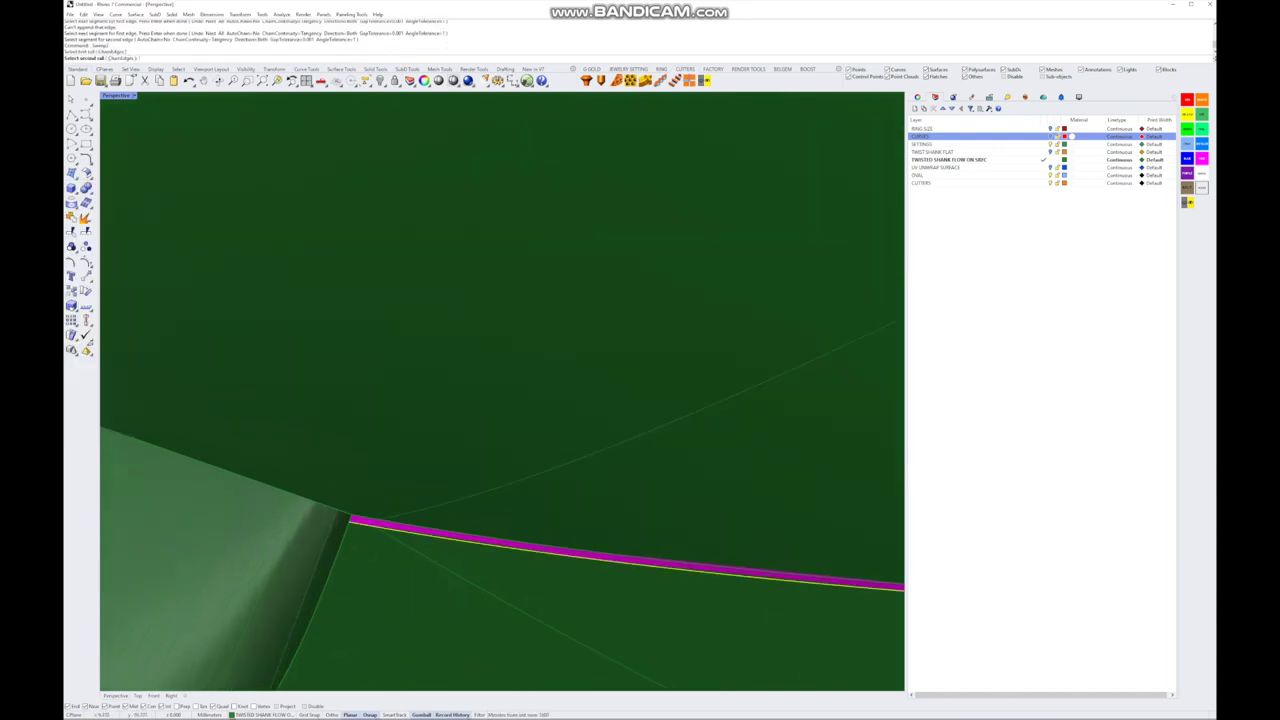
left_click(700, 562)
right_click_drag(500, 400, 410, 440)
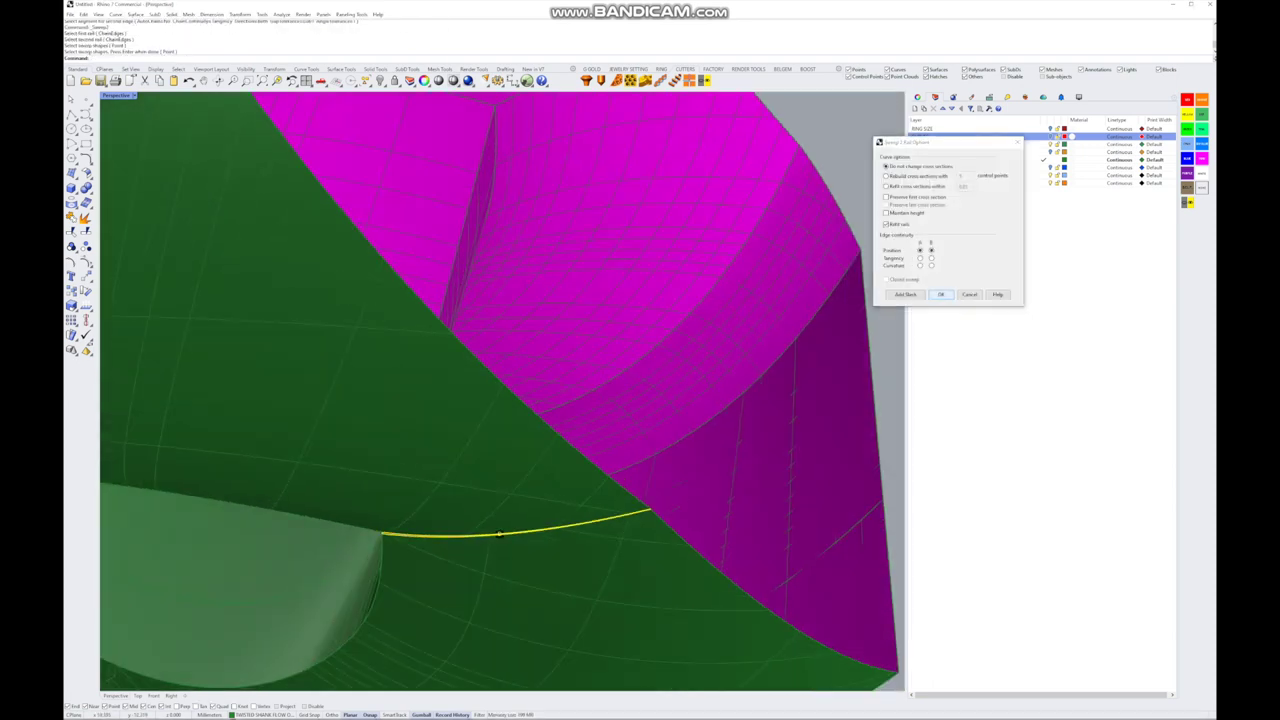
left_click(941, 295)
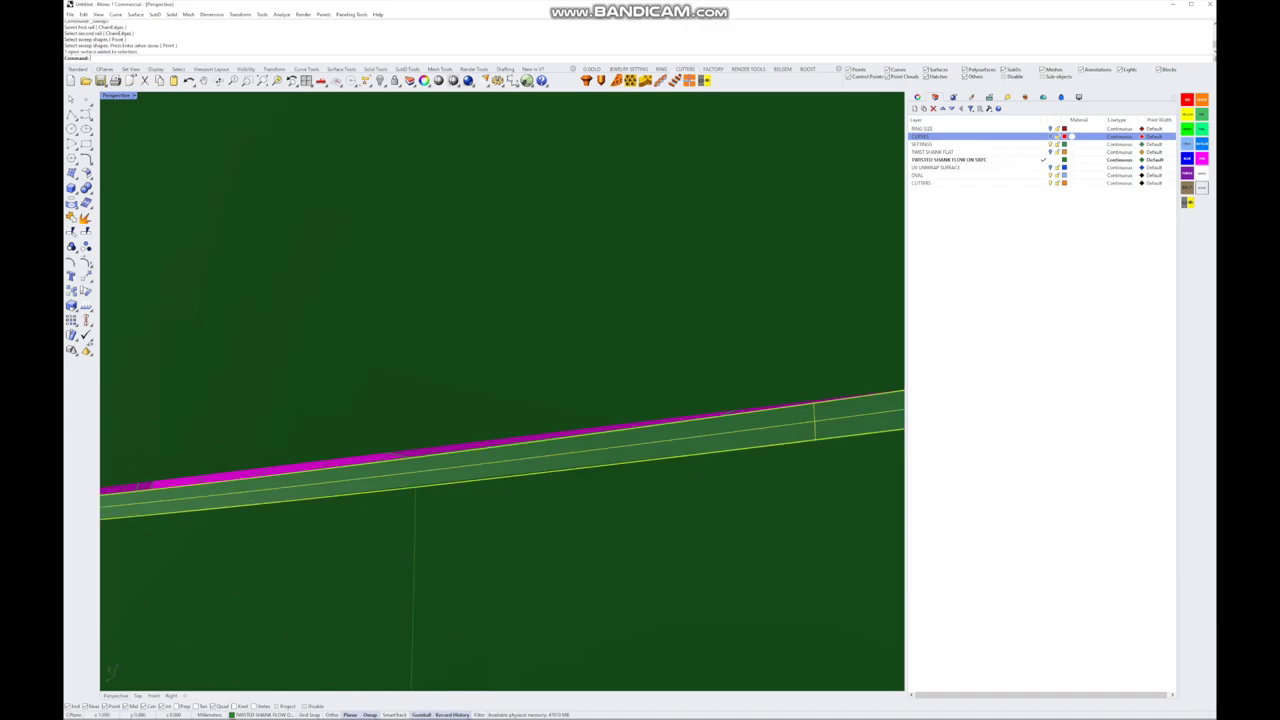
left_click(72, 216)
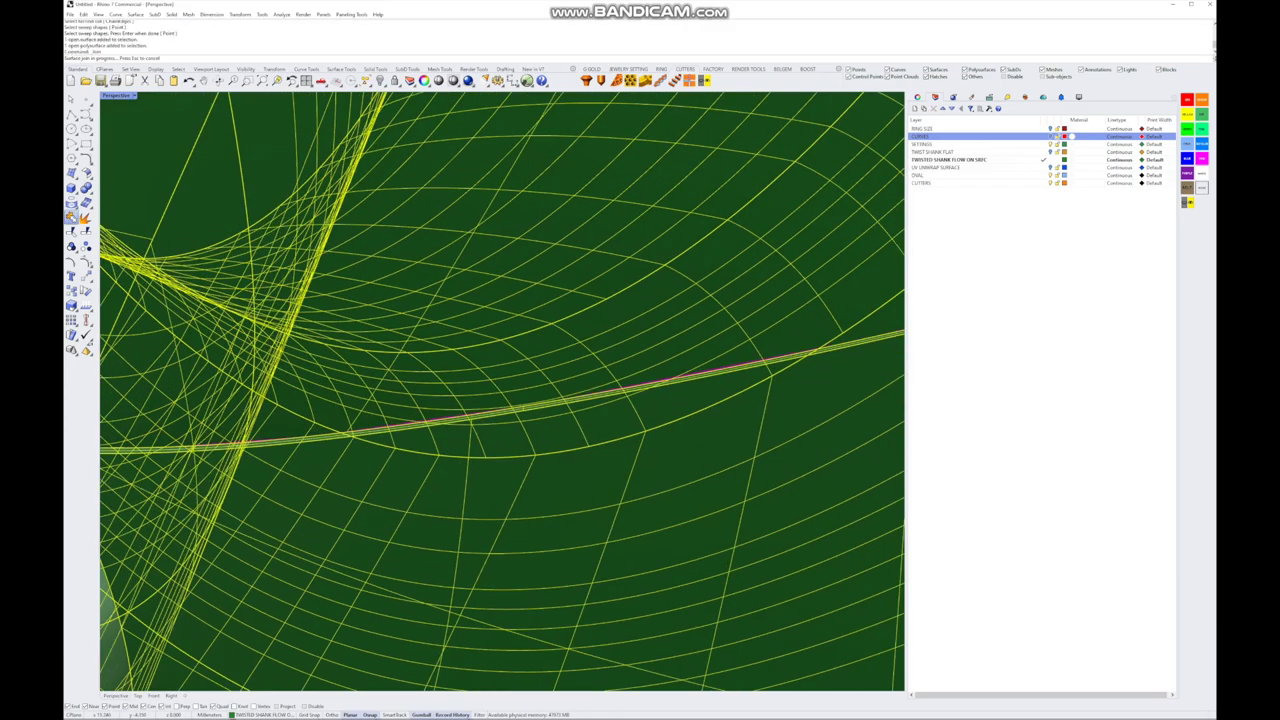
left_click(652, 381)
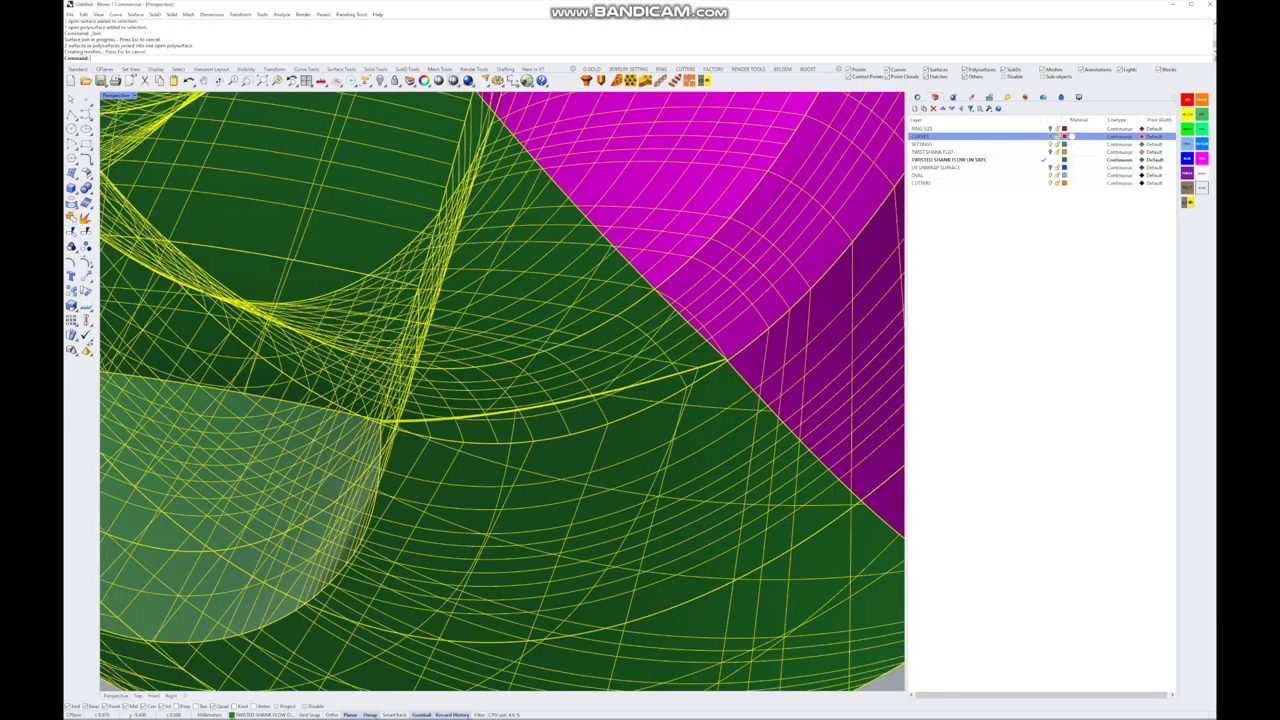
- Examine the other shank half around its open end and crossover seam for a matching gap
scroll(652, 381, "down", 5)
scroll(652, 381, "up", 3)
scroll(502, 391, "up", 8)
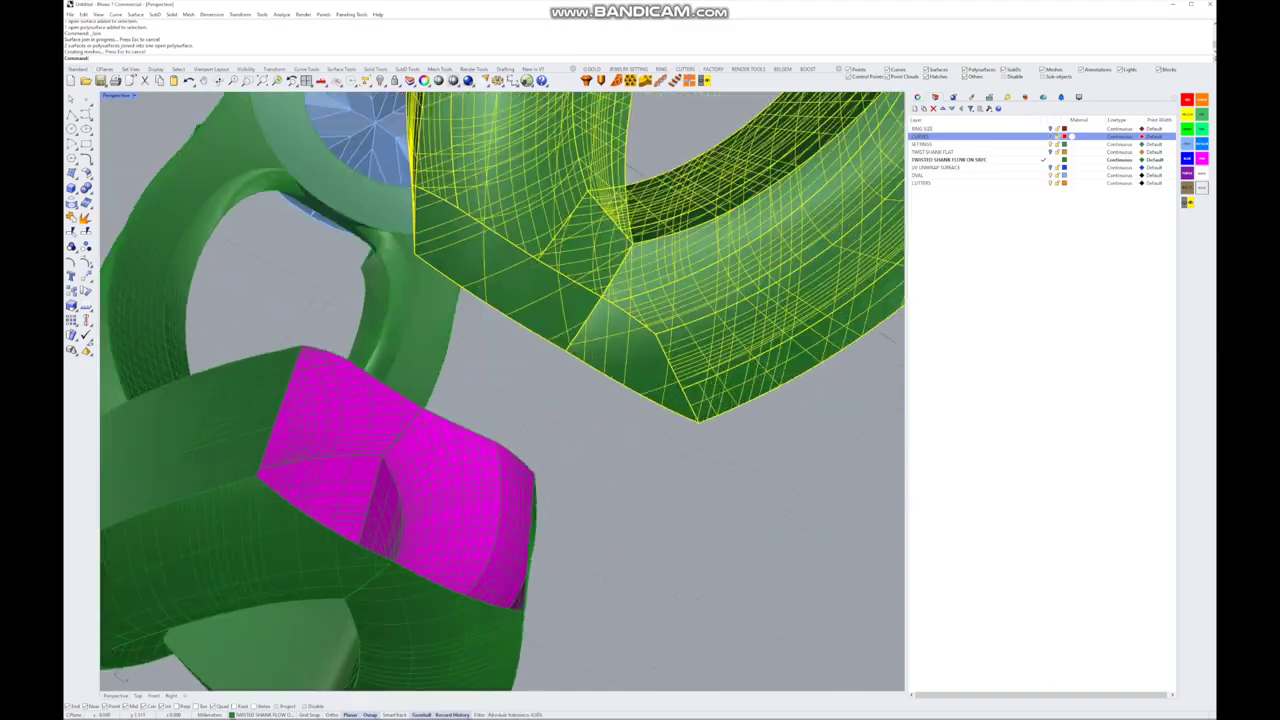
scroll(502, 391, "up", 8)
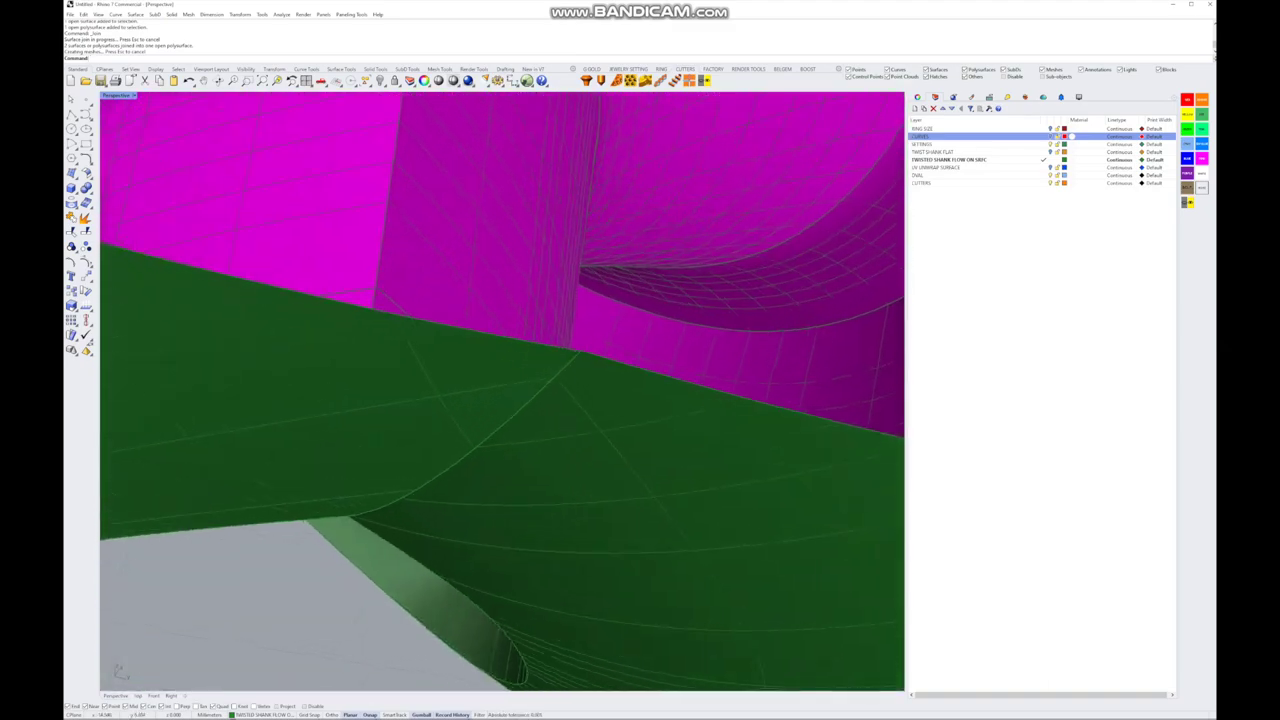
scroll(502, 391, "down", 4)
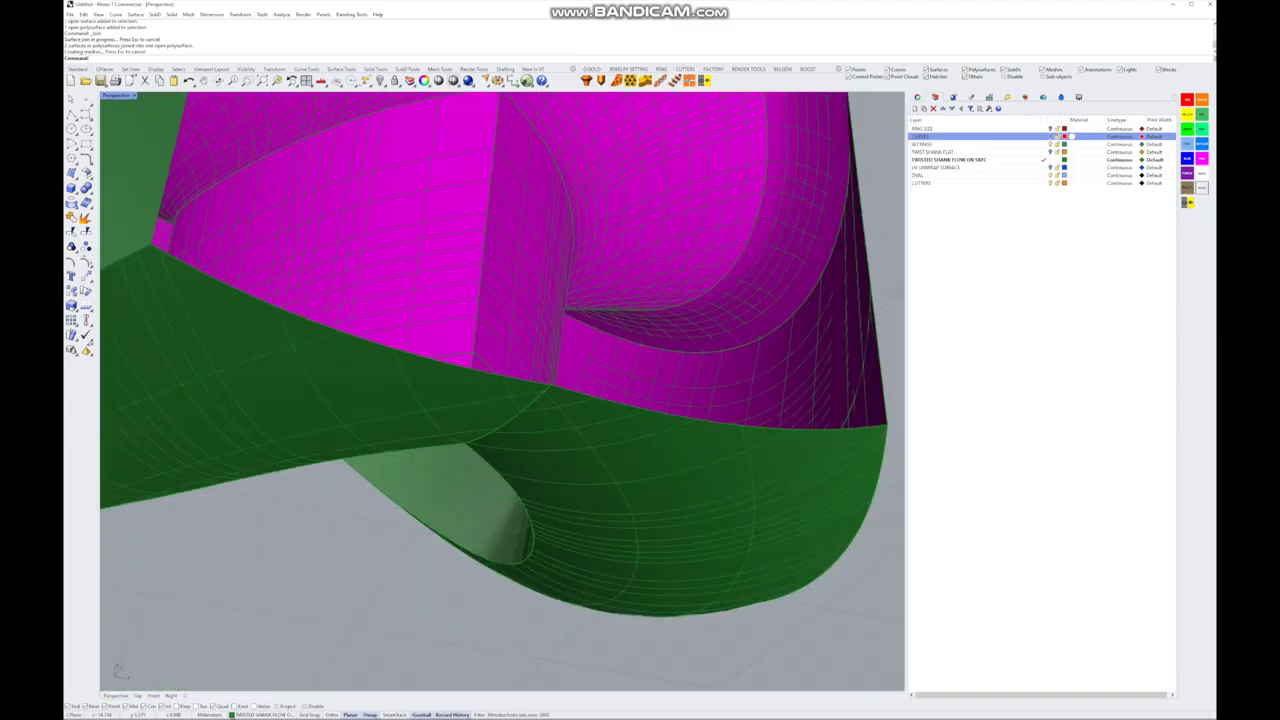
scroll(502, 391, "up", 5)
scroll(502, 391, "up", 6)
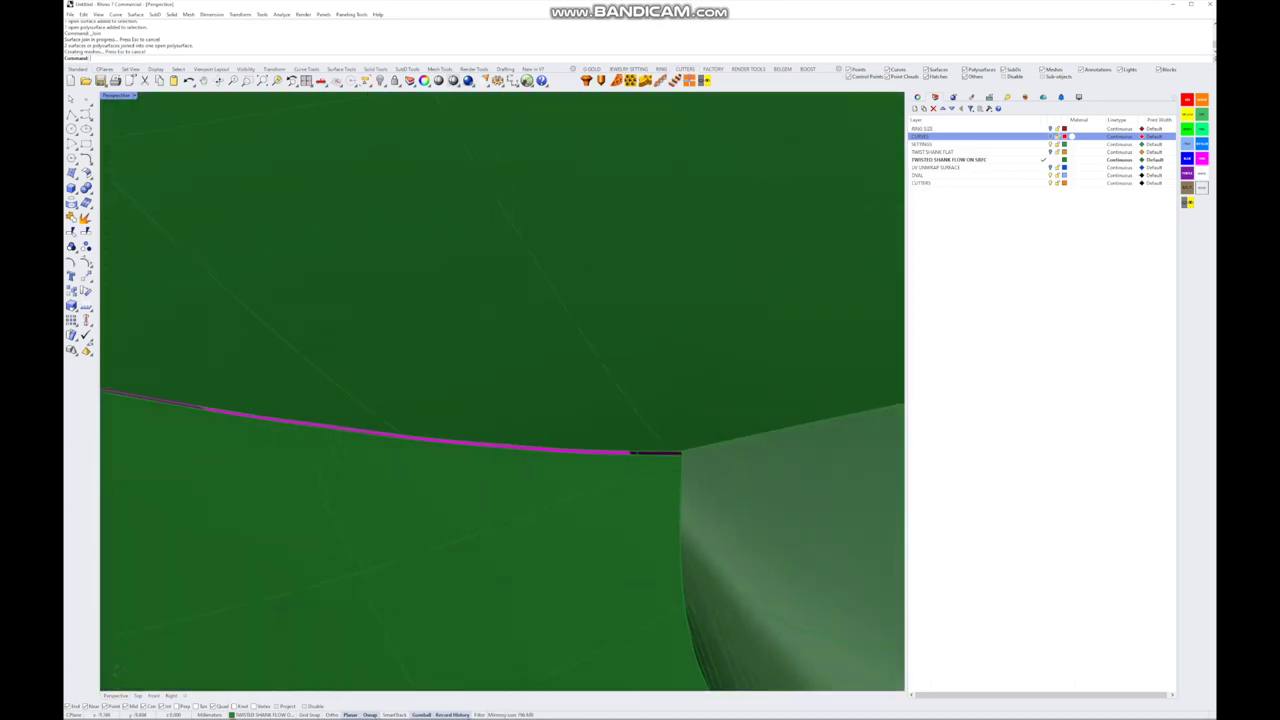
key("Return")
left_click(116, 670)
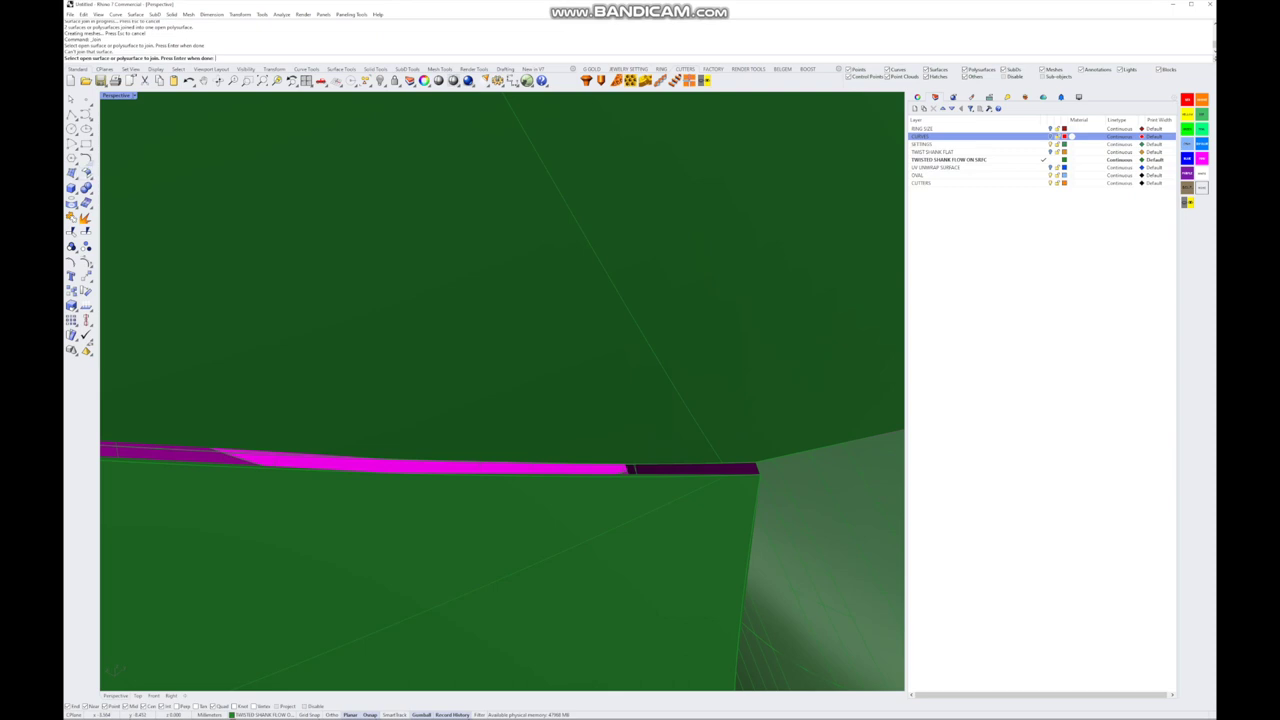
left_click(86, 161)
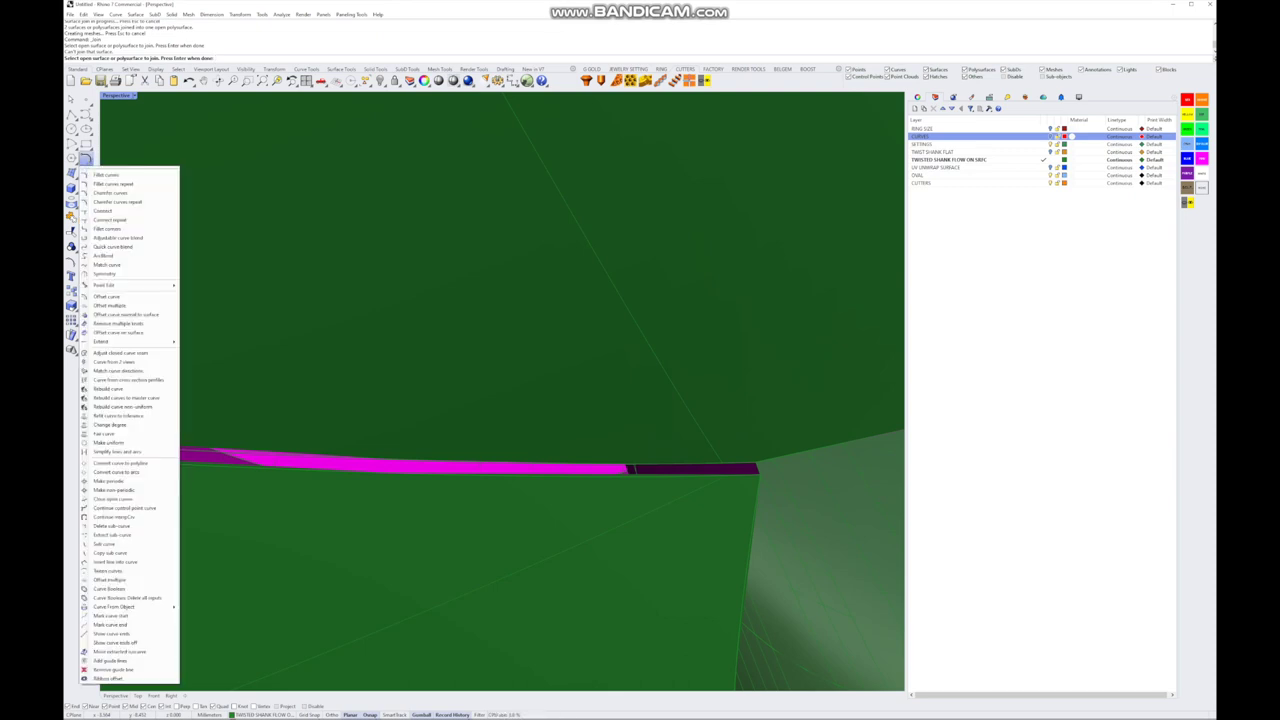
left_click(72, 188)
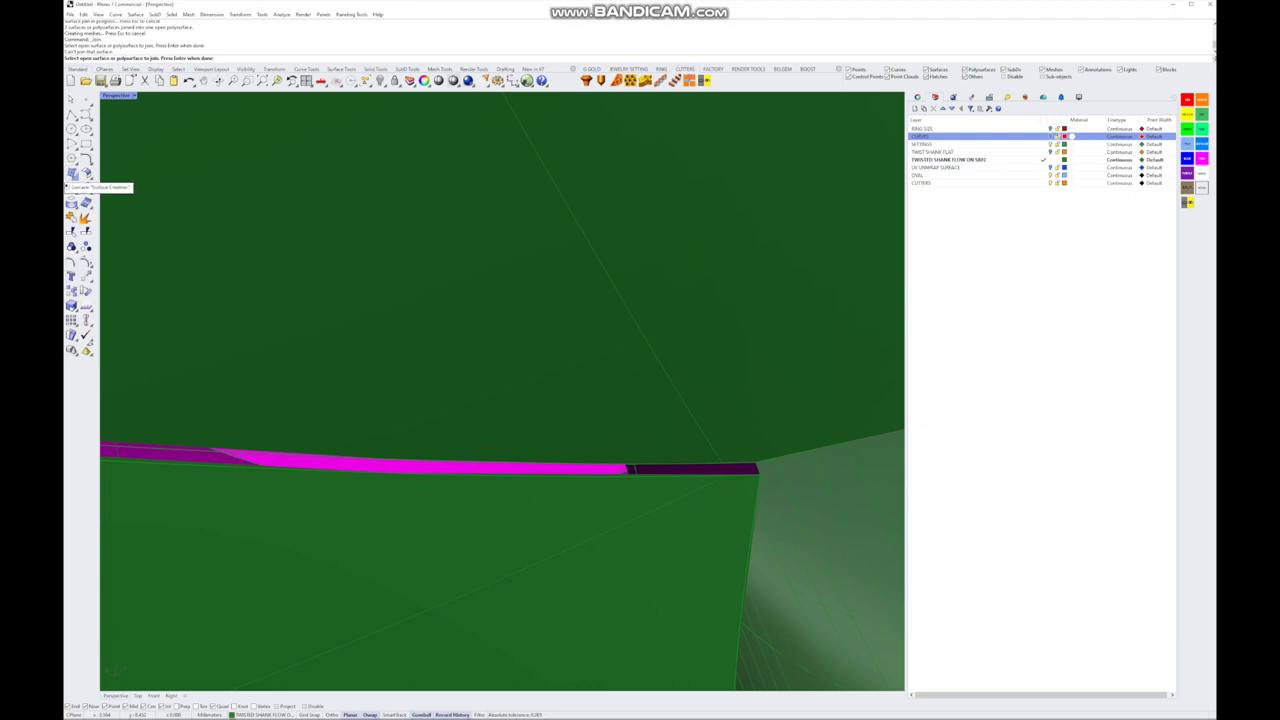
- Bridge the narrow gap along the other half's crossover seam with a two-rail sweep, using the gap's long edges as rails and its short end edge as profile
left_click(86, 172)
left_click(92, 369)
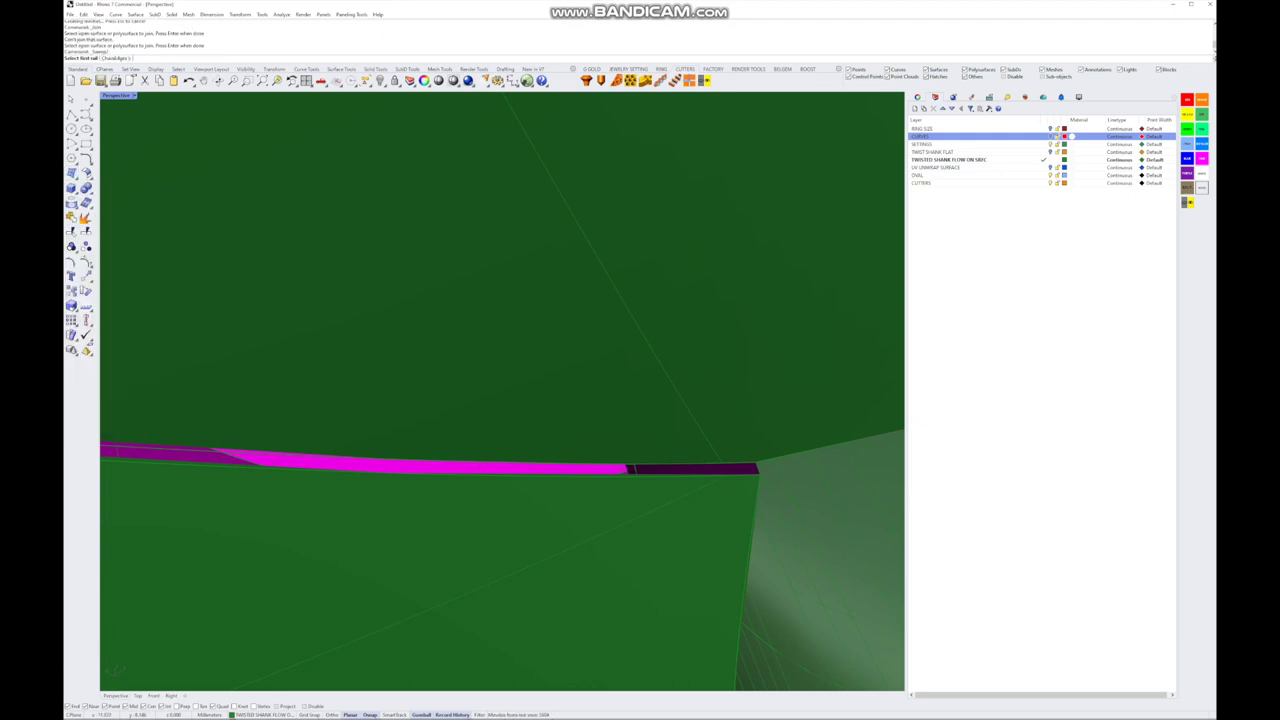
left_click(430, 468)
left_click(758, 469)
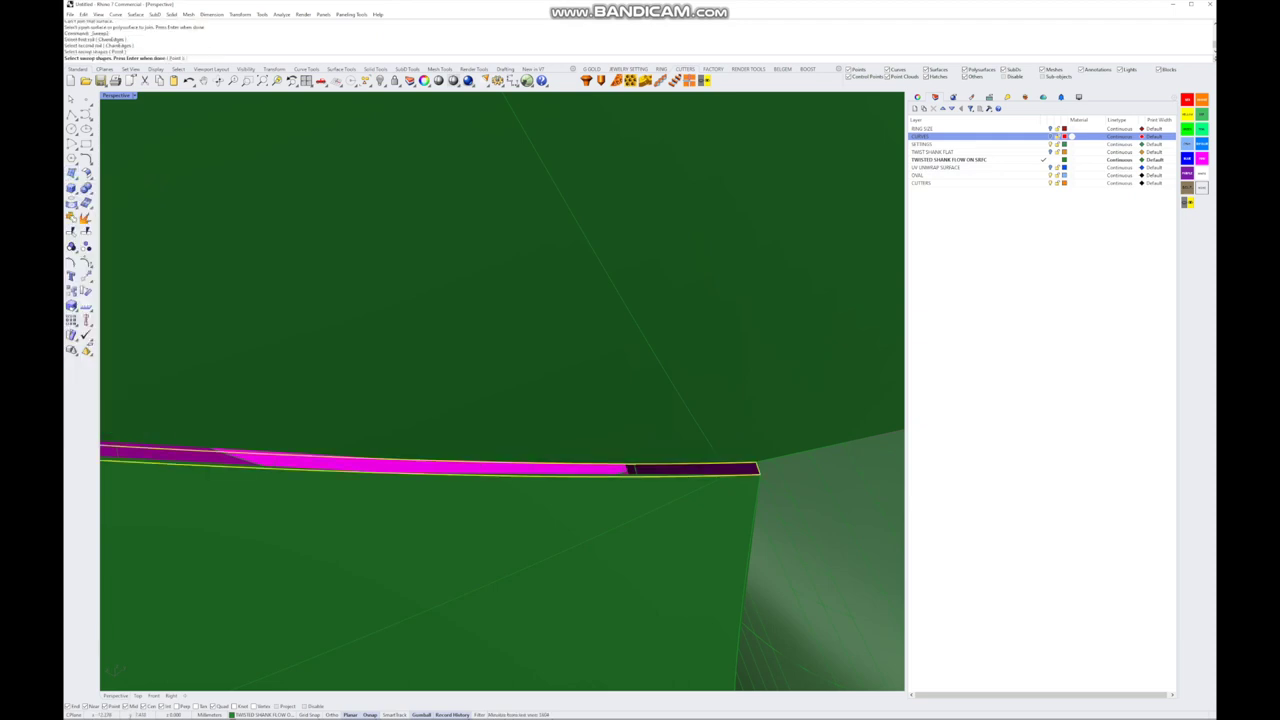
key("Return")
key("Return")
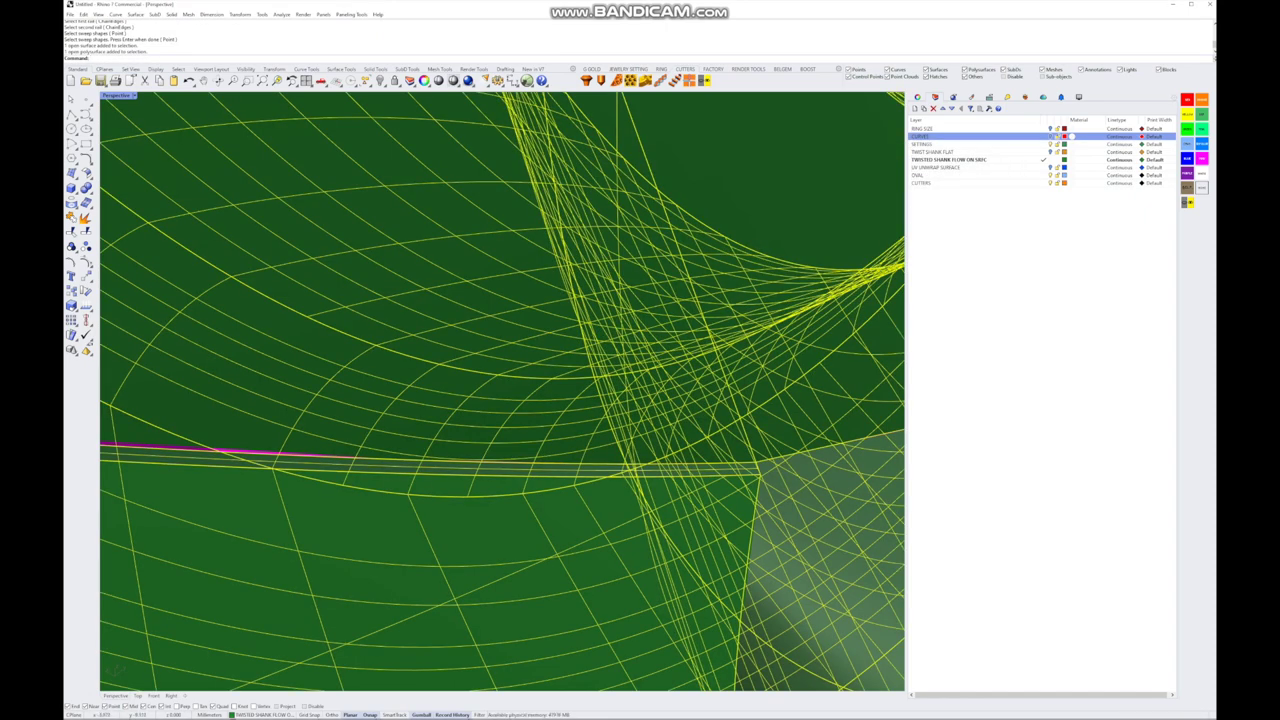
- Join the new sweep strip to its shank half, accepting the loss of history, and clear the selection
left_click(71, 217)
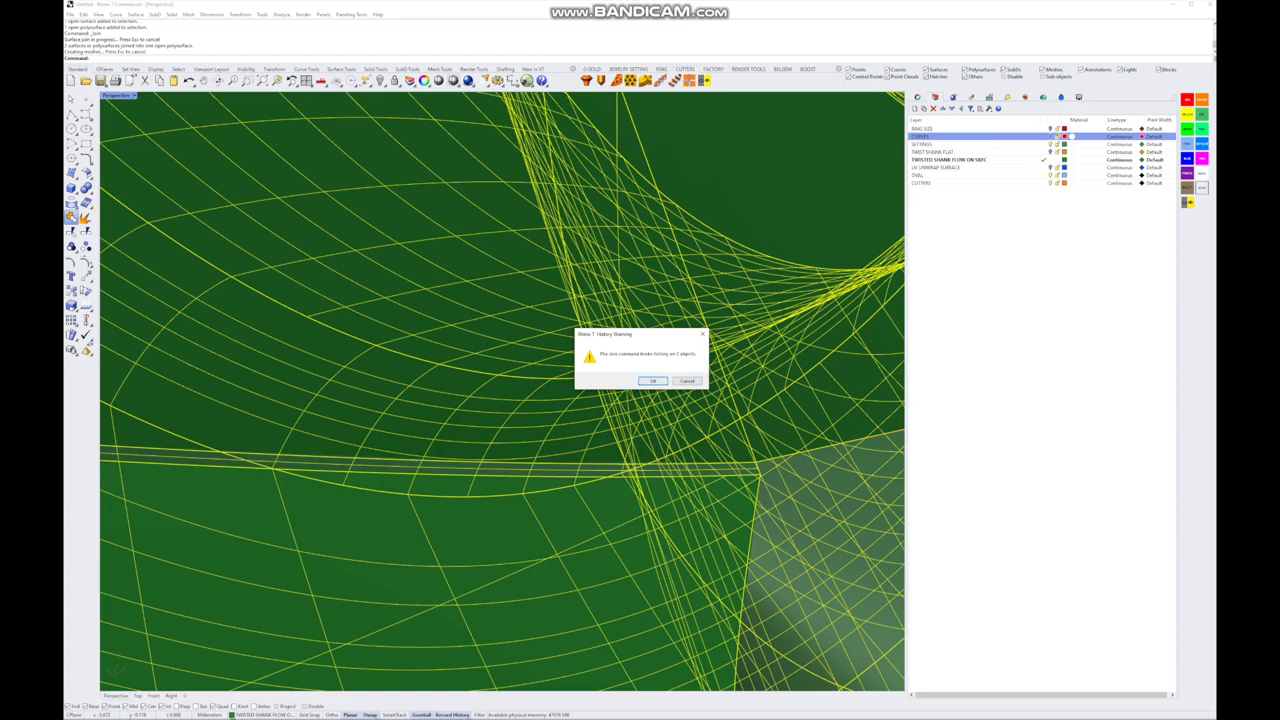
left_click(652, 381)
scroll(669, 571, "down", 8)
mouse_move(669, 571)
right_mouse_down()
mouse_move(486, 574)
mouse_move(375, 498)
right_mouse_up()
key("Escape")
scroll(486, 574, "up", 5)
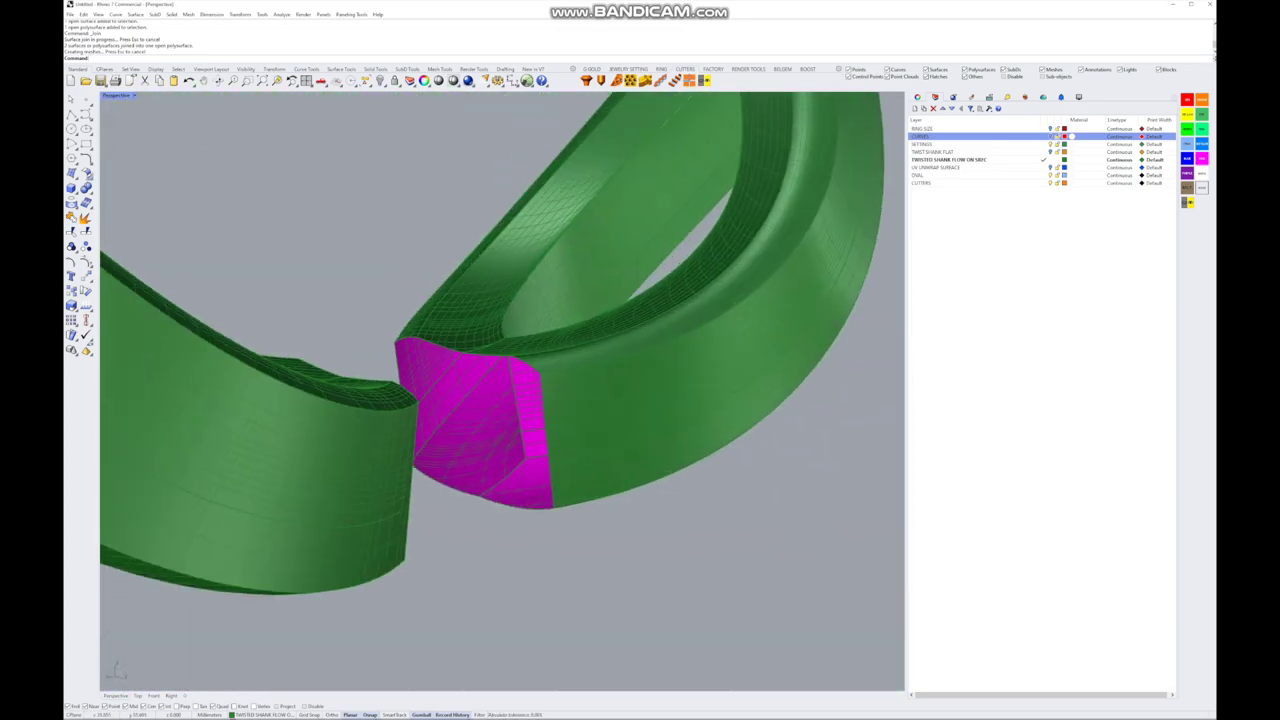
left_click(86, 173)
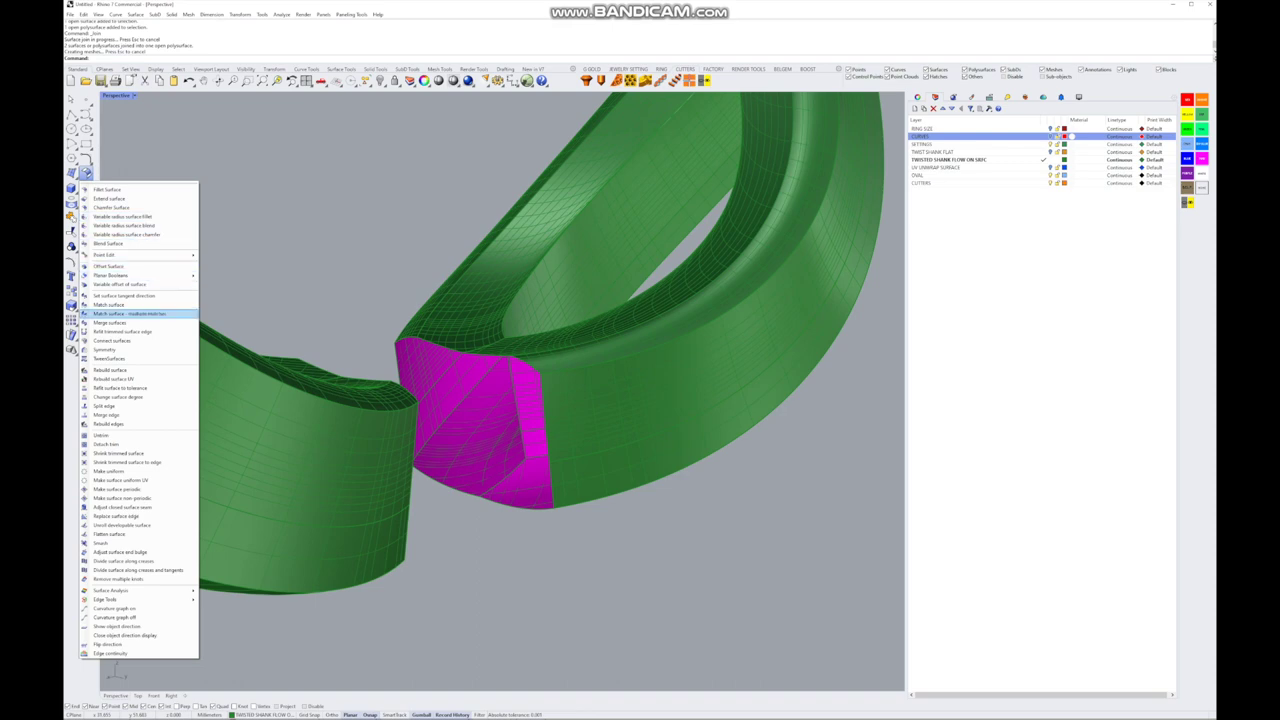
left_click(108, 243)
scroll(374, 486, "up", 2)
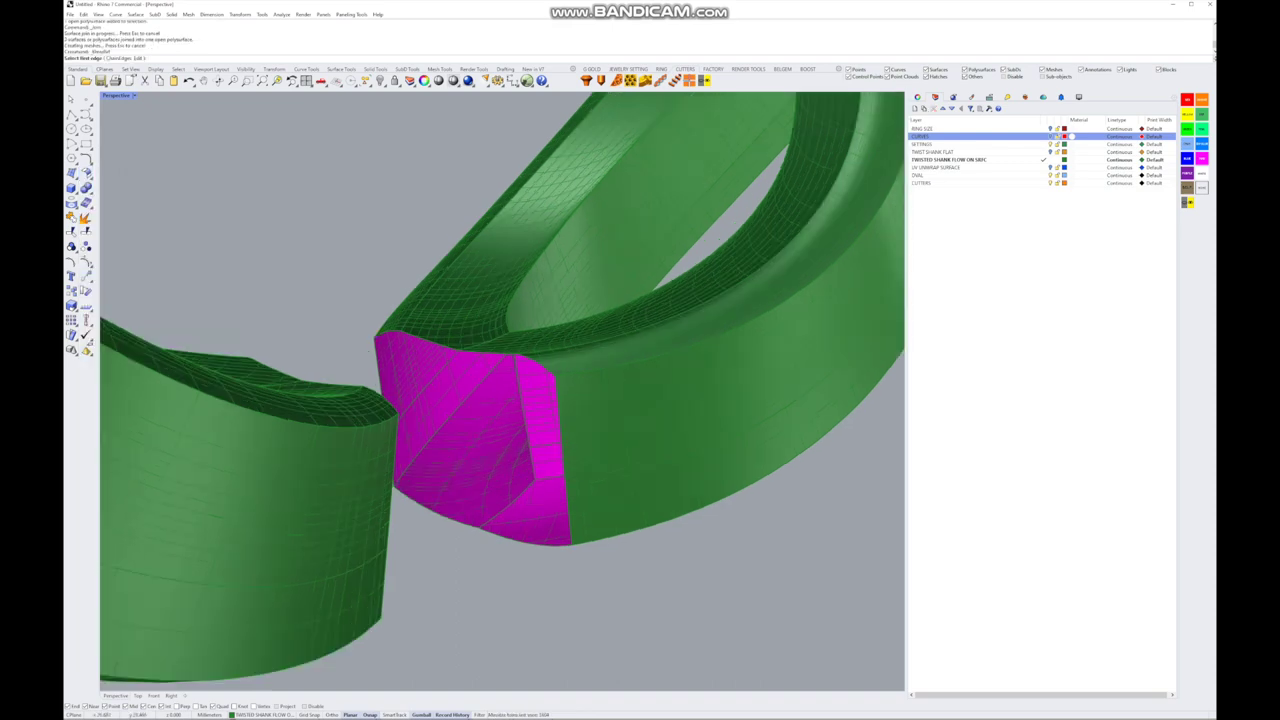
scroll(400, 440, "up", 2)
left_click(490, 341)
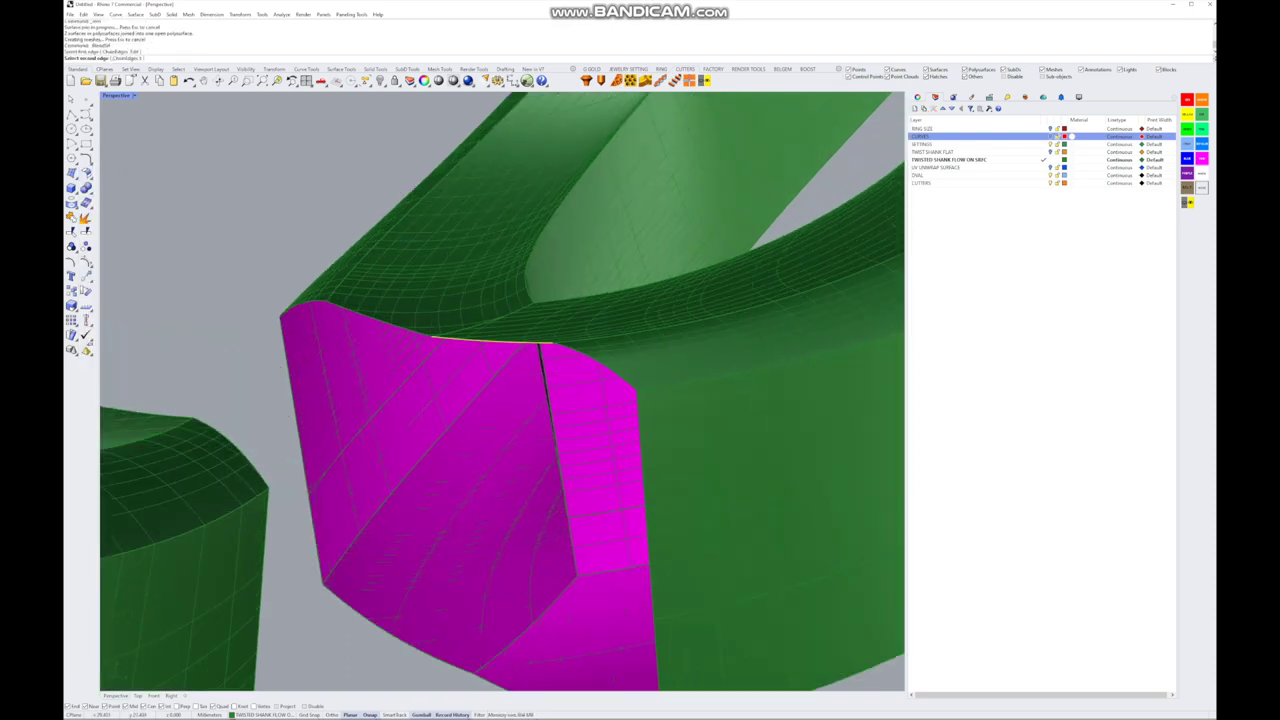
left_click(490, 330)
key("Escape")
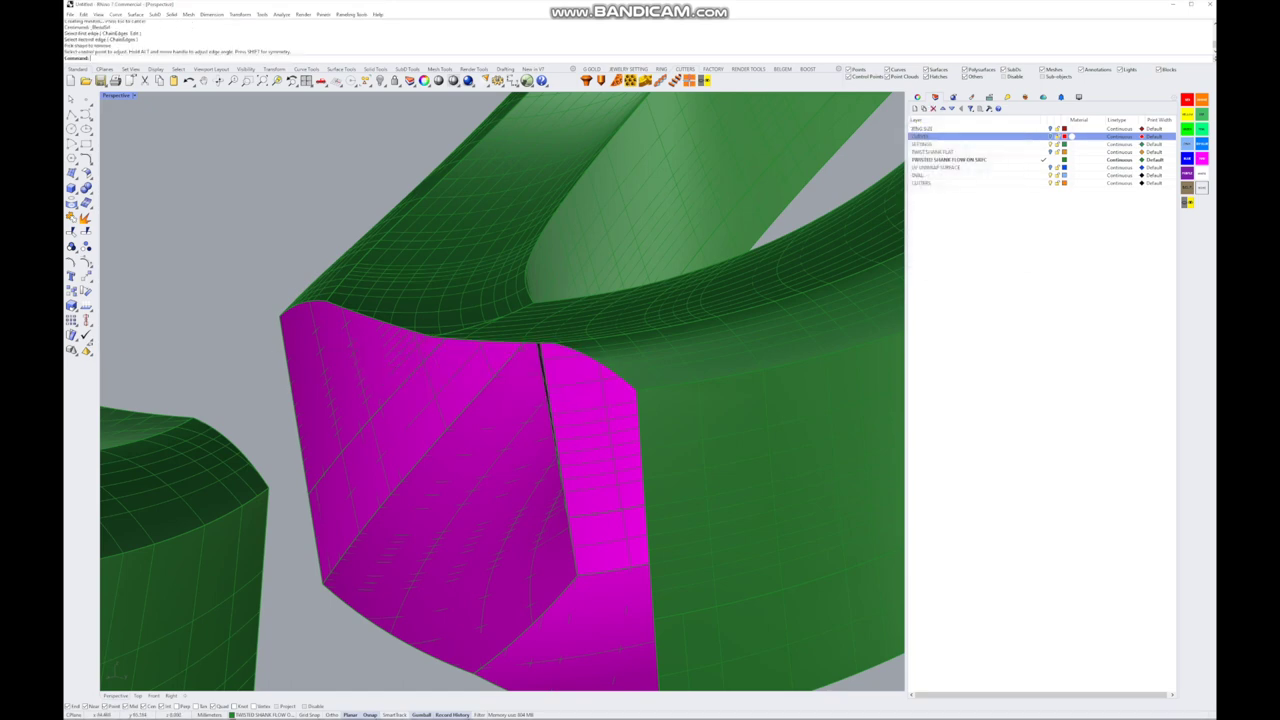
- Start a Blend Surface with chained edges and pick the upper, outer side and lower outline segments of one half's open end, including across the seam
key("Return")
left_click(120, 57)
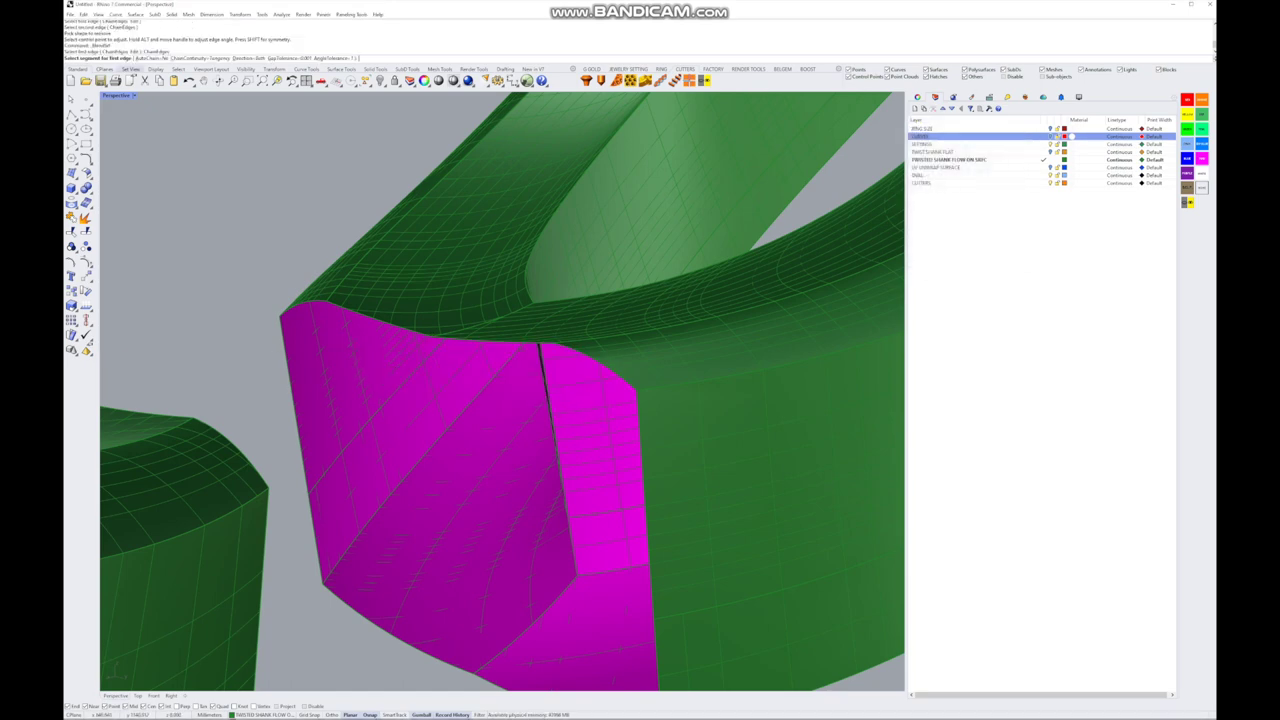
left_click(595, 366)
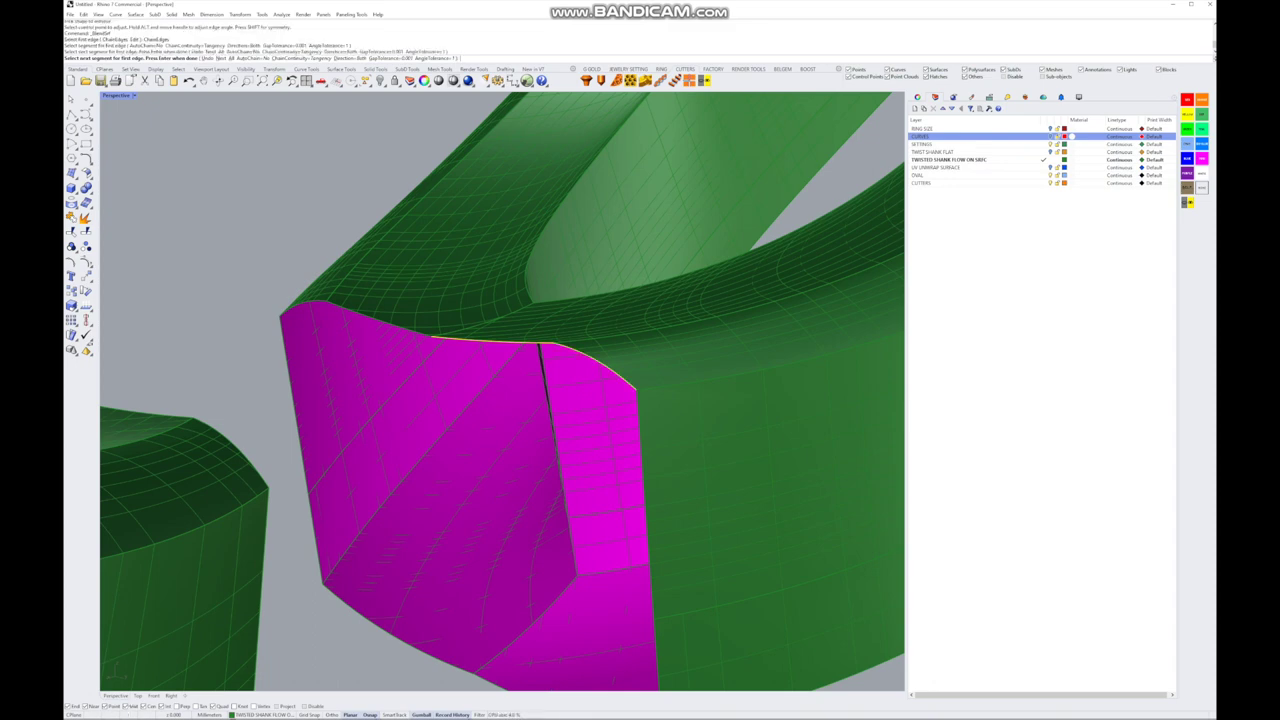
left_click(645, 470)
right_click_drag(500, 420, 500, 330)
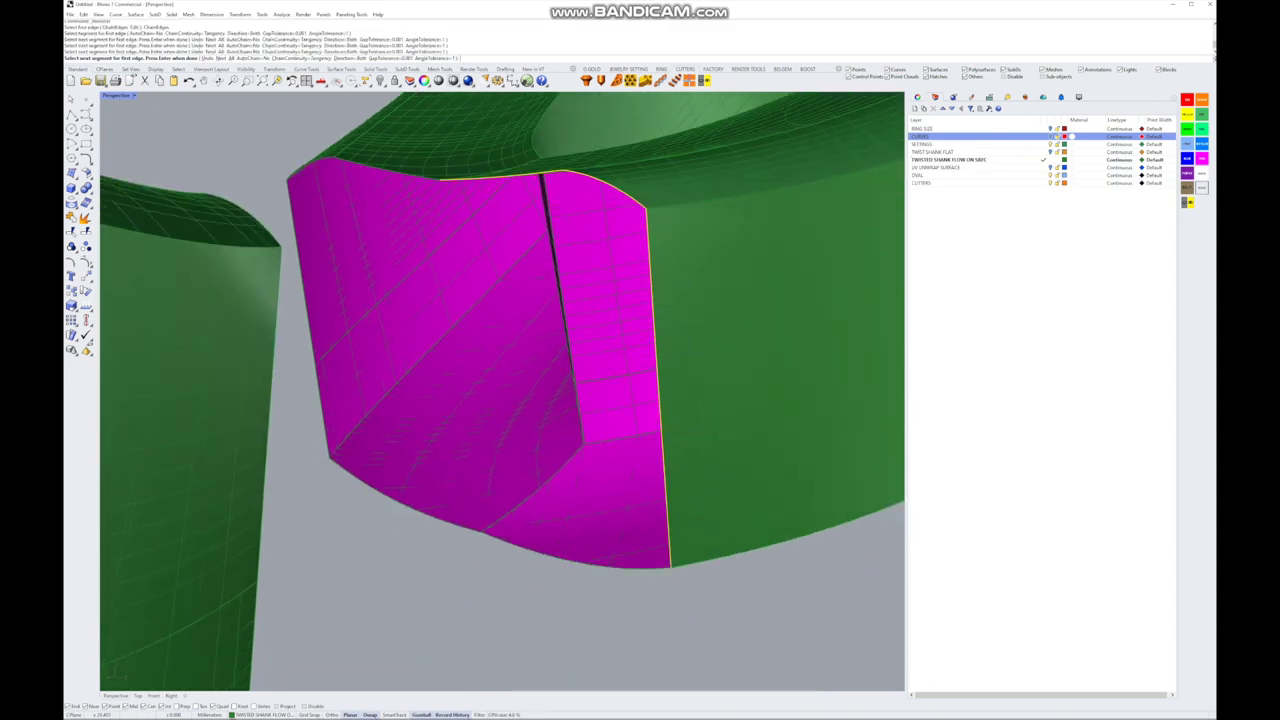
scroll(460, 515, "up", 10)
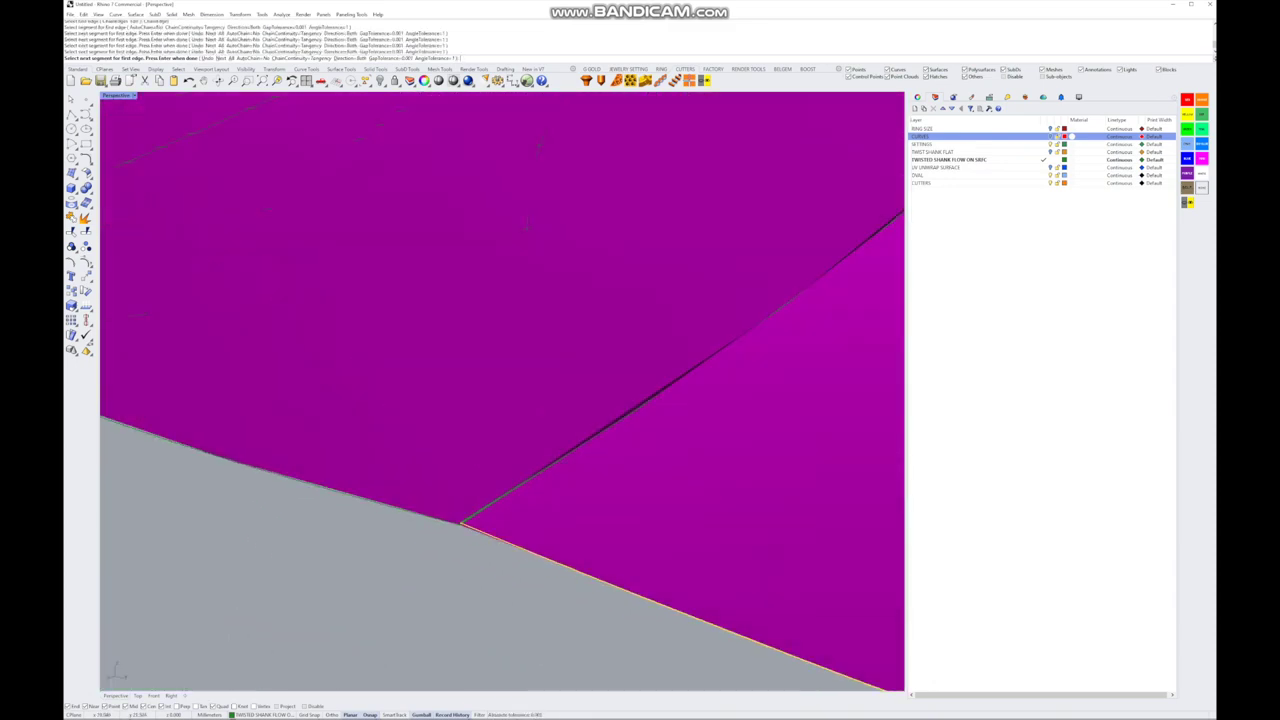
left_click(458, 511)
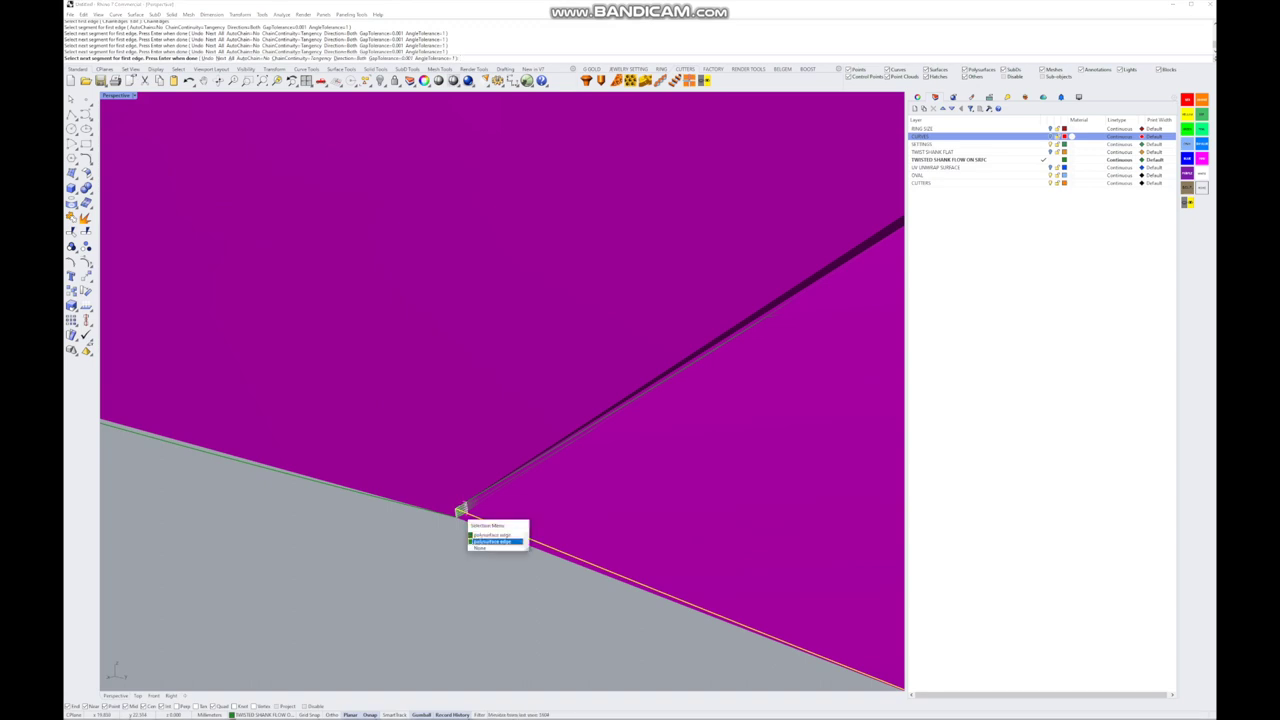
left_click(495, 541)
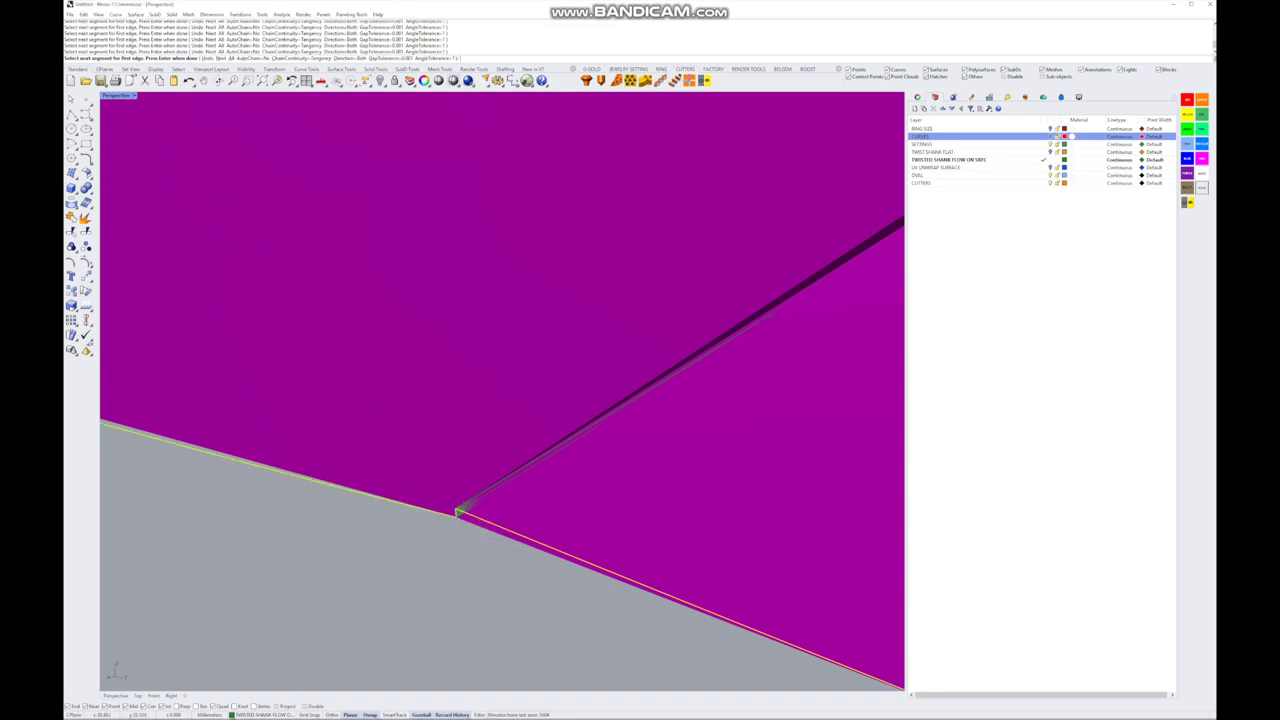
- Complete the closed outline of this open end with its remaining segments and accept it as the blend's first edge
key("Left")
key("Left")
key("Left")
key("Left")
key("Left")
key("Left")
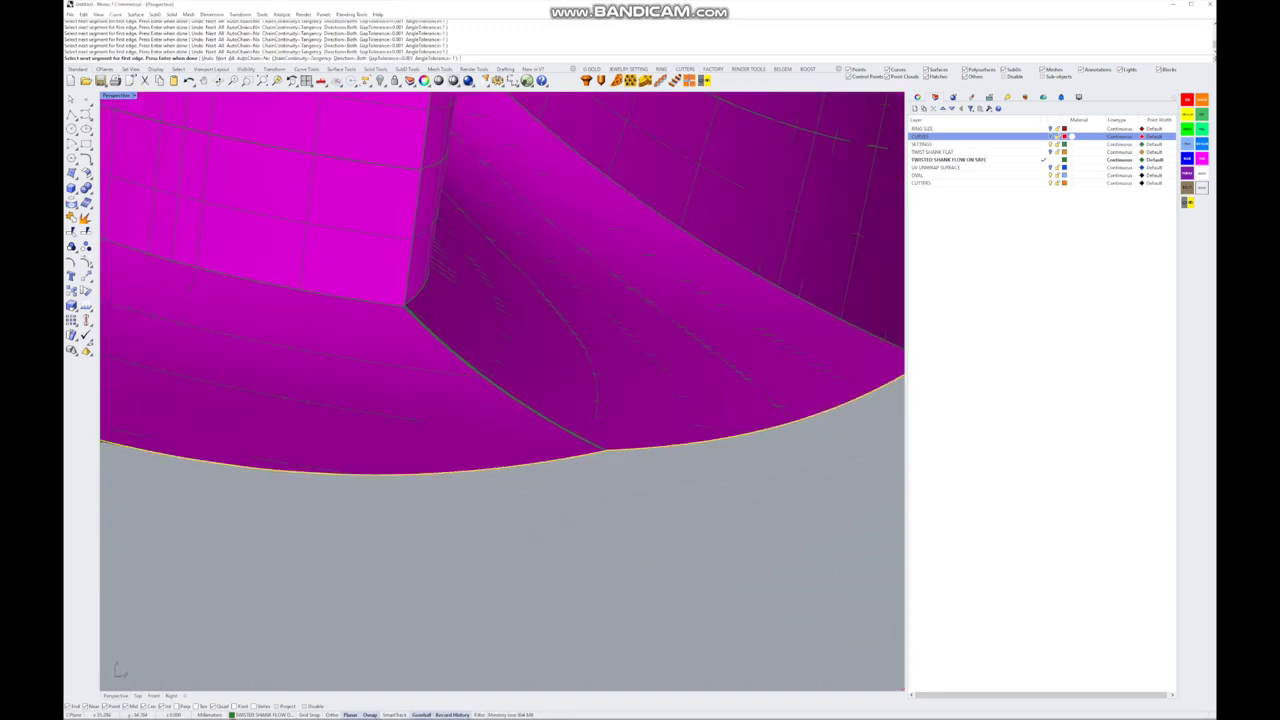
key("Down")
key("Down")
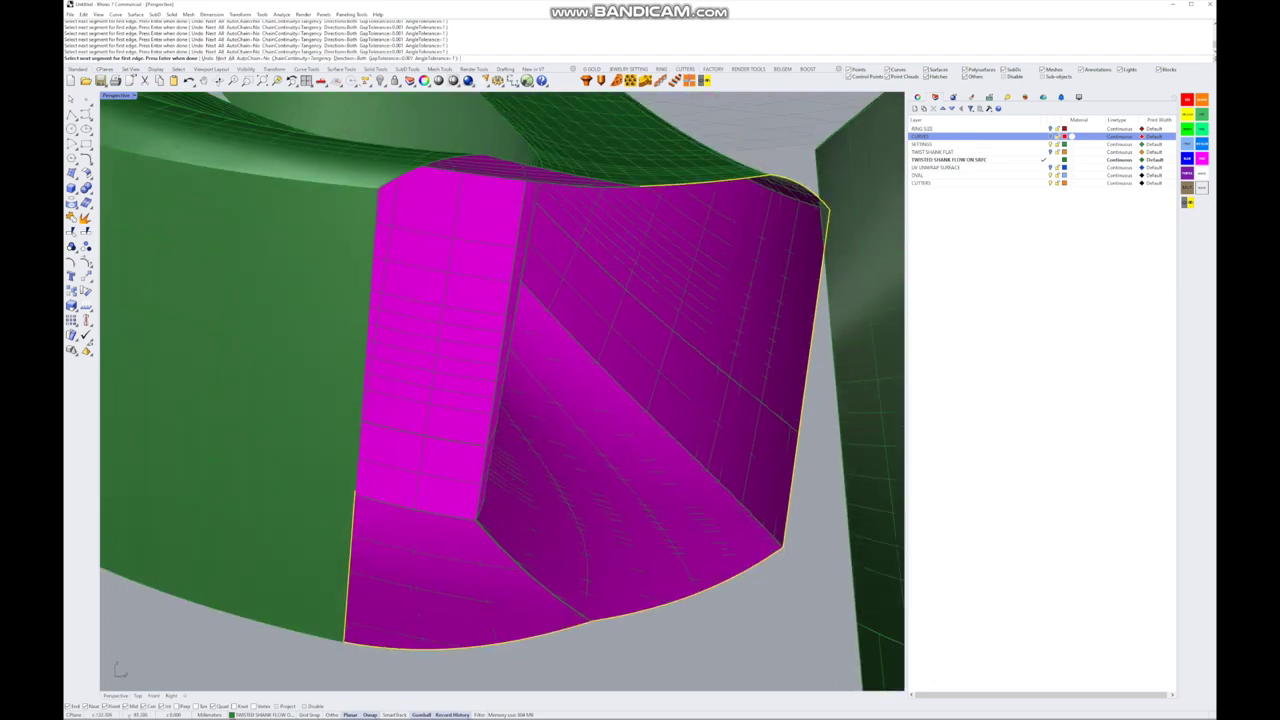
key("n")
key("Return")
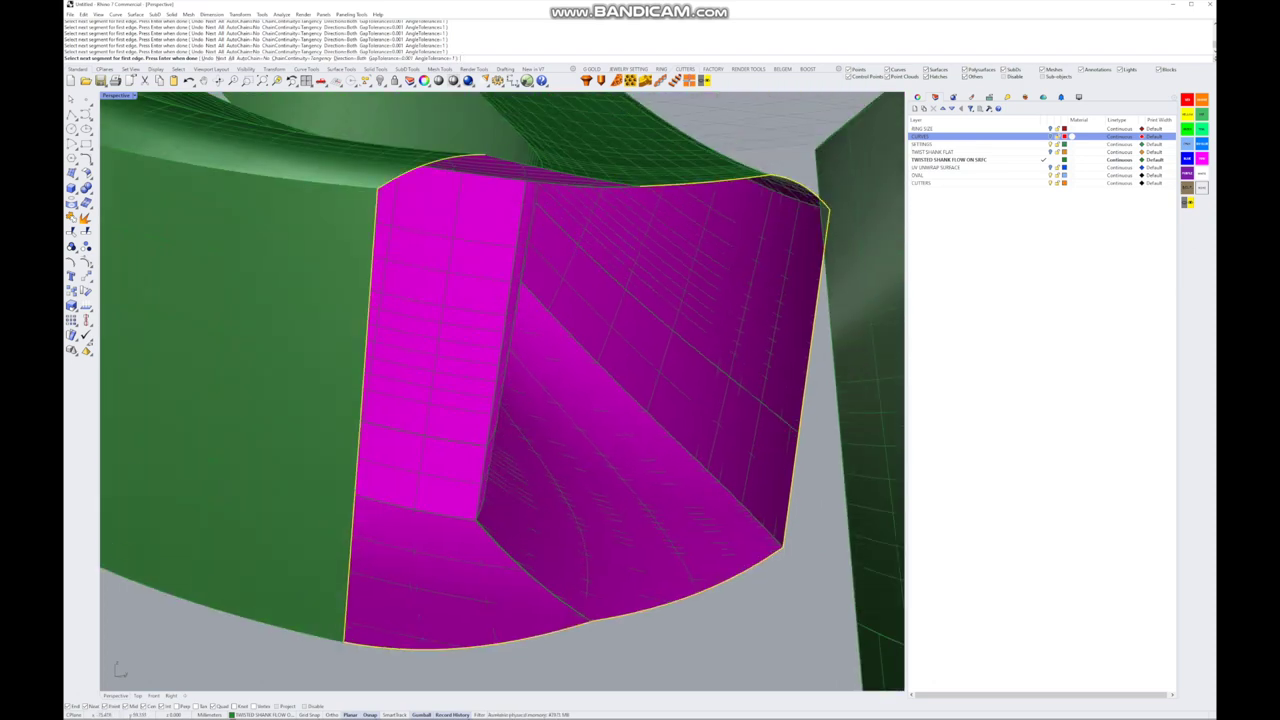
key("Return")
- Begin the blend's second edge by picking the upper and outer side segments of the opposite half's open end
key("Page_Down")
key("Page_Down")
key("Page_Down")
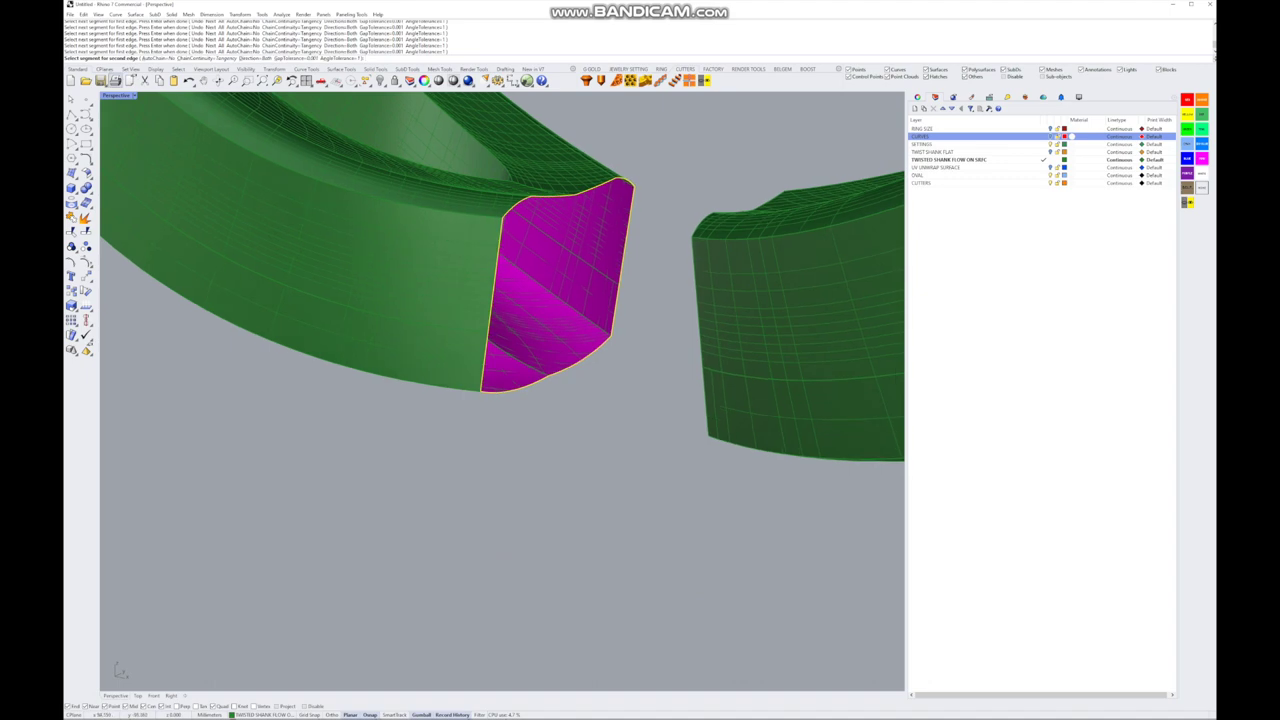
key("Left")
key("Left")
key("Left")
key("Left")
key("Left")
key("Left")
key("Left")
key("Left")
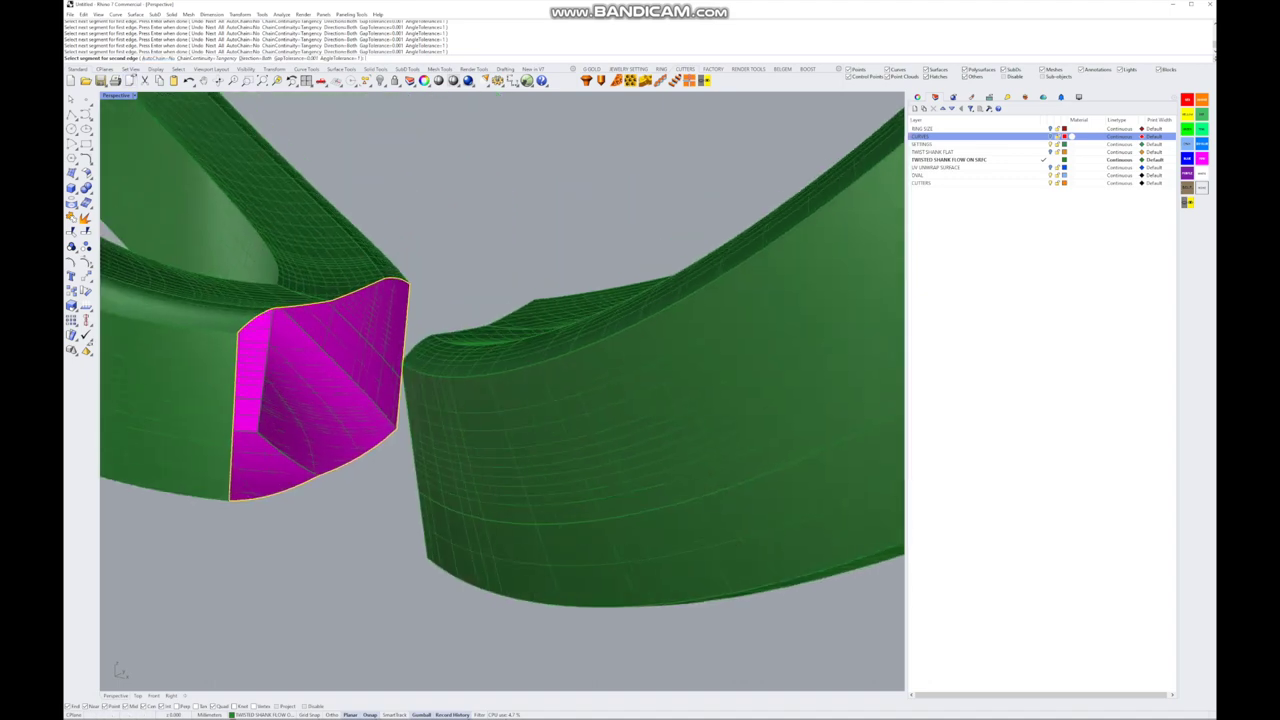
key("Left")
key("Left")
key("Left")
key("Left")
key("Left")
key("Left")
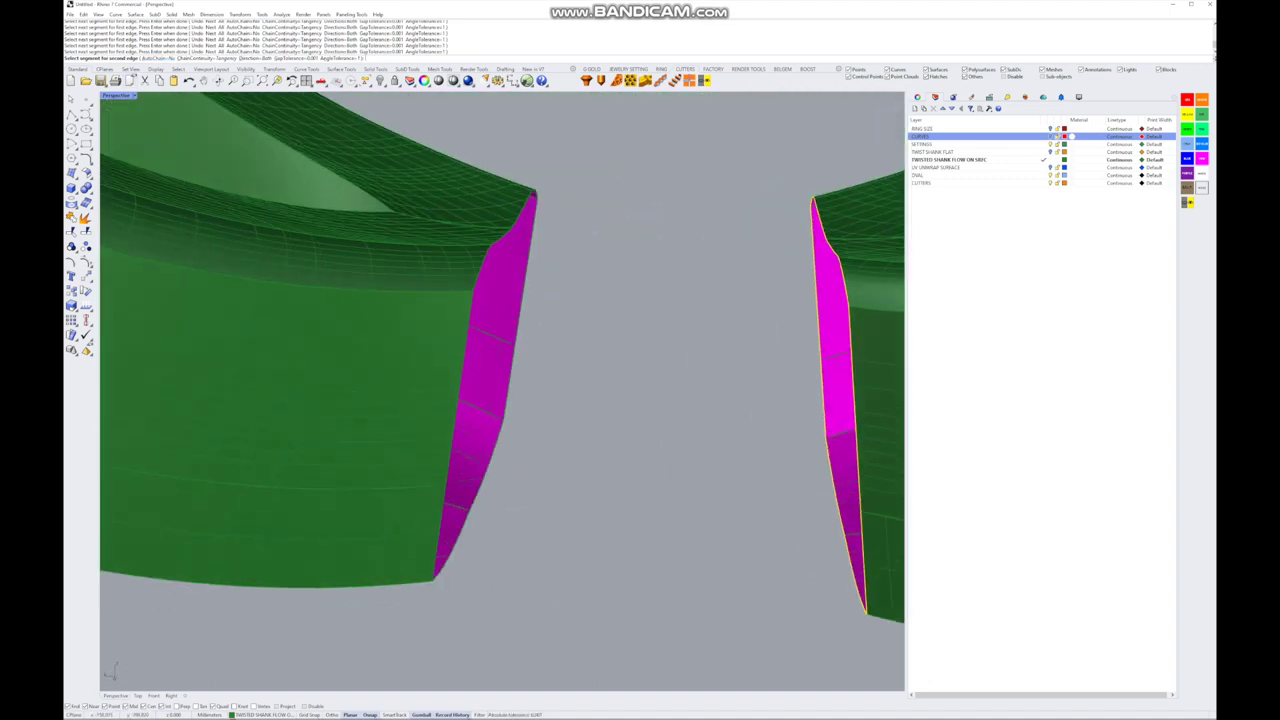
left_click(505, 243)
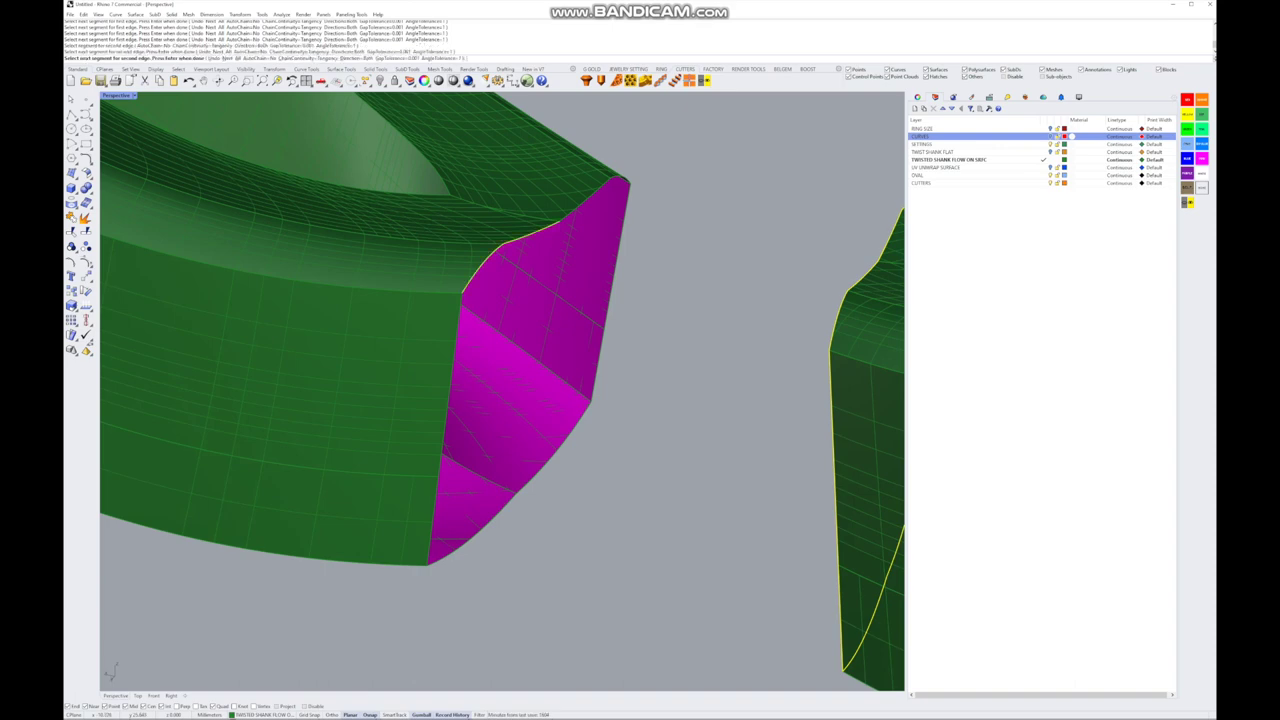
left_click(450, 390)
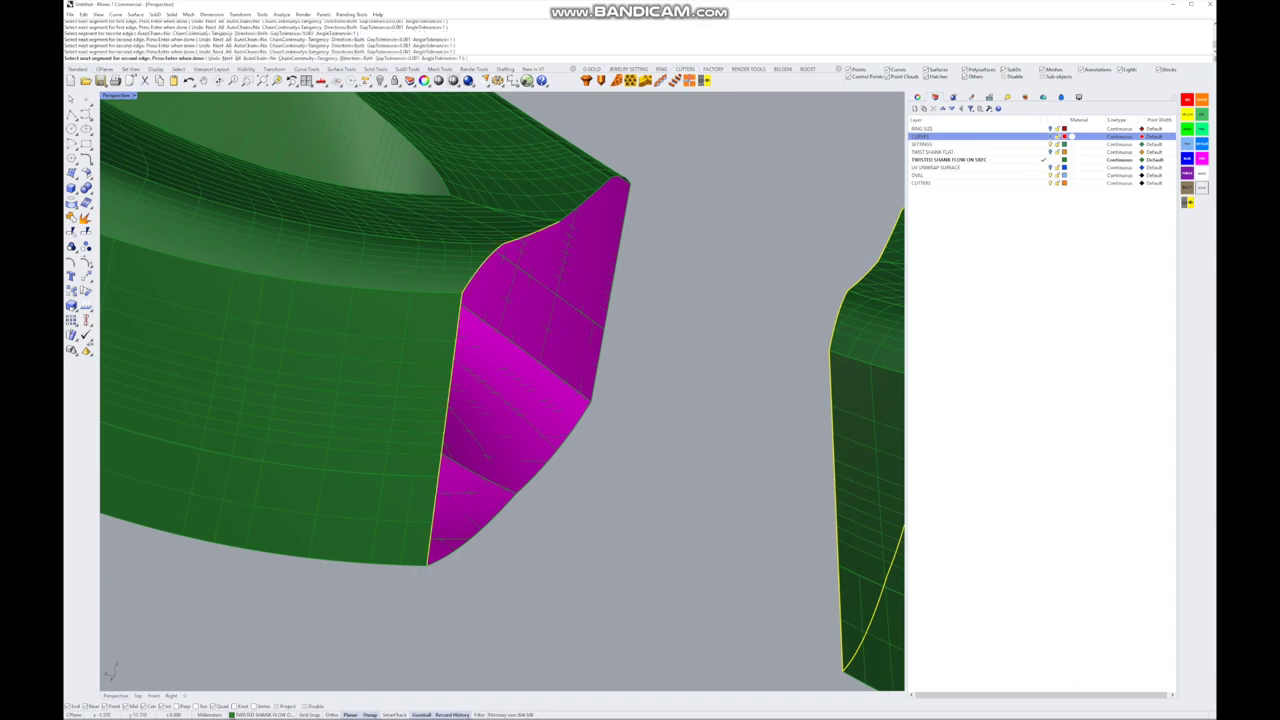
- Continue the second edge chain past the lower seam corner to close the outline, and accept it as the blend's second edge
scroll(500, 450, "up", 5)
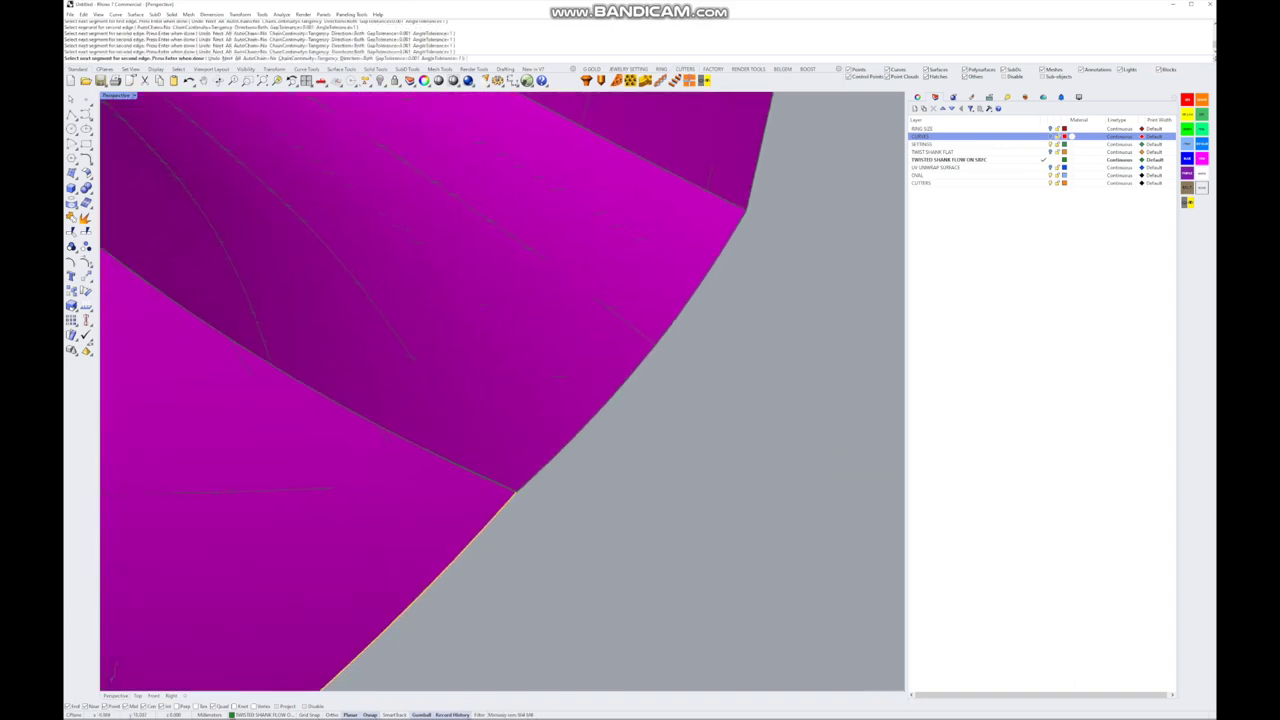
scroll(515, 451, "up", 5)
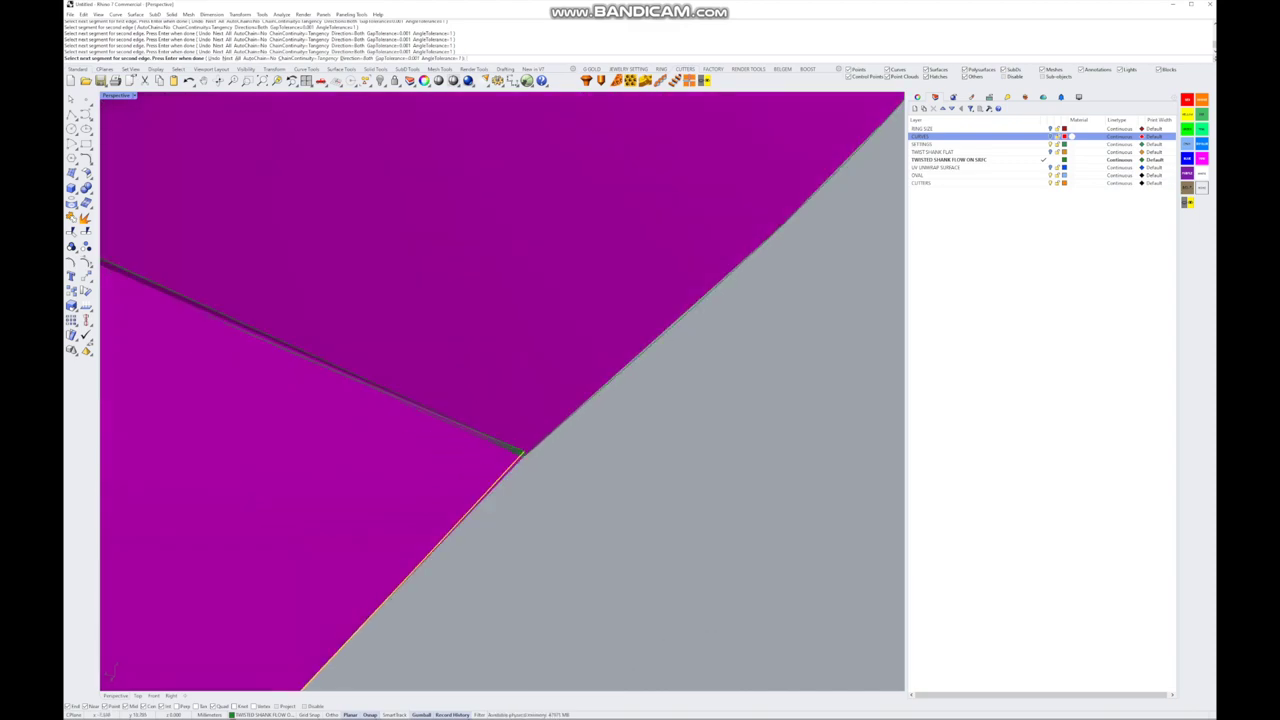
left_click(515, 451)
scroll(517, 450, "down", 3)
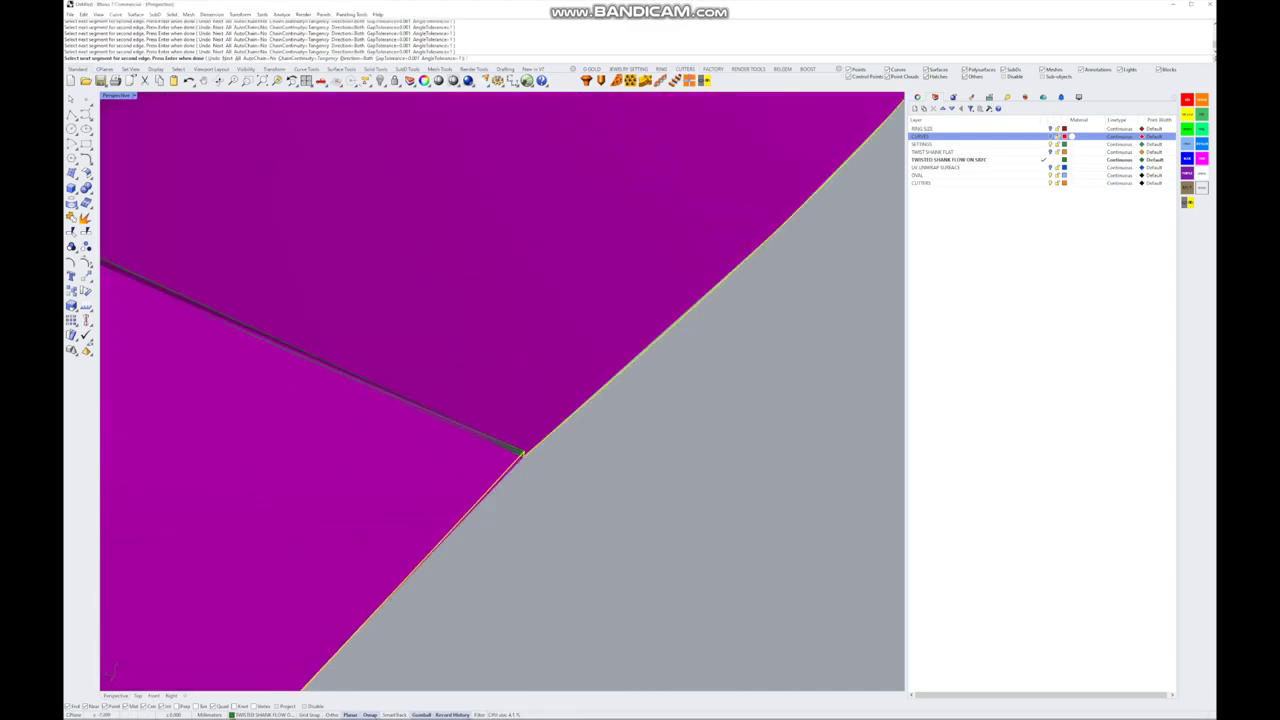
scroll(517, 460, "down", 5)
right_click_drag(517, 460, 620, 430)
scroll(537, 381, "up", 3)
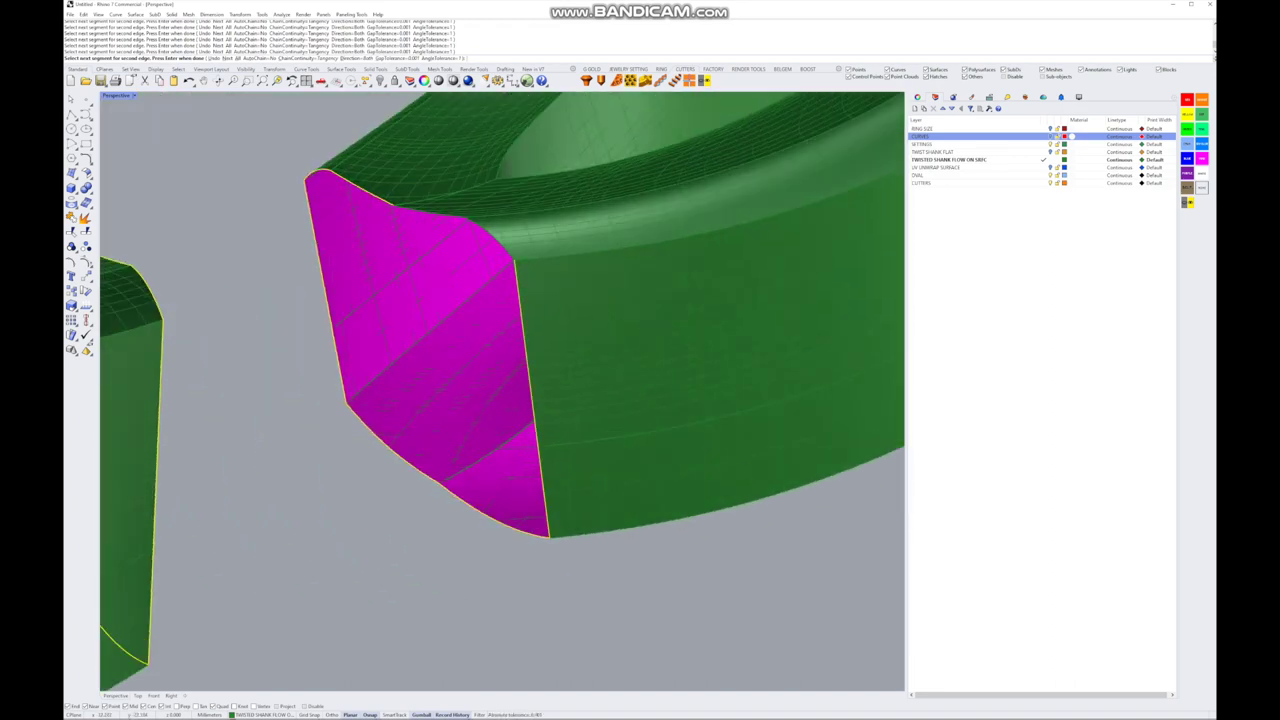
right_click_drag(537, 381, 540, 450)
key("Return")
scroll(560, 420, "down", 4)
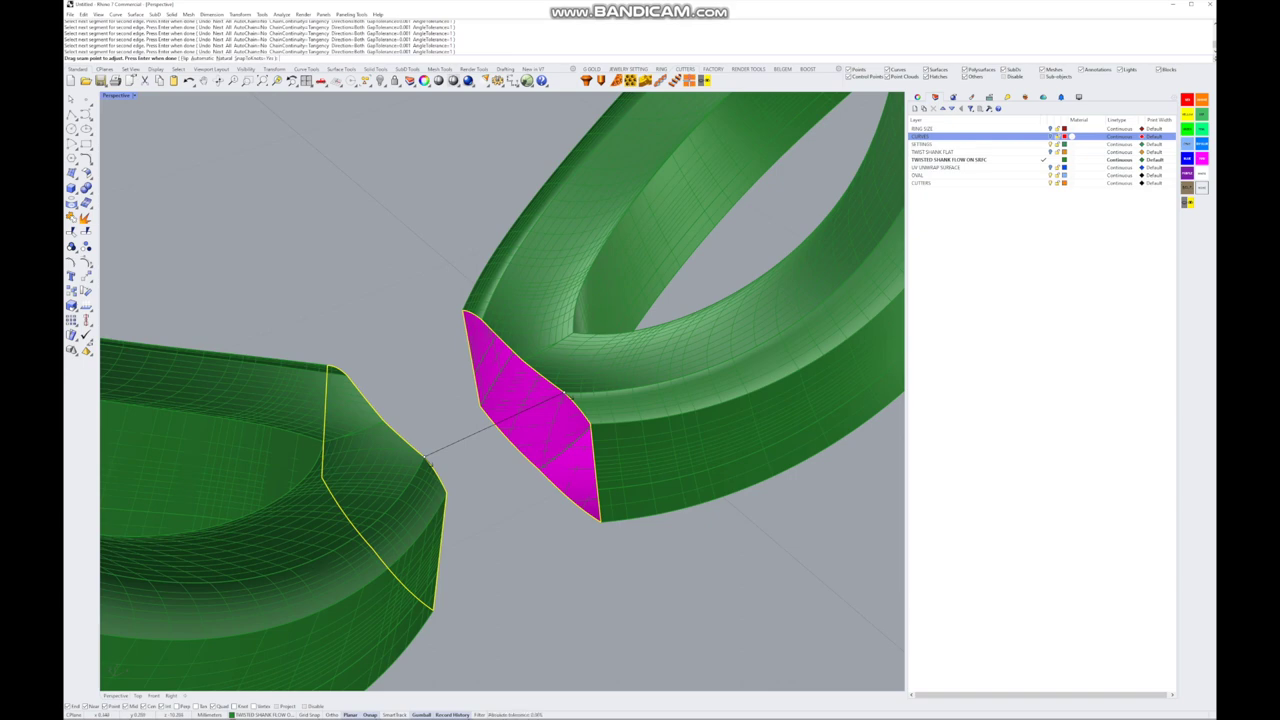
- Accept the seam points, set both blend ends to Tangency, and lower the second end's bulge to 0.25
key("Return")
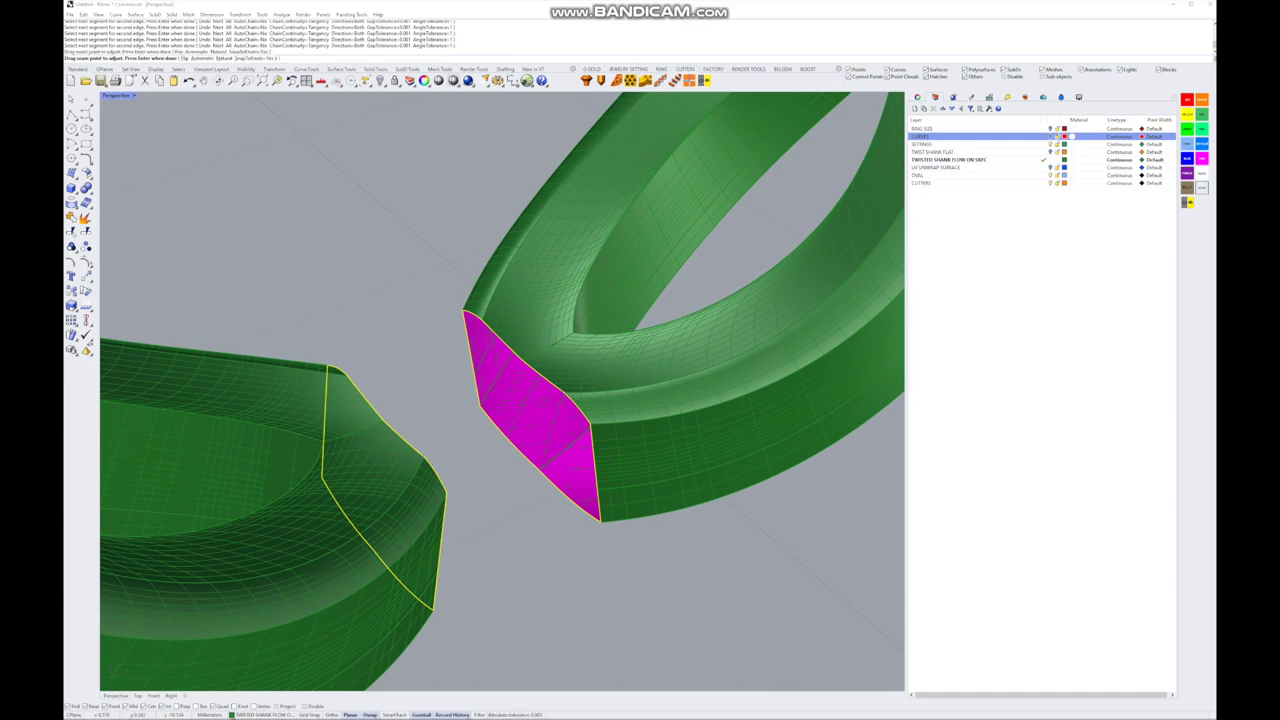
right_click_drag(300, 640, 113, 668)
scroll(502, 391, "up", 3)
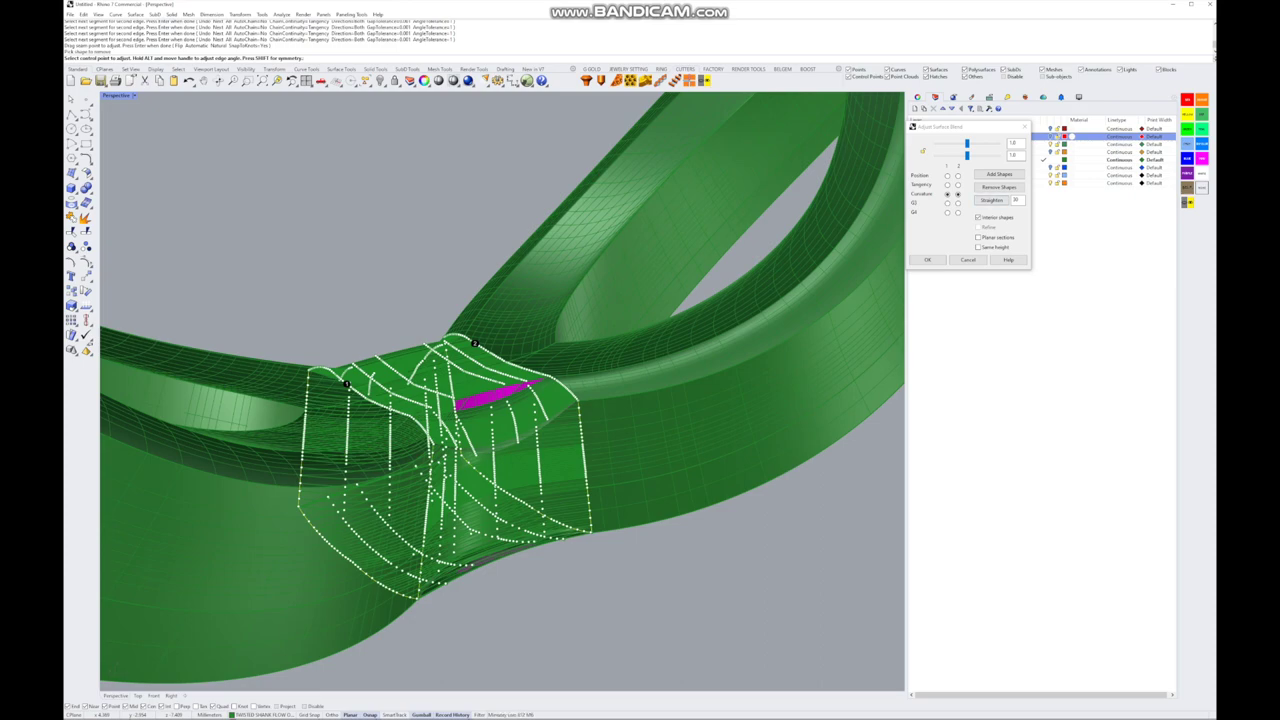
mouse_move(113, 668)
right_mouse_down()
mouse_move(145, 590)
mouse_move(113, 668)
right_mouse_up()
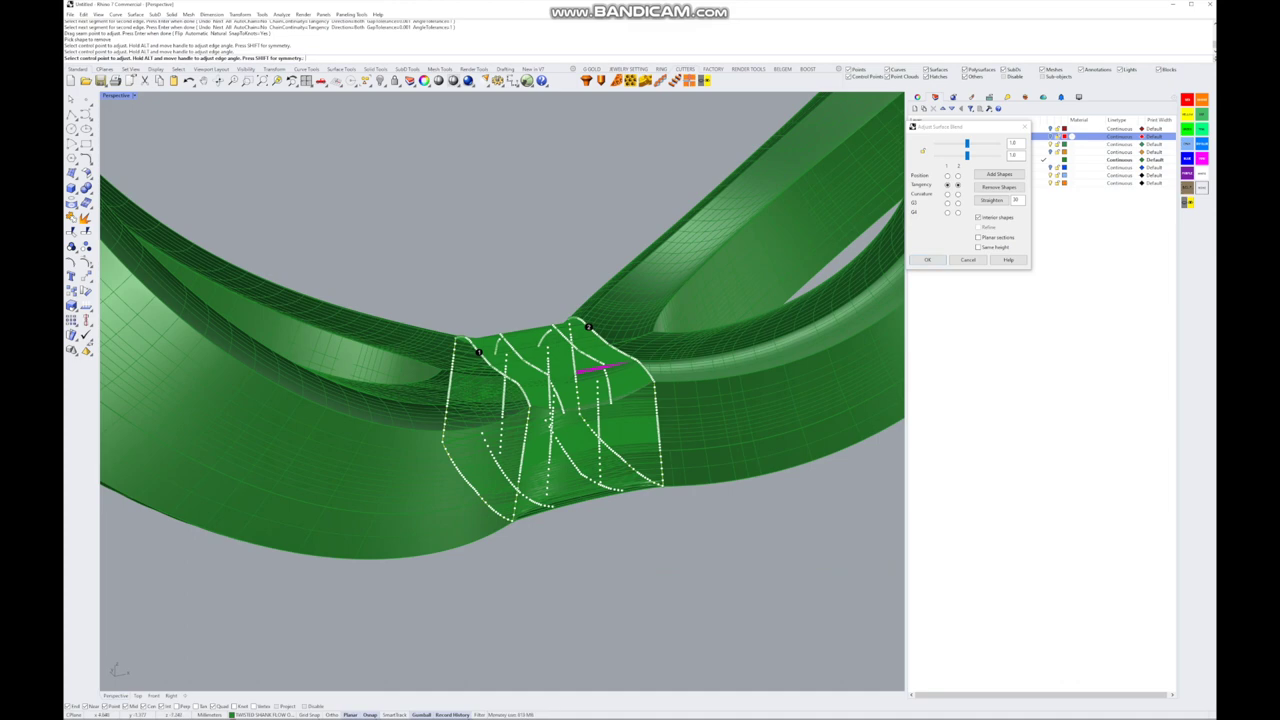
left_click(999, 174)
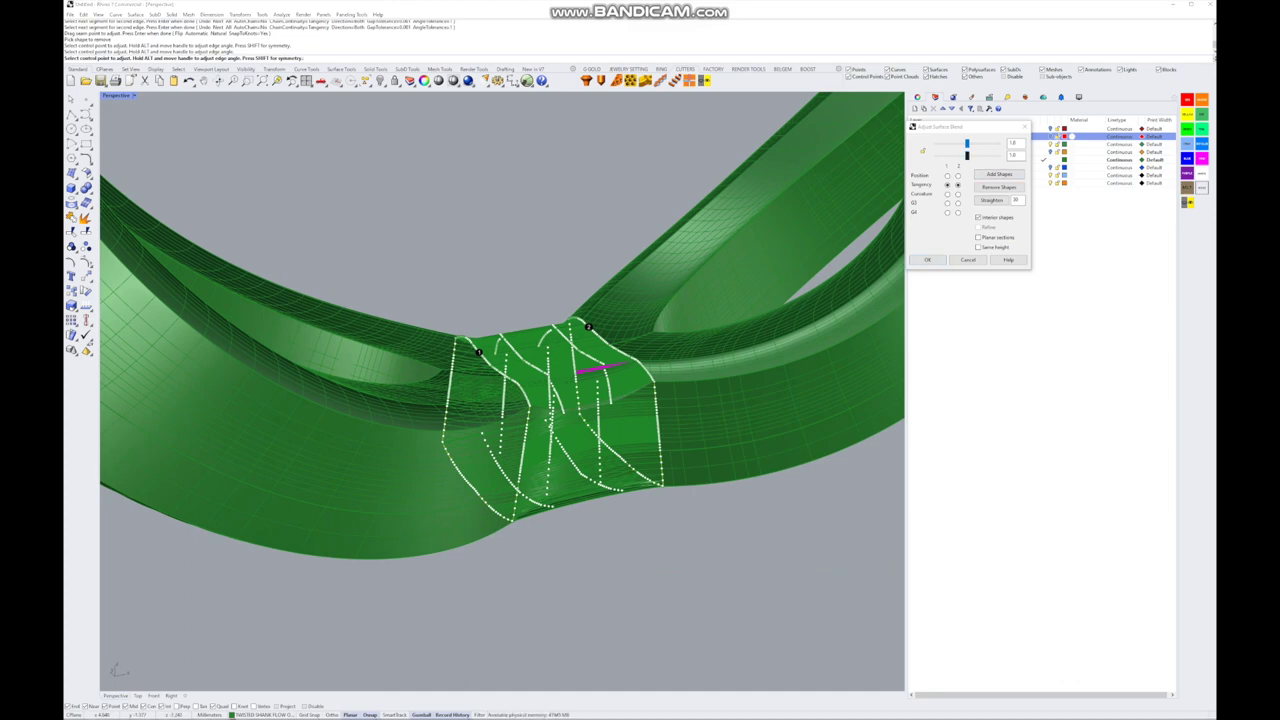
left_click(632, 395)
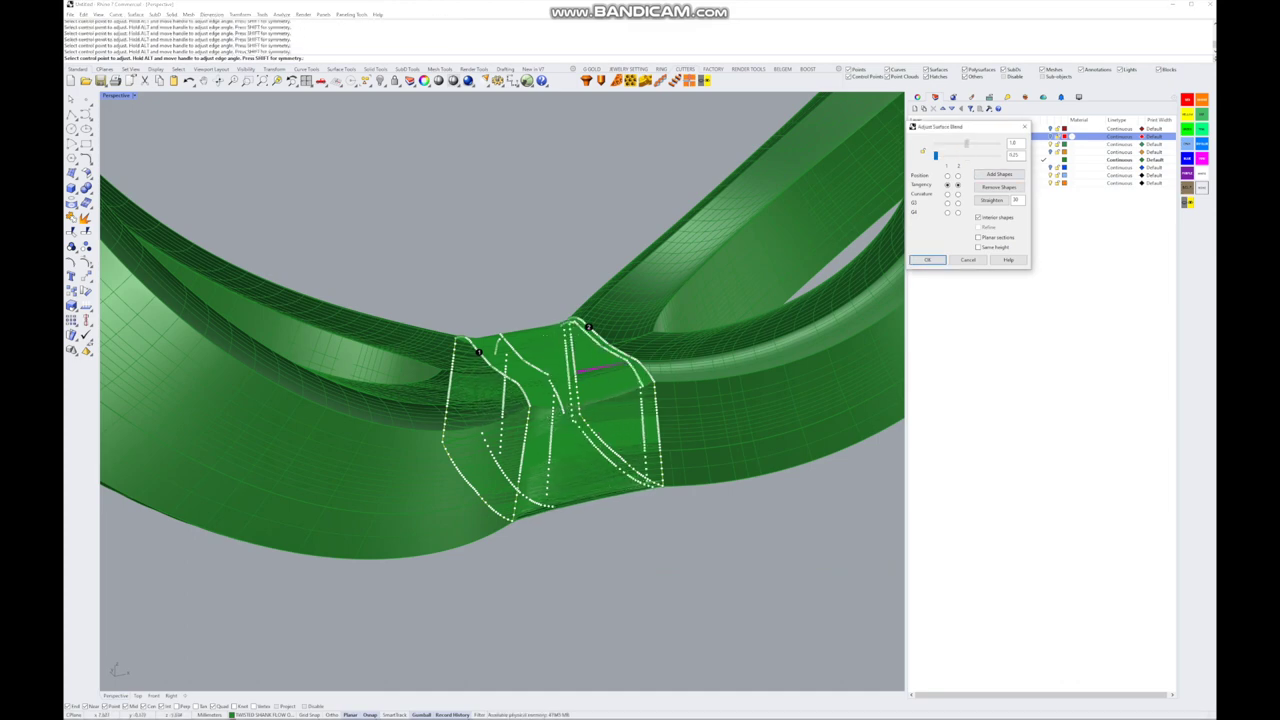
- Lower the first end's bulge to 0.25 with Same height on, and set both blend ends to Position continuity
mouse_move(500, 390)
right_mouse_down()
mouse_move(520, 330)
mouse_move(505, 385)
mouse_move(540, 370)
mouse_move(515, 375)
right_mouse_up()
scroll(505, 385, "up", 5)
scroll(540, 370, "down", 3)
scroll(515, 375, "up", 3)
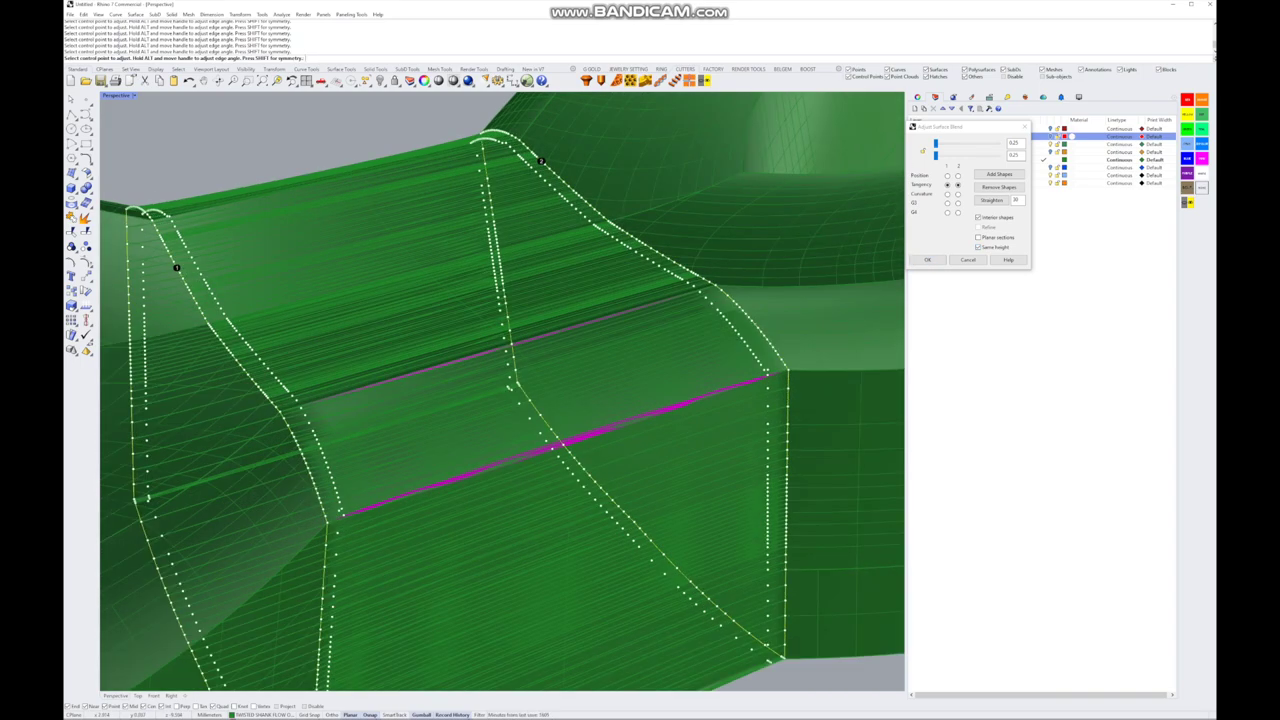
left_click(958, 175)
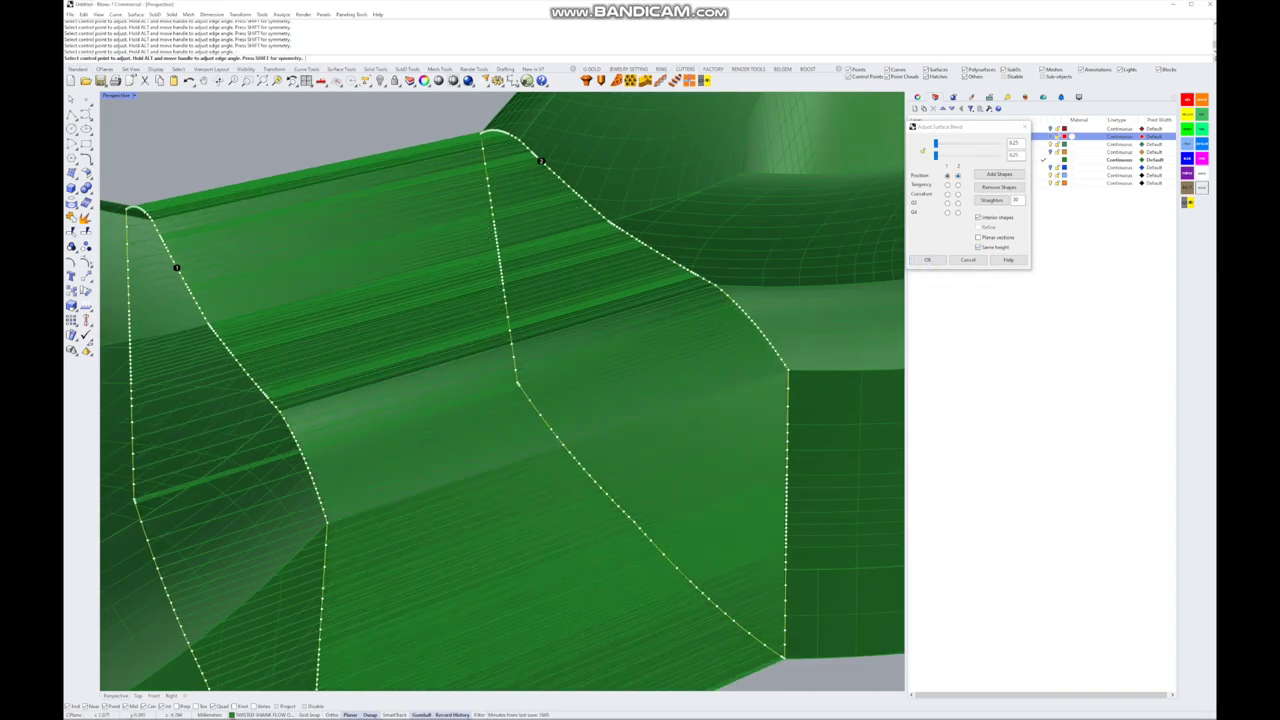
scroll(515, 375, "down", 5)
right_click_drag(515, 375, 510, 320)
scroll(510, 320, "up", 3)
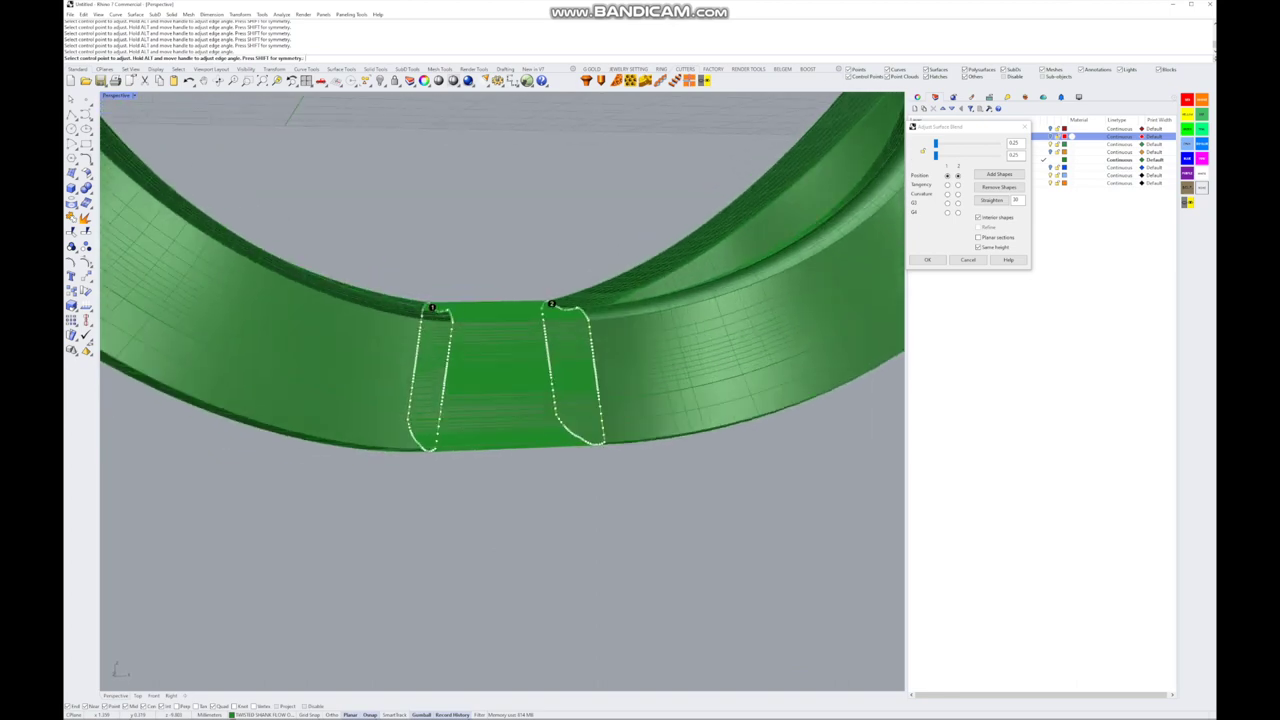
right_click_drag(500, 390, 505, 350)
scroll(500, 360, "up", 3)
scroll(505, 350, "up", 2)
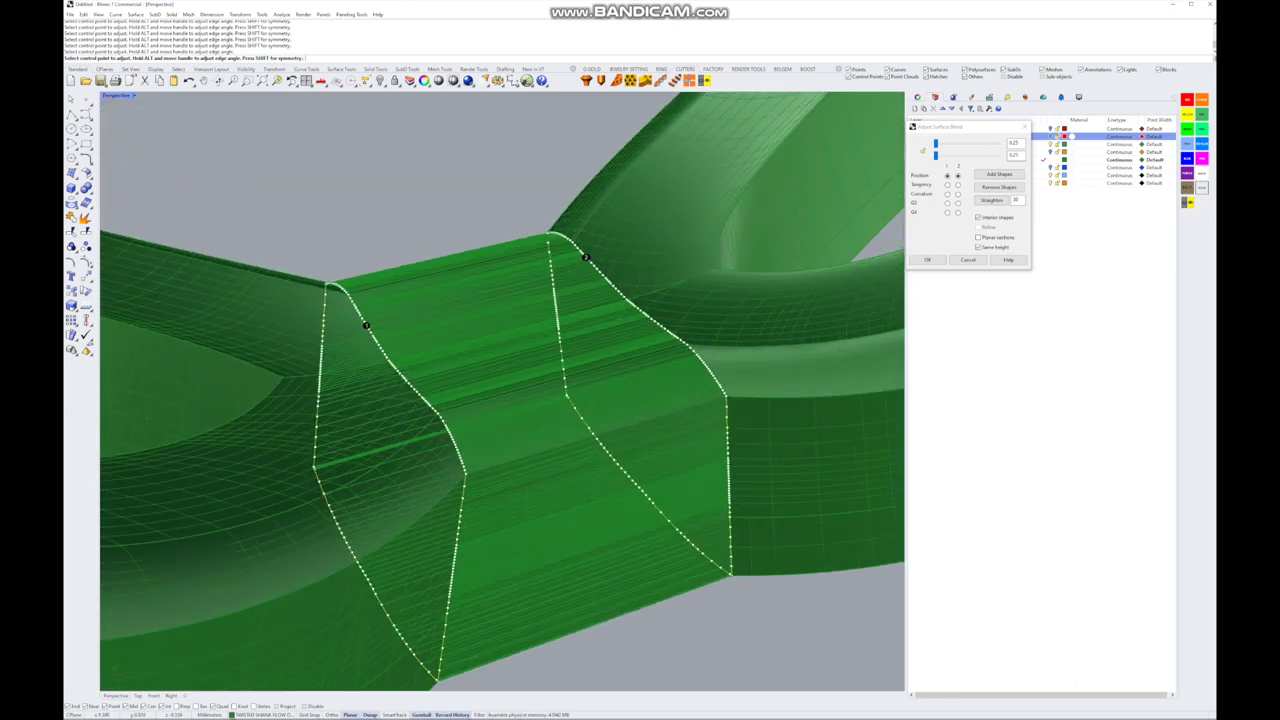
scroll(503, 391, "up", 4)
scroll(503, 391, "down", 4)
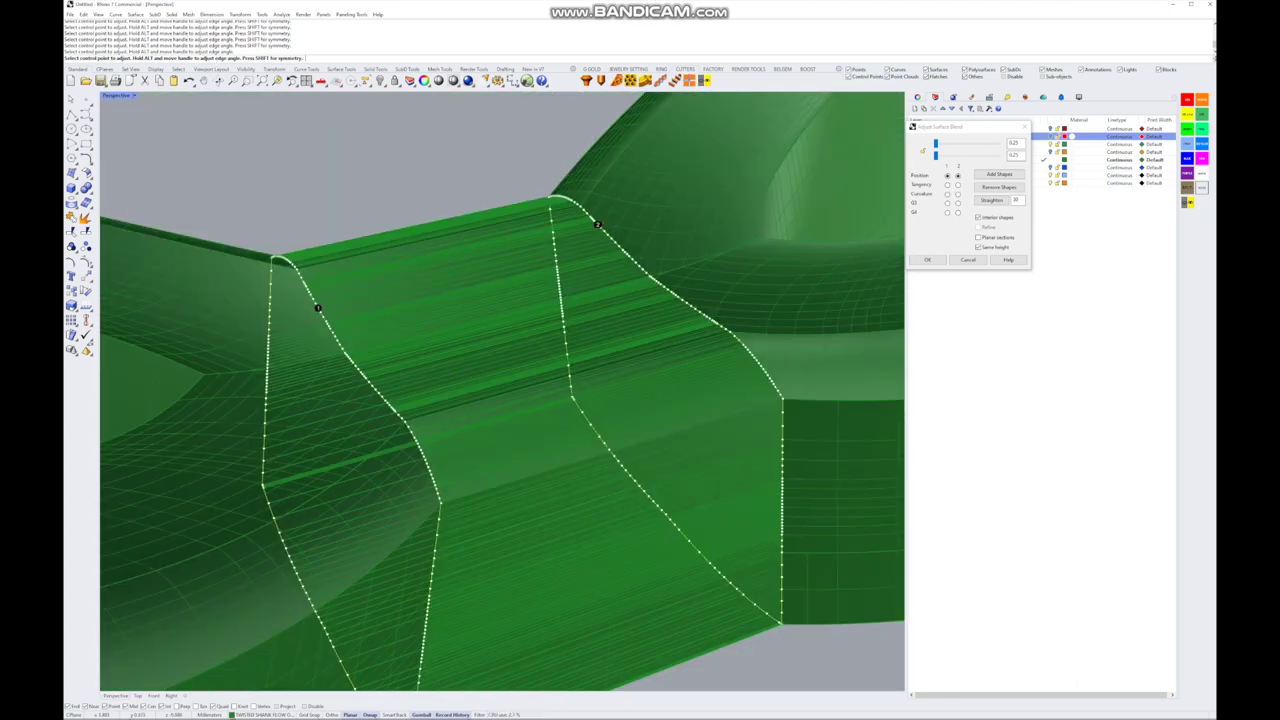
- Try Tangency on both ends again, return them to Position continuity, and create the blend surface
scroll(503, 391, "down", 3)
scroll(503, 391, "up", 3)
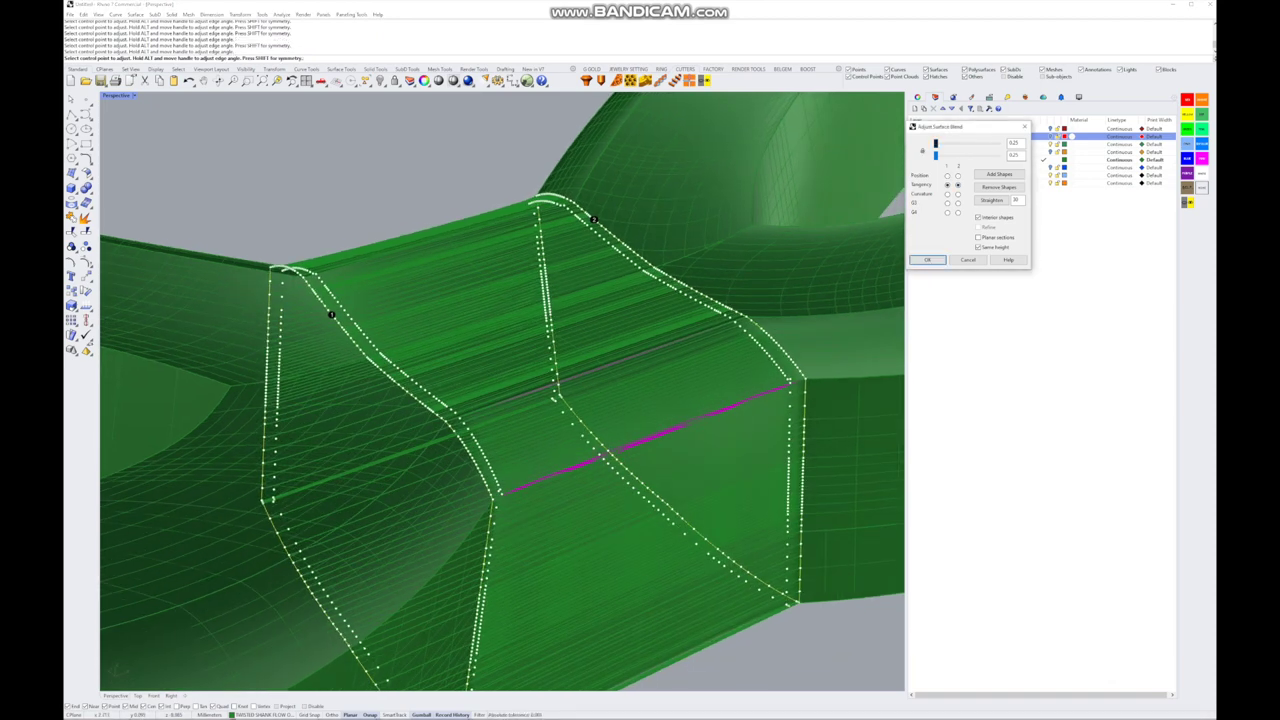
mouse_move(935, 148)
left_mouse_down()
mouse_move(984, 150)
mouse_move(935, 151)
left_mouse_up()
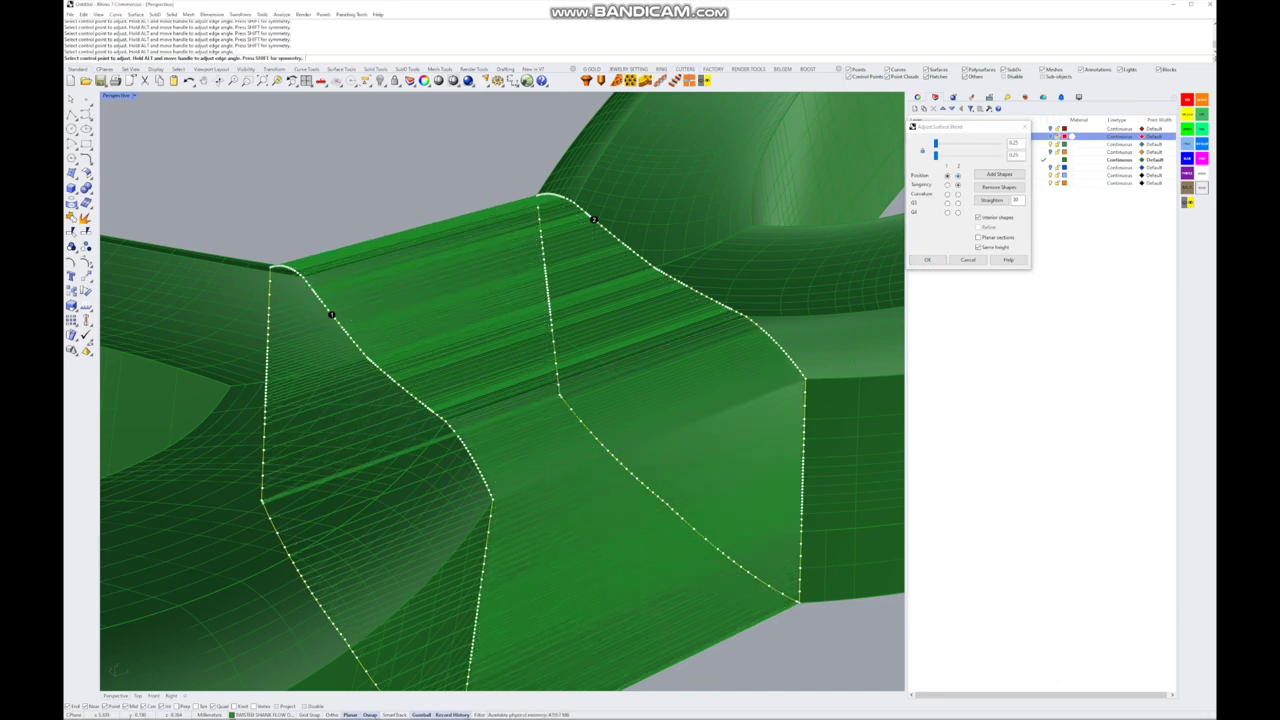
left_click(978, 247)
key("Return")
scroll(500, 390, "down", 5)
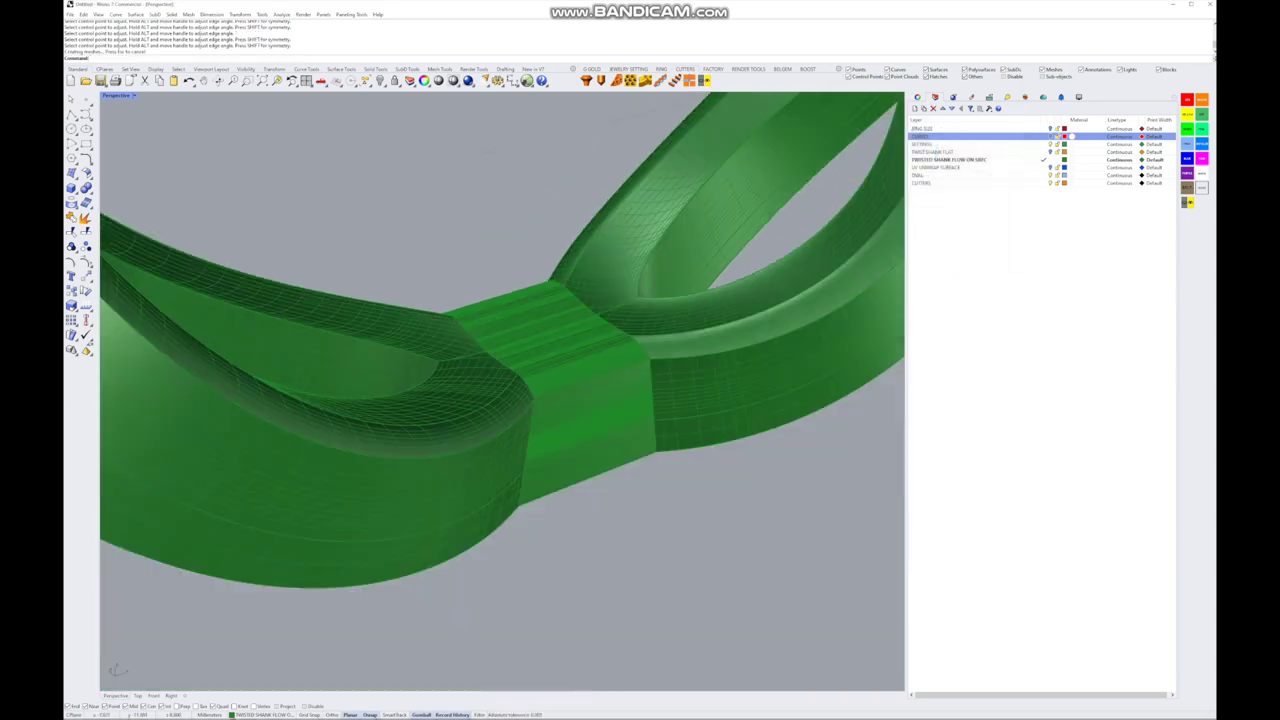
- Join the blend surface with both shank halves, accepting the break in history
right_click_drag(500, 300, 520, 270)
left_click(540, 370)
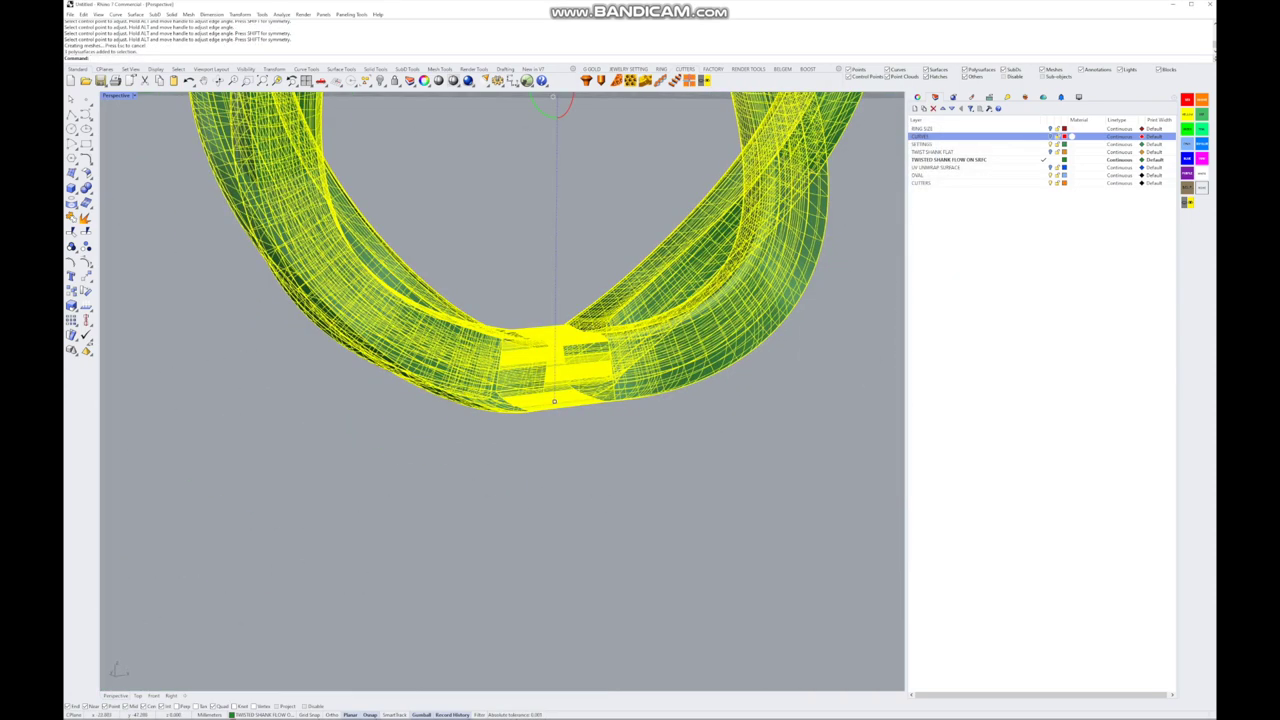
key("ctrl+j")
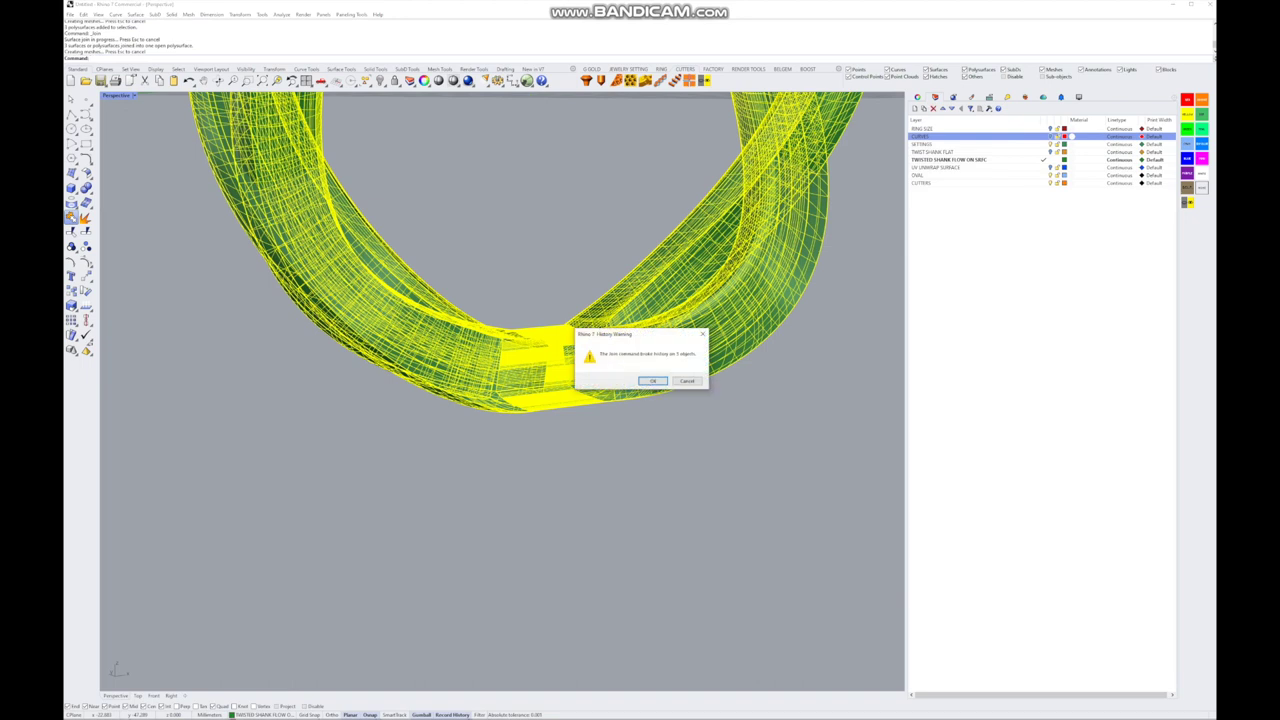
key("Return")
scroll(500, 390, "down", 5)
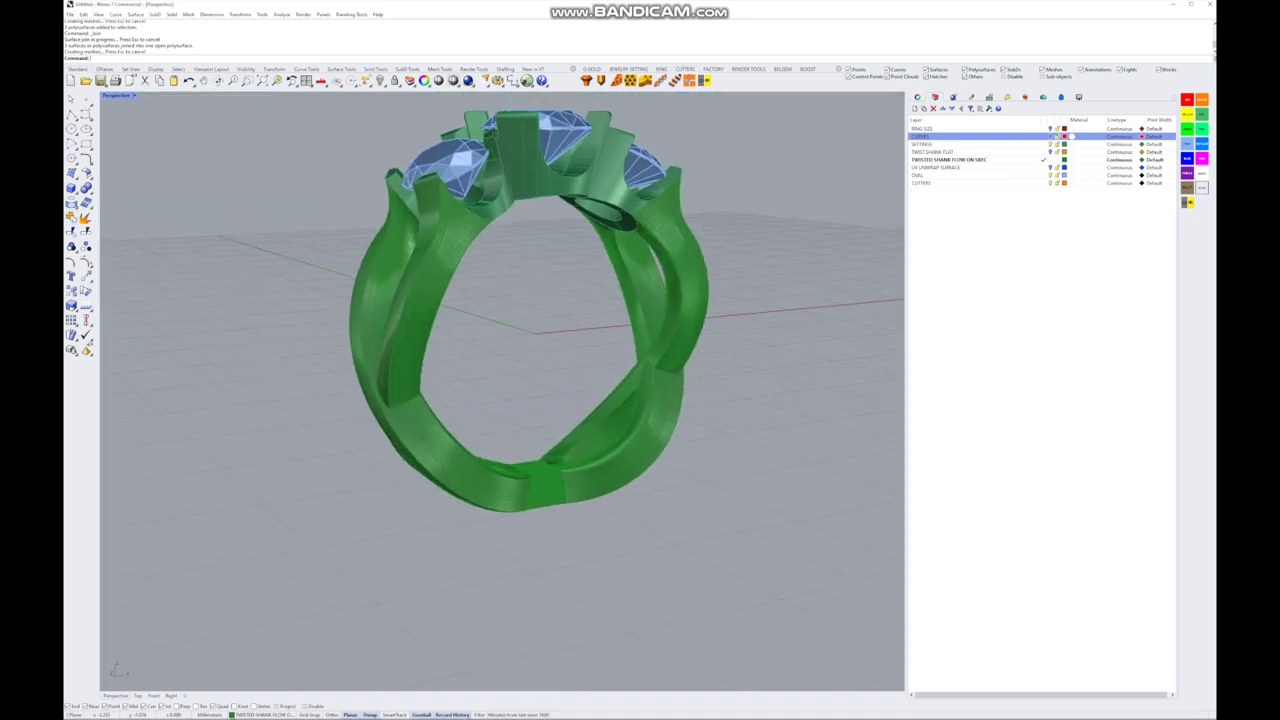
- Set the Perspective viewport to Rendered display and turn off its surface isocurves and surface edges
left_click(117, 95)
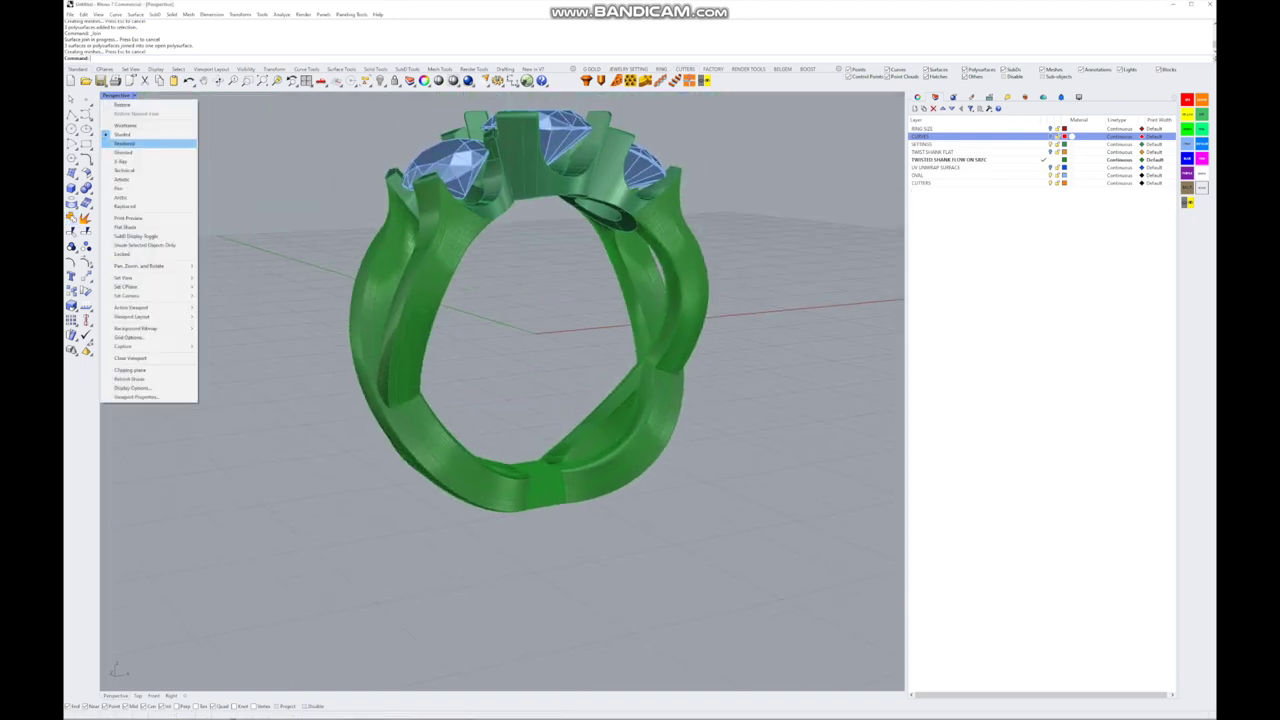
left_click(150, 138)
key("Left")
key("Left")
key("Left")
key("Left")
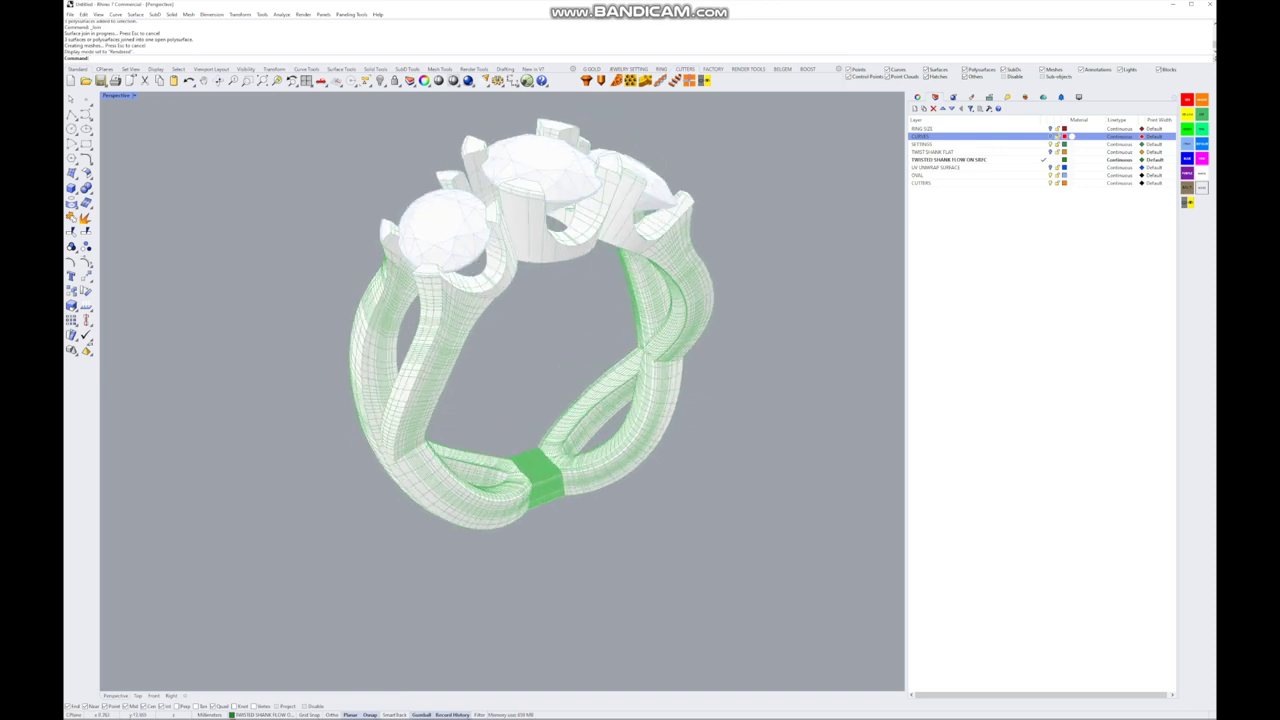
left_click(134, 96)
key("Escape")
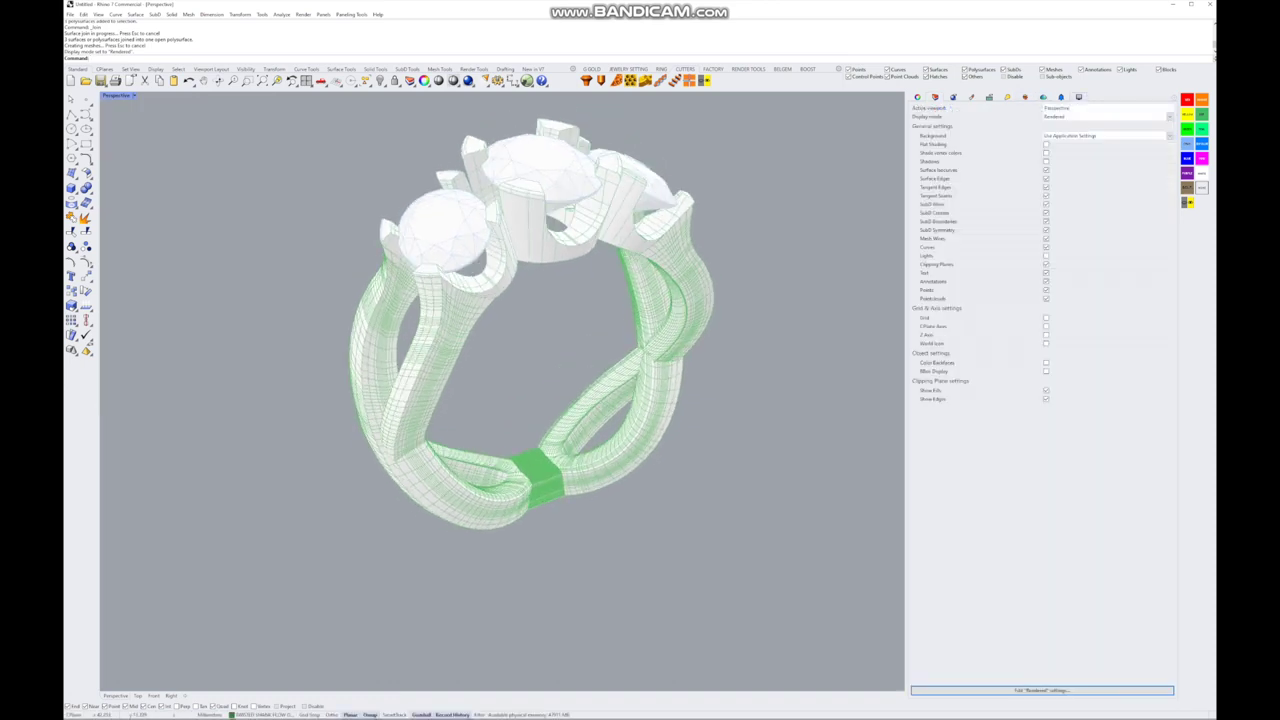
key("Escape")
key("Down")
key("Down")
key("Down")
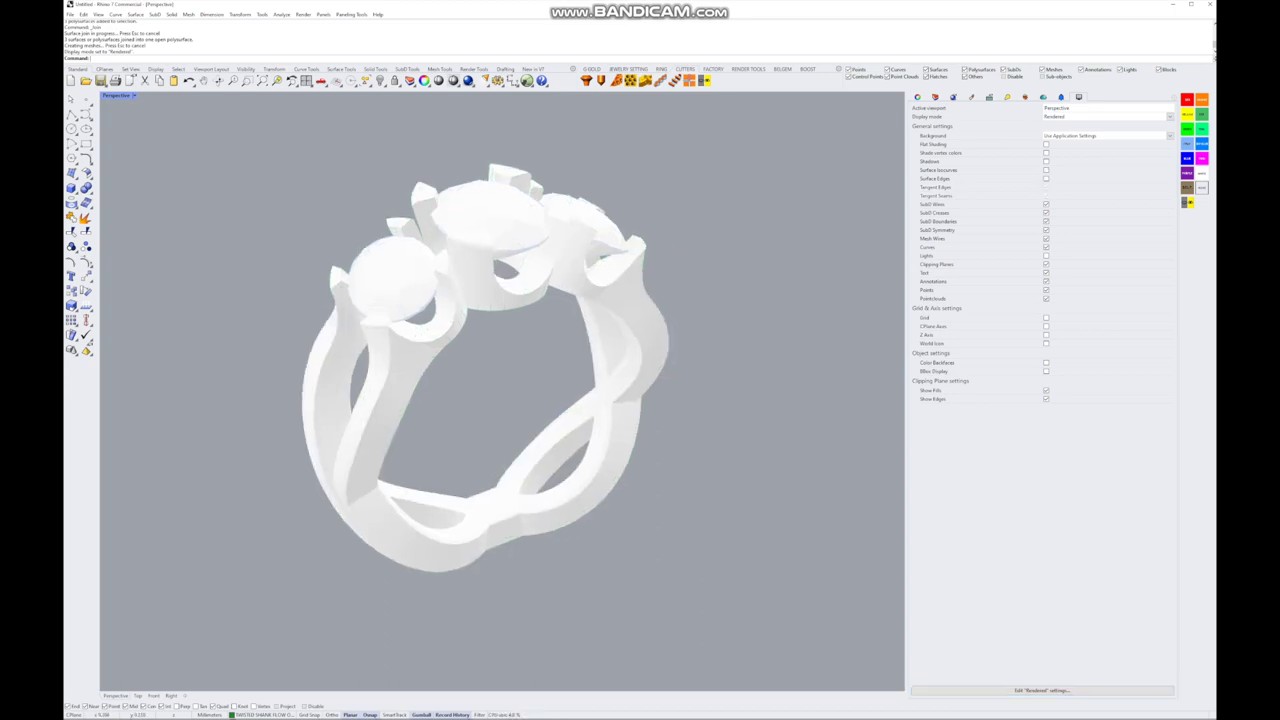
- Examine the blended bottom joint and the twisted shank from the side, below and above in Rendered display
key("Down")
key("Down")
key("Down")
key("Page_Up")
key("Page_Up")
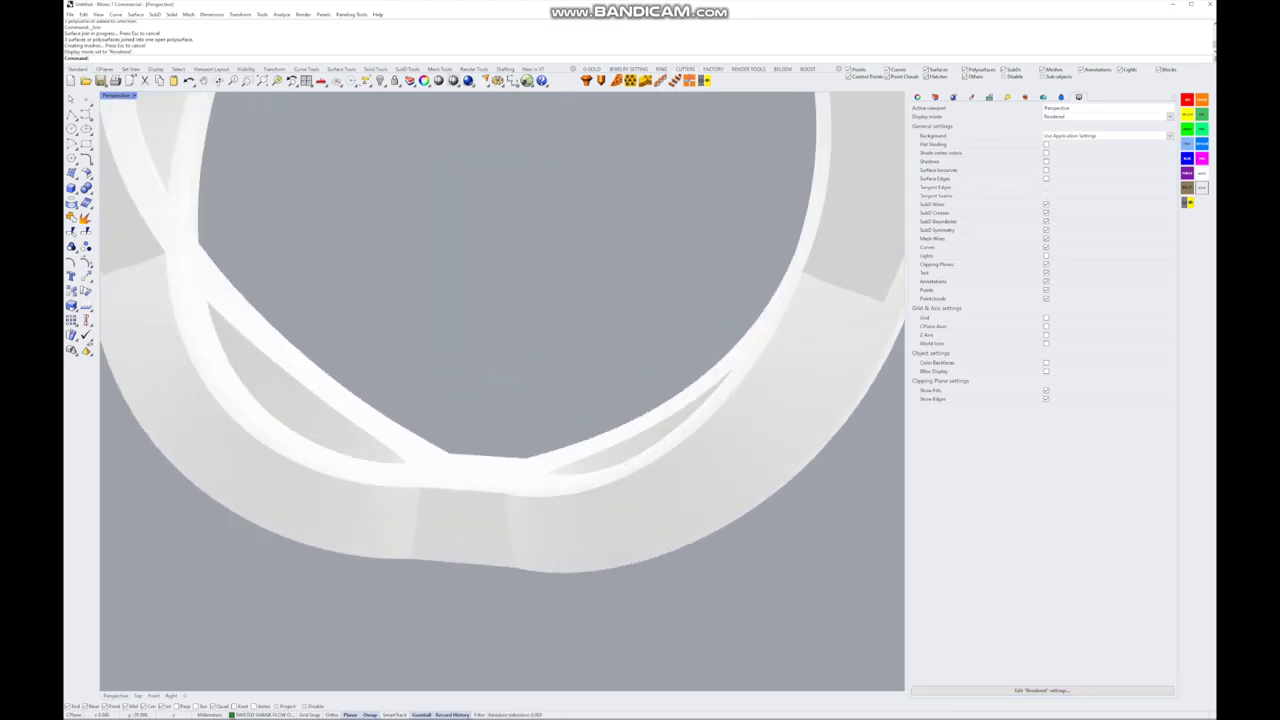
key("Down")
key("Down")
key("Down")
key("Down")
key("Down")
key("Page_Up")
key("Page_Up")
key("Down")
key("Down")
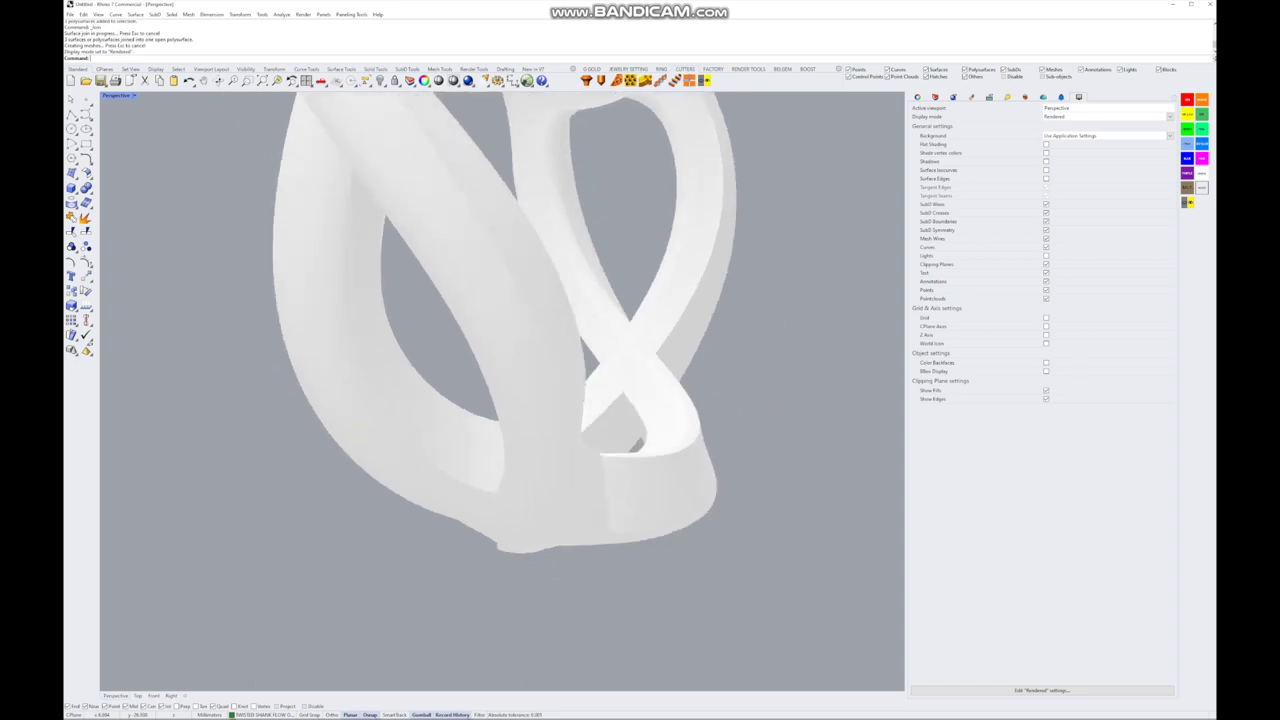
key("Page_Up")
key("Down")
key("Down")
key("Page_Down")
key("Left")
key("Left")
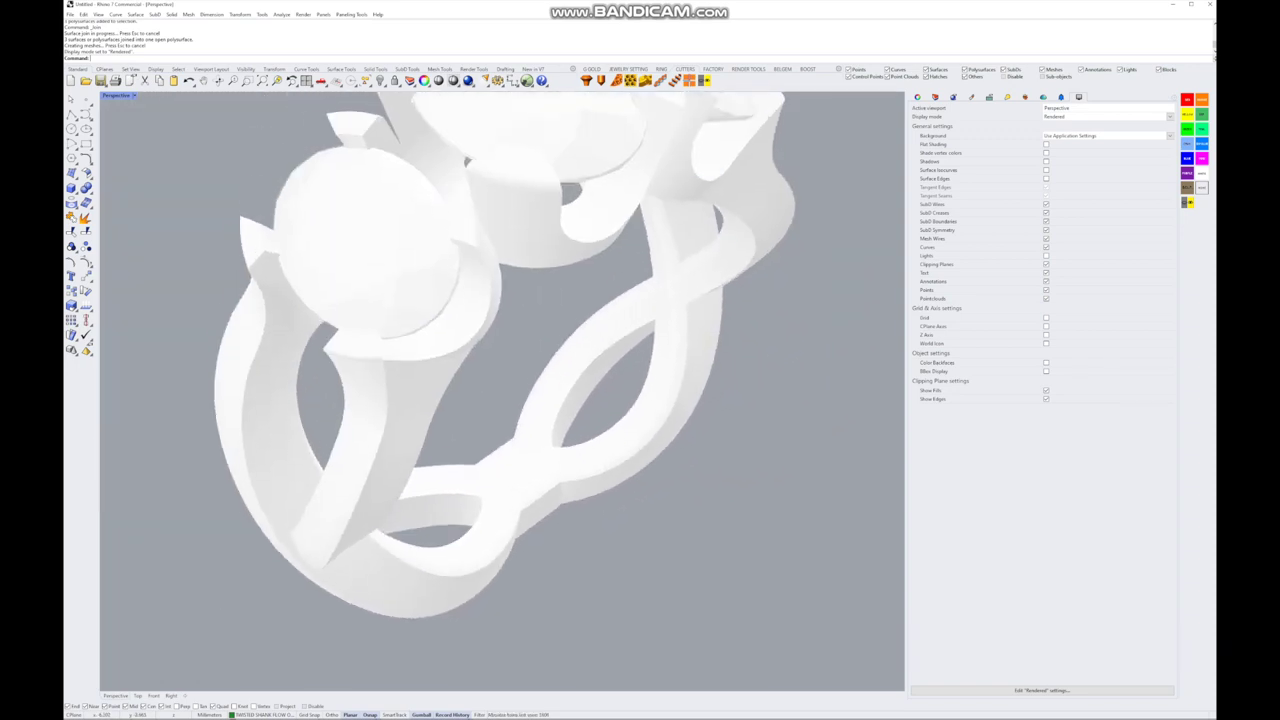
key("Page_Up")
key("Down")
key("Down")
key("Down")
key("Down")
key("Down")
key("Down")
key("Down")
key("Down")
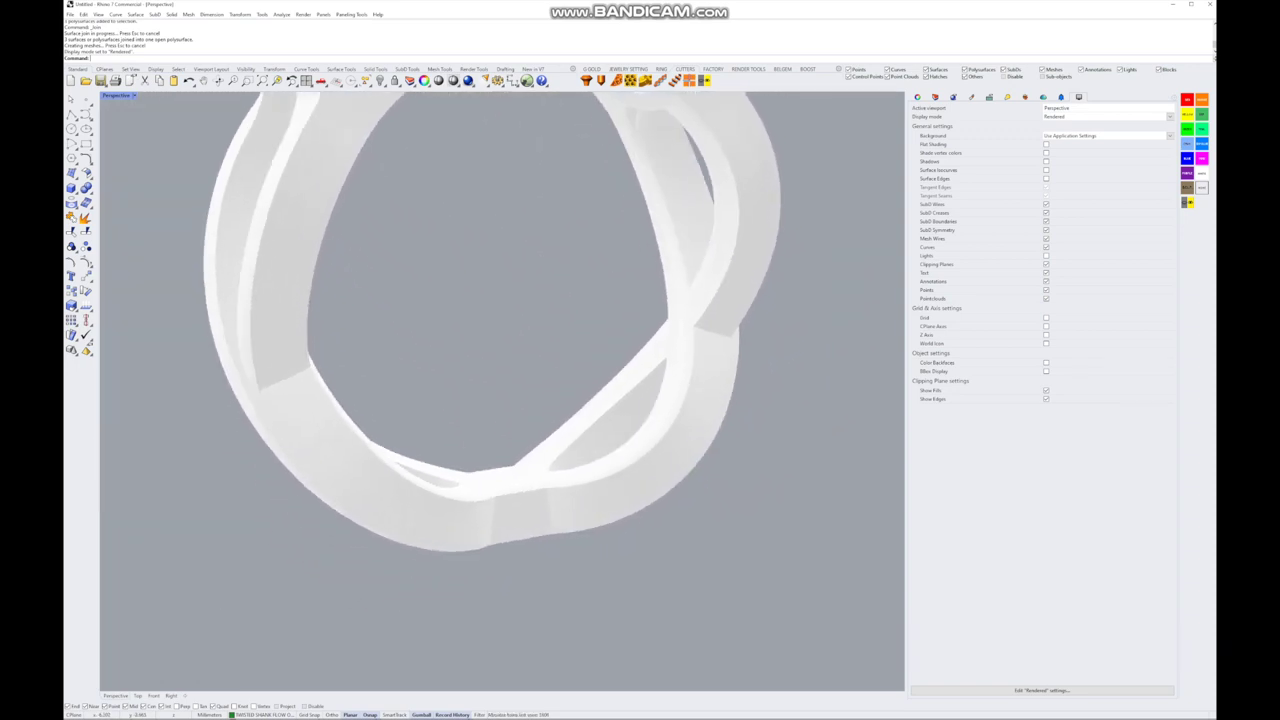
key("Down")
key("Down")
key("Down")
key("Down")
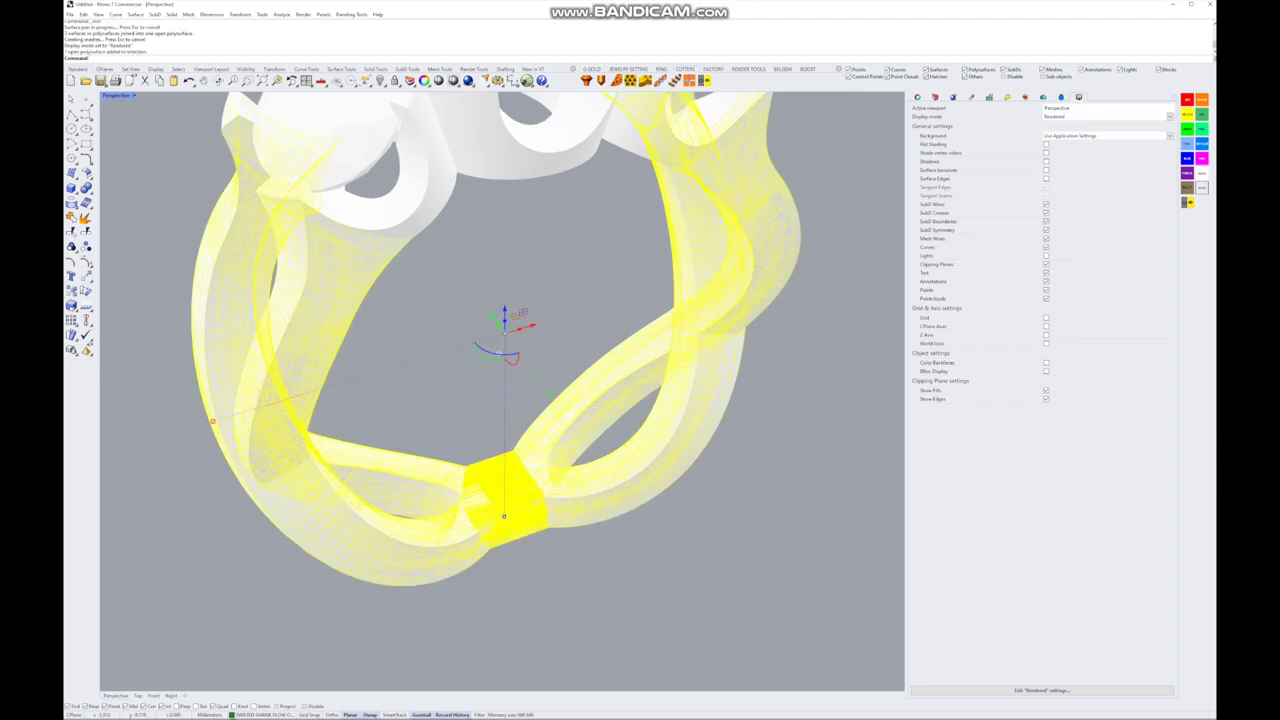
- Undo the join of the blend and shank halves, and return the Perspective viewport to Shaded display
key("ctrl+z")
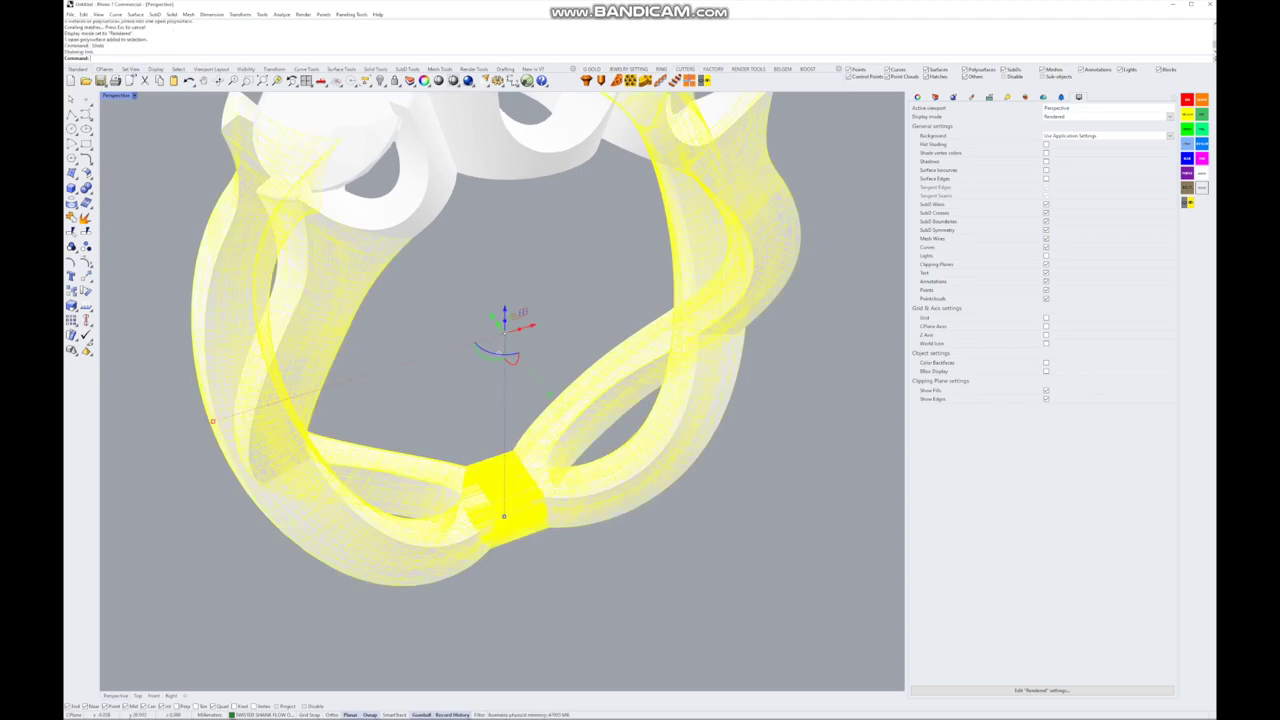
left_click(116, 95)
left_click(125, 178)
scroll(515, 500, "up", 3)
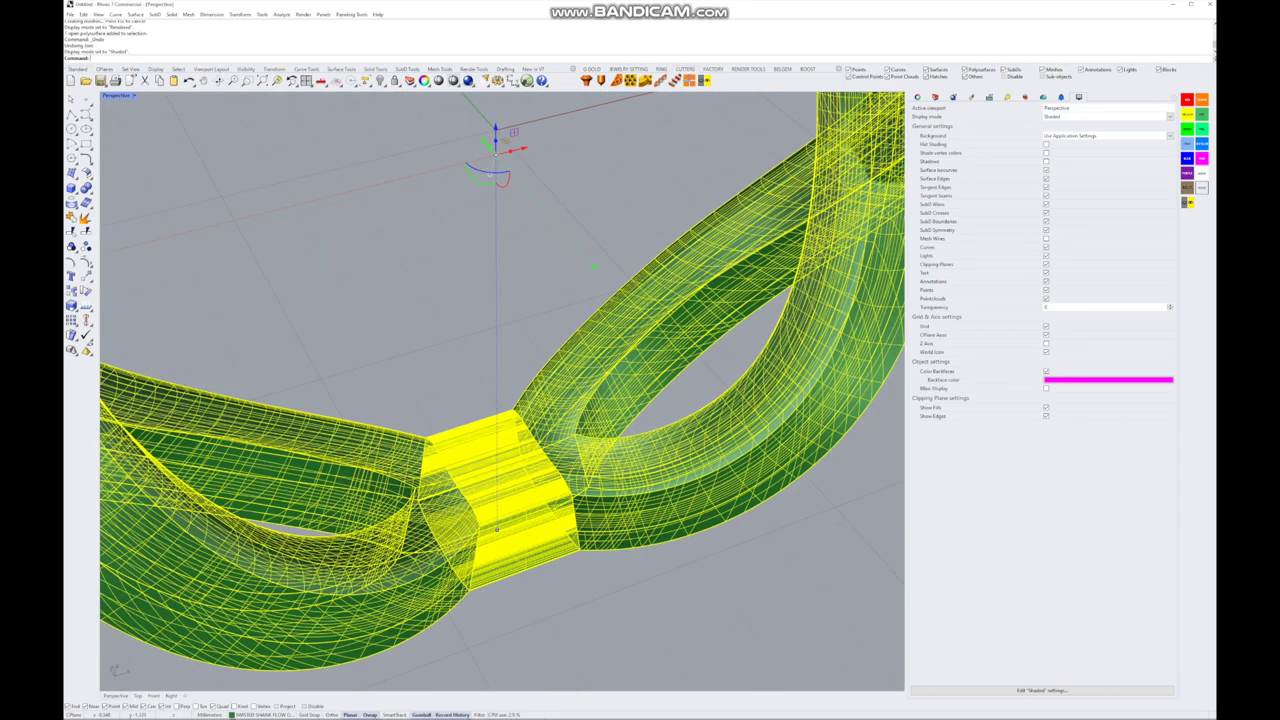
- Delete the blend surface between the two shank halves, reopening the bottom gap
left_click(497, 528)
key("Delete")
scroll(570, 494, "up", 4)
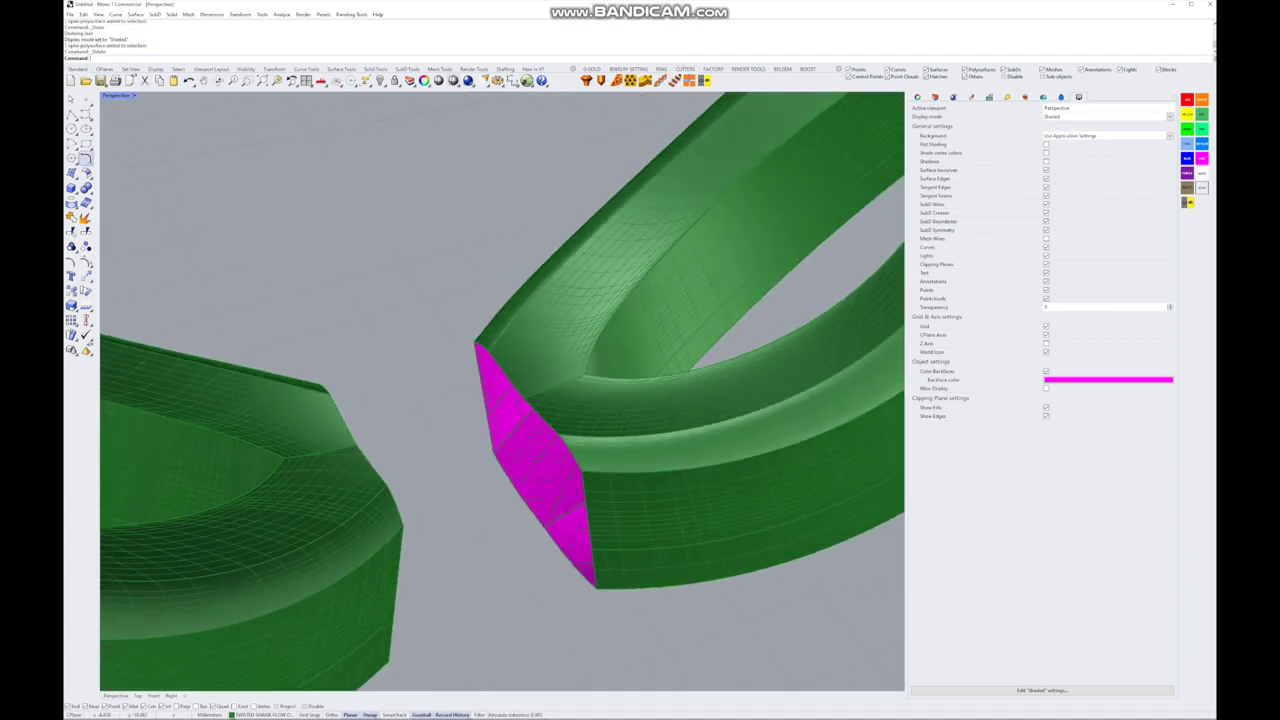
- Make CURVES the current layer in preparation for tangent blend curves between the shank ends
left_click(85, 160)
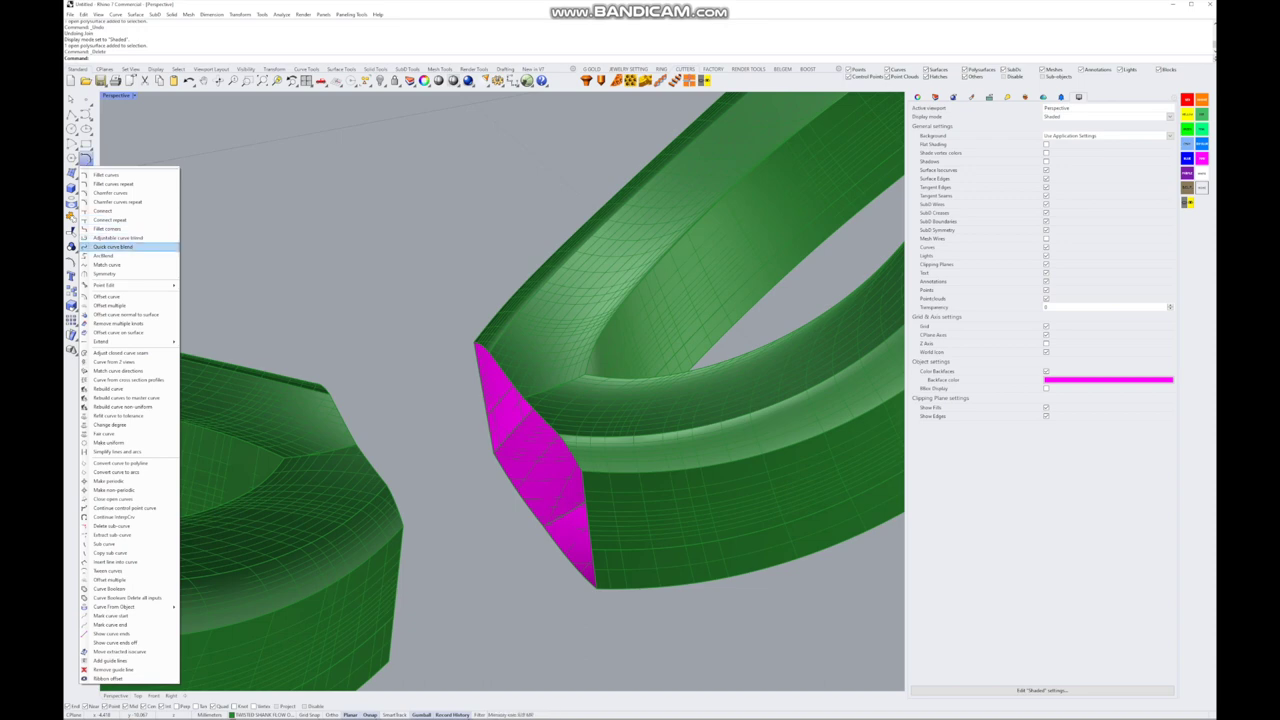
left_click(113, 246)
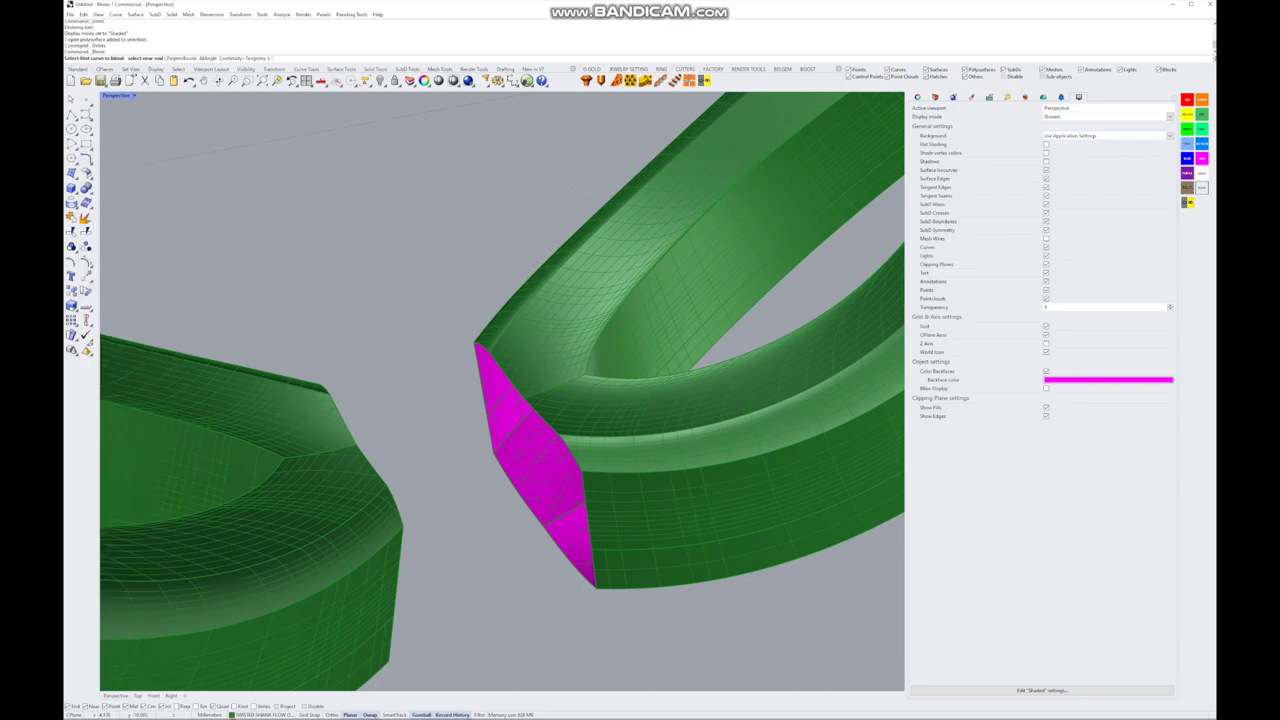
left_click(585, 465)
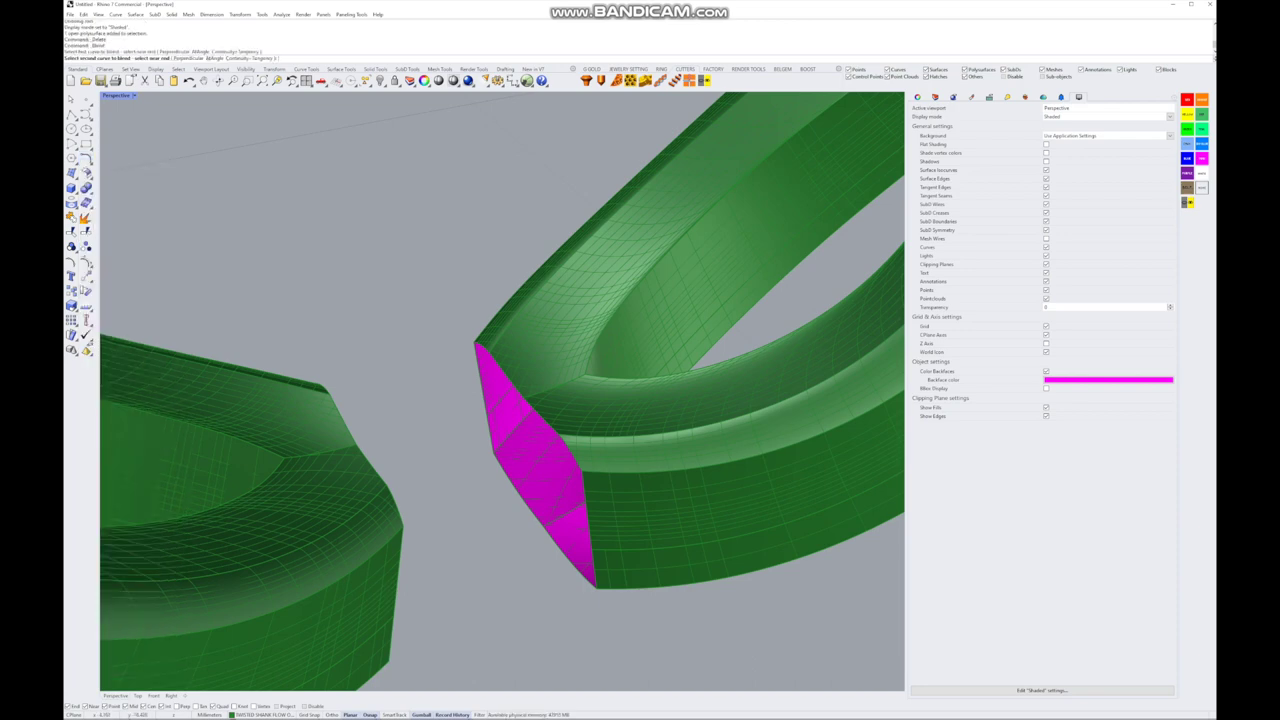
left_click(935, 97)
left_click(1043, 136)
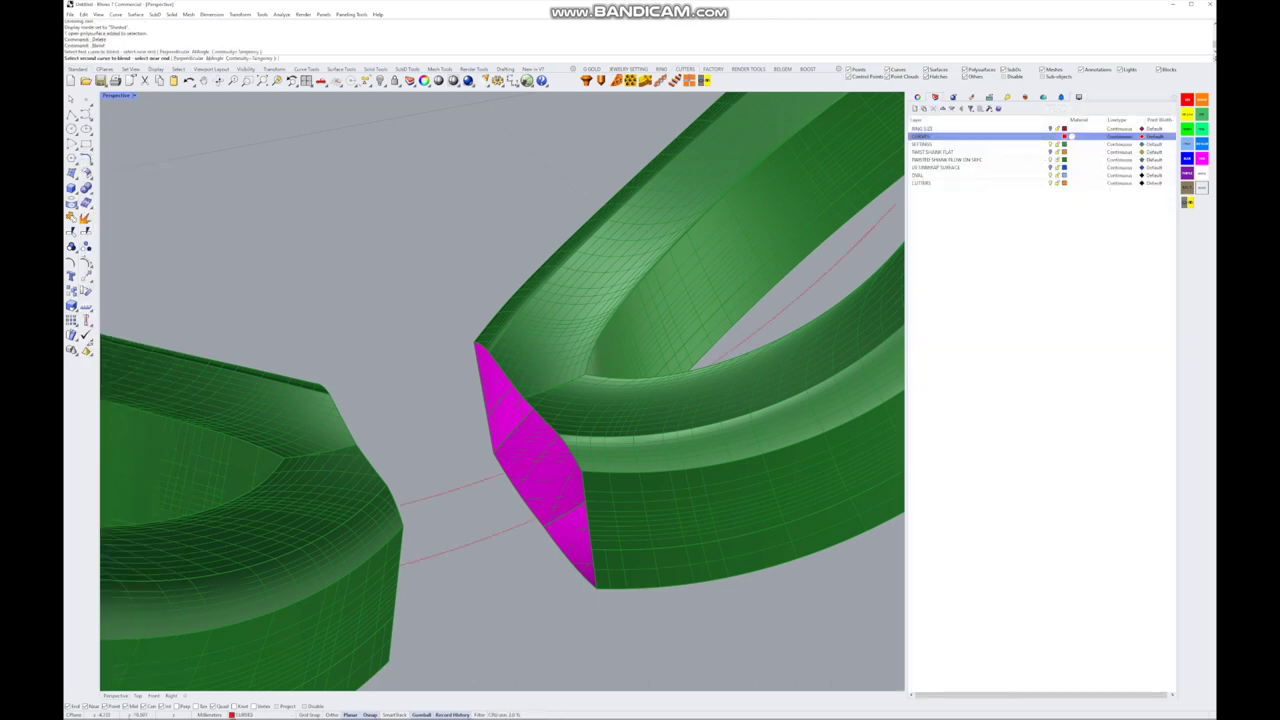
key("Escape")
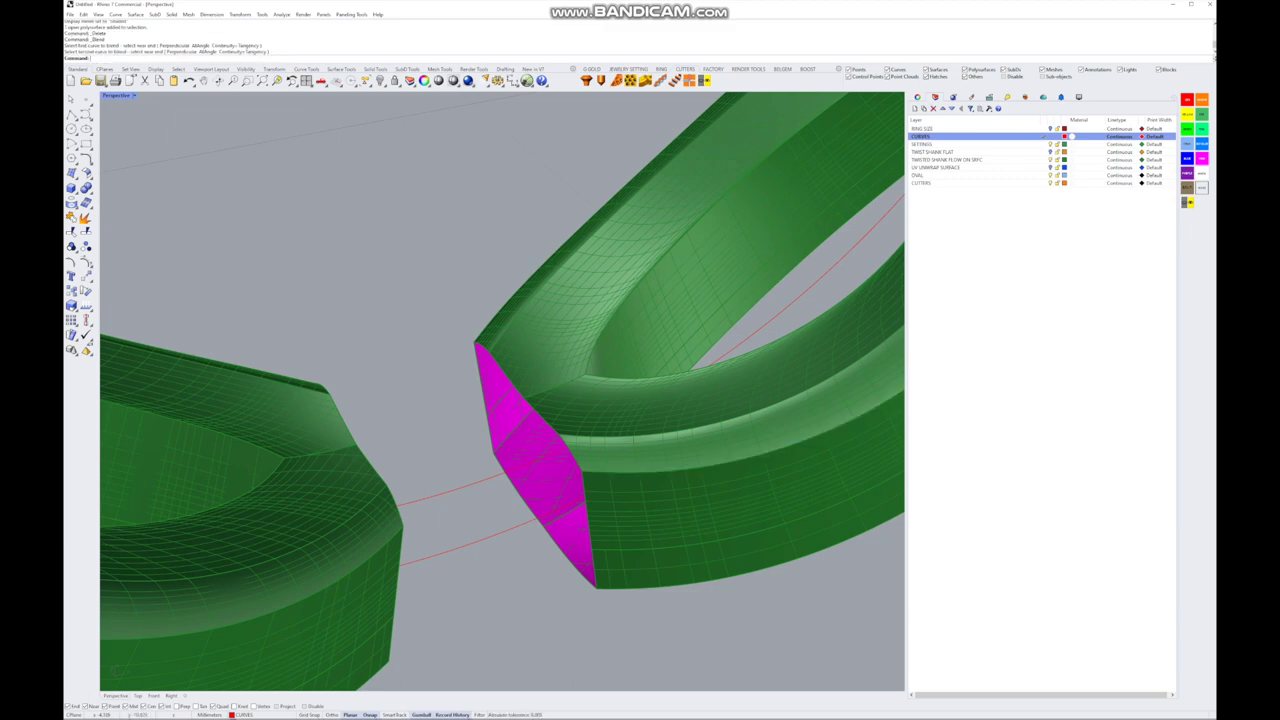
- Create a tangent quick blend curve across the bottom gap between the outer corner edges of the two halves
key("Return")
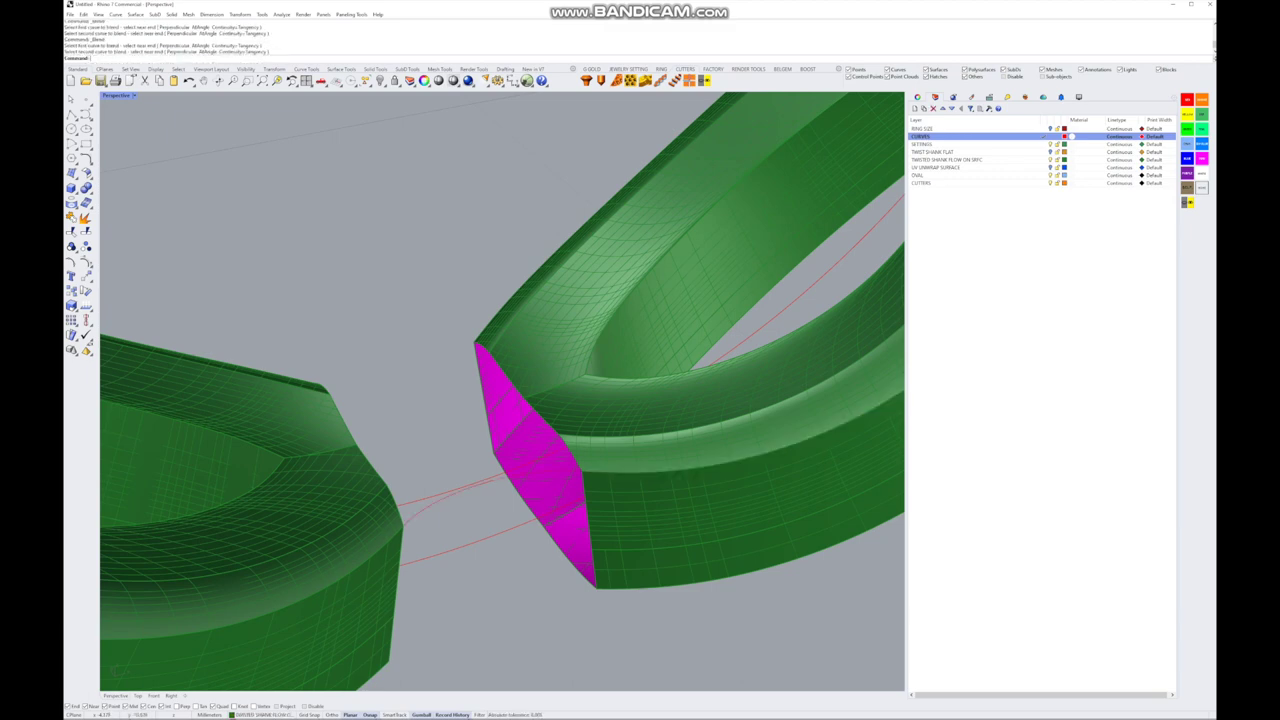
key("Down")
key("Down")
key("Down")
key("Down")
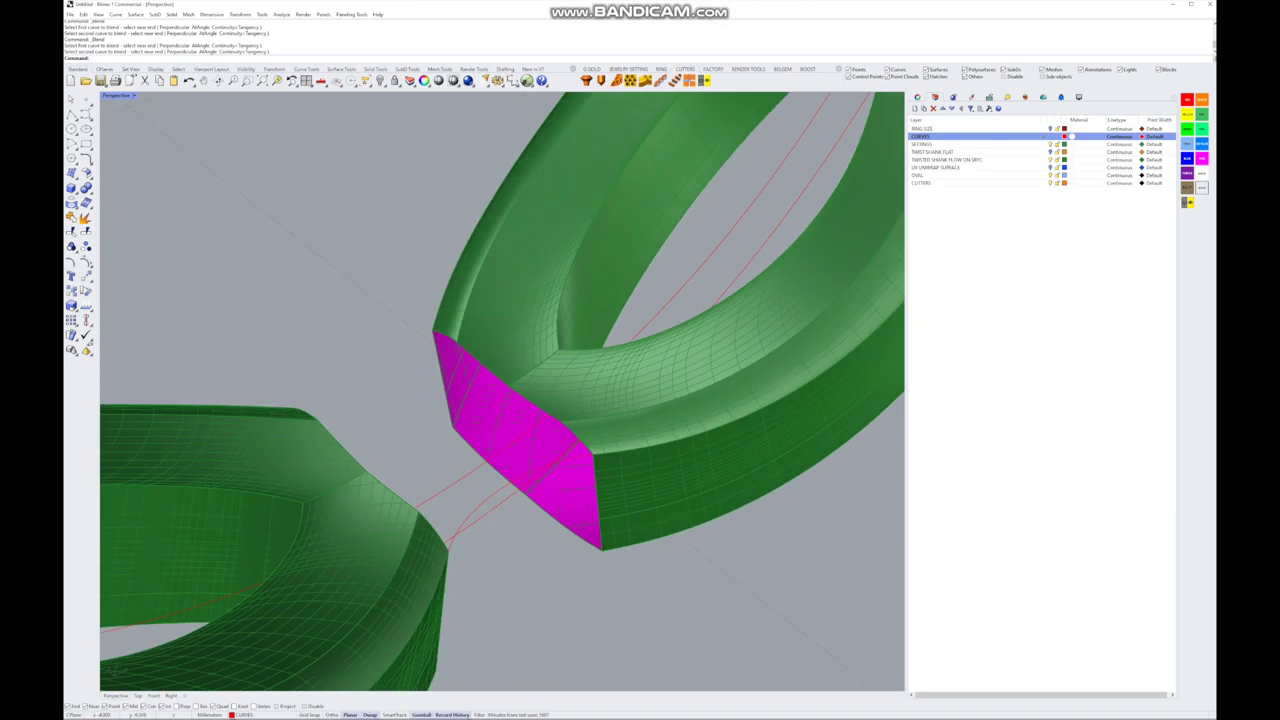
- Create another tangent blend curve across the bottom gap, joining the next pair of matching side-wall corner edges
key("Return")
key("Down")
key("Down")
left_click(230, 452)
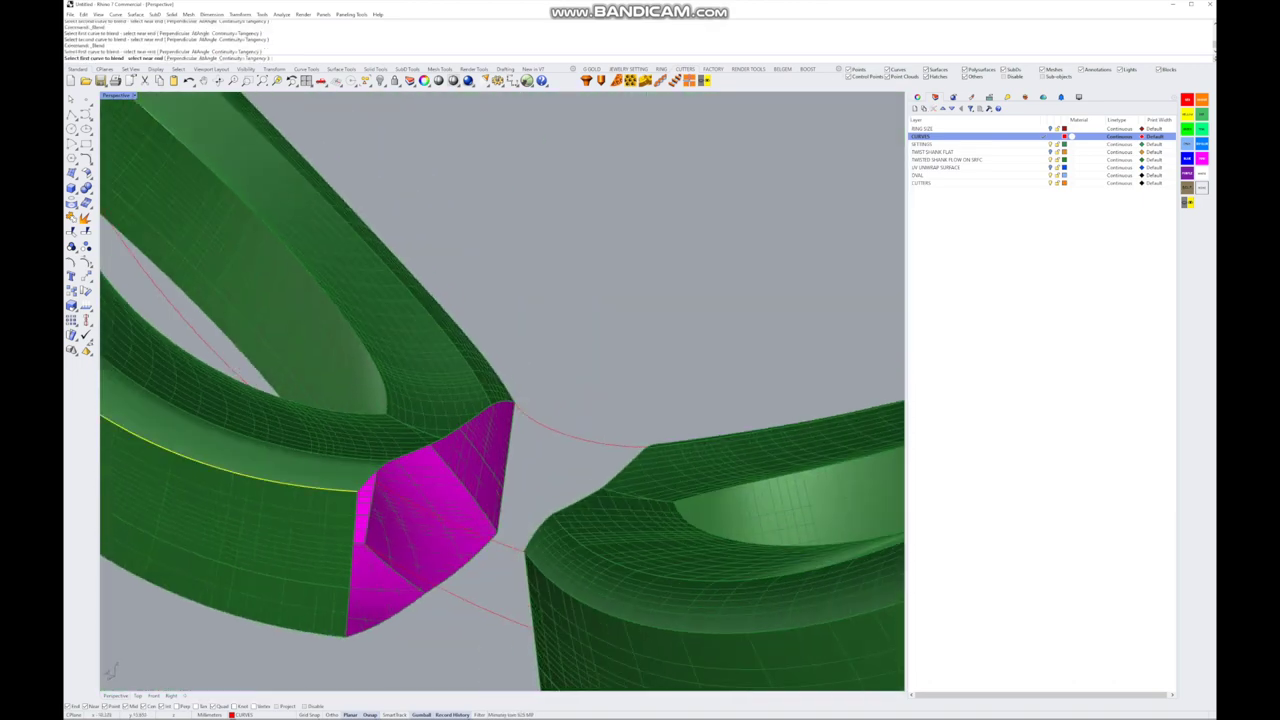
left_click(540, 628)
- Add a tangent blend curve on the opposite side of the gap between the facing corner edges of both halves
key("Down")
key("Down")
key("Down")
key("Down")
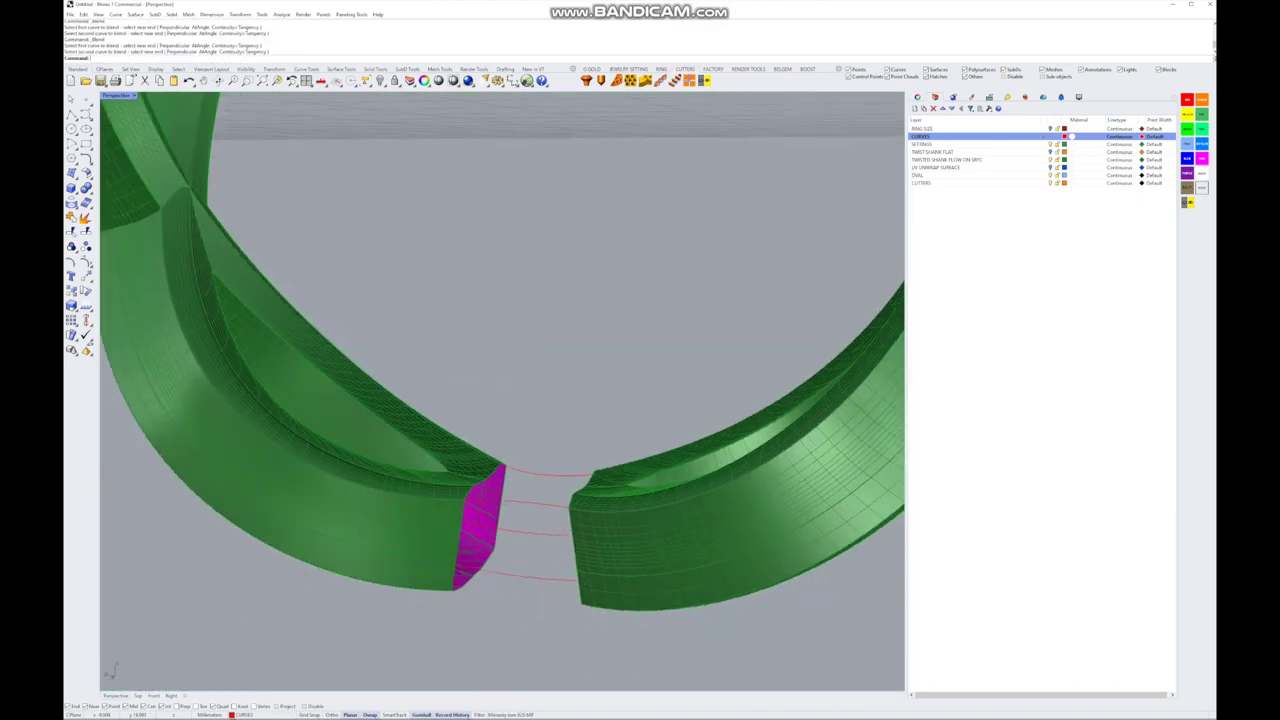
key("Down")
key("Down")
key("Down")
key("Return")
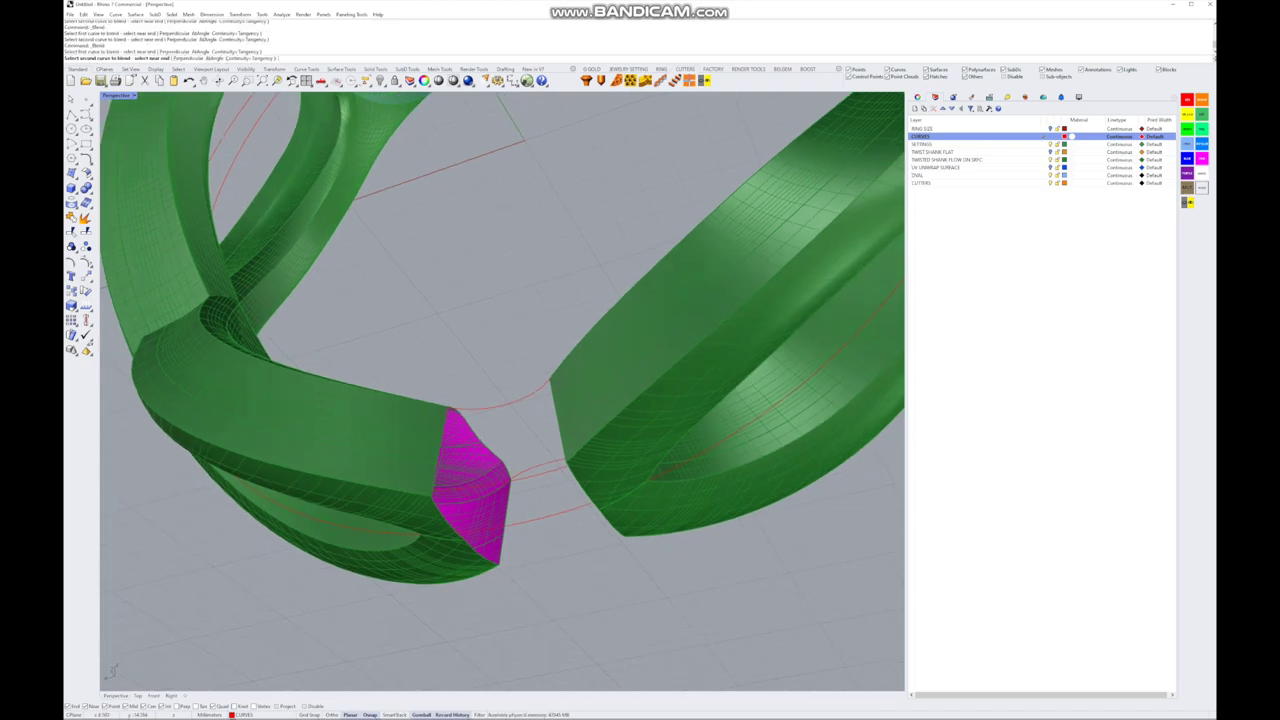
key("Escape")
- Blend the last pair of facing corner edges with tangency, so every corner of the shank ends has a bridging curve
key("Down")
key("Down")
key("Down")
key("Down")
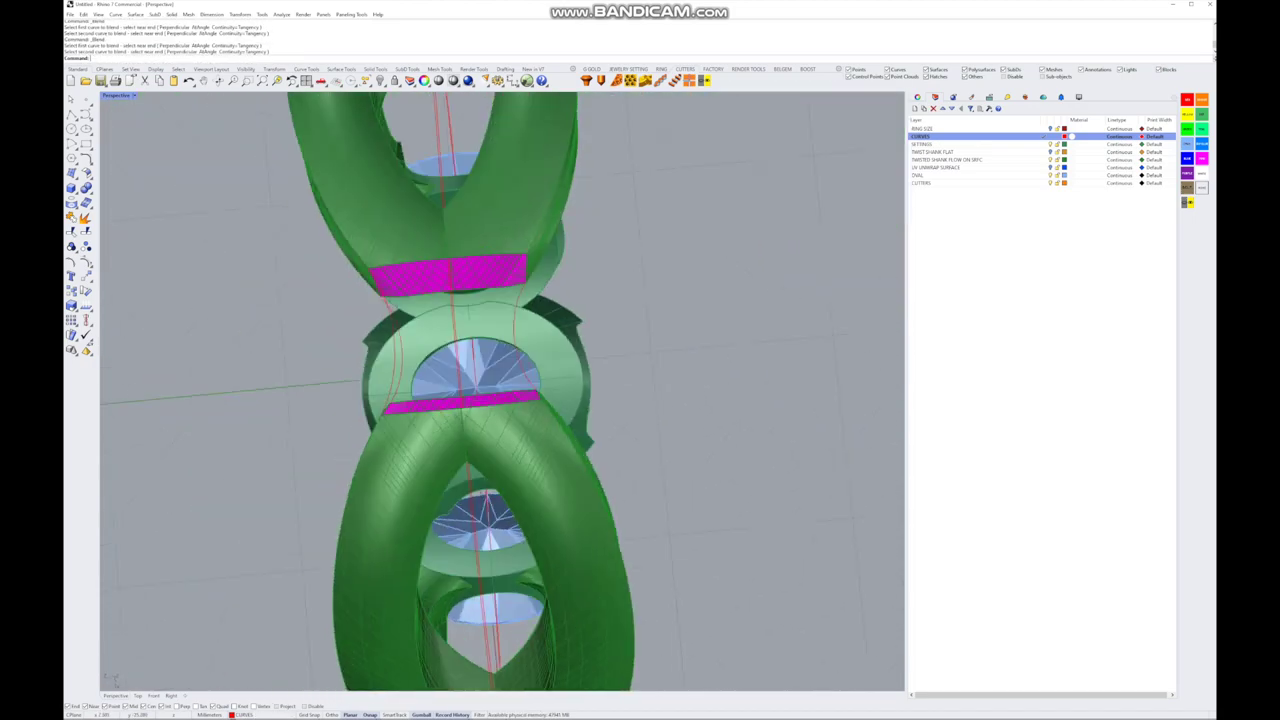
key("Down")
key("Down")
key("Return")
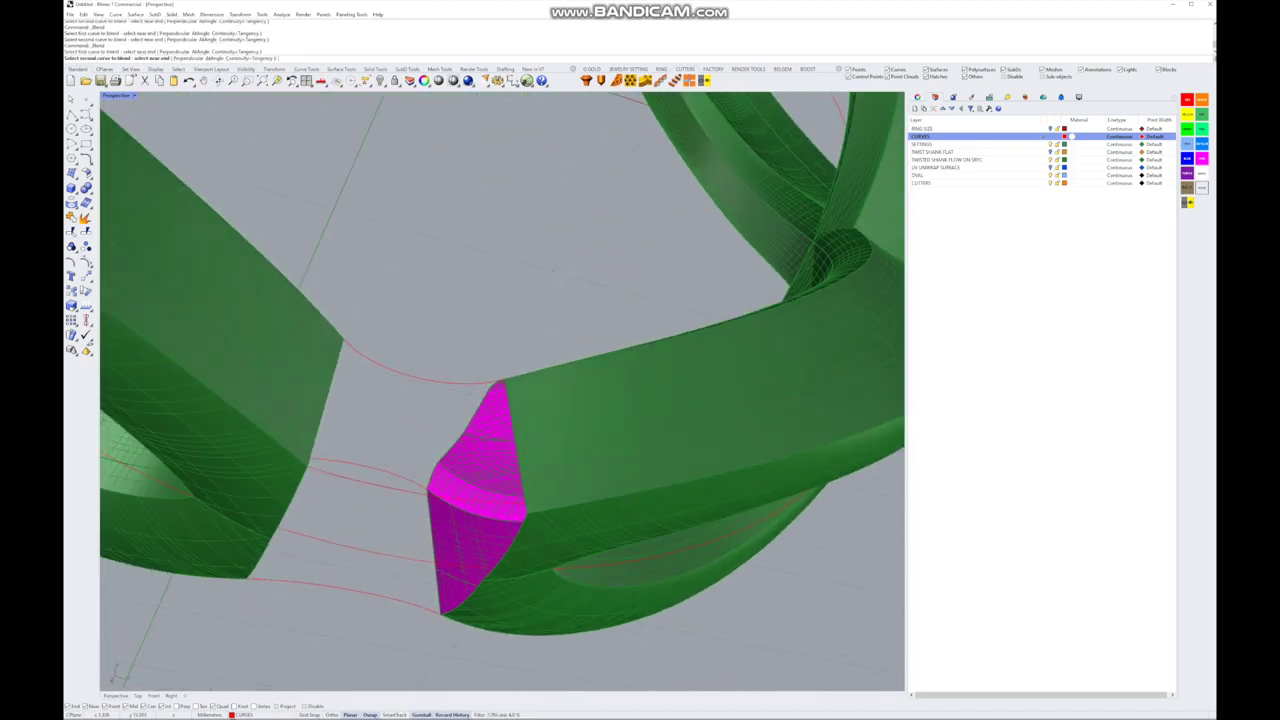
key("Escape")
- Select the two closed circles running through the shank and move them to the RING SIZE layer
key("Down")
key("Down")
key("Down")
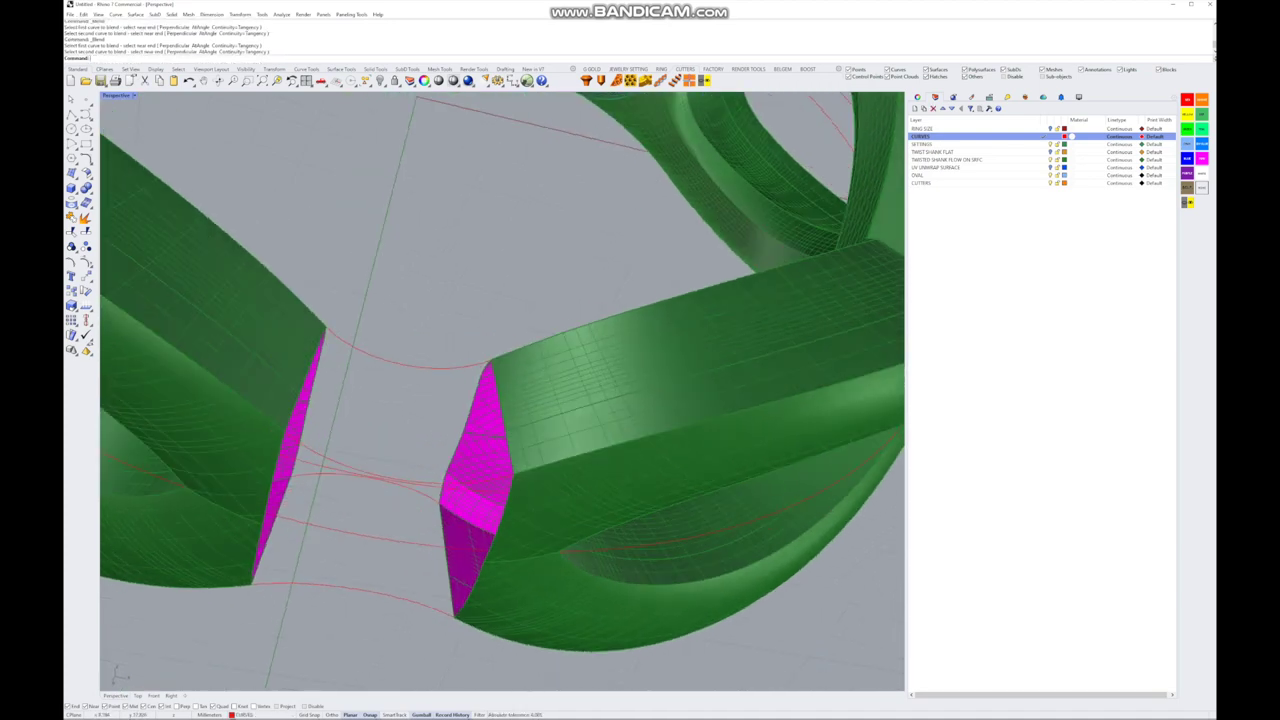
key("Down")
key("Down")
key("Down")
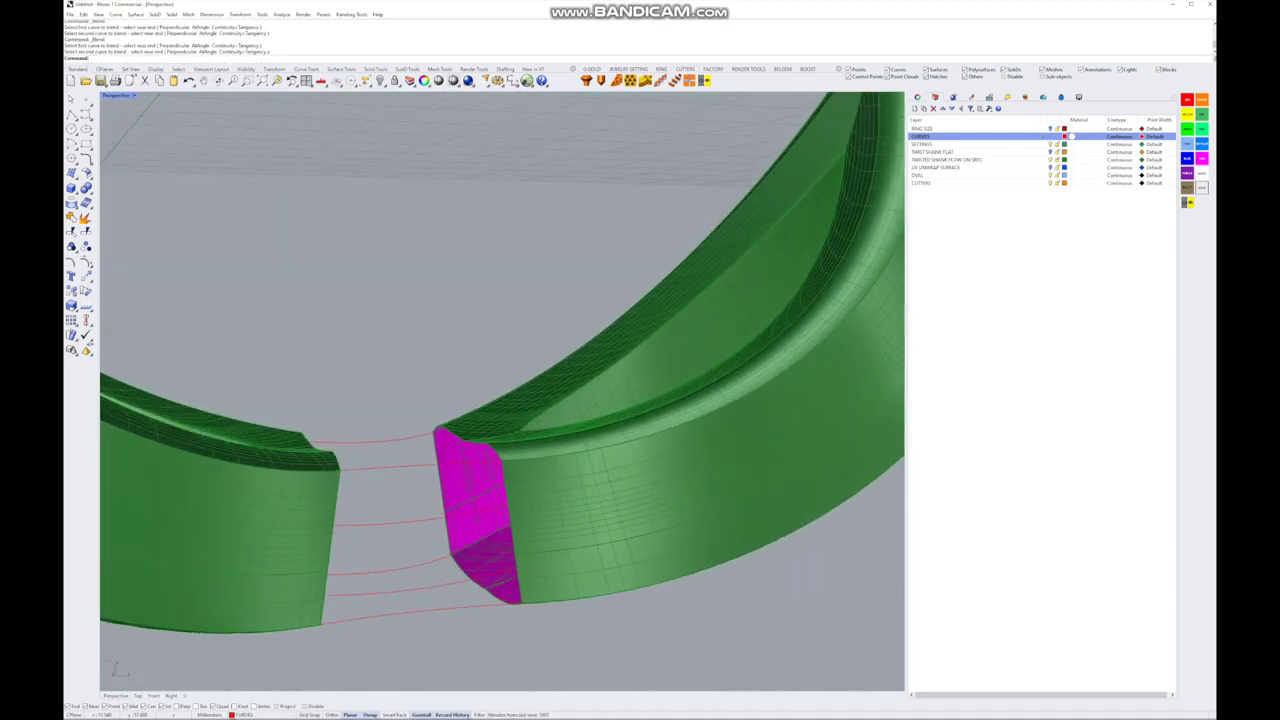
key("Down")
key("Down")
key("Down")
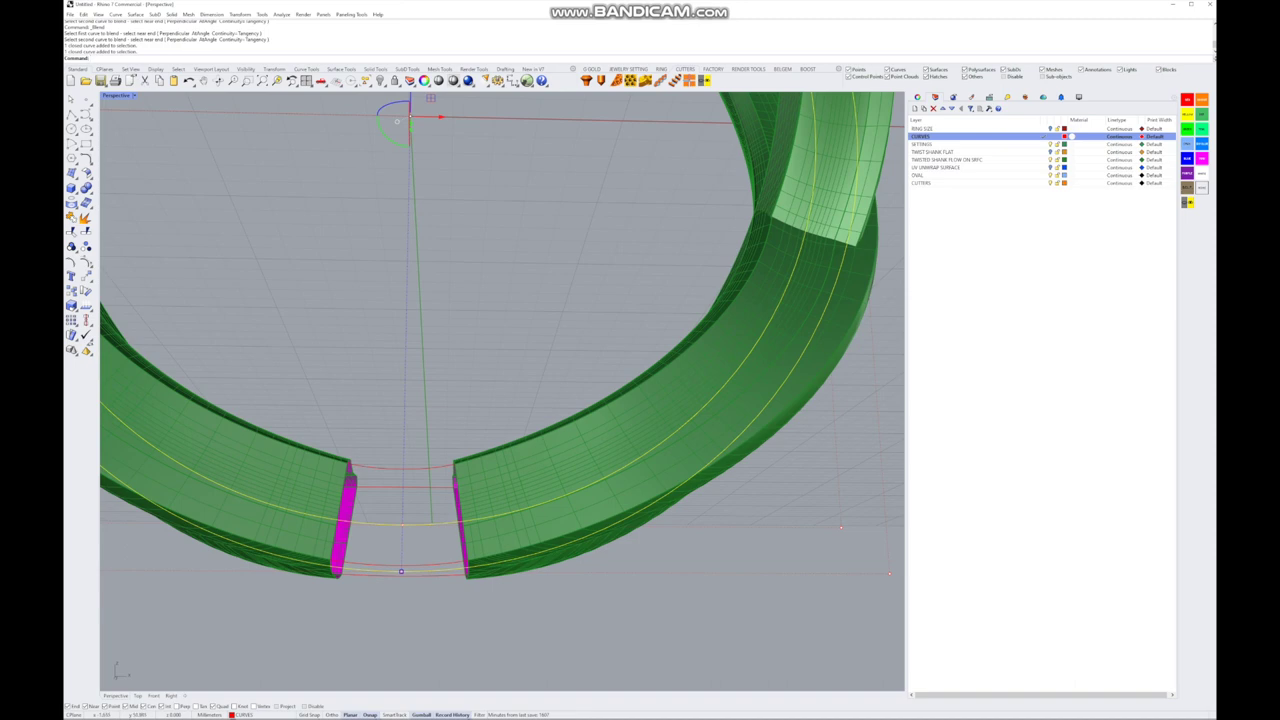
key("Down")
key("Down")
key("Down")
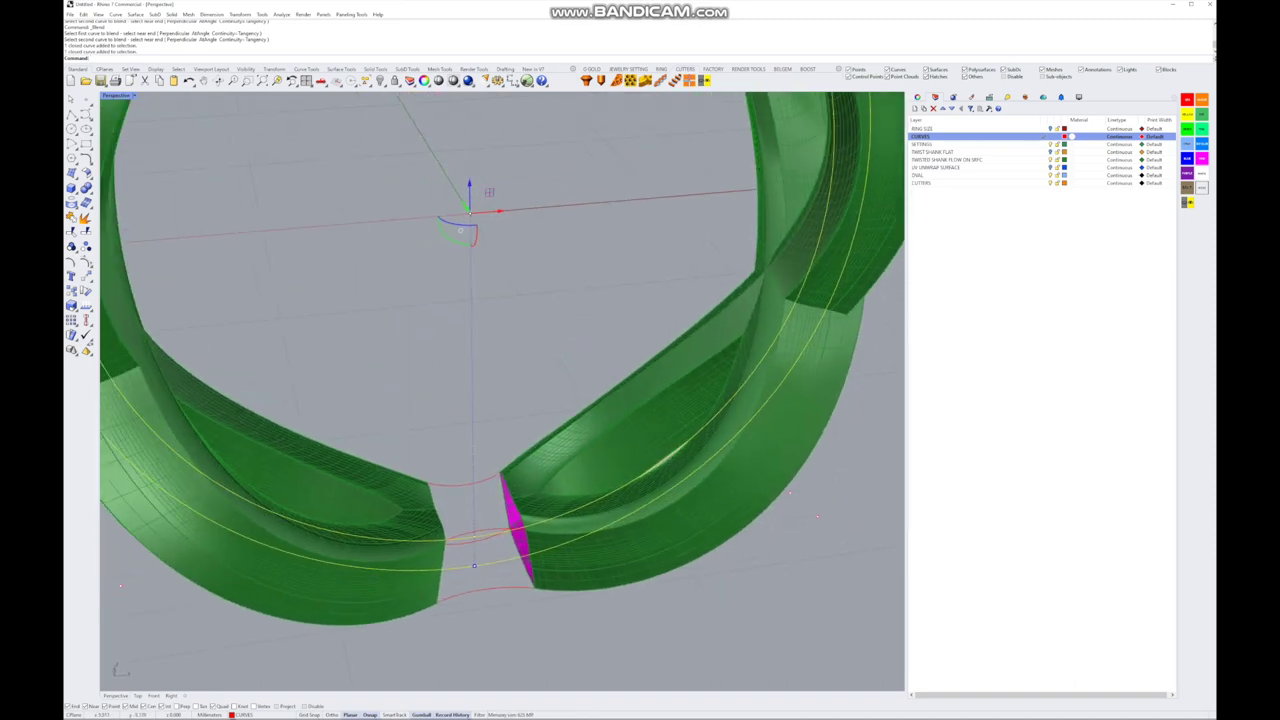
right_click(1030, 128)
left_click(1075, 270)
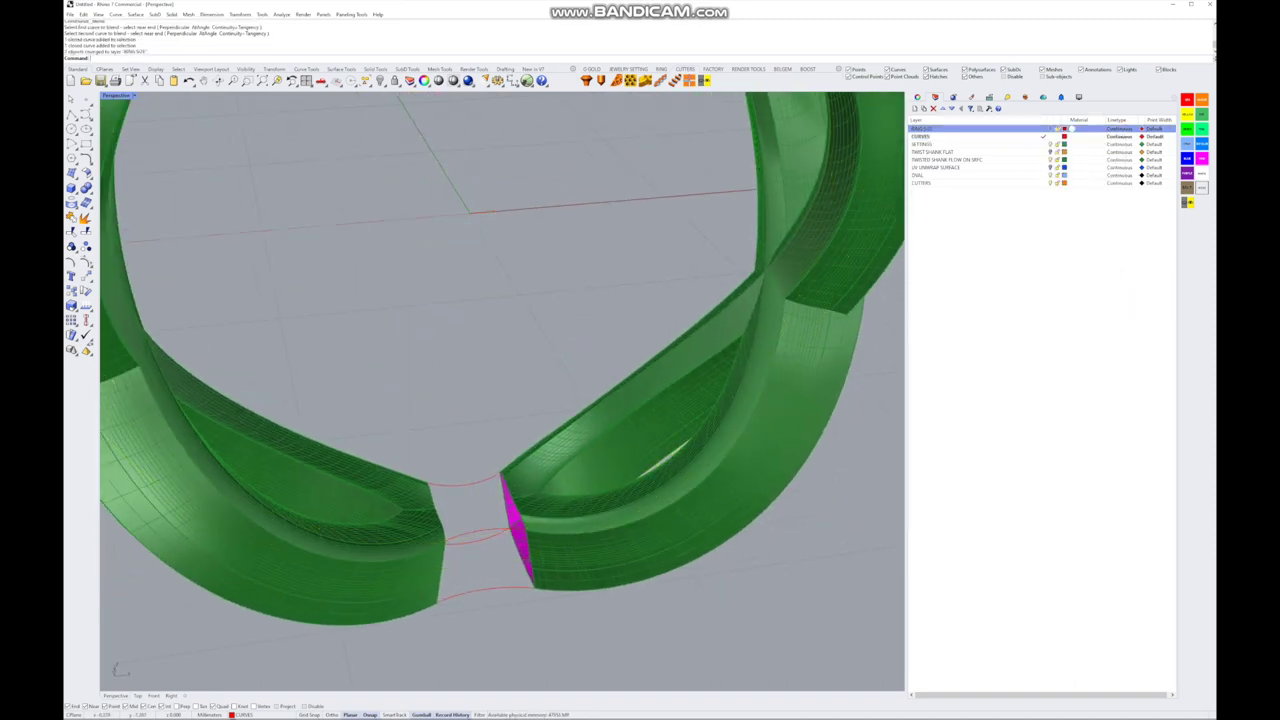
- Duplicate the open borders of both twisted shank halves as curves
key("Down")
key("Down")
key("Down")
key("Down")
key("Down")
key("Page_Up")
key("Page_Up")
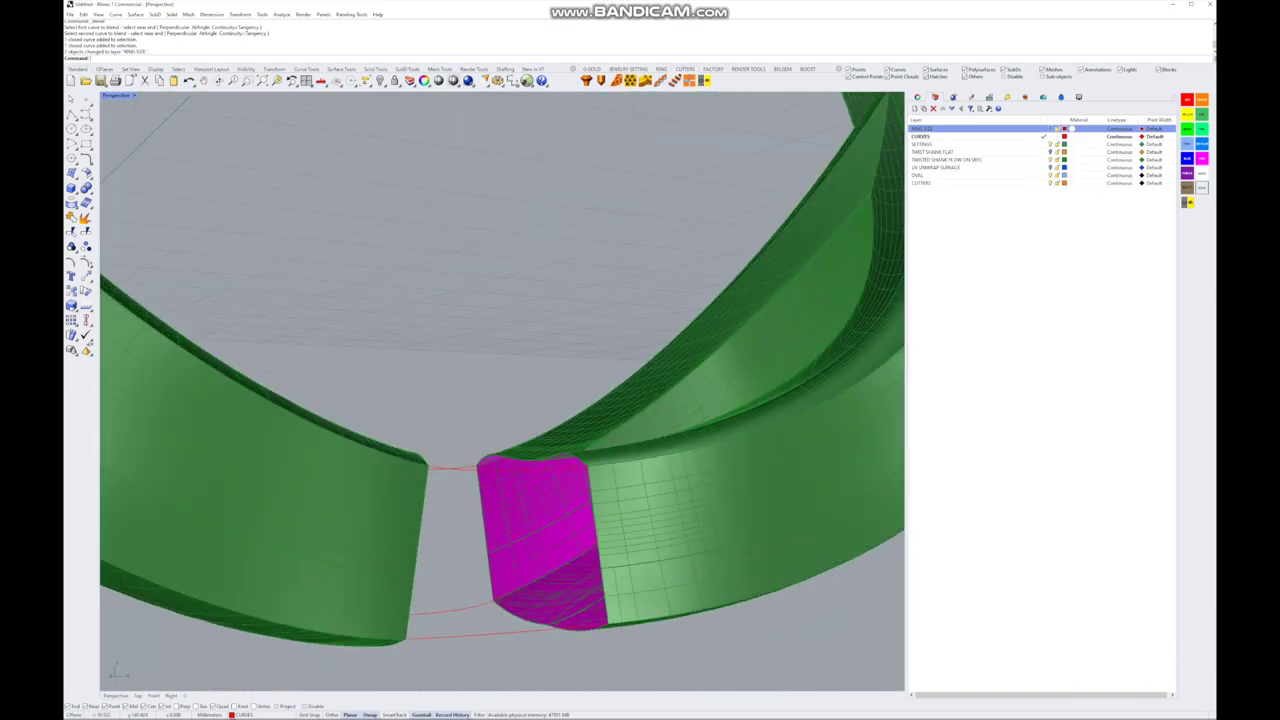
key("Down")
left_click(745, 499)
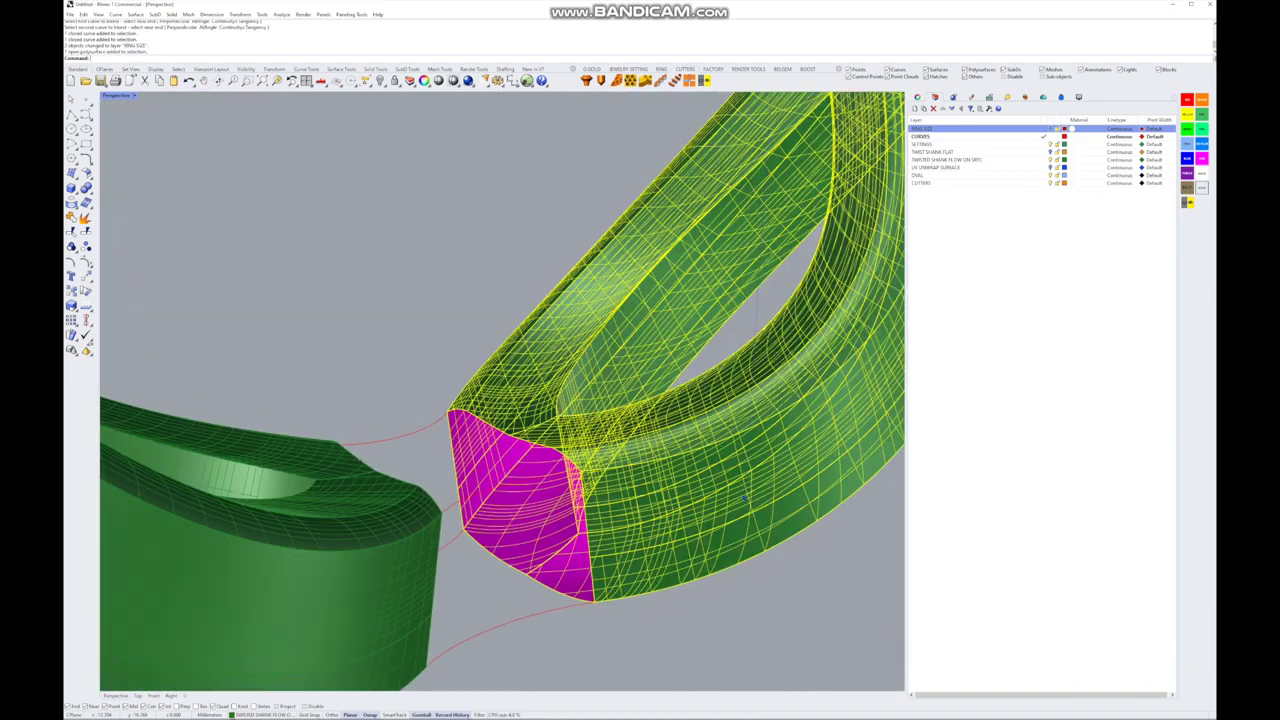
left_click(446, 603)
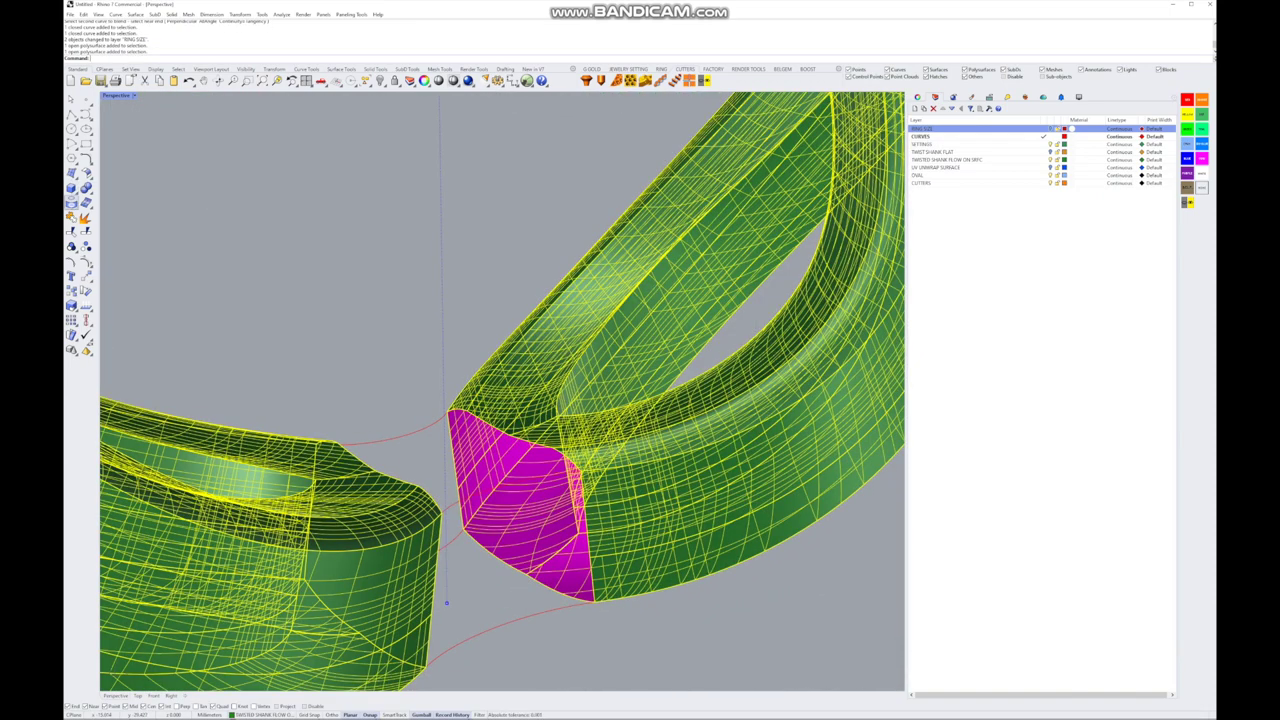
left_click(71, 202)
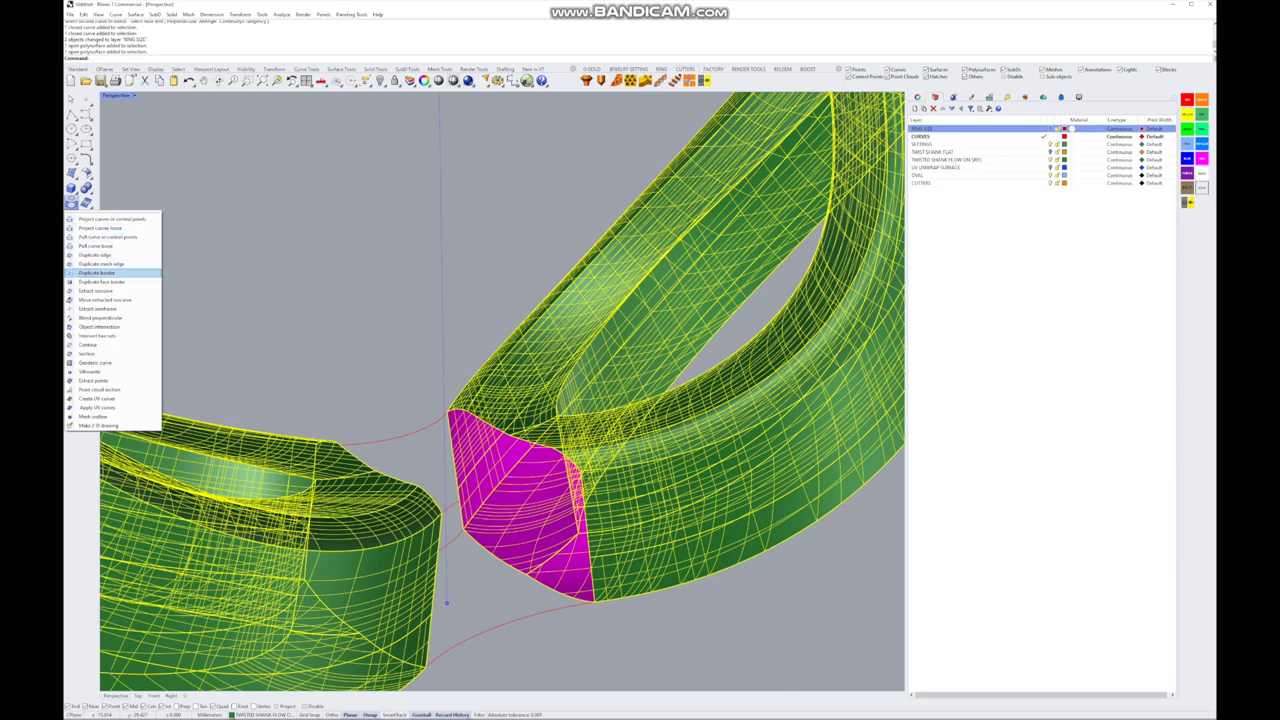
left_click(96, 272)
- Split the duplicated border curves at the two shank ends, using the four bridging blend curves as cutting objects
scroll(446, 603, "down", 5)
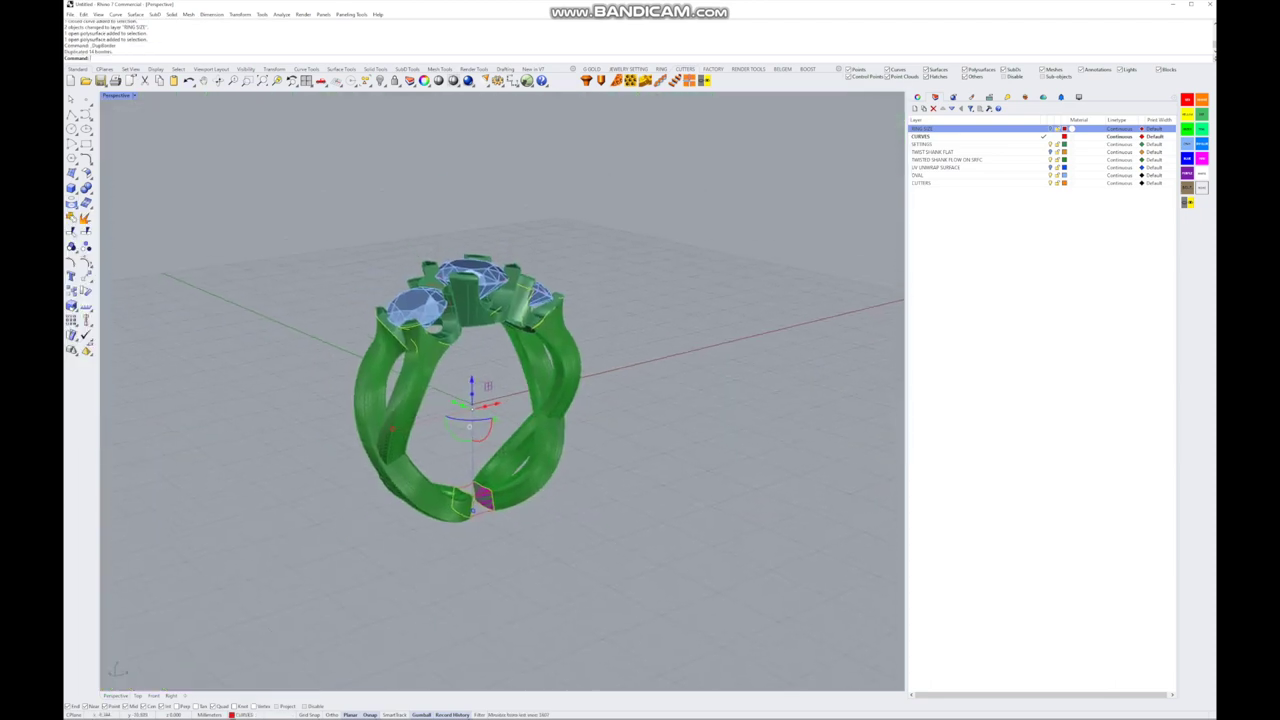
scroll(483, 523, "up", 5)
scroll(483, 523, "up", 8)
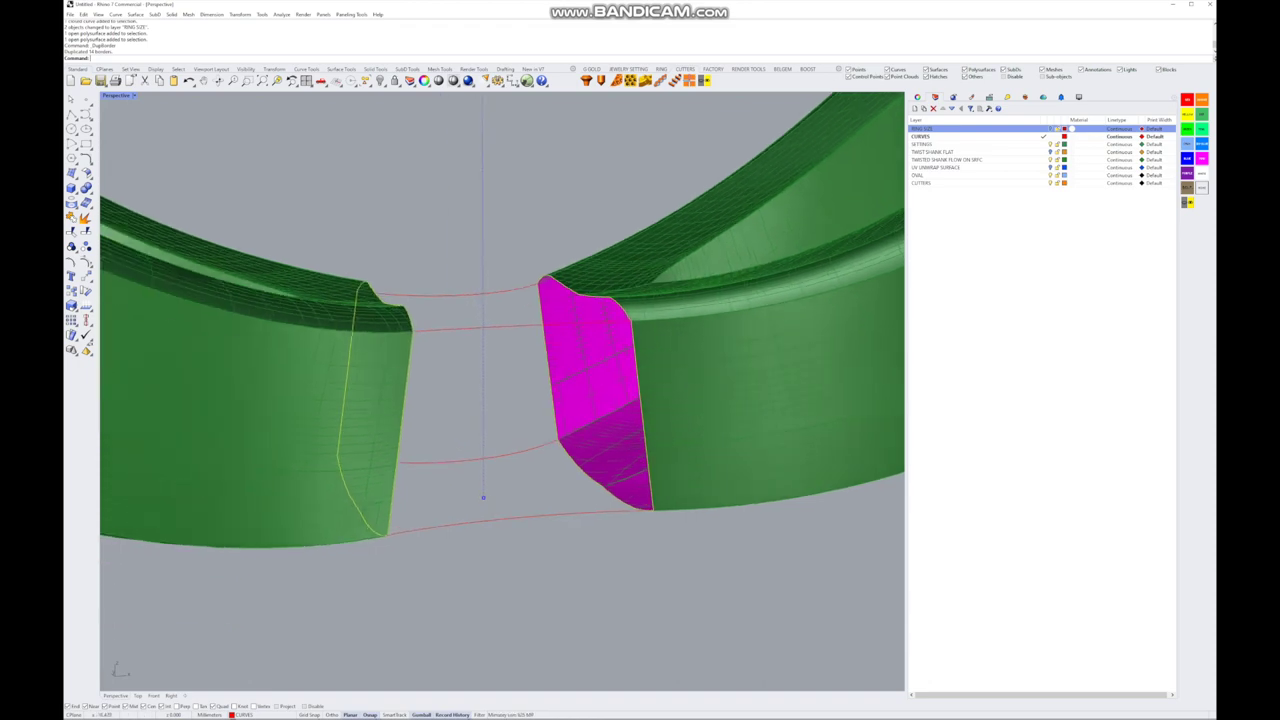
right_click_drag(495, 533, 446, 501, "shift")
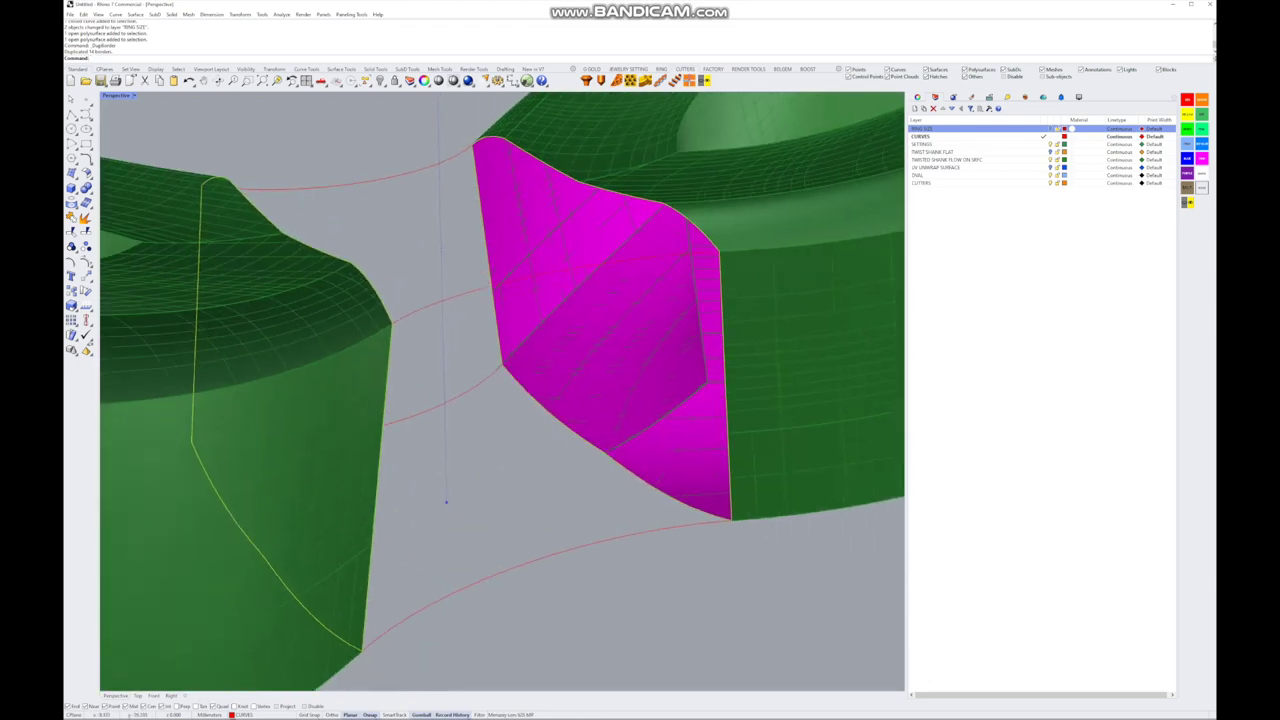
left_click(443, 301)
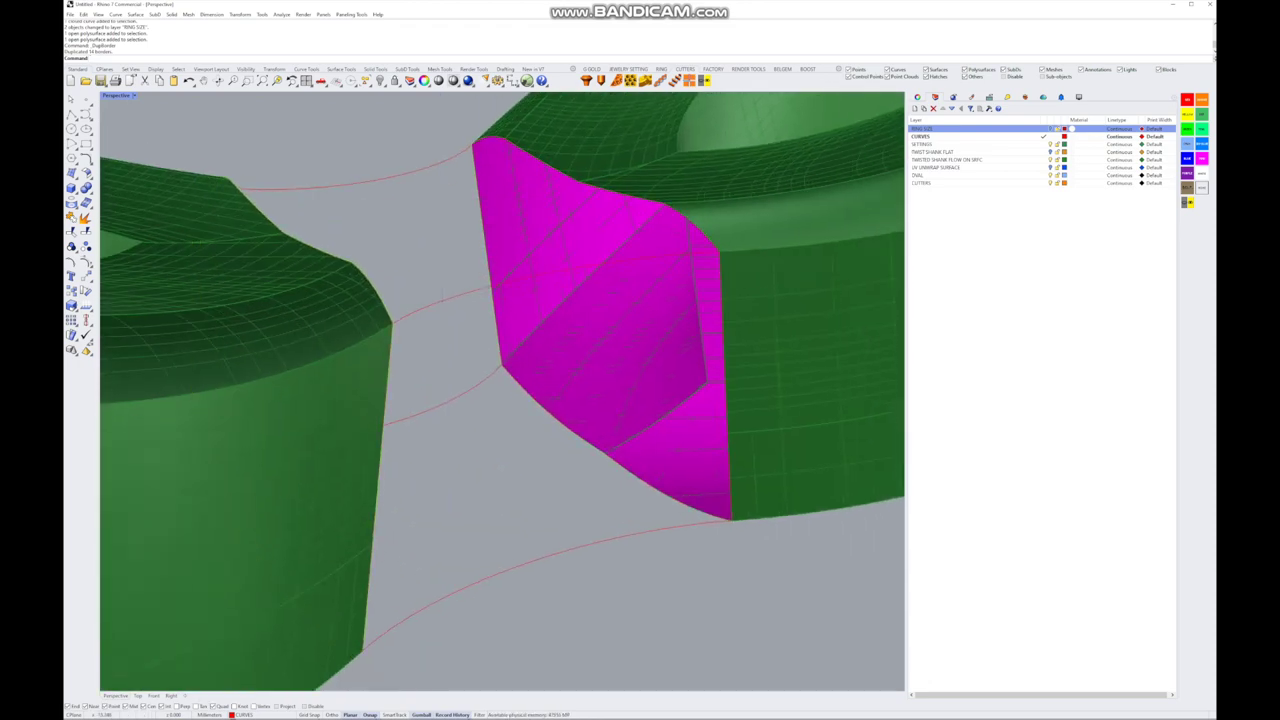
left_click(532, 157)
left_click(556, 165)
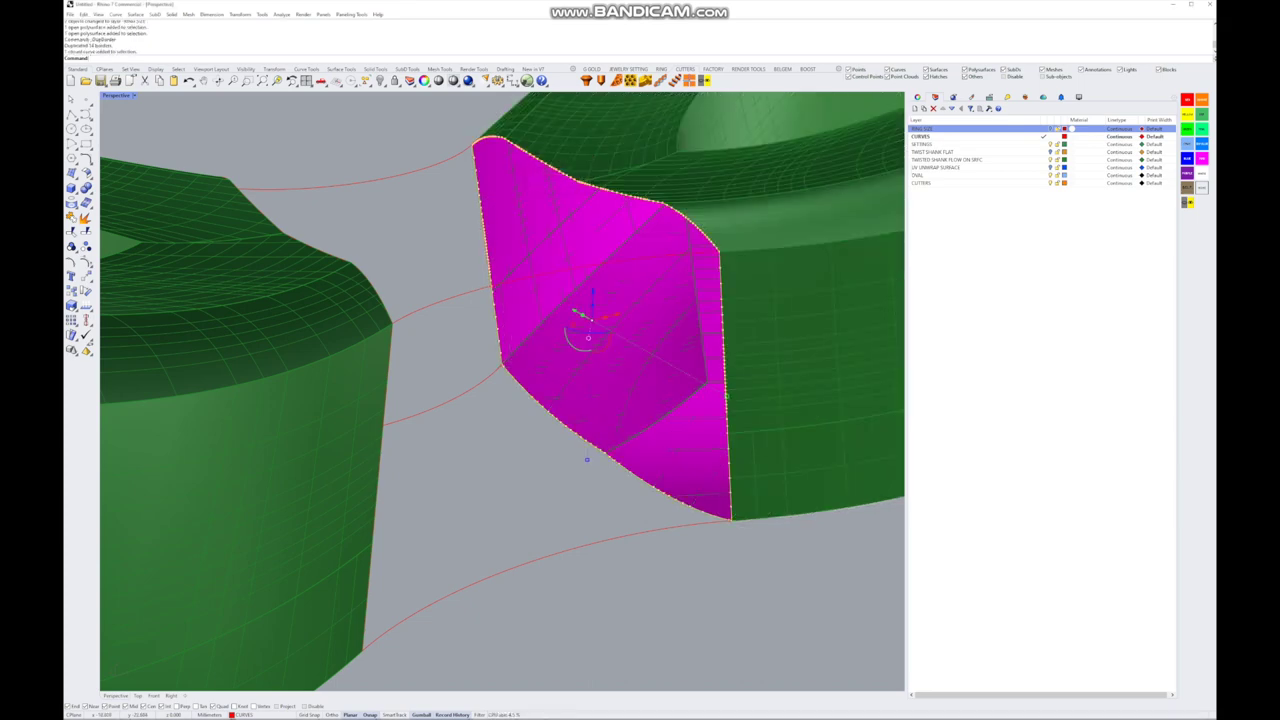
left_click(360, 266, "shift")
left_click(380, 278)
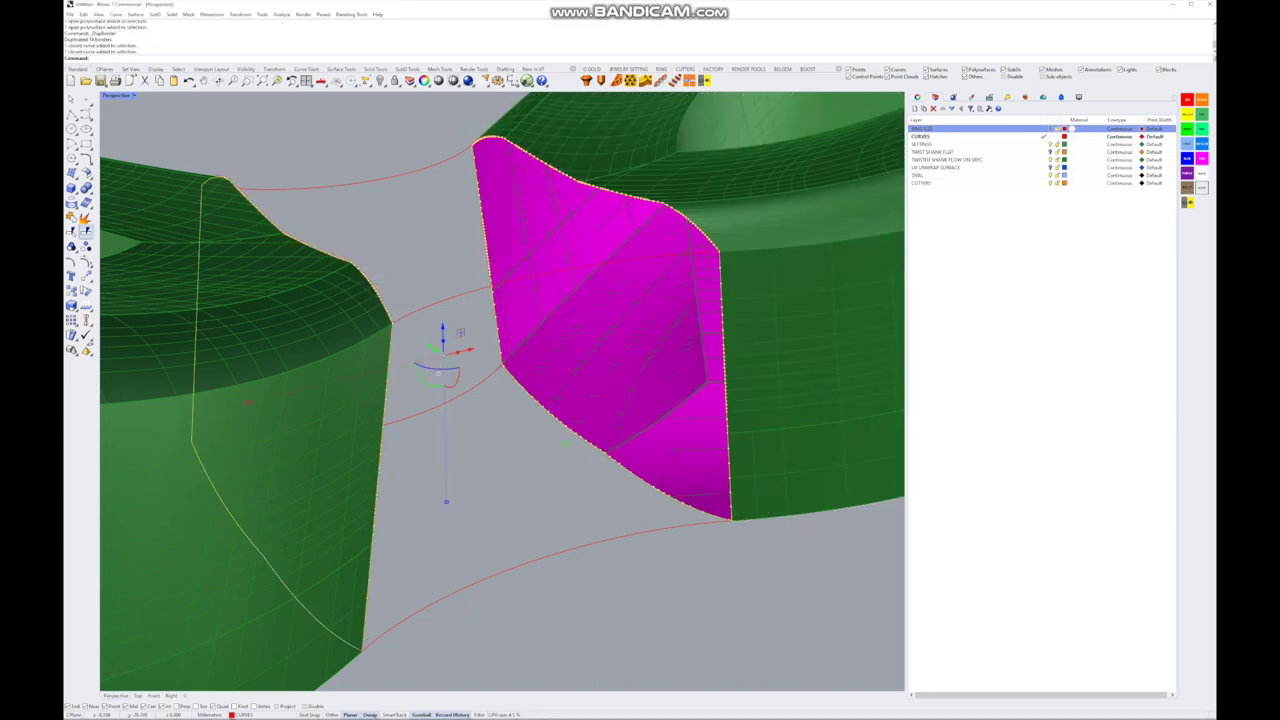
left_click(86, 231)
left_click(440, 305)
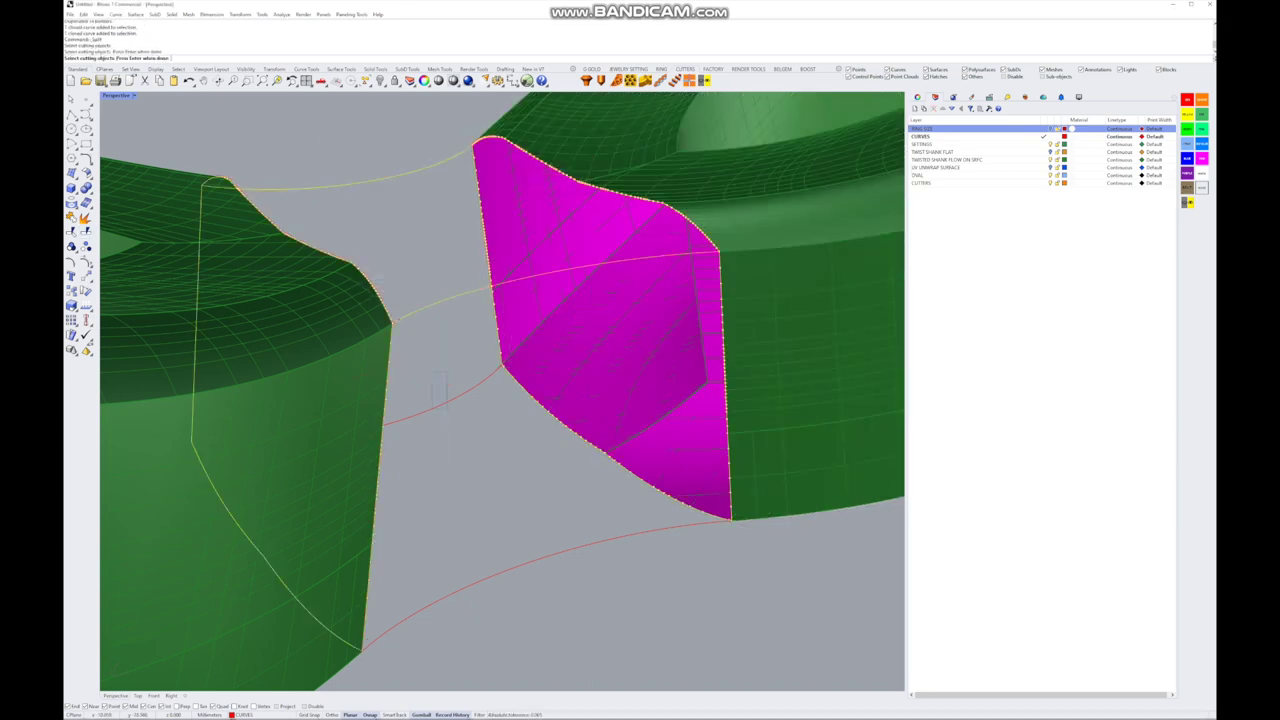
left_click(442, 394)
left_click(540, 580)
key("Return")
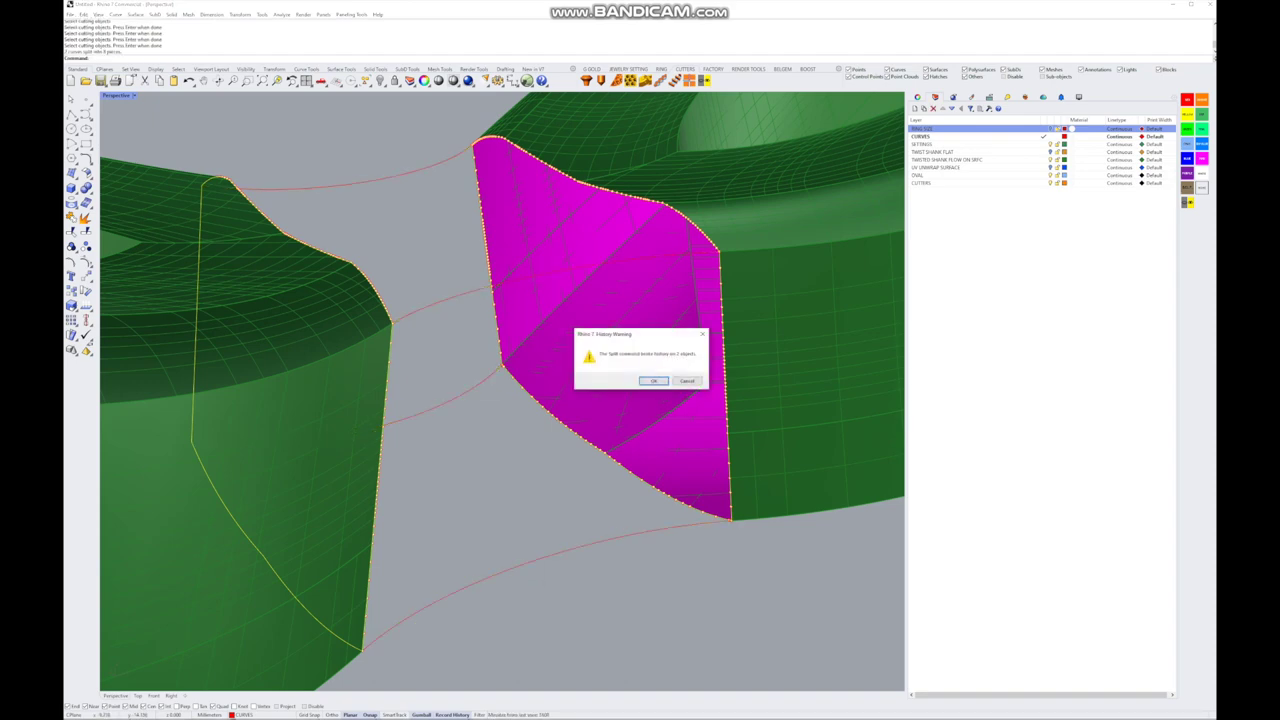
key("Return")
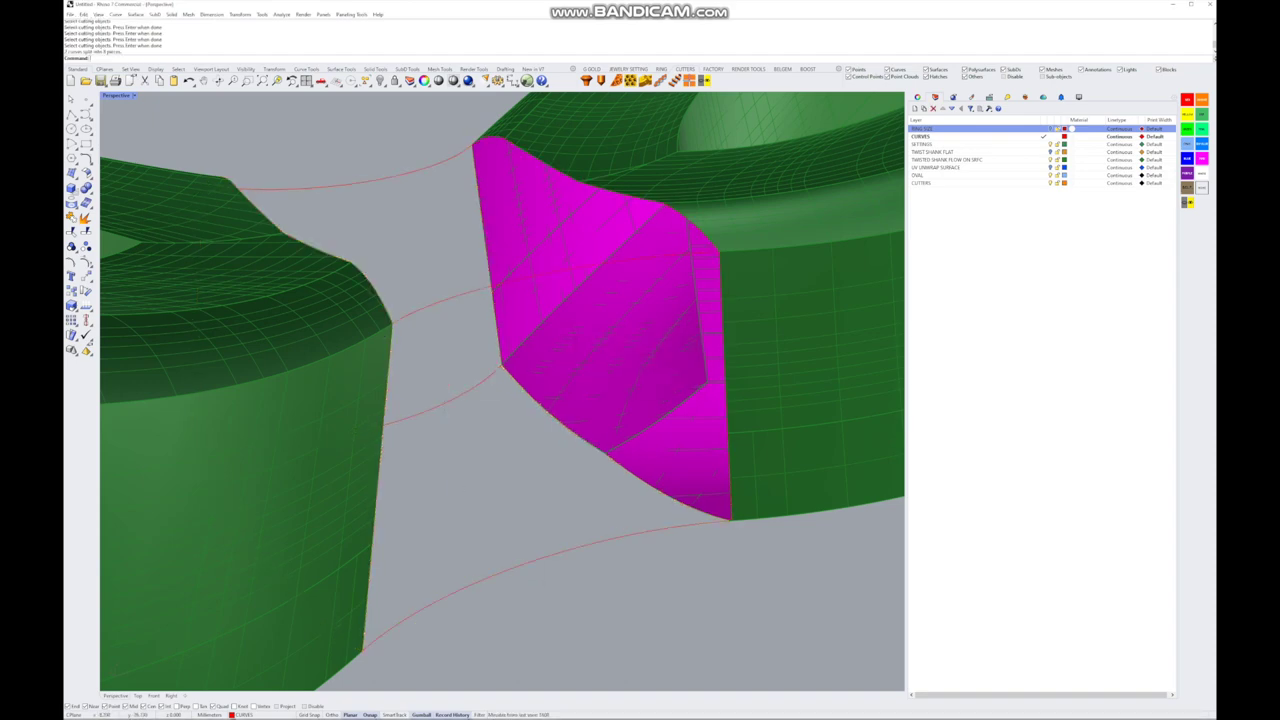
- Sweep two rails to close one side wall of the gap, with its end border segments as rails and its two blend curves as cross sections
left_click(72, 174)
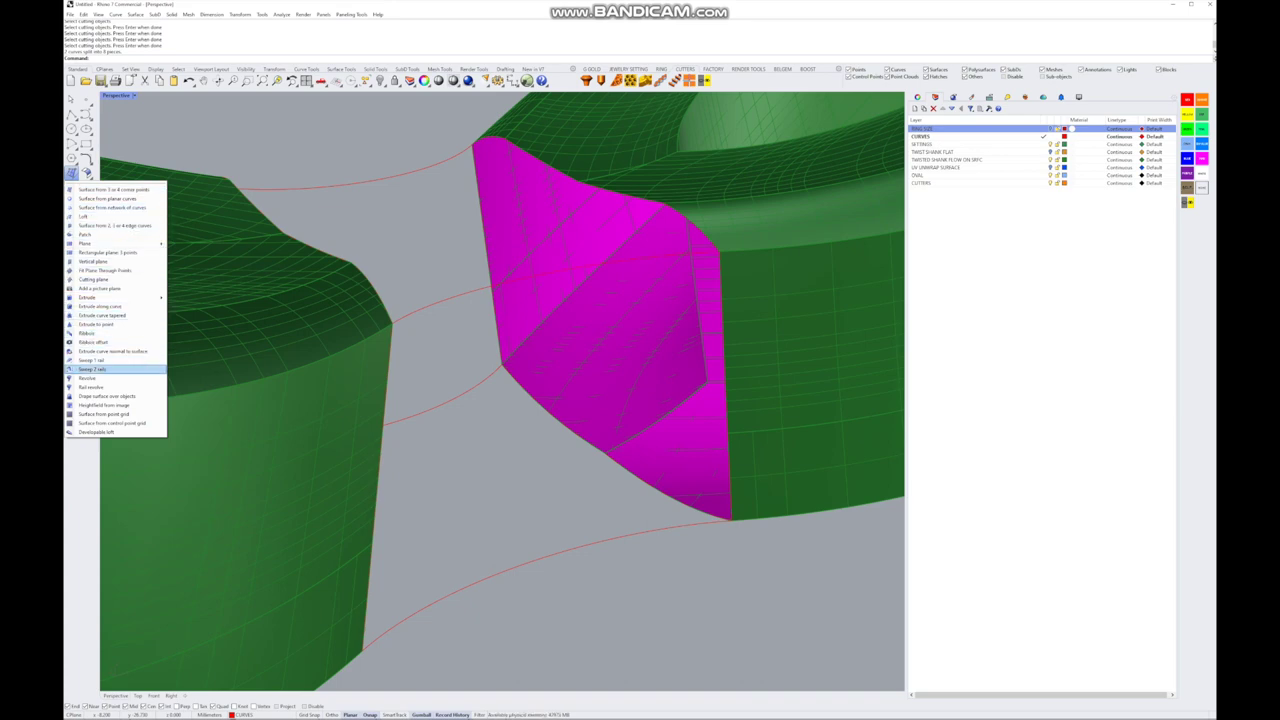
left_click(100, 369)
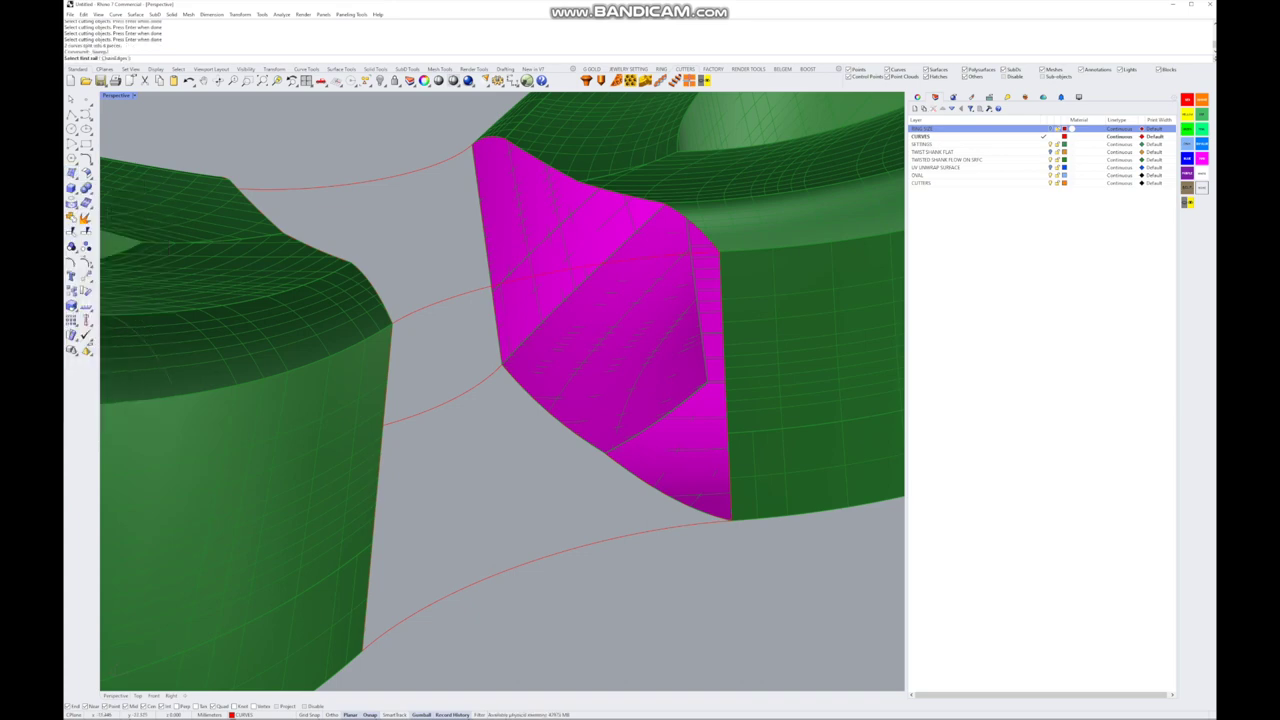
left_click(726, 310)
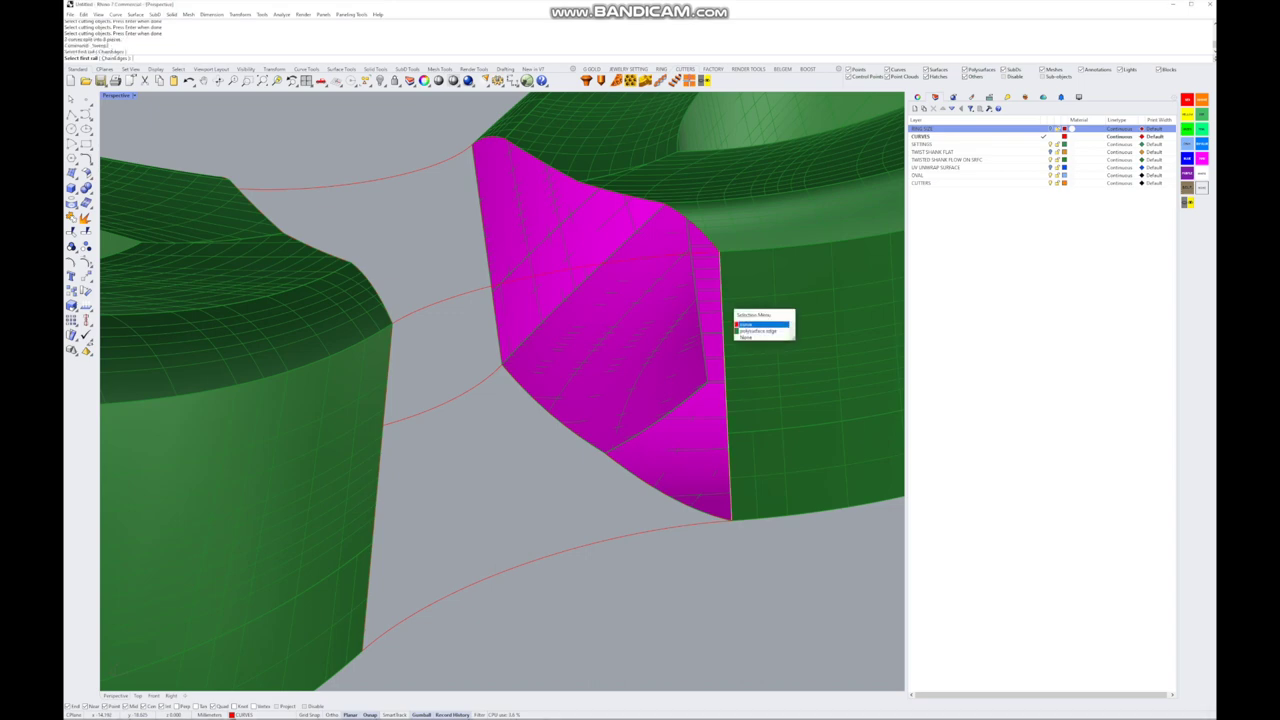
left_click(750, 332)
left_click(388, 479)
left_click(412, 494)
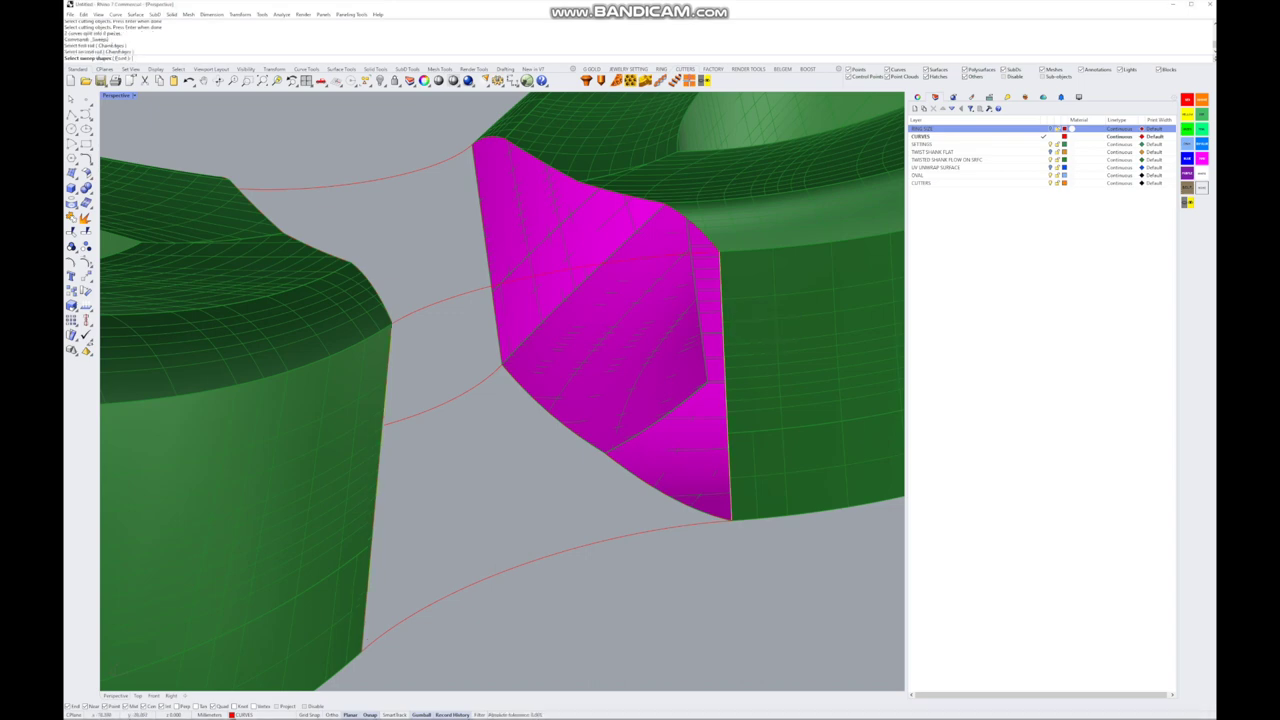
key("Return")
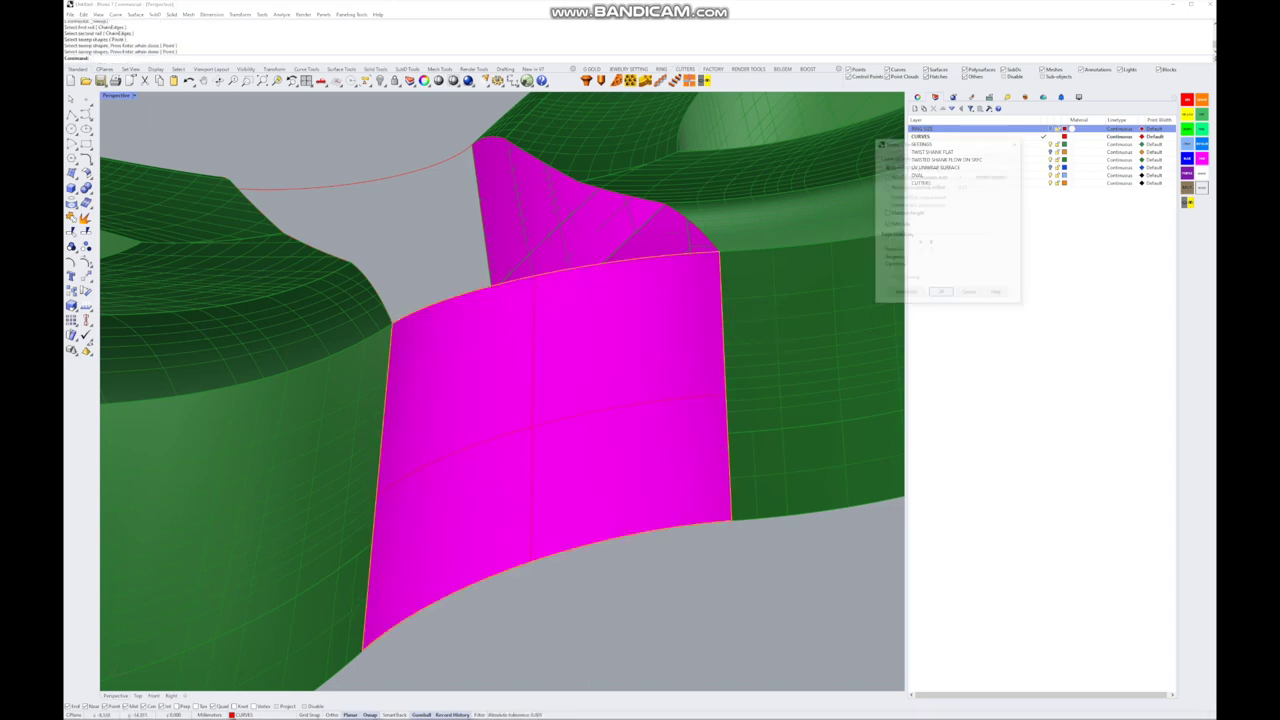
key("Return")
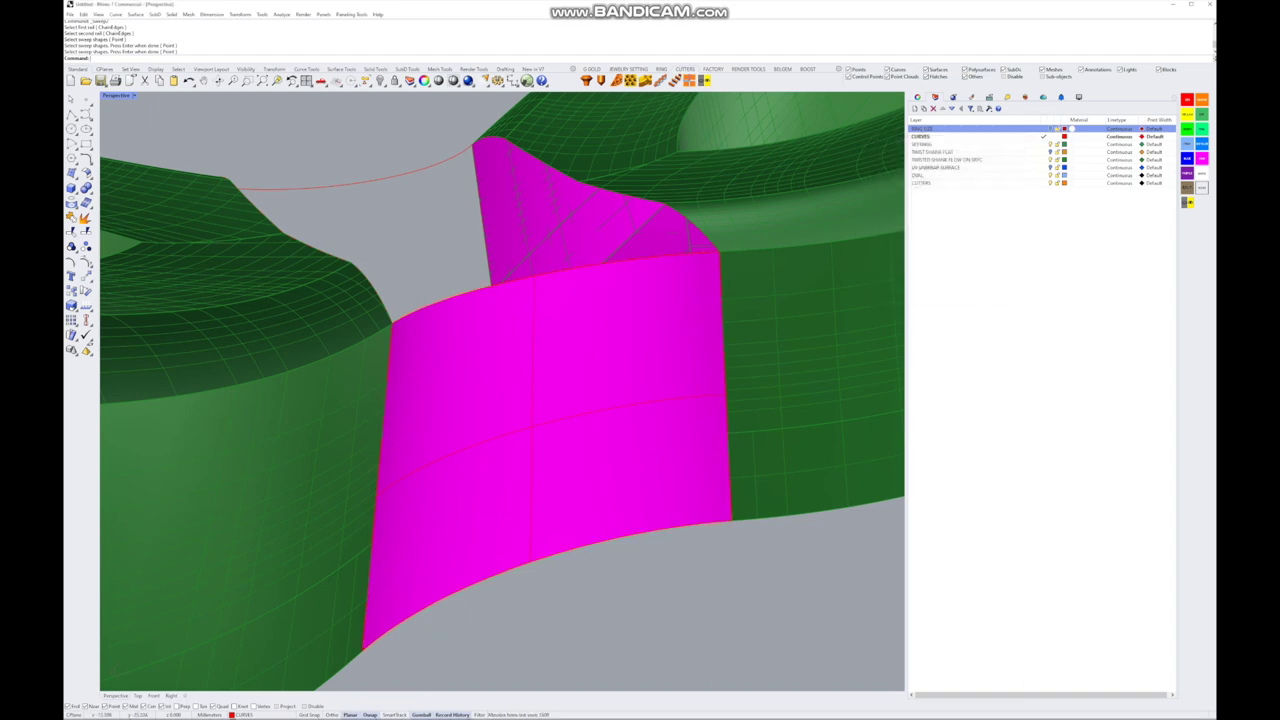
key("Down")
key("Down")
key("Down")
key("Left")
key("Left")
key("Left")
key("Return")
left_click(600, 243)
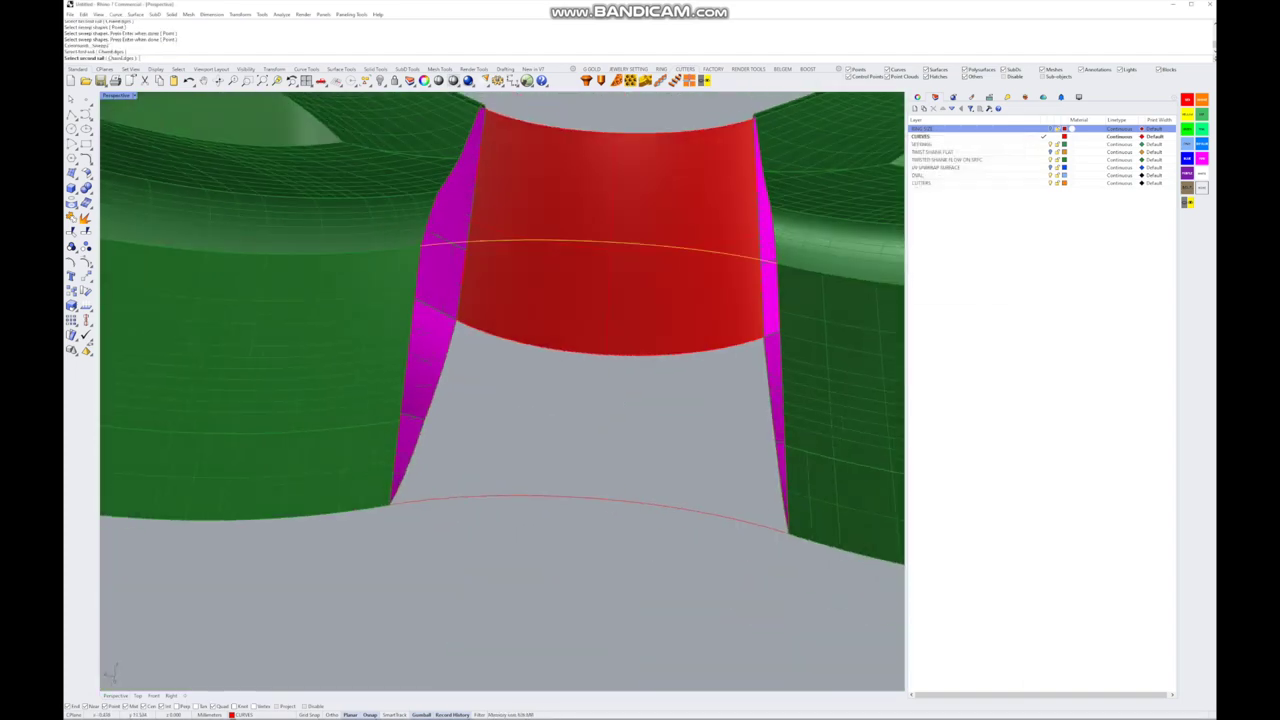
left_click(560, 497)
key("Escape")
- Close the opposite side wall with a two-rail sweep, using the split end borders as rails and the two blend curves as shapes
key("Return")
left_click(790, 400)
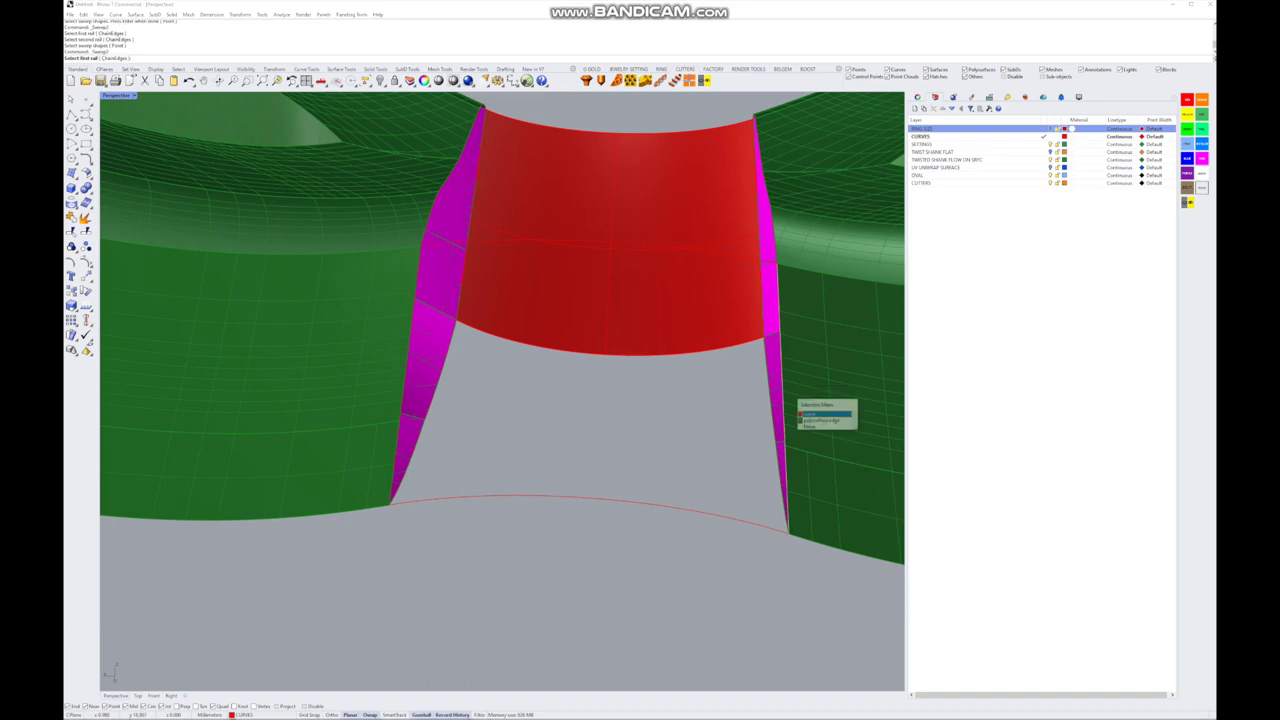
left_click(815, 408)
left_click(416, 379)
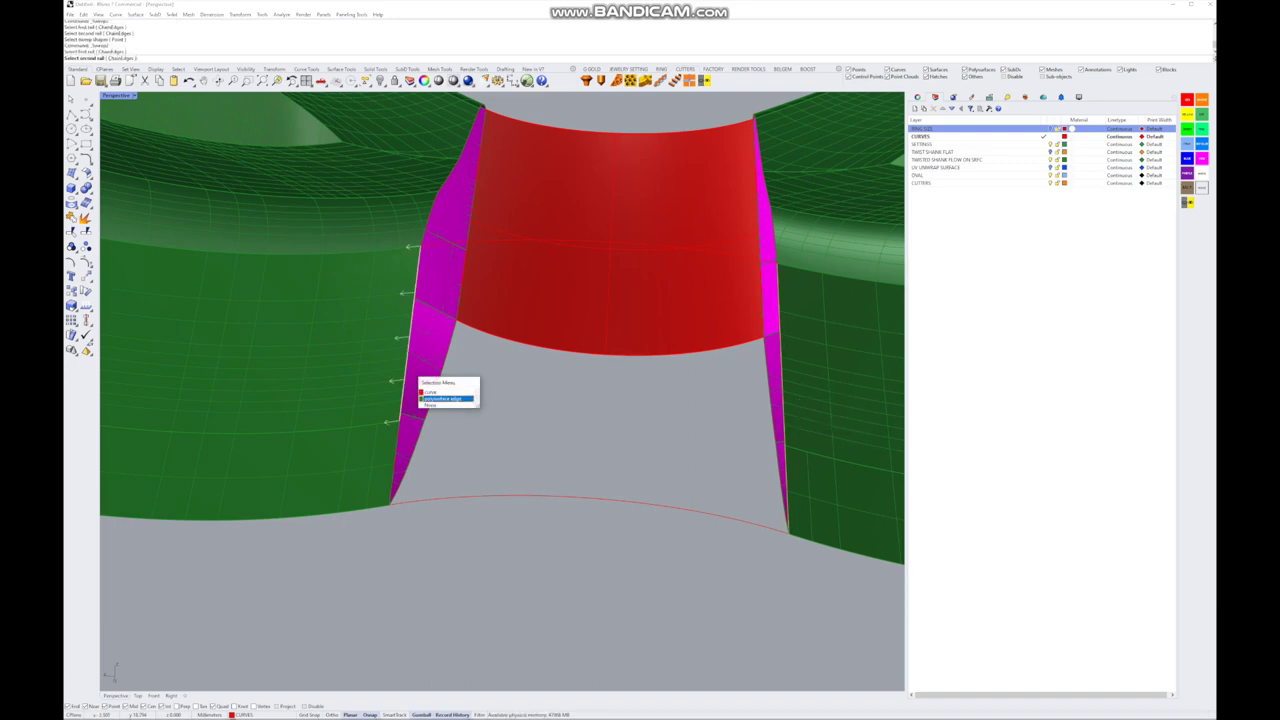
left_click(442, 398)
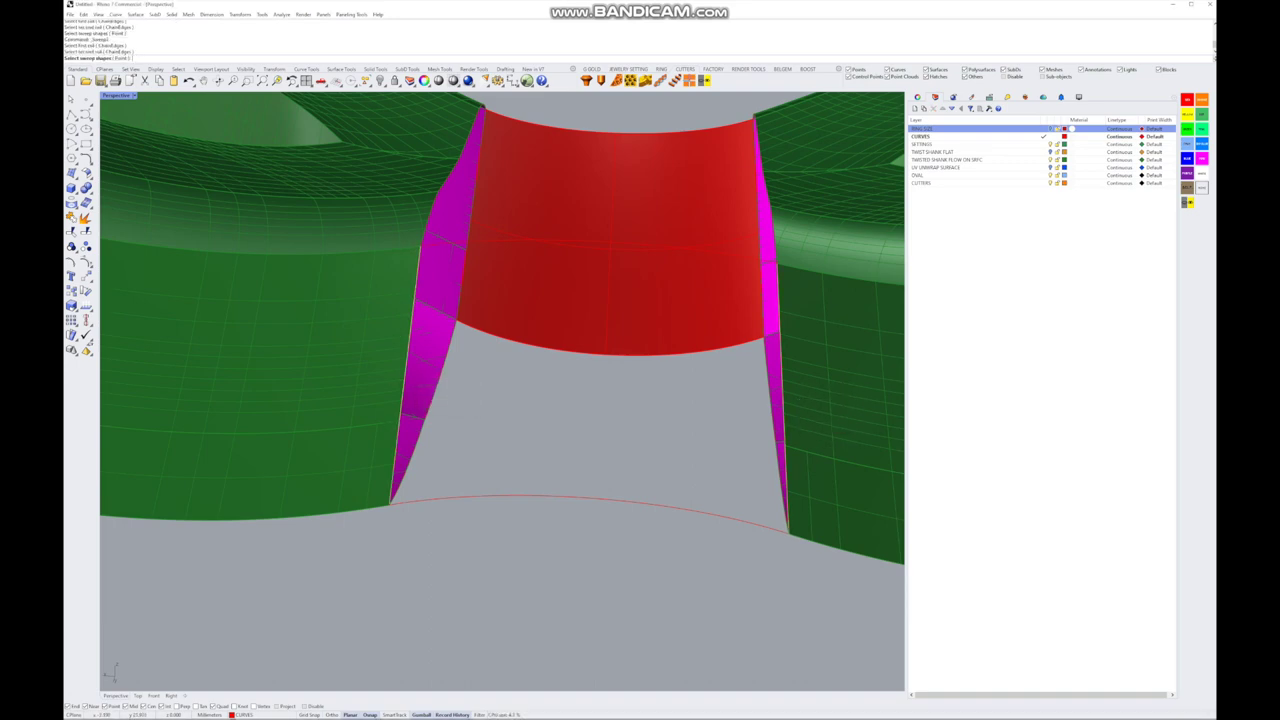
left_click(600, 243)
left_click(590, 498)
key("Return")
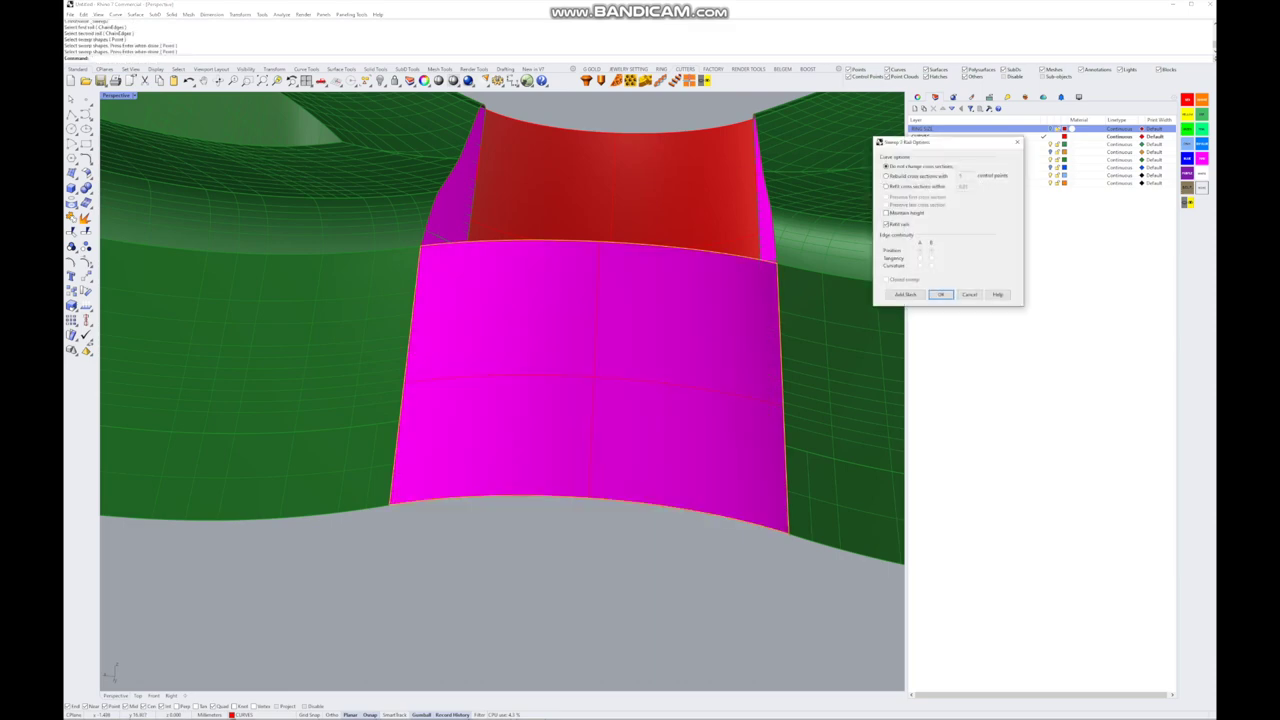
key("Return")
- Sweep two rails across one of the two remaining open faces, using the split end borders as rails and the adjoining wall edges as shapes
right_click_drag(500, 400, 560, 380)
key("Return")
left_click(466, 193)
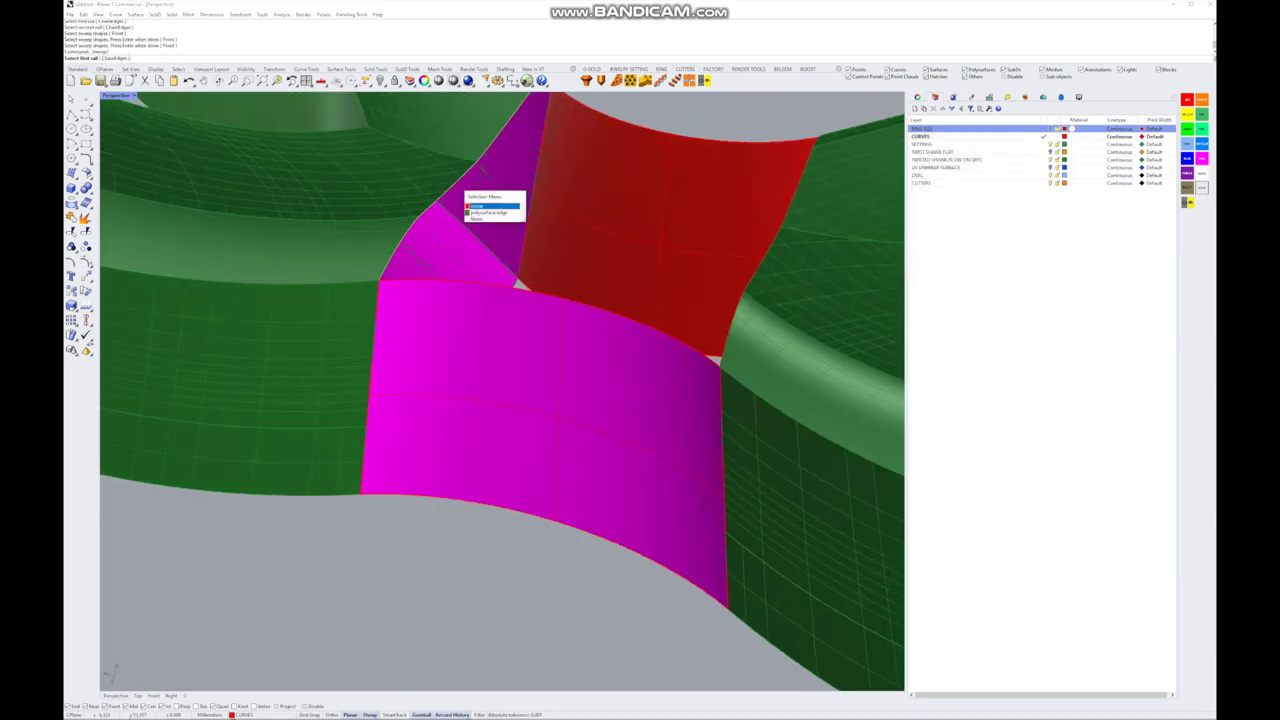
left_click(478, 205)
left_click(765, 284)
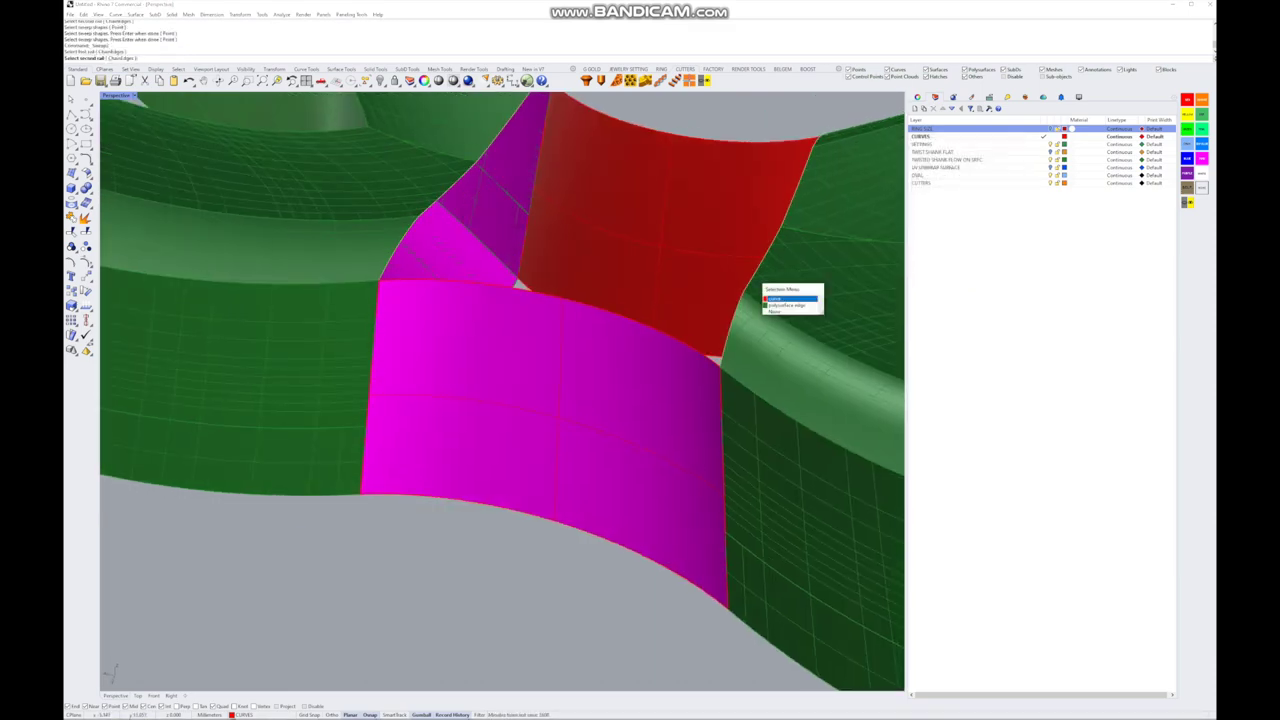
left_click(779, 297)
left_click(685, 346)
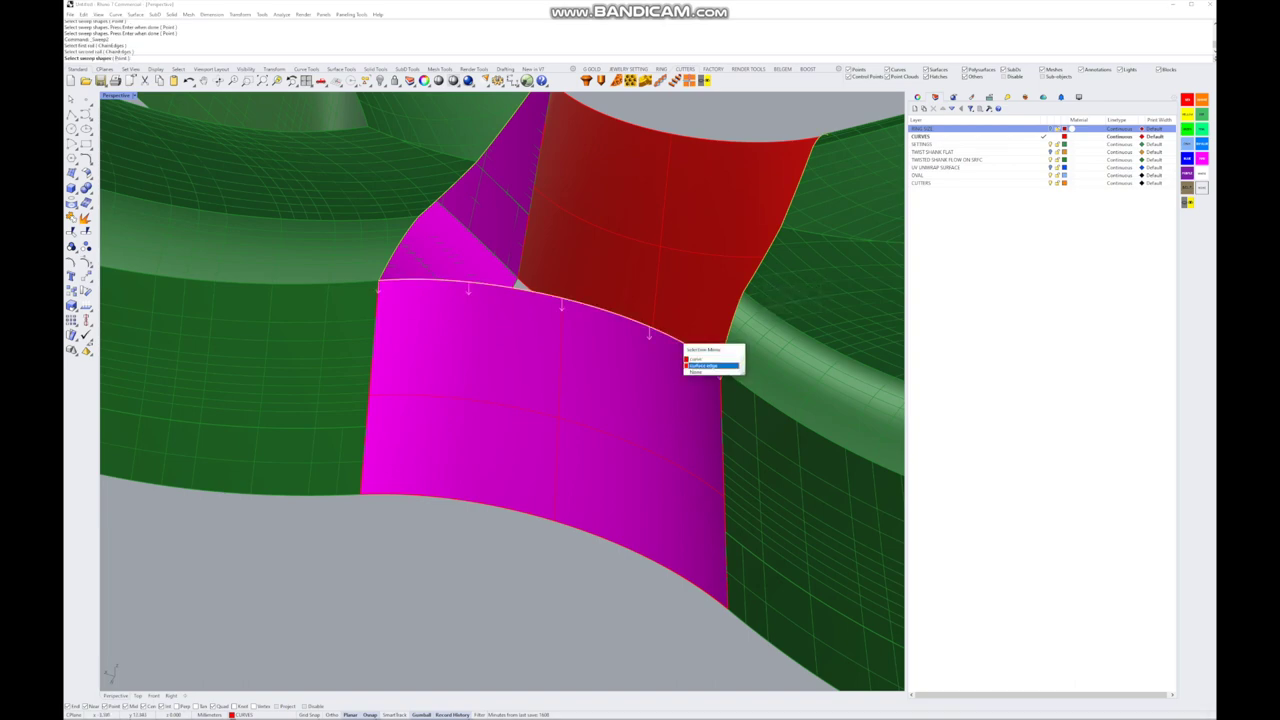
left_click(708, 363)
left_click(742, 142)
left_click(760, 166)
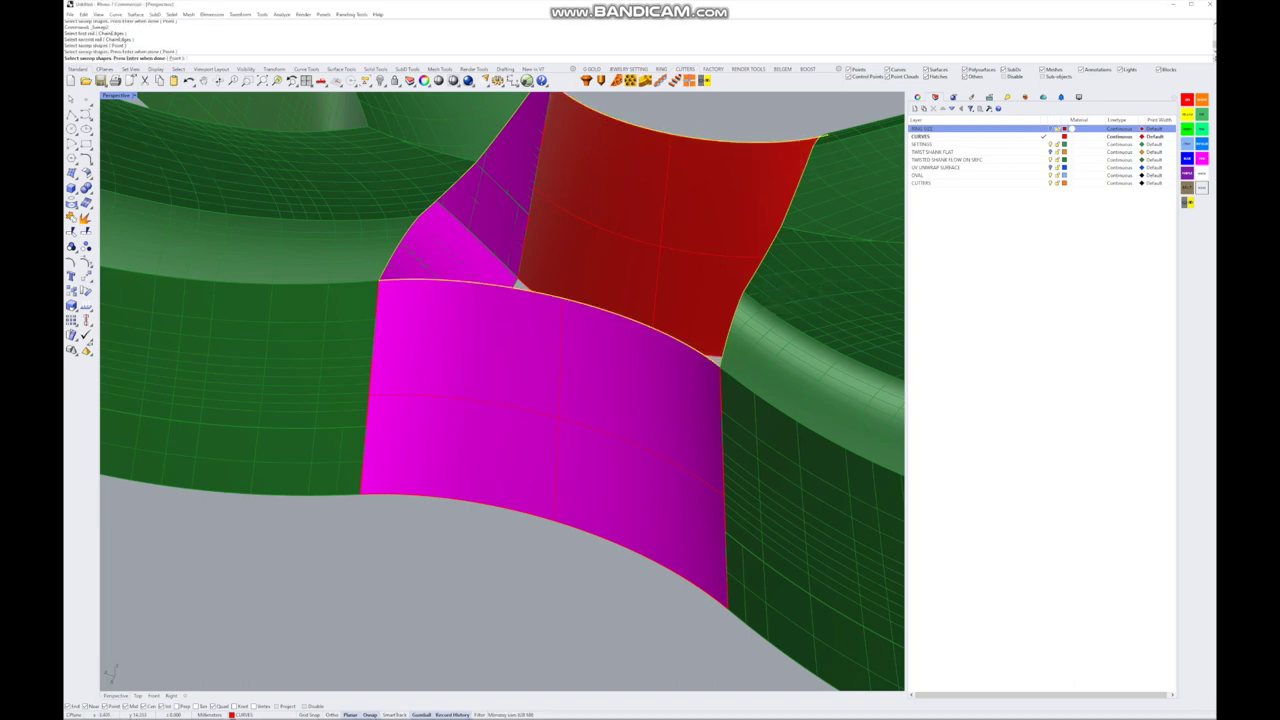
key("Return")
key("Return")
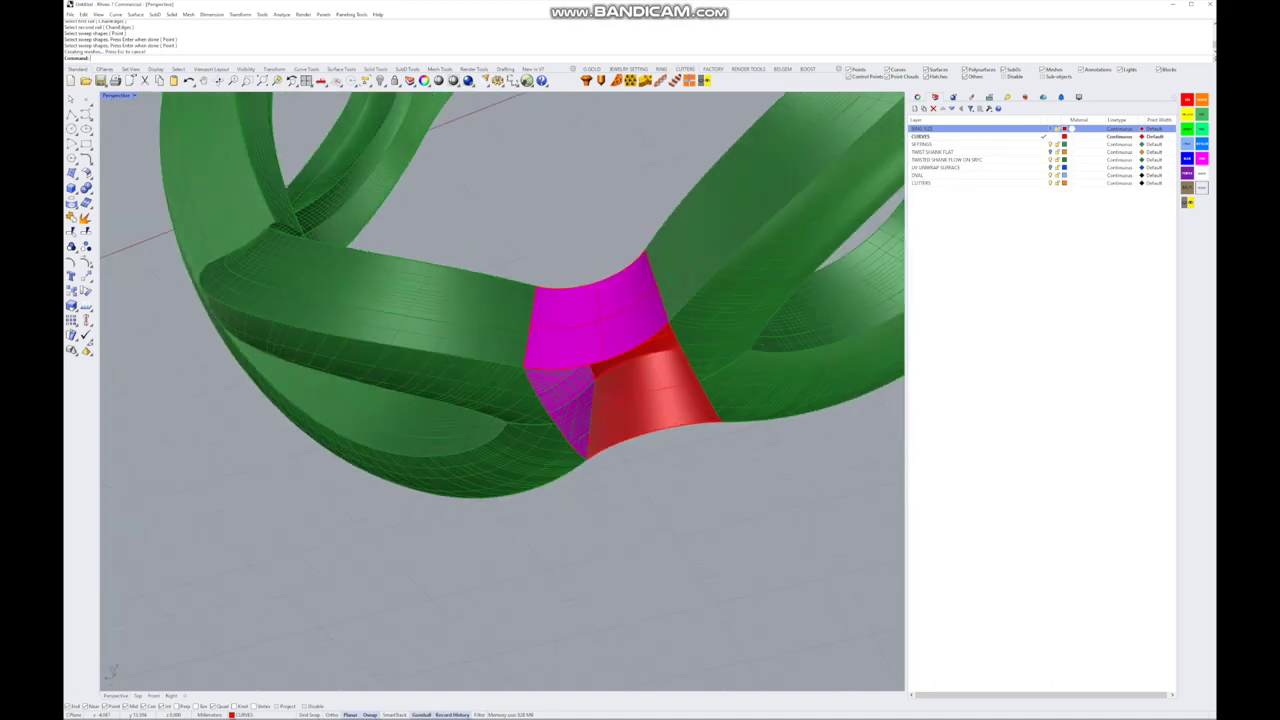
- Close the last open face of the gap with a two-rail sweep, using its end border curves as rails and its two long edges as shapes
key("Return")
left_click(512, 418)
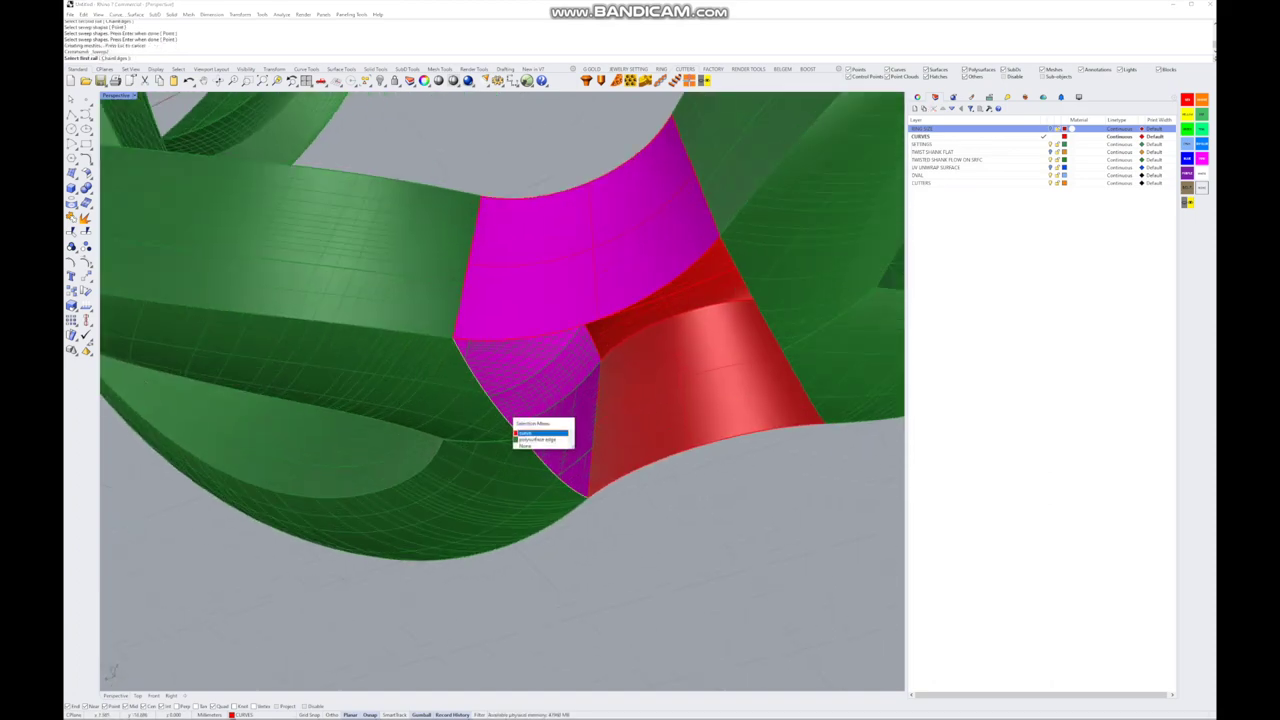
left_click(540, 435)
left_click(770, 324)
left_click(795, 336)
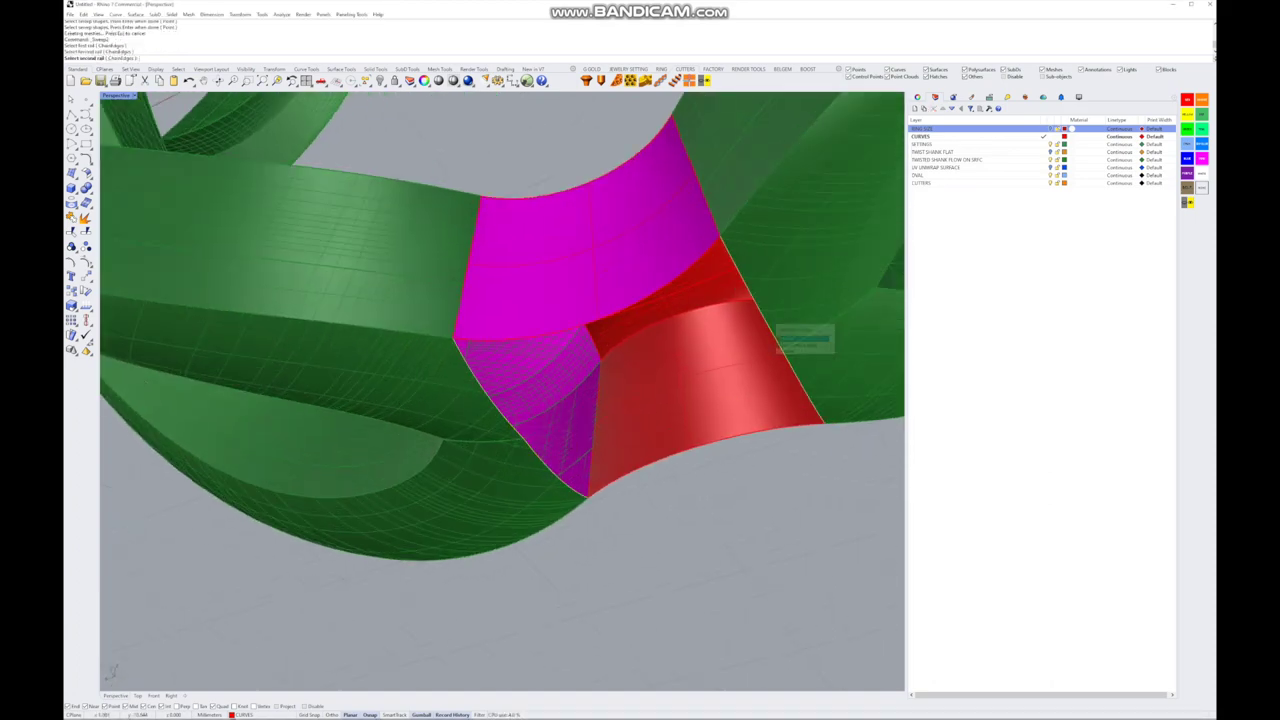
left_click(576, 340)
left_click(600, 354)
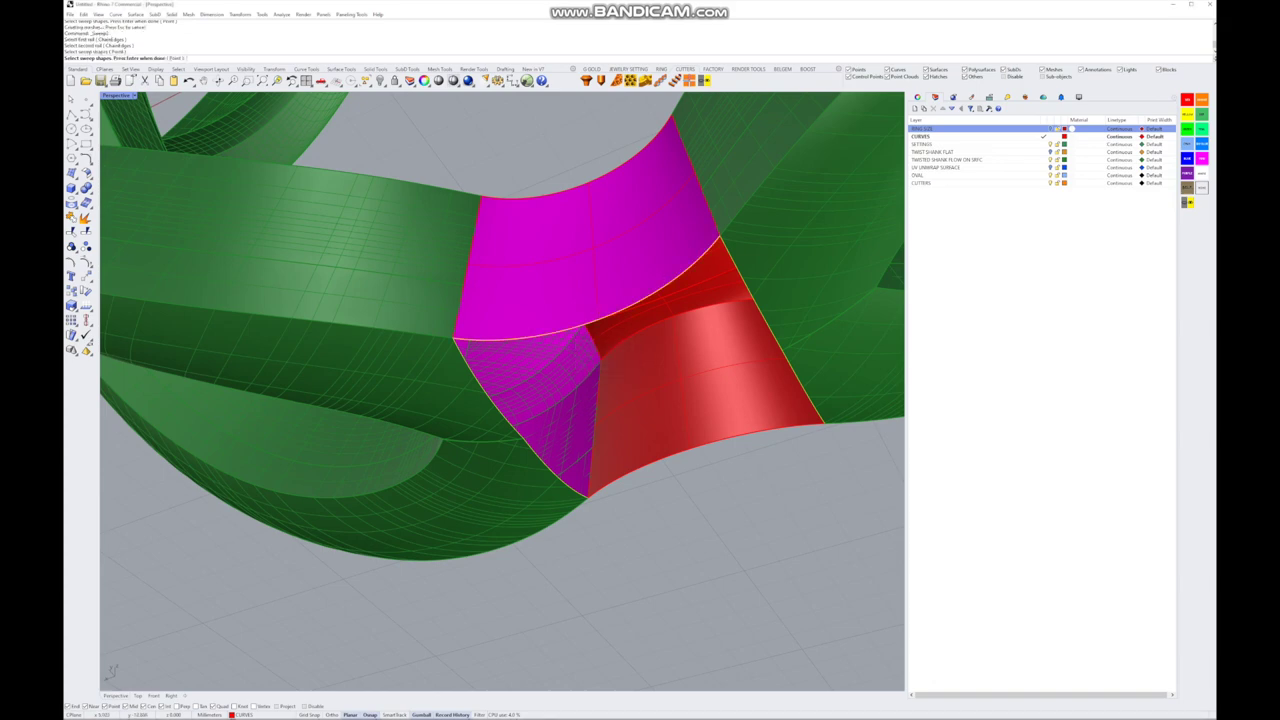
left_click(668, 468)
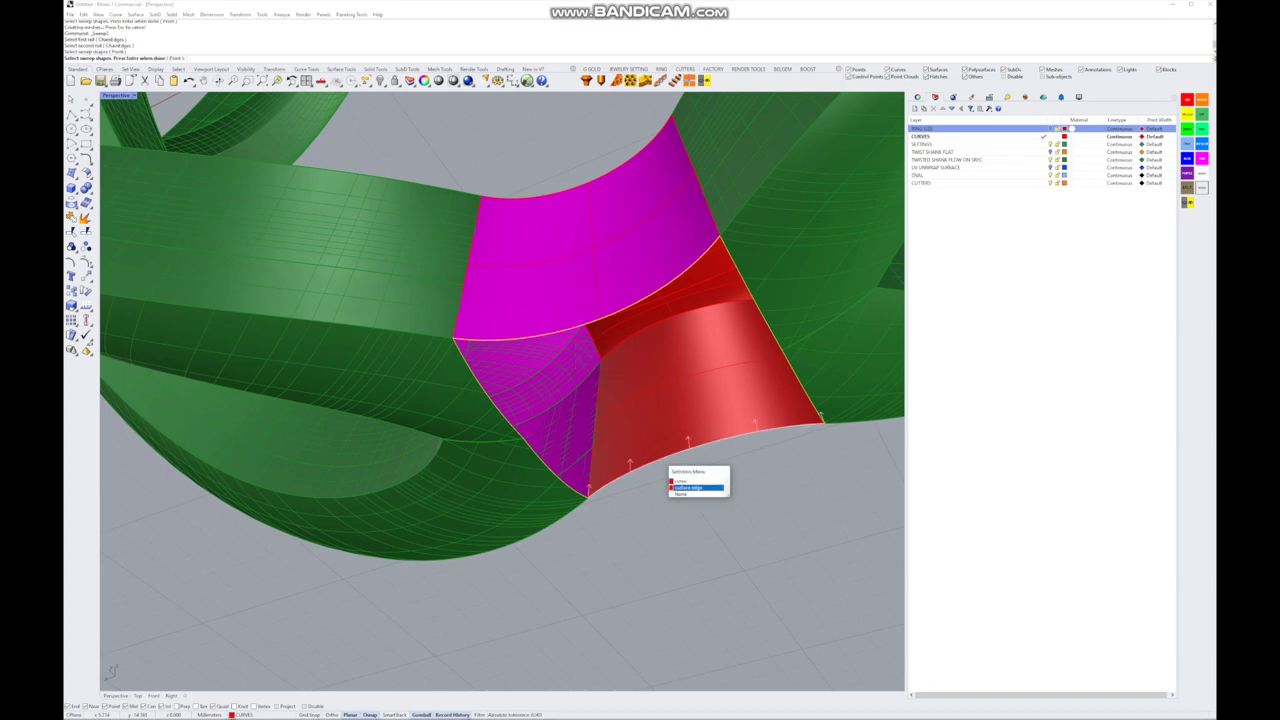
left_click(692, 481)
key("Return")
left_click(940, 294)
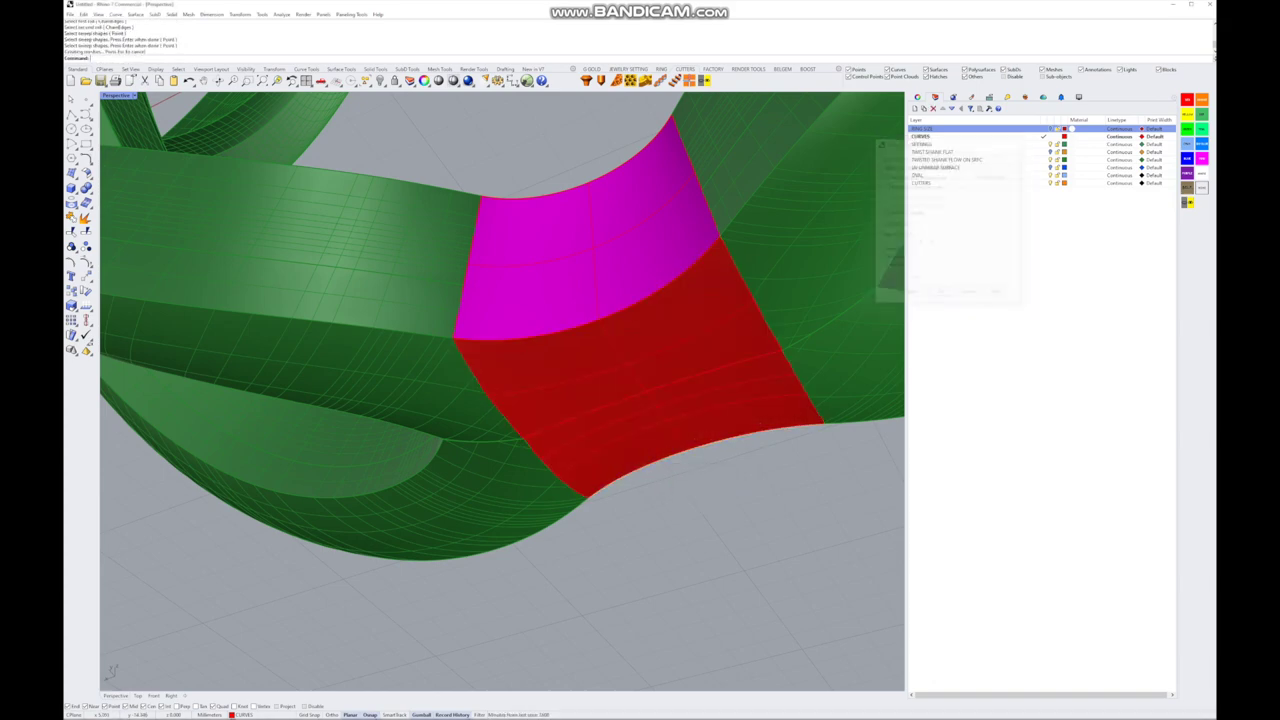
- Join the four swept surfaces with both twisted shank halves into one polysurface, accepting the history break
scroll(500, 350, "down", 5)
left_click(677, 329)
right_click_drag(677, 329, 450, 340)
left_click(520, 280, "shift")
left_click(610, 370, "shift")
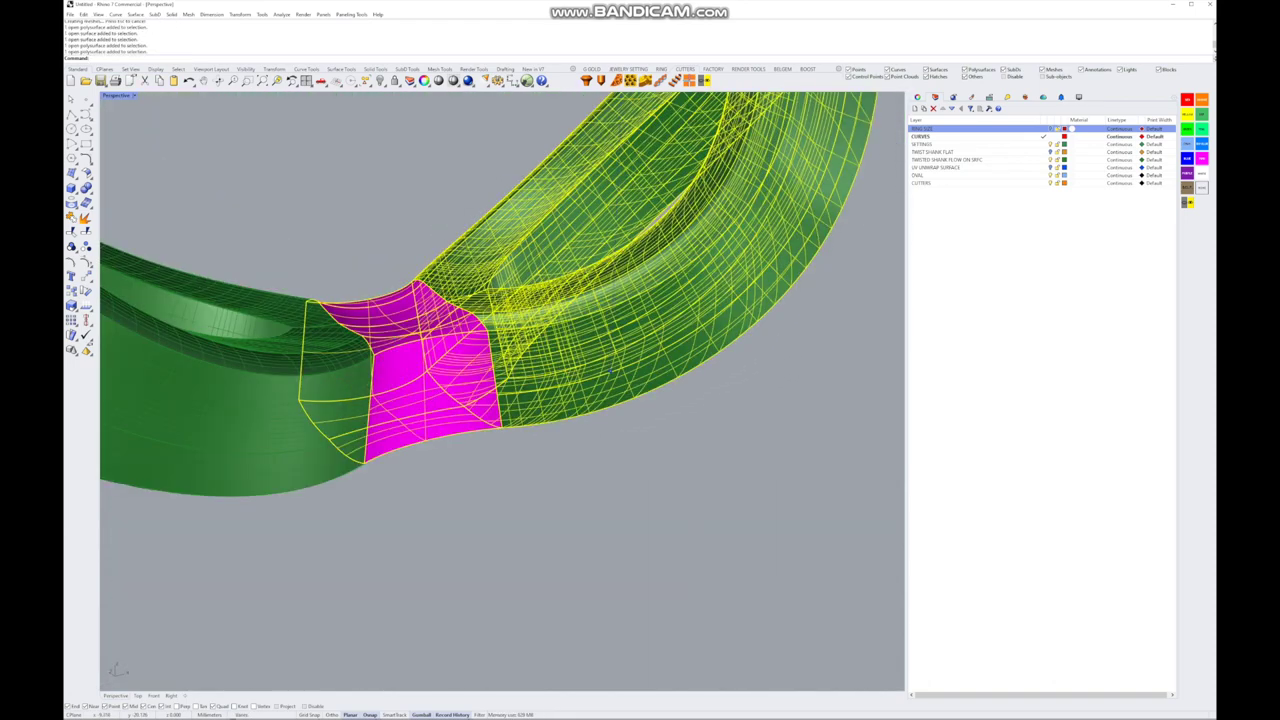
left_click(230, 400, "shift")
left_click(71, 216)
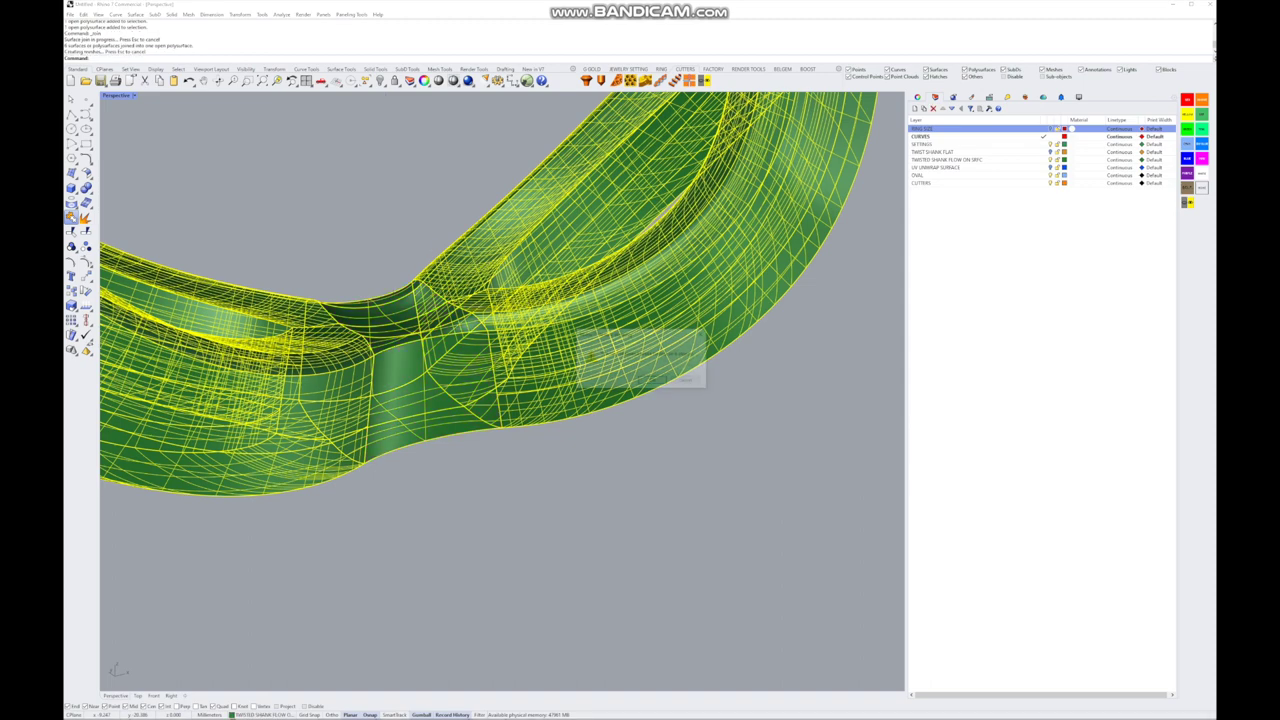
key("Return")
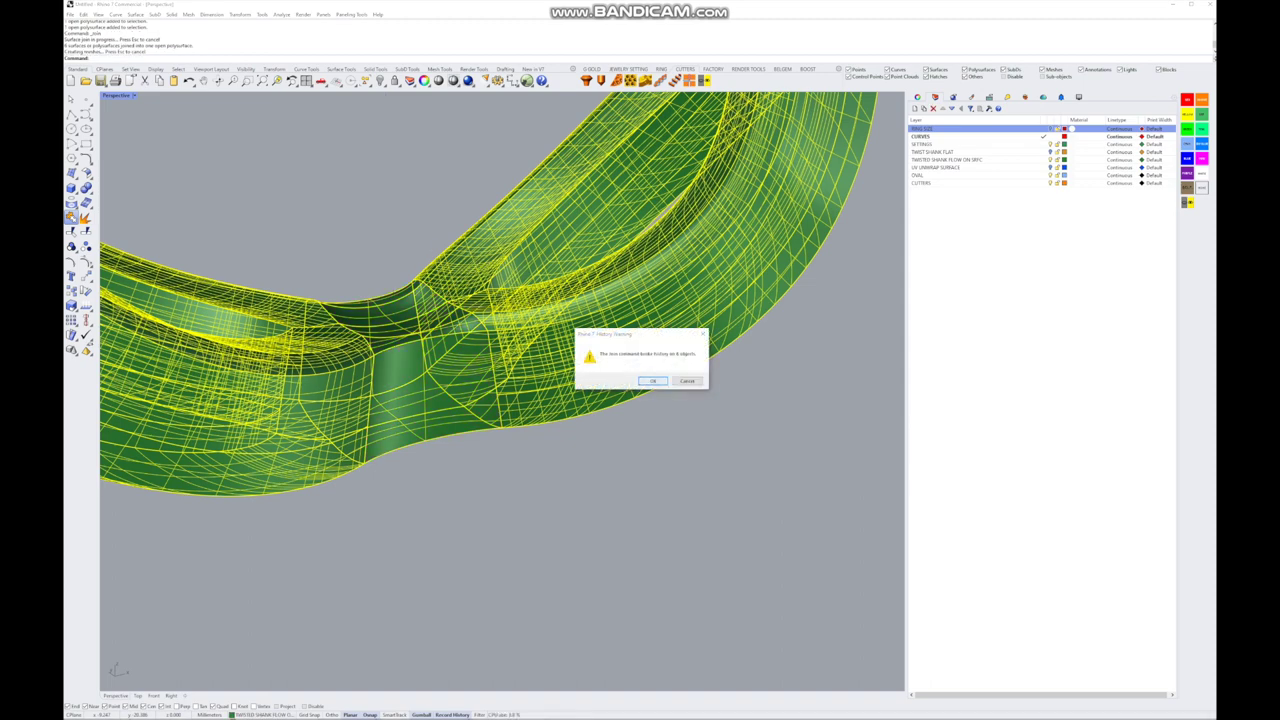
- Make the TWISTED SHANK FLOW ON SRFC layer current and hide the CURVES layer, showing the complete ring
double_click(945, 159)
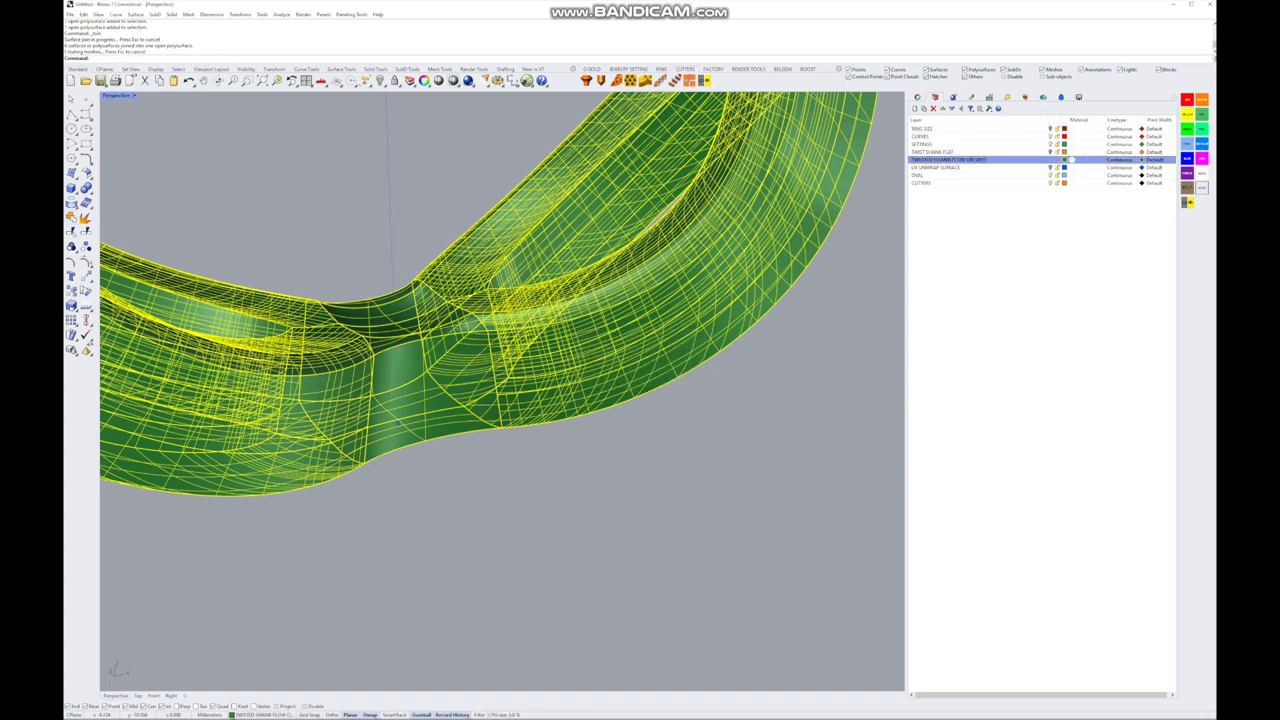
left_click(925, 136)
scroll(500, 390, "down", 5)
scroll(500, 380, "up", 5)
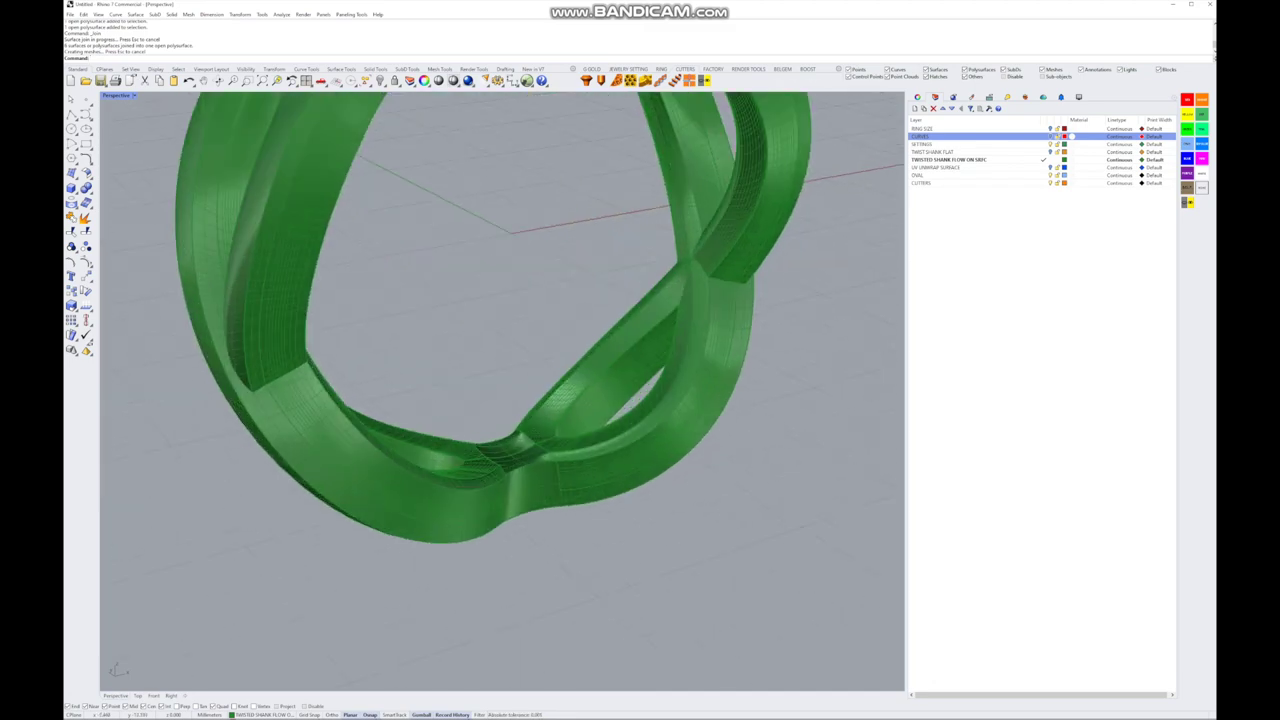
scroll(500, 380, "down", 5)
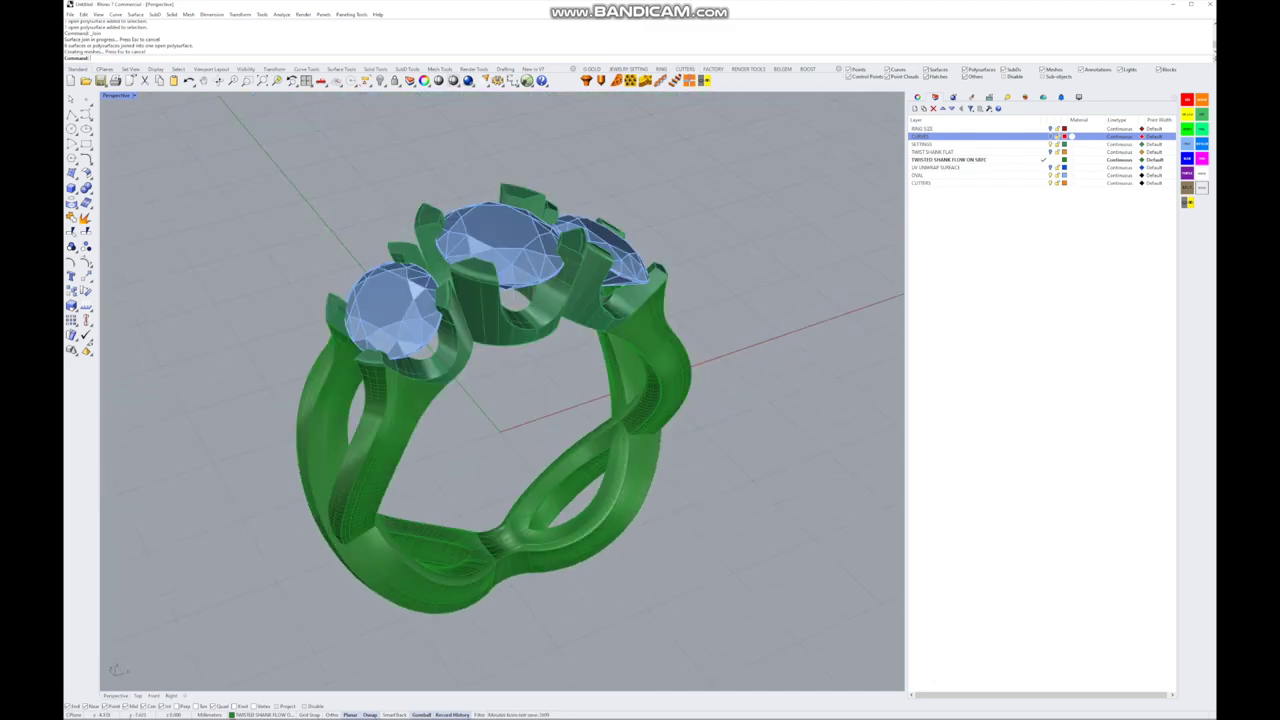
right_click_drag(500, 380, 585, 385)
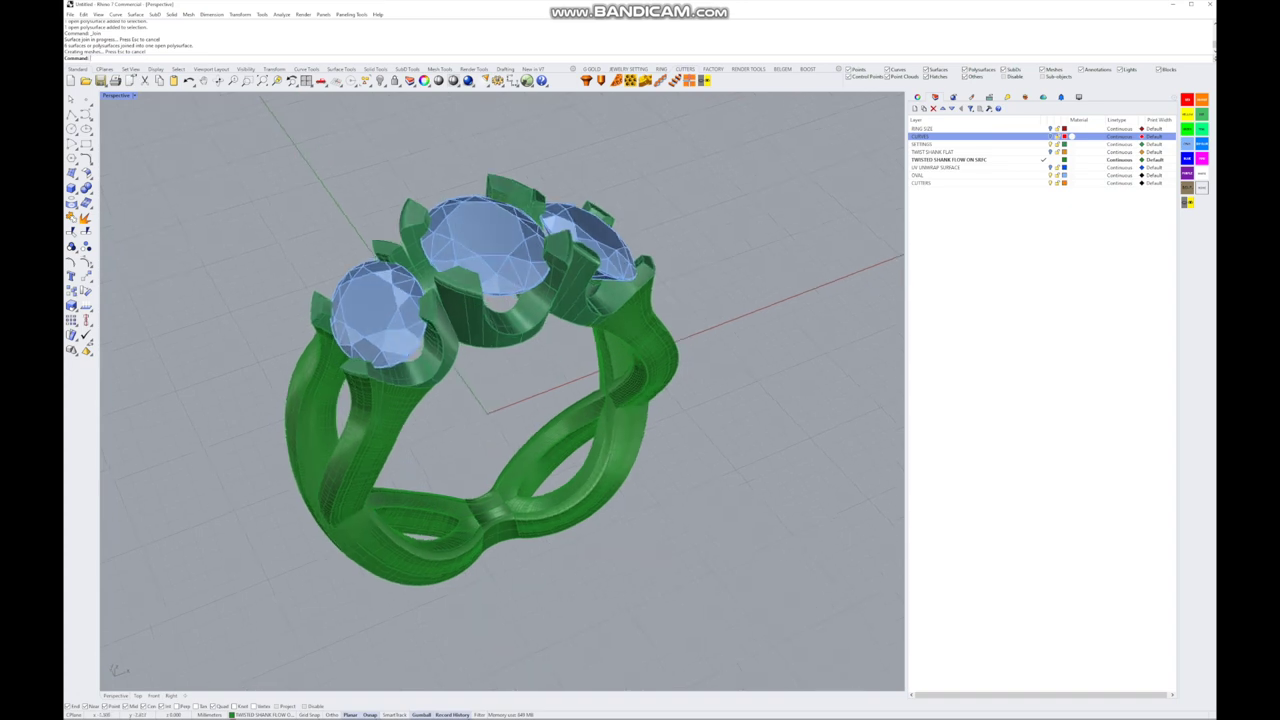